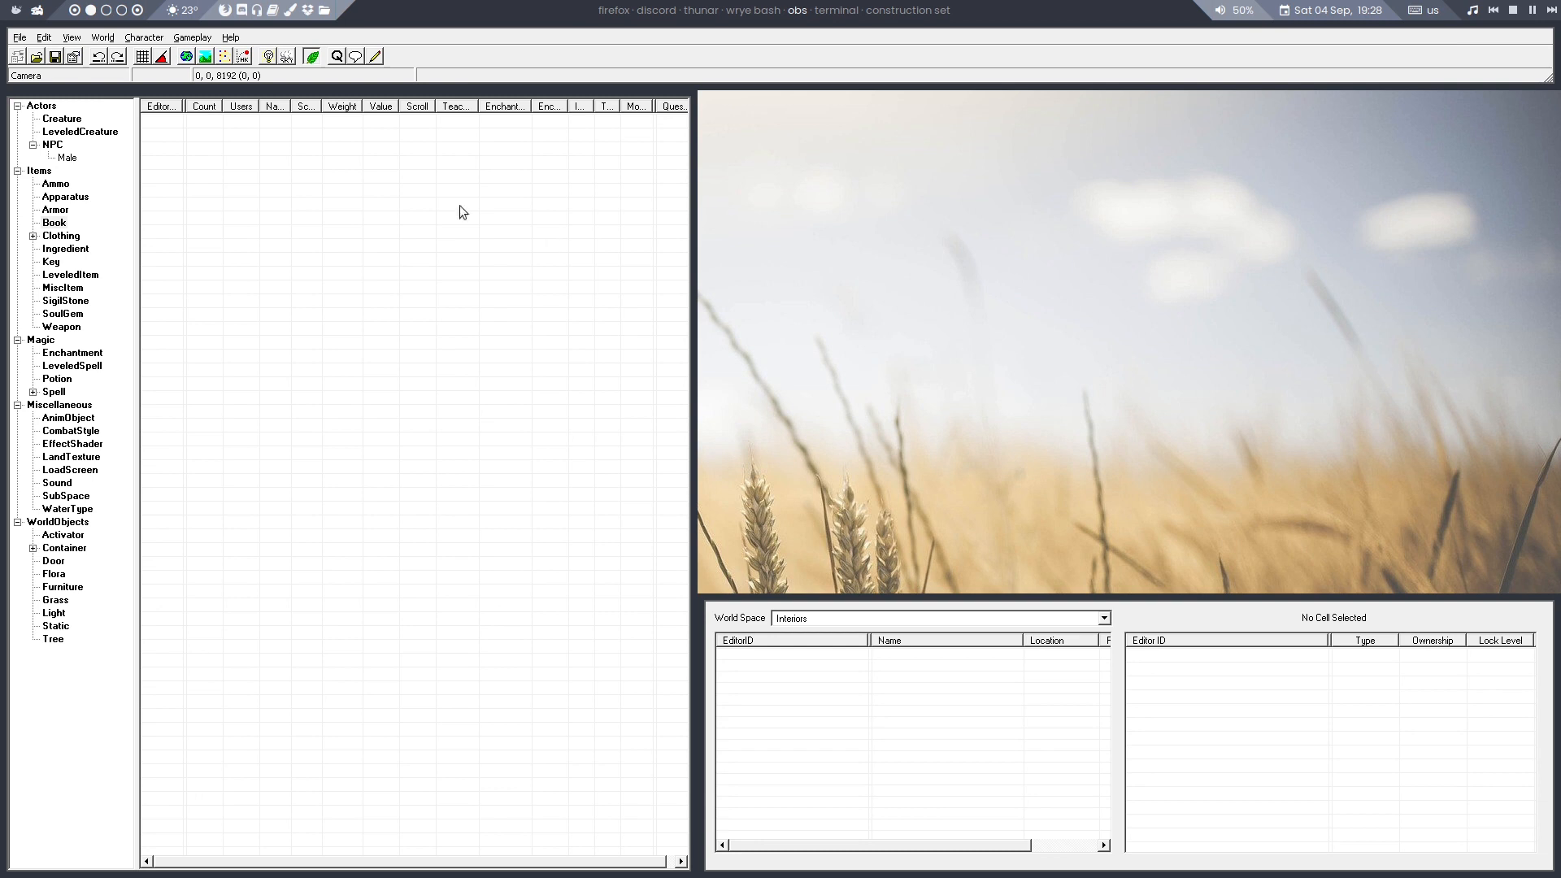
# Load the Oblivion.esm master file as the base data for the plugin
pyautogui.click(37, 56)
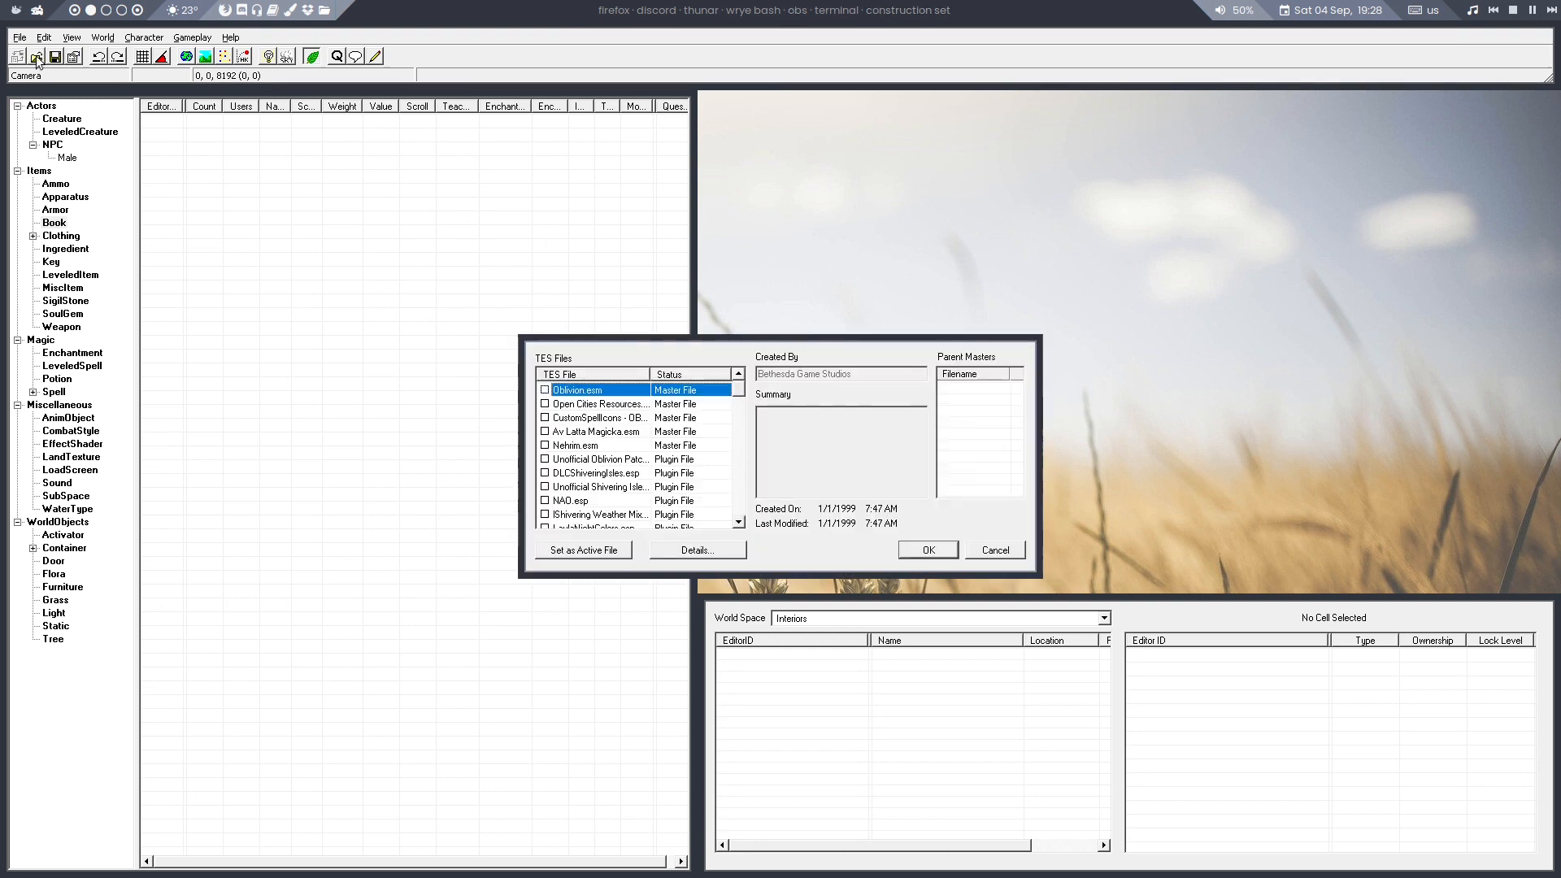
pyautogui.doubleClick(577, 390)
pyautogui.click(928, 550)
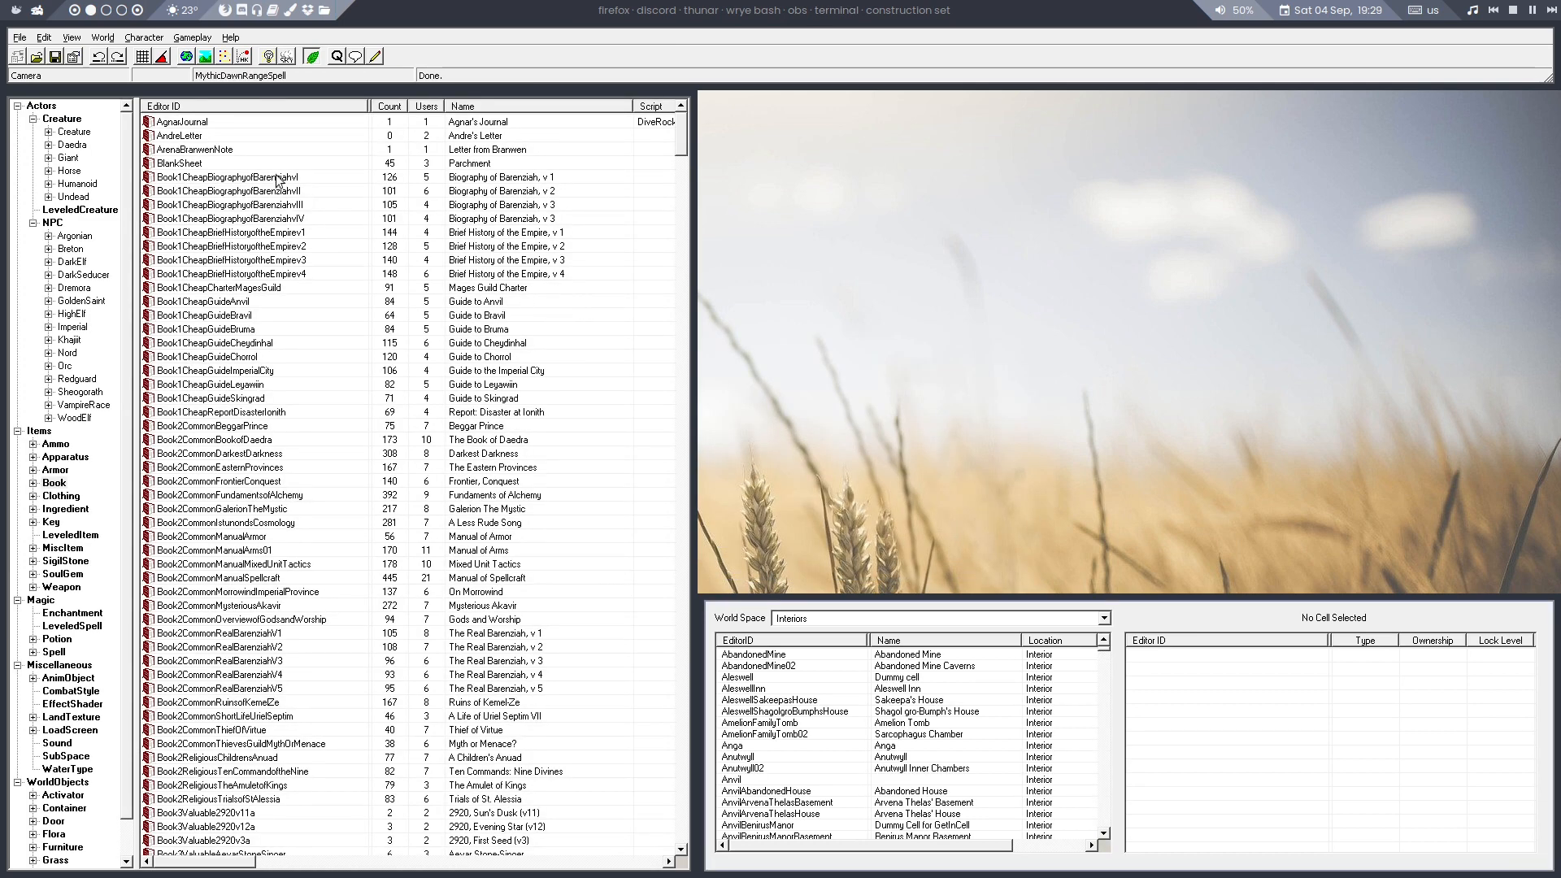
# Save a new plugin file named JensinsTweaks in the Data folder
pyautogui.click(55, 57)
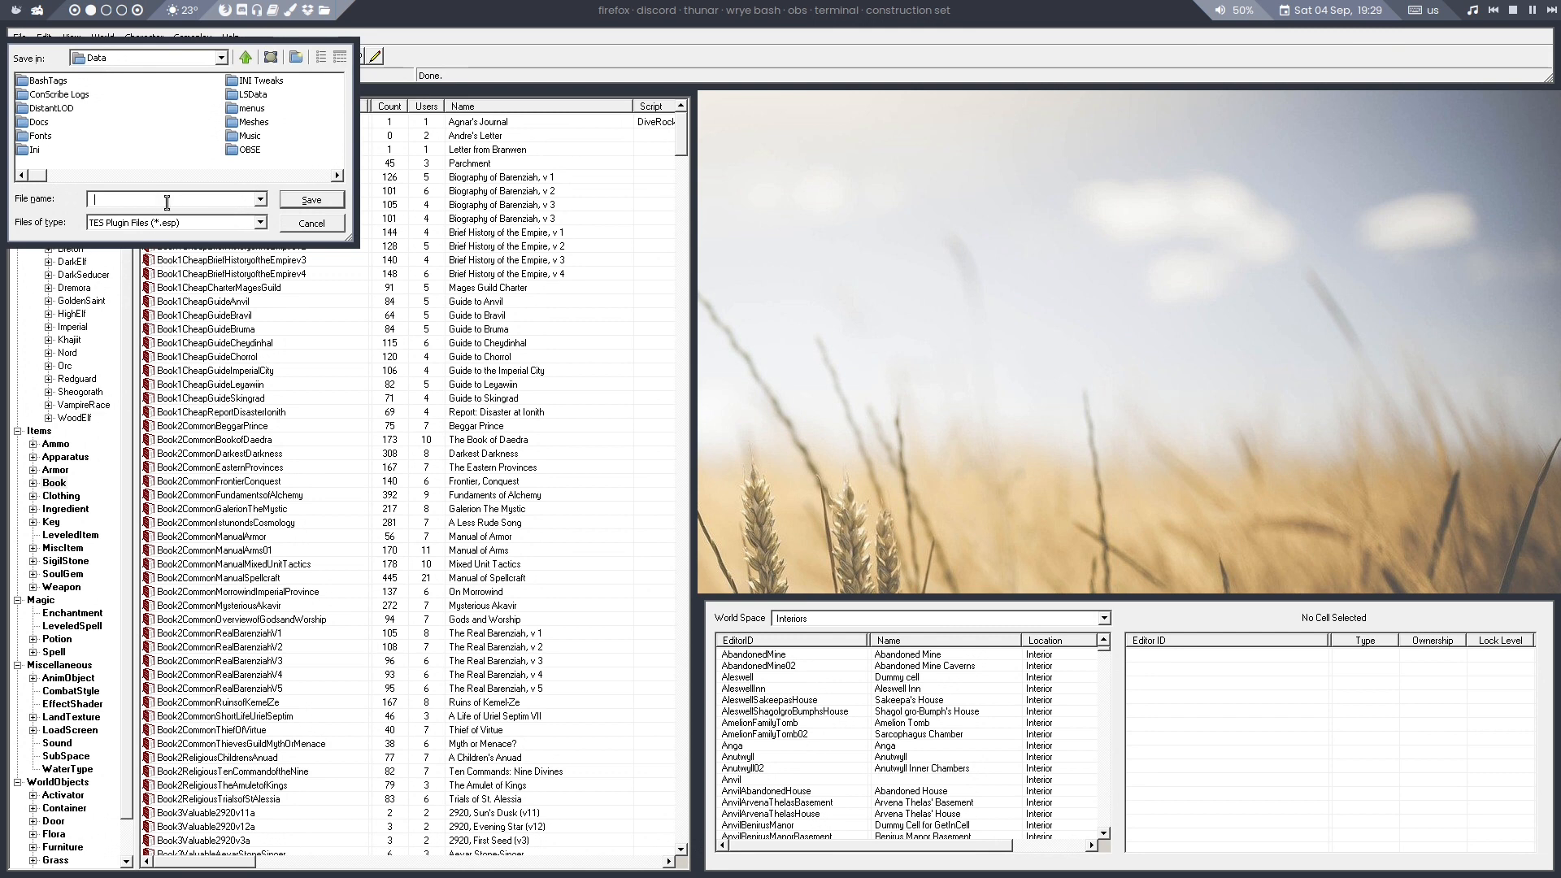
pyautogui.write('JensinsTweaks')
pyautogui.press('Return')
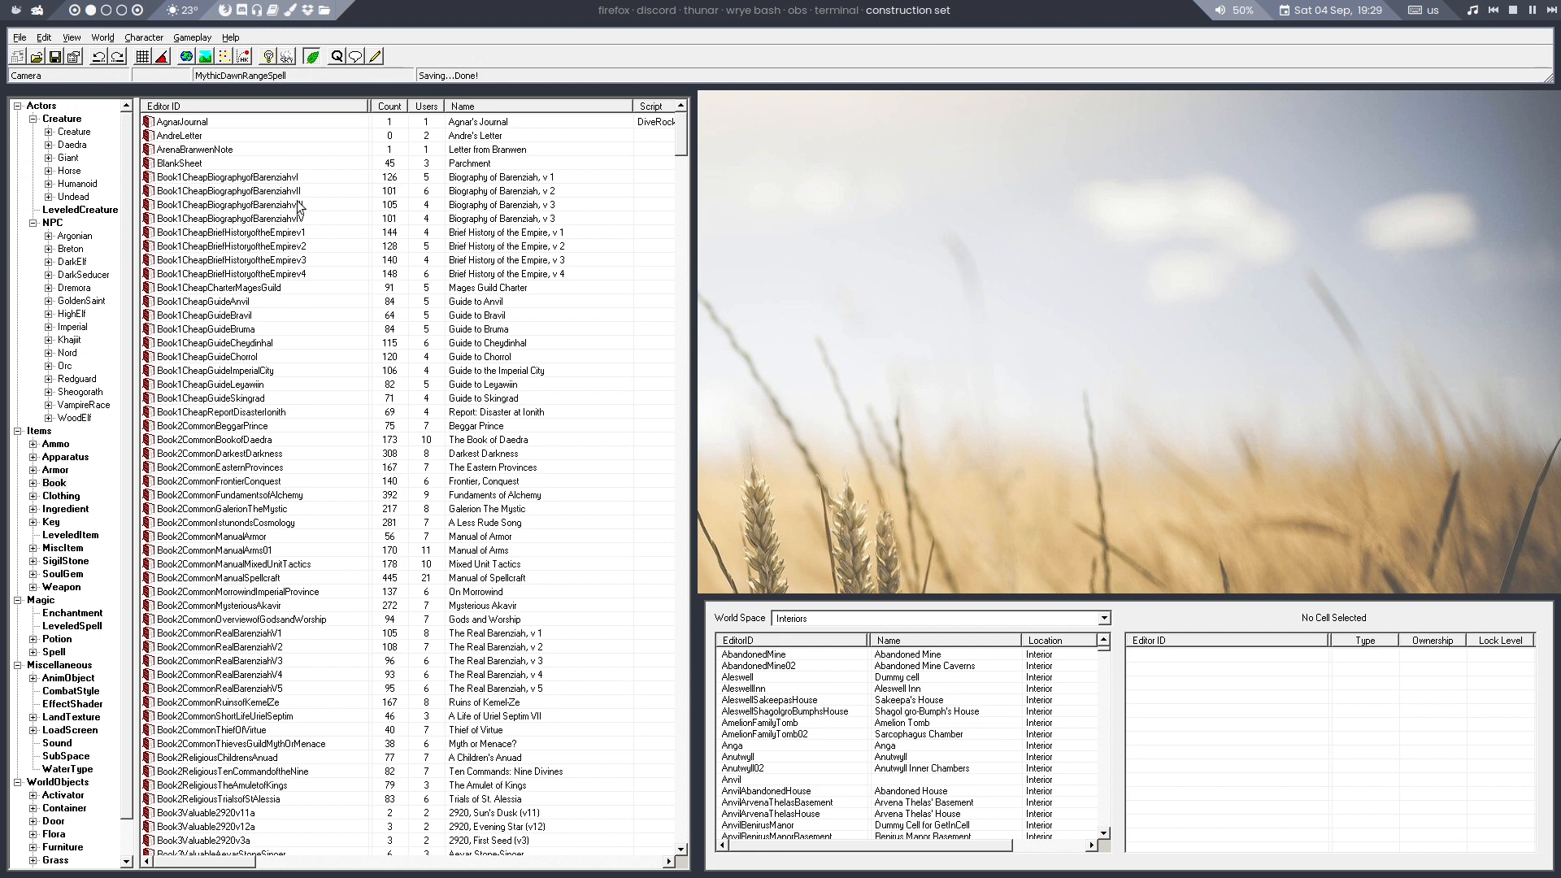
# Create a new quest with the editor ID UQQuest
pyautogui.click(335, 57)
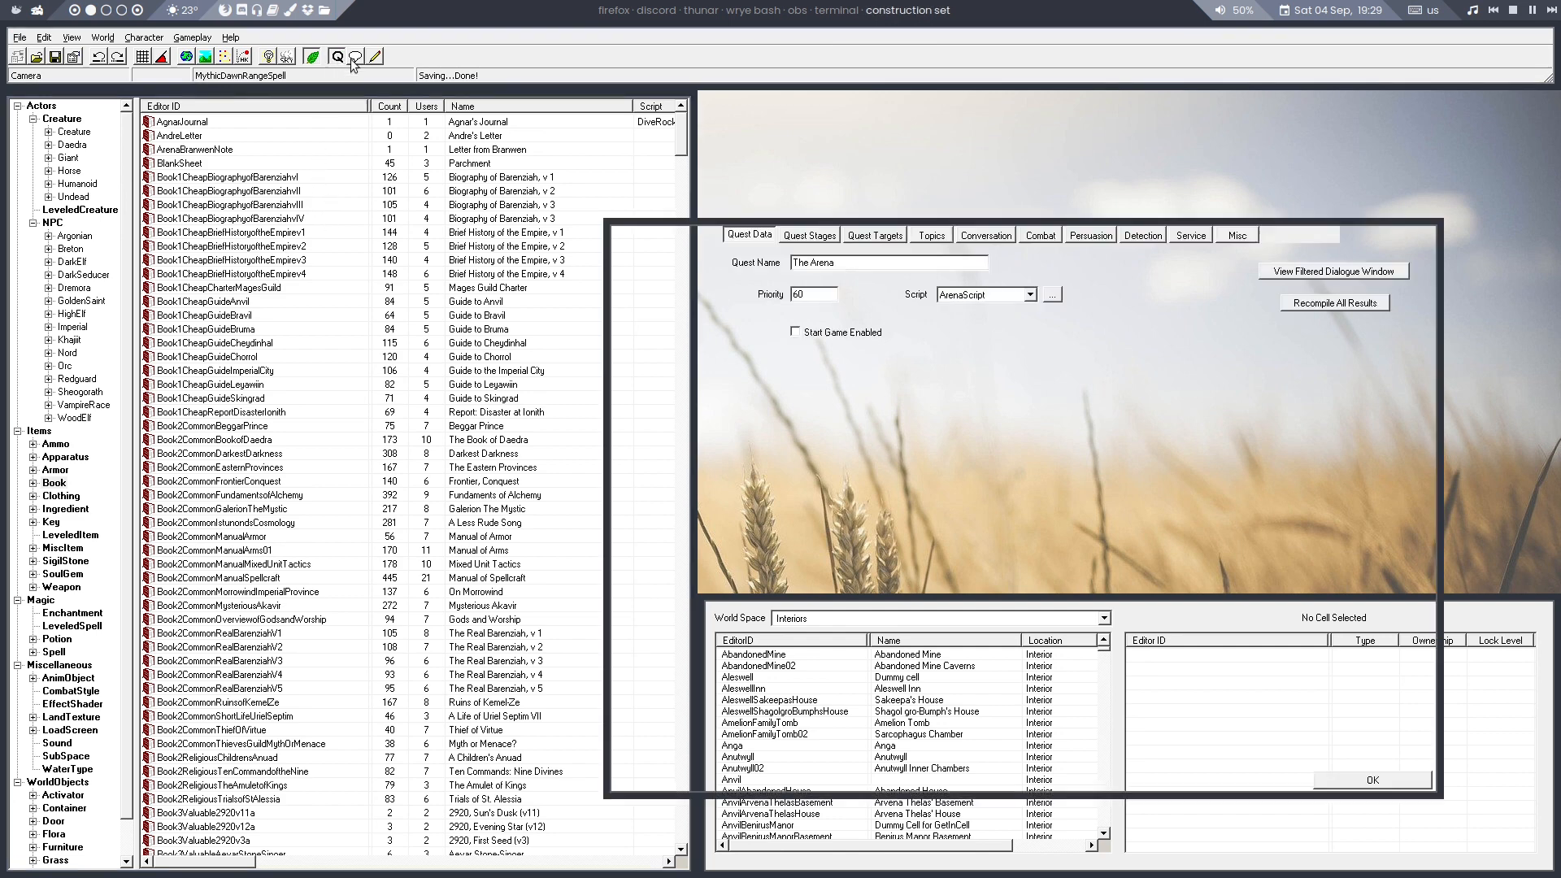
pyautogui.rightClick(687, 288)
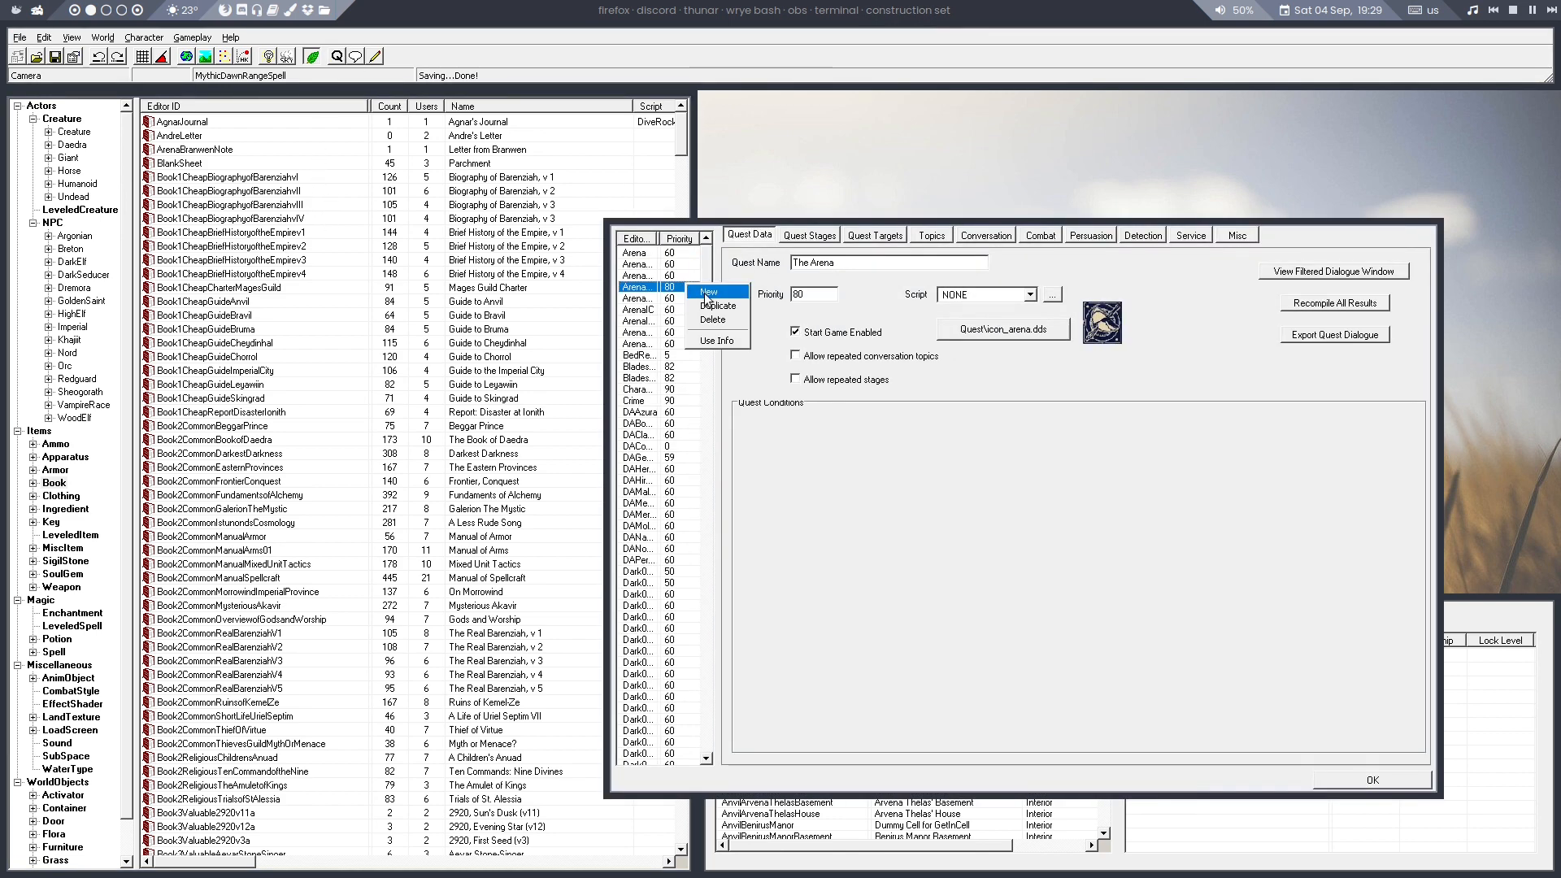
pyautogui.click(705, 292)
pyautogui.write('UQQuest')
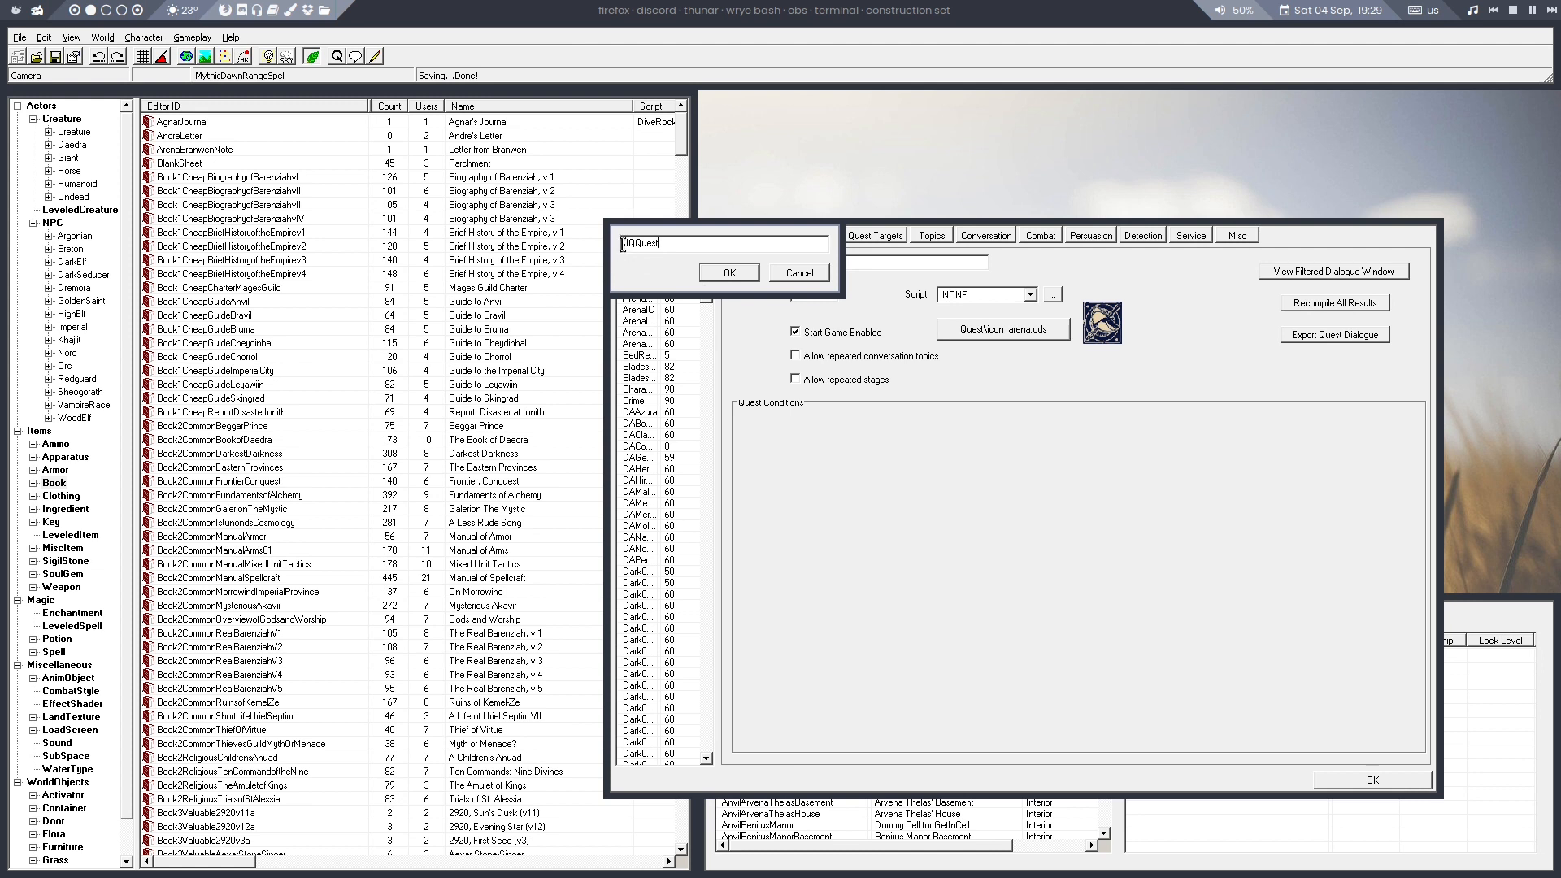
pyautogui.click(713, 277)
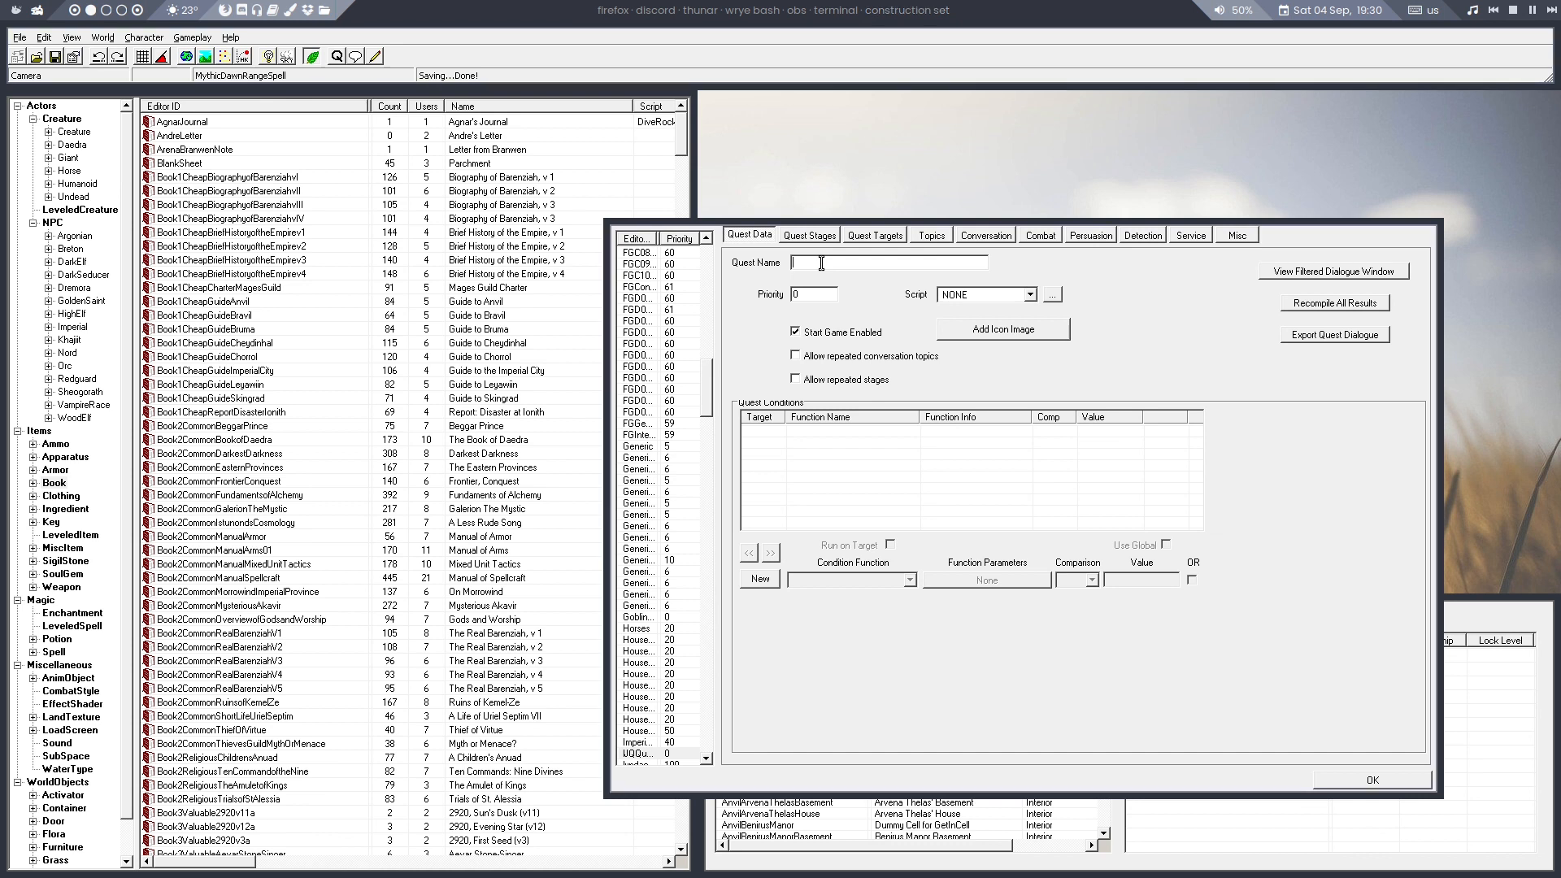
# Name the new quest "Jensine's Lost Shirt", turn off Start Game Enabled and accept the quest data
pyautogui.write("Jensine's Lost Shirt")
pyautogui.click(840, 333)
pyautogui.click(1365, 779)
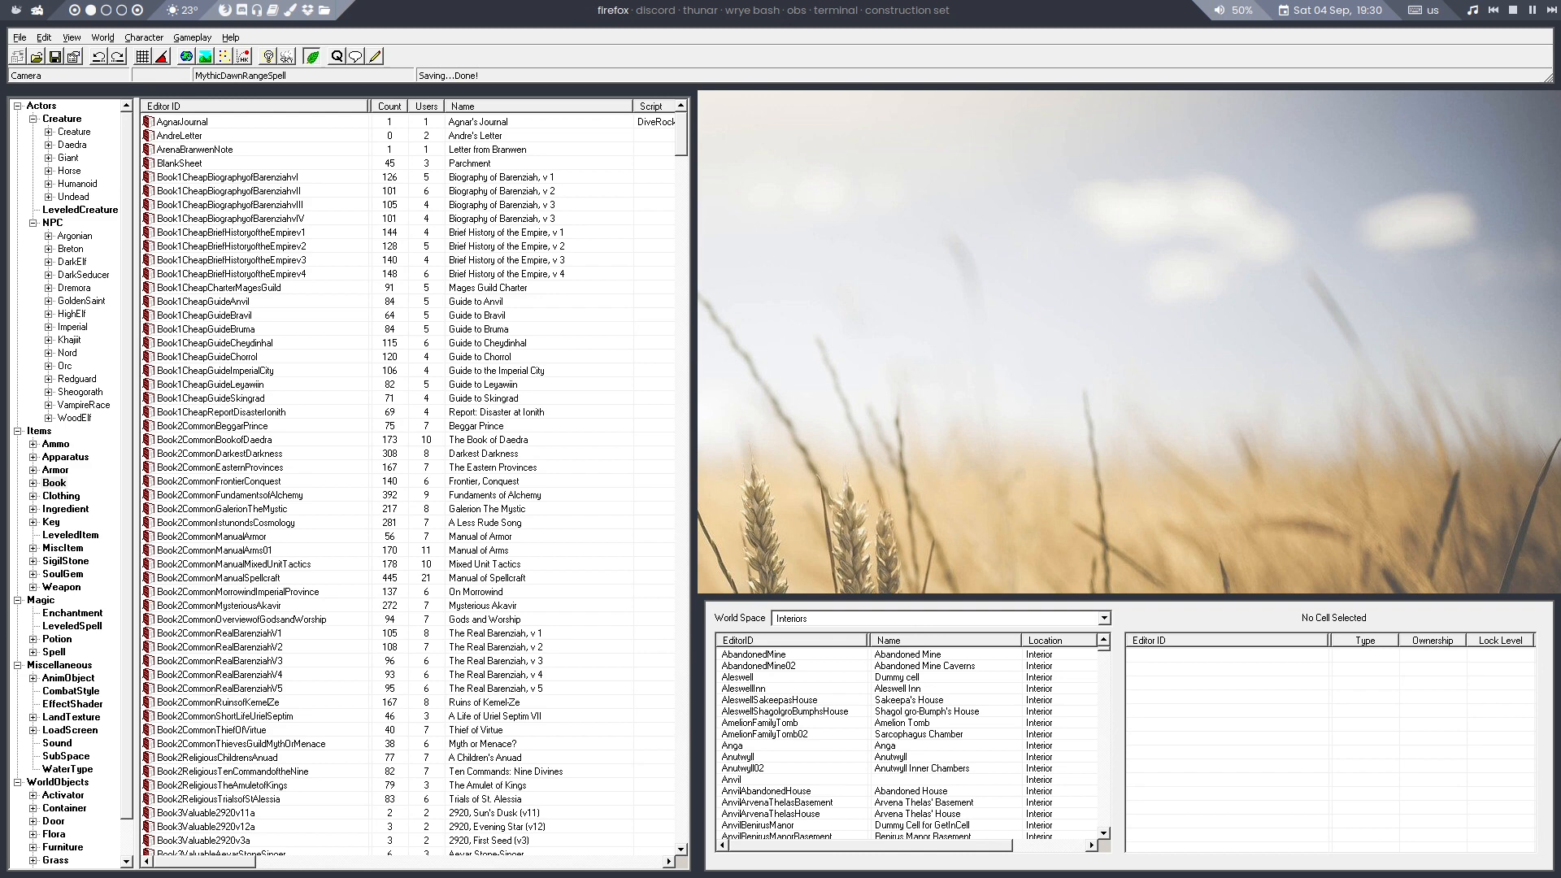
# Switch to Firefox and open the annotated Oblivion game map from the "oblivion map" image results, enlarged around the Imperial City
pyautogui.press('super+w')
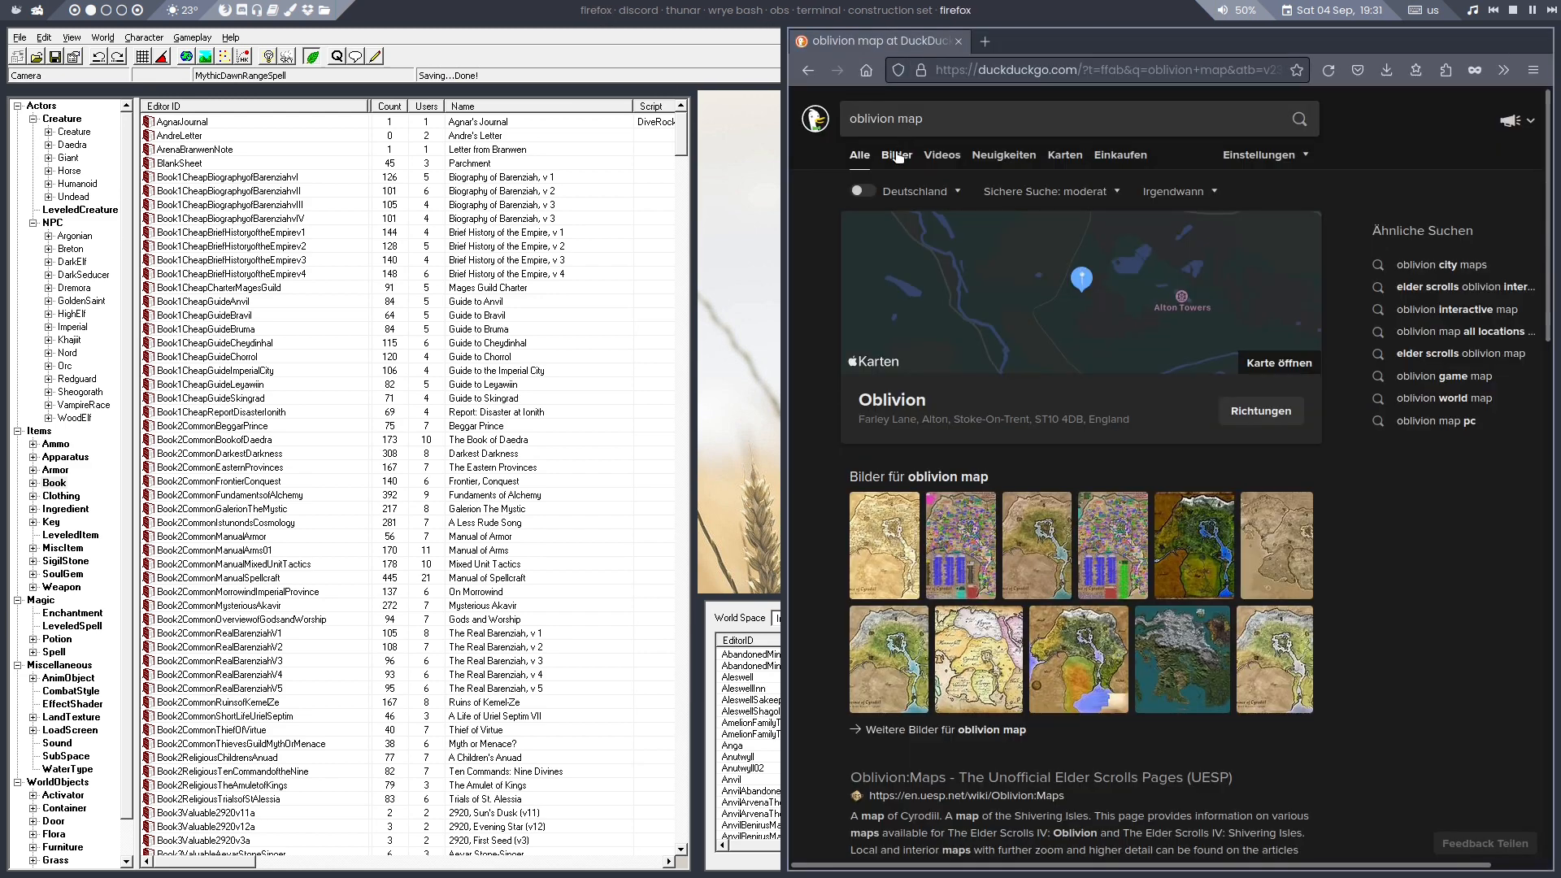
pyautogui.click(896, 154)
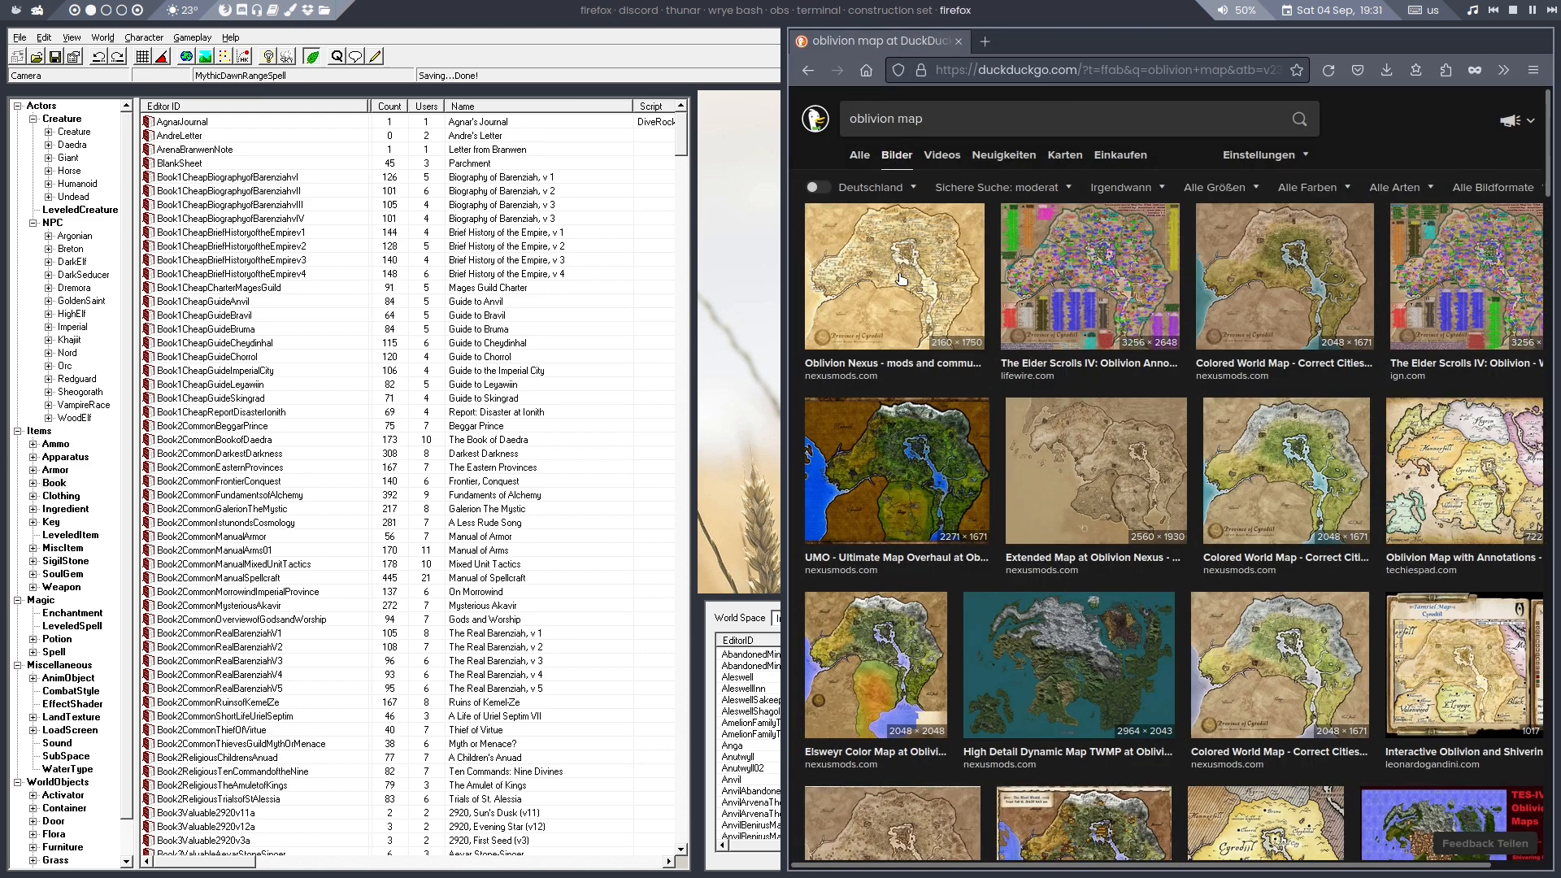
pyautogui.click(1122, 284)
pyautogui.click(1000, 504)
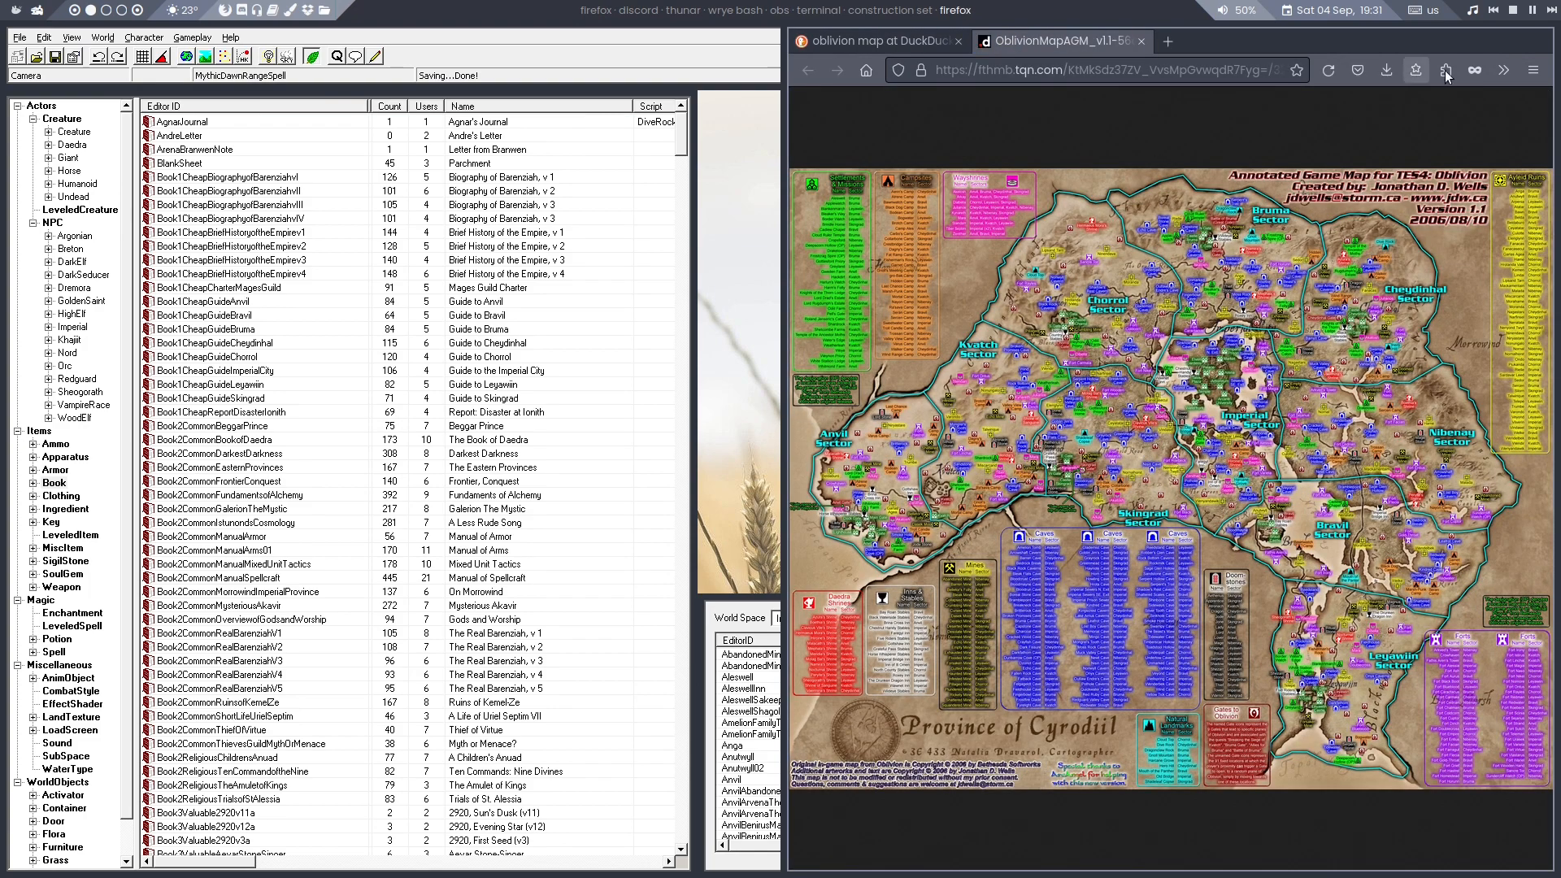
pyautogui.press('super+m')
pyautogui.click(780, 390)
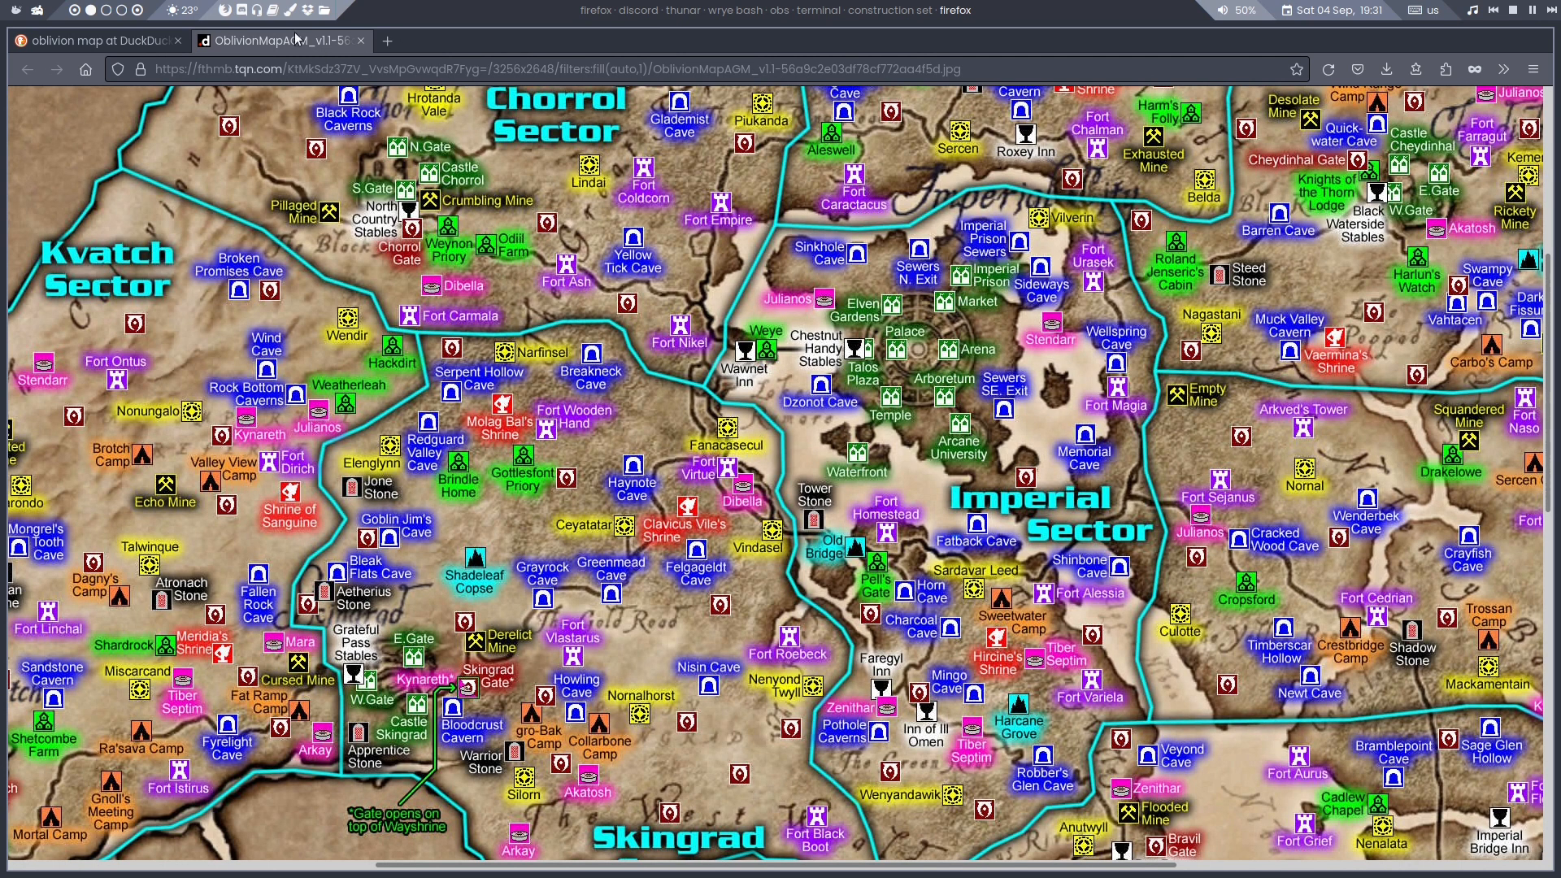
# Search the web for "uesp memorial cave" in a new tab and open the Oblivion:Memorial Cave wiki article
pyautogui.click(387, 40)
pyautogui.write('uesp memorial cave')
pyautogui.press('Return')
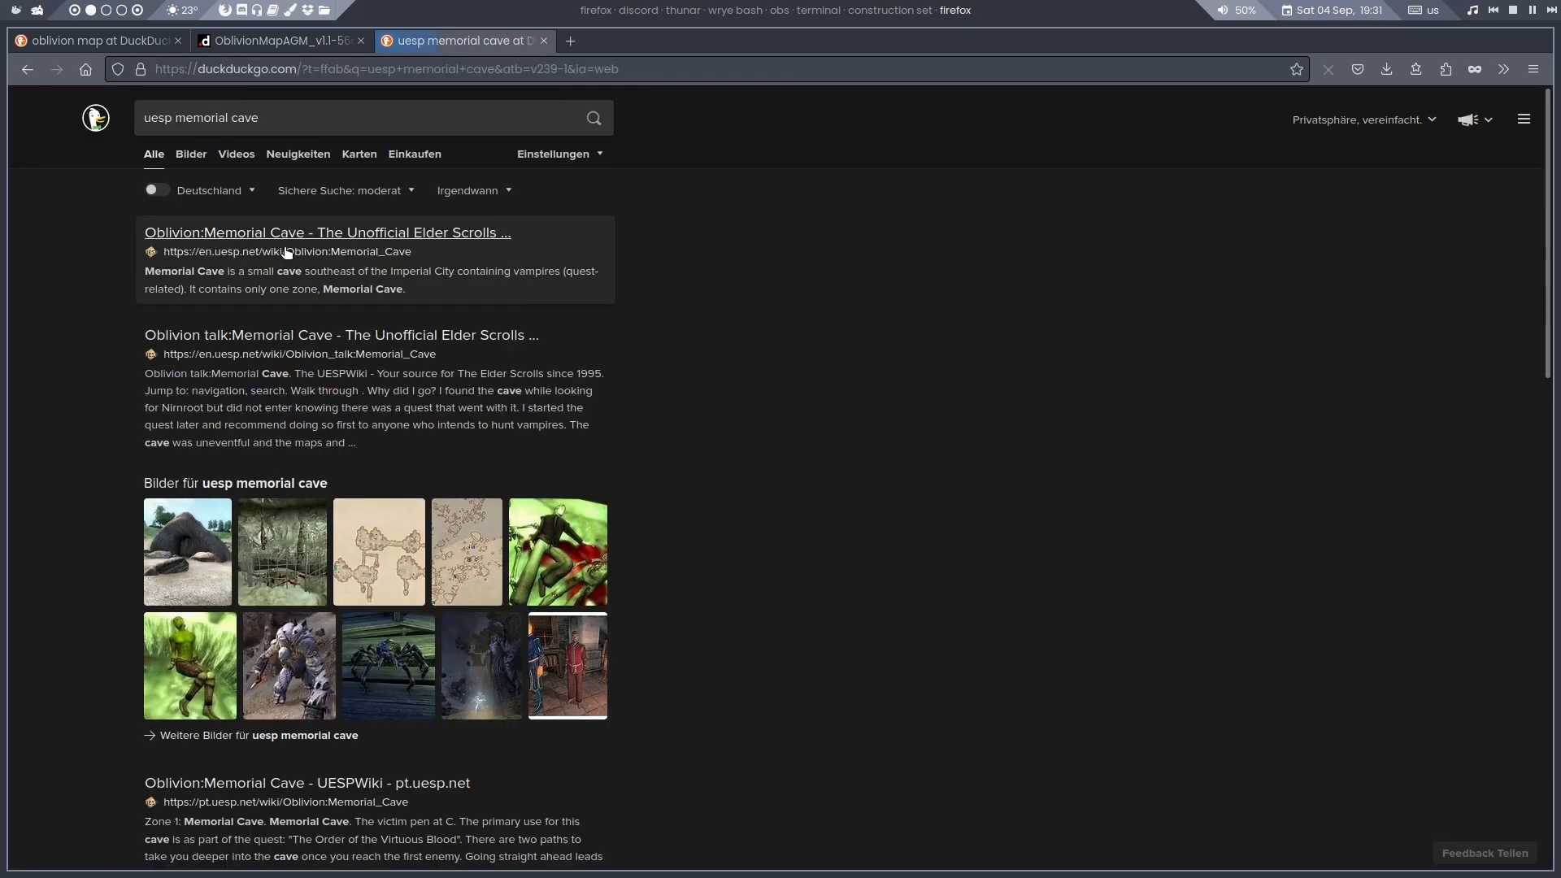
pyautogui.click(373, 235)
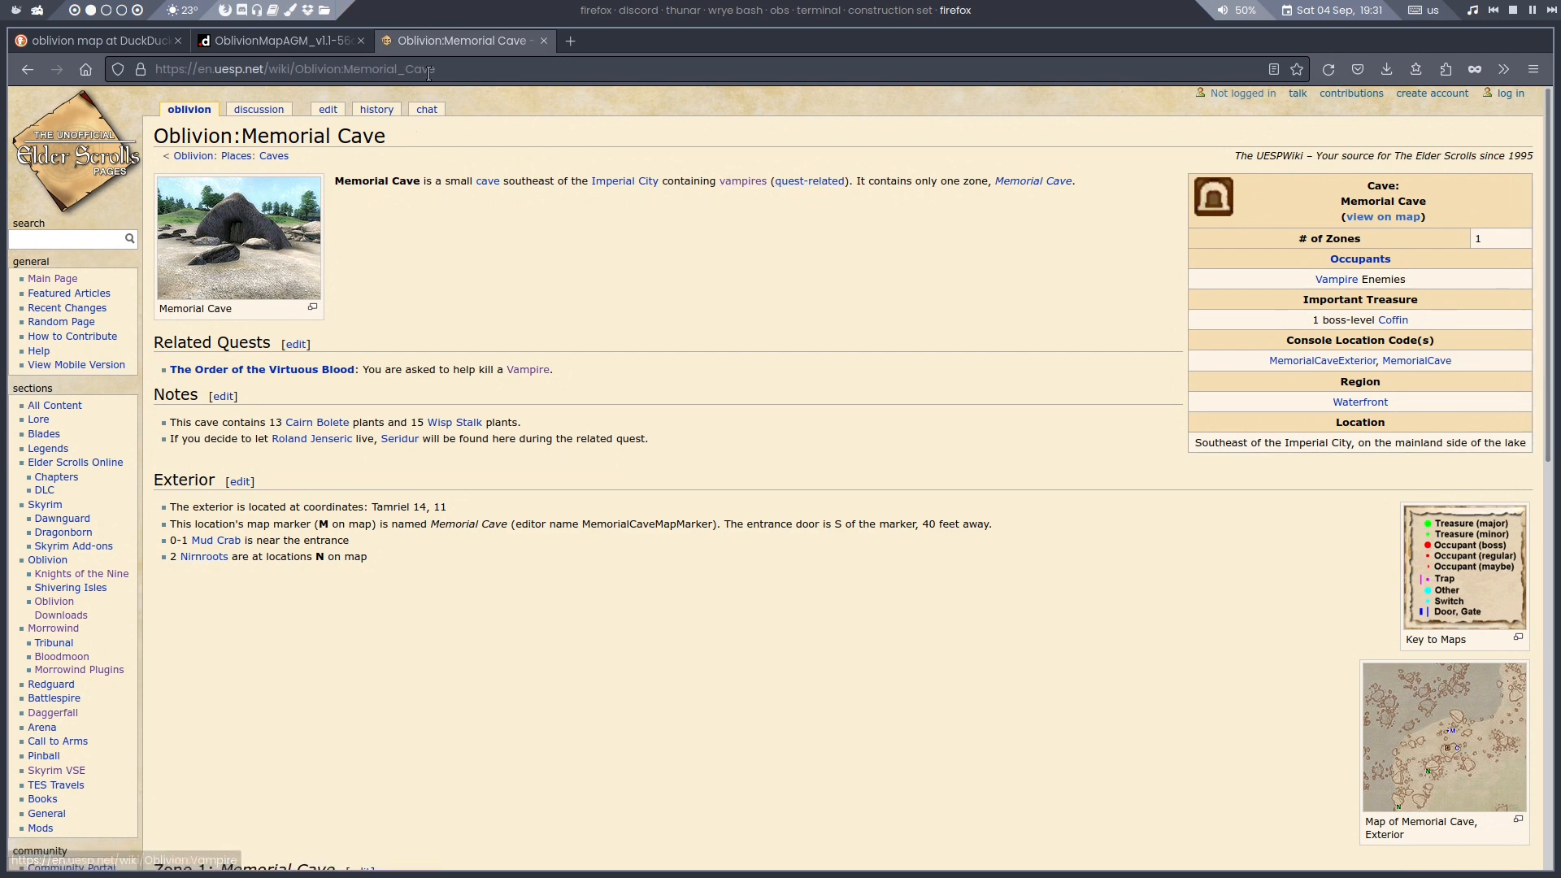
# Check the map for another cave, search for "uesp wellspring cave" and open its UESP wiki article
pyautogui.click(294, 41)
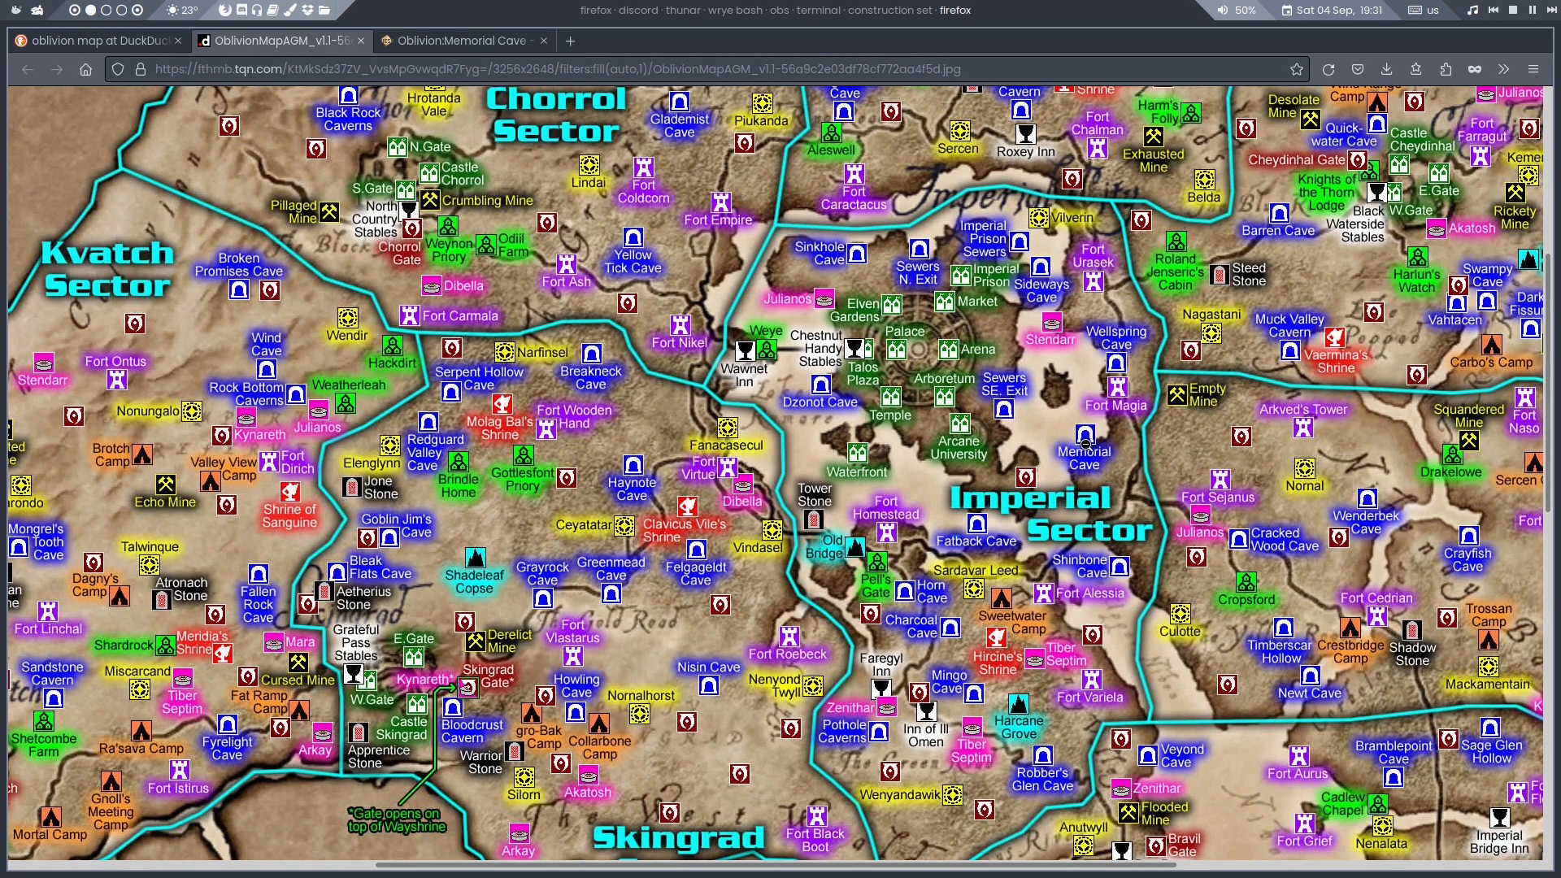
pyautogui.click(443, 41)
pyautogui.click(429, 69)
pyautogui.write('uesp wellspring cave')
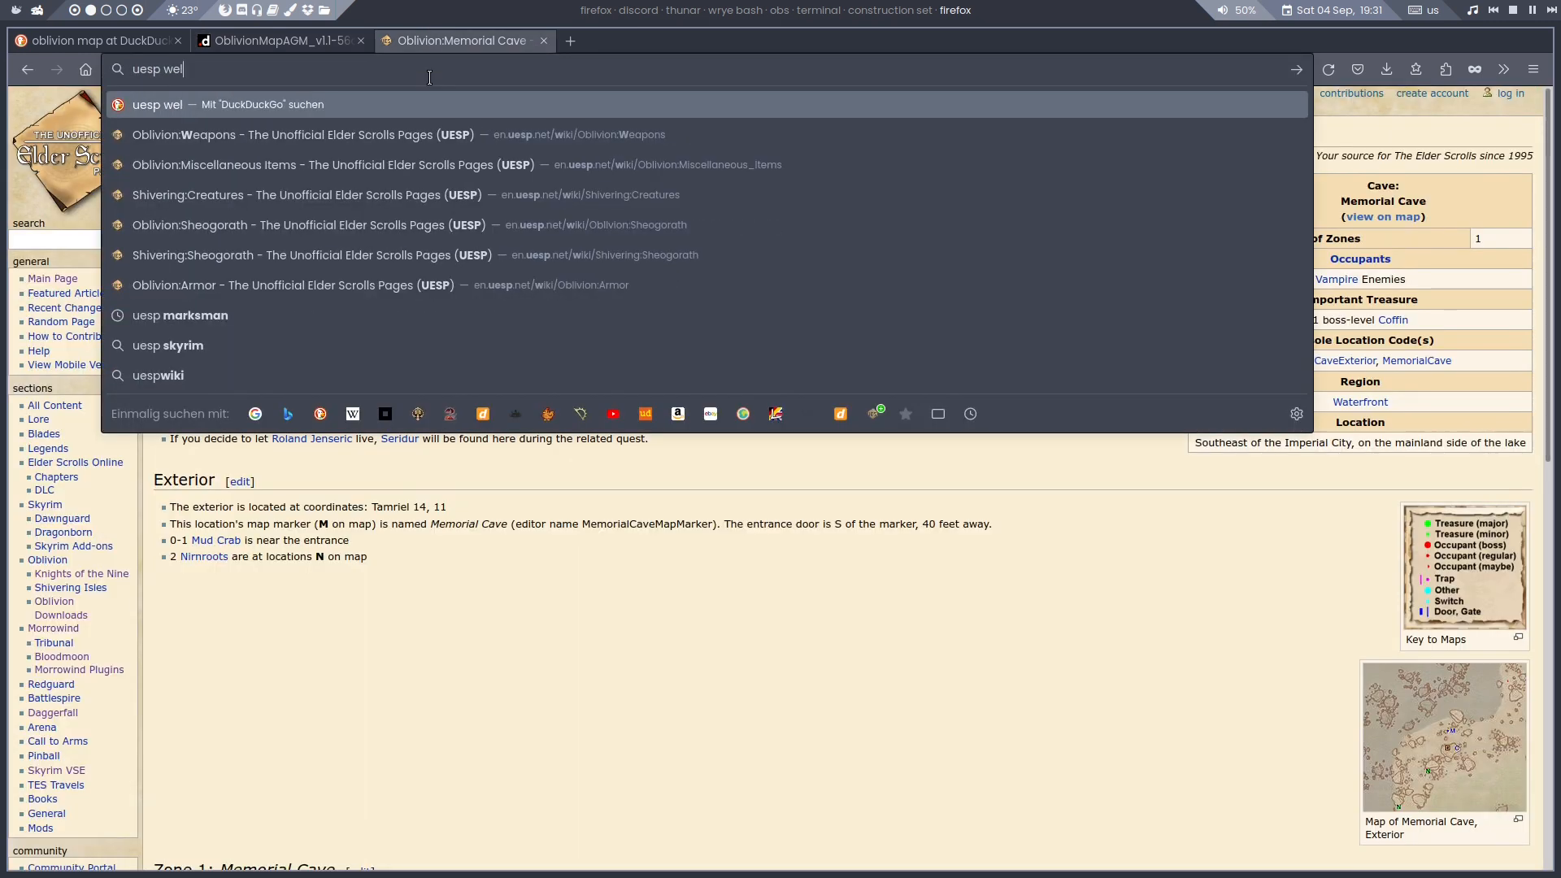
pyautogui.press('Return')
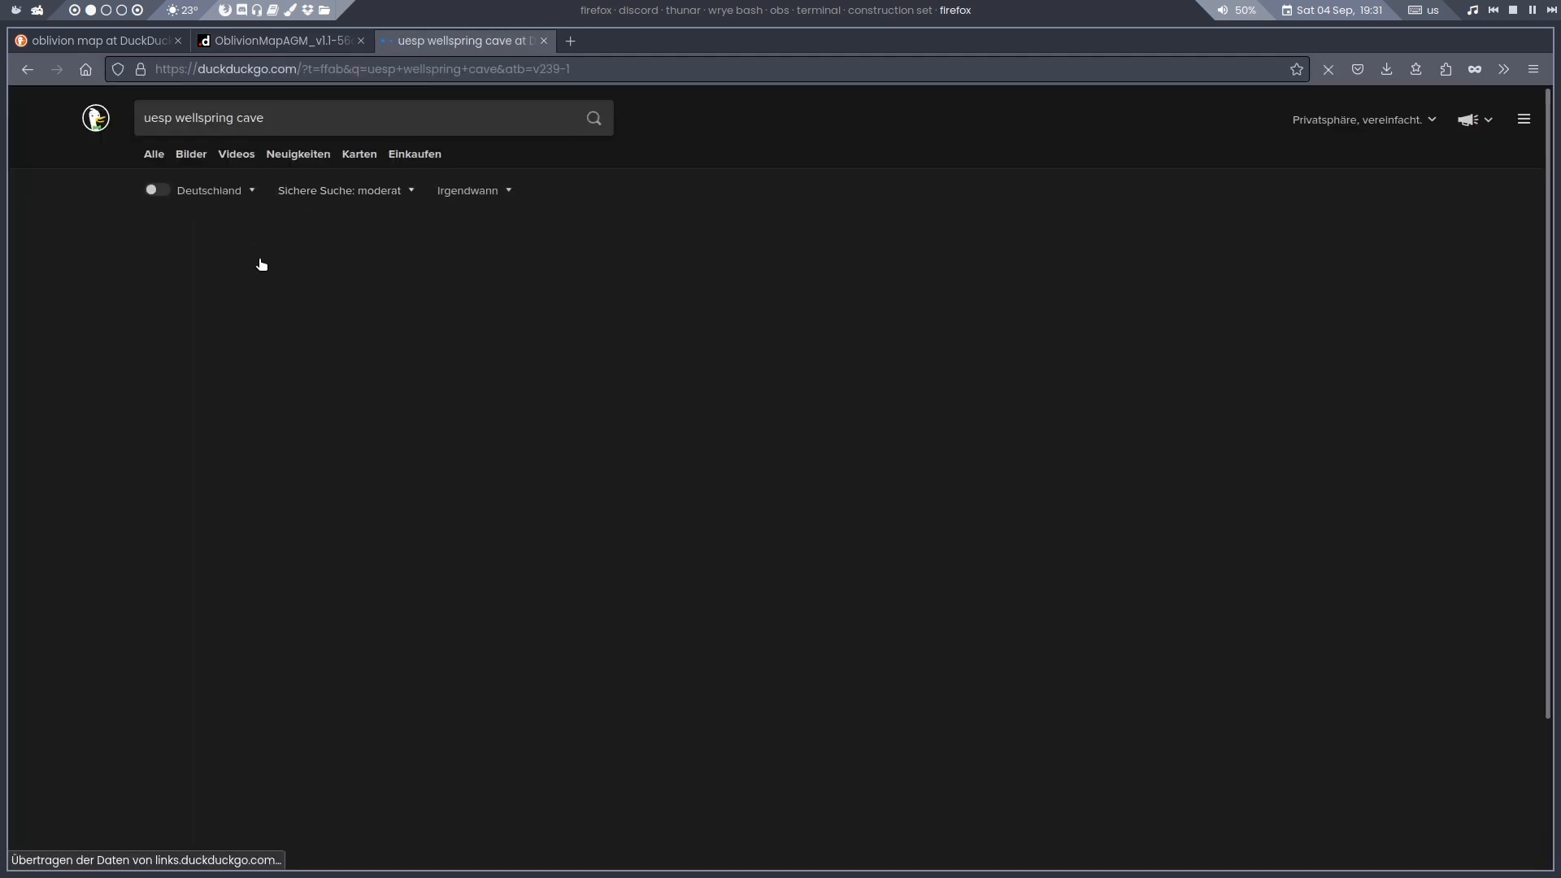
pyautogui.click(265, 237)
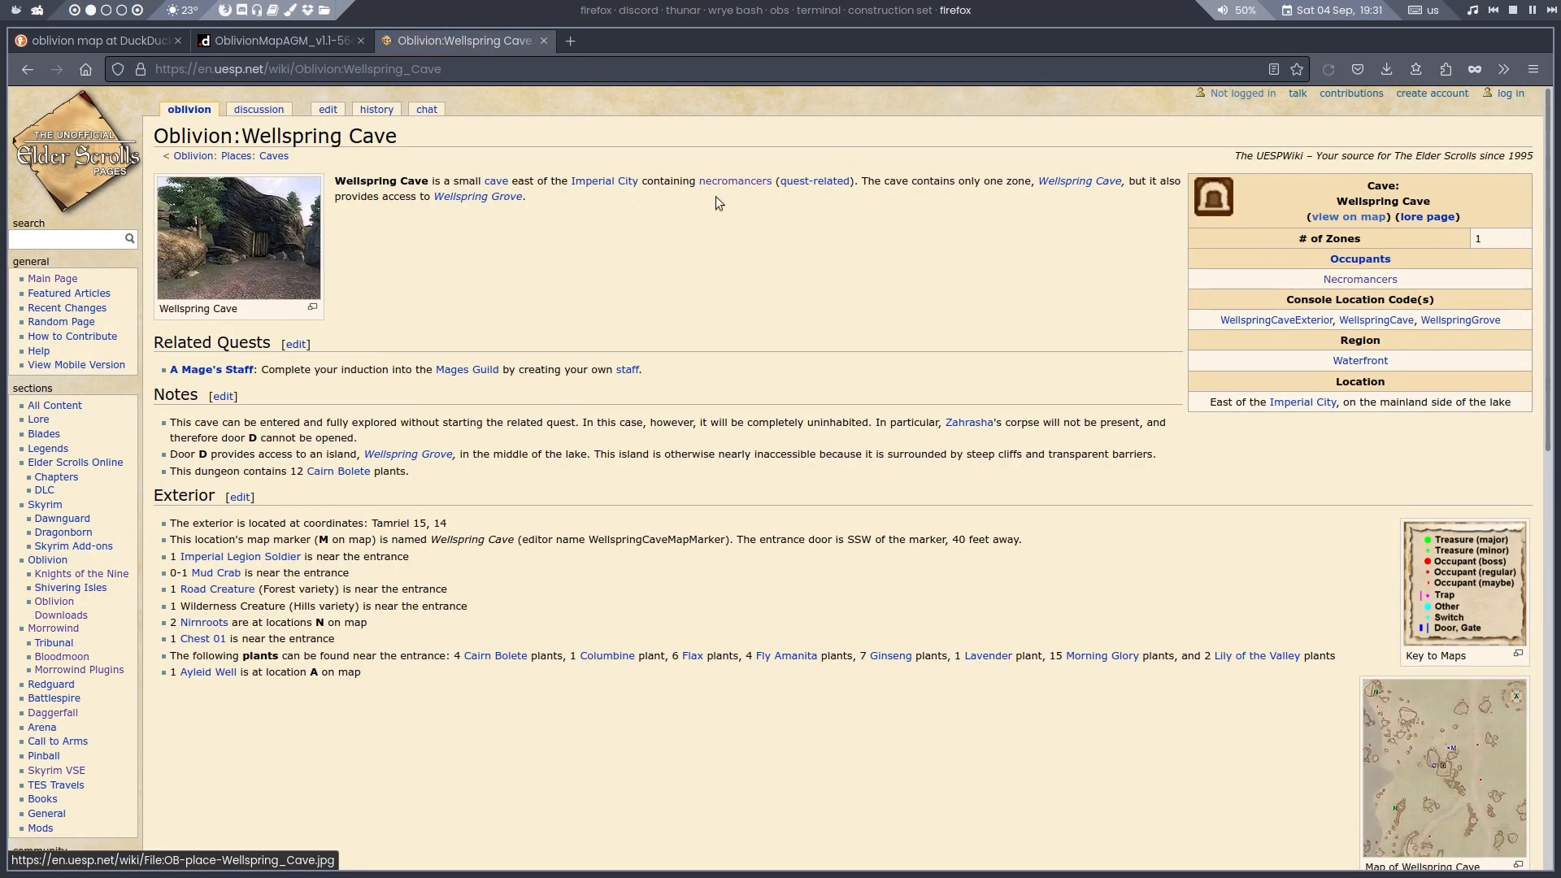
# Look up "uesp sinkhole cave", read its UESP wiki article and compare the cave's location on the annotated map
pyautogui.click(315, 37)
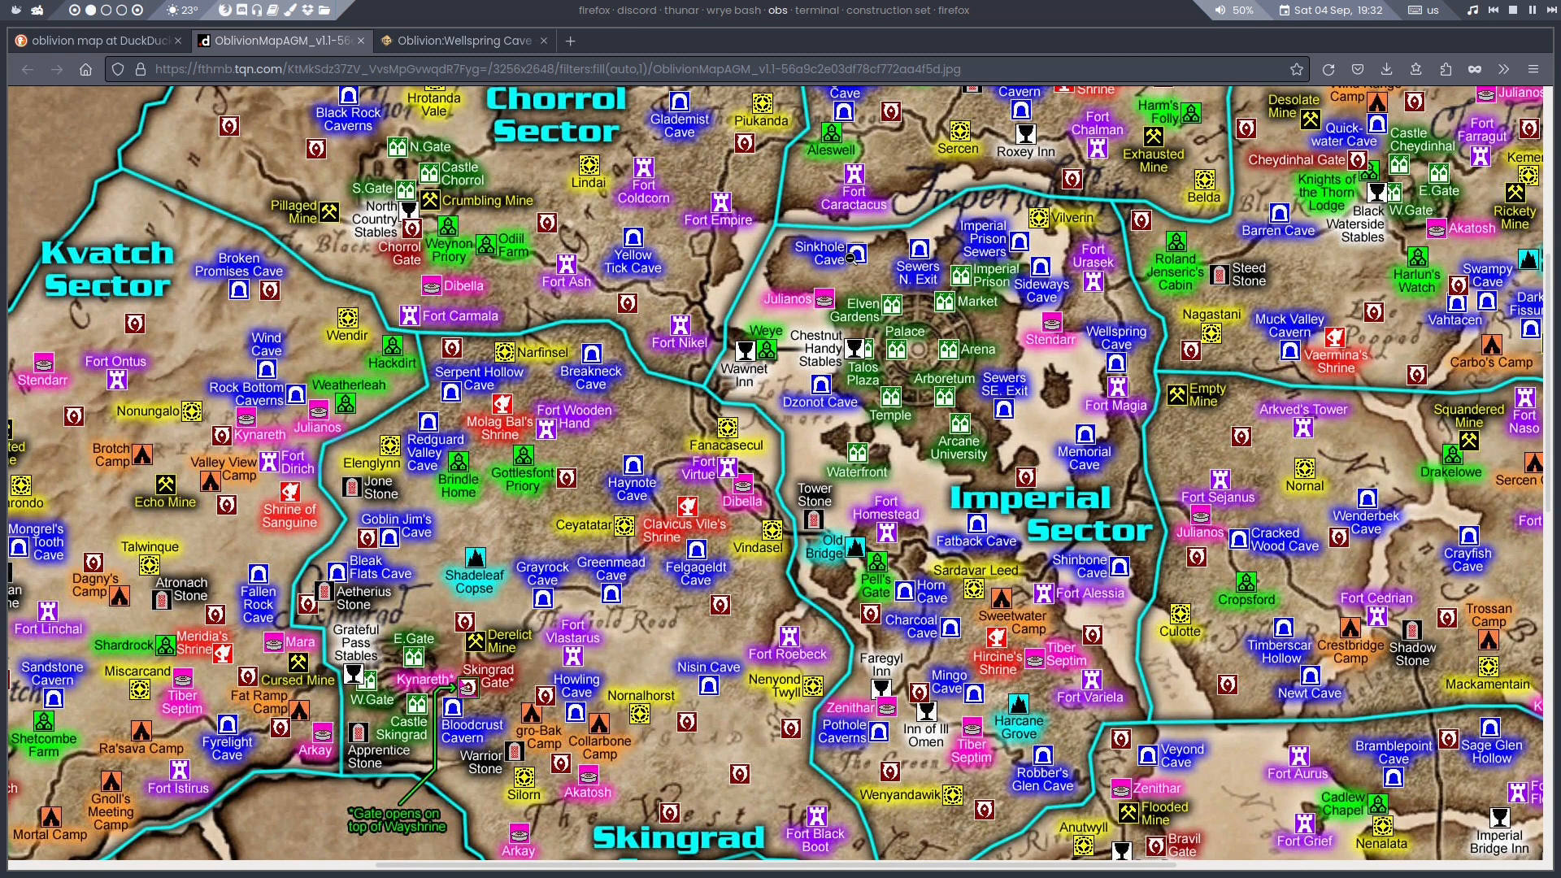
pyautogui.click(460, 39)
pyautogui.hotkey('ctrl', 'l')
pyautogui.write('uesp sink')
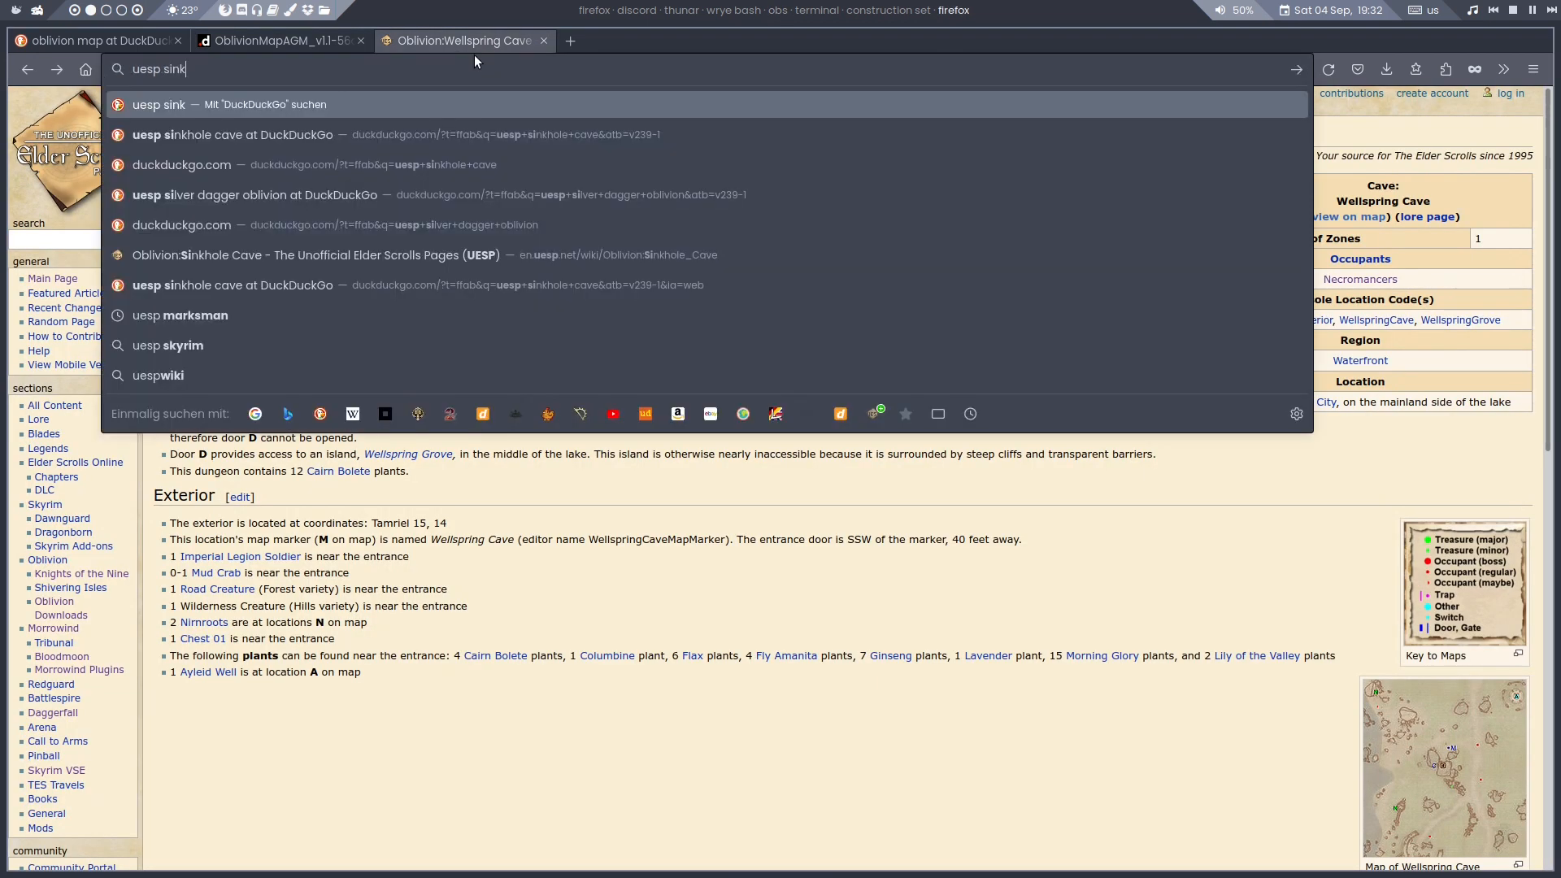
pyautogui.write('hole cave')
pyautogui.press('Return')
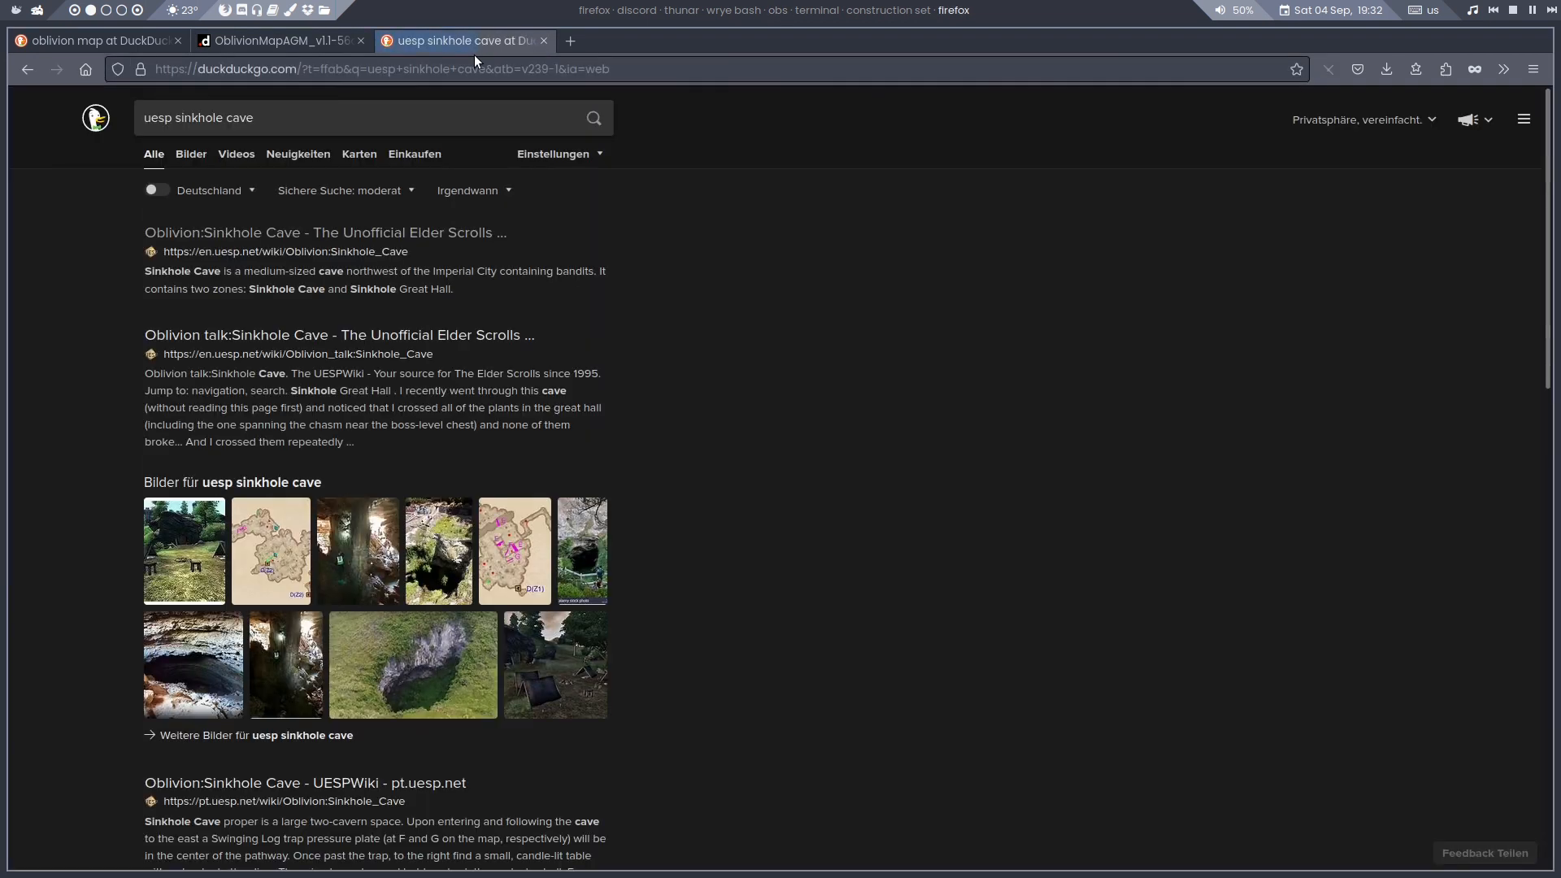
pyautogui.click(399, 232)
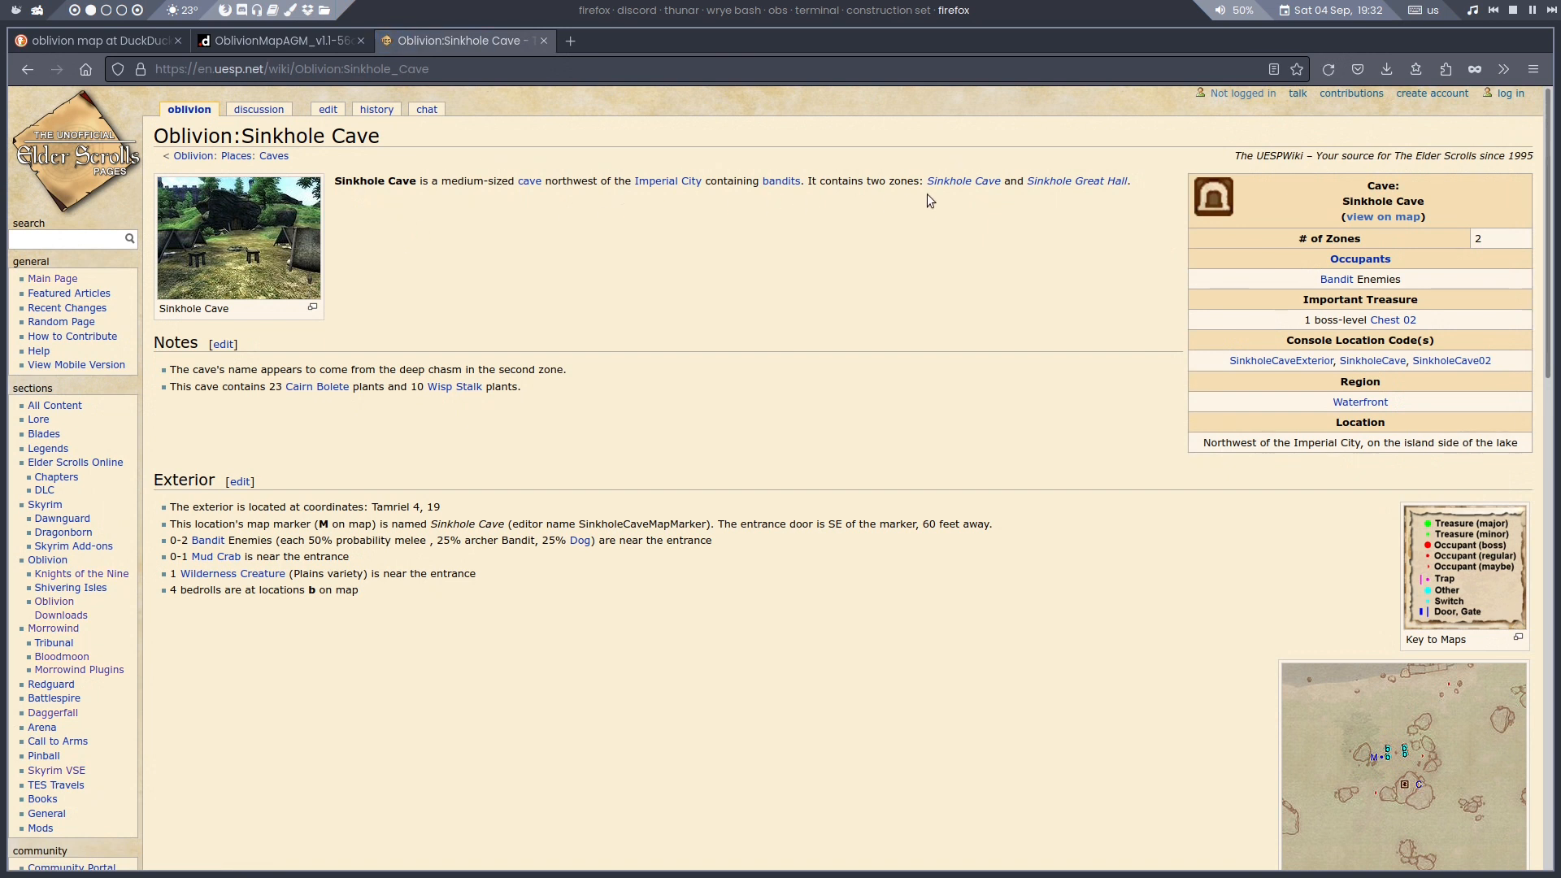
pyautogui.click(289, 37)
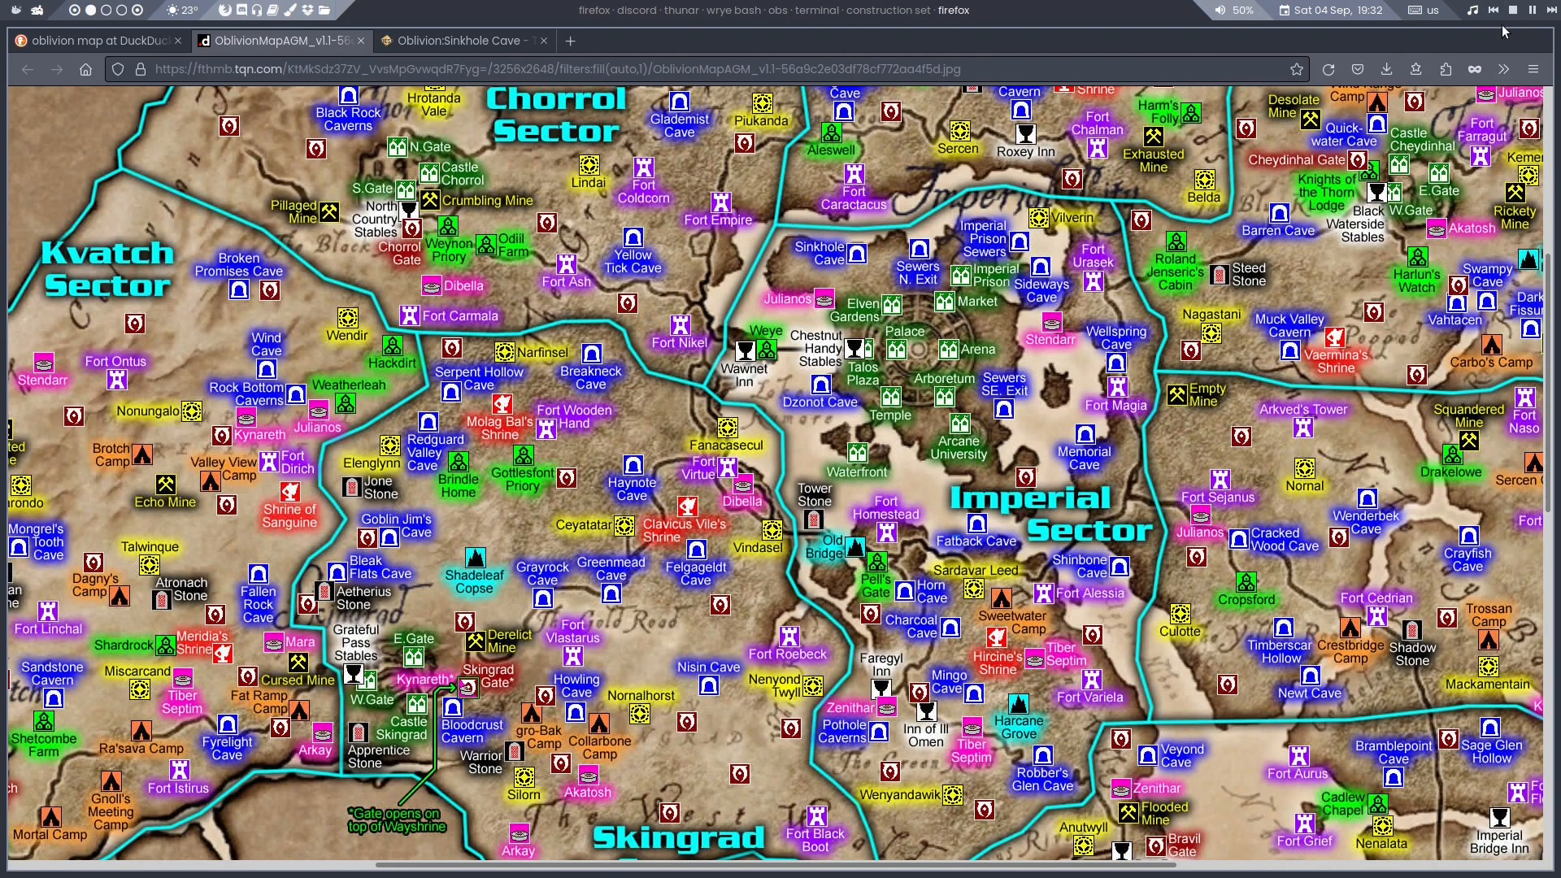
# Return to the Construction Set and open the UpperShirt01 clothing item for editing
pyautogui.hotkey('alt', 'Tab')
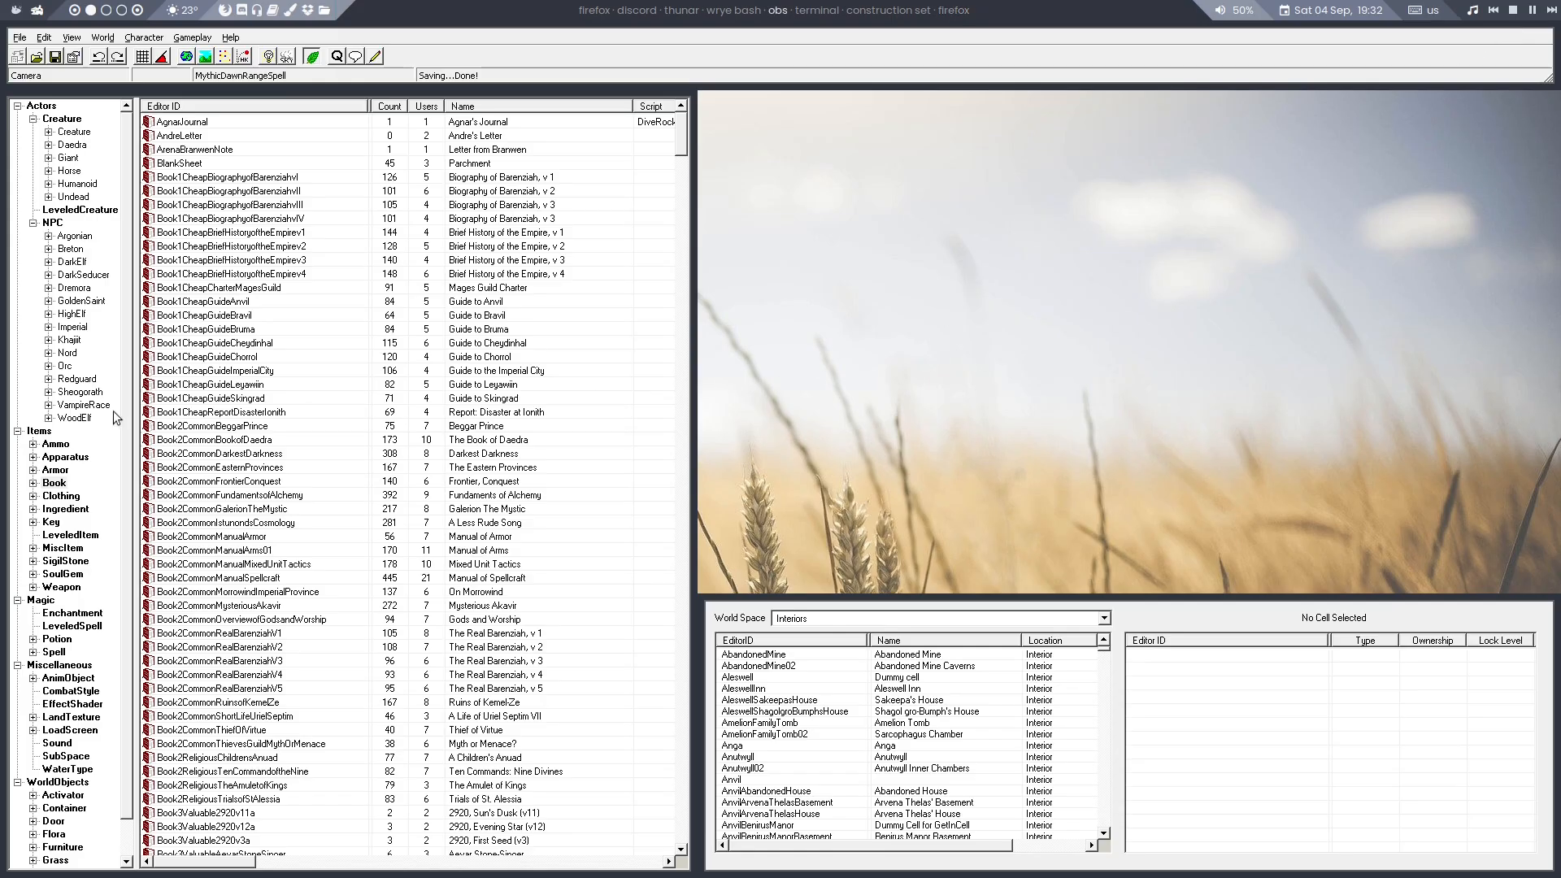
pyautogui.click(61, 506)
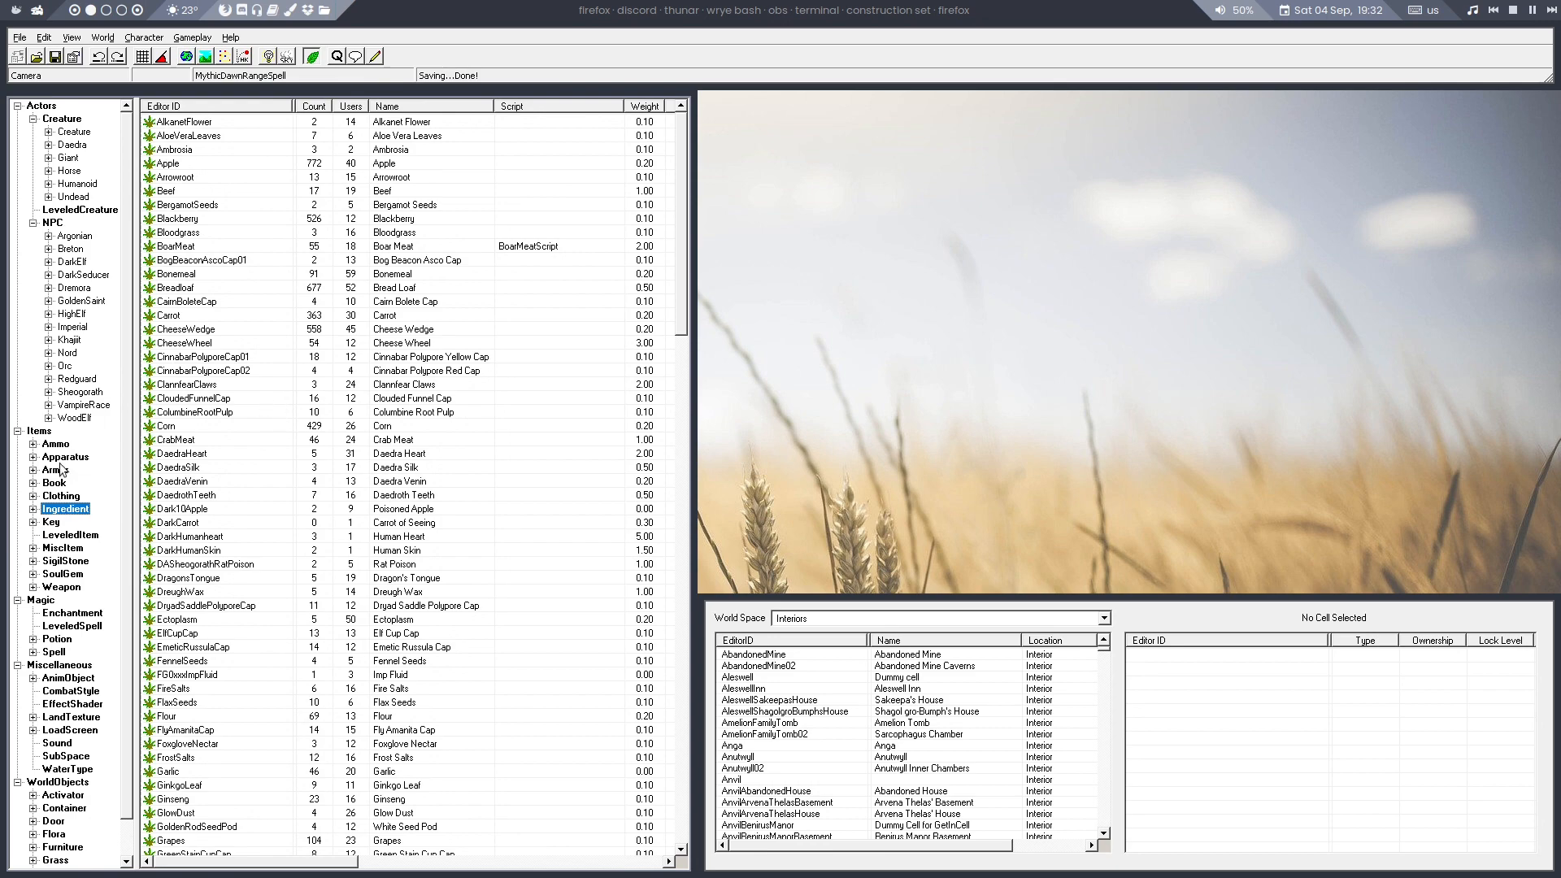
pyautogui.click(75, 484)
pyautogui.scroll(-10, 255, 353)
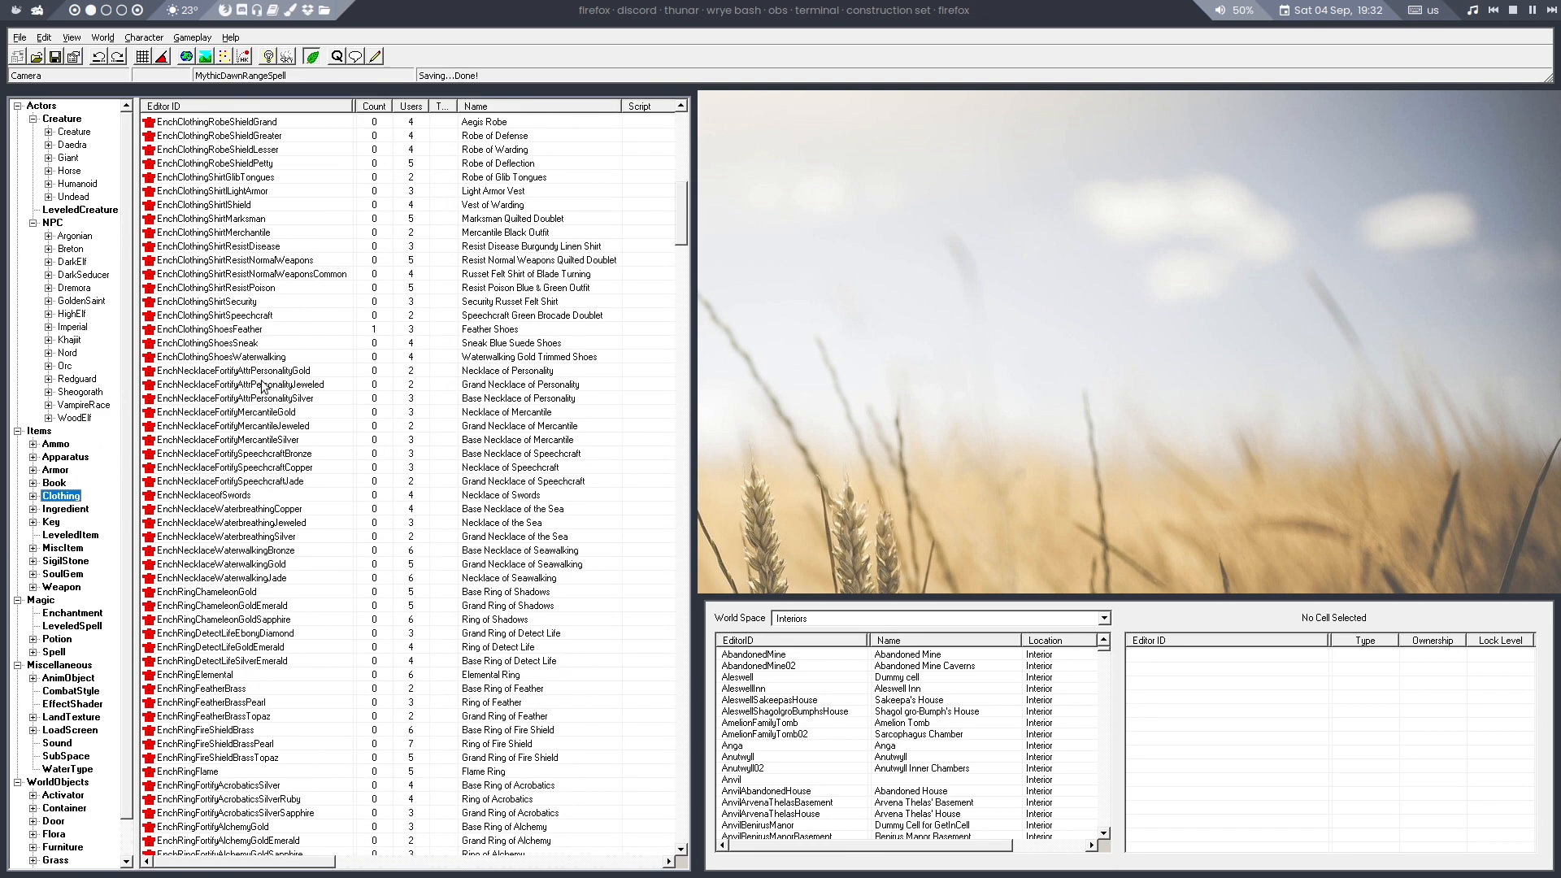
pyautogui.scroll(-20, 267, 440)
pyautogui.click(236, 484)
pyautogui.write('up')
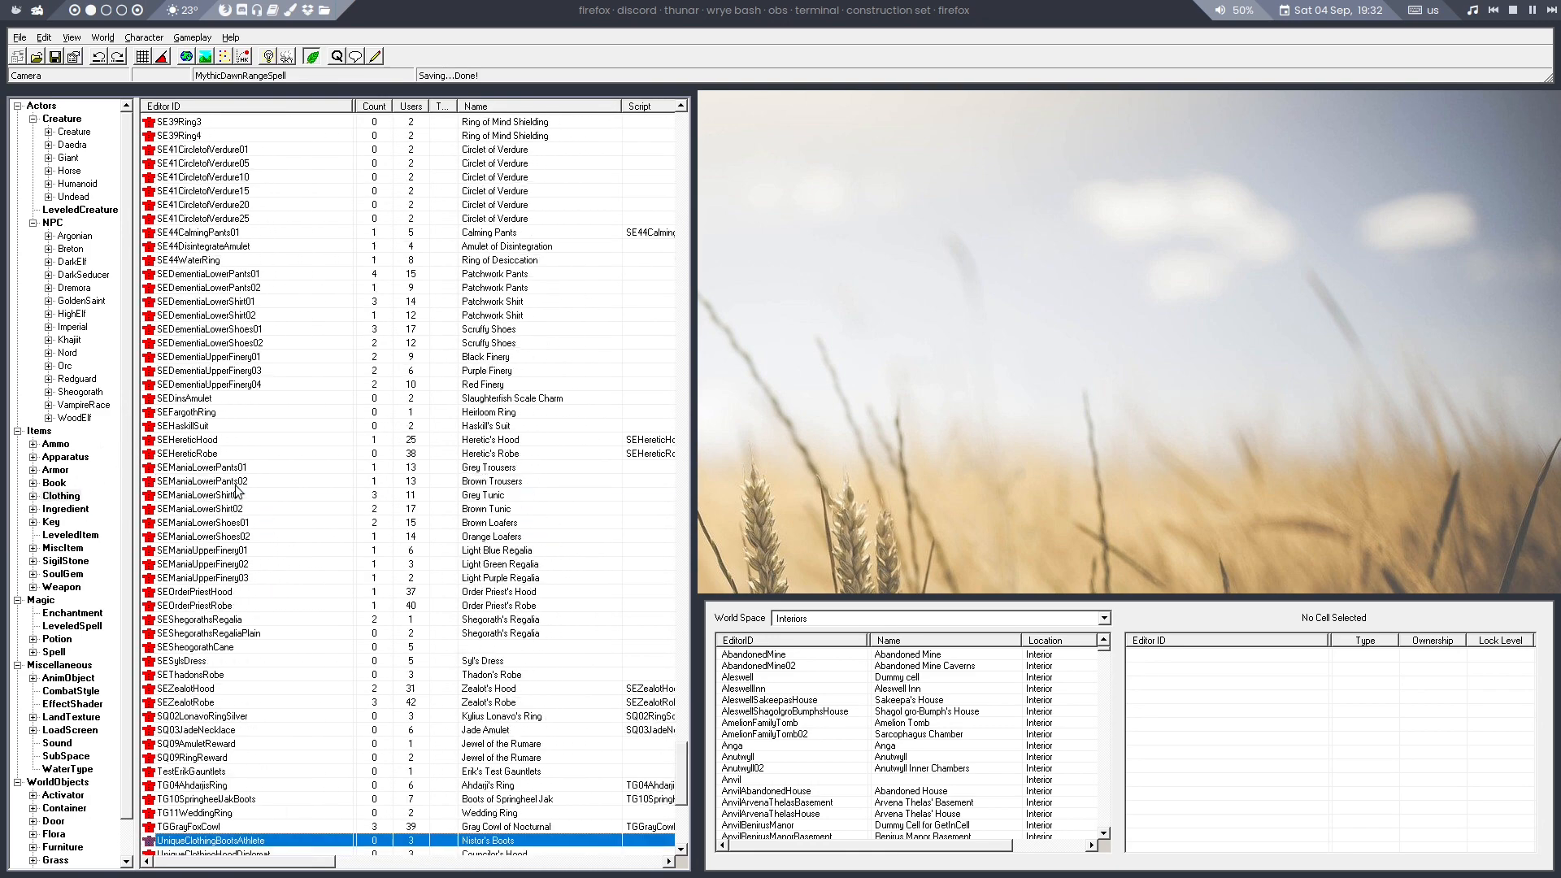
pyautogui.scroll(-7, 268, 529)
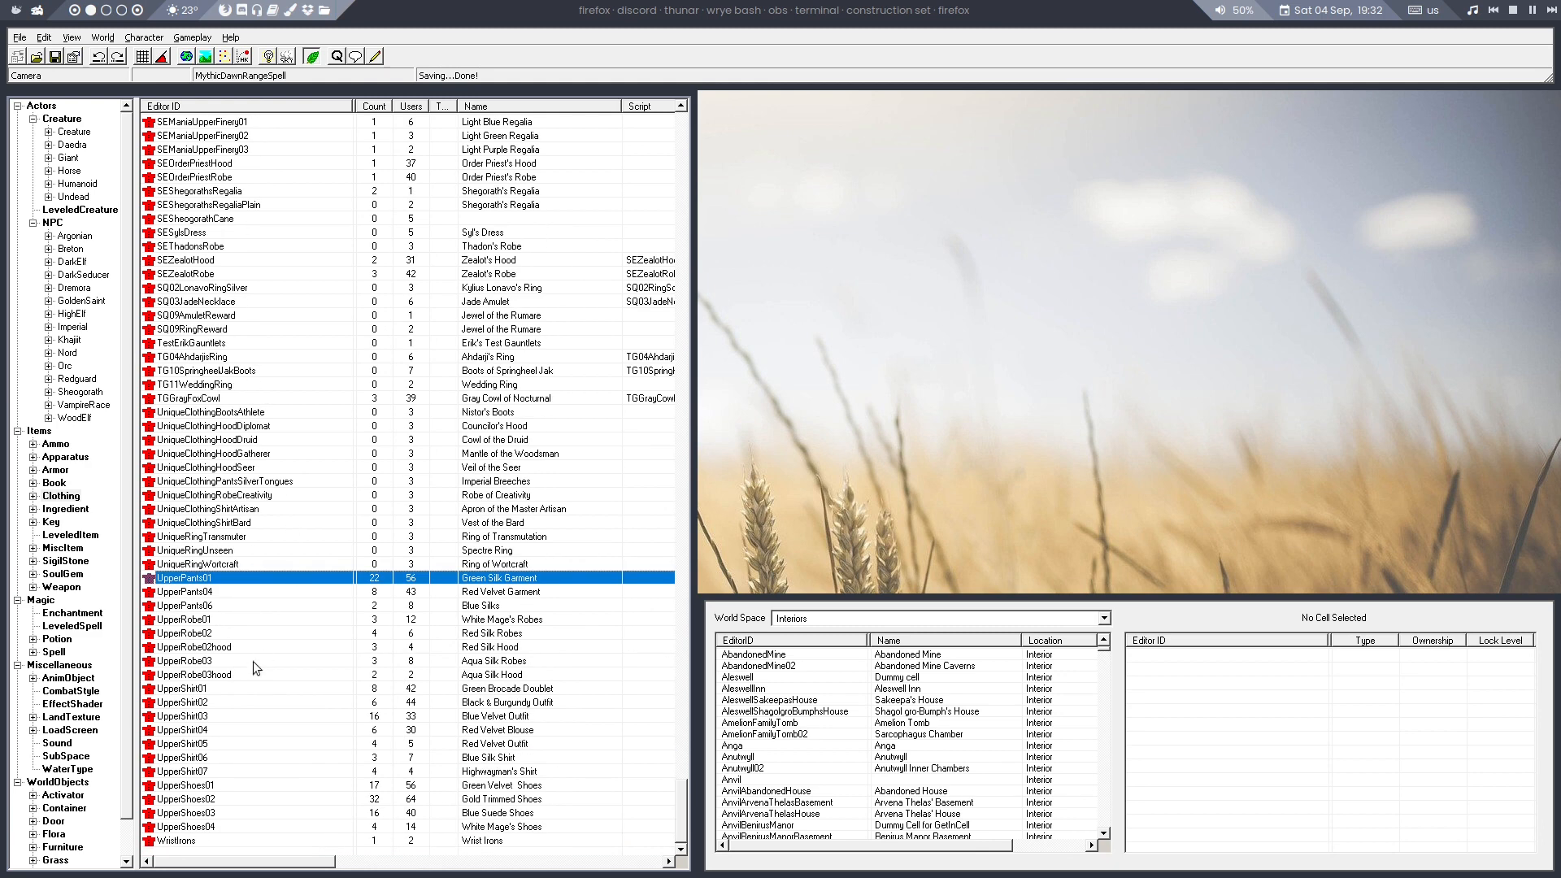
pyautogui.doubleClick(208, 691)
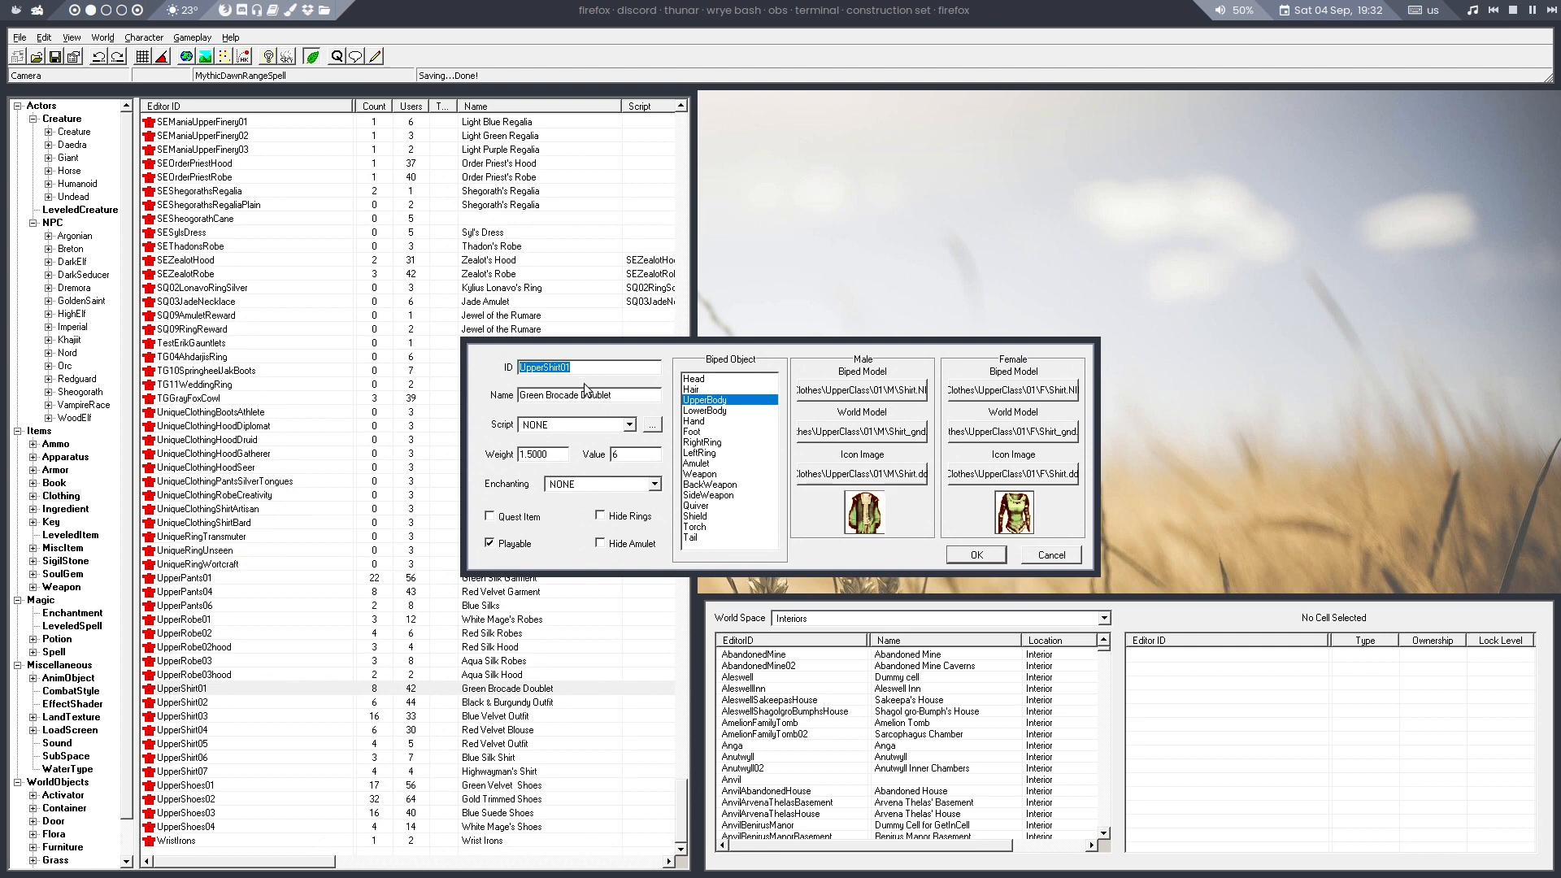
# Create a new clothing form from the shirt with ID UQShirt, name "Jensine's Favorite Shirt" and the Quest Item option enabled
pyautogui.write('UQShirt')
pyautogui.press('Tab')
pyautogui.write("Jensine's Favorite Shirt")
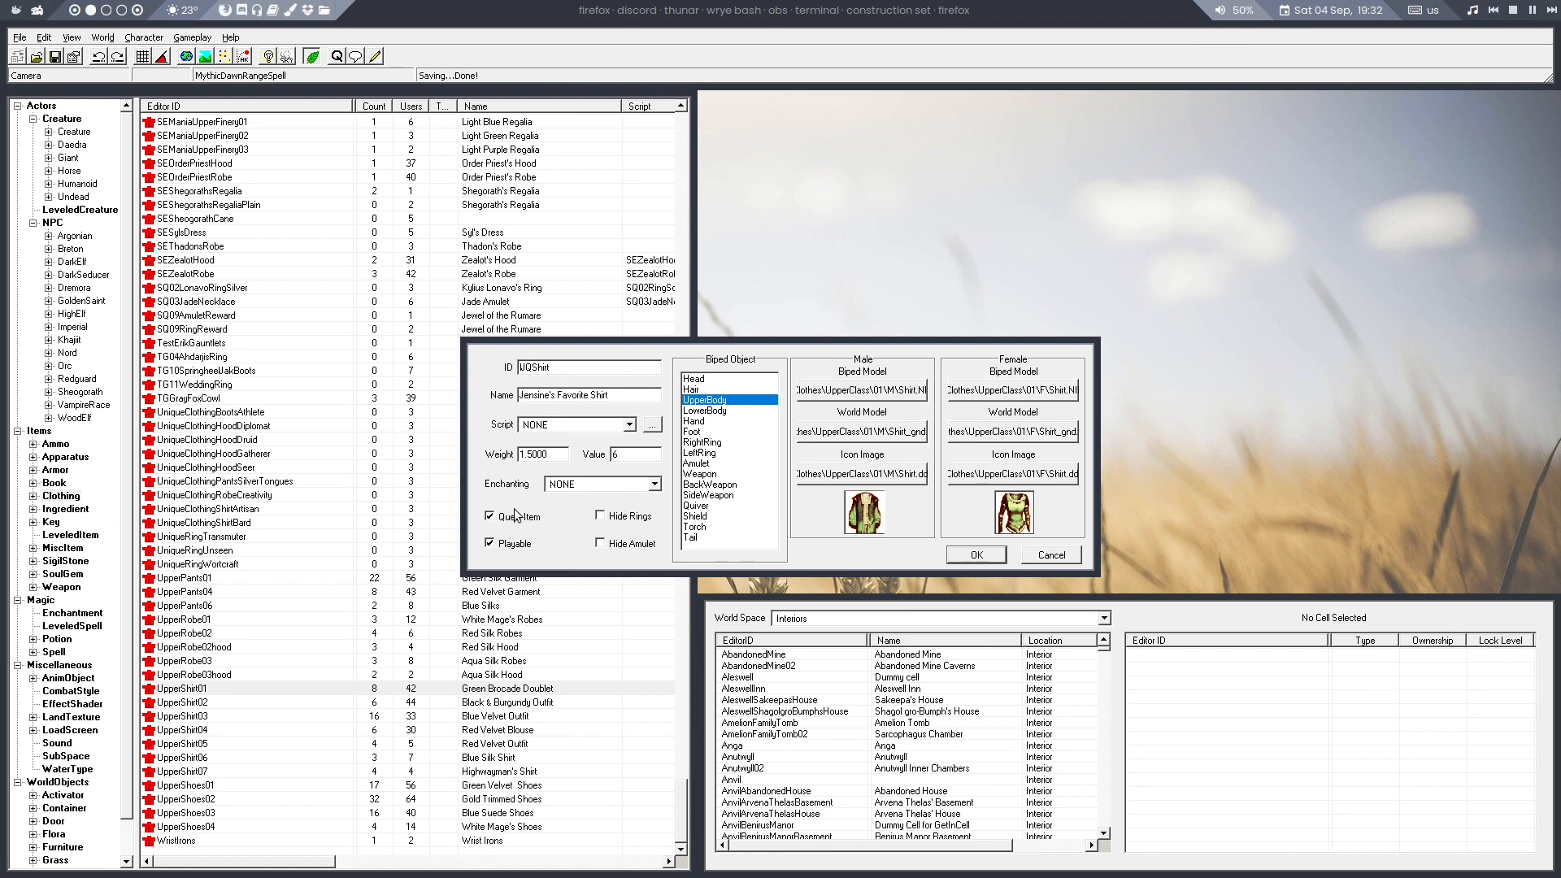
pyautogui.click(995, 557)
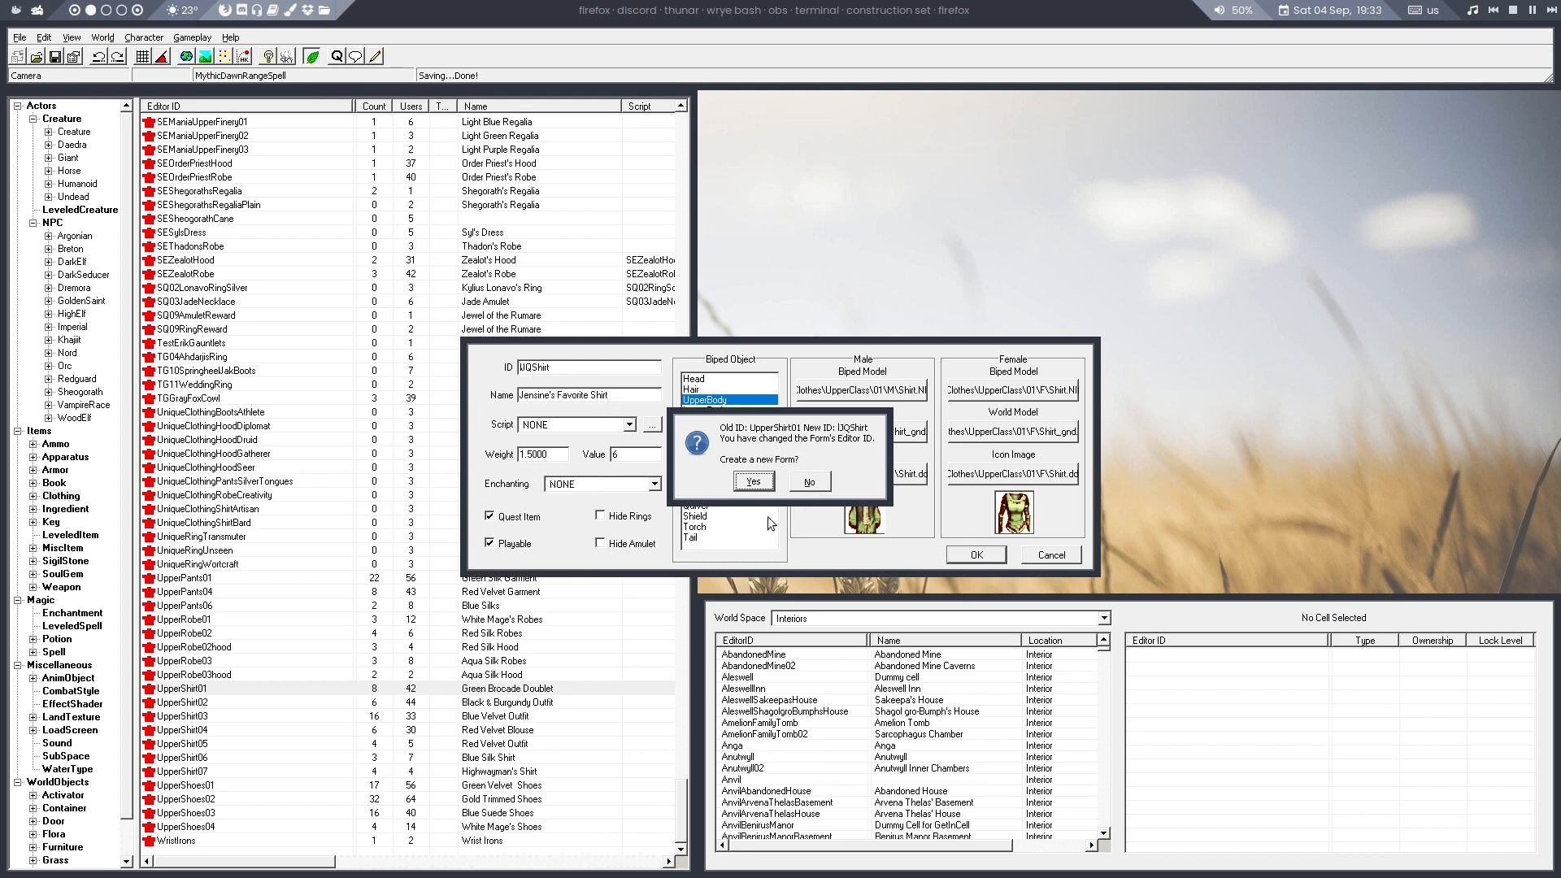
pyautogui.click(753, 484)
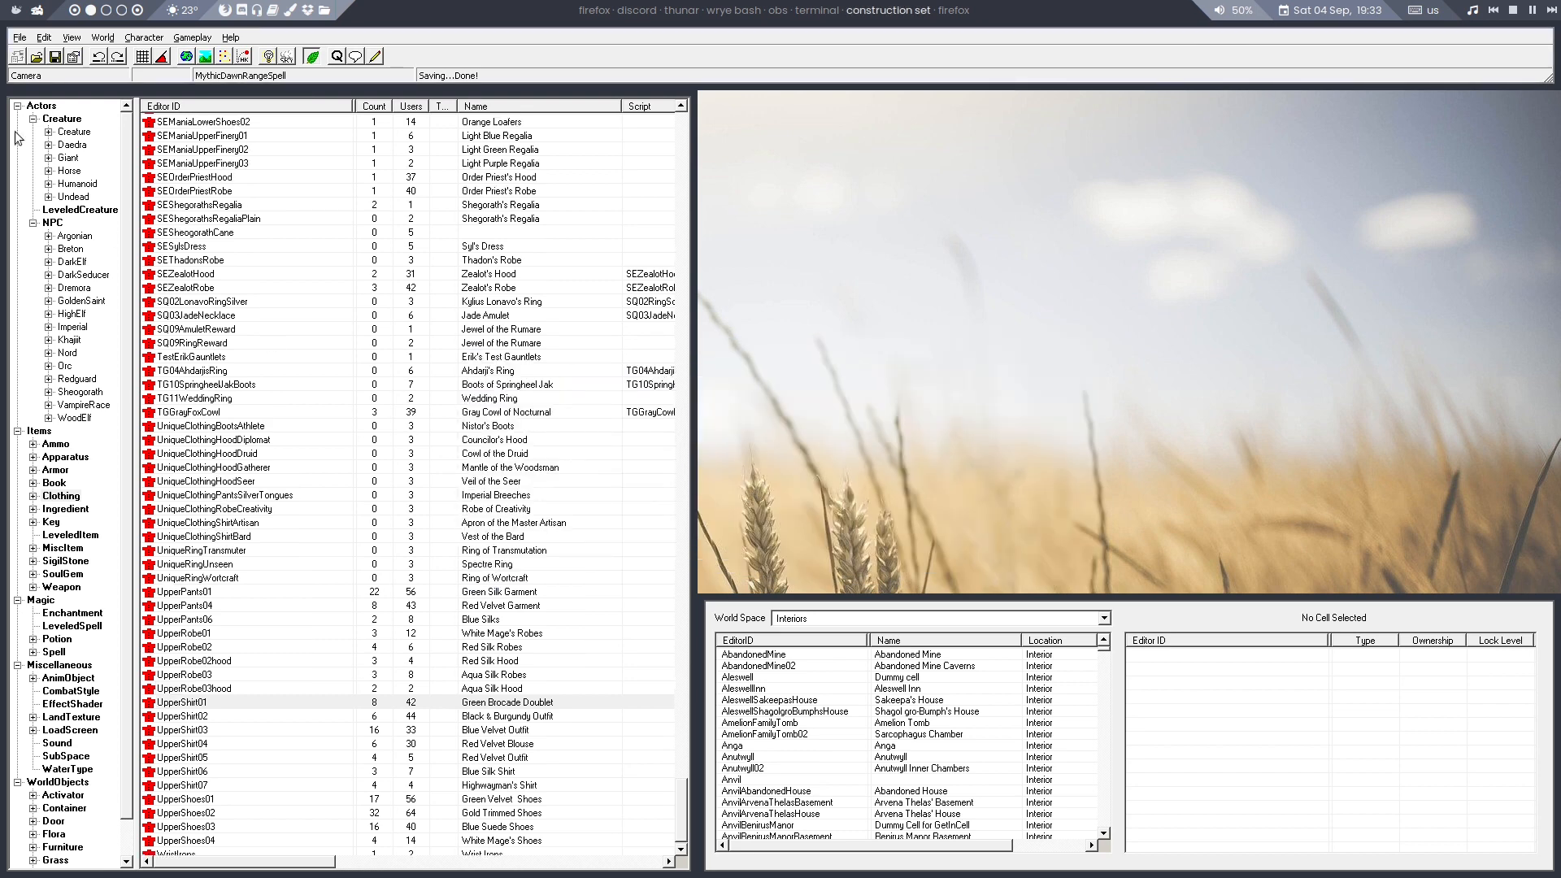
# Find SinkholeCave among the interior cells and load it in the render view at its AMBDungeonLP01 sound object
pyautogui.click(749, 689)
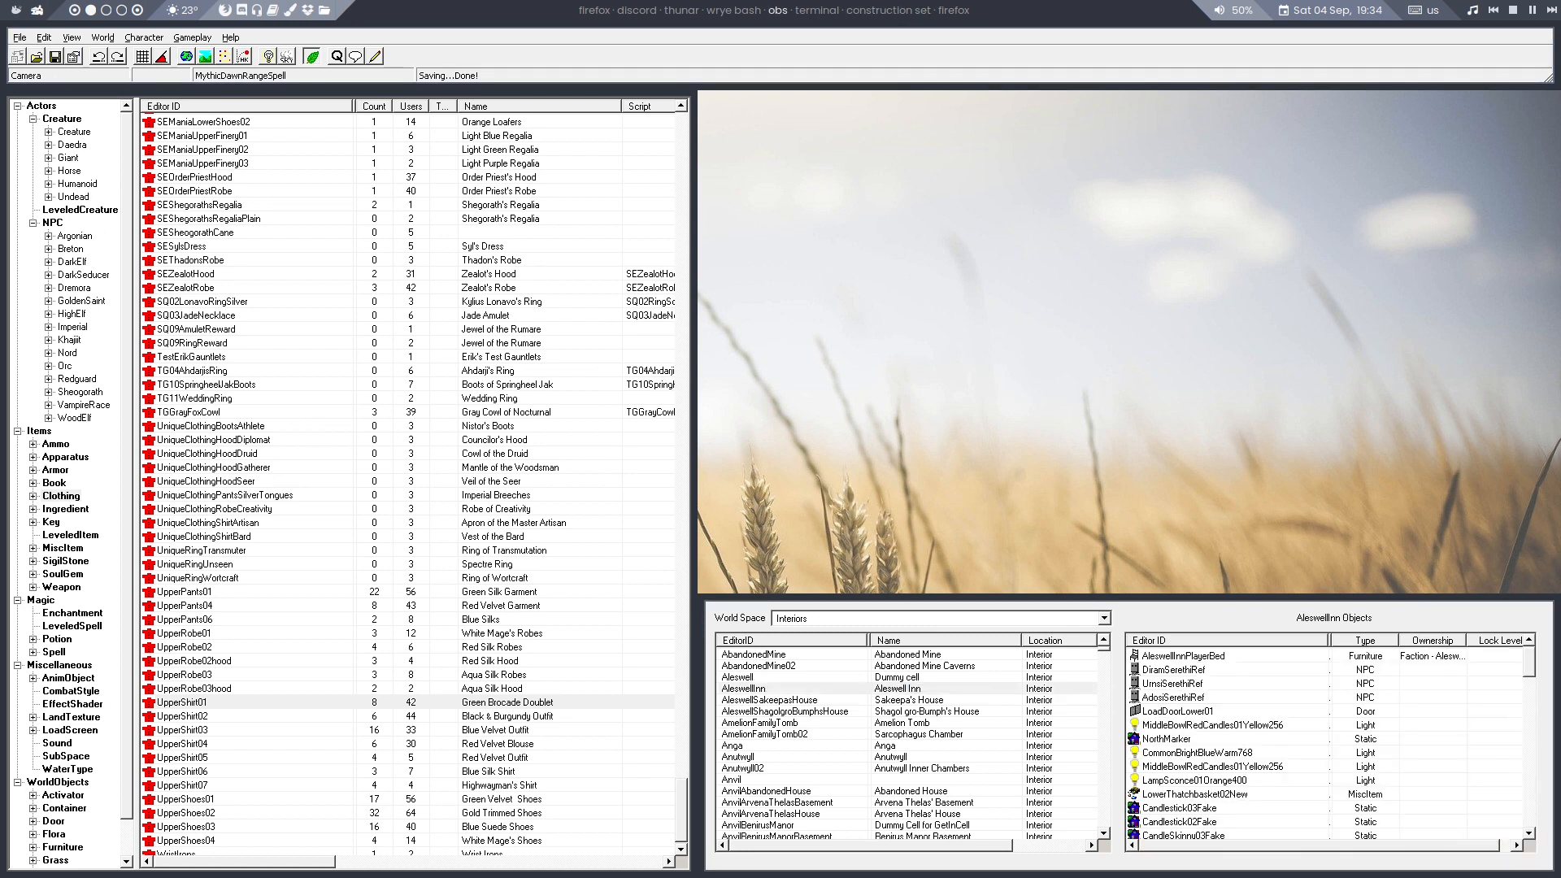
pyautogui.click(846, 733)
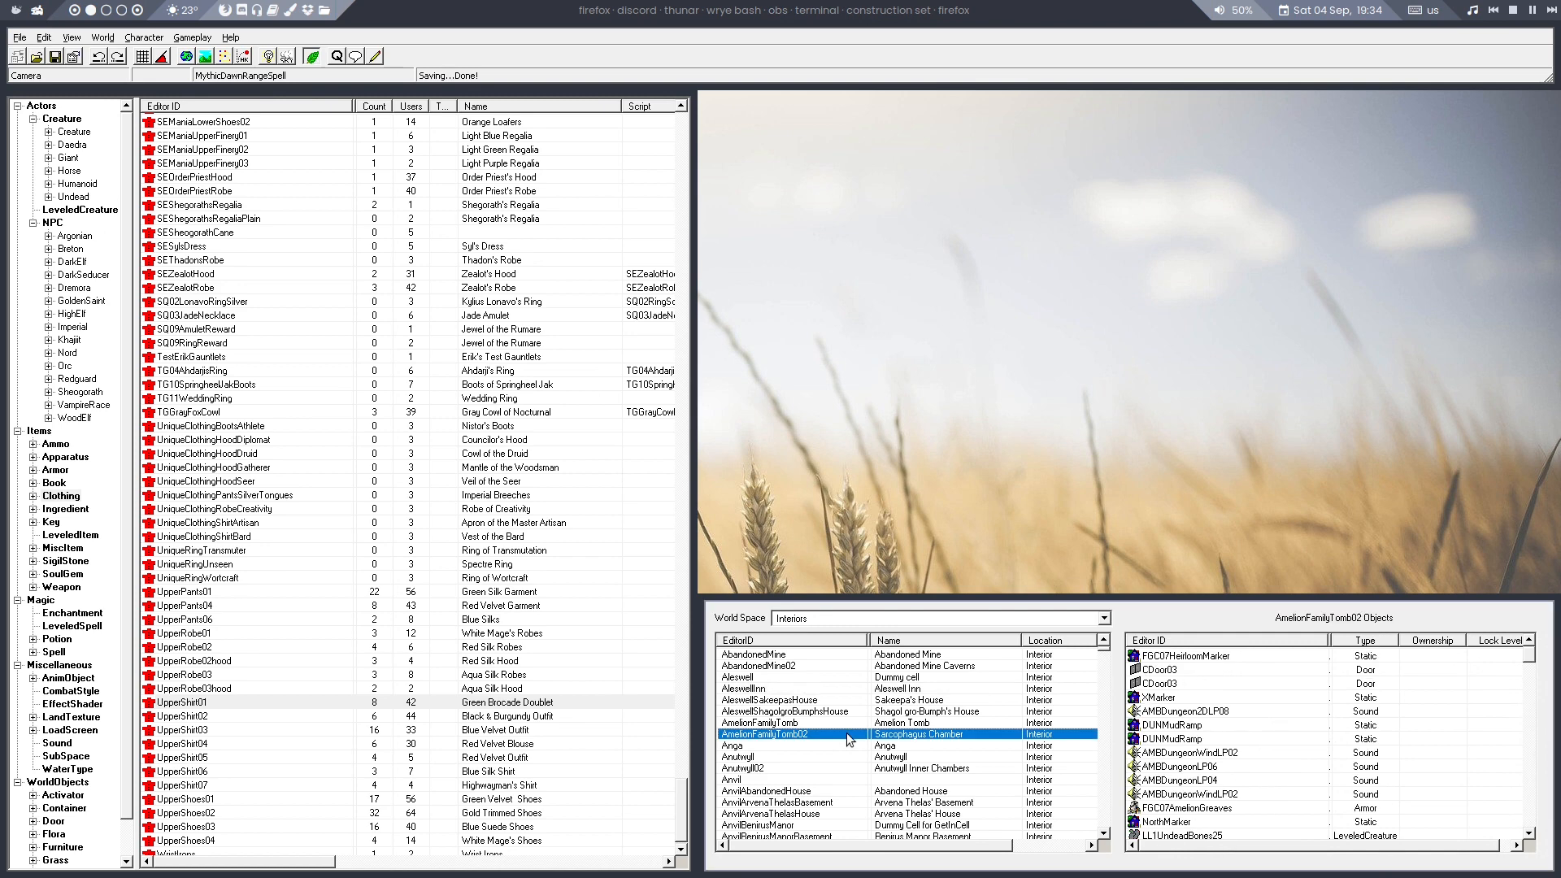
pyautogui.write('sink')
pyautogui.scroll(-1, 921, 749)
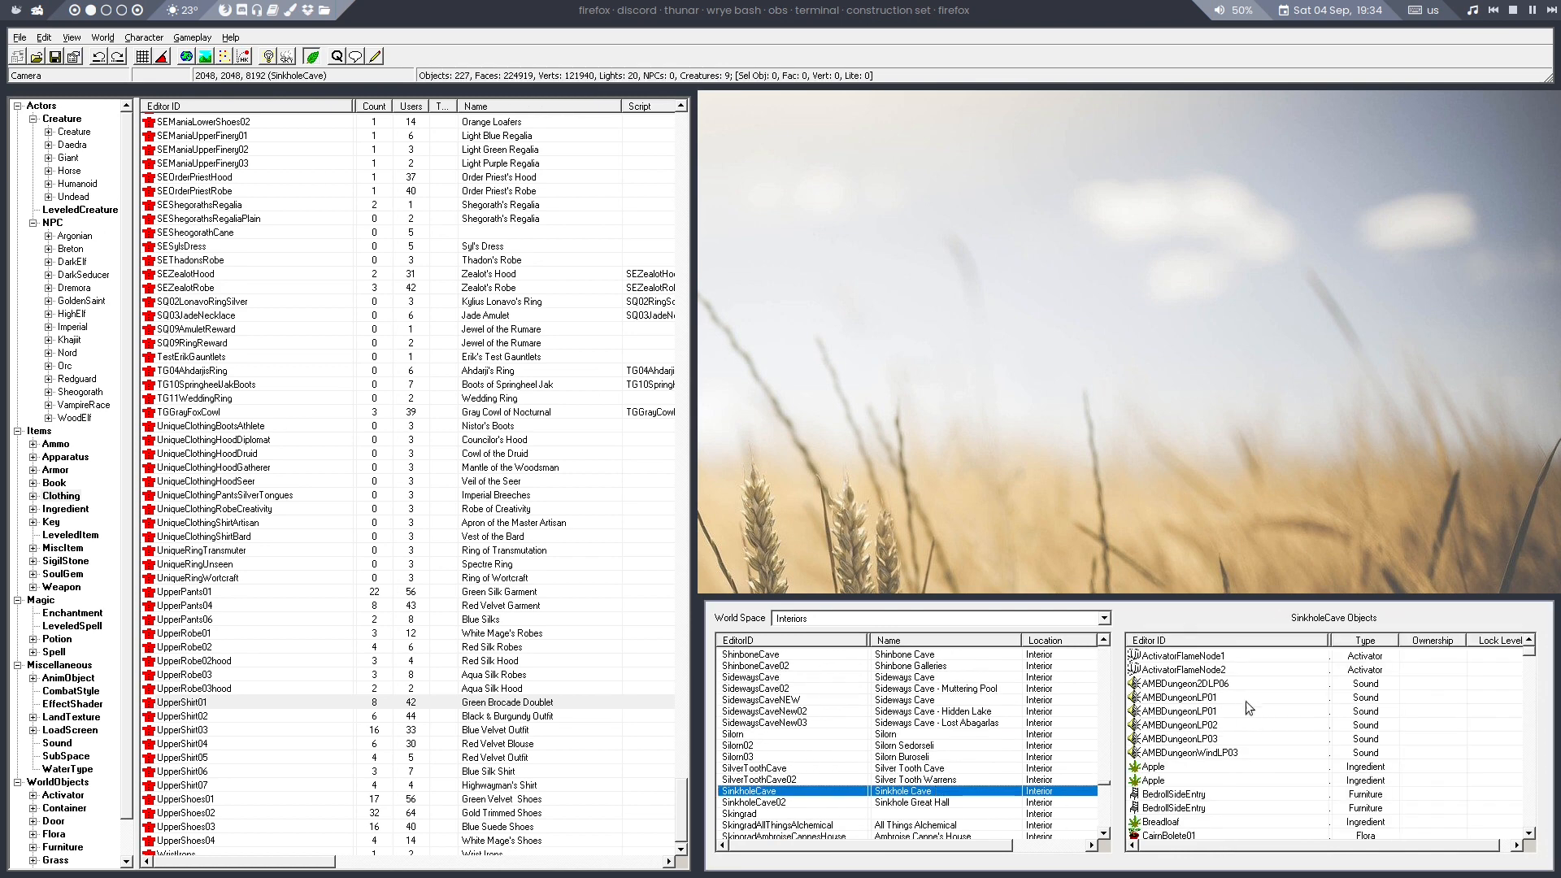
pyautogui.click(1237, 698)
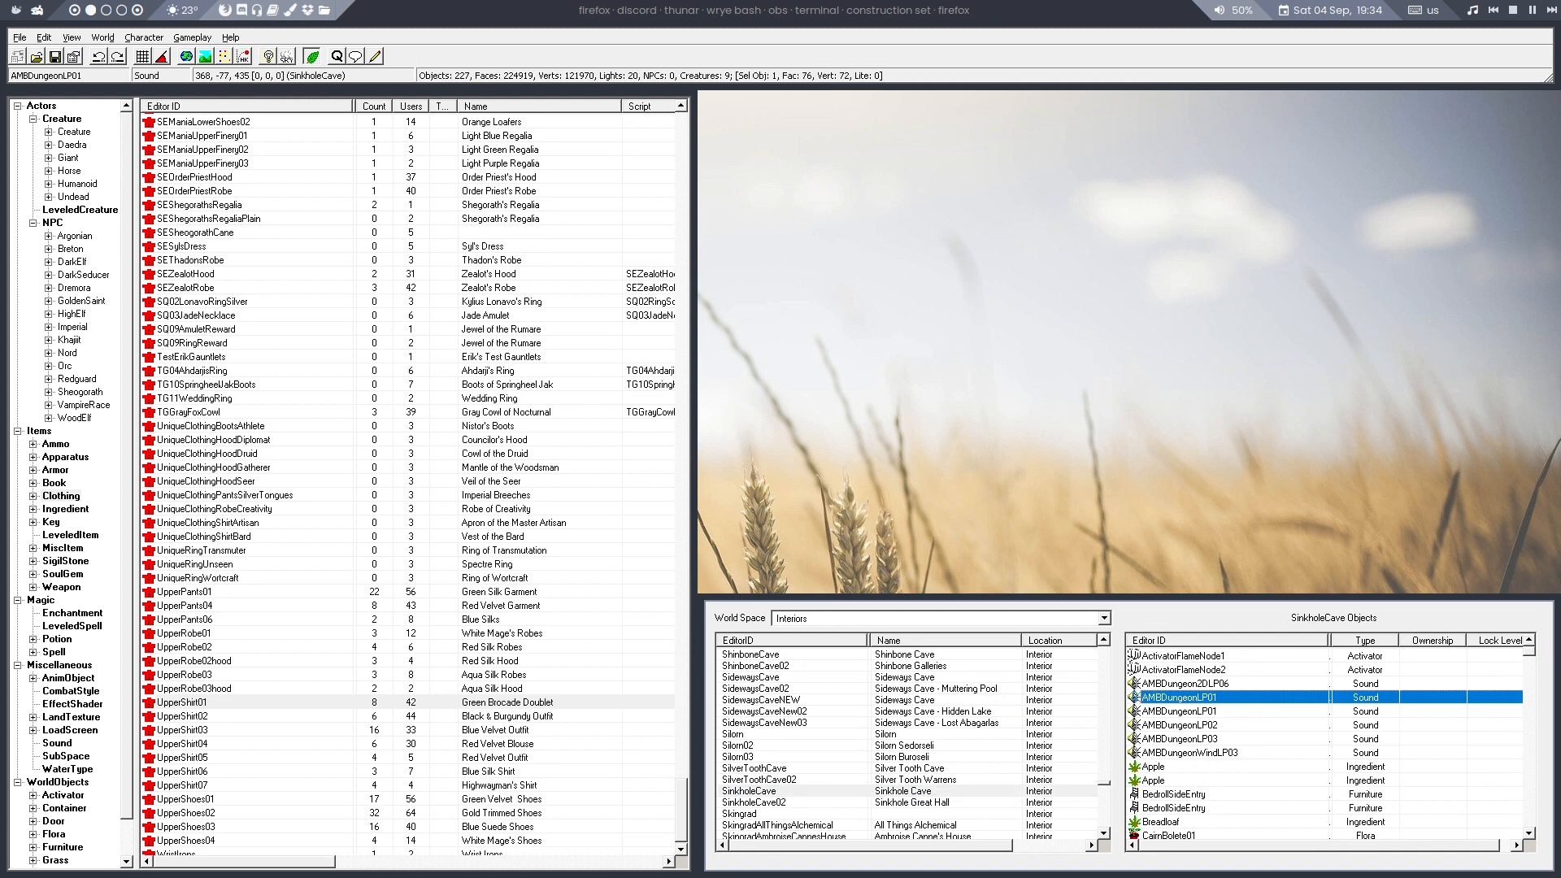
# Fit the render window into the space above the cell view, show the whole cave and switch on bright lighting
pyautogui.keyDown('super'); pyautogui.moveTo(1560, 114); pyautogui.dragTo(1032, 13); pyautogui.keyUp('super')
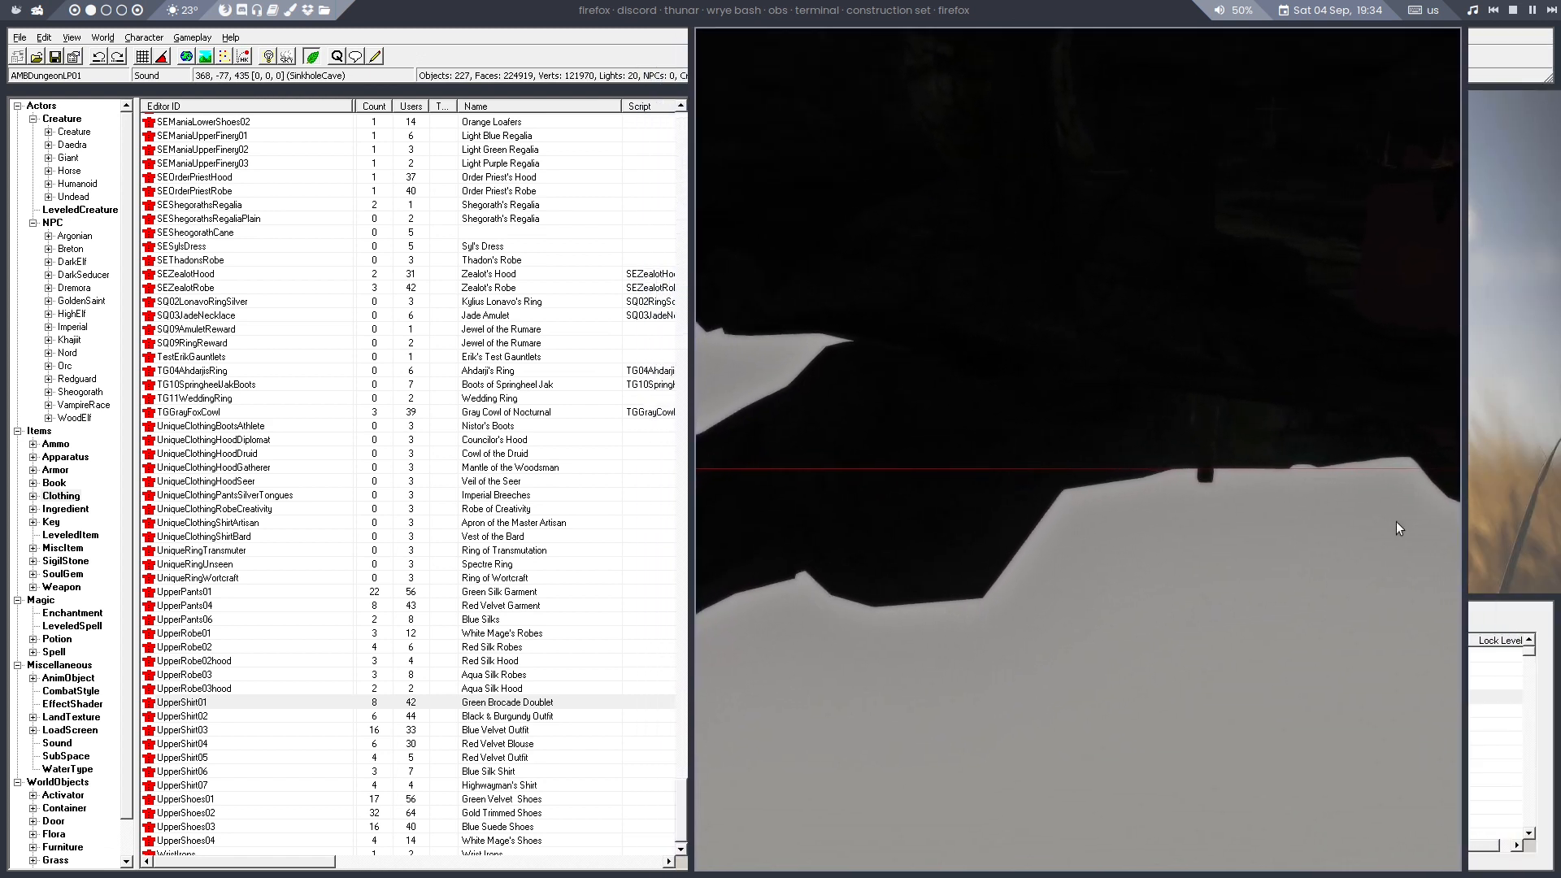
pyautogui.moveTo(1464, 536); pyautogui.dragTo(1534, 538)
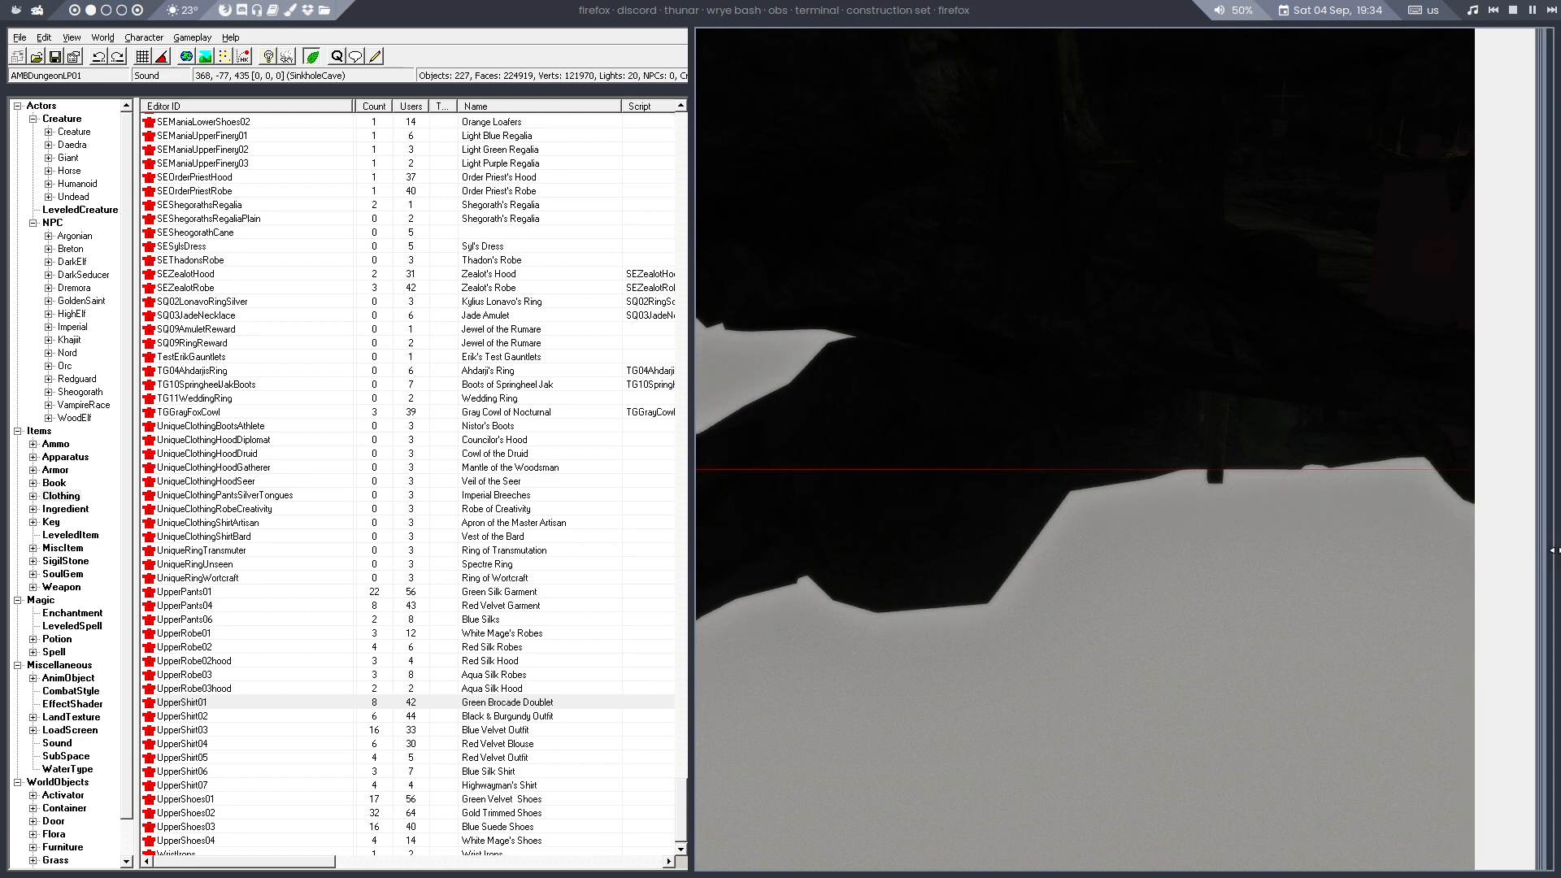
pyautogui.moveTo(1167, 868)
pyautogui.mouseDown()
pyautogui.moveTo(1214, 562)
pyautogui.moveTo(1222, 586)
pyautogui.mouseUp()
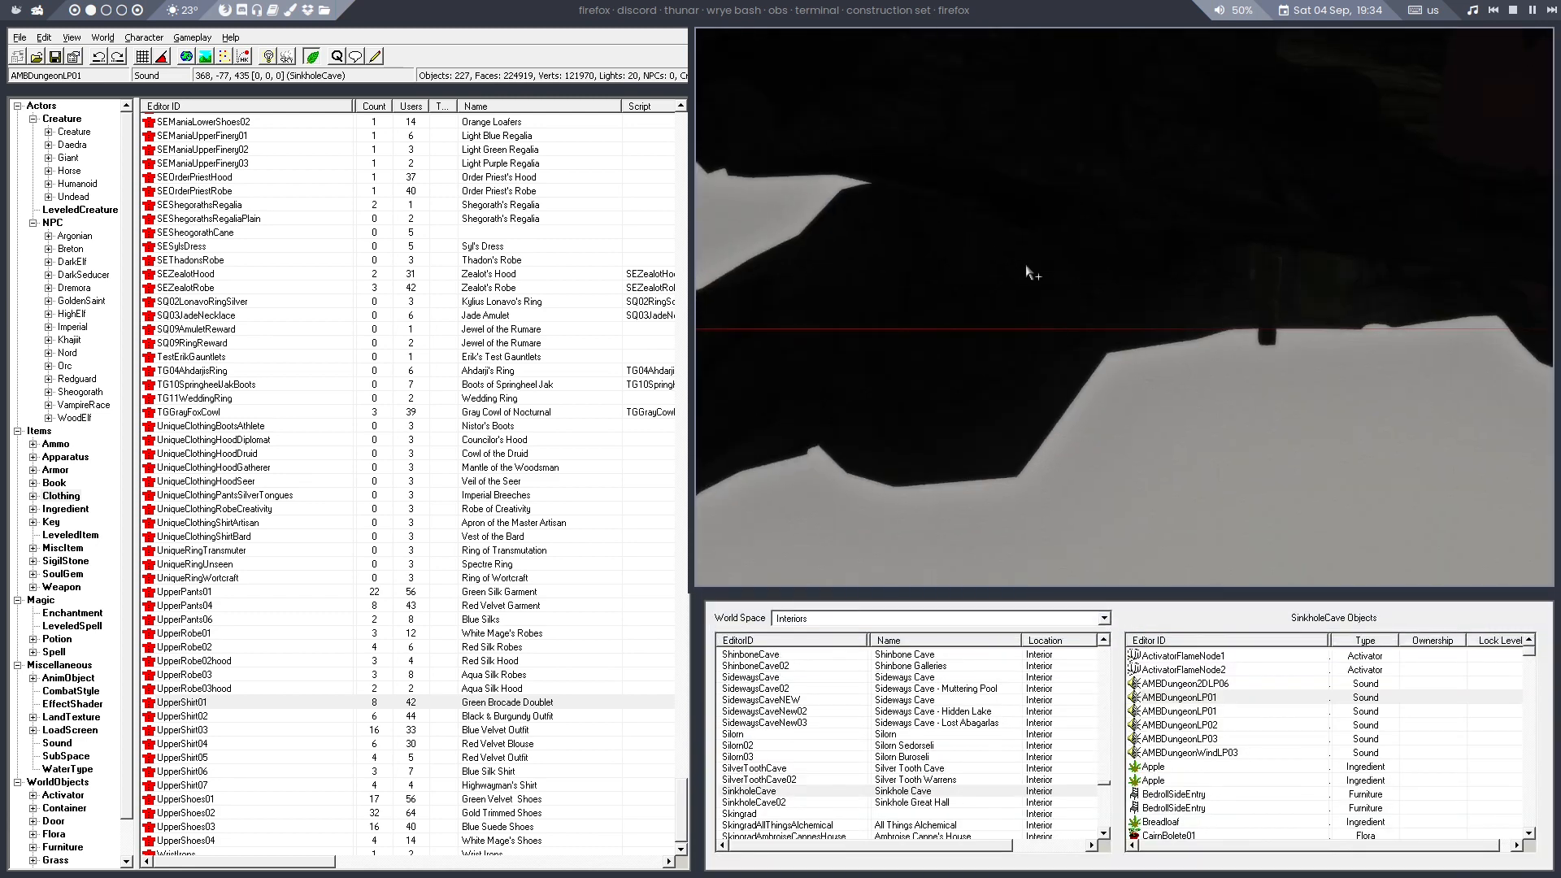
pyautogui.scroll(-2, 1046, 289)
pyautogui.scroll(-5, 1049, 284)
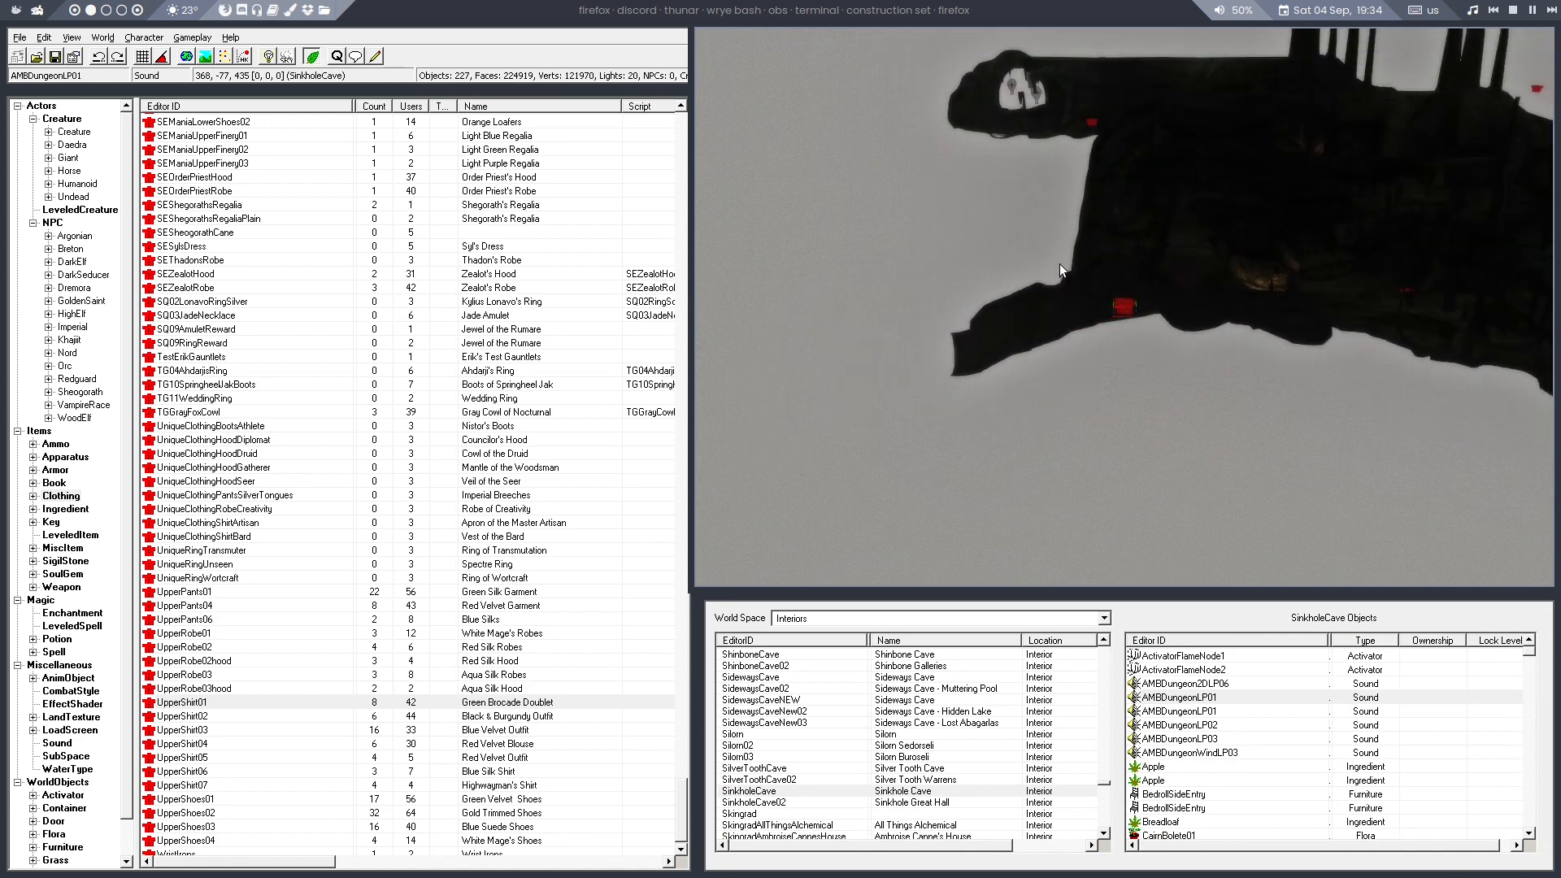
pyautogui.click(269, 57)
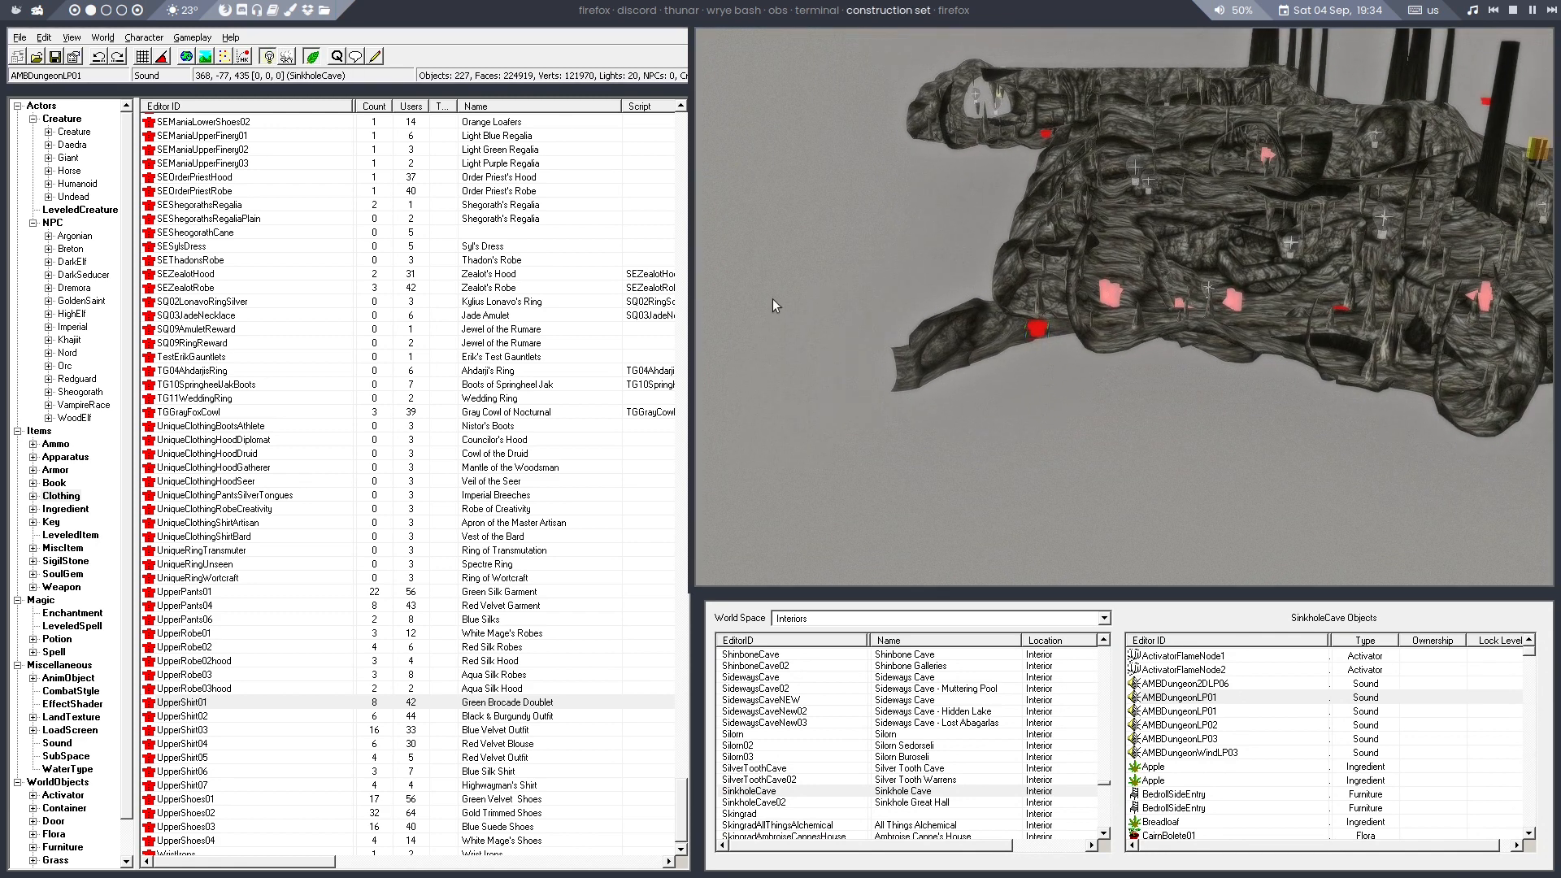
# Inspect Sinkhole Cave from above and its bandit camp up close for a spot to place the shirt
pyautogui.click(1112, 292)
pyautogui.keyDown('shift'); pyautogui.moveTo(1115, 291); pyautogui.dragTo(1117, 366, button='middle'); pyautogui.keyUp('shift')
pyautogui.keyDown('shift'); pyautogui.moveTo(1418, 215); pyautogui.dragTo(1288, 413, button='middle'); pyautogui.keyUp('shift')
pyautogui.moveTo(1376, 328); pyautogui.dragTo(743, 357, button='middle')
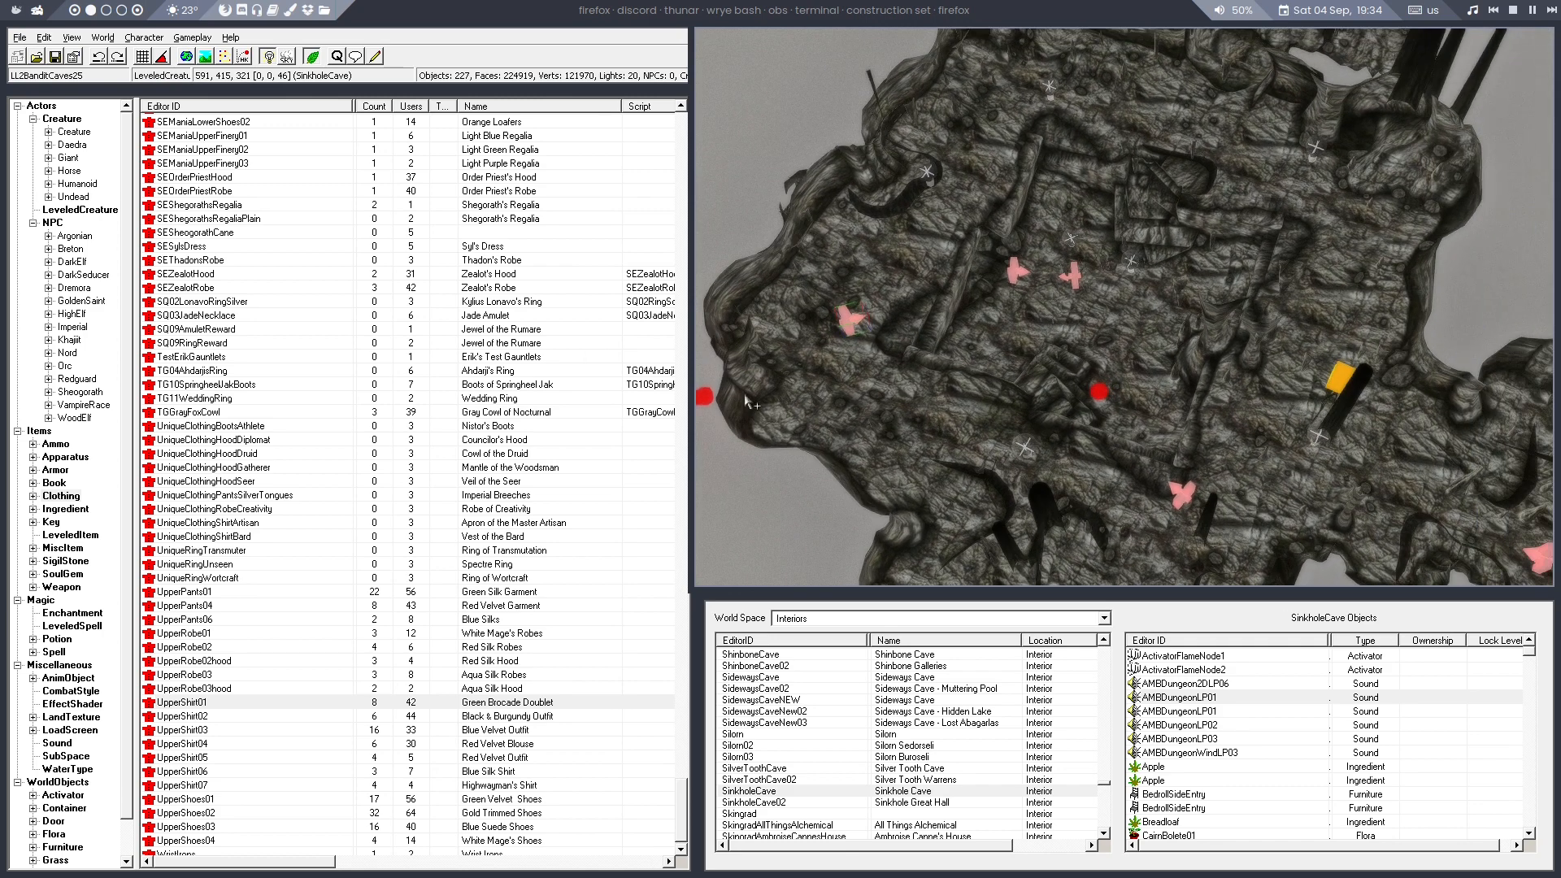
pyautogui.moveTo(1114, 362); pyautogui.dragTo(1155, 273, button='middle')
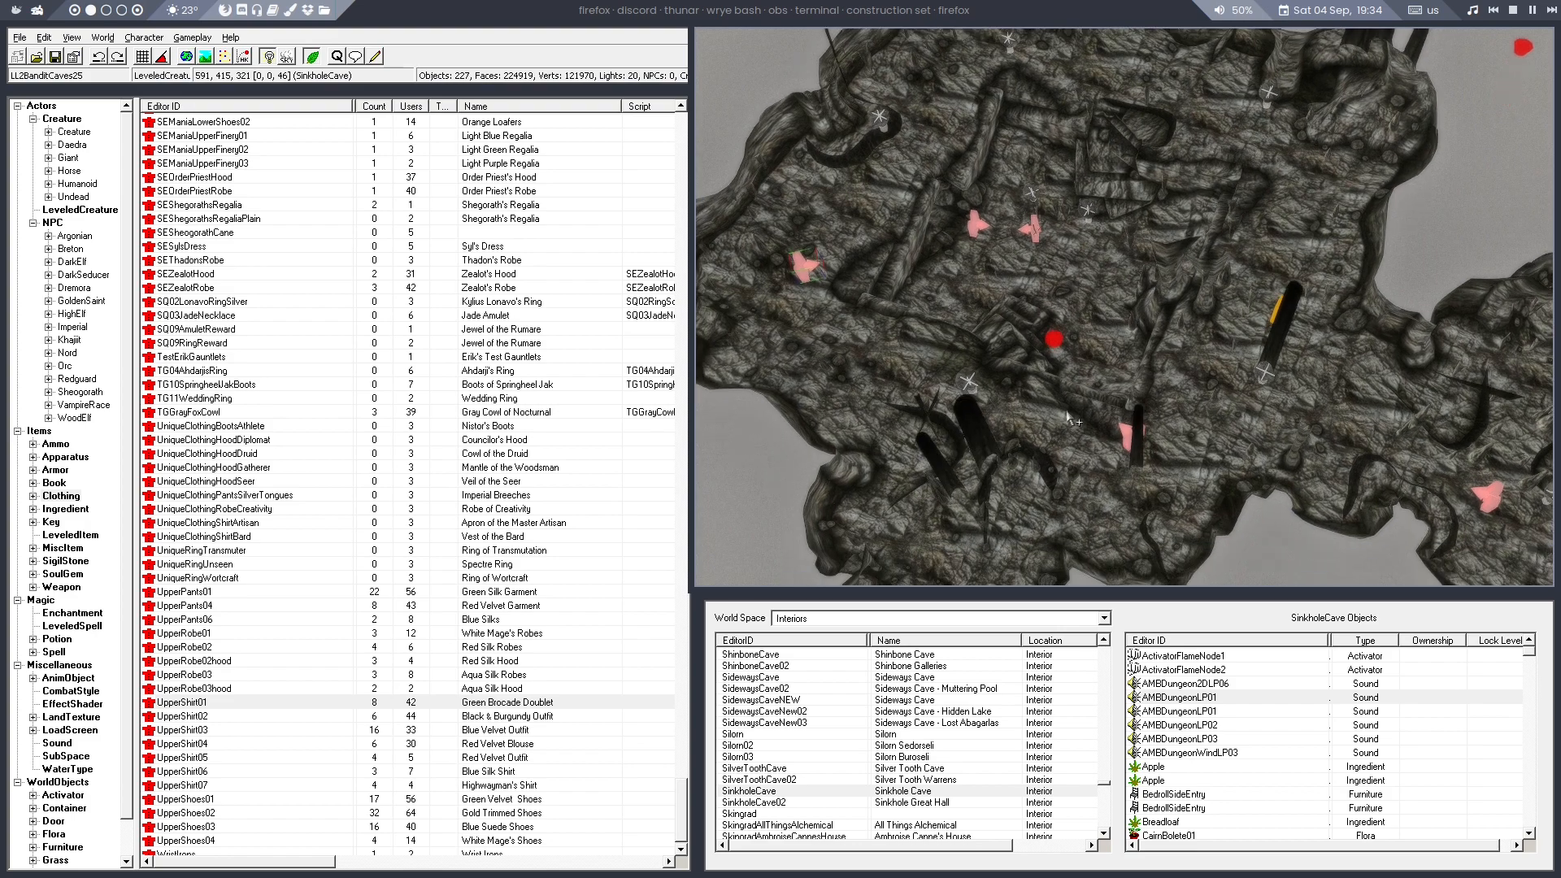
pyautogui.scroll(6, 1036, 348)
pyautogui.scroll(-3, 1035, 345)
pyautogui.moveTo(967, 169); pyautogui.dragTo(1356, 563, button='middle')
pyautogui.moveTo(1082, 203); pyautogui.dragTo(1302, 456, button='middle')
pyautogui.scroll(4, 1146, 221)
pyautogui.scroll(3, 1146, 221)
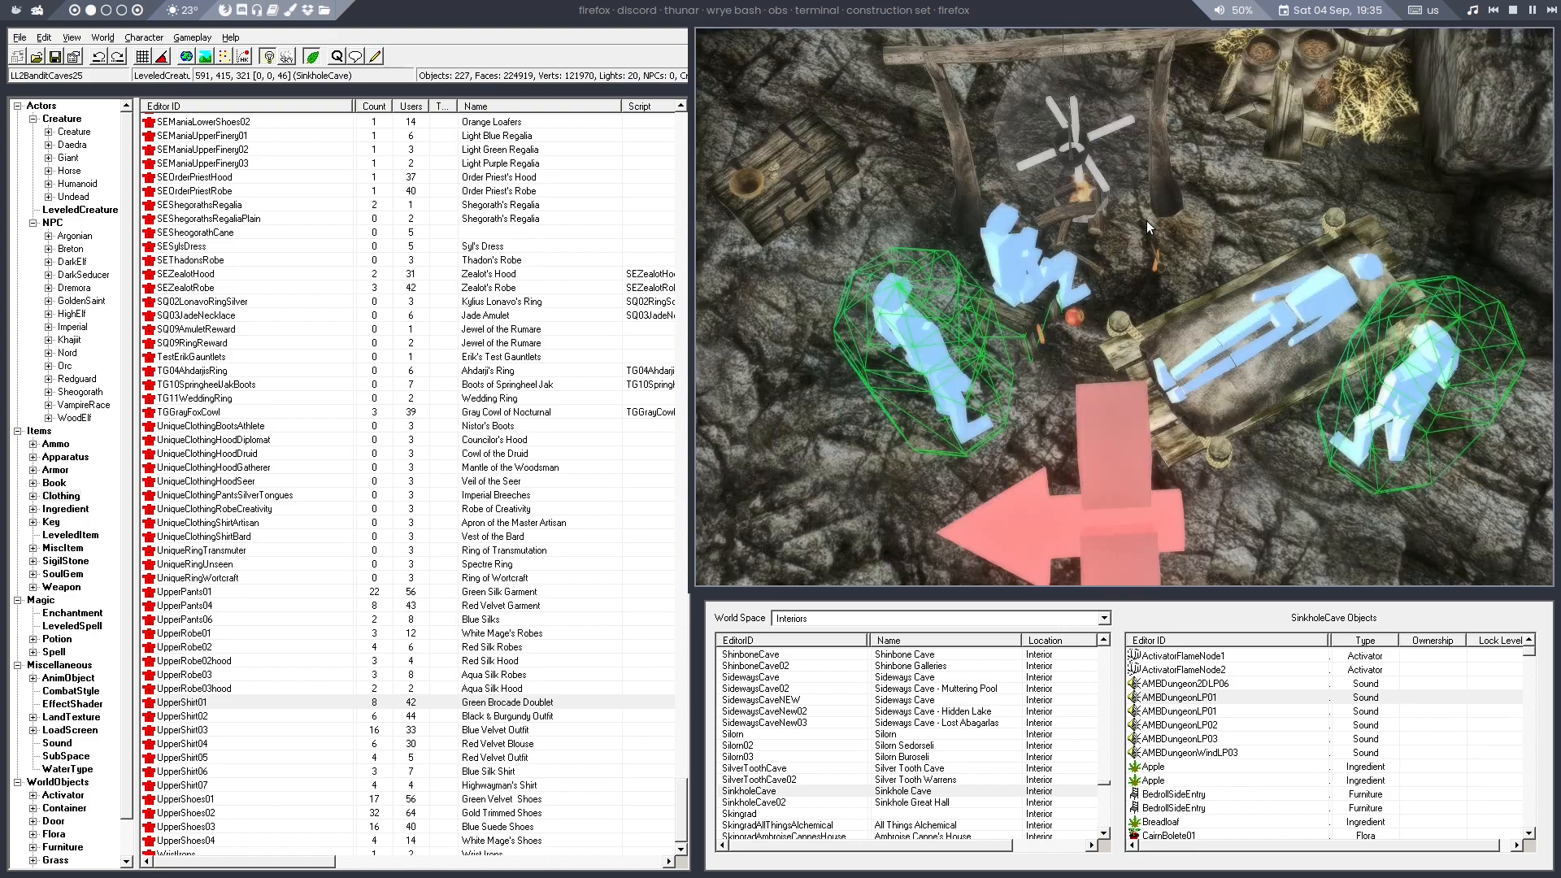
pyautogui.click(1262, 387)
pyautogui.keyDown('shift'); pyautogui.moveTo(1263, 387); pyautogui.dragTo(1325, 431, button='middle'); pyautogui.keyUp('shift')
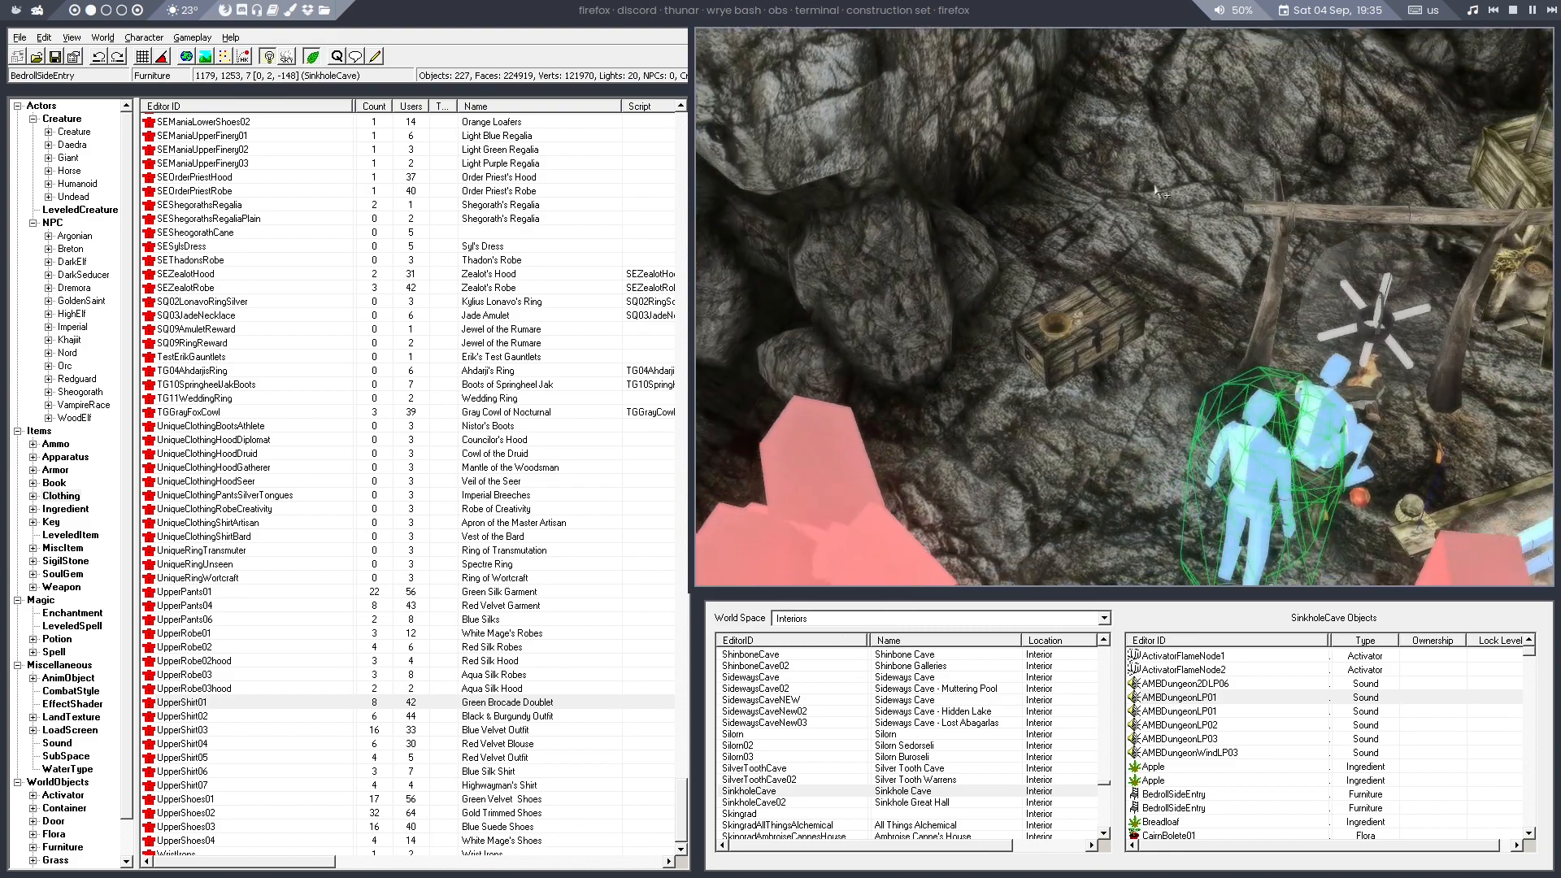
pyautogui.scroll(5, 1110, 254)
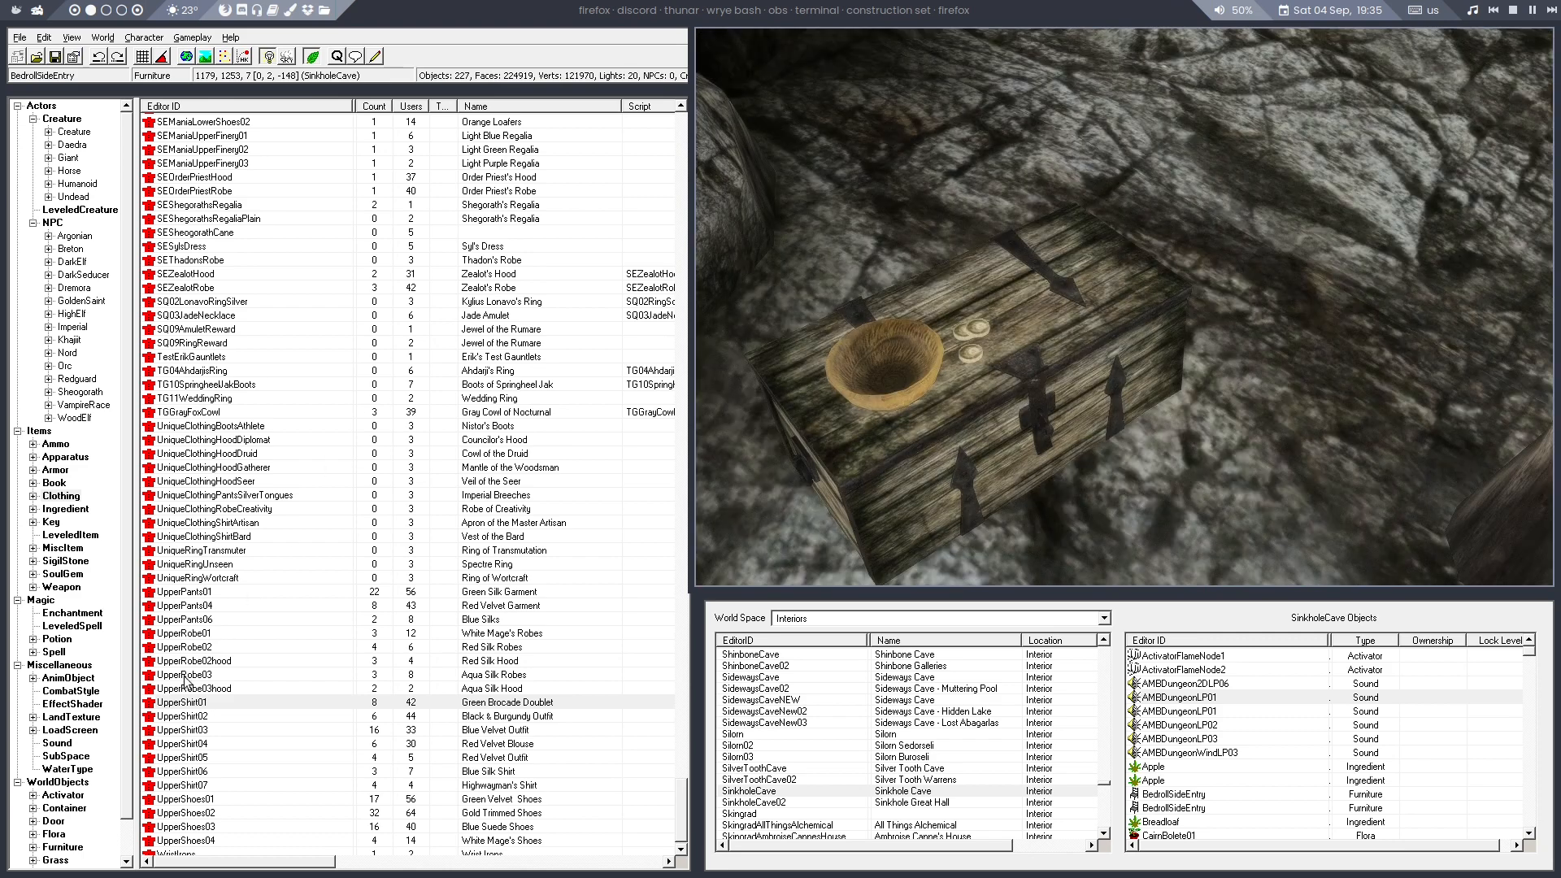
# Place Jensine's Favorite Shirt on the chest near the bandit camp, accept the quest-object warning and drop it onto the surface
pyautogui.click(228, 550)
pyautogui.press('j')
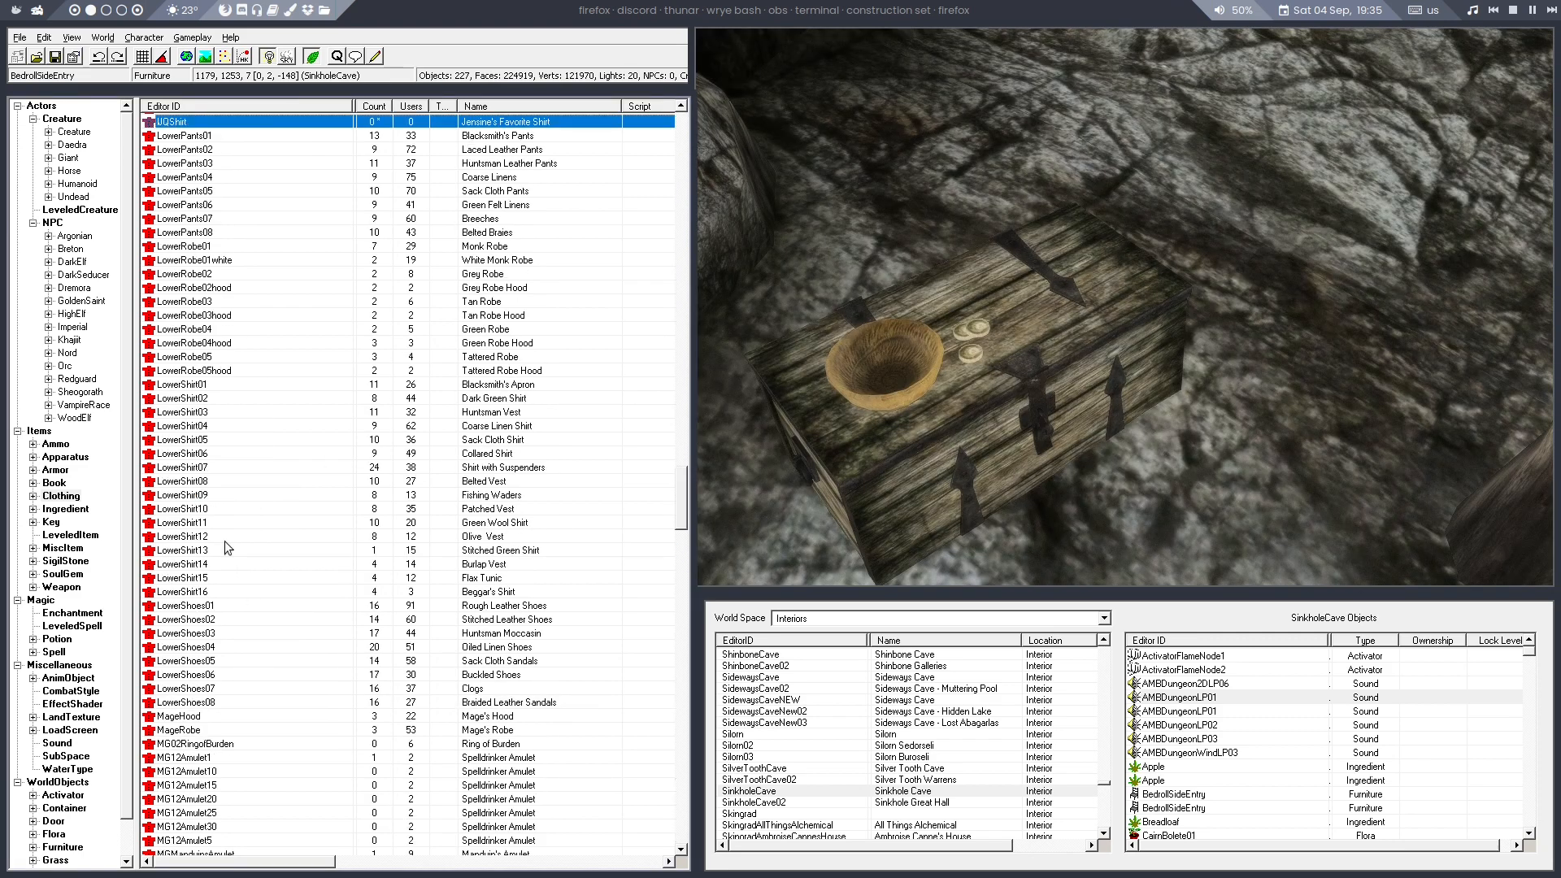
pyautogui.moveTo(174, 121); pyautogui.dragTo(1037, 302)
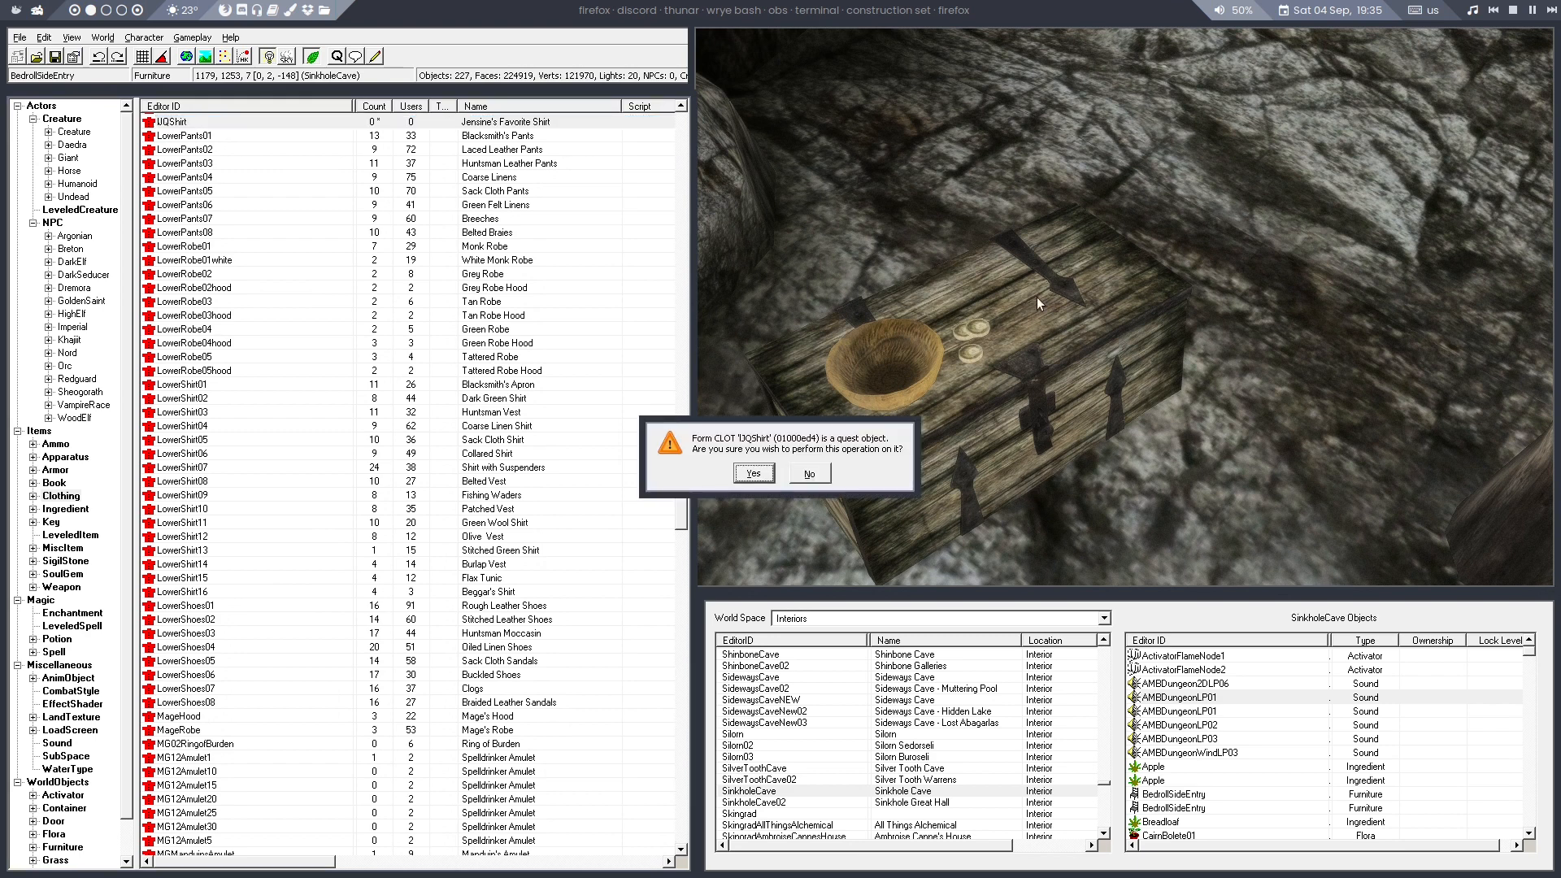
pyautogui.click(754, 473)
pyautogui.moveTo(1038, 244); pyautogui.dragTo(1070, 22)
pyautogui.press('f')
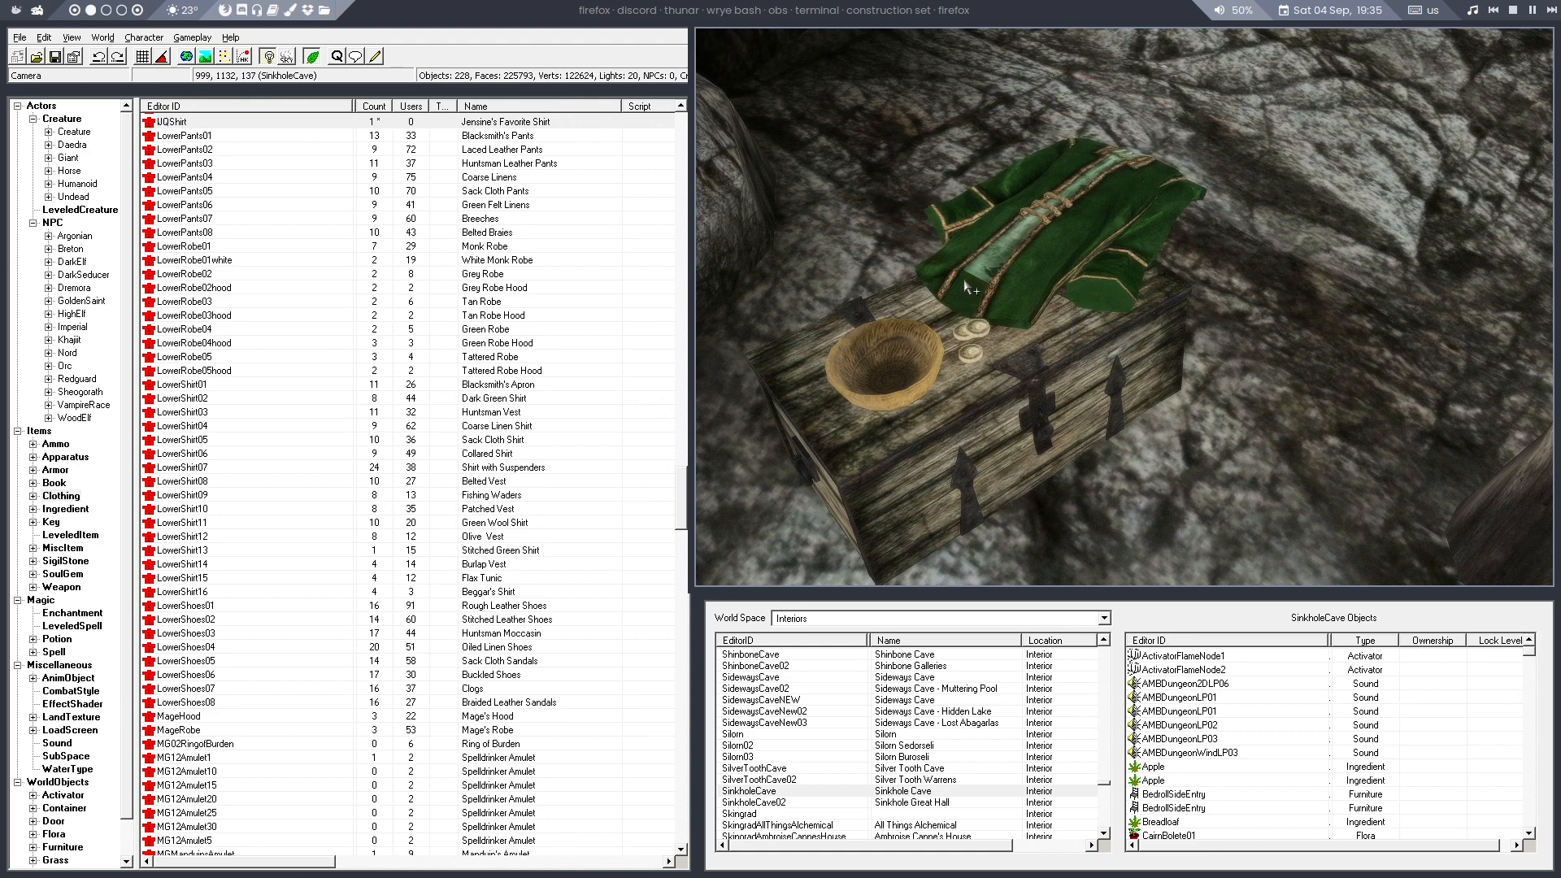
# Rotate the shirt to about -115 degrees around its vertical axis, shift it slightly on the chest and move the render window away
pyautogui.click(952, 260)
pyautogui.click(1111, 189)
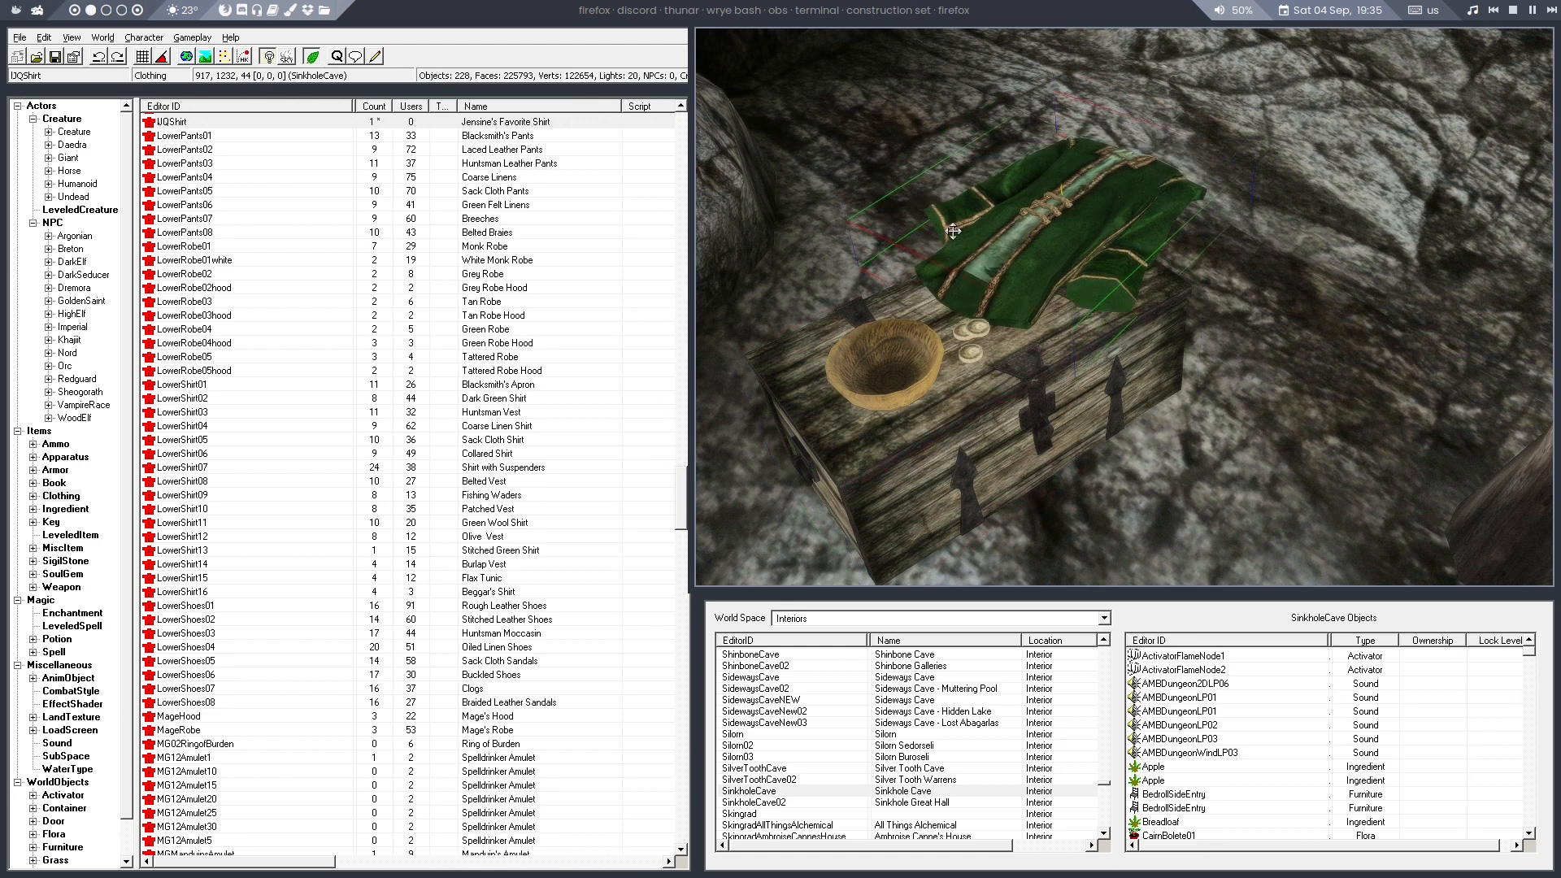
pyautogui.moveTo(993, 244); pyautogui.dragTo(1255, 229, button='right')
pyautogui.press('f')
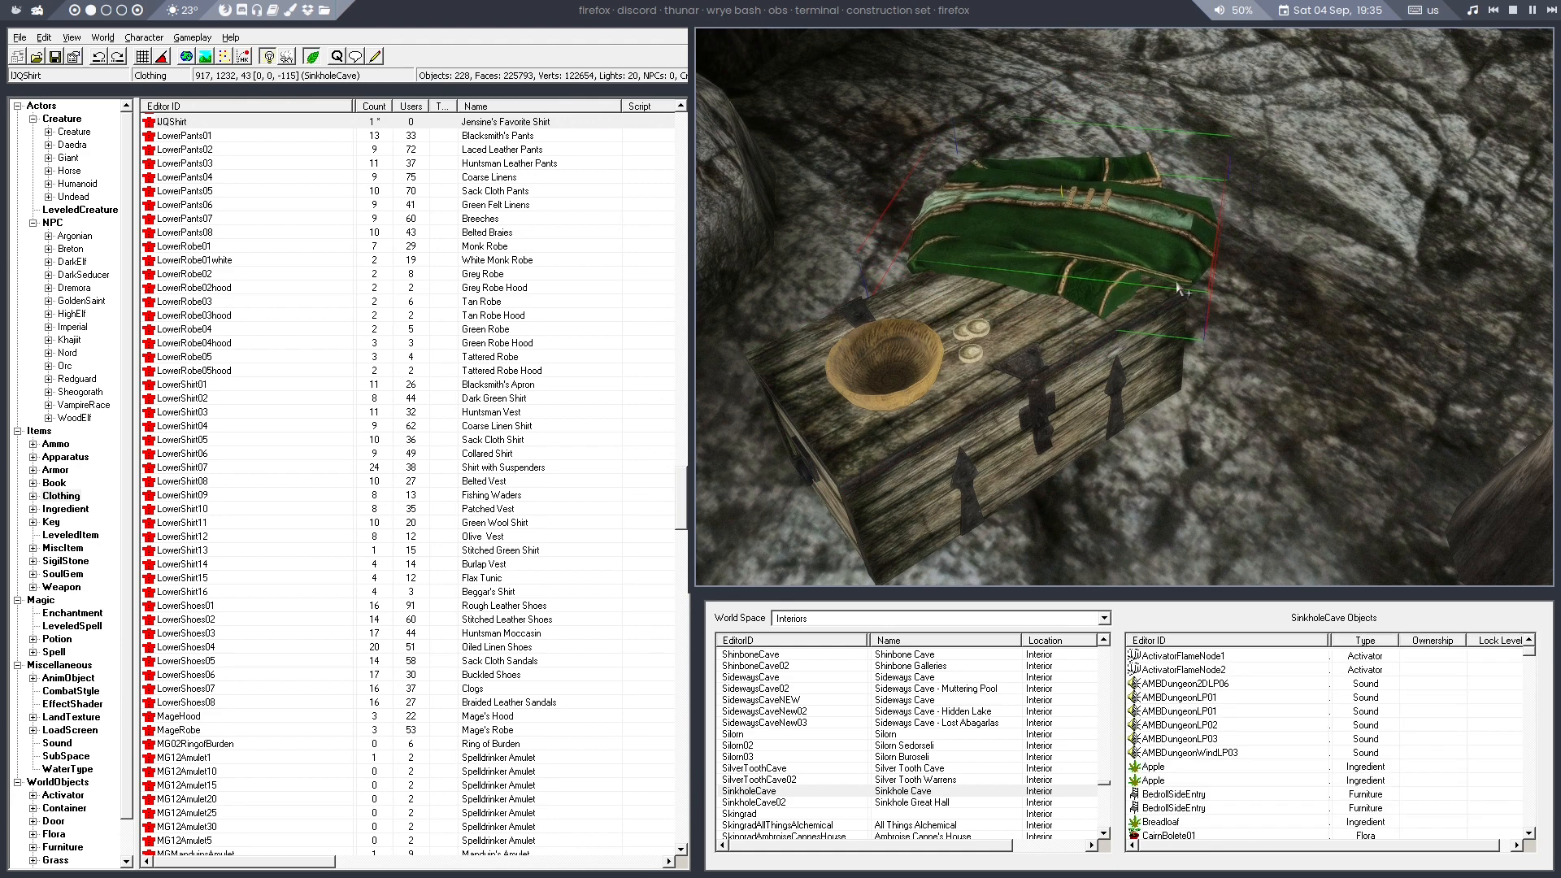
pyautogui.keyDown('shift'); pyautogui.moveTo(1177, 282); pyautogui.dragTo(1170, 358, button='middle'); pyautogui.keyUp('shift')
pyautogui.moveTo(1148, 269); pyautogui.dragTo(1110, 239)
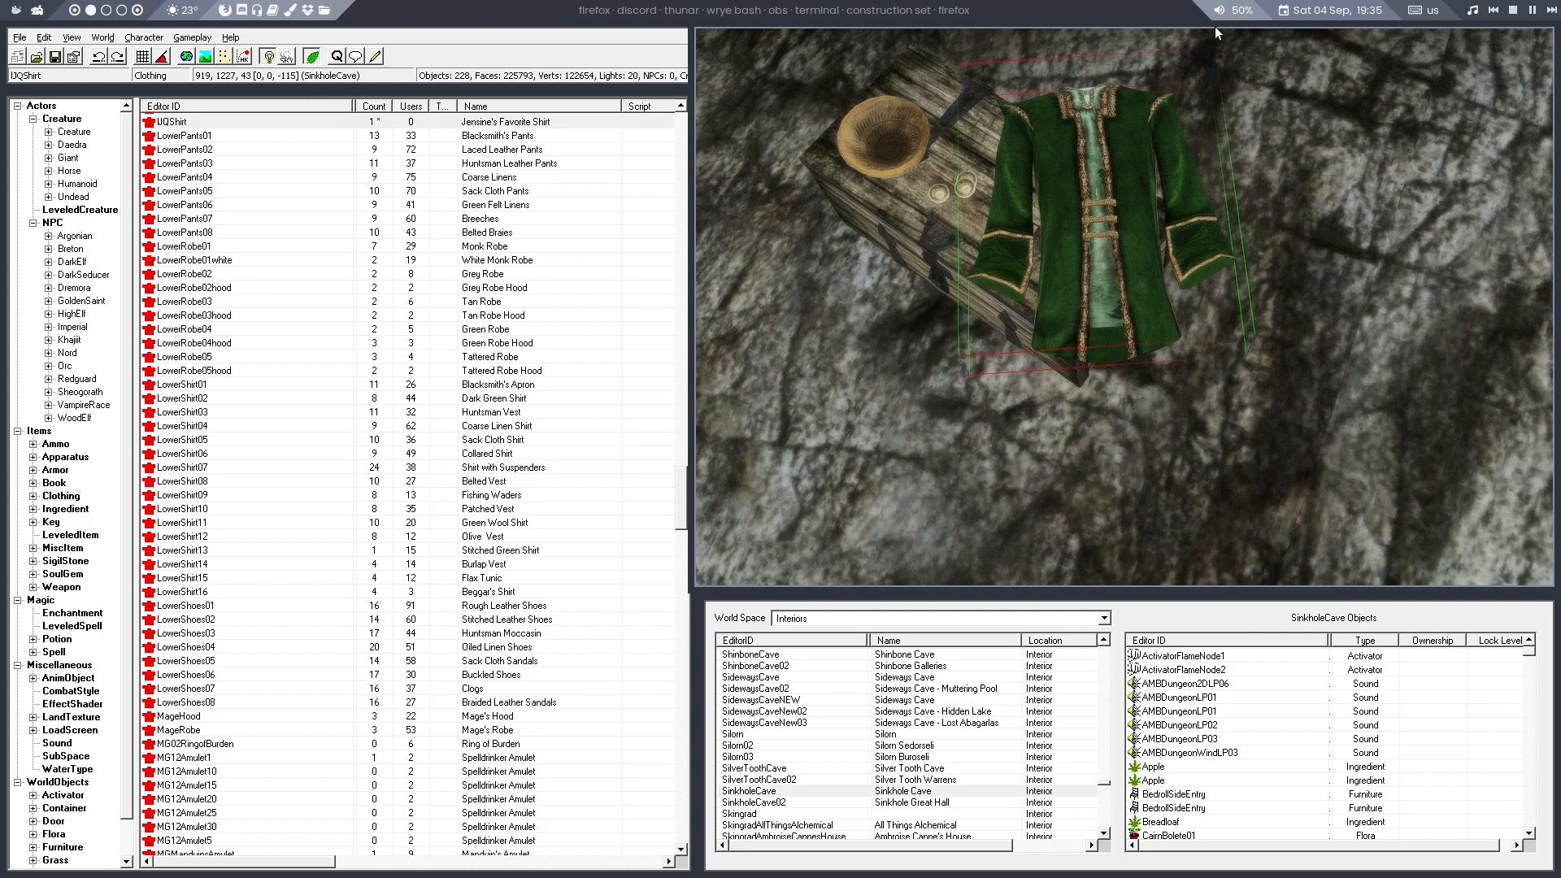
pyautogui.keyDown('super'); pyautogui.moveTo(1215, 32); pyautogui.dragTo(1560, 50); pyautogui.keyUp('super')
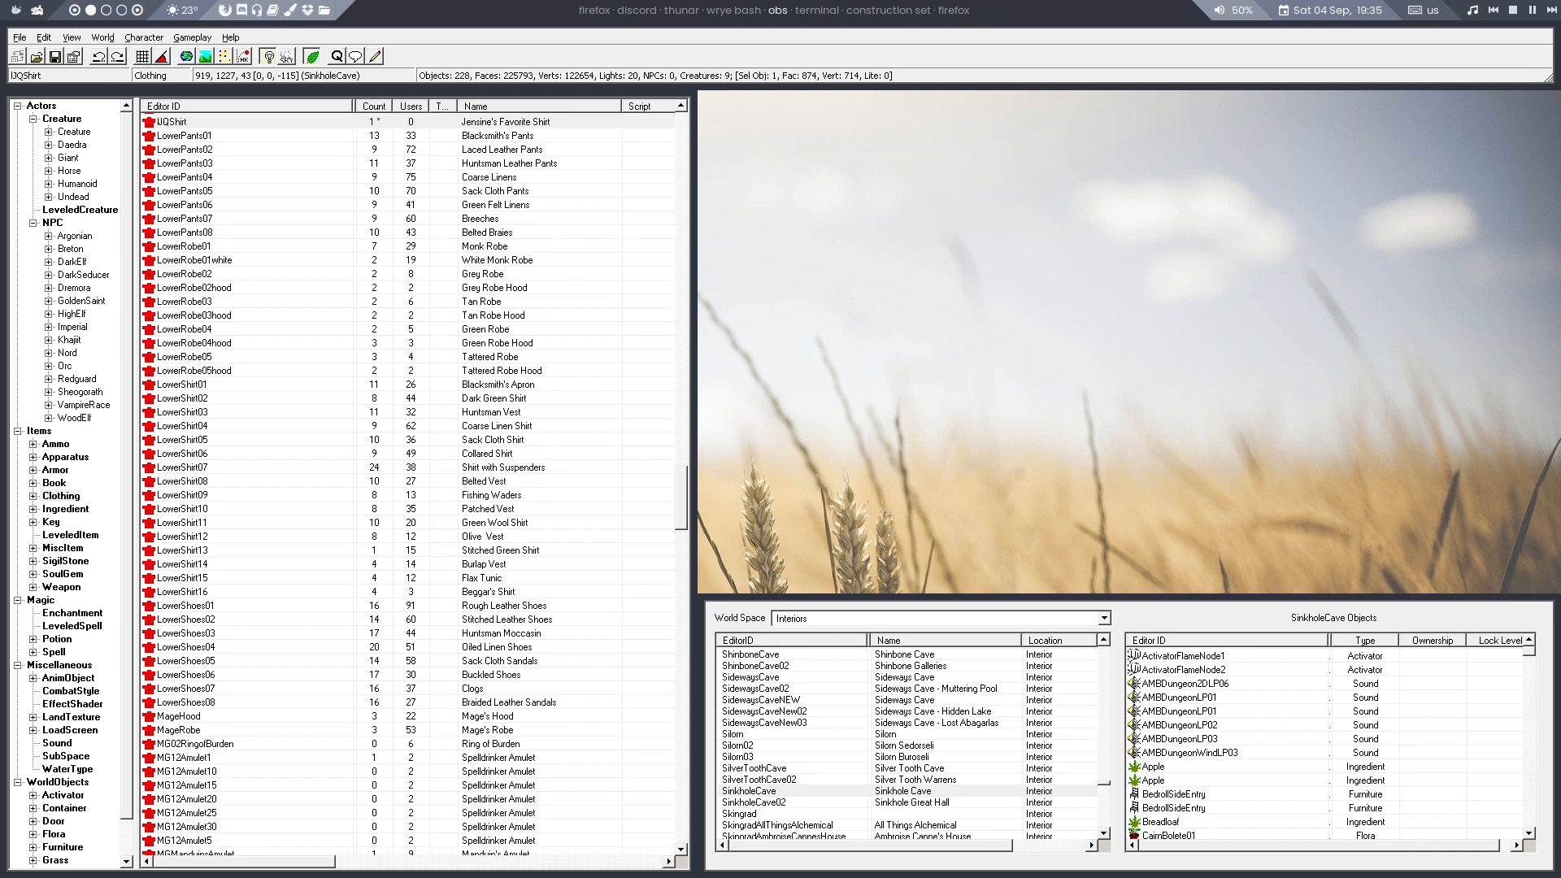
# Open the quest editor, show the stages of the new shirt quest and add a new stage index
pyautogui.click(337, 57)
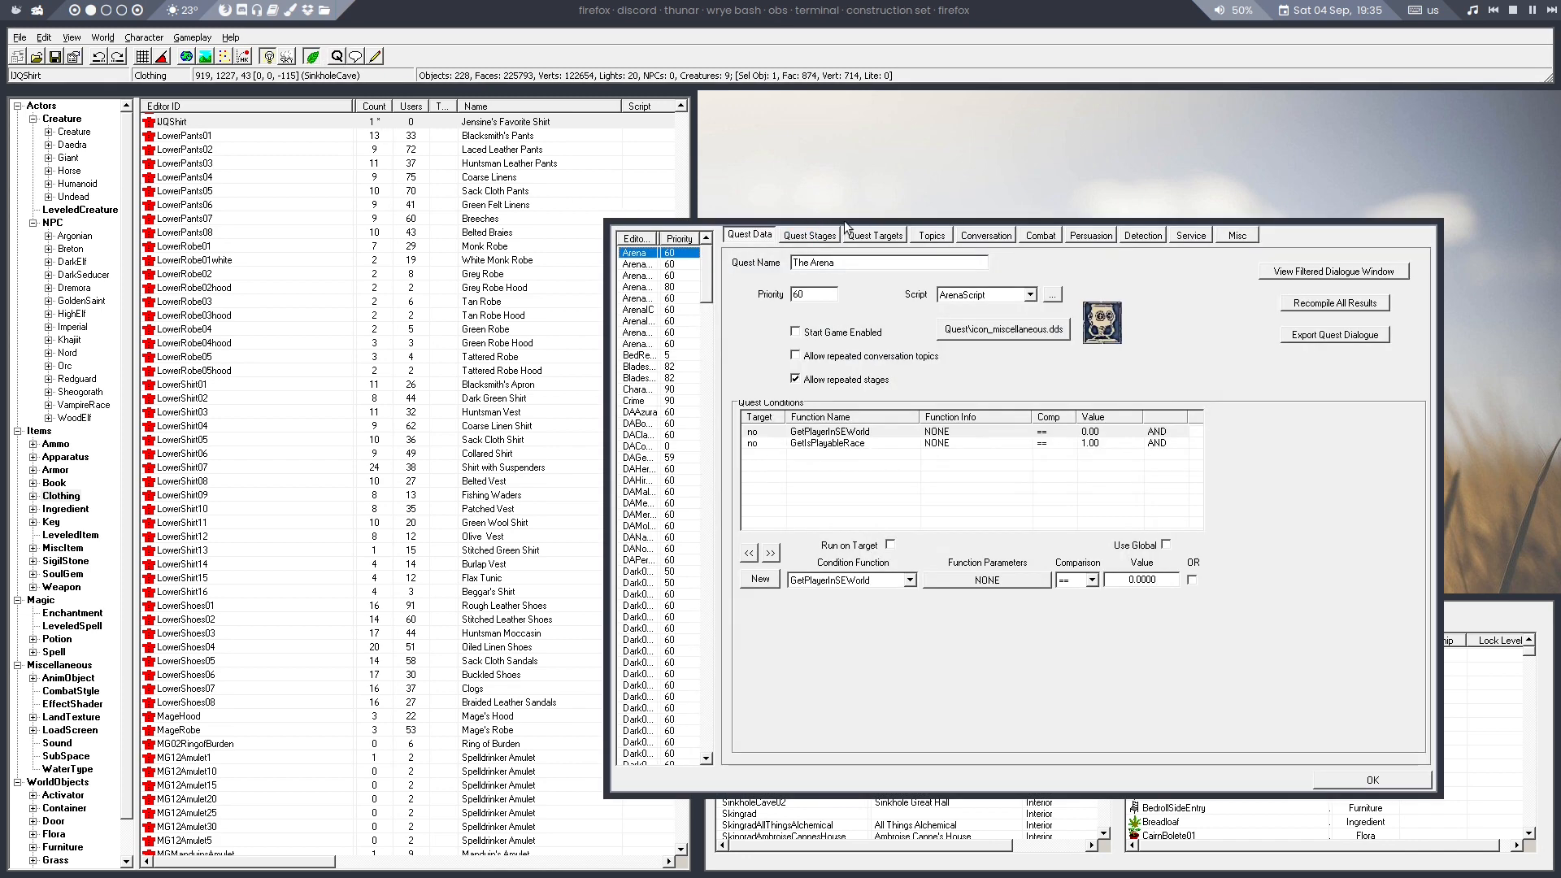
pyautogui.moveTo(843, 222); pyautogui.dragTo(935, 104)
pyautogui.click(914, 116)
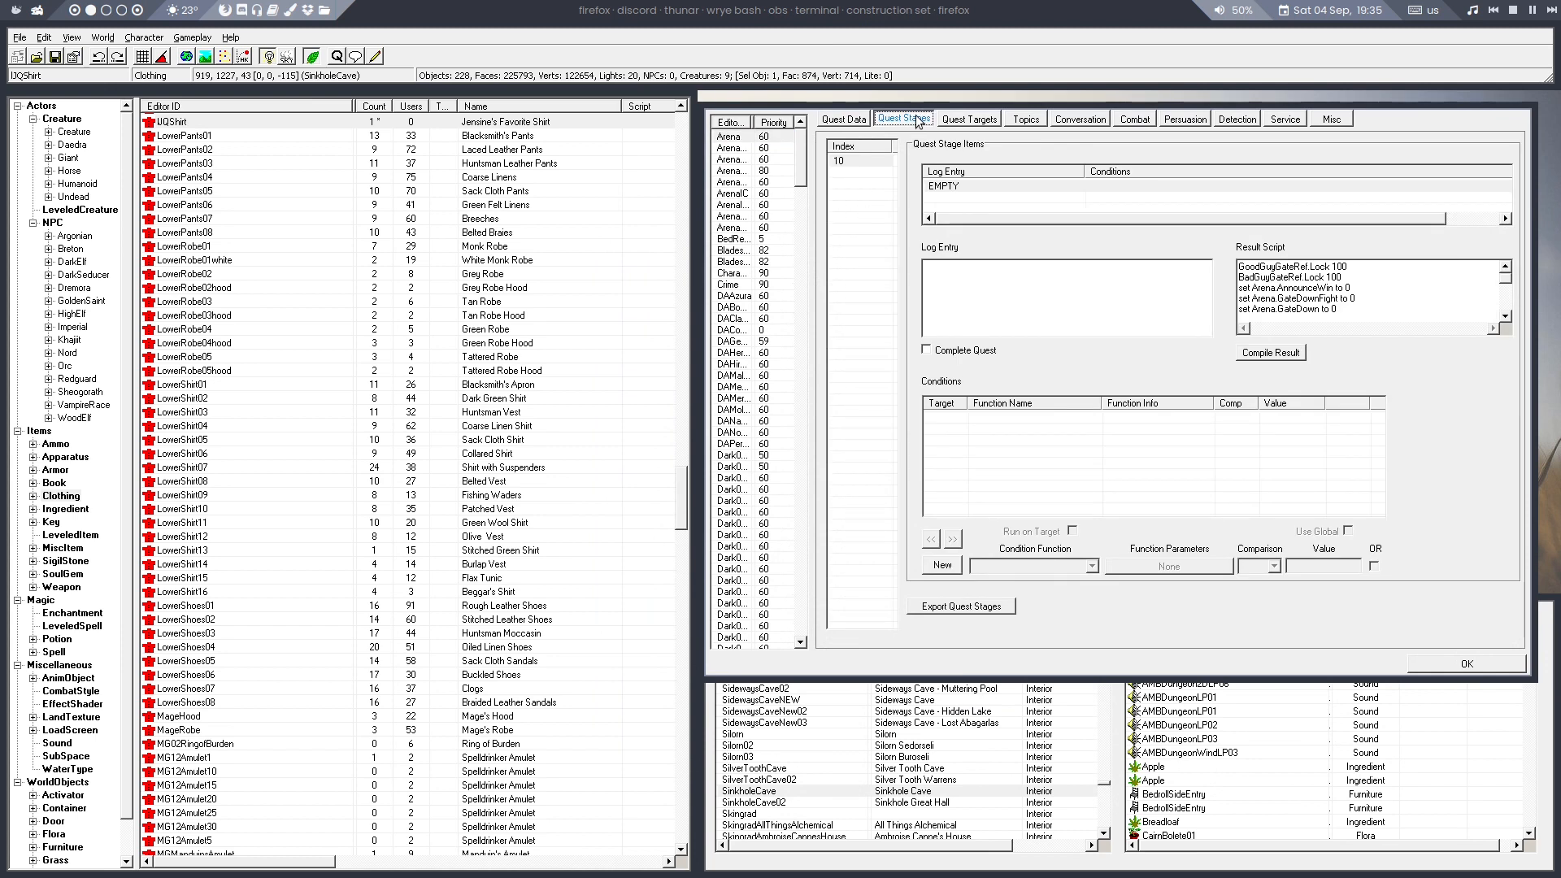
pyautogui.click(756, 206)
pyautogui.press('l')
pyautogui.scroll(-2, 766, 236)
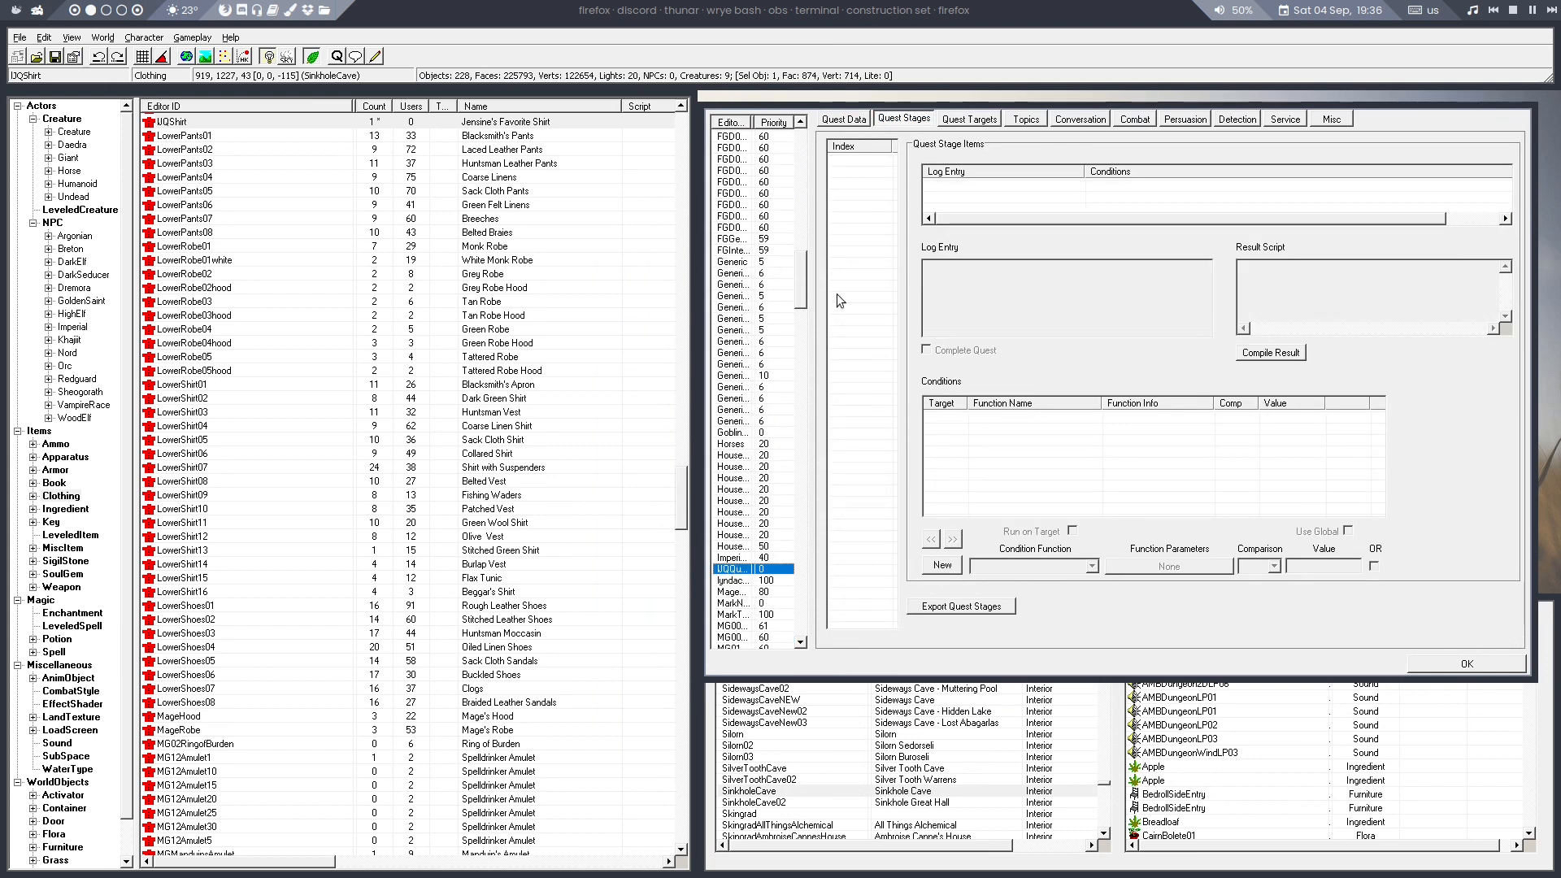
pyautogui.rightClick(874, 184)
pyautogui.click(888, 189)
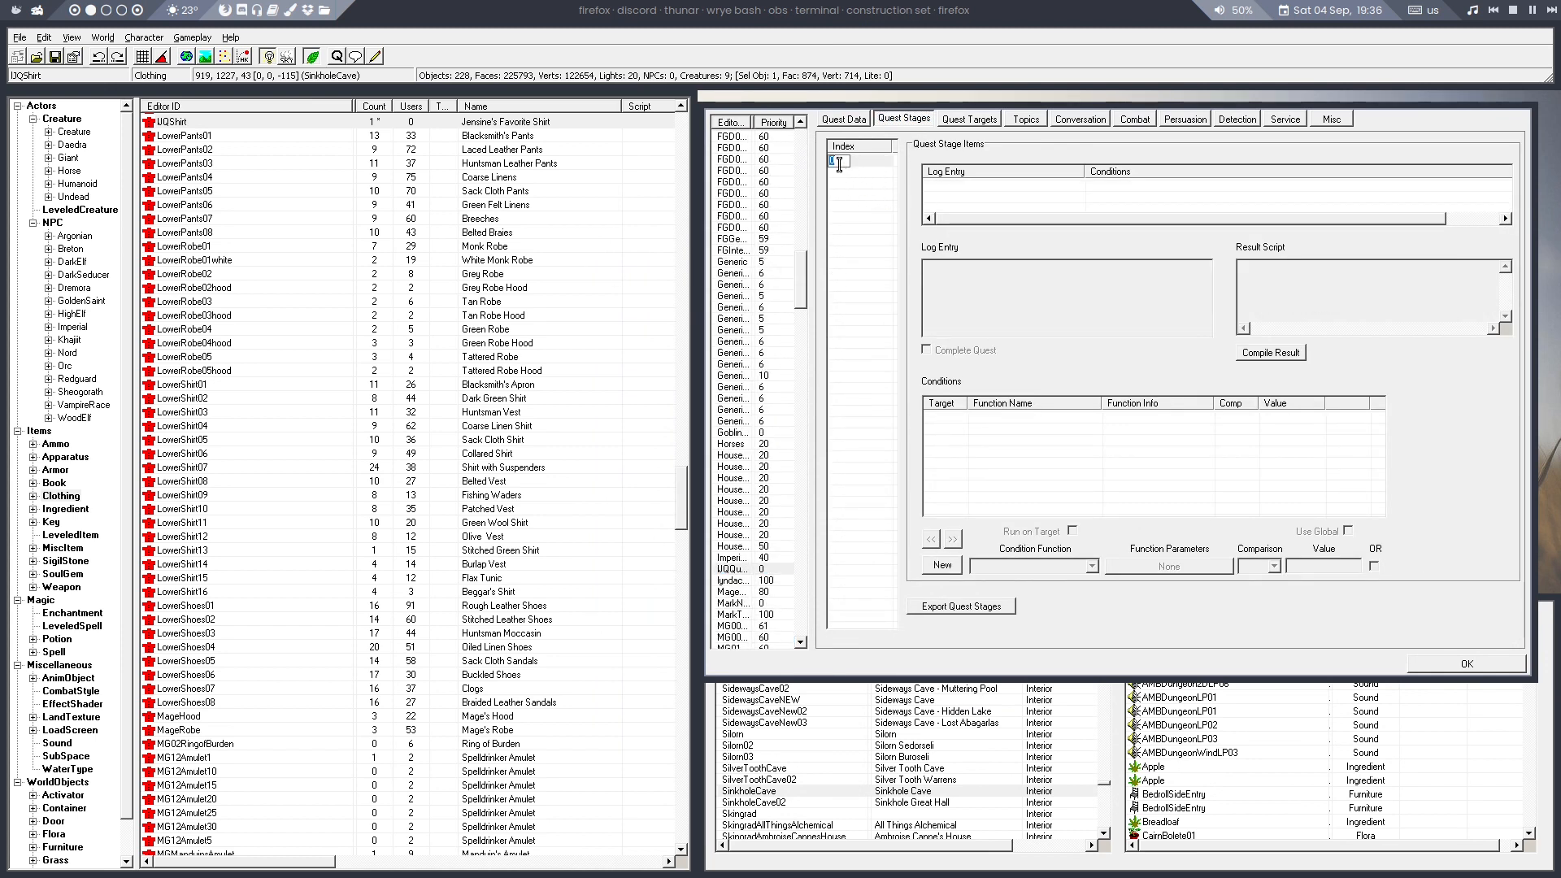
# Examine the log entries, result scripts and Complete Quest setting across the stages of the Fighters Guild quest set in Leyawiin
pyautogui.click(727, 148)
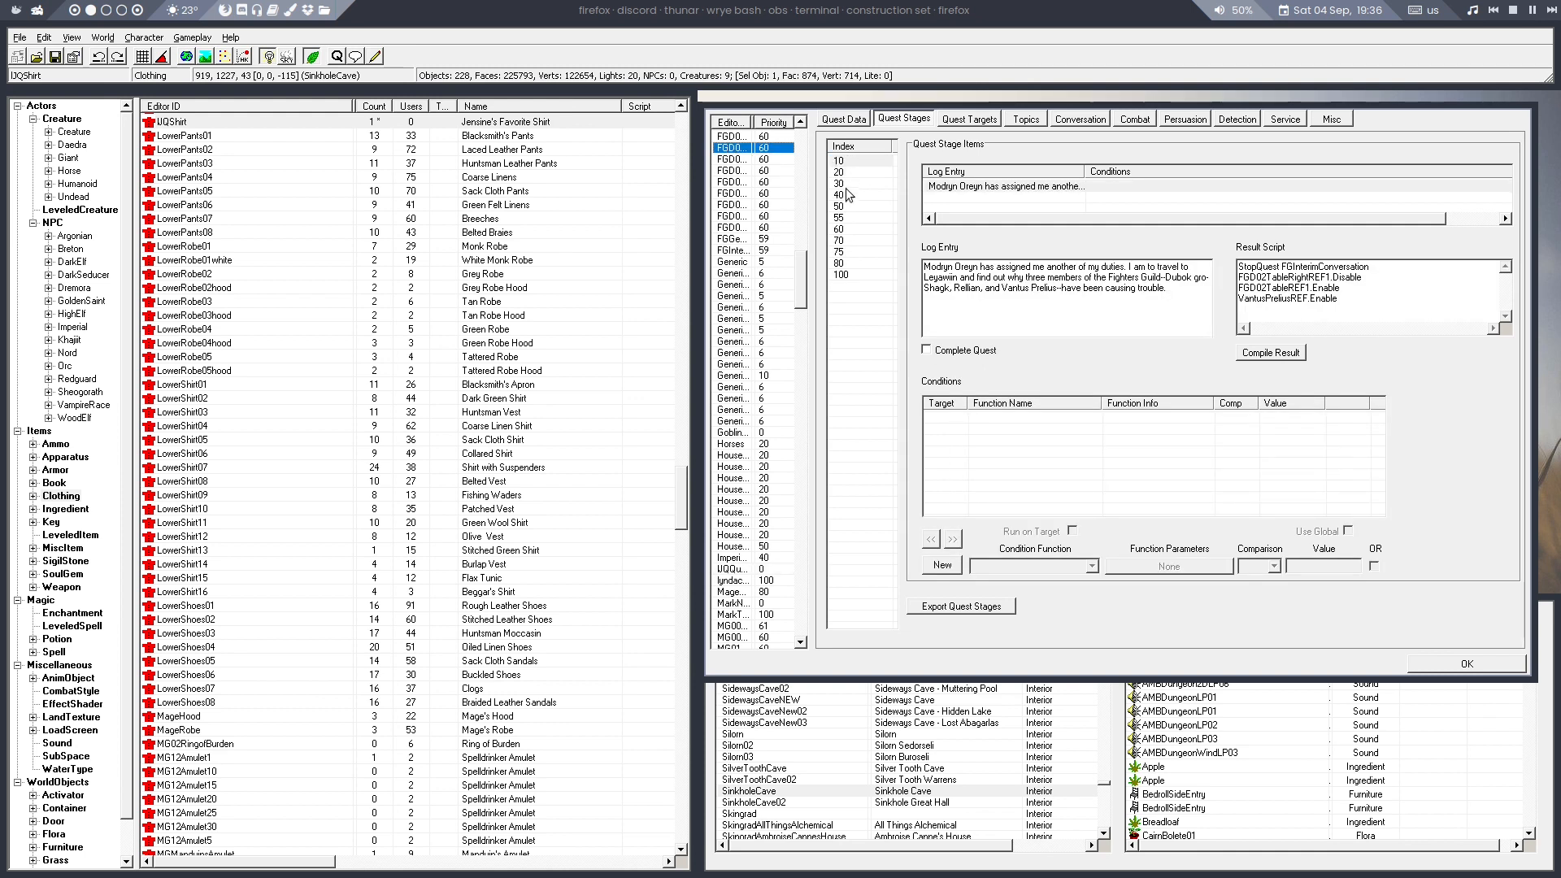
pyautogui.click(845, 276)
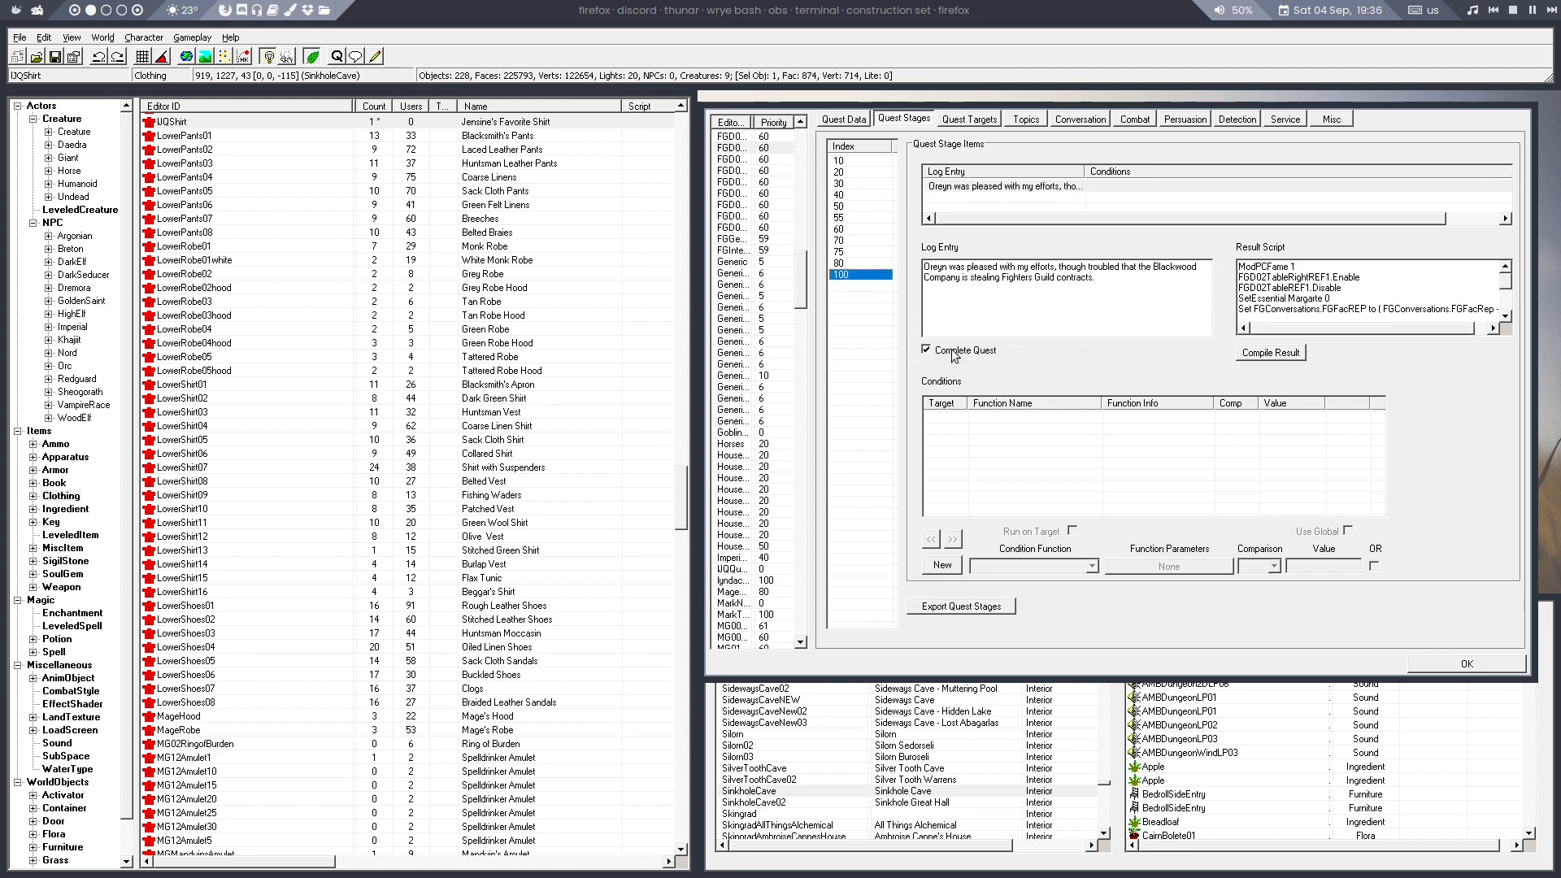
pyautogui.click(846, 161)
pyautogui.click(846, 195)
pyautogui.click(845, 229)
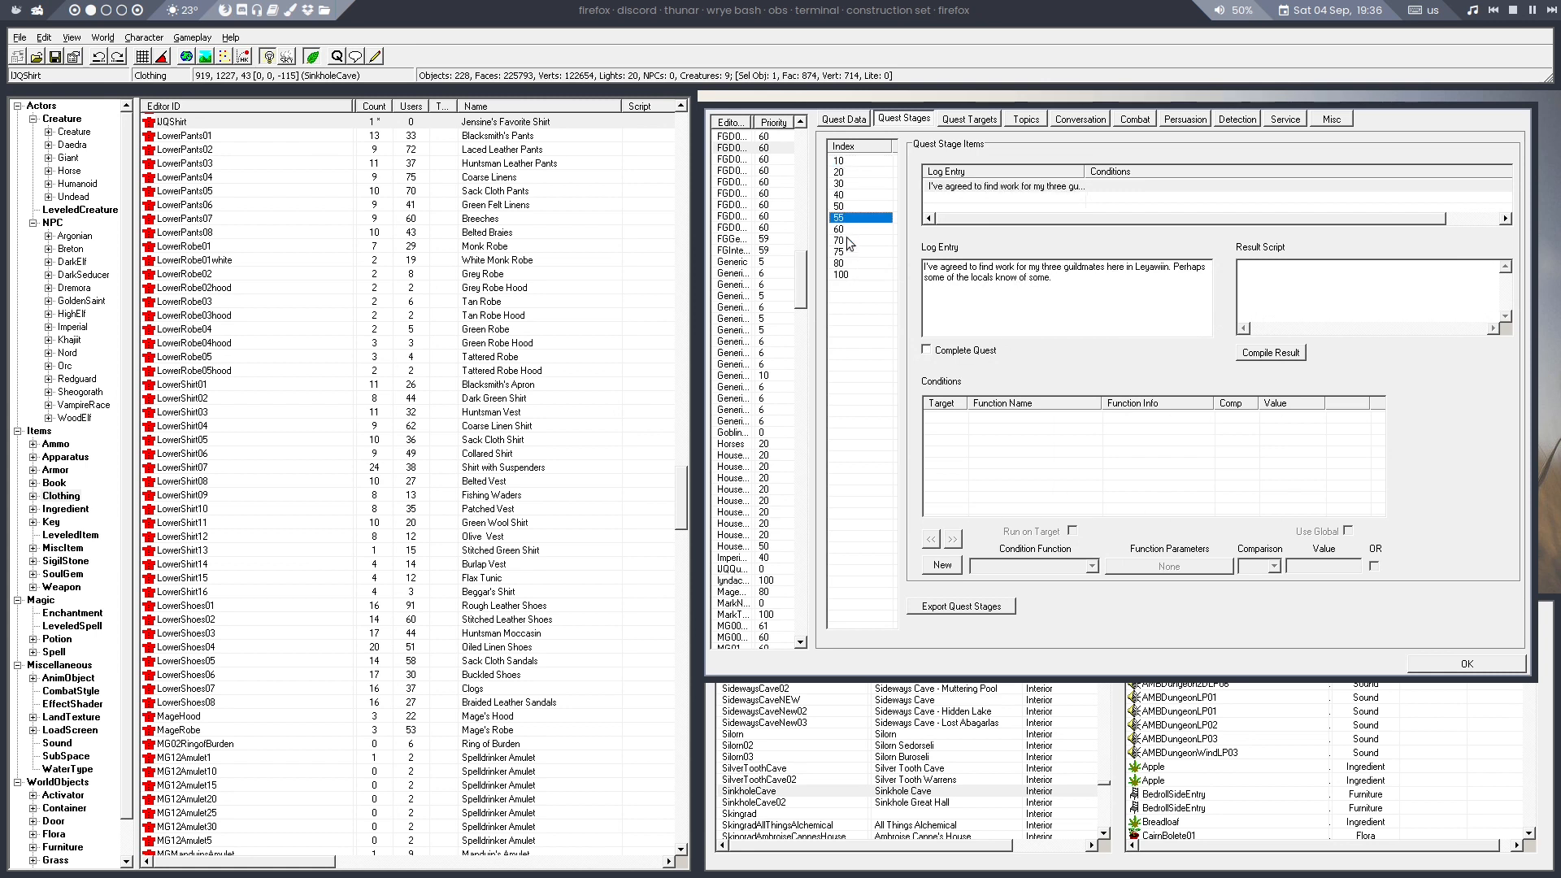
pyautogui.click(847, 241)
pyautogui.click(850, 253)
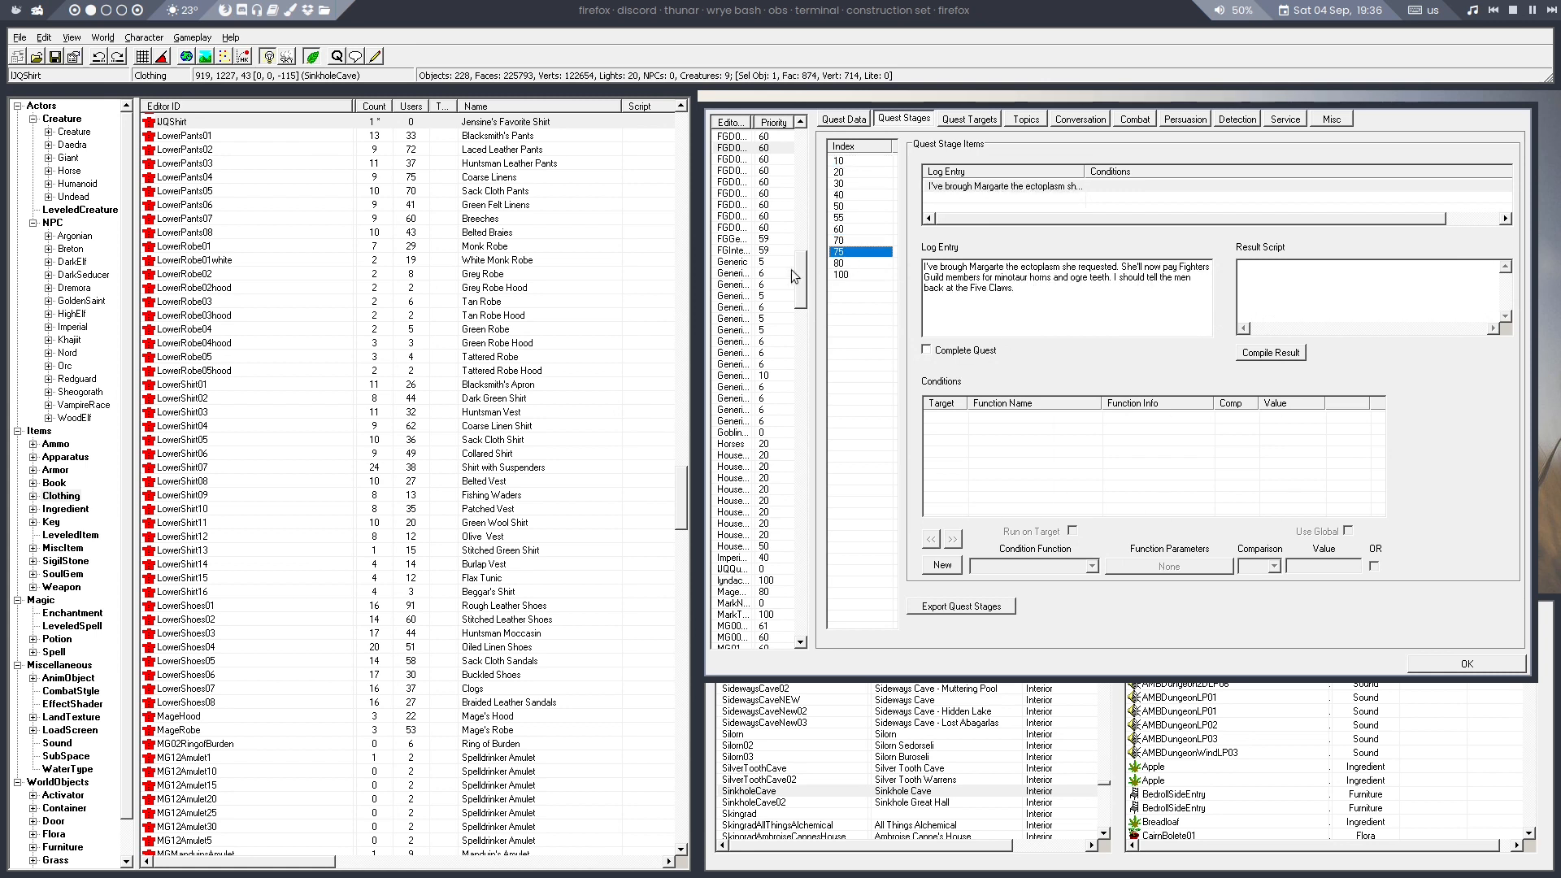
# Compare the first and last stages of the DASheogorath and FGC02 quests, including their log entries and completion settings
pyautogui.scroll(9, 738, 205)
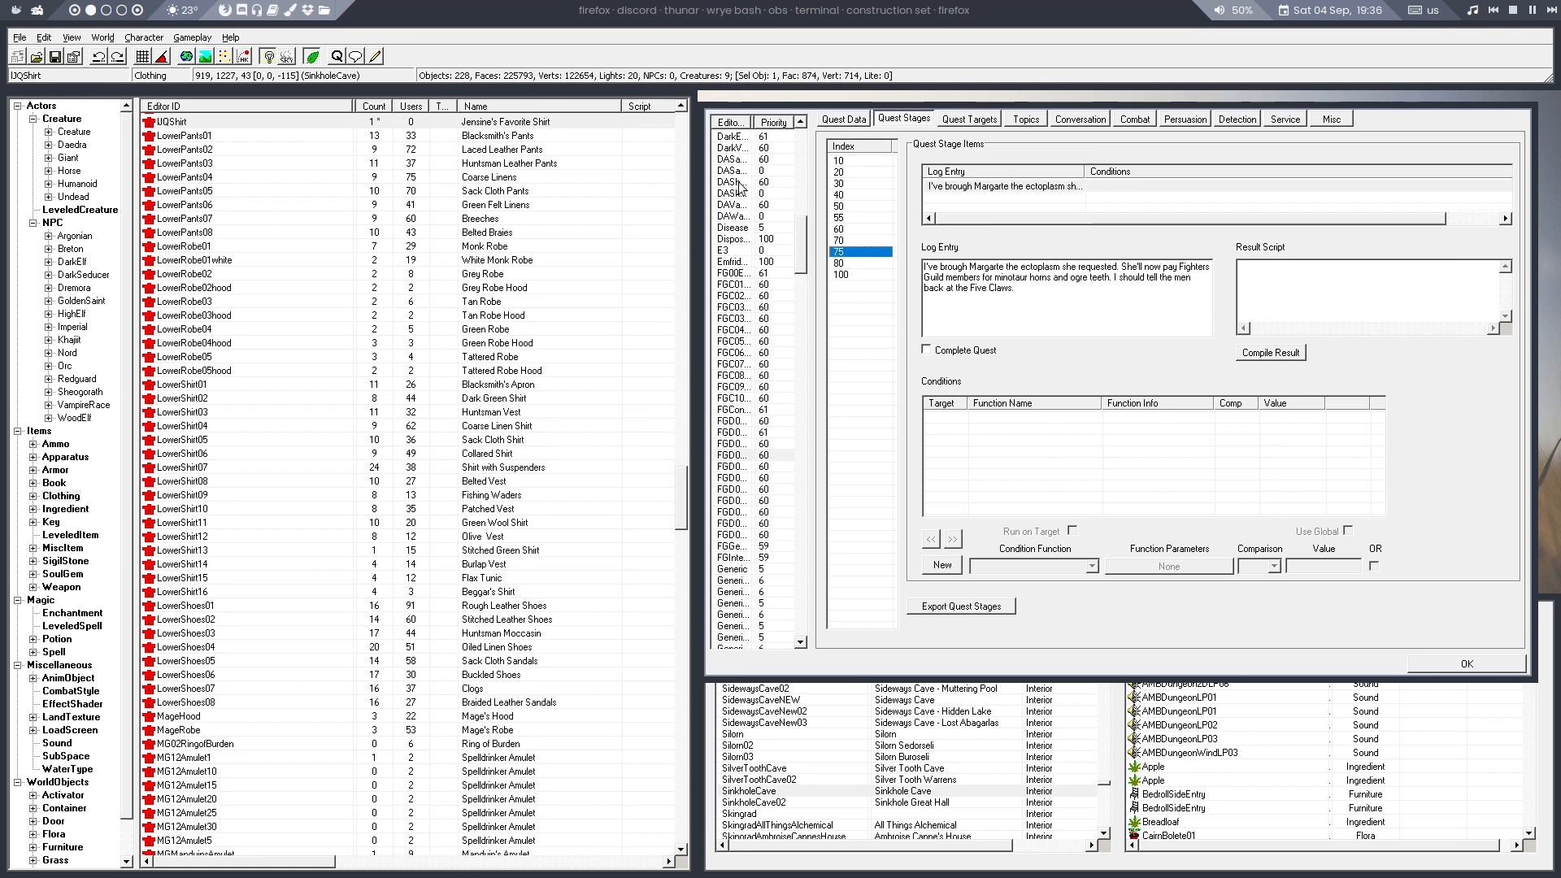
pyautogui.click(734, 182)
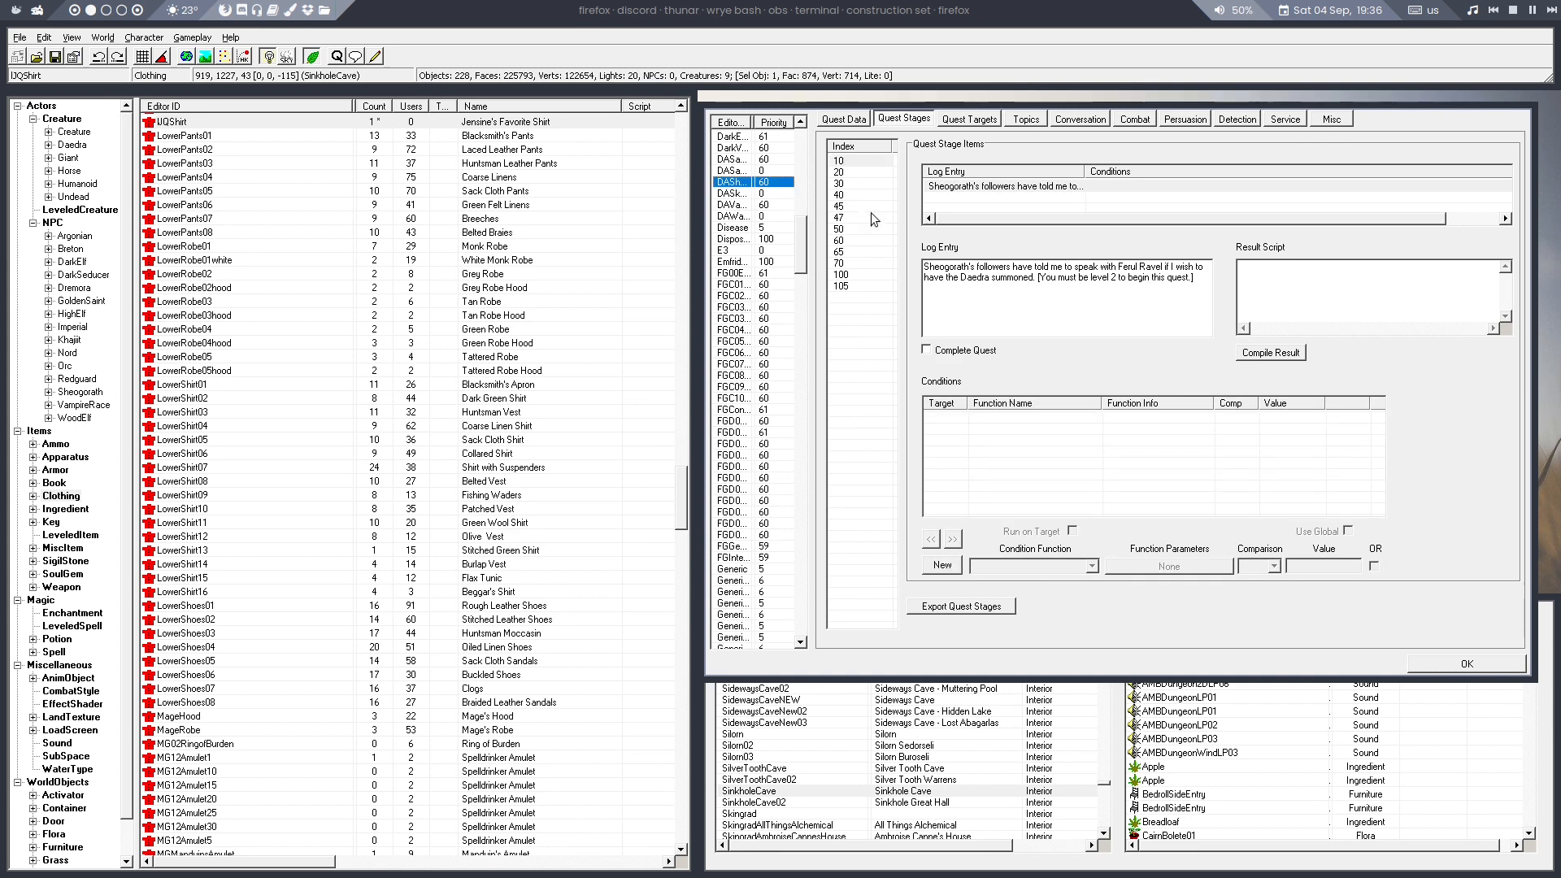
pyautogui.click(846, 287)
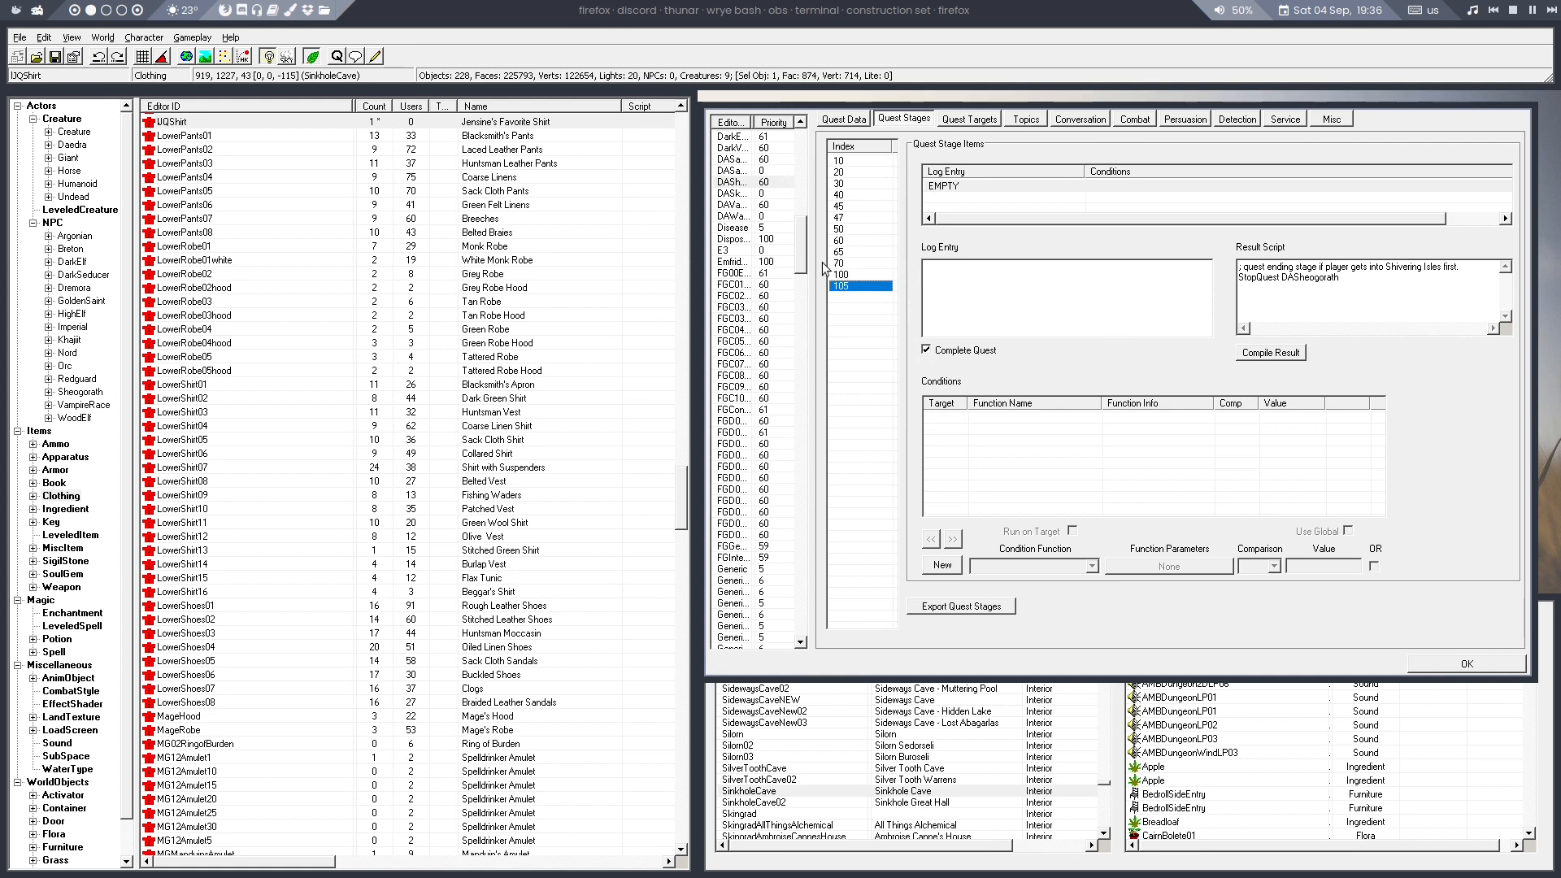
pyautogui.click(741, 297)
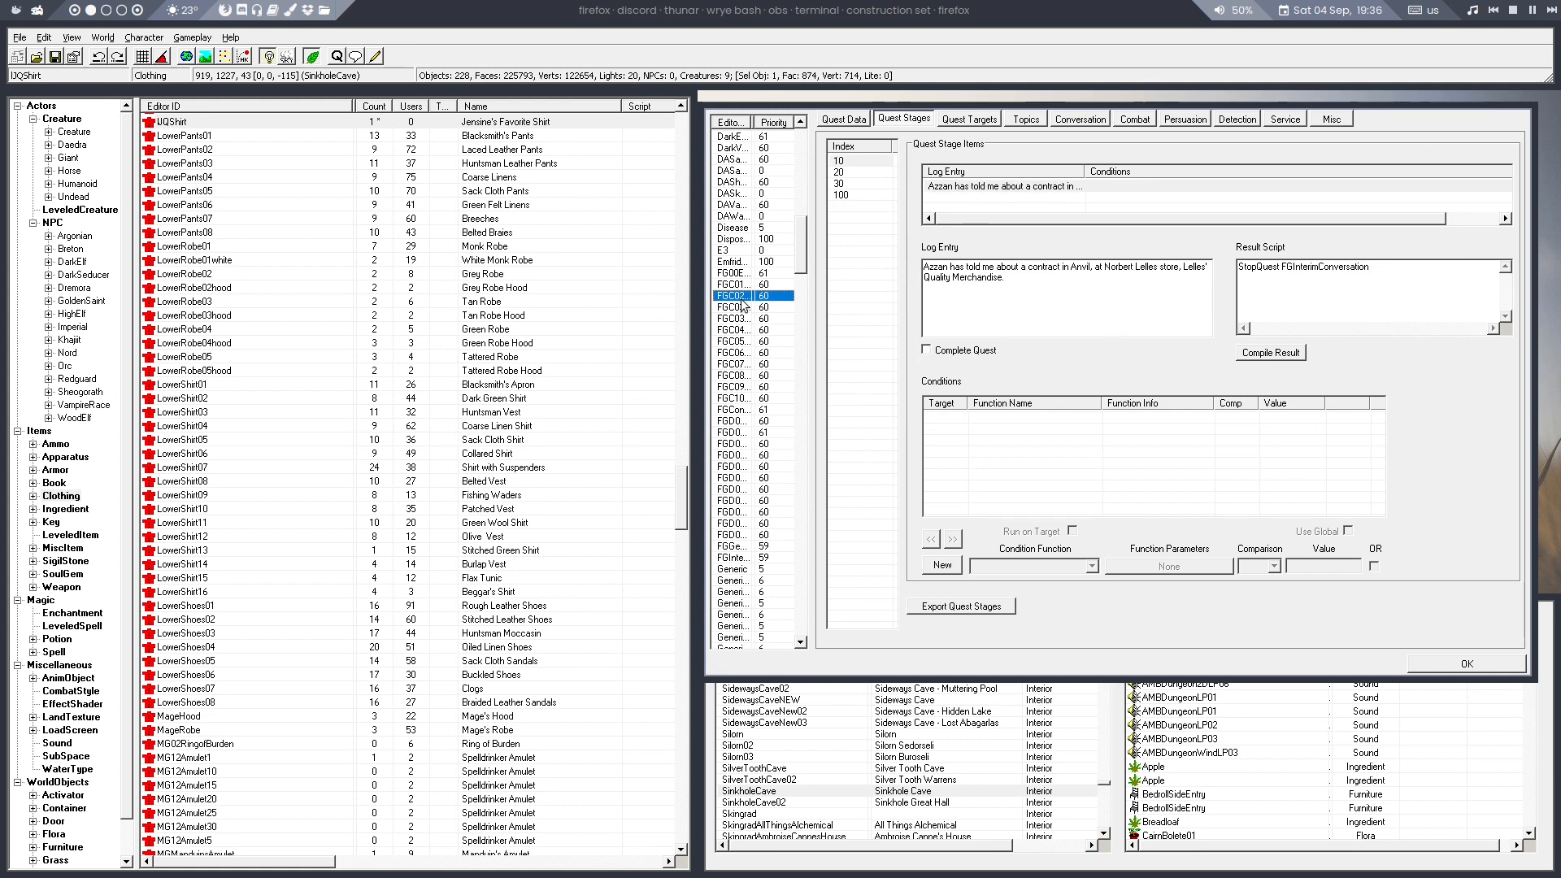
pyautogui.click(845, 195)
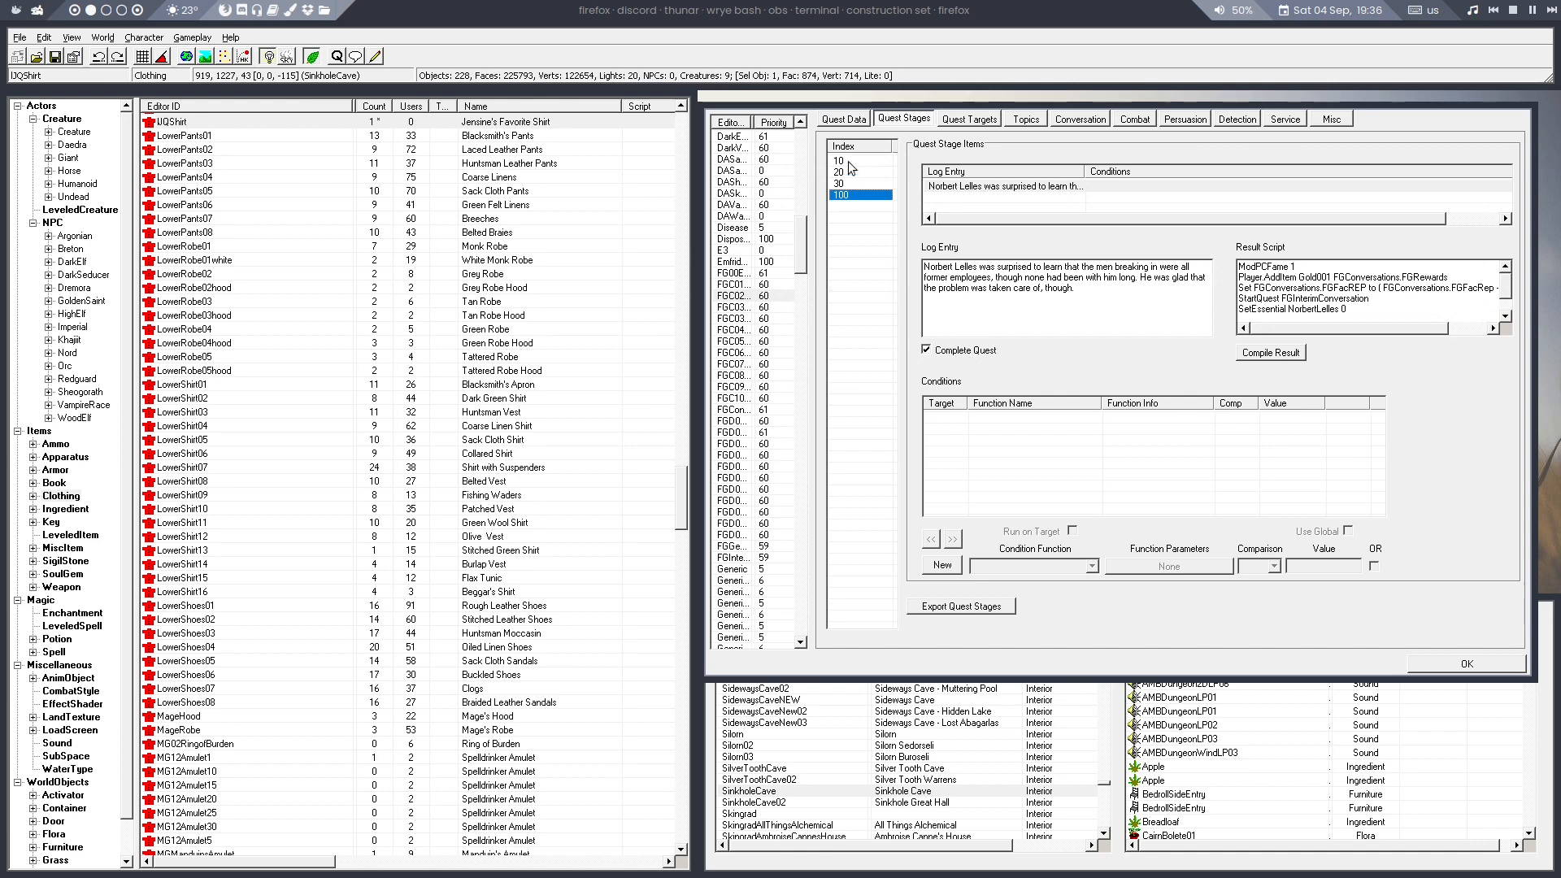
pyautogui.click(848, 162)
pyautogui.scroll(5, 740, 160)
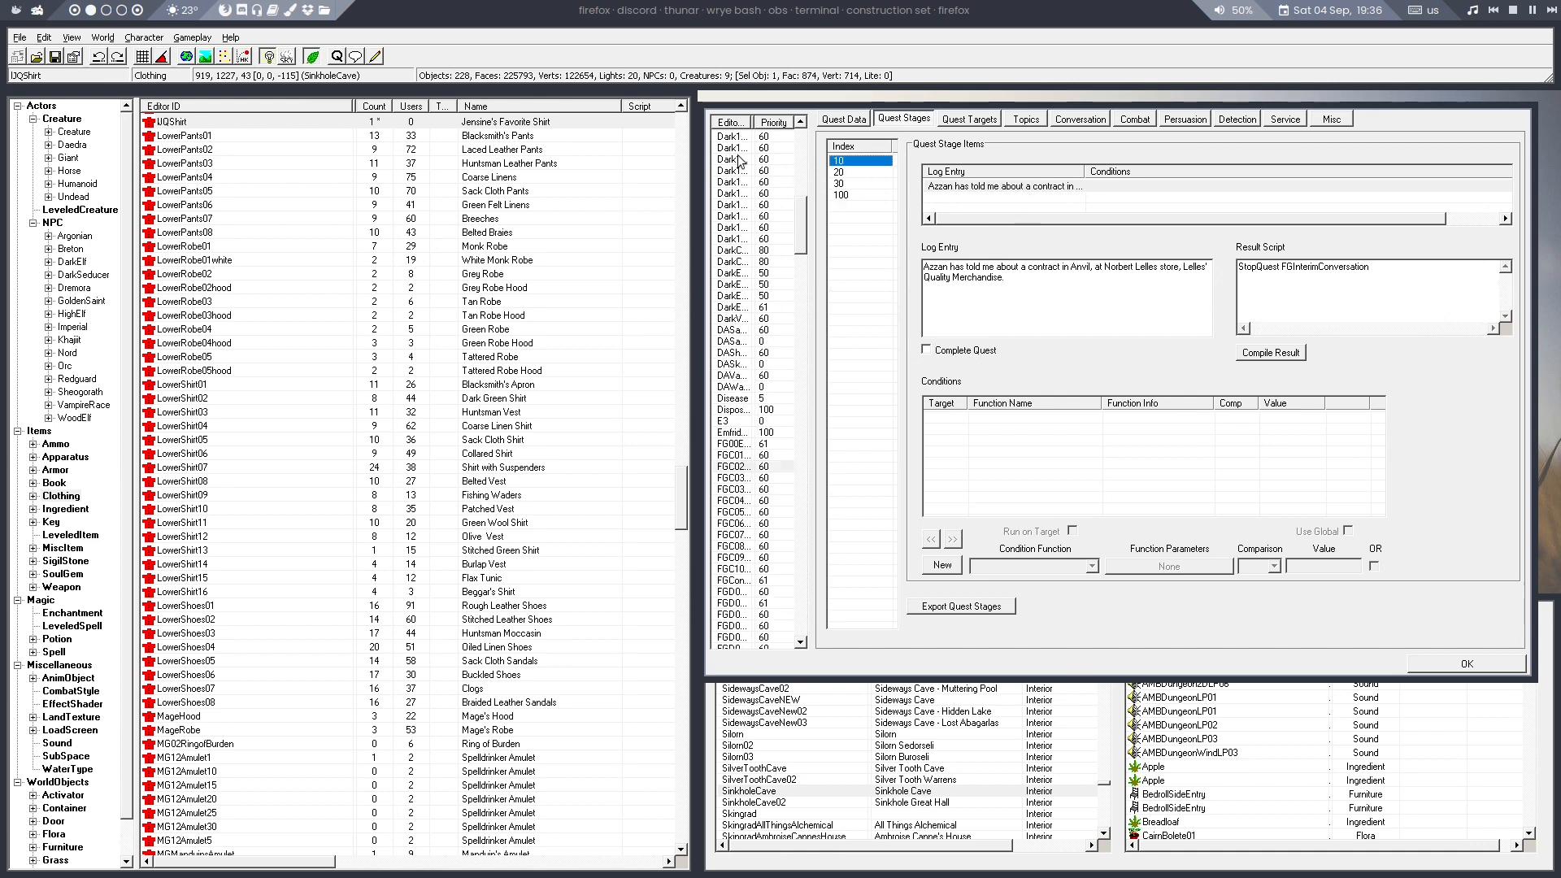
# Return to the shirt quest, set its first stage index to 10, and add stage 100 plus another new stage
pyautogui.click(761, 159)
pyautogui.press('j')
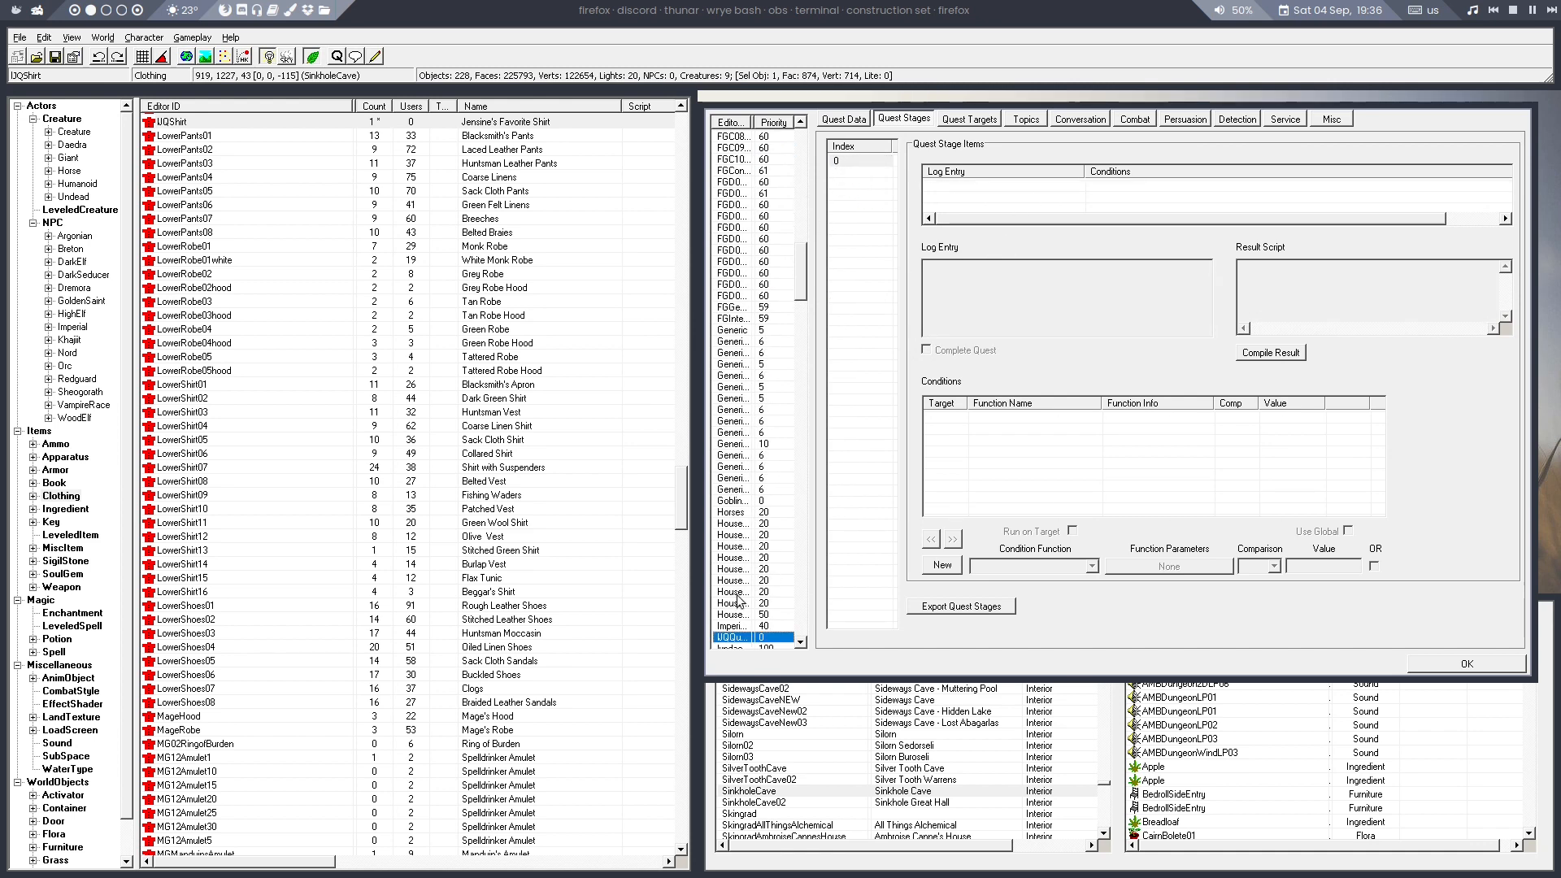
pyautogui.doubleClick(857, 161)
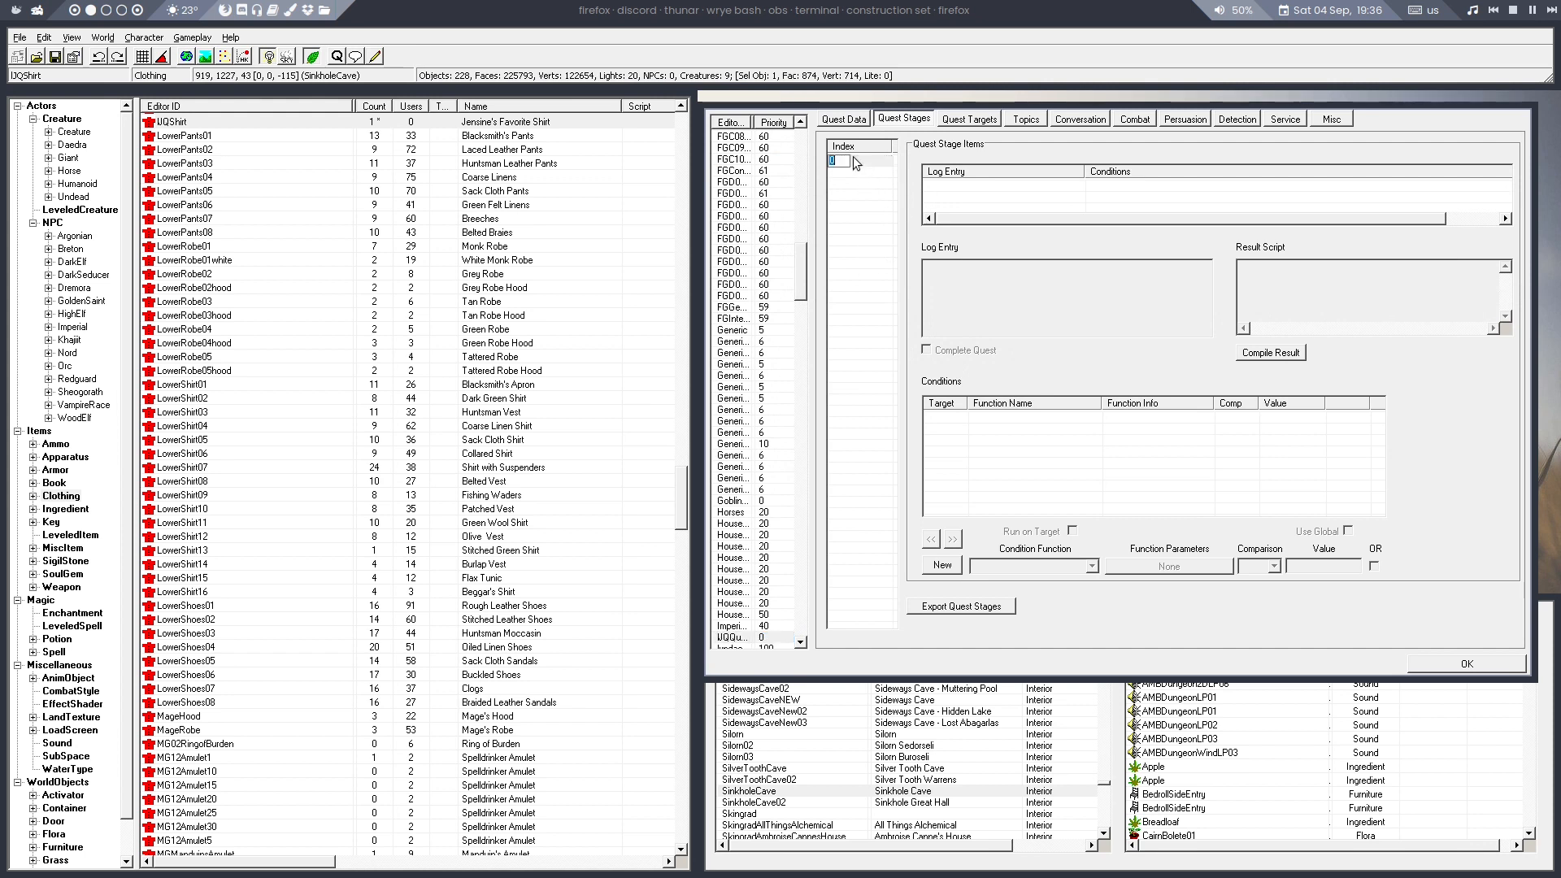
pyautogui.press('Return')
pyautogui.write('10')
pyautogui.press('Return')
pyautogui.rightClick(903, 193)
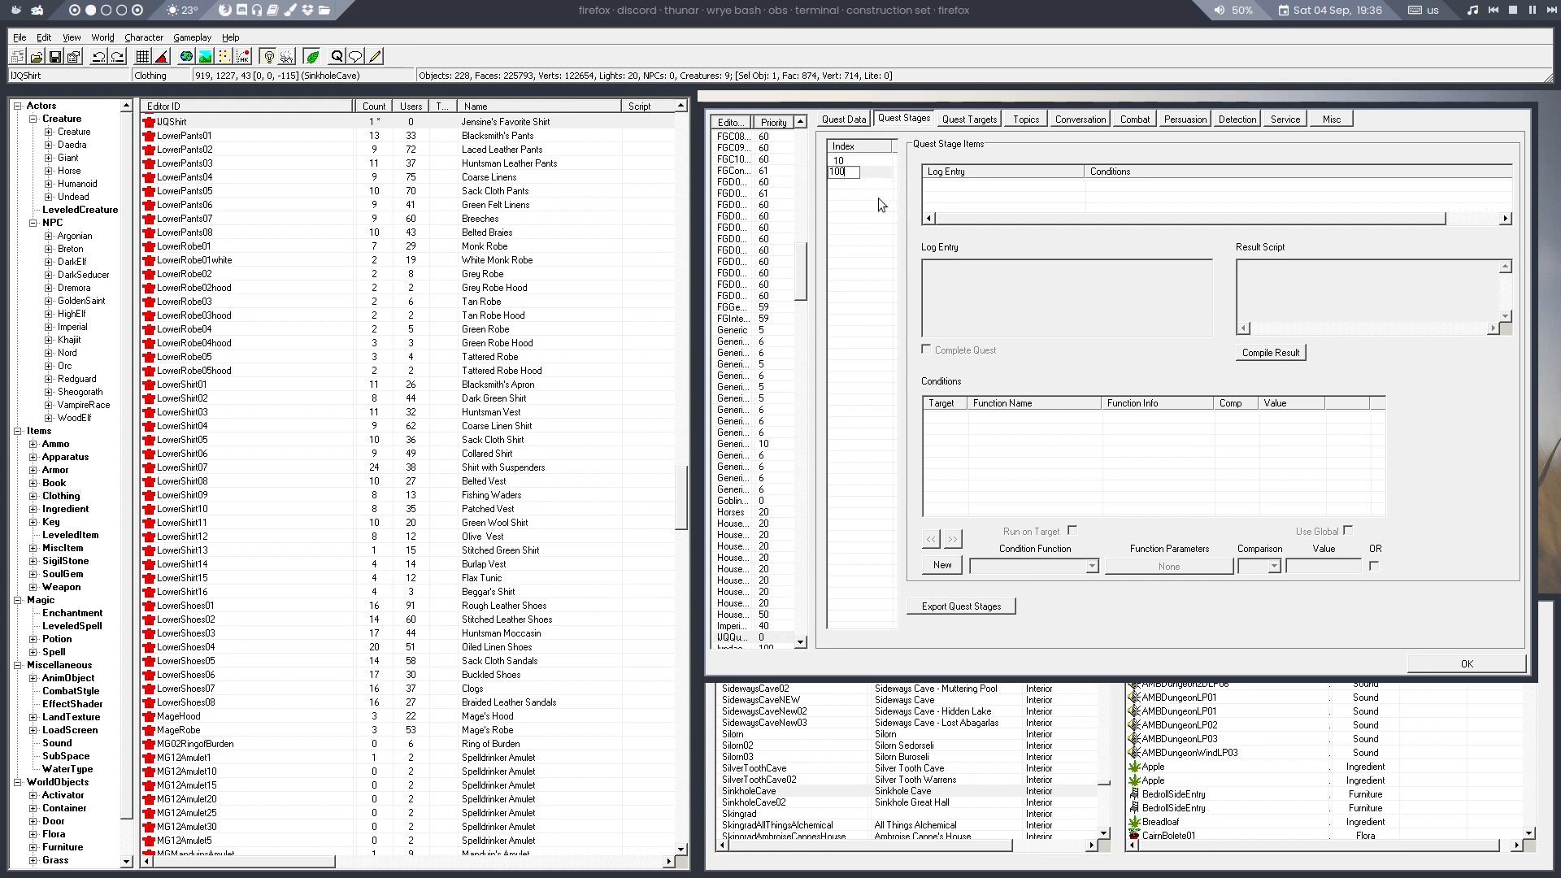
pyautogui.press('Return')
pyautogui.rightClick(873, 197)
pyautogui.click(891, 203)
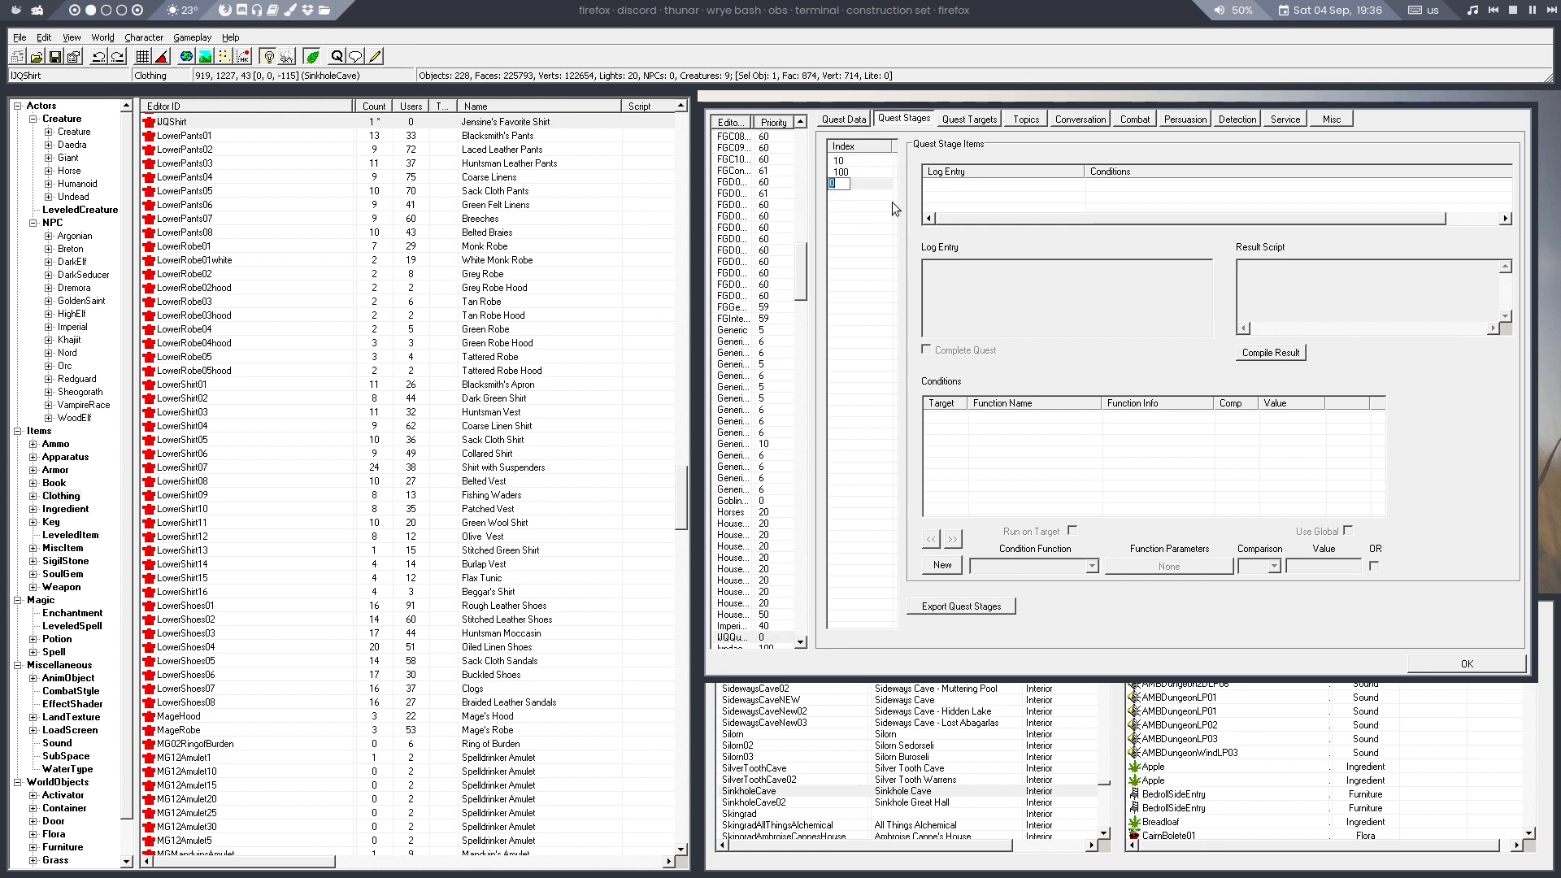
# Give stage 10 a log entry saying a note from Jensine in the Imperial City requests help finding stolen property and to ask her about it
pyautogui.click(855, 161)
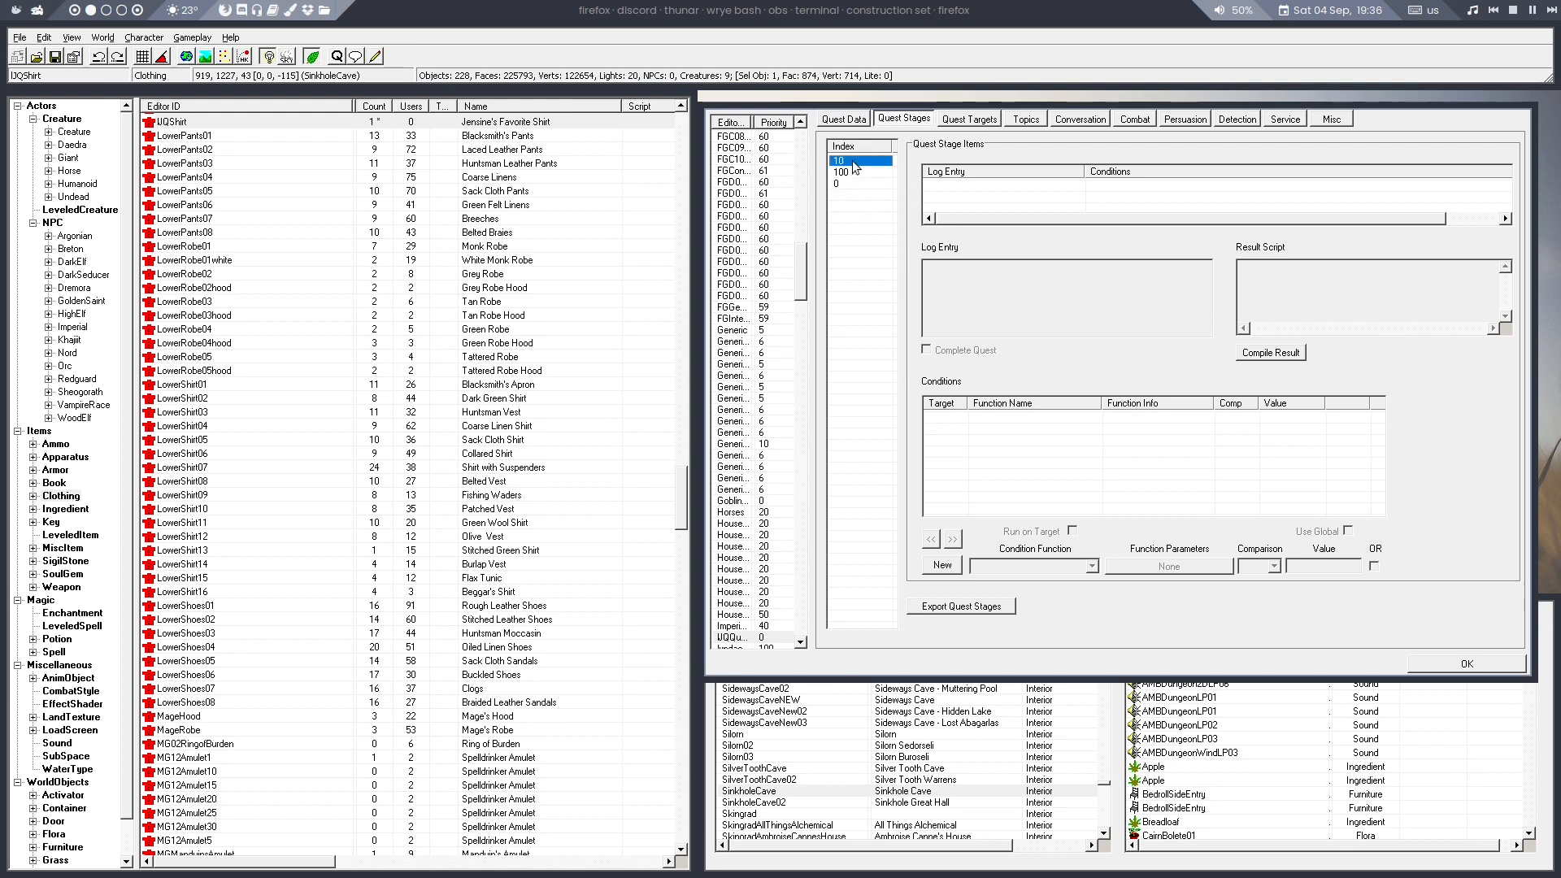
pyautogui.rightClick(972, 198)
pyautogui.click(994, 200)
pyautogui.click(962, 280)
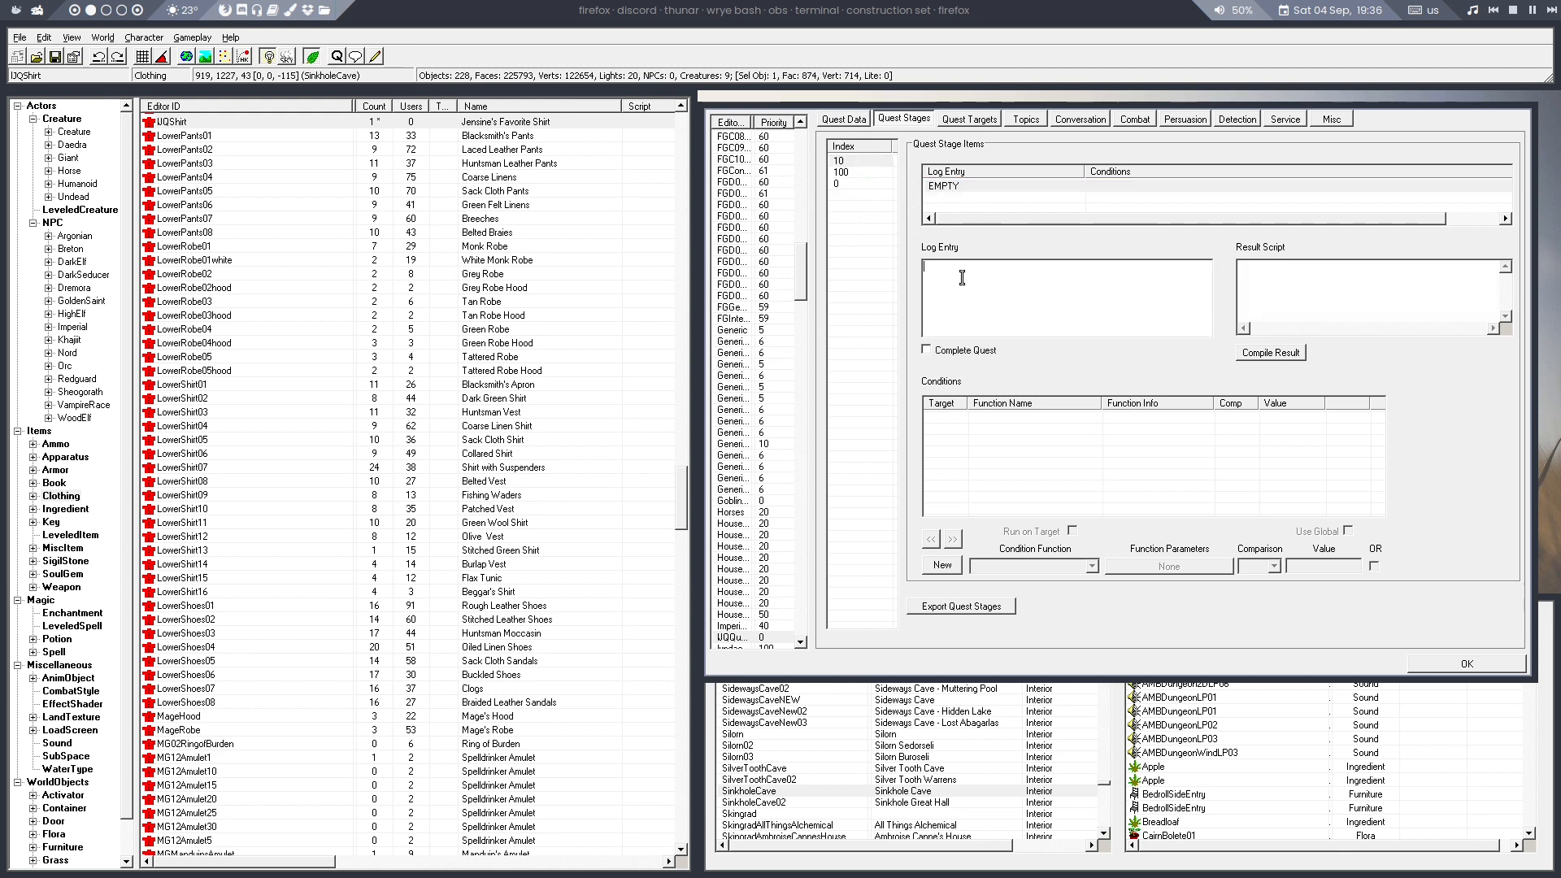
pyautogui.write('I found a note that Jensine in the Imperial City reque')
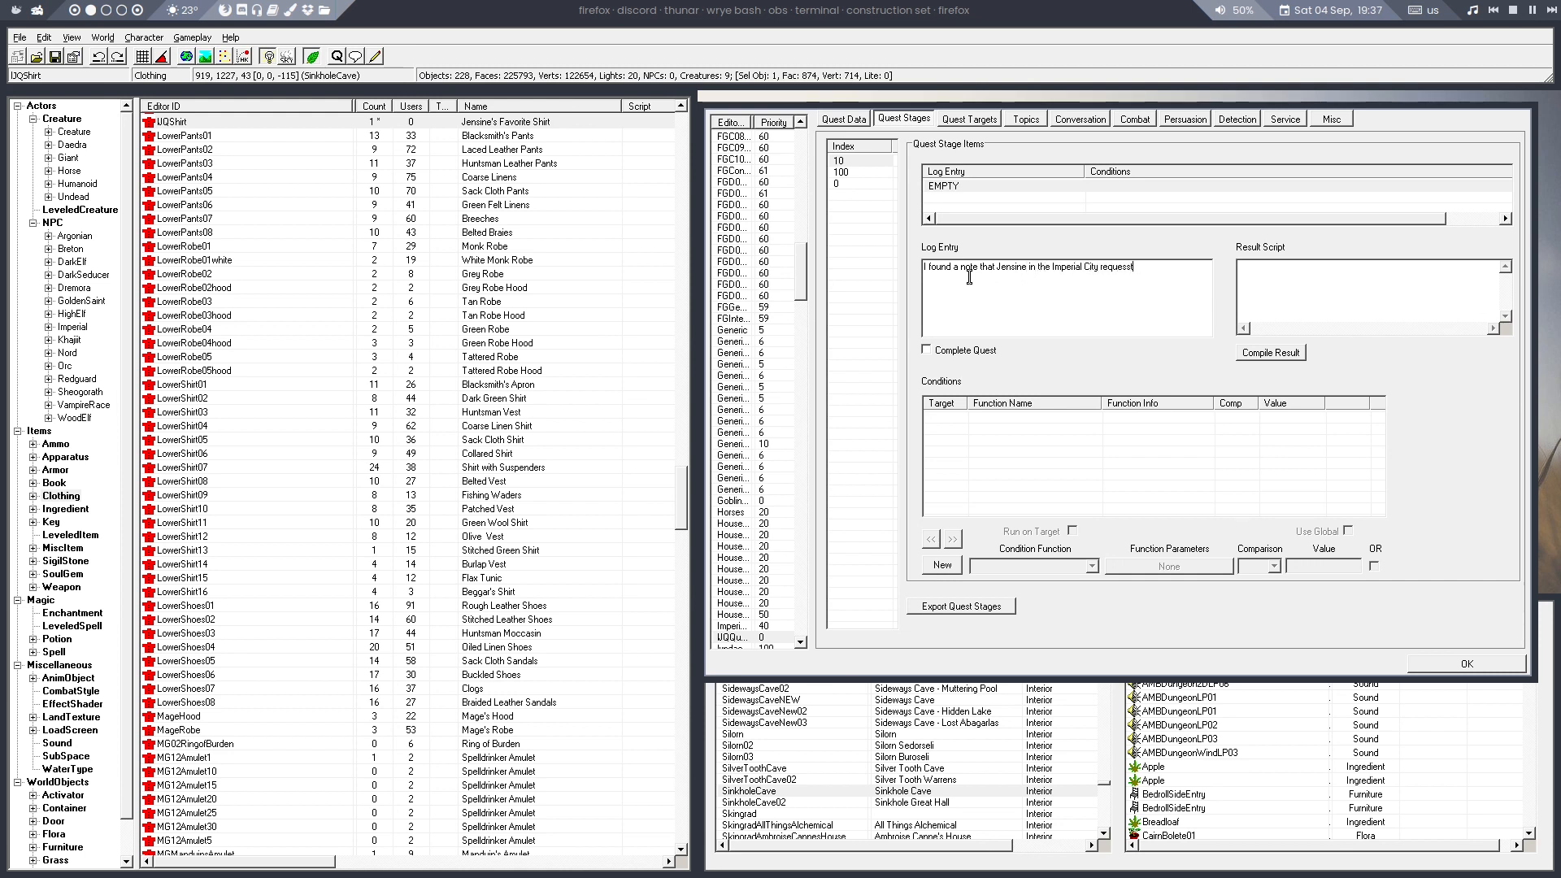
pyautogui.write('sts s')
pyautogui.press('BackSpace')
pyautogui.press('BackSpace')
pyautogui.write('ts some help in finding her stolen property. Sl should probably ask her about')
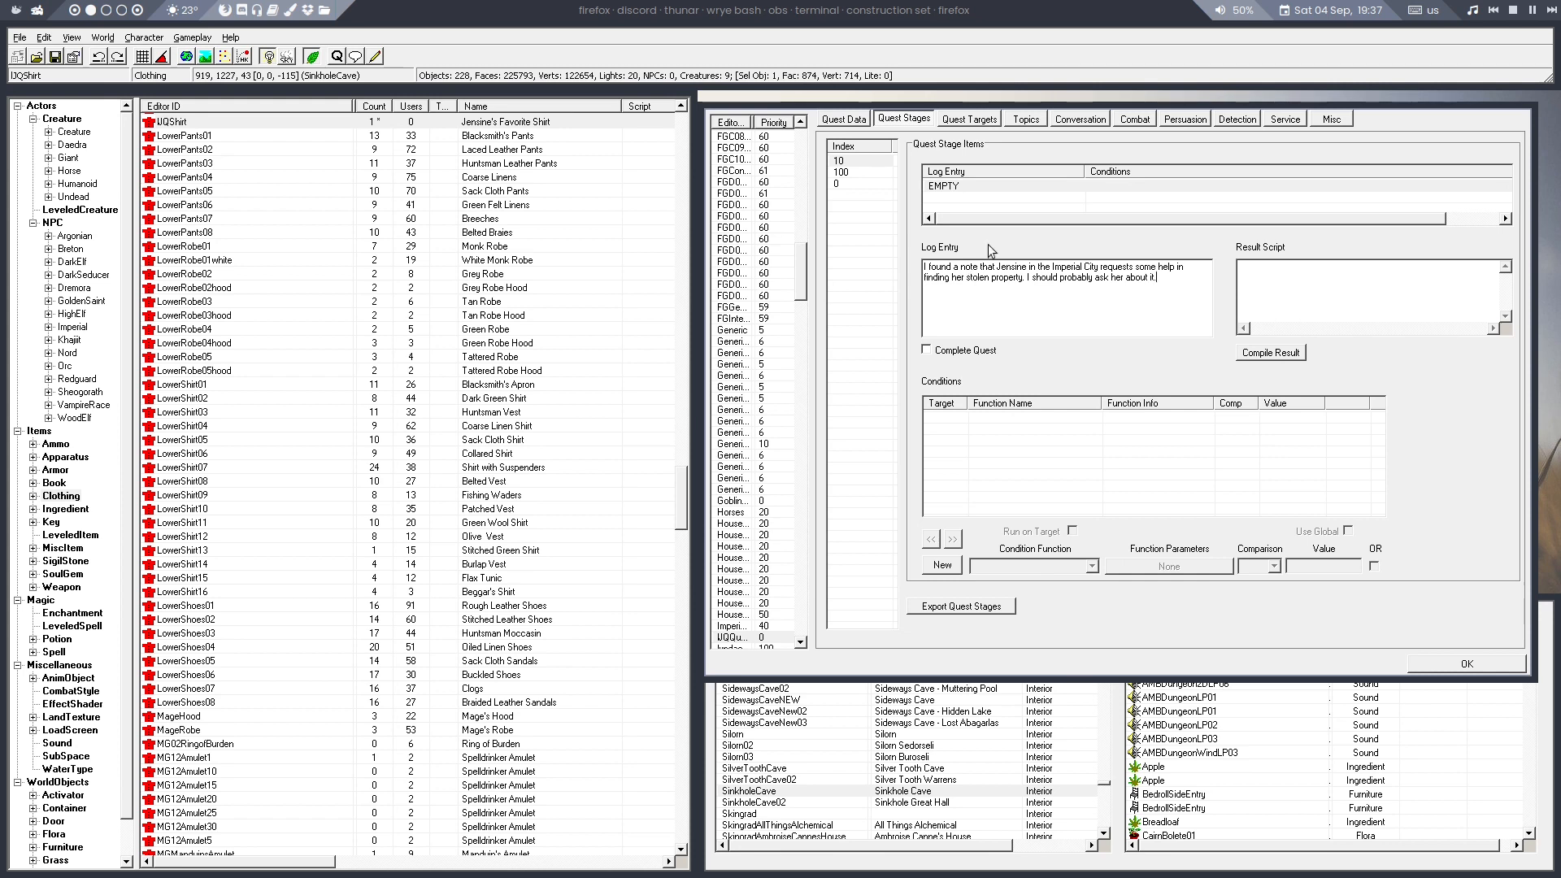
# Change the index of the new quest stage numbered 0 to 20
pyautogui.click(842, 163)
pyautogui.click(847, 184)
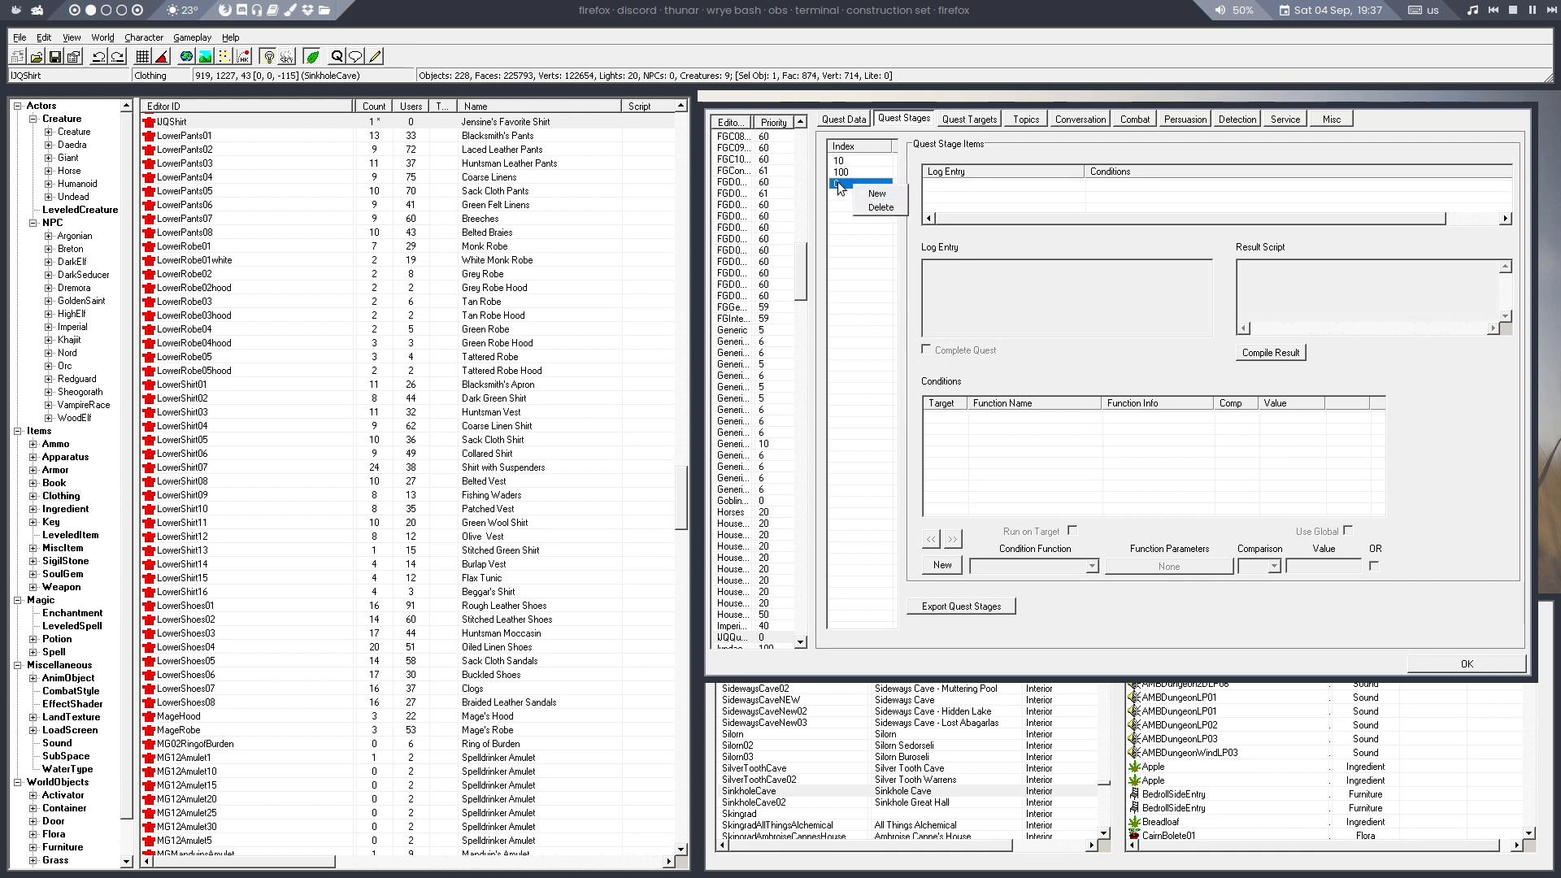
pyautogui.click(845, 183)
pyautogui.write('20')
pyautogui.press('Return')
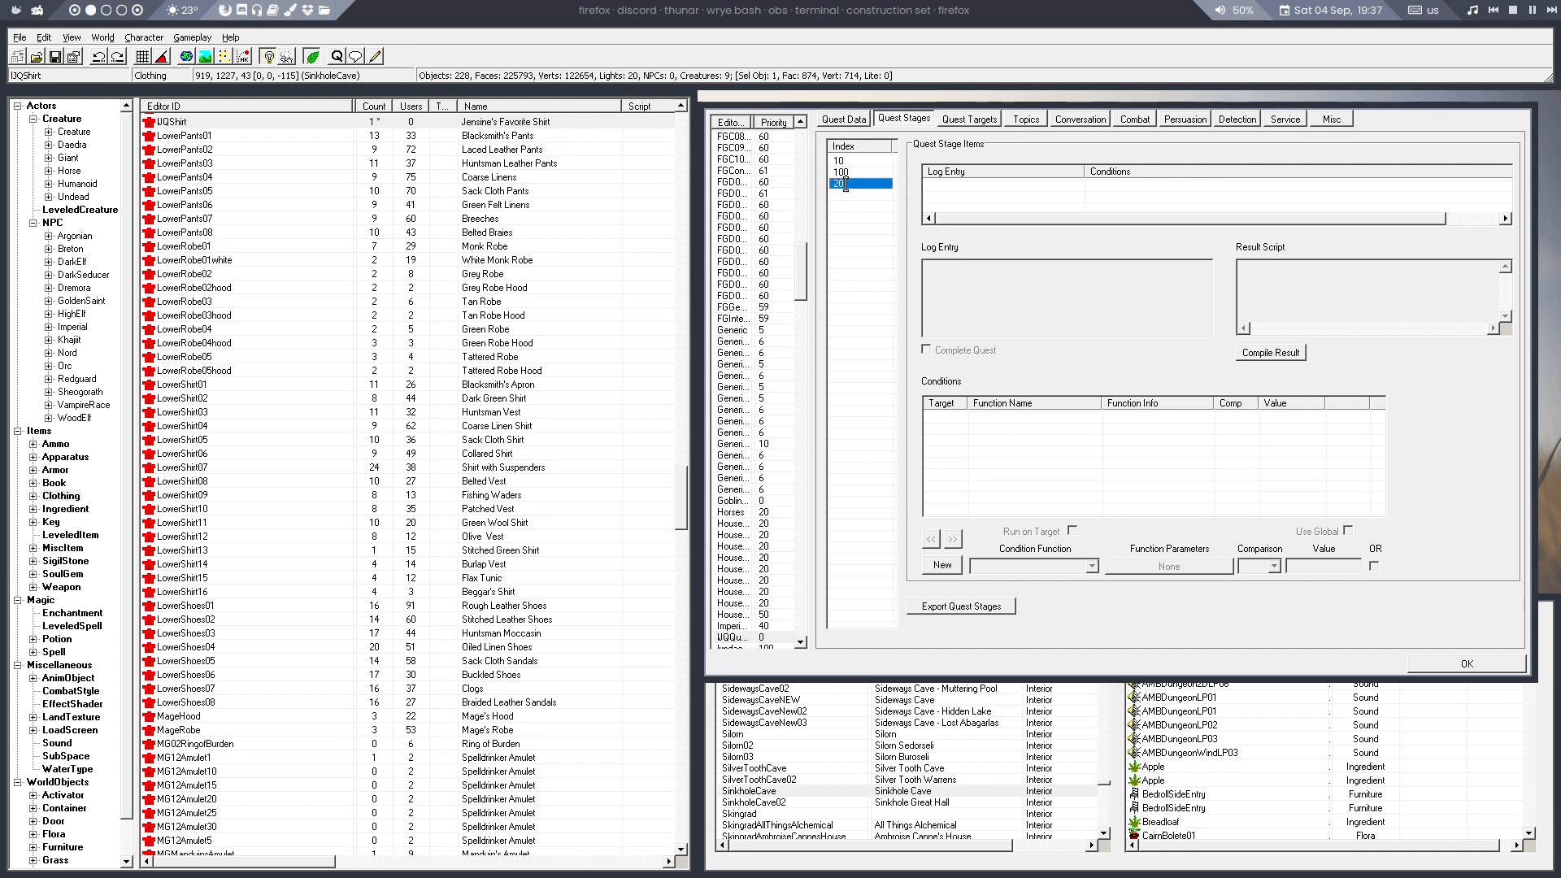
# Add stage 20's log entry: "Jensine has asked me to retrieve her favorite shirt that was stolen. She believes the thief went to Sinkhole Cave."
pyautogui.click(846, 173)
pyautogui.rightClick(976, 202)
pyautogui.click(986, 212)
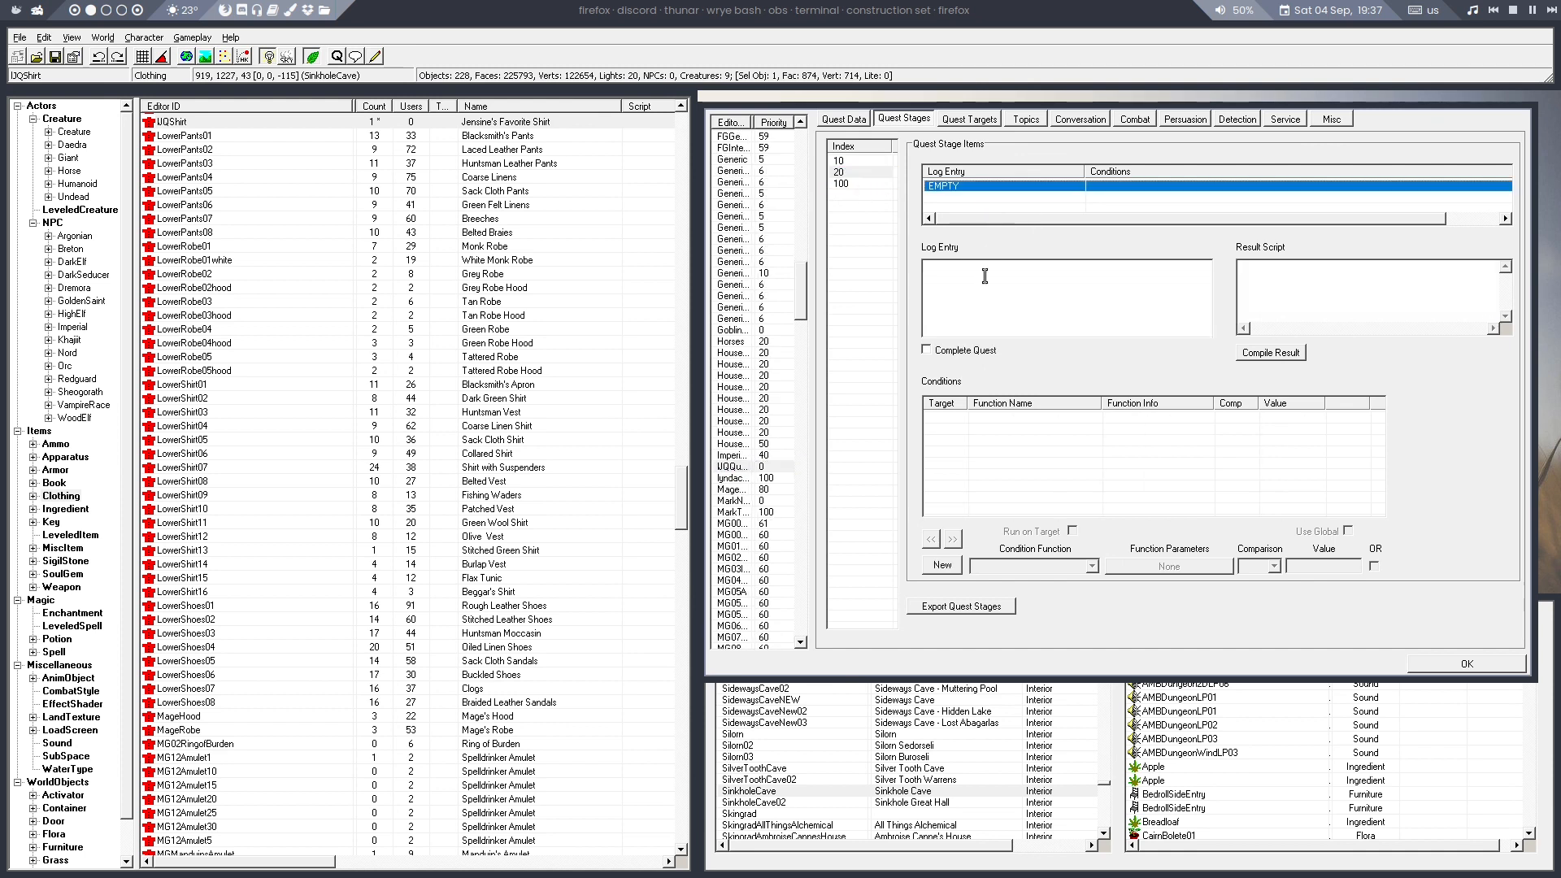
pyautogui.click(967, 277)
pyautogui.rightClick(967, 275)
pyautogui.click(948, 271)
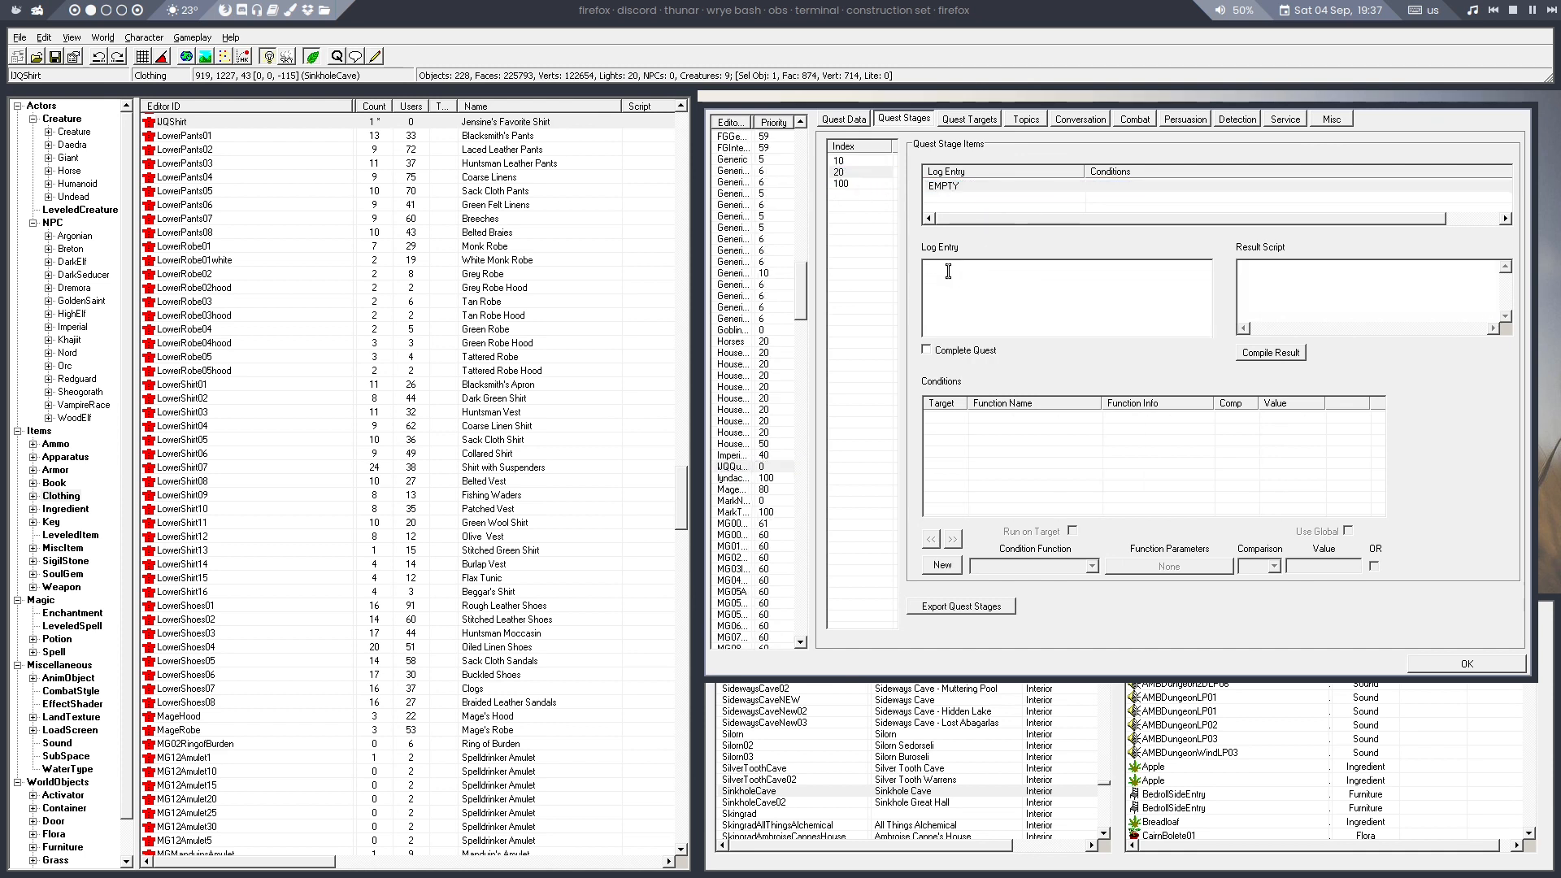
pyautogui.write('Jensine has asked me to retrieve her favorite shirt that was stolen. ')
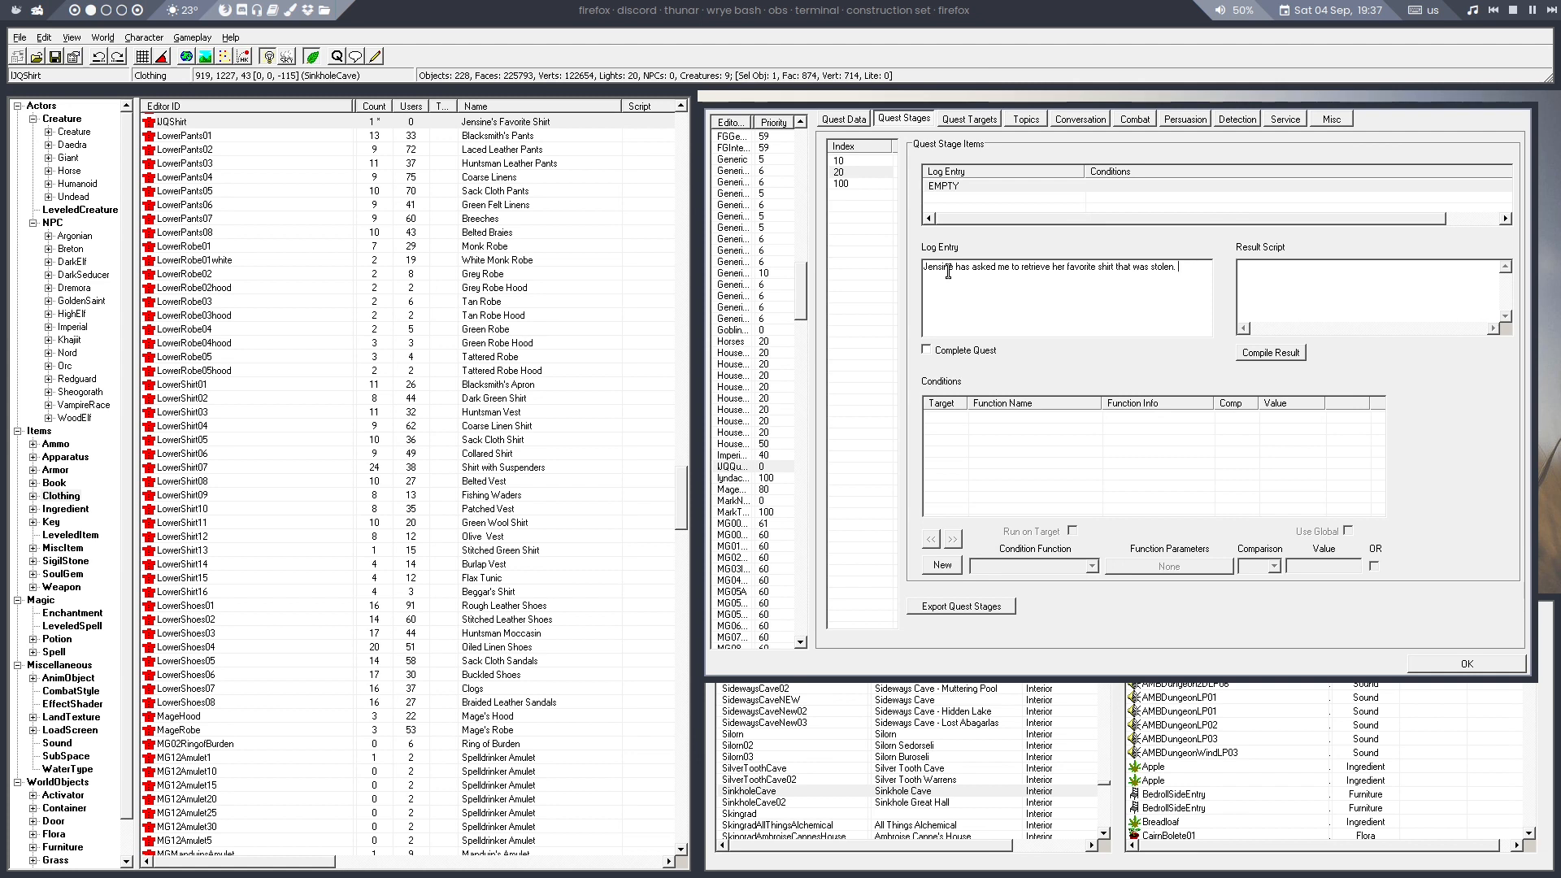
pyautogui.write('She believes the thief went to Sinkhole Cave.')
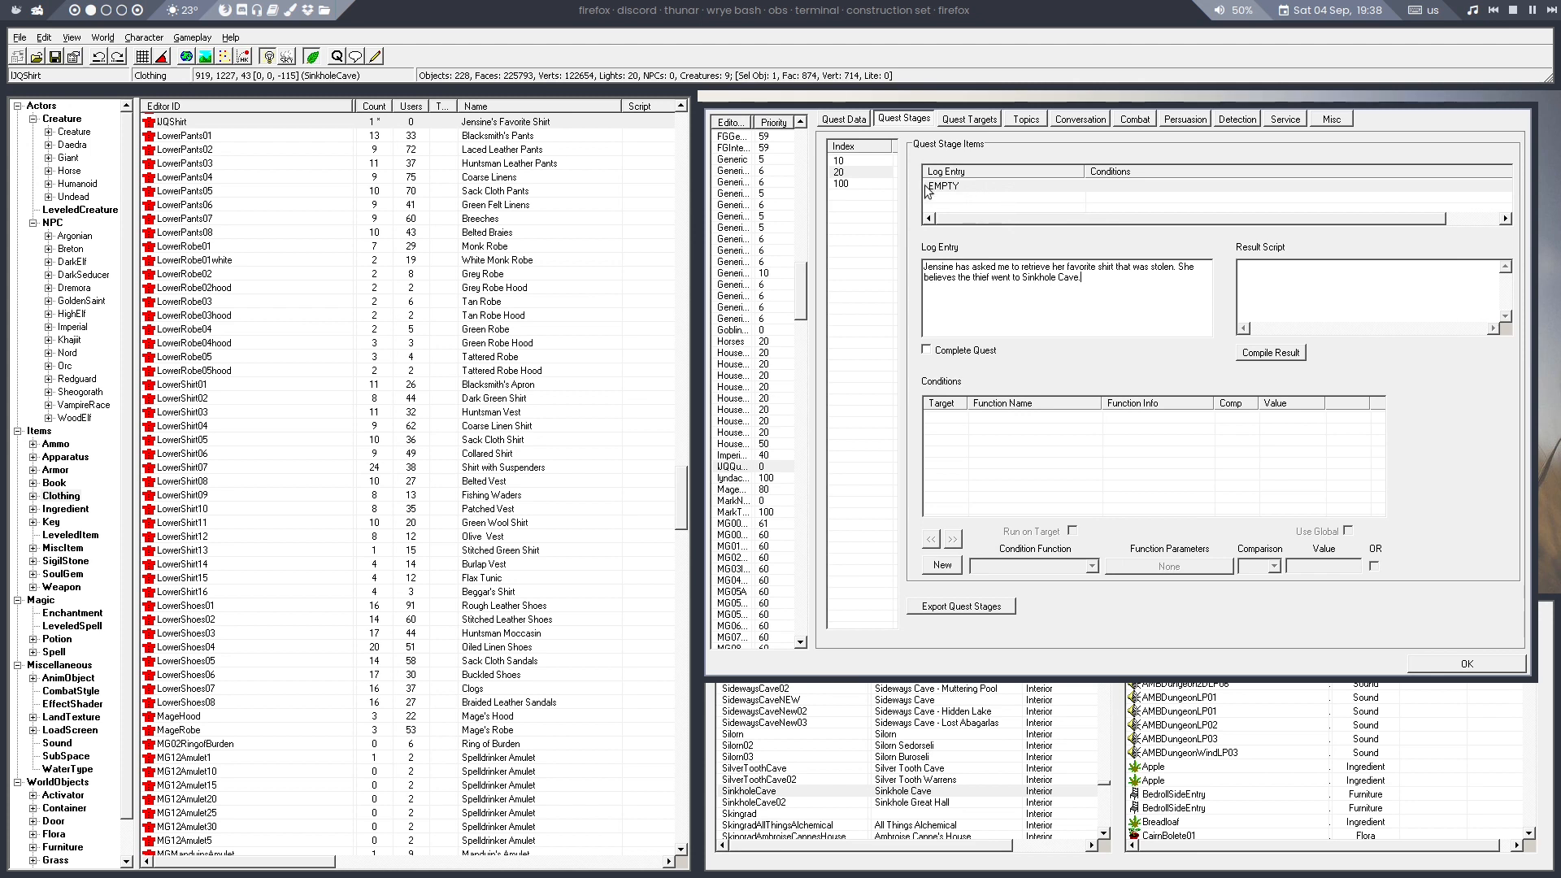
# Renumber the last stage to 30 and give it the log entry "I've arrived at Sinkhole Cave."
pyautogui.click(847, 185)
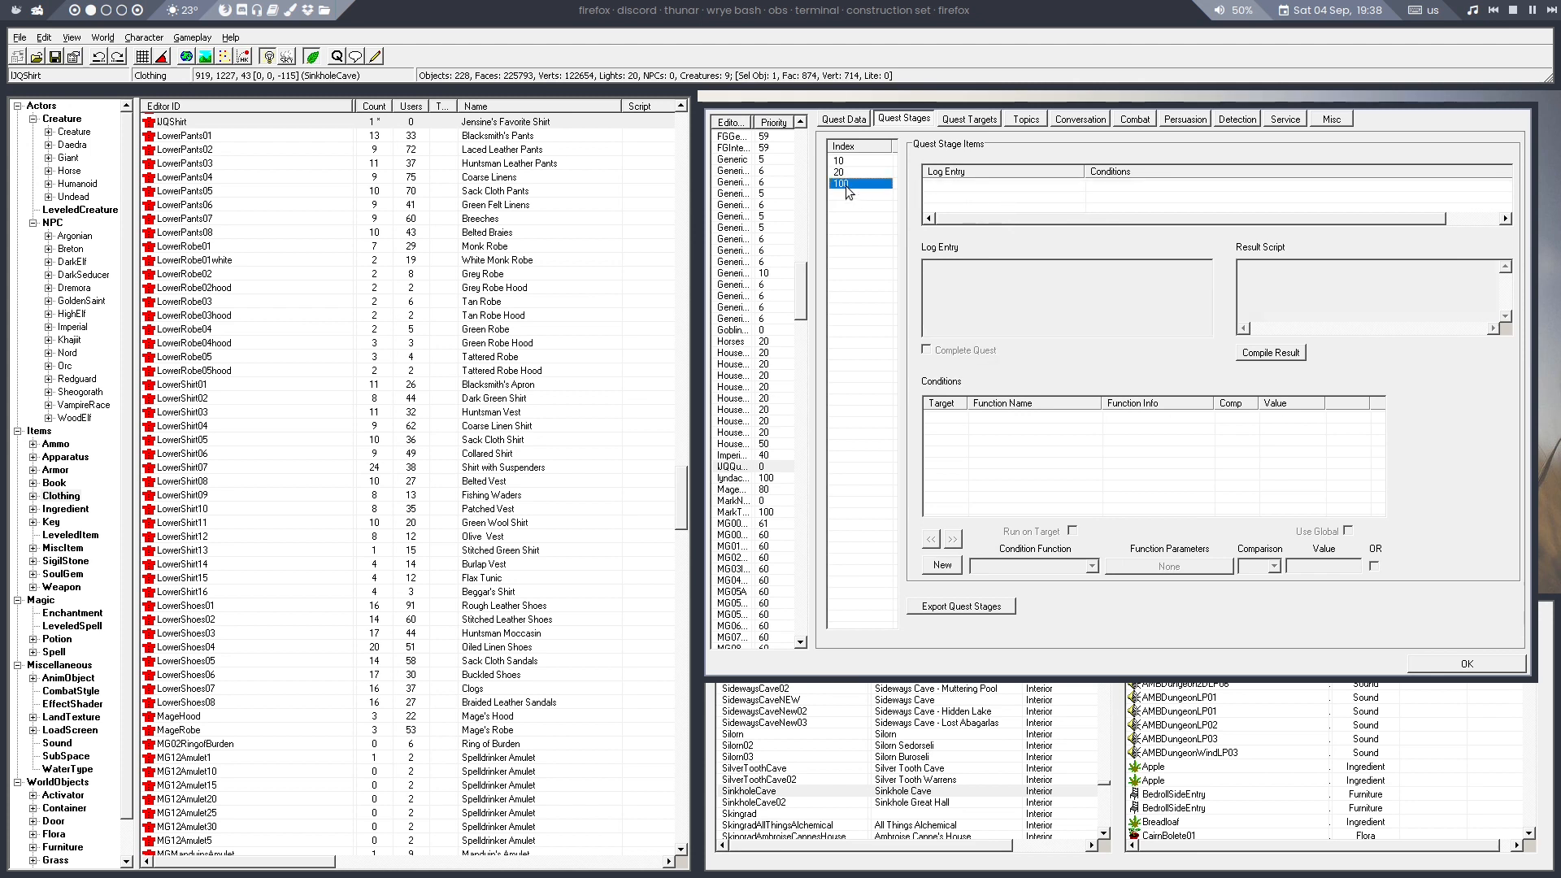
pyautogui.write('30')
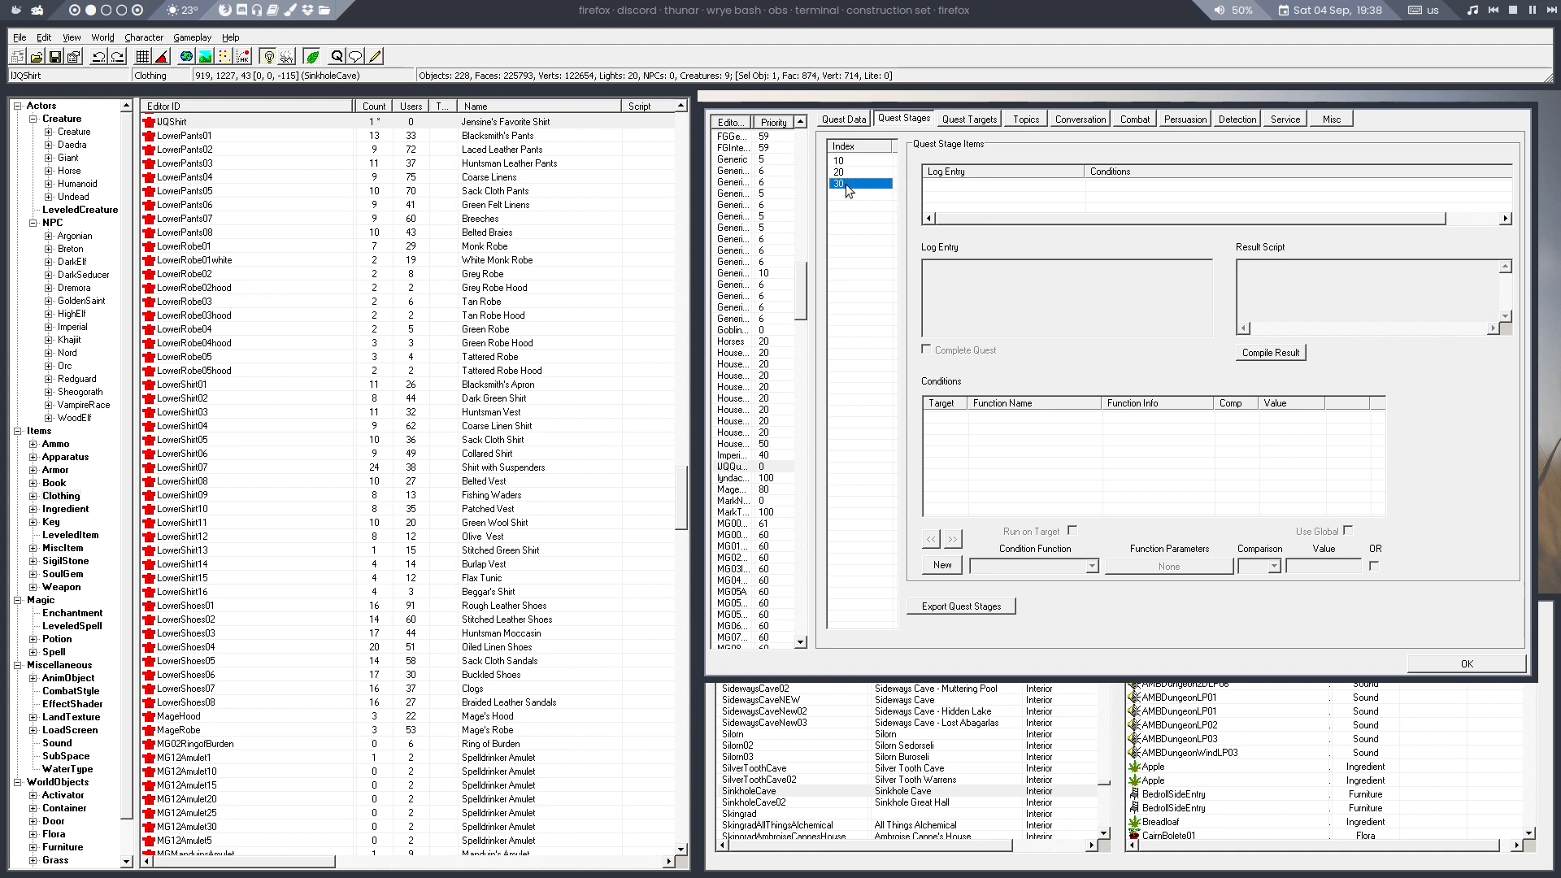
pyautogui.rightClick(974, 185)
pyautogui.click(980, 195)
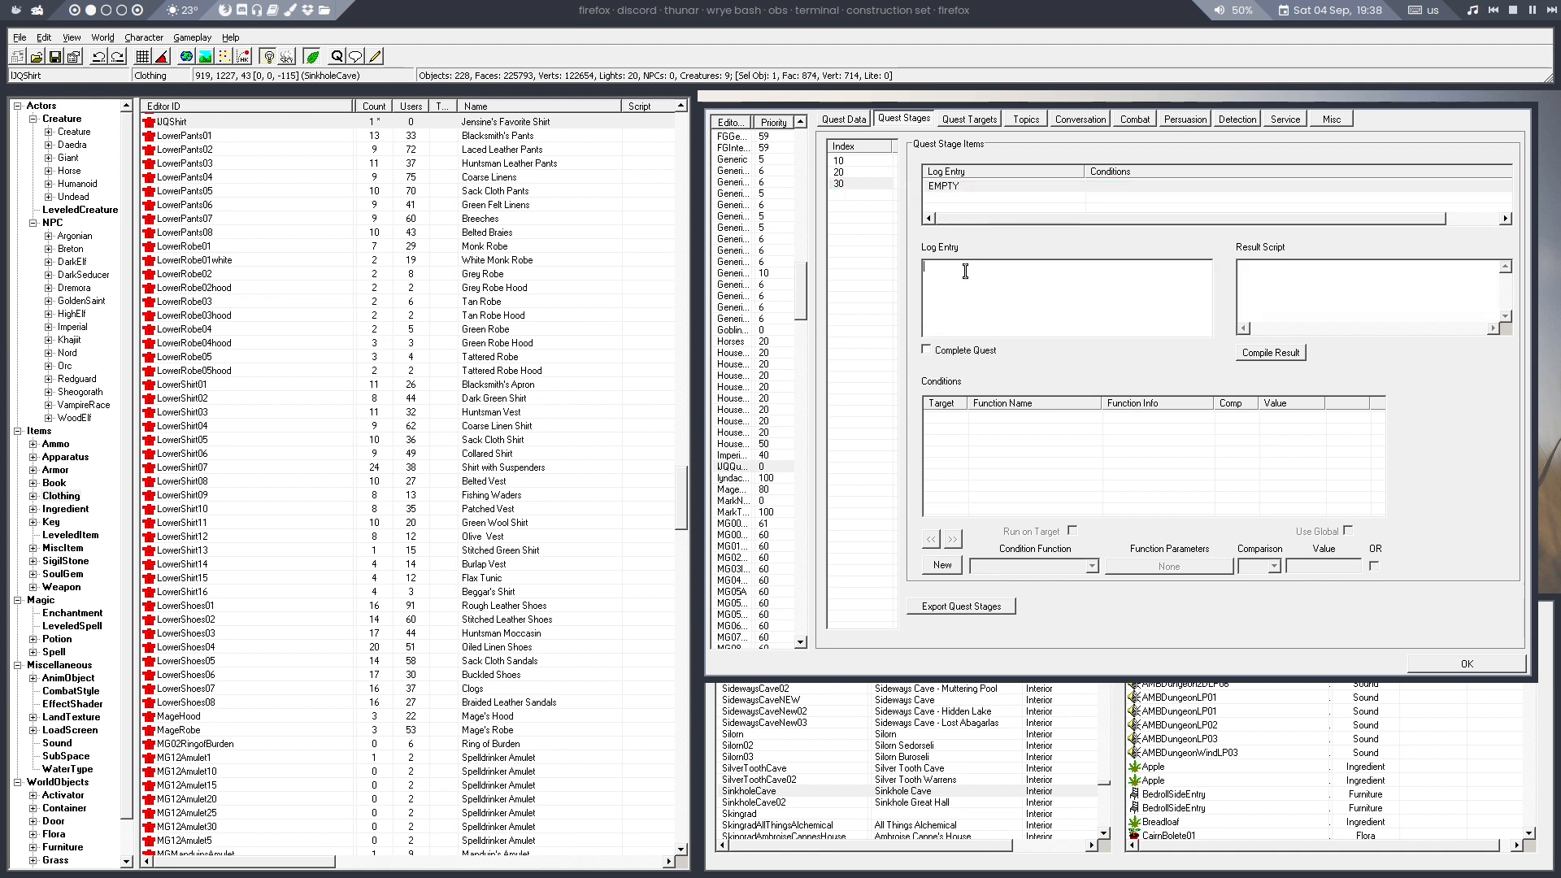
pyautogui.click(966, 269)
pyautogui.write("I've arrived at Sinkhole Cave.")
# Add stage 40 with the log entry "I've found Jensine's stolen shirt. I should bring it back to her."
pyautogui.click(864, 207)
pyautogui.rightClick(865, 207)
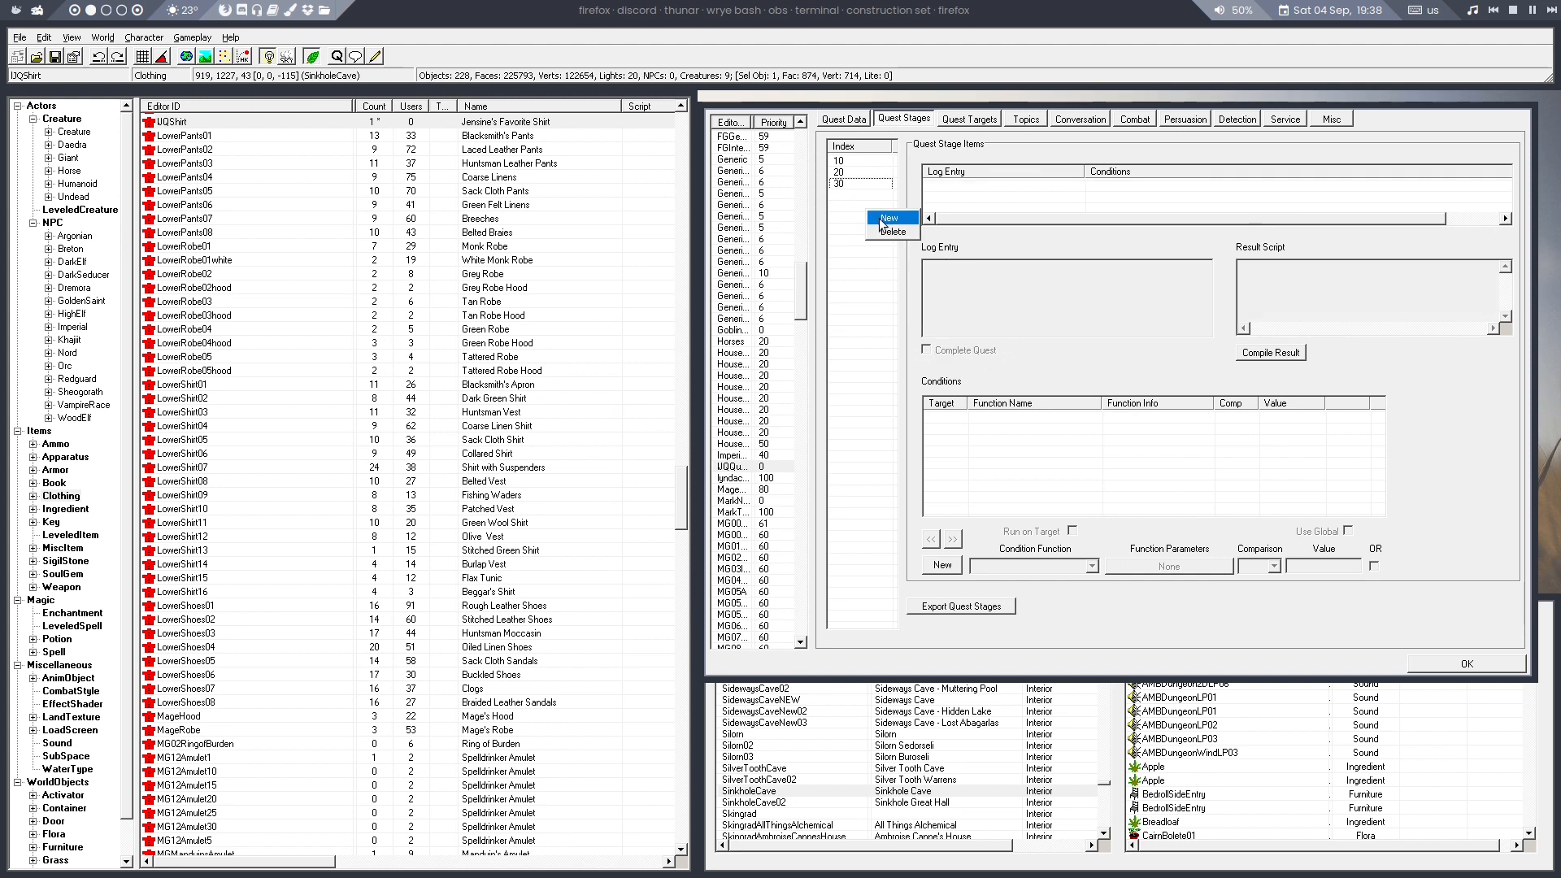
pyautogui.click(884, 218)
pyautogui.write('40')
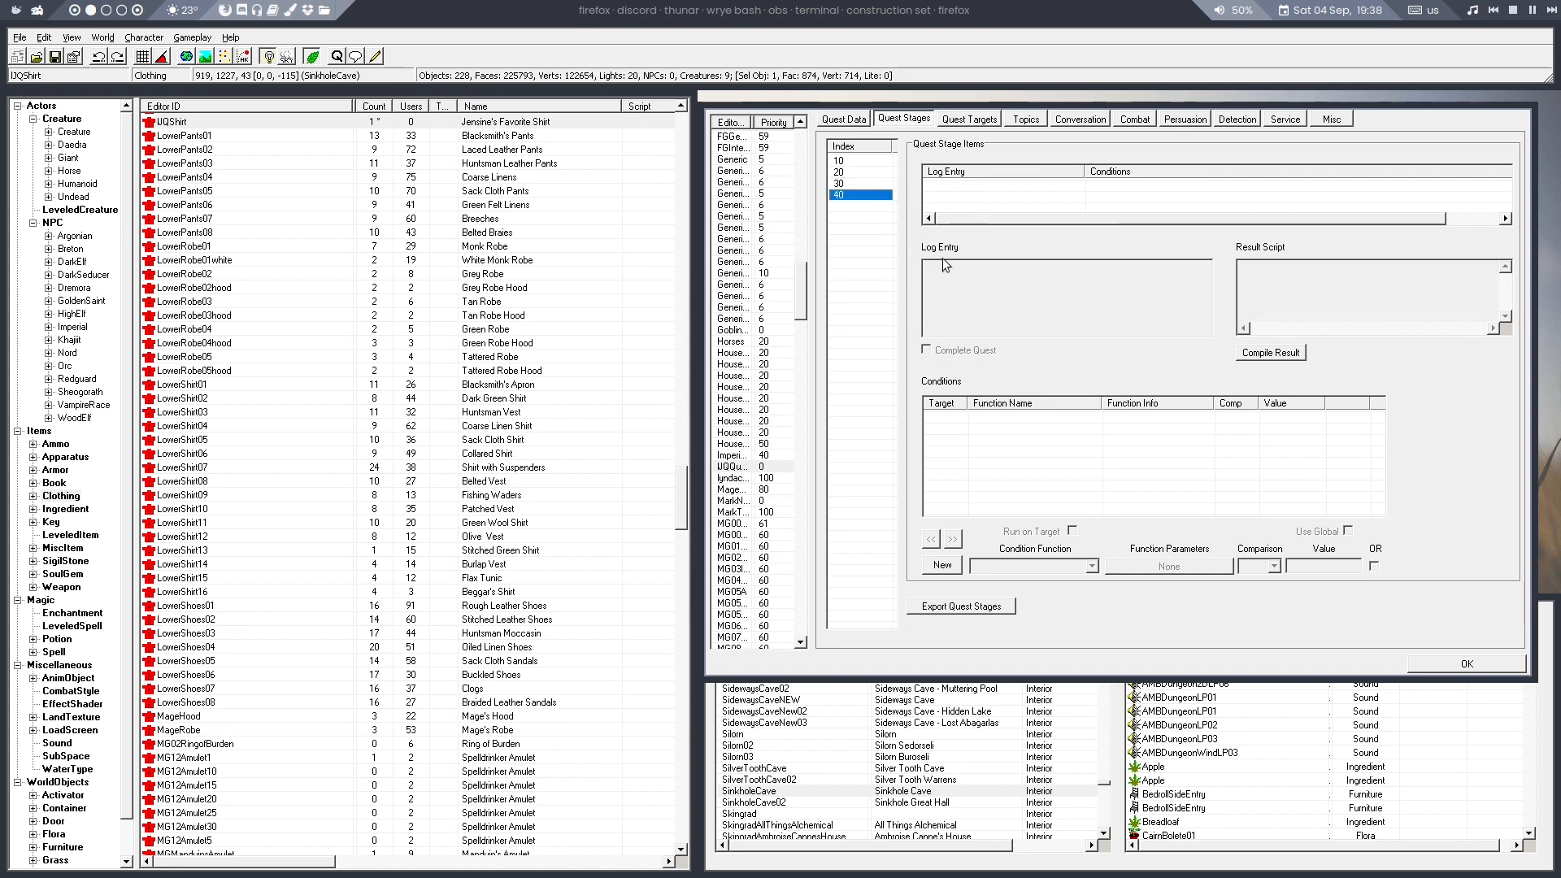
pyautogui.press('Return')
pyautogui.click(981, 275)
pyautogui.write("I've found ")
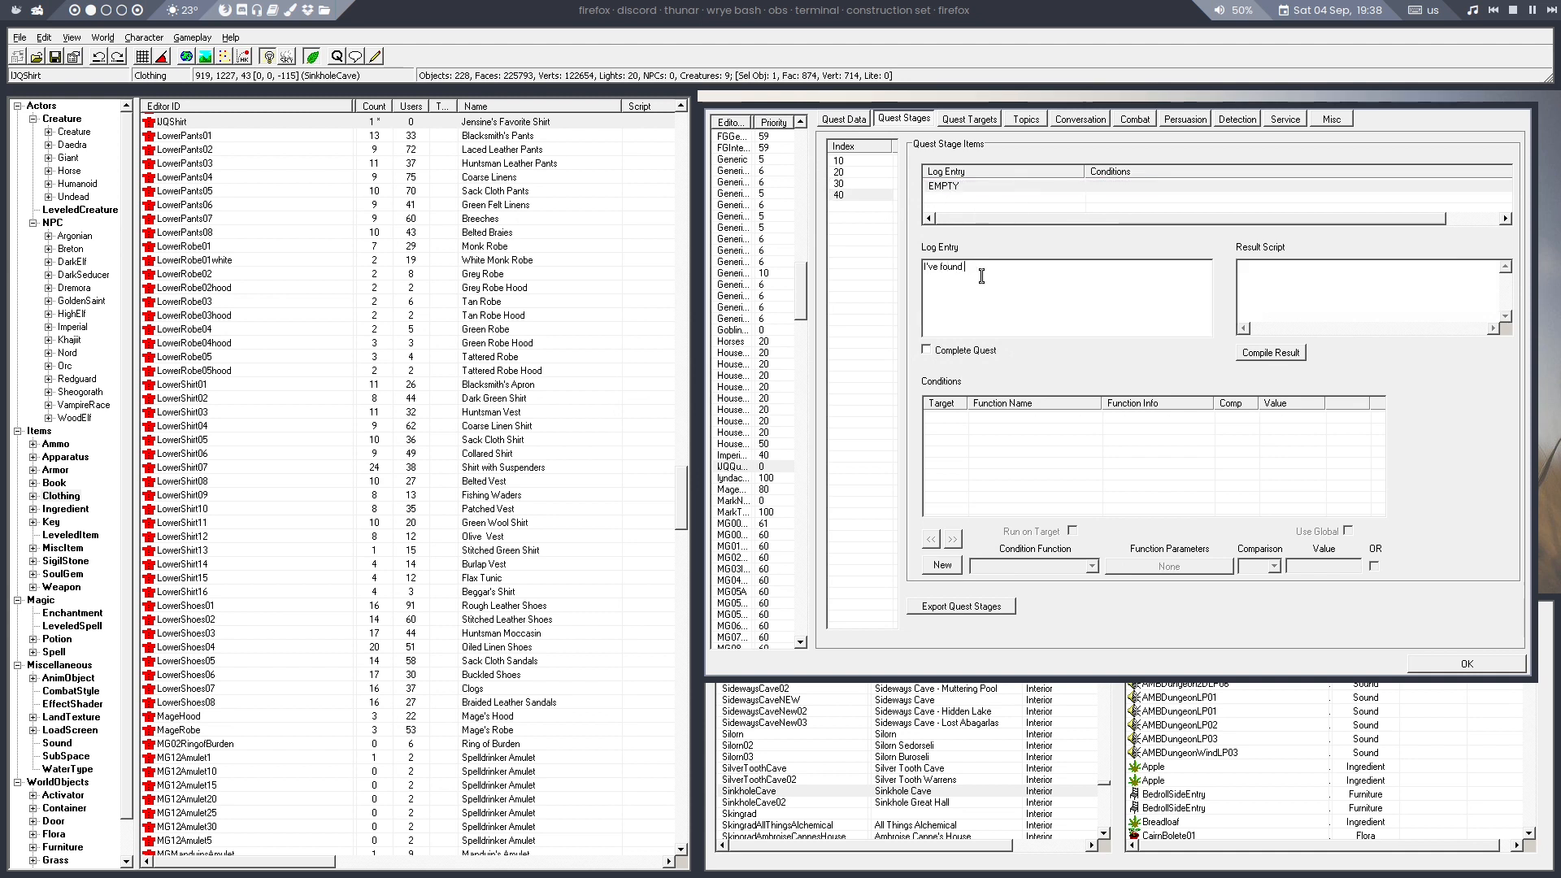
pyautogui.write('Jens')
pyautogui.write('stolen Shi')
pyautogui.press('BackSpace')
pyautogui.press('BackSpace')
pyautogui.press('BackSpace')
pyautogui.write('shirt. I should bring it back to her.')
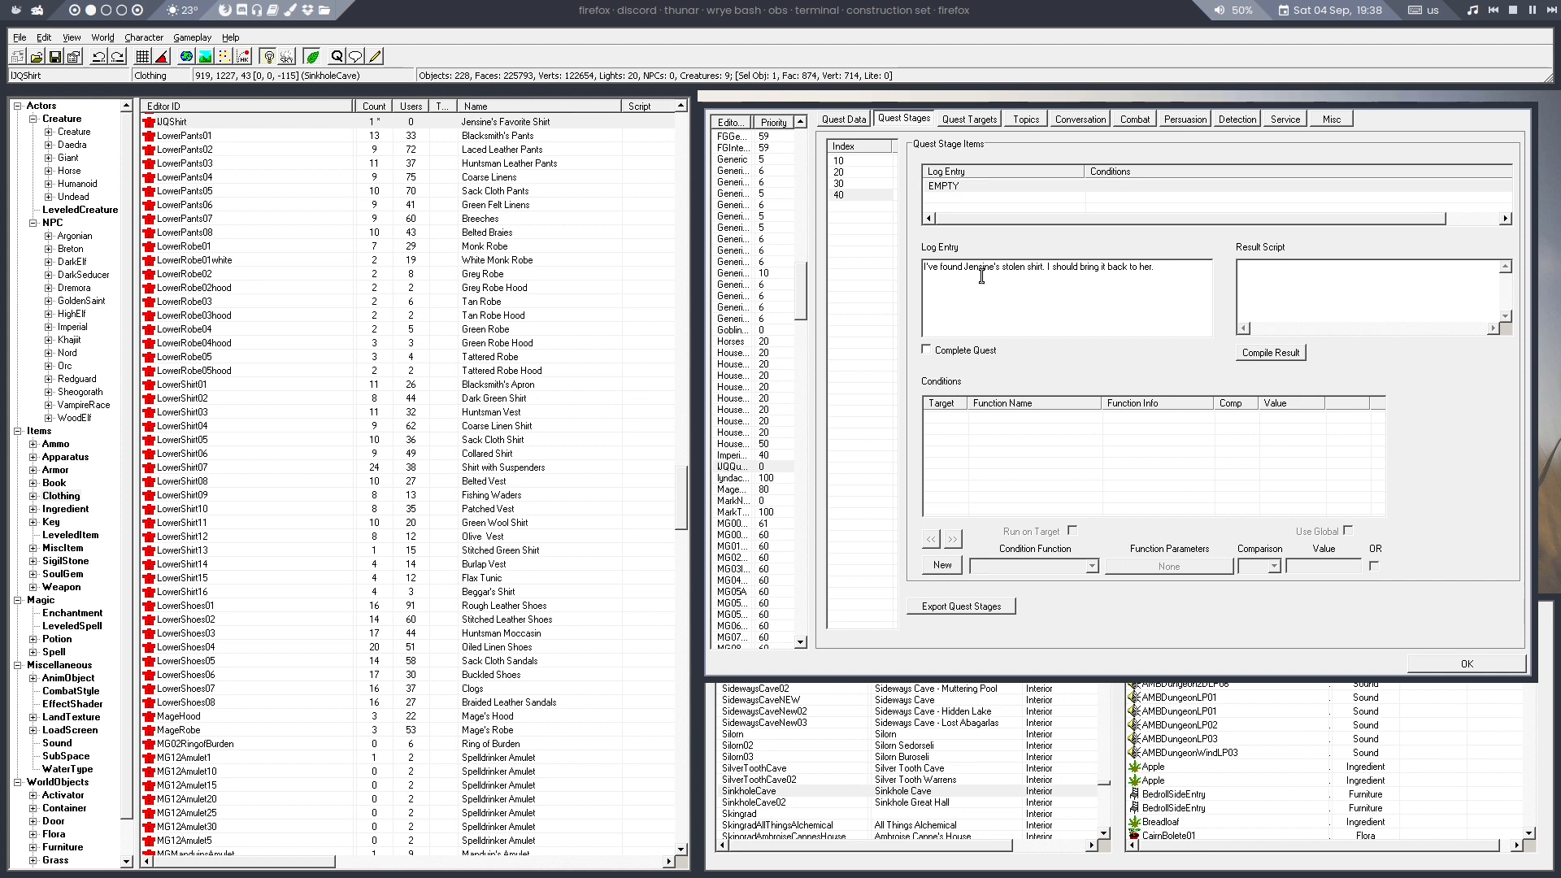
# Add stage 100 with the log entry "I gave Jensine her shirt back." and close the quest editor
pyautogui.rightClick(846, 223)
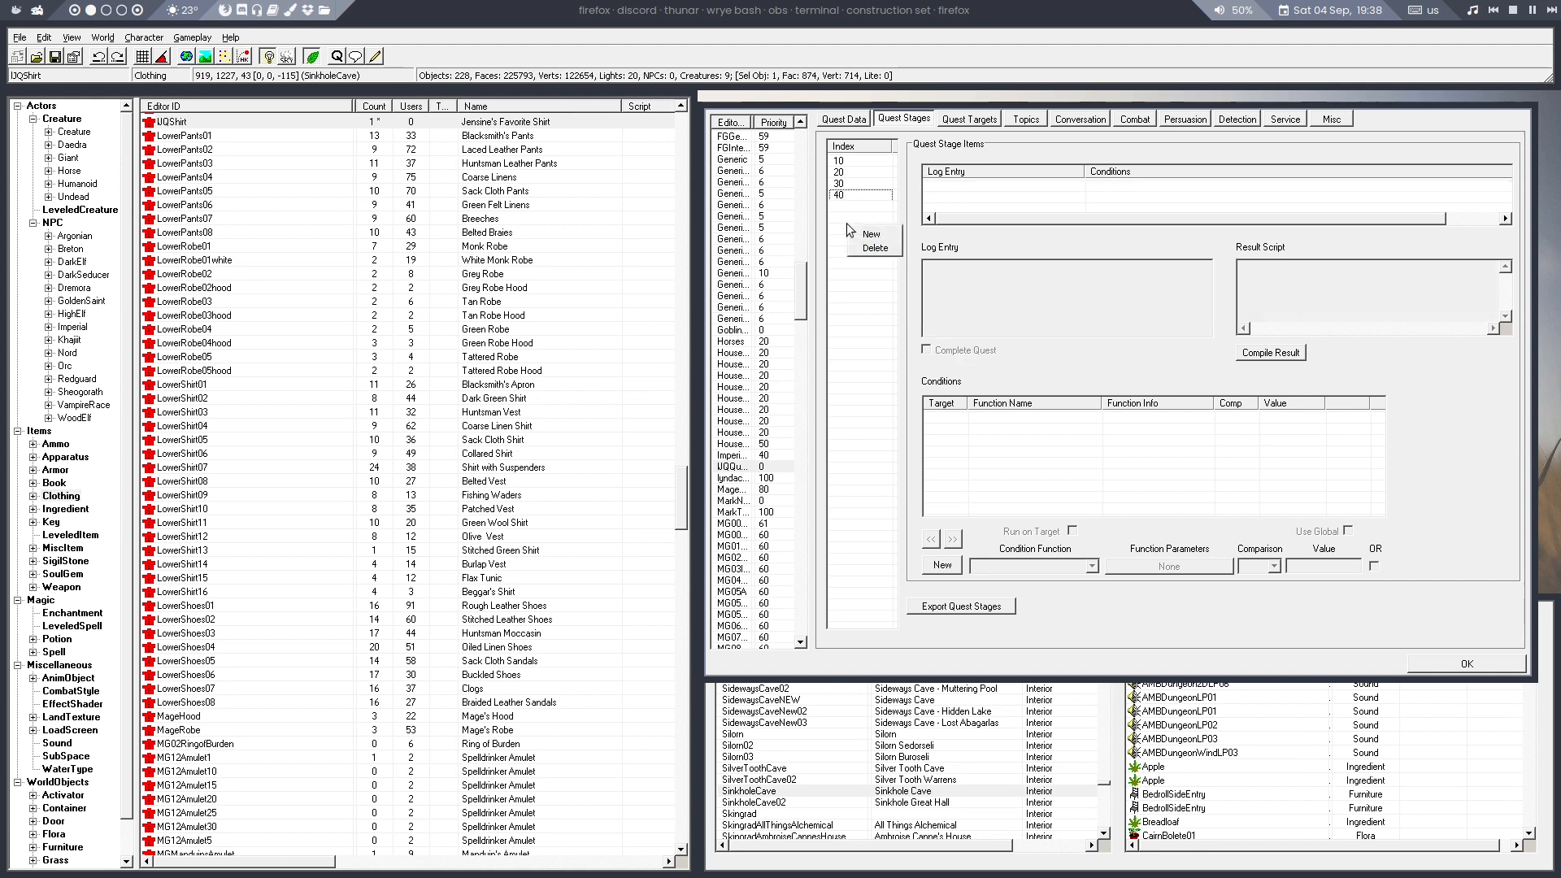
pyautogui.click(861, 232)
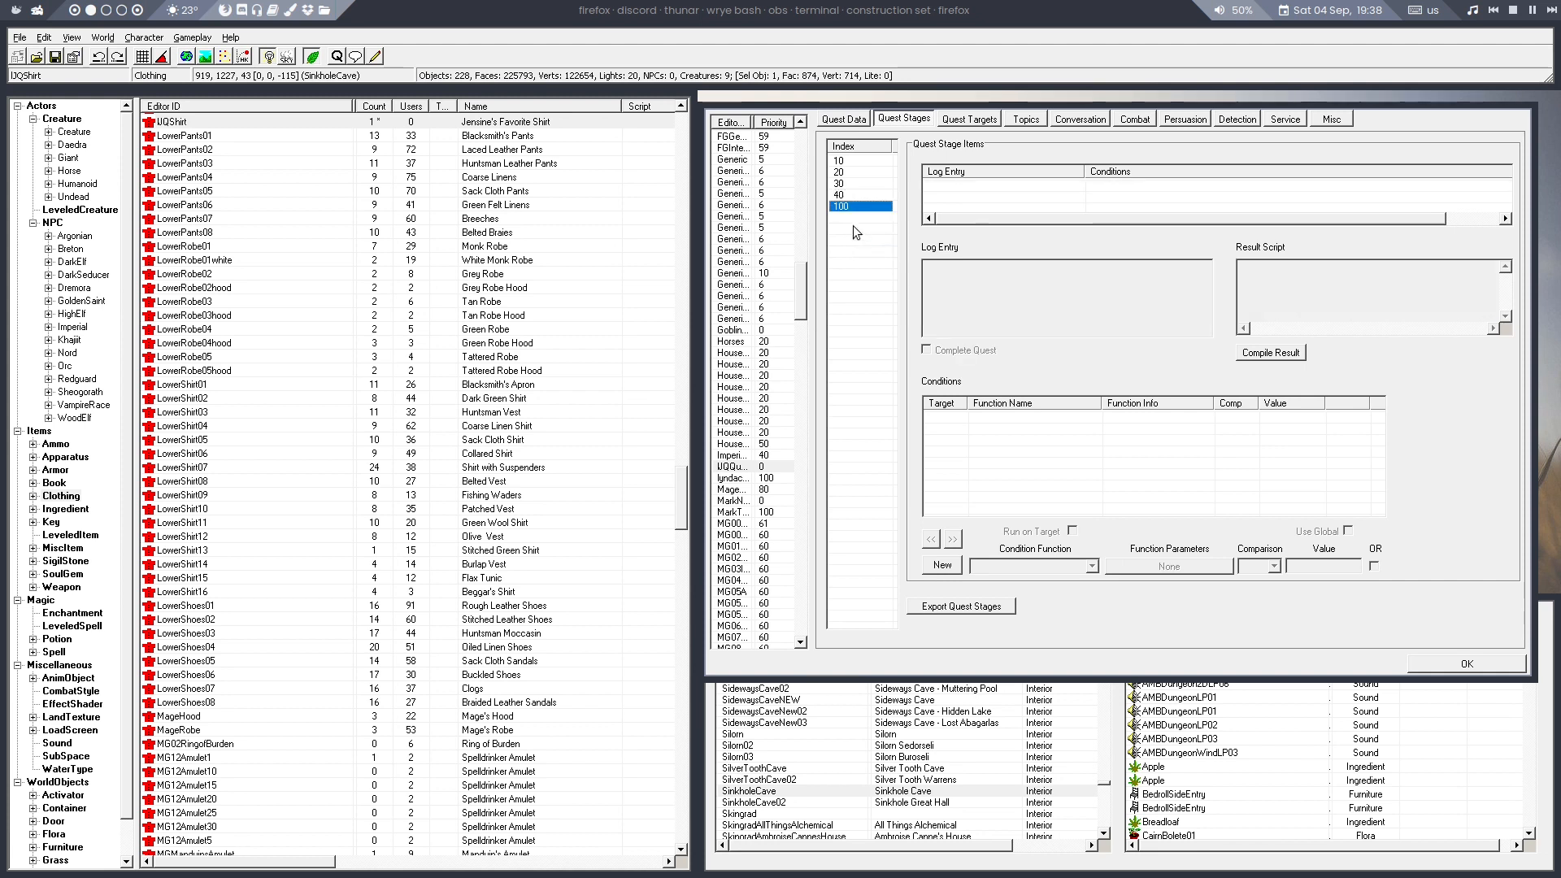
pyautogui.rightClick(978, 193)
pyautogui.click(995, 198)
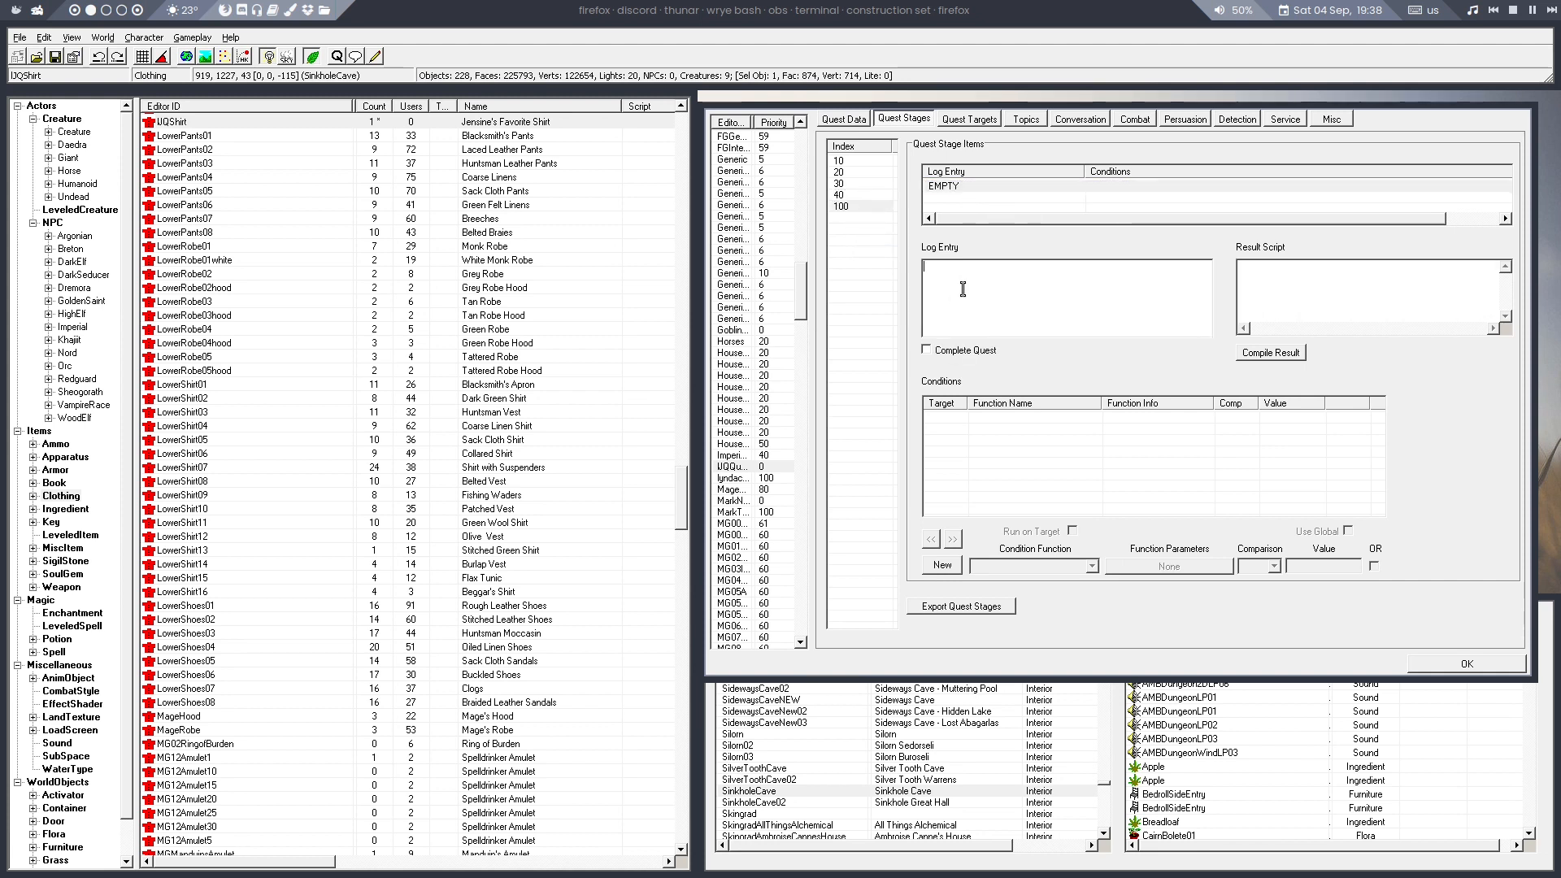
pyautogui.write('I gave Jensine her shirt back.')
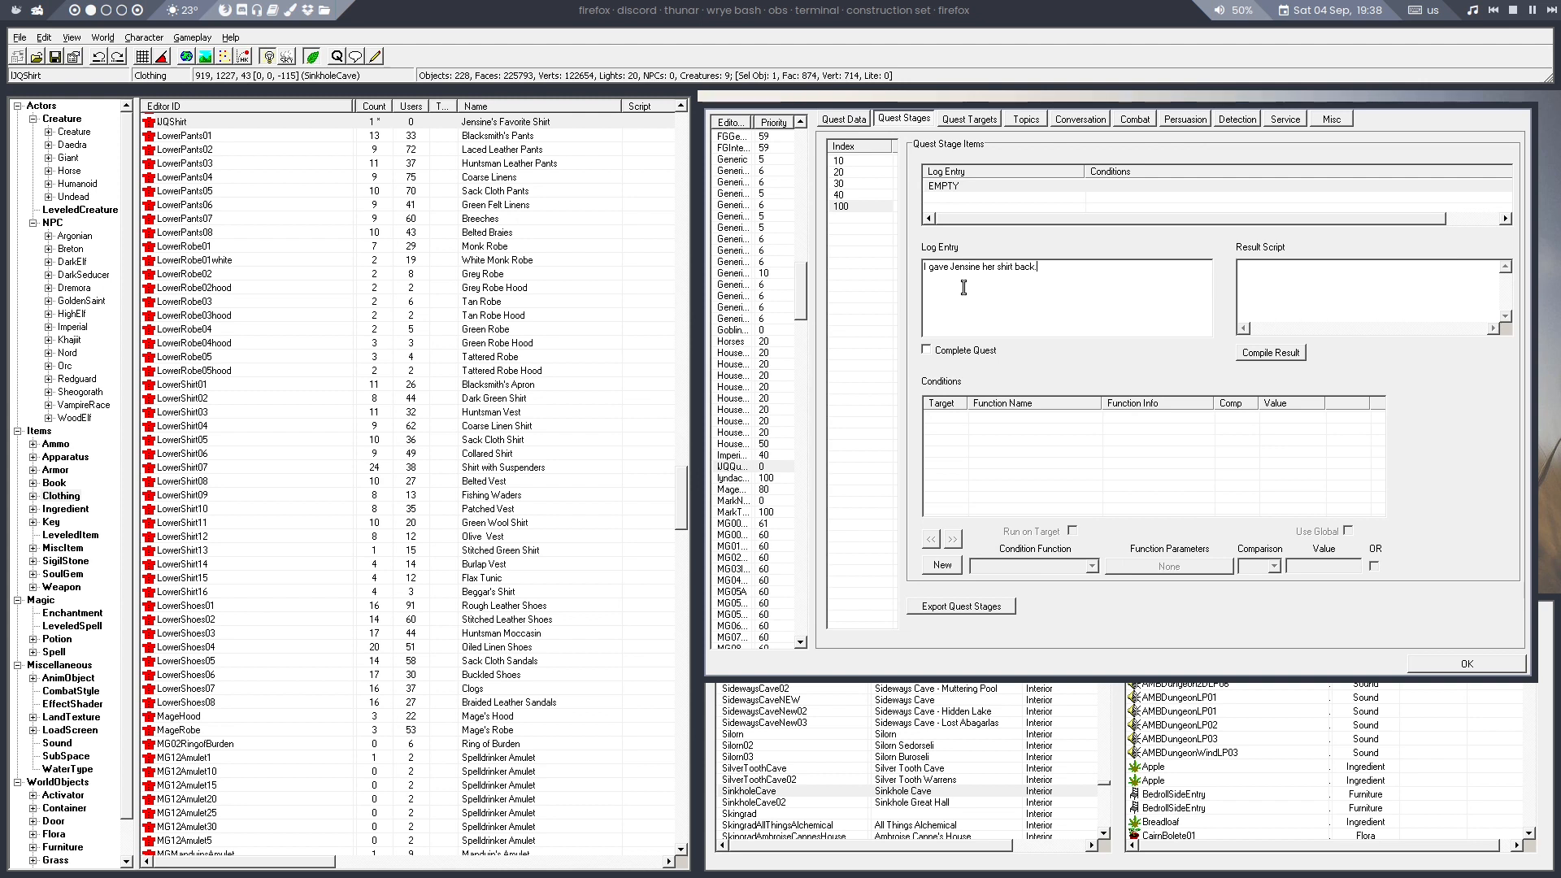
pyautogui.press('Return')
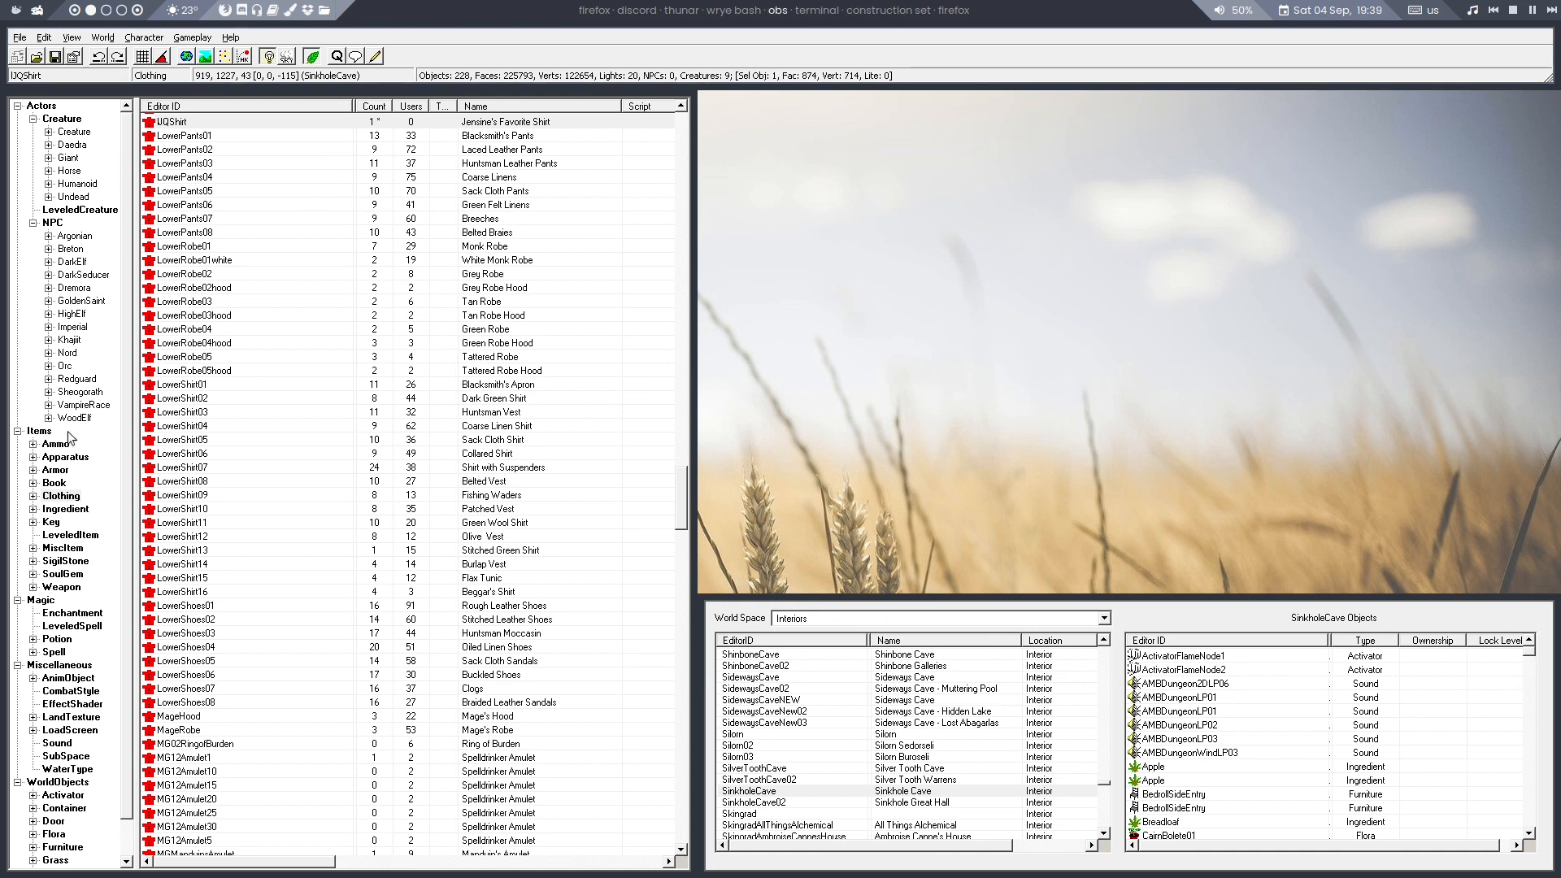
# Create a new book form from ClutterPotionRecipe04 with the ID IJQNote and the name "Jensine's Note"
pyautogui.click(53, 484)
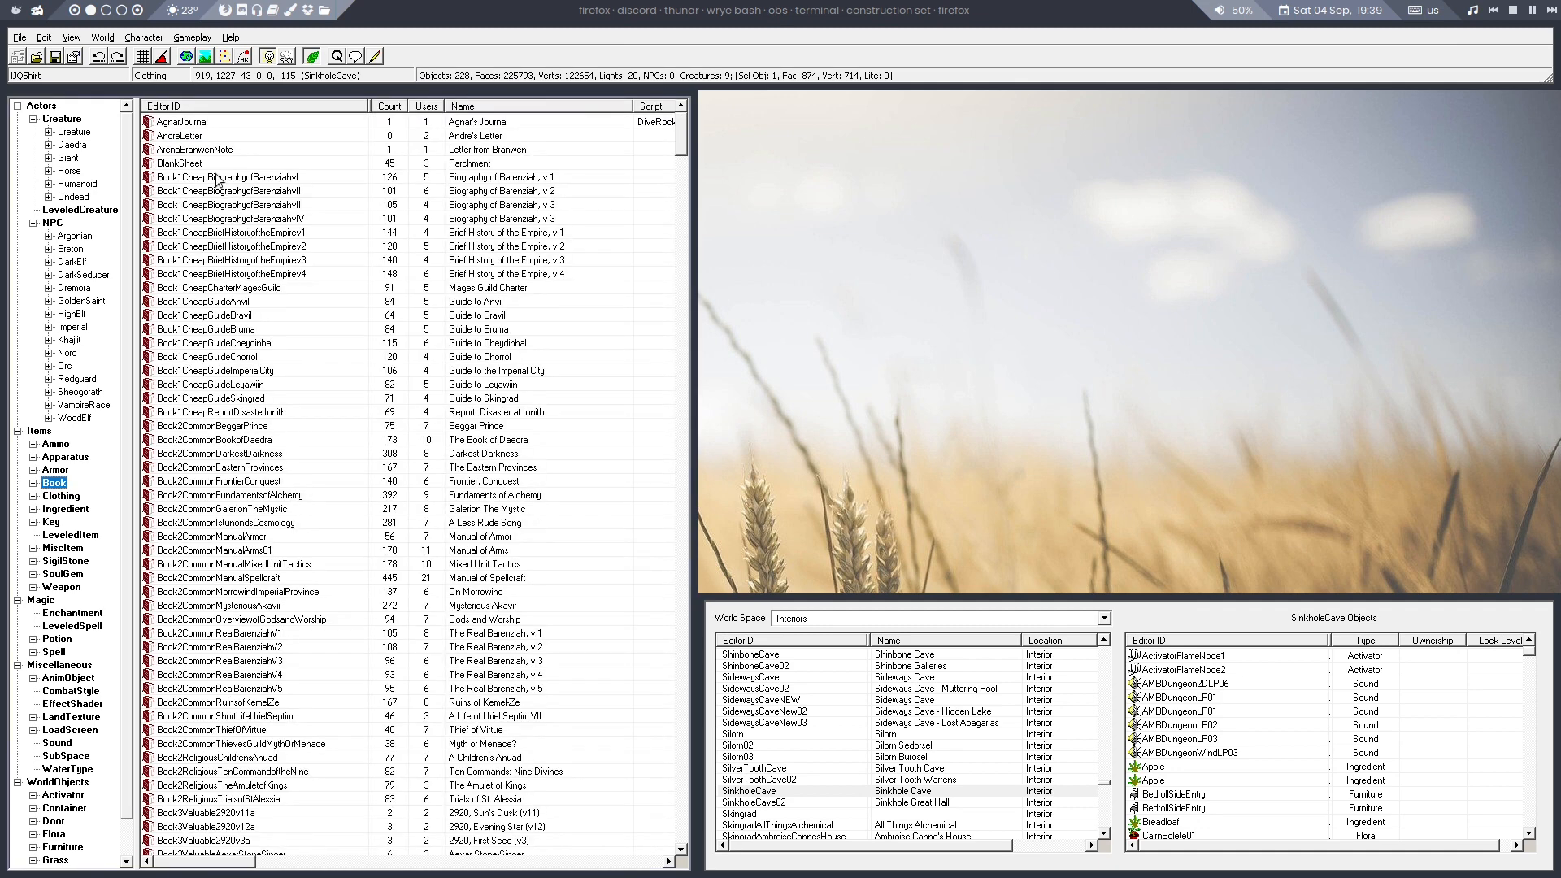
pyautogui.scroll(-12, 254, 374)
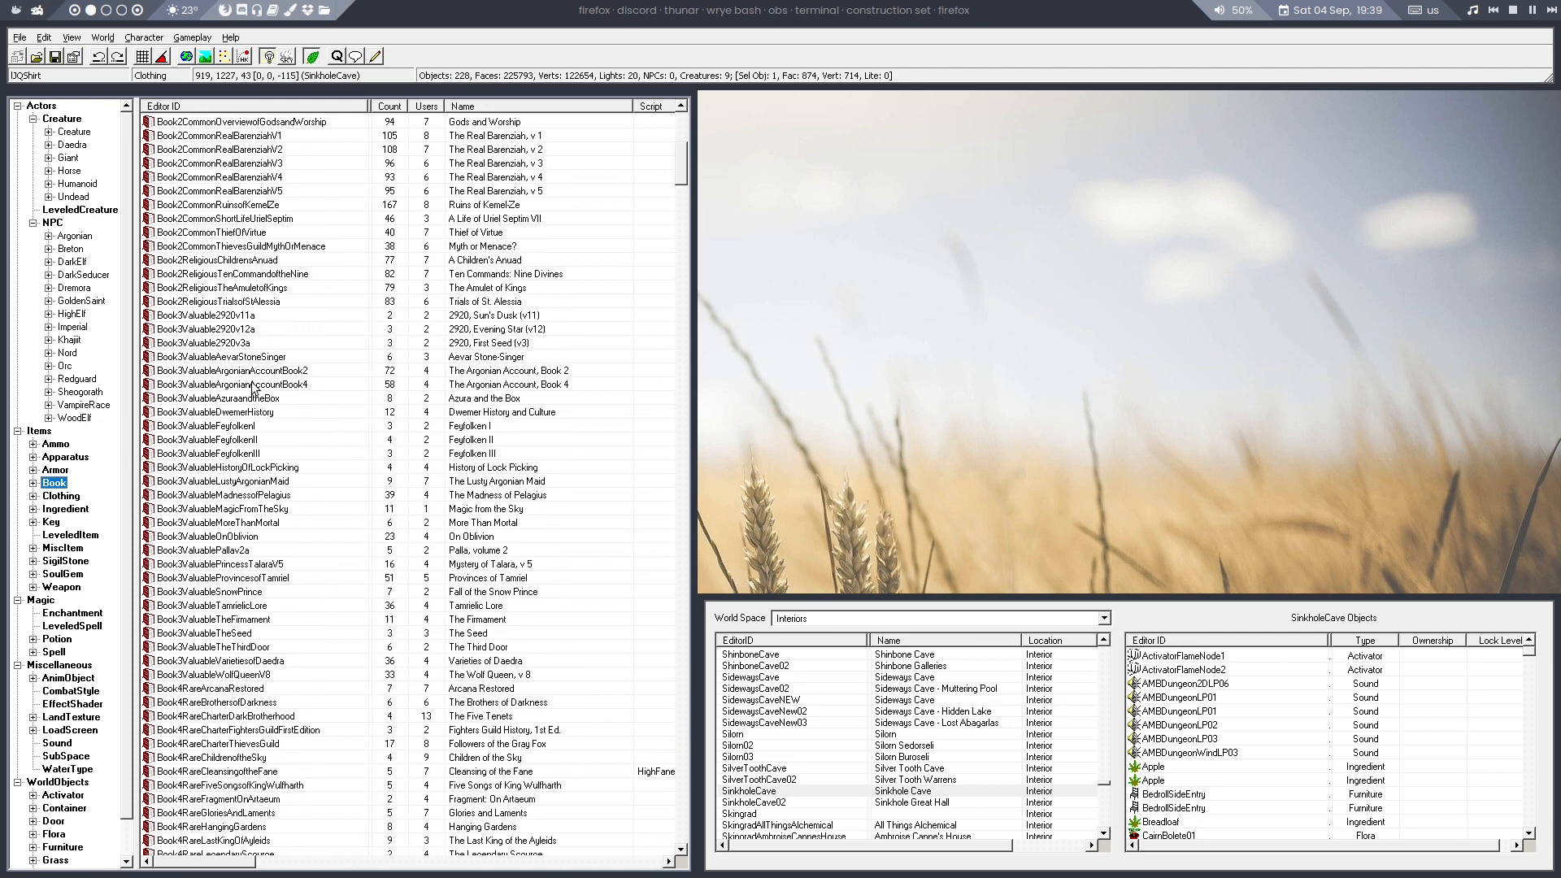
pyautogui.scroll(-20, 251, 384)
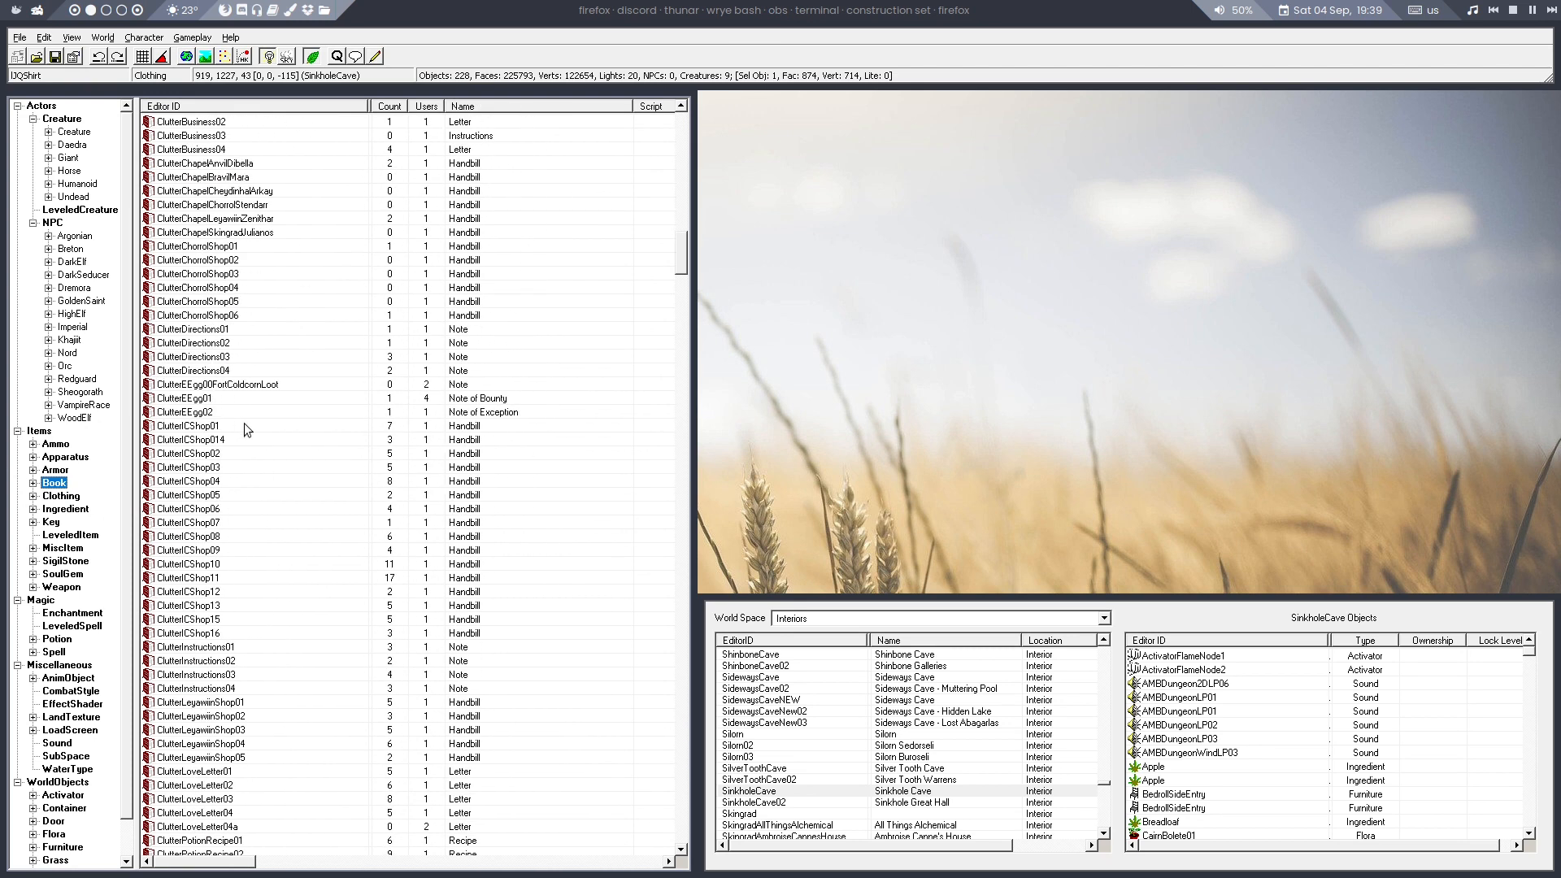
pyautogui.scroll(-9, 244, 423)
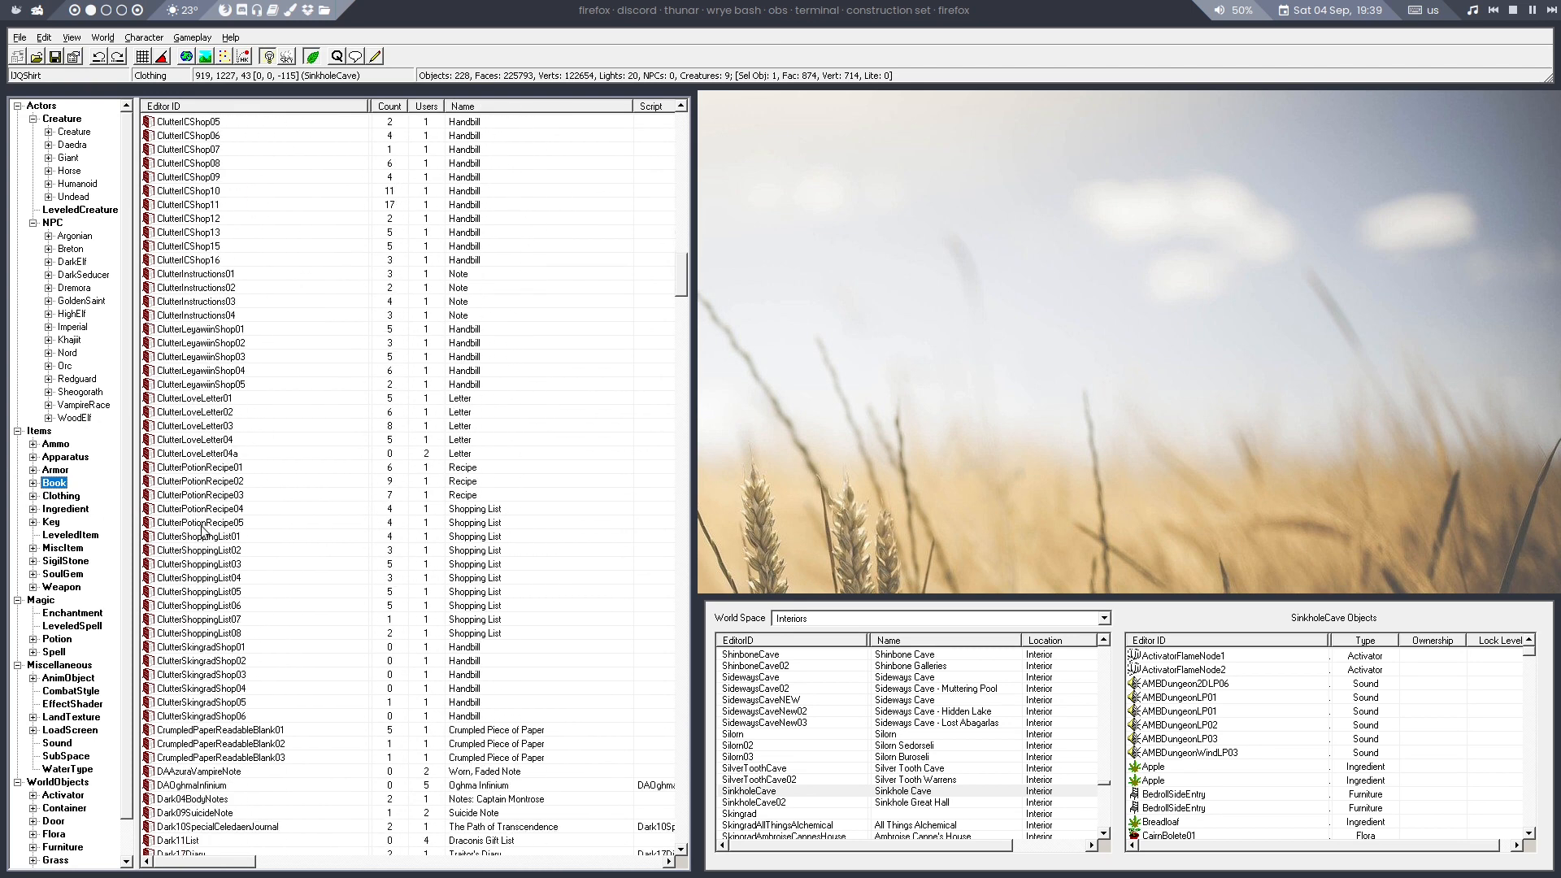
pyautogui.doubleClick(204, 511)
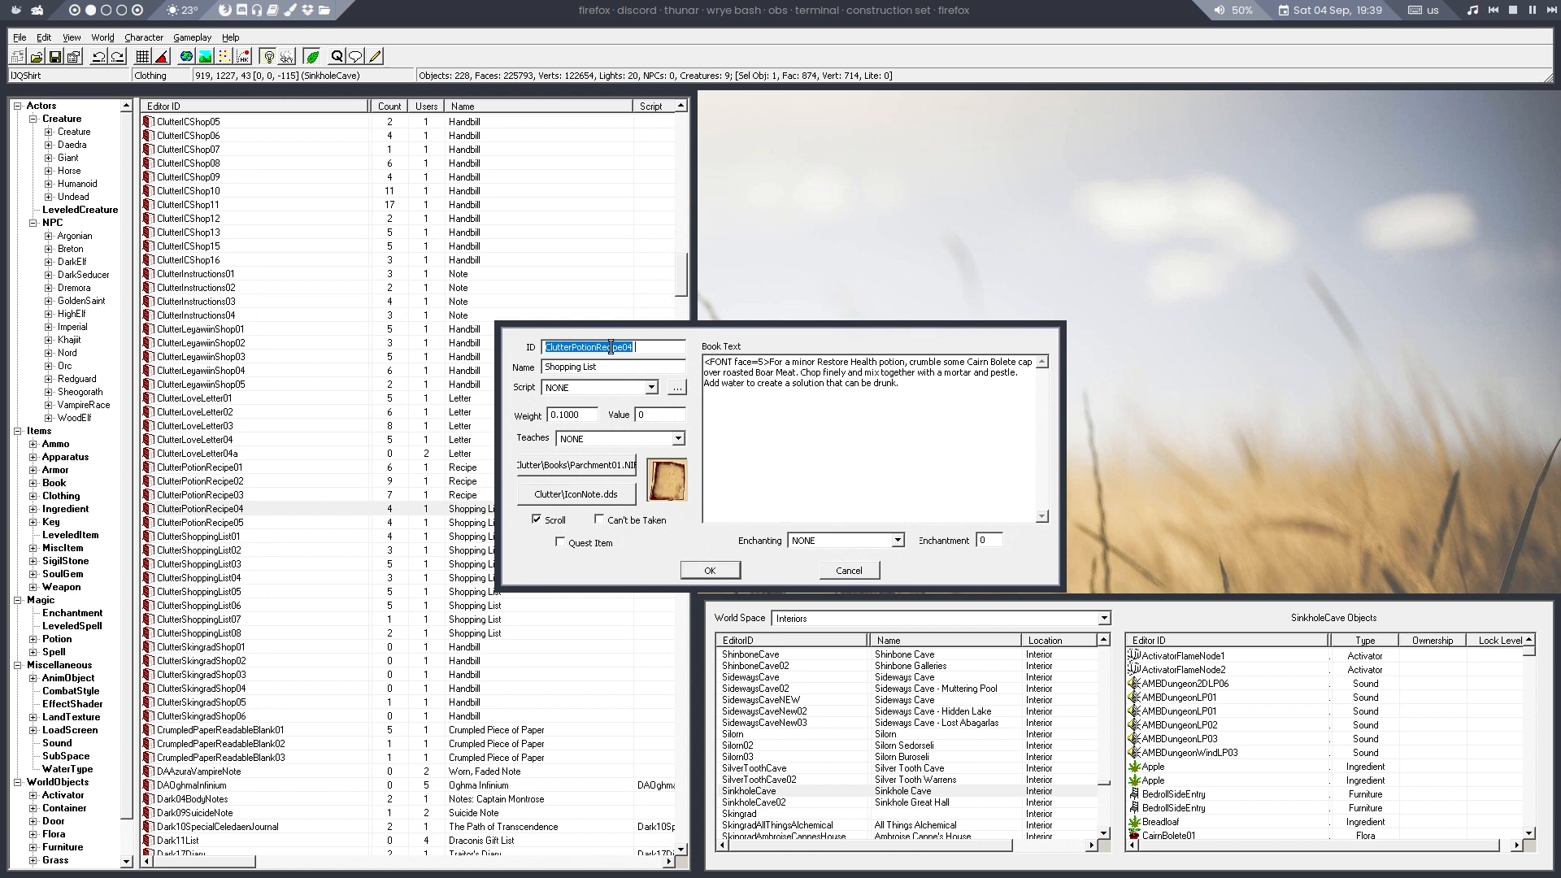
pyautogui.write('IJQNote')
pyautogui.press('Tab')
pyautogui.write("Jeniine's Note")
pyautogui.click(730, 571)
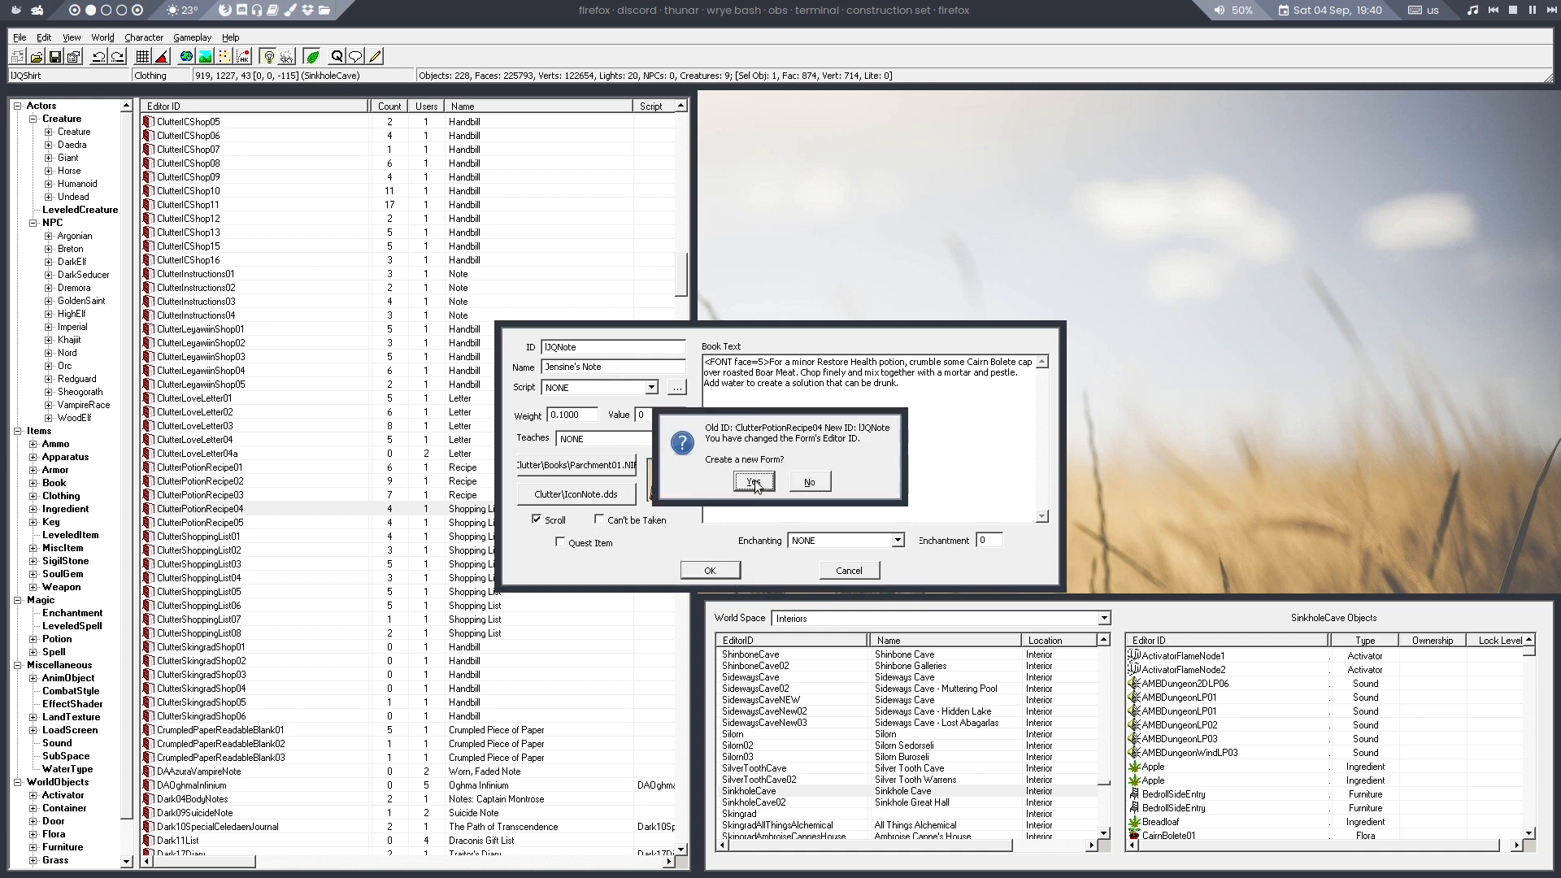
pyautogui.click(755, 481)
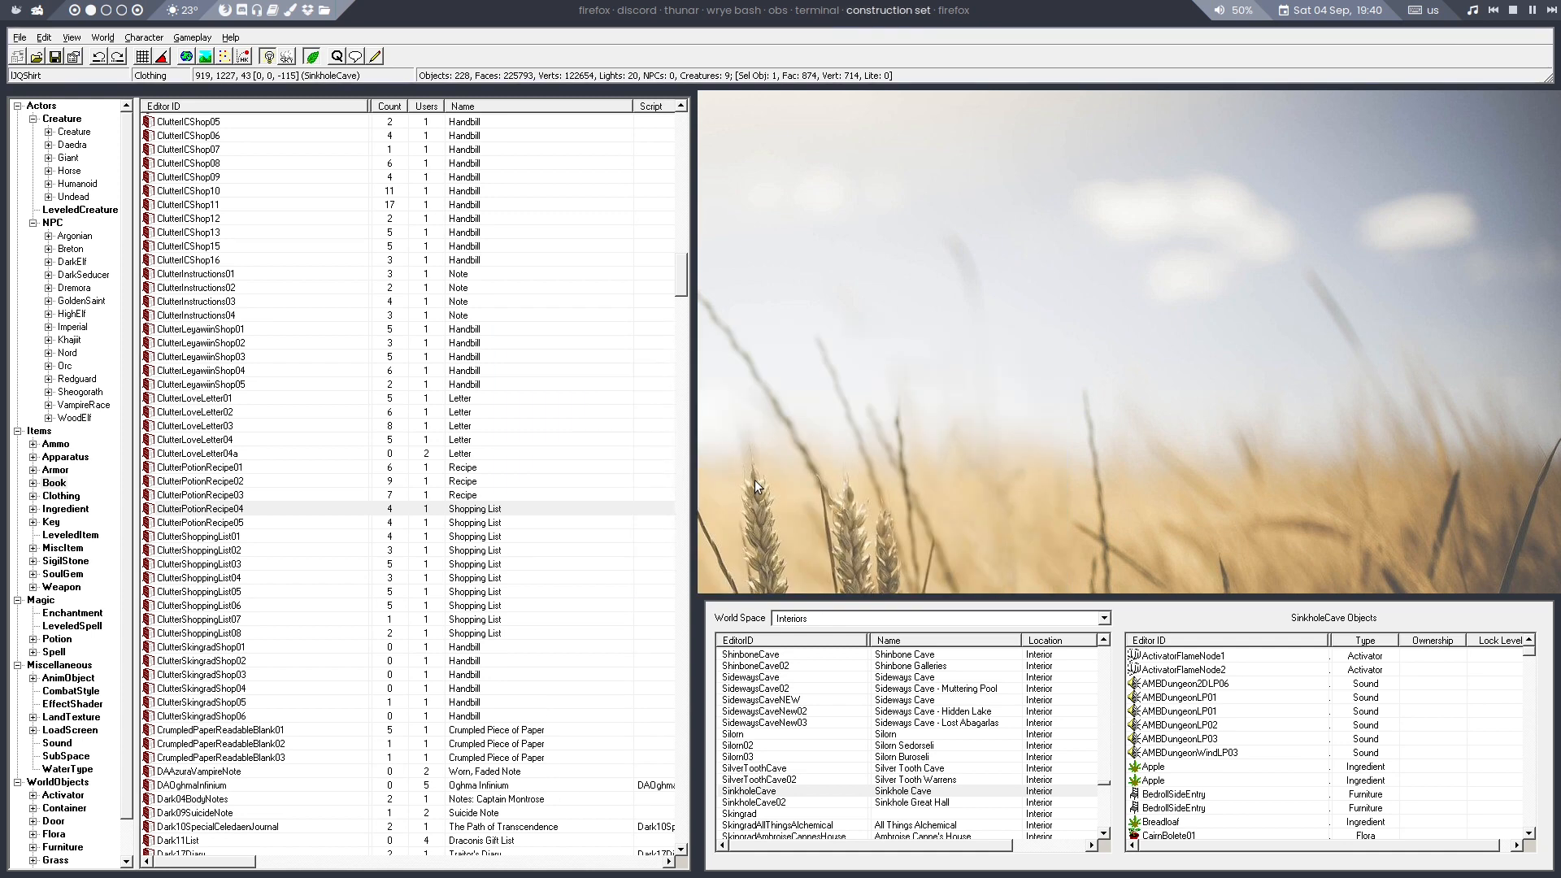
# Load the interior cell of Jensine's "Good as New" Merchandise and show its CommonLightBlue256 light in the render view
pyautogui.click(761, 700)
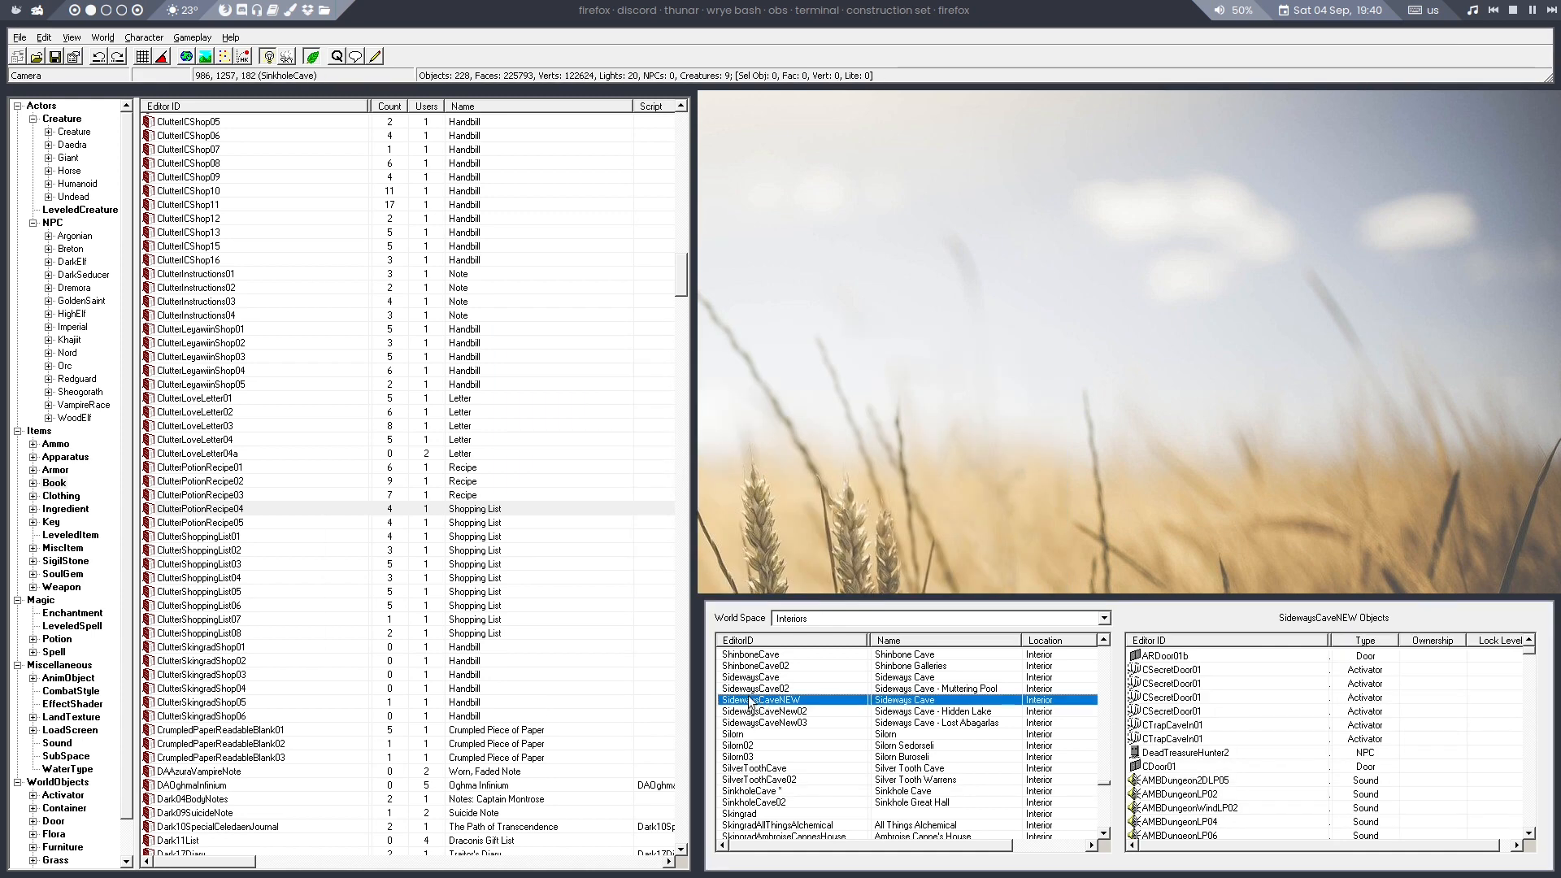
pyautogui.press('i')
pyautogui.press('c')
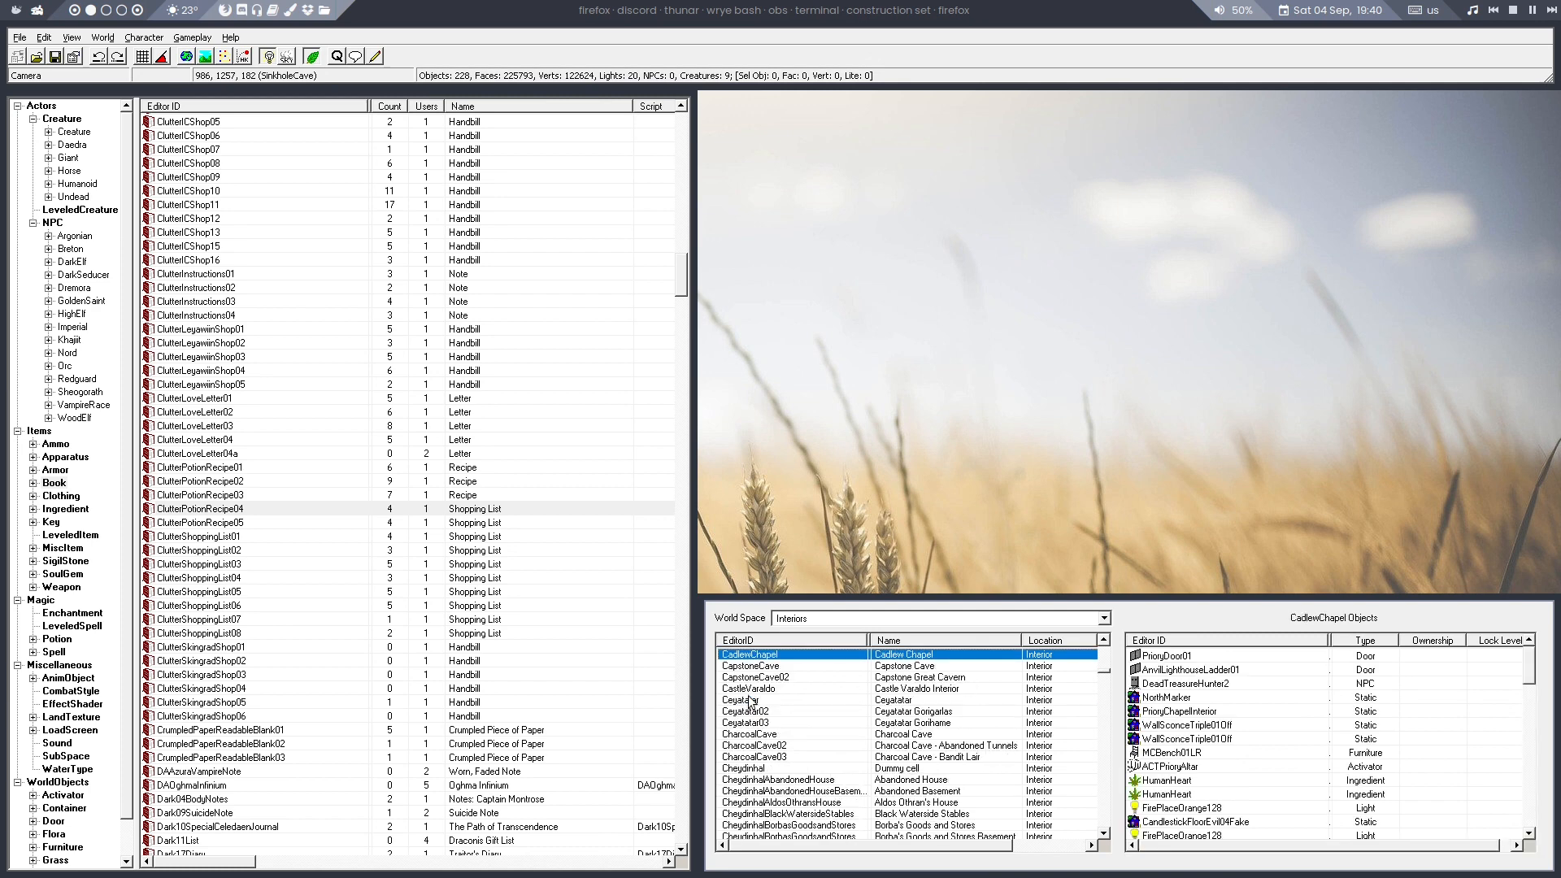
pyautogui.press('i')
pyautogui.scroll(-17, 902, 784)
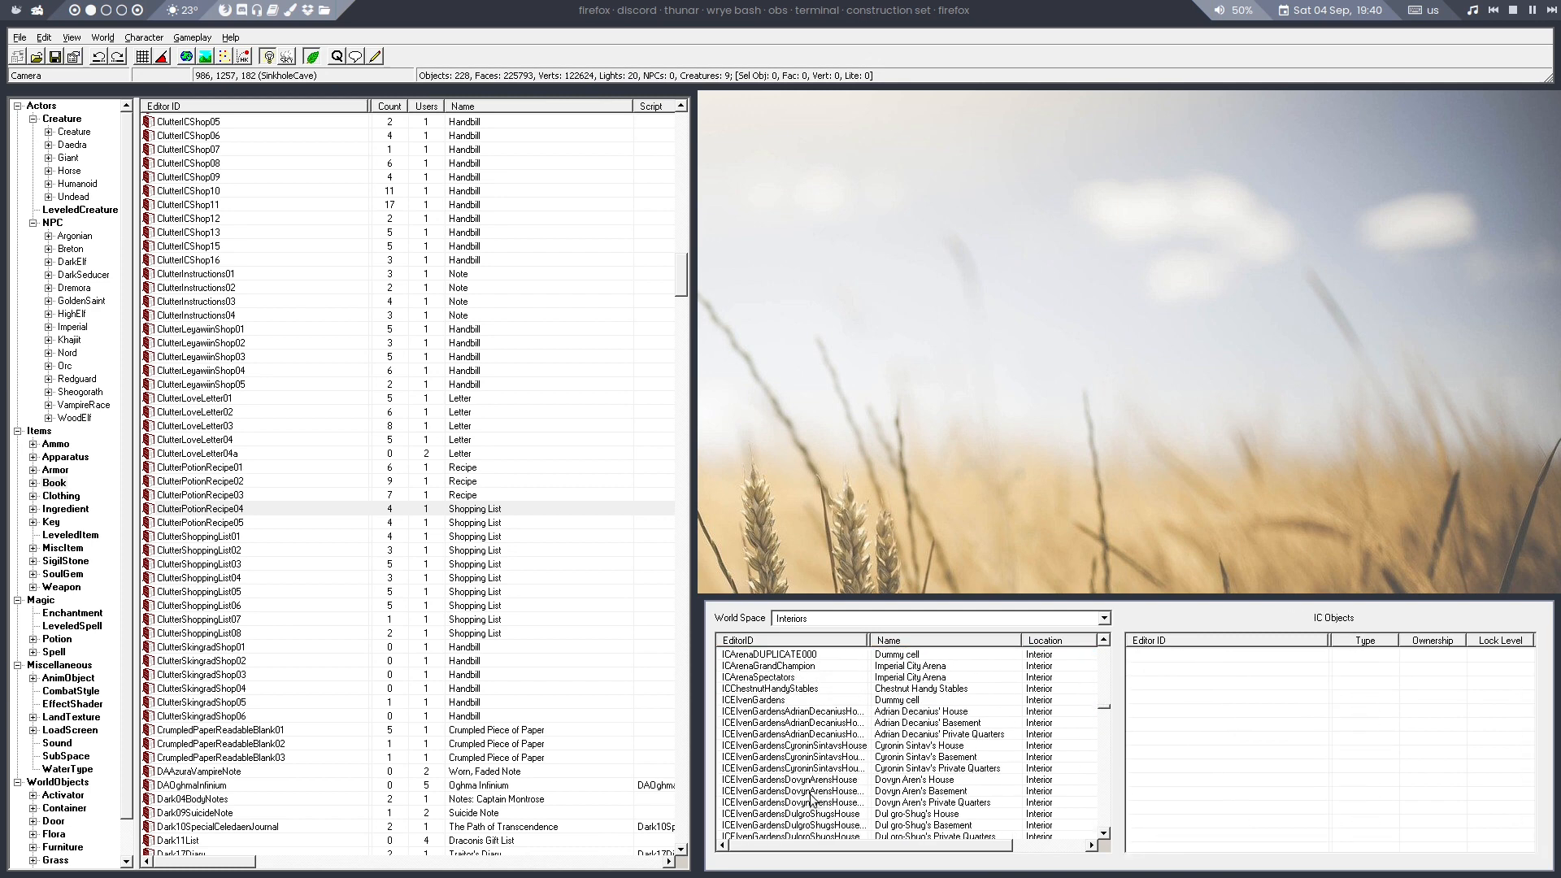
pyautogui.scroll(-15, 798, 778)
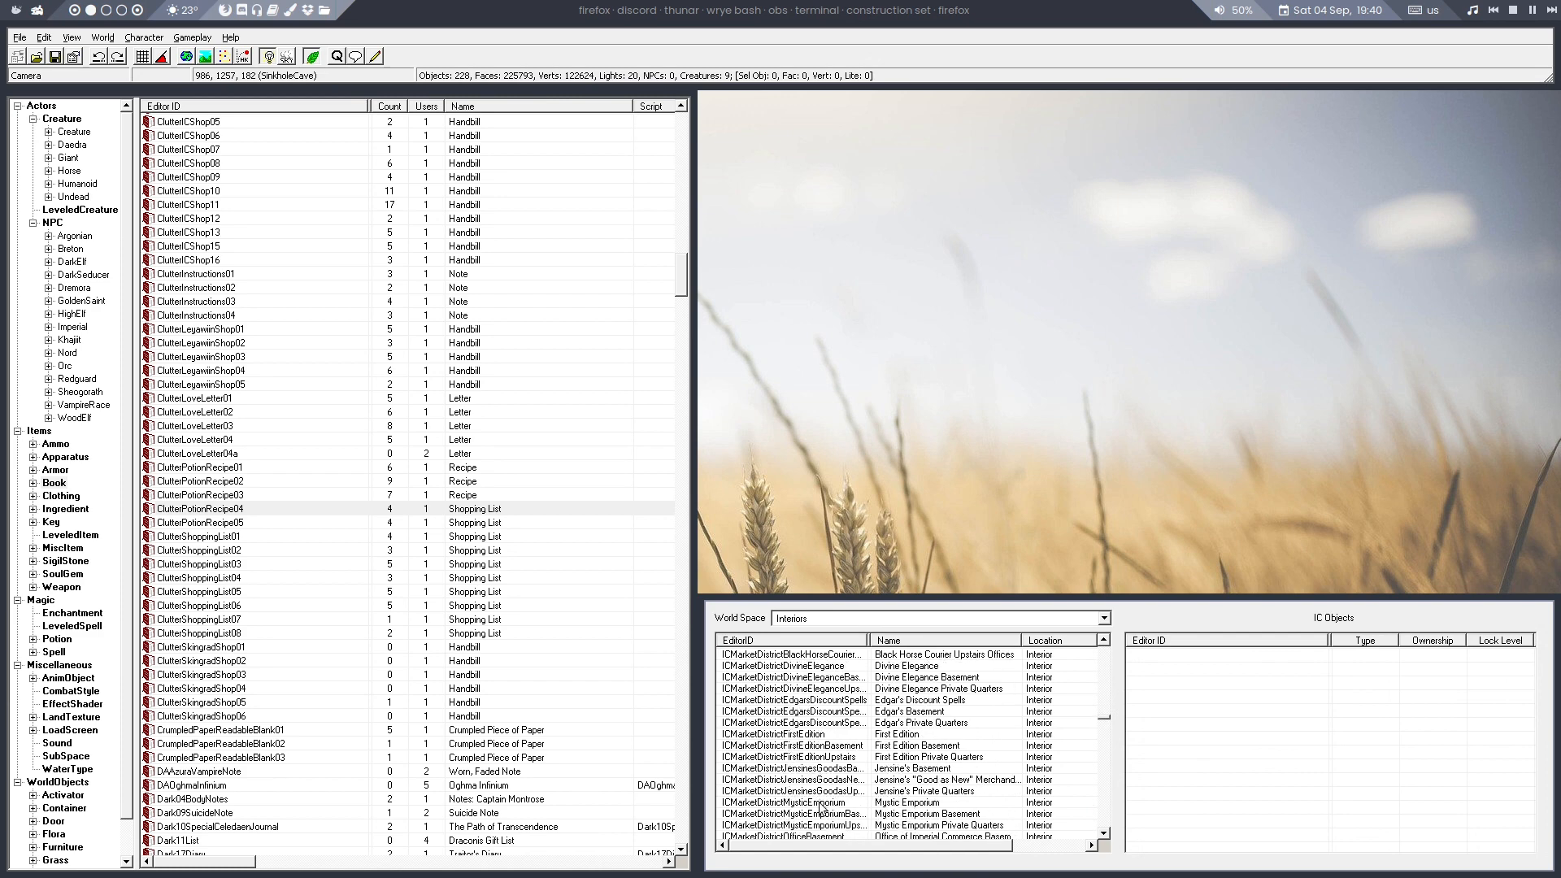
pyautogui.click(833, 780)
pyautogui.click(1179, 725)
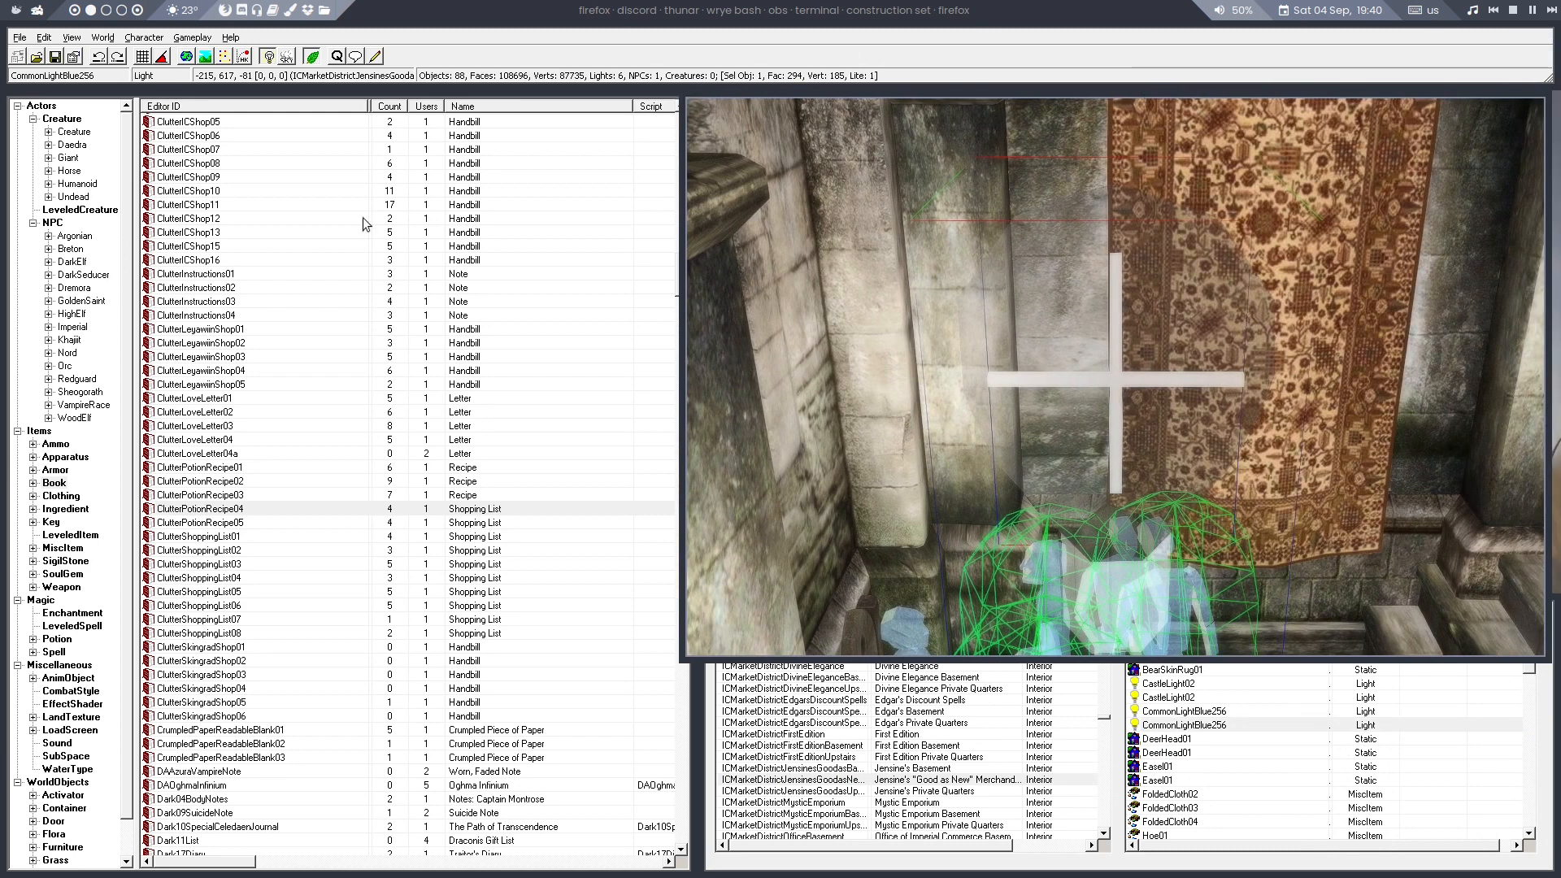
# Place the IJQNote book from the object list in the shop cell, near the counter in front of Jensine
pyautogui.click(290, 232)
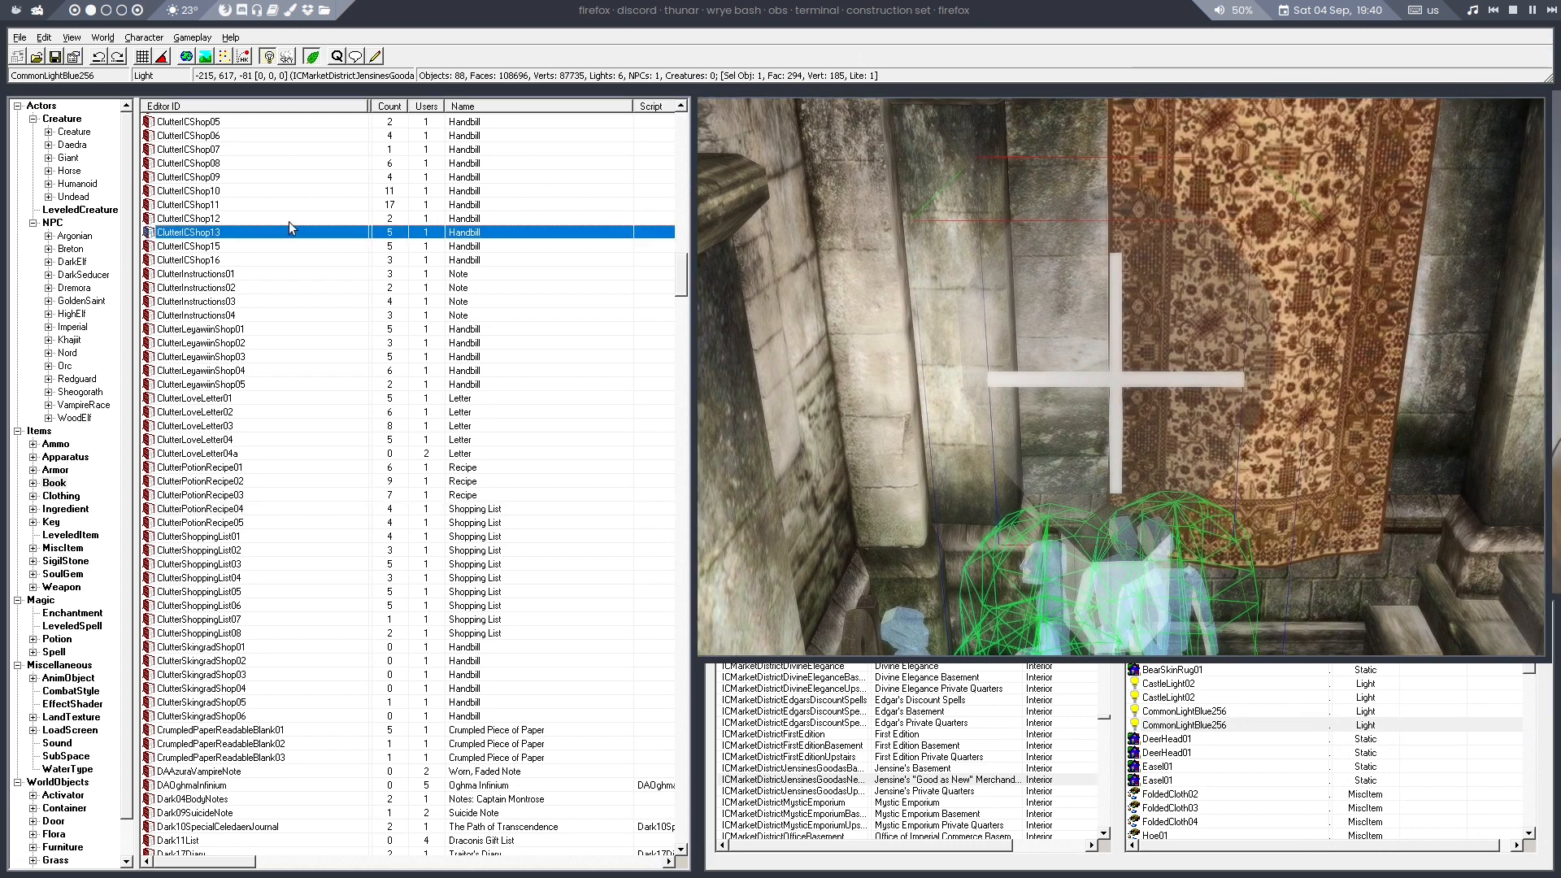
pyautogui.click(289, 220)
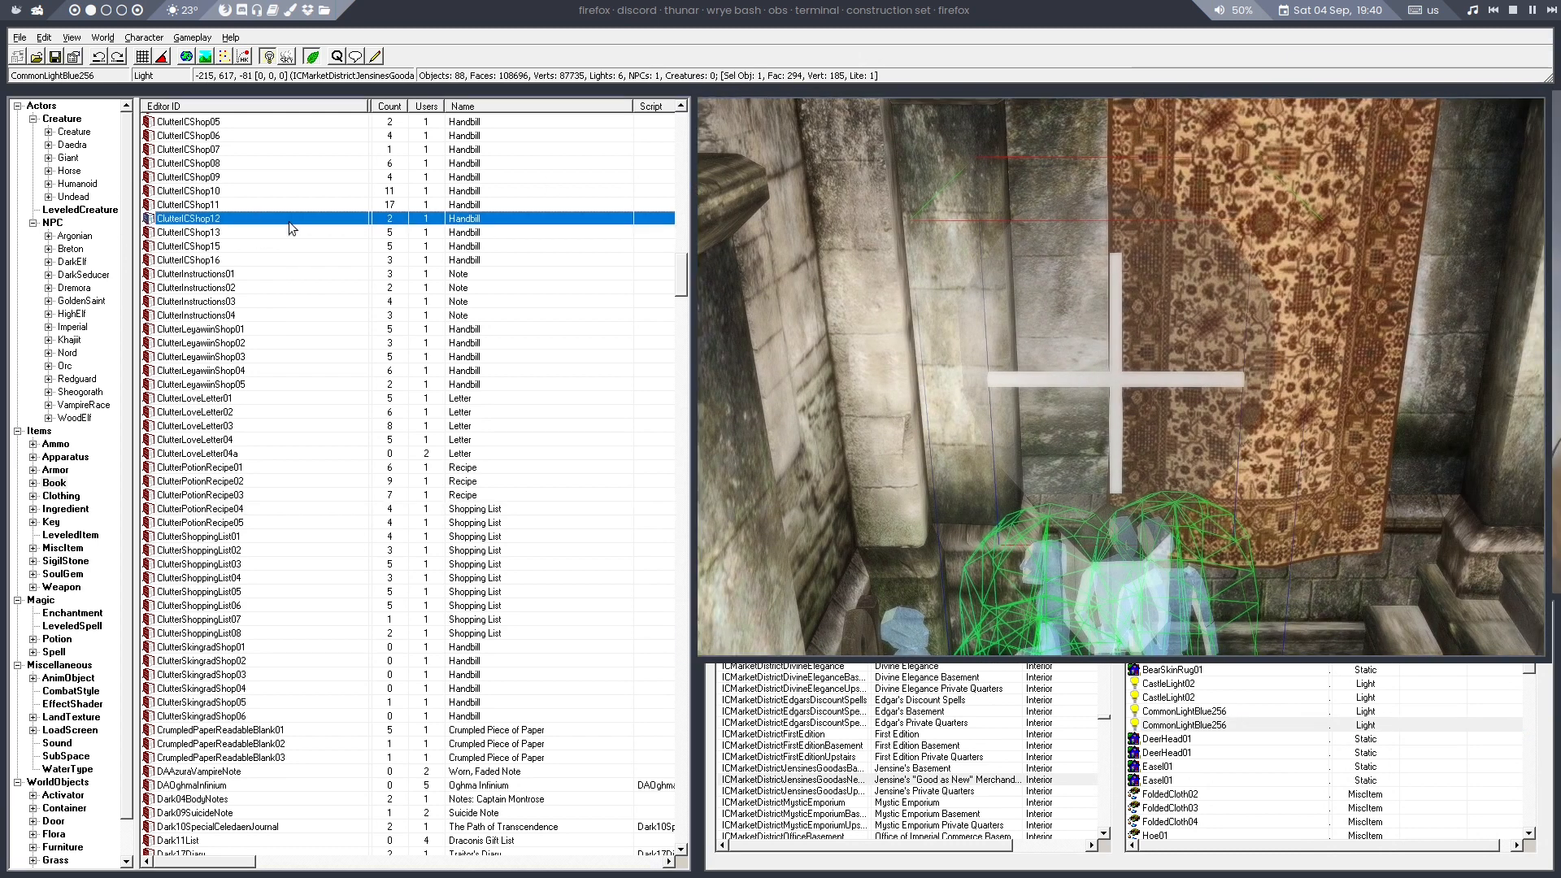
pyautogui.scroll(-20, 354, 382)
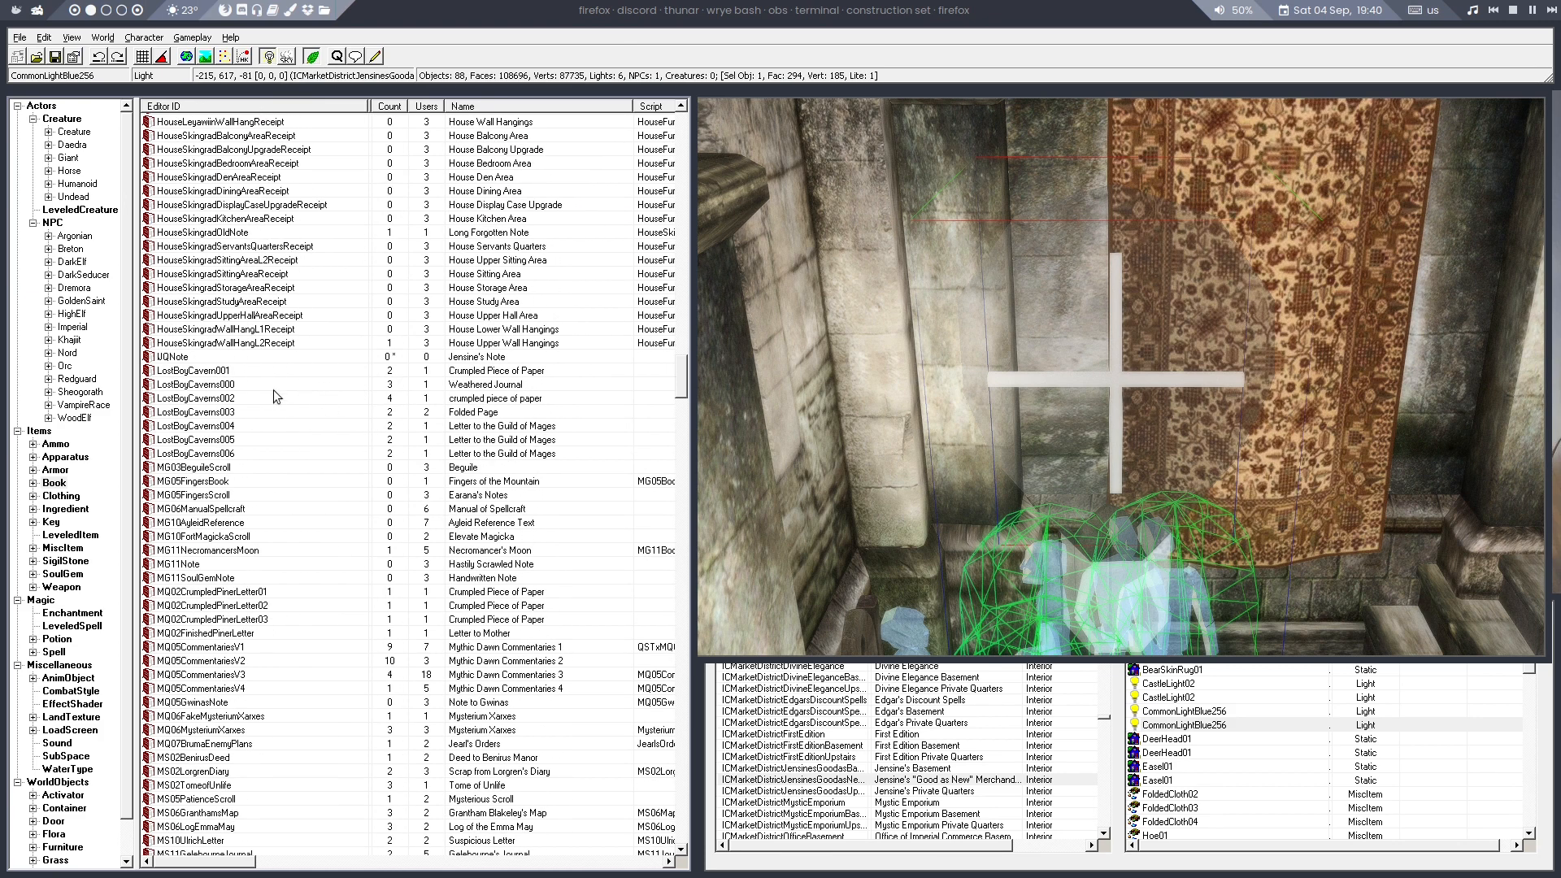
pyautogui.scroll(-2, 236, 474)
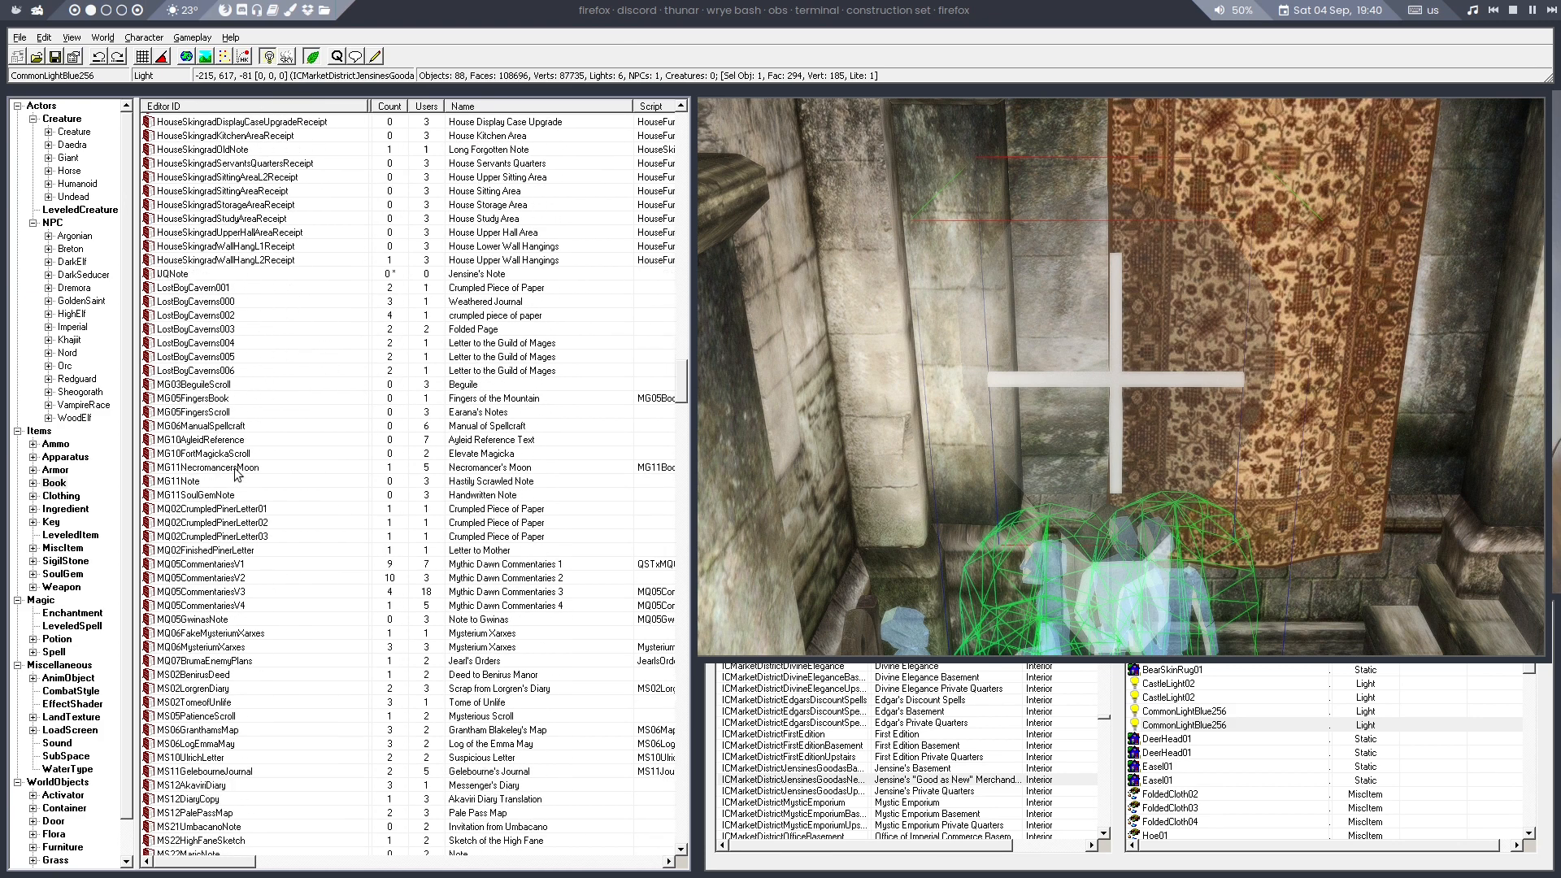
pyautogui.click(171, 274)
pyautogui.moveTo(1080, 500); pyautogui.dragTo(1326, 316, button='middle')
pyautogui.click(1442, 300)
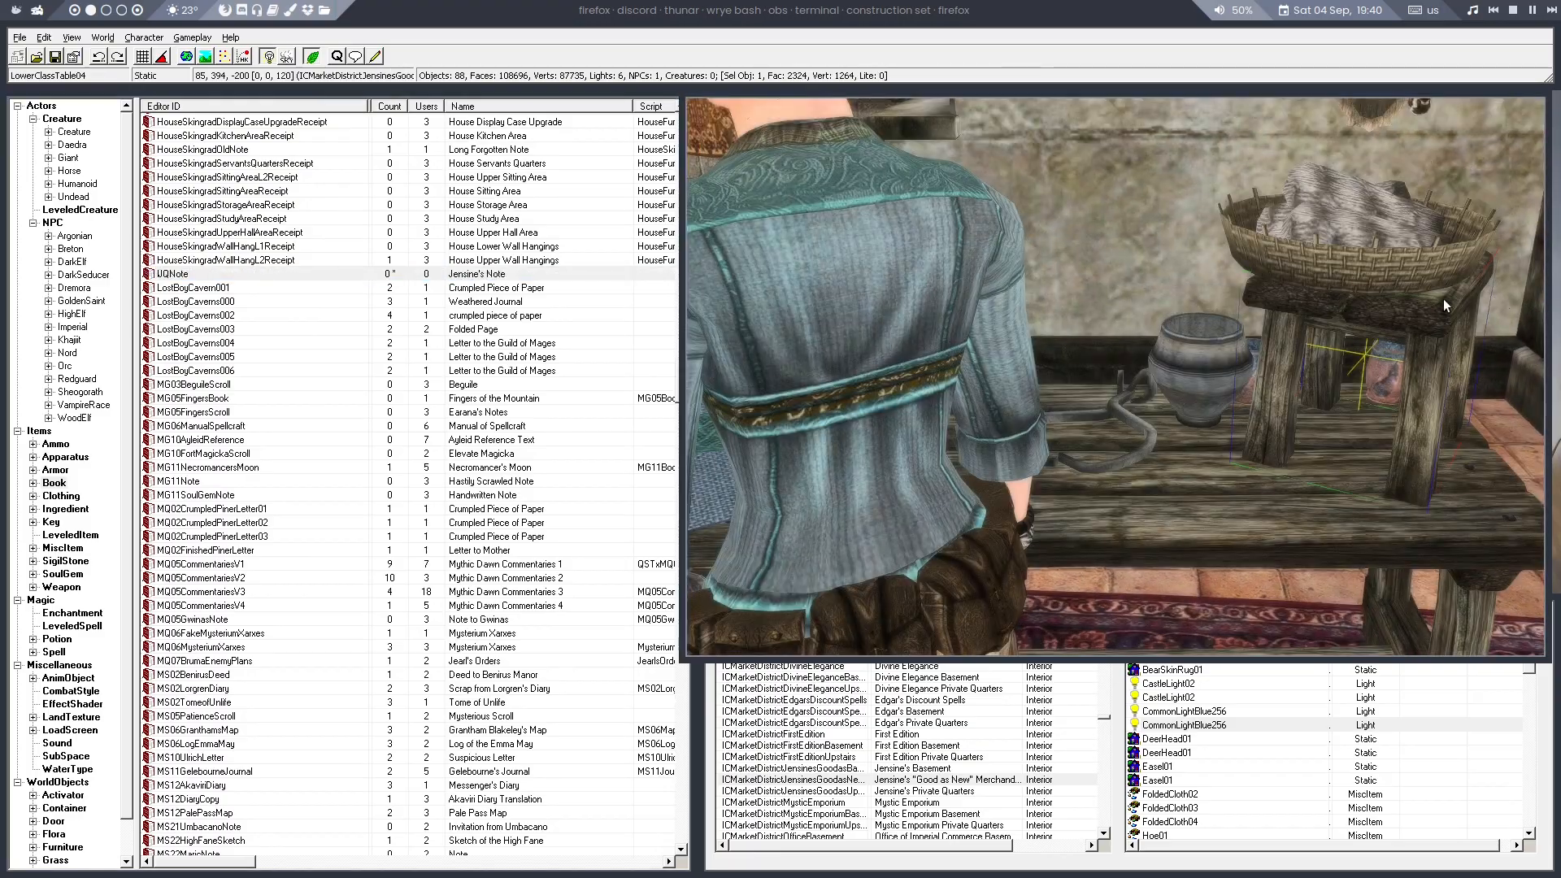
pyautogui.keyDown('shift'); pyautogui.moveTo(1442, 299); pyautogui.dragTo(740, 364, button='middle'); pyautogui.keyUp('shift')
pyautogui.scroll(-10, 825, 403)
pyautogui.scroll(10, 827, 404)
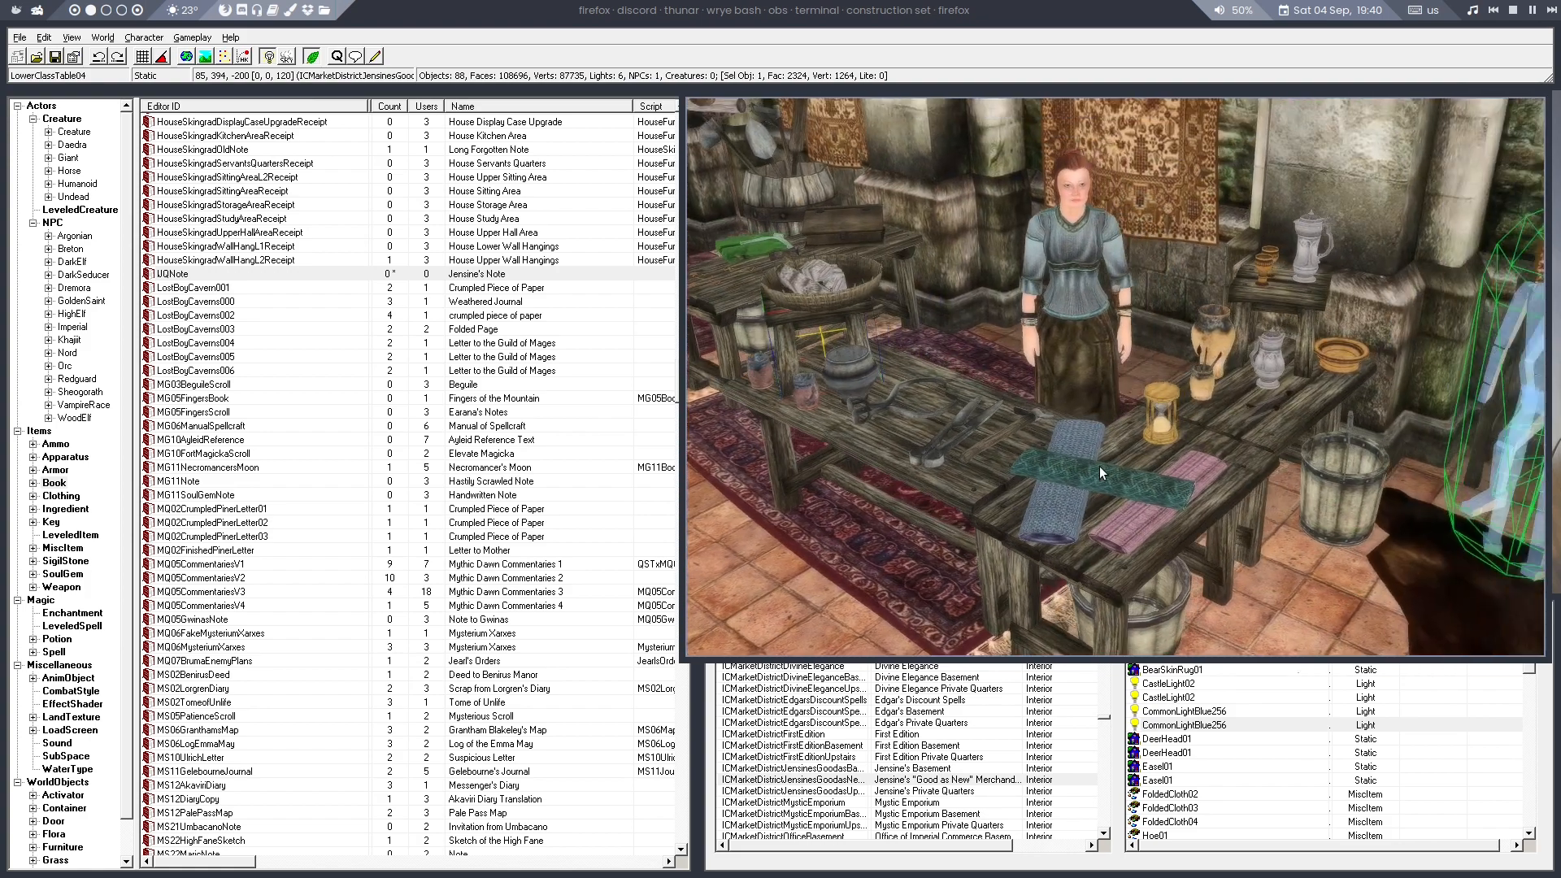
pyautogui.moveTo(1099, 466); pyautogui.dragTo(1072, 481, button='middle')
pyautogui.scroll(4, 1214, 529)
pyautogui.scroll(-2, 1214, 530)
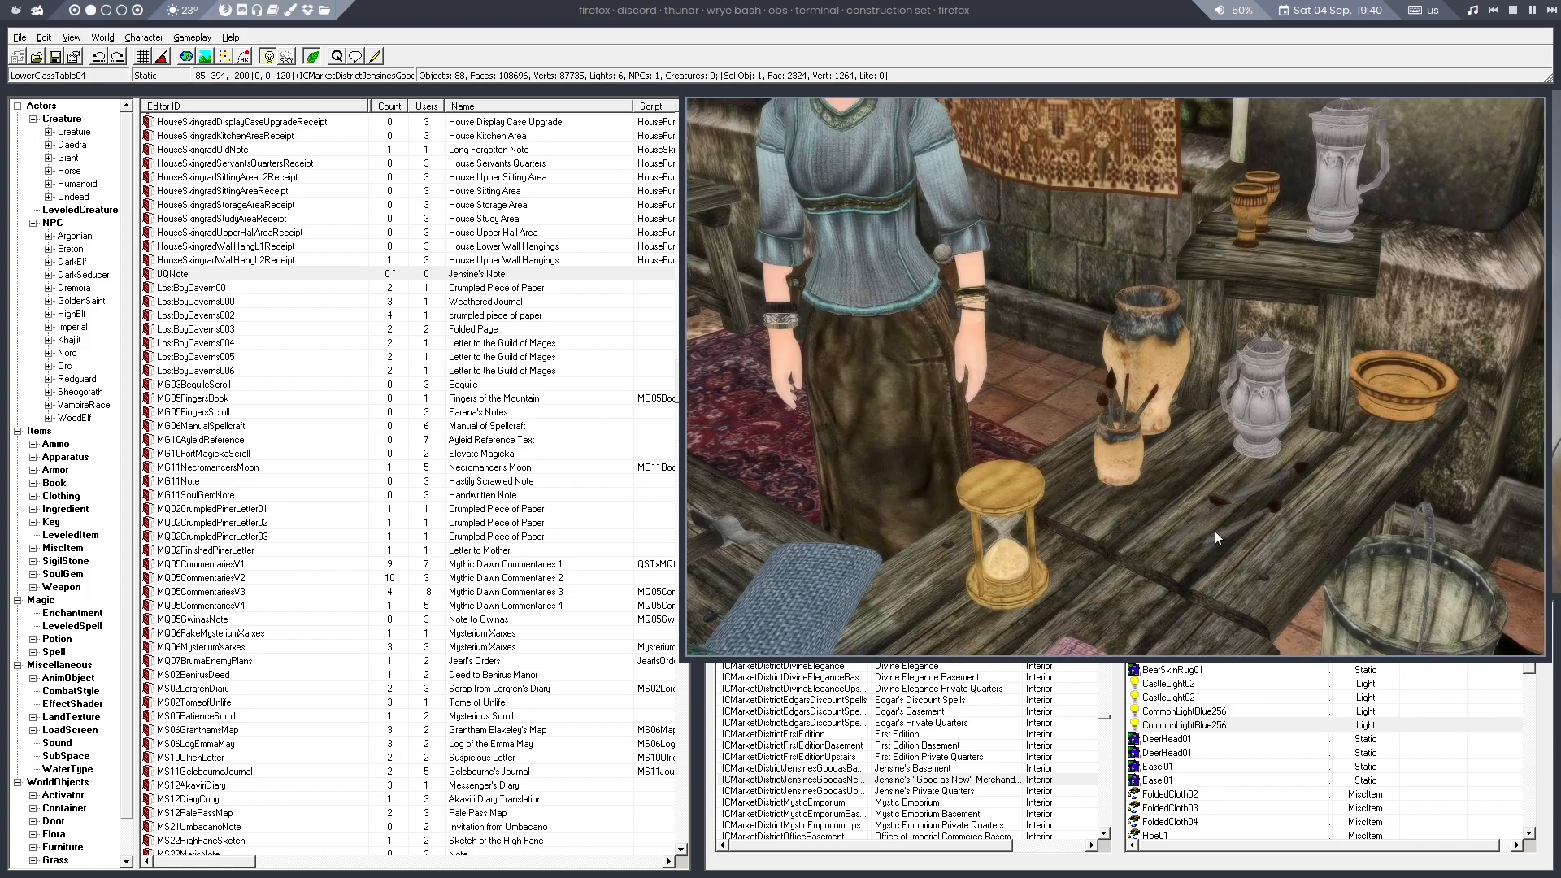
pyautogui.keyDown('shift'); pyautogui.moveTo(1214, 530); pyautogui.dragTo(1048, 522, button='middle'); pyautogui.keyUp('shift')
pyautogui.moveTo(171, 280); pyautogui.dragTo(966, 482)
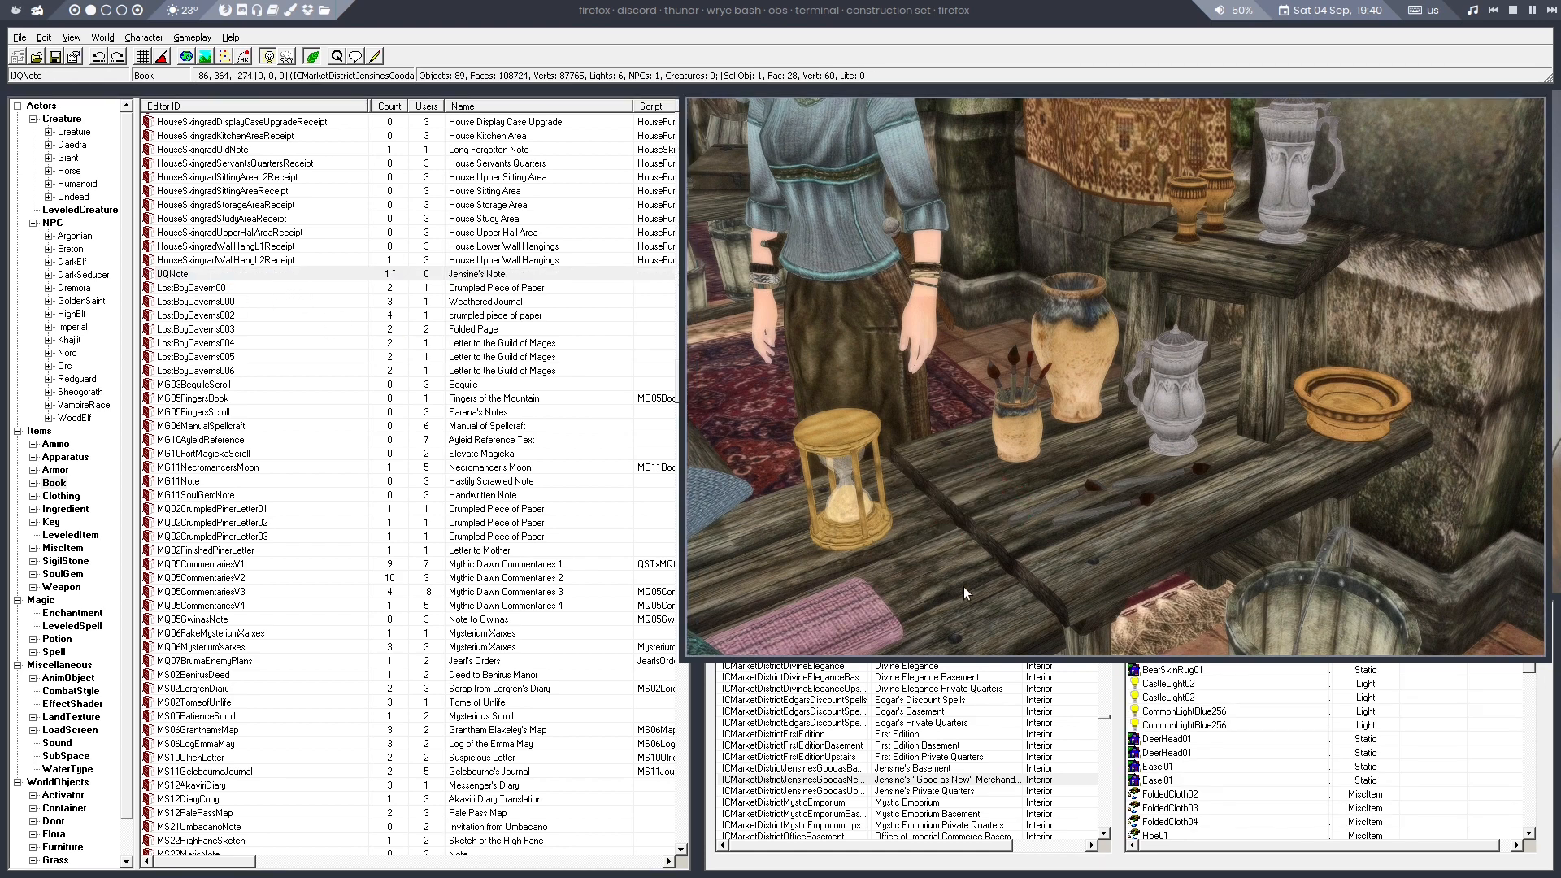
# Move the note onto the wooden counter near the folded pink cloth and drop it onto the surface
pyautogui.scroll(-3, 965, 579)
pyautogui.keyDown('shift'); pyautogui.moveTo(990, 568); pyautogui.dragTo(1128, 512, button='middle'); pyautogui.keyUp('shift')
pyautogui.press('t')
pyautogui.keyDown('shift'); pyautogui.moveTo(1299, 427); pyautogui.dragTo(1147, 355, button='middle'); pyautogui.keyUp('shift')
pyautogui.scroll(-5, 1146, 356)
pyautogui.scroll(3, 1146, 356)
pyautogui.moveTo(1102, 386); pyautogui.dragTo(1386, 248)
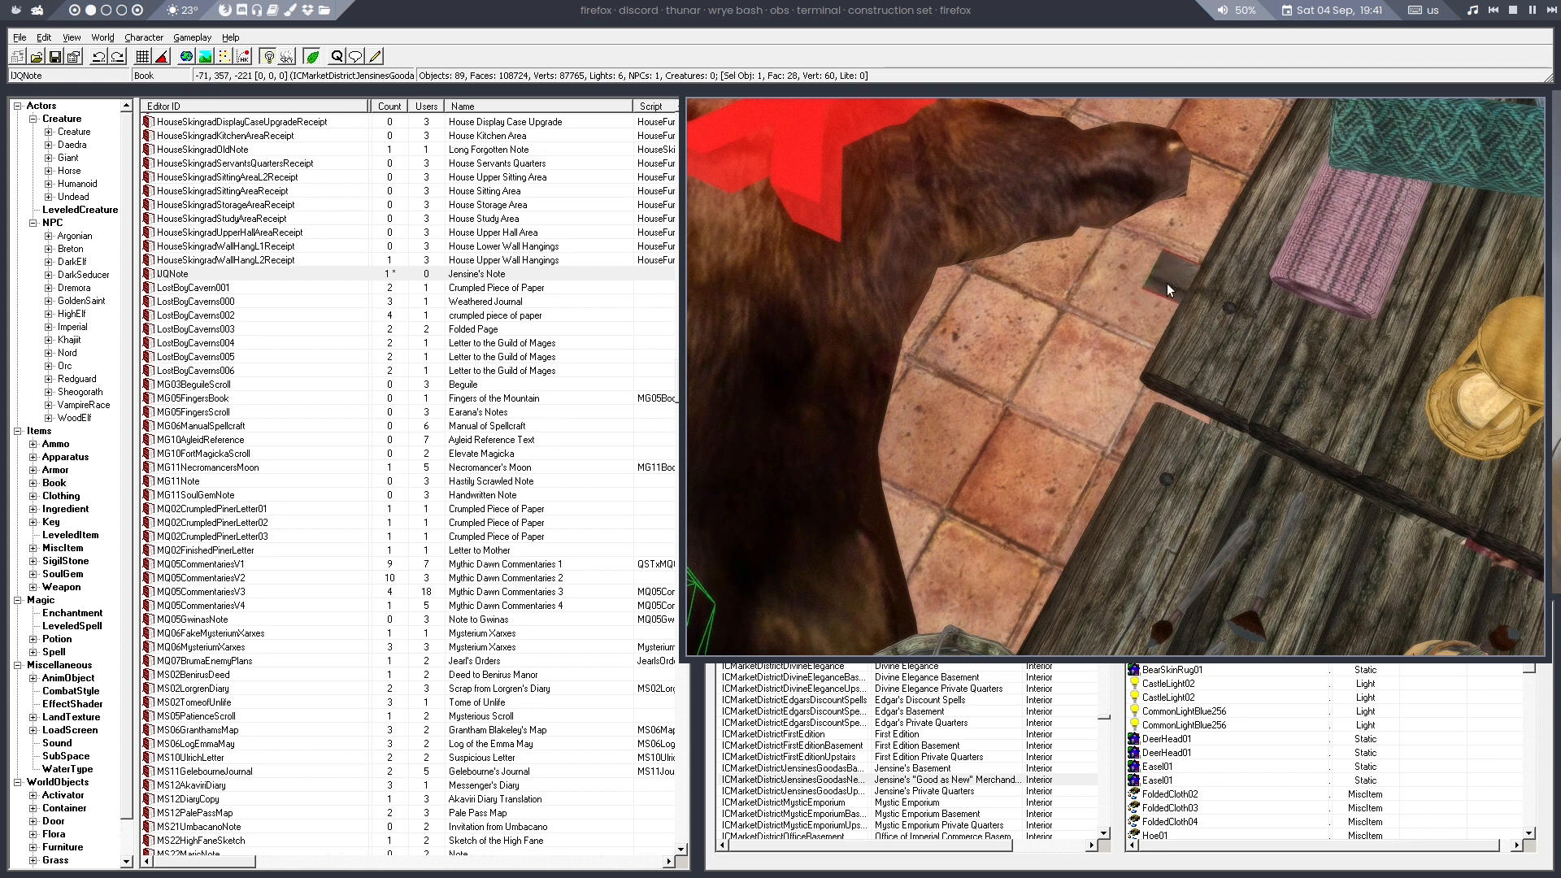
pyautogui.moveTo(1167, 283); pyautogui.dragTo(1344, 533)
pyautogui.press('f')
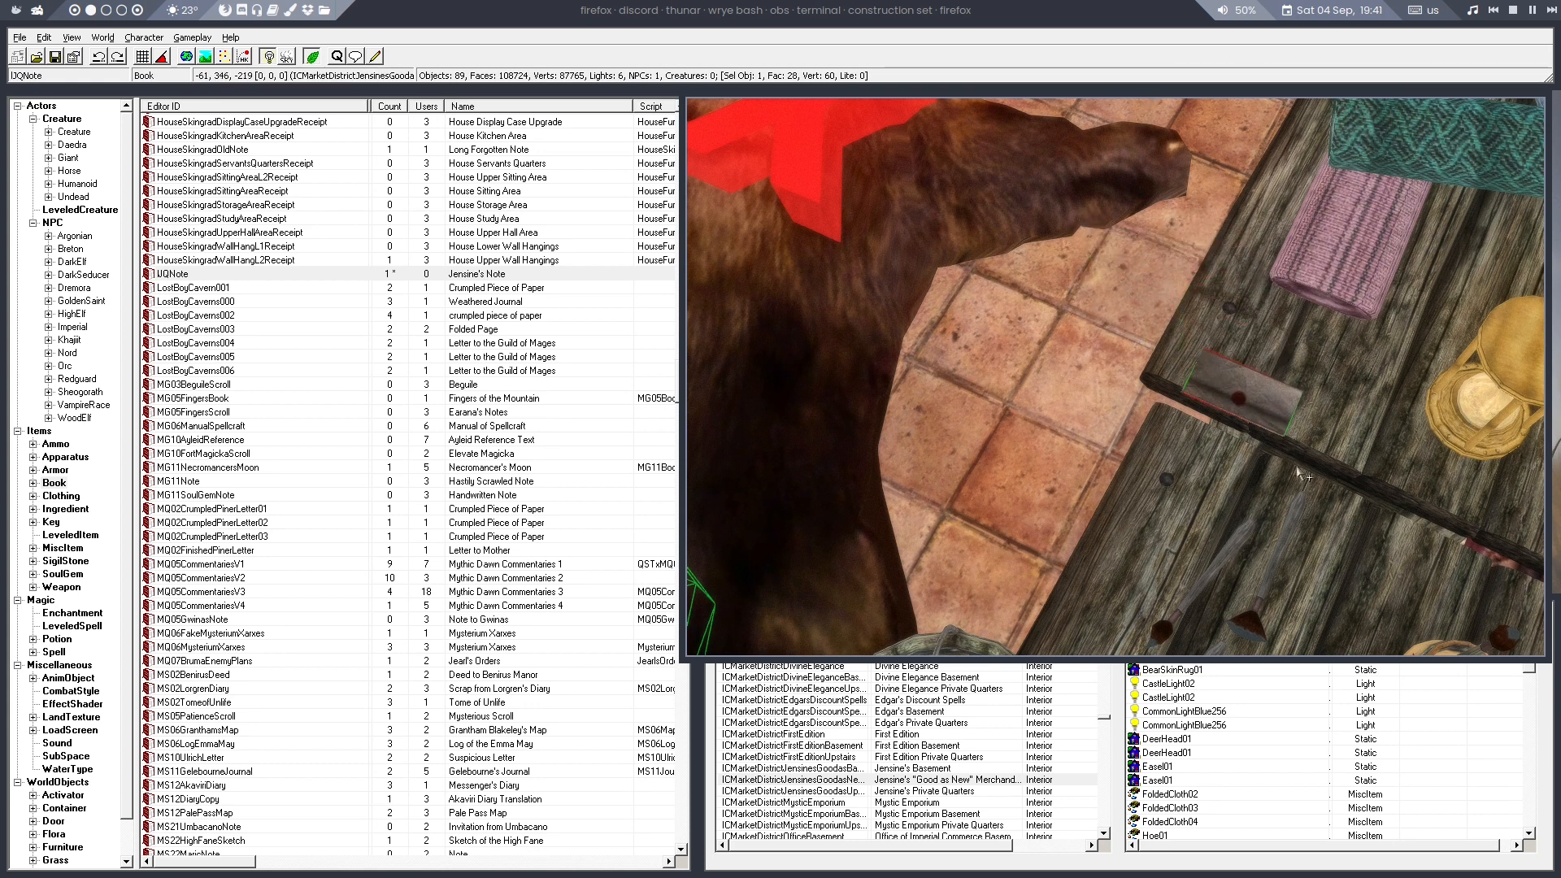
# Shift the note slightly closer to the folded pink cloth, clear of the gap between the tables
pyautogui.keyDown('shift'); pyautogui.moveTo(1232, 459); pyautogui.dragTo(1366, 247, button='middle'); pyautogui.keyUp('shift')
pyautogui.moveTo(1239, 353); pyautogui.dragTo(1242, 324)
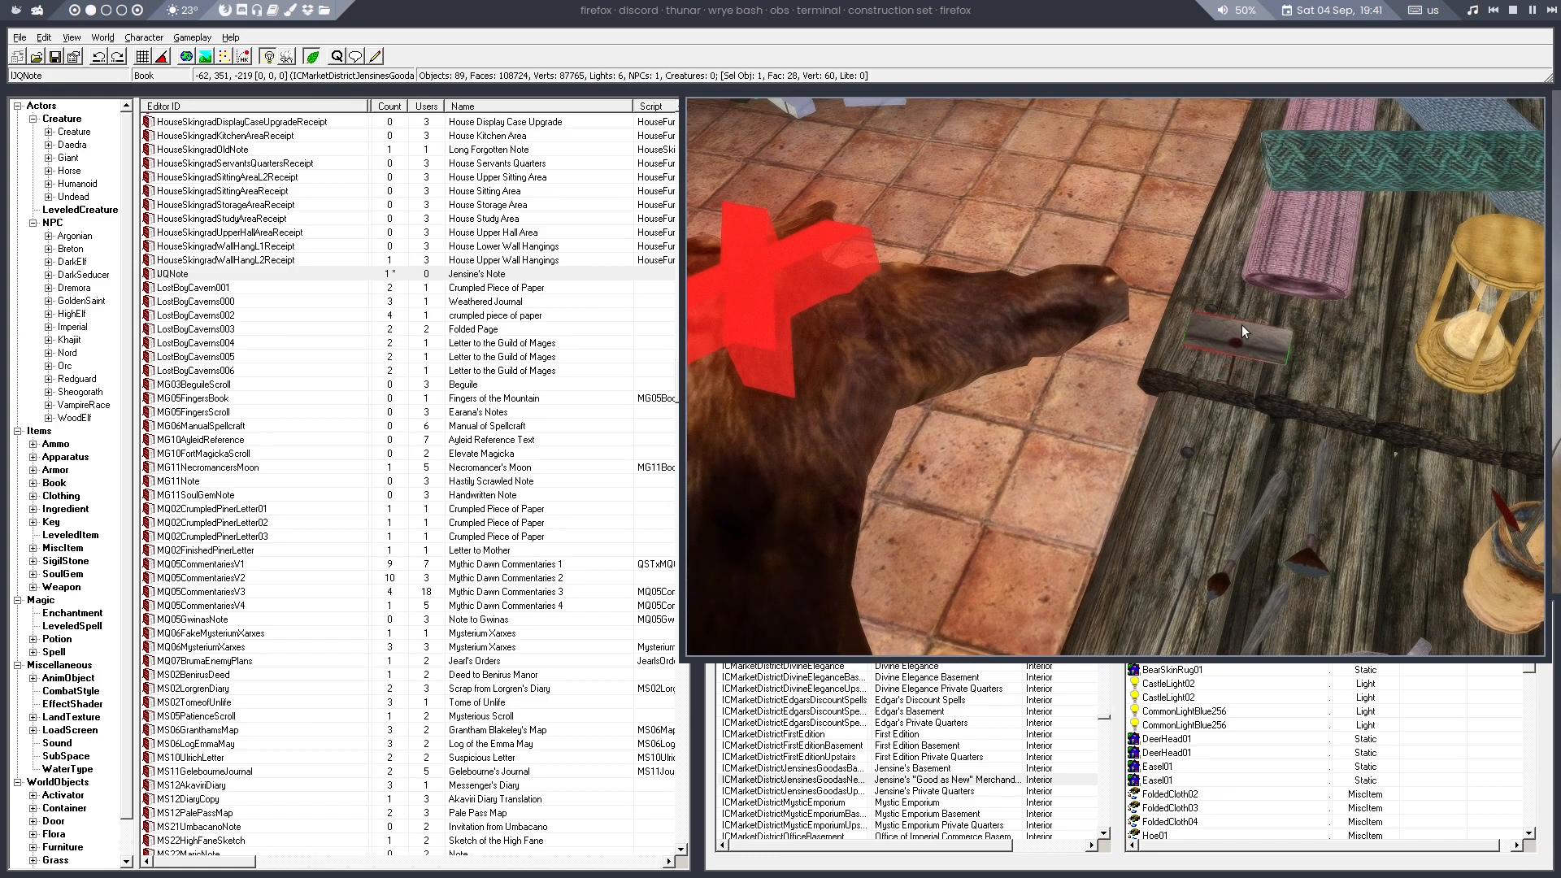
pyautogui.keyDown('shift'); pyautogui.moveTo(753, 532); pyautogui.dragTo(1065, 405, button='middle'); pyautogui.keyUp('shift')
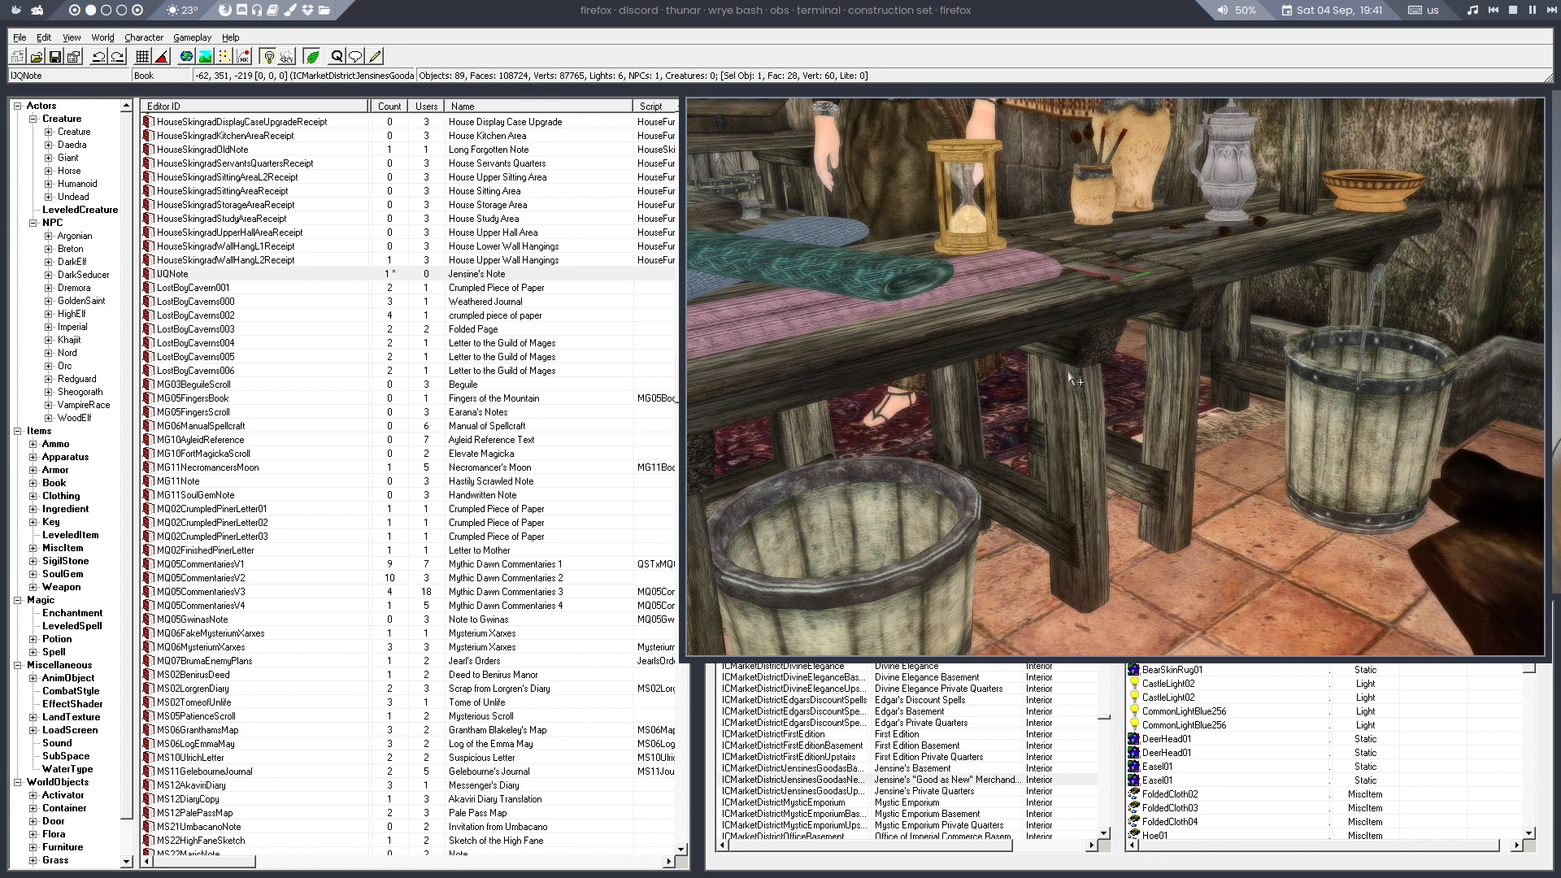
# Replace the recipe text in IJQNote with "My favorite shirt was stolen from my house. I offer a reward of 200g for whoever finds it for me."
pyautogui.doubleClick(197, 275)
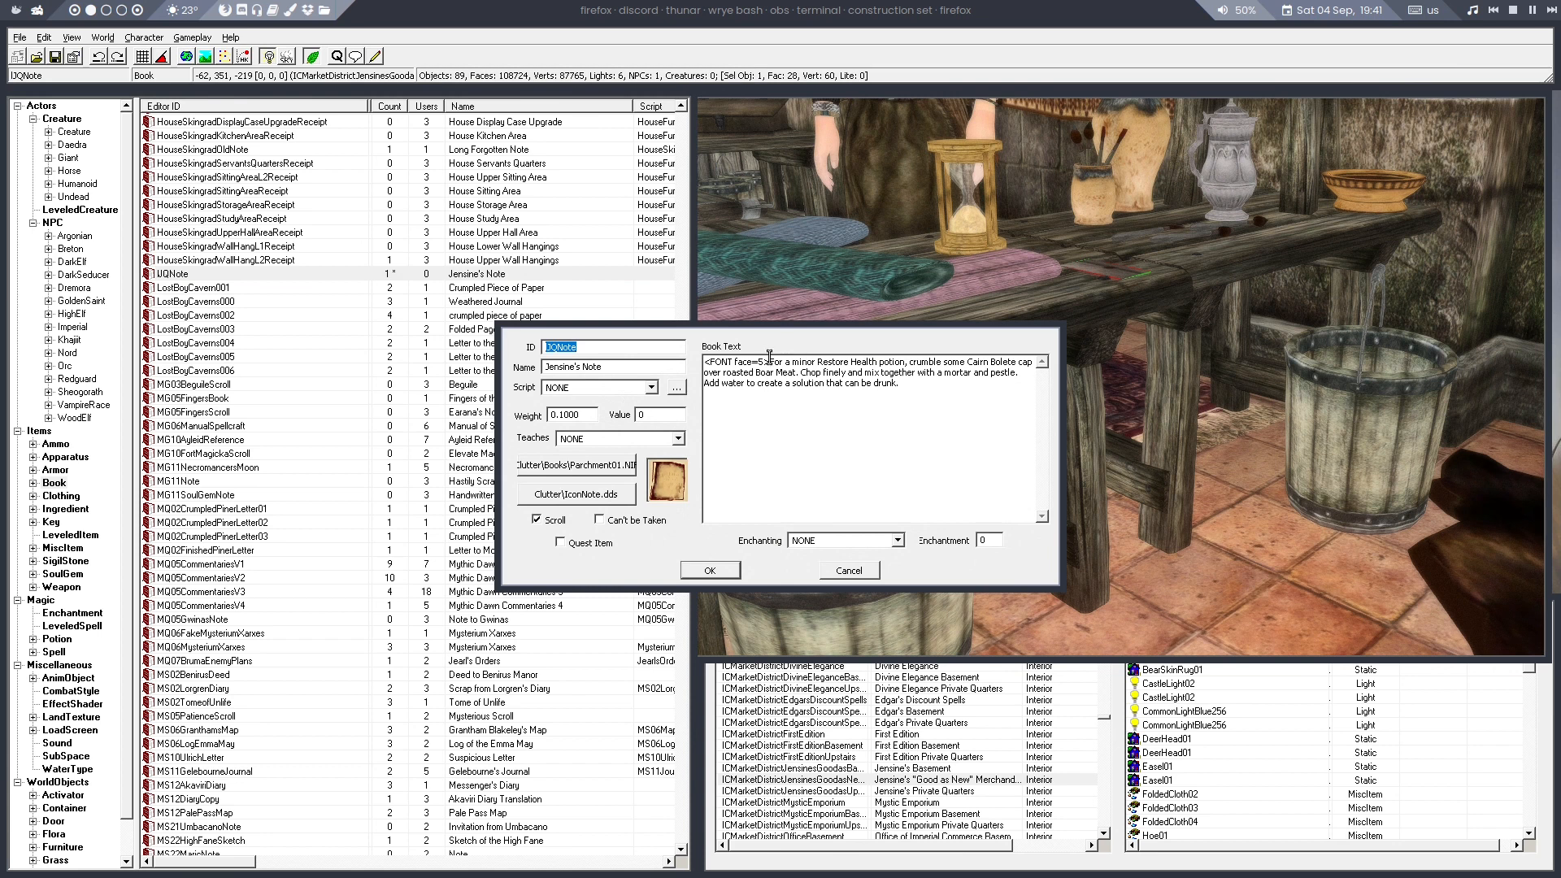
pyautogui.moveTo(770, 362); pyautogui.dragTo(975, 404)
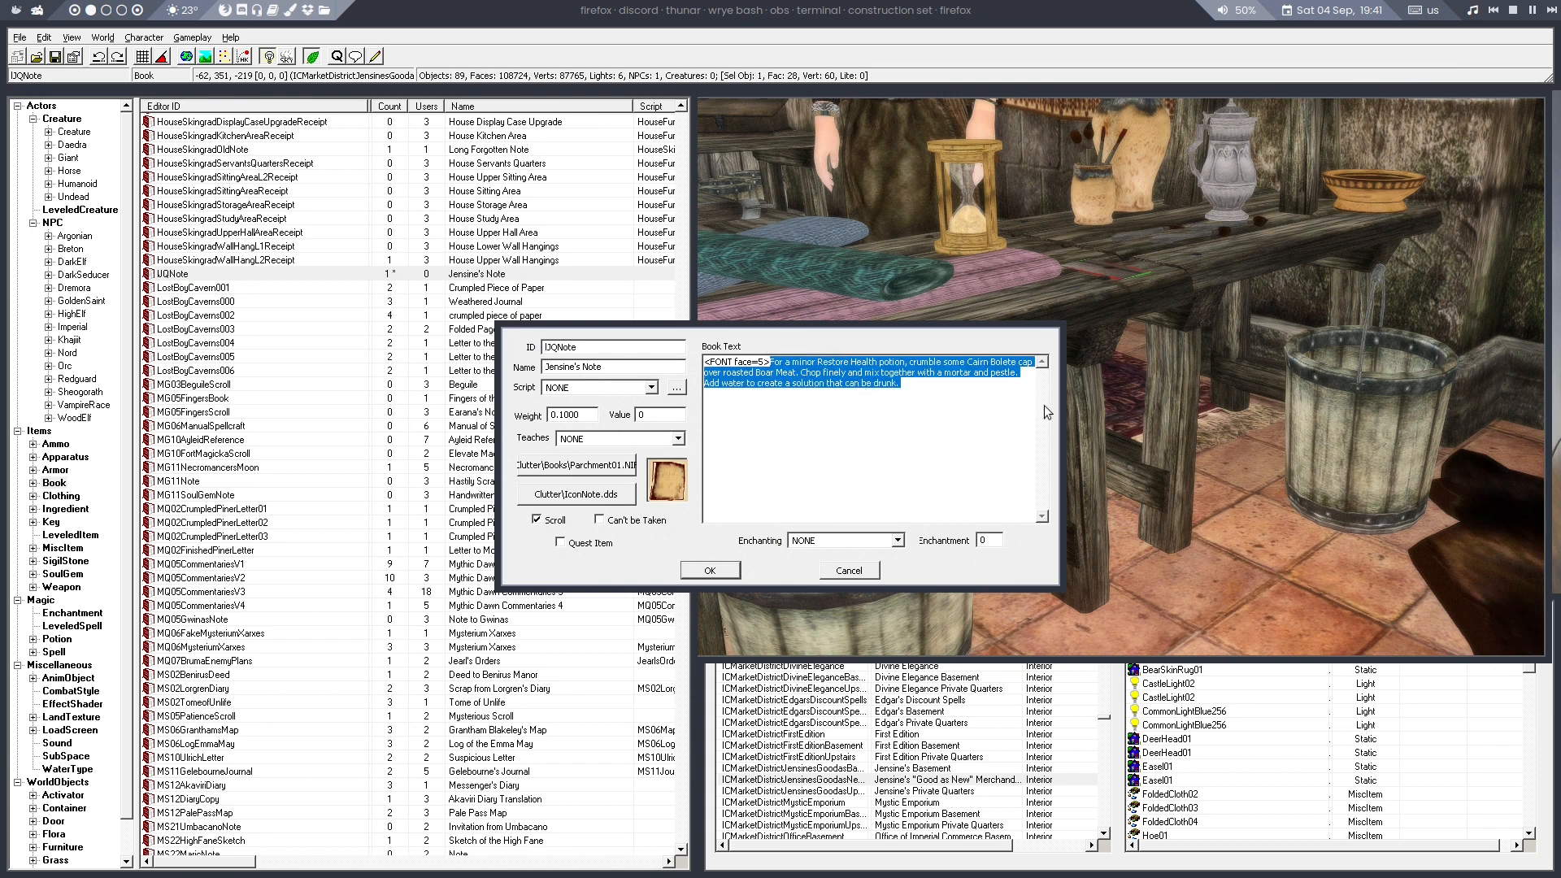
pyautogui.write('My favorite shir')
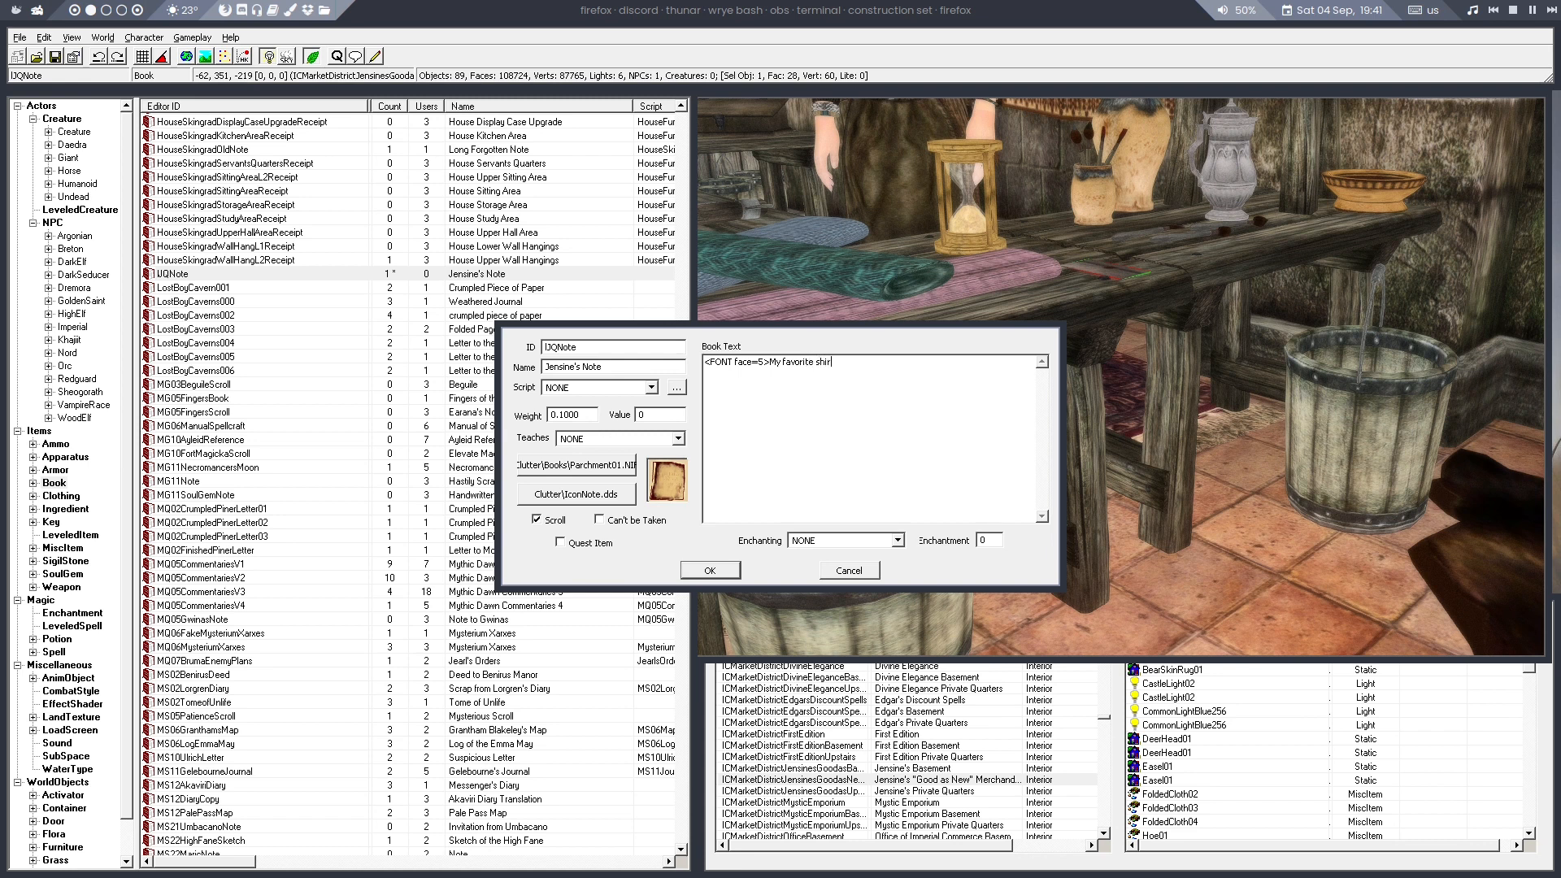
pyautogui.write('t was stolen from my shouse. I offer a reward of 200g for whoever finds ')
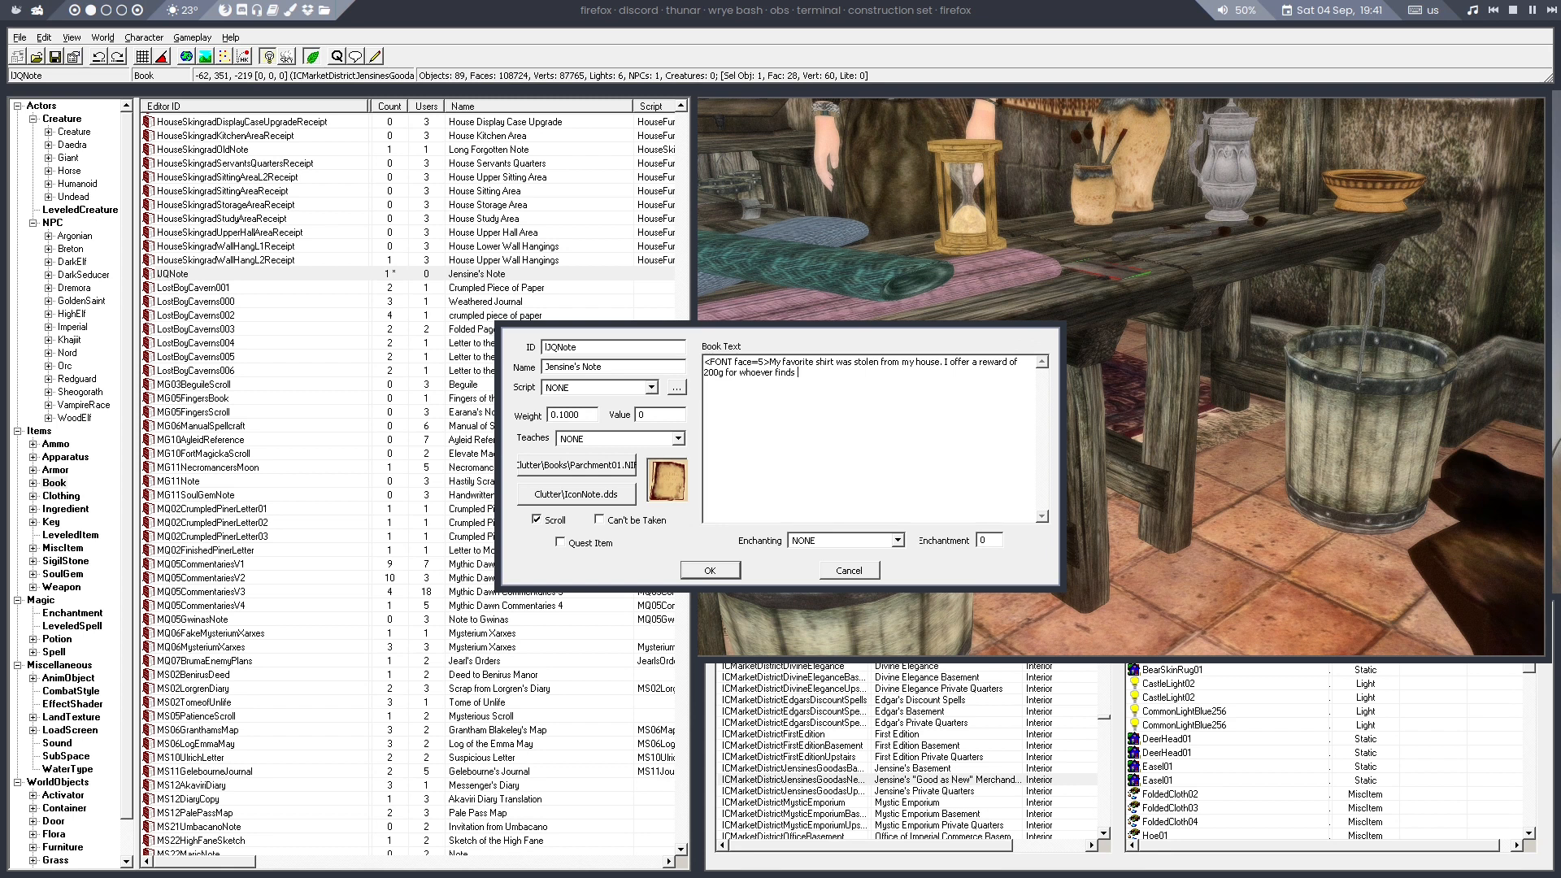
pyautogui.write('it for me.')
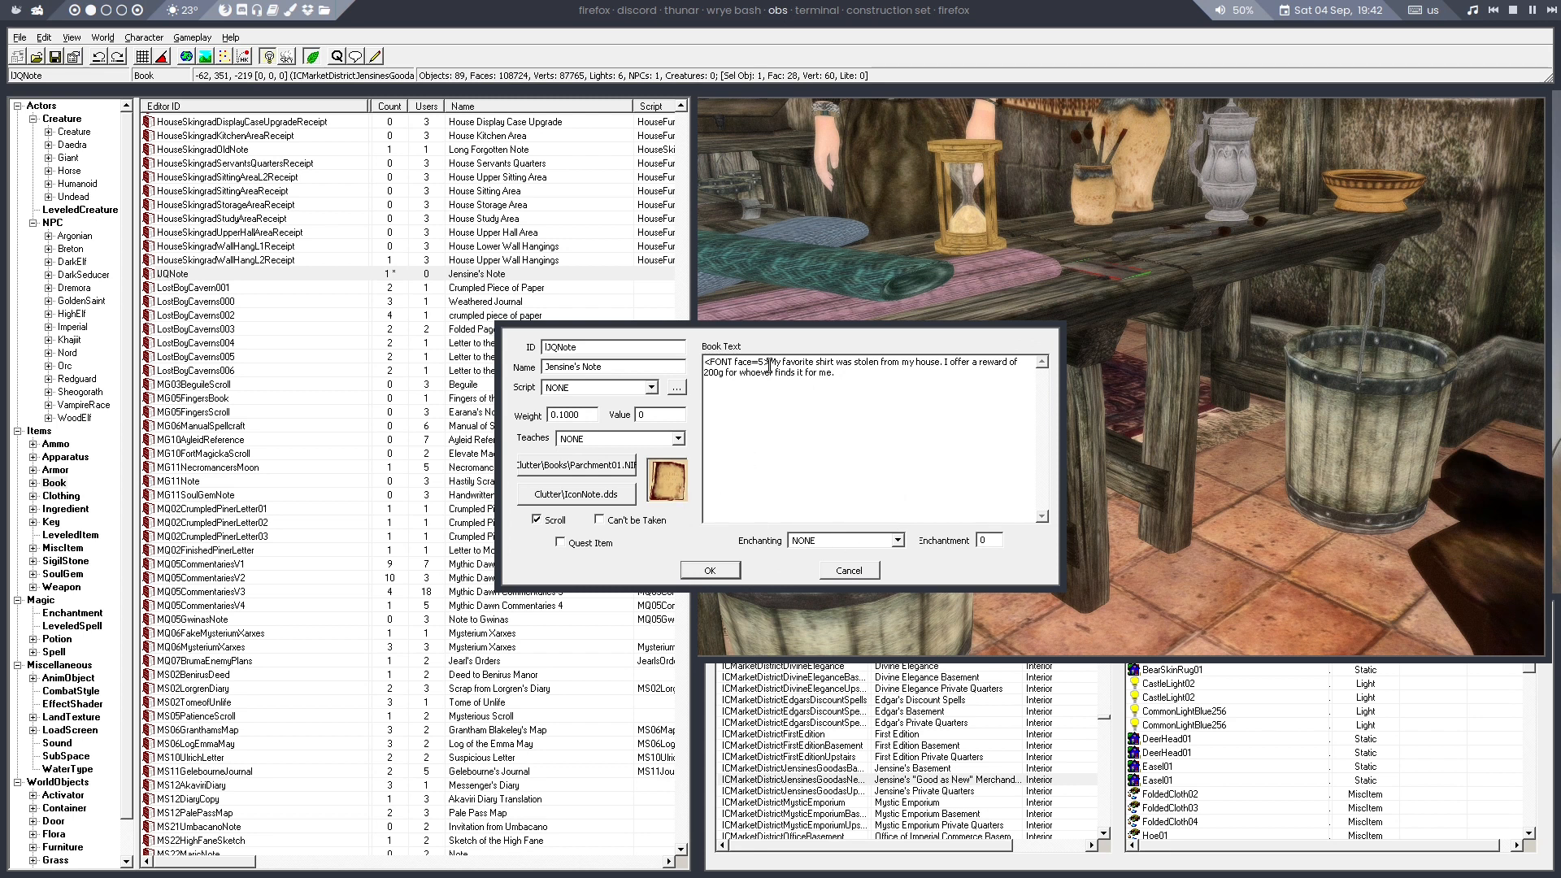
pyautogui.click(709, 569)
# Open the script editor and create a new script of type Object
pyautogui.click(375, 56)
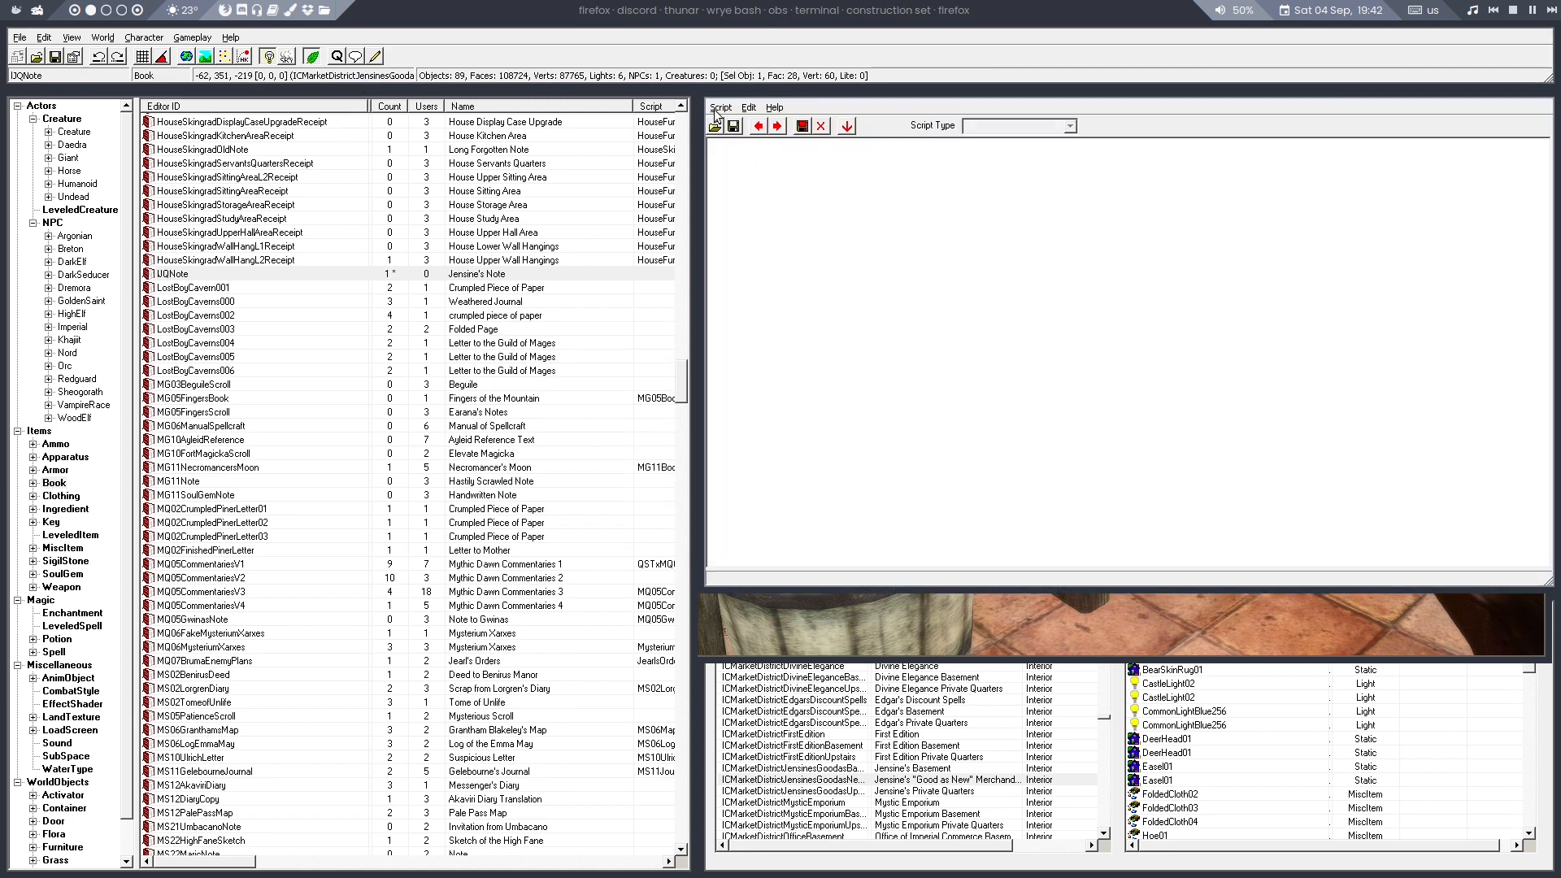
pyautogui.click(721, 107)
pyautogui.click(721, 122)
pyautogui.click(1021, 129)
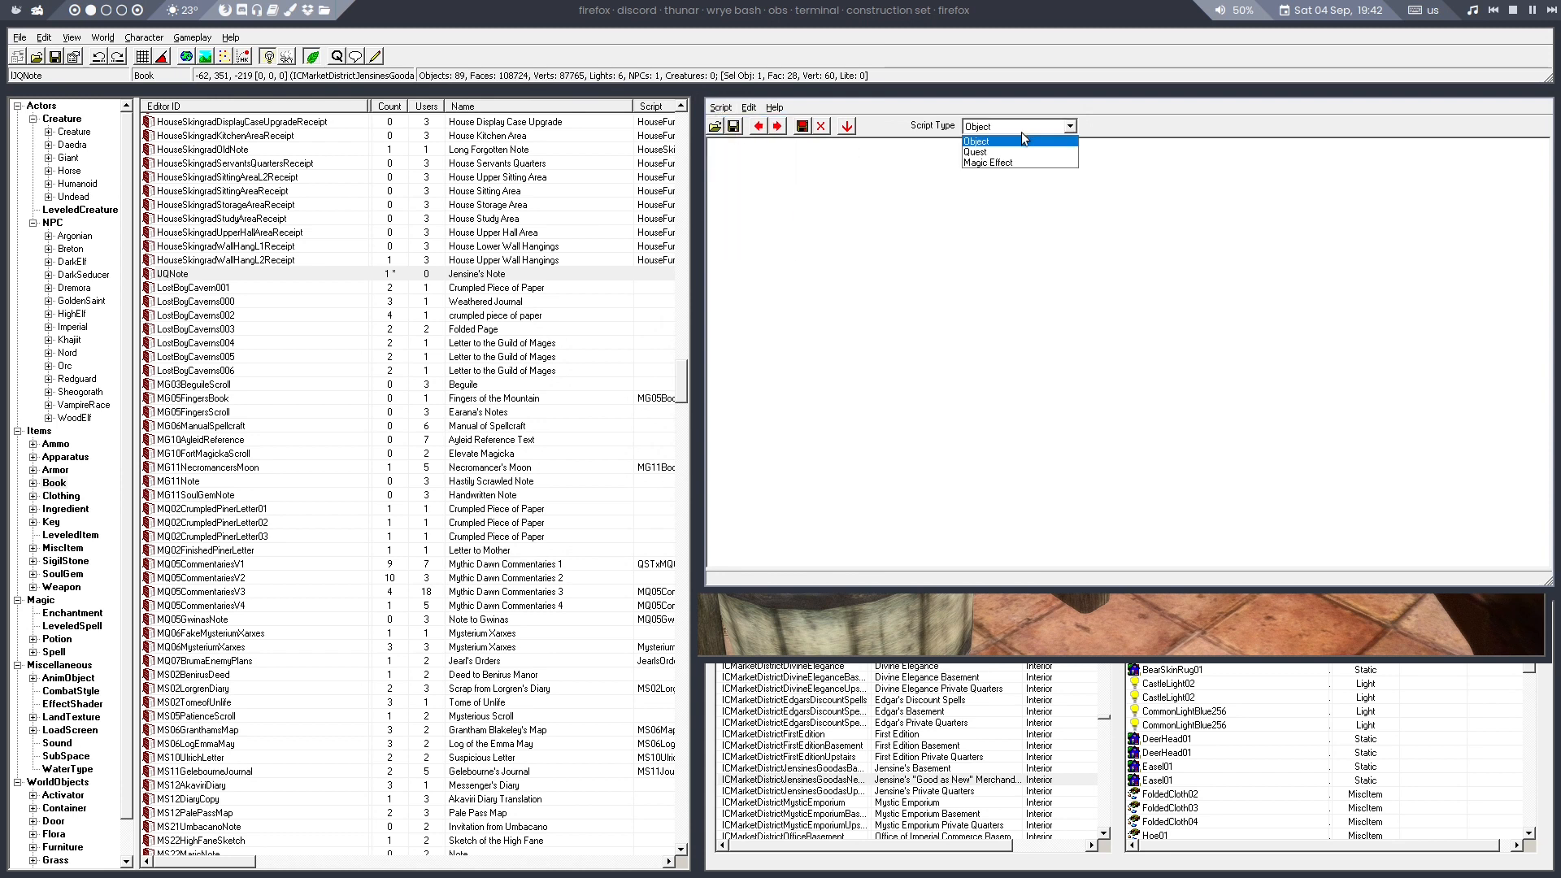
pyautogui.click(989, 143)
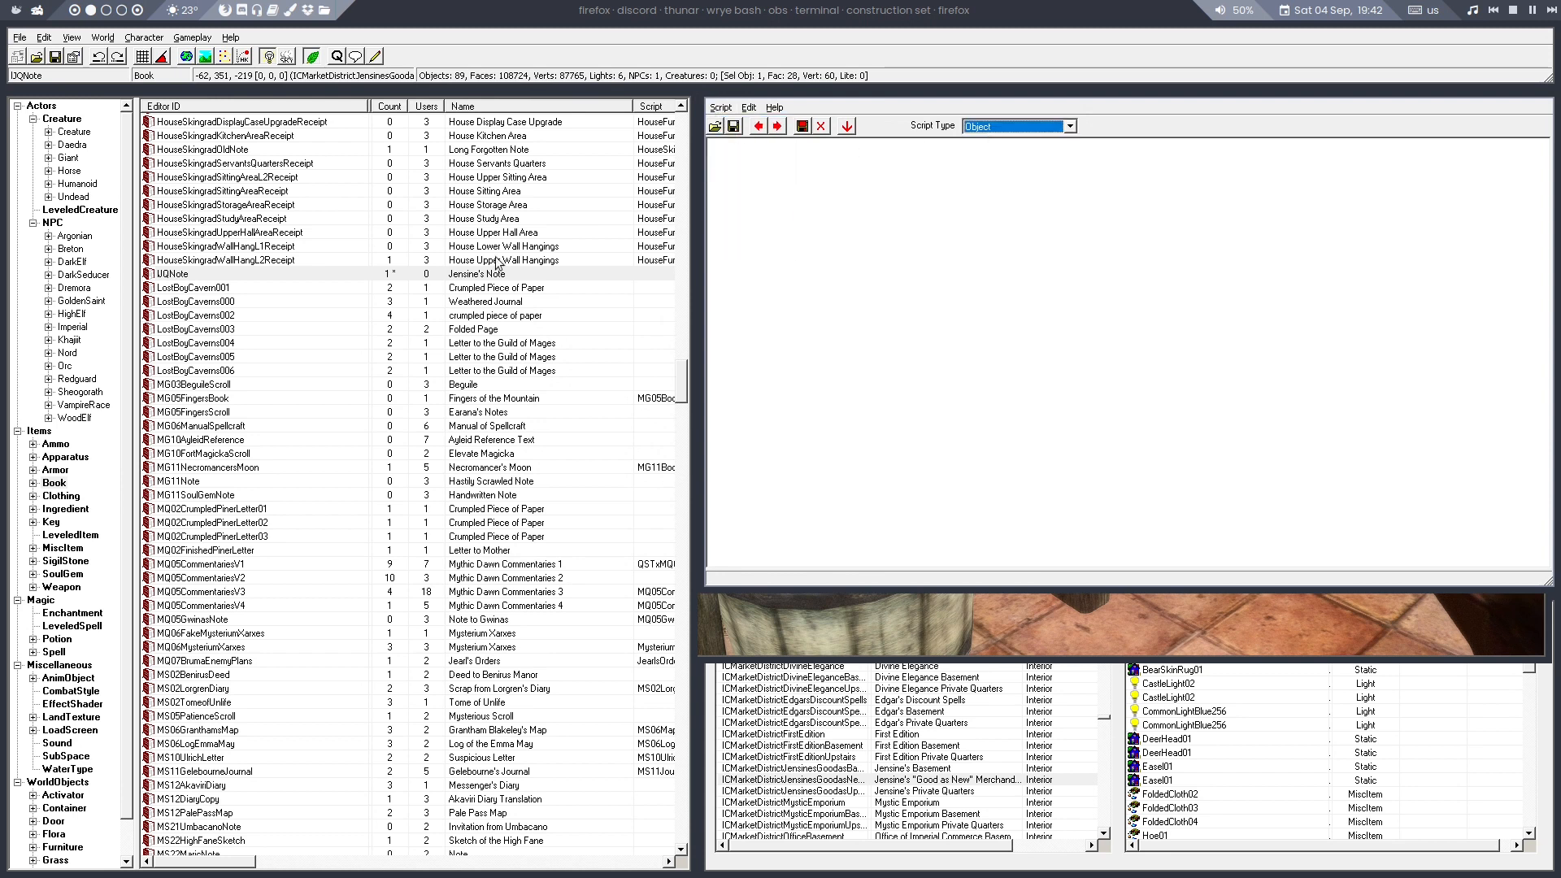
pyautogui.click(753, 185)
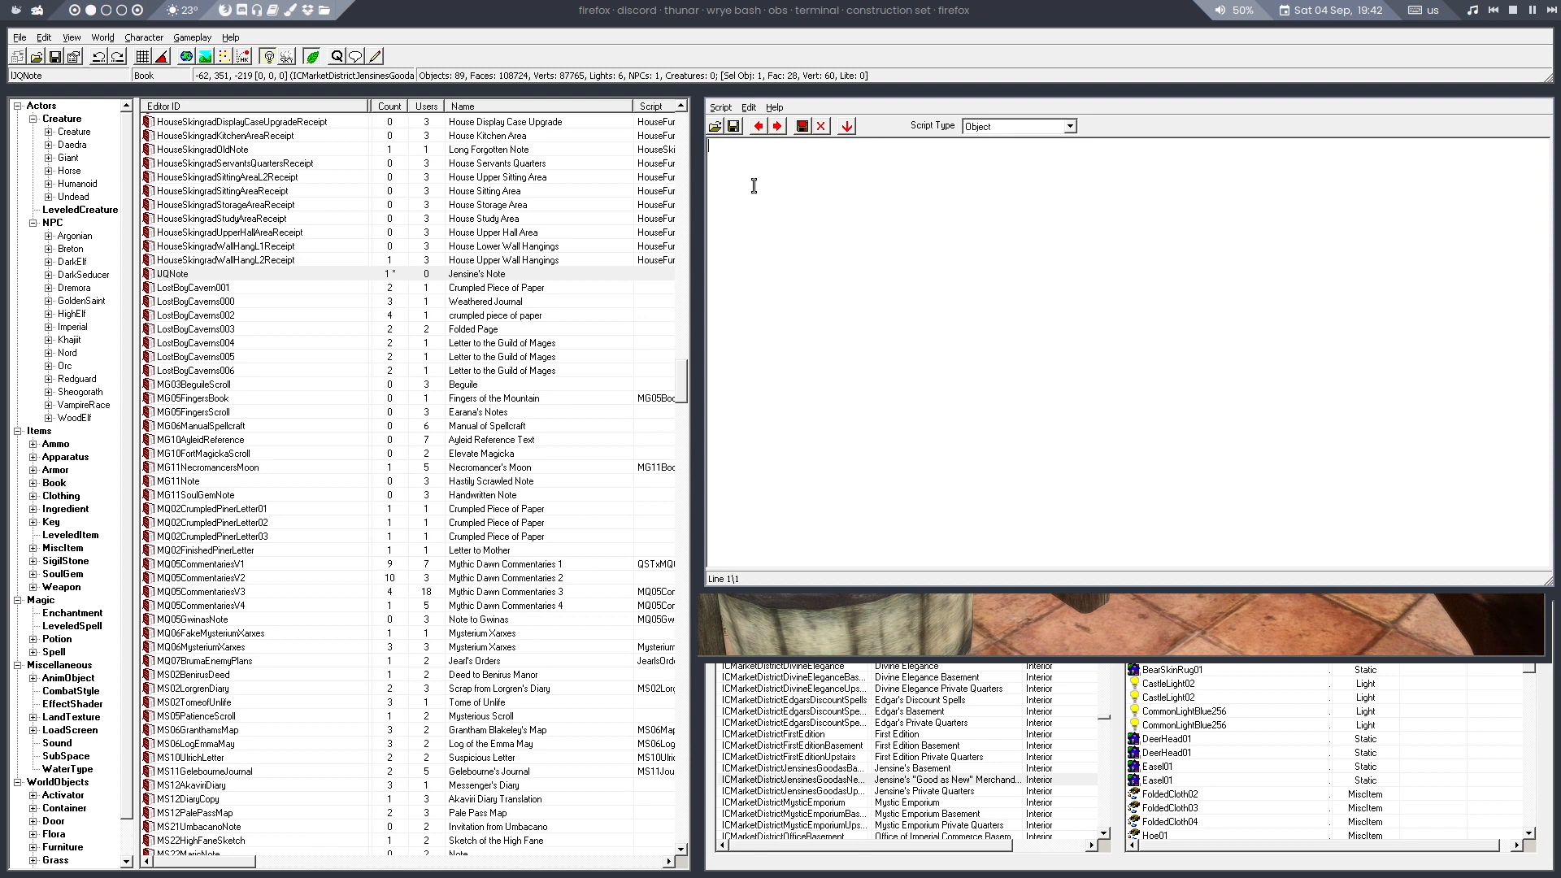
# Name the script with the line "scn IJQNoteScript" and start a block below it with "Begin On"
pyautogui.write('scn JQ')
pyautogui.press('BackSpace')
pyautogui.press('BackSpace')
pyautogui.write('IJQNoteScript')
pyautogui.press('Return')
pyautogui.write('Begin O')
# Switch to Firefox and look up "begin" on the Elder Scrolls Construction Set Wiki in a new tab
pyautogui.click(954, 9)
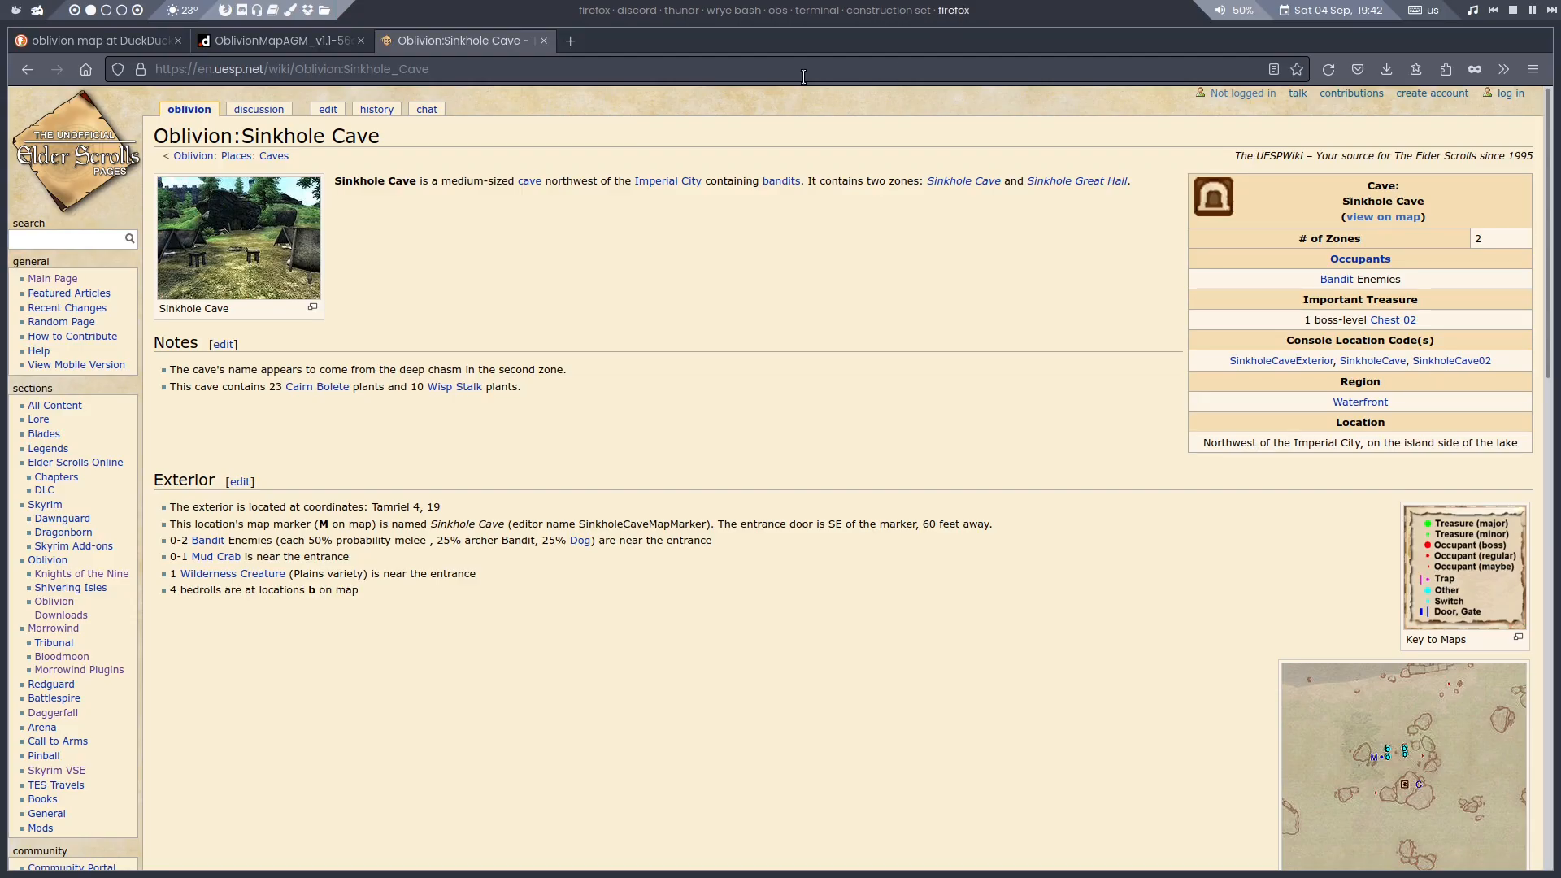
pyautogui.click(571, 41)
pyautogui.write('begin')
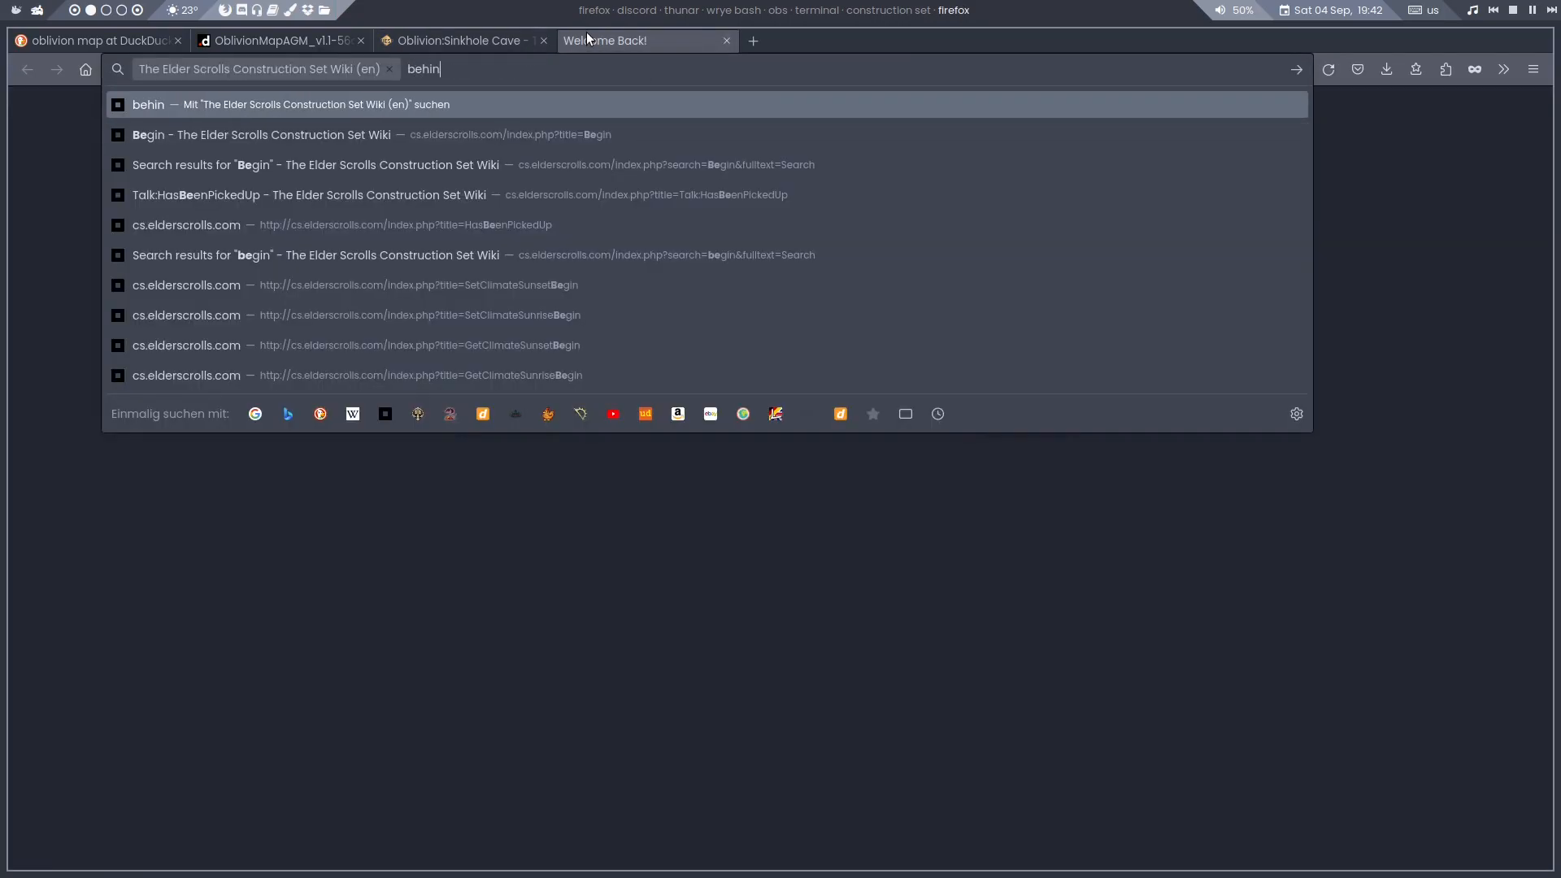
pyautogui.press('Return')
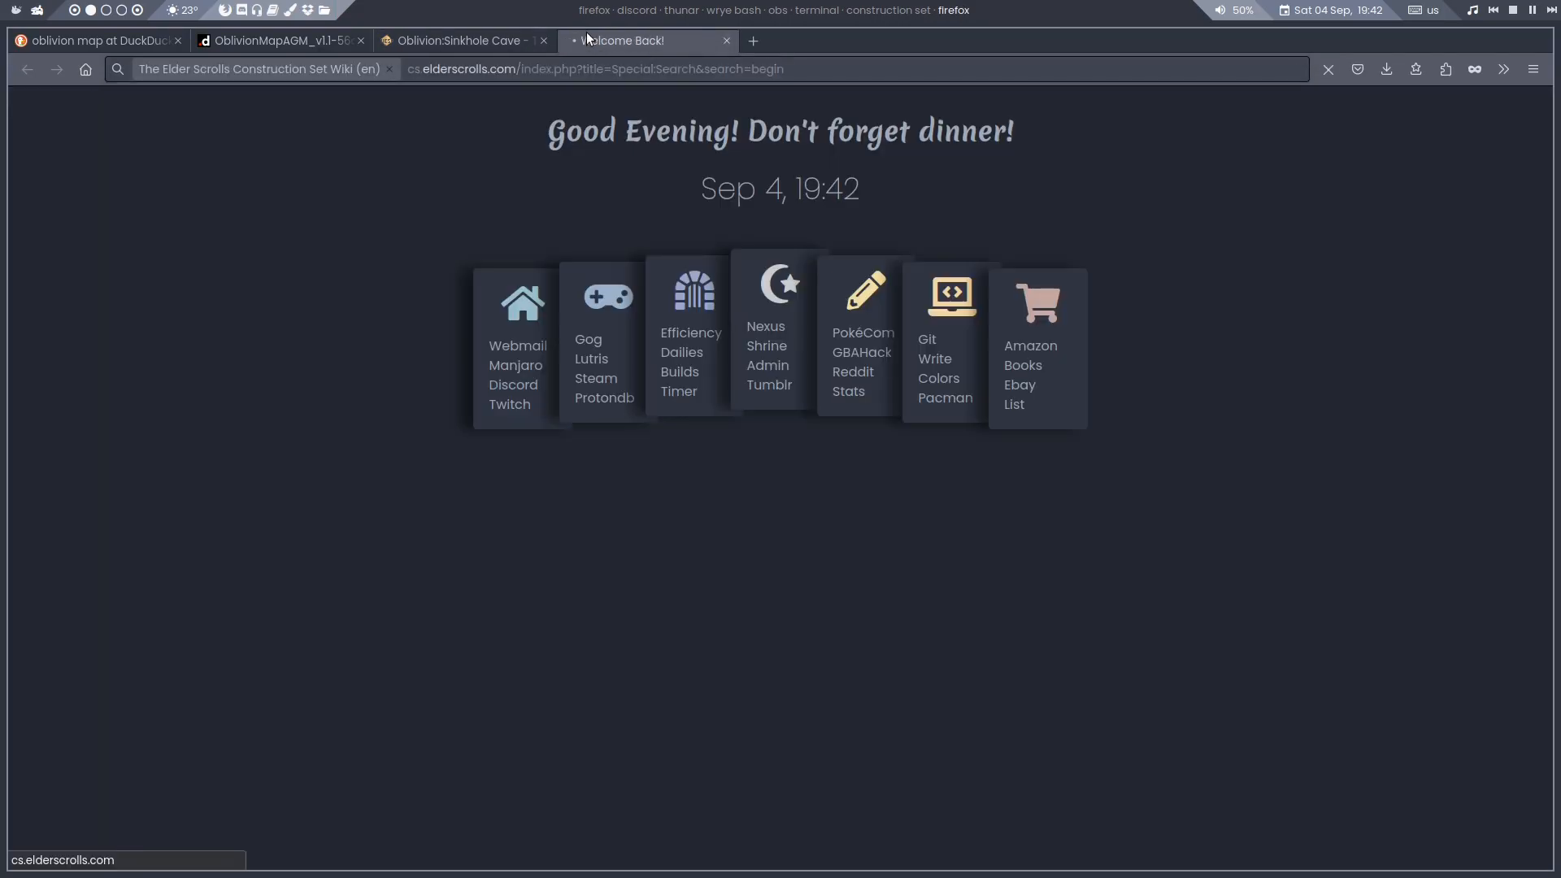
# Examine the table of script block types, read the OnActivate page, and return to the Construction Set script editor
pyautogui.scroll(-2, 797, 426)
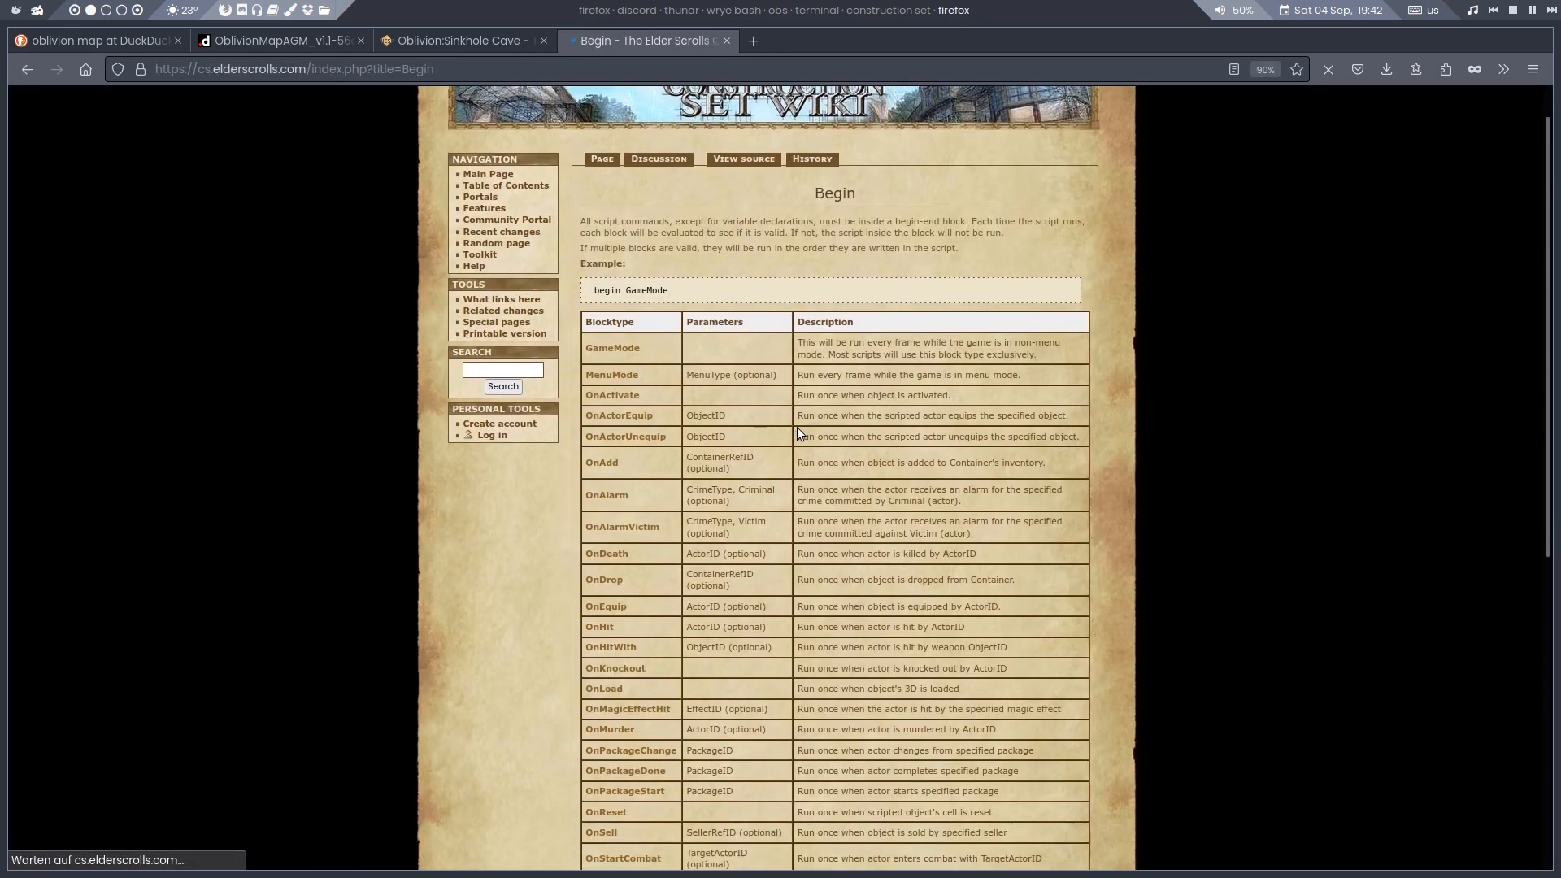
pyautogui.scroll(-2, 792, 431)
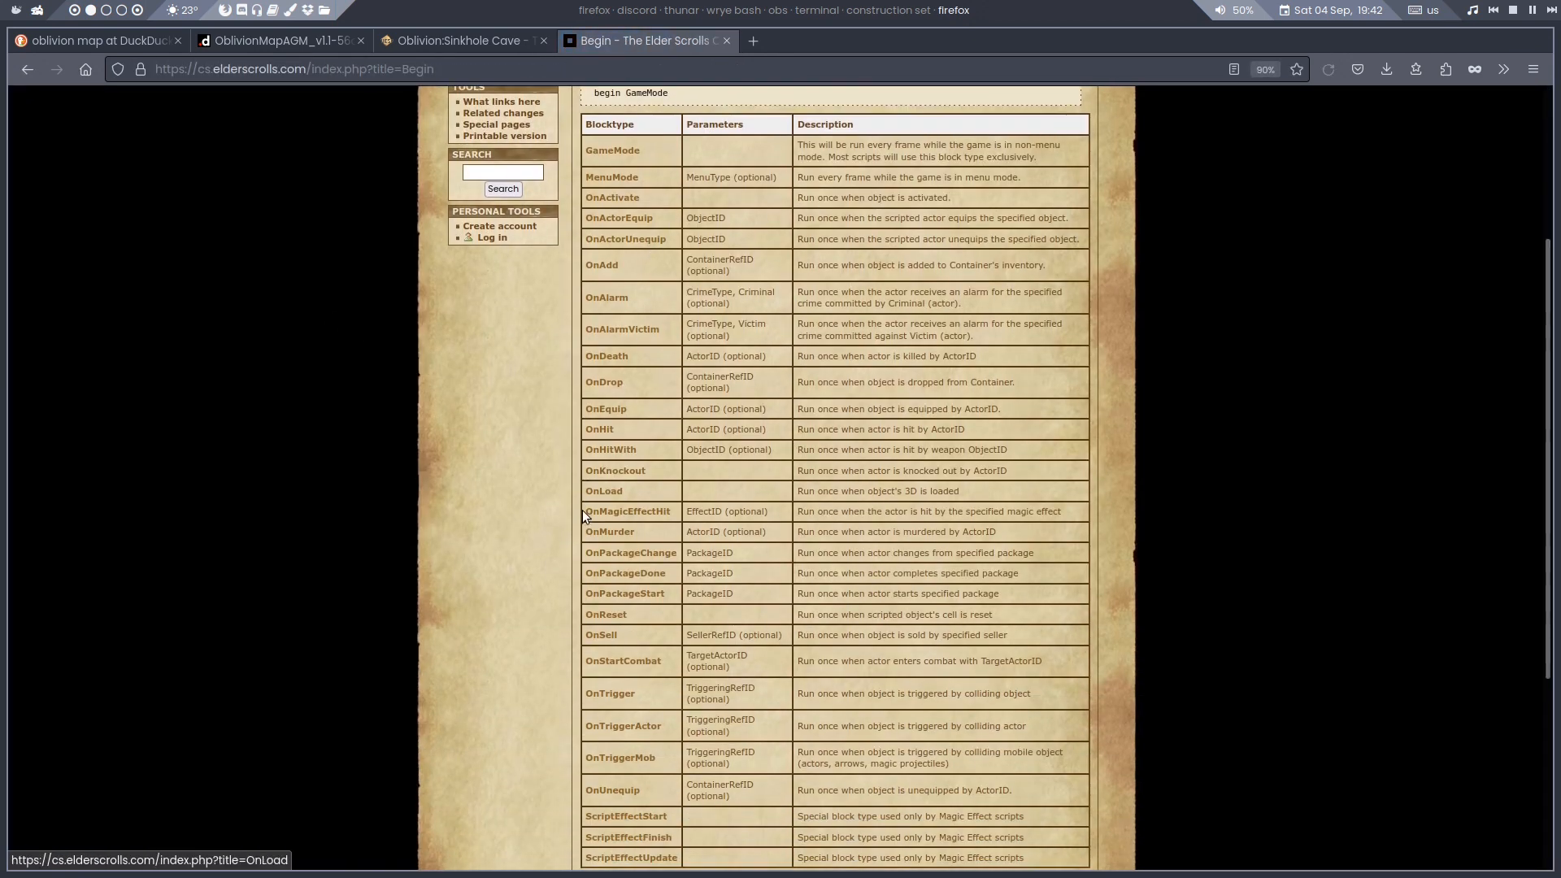
pyautogui.scroll(-5, 583, 514)
pyautogui.scroll(2, 652, 549)
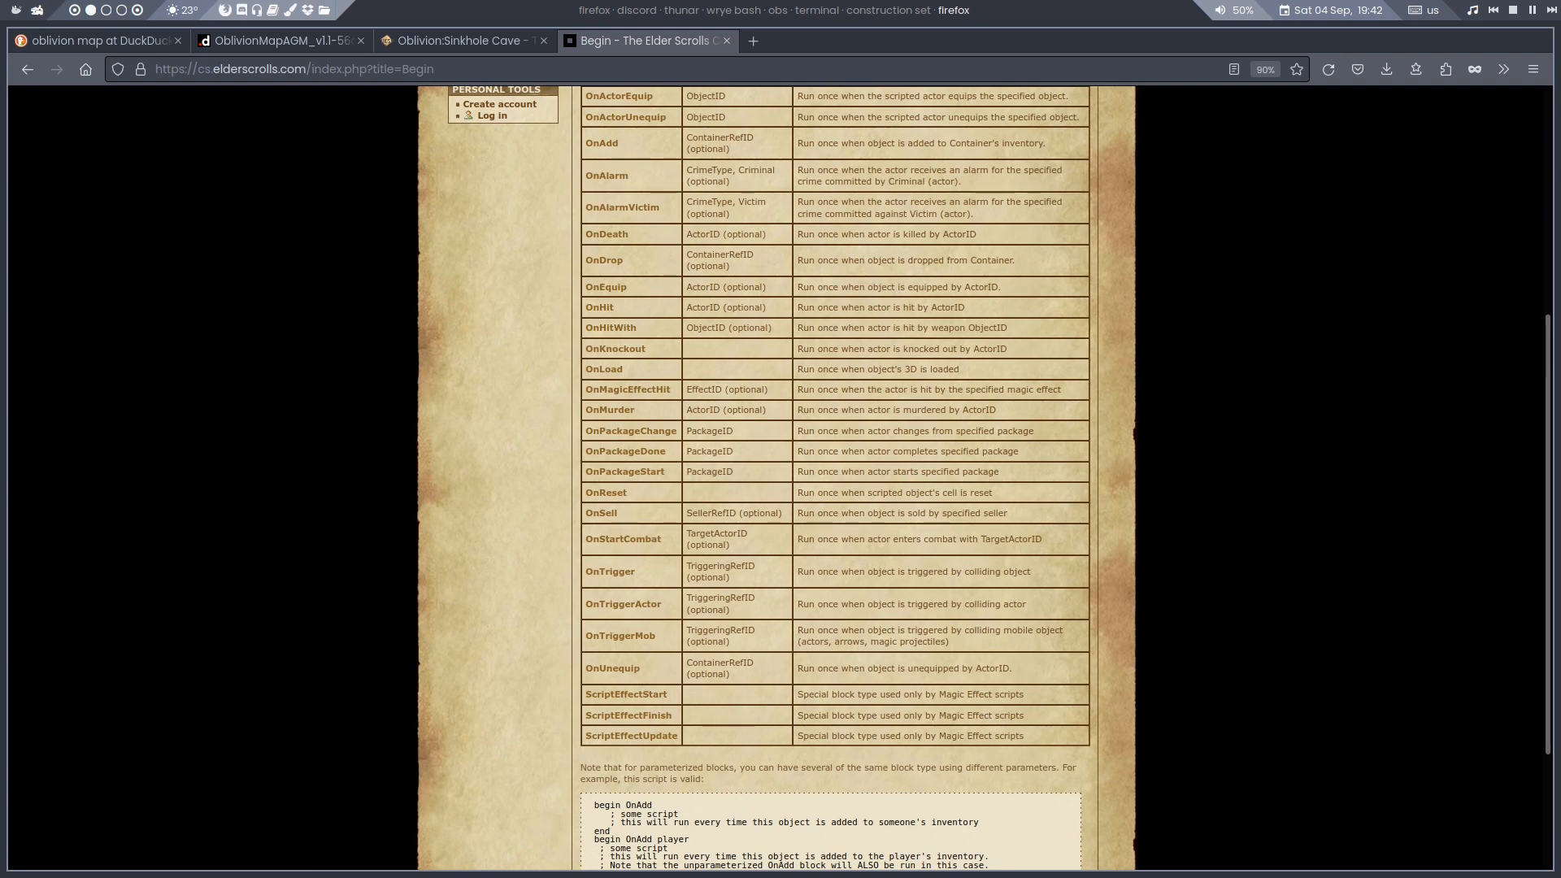
pyautogui.scroll(2, 901, 447)
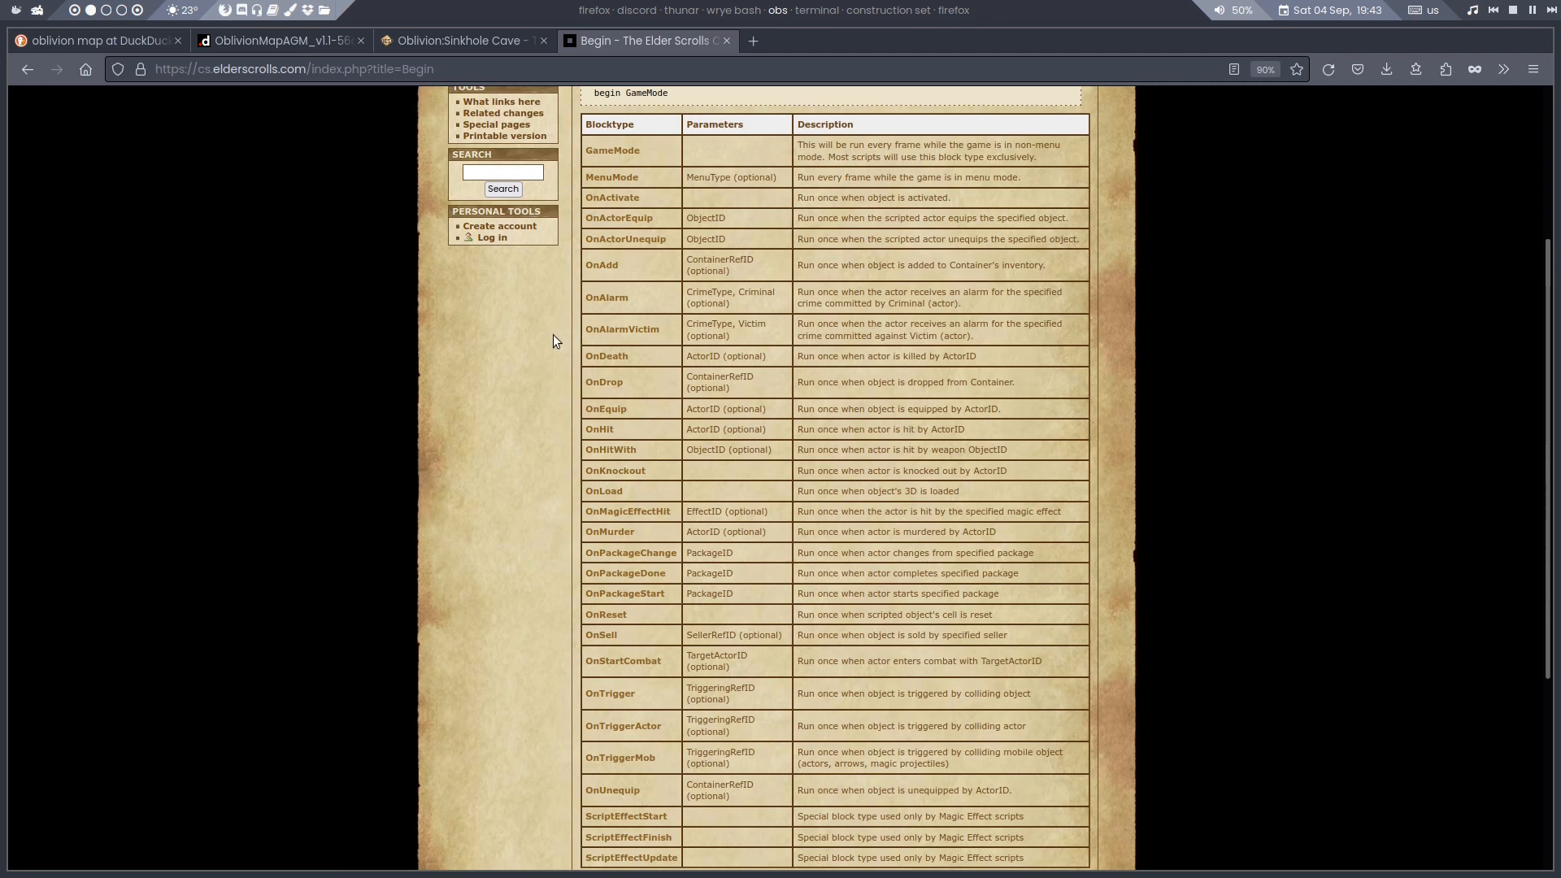
pyautogui.click(614, 199)
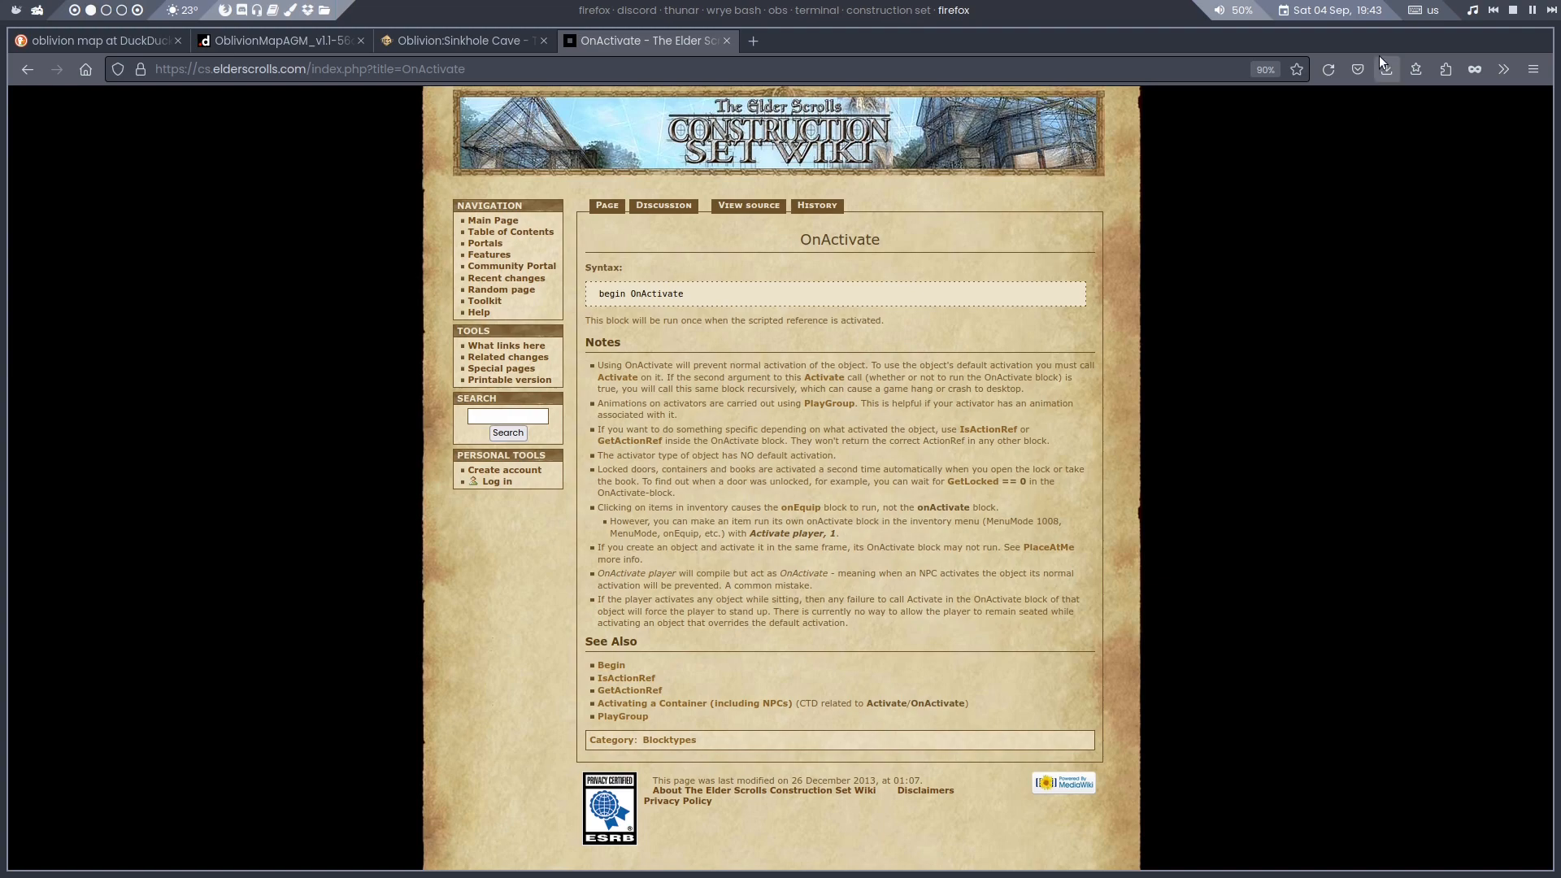
pyautogui.hotkey('alt', 'Tab')
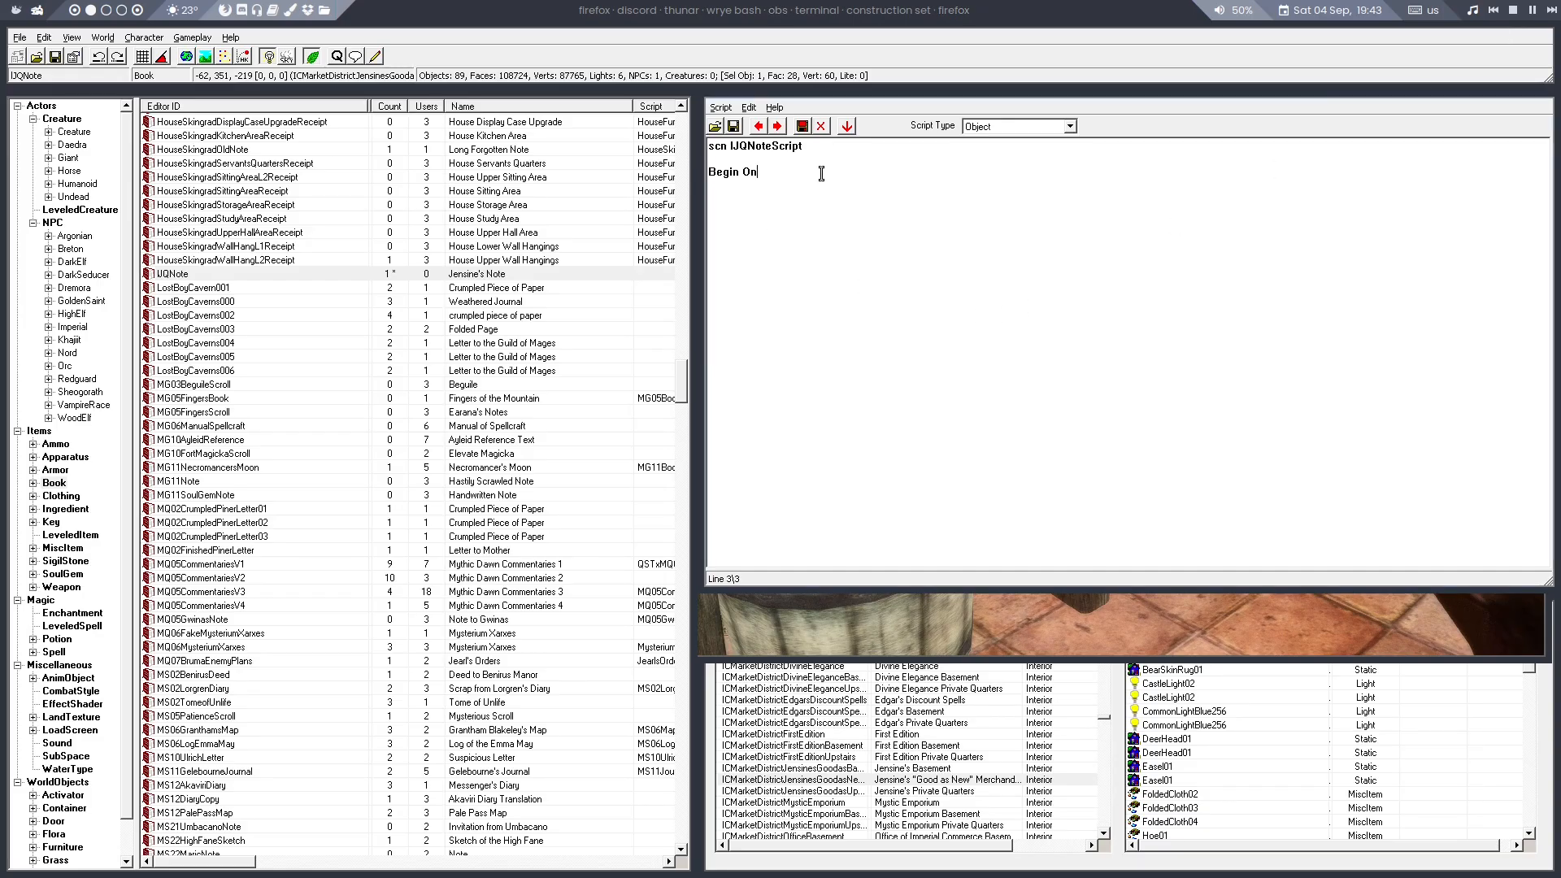
# Complete the block opening as "Begin OnActivate" and close the block with "End"
pyautogui.write('Activate')
pyautogui.press('Return')
pyautogui.click(813, 173)
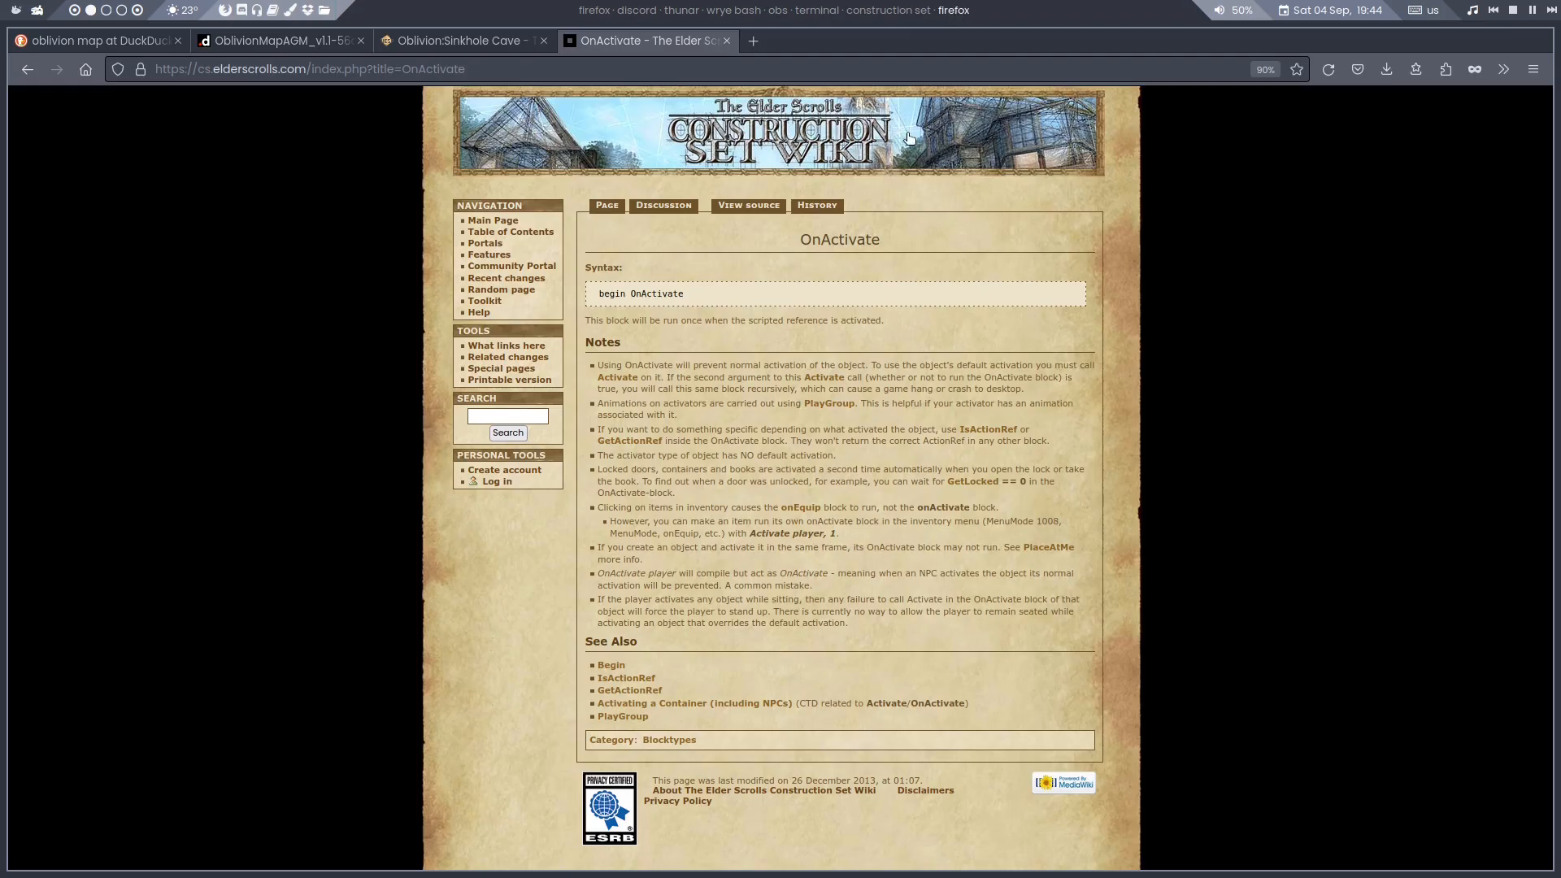
# Switch to Firefox, read the IsActionRef syntax and example through the OnActivate wiki page, and return to the Construction Set
pyautogui.click(956, 10)
pyautogui.click(618, 293)
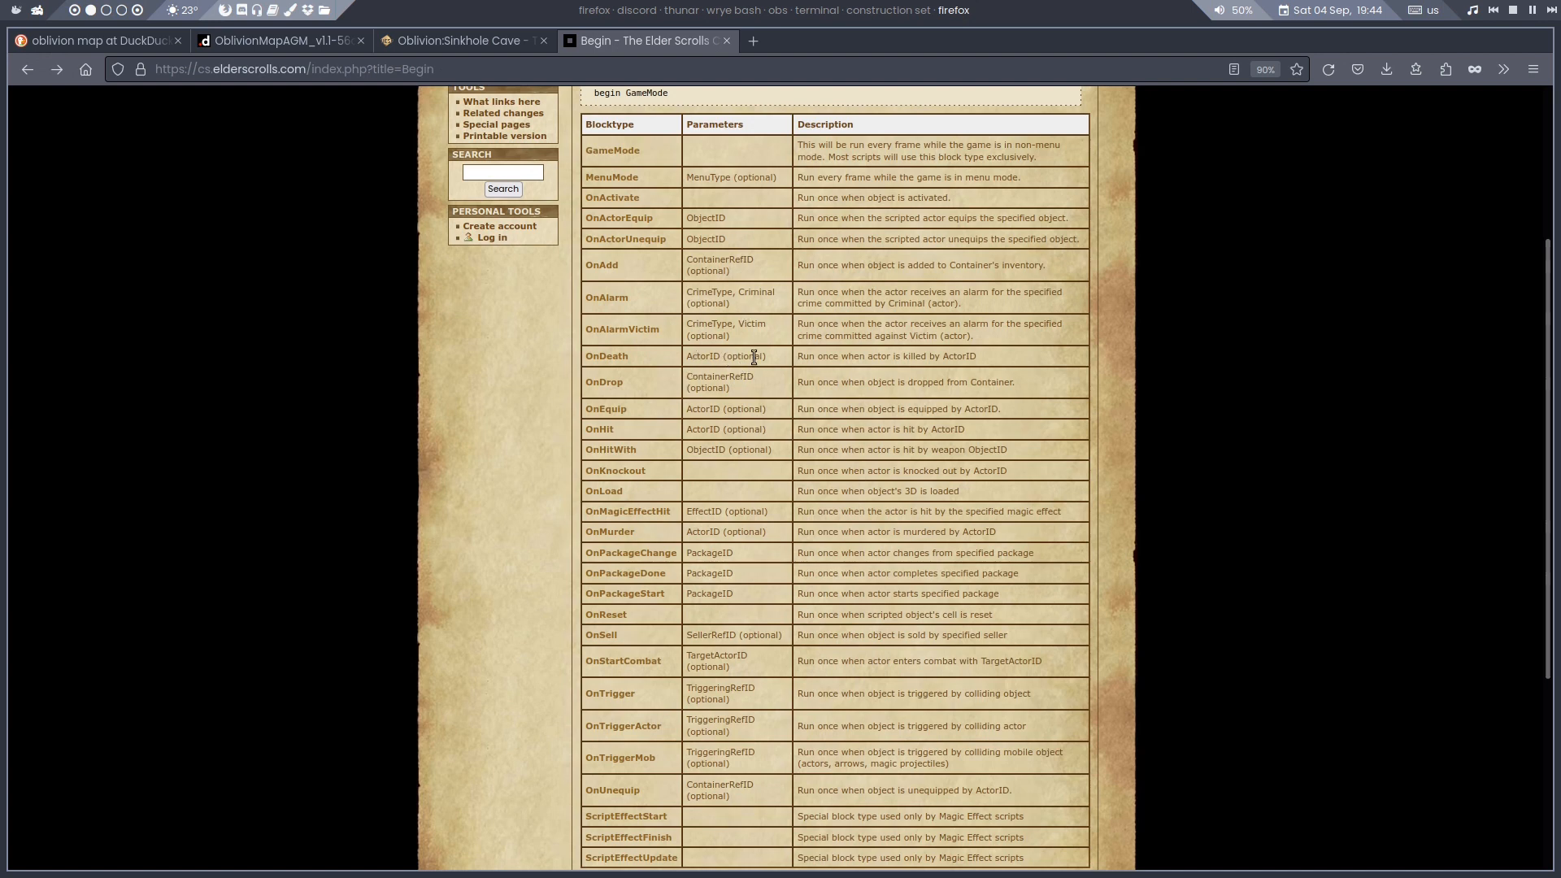
pyautogui.click(620, 197)
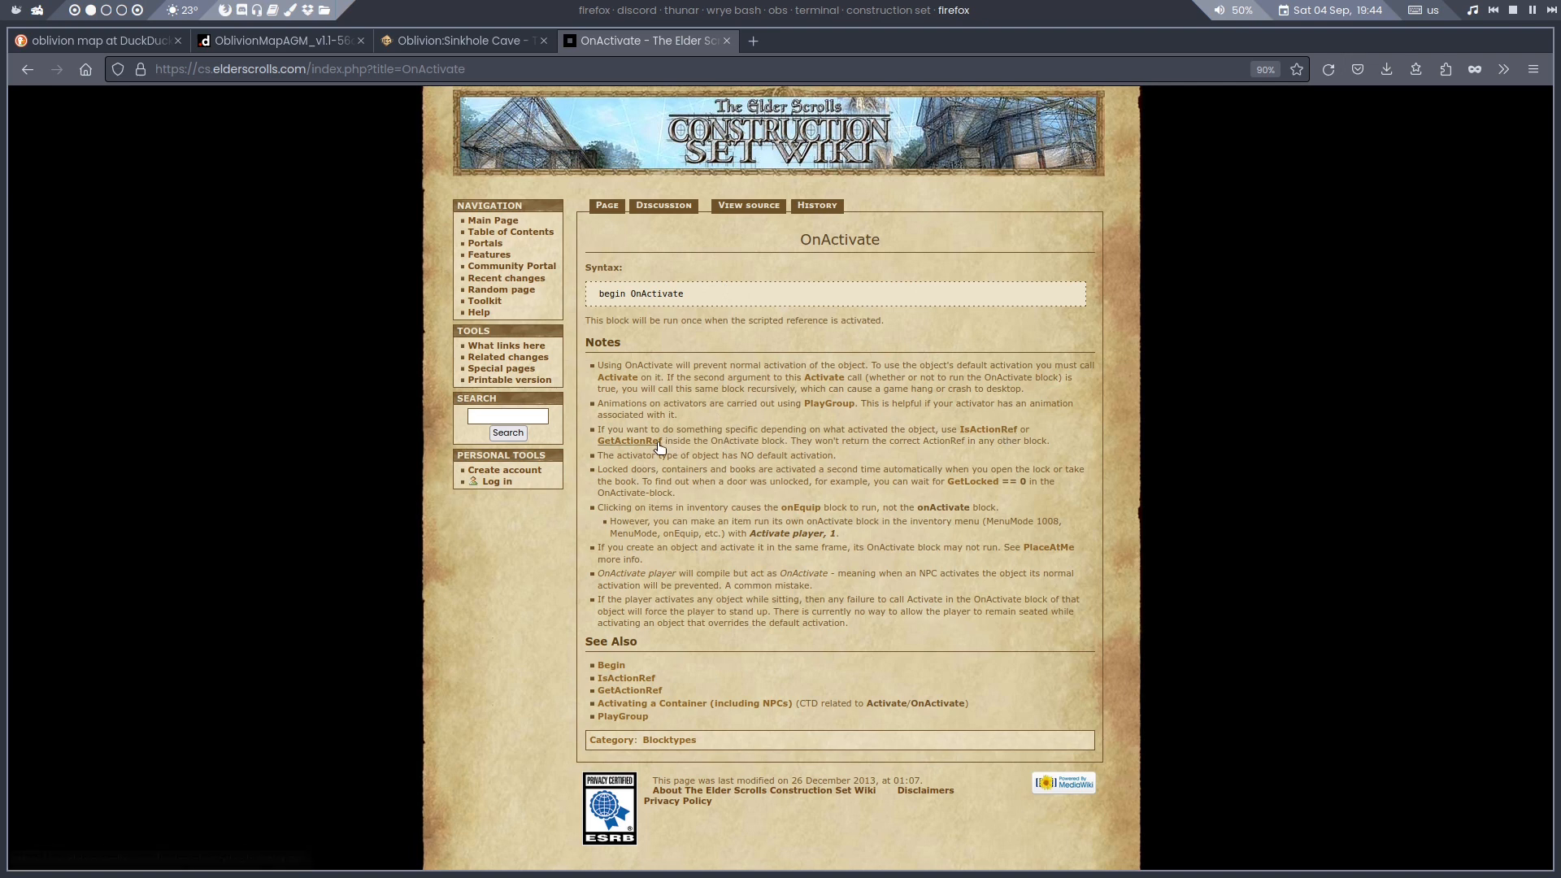
pyautogui.click(986, 430)
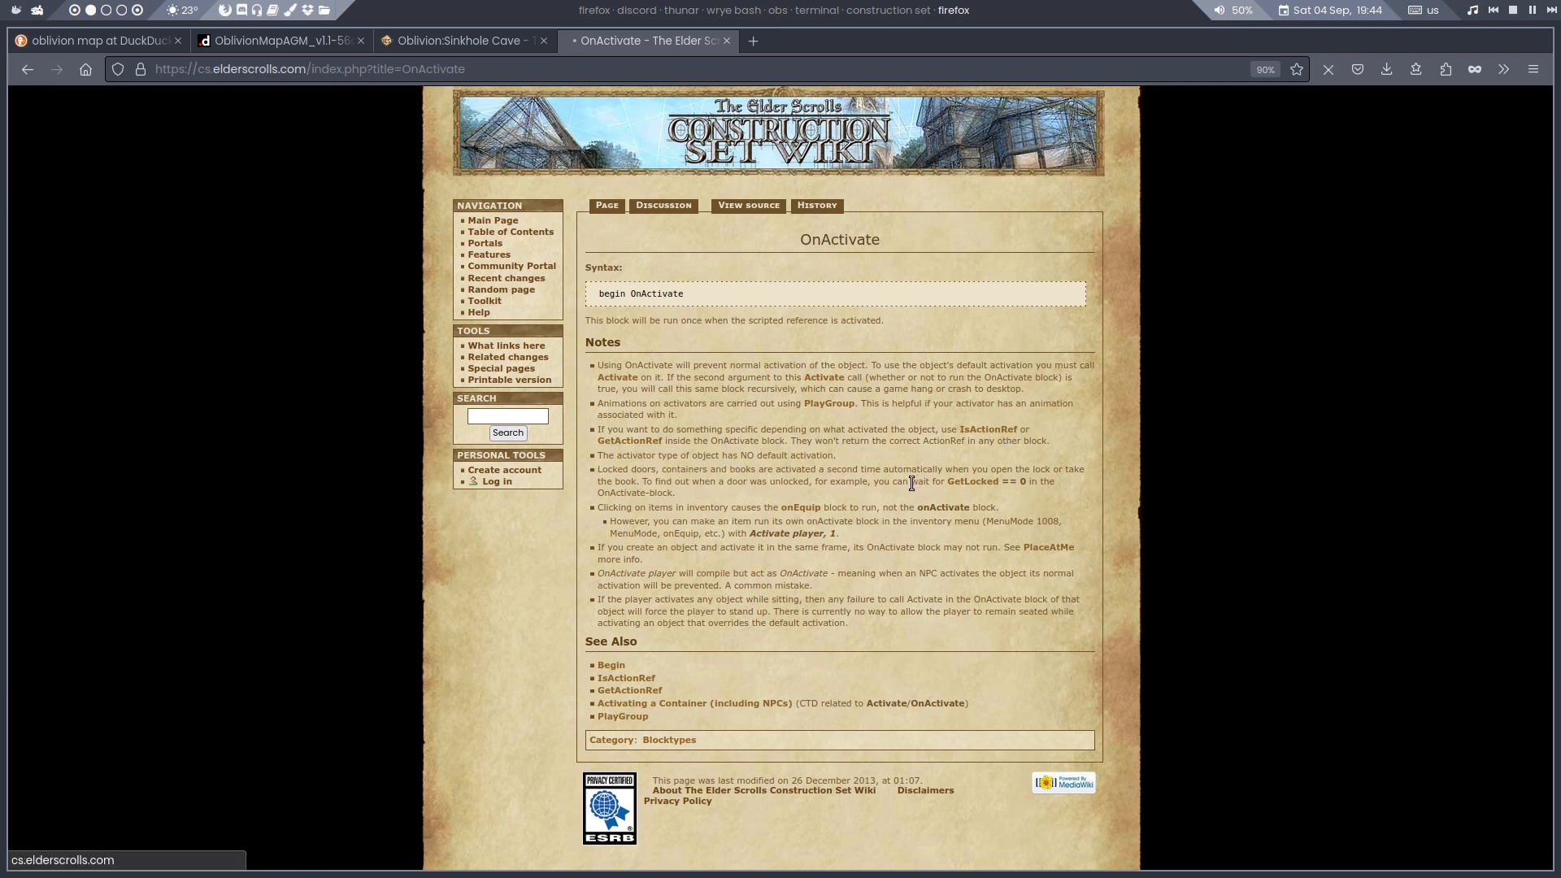
pyautogui.doubleClick(642, 294)
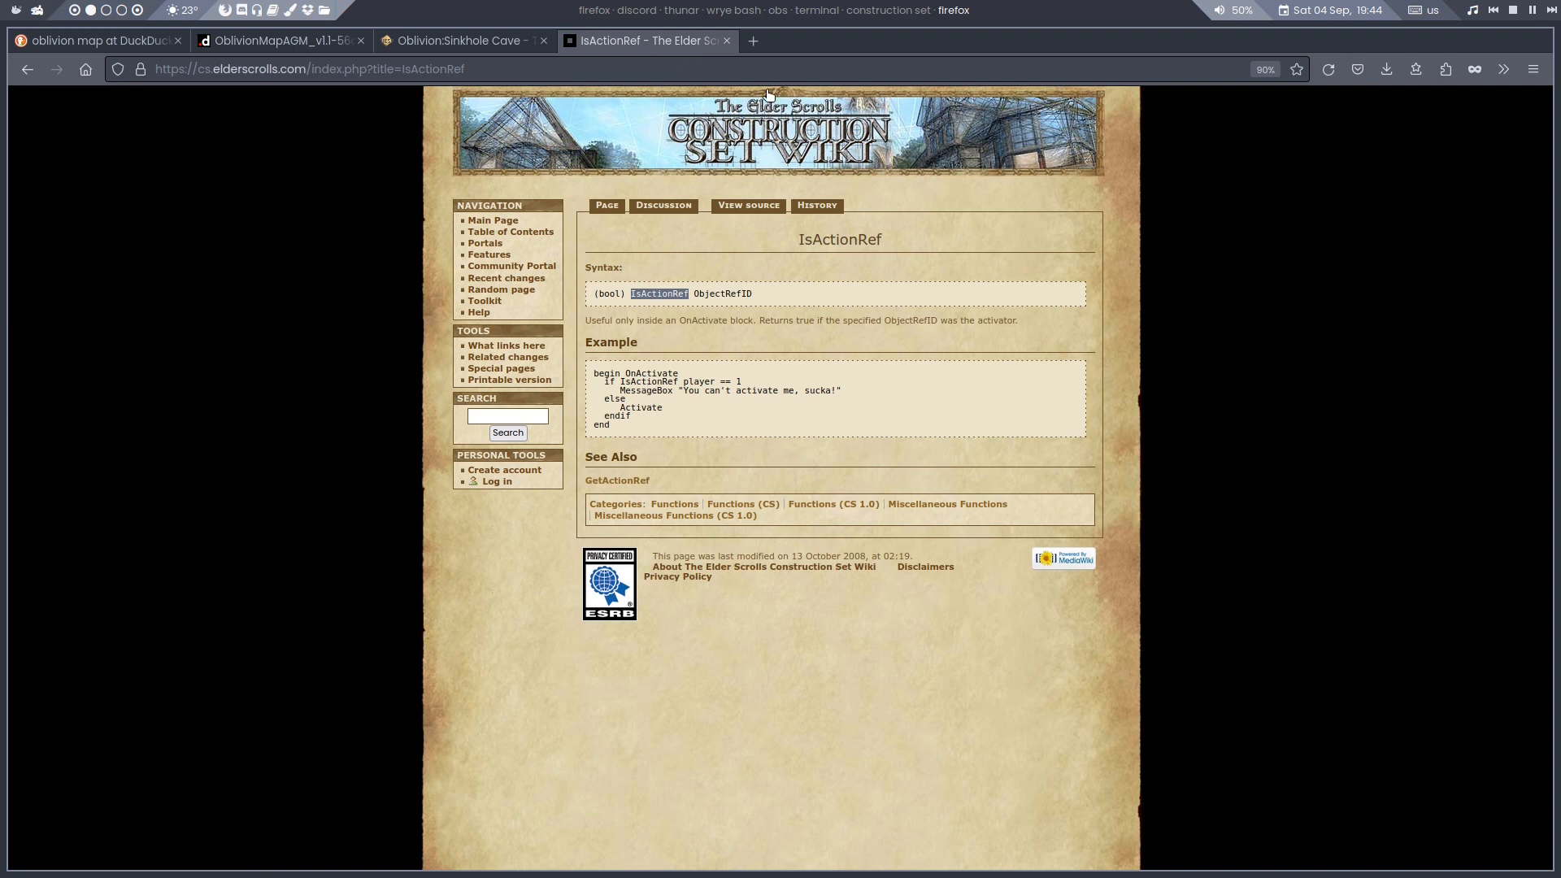
pyautogui.click(855, 11)
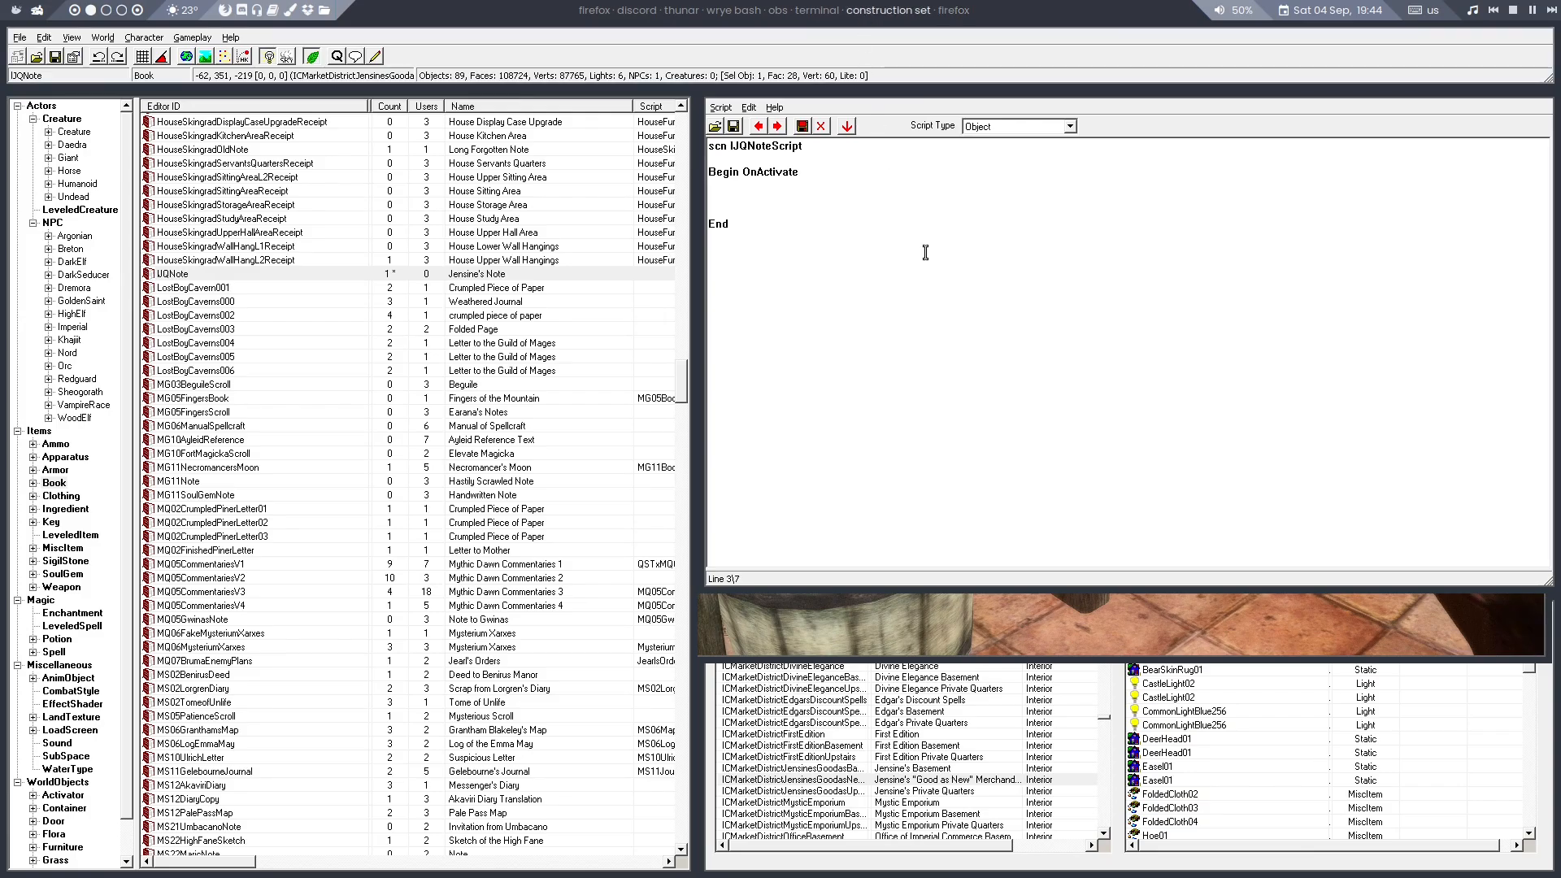
# Inside the OnActivate block, add the condition "if IsActionRef Player == 0" with "return" and close it with "endif"
pyautogui.click(797, 199)
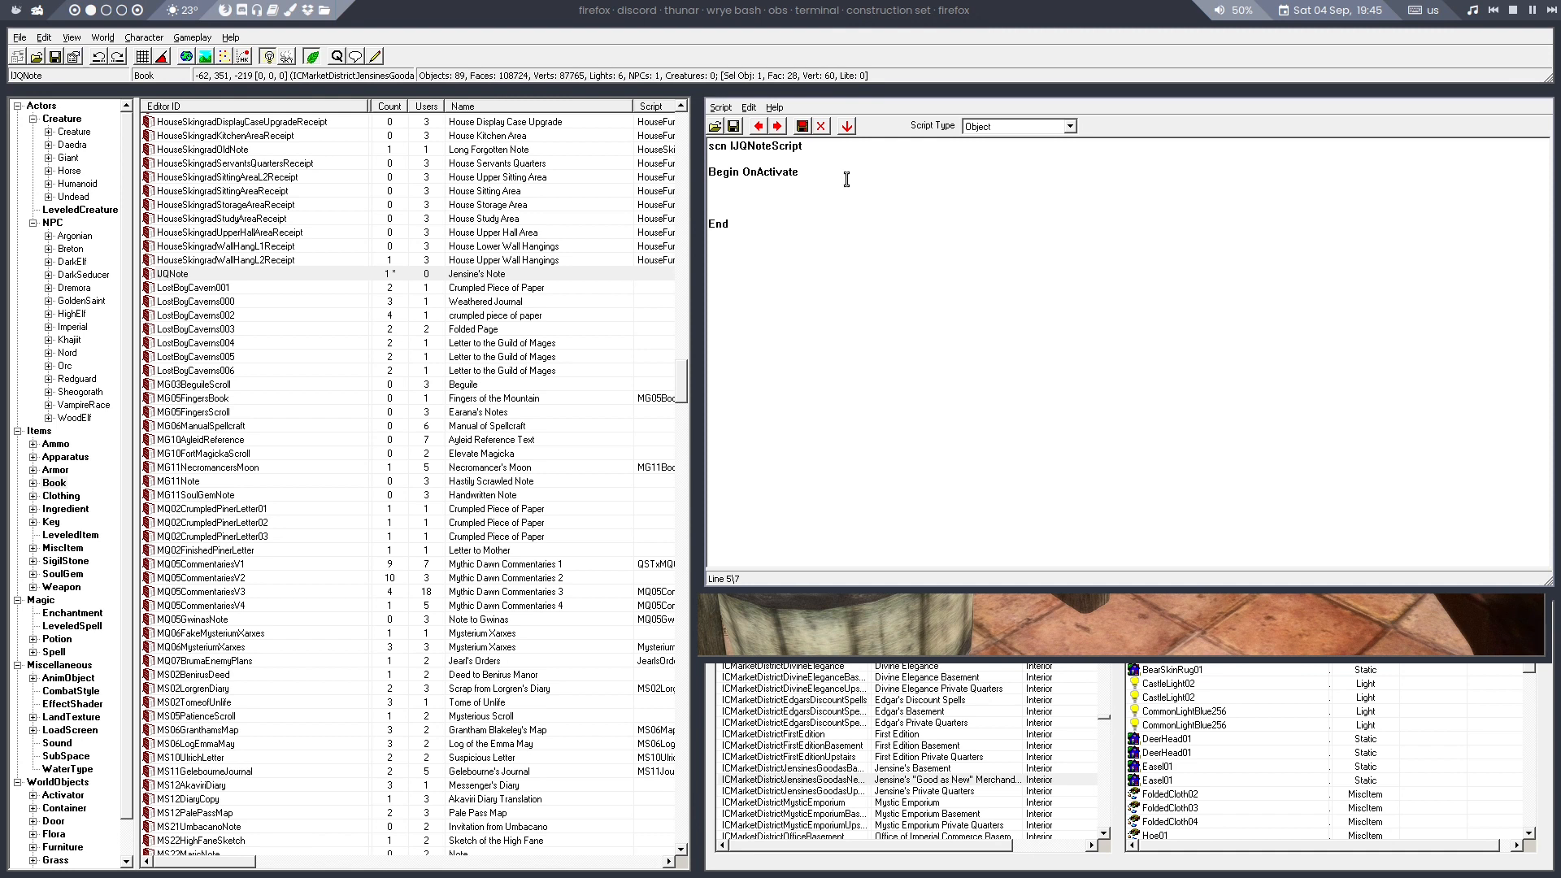
pyautogui.press('Tab')
pyautogui.write('if IsActionRef Player == 0')
pyautogui.press('Return')
pyautogui.press('Tab')
pyautogui.press('Tab')
pyautogui.write('return')
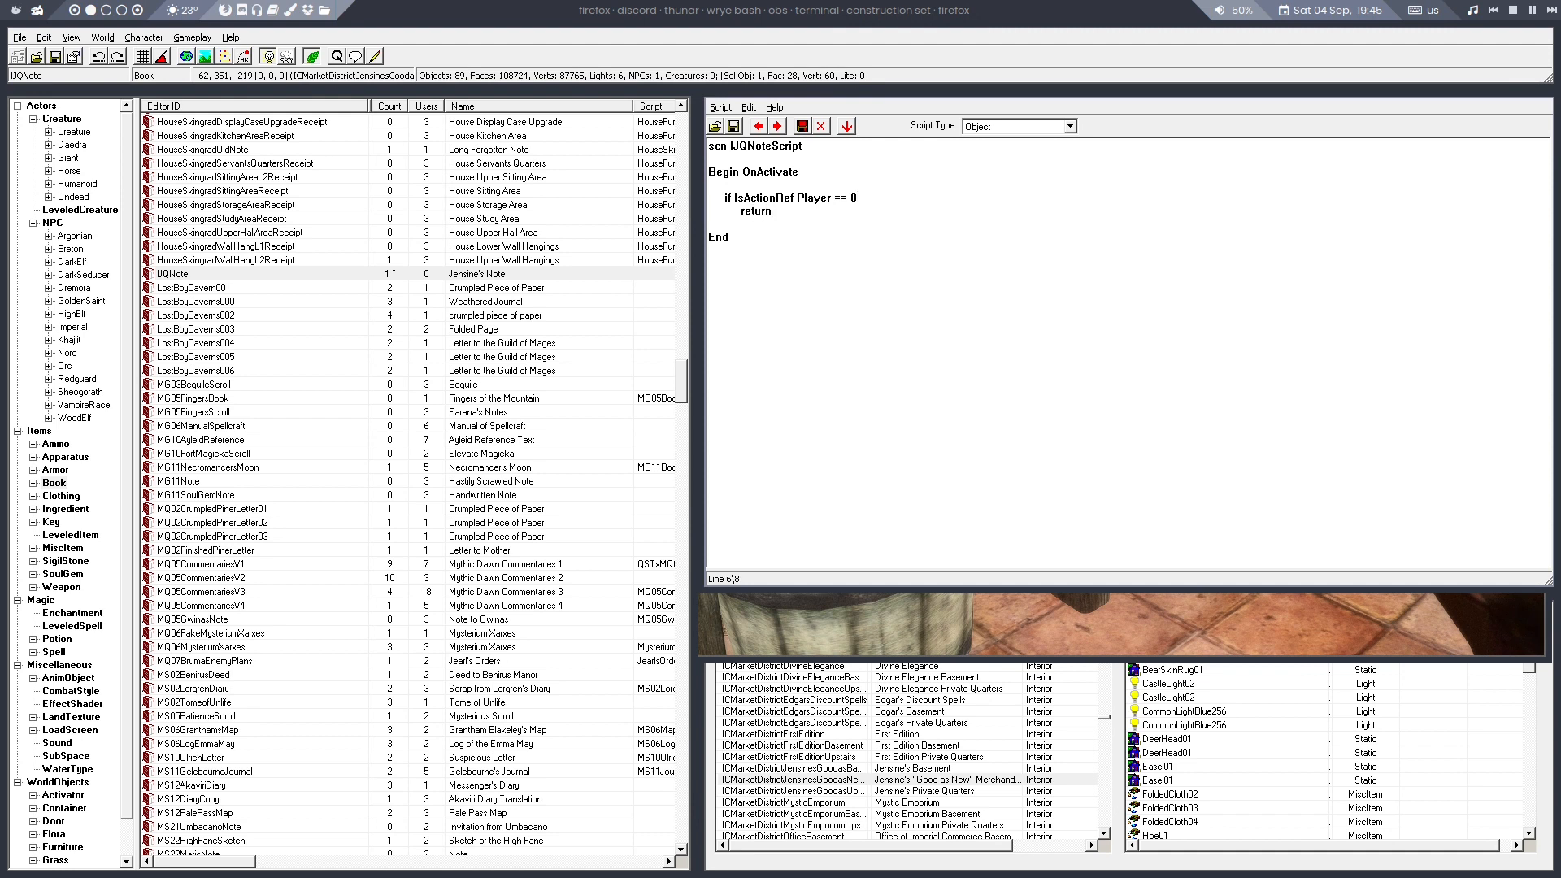
pyautogui.press('Return')
pyautogui.press('Tab')
pyautogui.write('endif')
# Add the line "setstage IJQQuest 10" below the condition, separated from it by a blank line
pyautogui.press('Return')
pyautogui.press('Return')
pyautogui.write('setstage IJQQuest 10')
# Check the stages and general data of the "Jensine's Lost Shirt" quest, then close the quest window
pyautogui.click(338, 57)
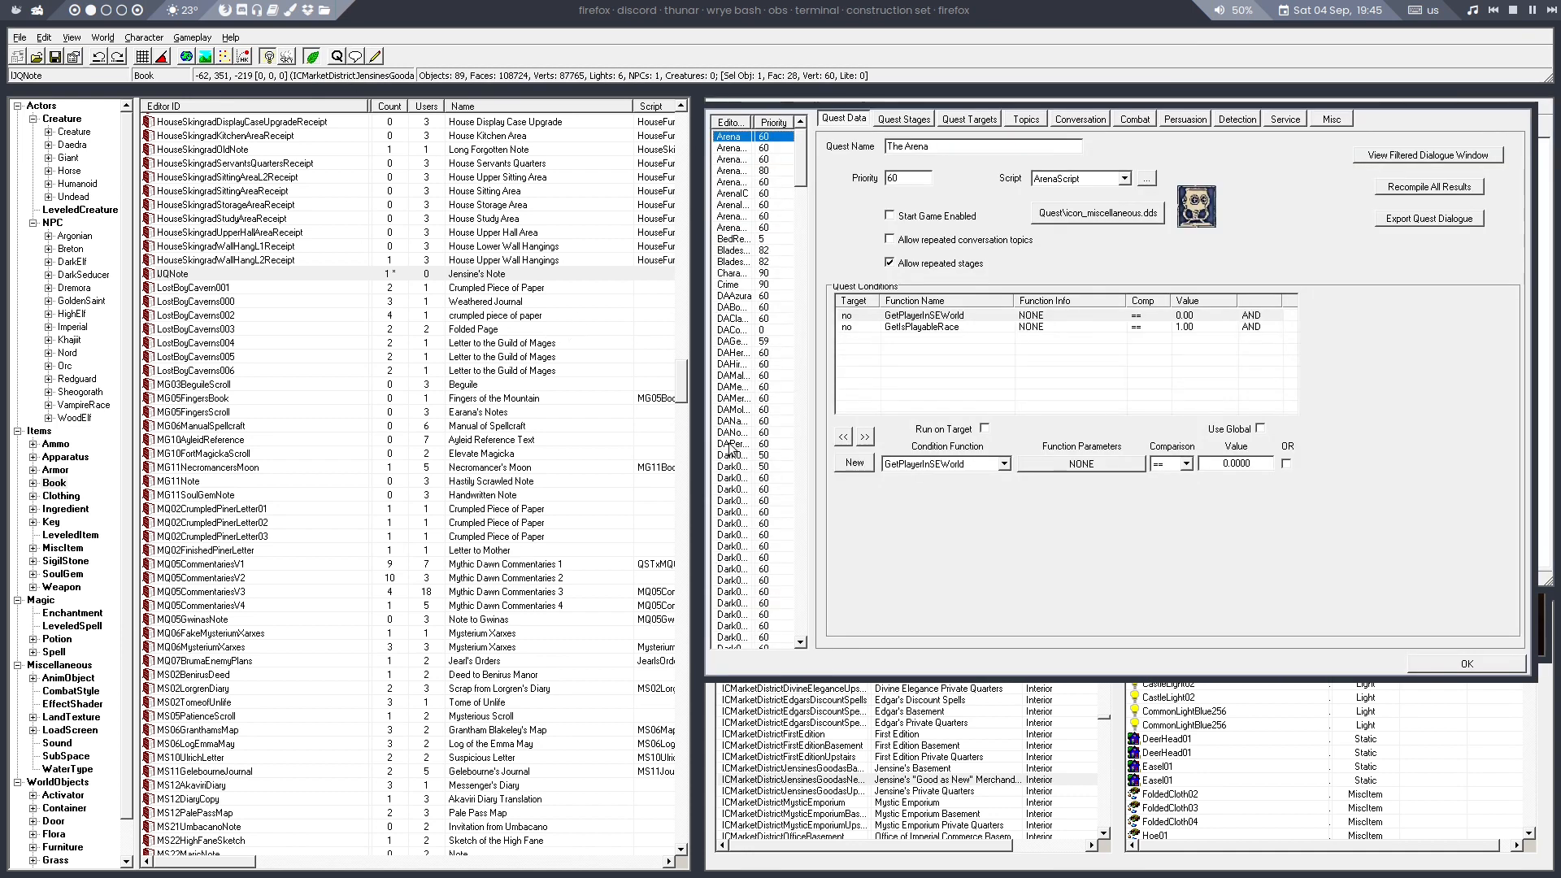
pyautogui.click(742, 397)
pyautogui.press('j')
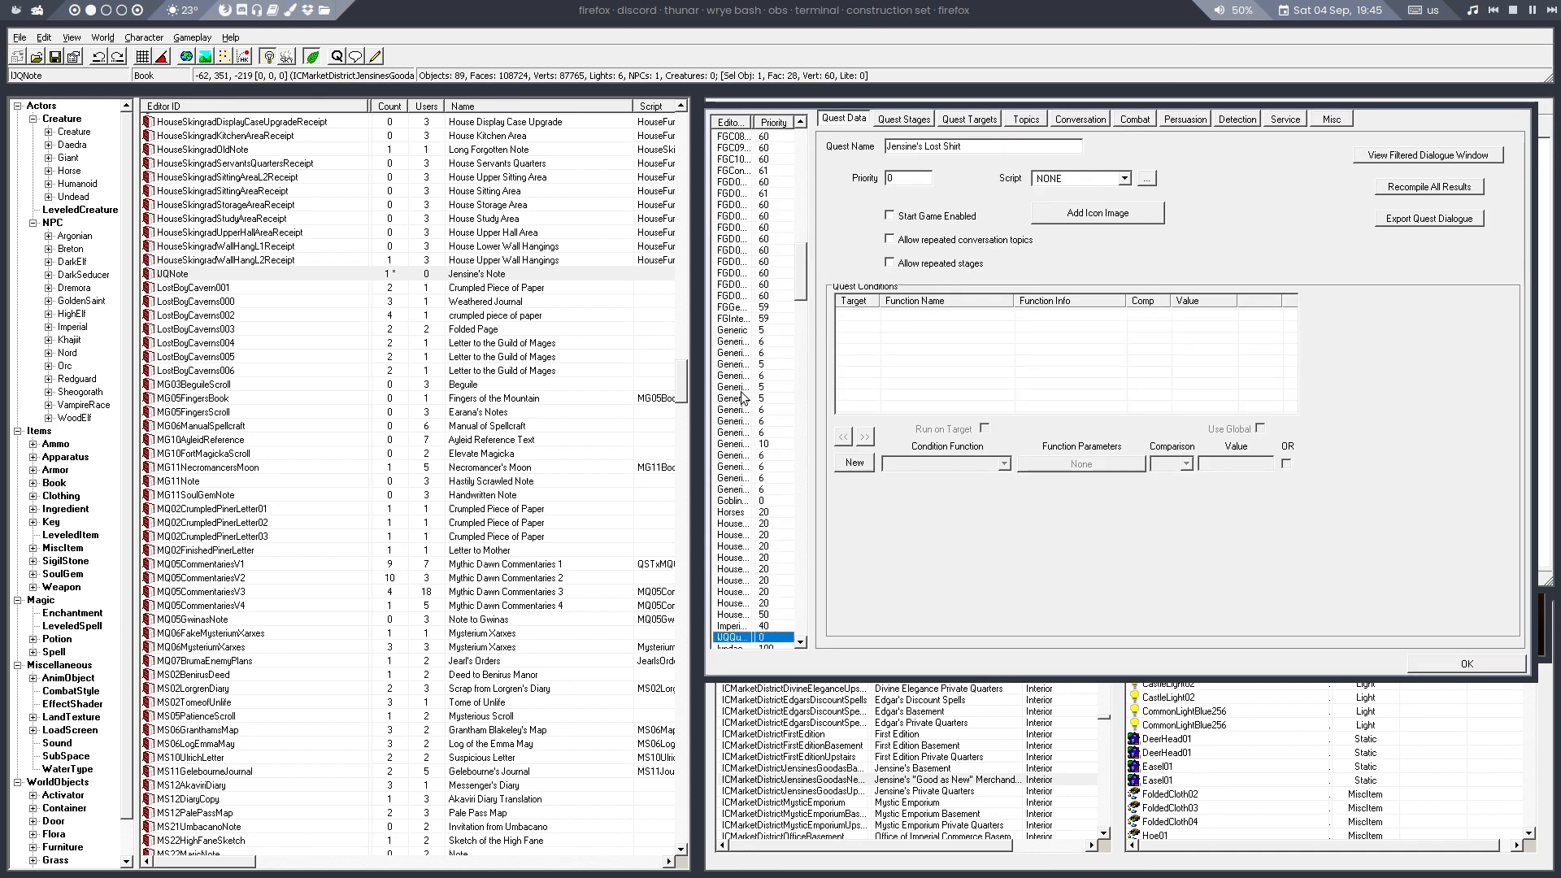
pyautogui.click(903, 118)
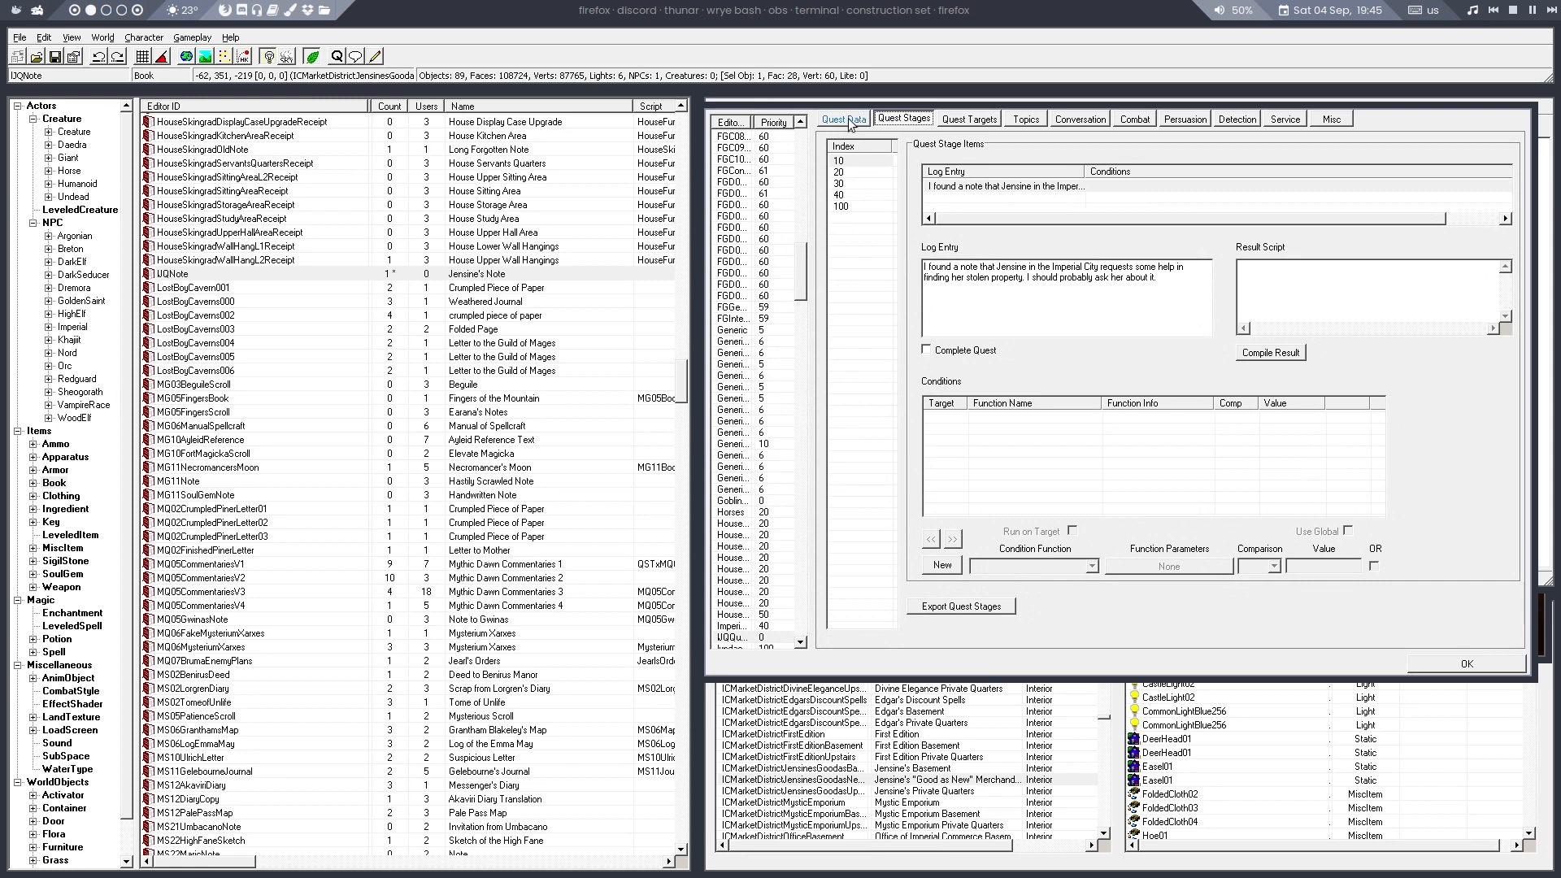
pyautogui.click(845, 120)
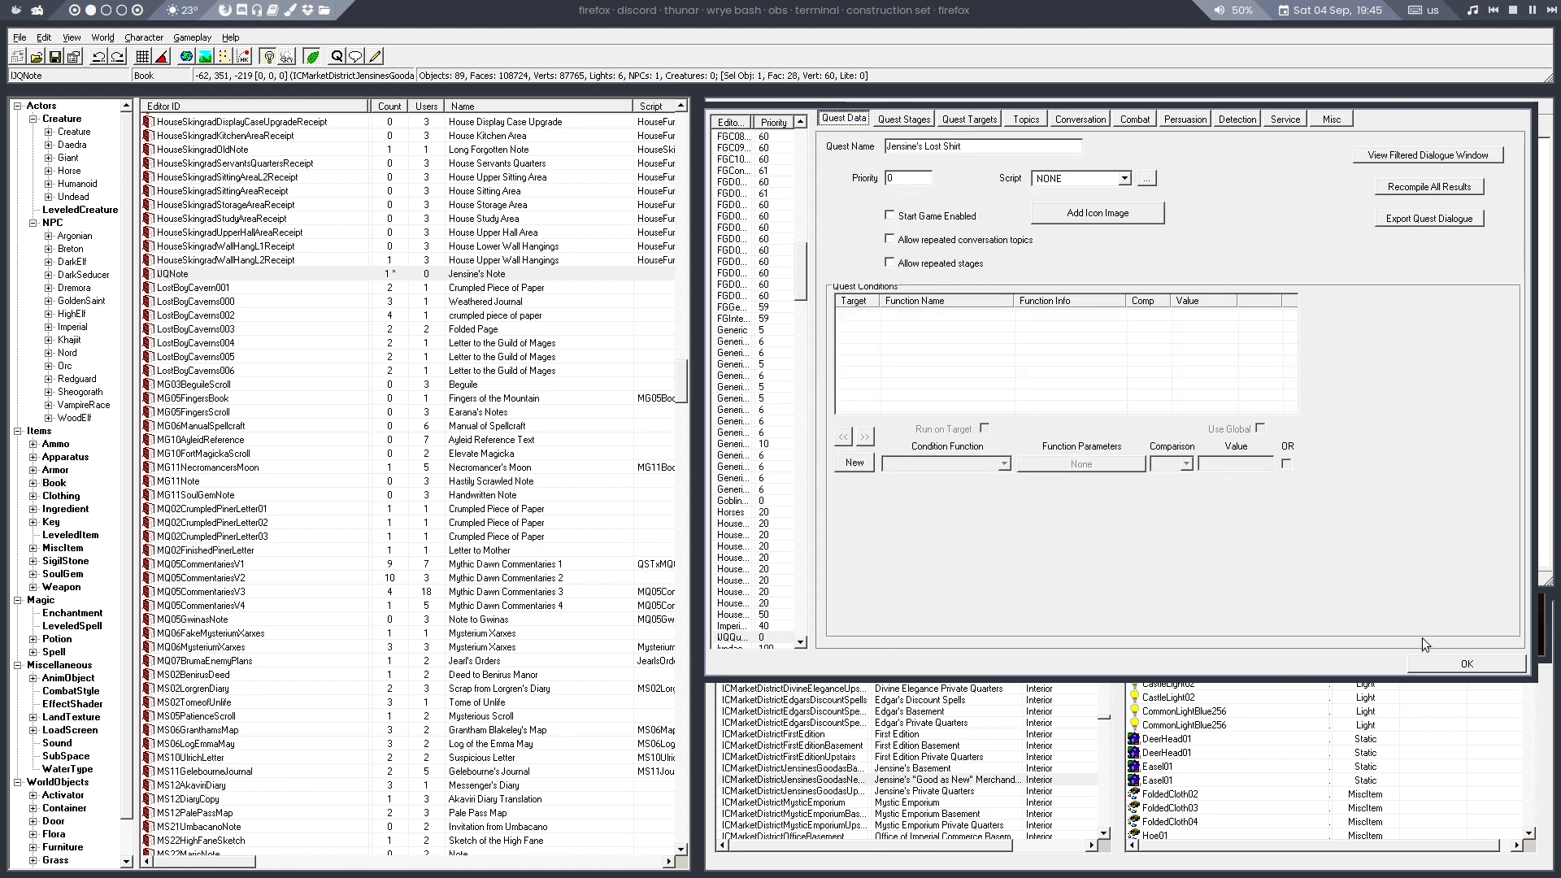
pyautogui.click(1420, 662)
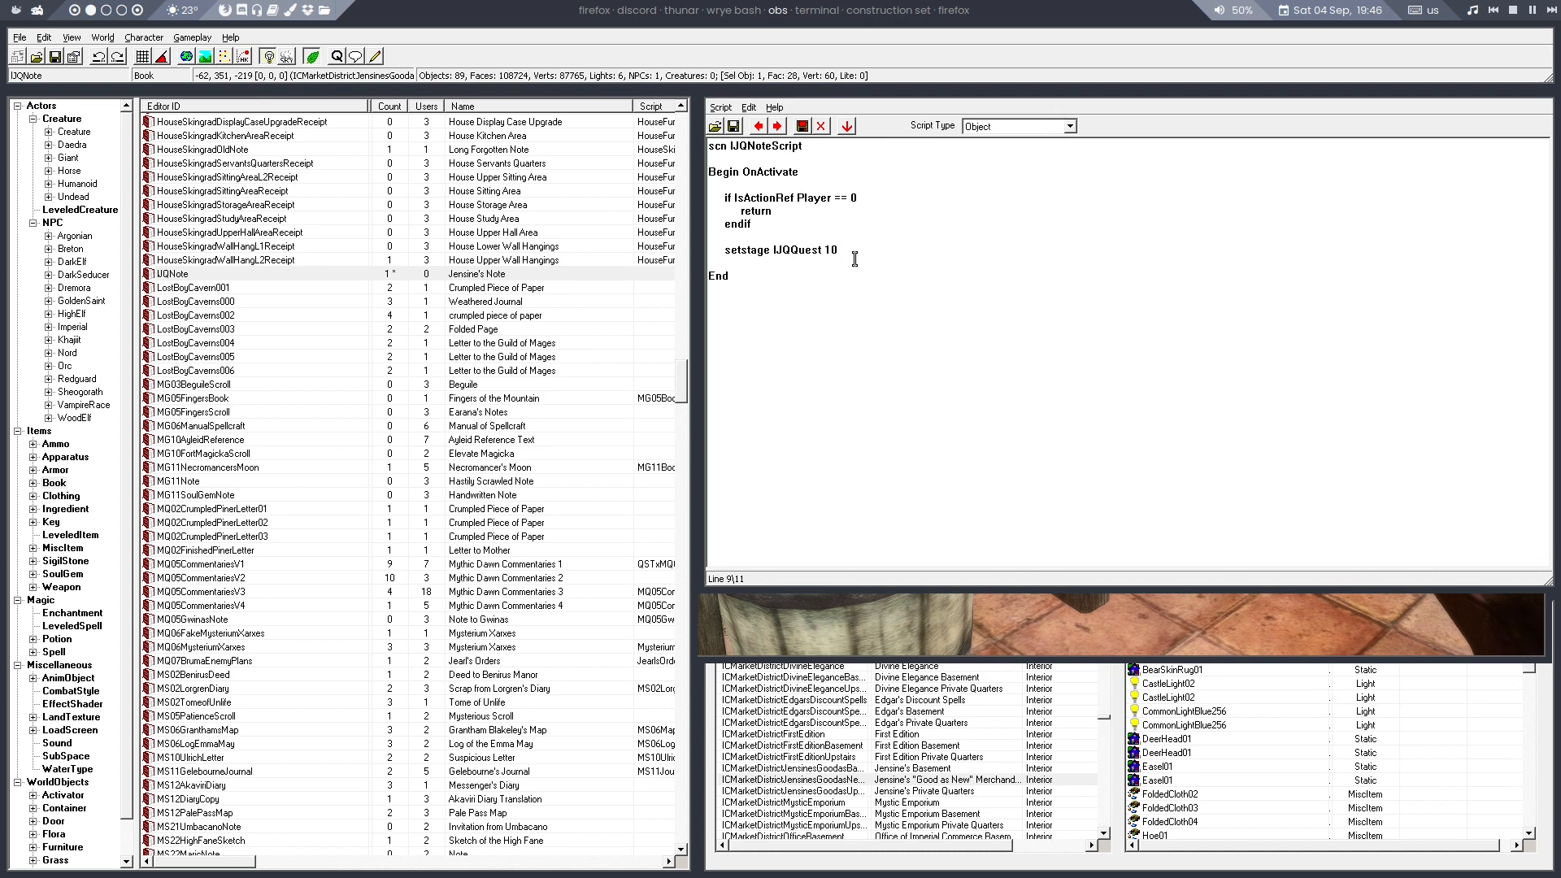
# Save and close the script, and assign IJQNoteScript to the IJQNote book
pyautogui.click(733, 126)
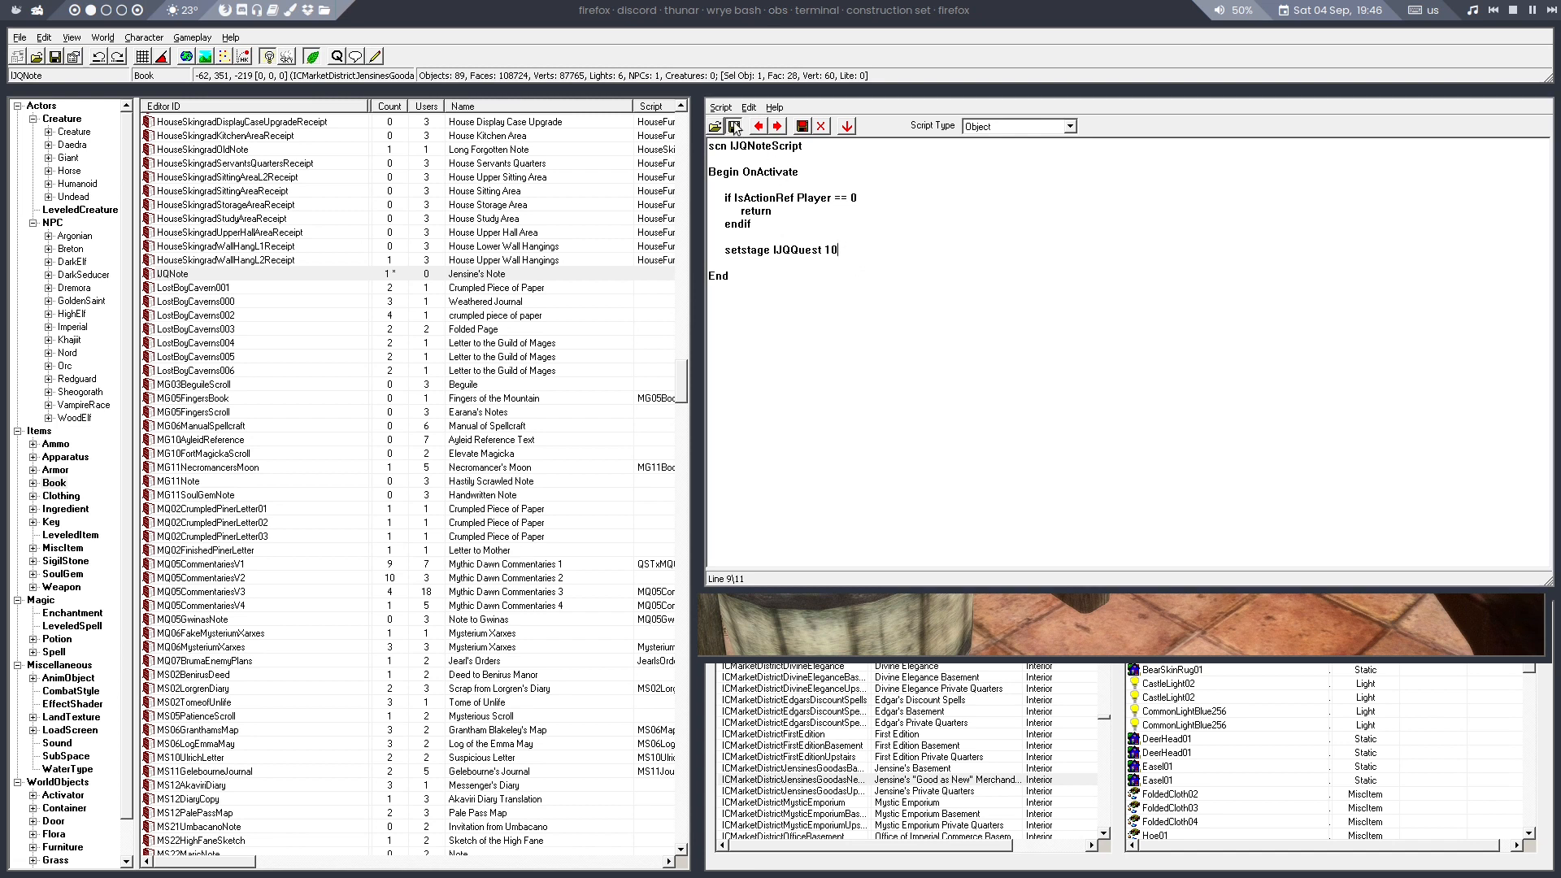
pyautogui.click(1543, 91)
pyautogui.doubleClick(183, 274)
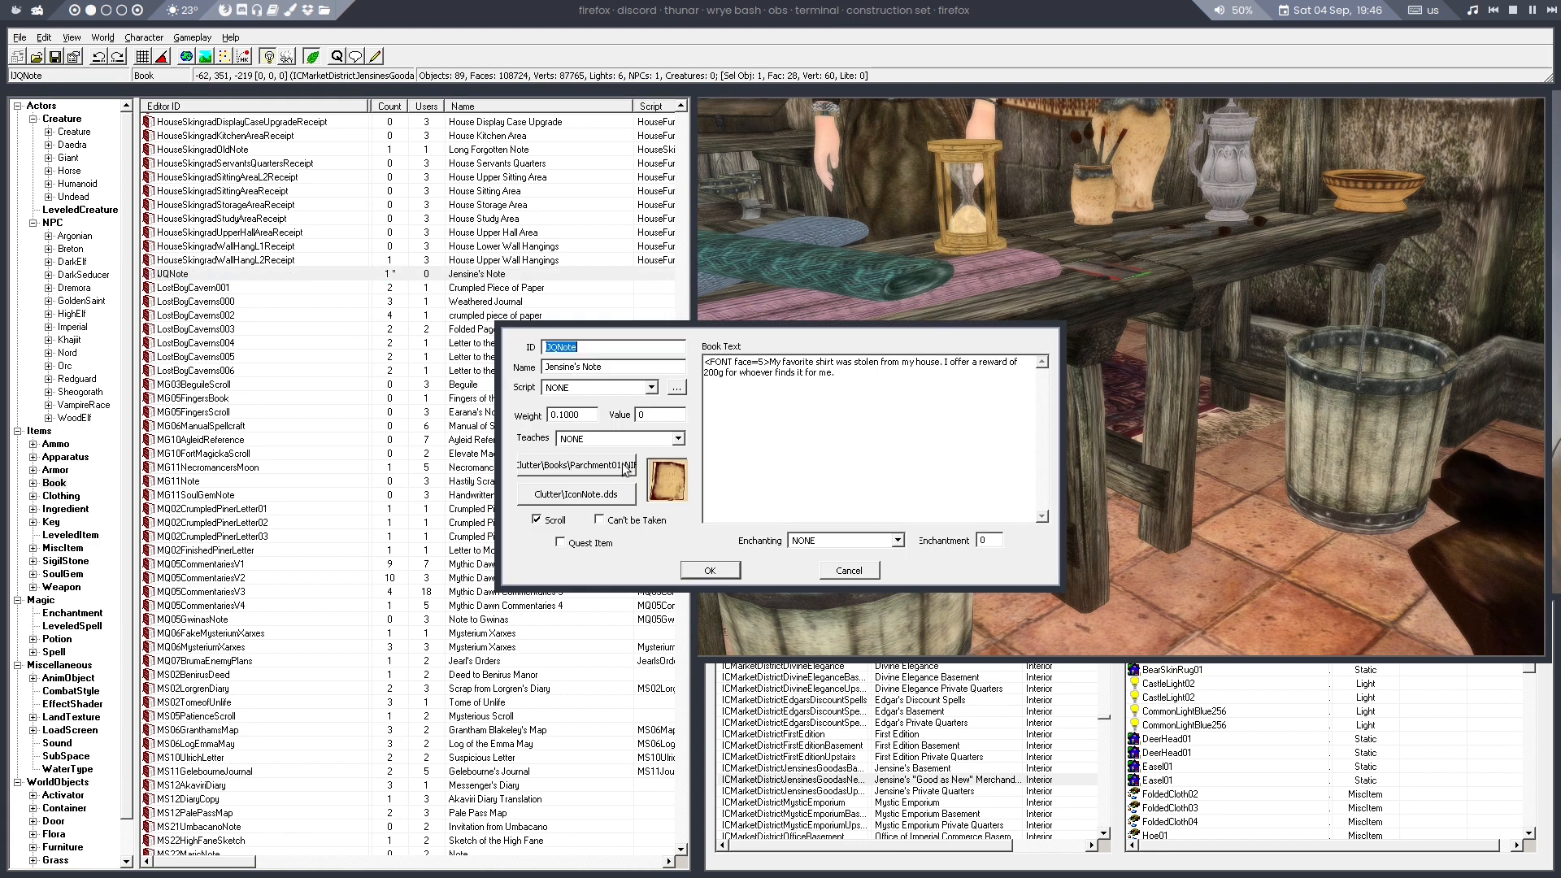
pyautogui.click(590, 387)
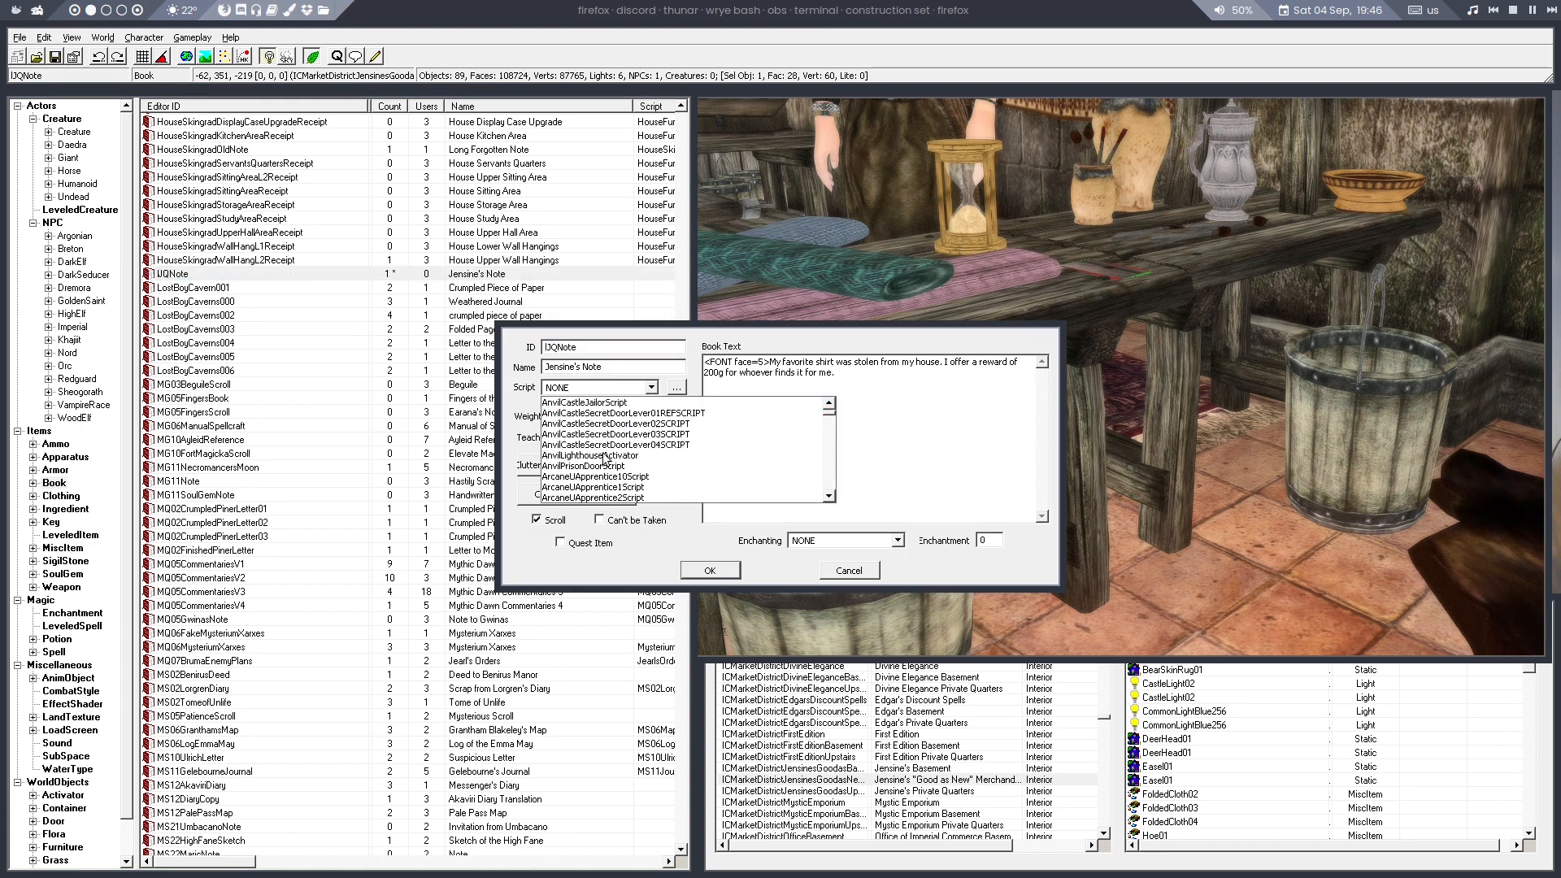
pyautogui.scroll(-20, 604, 459)
pyautogui.press('pagedown')
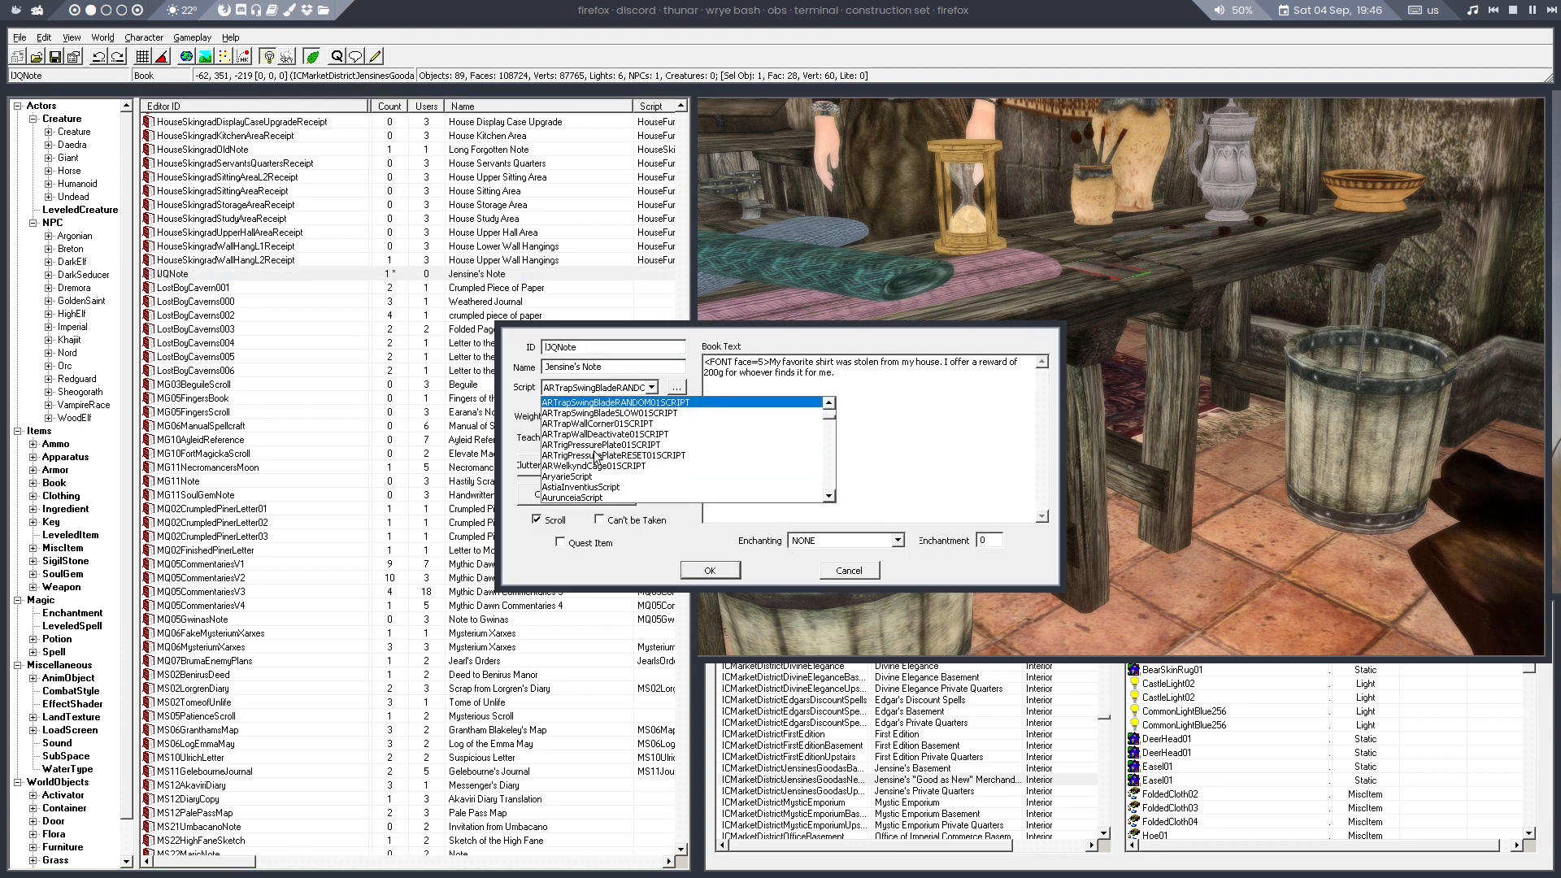
pyautogui.scroll(-10, 595, 455)
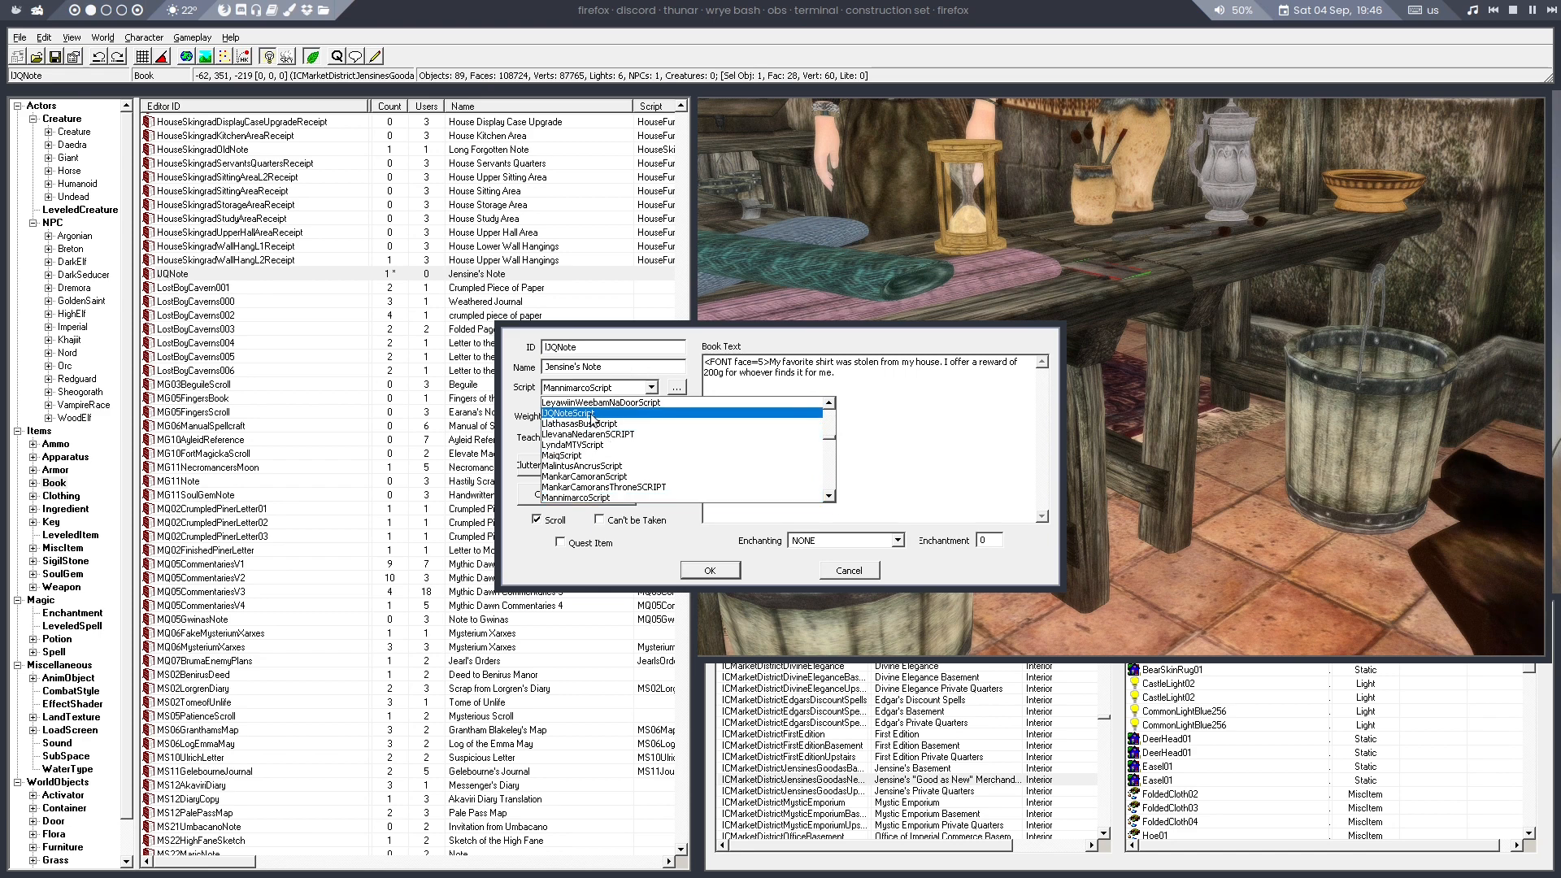
pyautogui.click(592, 414)
pyautogui.click(714, 573)
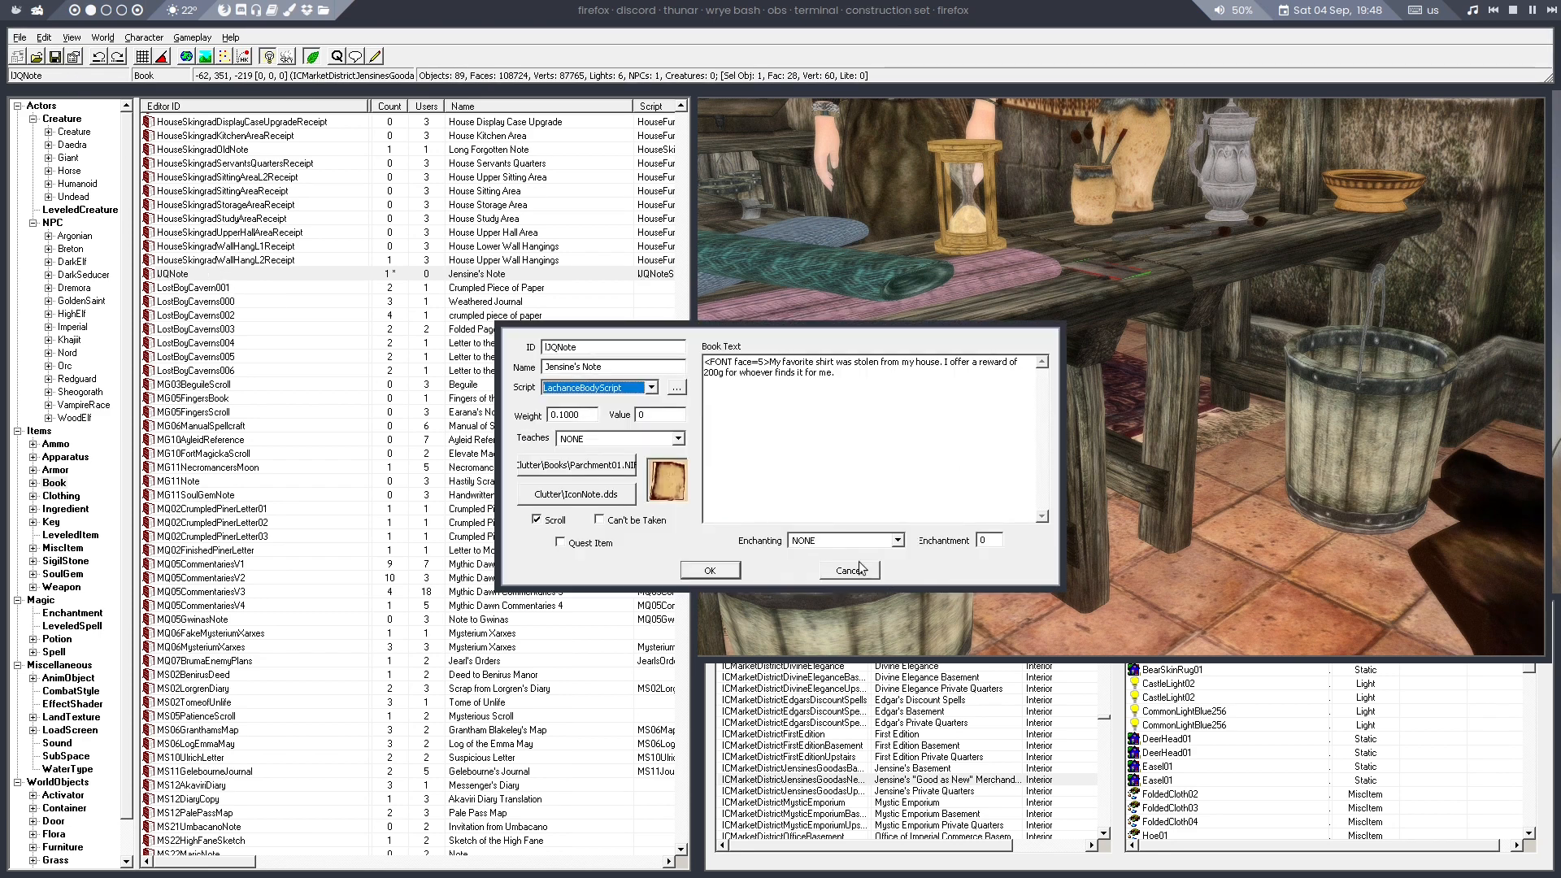
# Reopen the IJQNote book, try picking other scripts by initial letter, and set its script back to IJQNoteScript
pyautogui.click(860, 569)
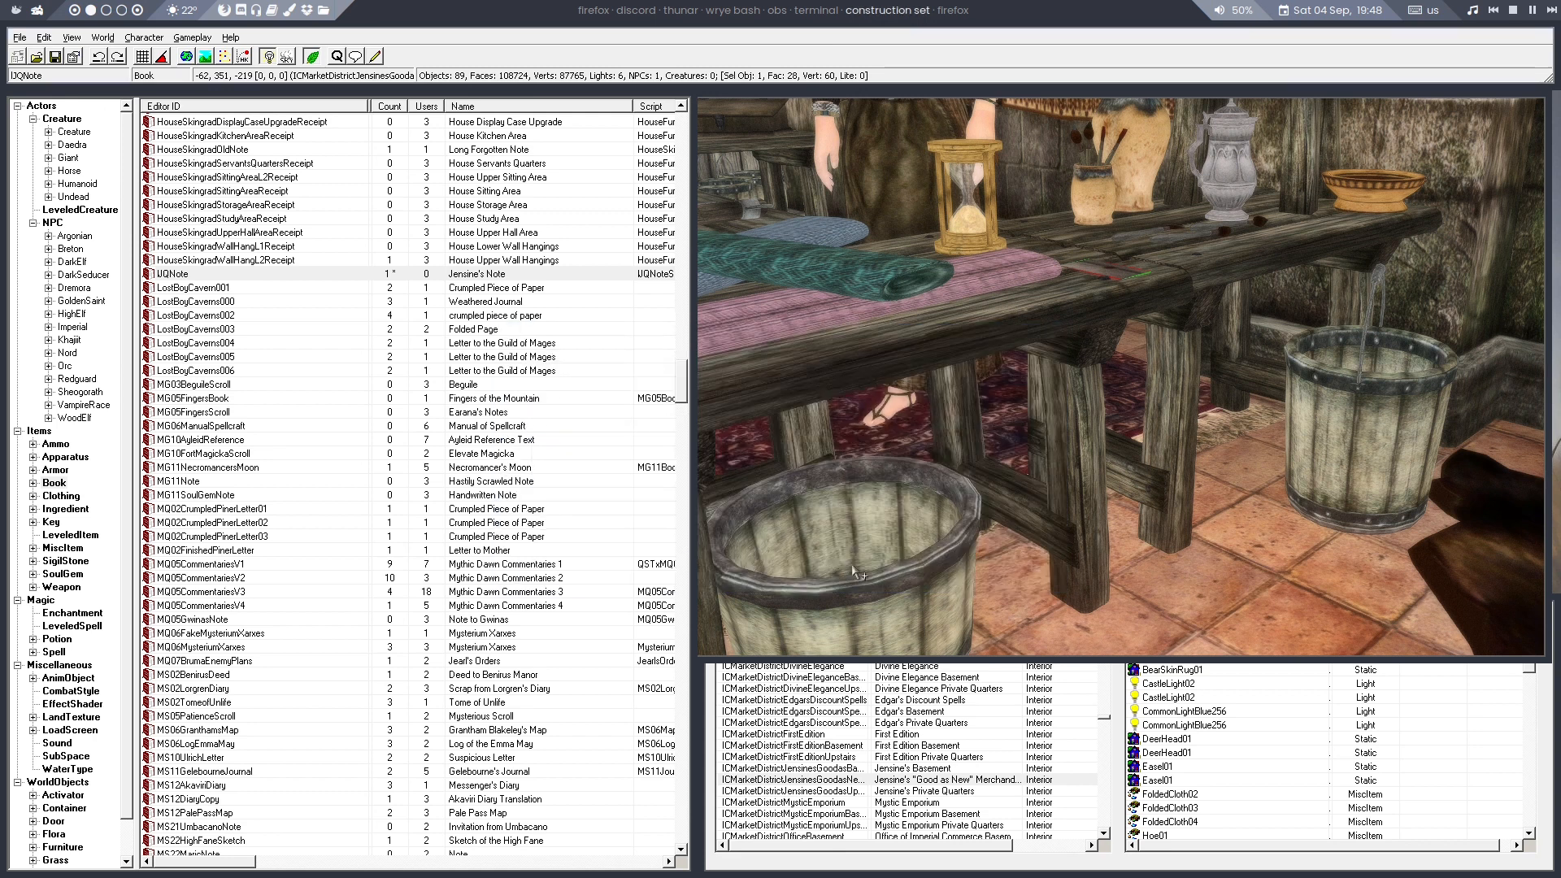
pyautogui.doubleClick(236, 278)
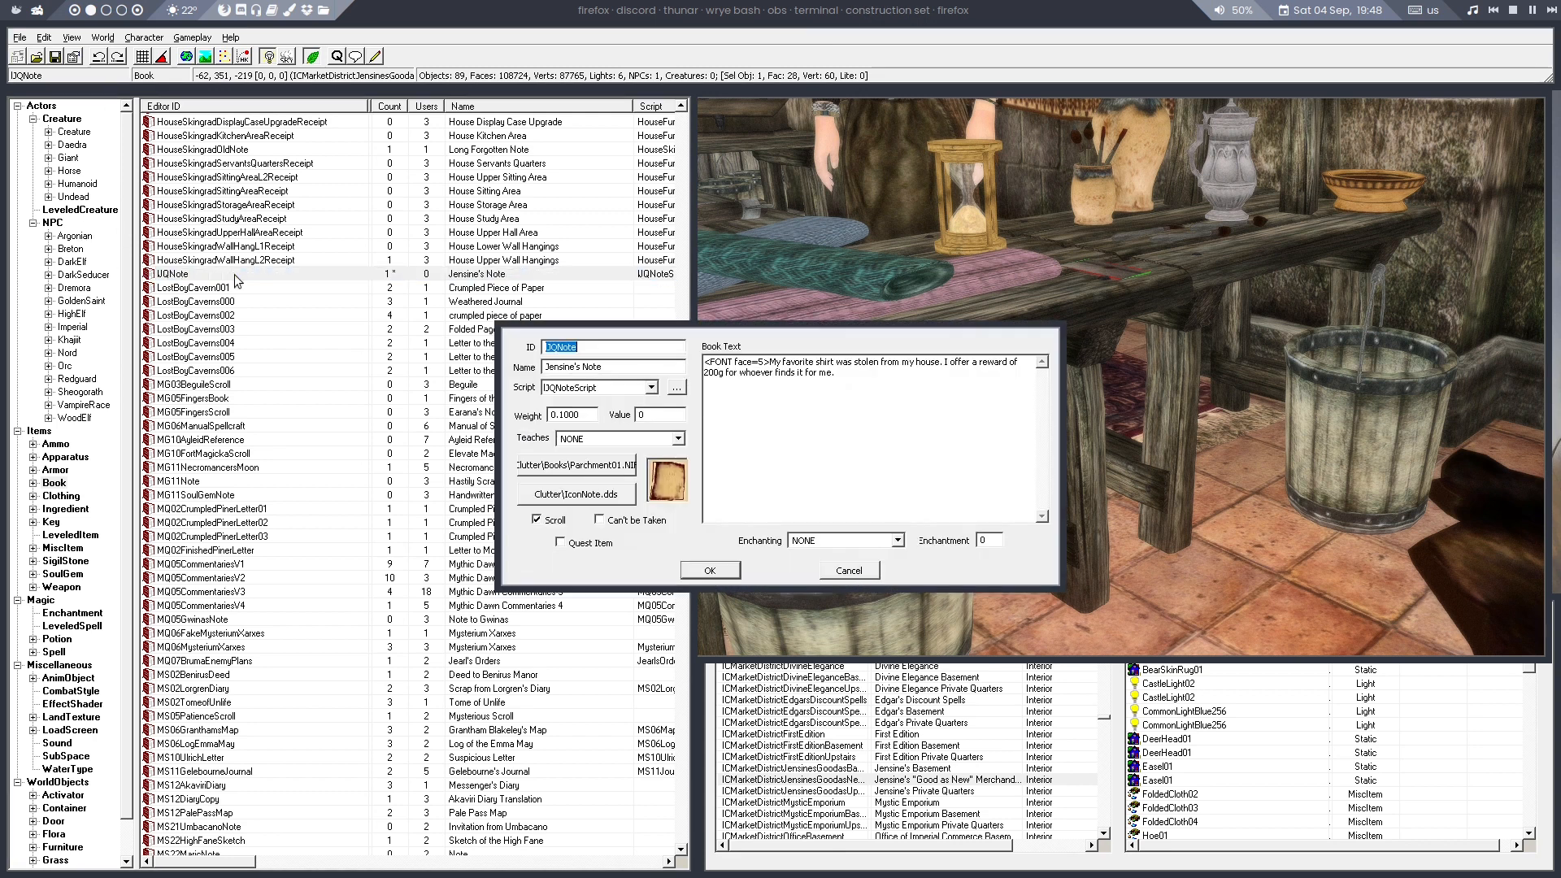
pyautogui.click(623, 387)
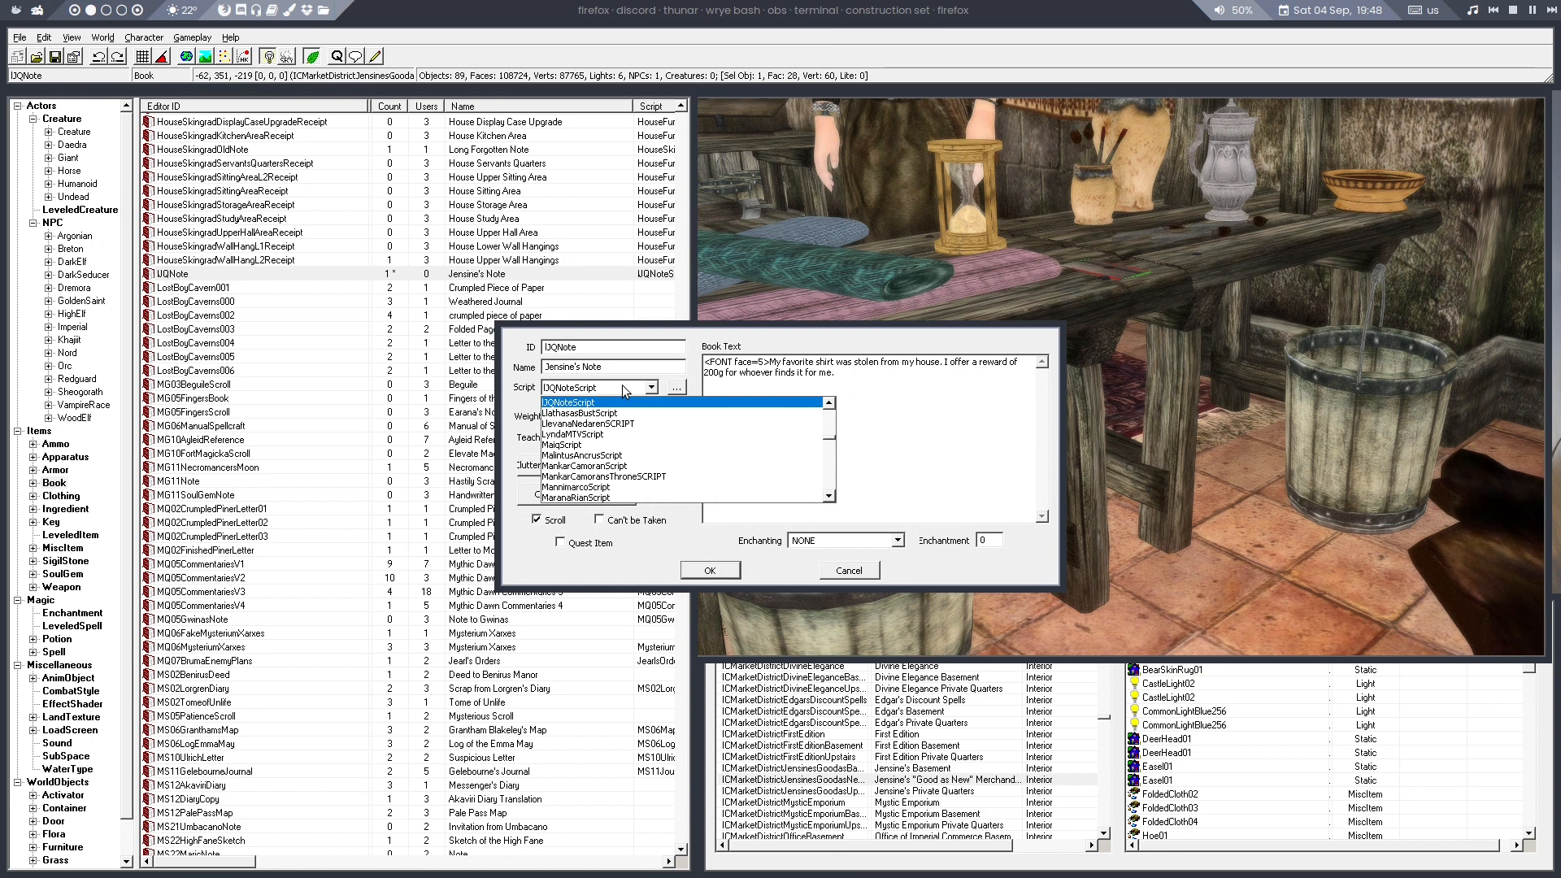
pyautogui.click(623, 385)
pyautogui.press('j')
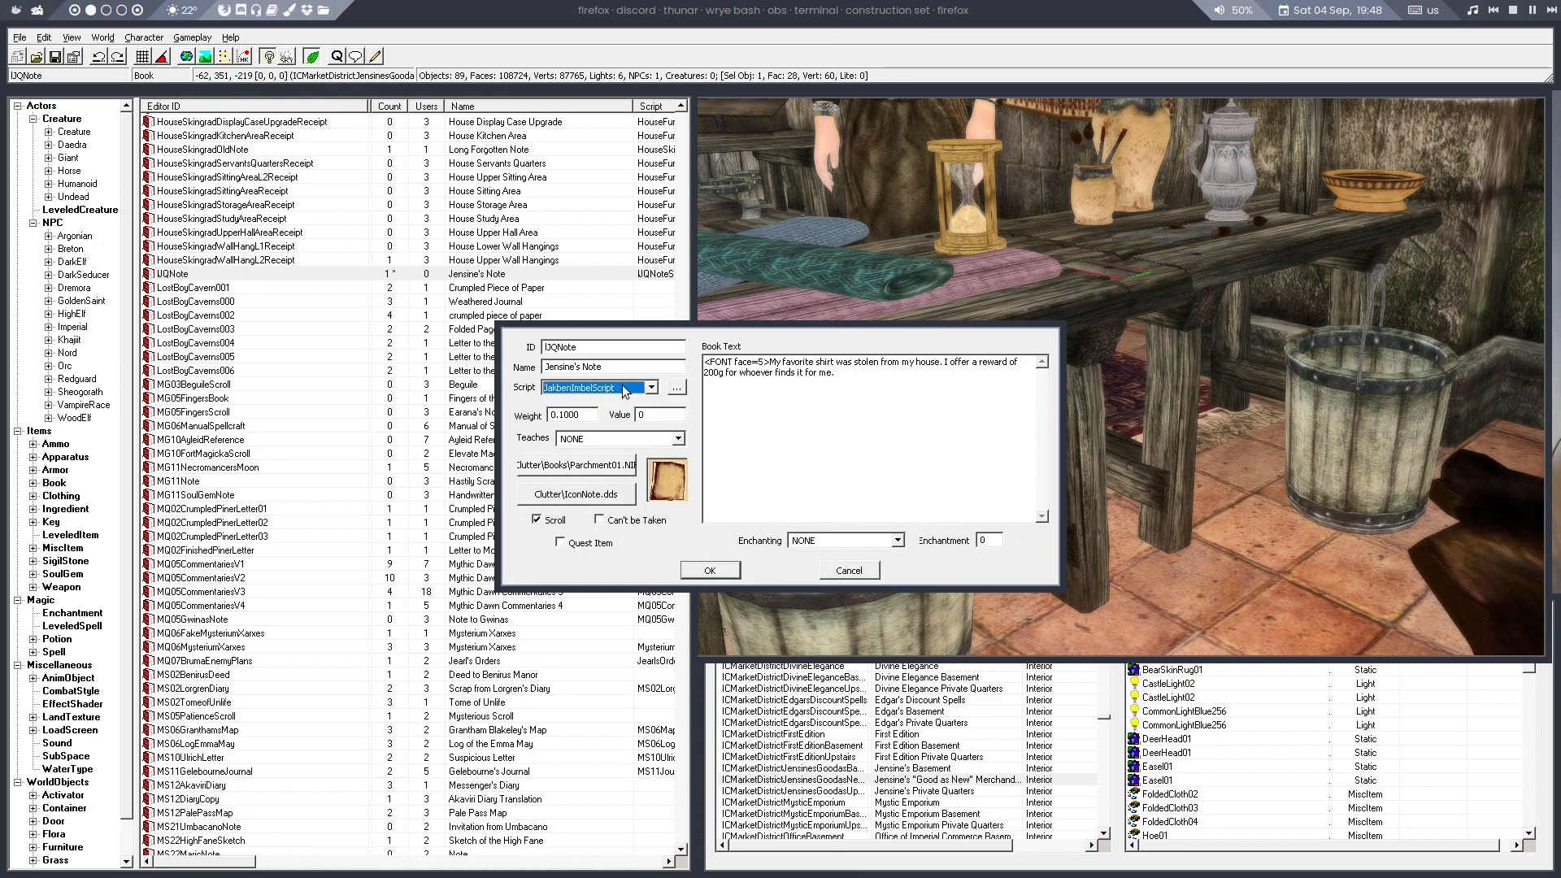
pyautogui.click(625, 391)
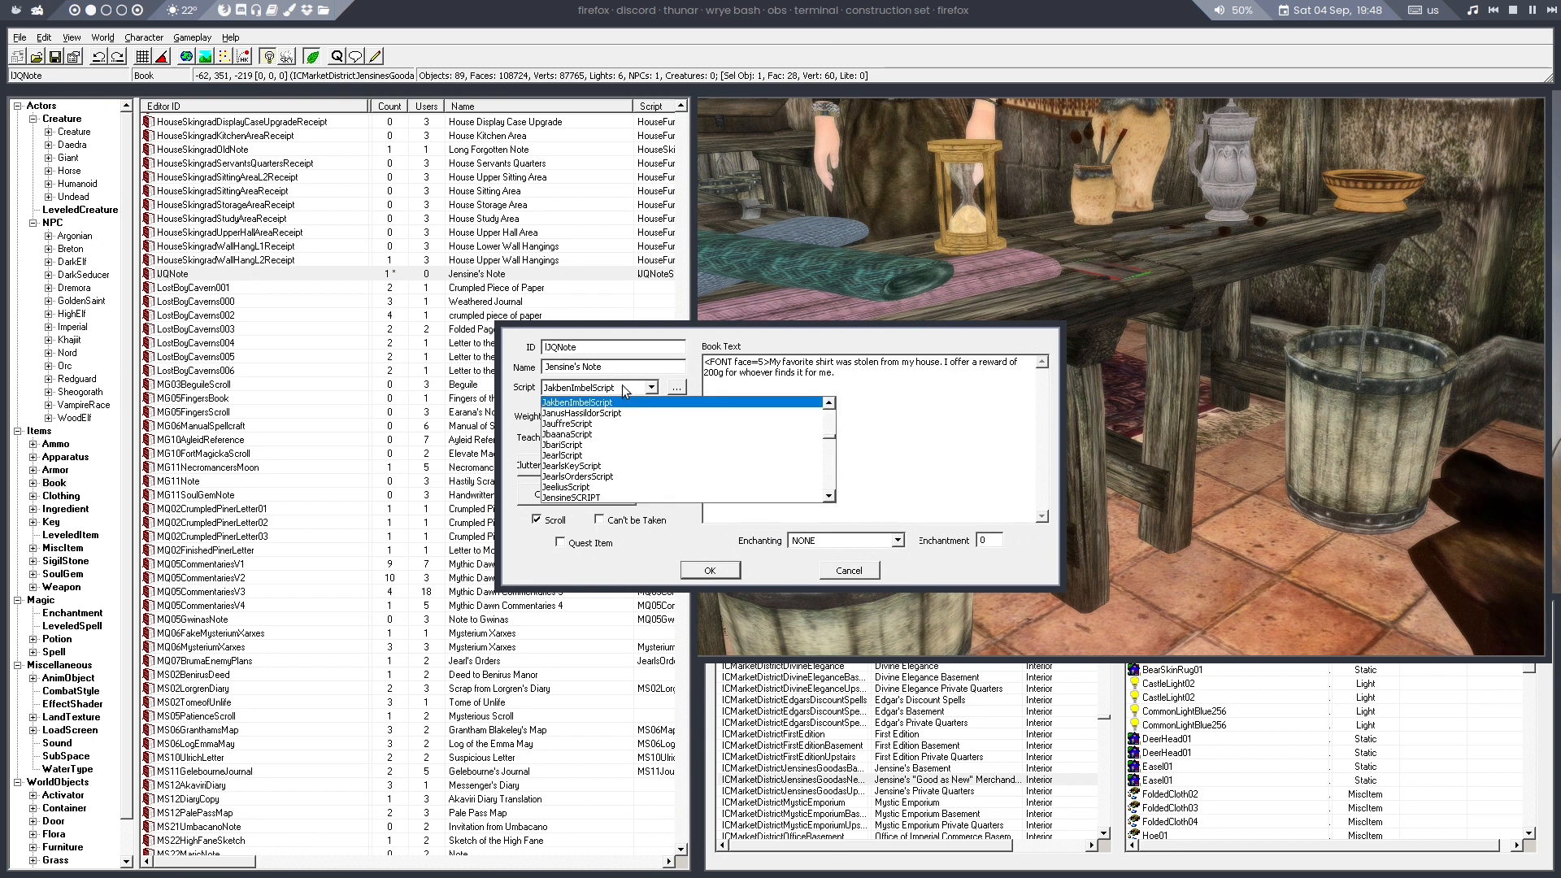
pyautogui.click(625, 391)
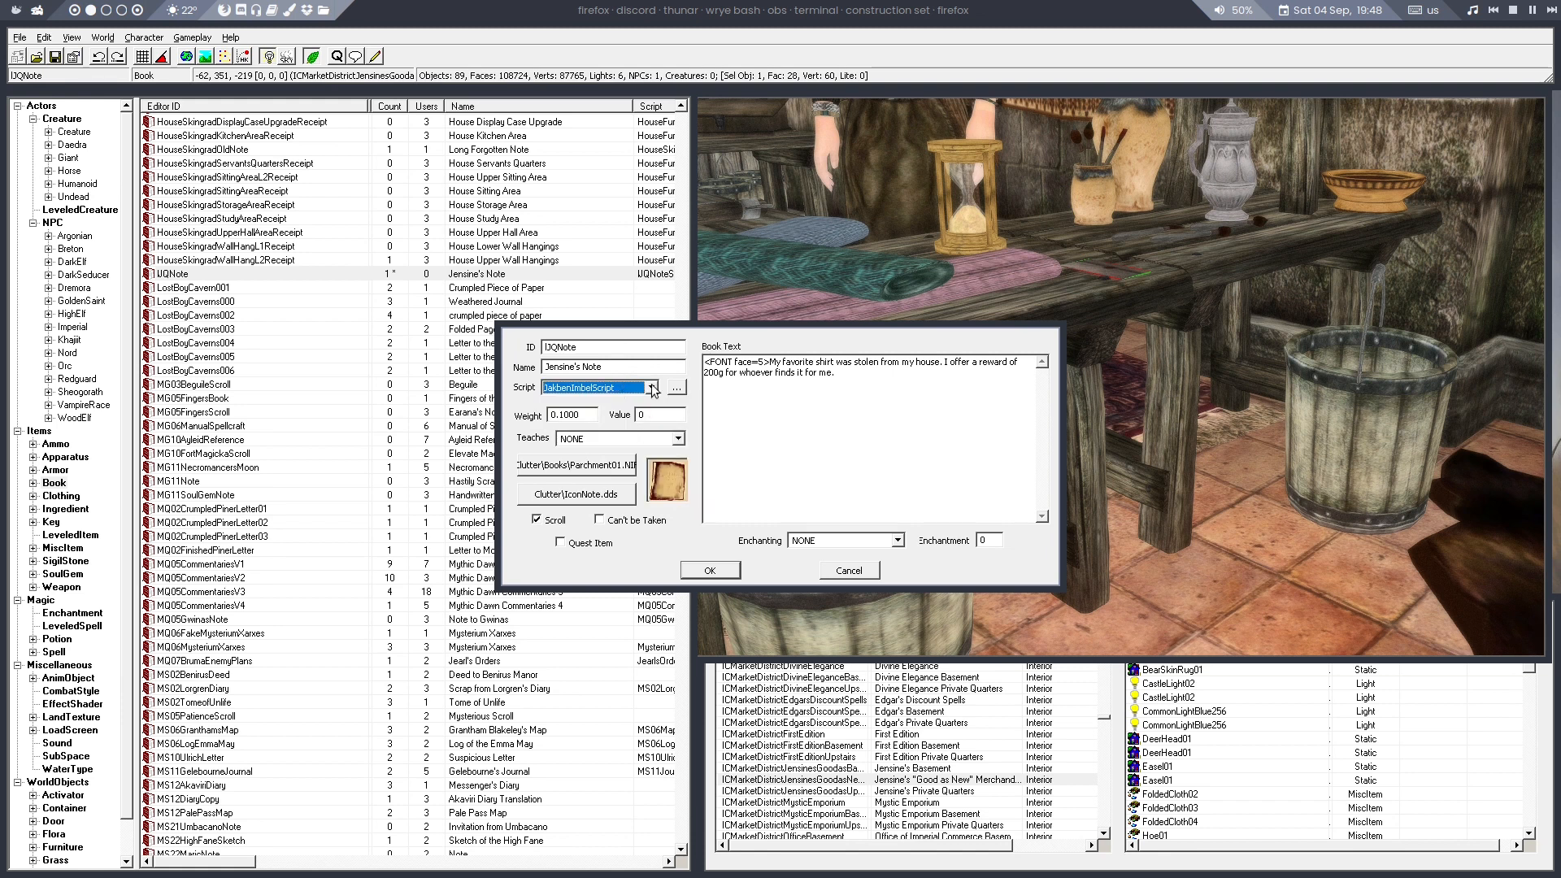
pyautogui.click(653, 388)
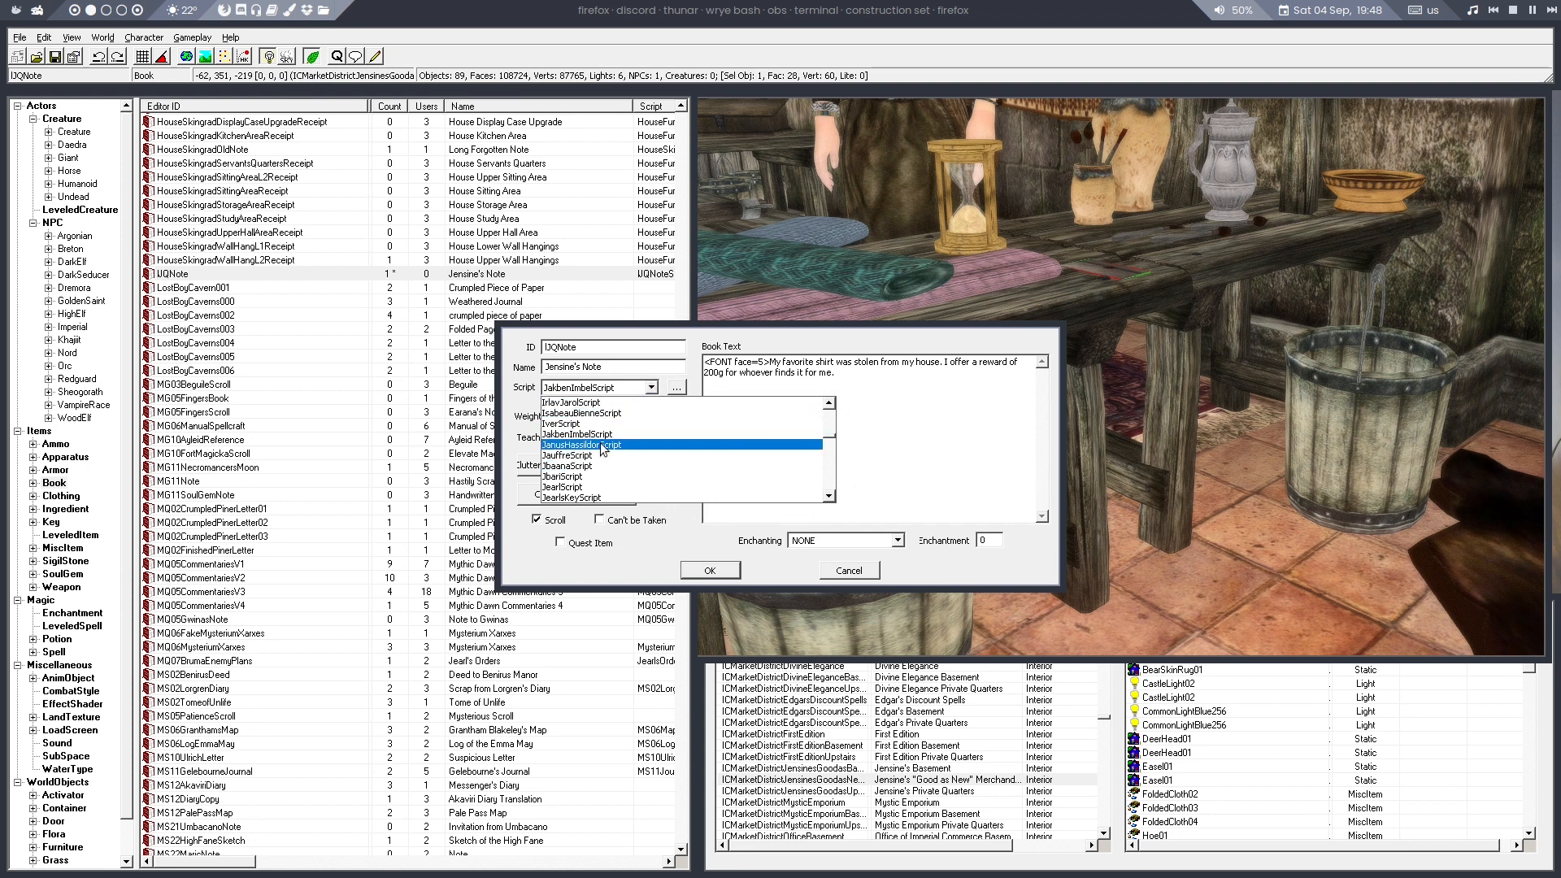
pyautogui.scroll(-5, 602, 449)
pyautogui.click(602, 450)
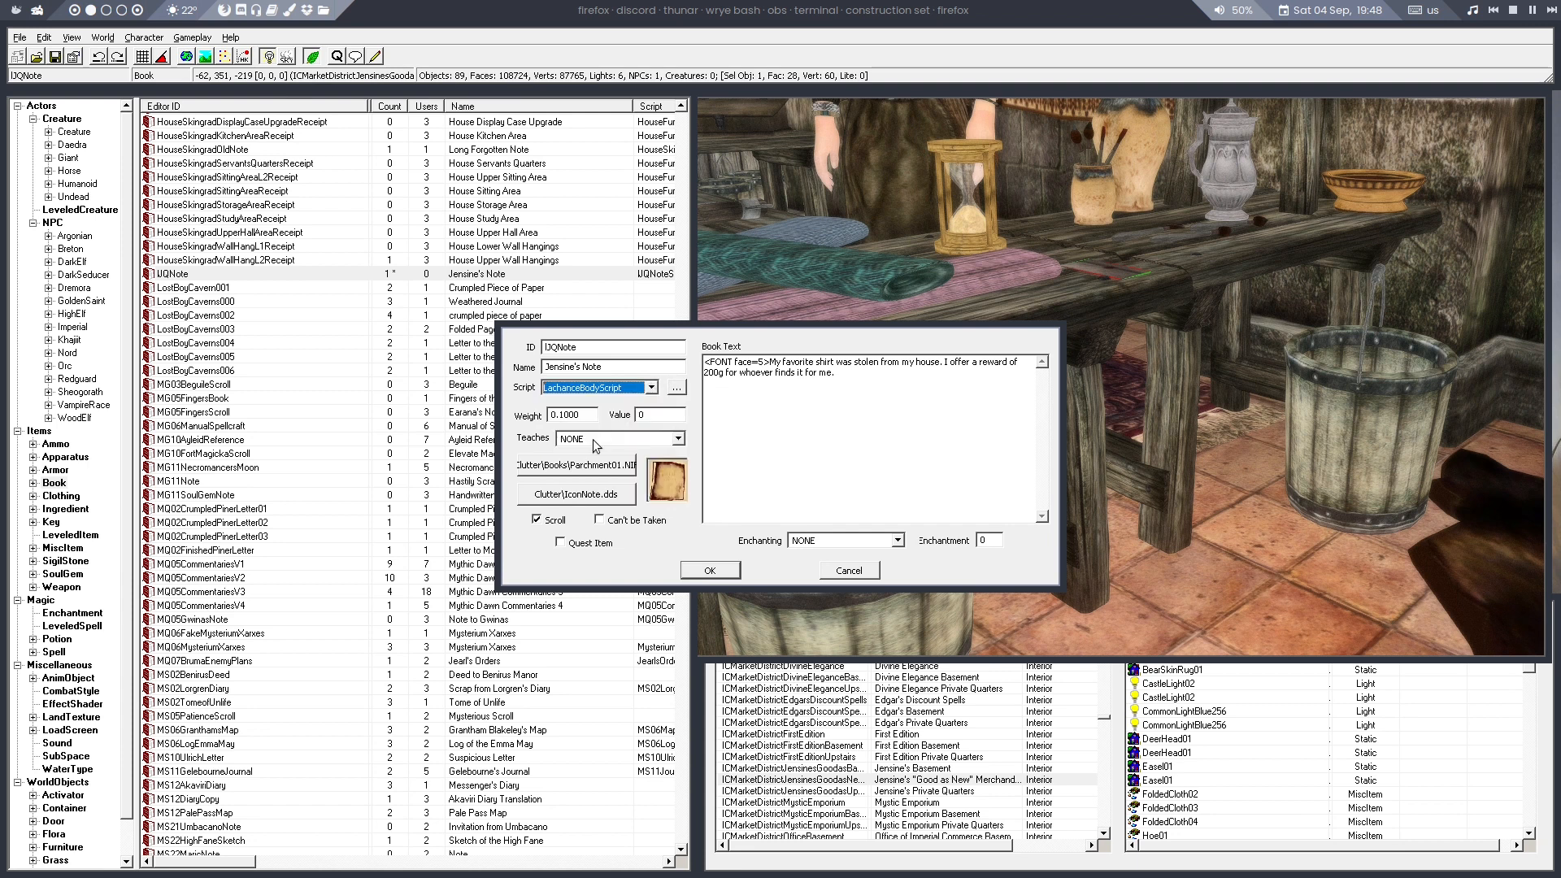
pyautogui.click(591, 388)
pyautogui.click(585, 493)
pyautogui.click(710, 571)
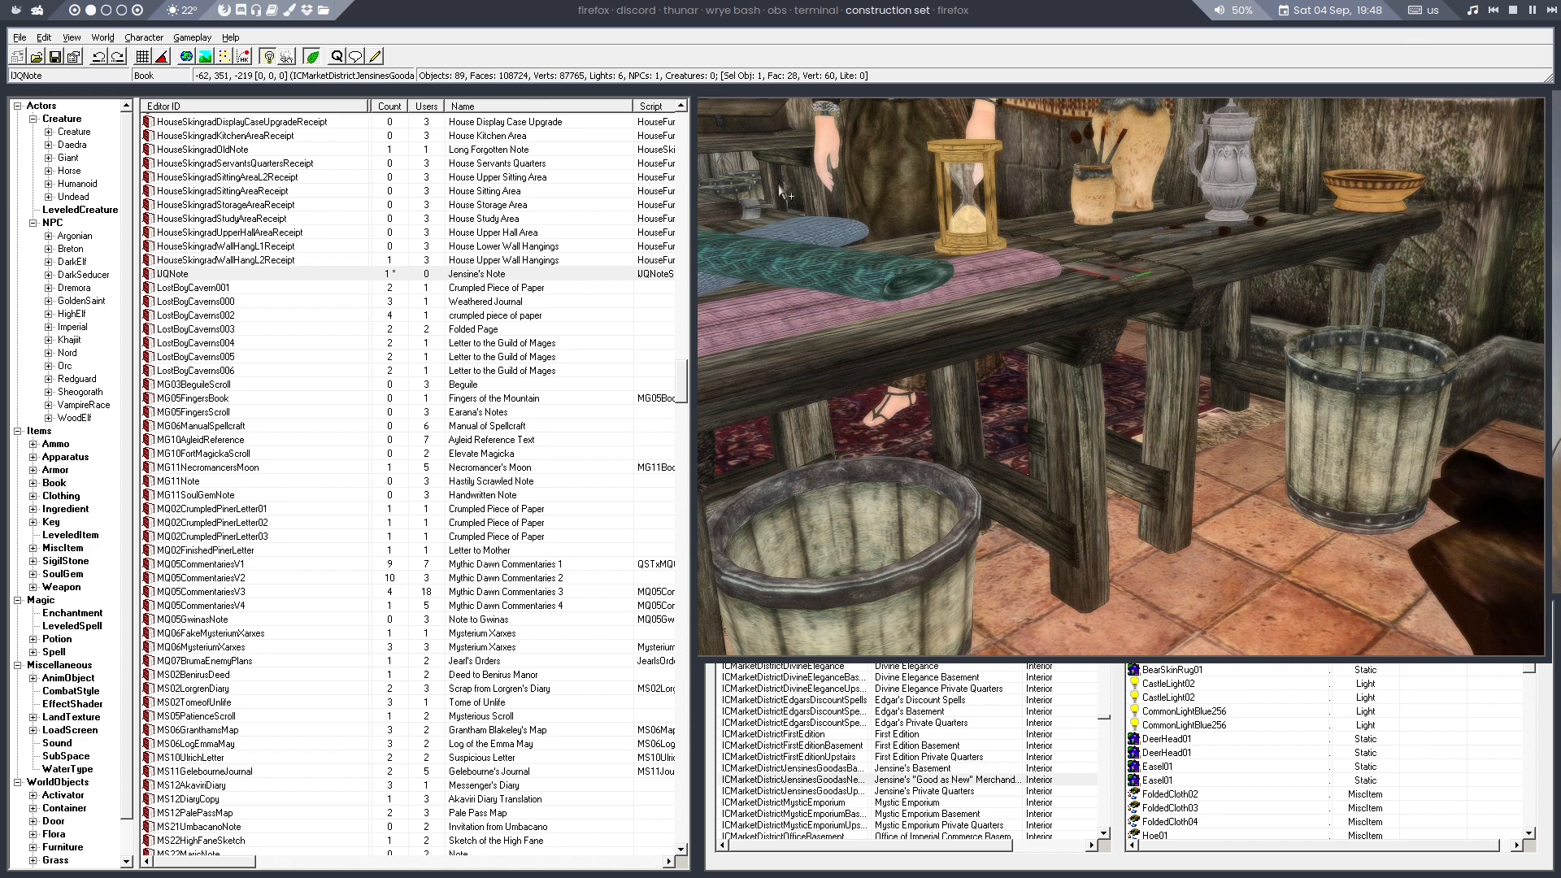
# Add a new quest target to the "Jensine's Lost Shirt" quest
pyautogui.click(337, 57)
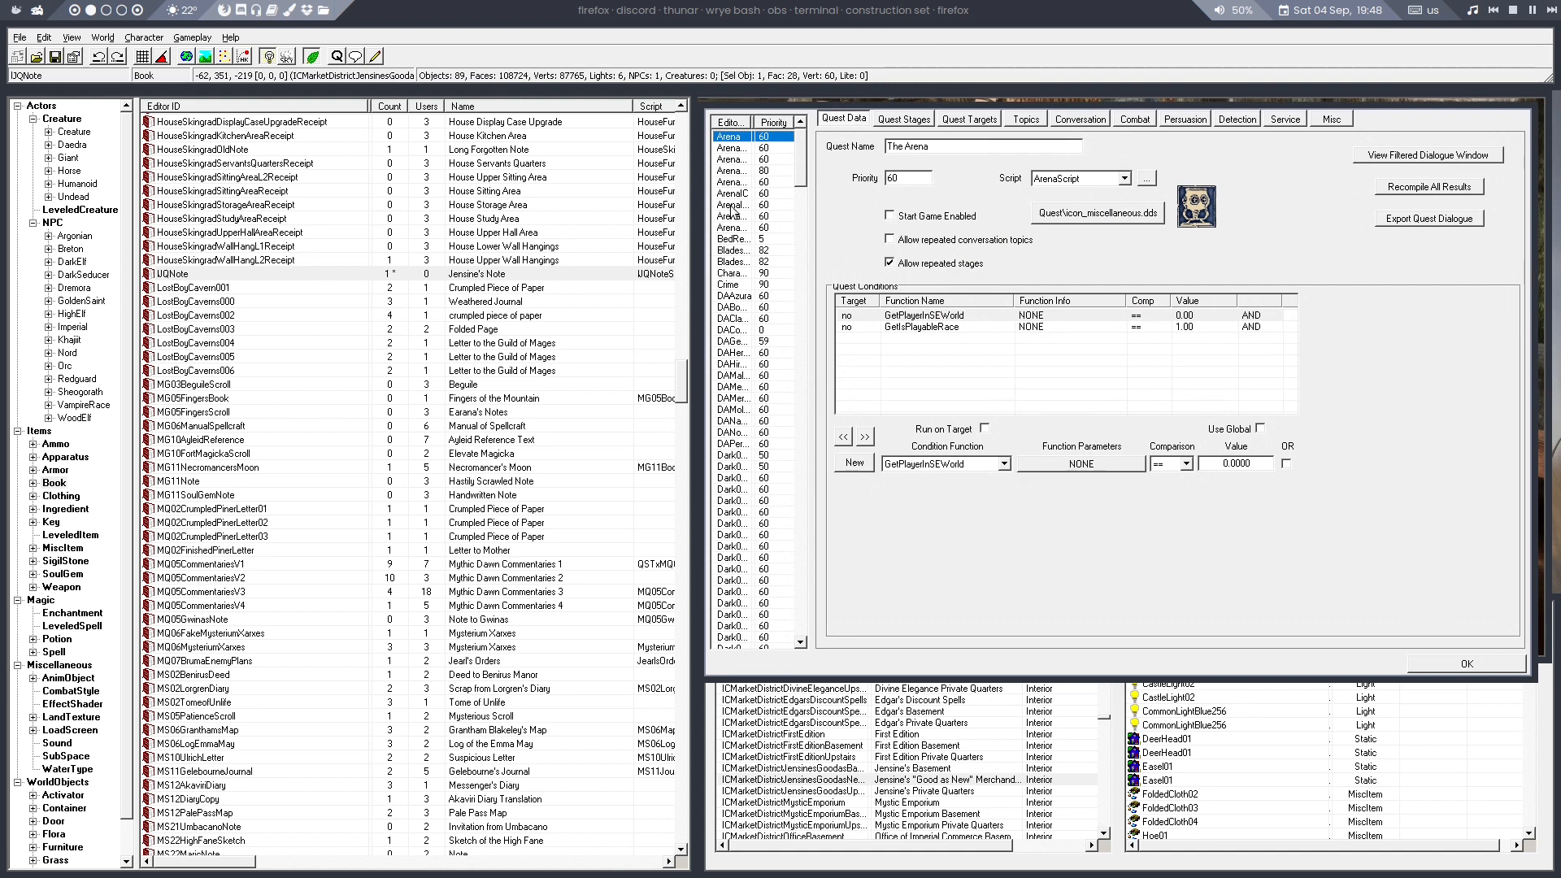
pyautogui.press('j')
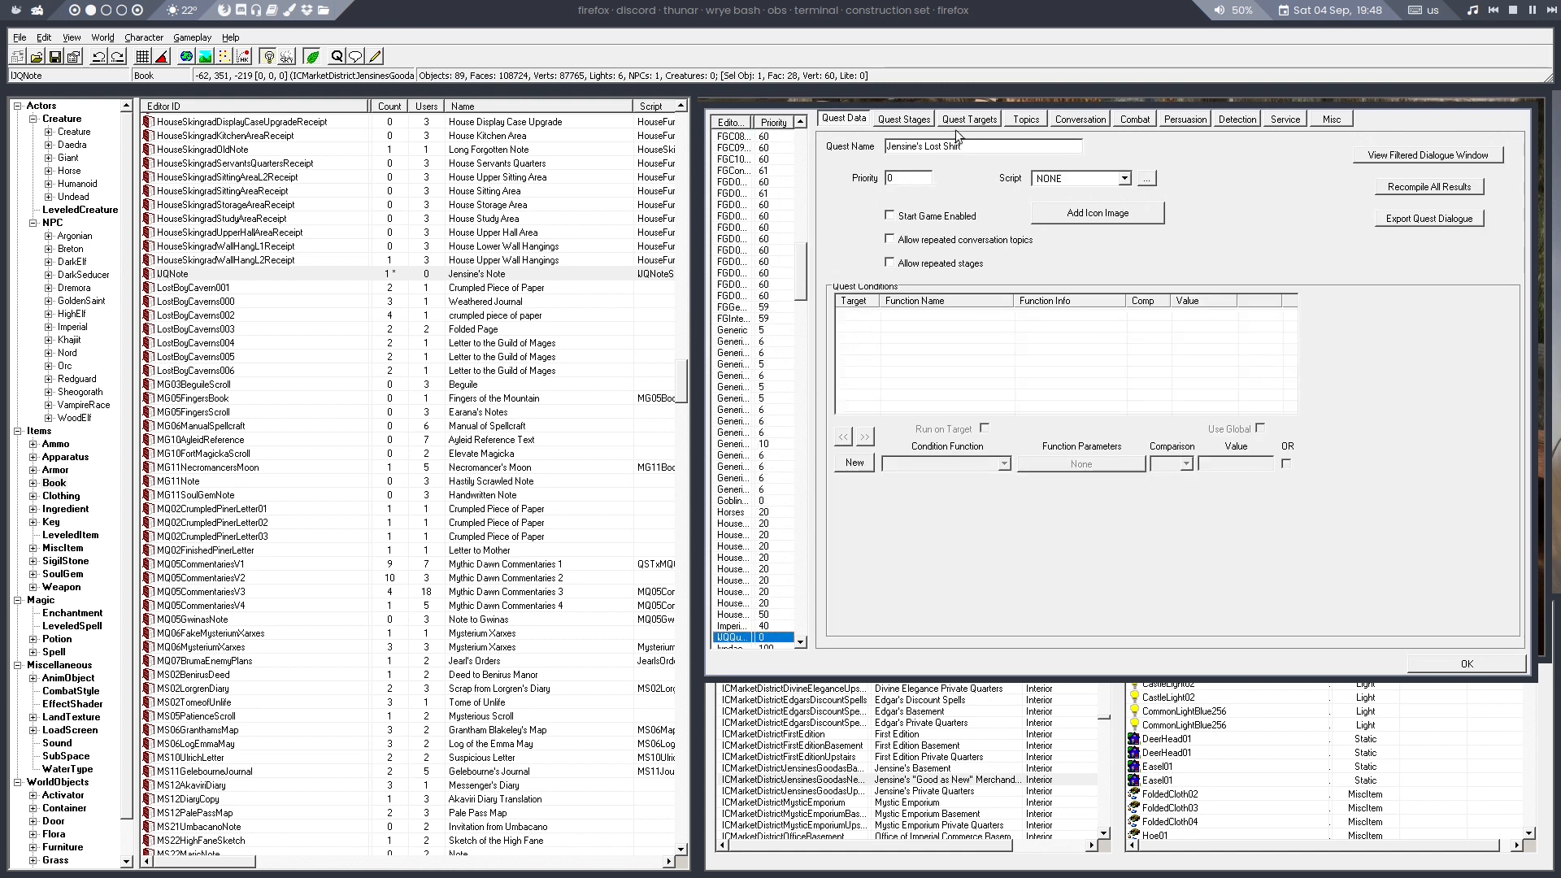
pyautogui.click(904, 120)
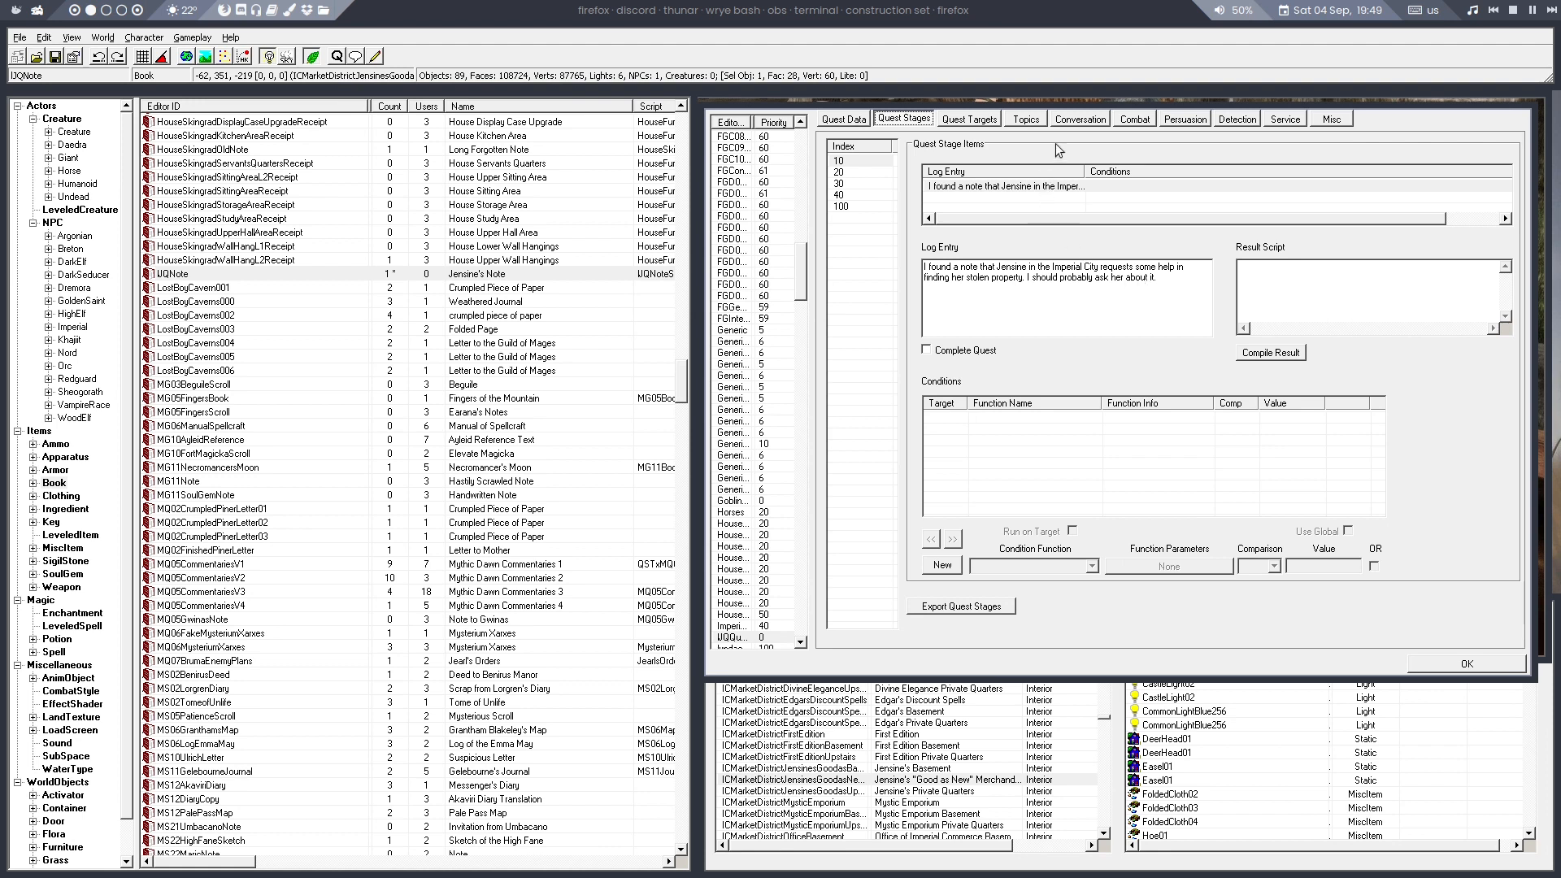
pyautogui.click(970, 119)
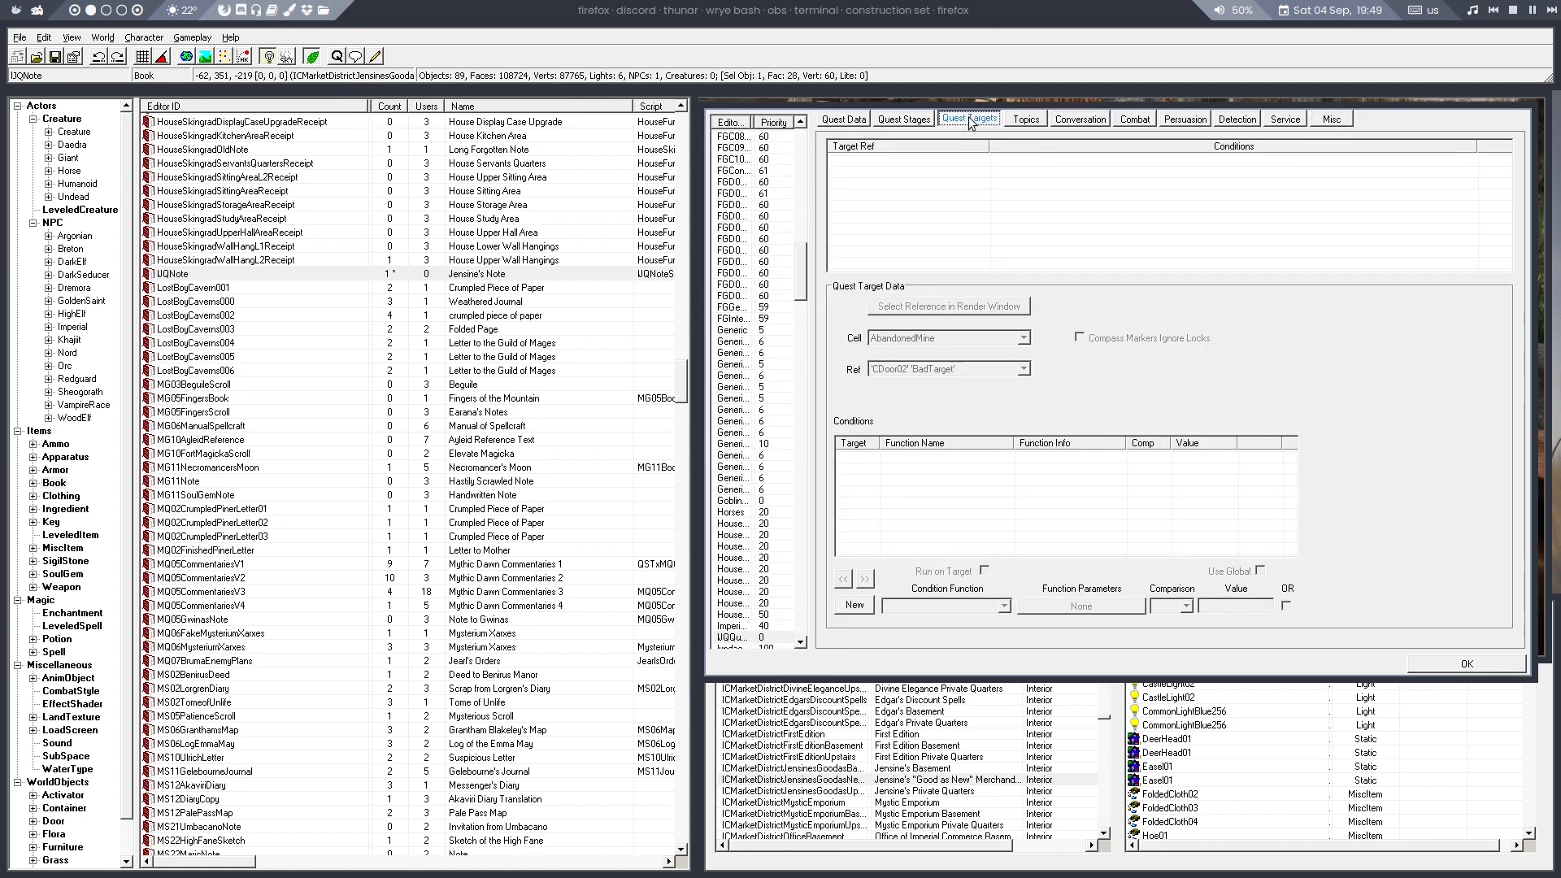
pyautogui.rightClick(942, 171)
pyautogui.click(954, 179)
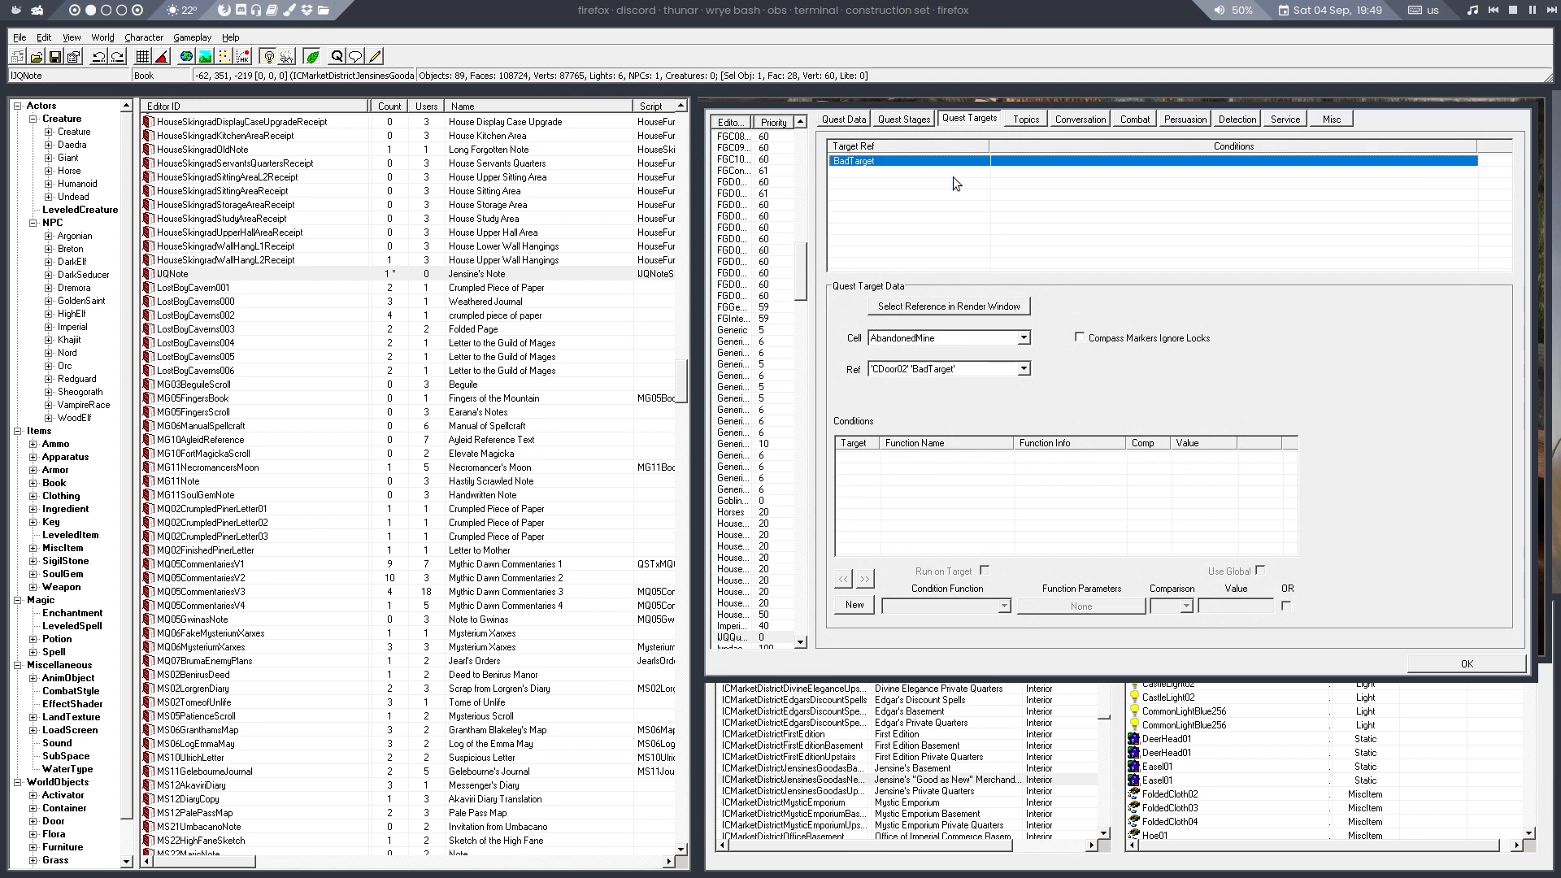
pyautogui.click(915, 341)
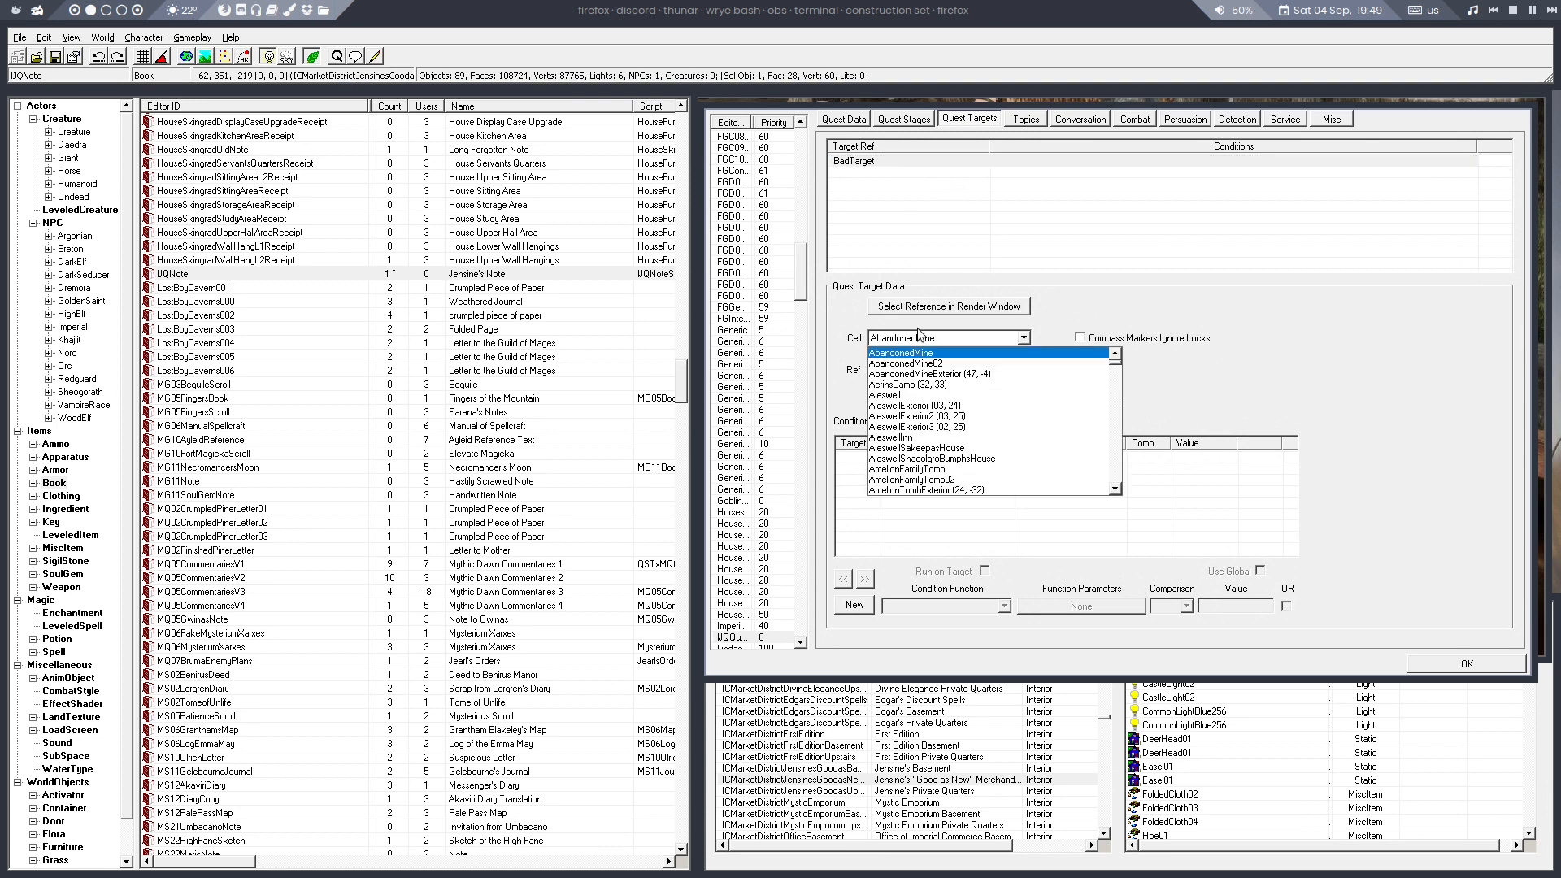
pyautogui.click(917, 328)
pyautogui.write('c')
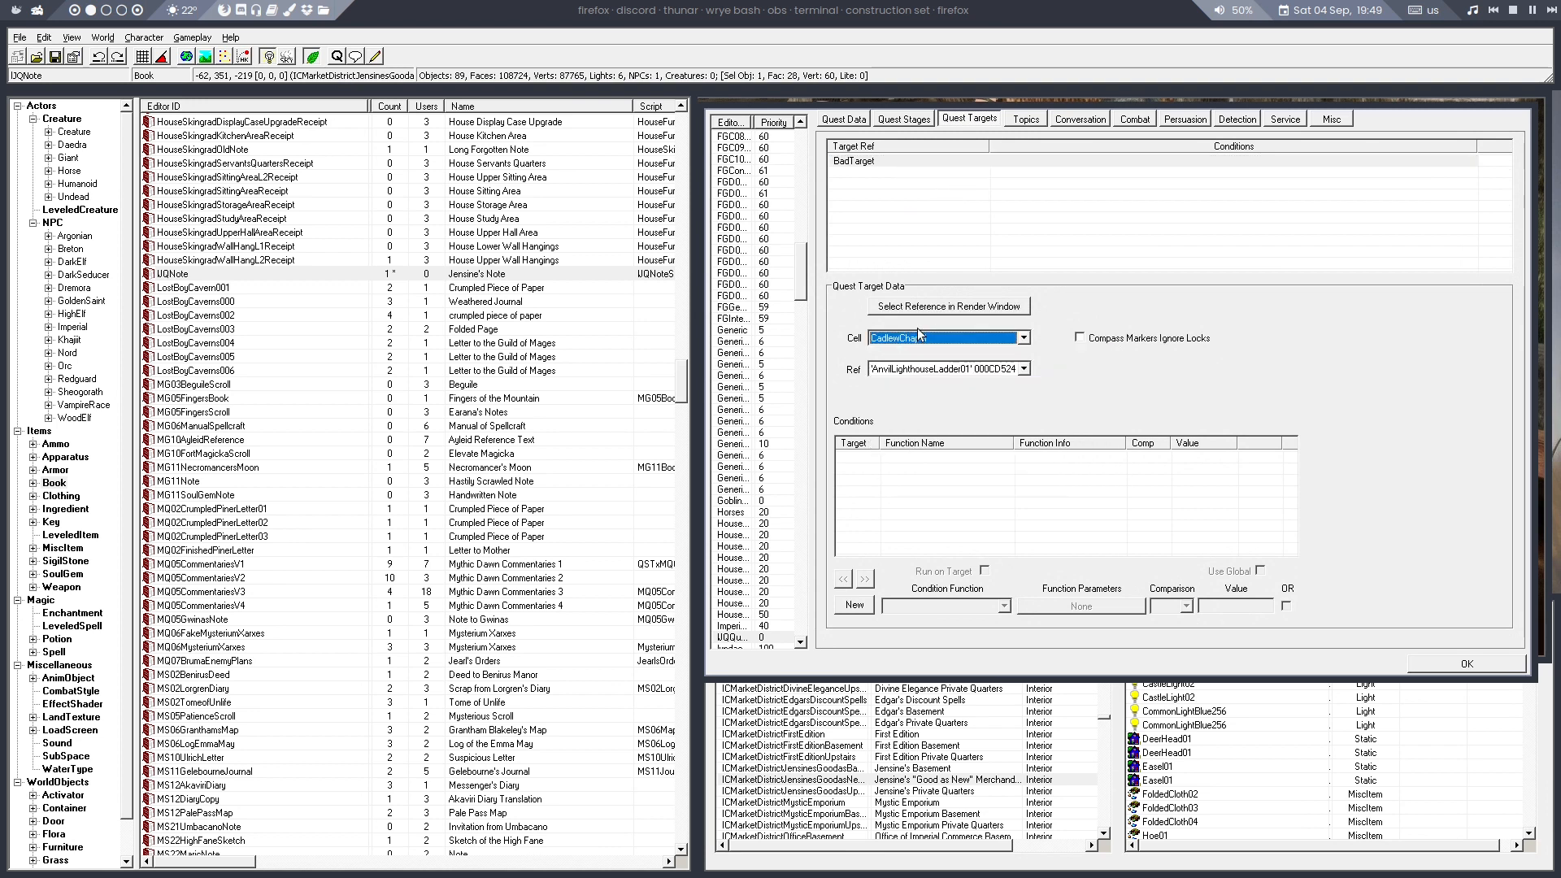
pyautogui.write('IC')
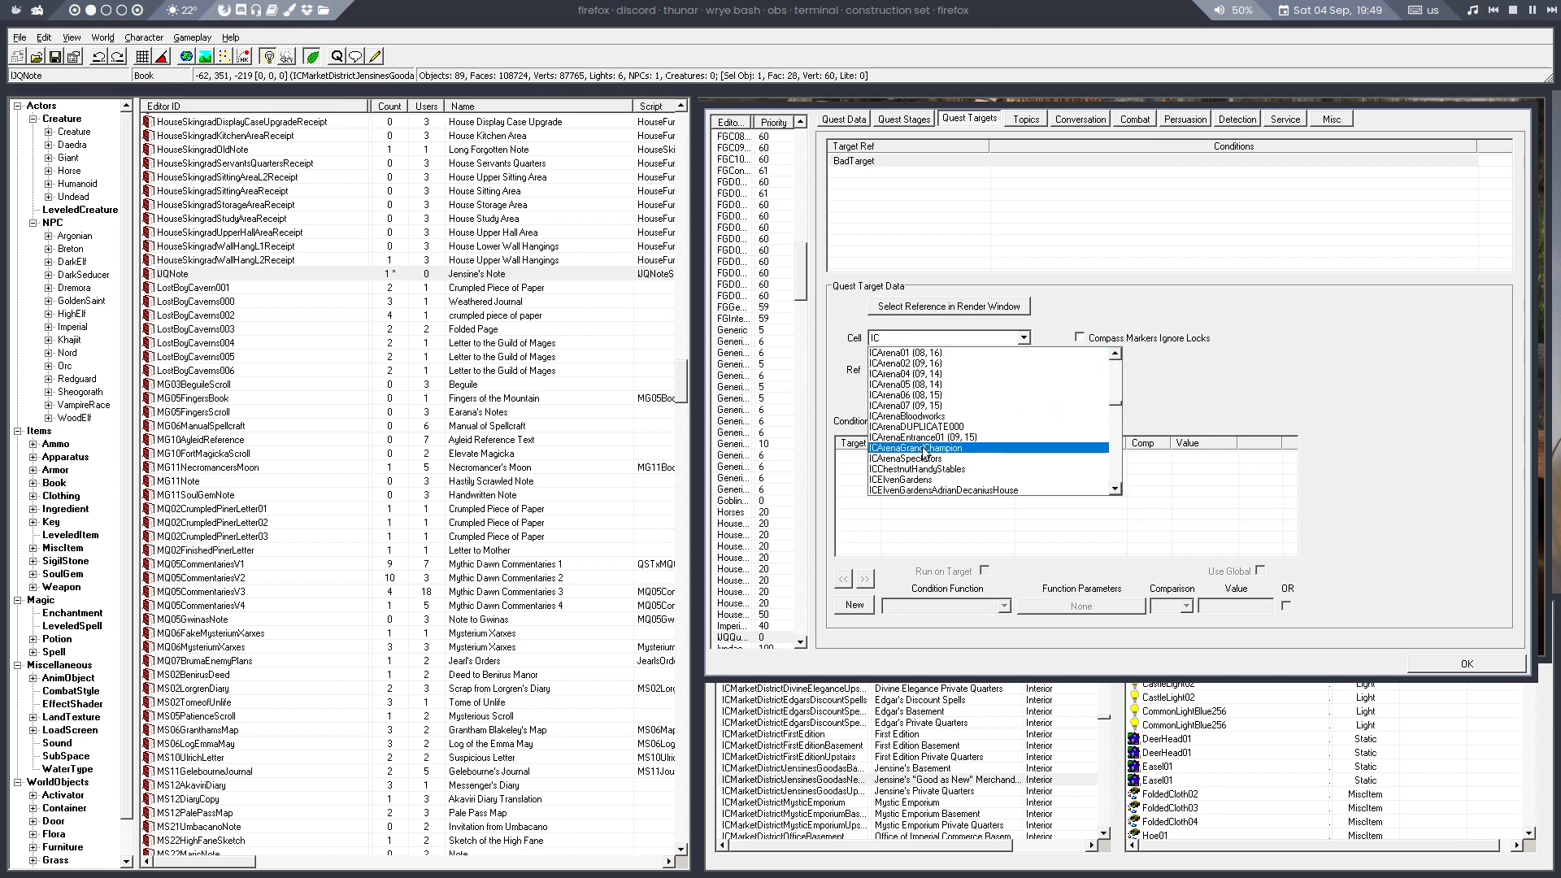
pyautogui.scroll(-10, 924, 453)
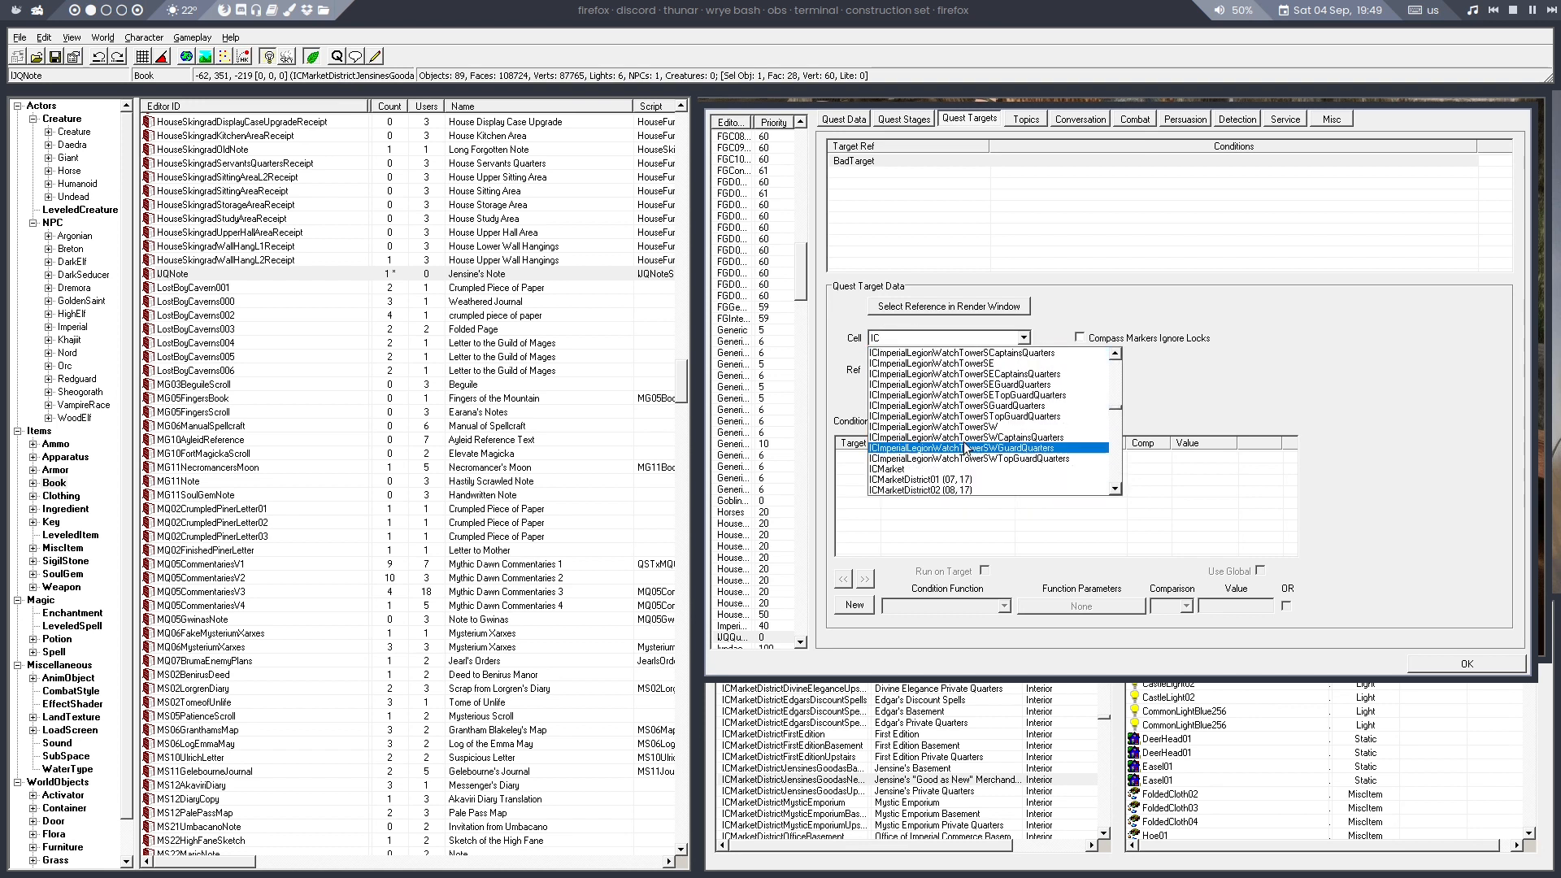
pyautogui.click(1069, 321)
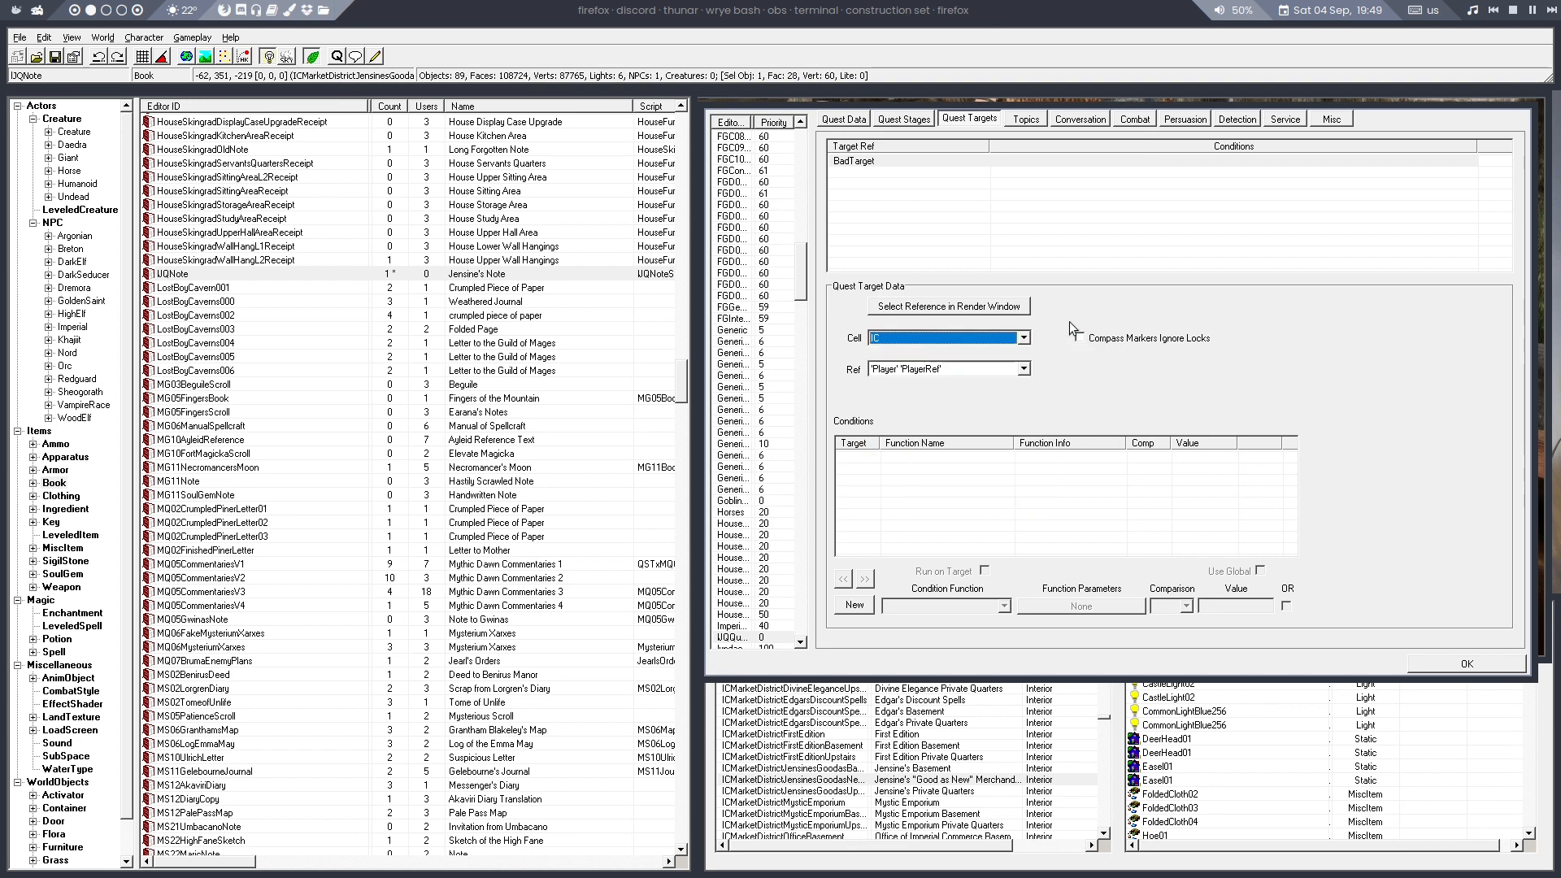
# Set the quest target's reference to Jensine by selecting her in the render window
pyautogui.moveTo(1079, 106); pyautogui.dragTo(393, 135)
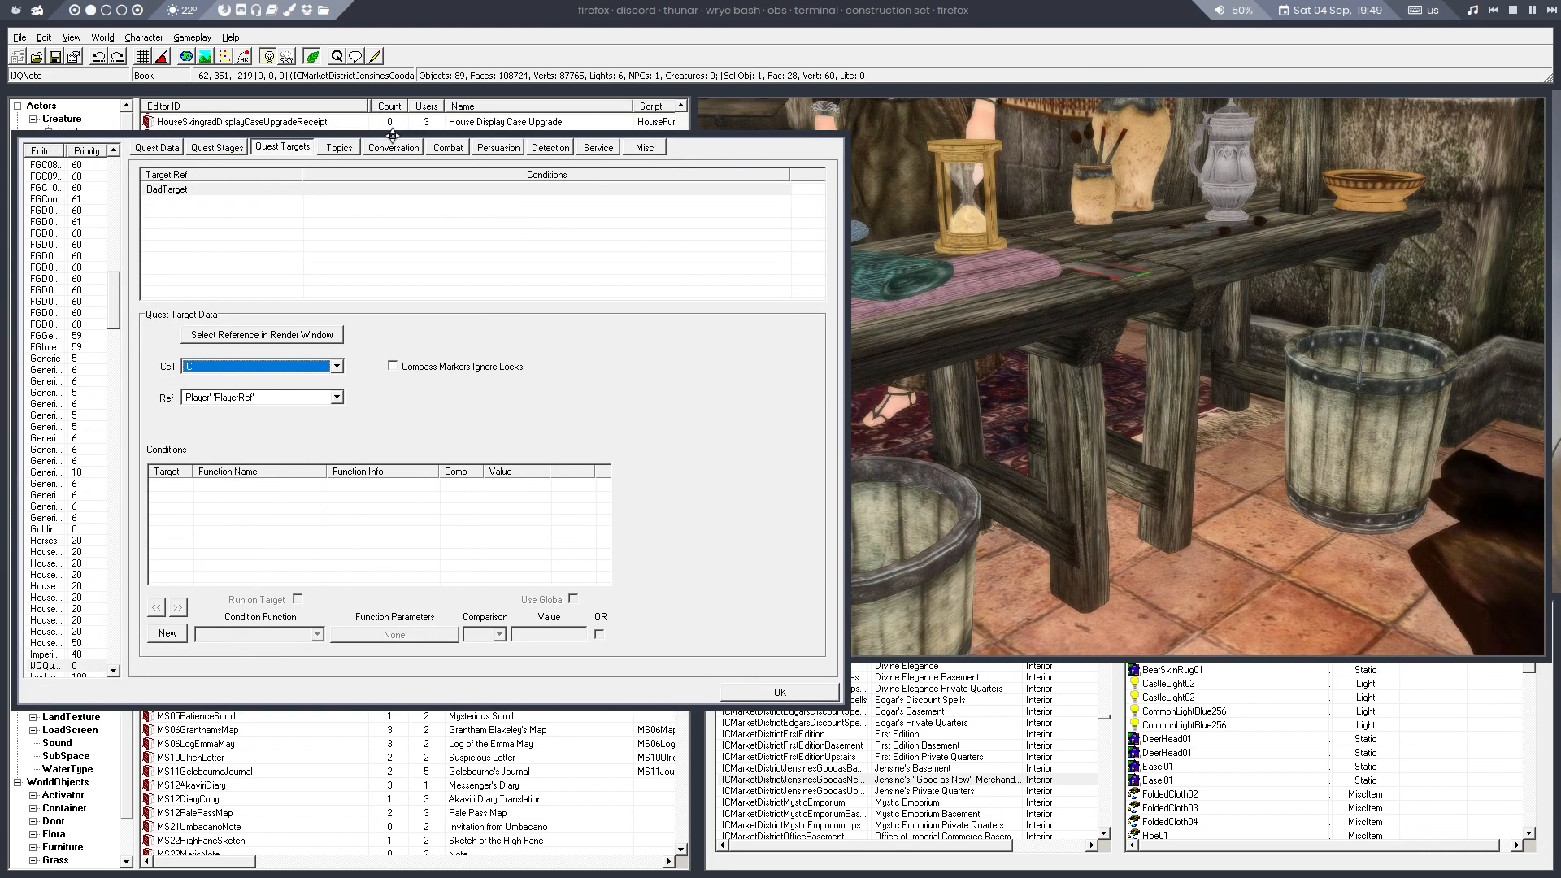
pyautogui.click(264, 340)
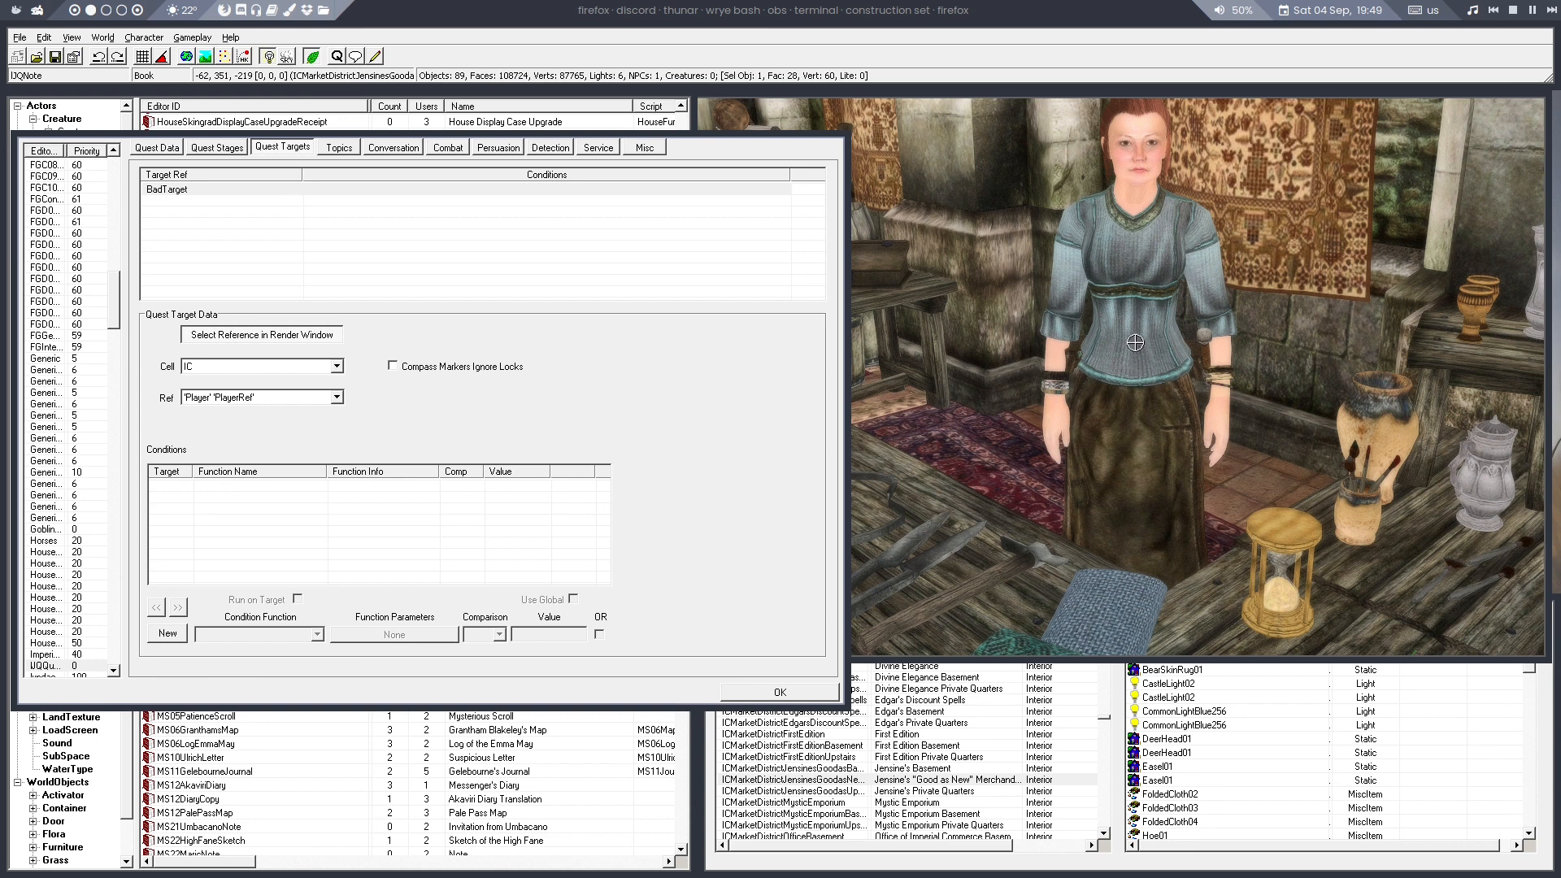
pyautogui.doubleClick(1132, 248)
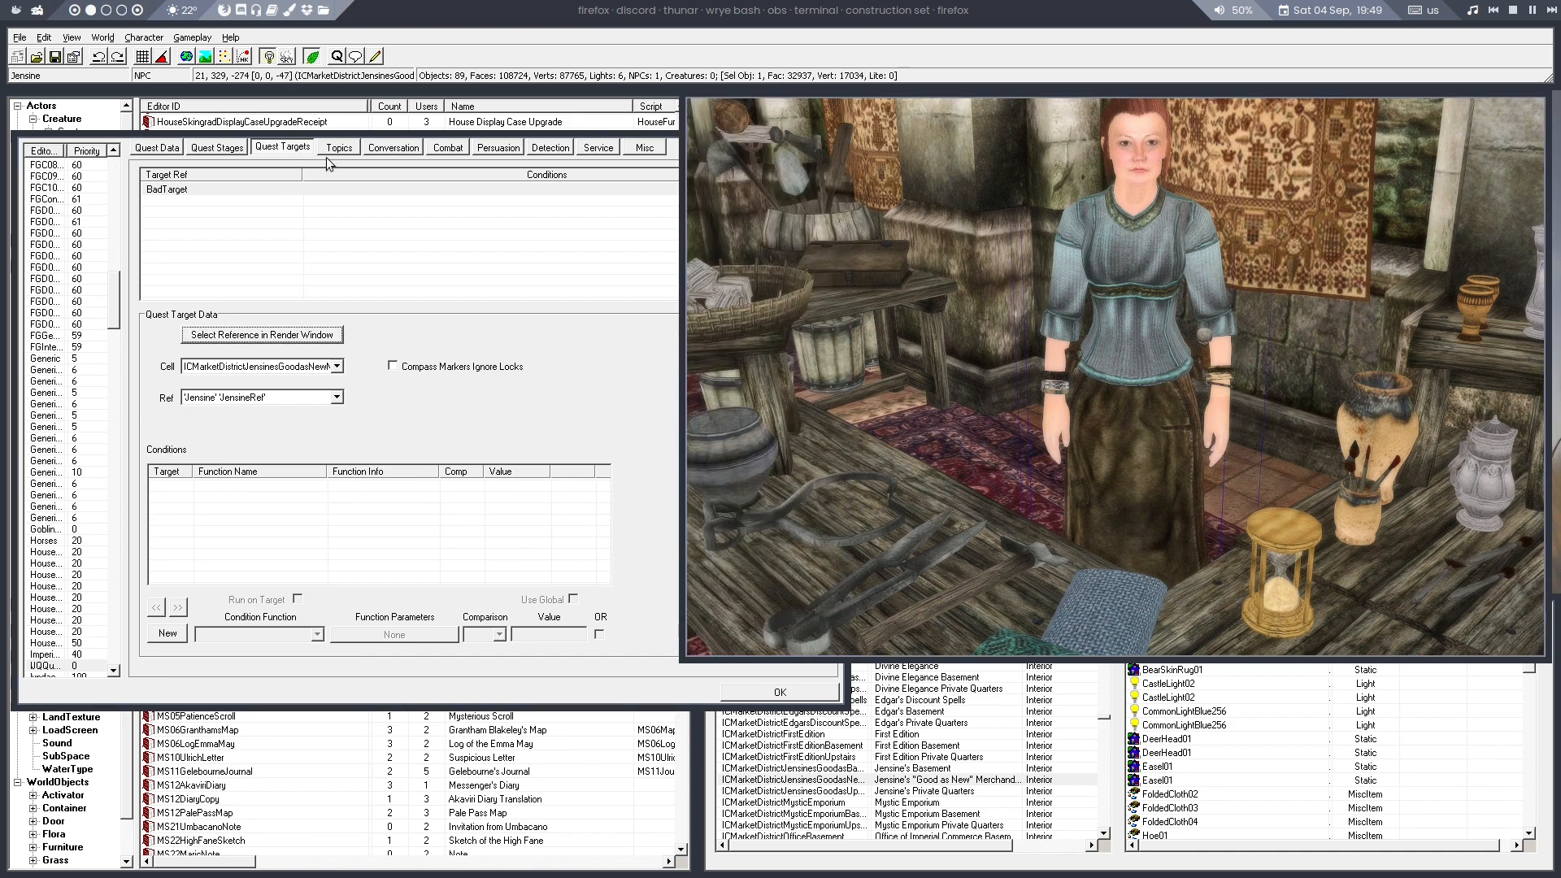
pyautogui.moveTo(287, 130); pyautogui.dragTo(721, 129)
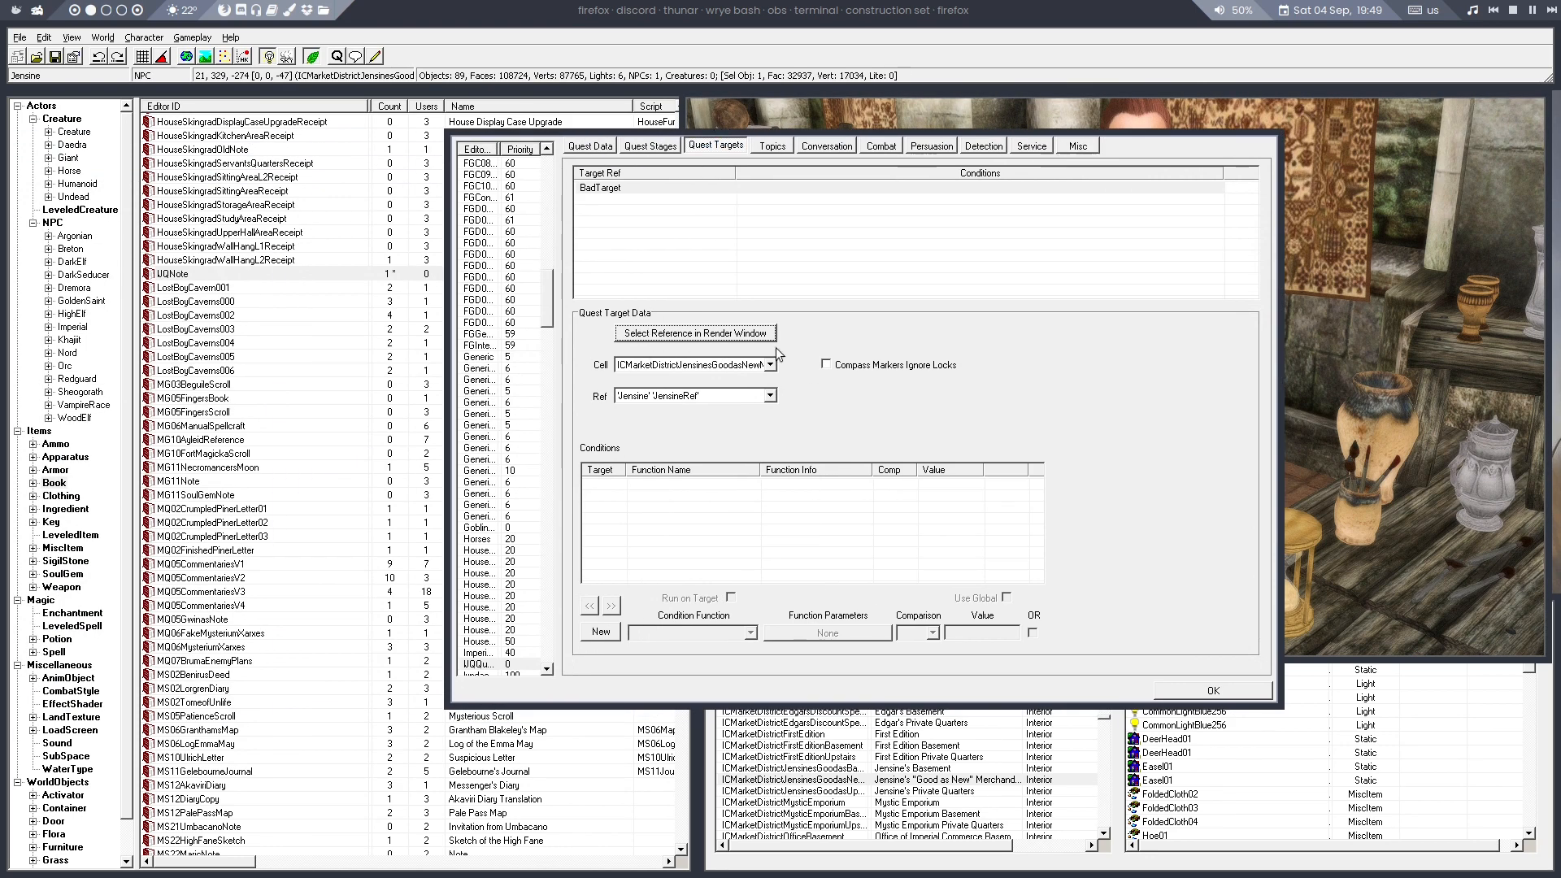
# Add a condition to the Jensine quest target and set its function to GetStage
pyautogui.click(637, 580)
pyautogui.rightClick(623, 500)
pyautogui.click(646, 512)
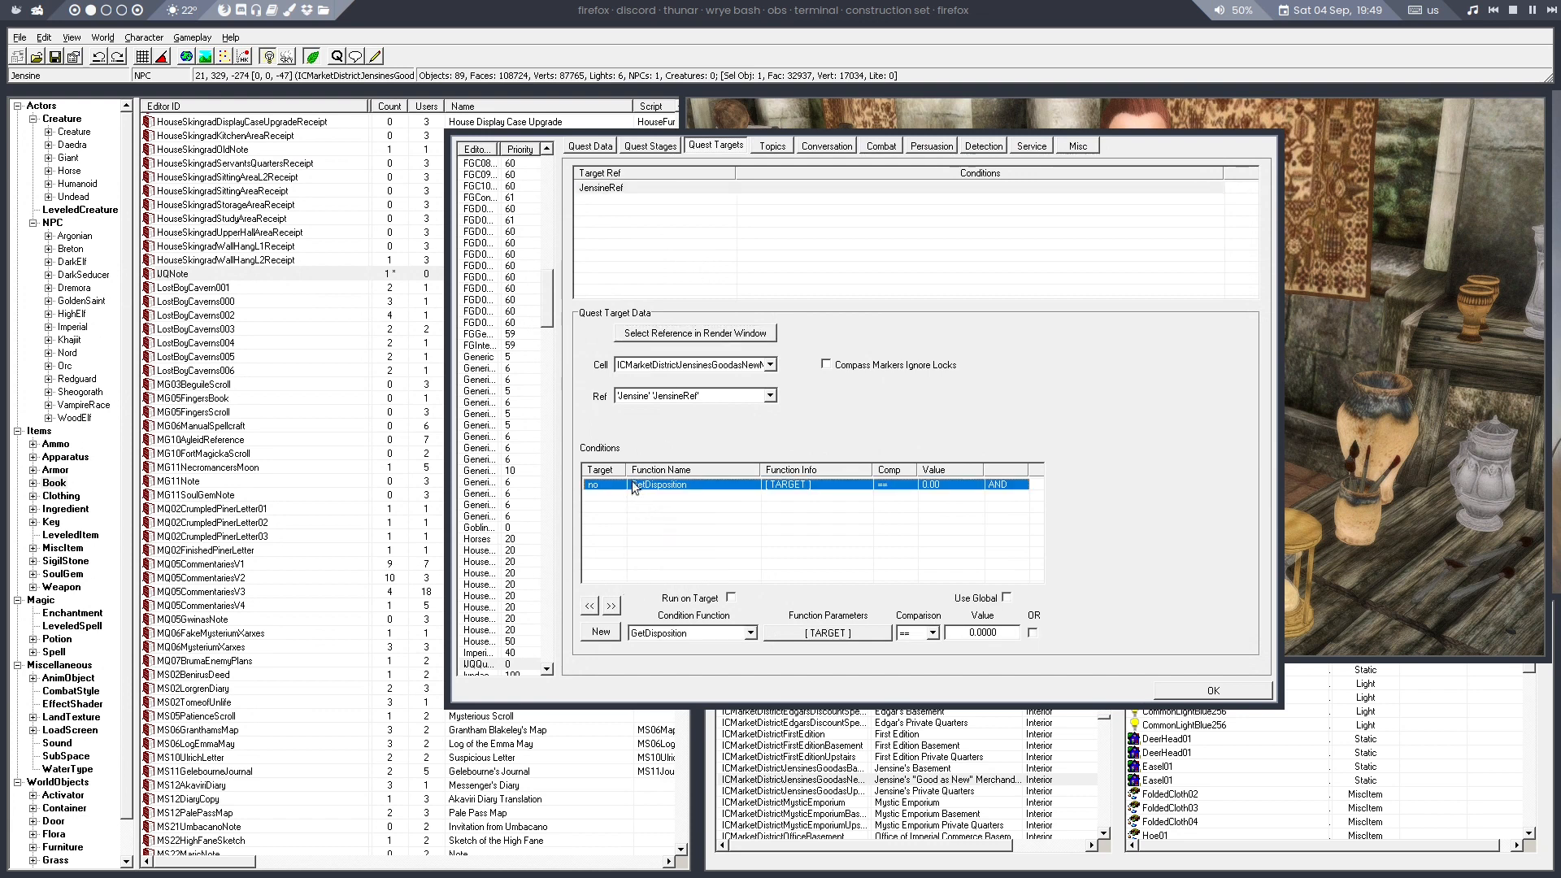
pyautogui.click(663, 638)
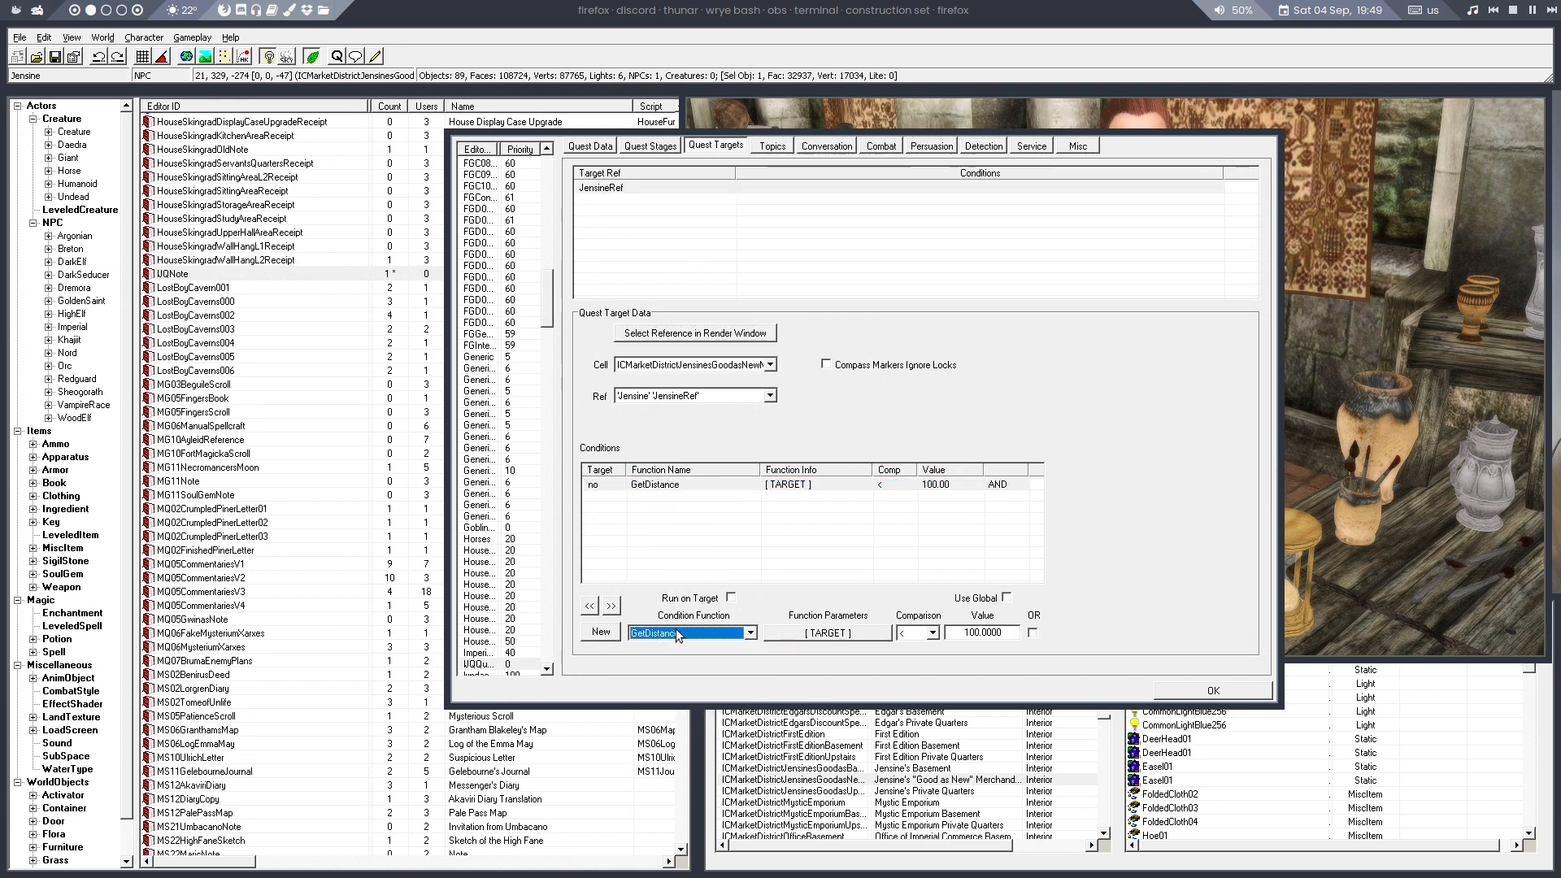
pyautogui.press('s')
pyautogui.press('g')
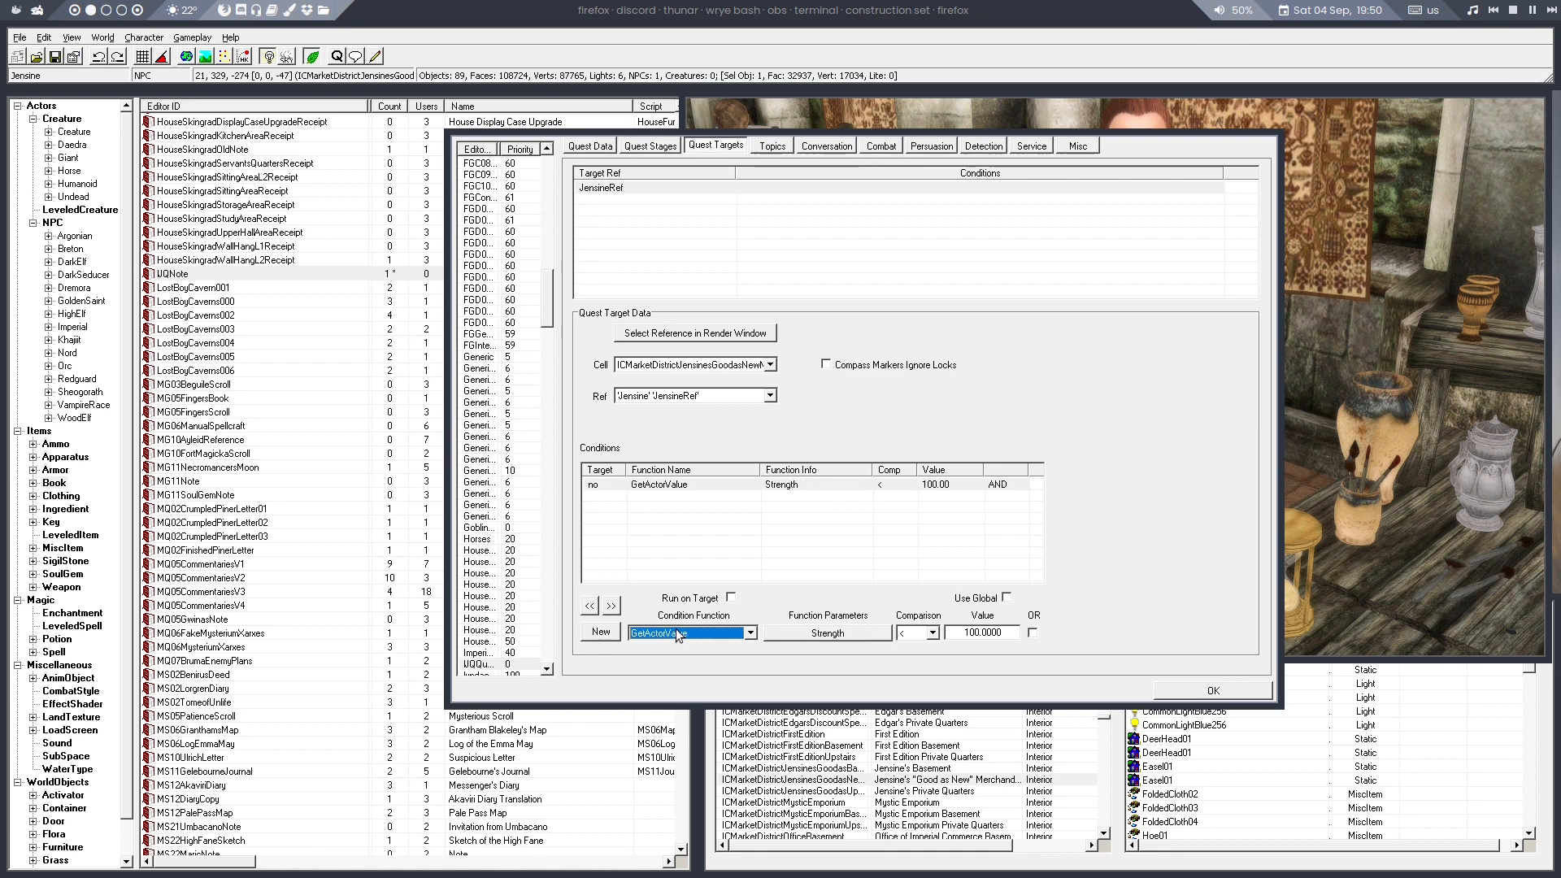
pyautogui.click(676, 631)
pyautogui.scroll(-10, 698, 716)
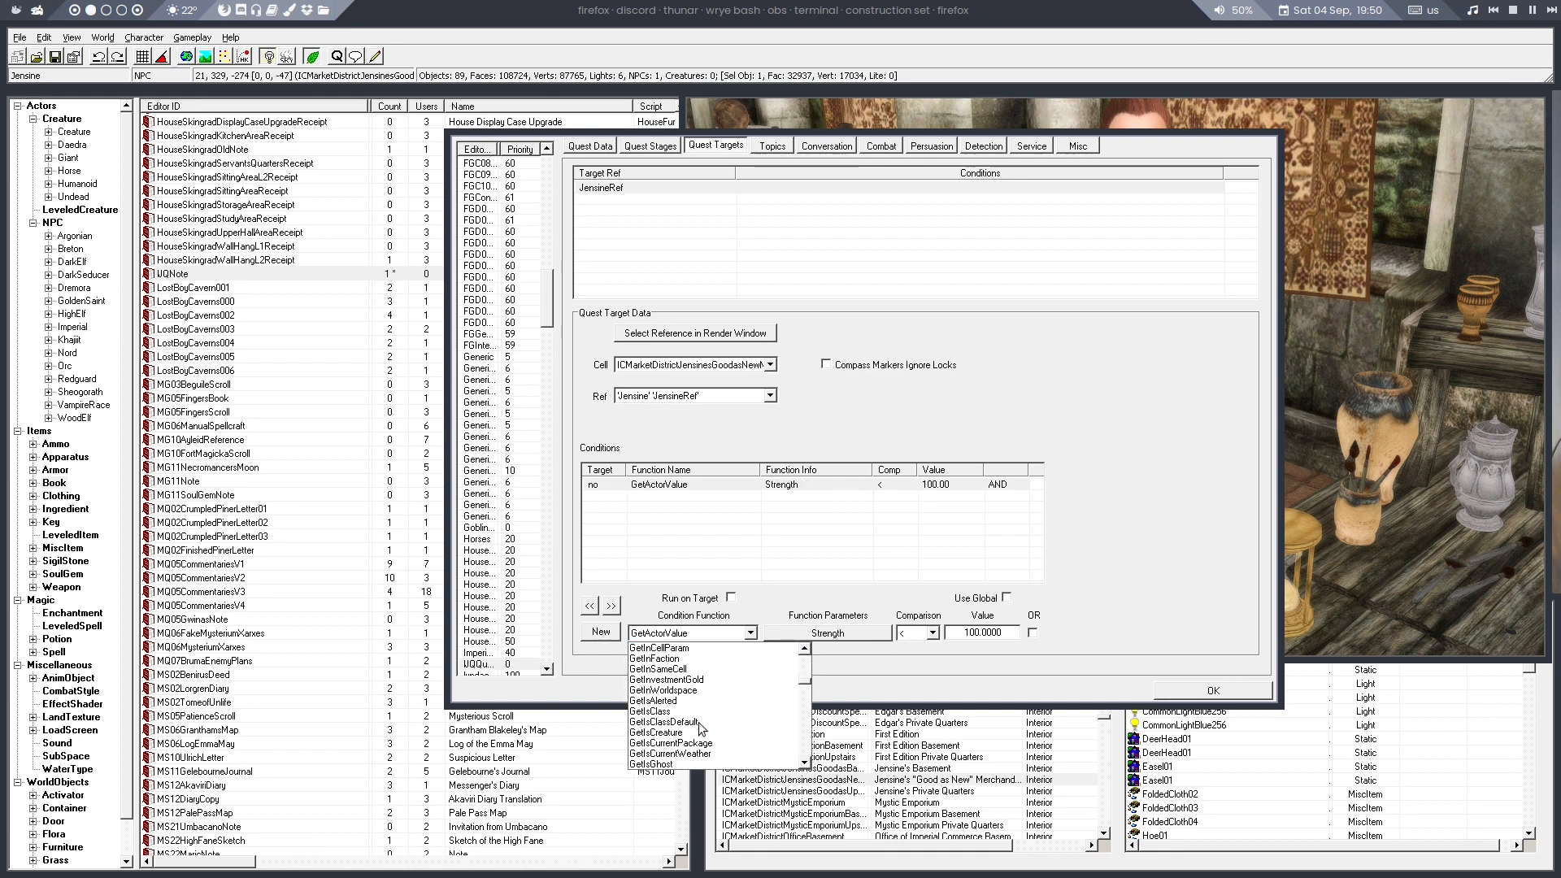
pyautogui.scroll(-15, 699, 729)
pyautogui.scroll(-7, 700, 729)
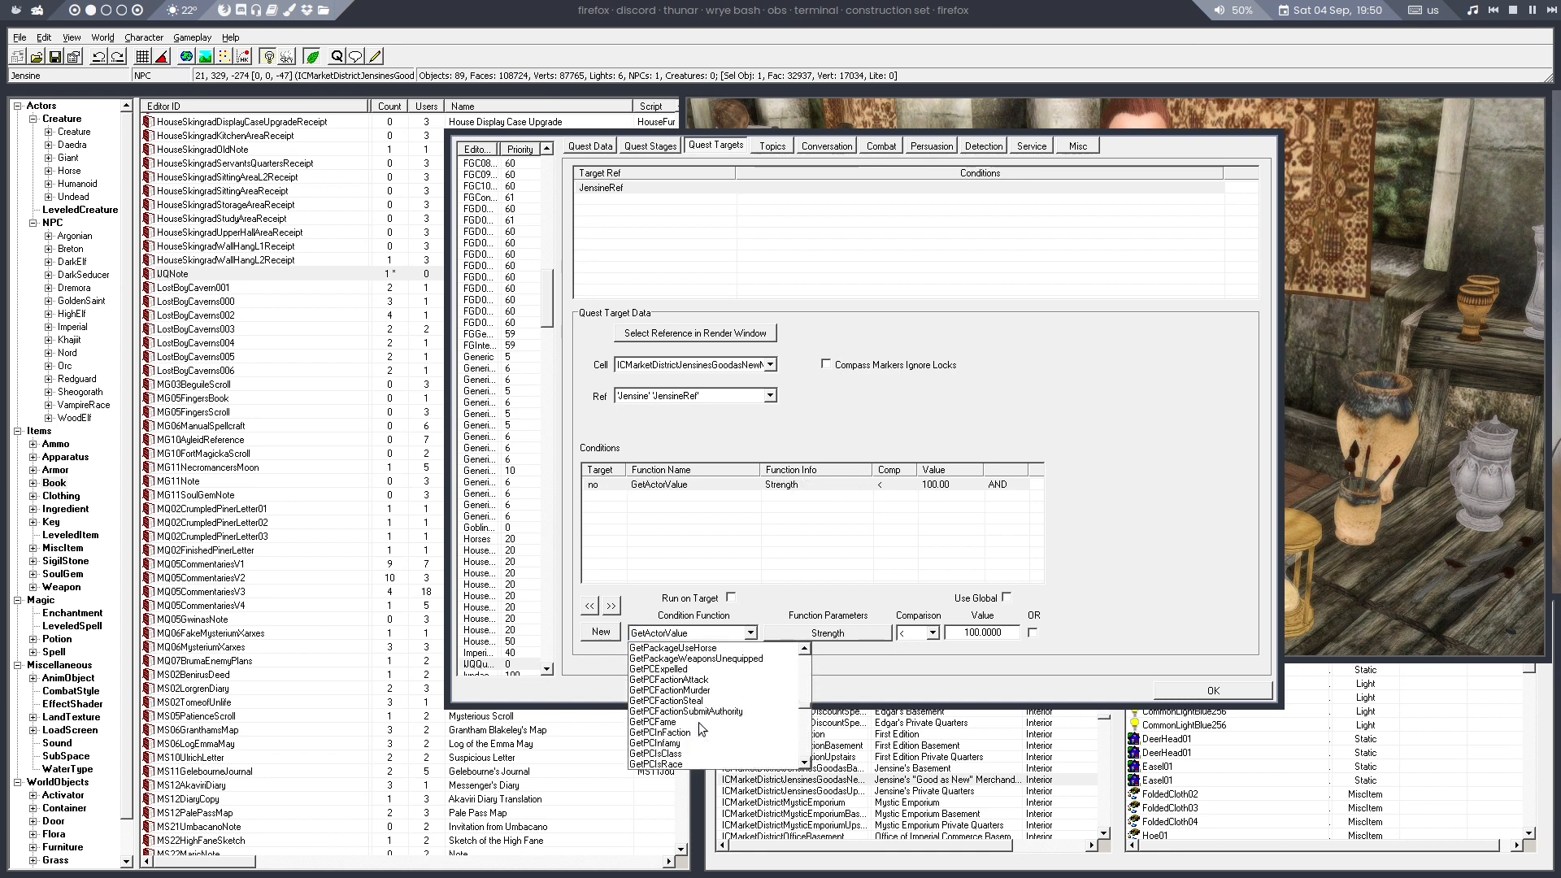
pyautogui.scroll(-3, 700, 729)
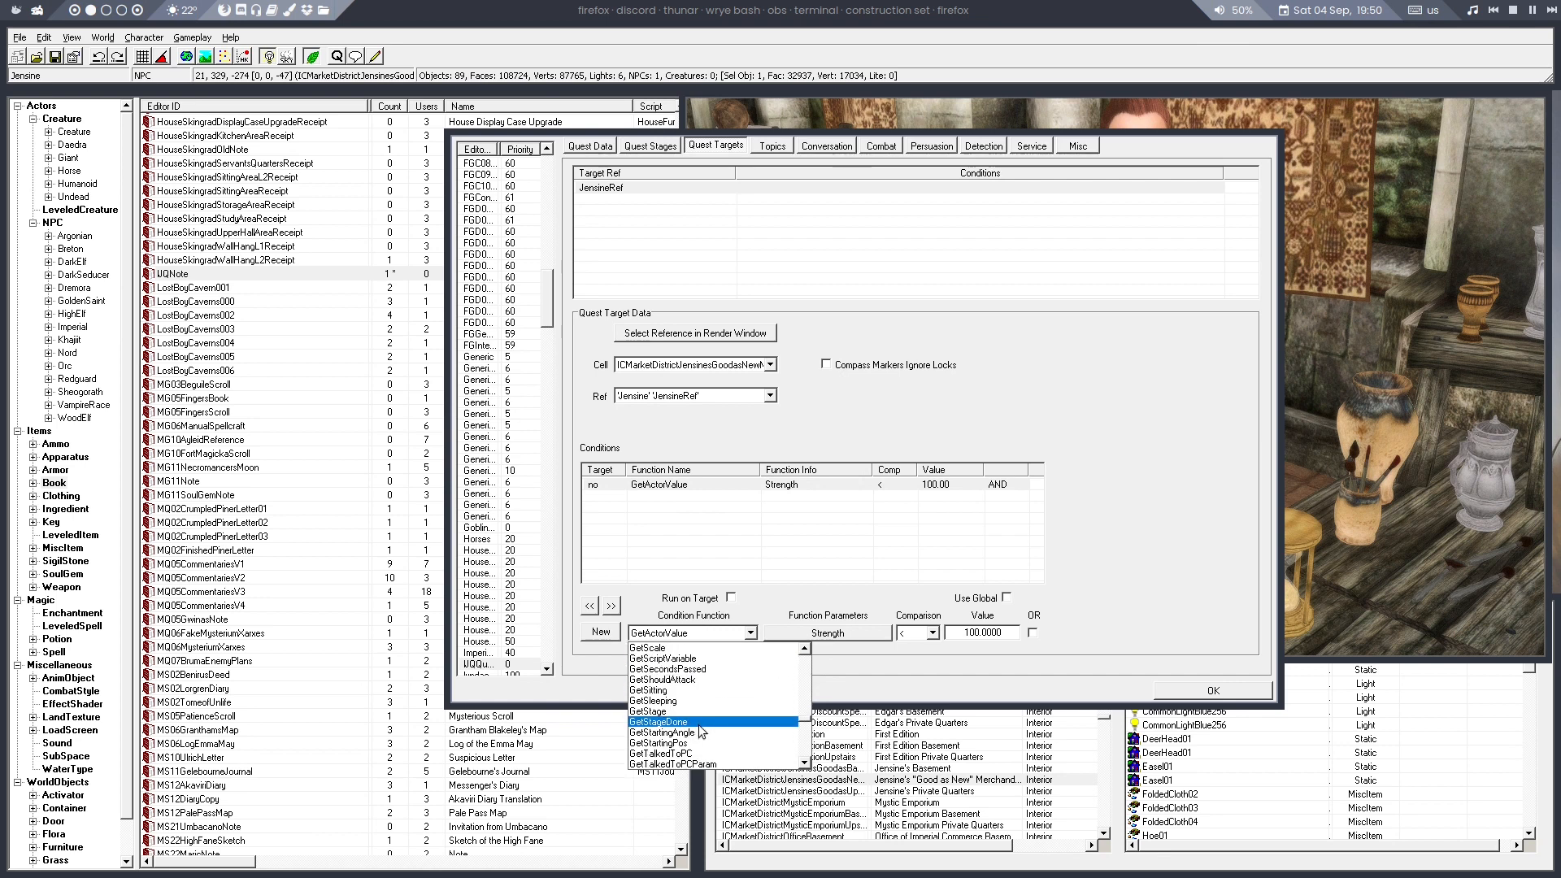
pyautogui.click(698, 711)
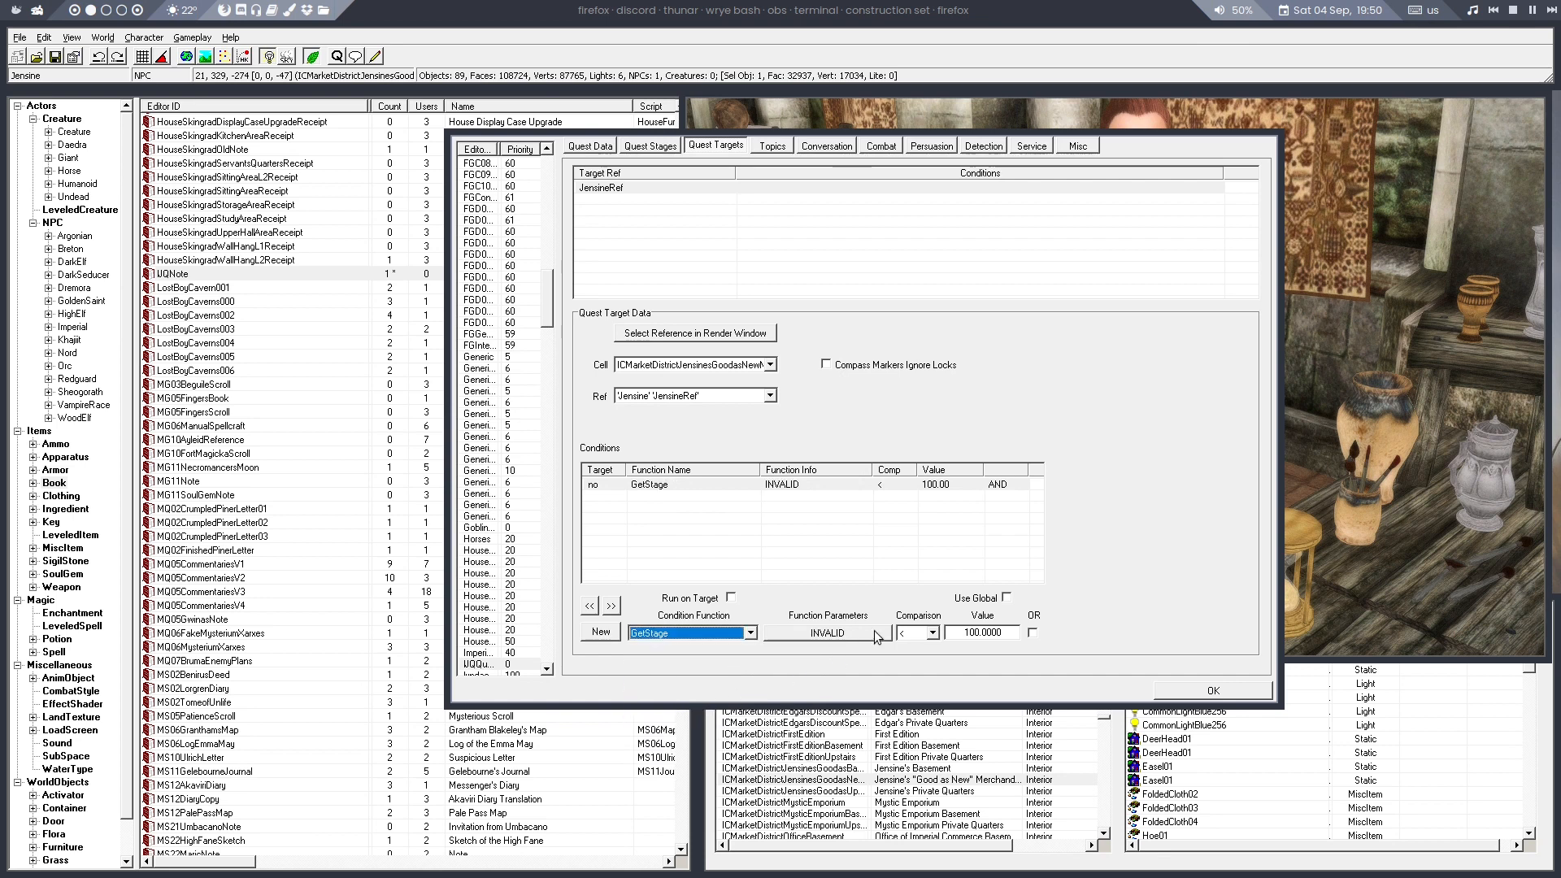
# Set the GetStage condition's quest parameter to LJQQuest, its comparison to == and its value to 10
pyautogui.click(828, 632)
pyautogui.press('j')
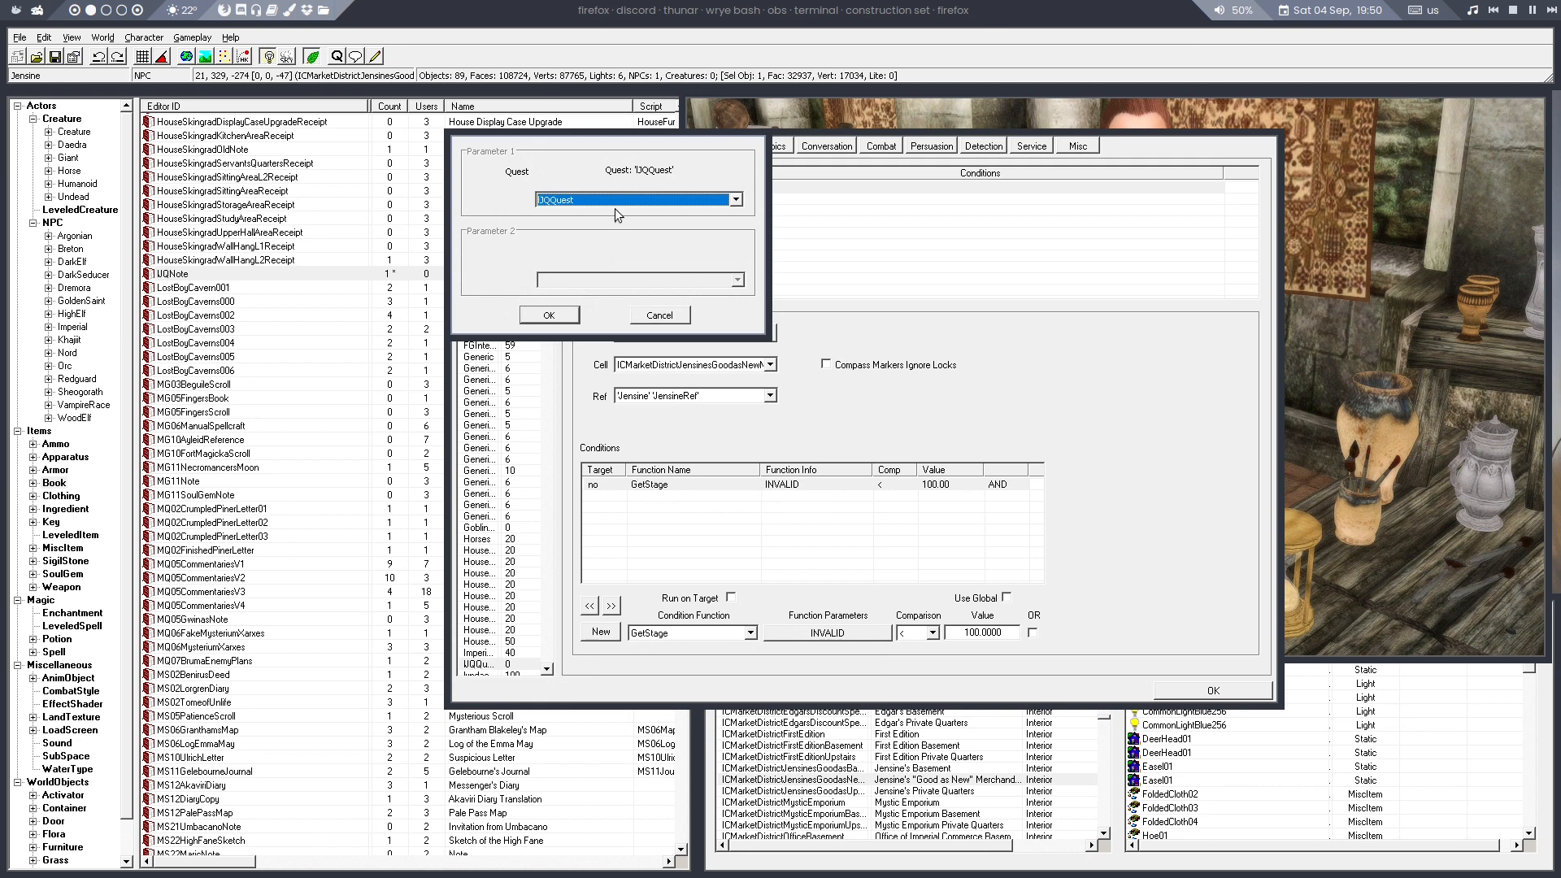
pyautogui.click(544, 312)
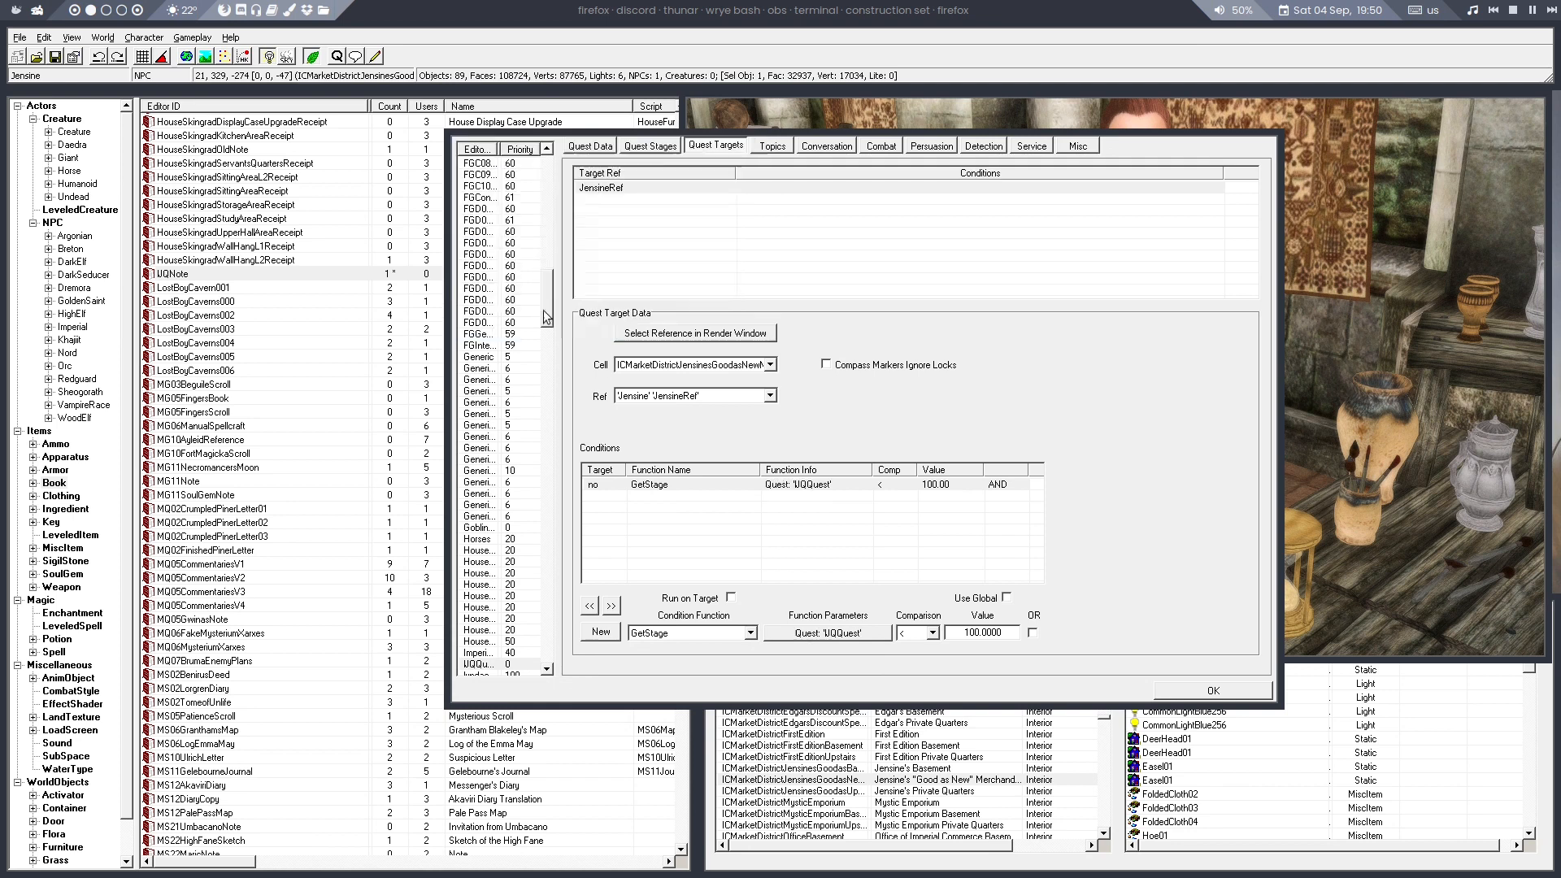
pyautogui.click(932, 632)
pyautogui.click(904, 679)
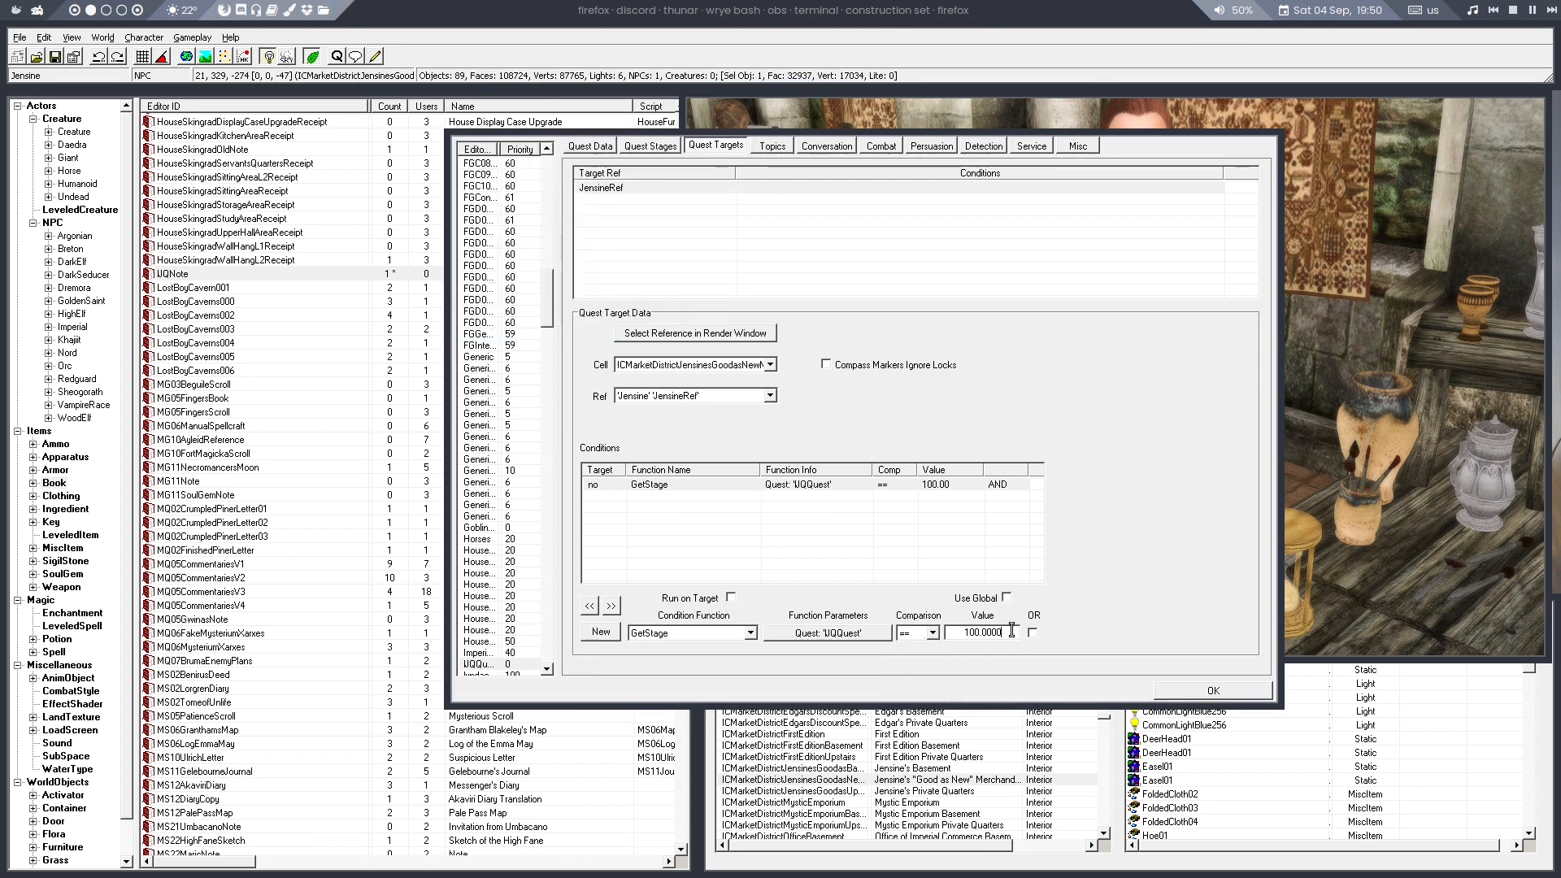
pyautogui.press('Tab')
pyautogui.write('10')
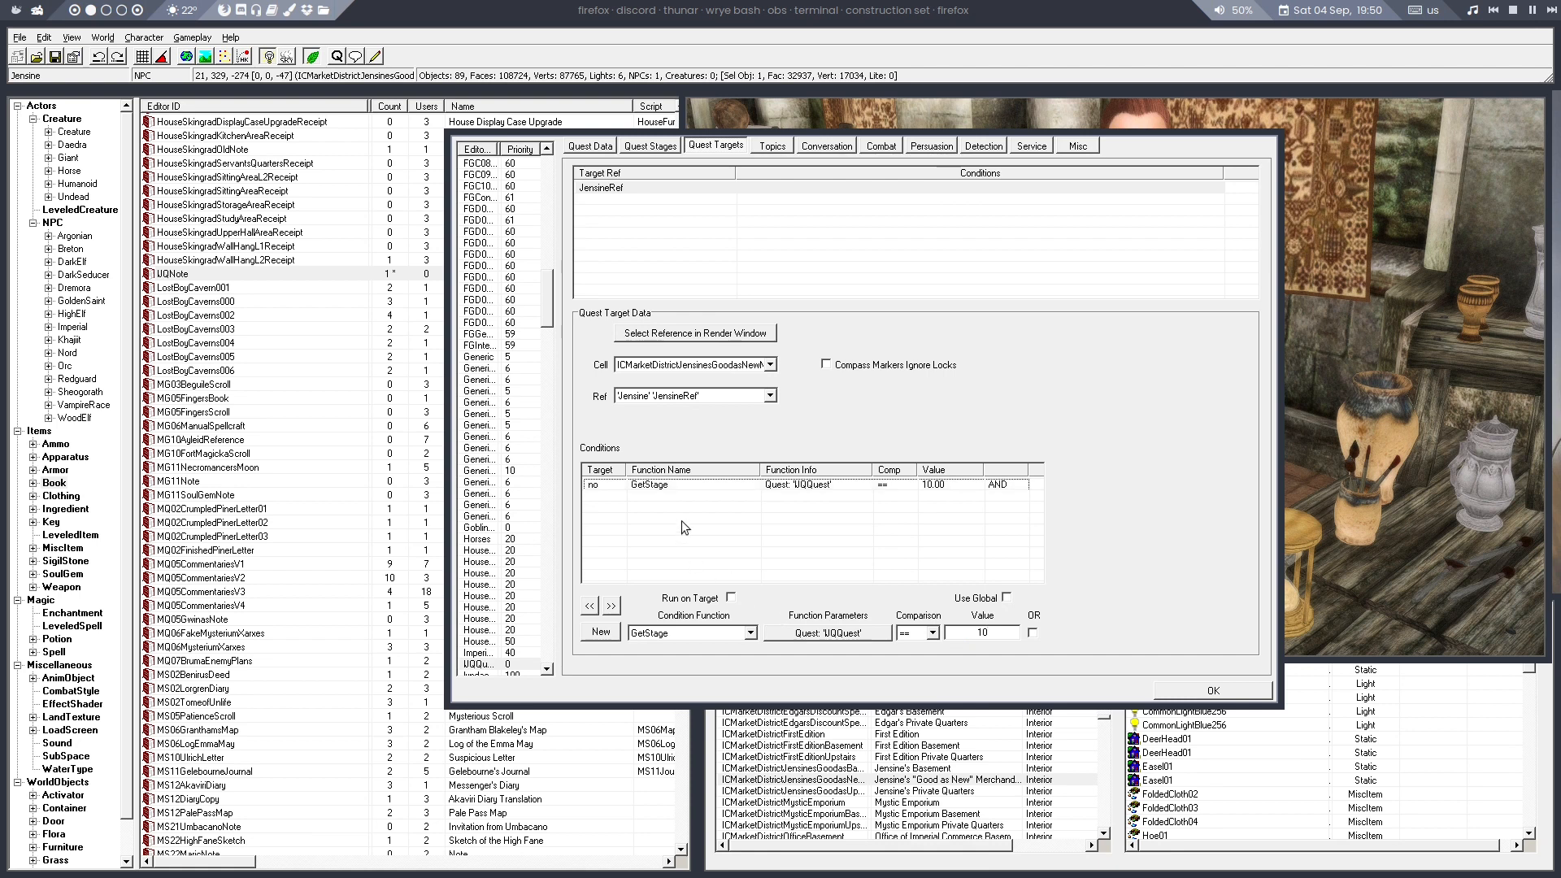
pyautogui.click(667, 485)
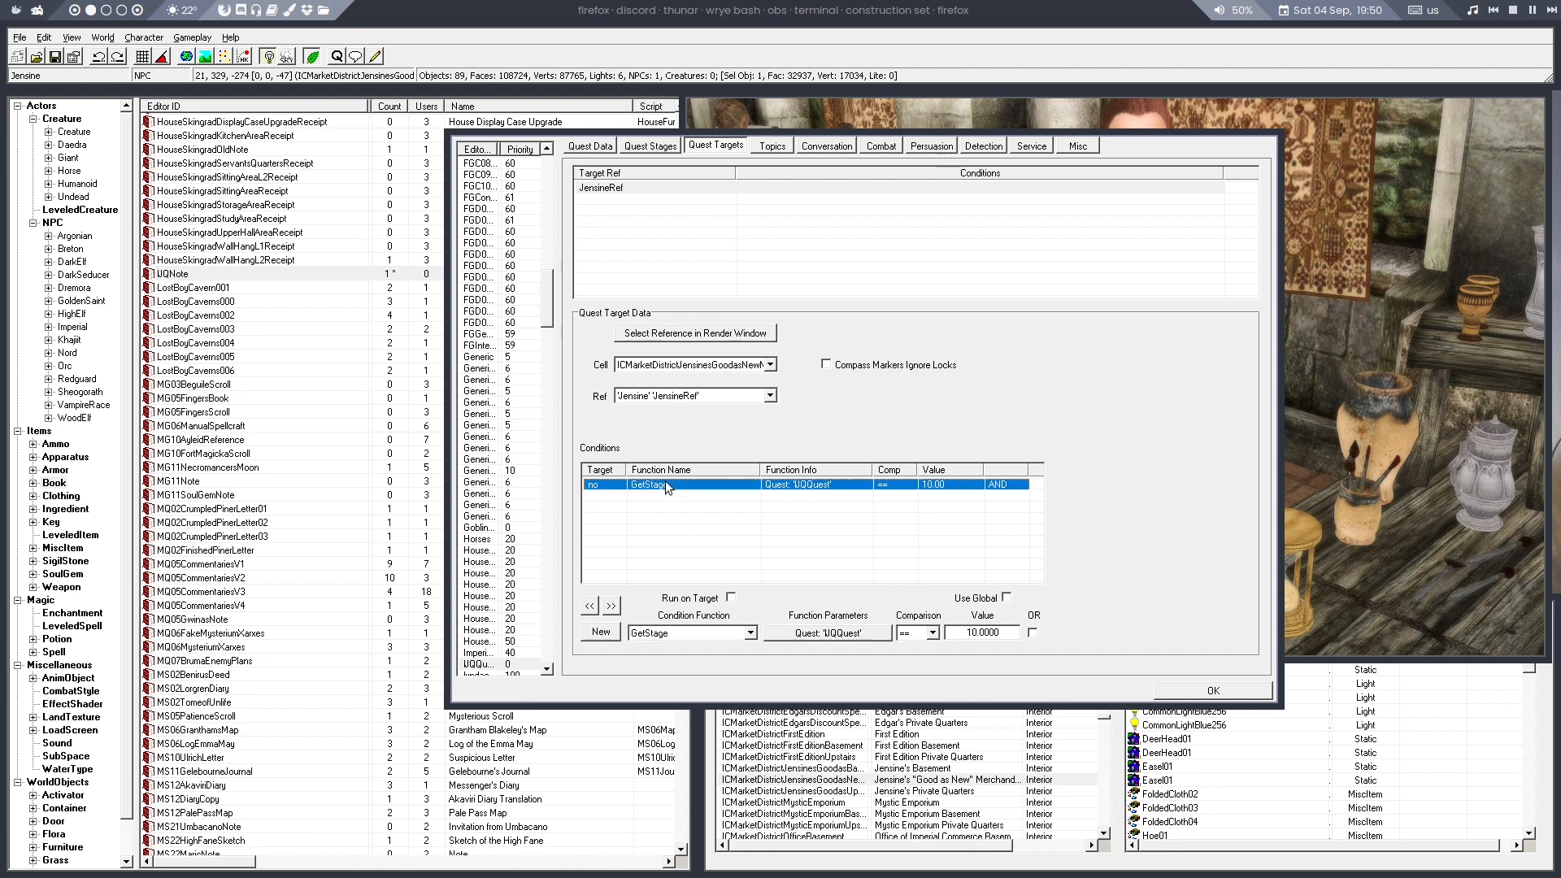
# Check the quest's stage 10 against the target condition, then close the quest window and save the plugin
pyautogui.click(624, 149)
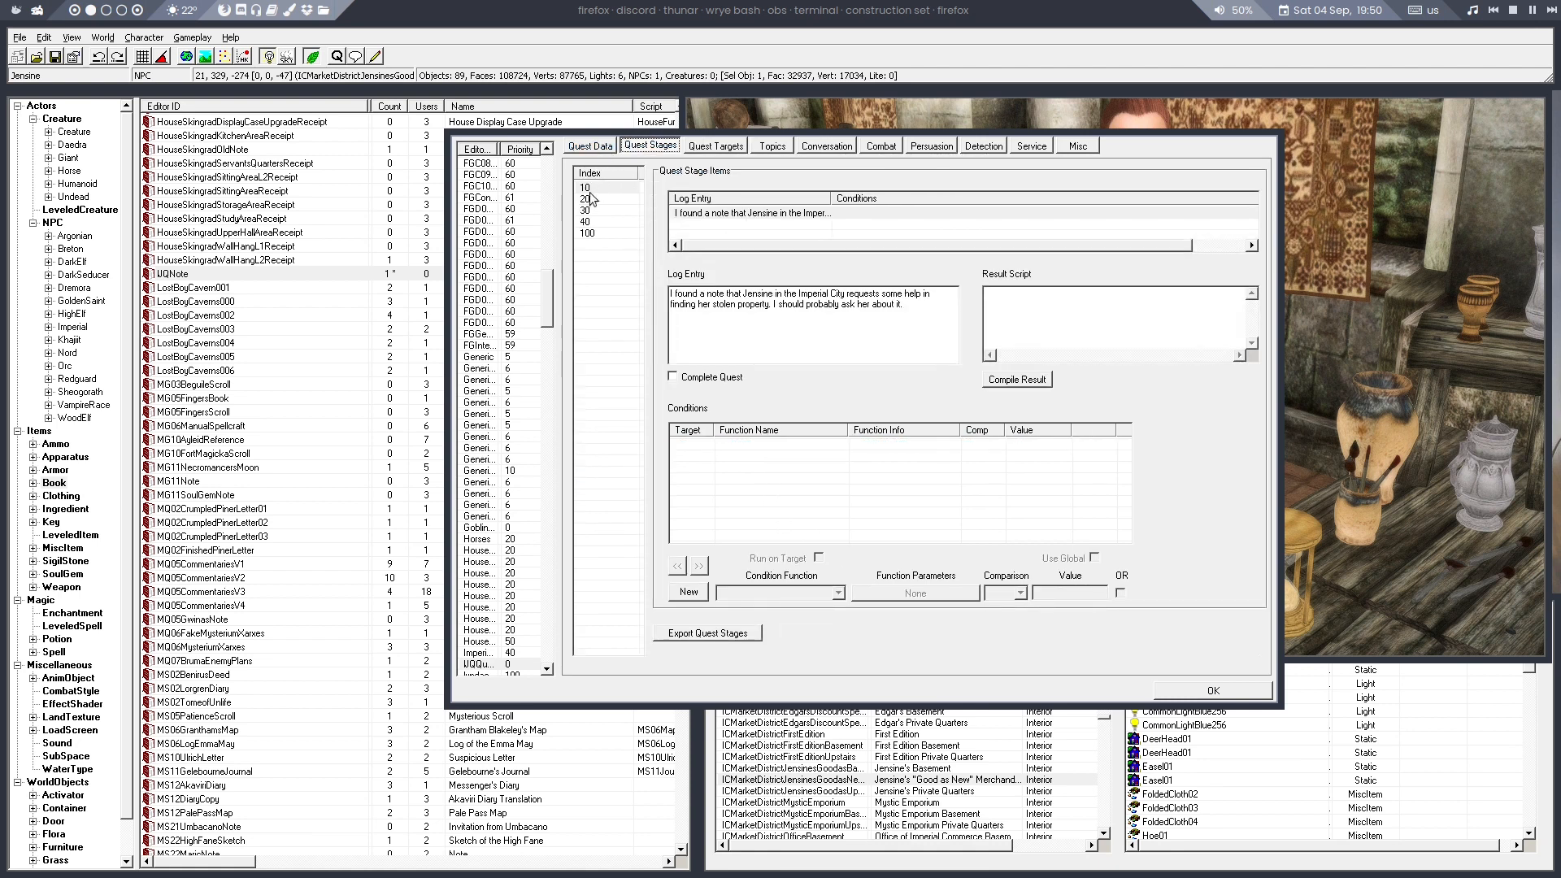
pyautogui.click(731, 153)
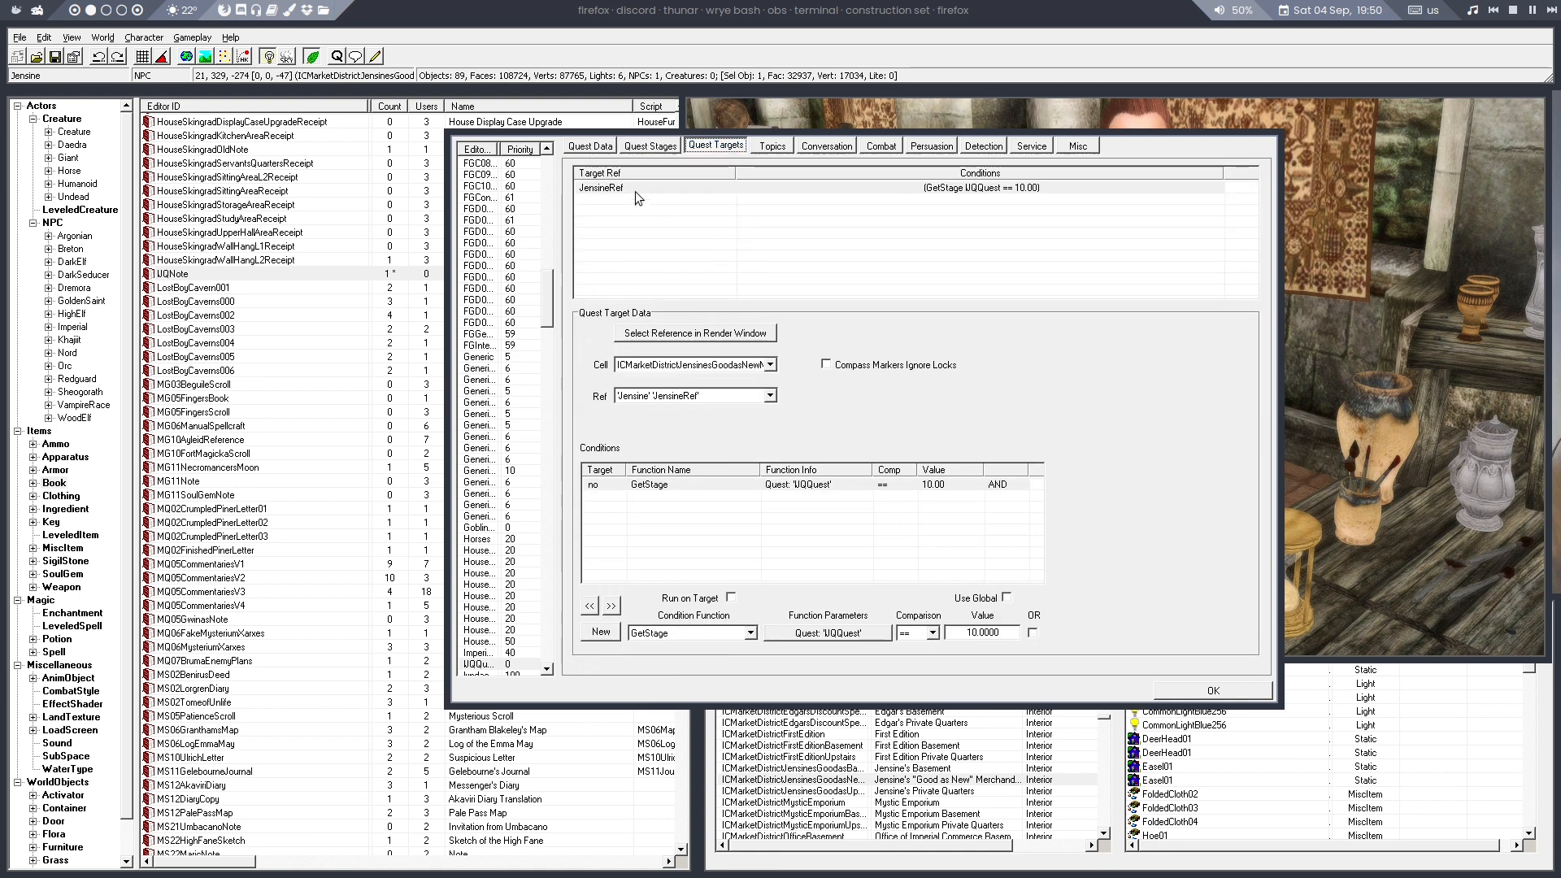
pyautogui.click(1211, 690)
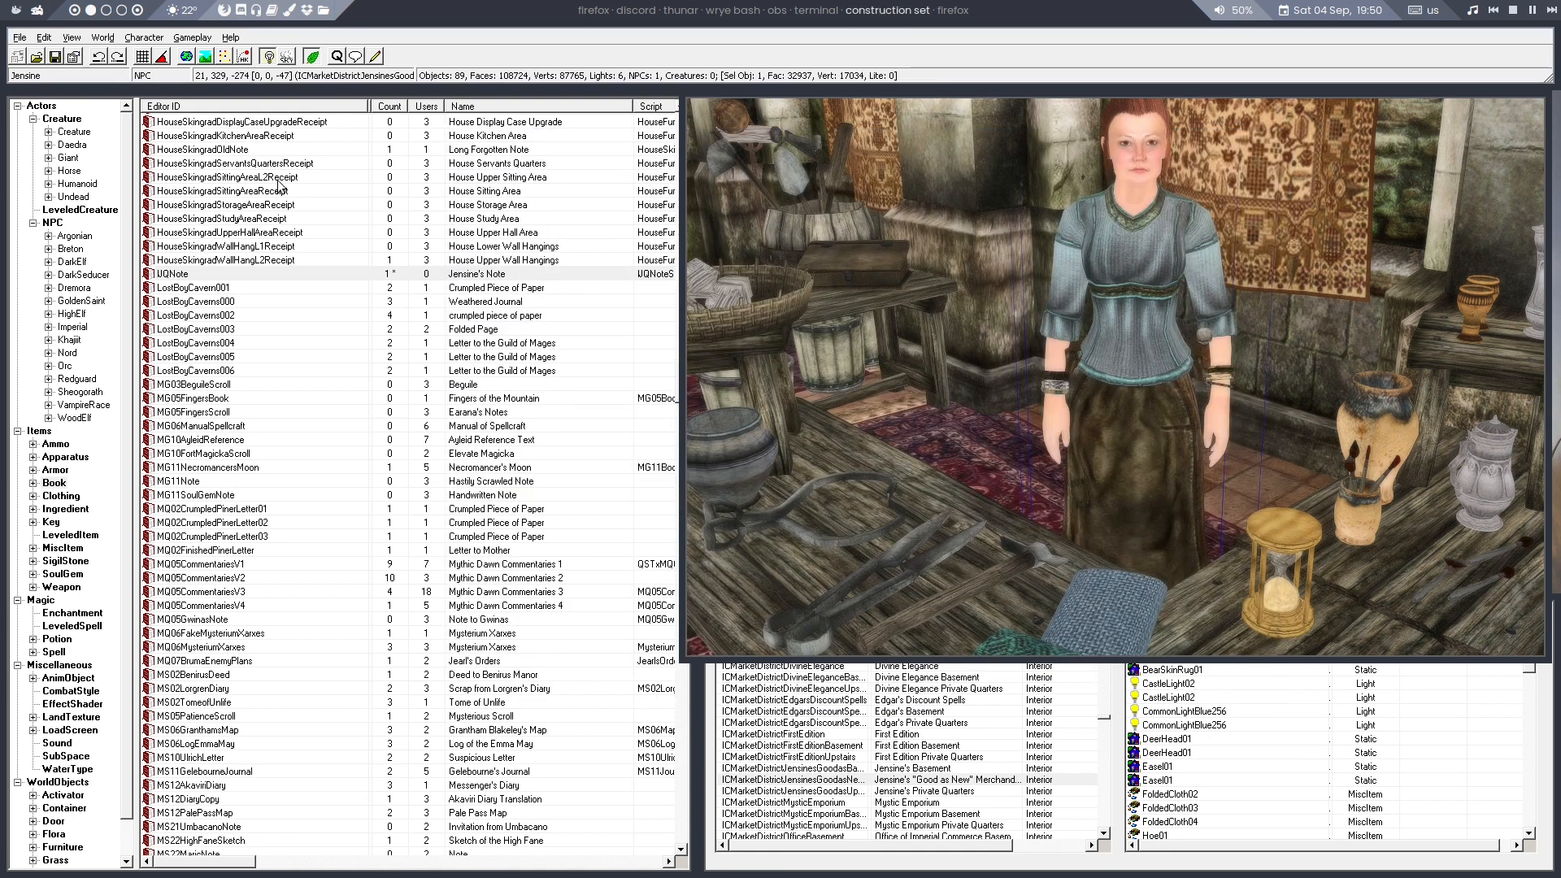
pyautogui.click(56, 58)
# Reopen the quest window and show the dialogue topics of the "Jensine's Lost Shirt" quest
pyautogui.click(334, 58)
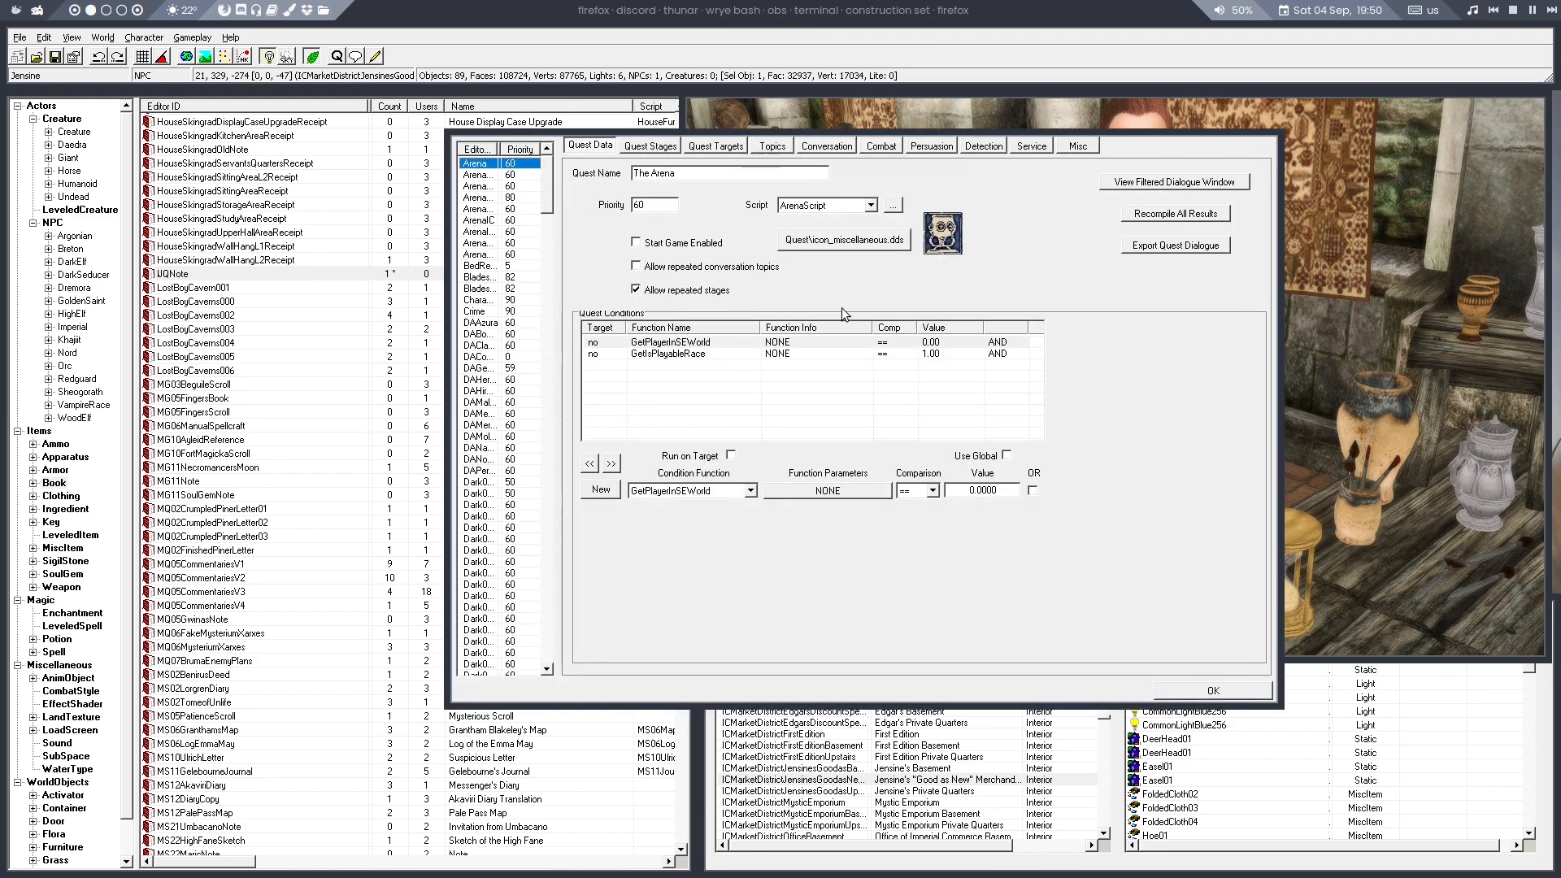
pyautogui.click(772, 146)
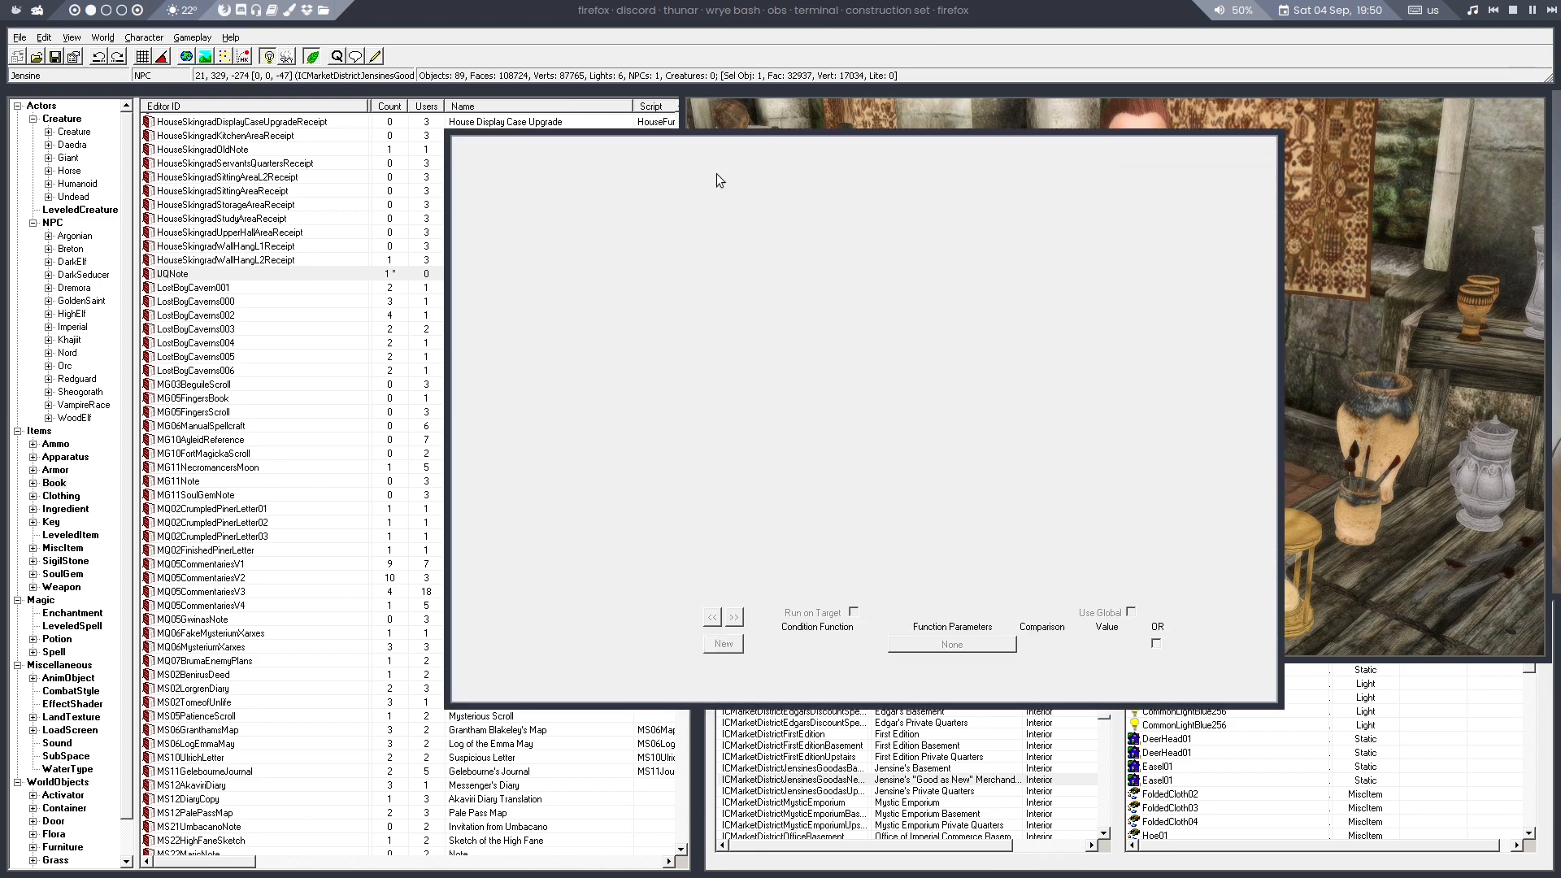
pyautogui.rightClick(622, 215)
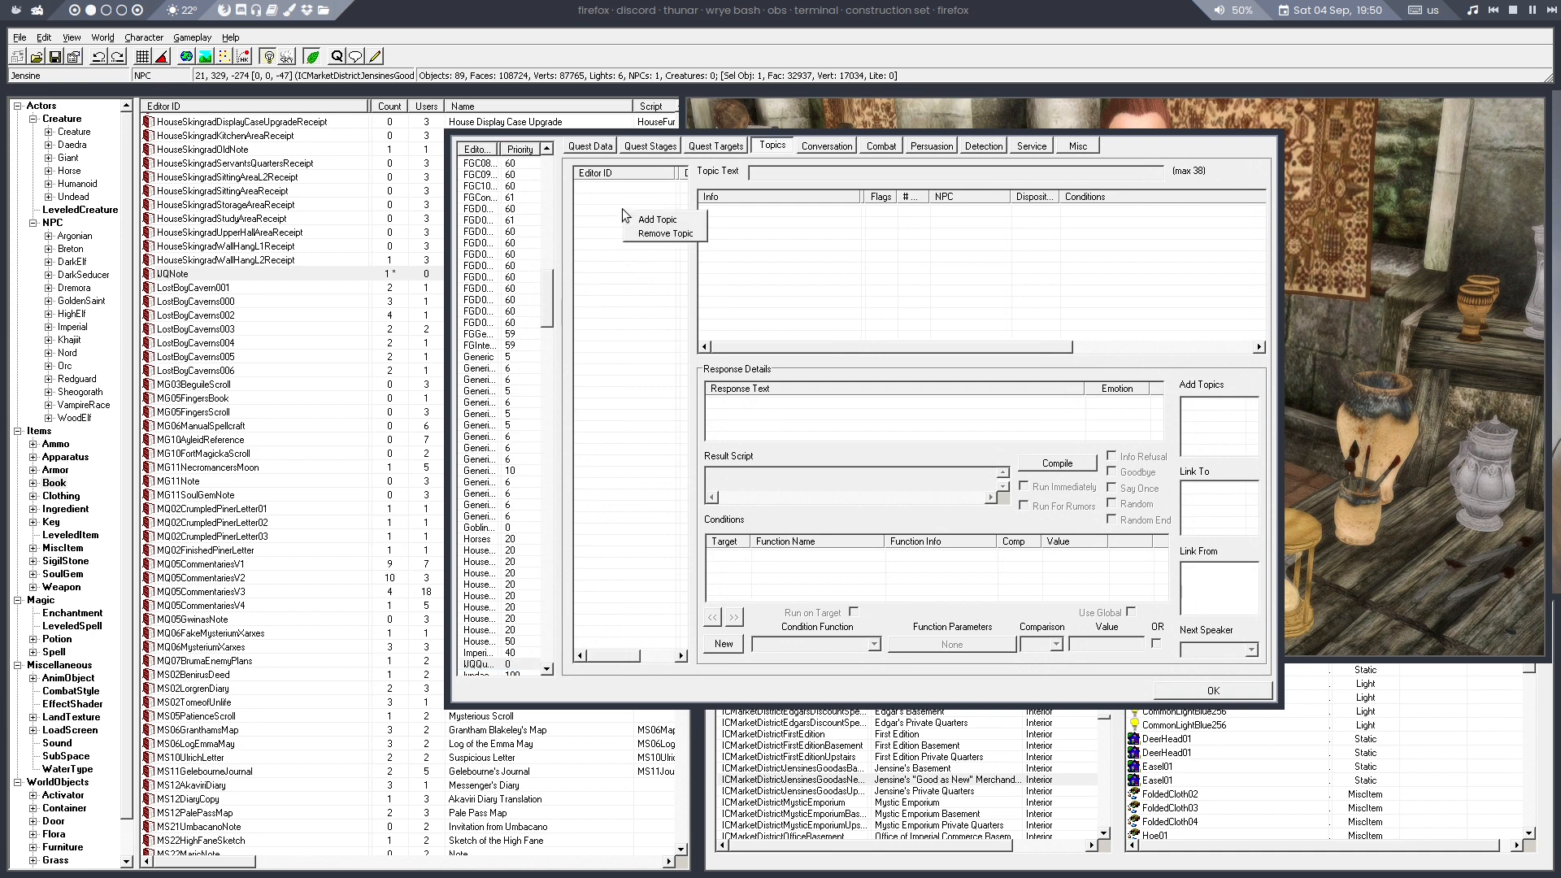
pyautogui.click(607, 221)
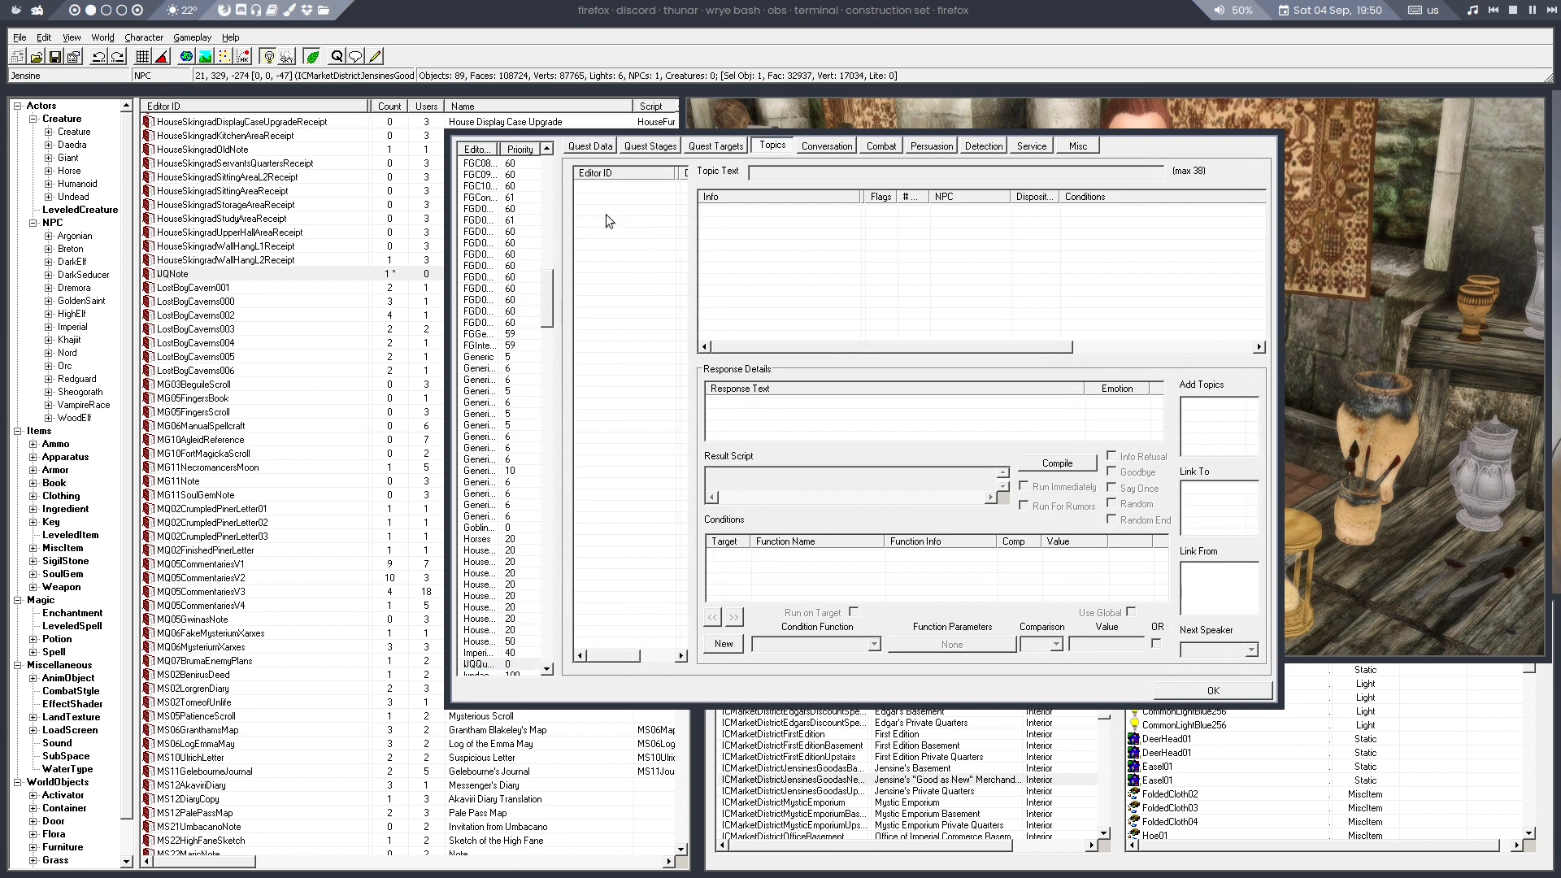
# Create a new dialogue topic with the ID LJQStolenShirt and add it to the quest
pyautogui.rightClick(606, 215)
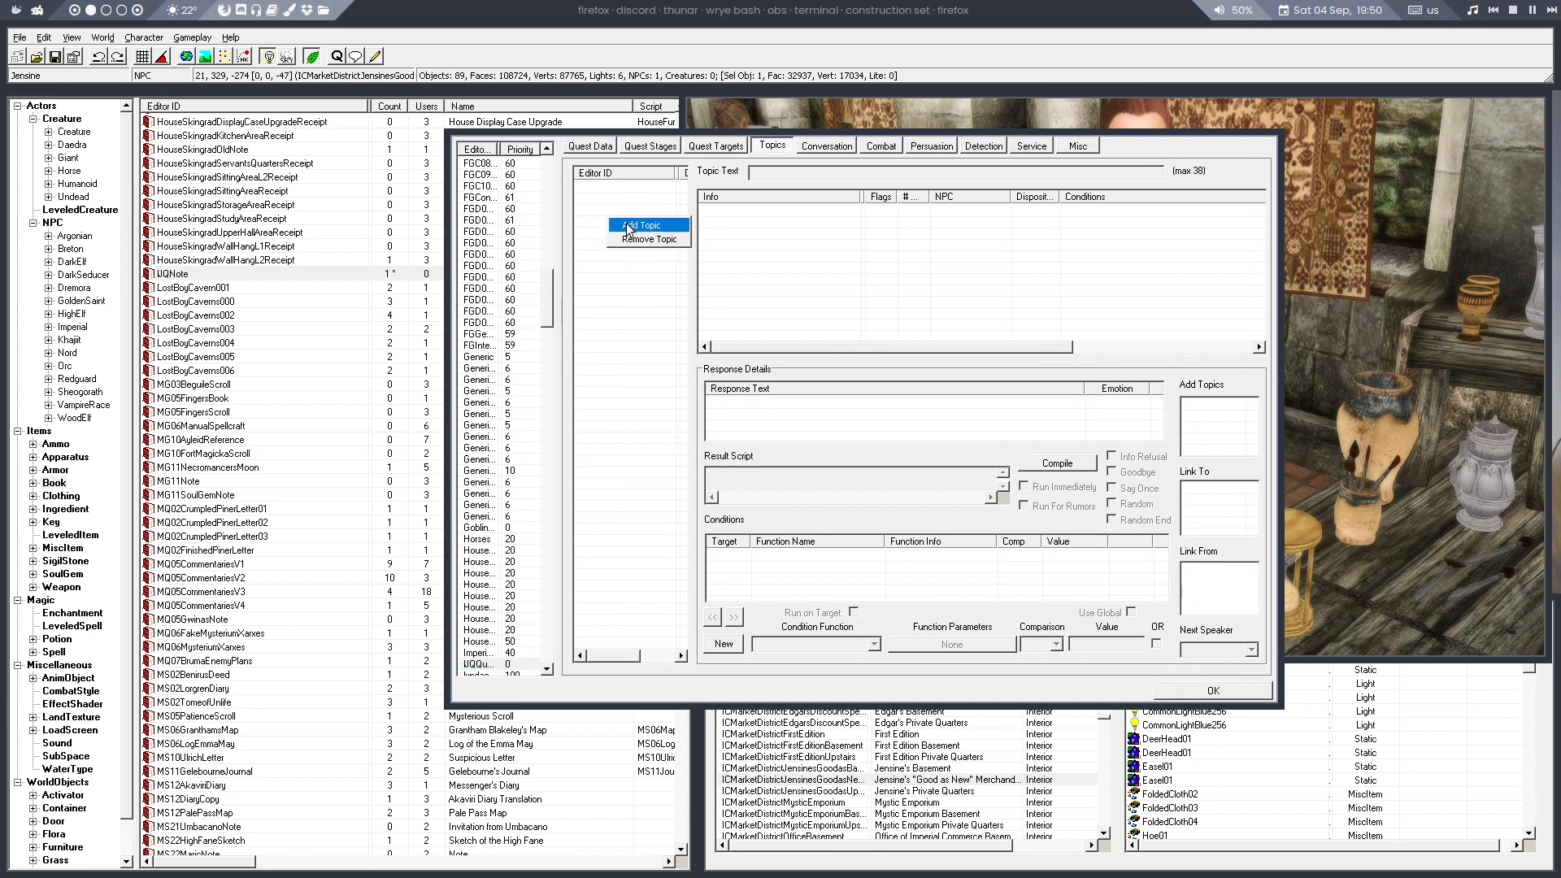
pyautogui.click(634, 225)
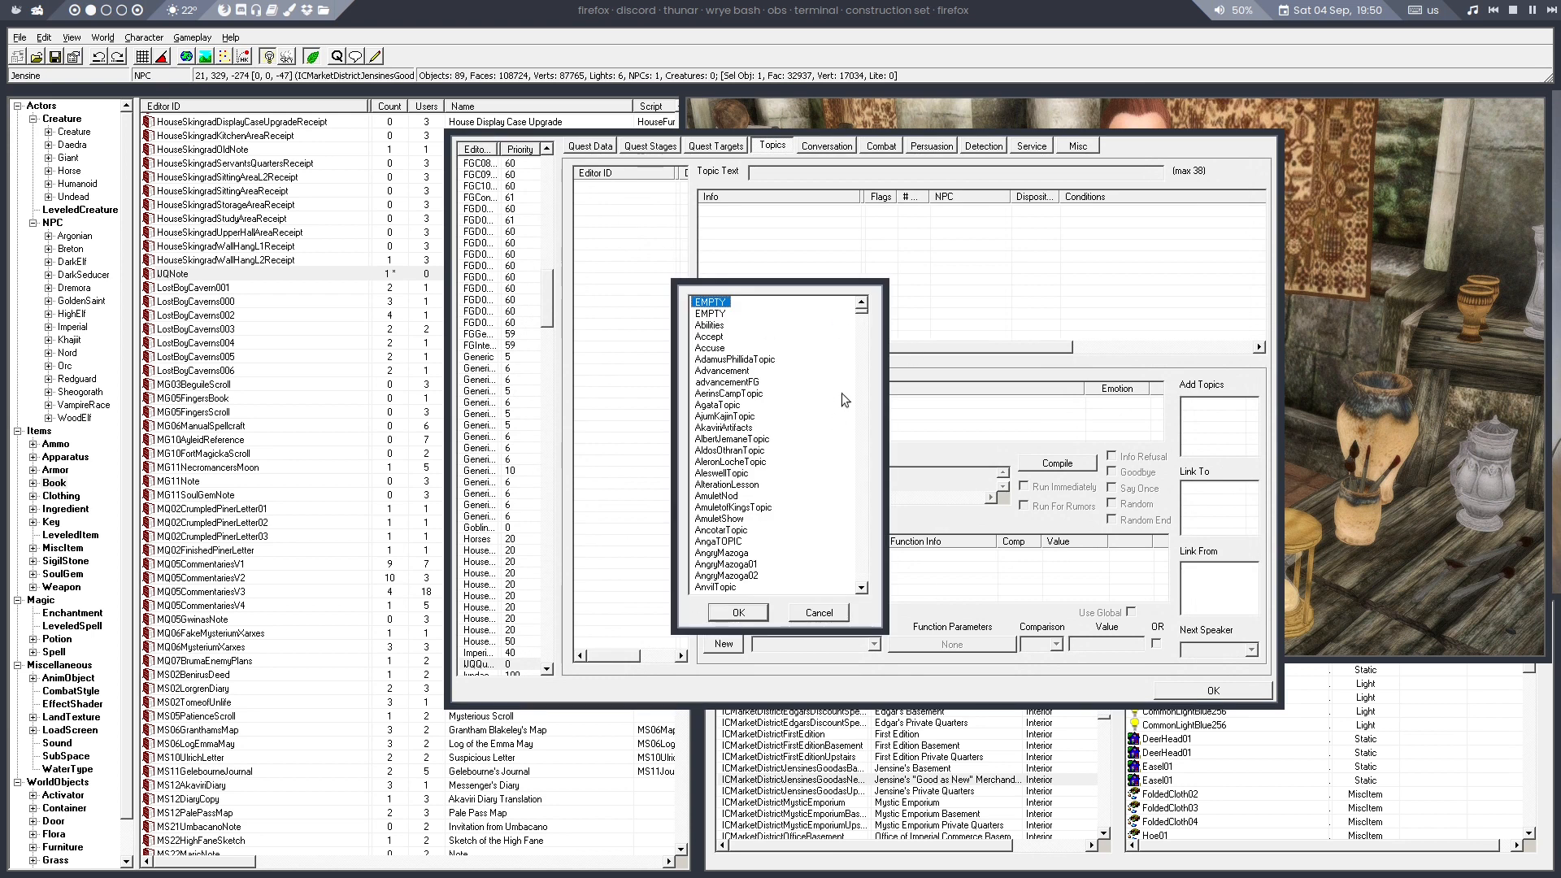
pyautogui.moveTo(861, 314)
pyautogui.mouseDown()
pyautogui.moveTo(859, 600)
pyautogui.moveTo(872, 297)
pyautogui.mouseUp()
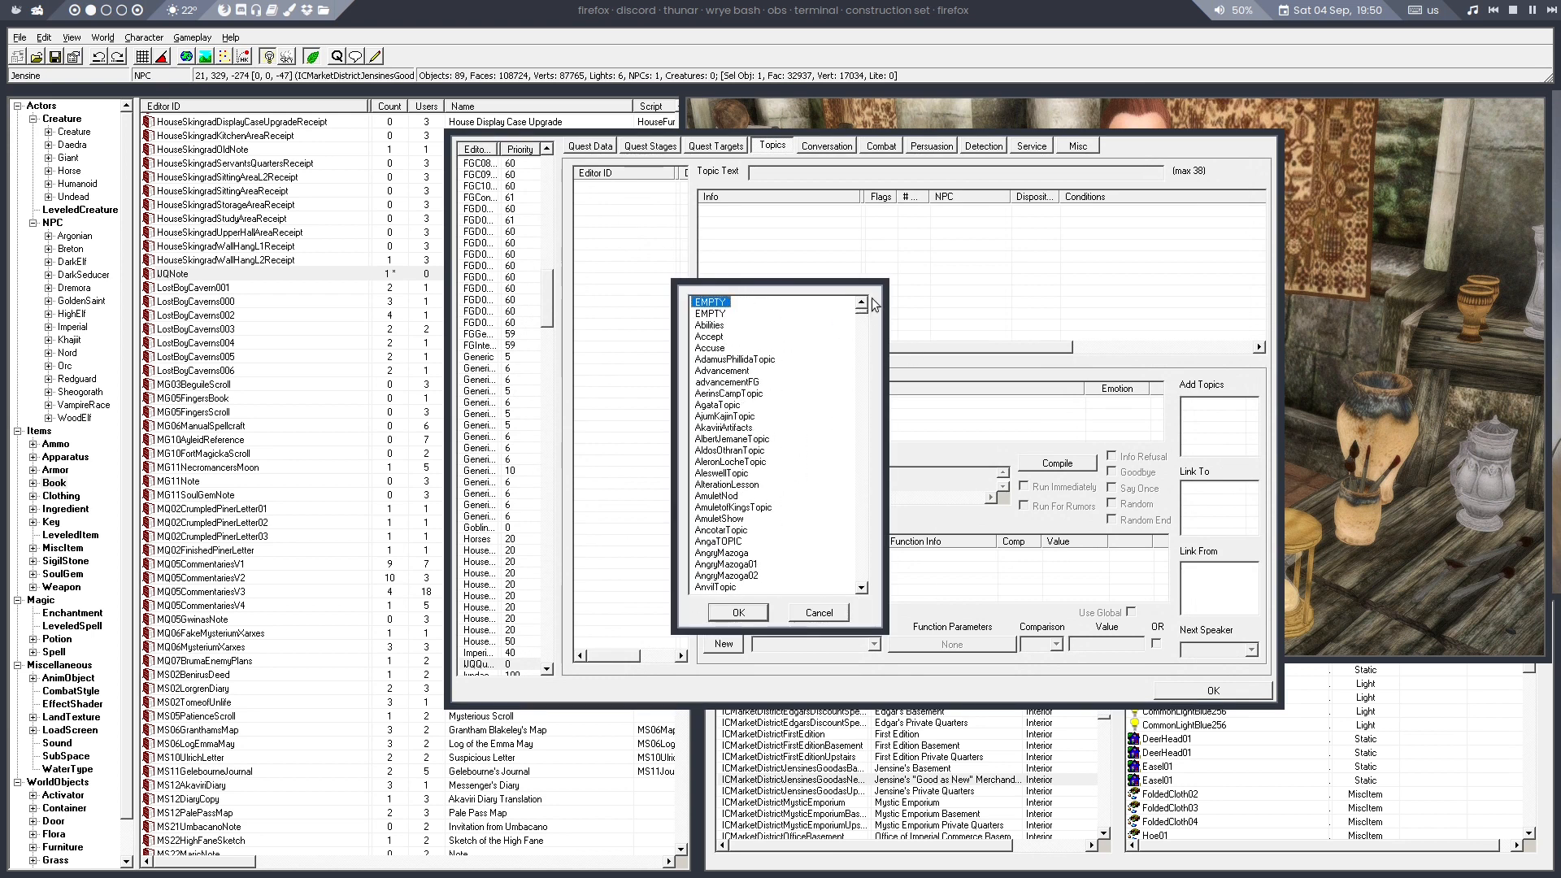
pyautogui.rightClick(772, 323)
pyautogui.click(787, 334)
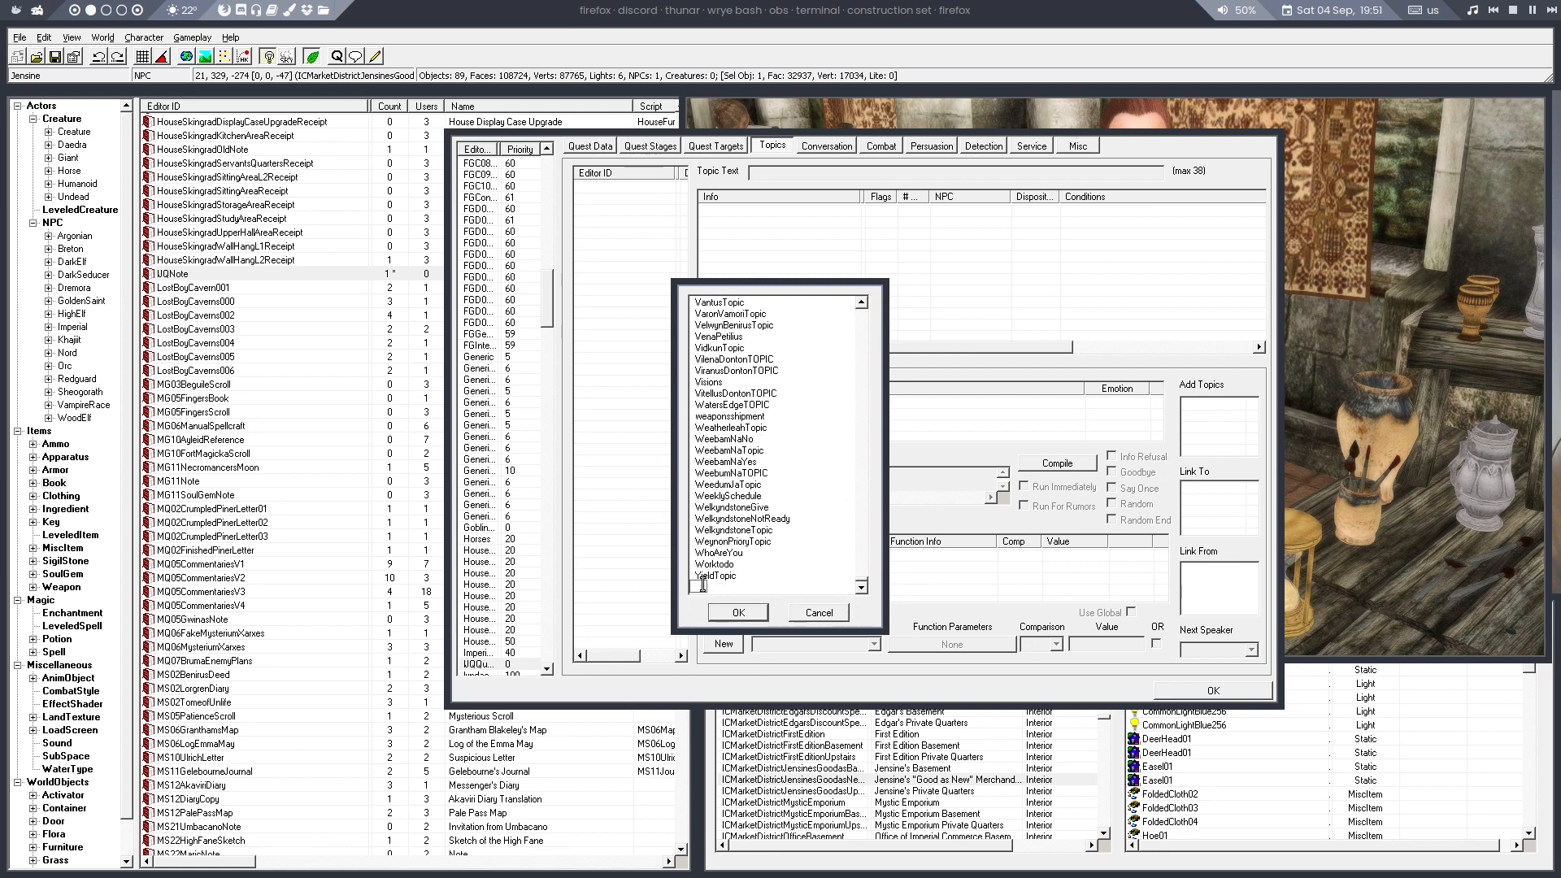
pyautogui.write('UQStolenShirt')
pyautogui.press('Return')
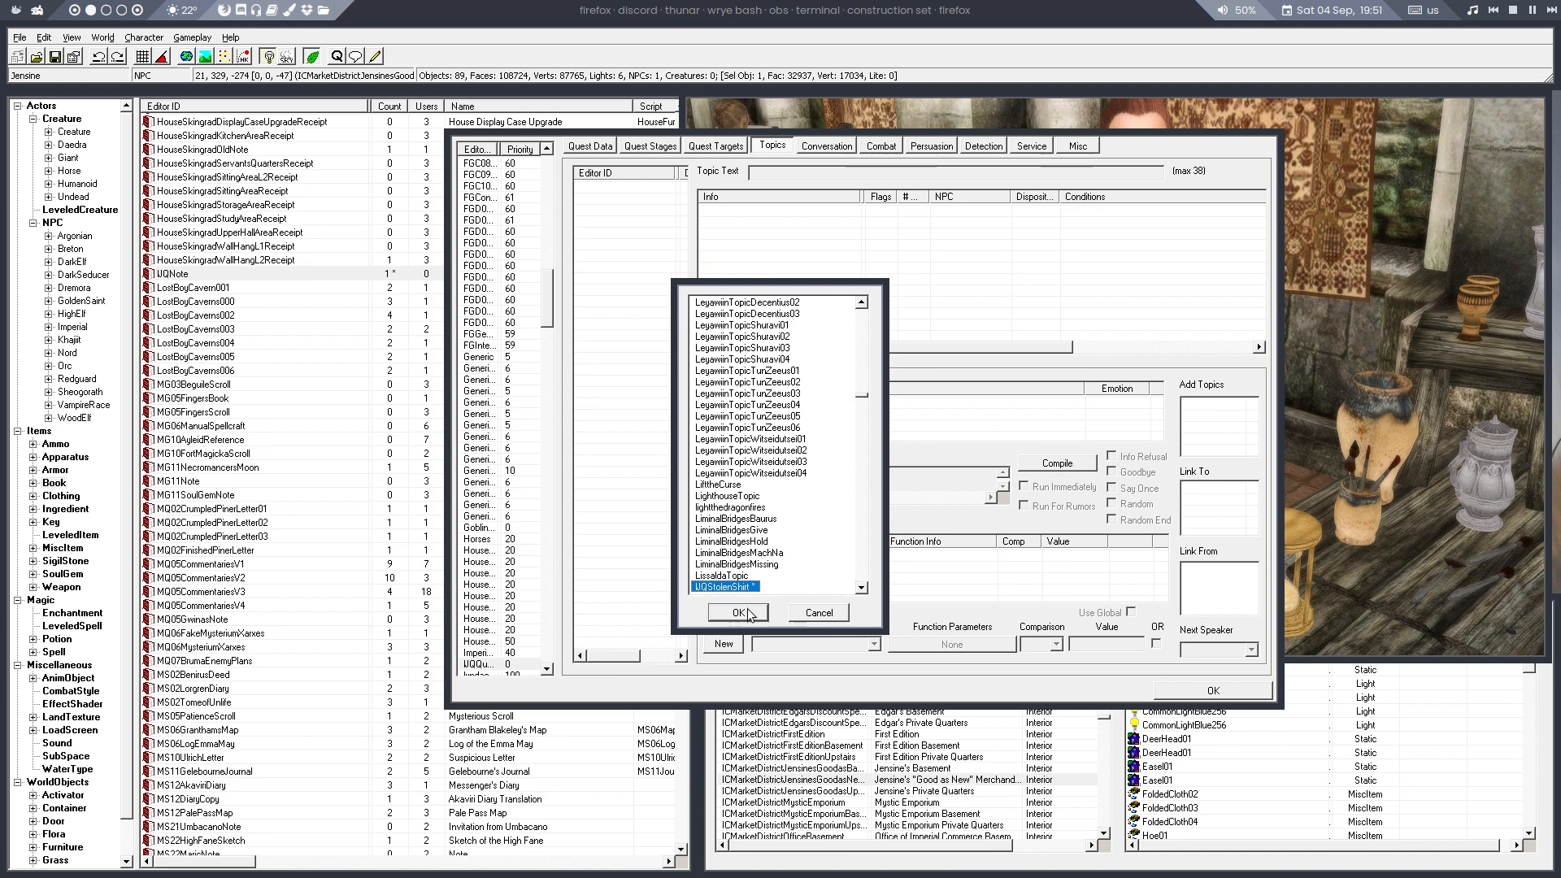
pyautogui.click(738, 613)
# Create another topic without an ID and add it to the quest's topic list
pyautogui.rightClick(630, 244)
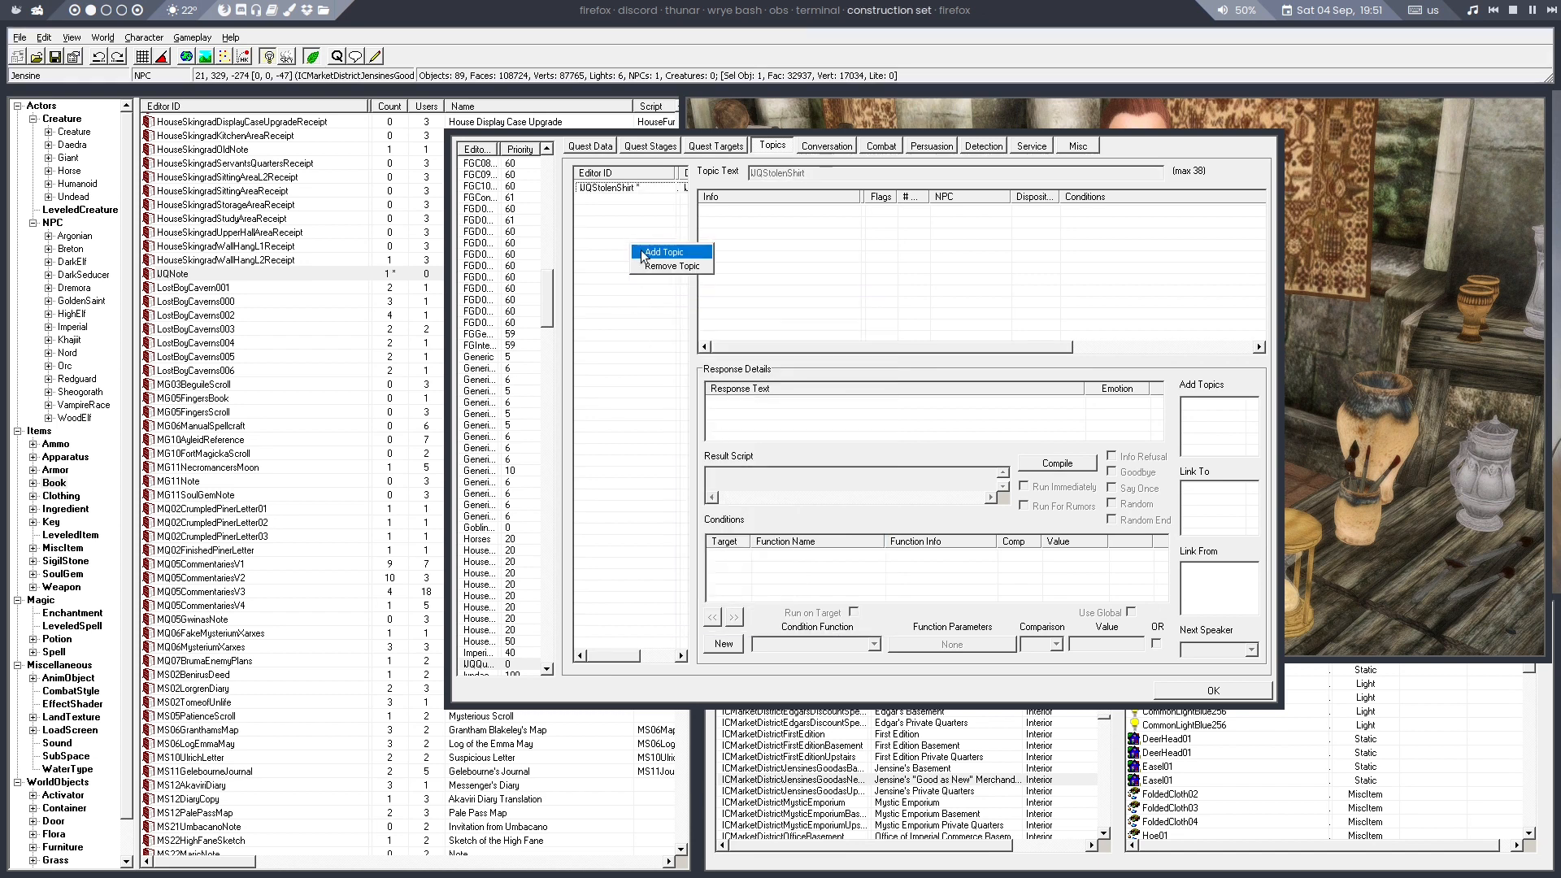
pyautogui.click(641, 254)
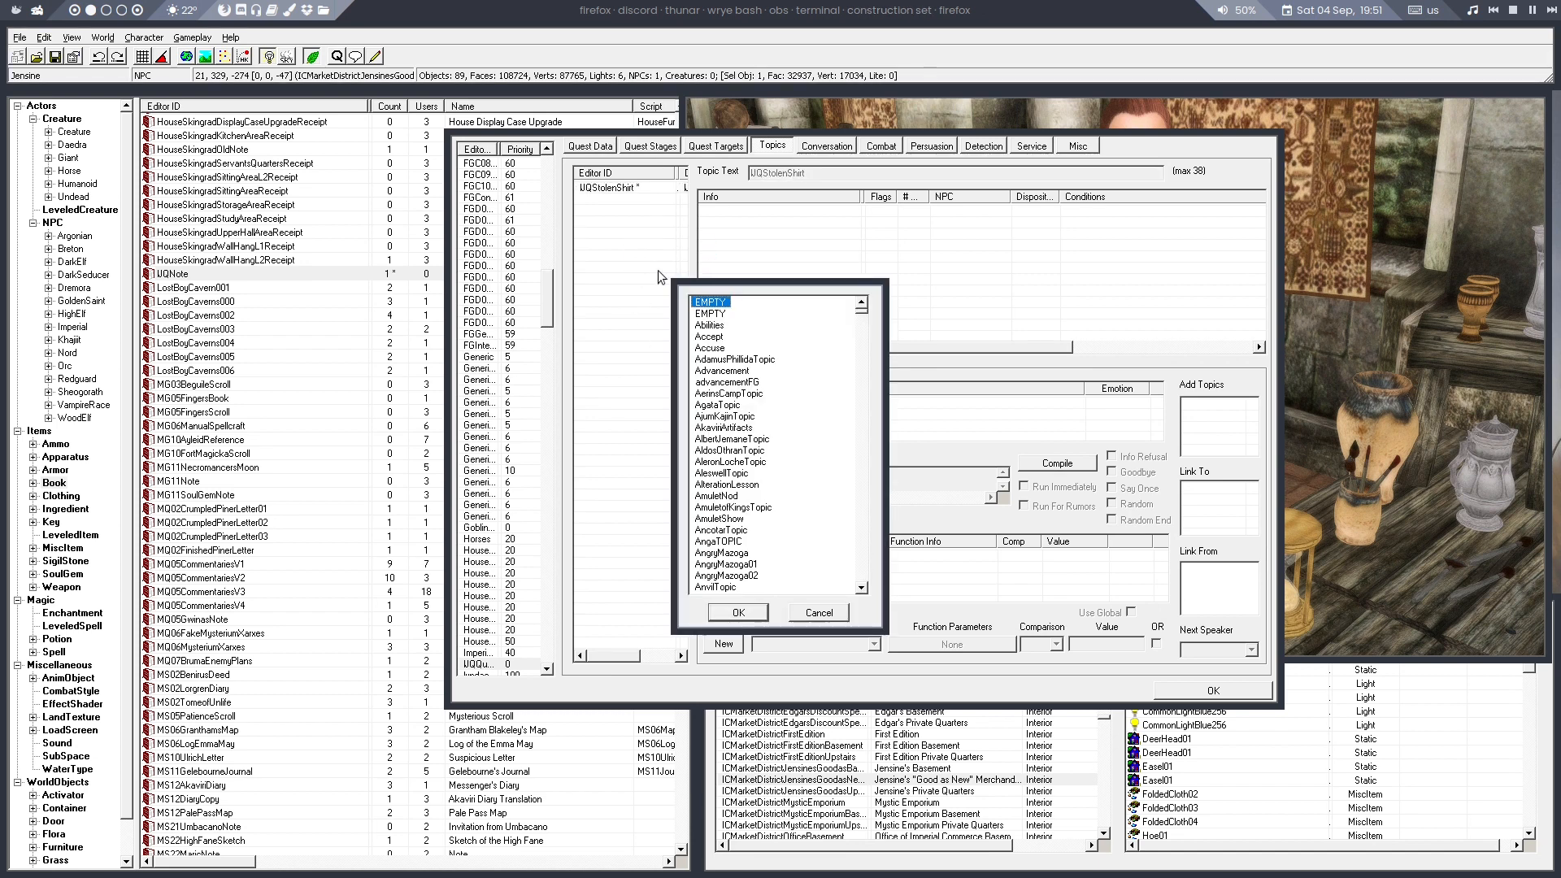
pyautogui.click(788, 354)
pyautogui.press('End')
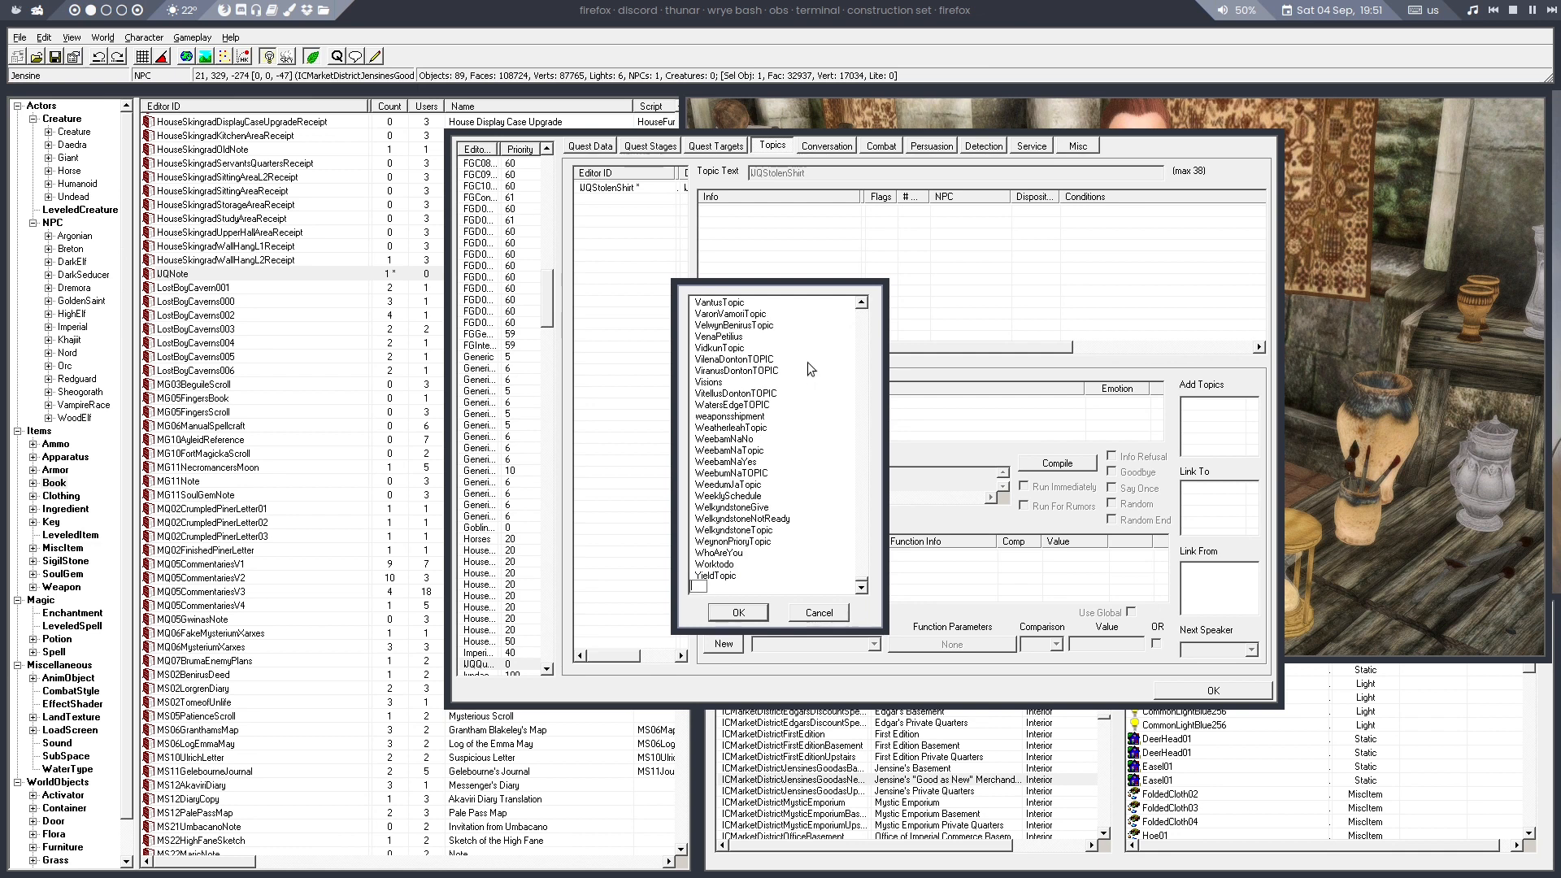
pyautogui.click(738, 612)
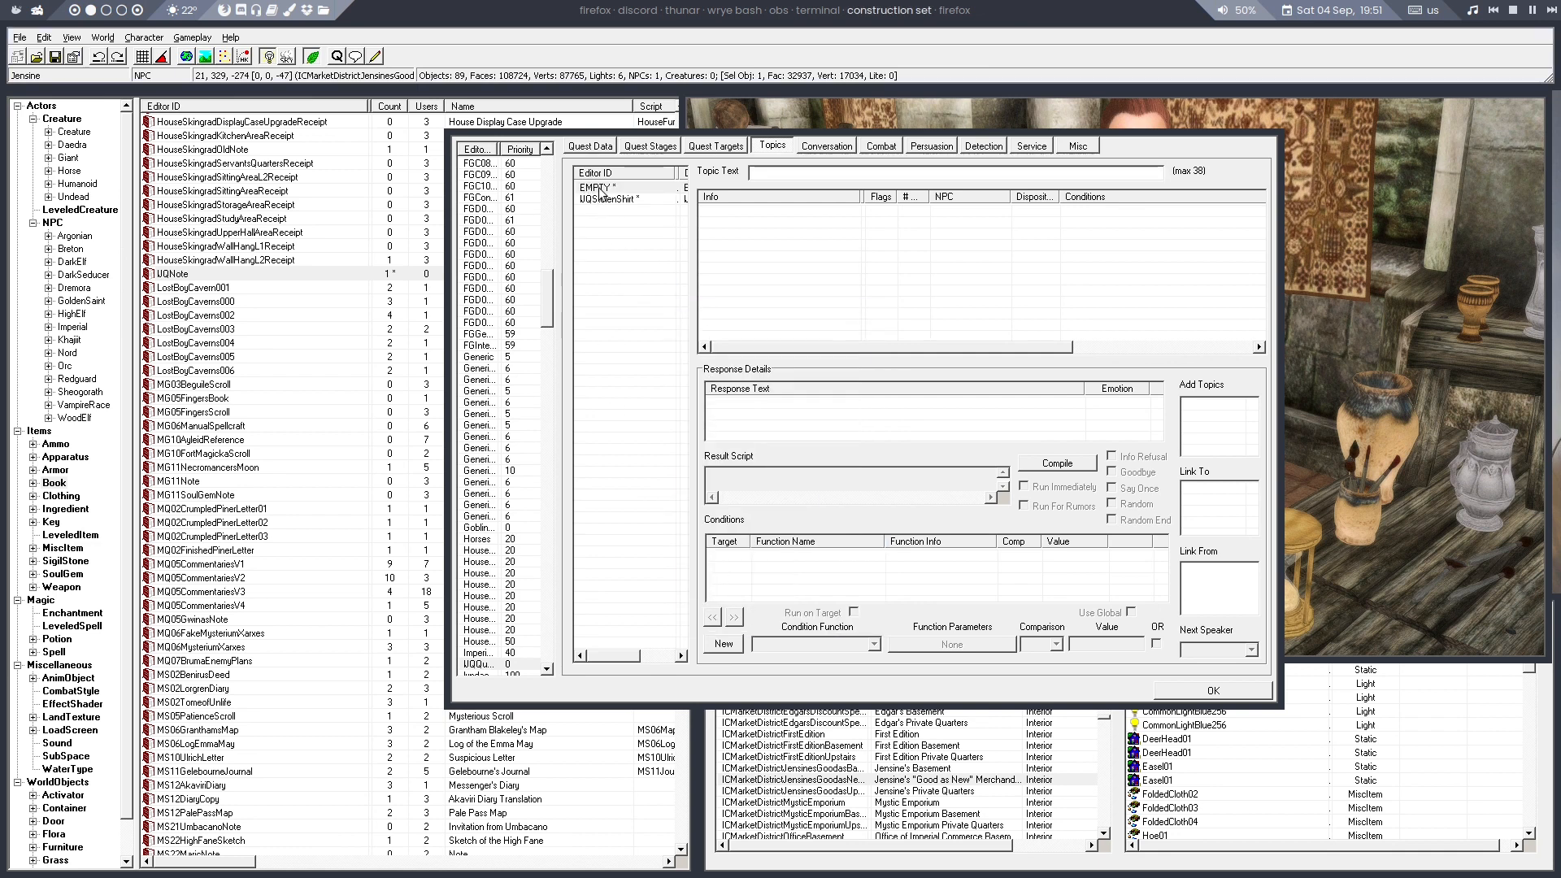
pyautogui.rightClick(611, 272)
pyautogui.click(634, 278)
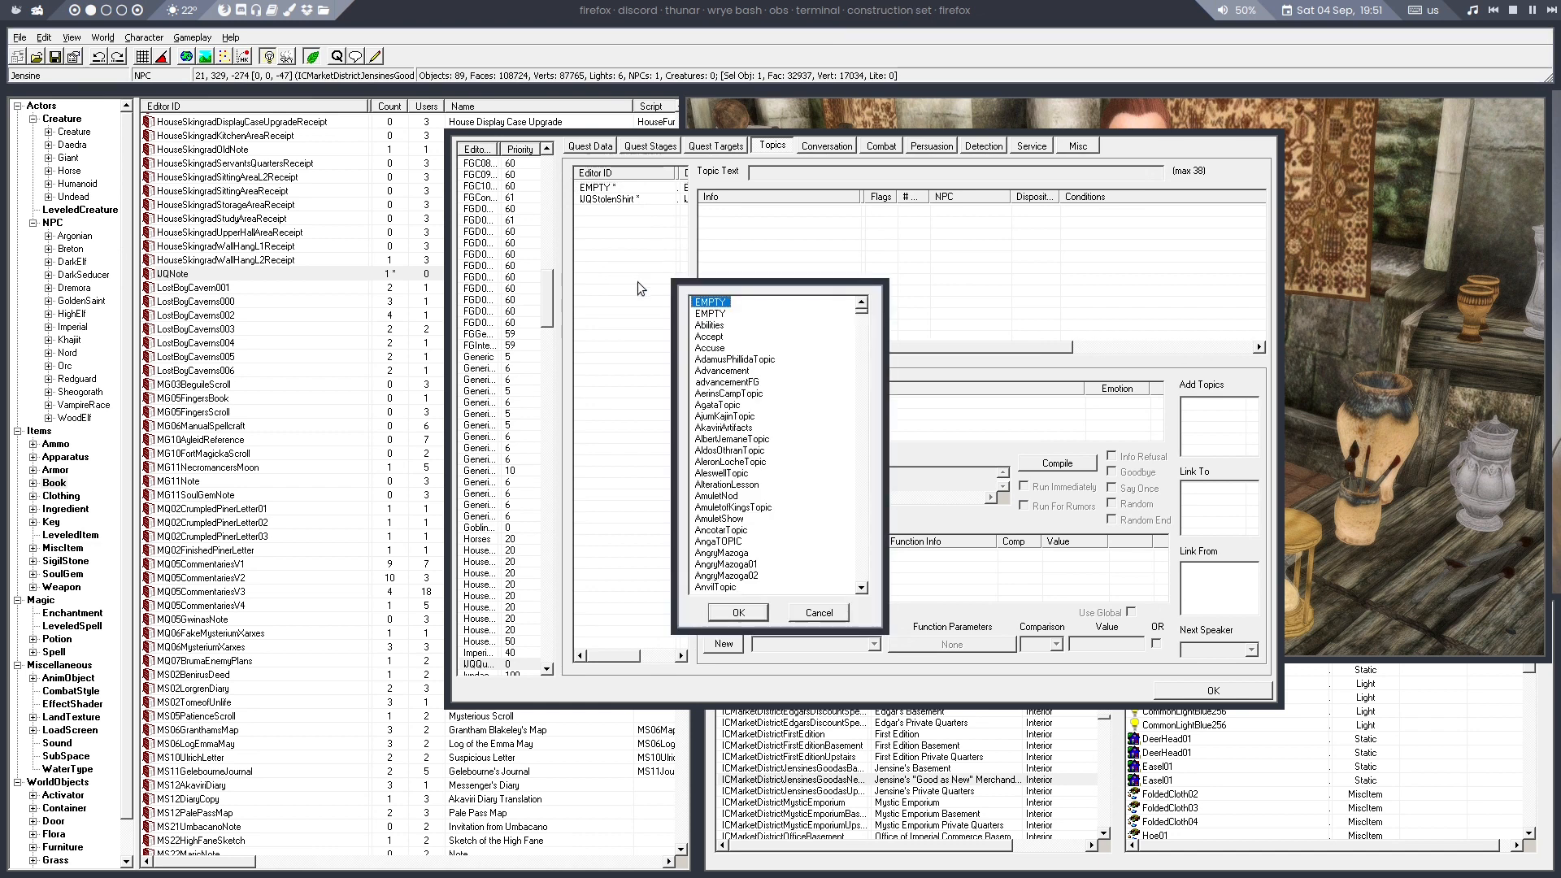
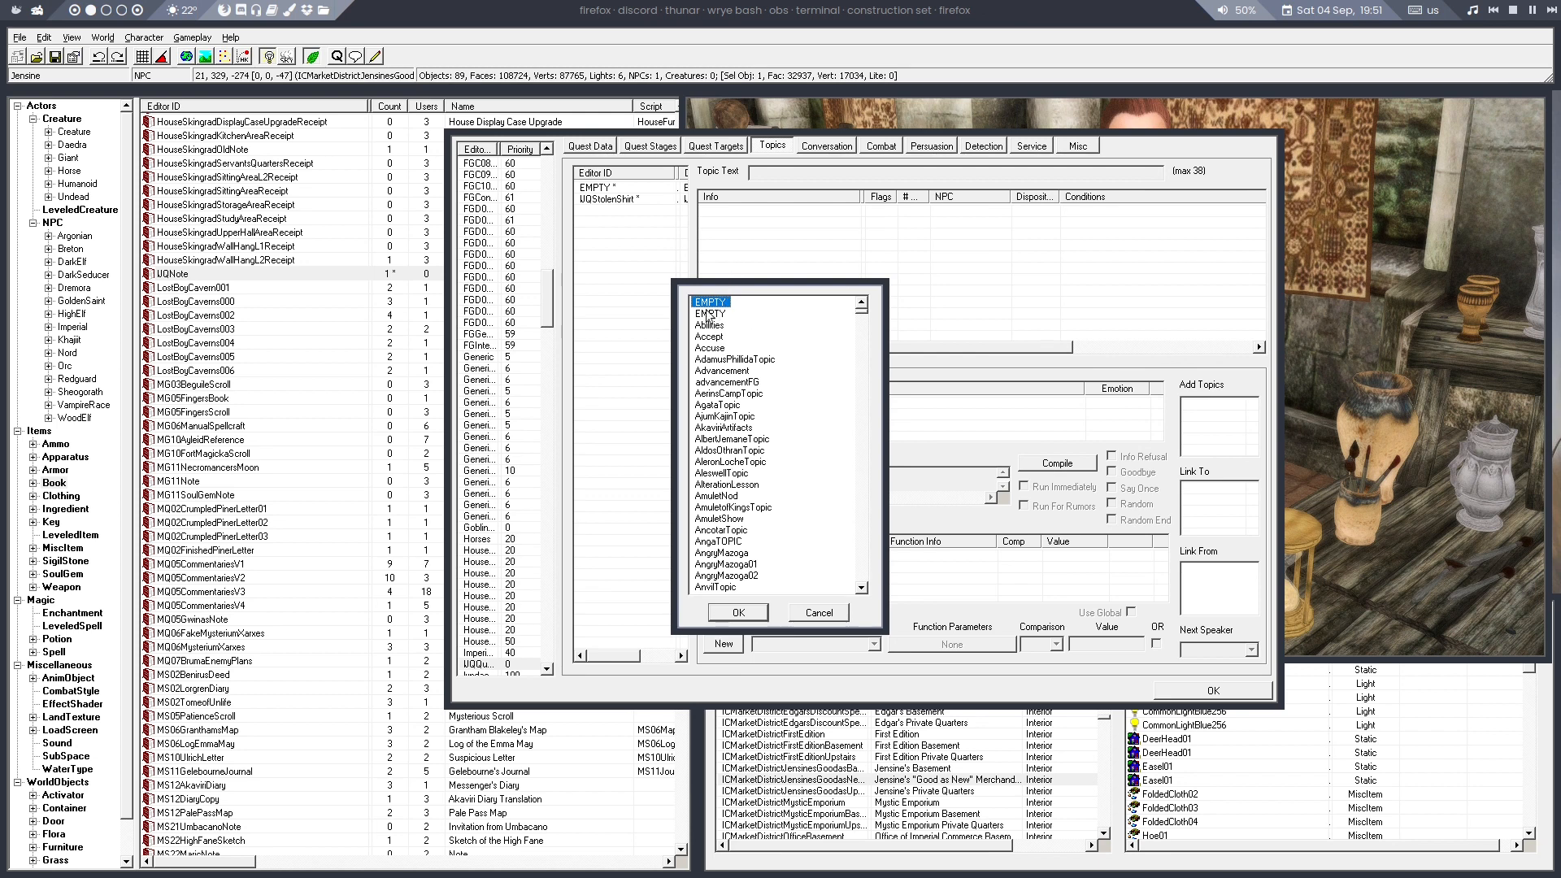
pyautogui.click(819, 613)
# Create a new info entry with a blank response for the LJQStolenShirt topic
pyautogui.click(623, 199)
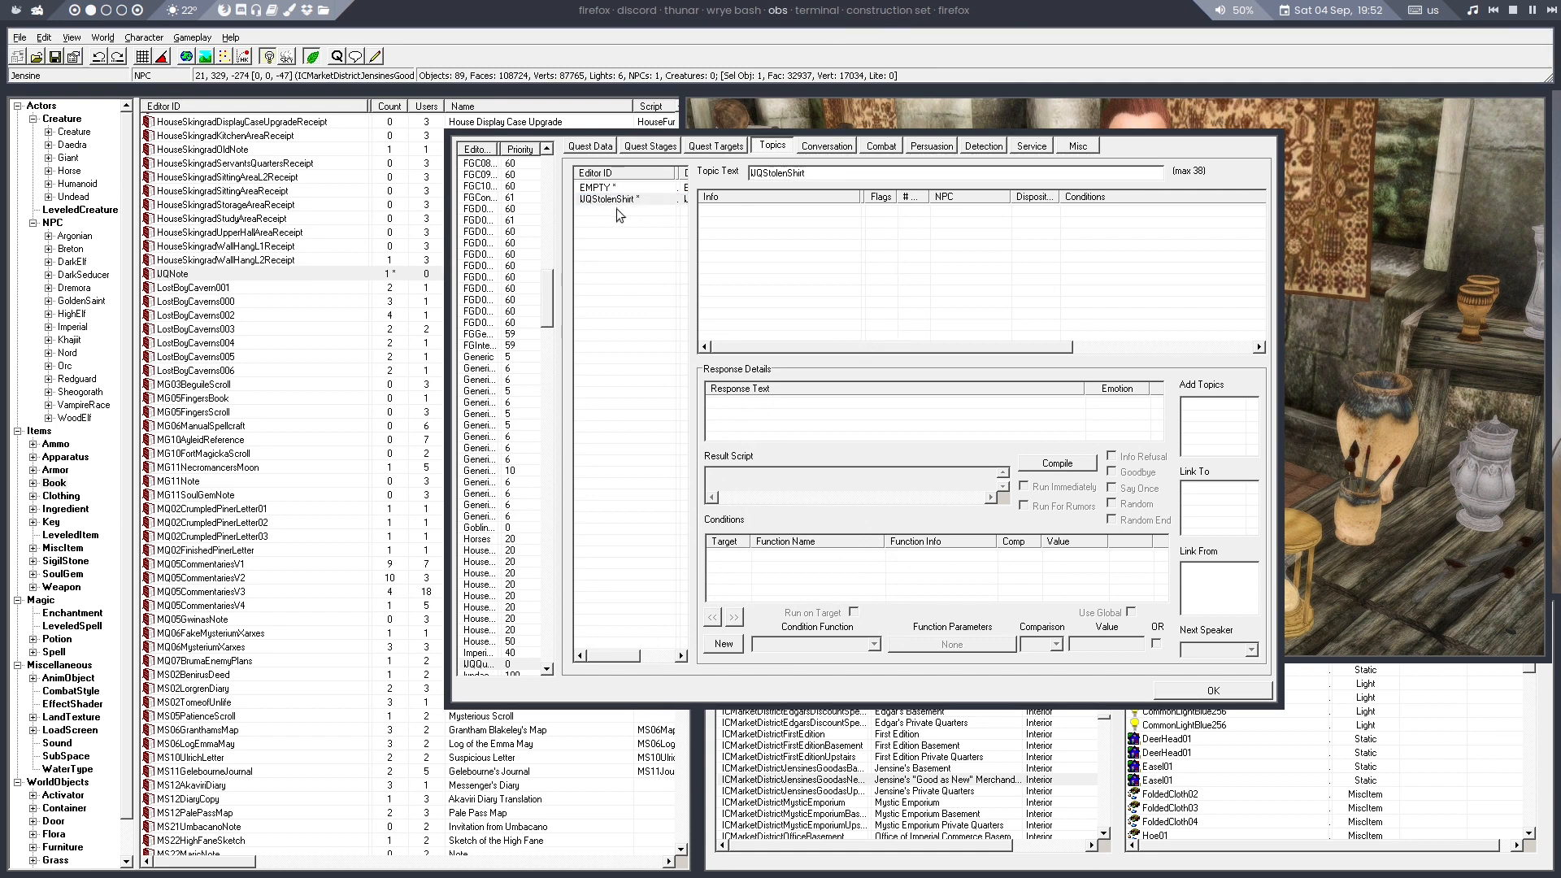
pyautogui.click(636, 206)
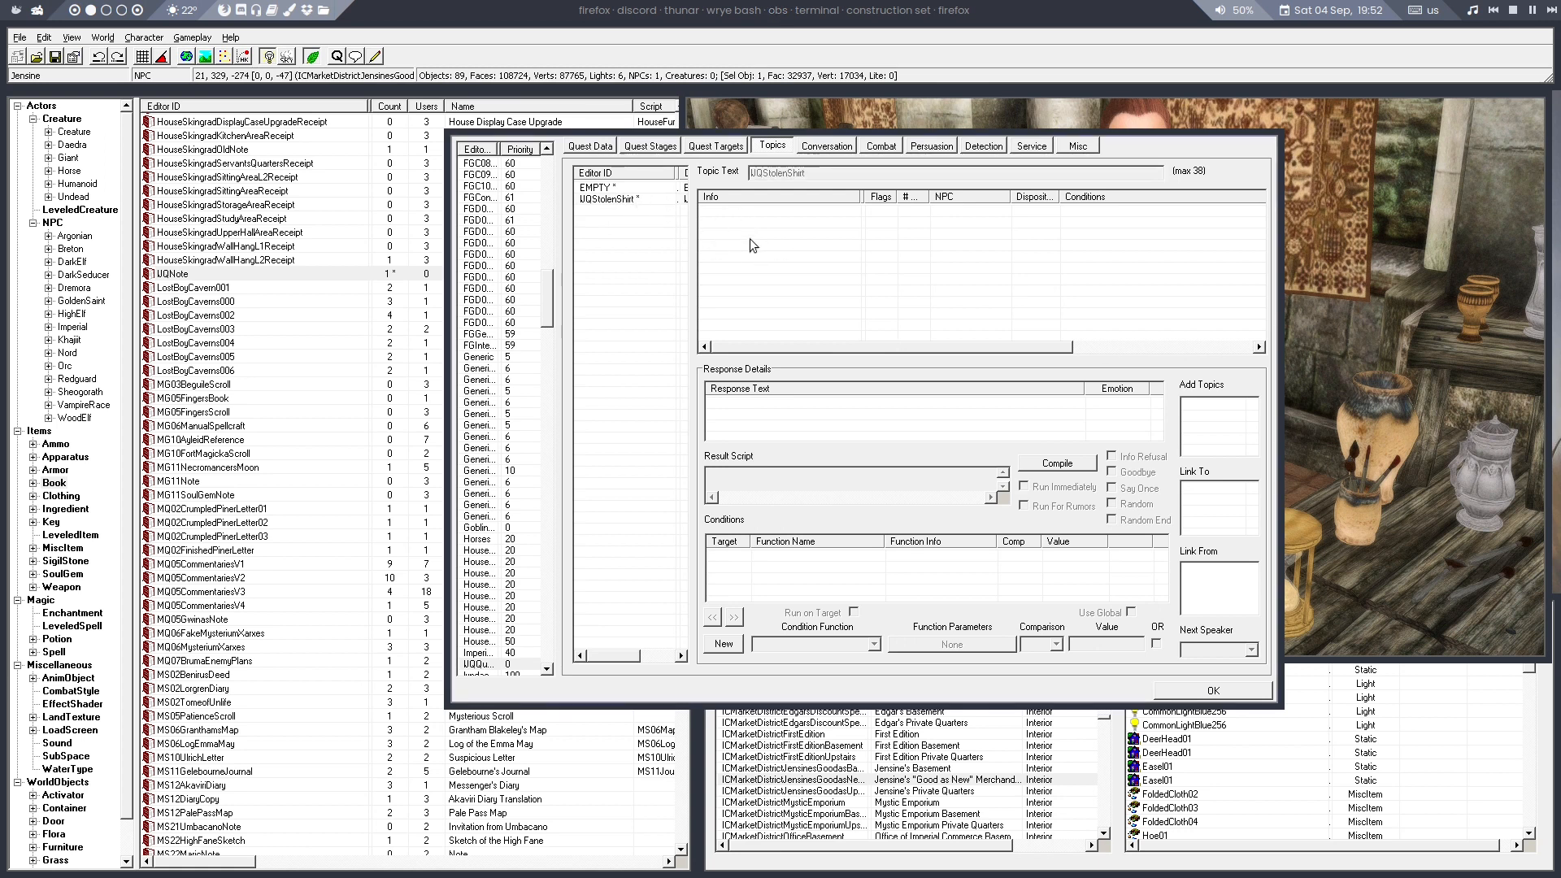
pyautogui.click(650, 199)
pyautogui.rightClick(801, 250)
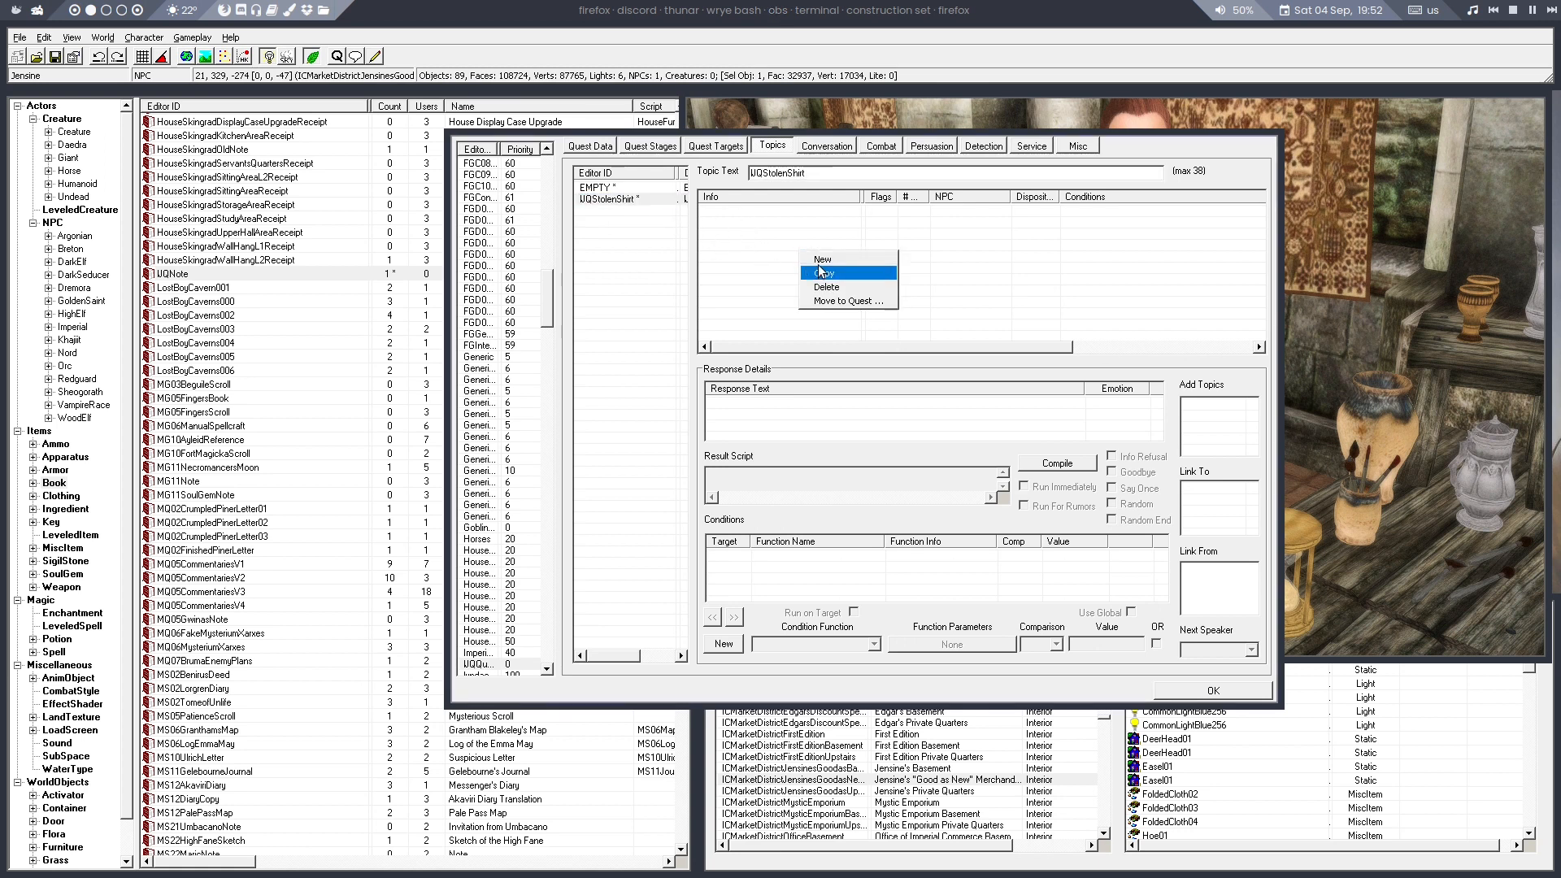
pyautogui.click(818, 261)
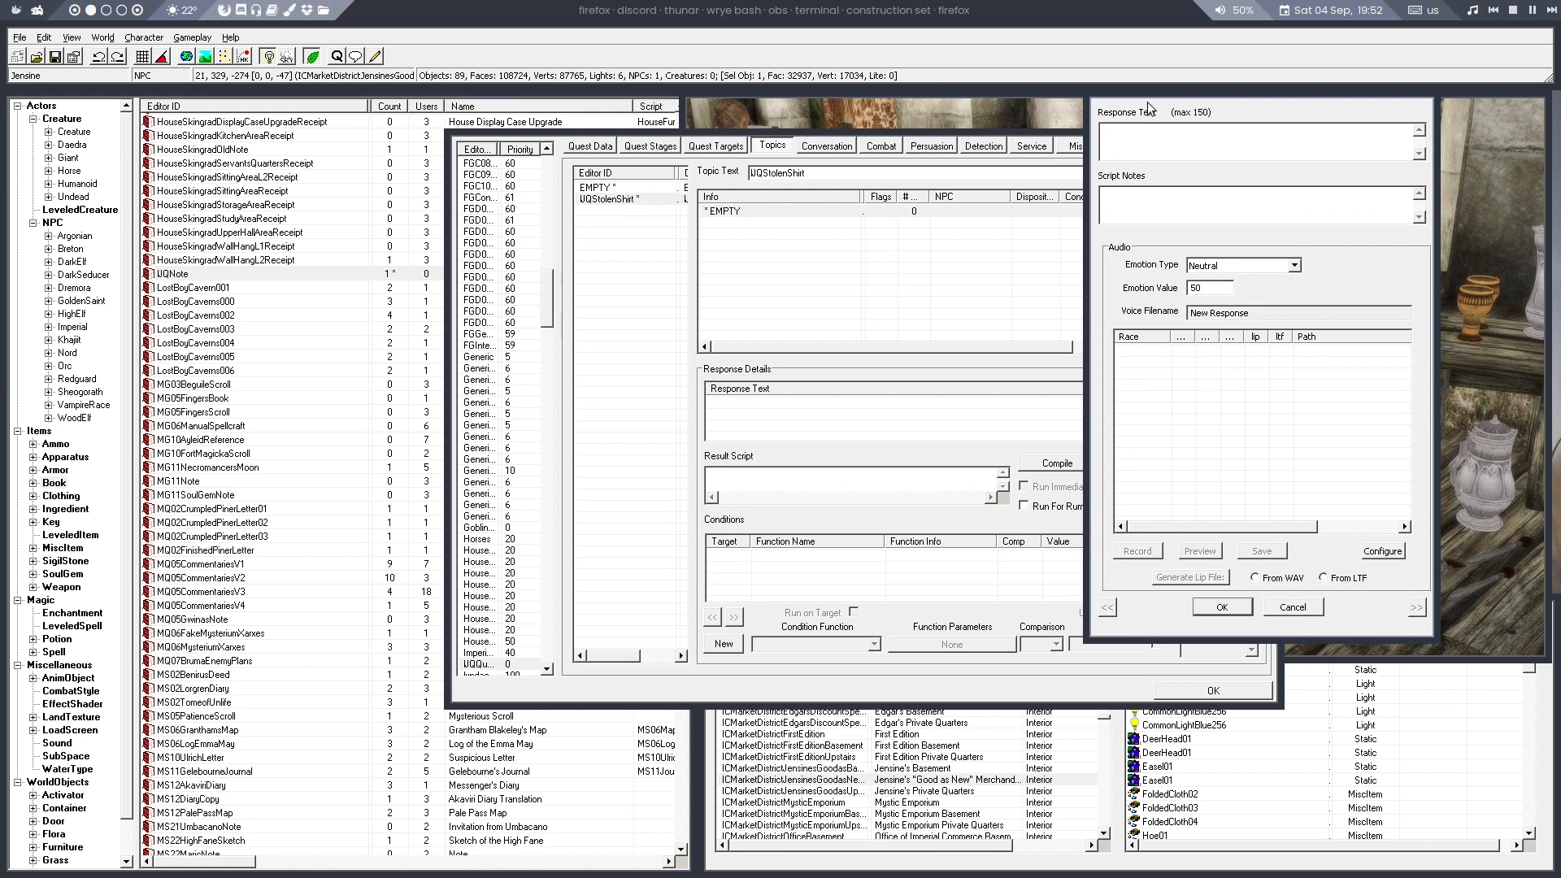
pyautogui.moveTo(1144, 94); pyautogui.dragTo(919, 177)
pyautogui.click(915, 190)
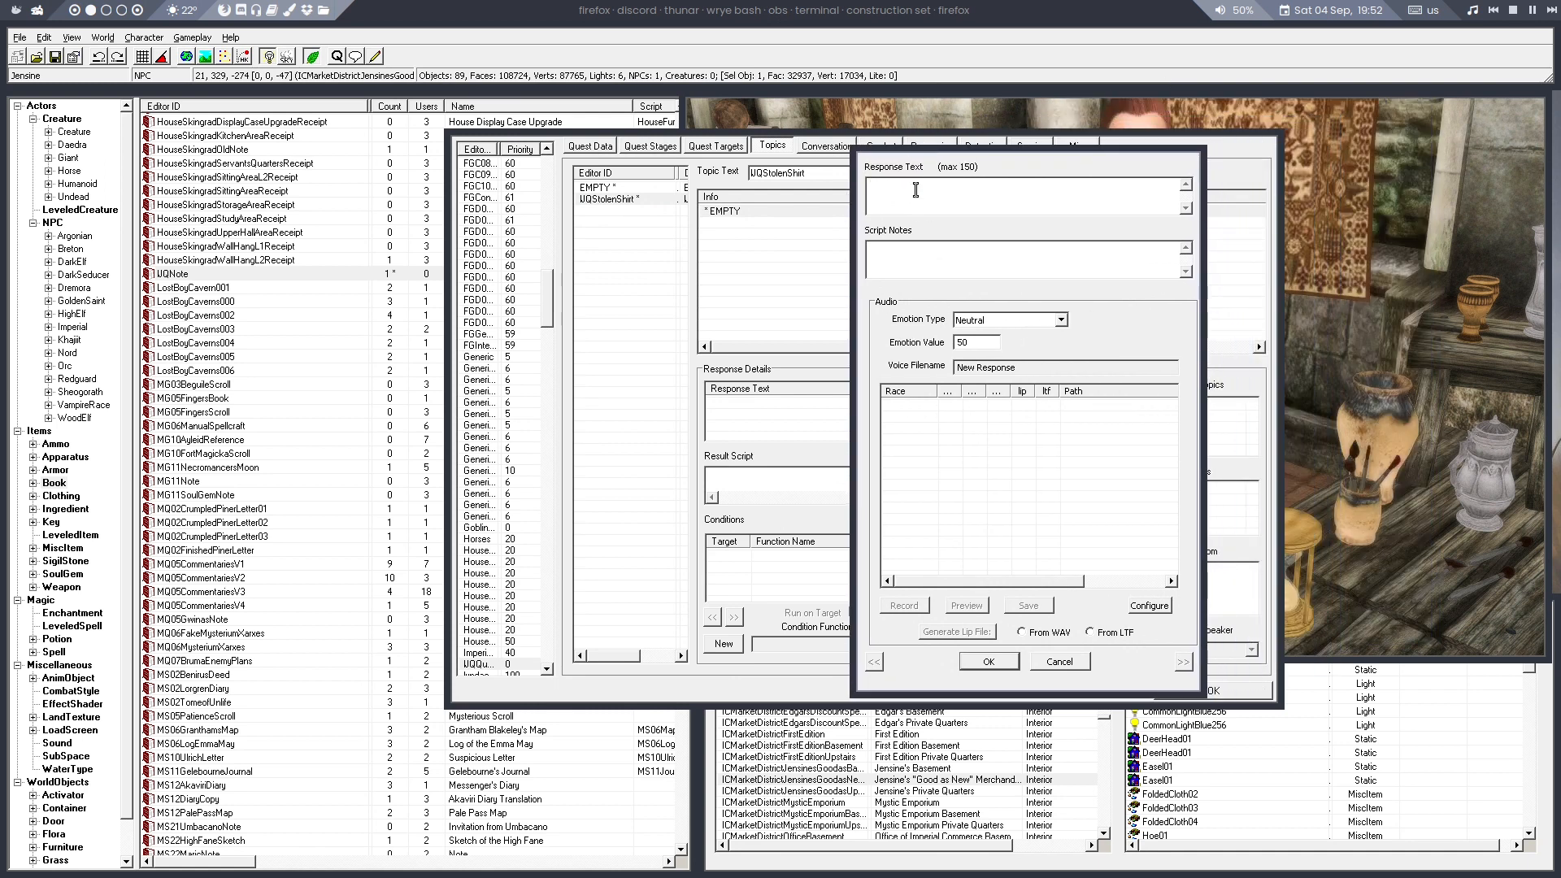
# Enter the response "Oh, thank you. Someone stole my favorite shirt last night. They left a crumbled note on the floor that shows a drawing of Sinkhole Cave."
pyautogui.write('Oh, thank you. Someone stole my favorite shirt las')
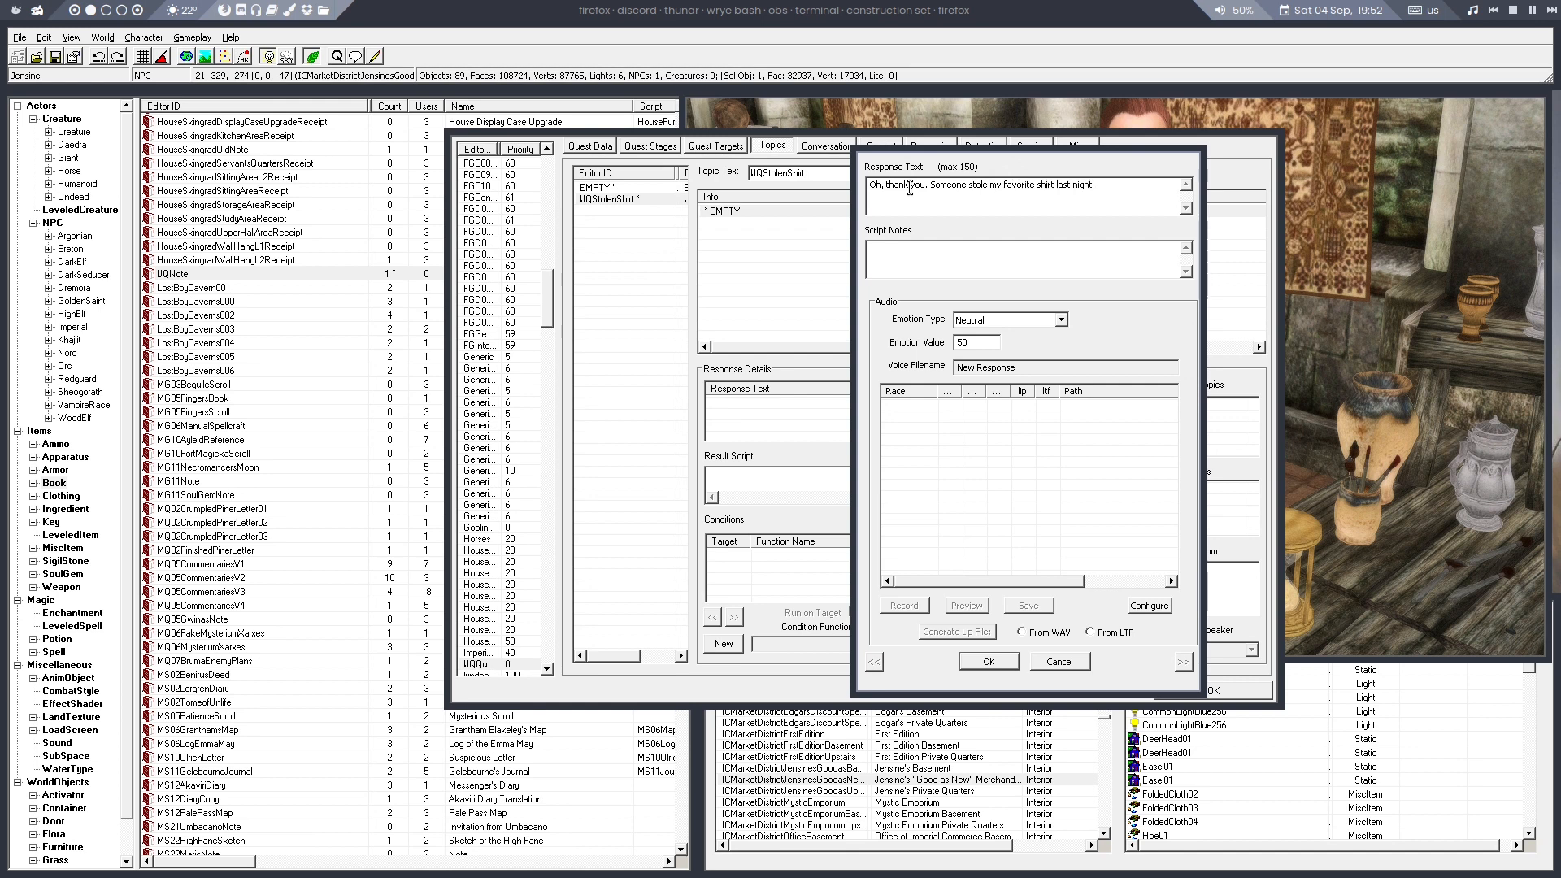
pyautogui.write('t night. They left a crumbled note on the floo')
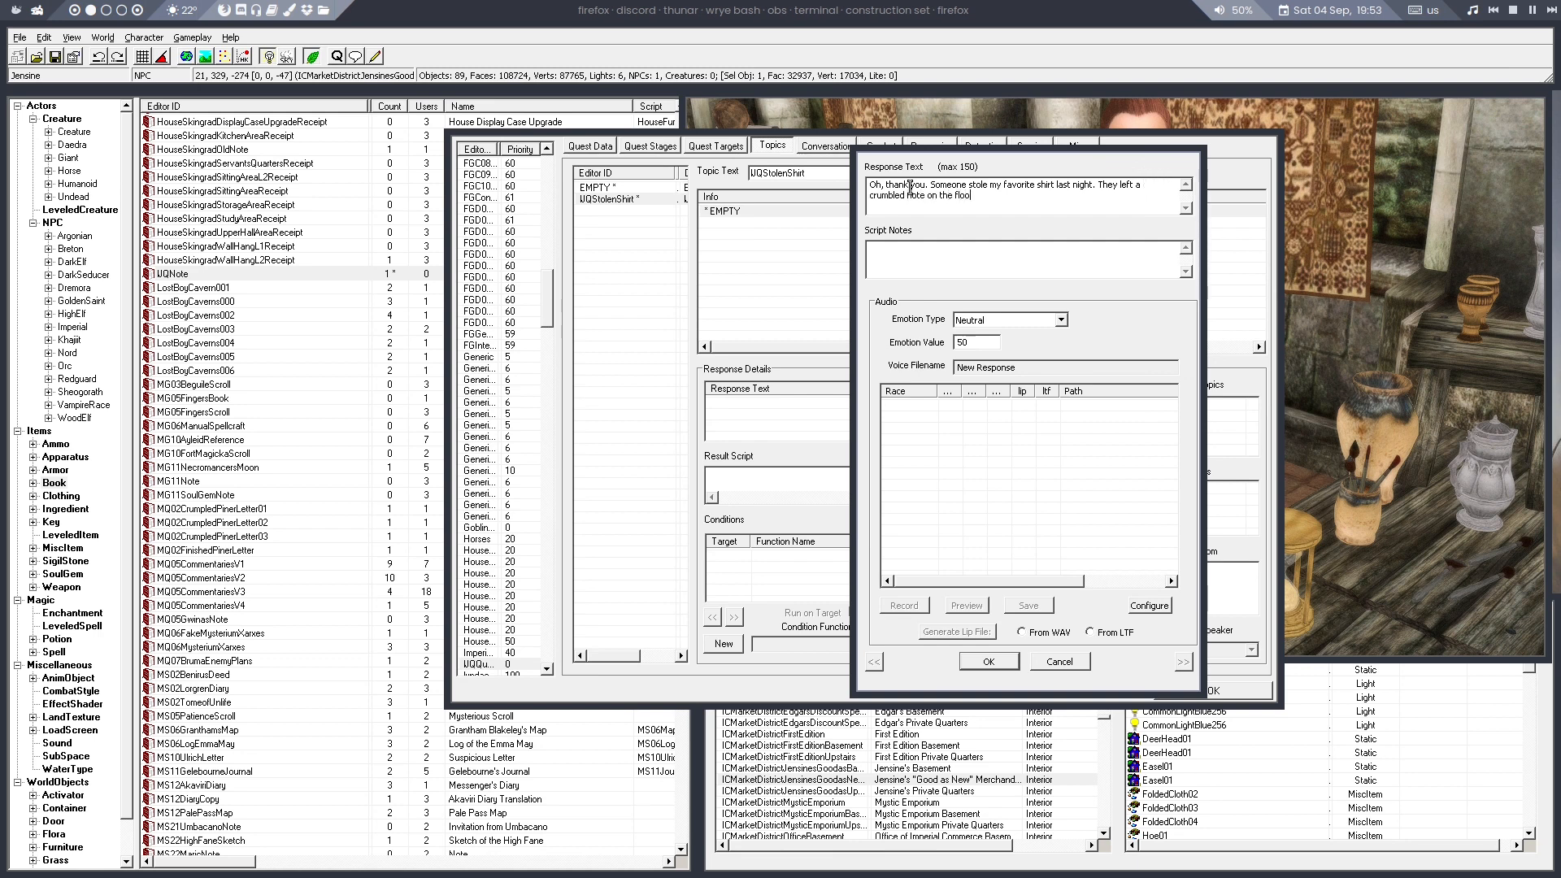
pyautogui.write('r that shows a drawing of Sinkhole Cave.')
# Set the response's emotion type to Happy and accept the response
pyautogui.click(1006, 320)
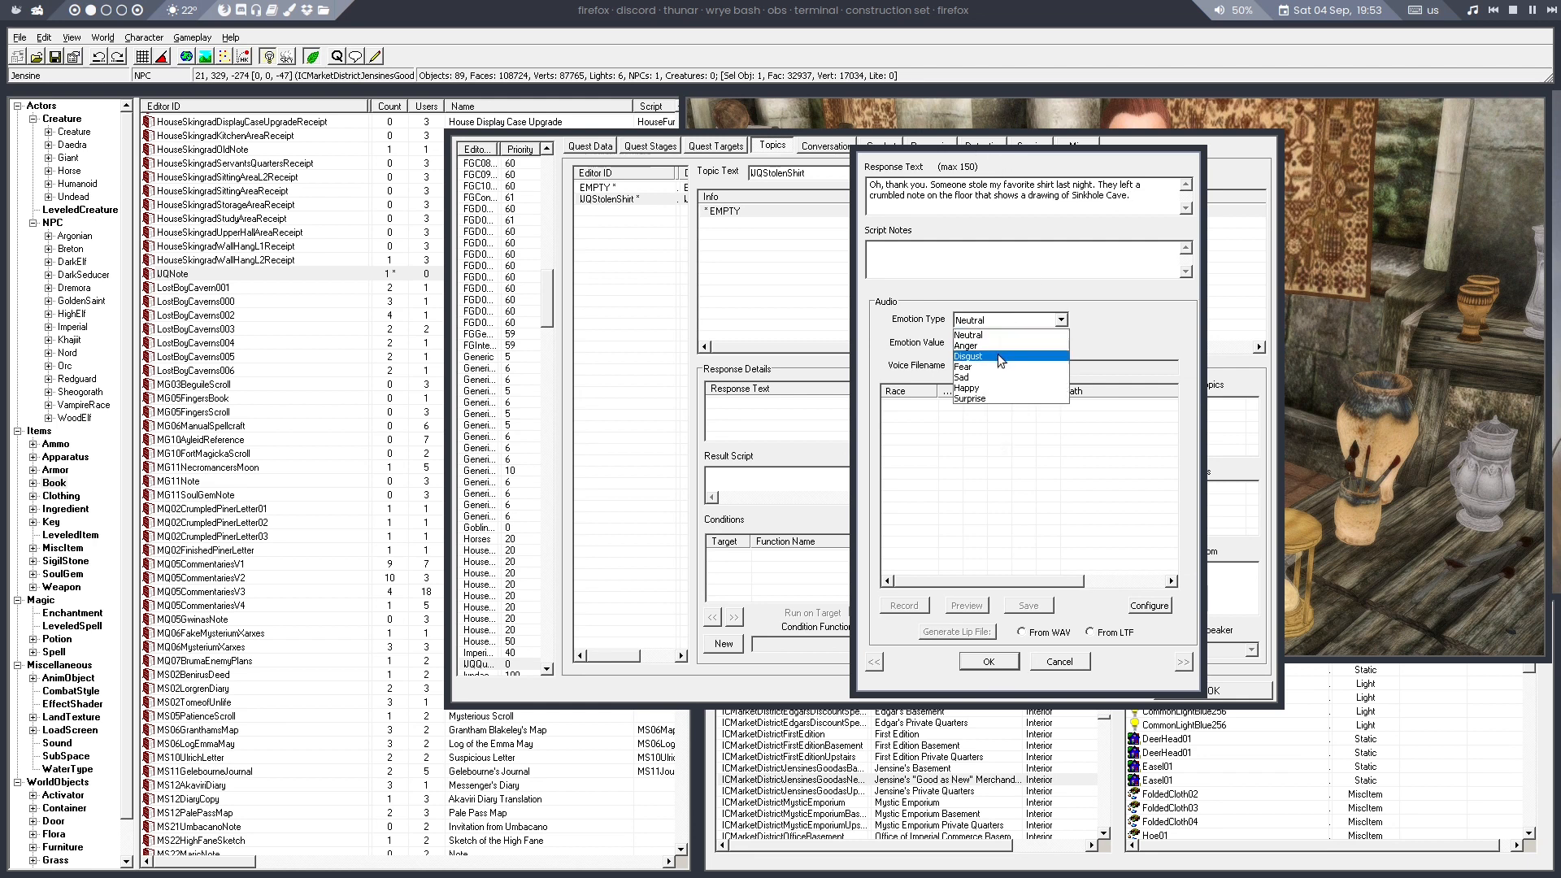
pyautogui.click(988, 389)
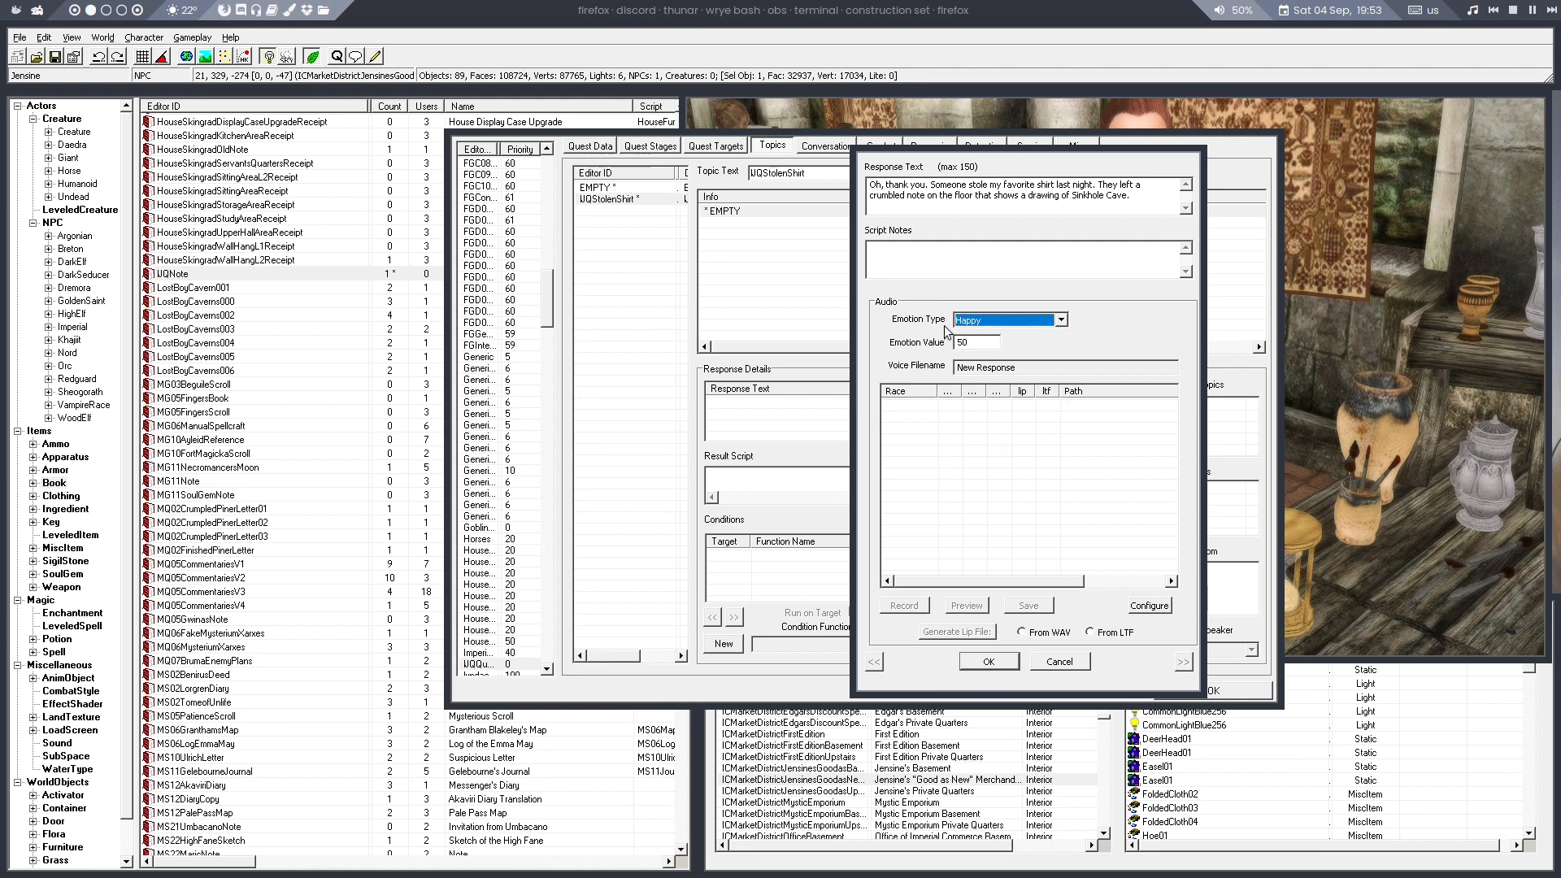
pyautogui.click(988, 661)
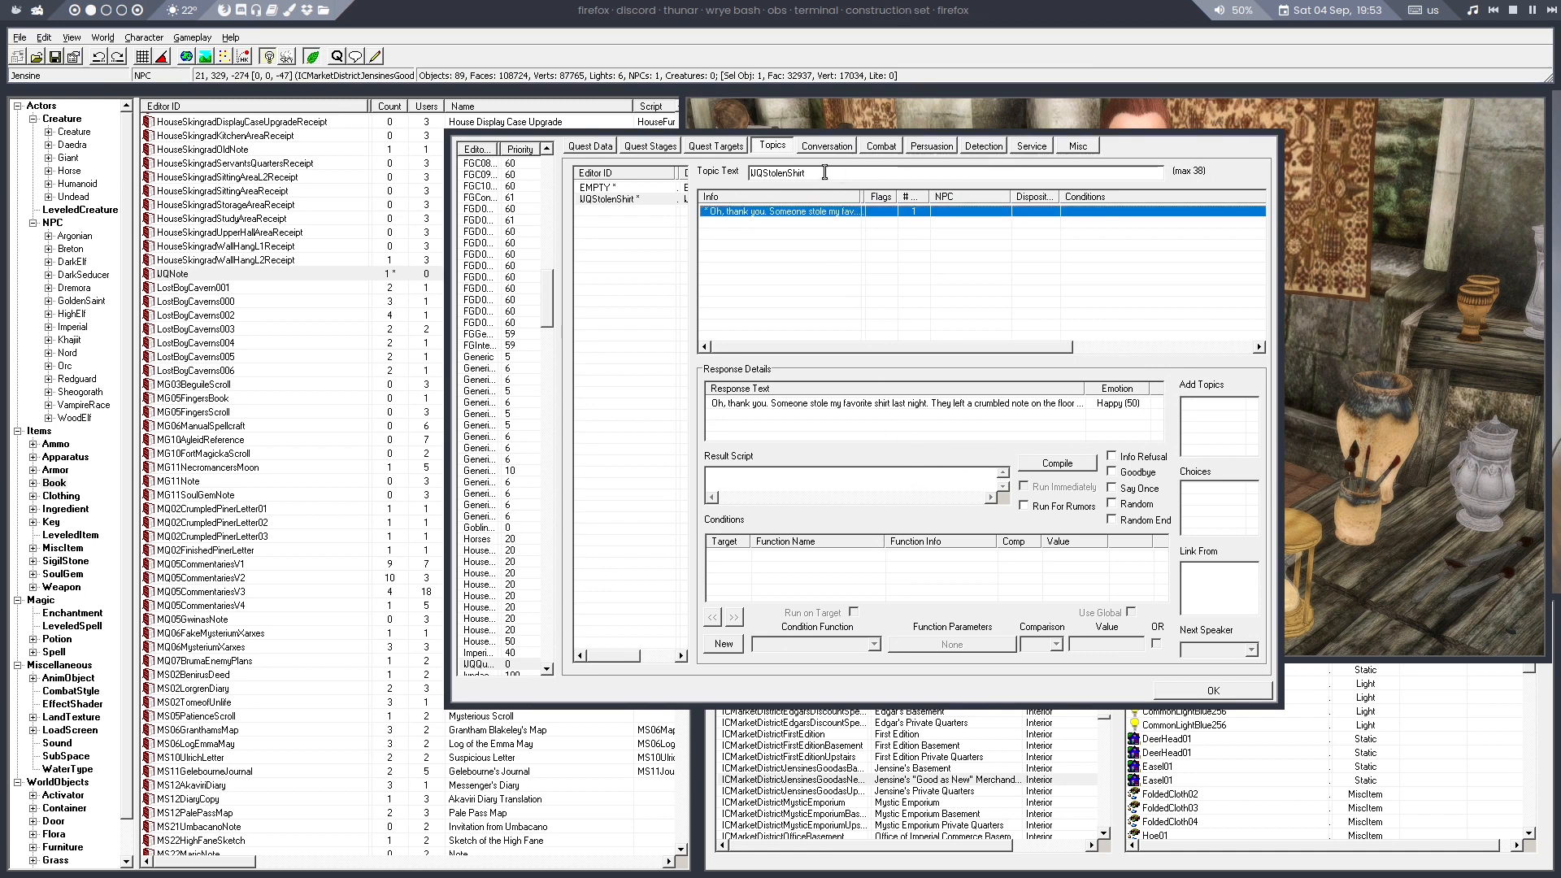
# Change the LJQStolenShirt topic's text to "Stolen Property" and close the quest window
pyautogui.moveTo(813, 173); pyautogui.dragTo(755, 173)
pyautogui.write('StolenShirt')
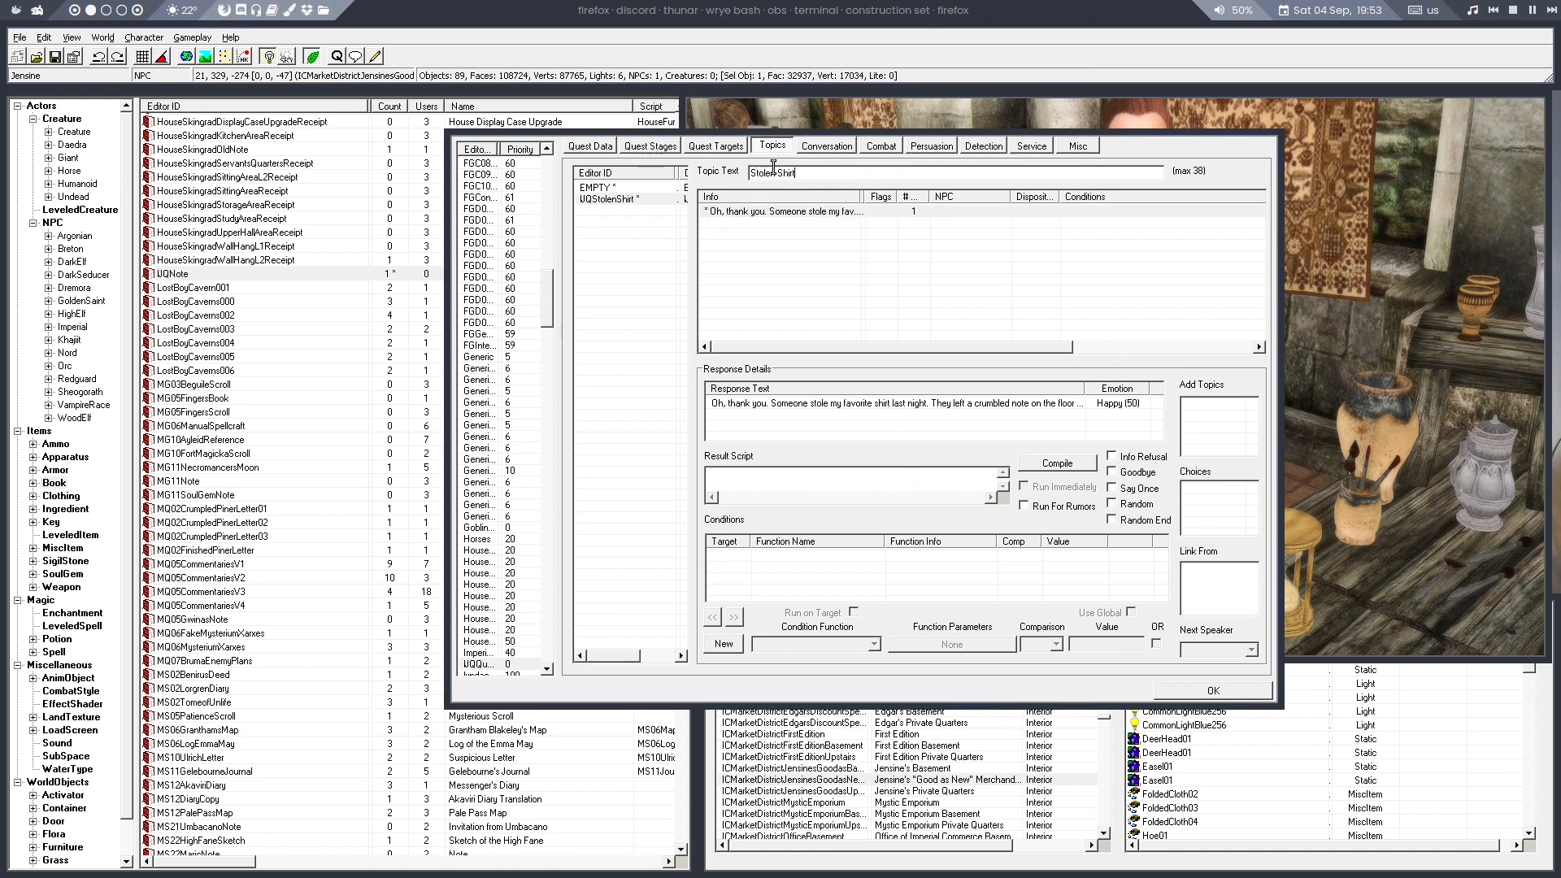
pyautogui.click(772, 172)
pyautogui.doubleClick(793, 173)
pyautogui.write('Property')
pyautogui.press('Return')
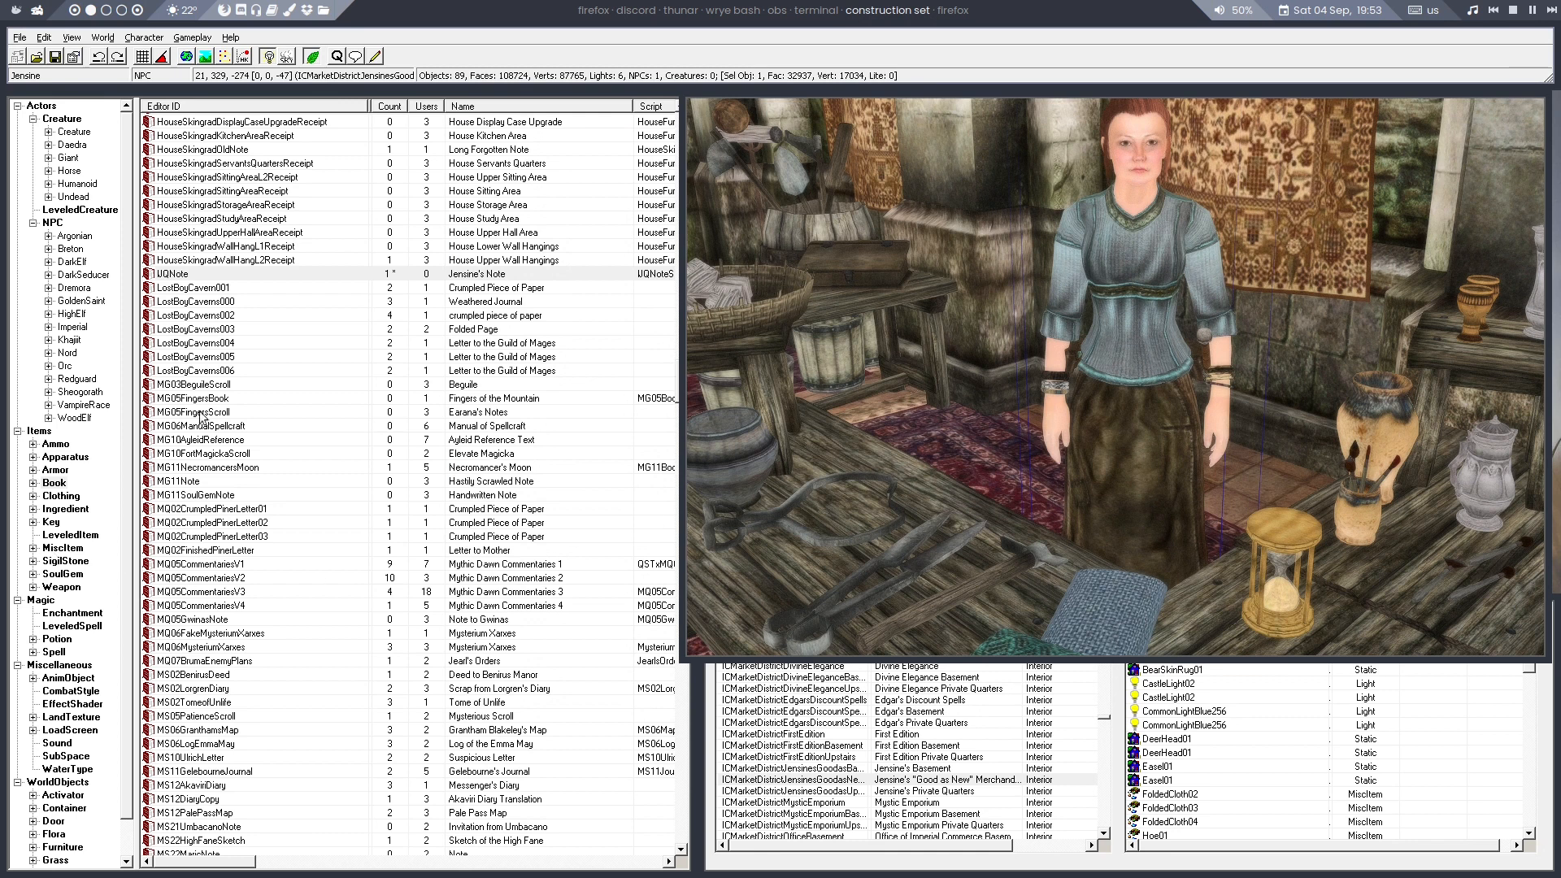
# Check the book text of Jensine's Note, then reopen the dialogue topics of the "Jensine's Lost Shirt" quest
pyautogui.doubleClick(199, 274)
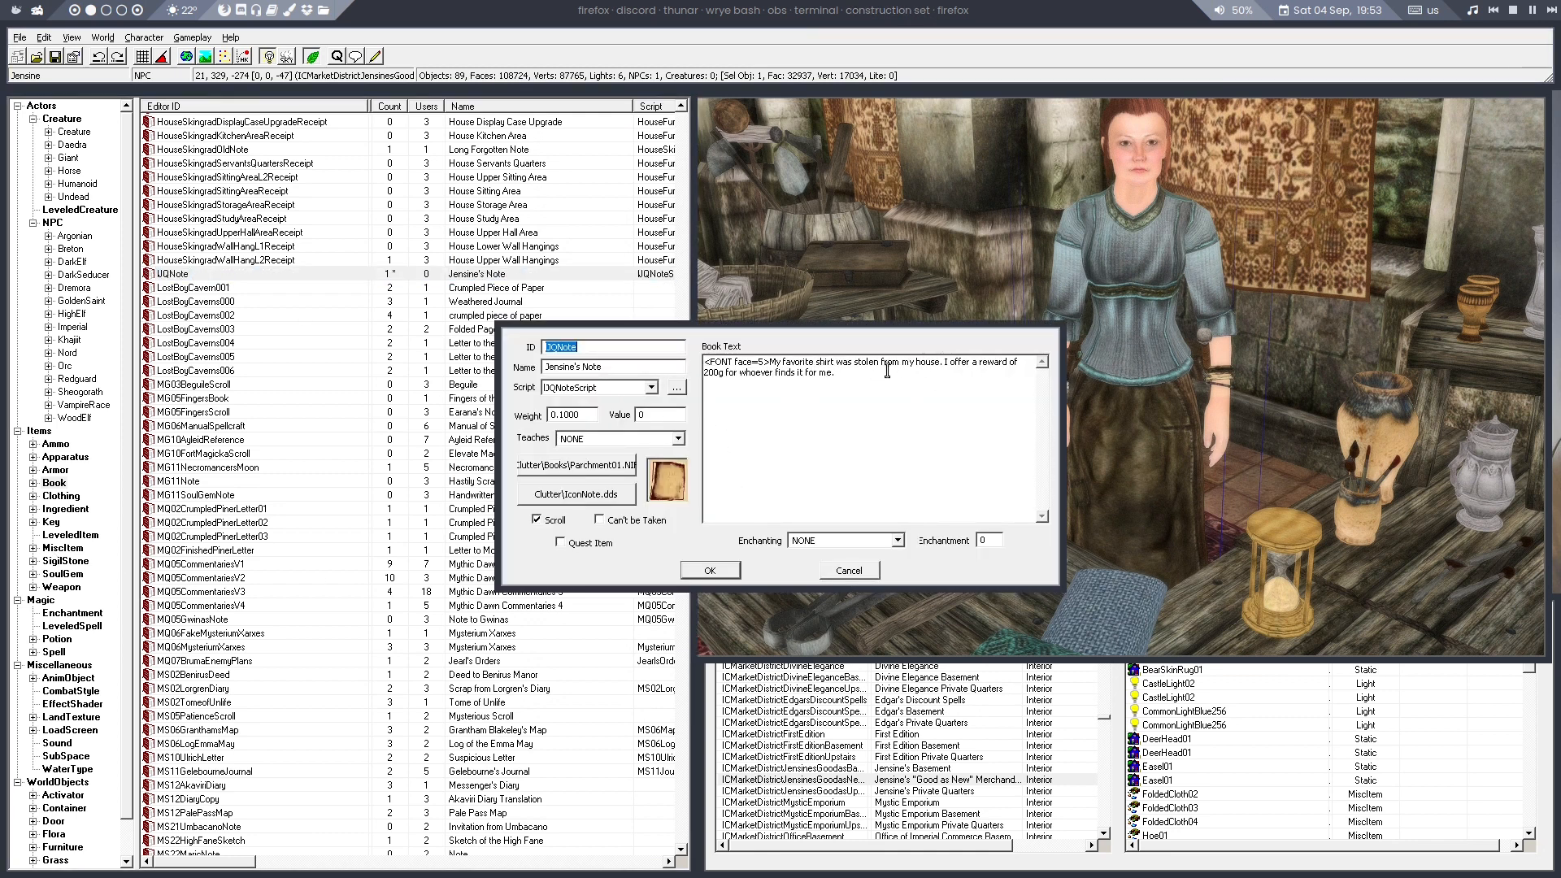
pyautogui.click(705, 575)
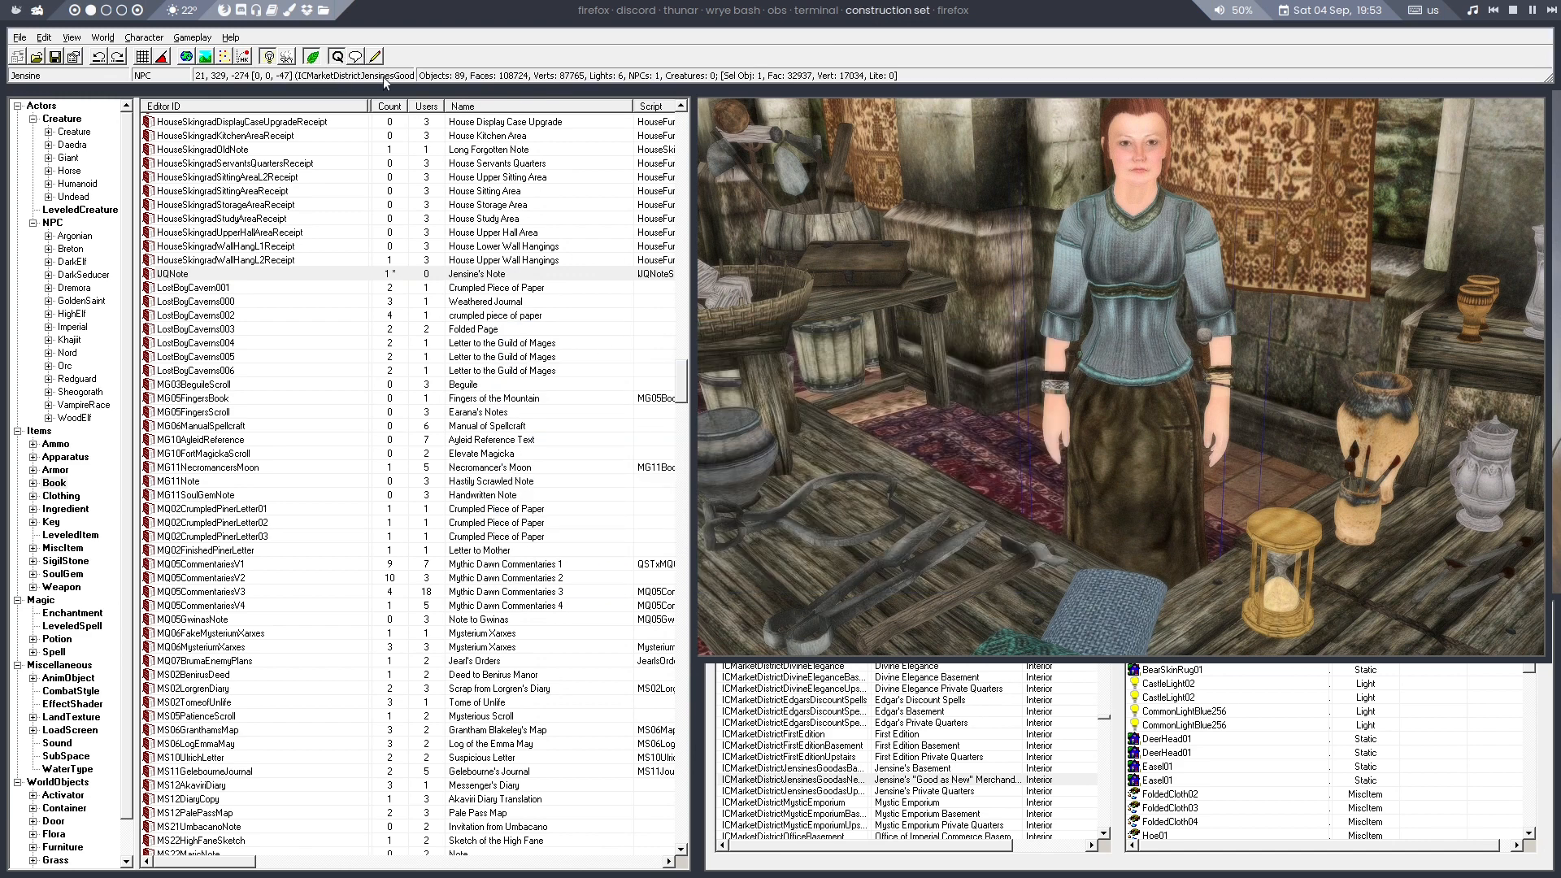
pyautogui.click(355, 56)
pyautogui.click(510, 334)
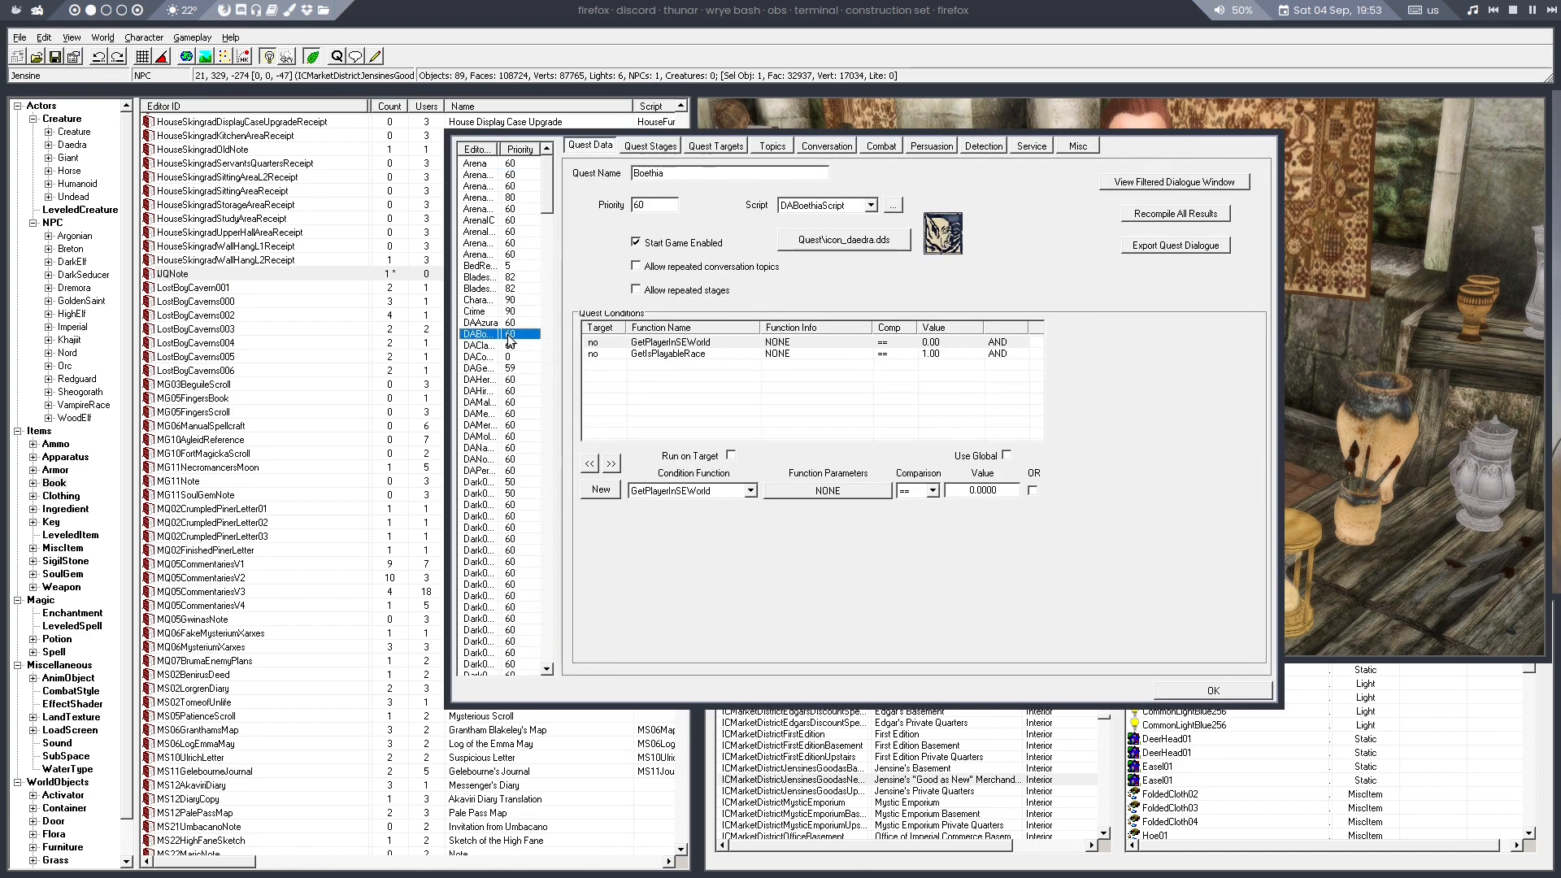
pyautogui.press('u')
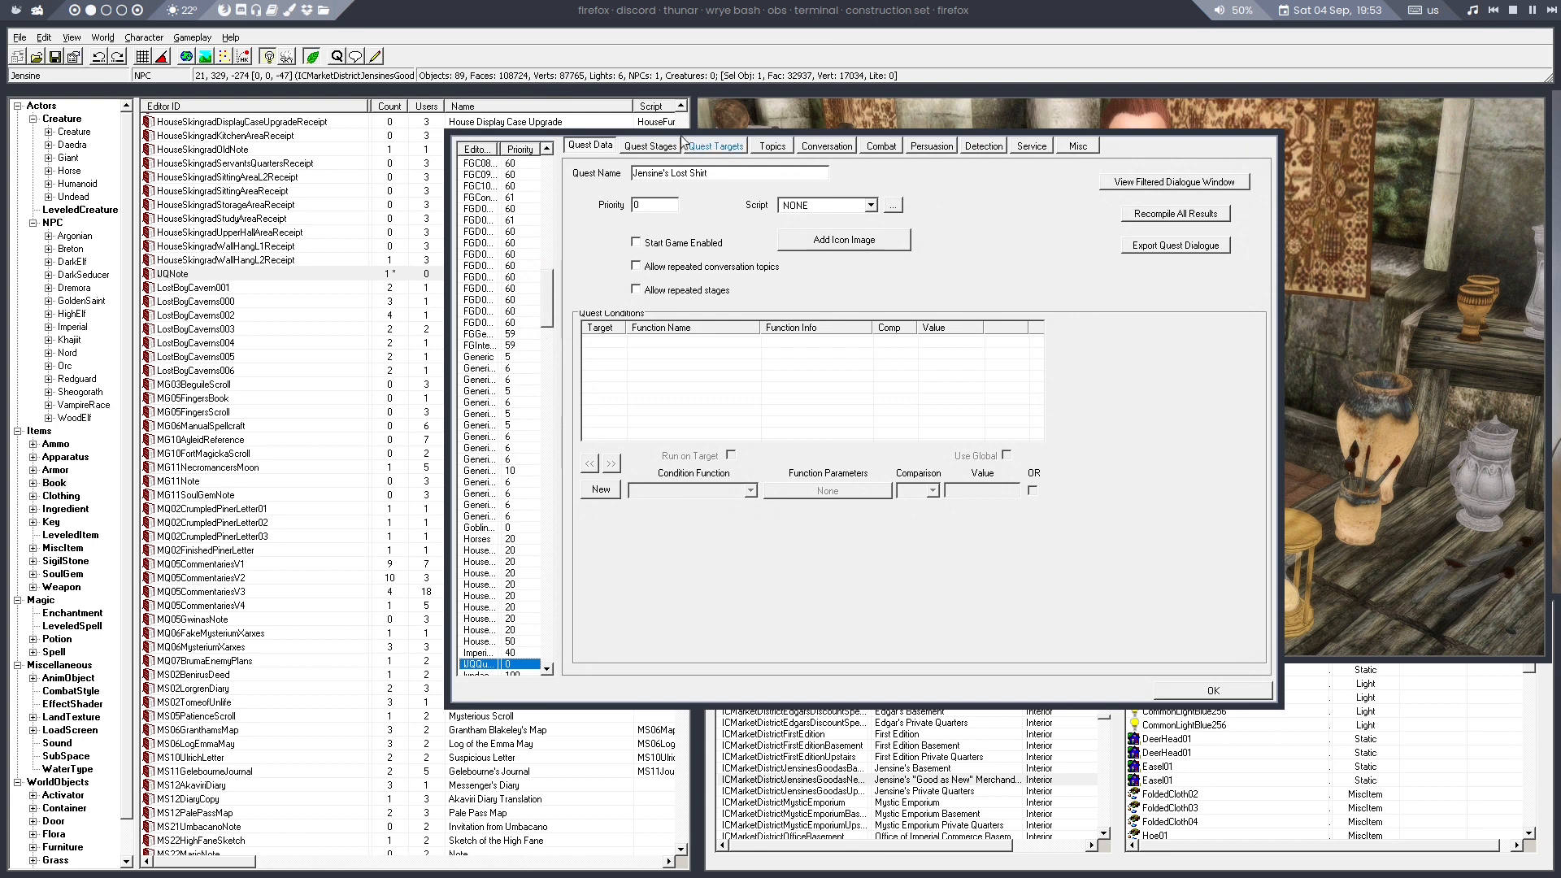
pyautogui.click(771, 146)
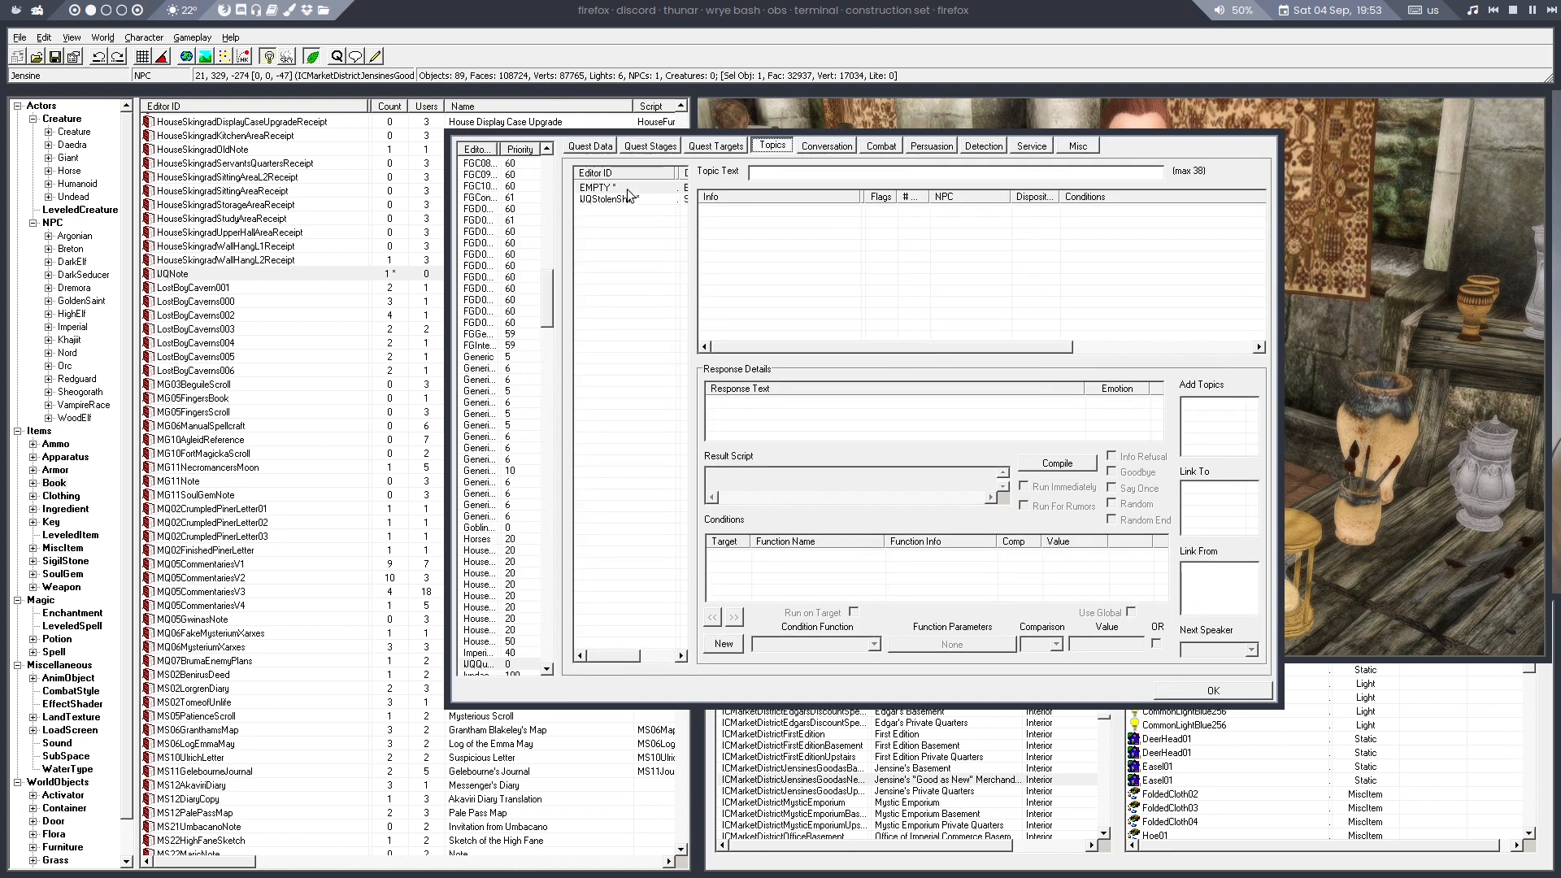
# Set the topic text of LJQStolenShirt to "Stolen Shirt"
pyautogui.click(627, 199)
pyautogui.doubleClick(787, 172)
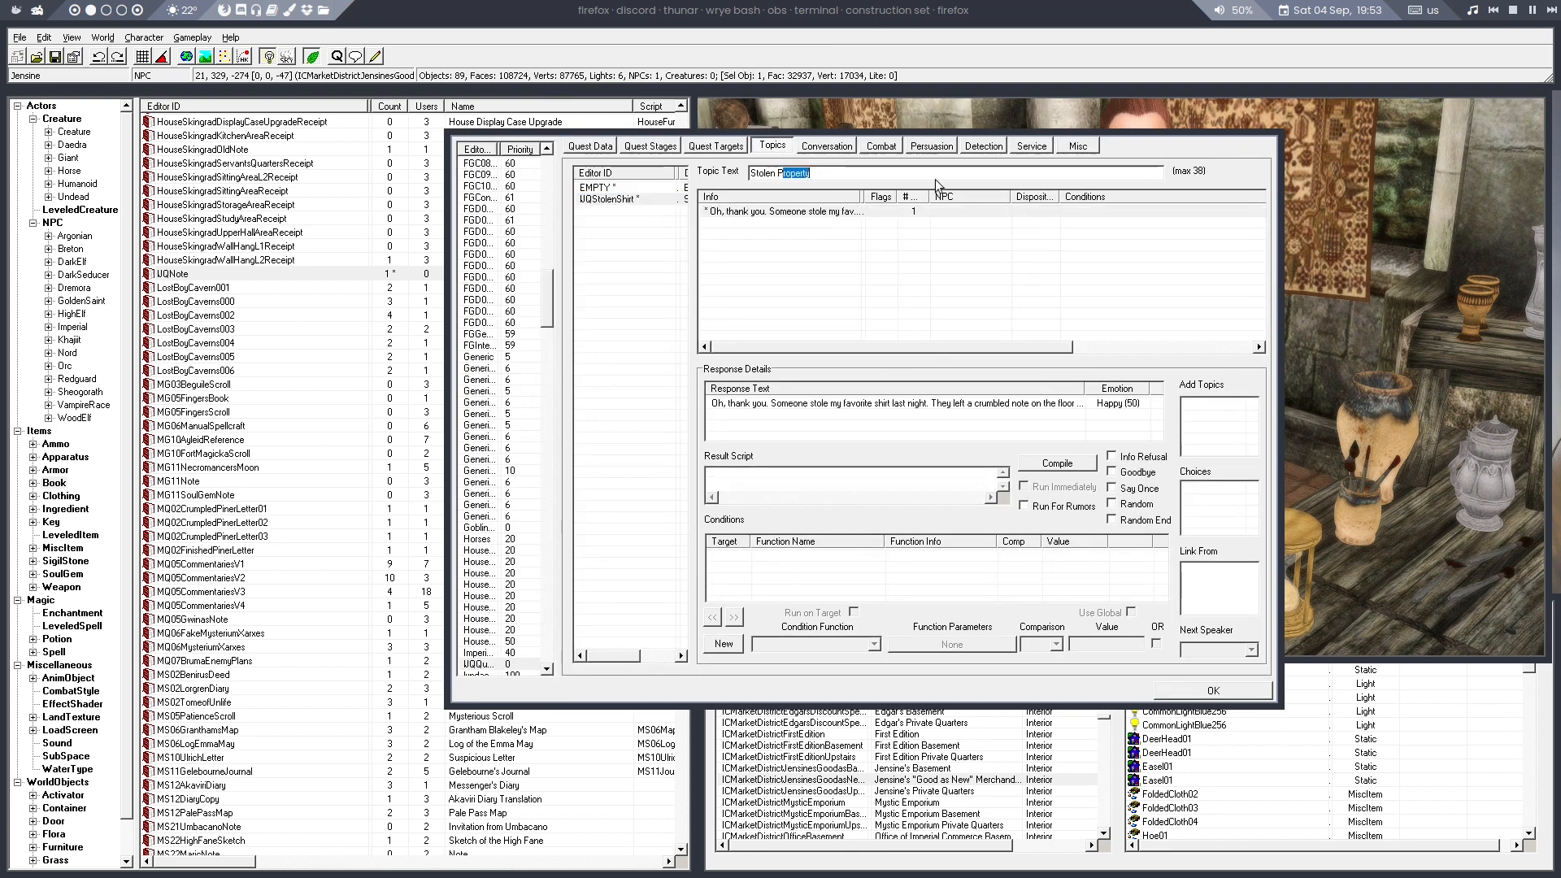
pyautogui.write('Shirt')
# Add a second response reading "I think that is where the thief is hiding. Please, would you bring back my shirt?"
pyautogui.click(765, 406)
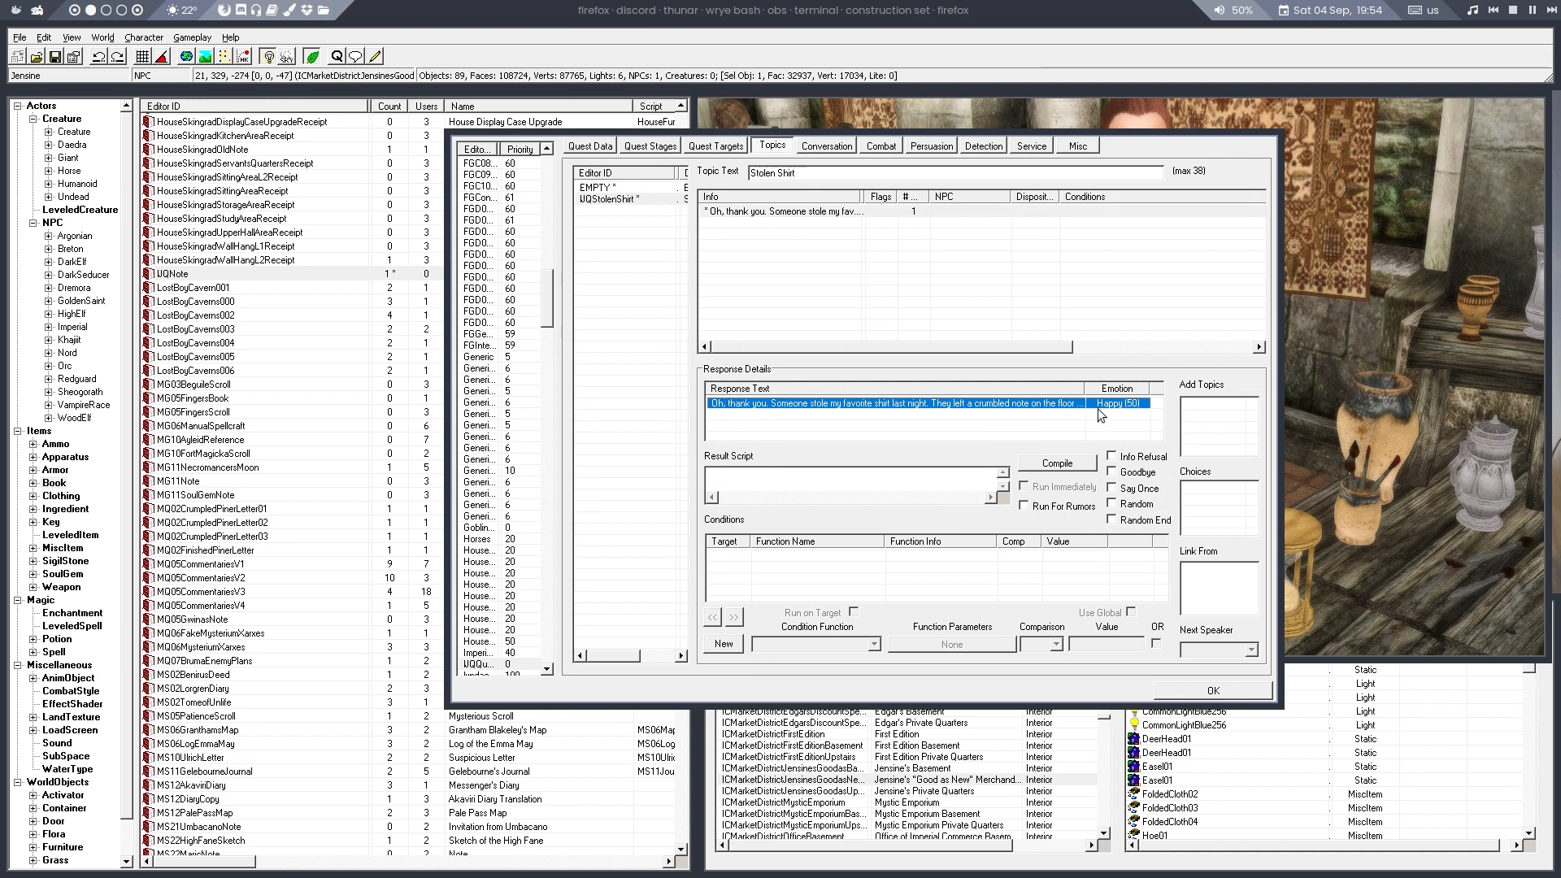
pyautogui.rightClick(838, 429)
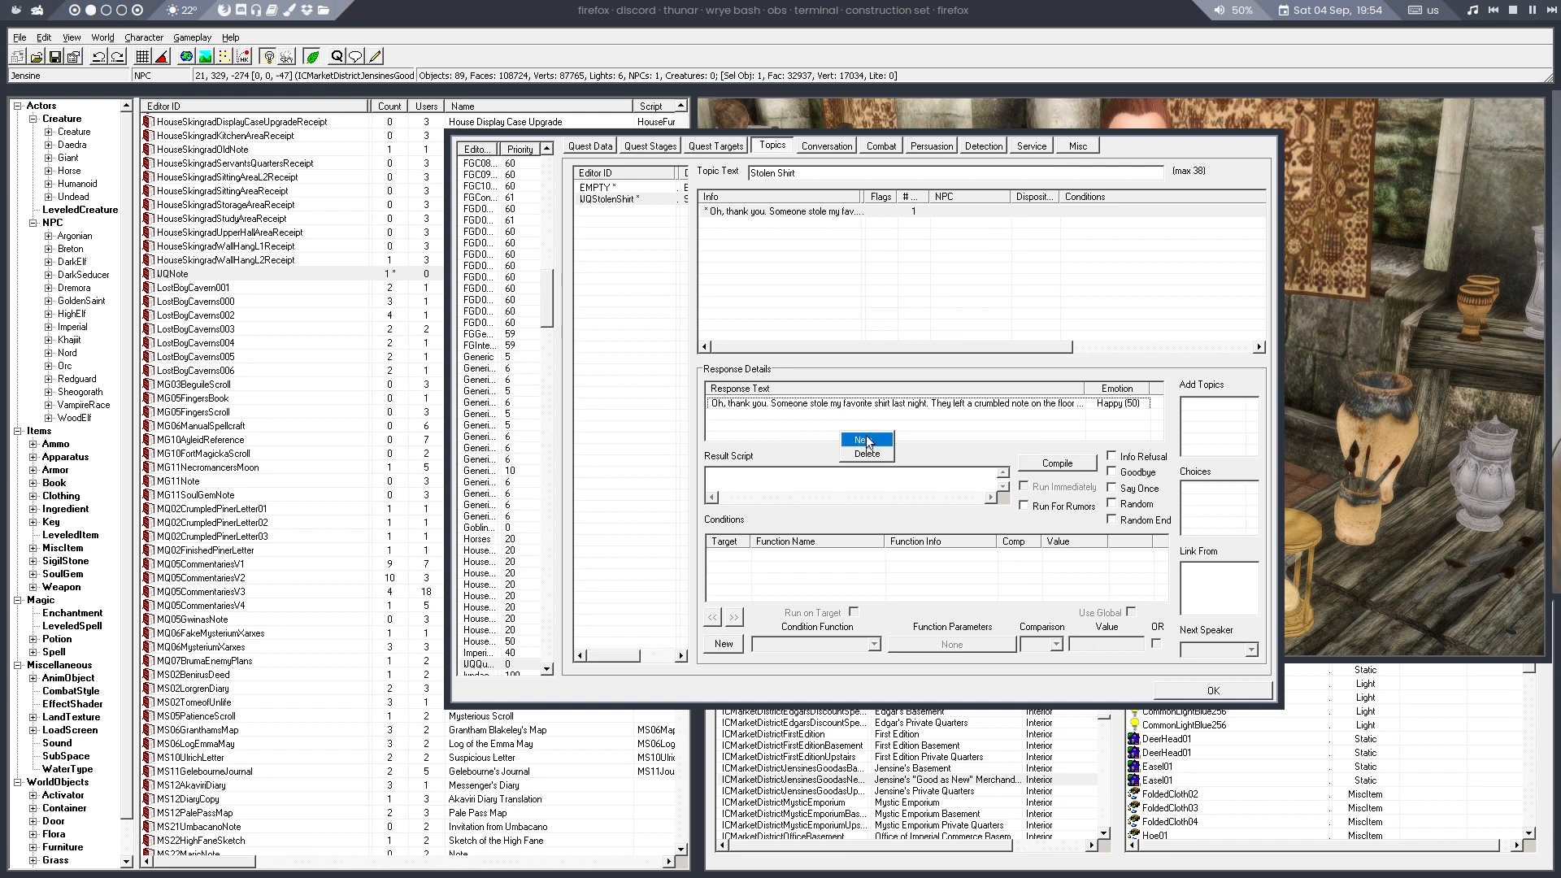
pyautogui.click(862, 439)
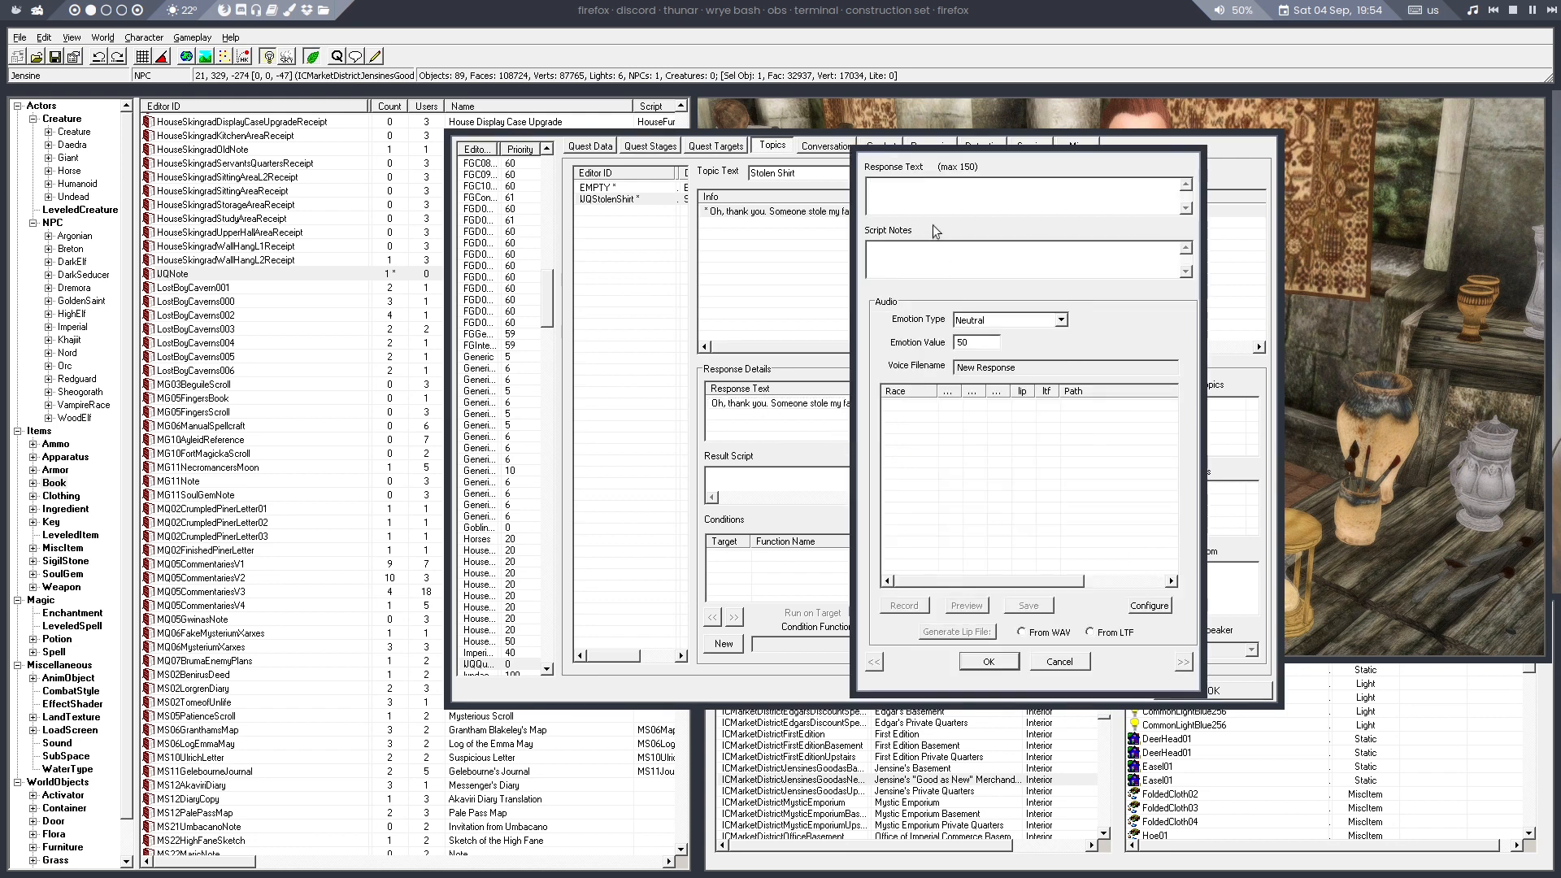
pyautogui.write('I think that is where the thief is hiding. Please, would you bring back my shirt?')
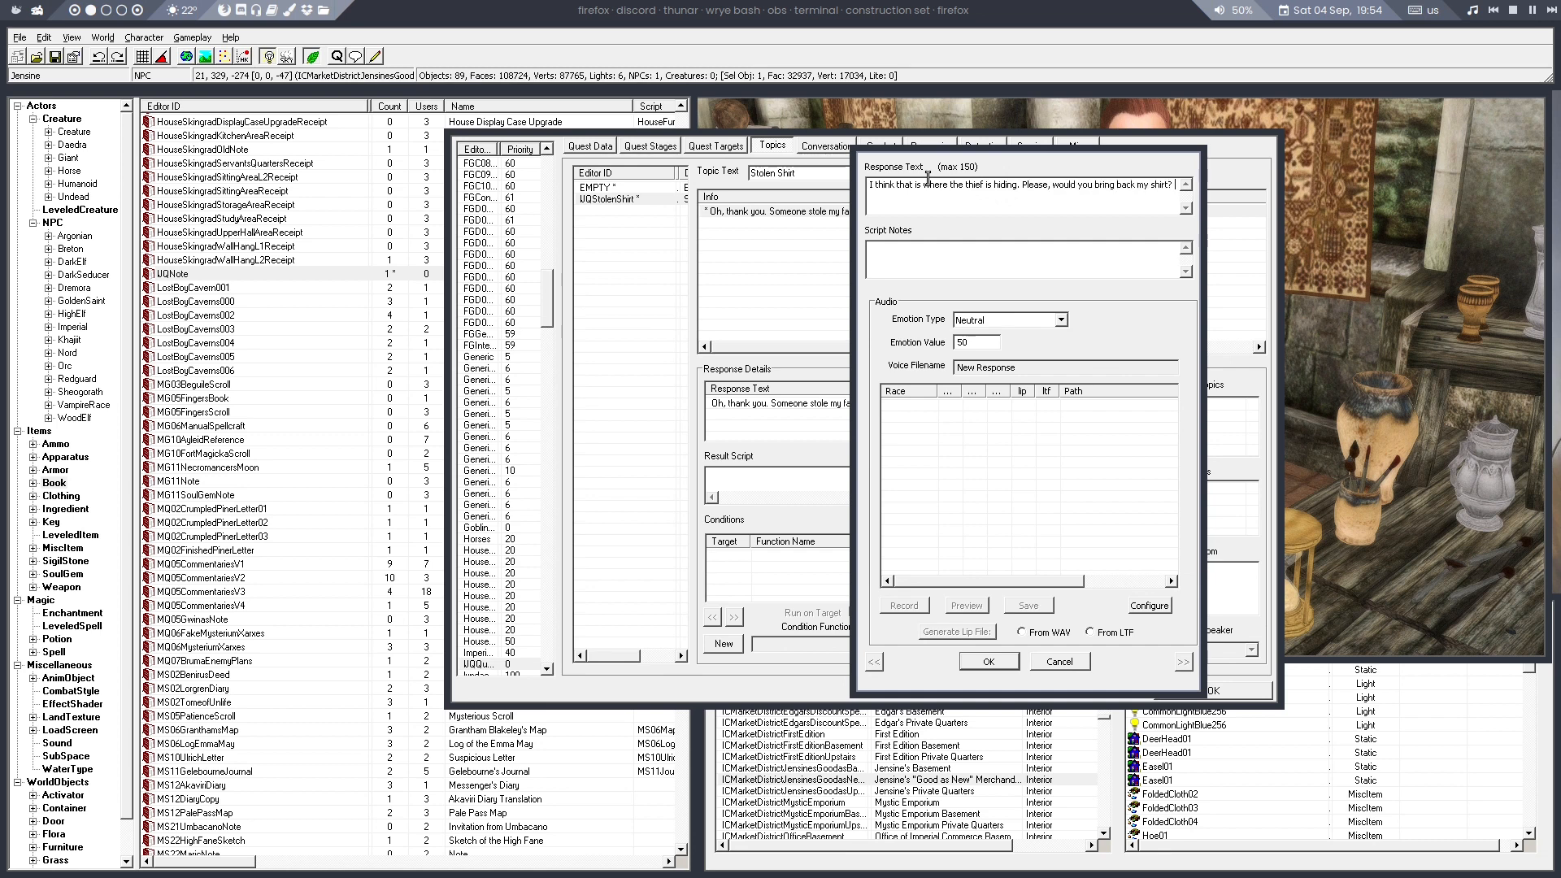
pyautogui.click(980, 661)
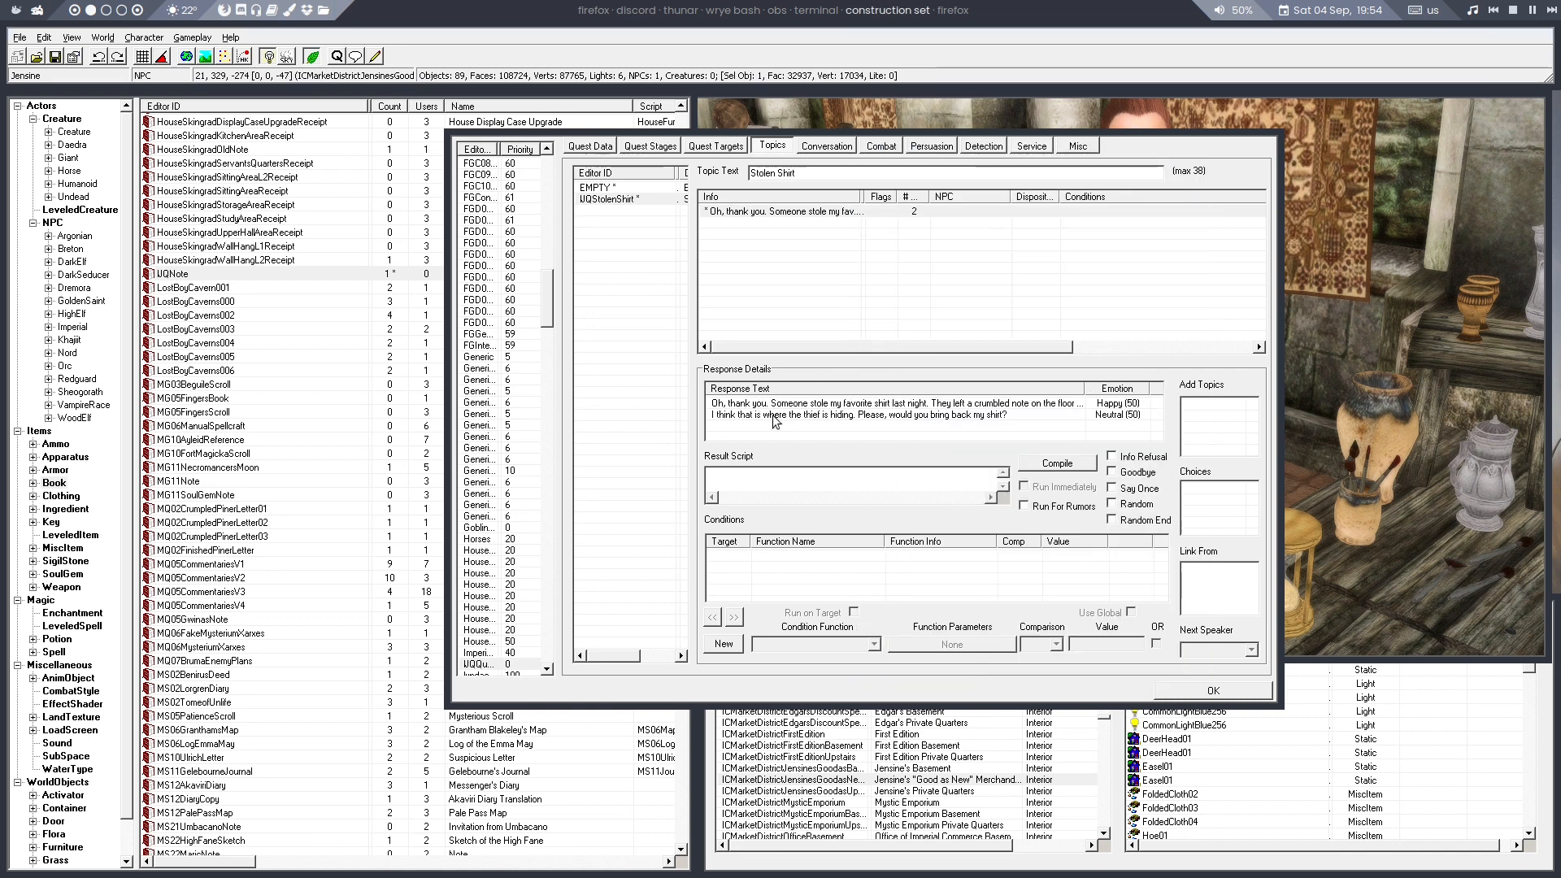
# Rename the quest's EMPTY topic as LJQStolenShirtYes
pyautogui.click(585, 187)
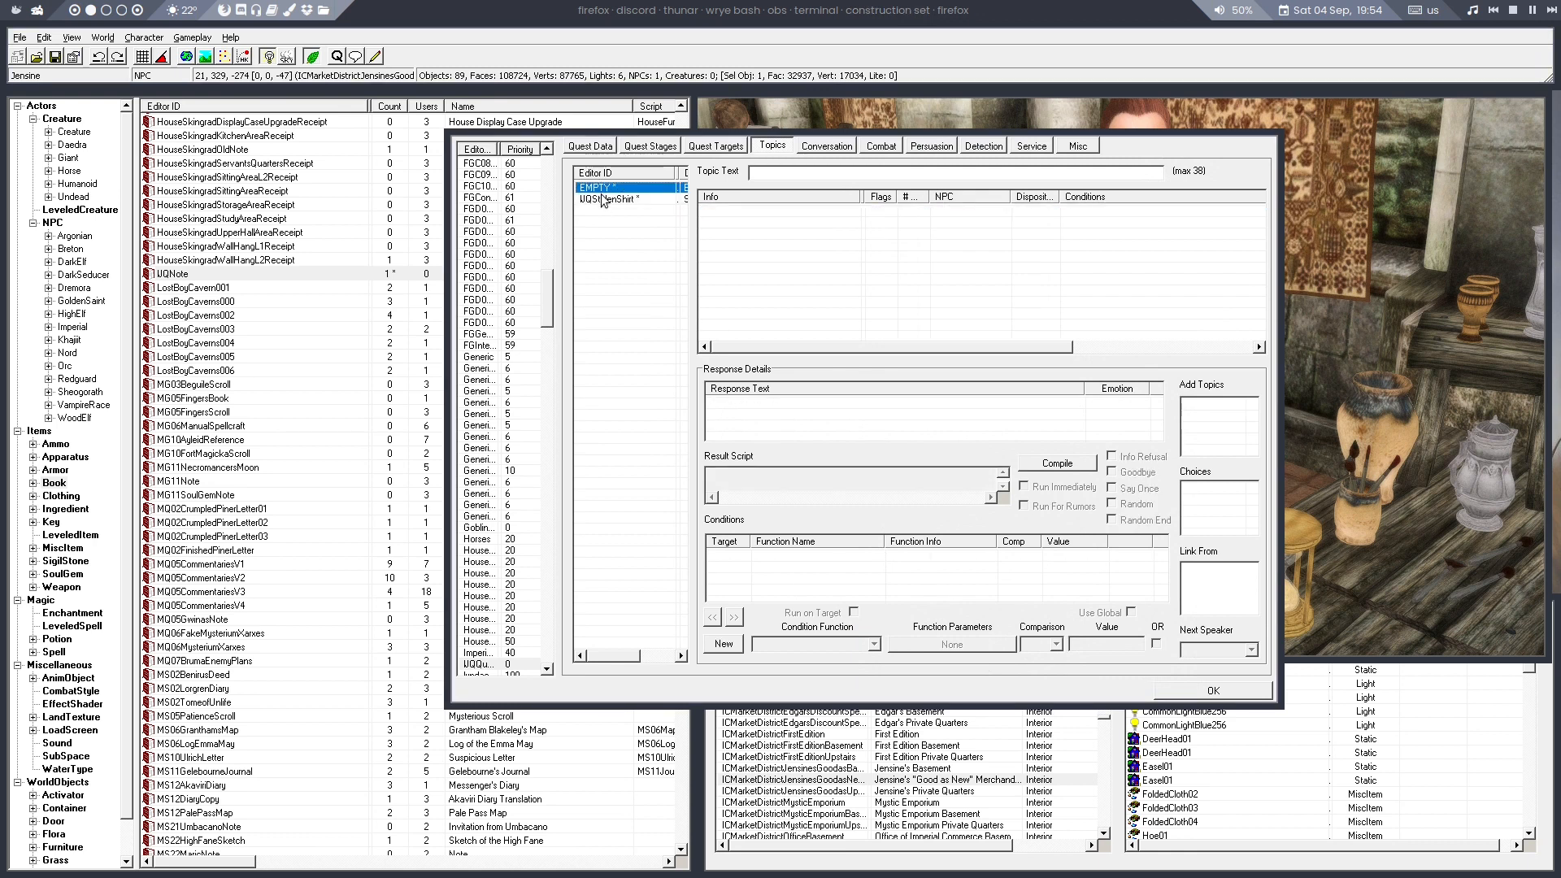
pyautogui.rightClick(609, 185)
pyautogui.click(593, 187)
pyautogui.click(592, 187)
pyautogui.rightClick(592, 187)
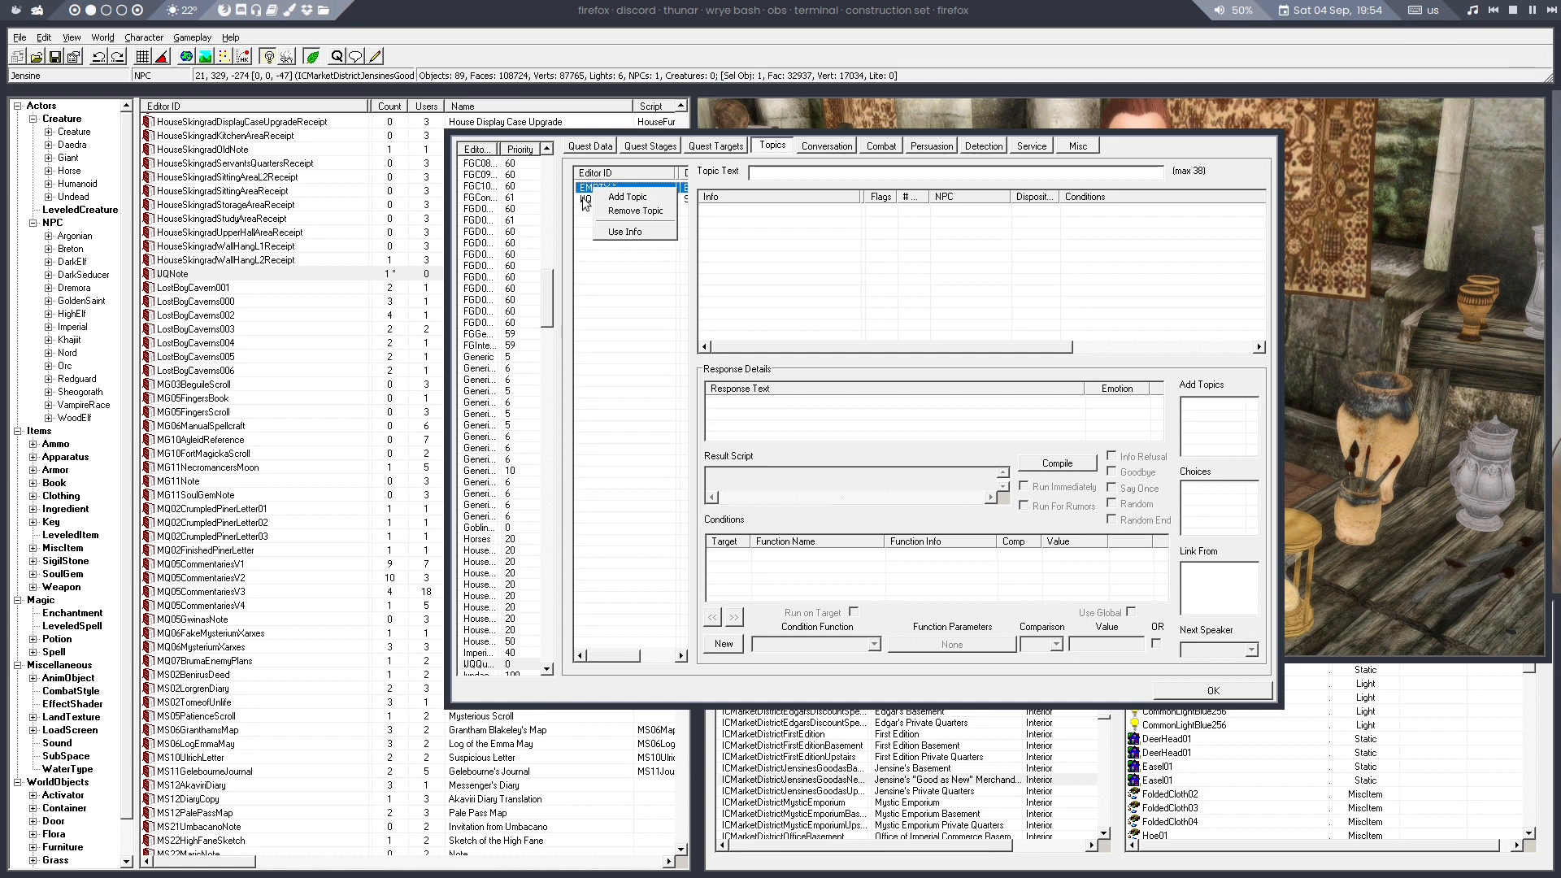
pyautogui.click(586, 183)
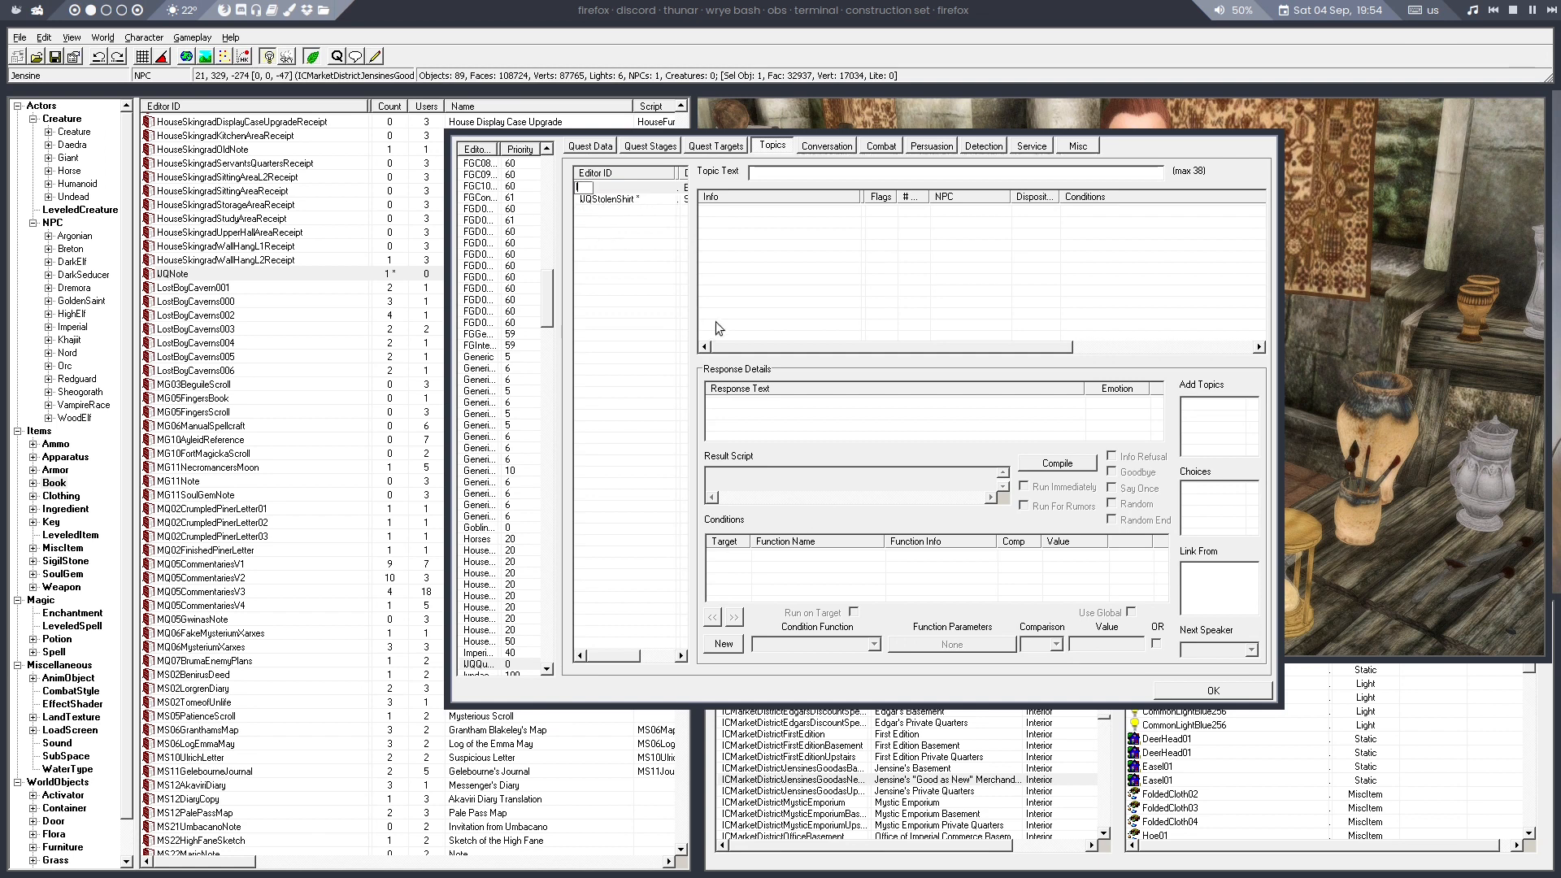
pyautogui.write('UQStolenShirtYes')
pyautogui.press('Return')
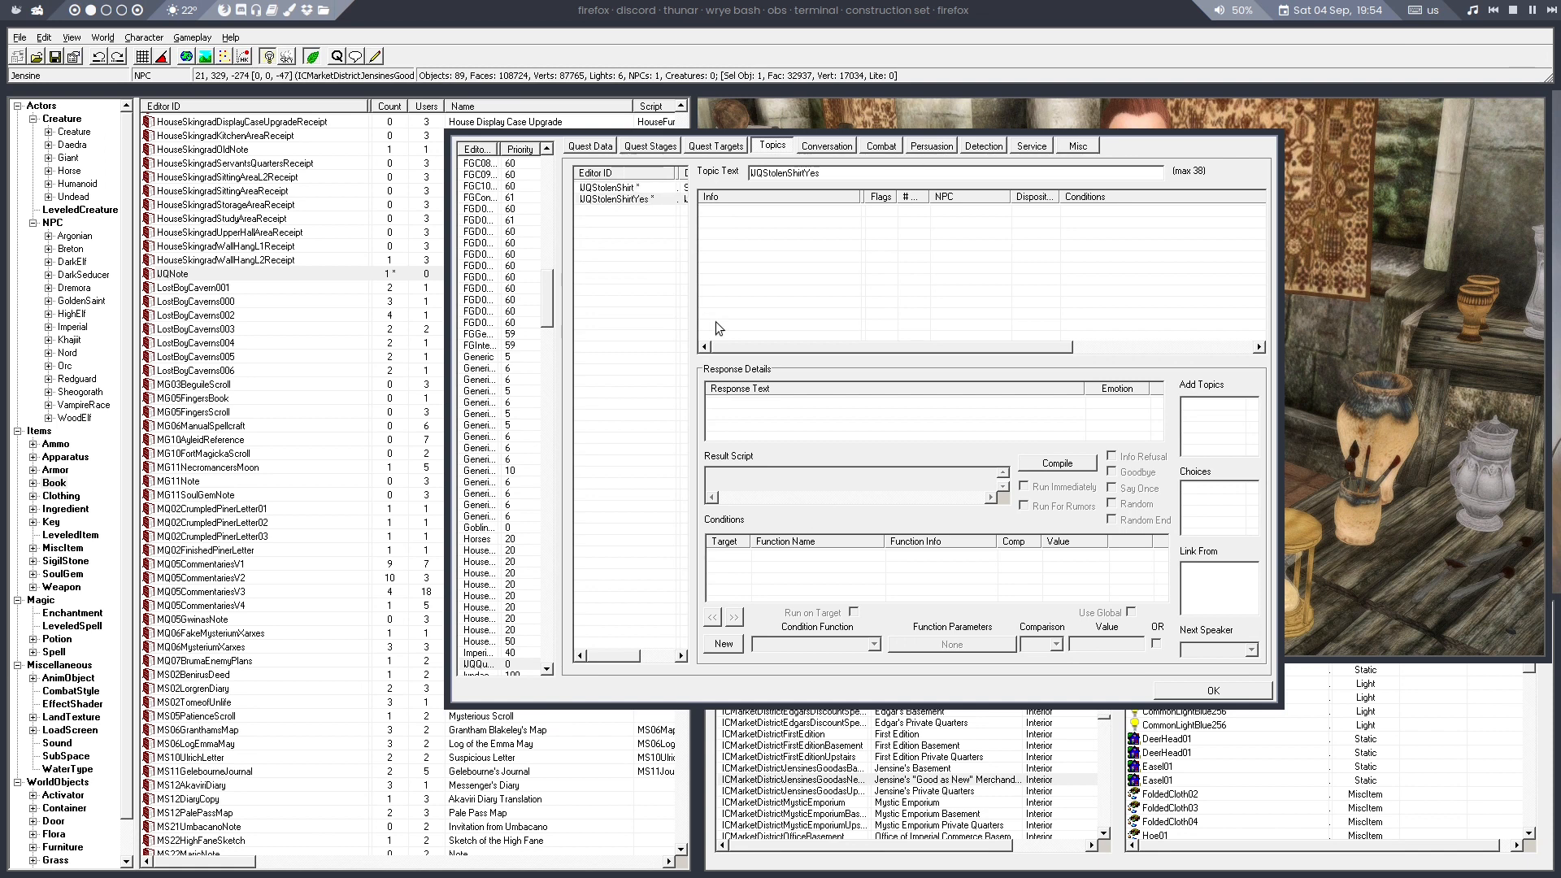
# Add a new dialogue topic named LJQStolenShirtNo to the quest's topic list
pyautogui.rightClick(619, 246)
pyautogui.click(644, 252)
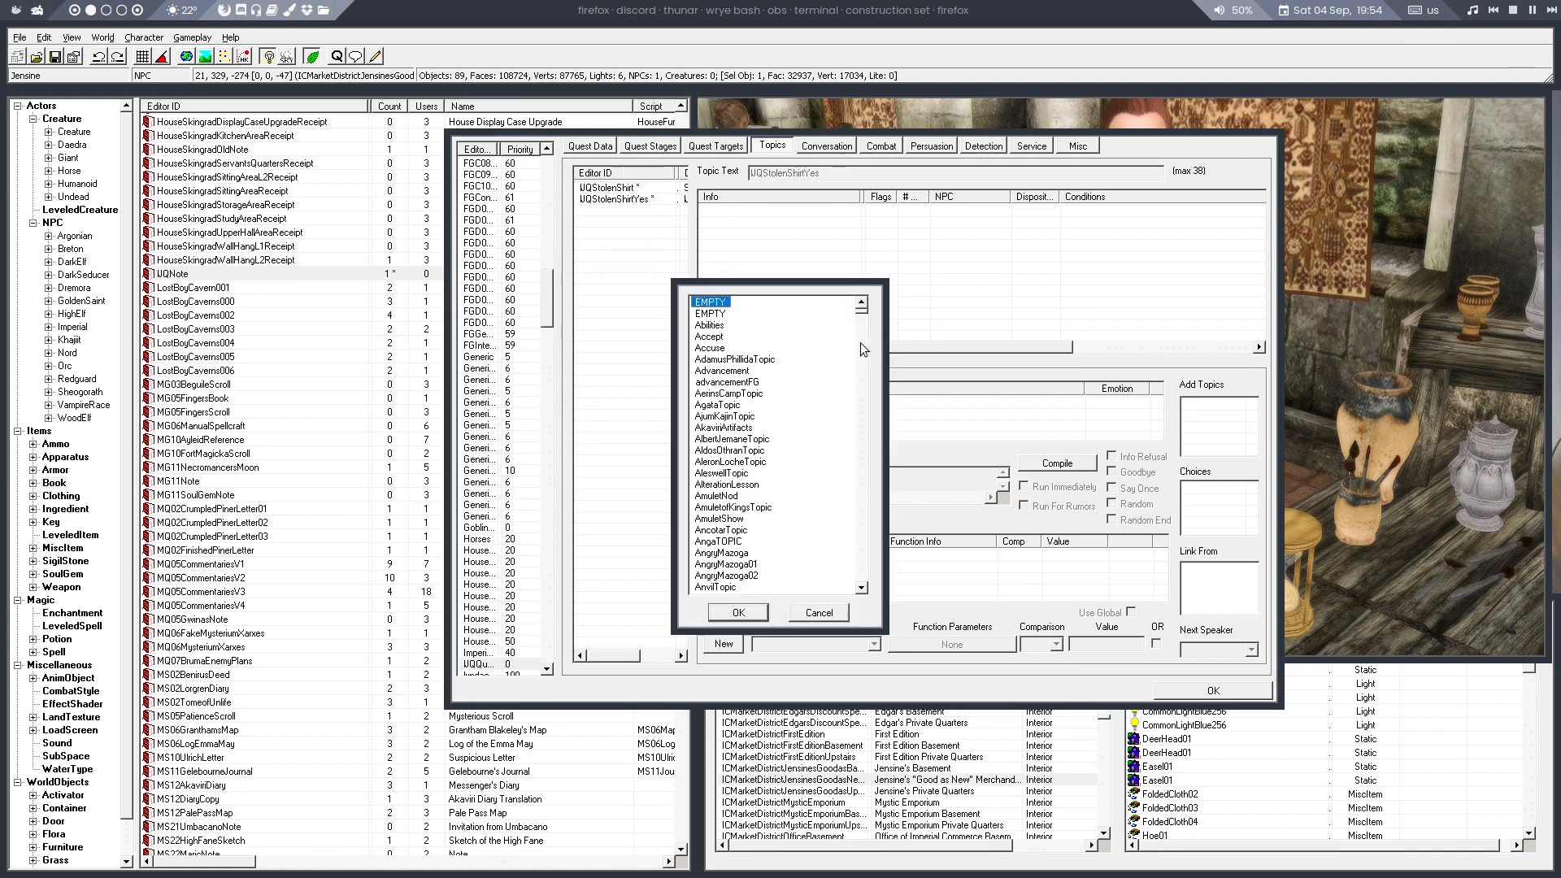
pyautogui.press('End')
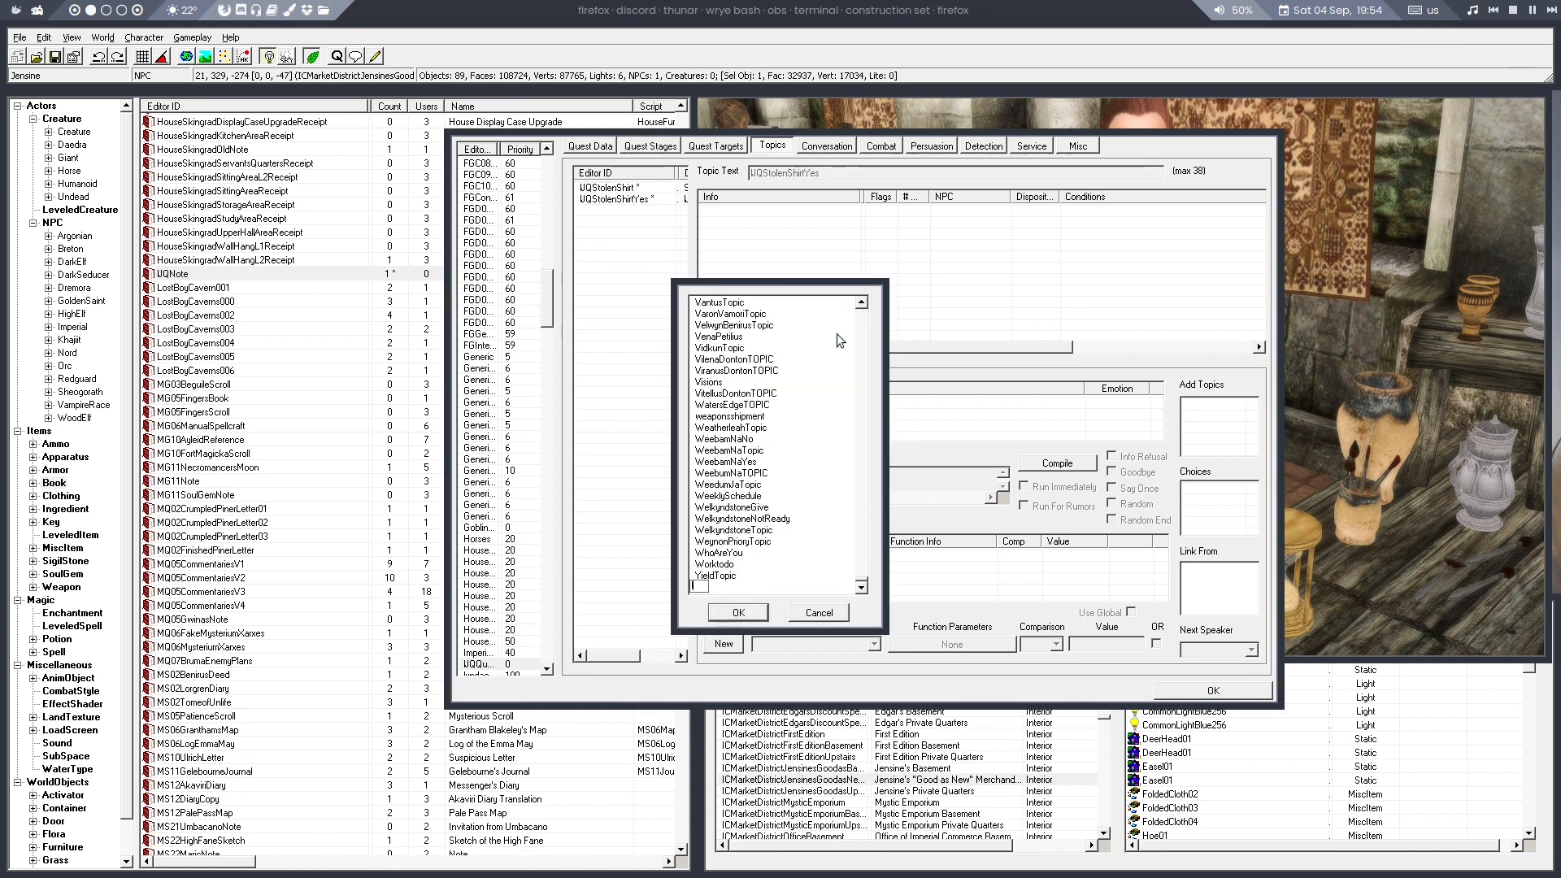
pyautogui.write('UQStolenShirtNo')
pyautogui.press('Return')
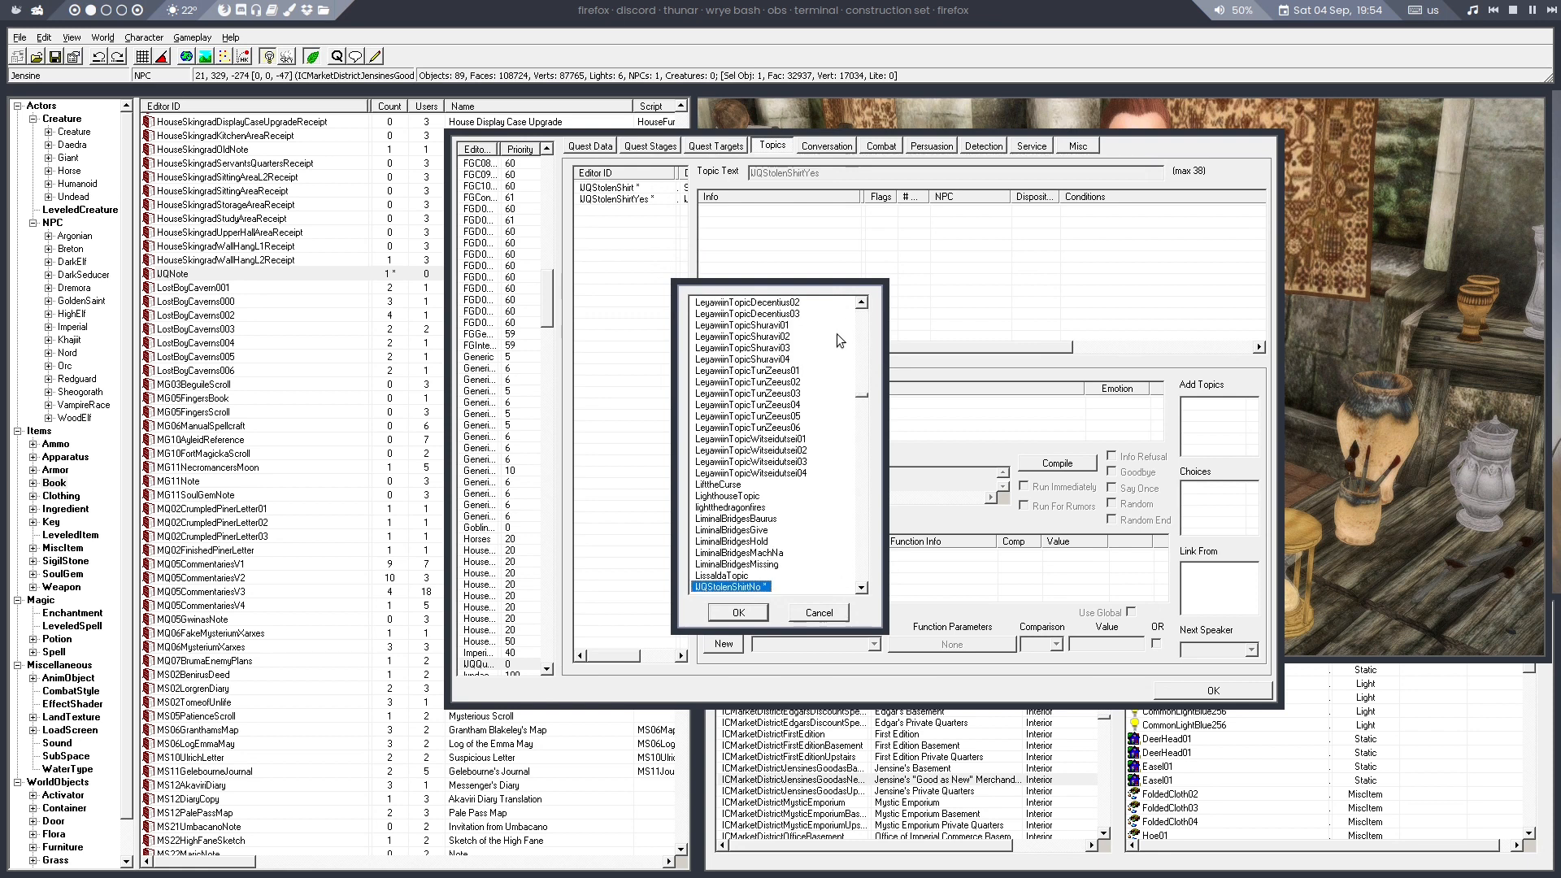
pyautogui.click(738, 612)
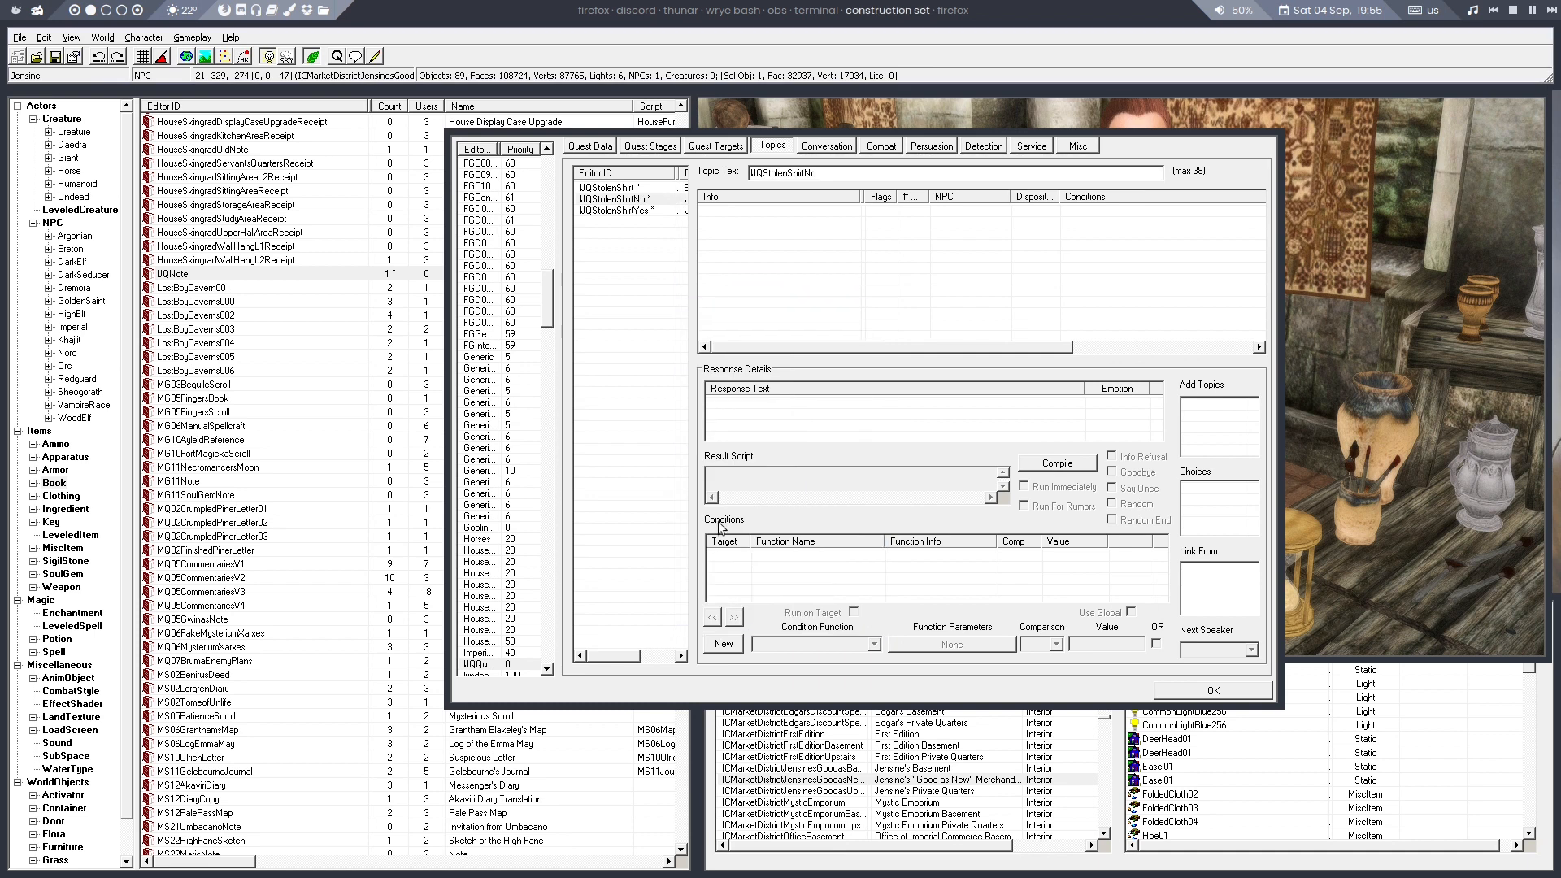
# Set the topic text of LJQStolenShirtNo to "No way" and of LJQStolenShirtYes to "Sure I'll help"
pyautogui.moveTo(831, 176); pyautogui.dragTo(465, 152)
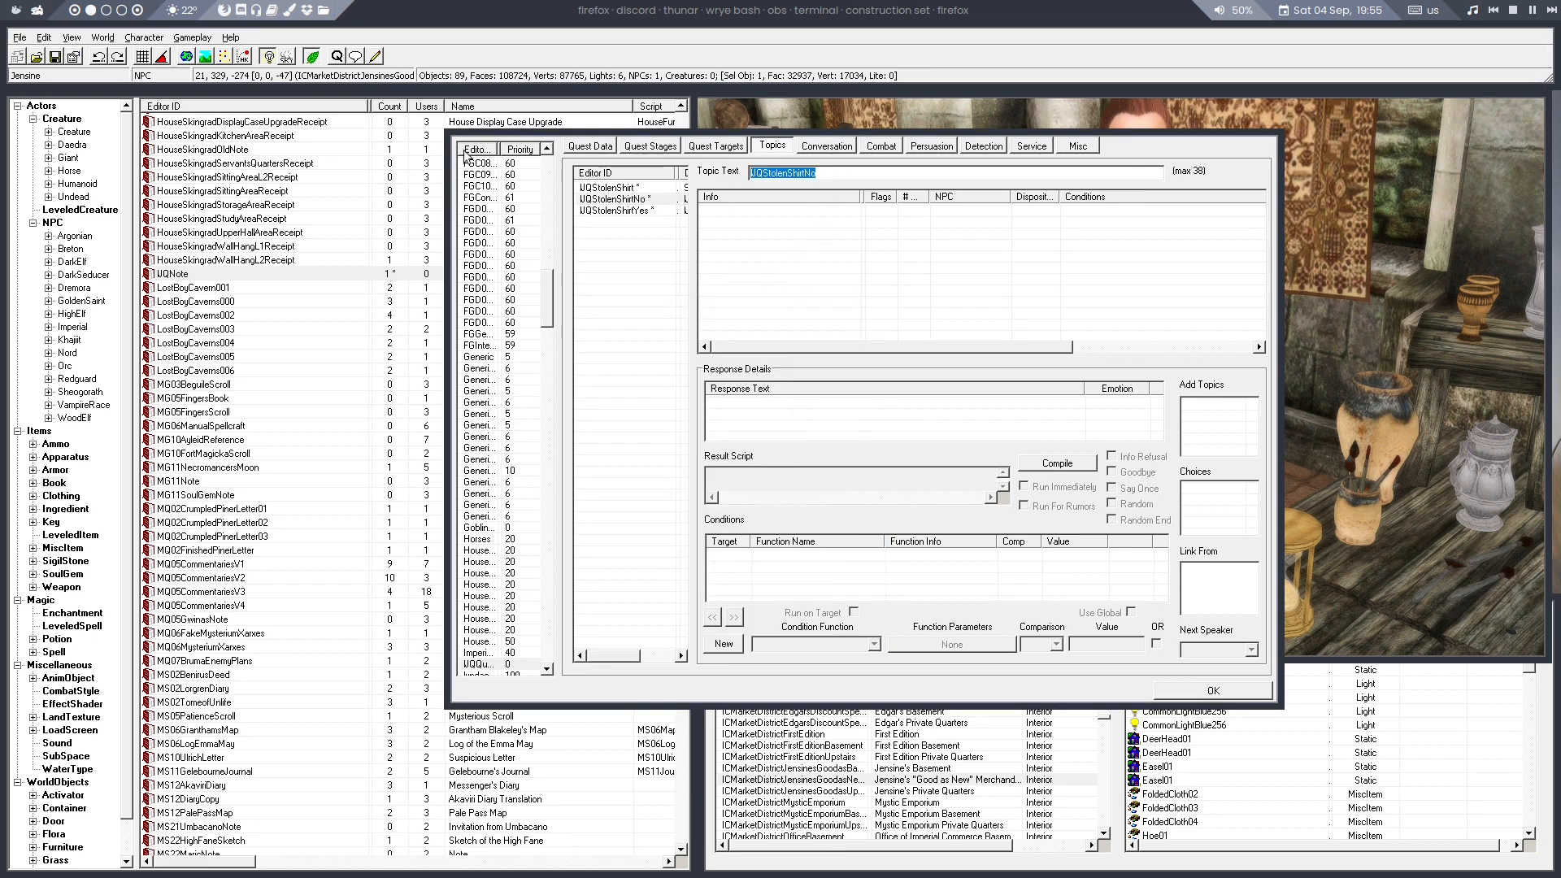
pyautogui.write('No way')
pyautogui.click(643, 210)
pyautogui.moveTo(830, 176); pyautogui.dragTo(511, 162)
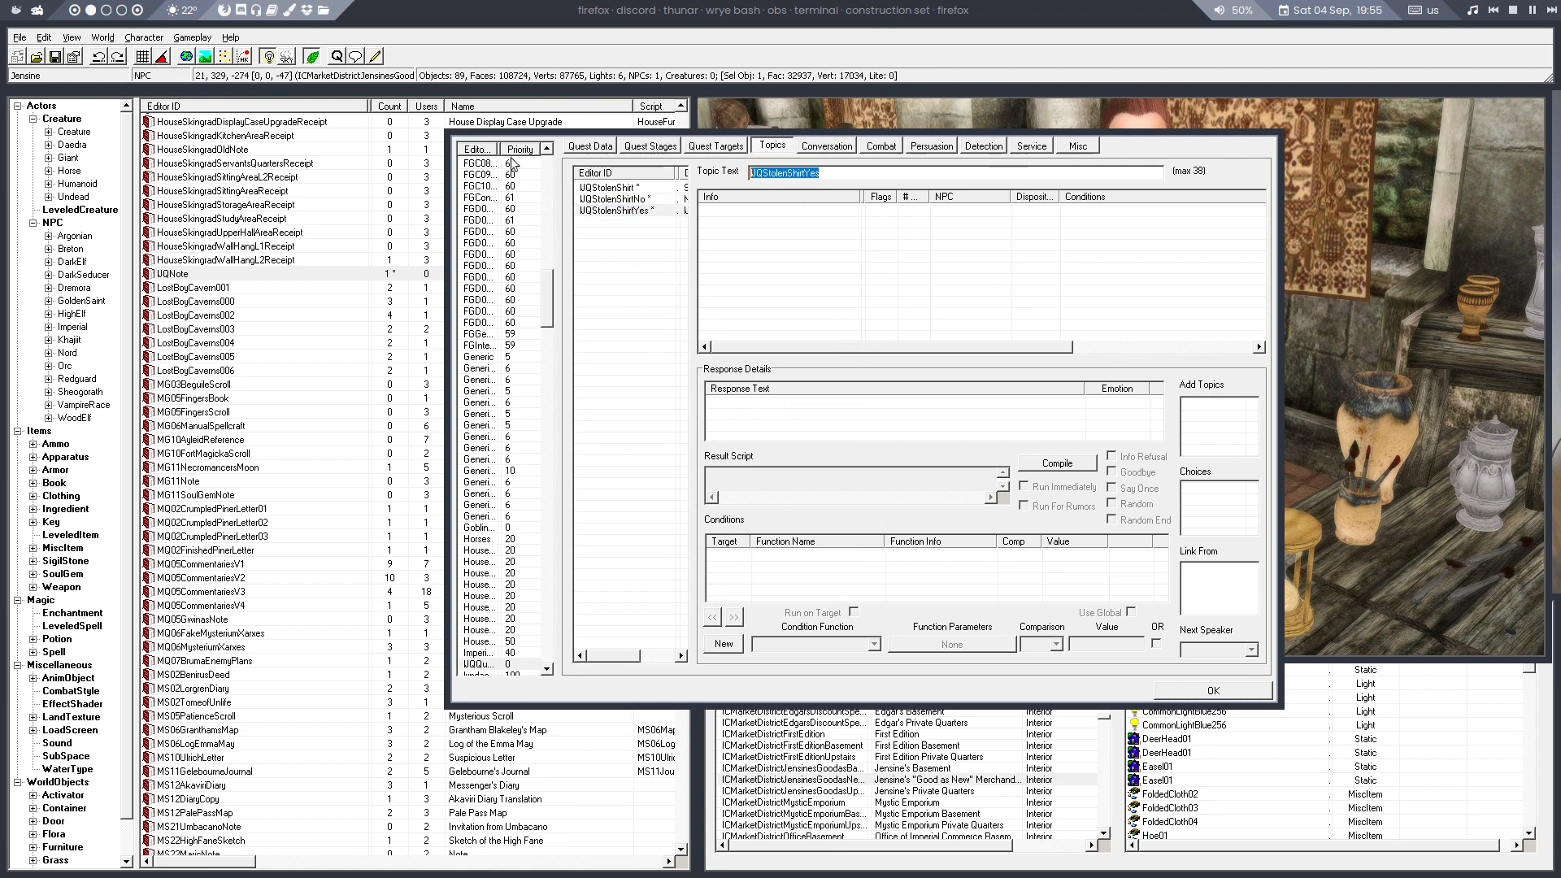
pyautogui.write("Sure I'll help")
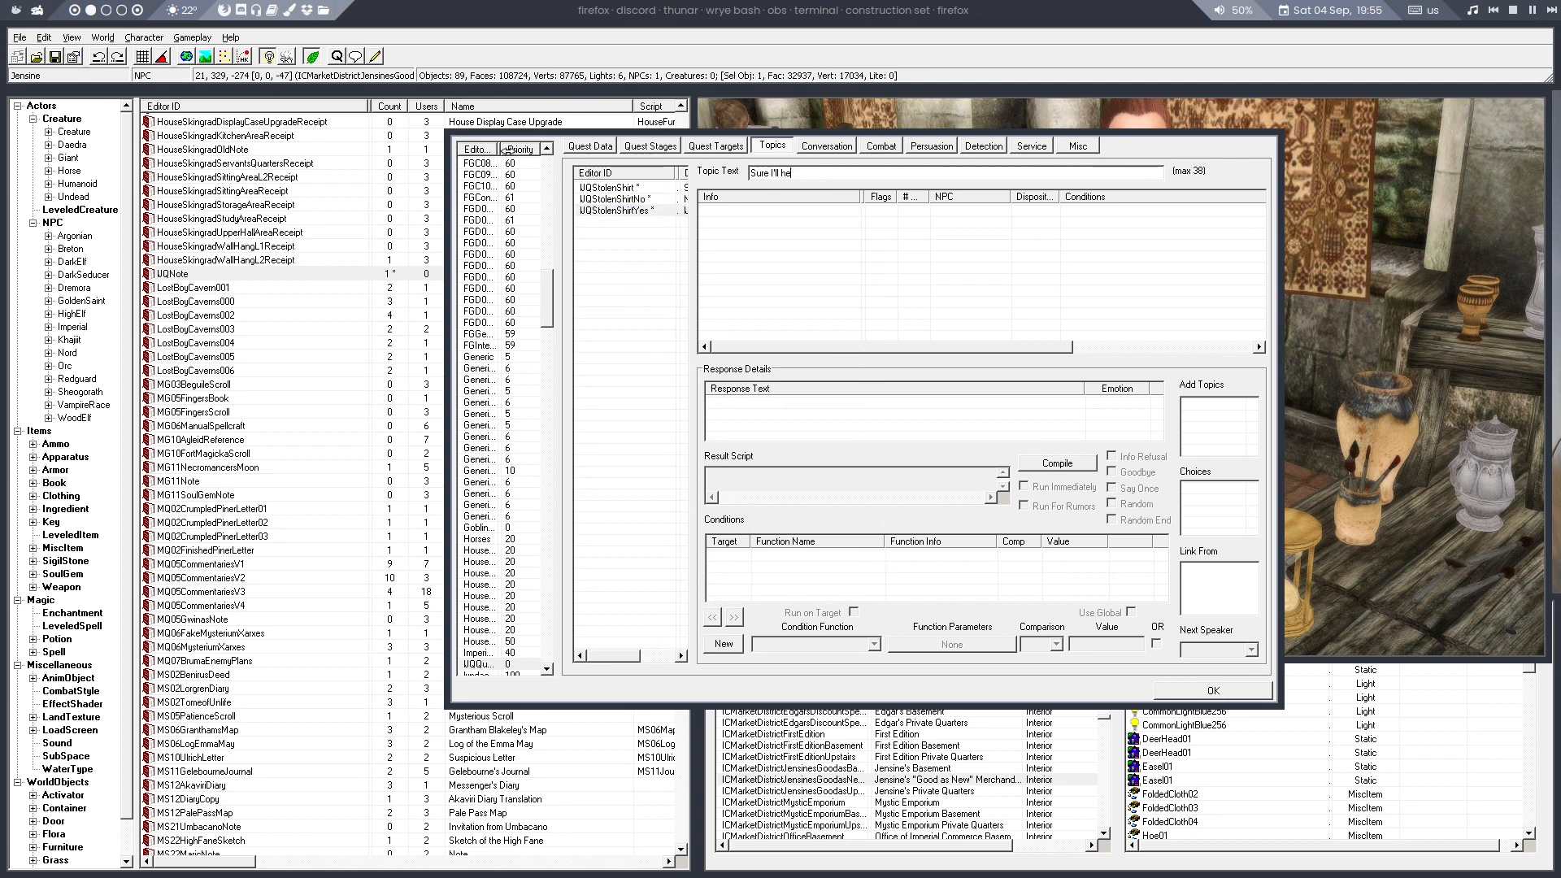
# Add a condition using the GetIsID function to the LJQStolenShirt topic's response
pyautogui.click(617, 188)
pyautogui.click(618, 189)
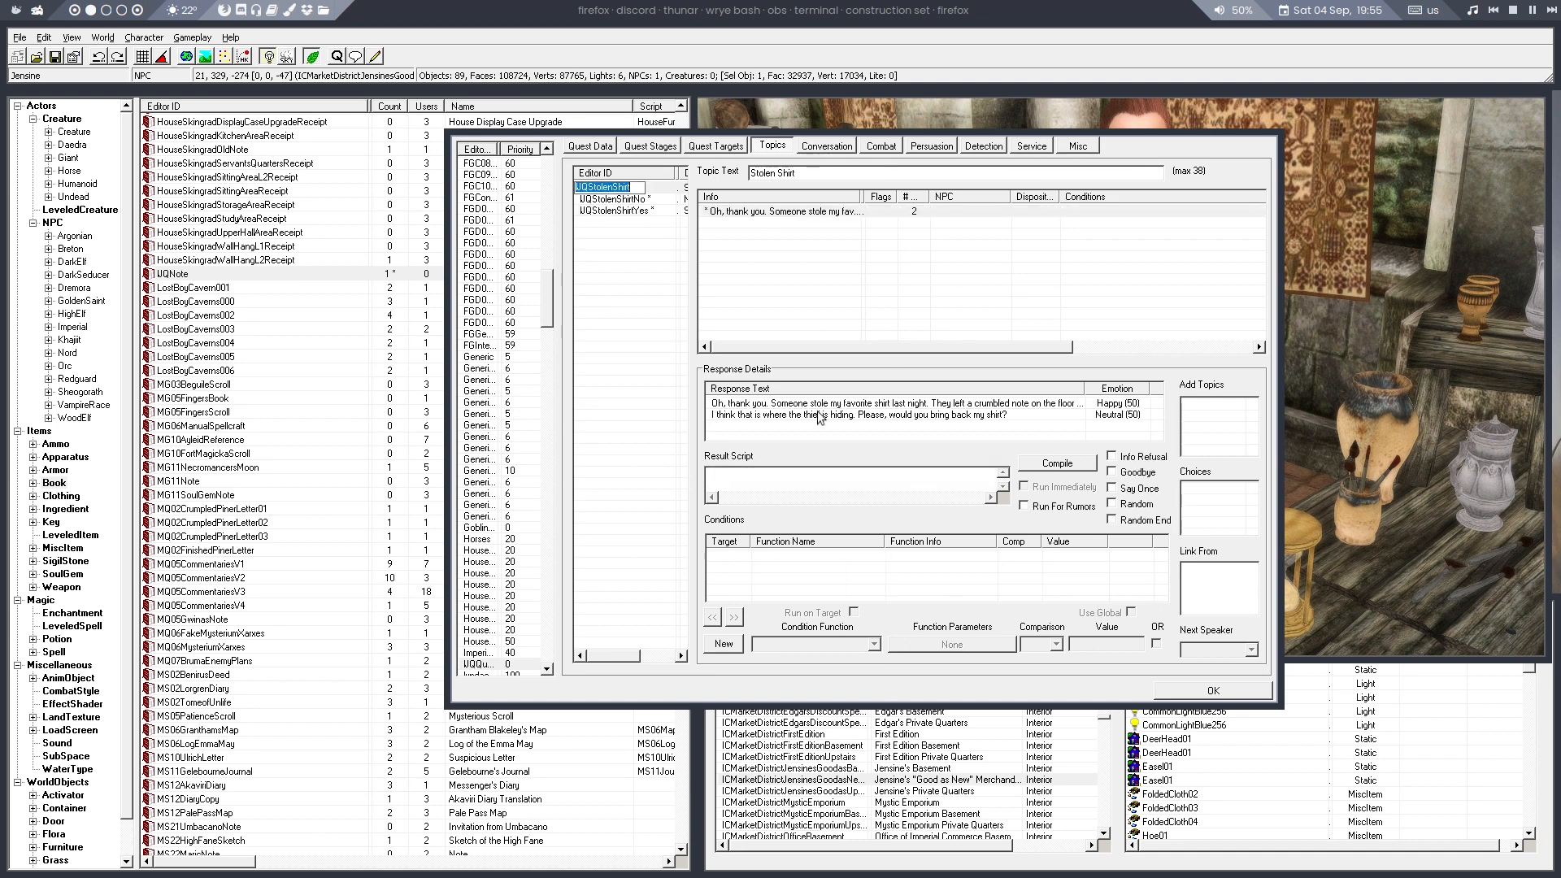
pyautogui.rightClick(768, 562)
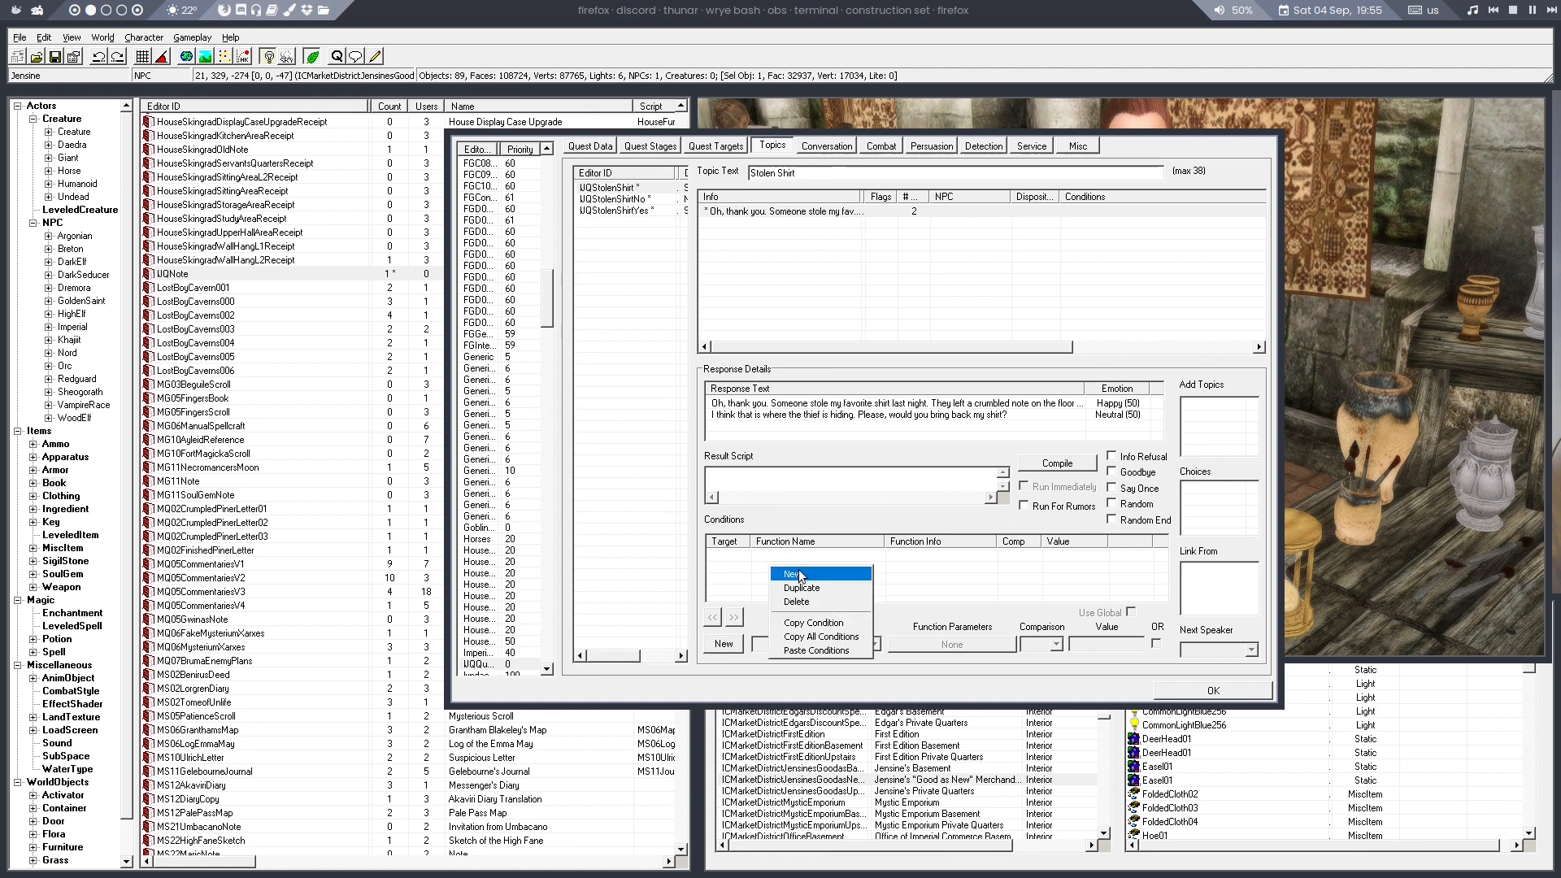
pyautogui.click(793, 574)
pyautogui.click(788, 646)
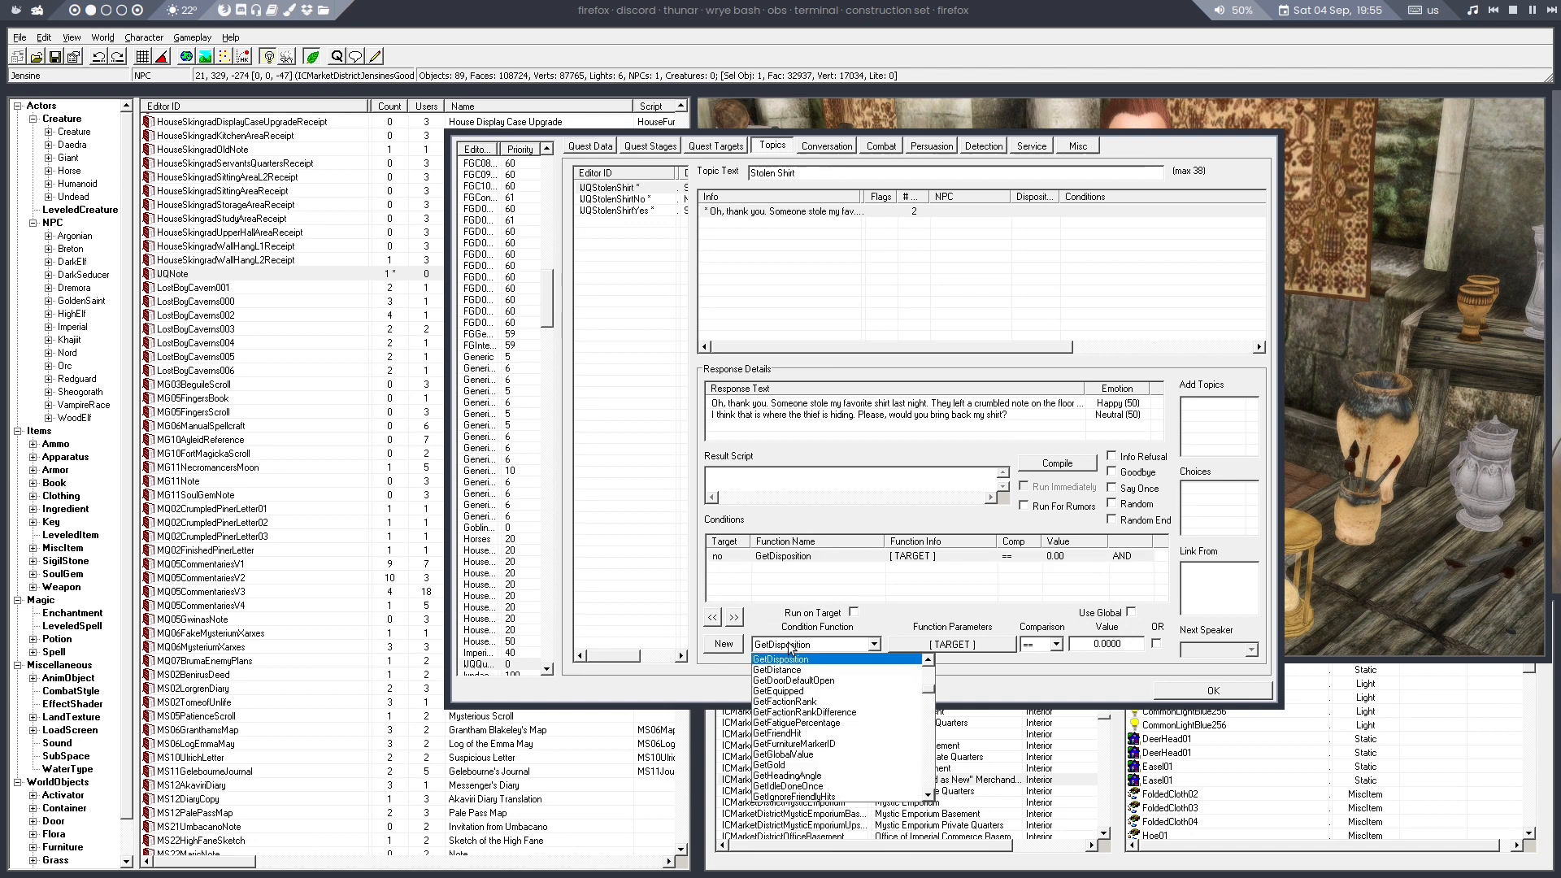
pyautogui.scroll(-9, 834, 713)
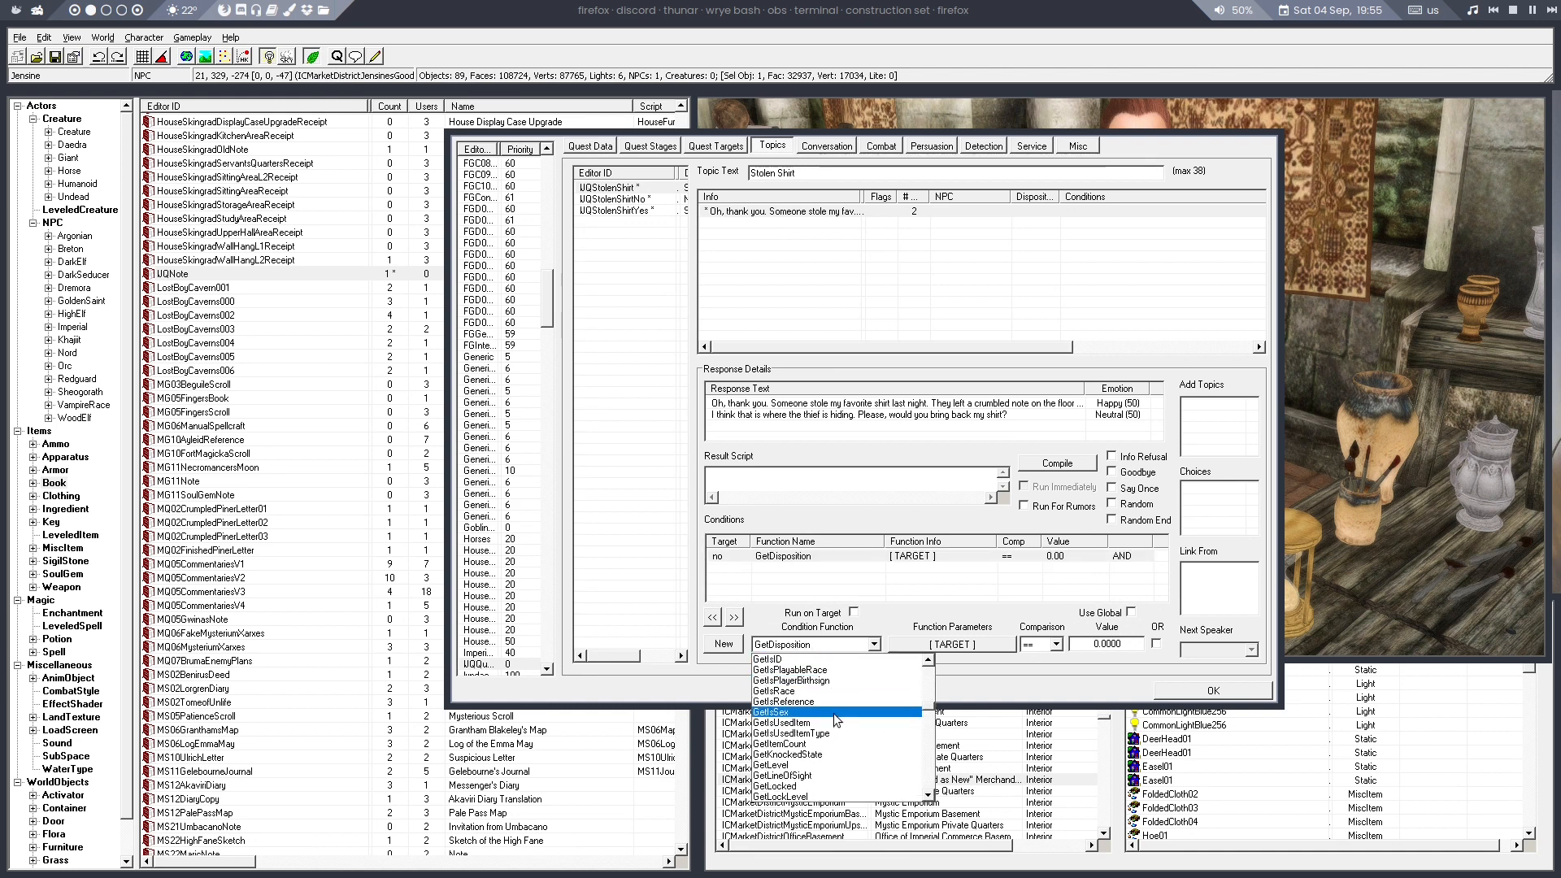
pyautogui.click(785, 660)
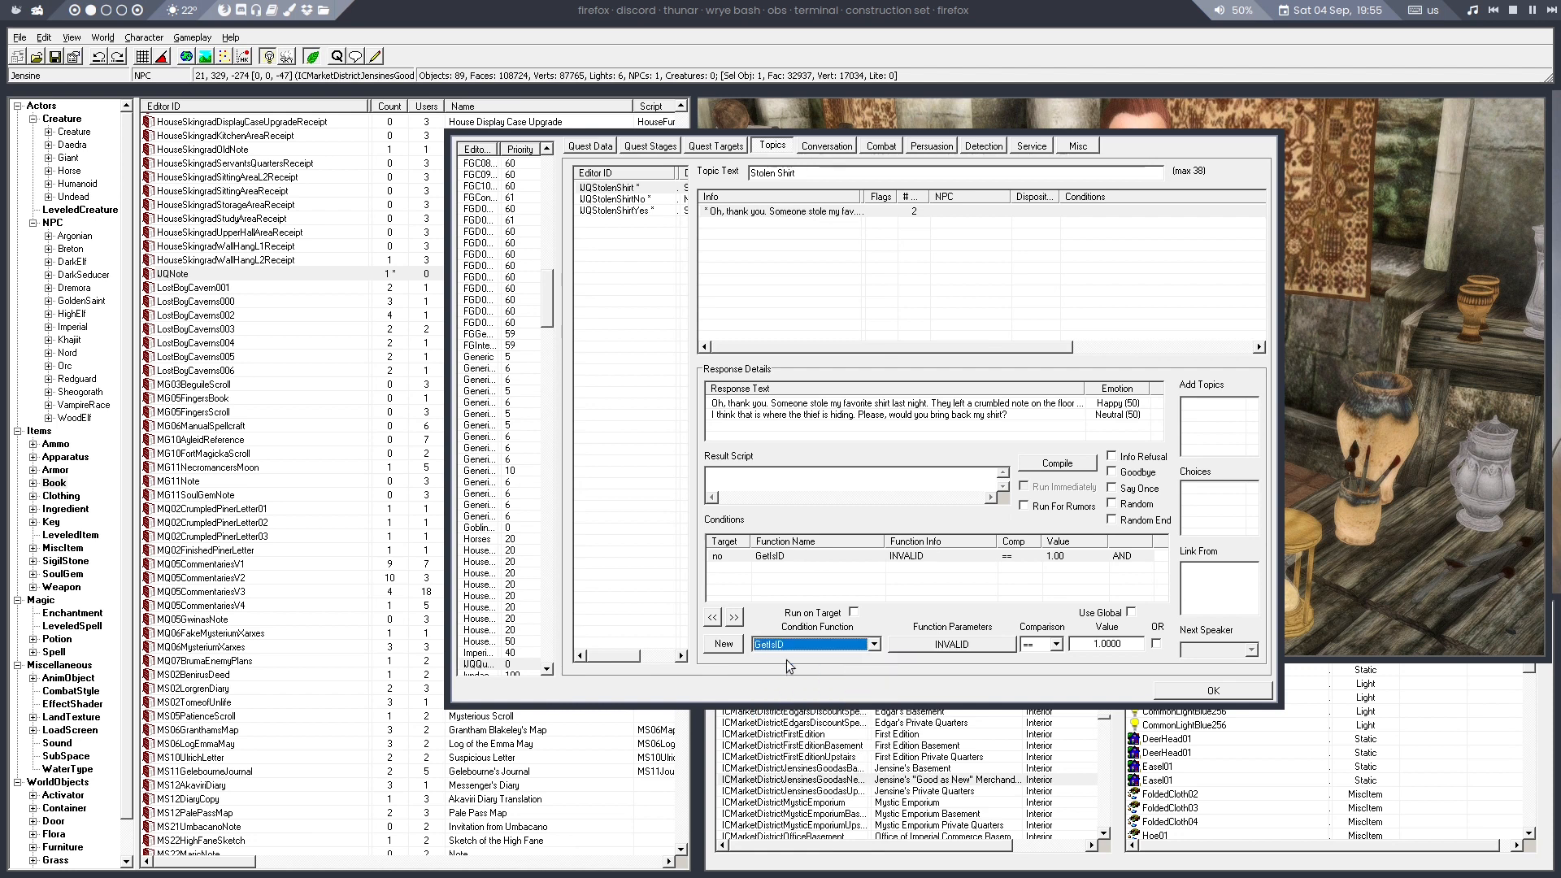
# Set the GetIsID condition's object parameter to the NPC Jensine
pyautogui.click(924, 642)
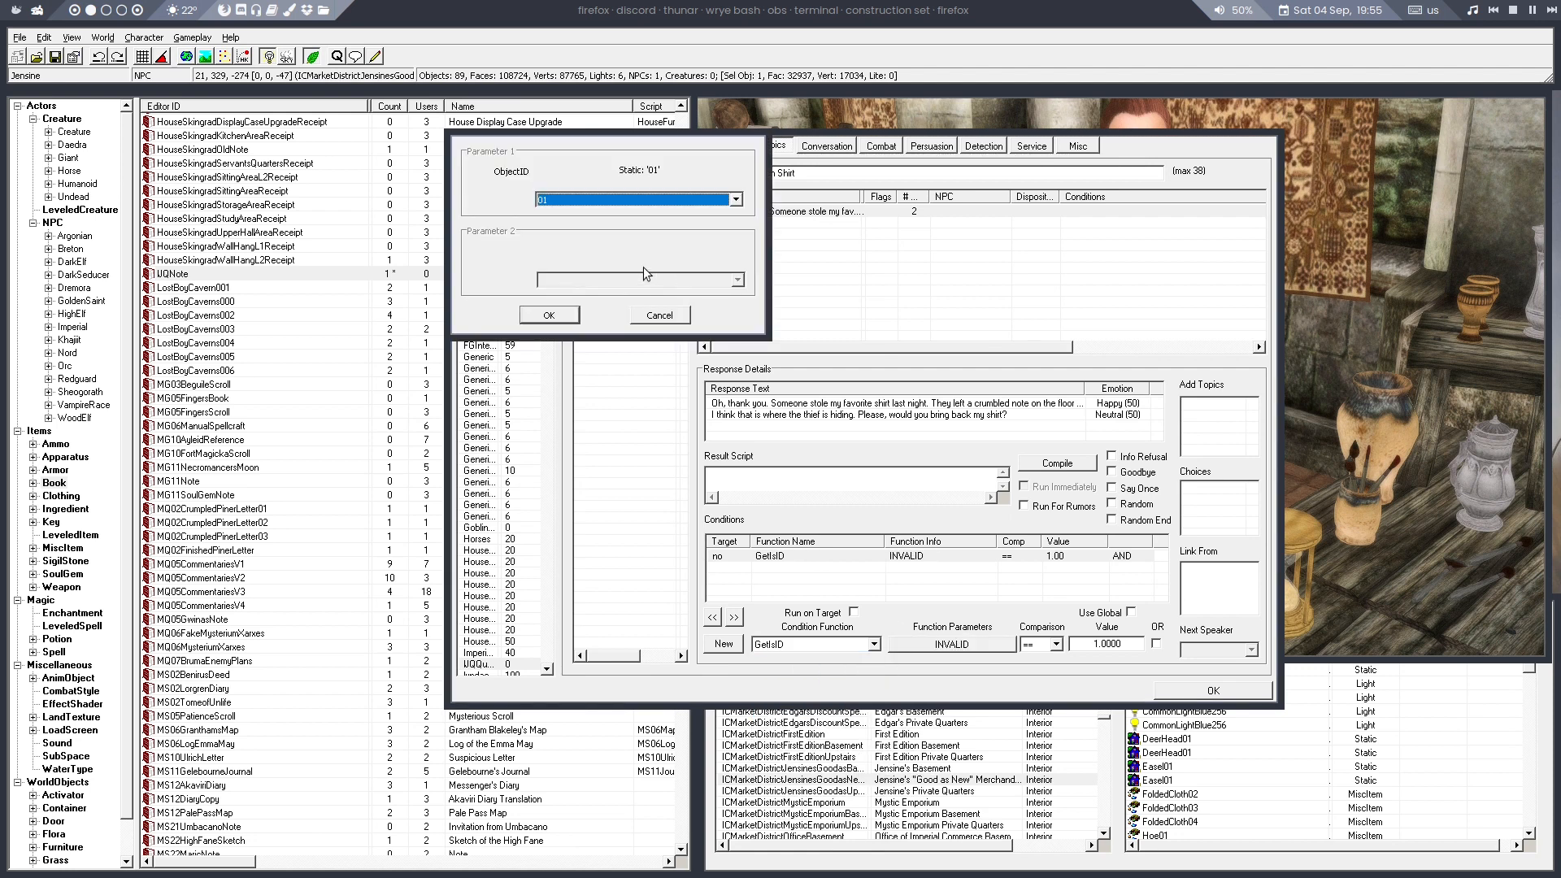
pyautogui.write('ja')
pyautogui.click(618, 199)
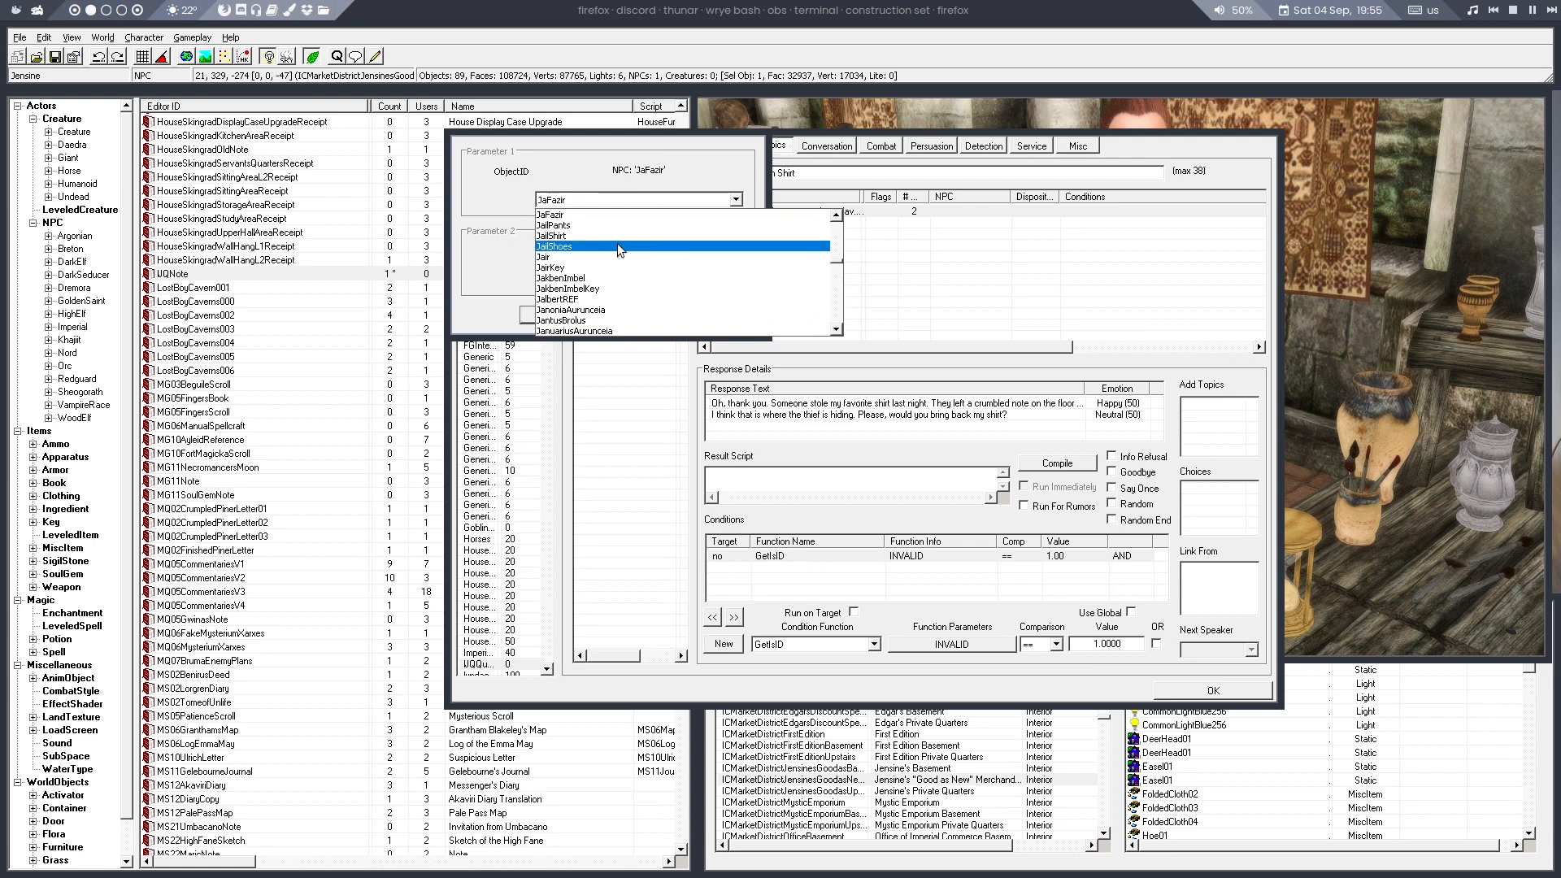
pyautogui.scroll(-5, 613, 273)
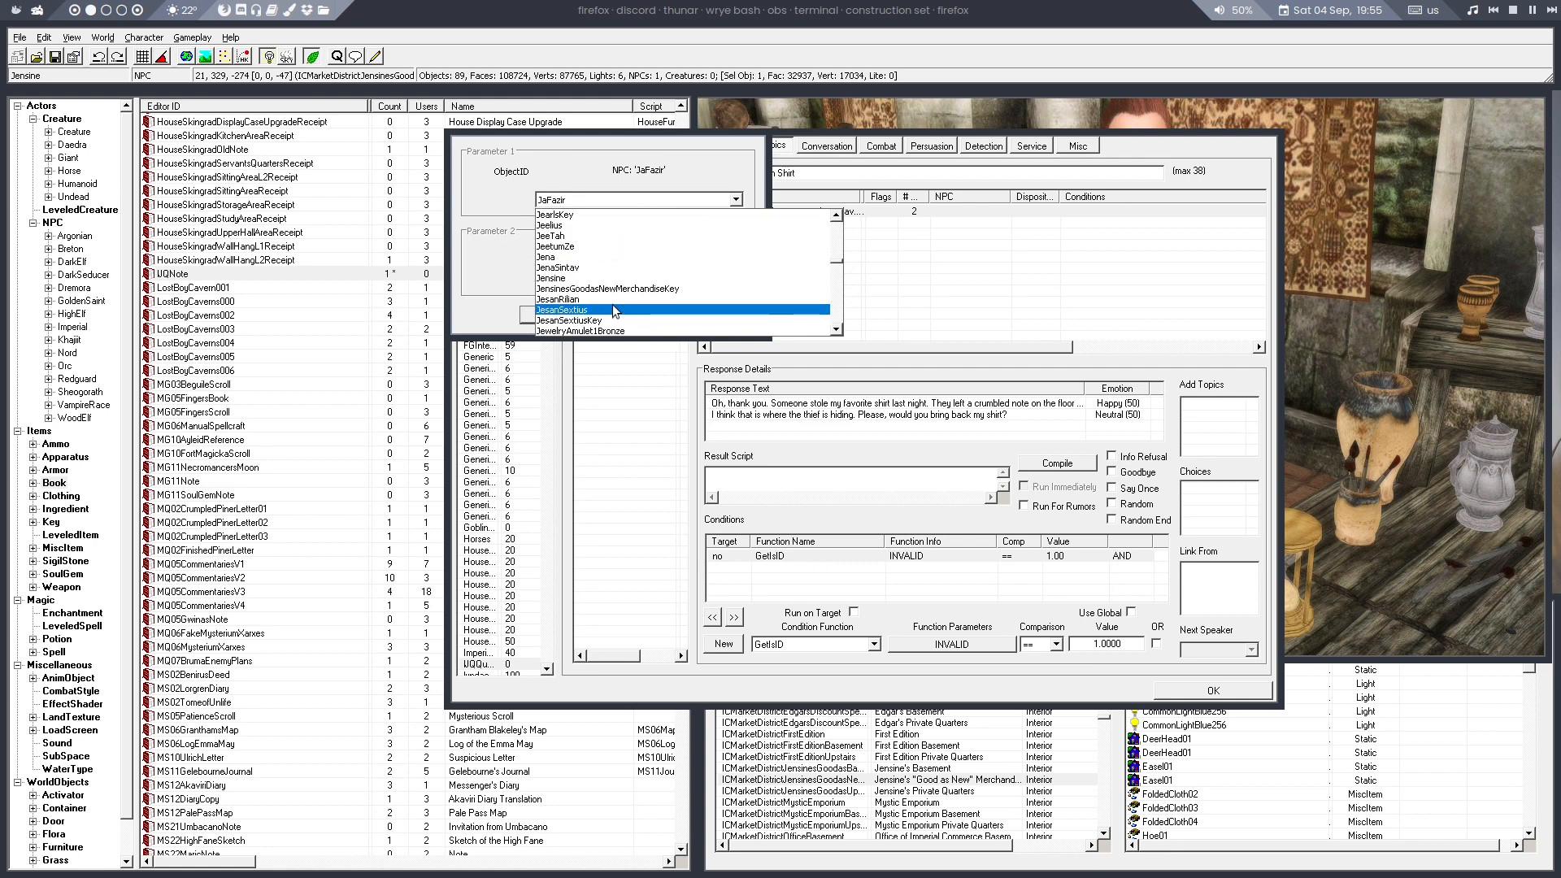
pyautogui.click(609, 278)
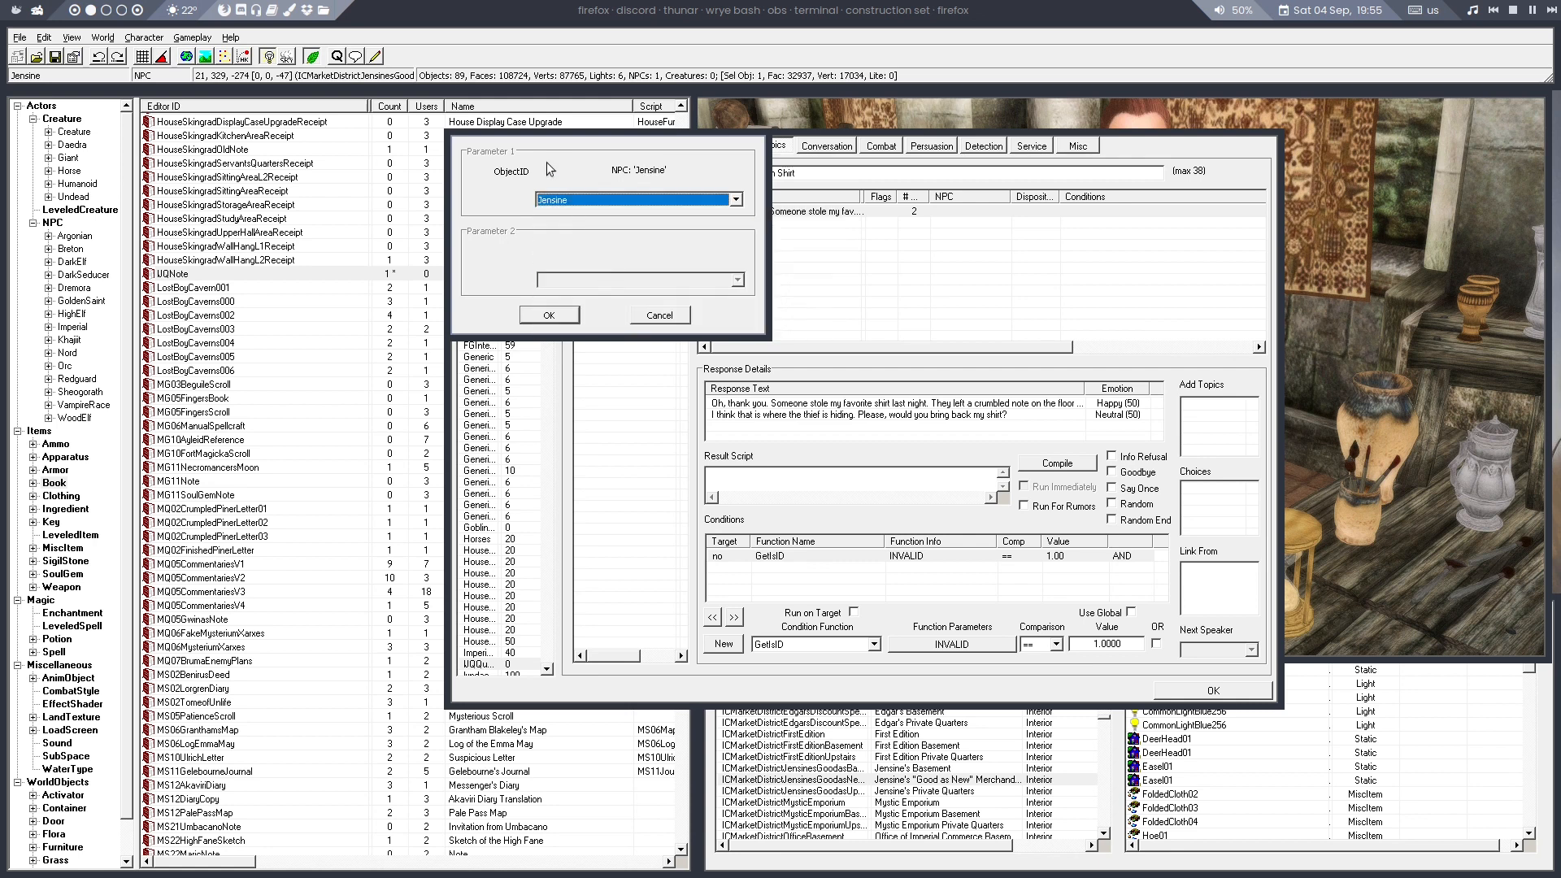
pyautogui.click(543, 317)
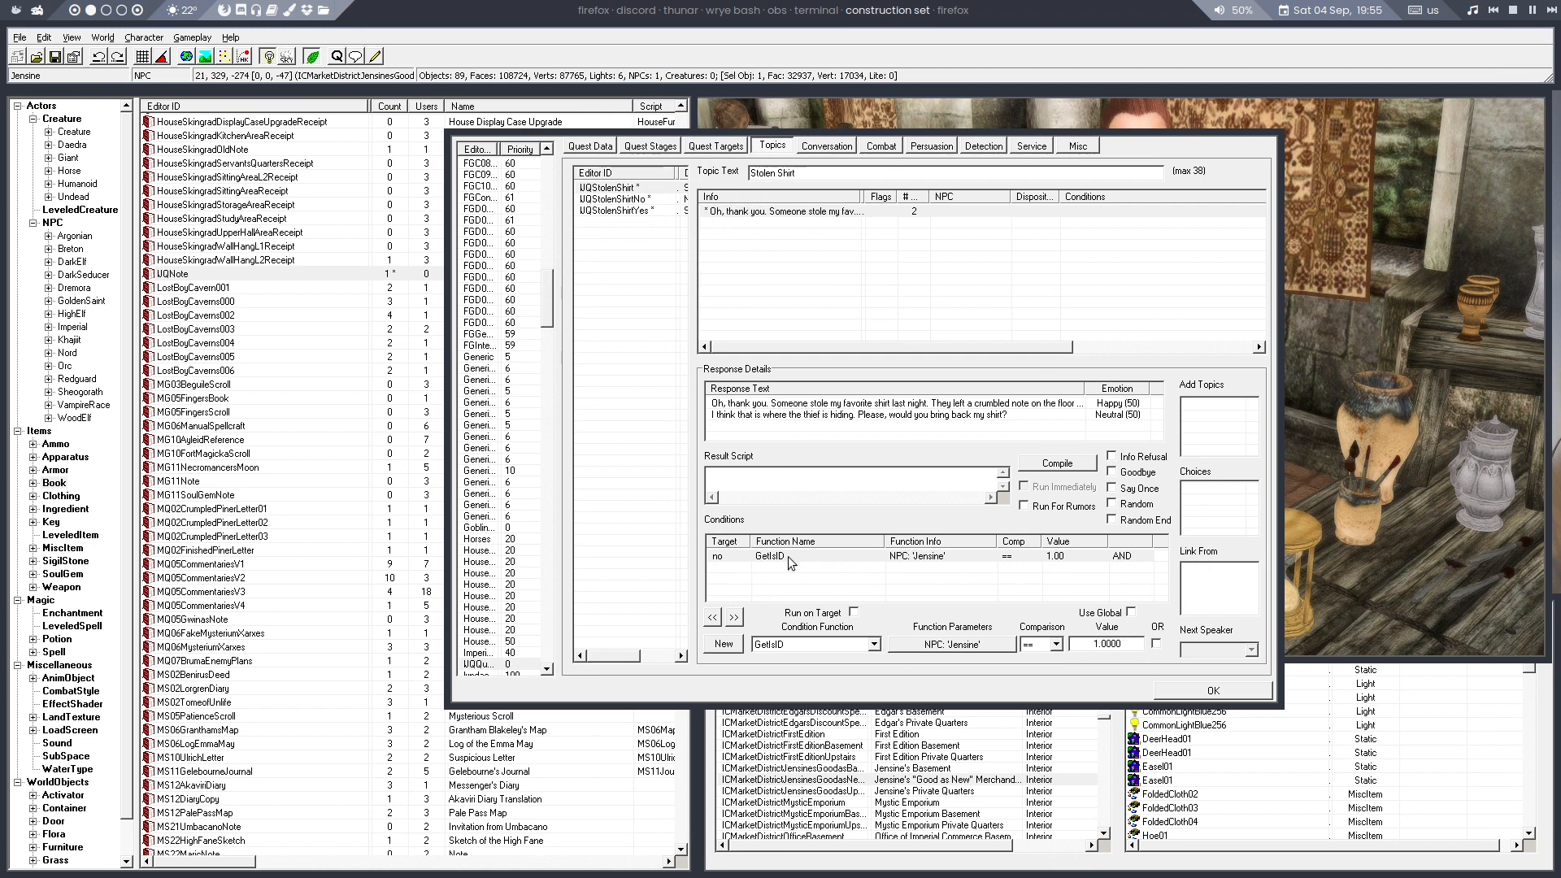
# Add LJQStolenShirtYes as a choice for the LJQStolenShirt response
pyautogui.rightClick(1207, 496)
pyautogui.click(1227, 505)
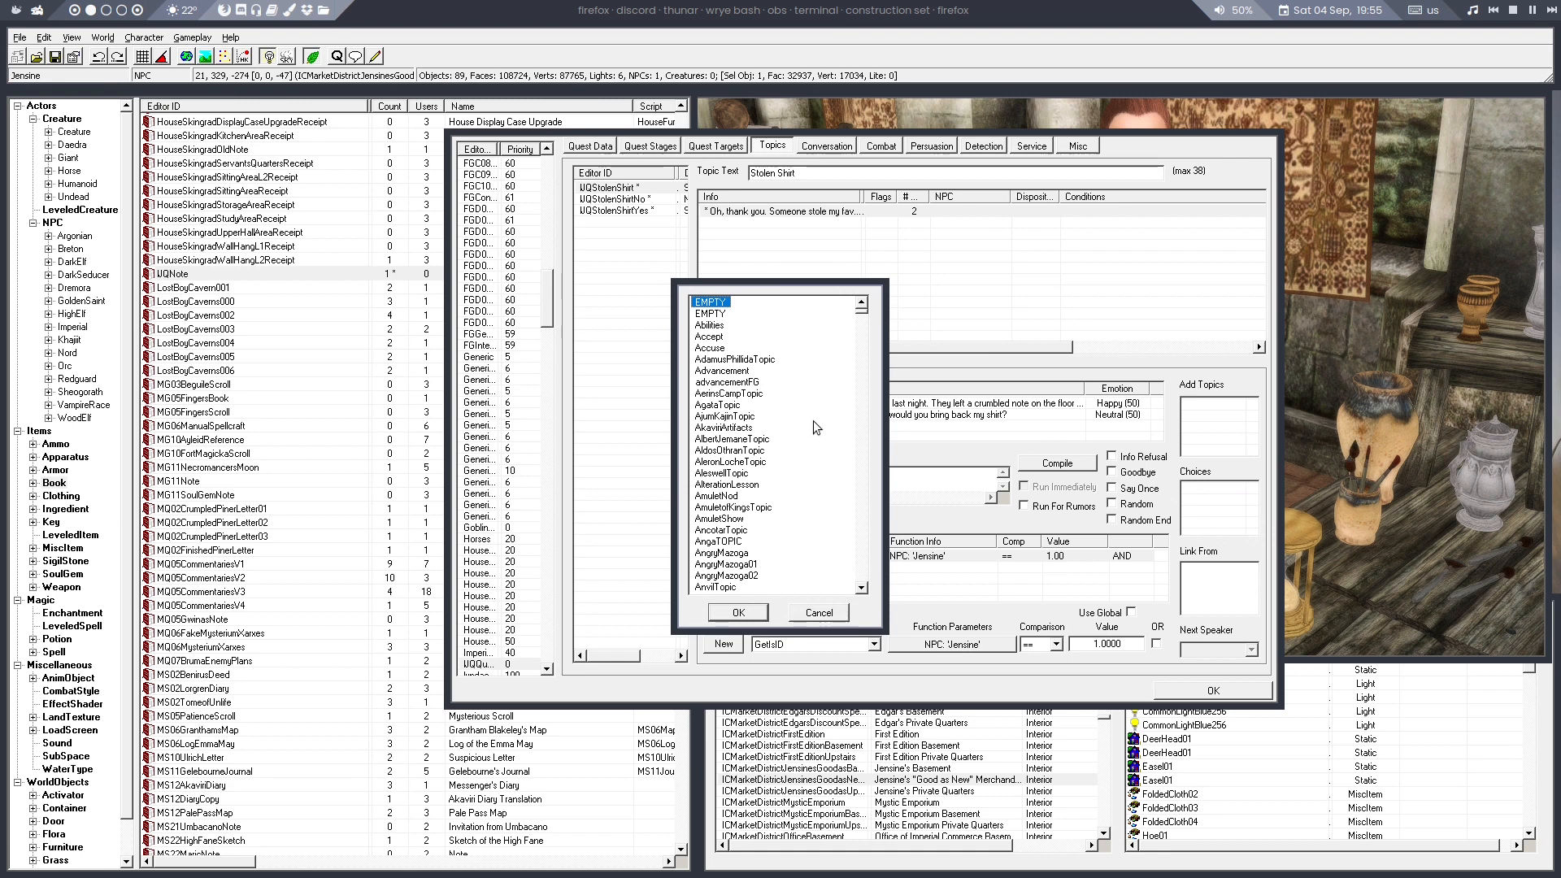
pyautogui.press('j')
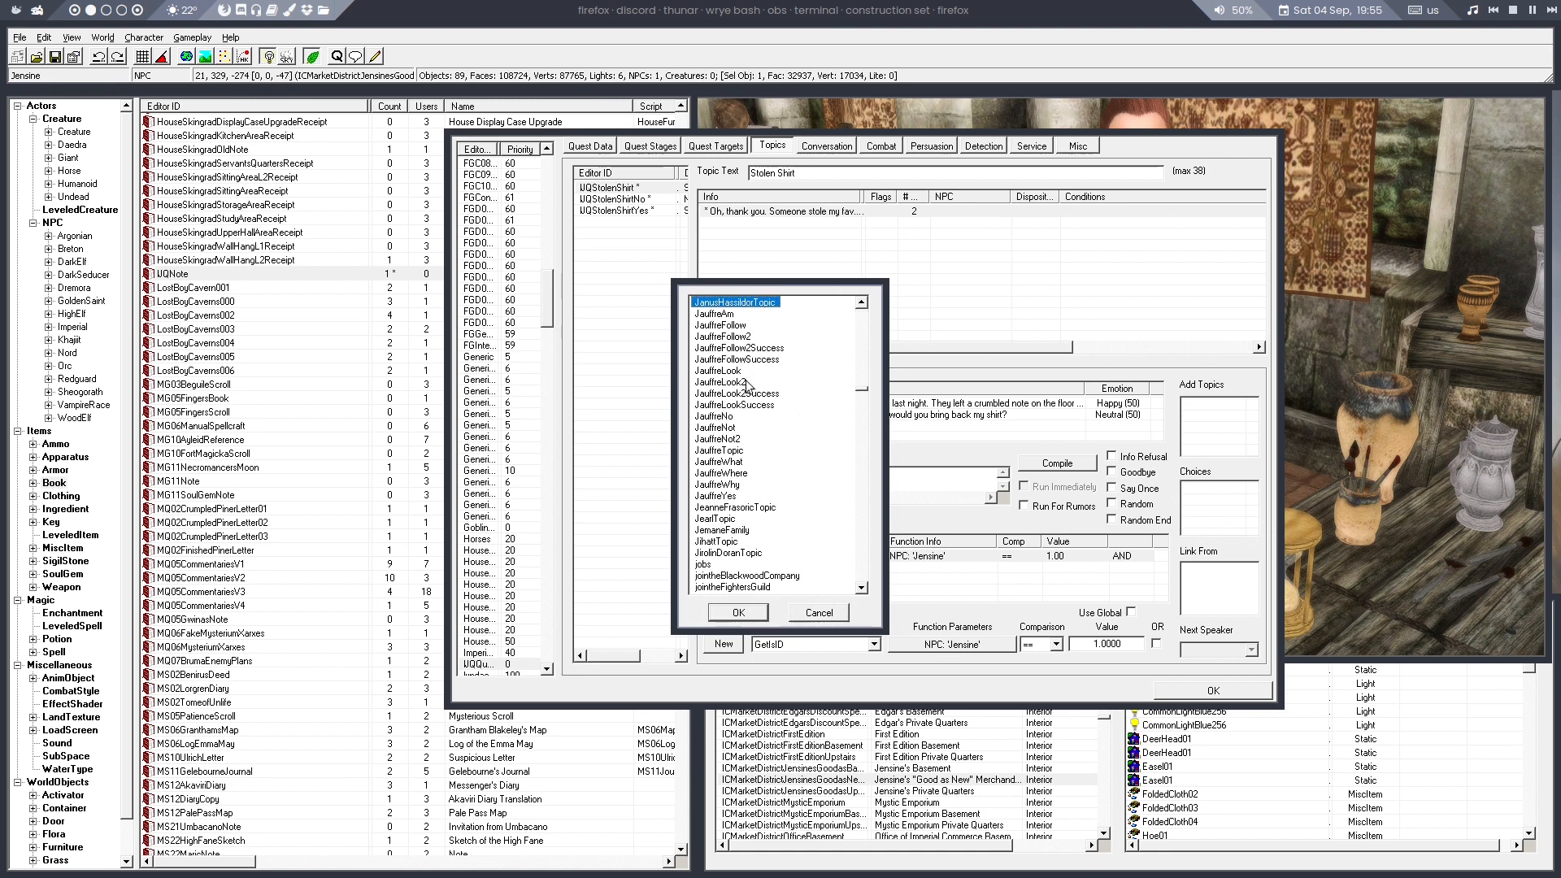
pyautogui.press('l')
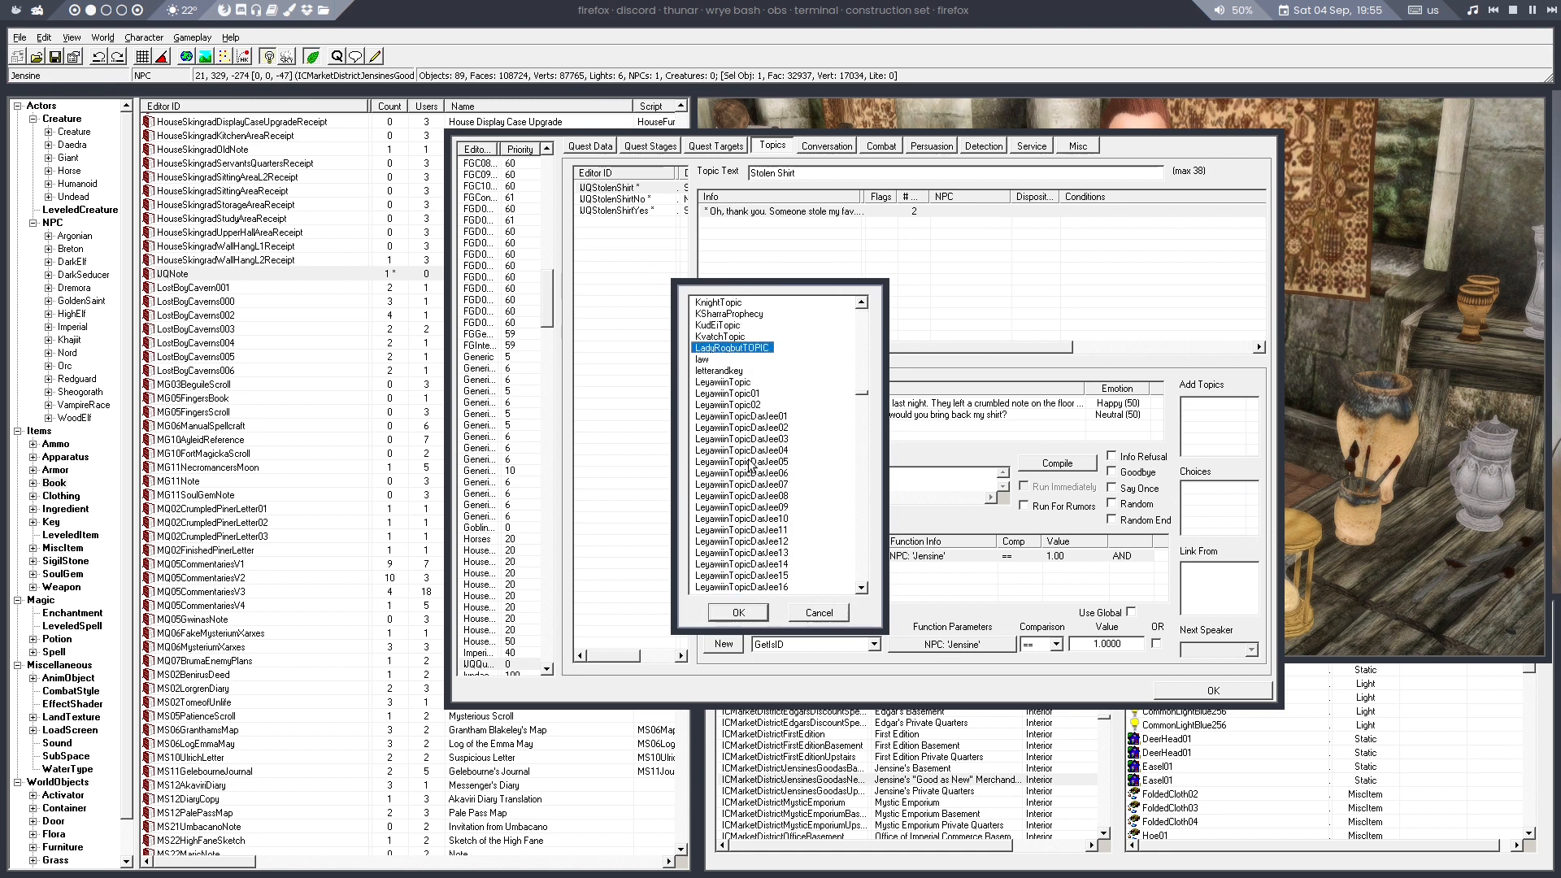
pyautogui.scroll(-12, 751, 465)
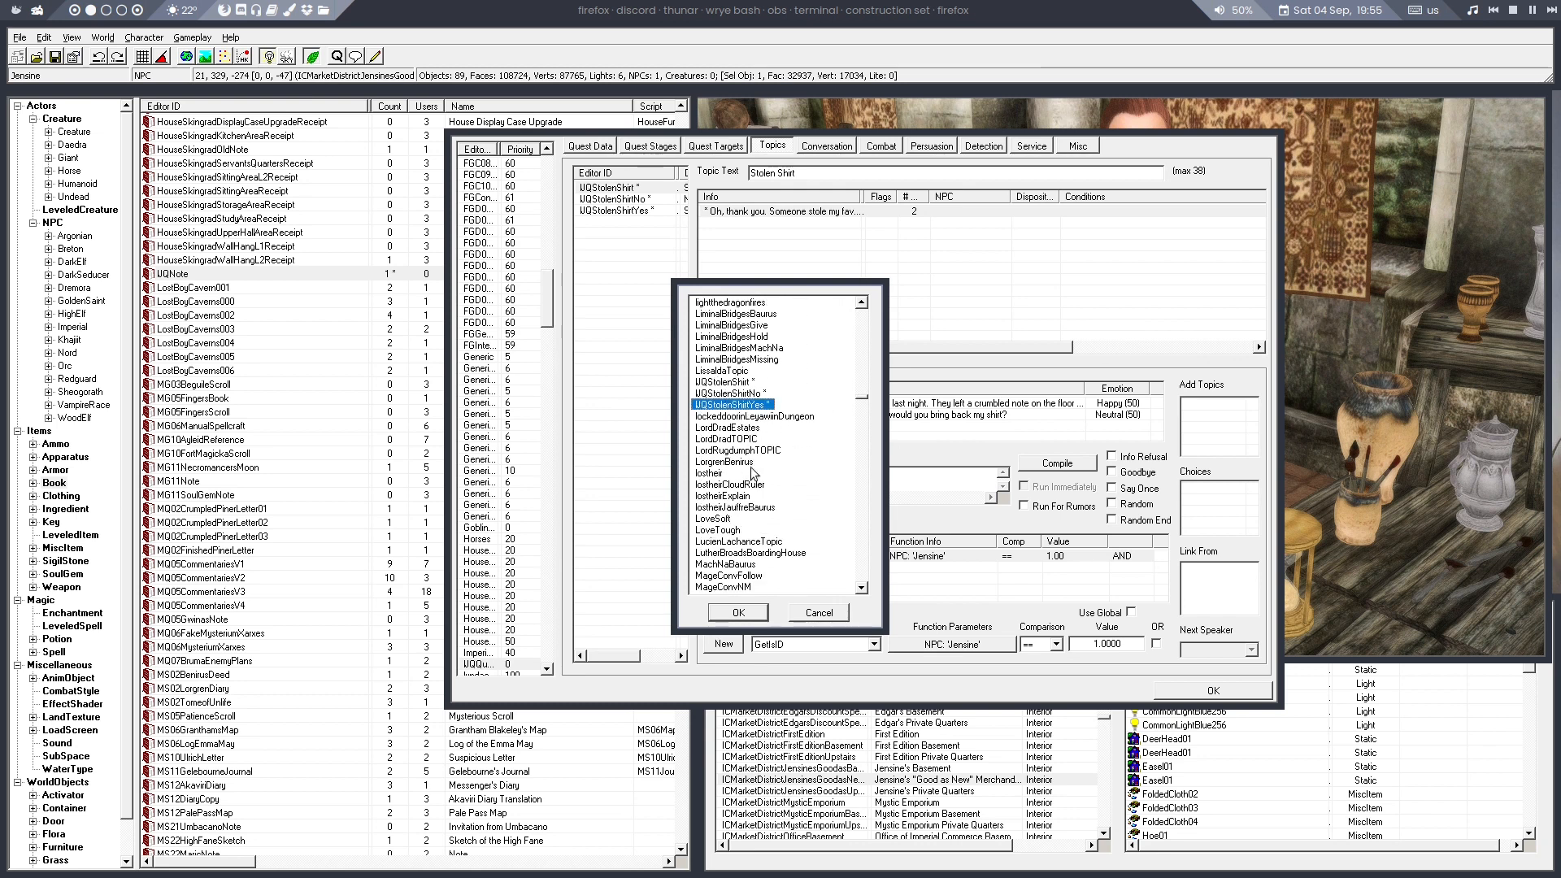
pyautogui.click(744, 615)
# Add LJQStolenShirtNo as a second choice for the LJQStolenShirt response
pyautogui.rightClick(1219, 504)
pyautogui.click(1226, 514)
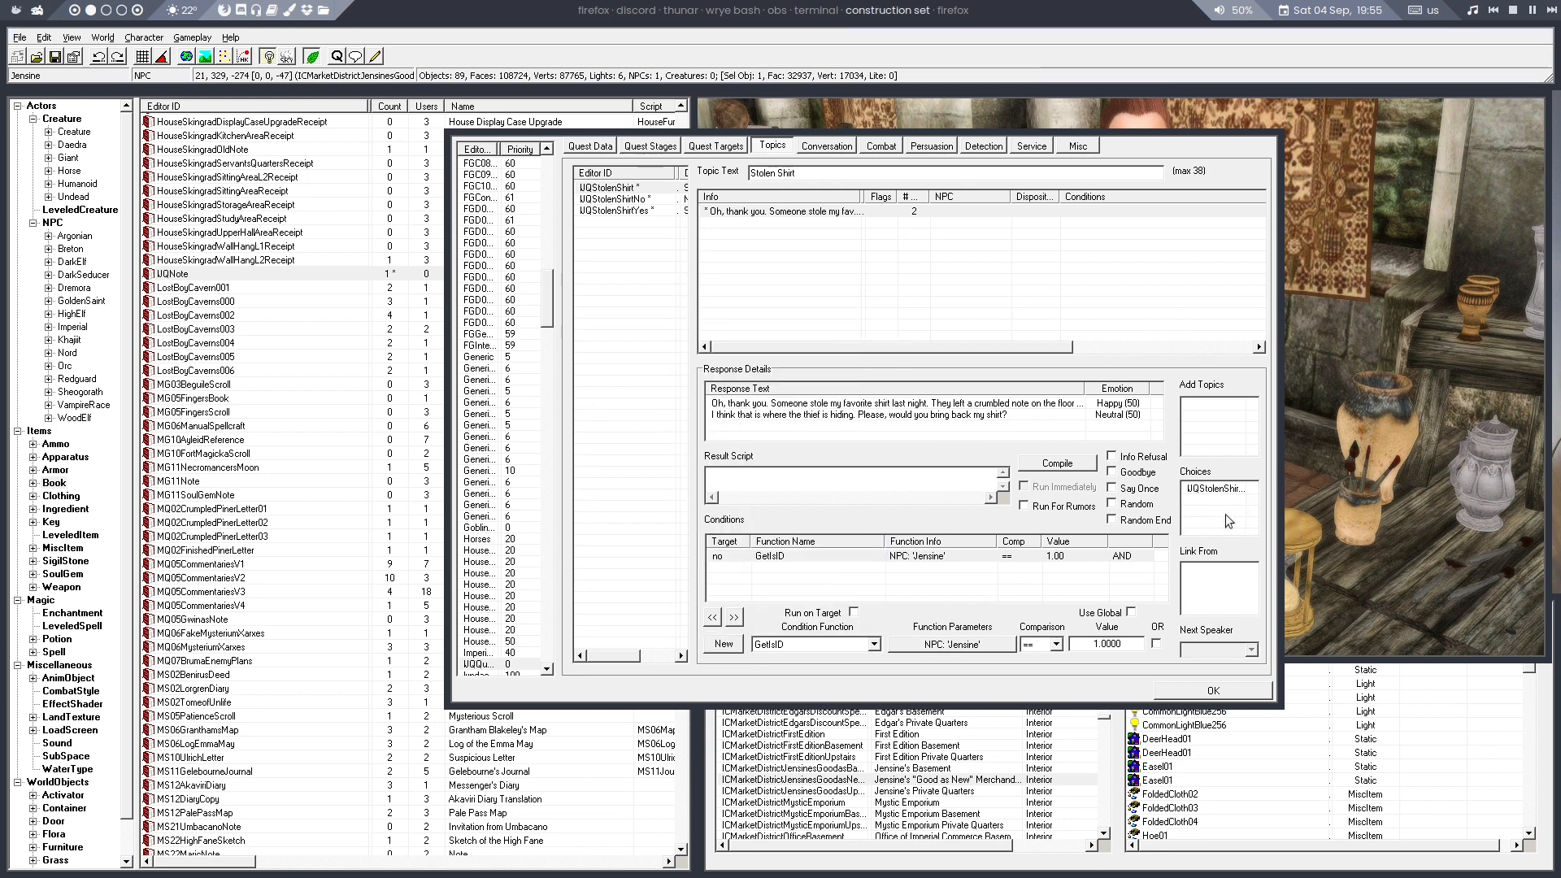
pyautogui.scroll(-20, 781, 400)
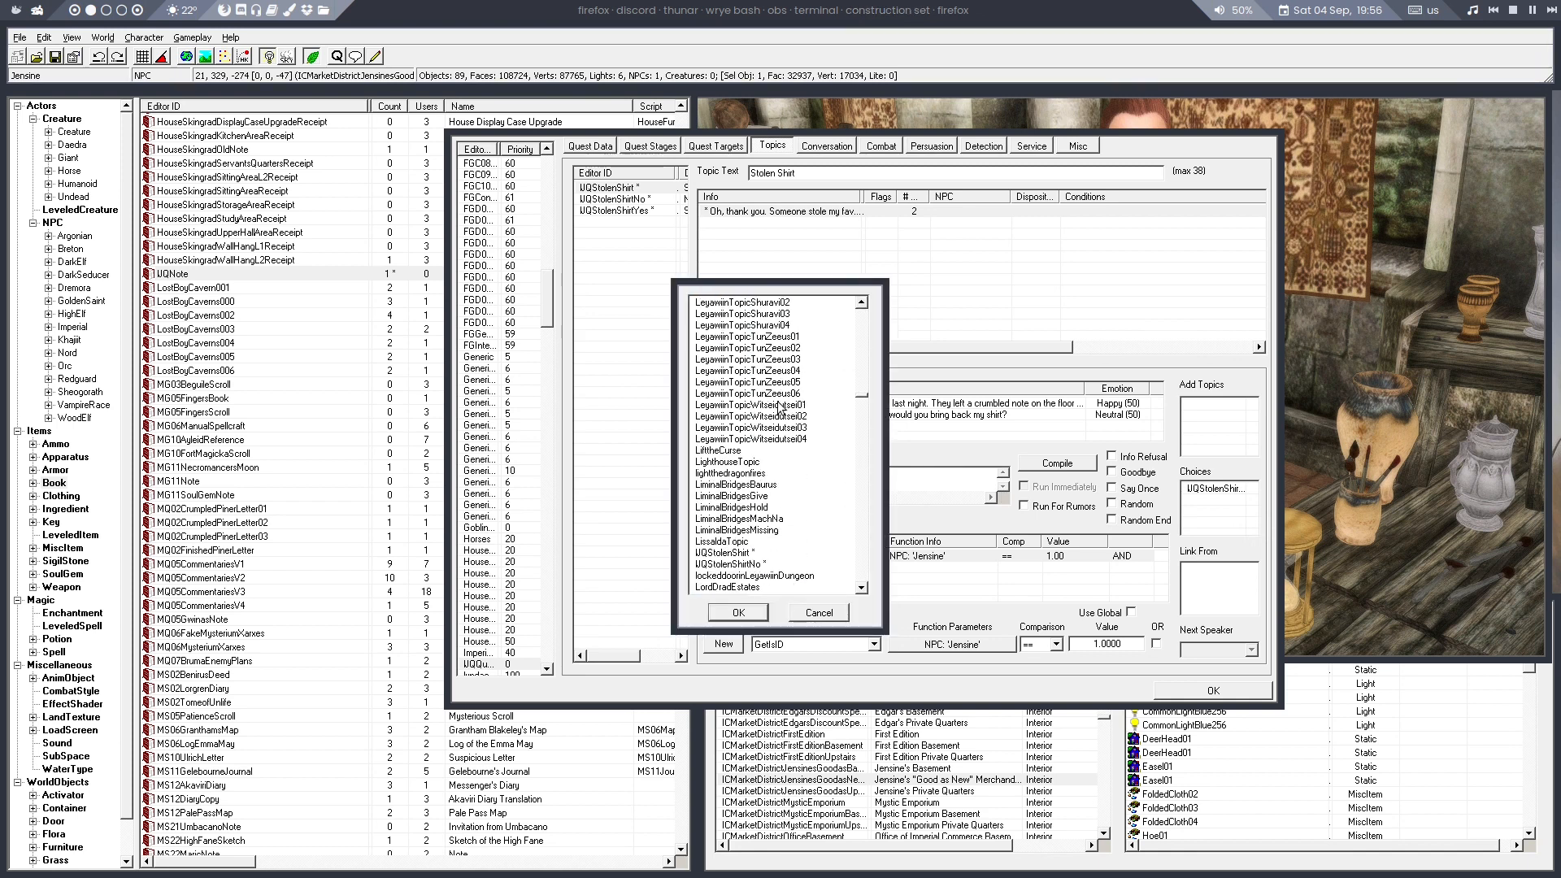
pyautogui.click(736, 564)
pyautogui.click(738, 612)
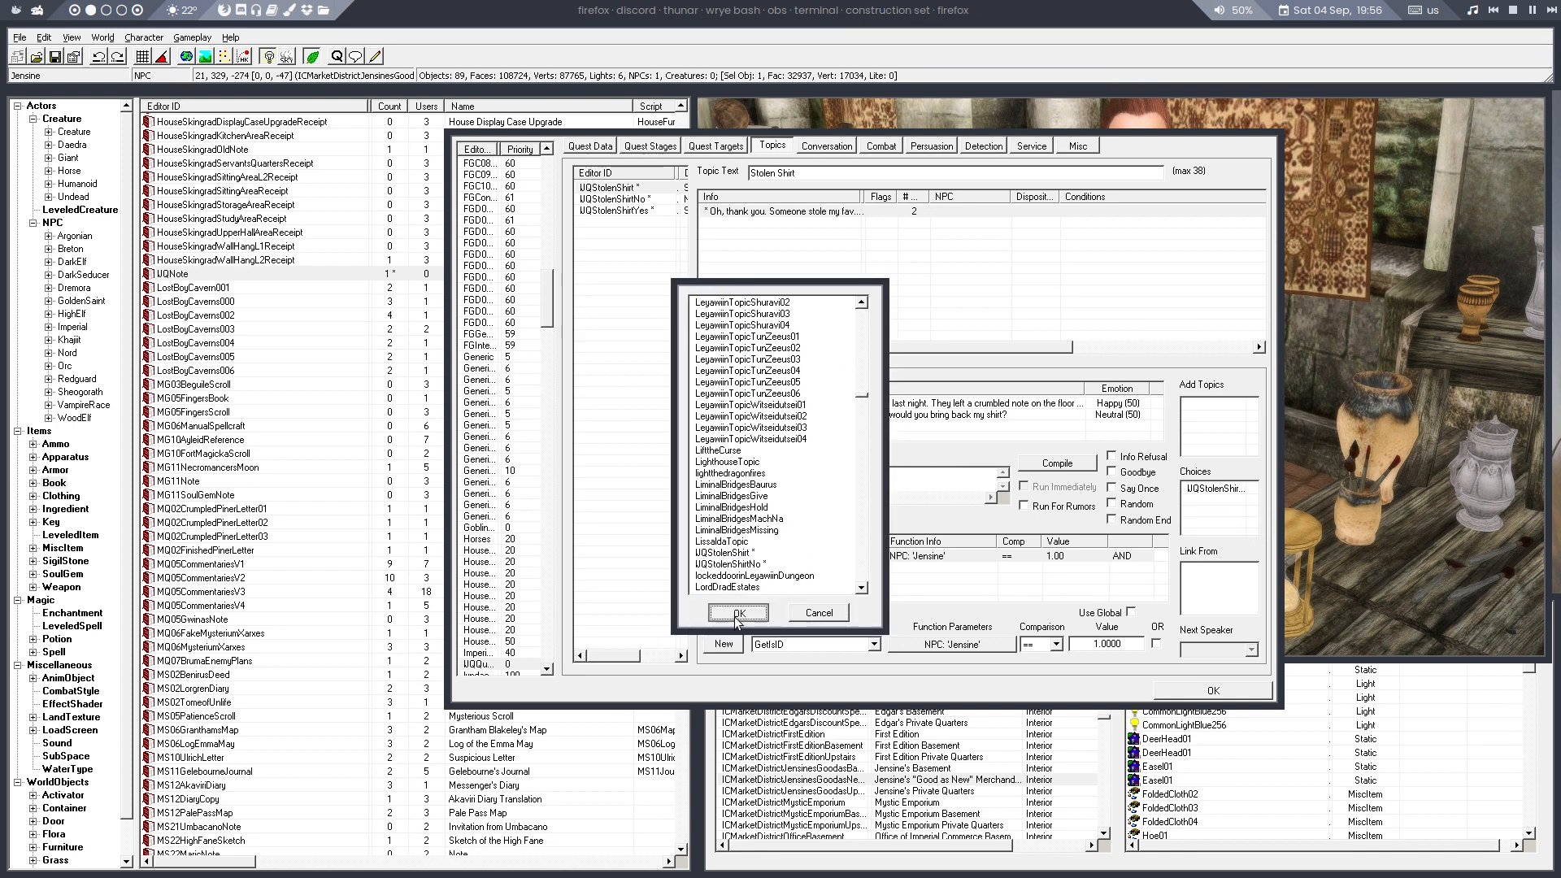
# Add a response to LJQStolenShirtYes reading "Oh, thank you! Here, I'll mark the cave on your map."
pyautogui.click(623, 210)
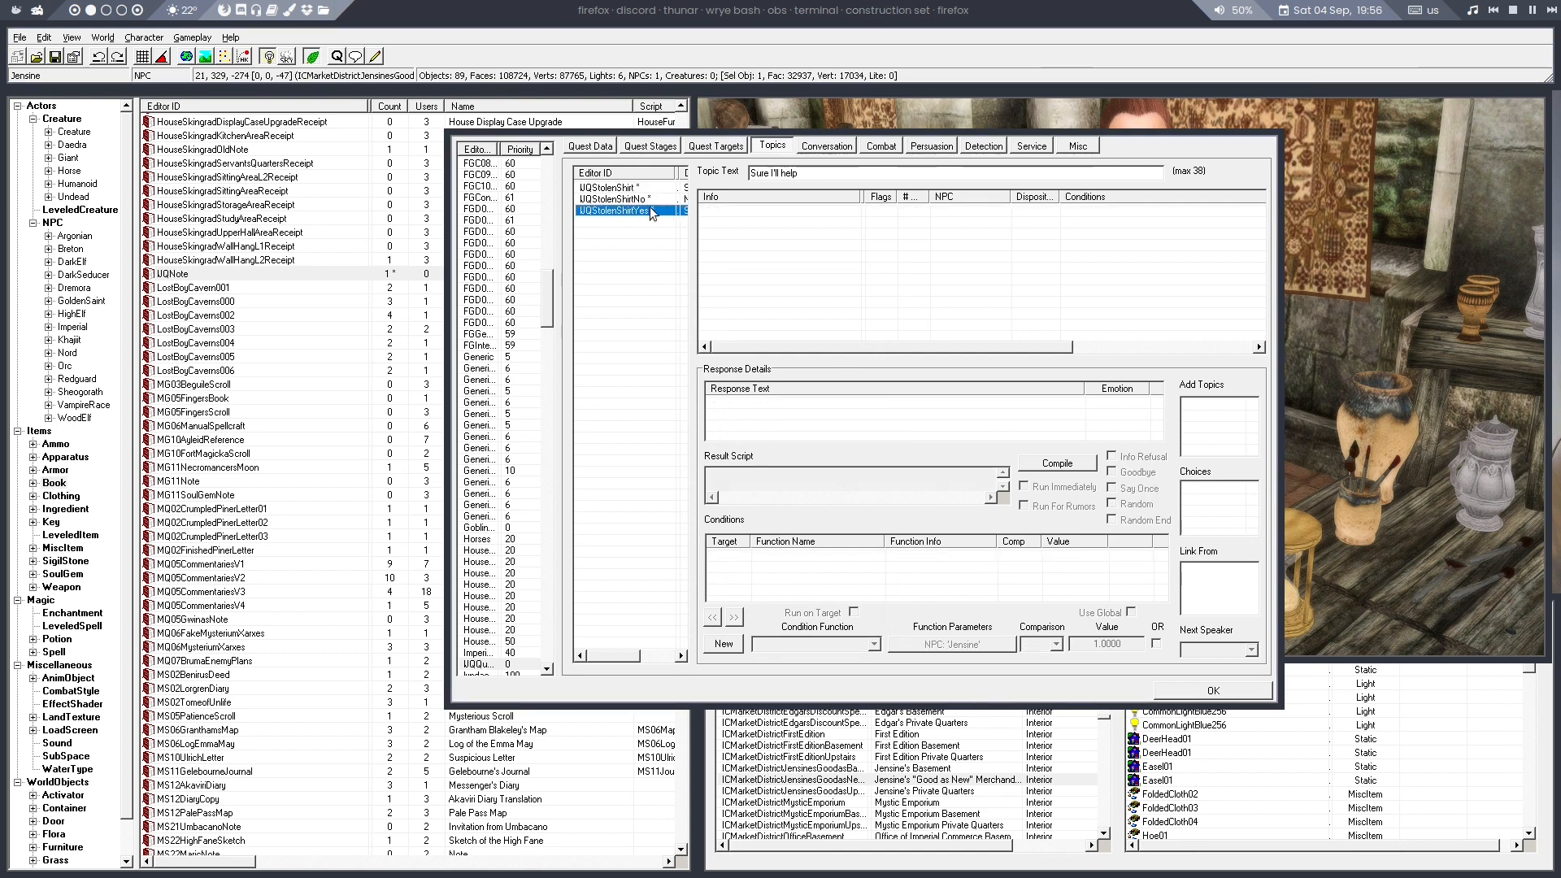
pyautogui.rightClick(794, 226)
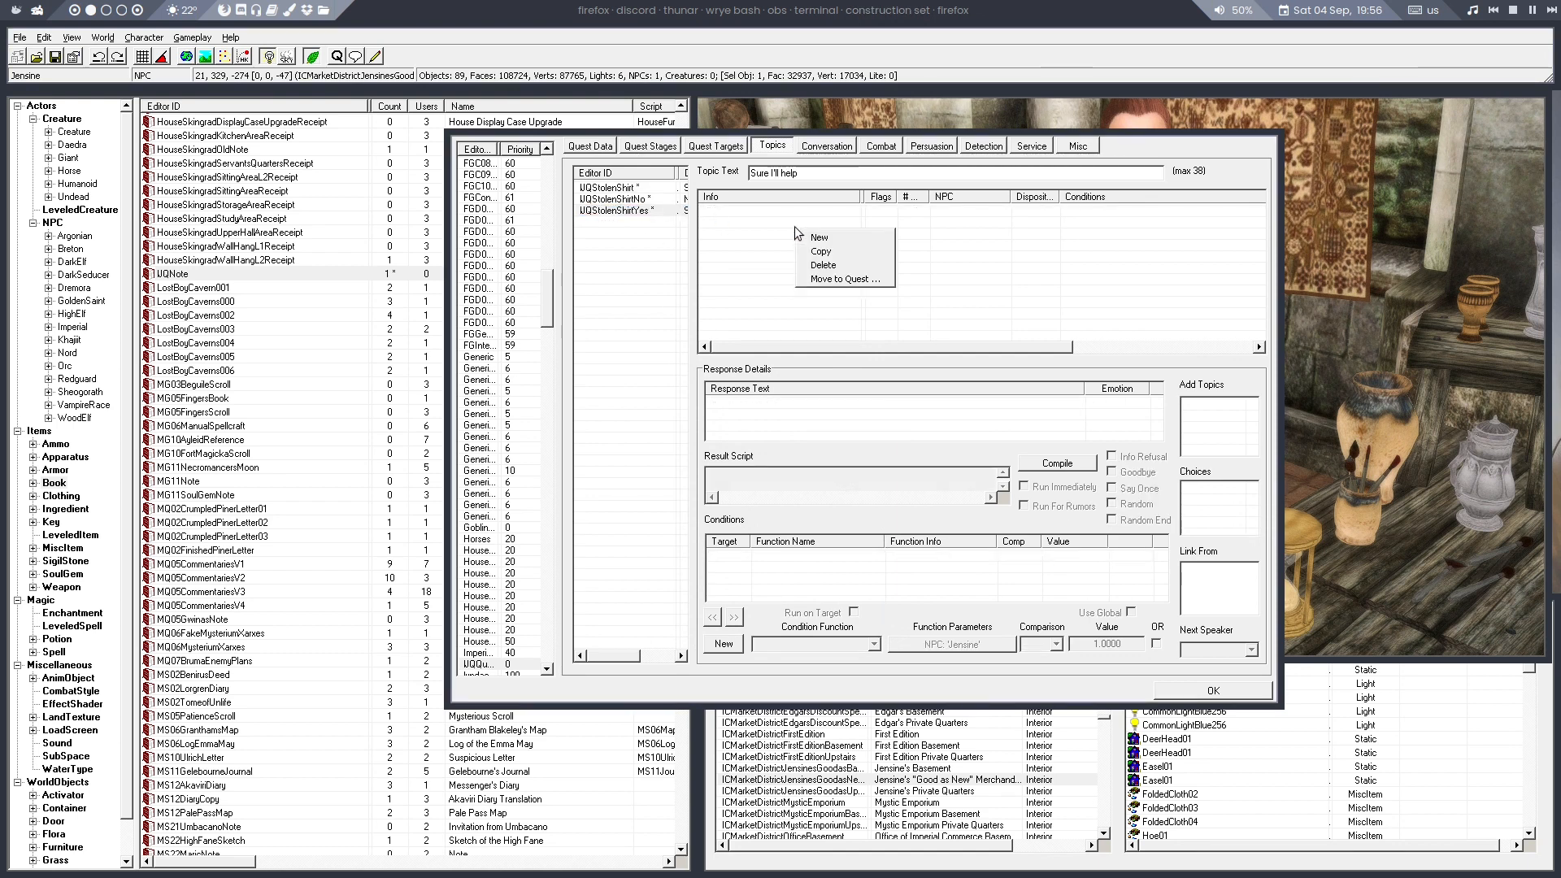
pyautogui.click(815, 237)
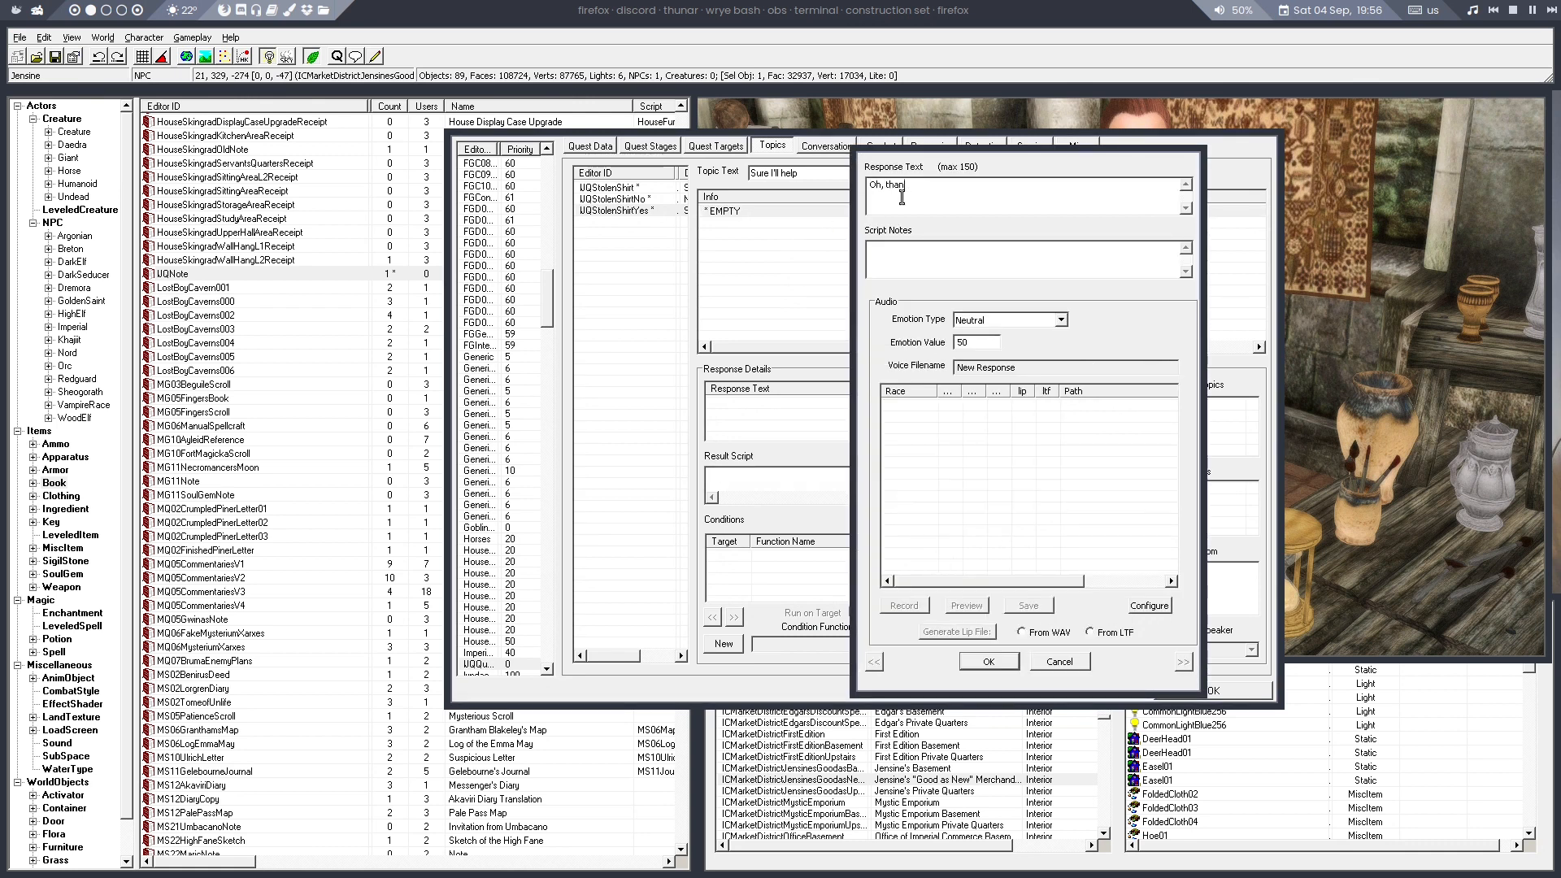
pyautogui.write("Oh, thank you! Here, I'll mark the cave on your map.")
pyautogui.click(973, 660)
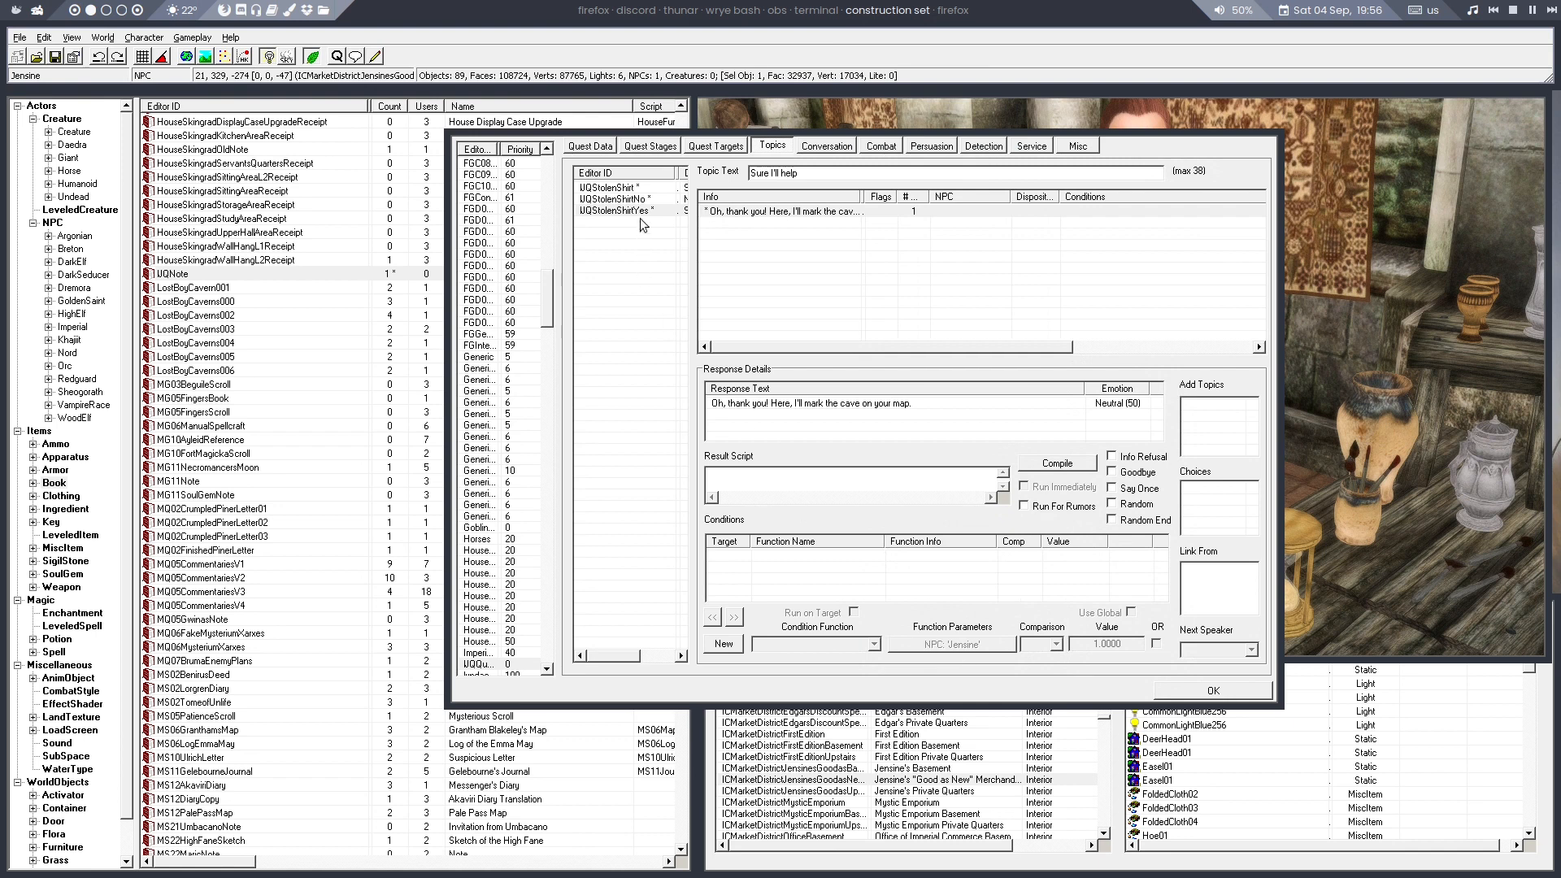
# Add a Sad response to LJQStolenShirtNo reading "Oh no. Whatever shall I do without my favorite shirt." and flag it as Goodbye
pyautogui.click(639, 200)
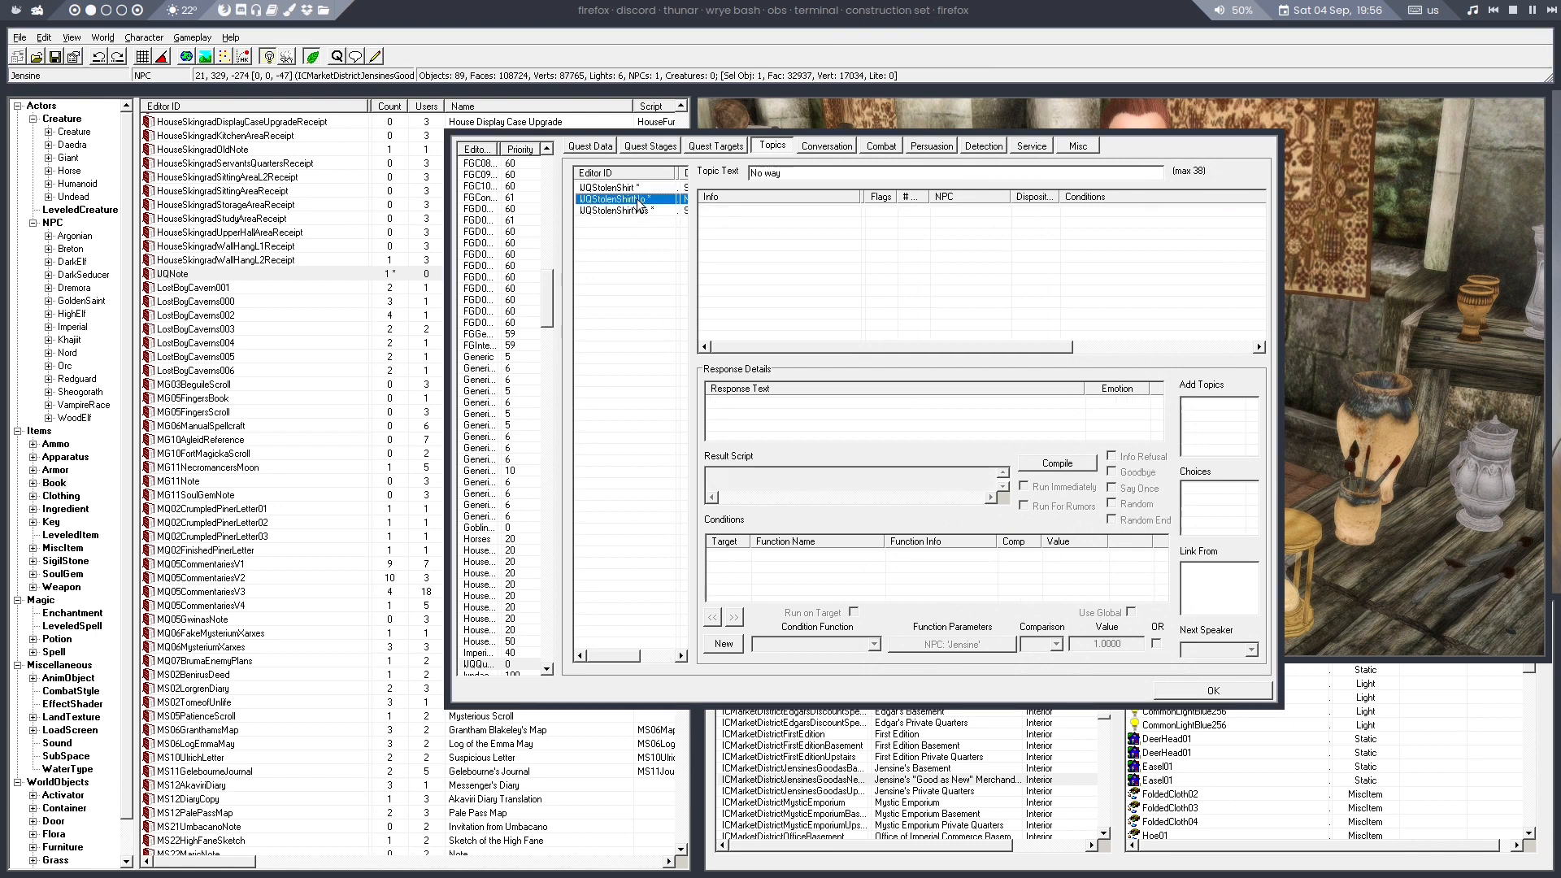
pyautogui.rightClick(772, 217)
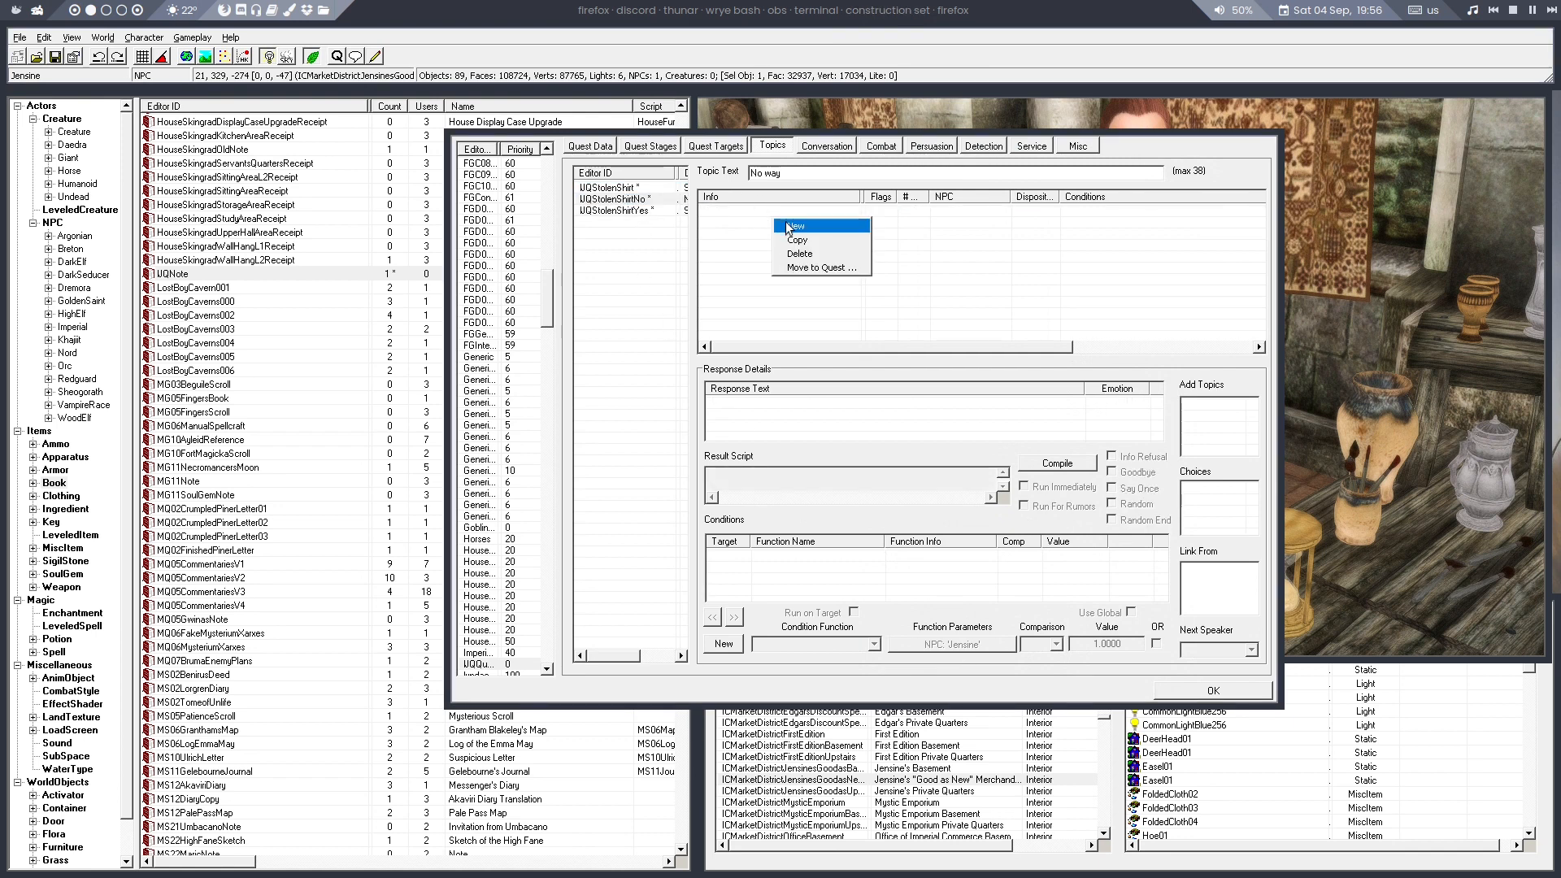
pyautogui.click(788, 226)
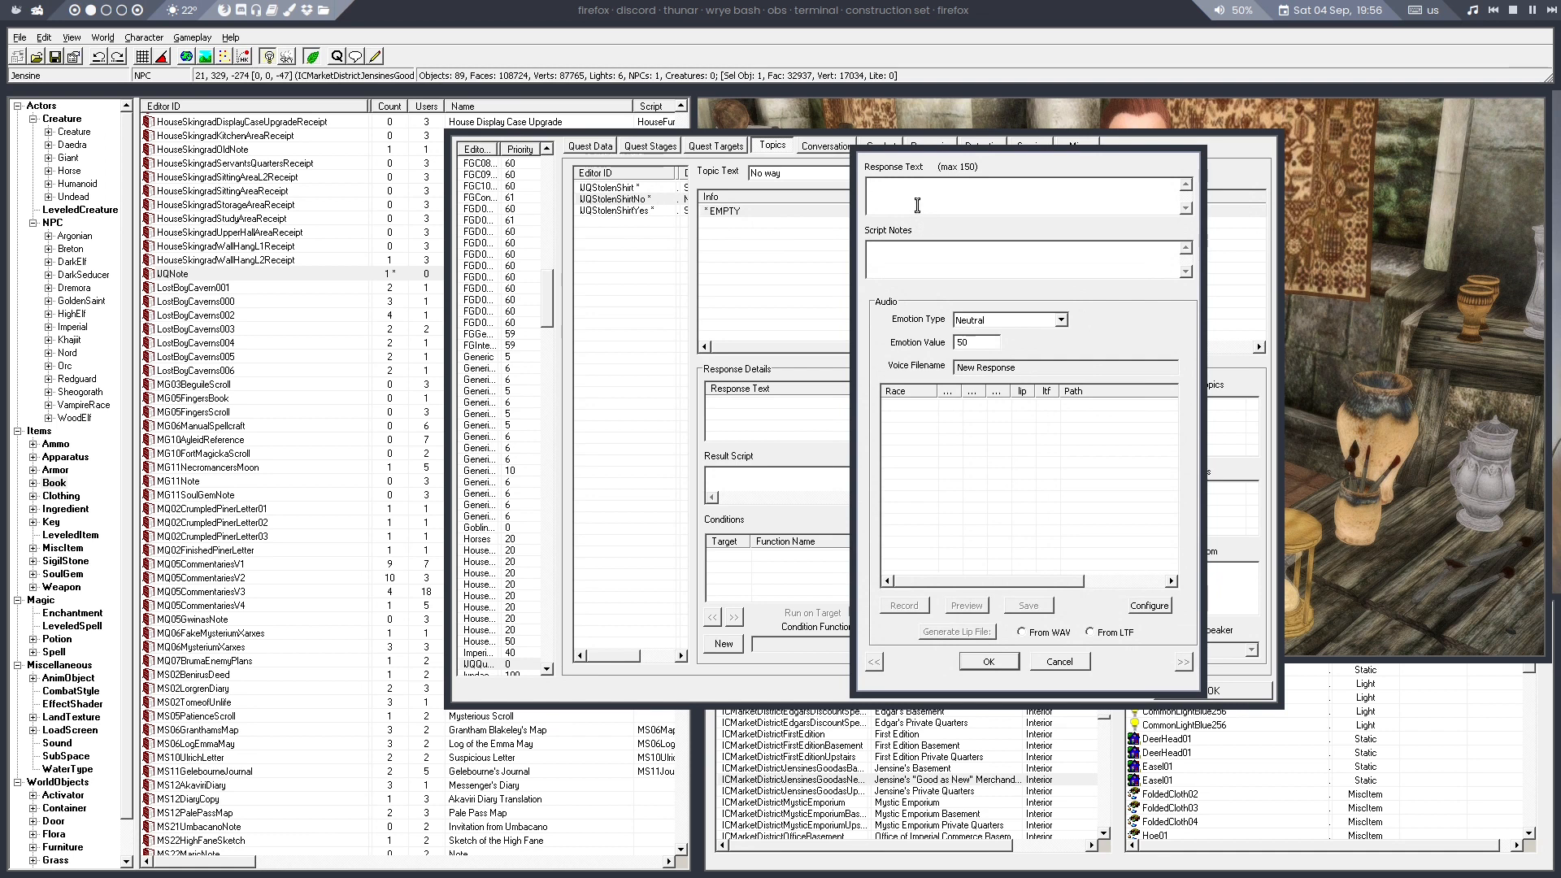
pyautogui.write('Oh no. Whatever shall I do without my favorite shirt.')
pyautogui.click(1021, 318)
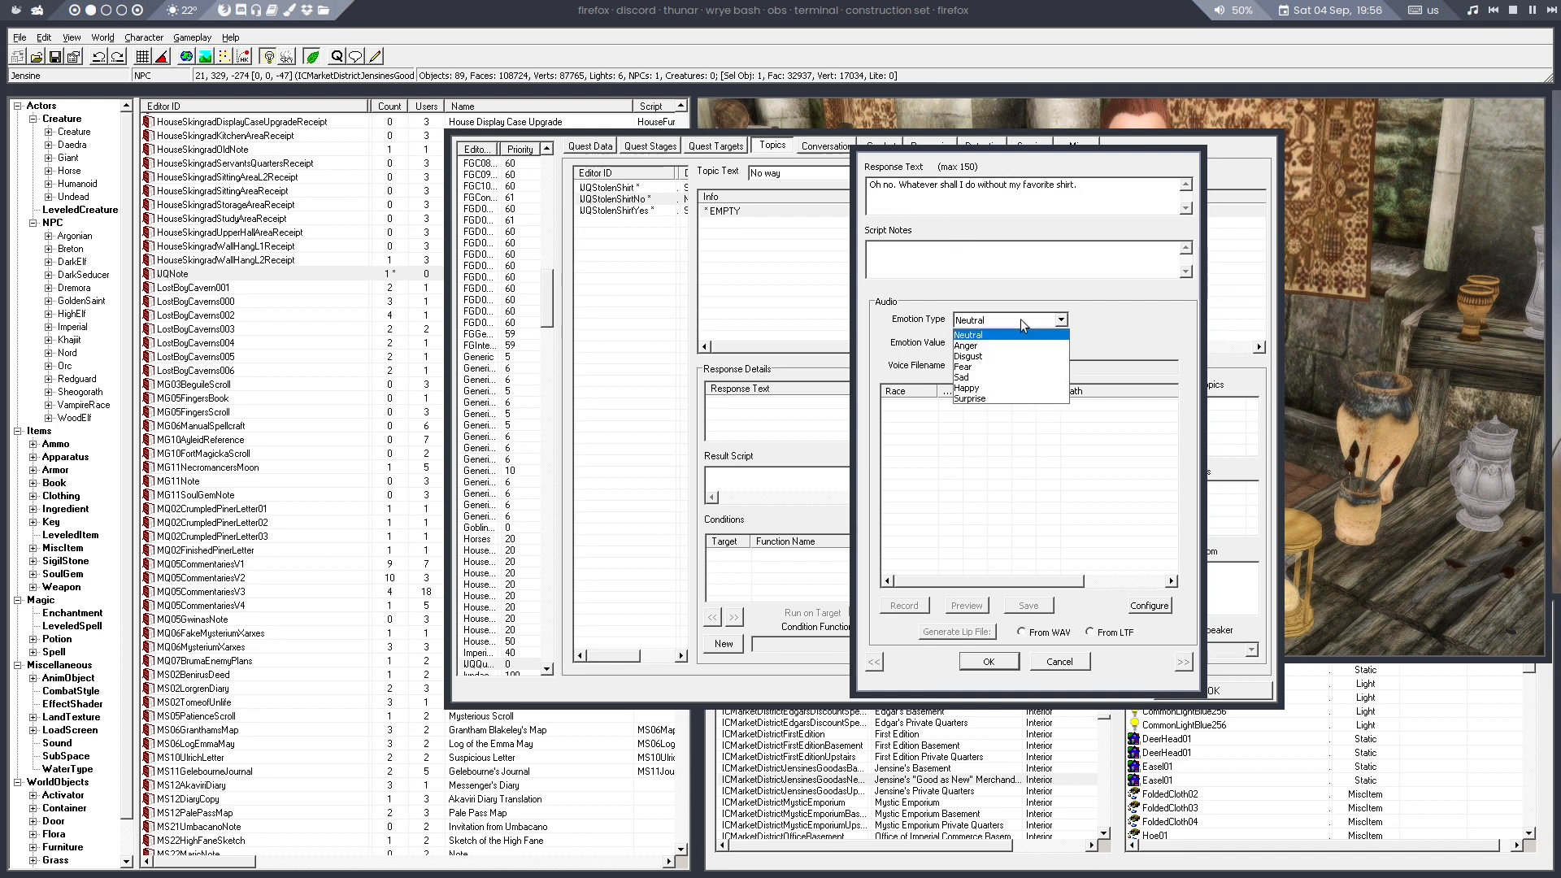
pyautogui.click(1000, 378)
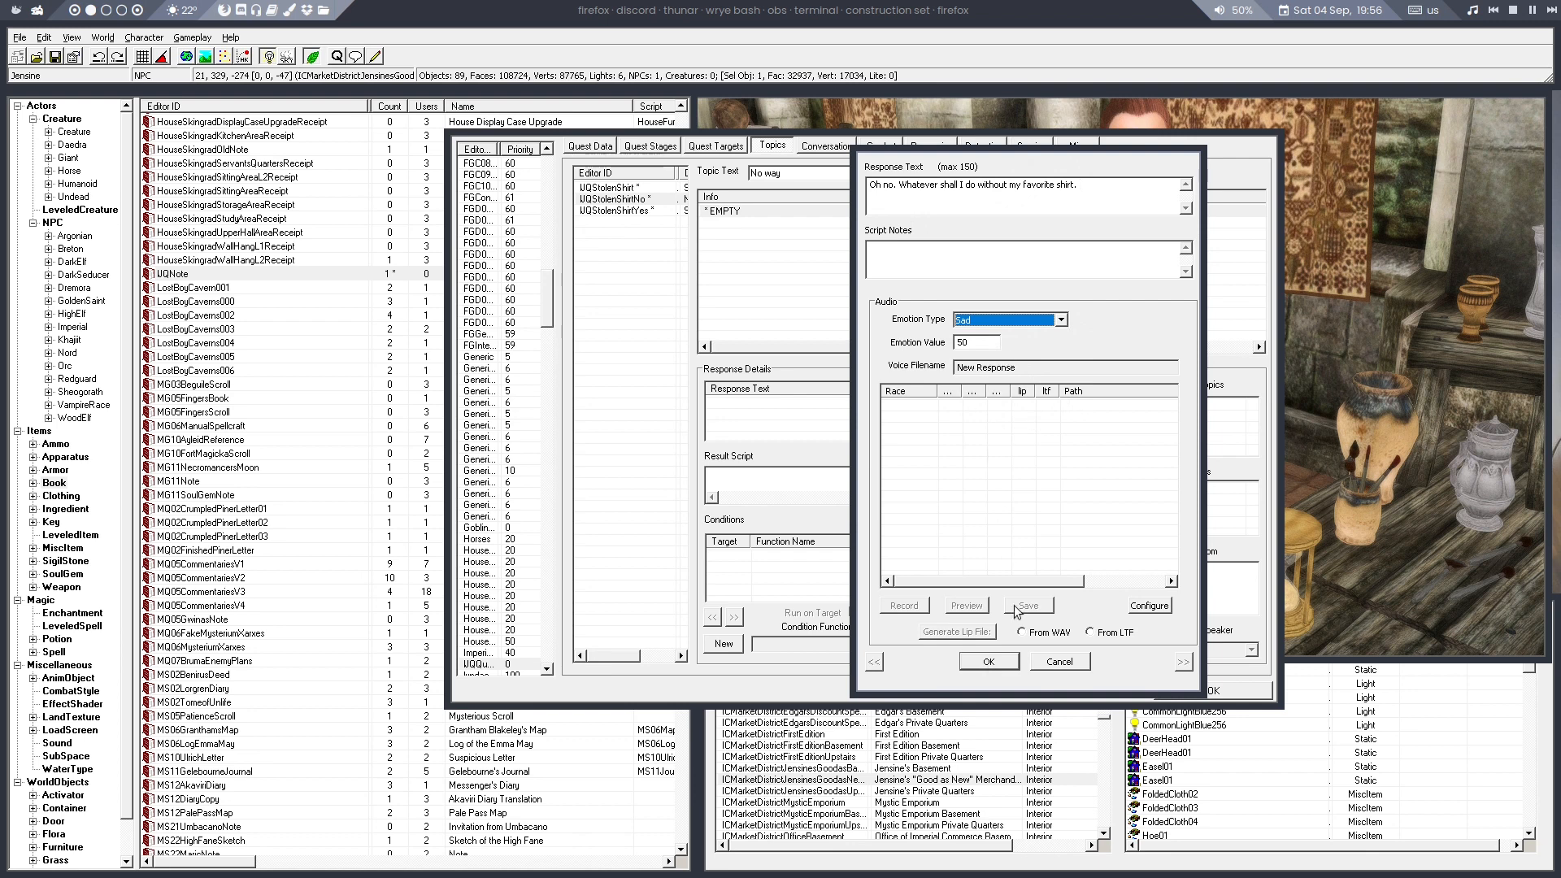
pyautogui.click(990, 662)
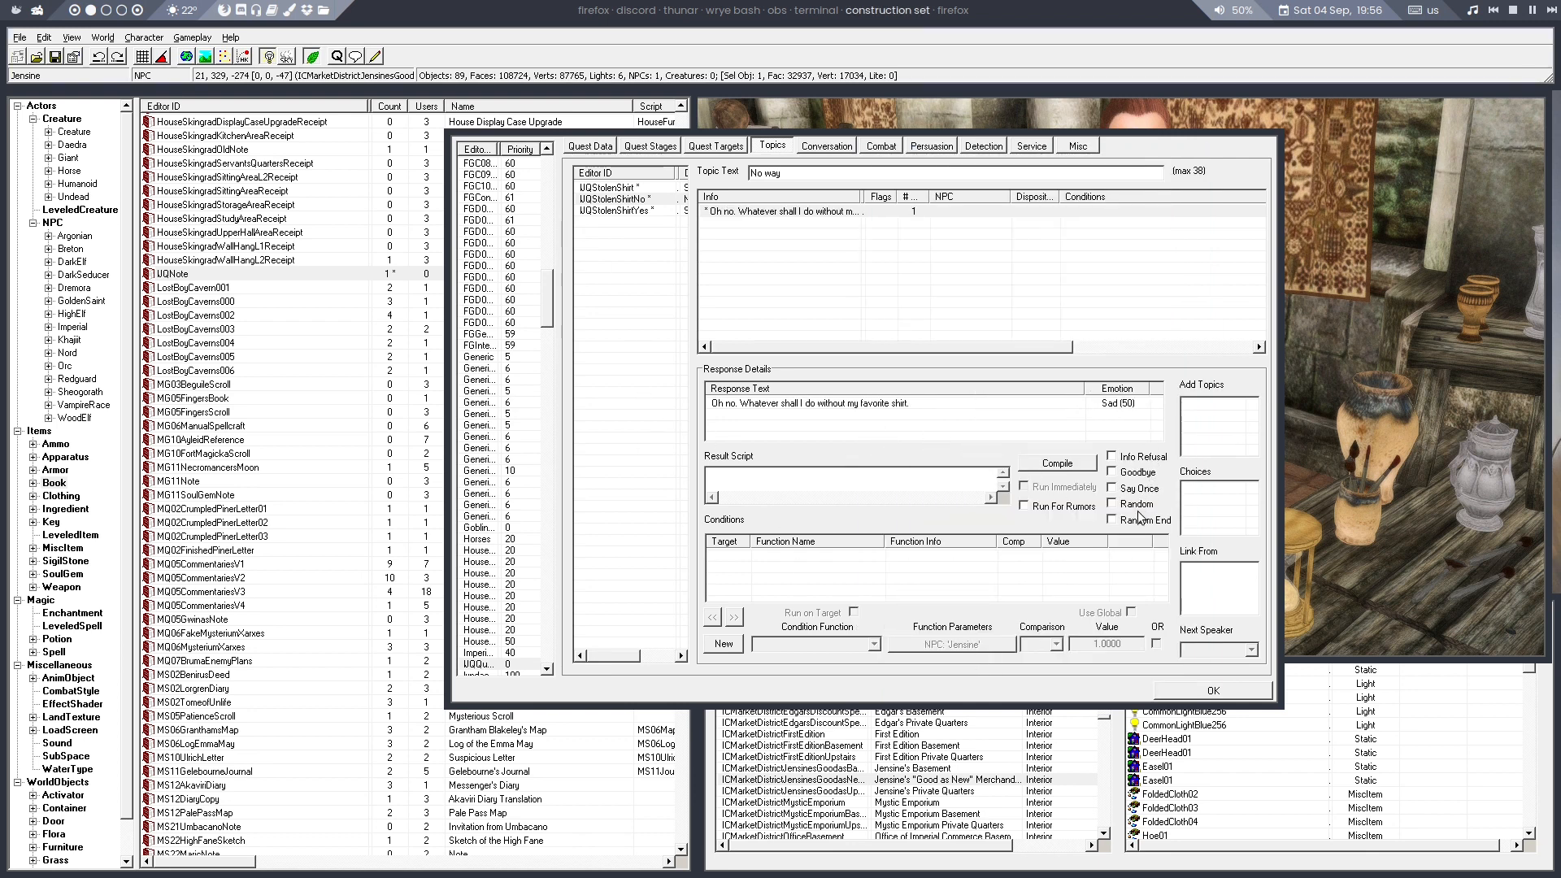
pyautogui.click(1137, 474)
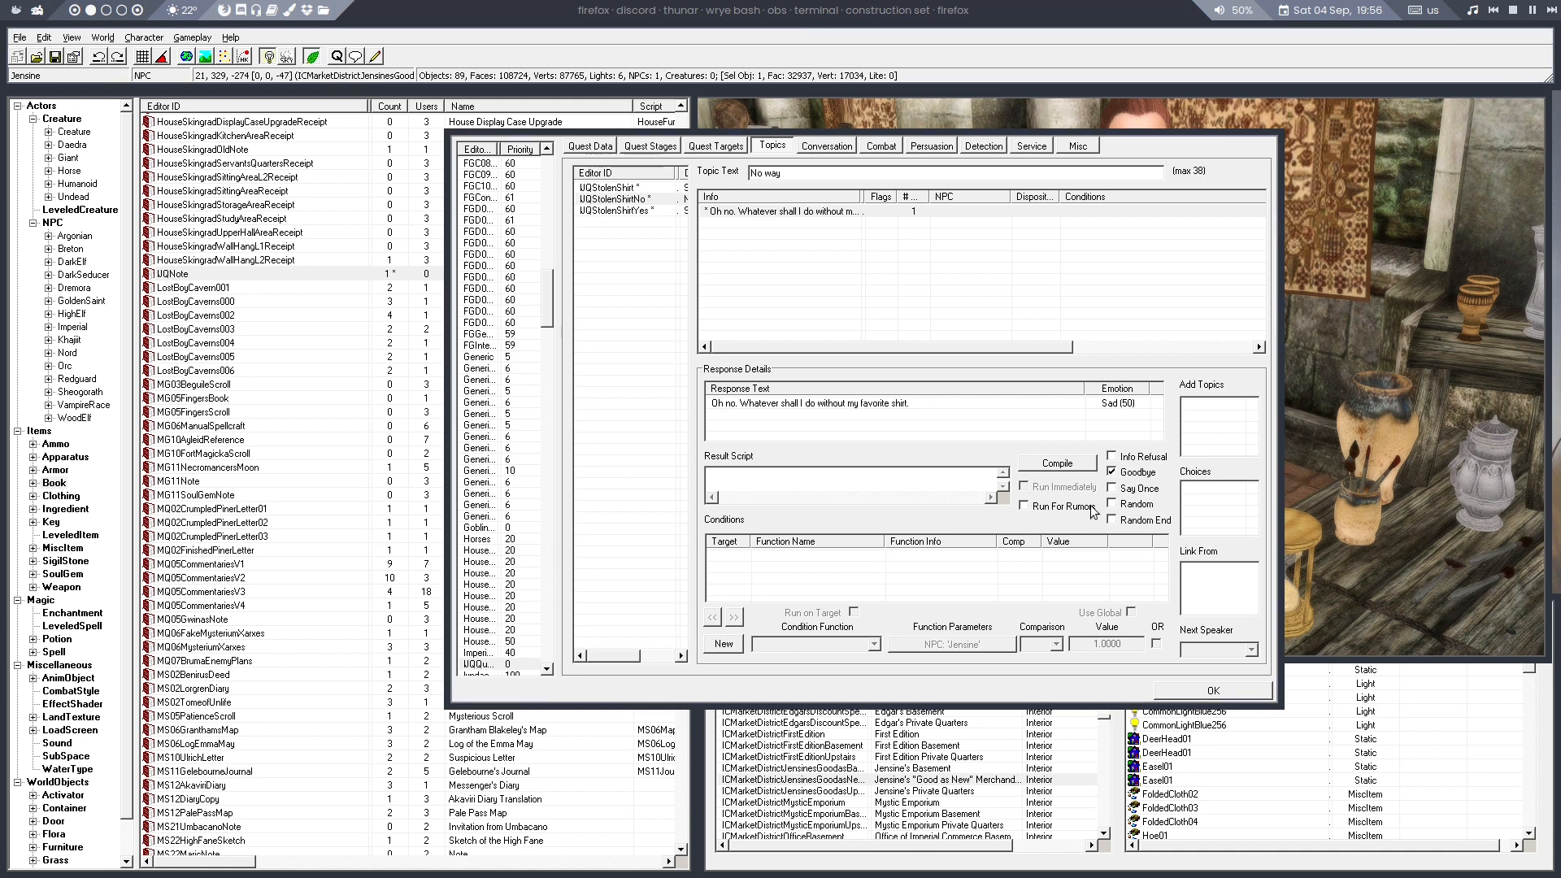
# Flag the LJQStolenShirtYes response as Goodbye and close the quest window
pyautogui.click(626, 211)
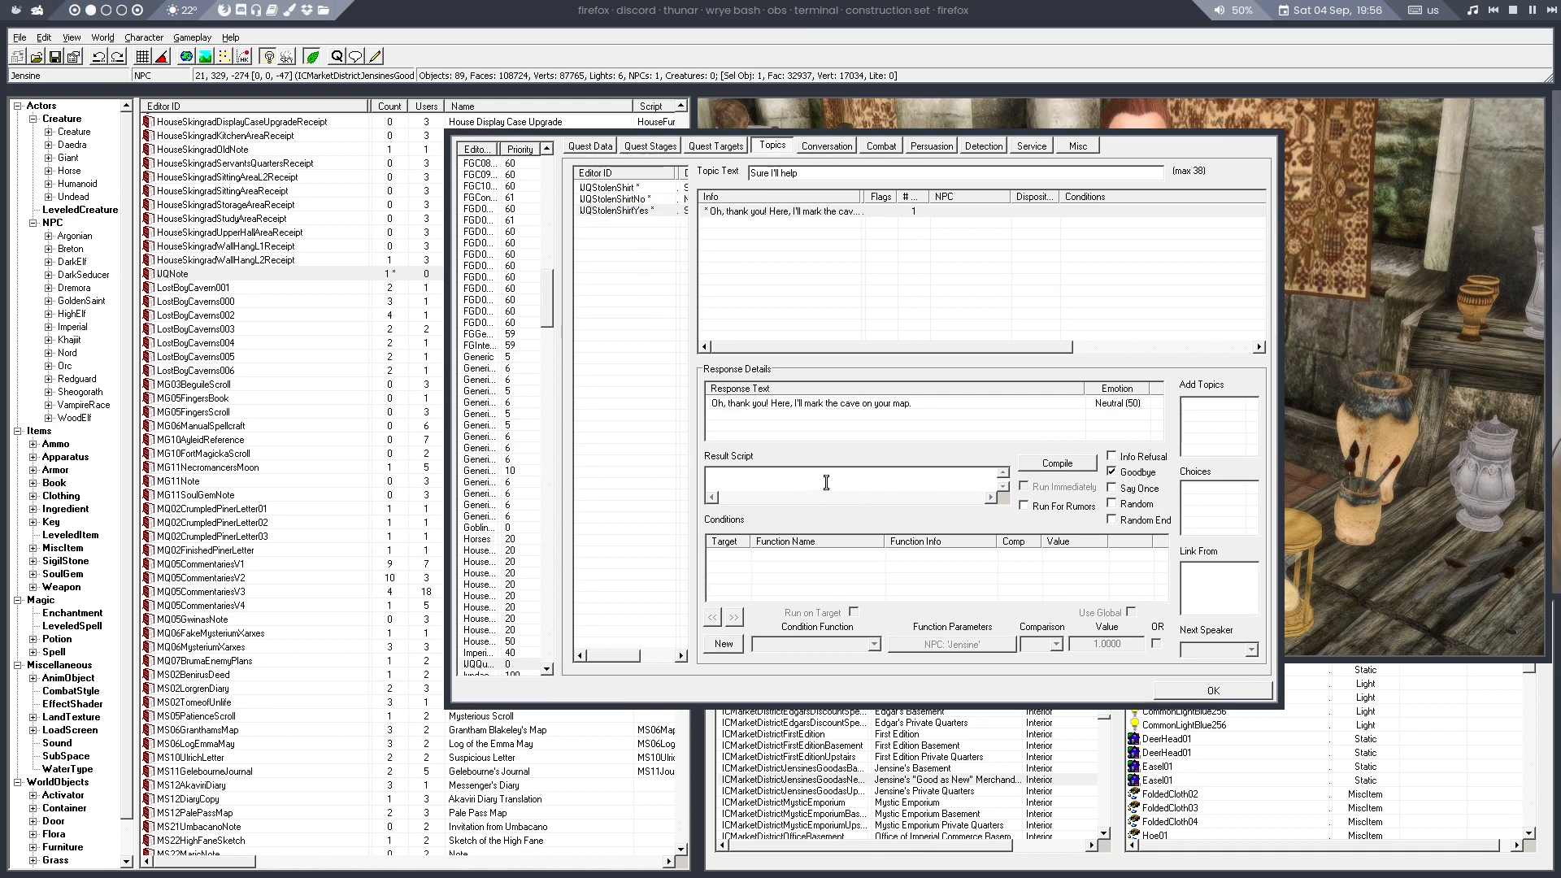
pyautogui.click(1192, 692)
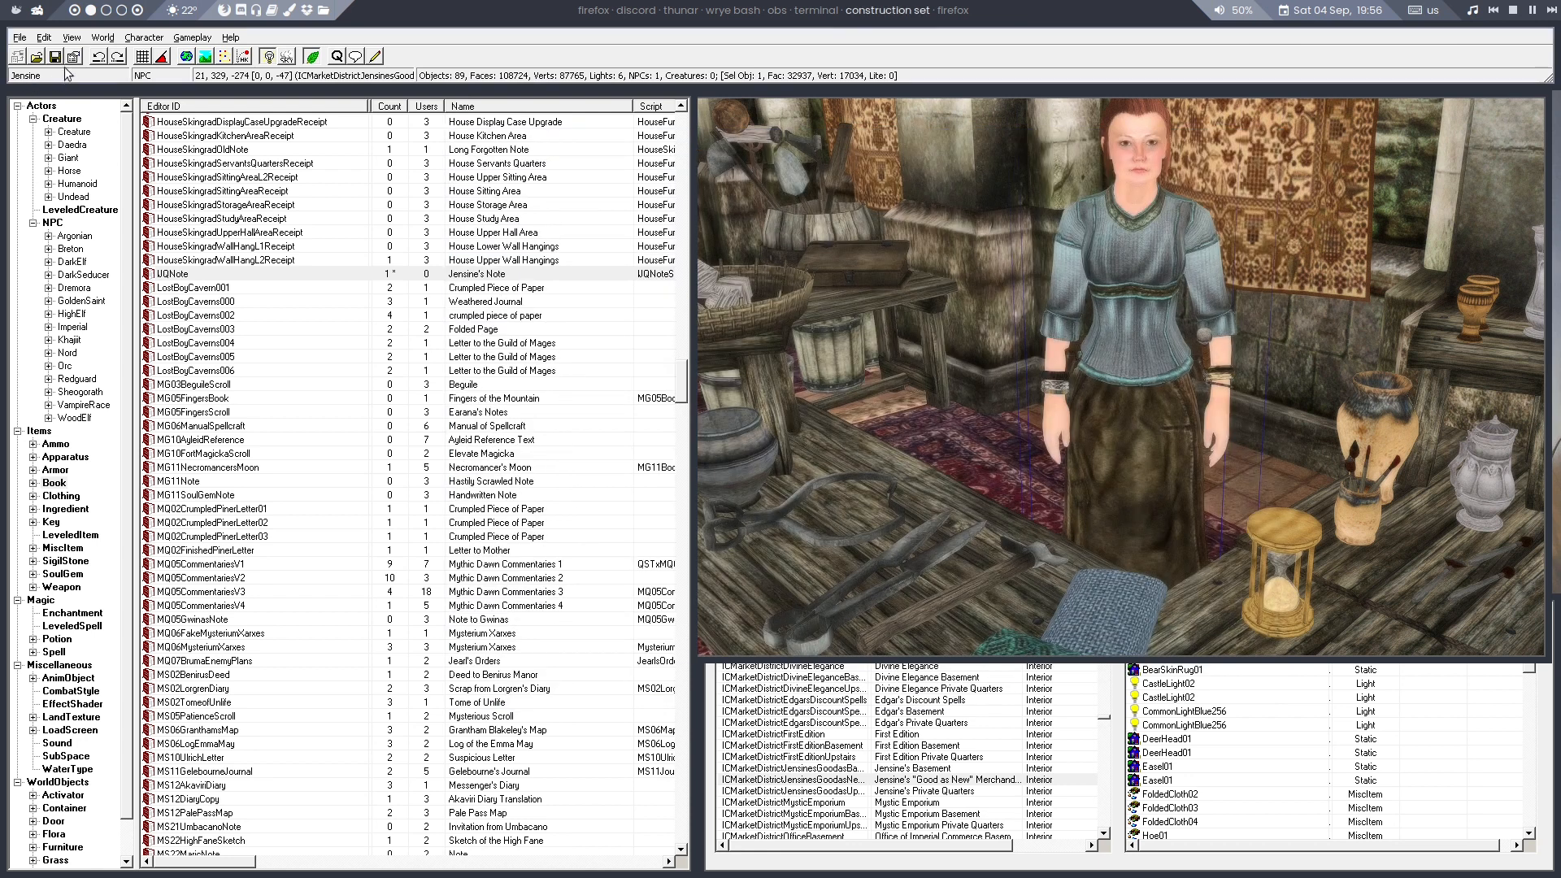
# Load the SinkholeCave interior cell and bring the placed LJQShirt into view
pyautogui.click(765, 721)
pyautogui.write('sink')
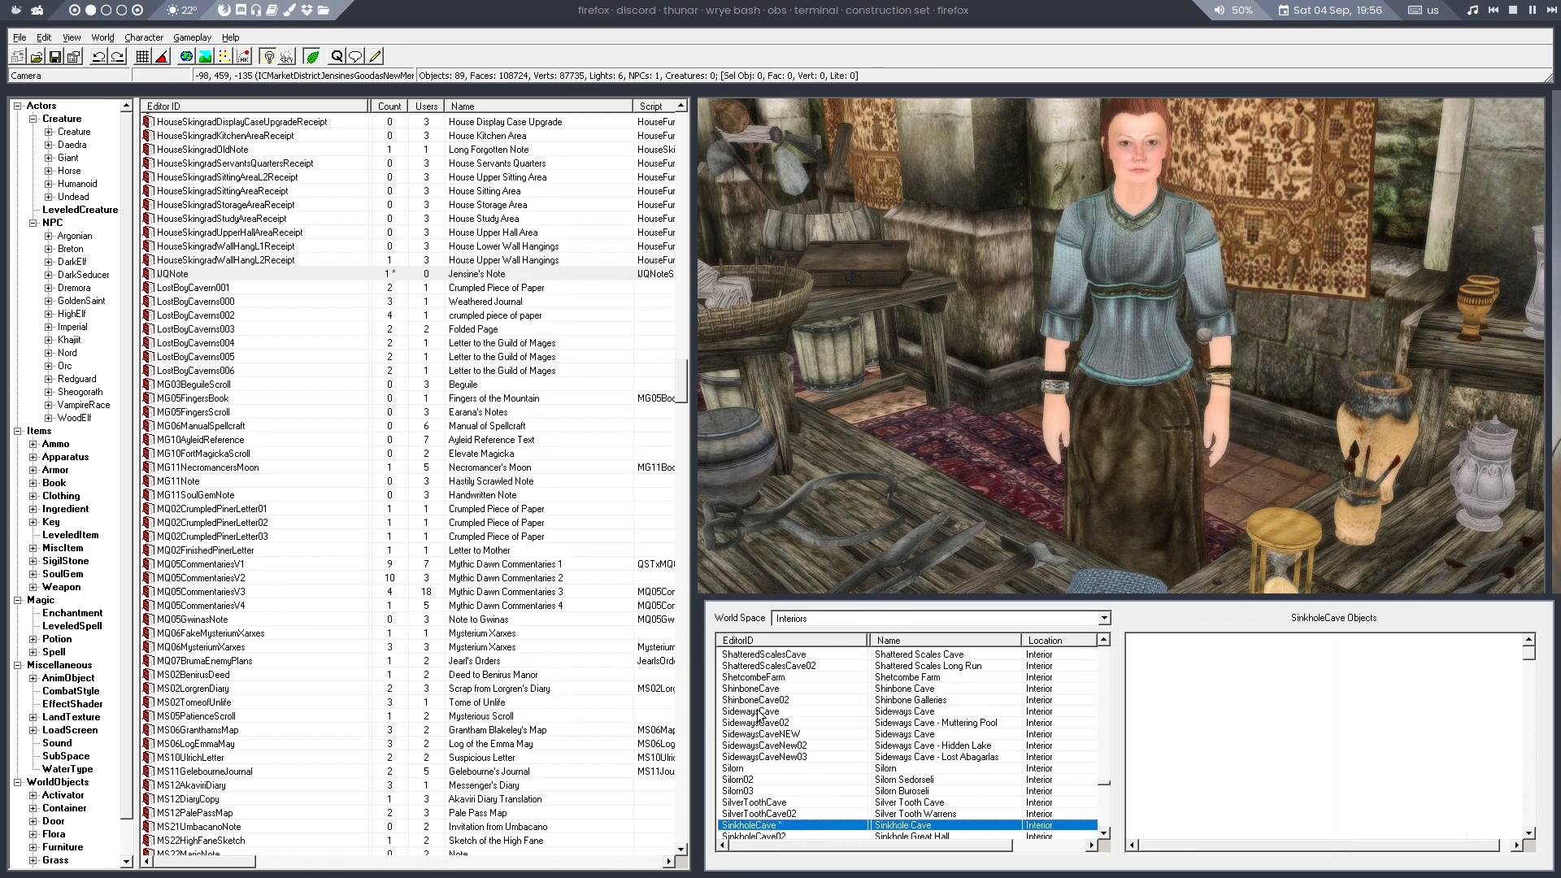
pyautogui.doubleClick(758, 826)
pyautogui.click(1197, 695)
pyautogui.press('i')
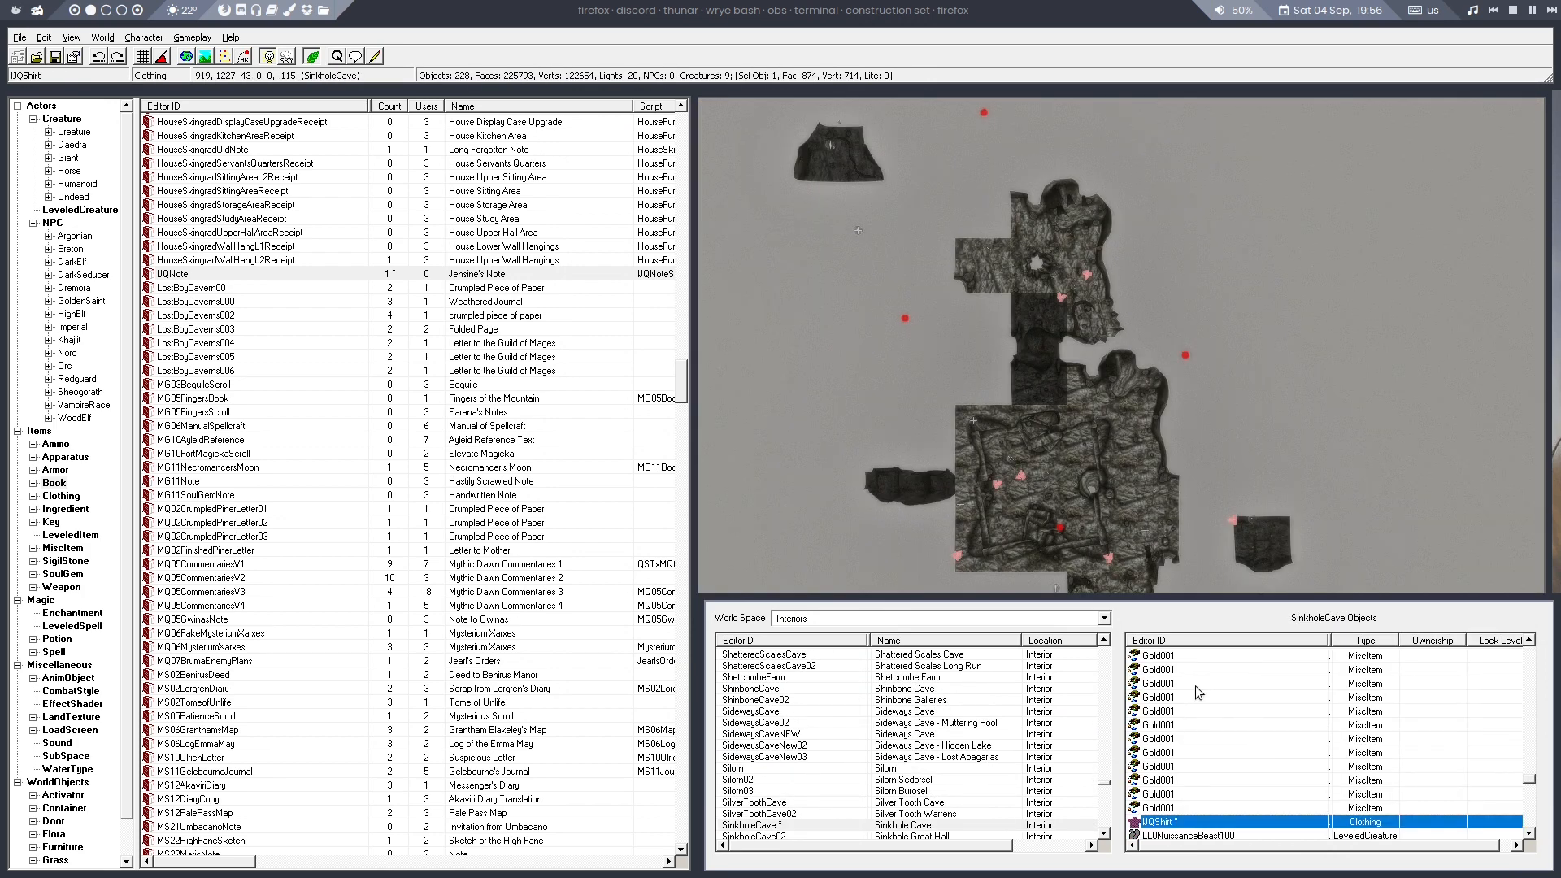
pyautogui.doubleClick(1171, 822)
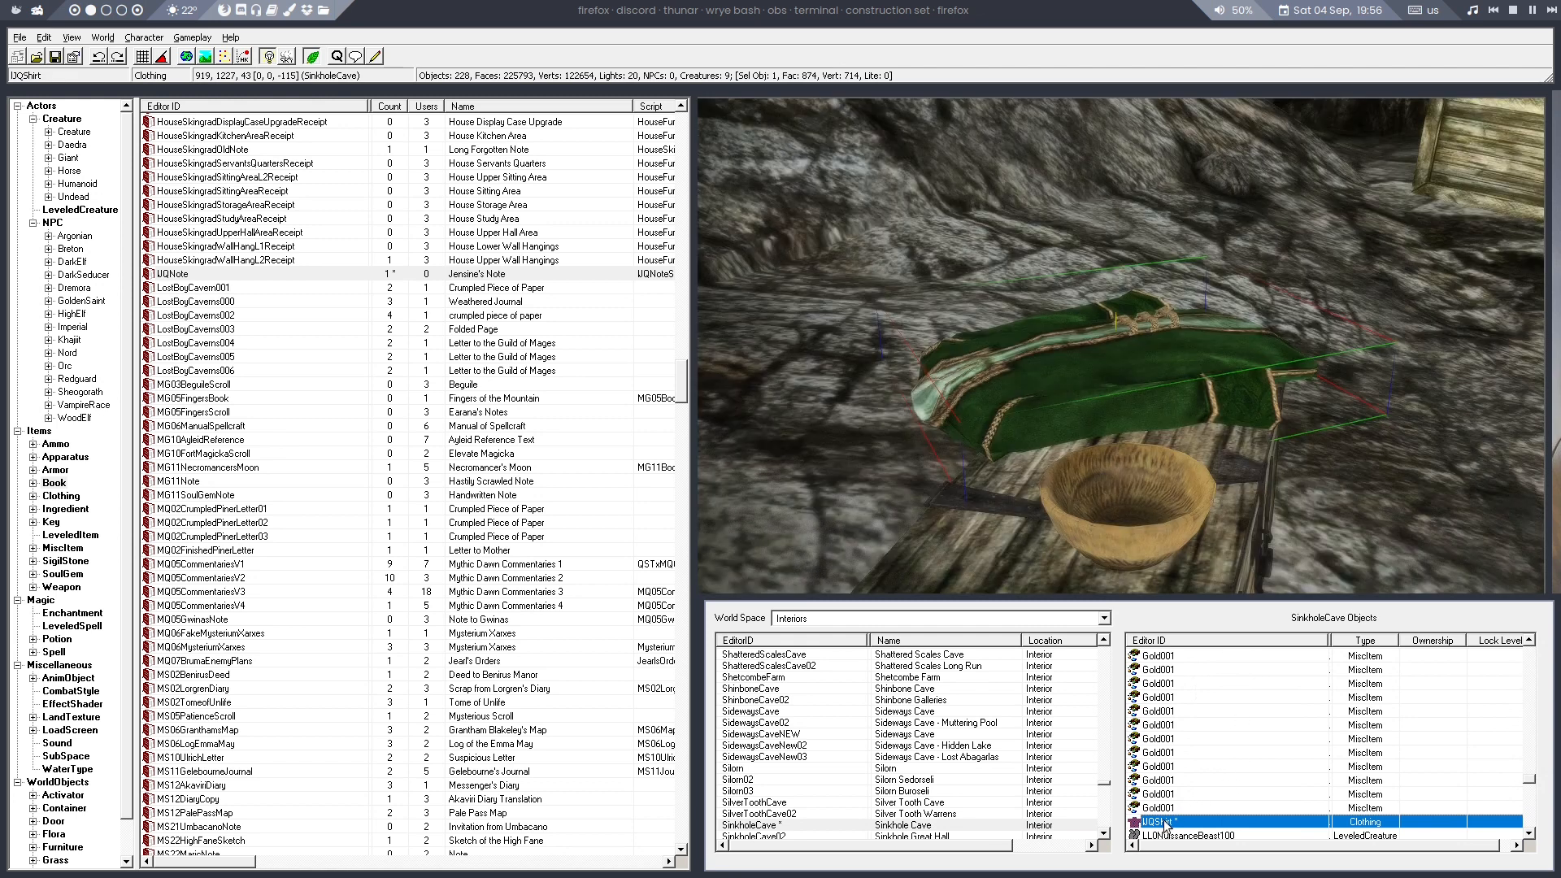
# Give the placed shirt the reference editor ID LJQShirtRef and make it a persistent, initially disabled reference
pyautogui.doubleClick(1132, 368)
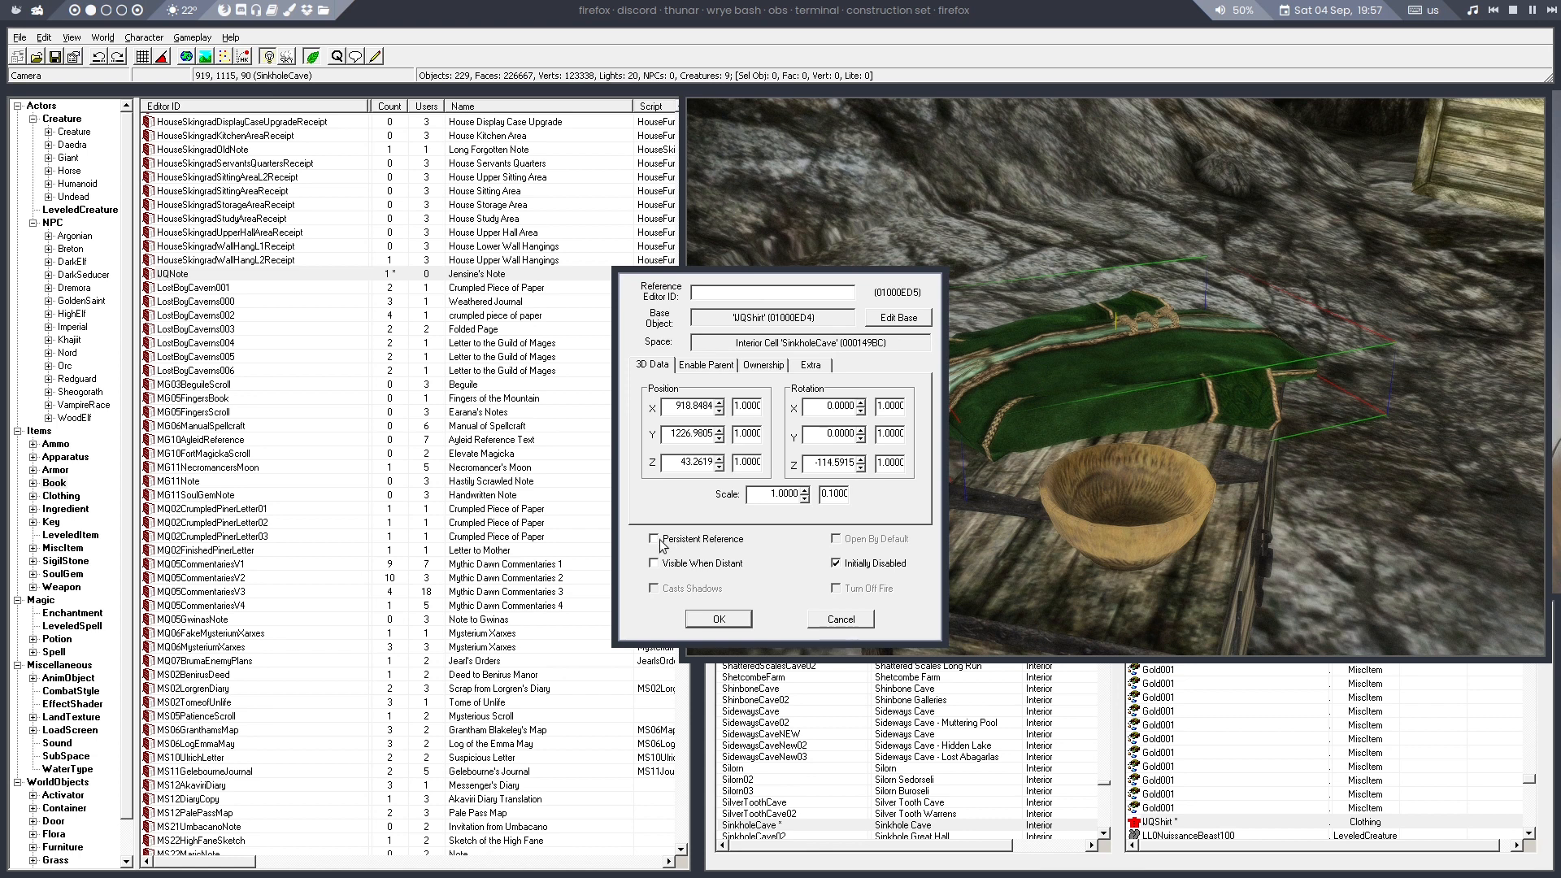
pyautogui.click(716, 292)
pyautogui.write('UQShirtRef')
pyautogui.doubleClick(710, 290)
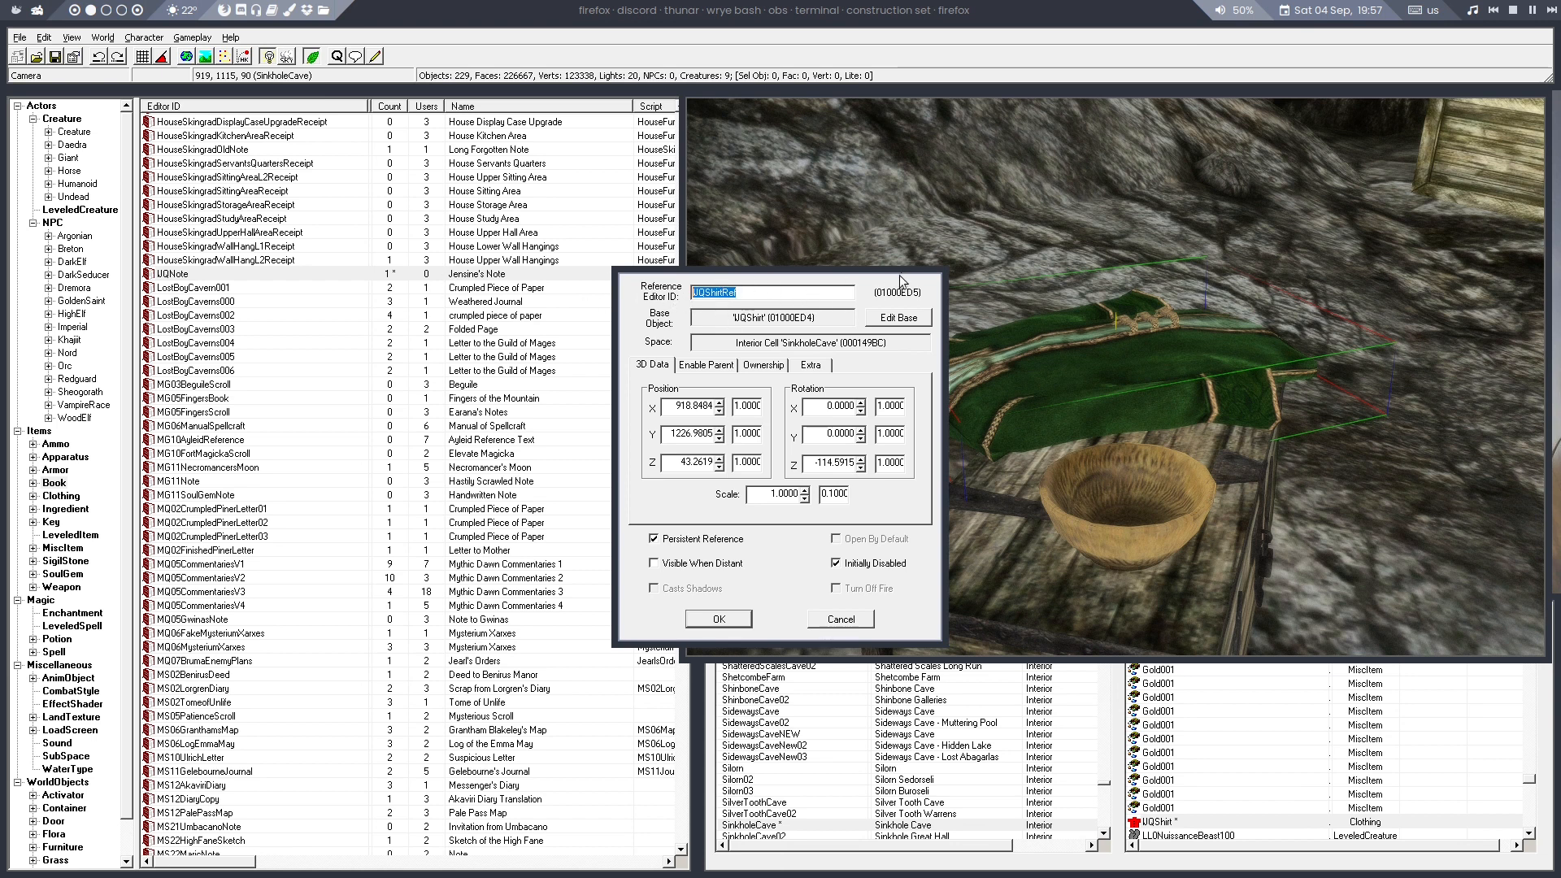
pyautogui.click(731, 622)
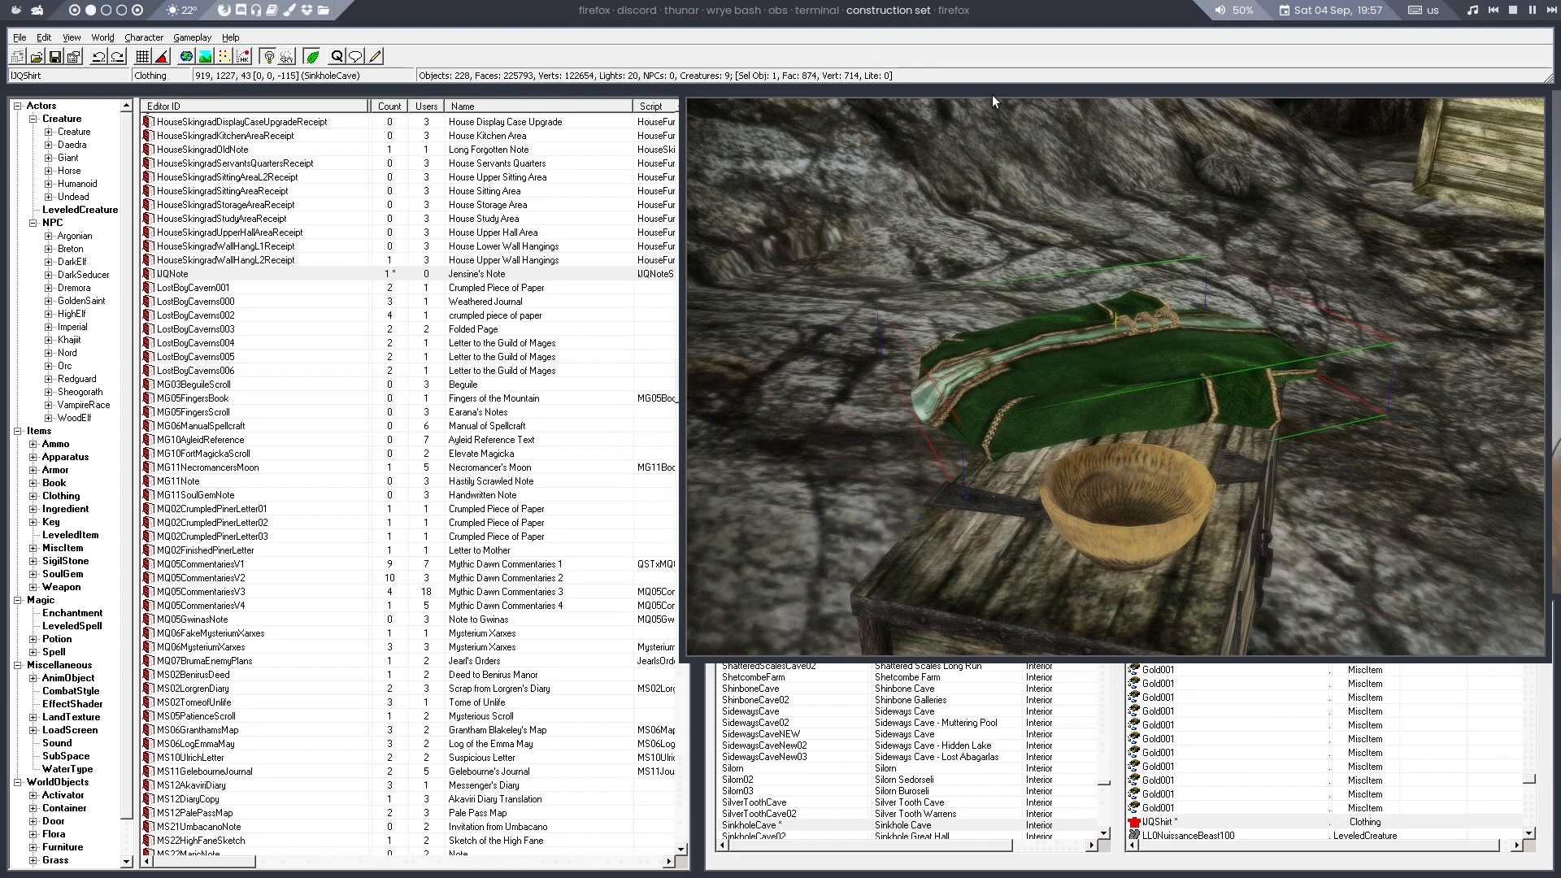
pyautogui.moveTo(992, 94)
pyautogui.mouseDown()
pyautogui.moveTo(951, 440)
pyautogui.moveTo(1013, 97)
pyautogui.moveTo(995, 94)
pyautogui.mouseUp()
pyautogui.moveTo(690, 657); pyautogui.dragTo(700, 592)
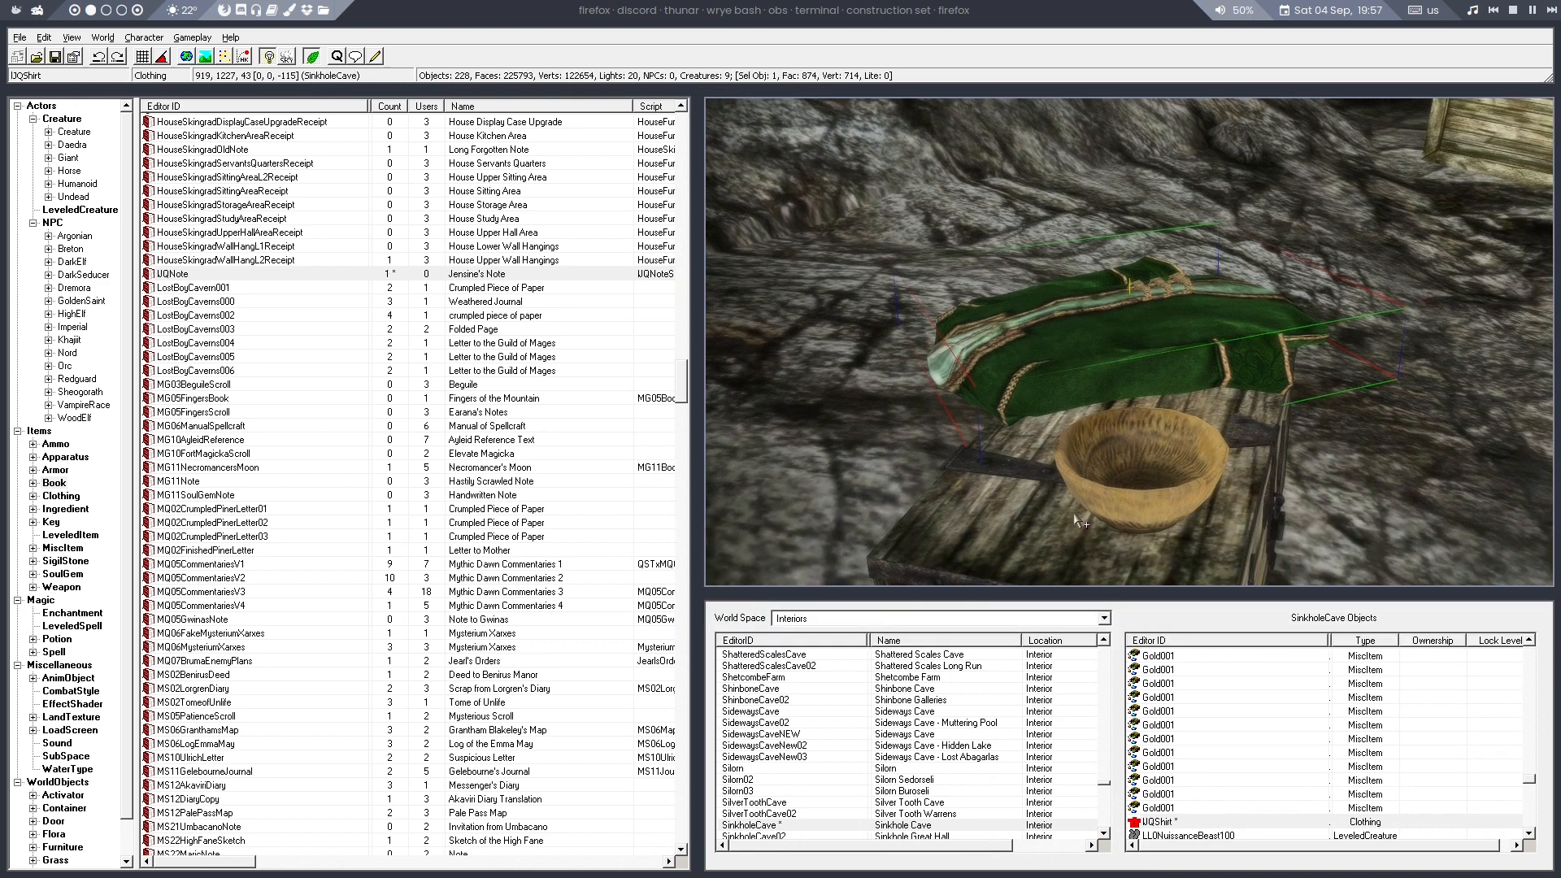
# Add the result script "AddTopic LJQStolenShirt" to stage 10 of the Jensine's Lost Shirt quest and compile it
pyautogui.click(337, 56)
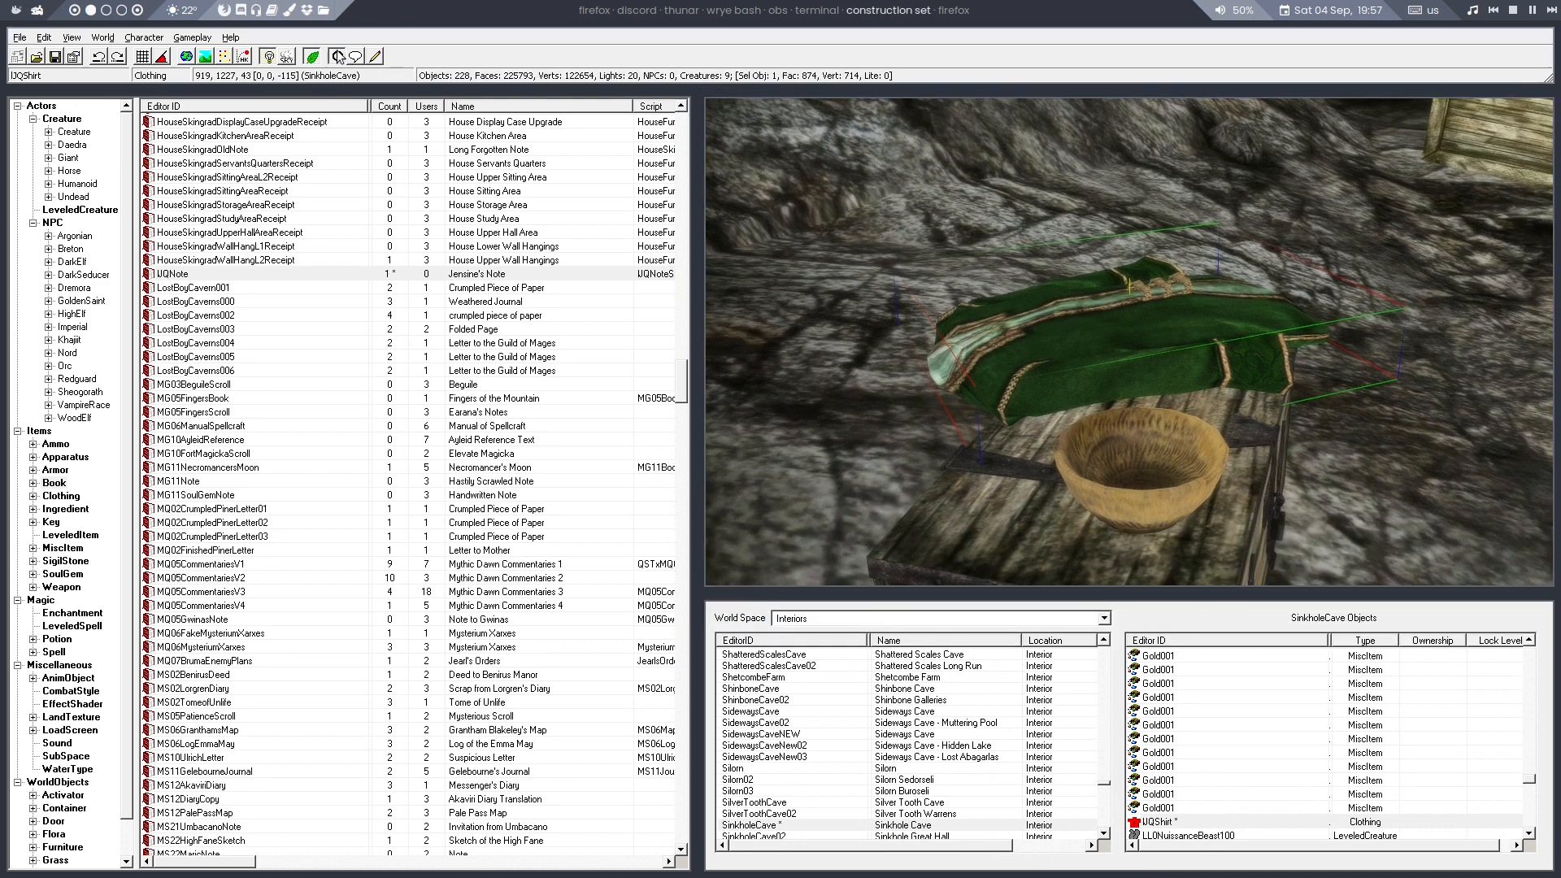
pyautogui.press('l')
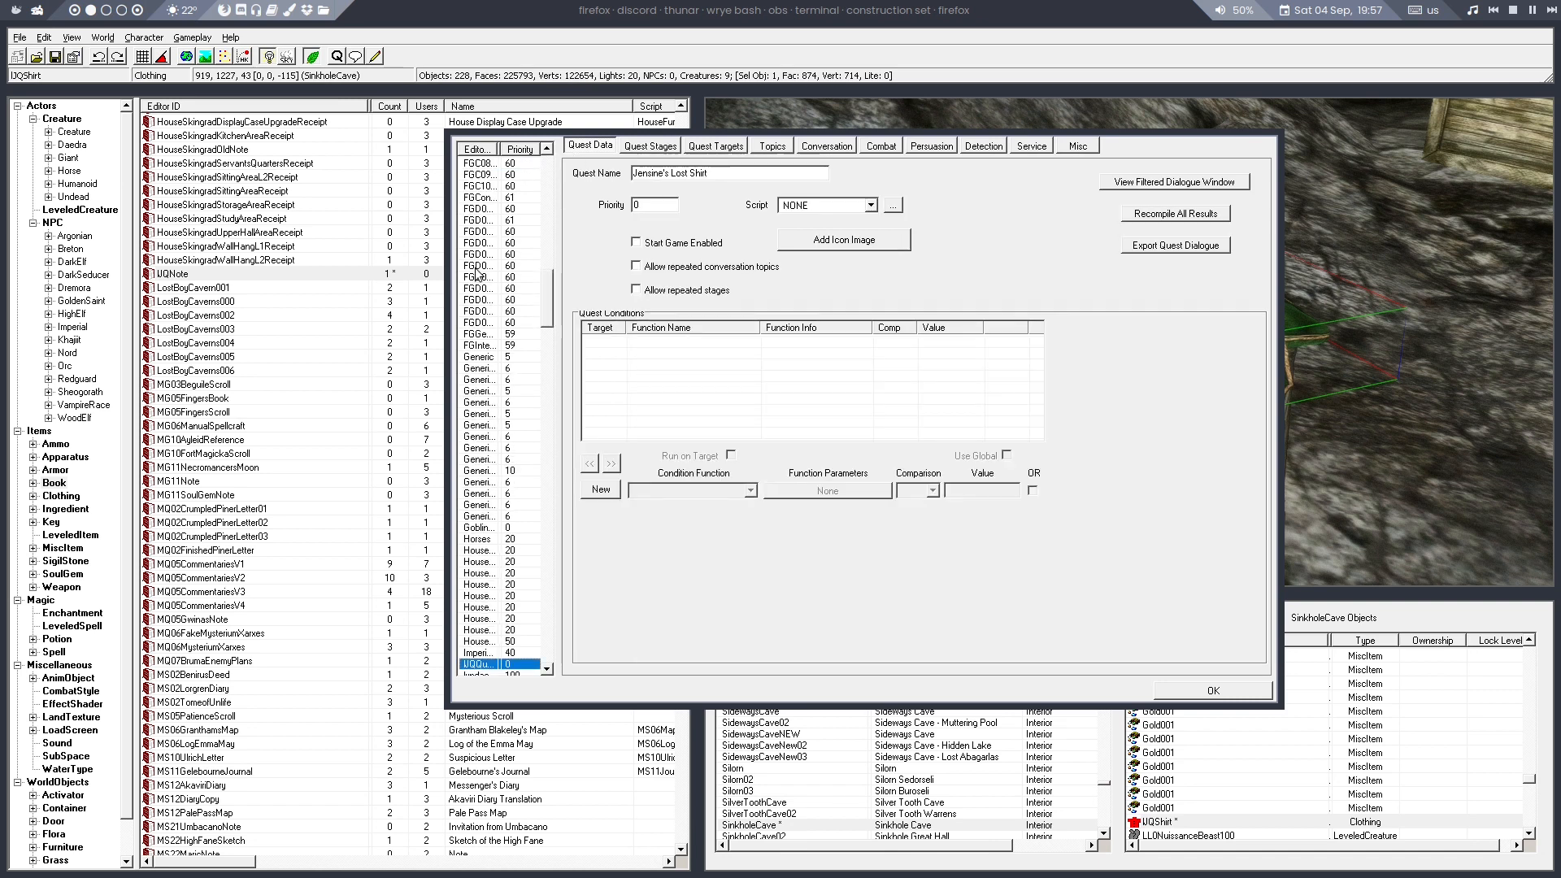
pyautogui.scroll(-4, 508, 530)
pyautogui.click(650, 146)
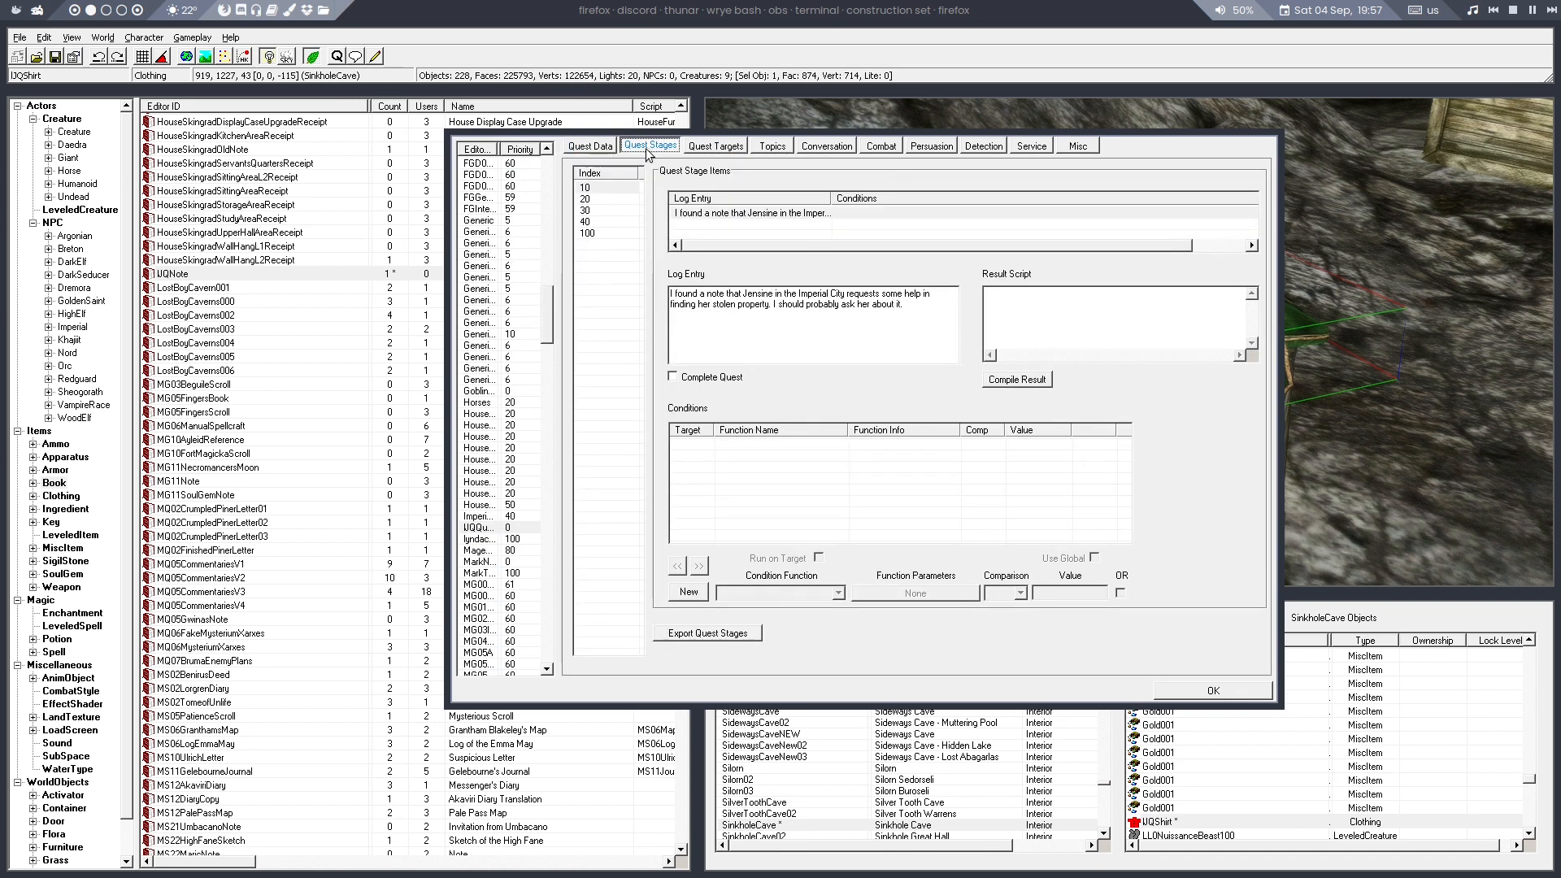
pyautogui.click(596, 189)
pyautogui.click(1059, 301)
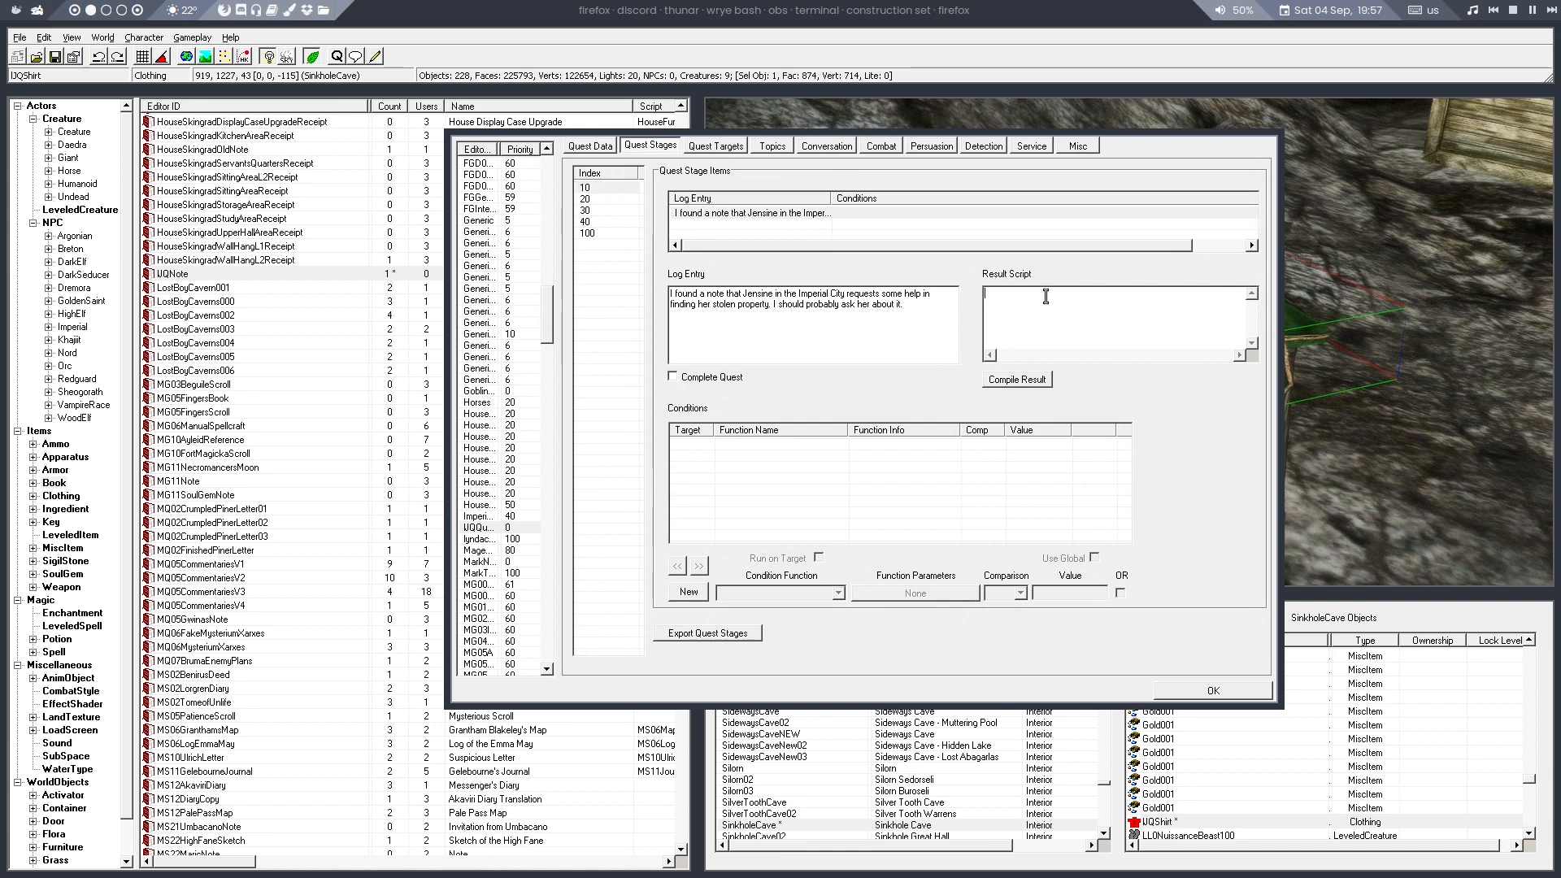
pyautogui.click(773, 146)
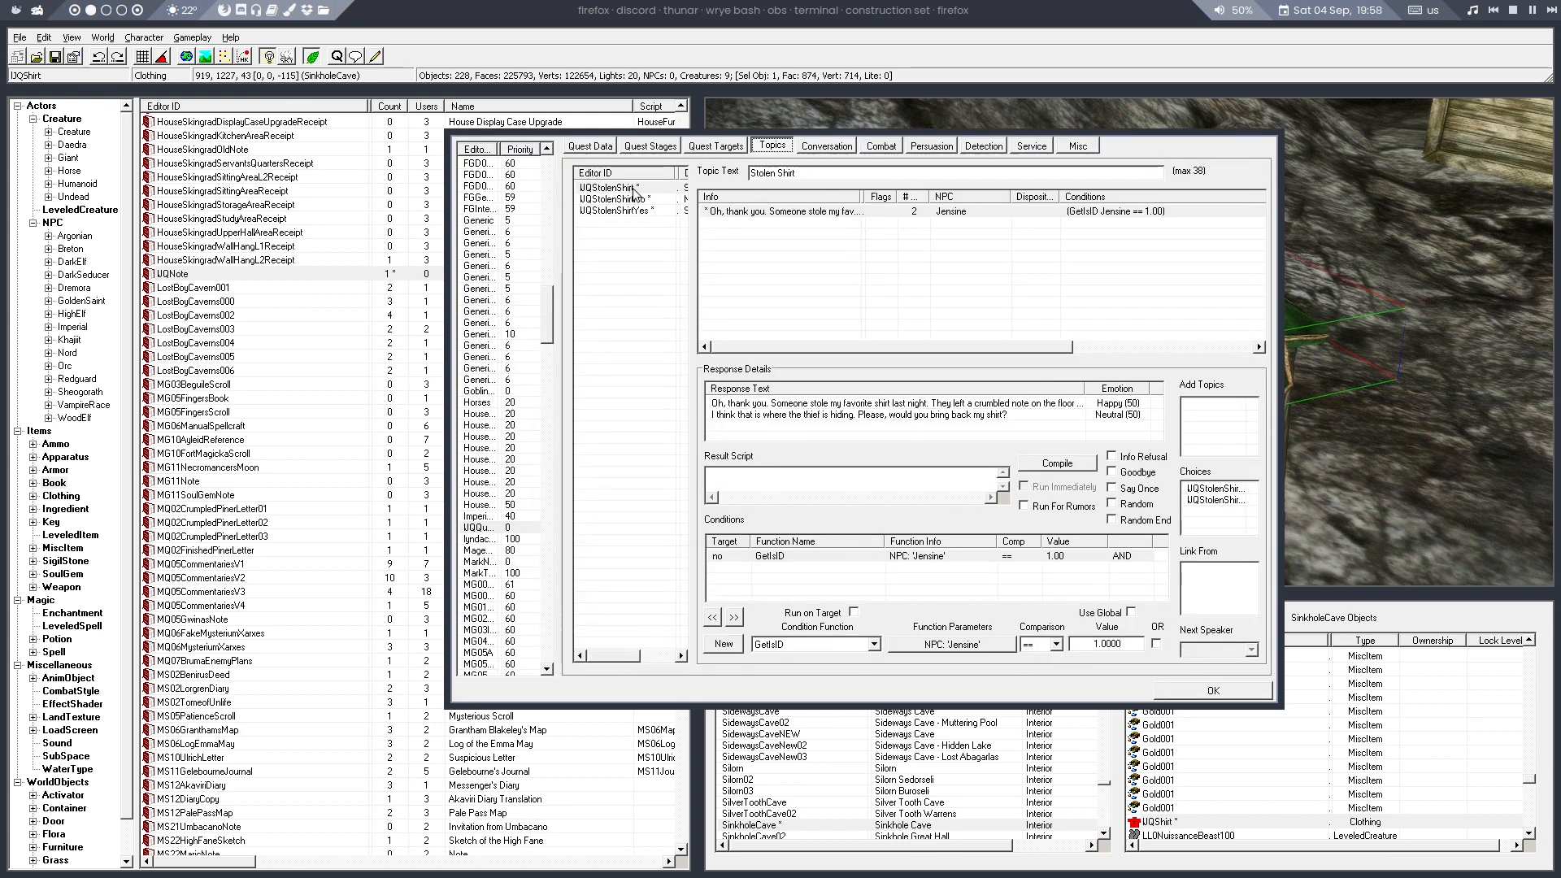
pyautogui.click(591, 147)
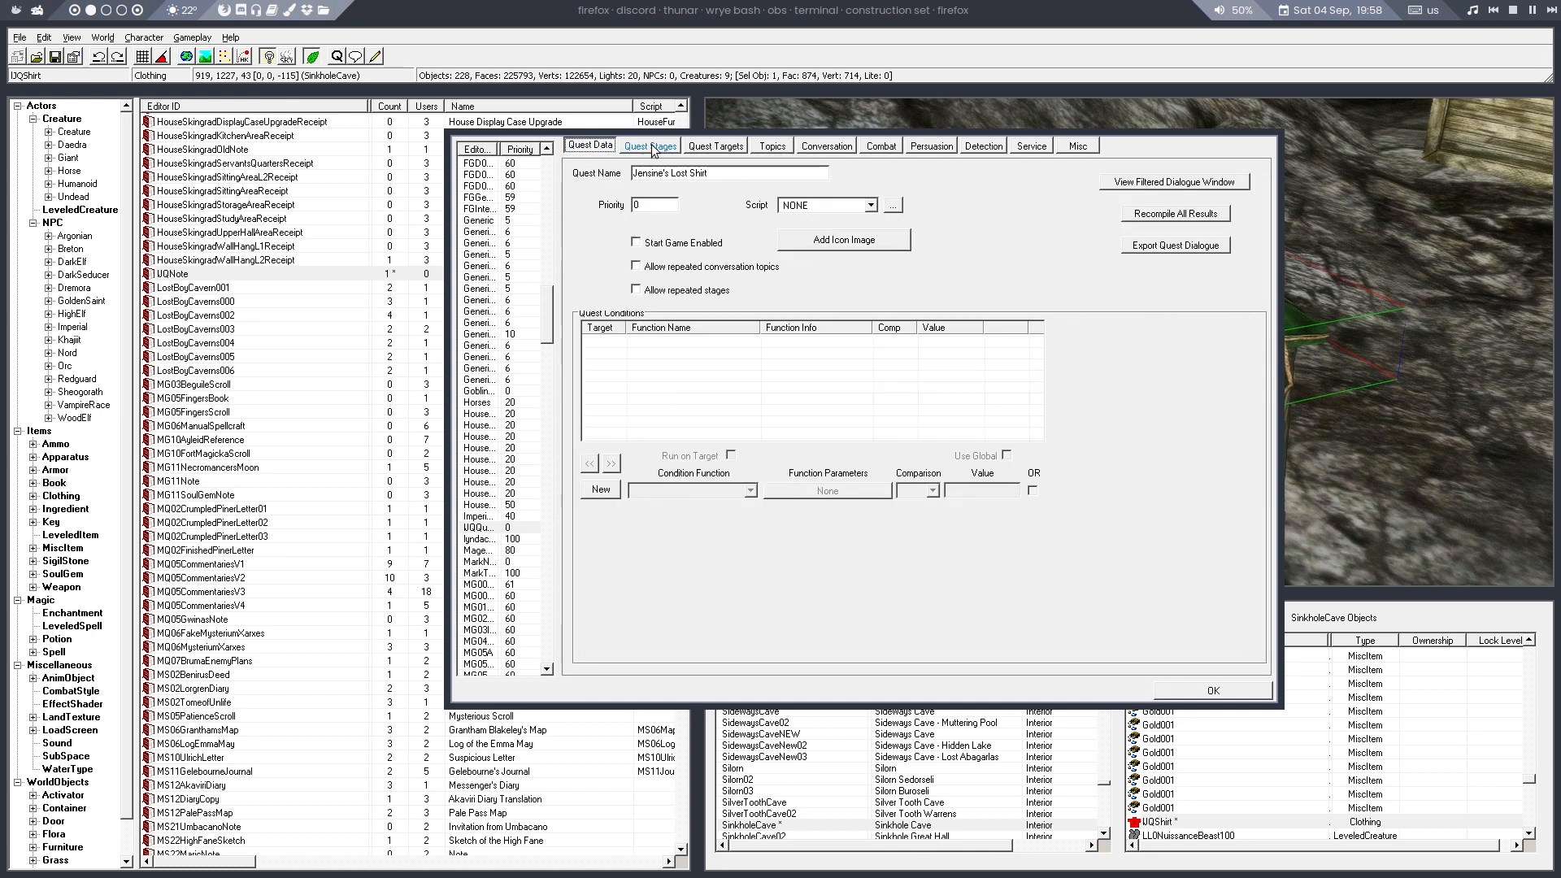
pyautogui.click(650, 146)
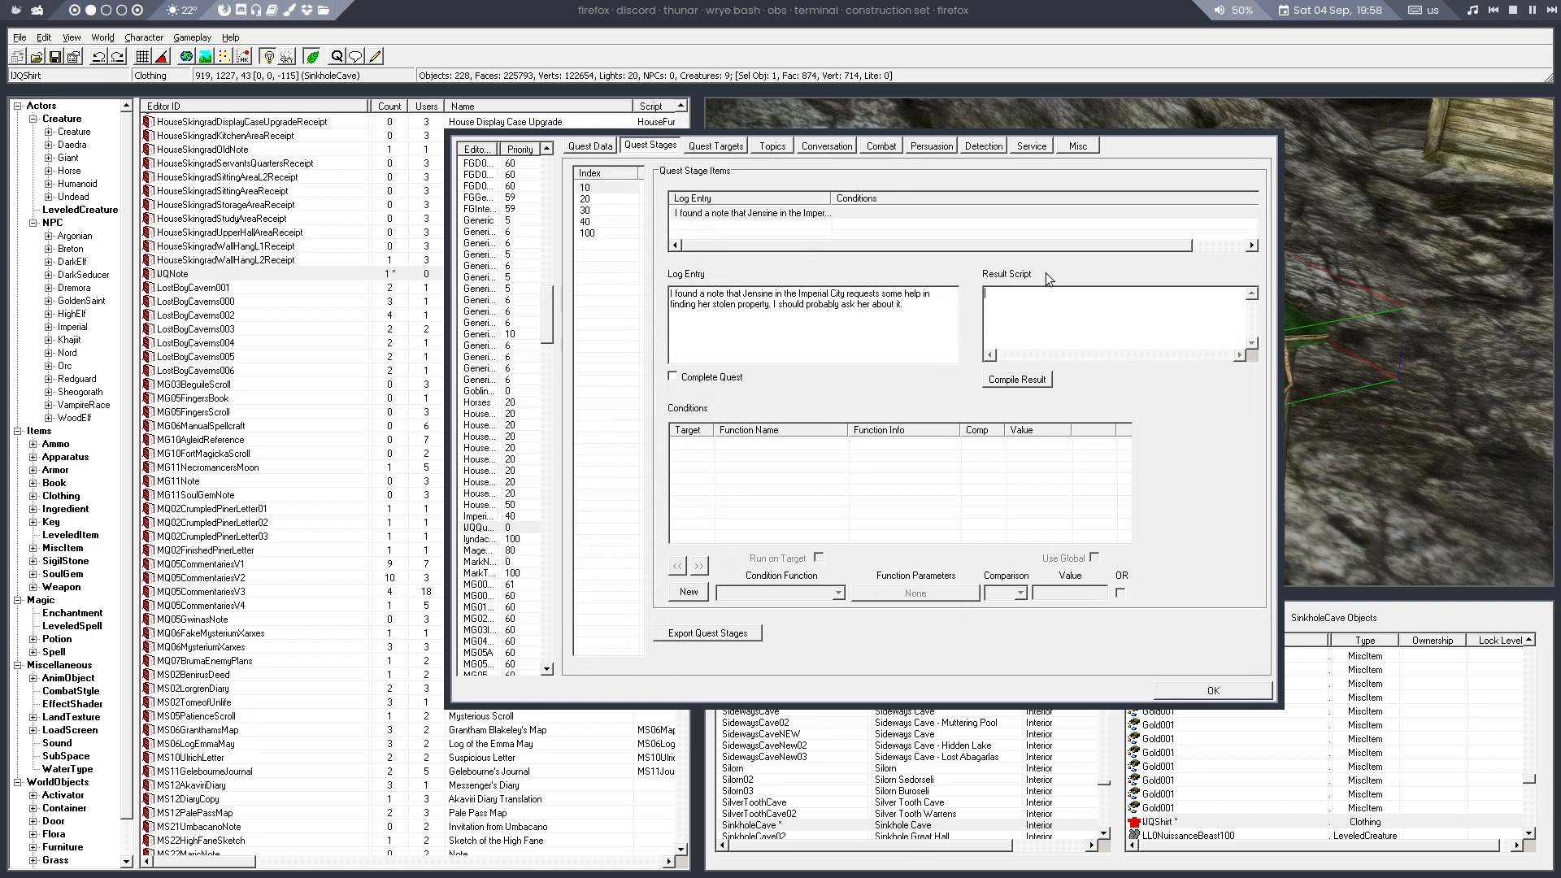
pyautogui.write('AddTopic UQShir')
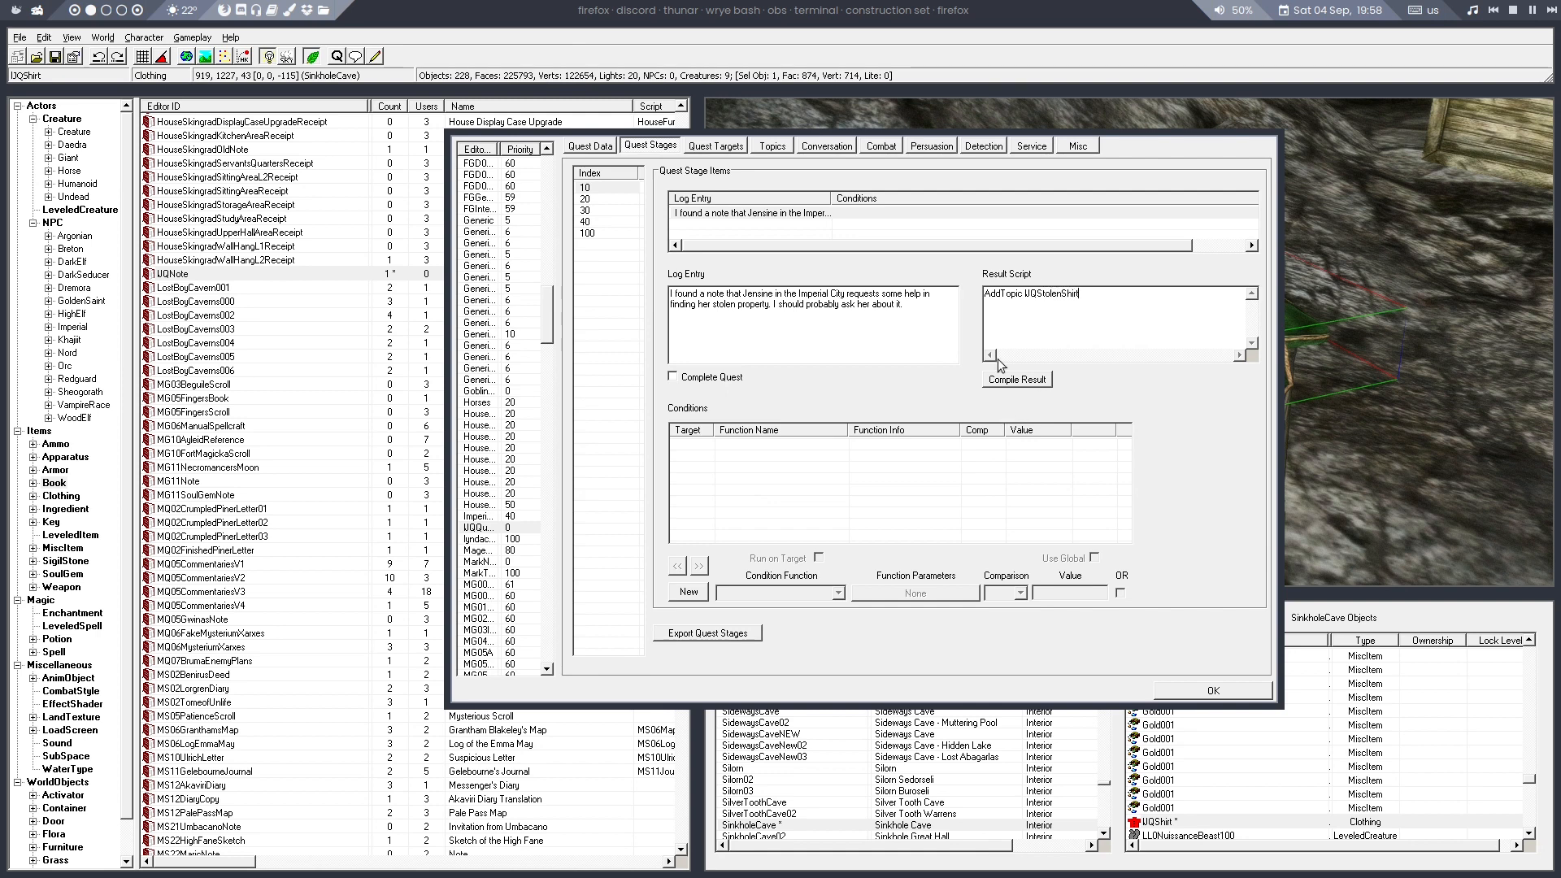
pyautogui.click(1010, 380)
# Review the LJQStolenShirt topic's settings and the result script of quest stage 10
pyautogui.click(756, 146)
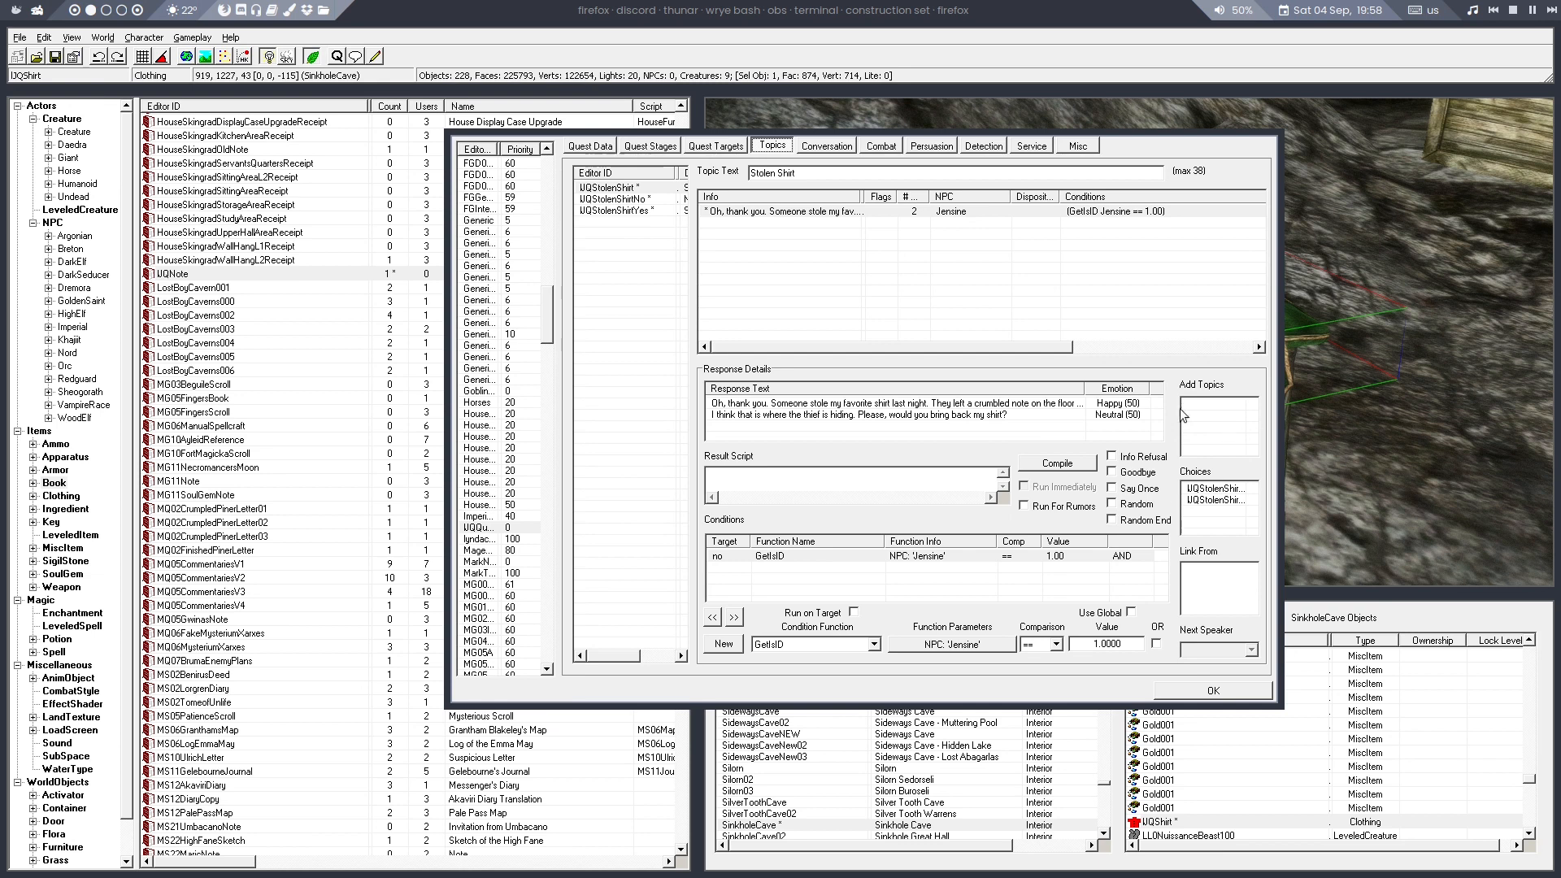
pyautogui.click(592, 146)
pyautogui.click(649, 145)
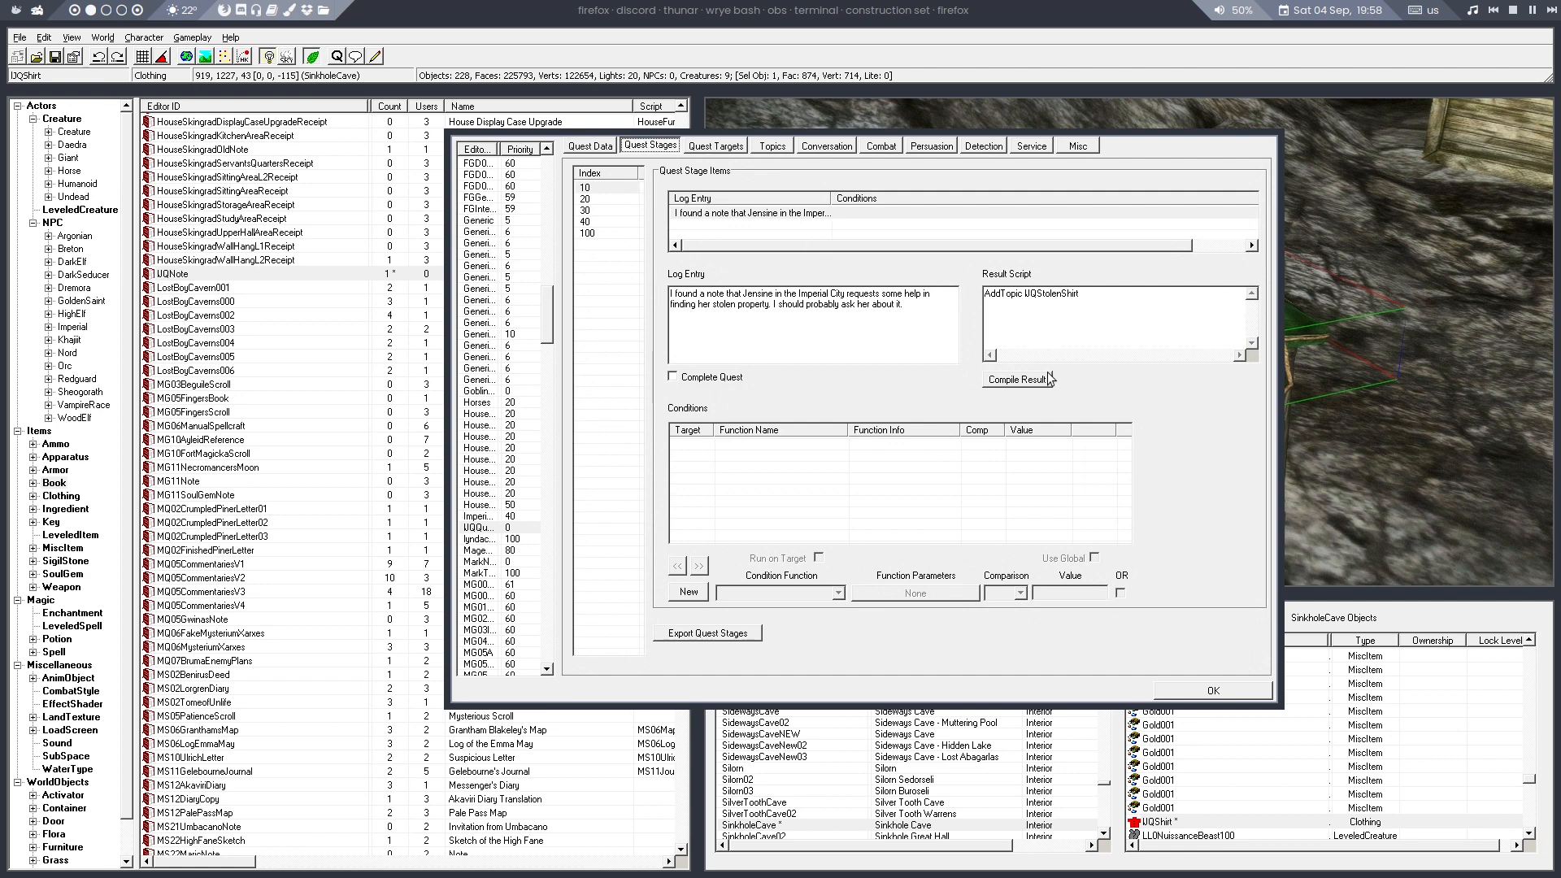
pyautogui.click(721, 146)
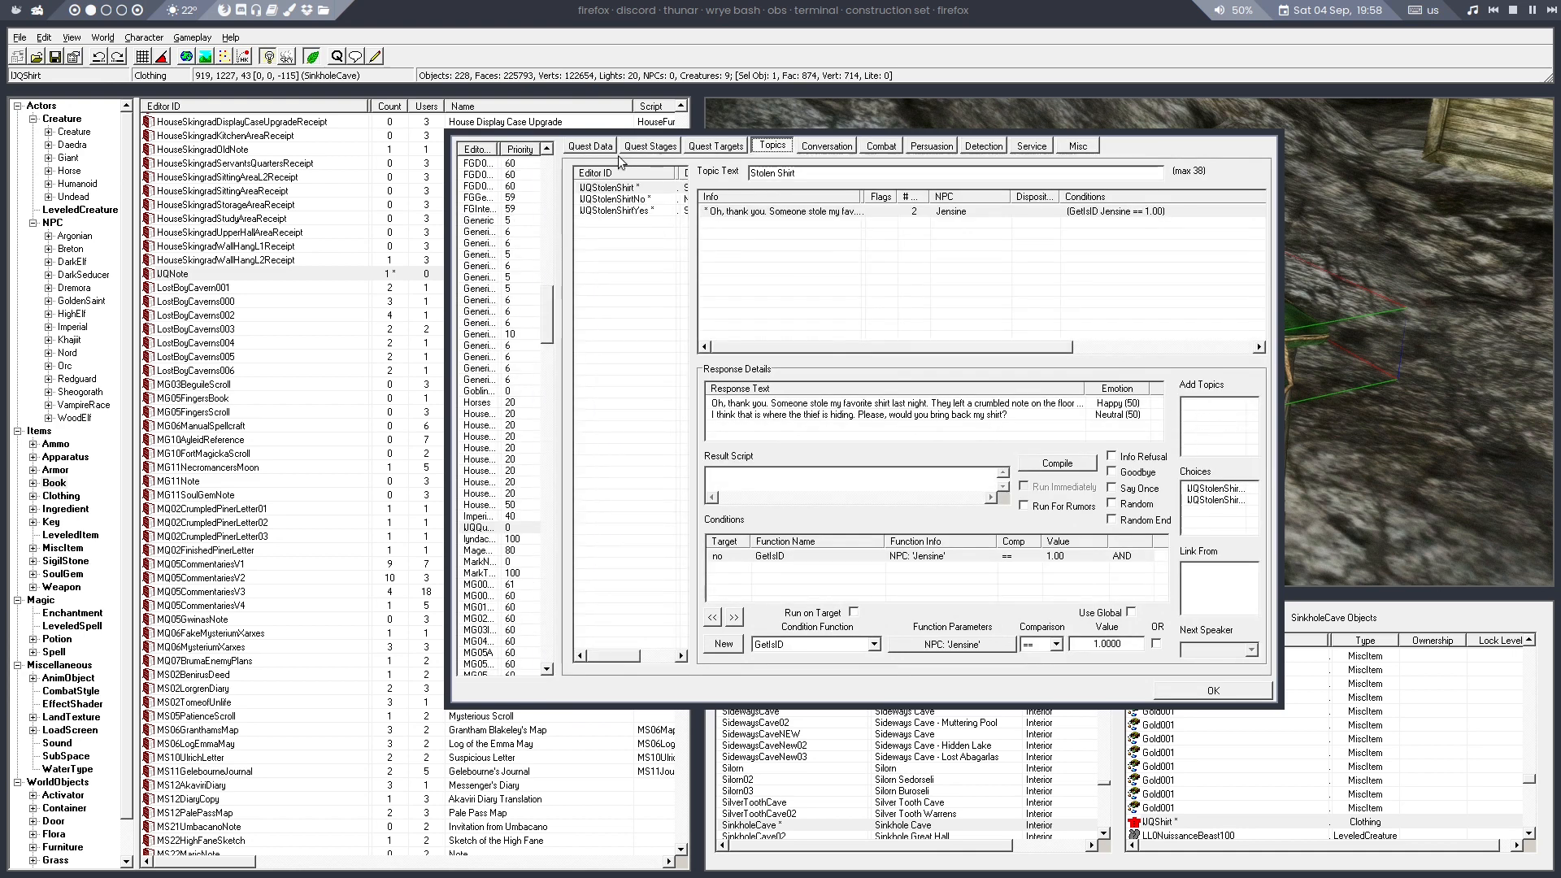
pyautogui.click(648, 145)
pyautogui.click(610, 188)
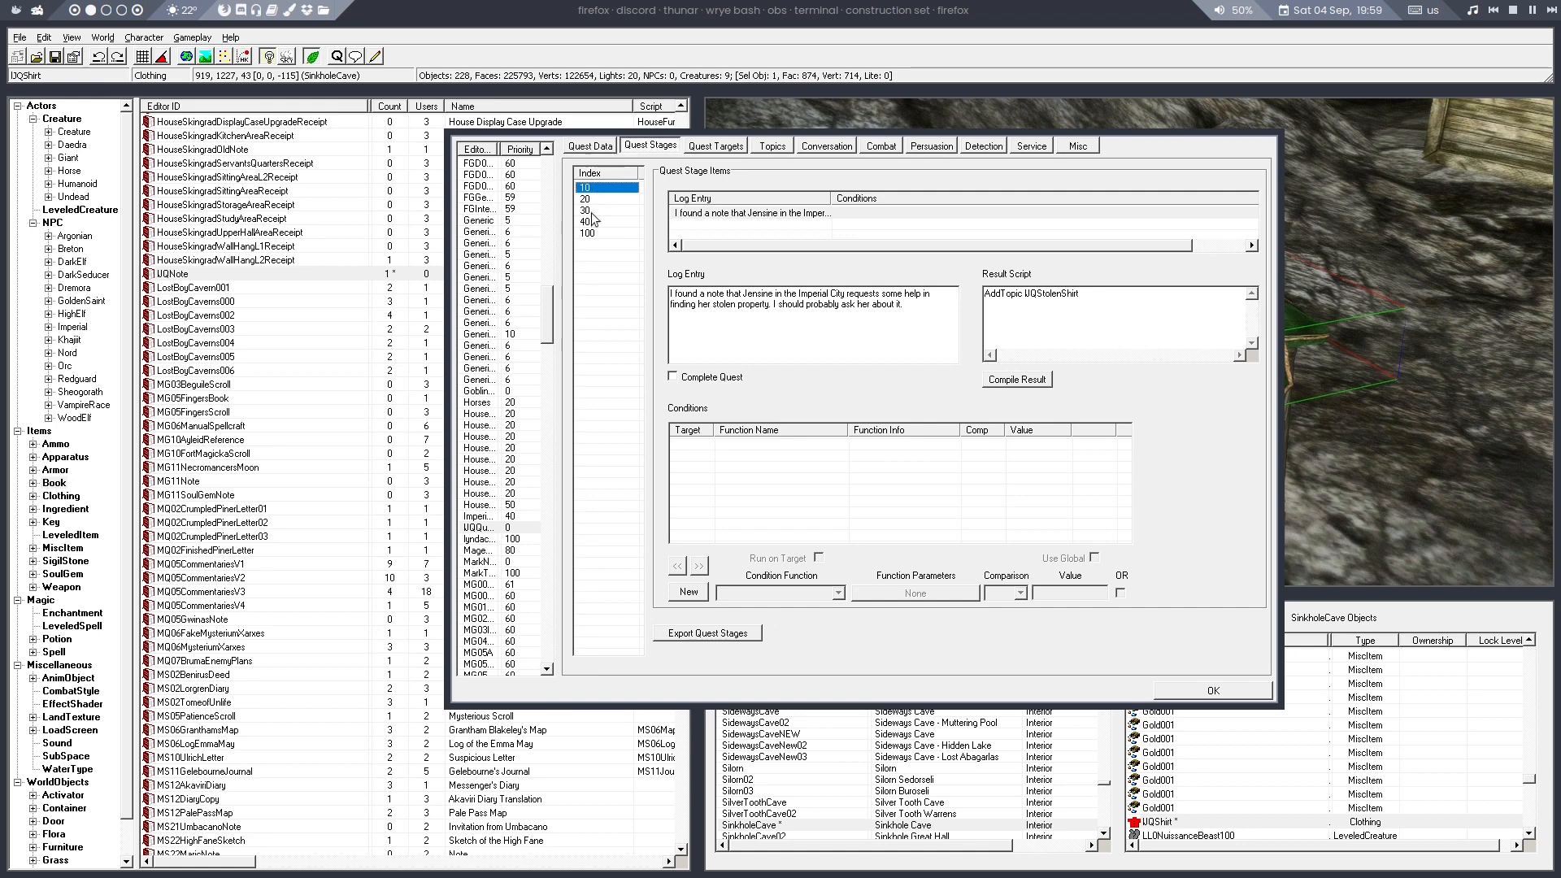
pyautogui.click(1099, 302)
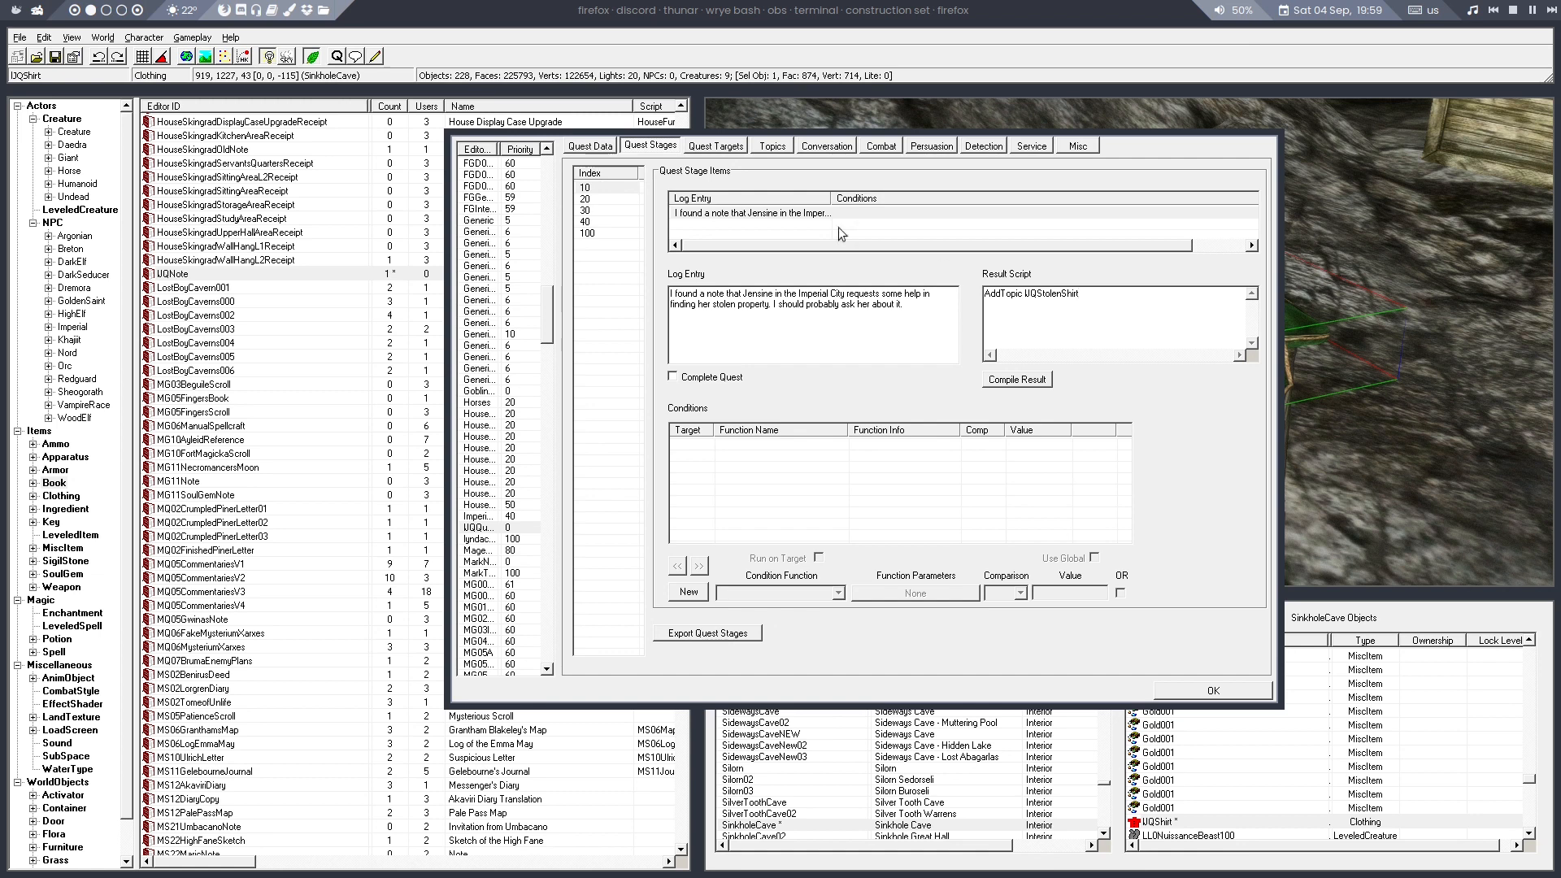
# Add the result script "SetStage LJQQuest 20" to the LJQStolenShirtYes response and compile it
pyautogui.click(782, 141)
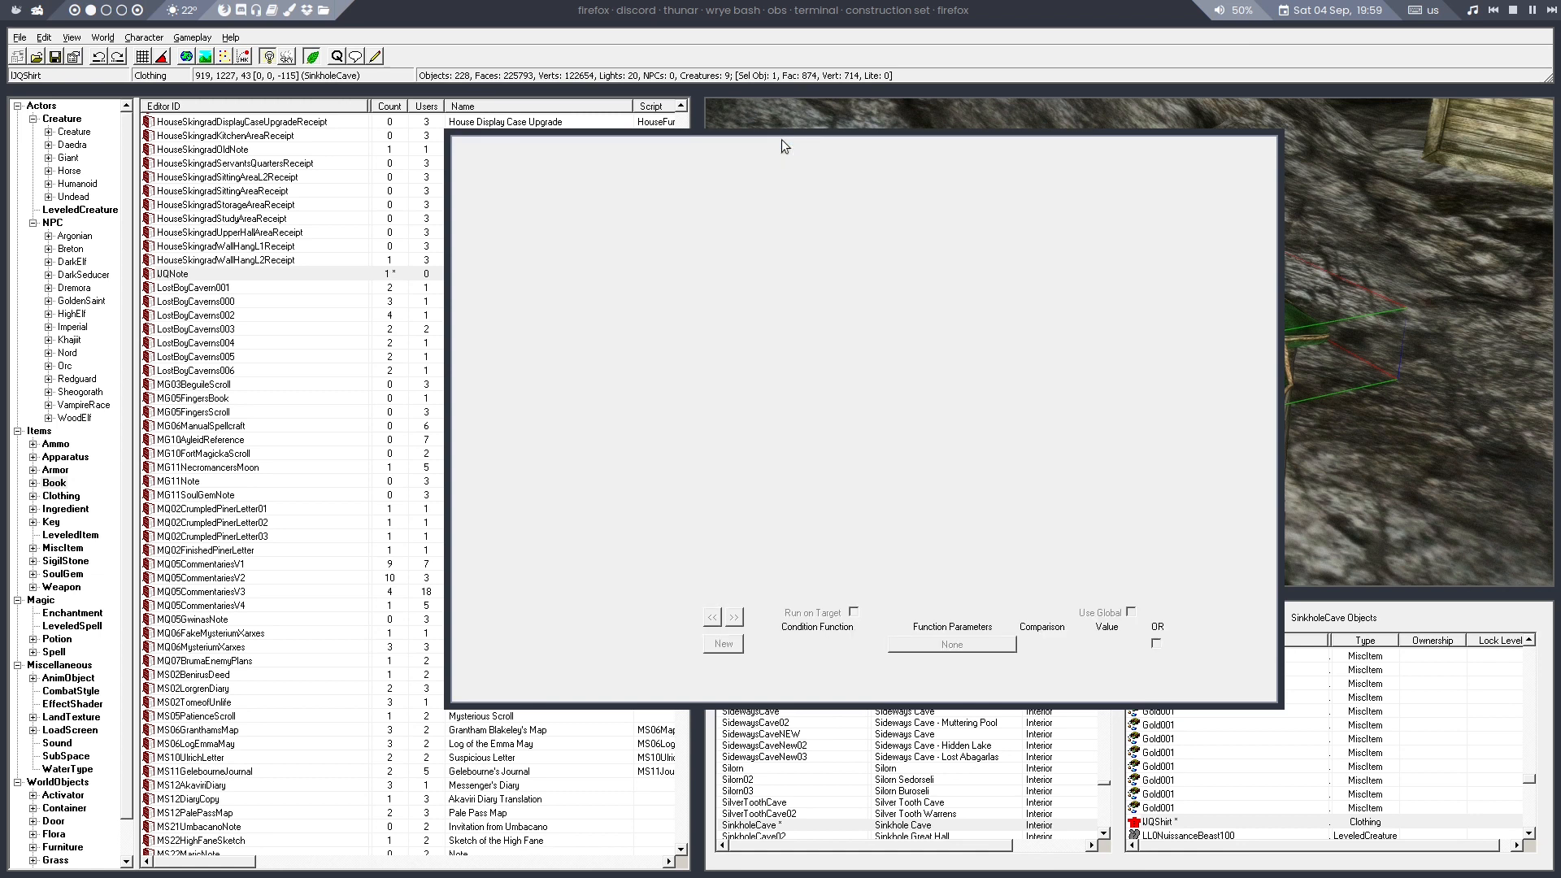
pyautogui.click(632, 199)
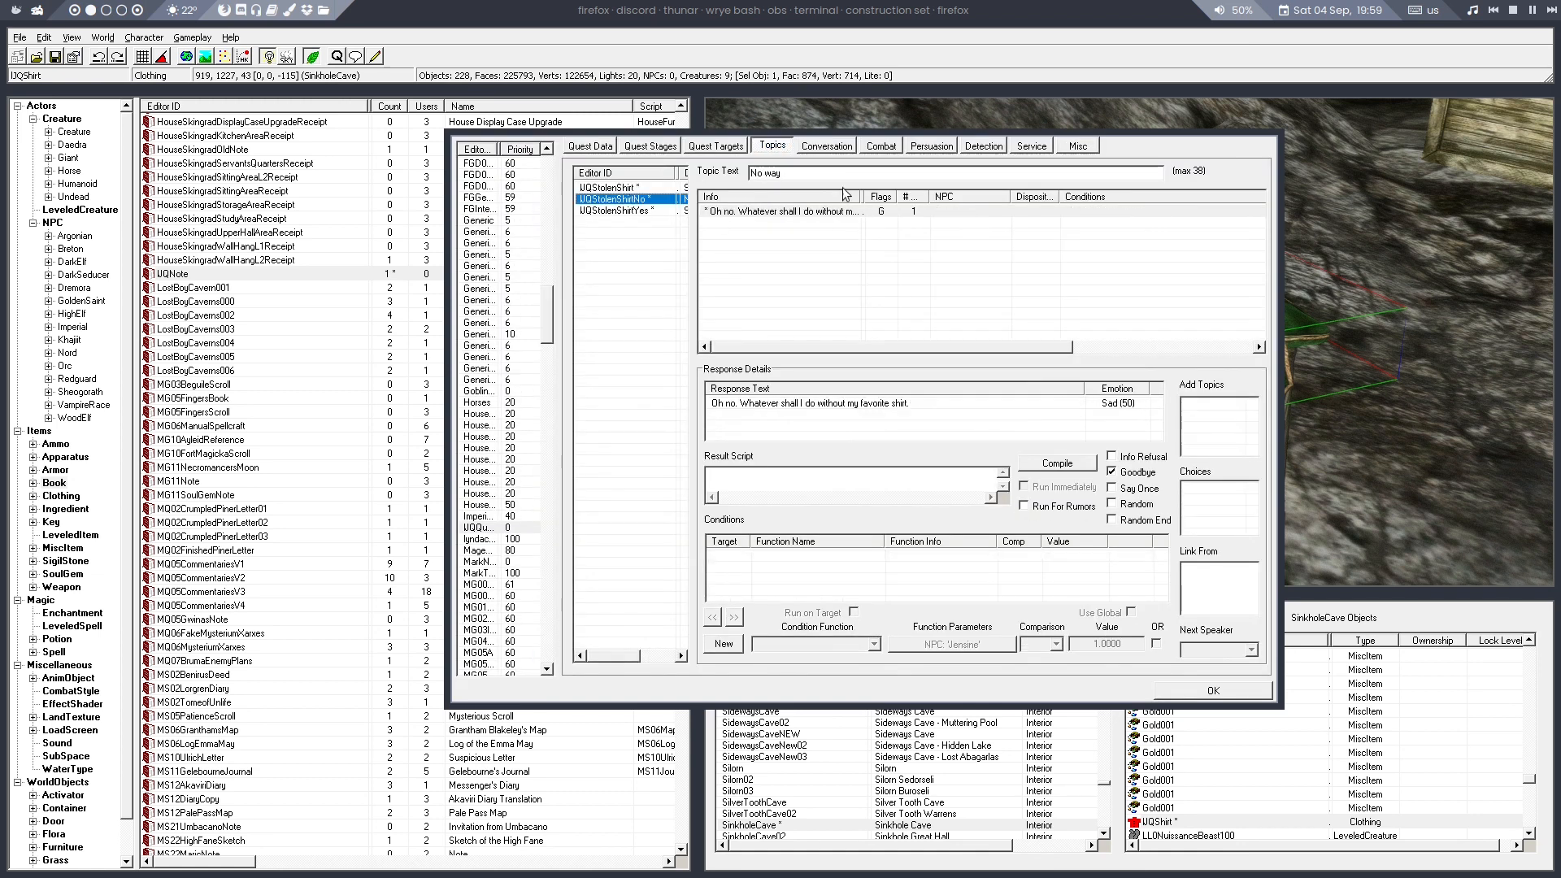
pyautogui.click(804, 172)
pyautogui.click(616, 211)
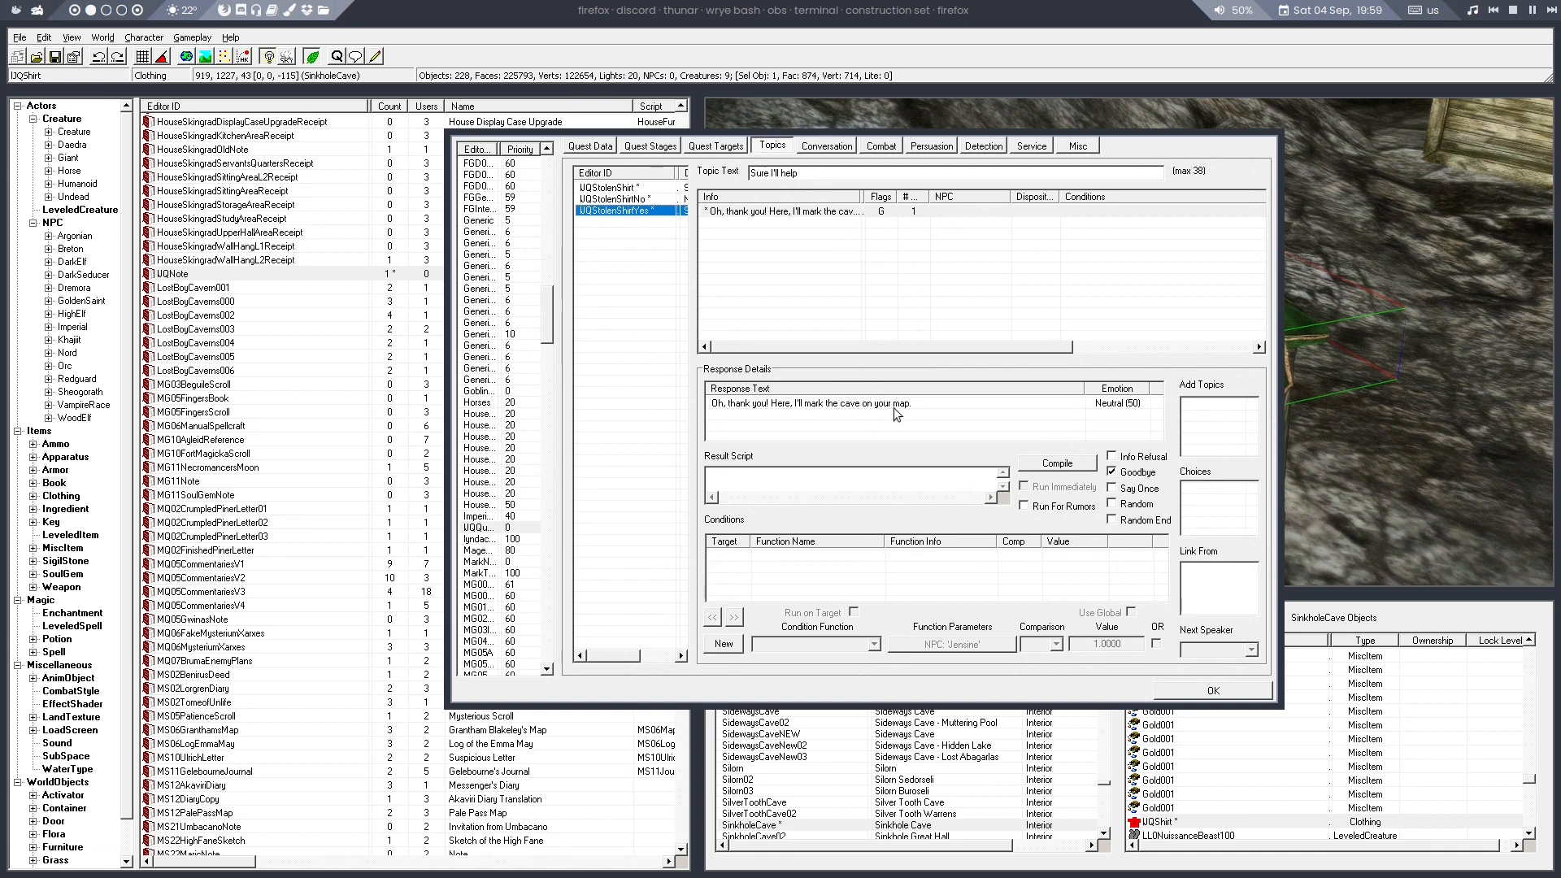
pyautogui.click(847, 482)
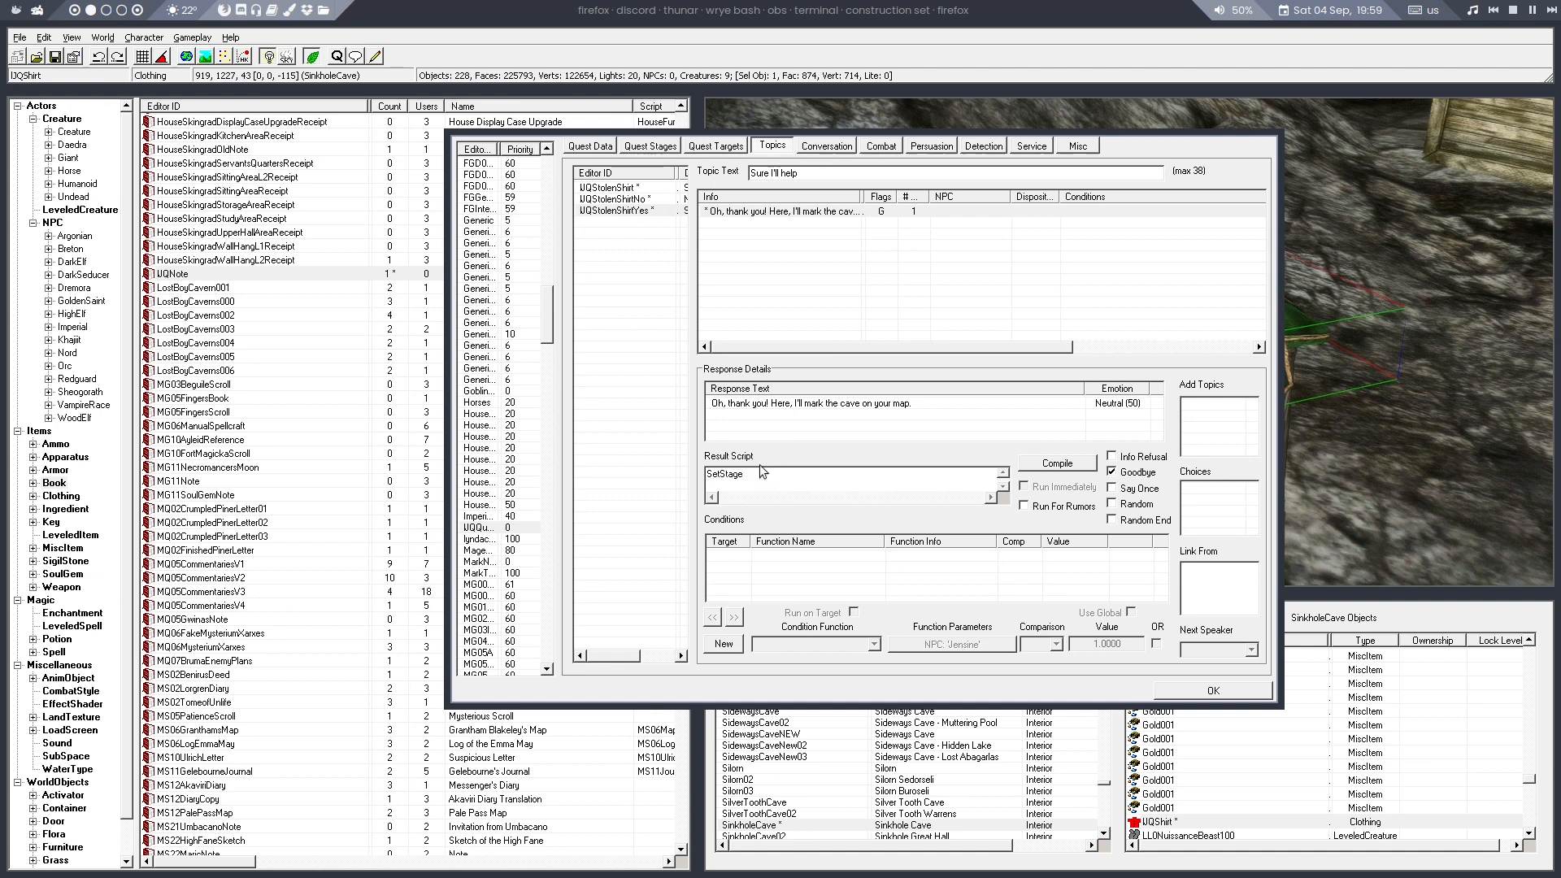
pyautogui.write('QShir')
pyautogui.write('20')
pyautogui.click(1066, 465)
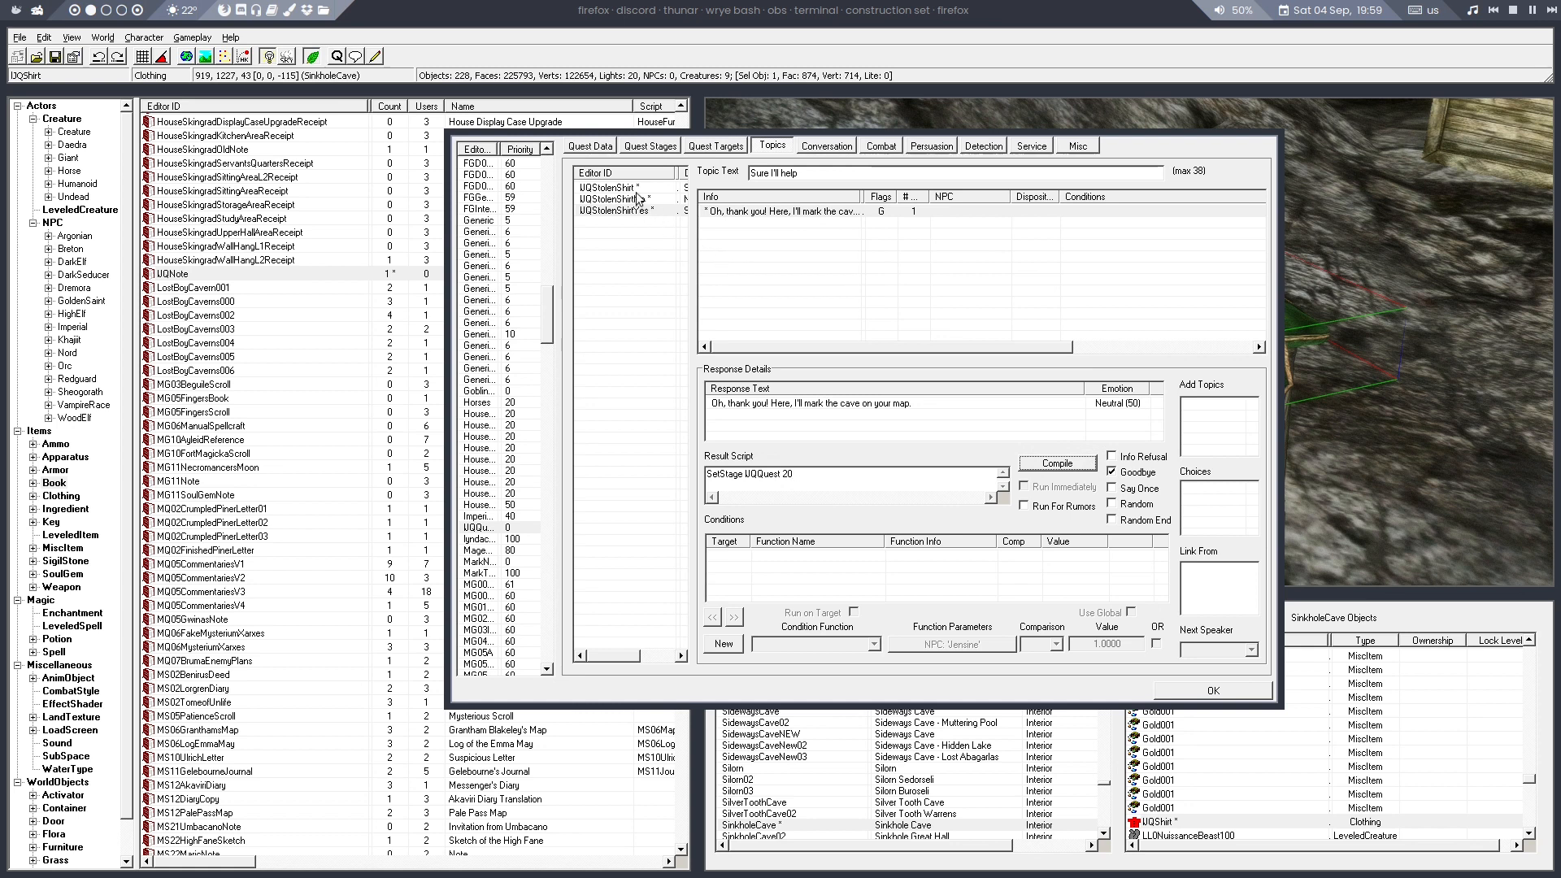
# Select quest stage 20 and reload SinkholeCave, sorting its objects by type to locate and inspect its CDoor02 doors
pyautogui.click(652, 147)
pyautogui.click(593, 199)
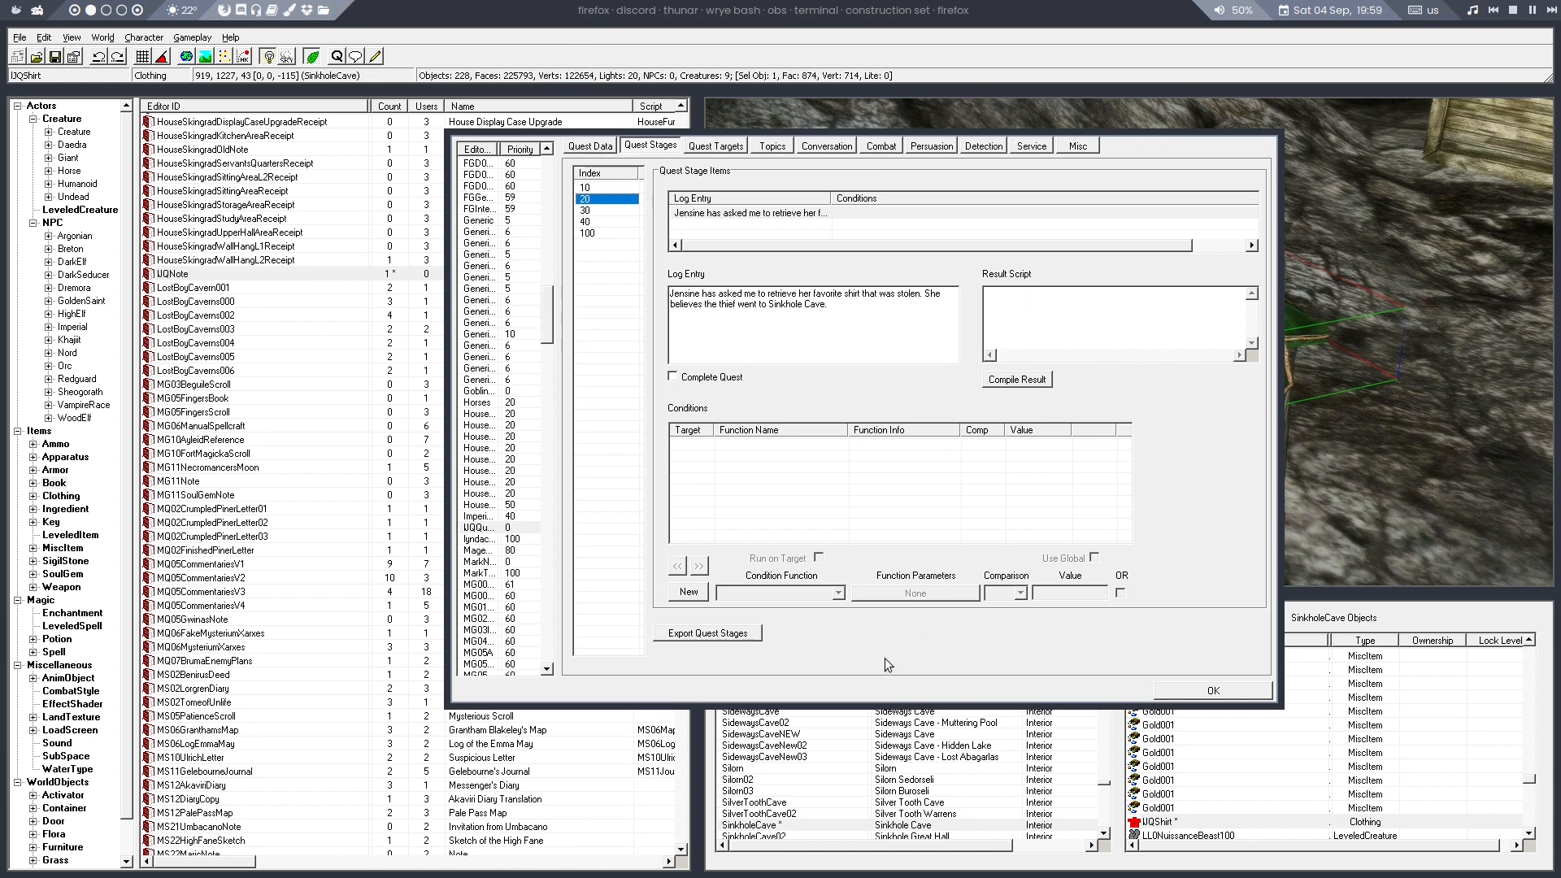
pyautogui.doubleClick(776, 825)
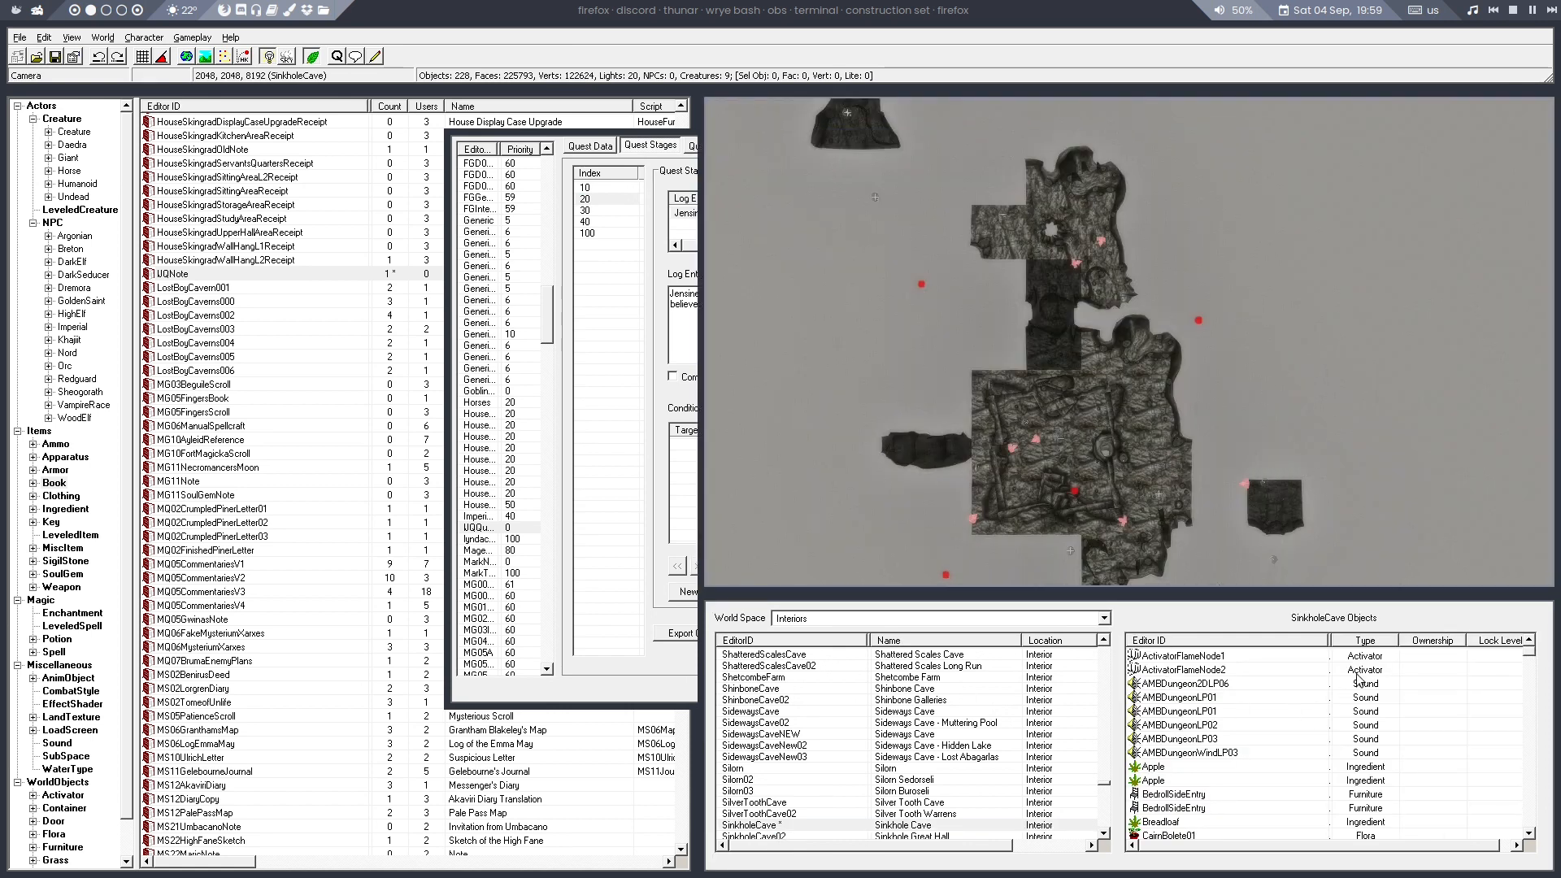
pyautogui.click(1372, 641)
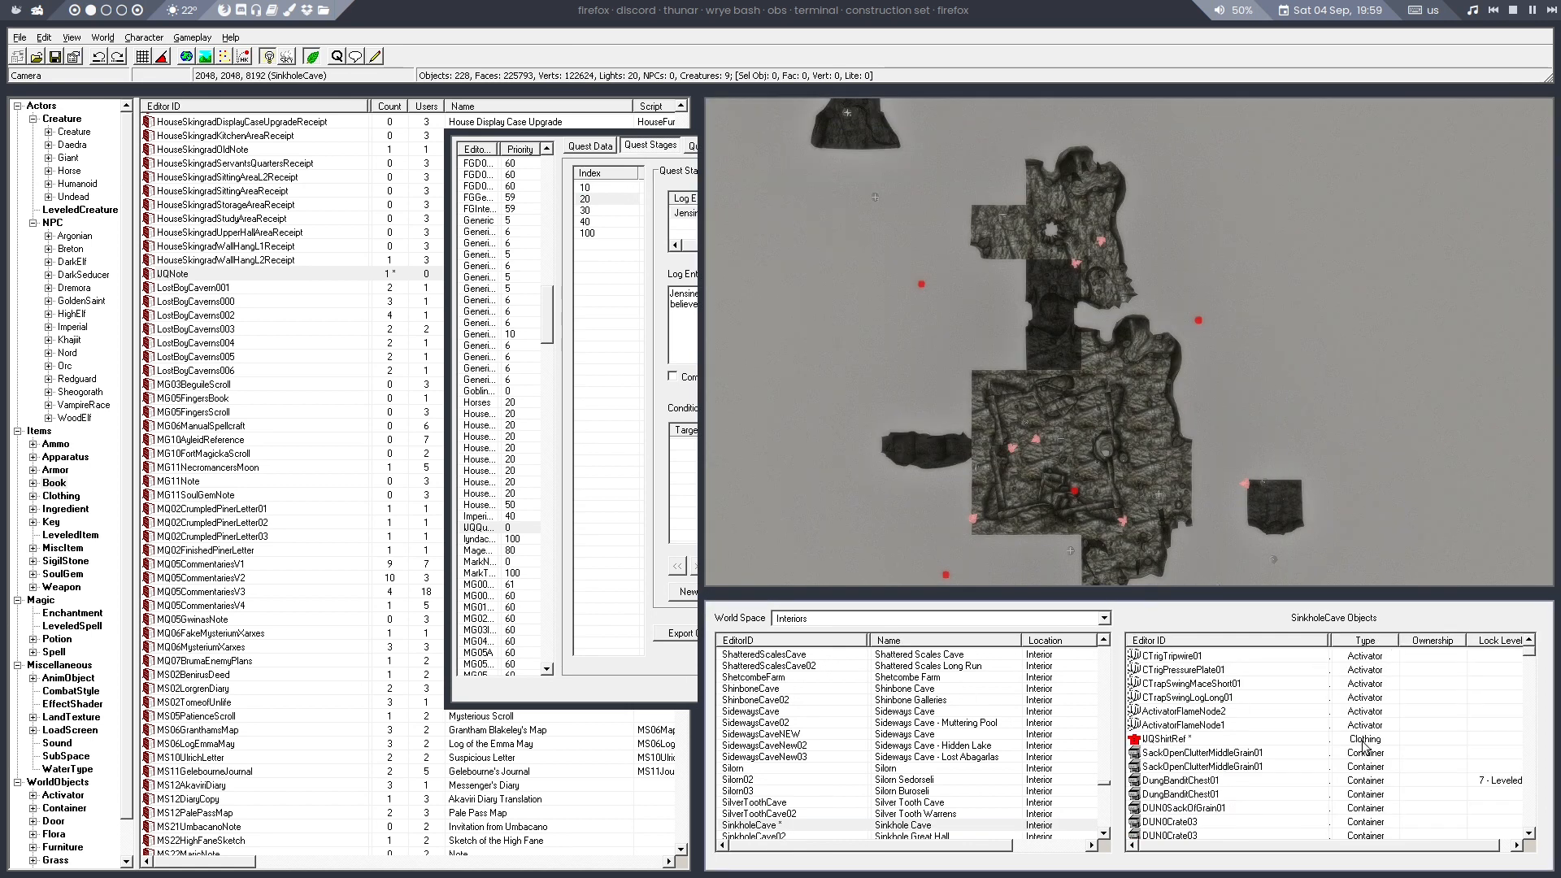
pyautogui.scroll(-3, 1364, 762)
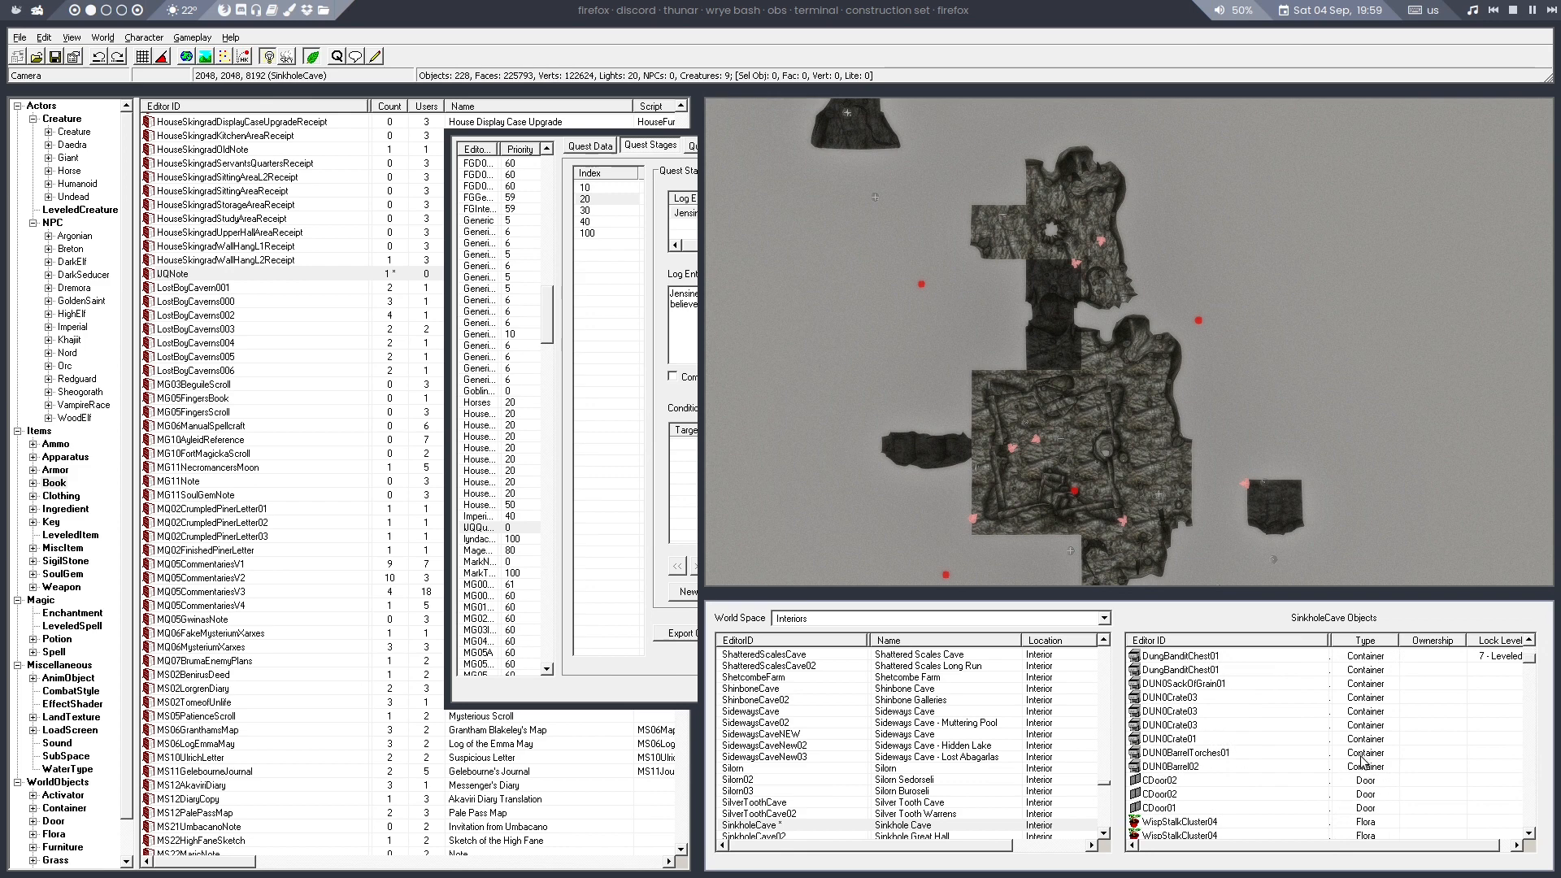
pyautogui.doubleClick(1156, 782)
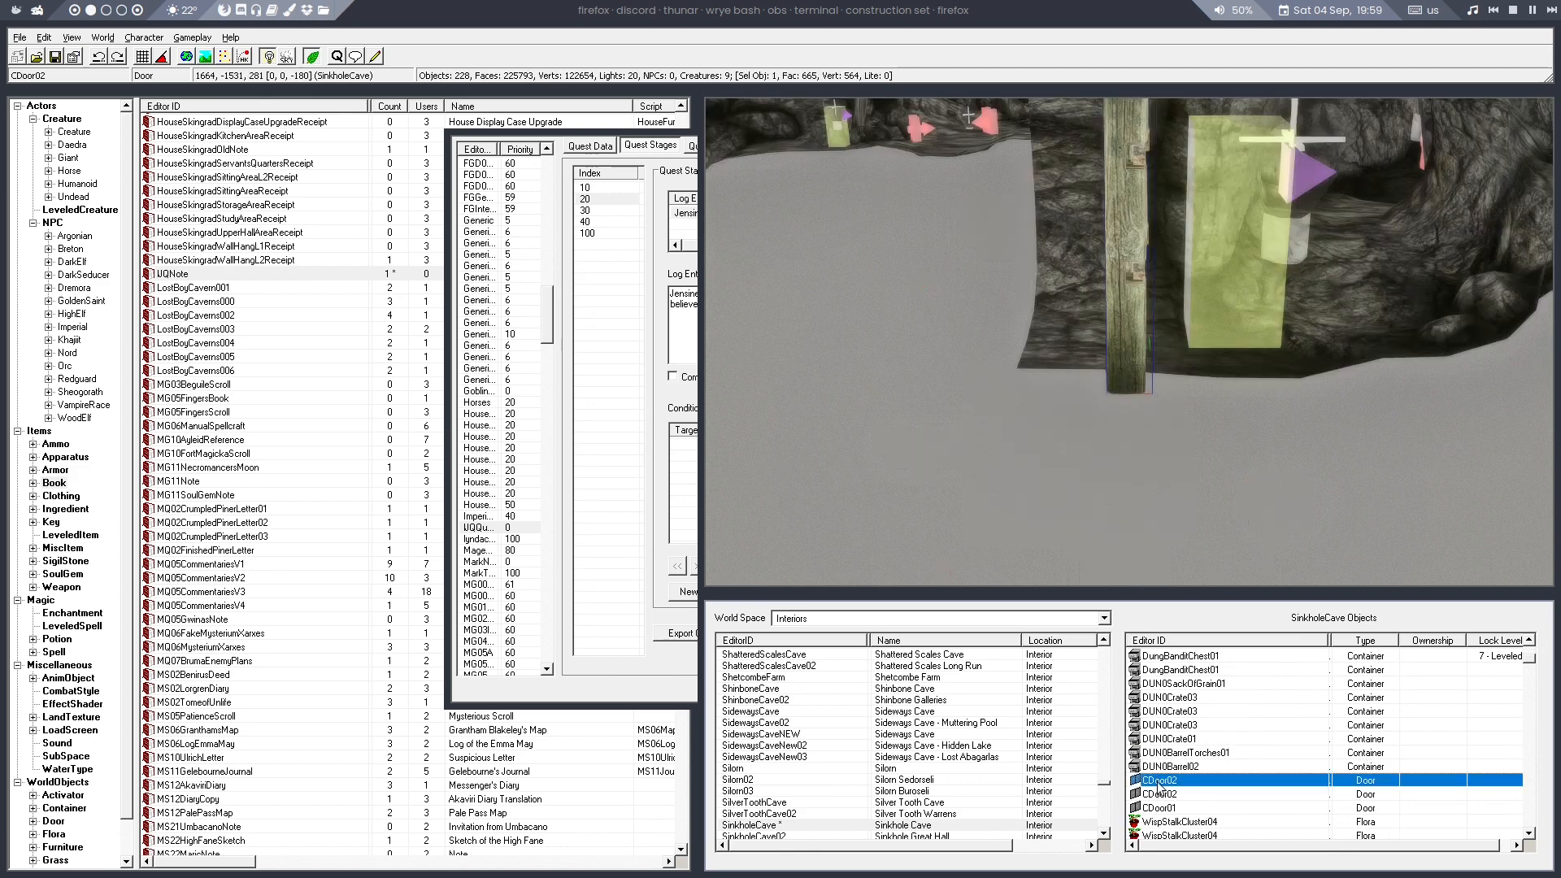
pyautogui.doubleClick(1159, 796)
pyautogui.scroll(-2, 1299, 427)
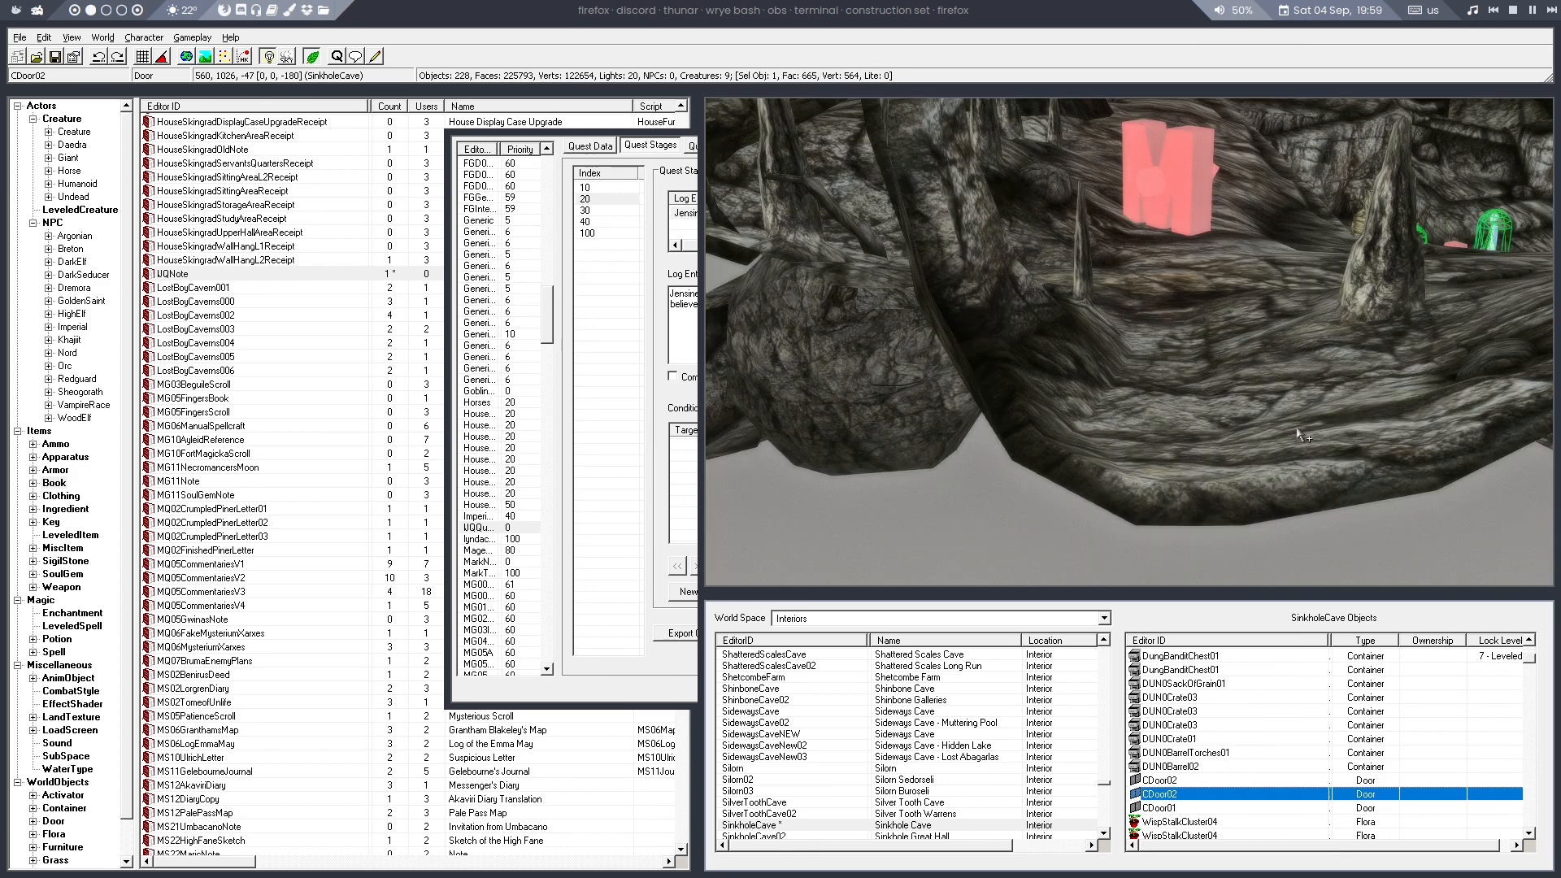
pyautogui.scroll(1, 1266, 392)
pyautogui.click(1123, 232)
pyautogui.click(1128, 237)
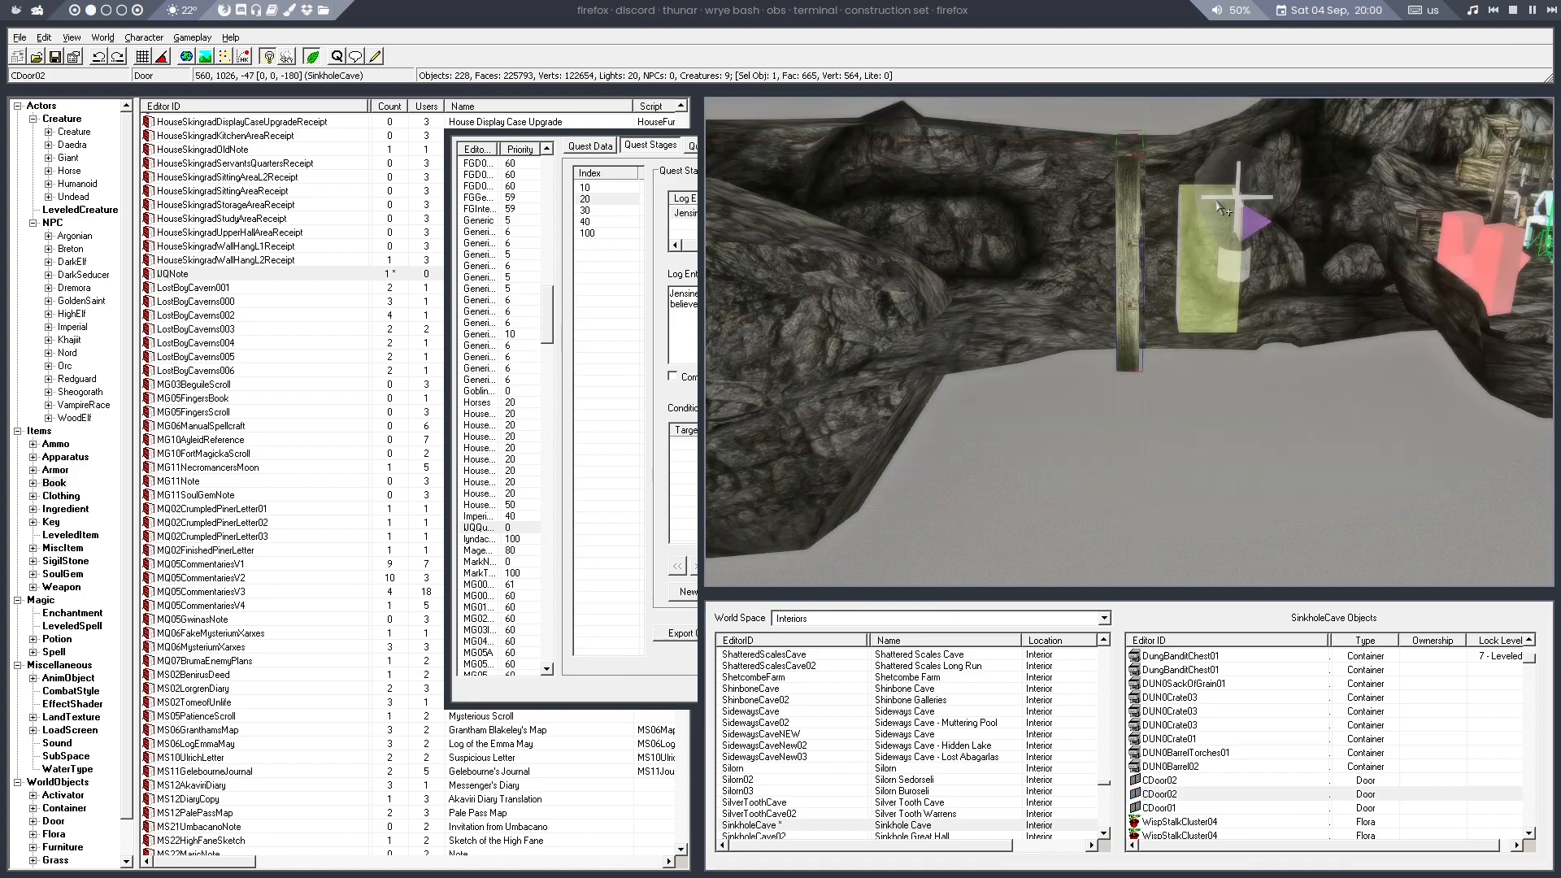
# Bring the door CDoor01 of SinkholeCave into view in the render window
pyautogui.moveTo(1128, 241); pyautogui.dragTo(824, 205, button='middle')
pyautogui.scroll(2, 1128, 240)
pyautogui.scroll(-4, 1128, 241)
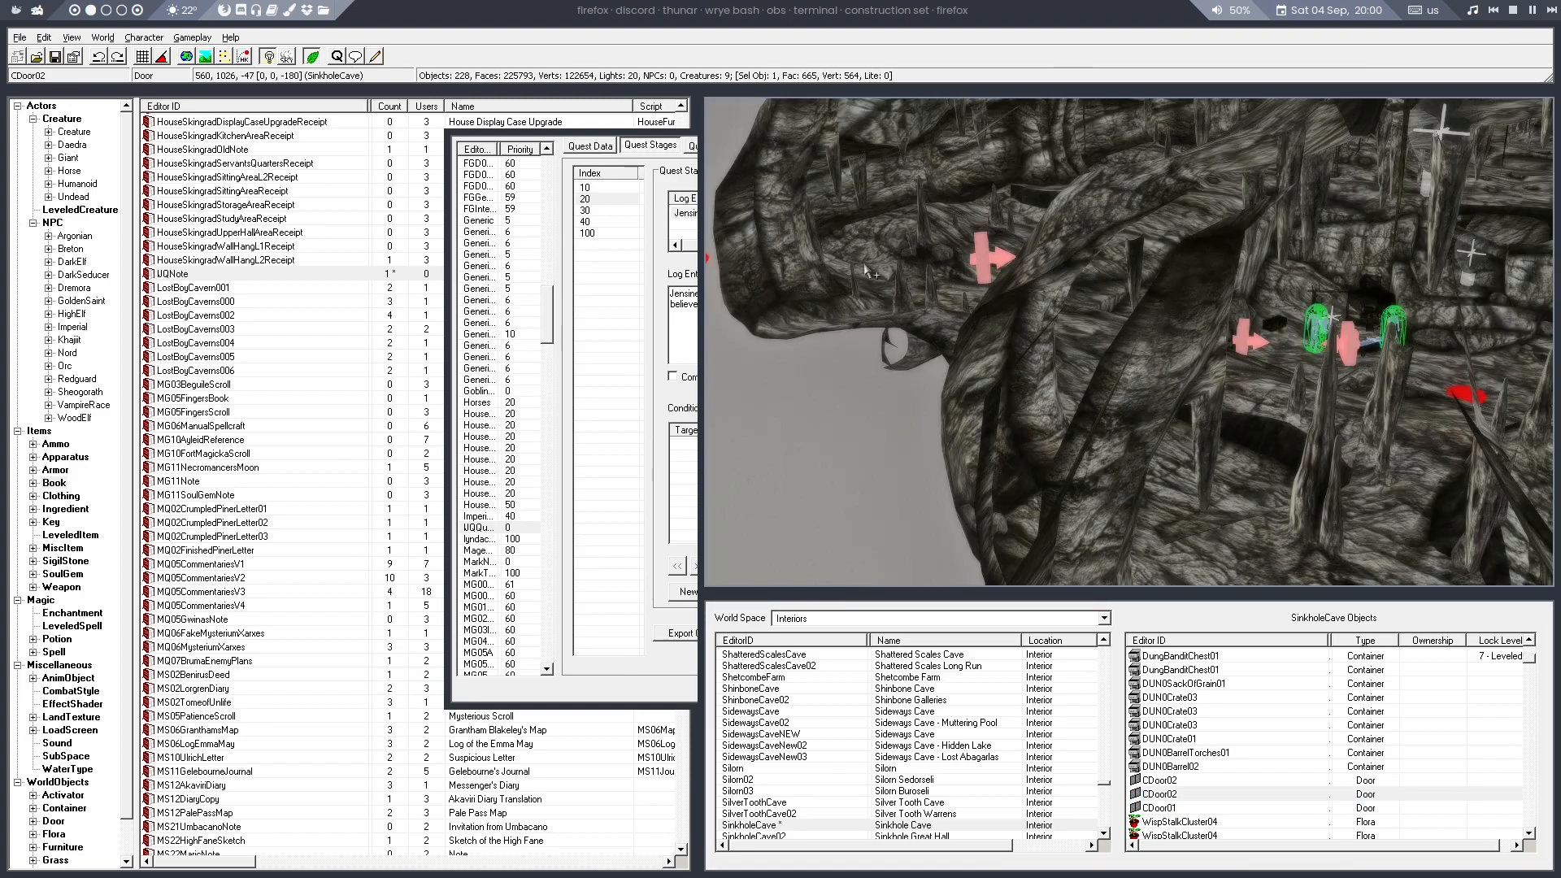
pyautogui.moveTo(1128, 241); pyautogui.dragTo(1200, 117, button='middle')
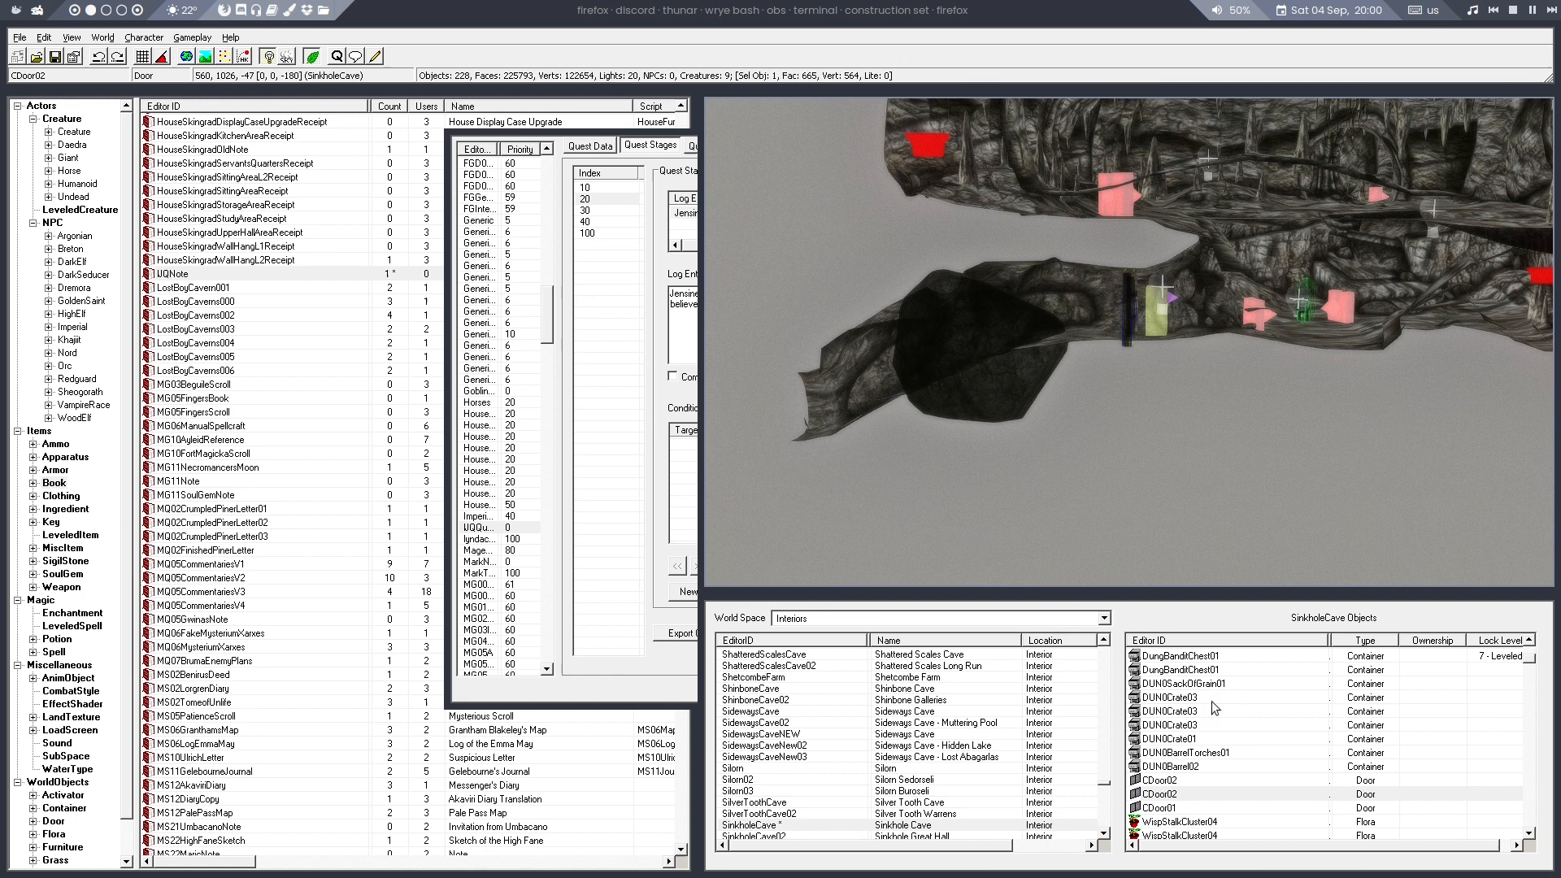
pyautogui.doubleClick(1171, 807)
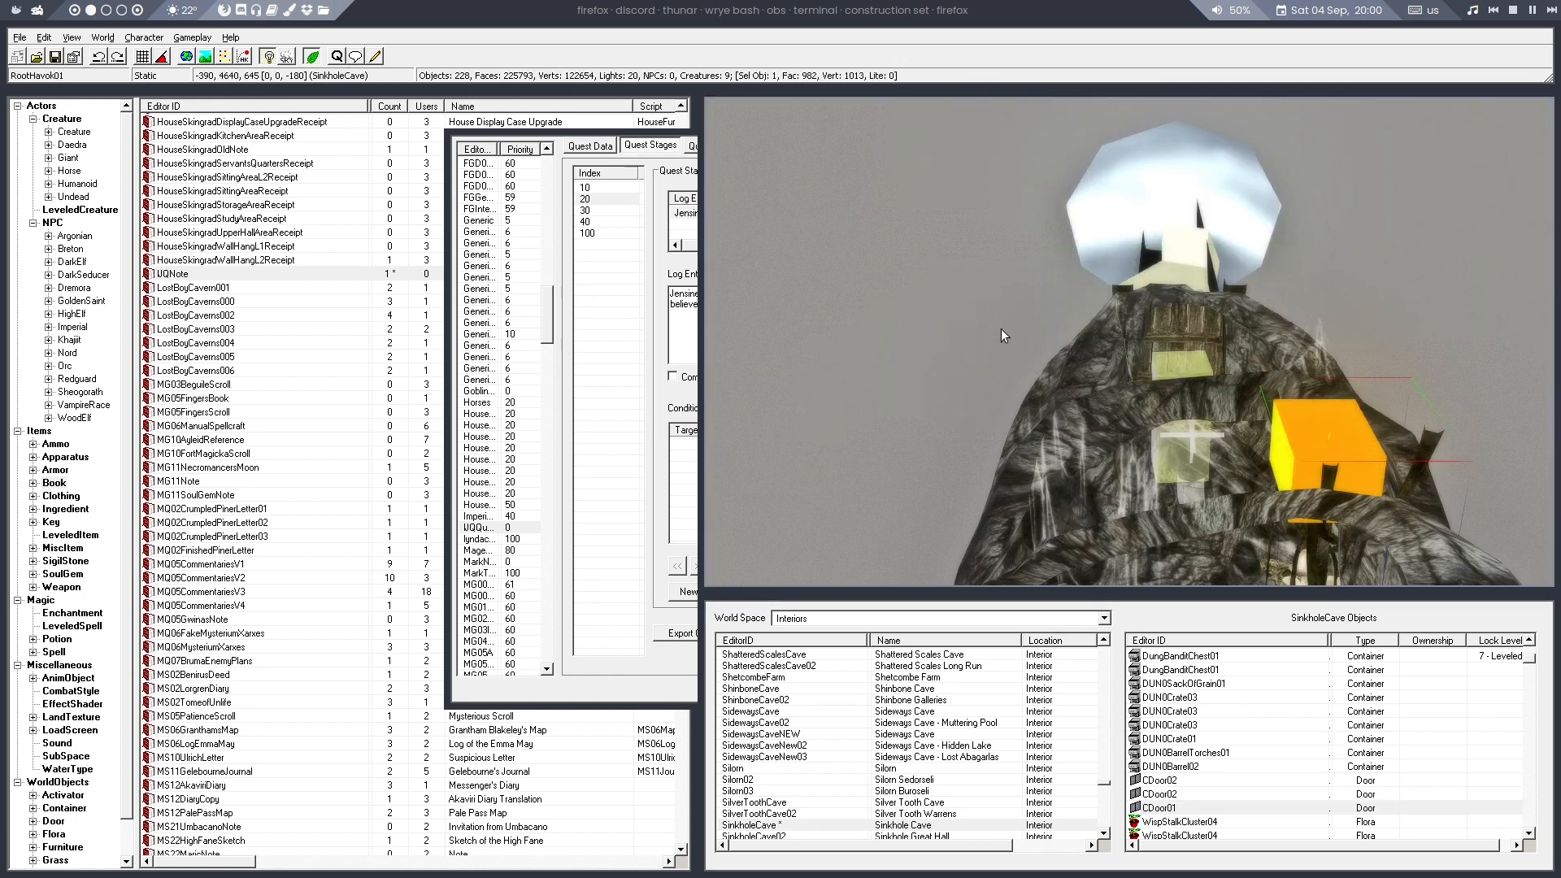
# Follow the yellow door marker beside CDoor01 to its linked door reference outside Sinkhole Cave
pyautogui.click(1329, 473)
pyautogui.moveTo(1329, 473); pyautogui.dragTo(1319, 556, button='middle')
pyautogui.click(1070, 280)
pyautogui.keyDown('shift'); pyautogui.moveTo(1070, 280); pyautogui.dragTo(935, 545, button='middle'); pyautogui.keyUp('shift')
pyautogui.scroll(6, 1047, 272)
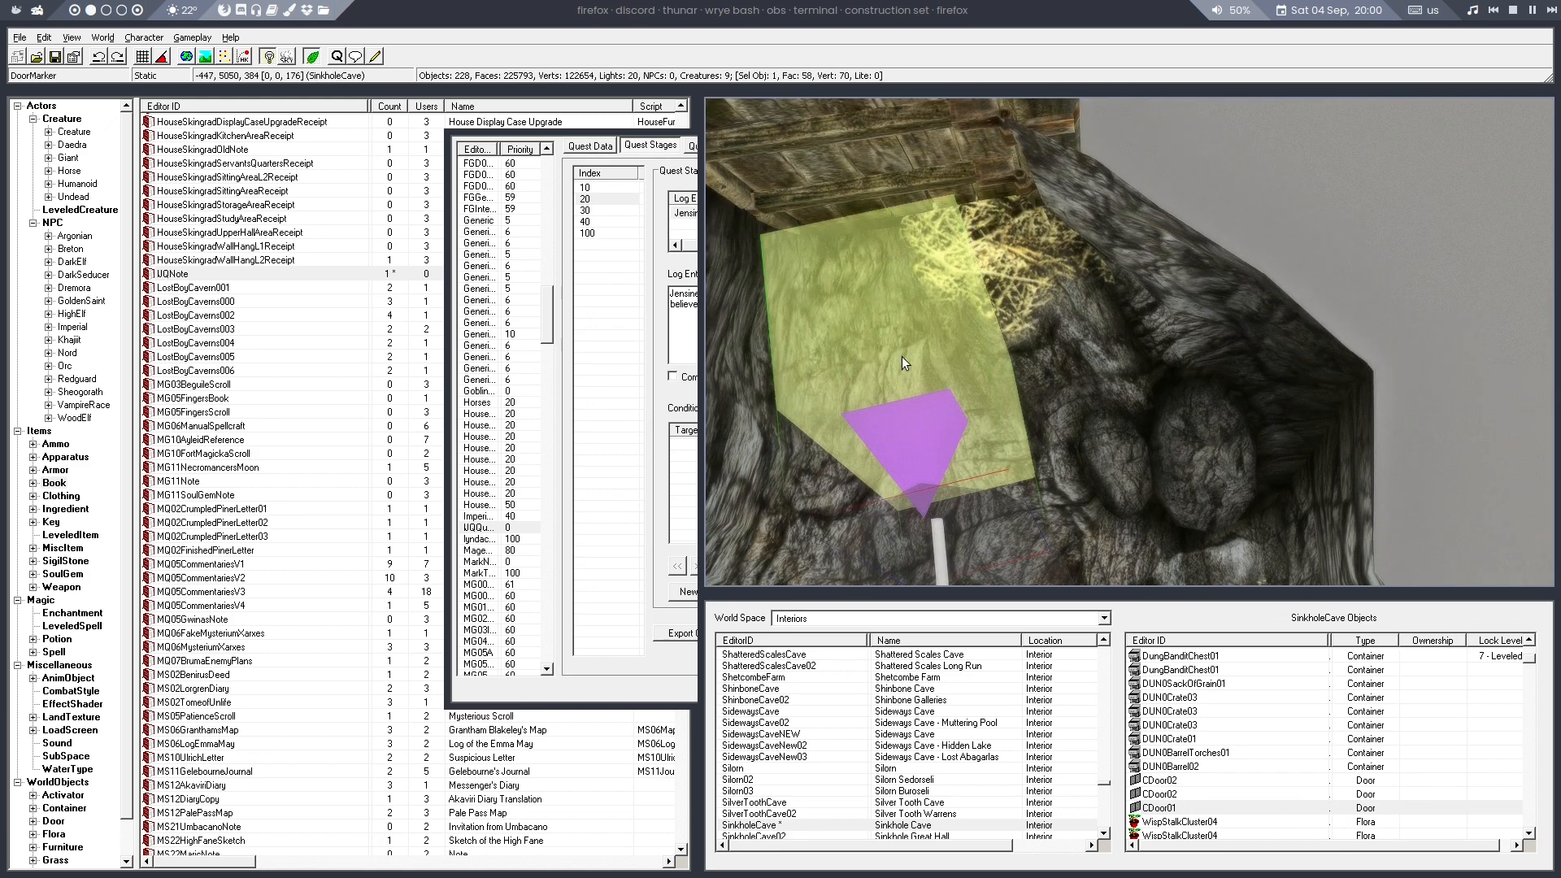
pyautogui.doubleClick(901, 356)
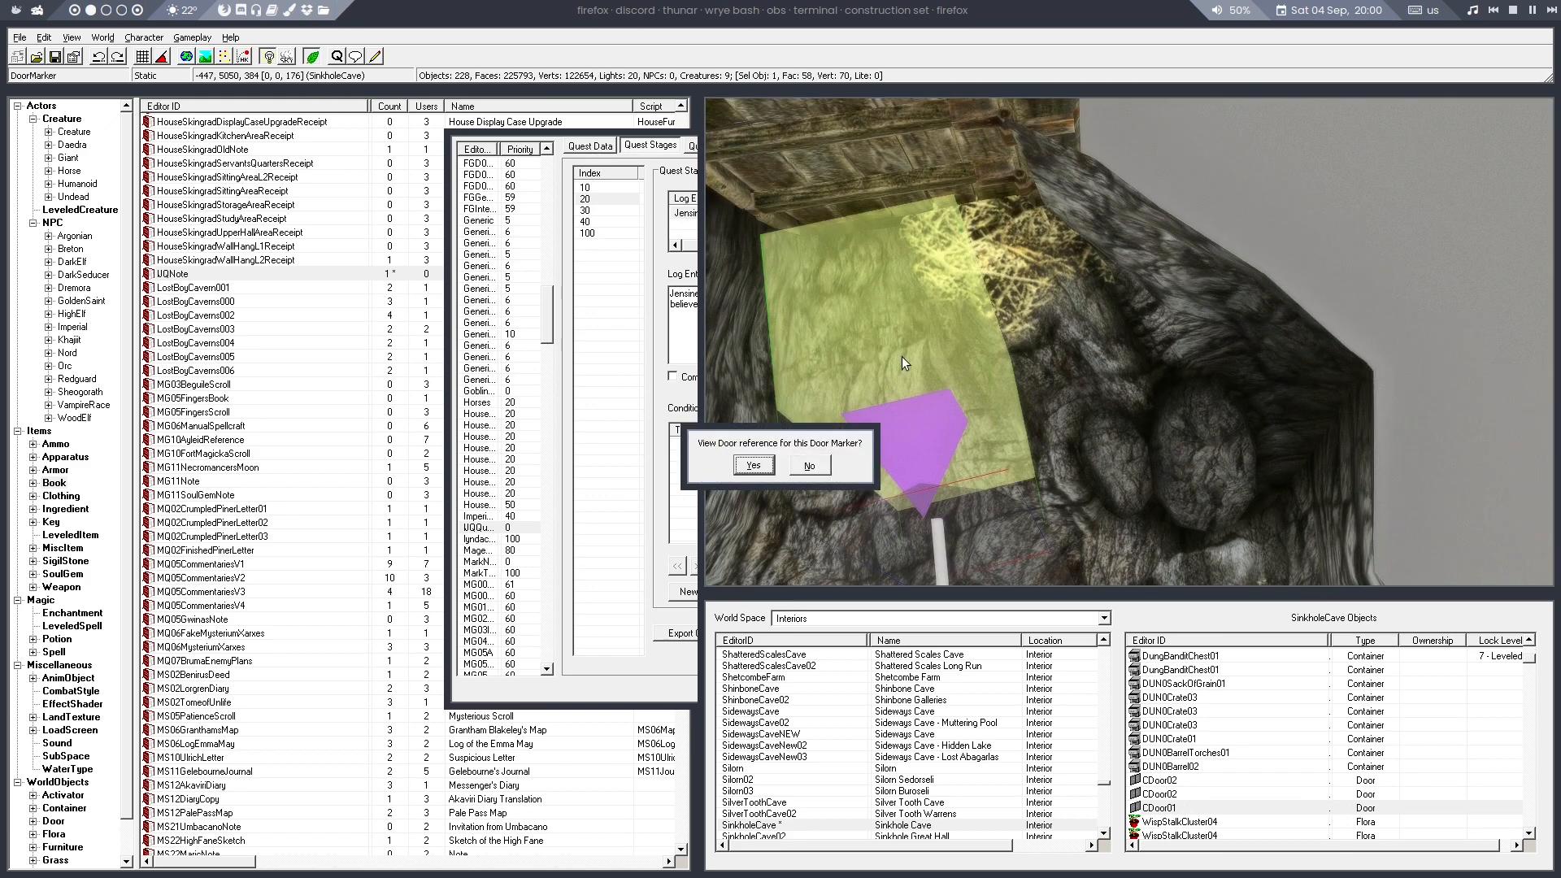
pyautogui.click(756, 470)
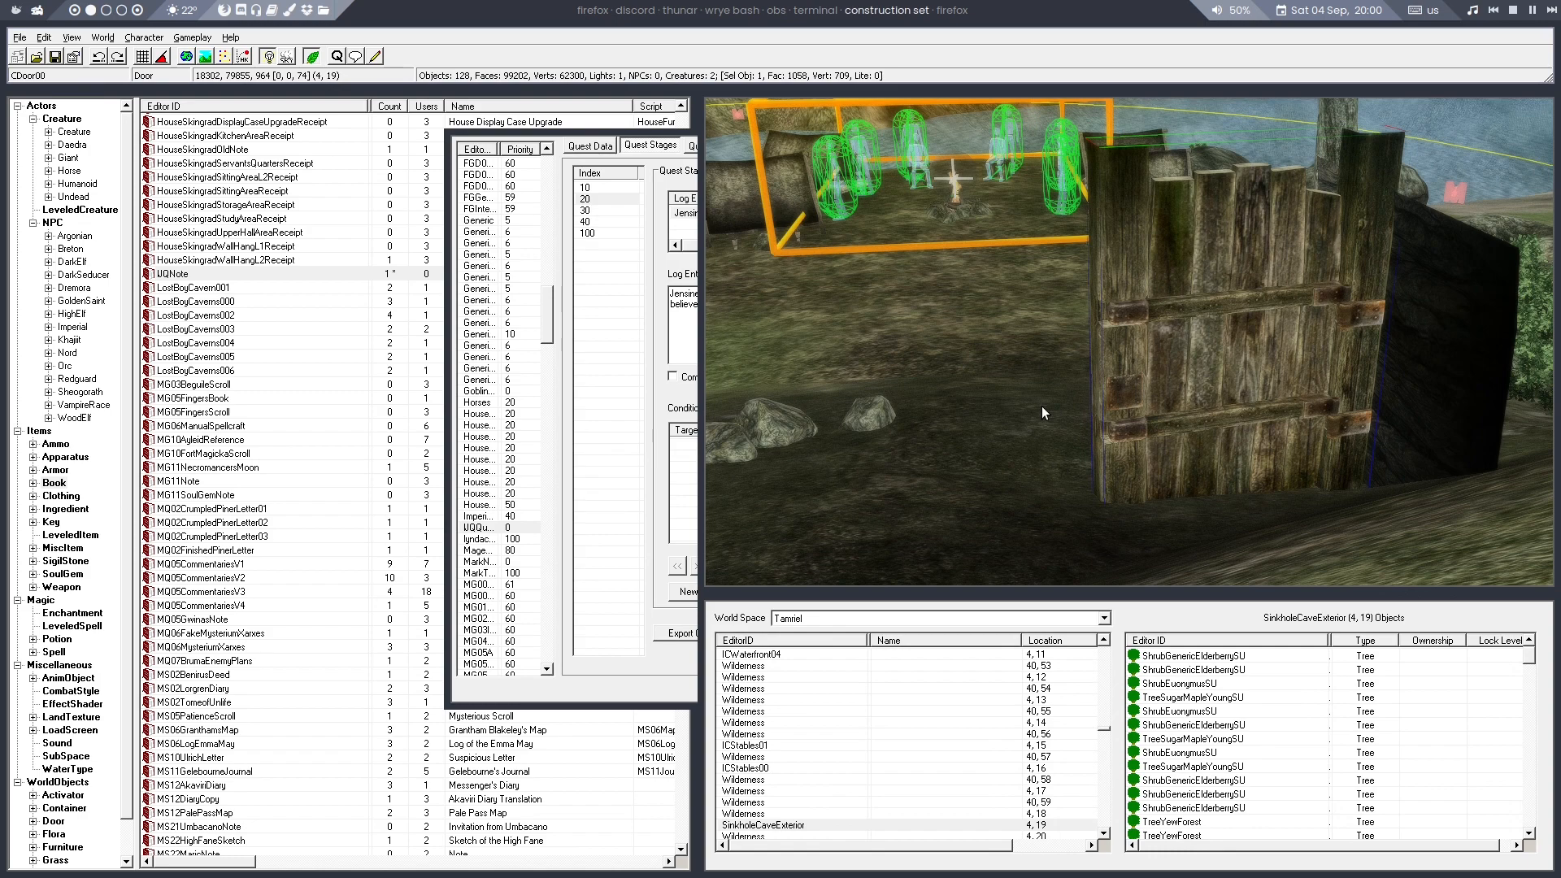
# Examine the terrain outside Sinkhole Cave from above to locate the cave's map marker
pyautogui.press('shift')
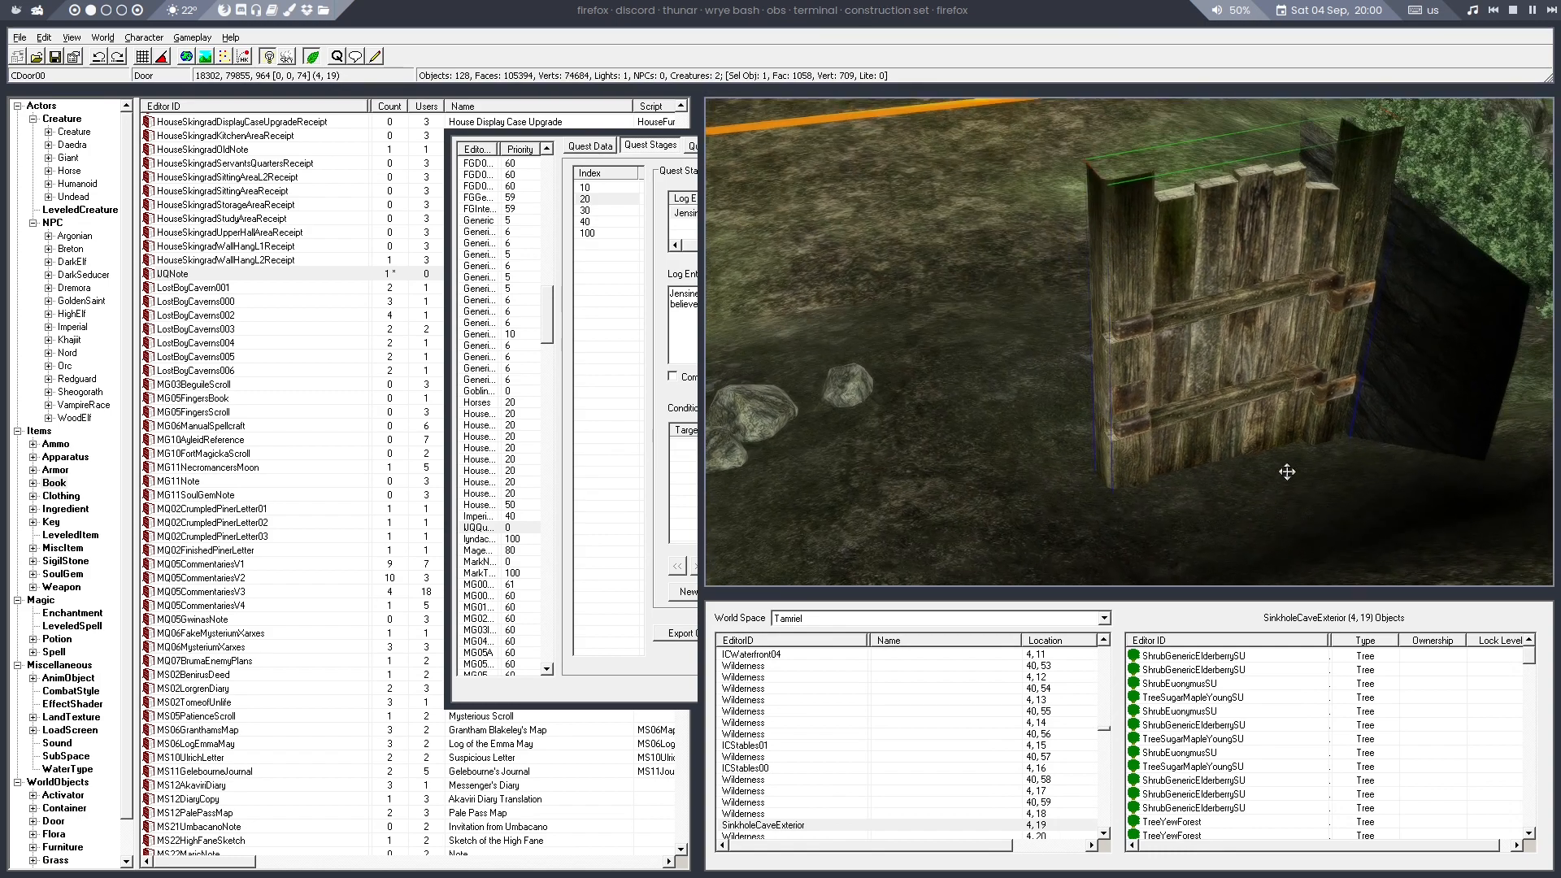
pyautogui.press('t')
pyautogui.press('shift')
pyautogui.press('shift')
pyautogui.press('shift')
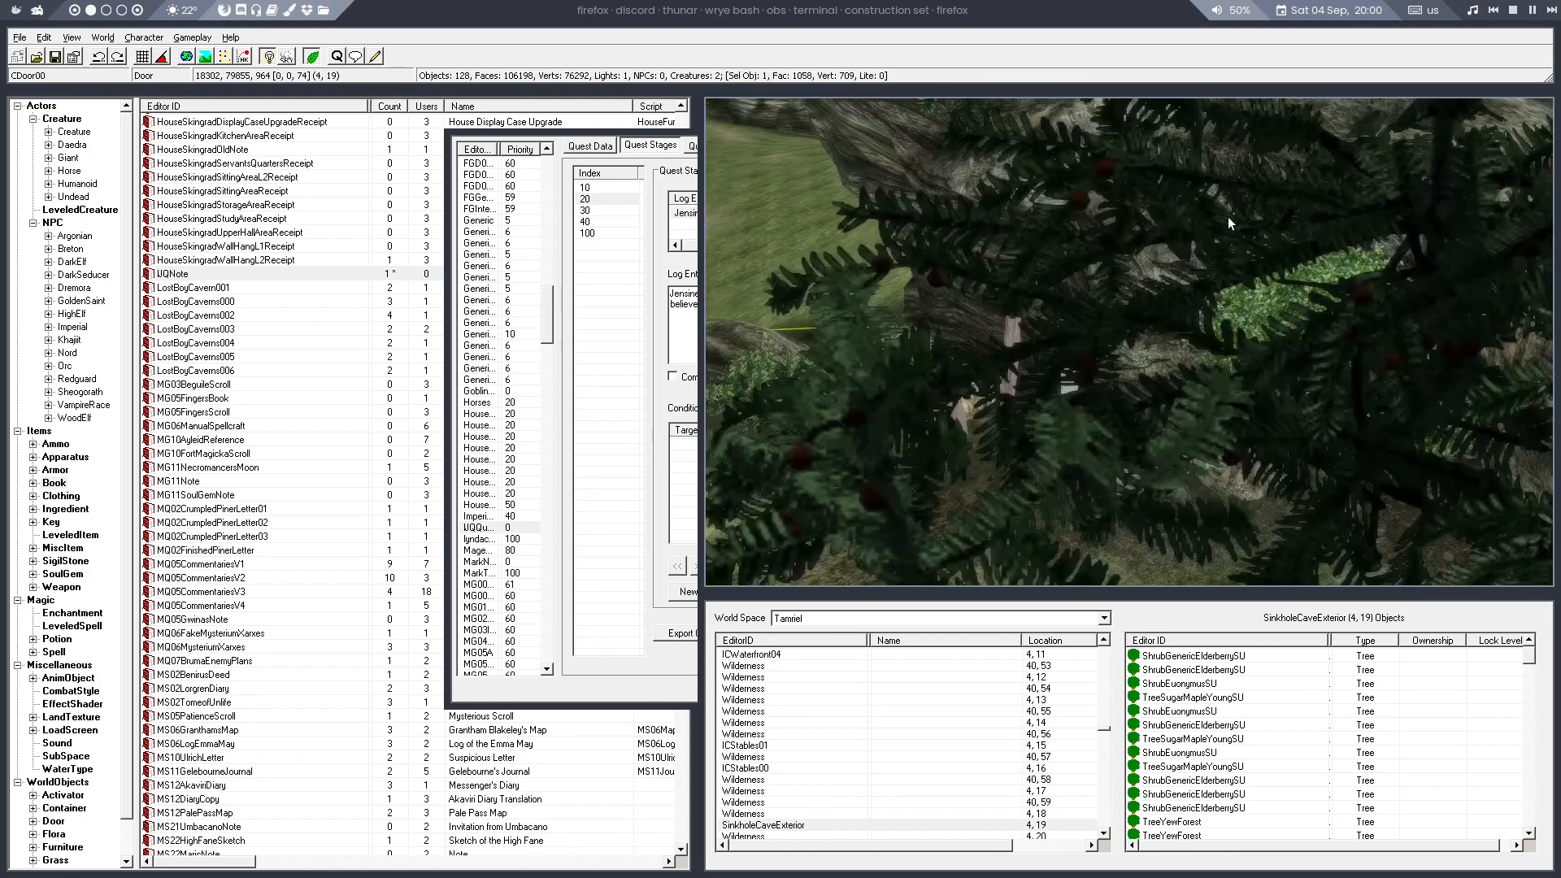
pyautogui.scroll(-5, 1197, 317)
pyautogui.press('shift')
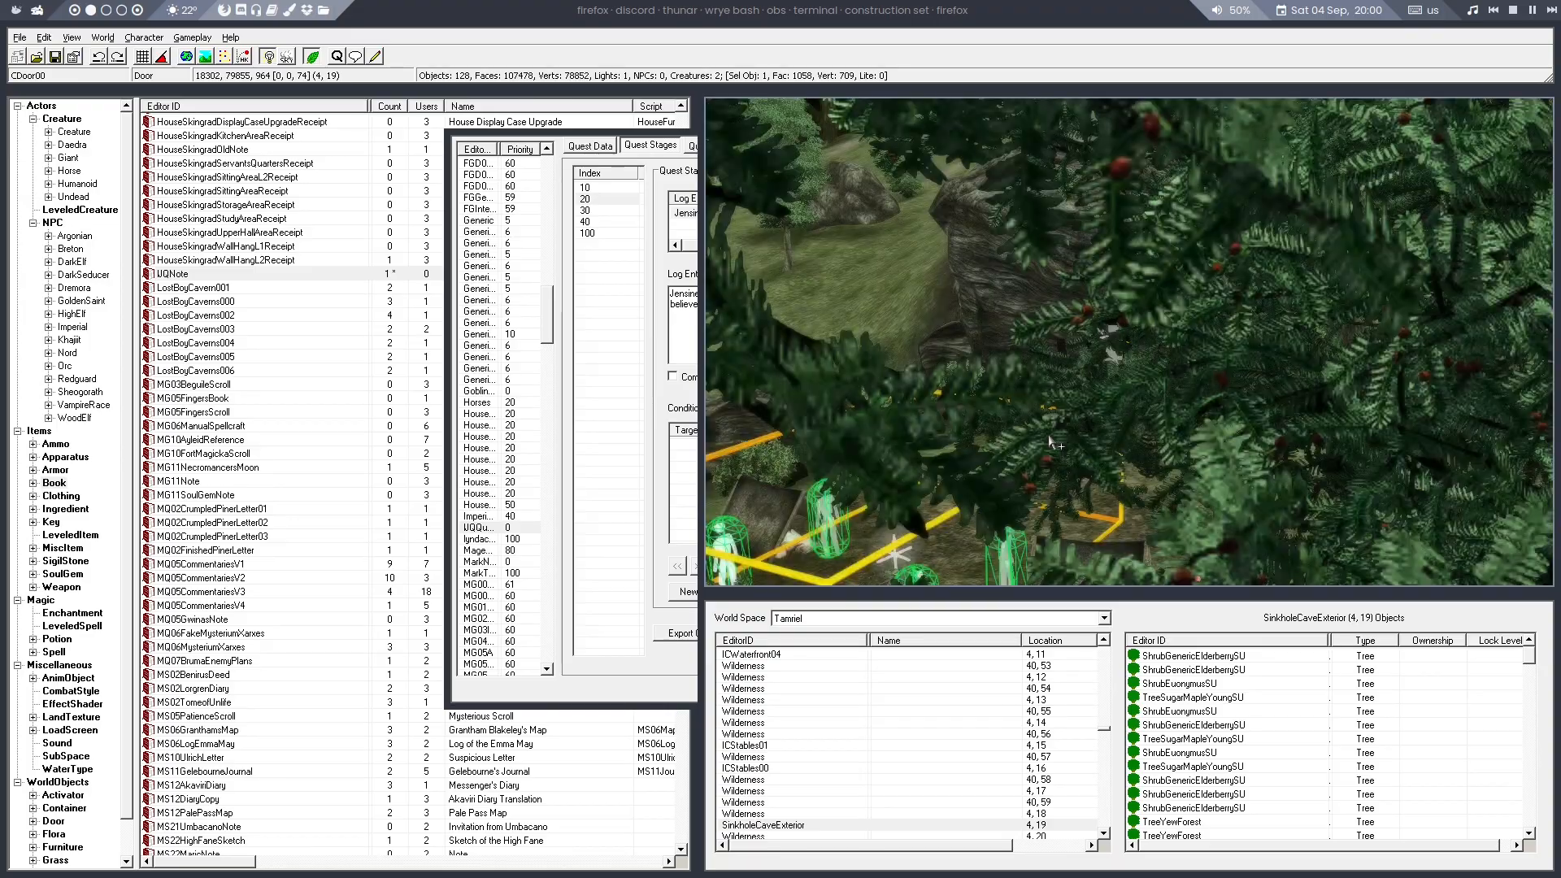
pyautogui.moveTo(867, 518); pyautogui.dragTo(1369, 378, button='middle')
pyautogui.scroll(-5, 1163, 326)
pyautogui.scroll(3, 1369, 378)
pyautogui.scroll(-4, 1371, 382)
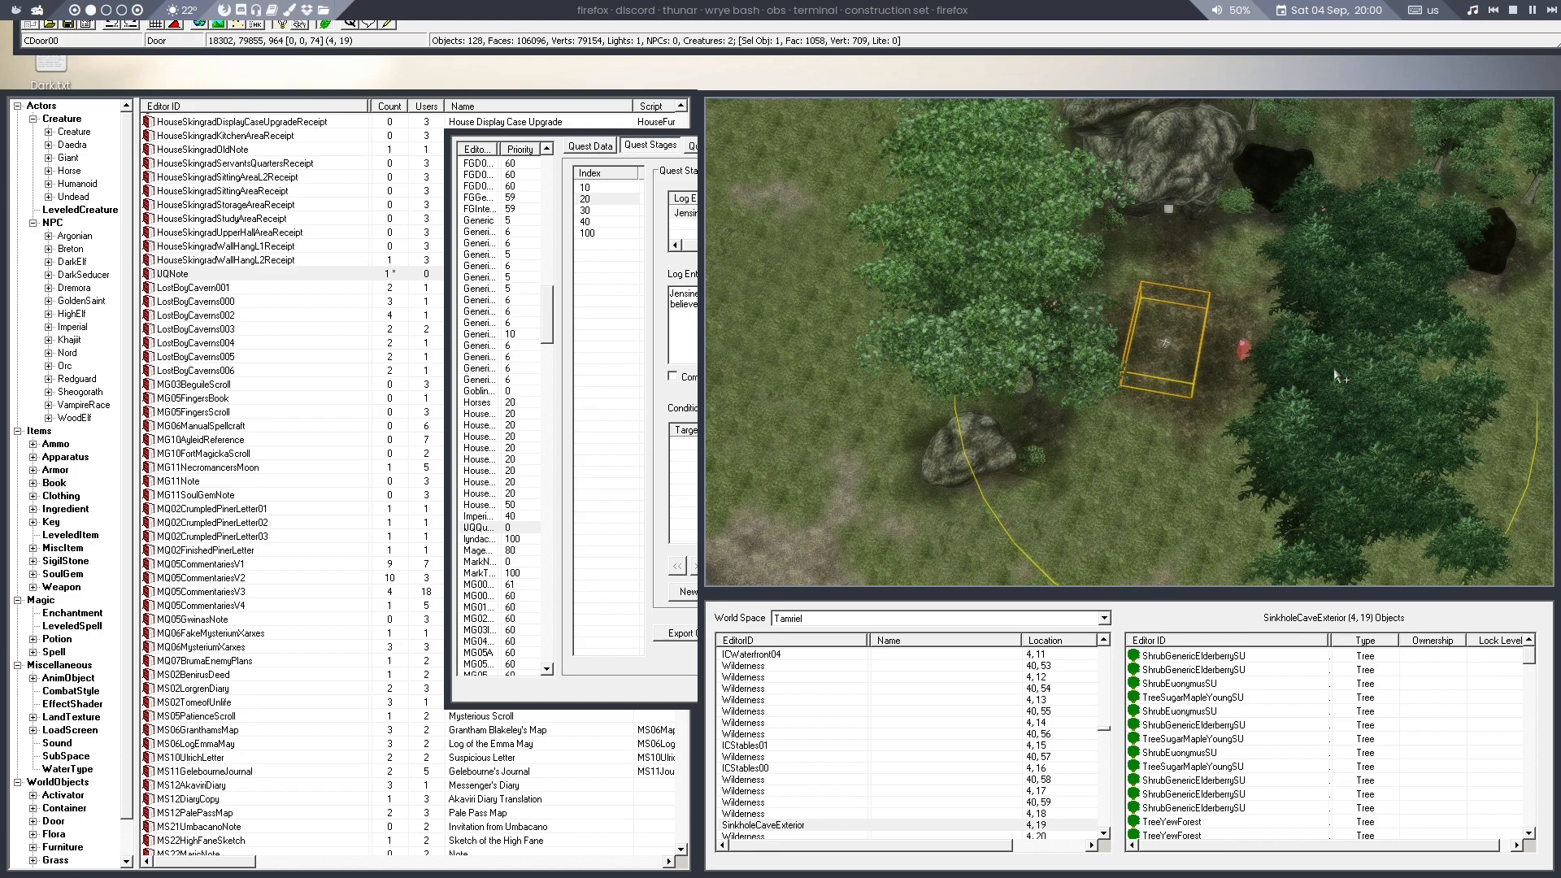
pyautogui.scroll(4, 1335, 372)
pyautogui.moveTo(1499, 366); pyautogui.dragTo(1376, 380, button='middle')
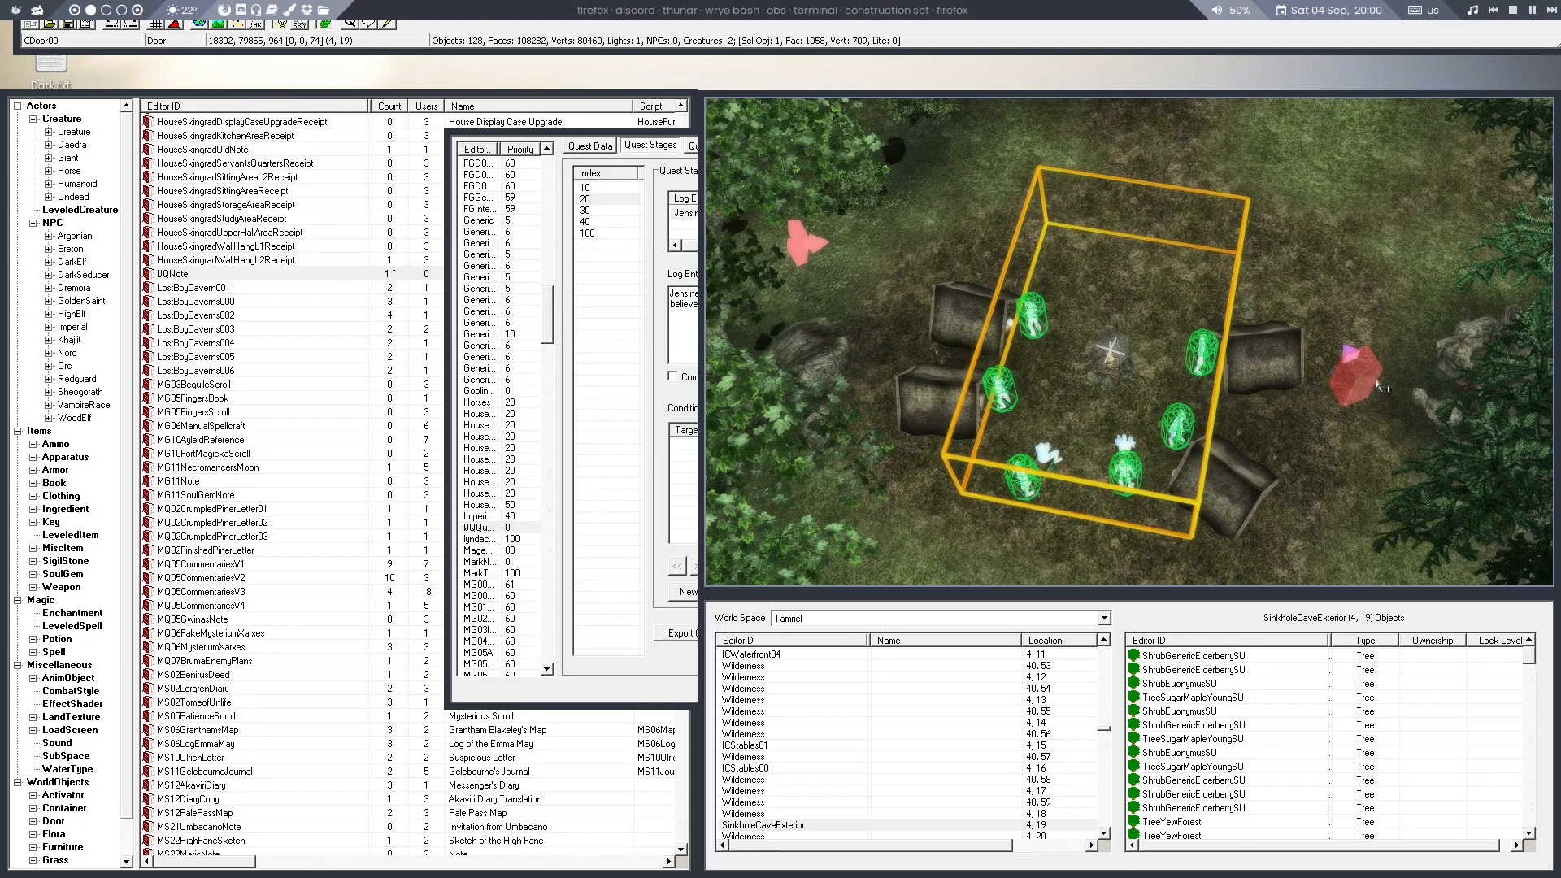
# Copy the reference editor ID of the red map marker beside the camp and close its properties unchanged
pyautogui.doubleClick(1374, 379)
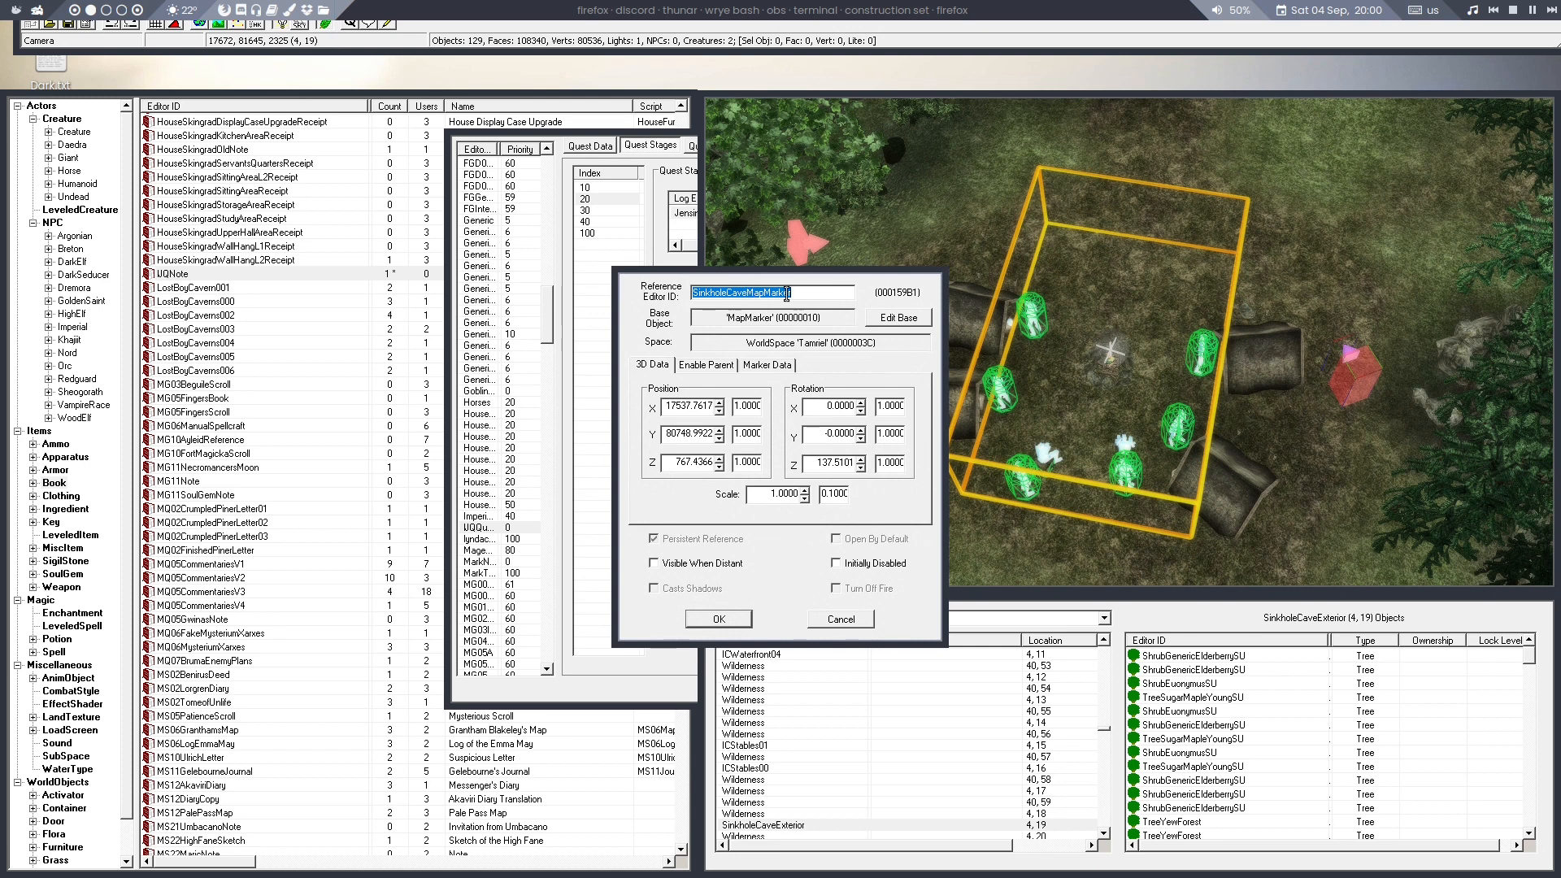
pyautogui.moveTo(824, 292); pyautogui.dragTo(648, 368)
pyautogui.hotkey('ctrl', 'c')
pyautogui.click(852, 621)
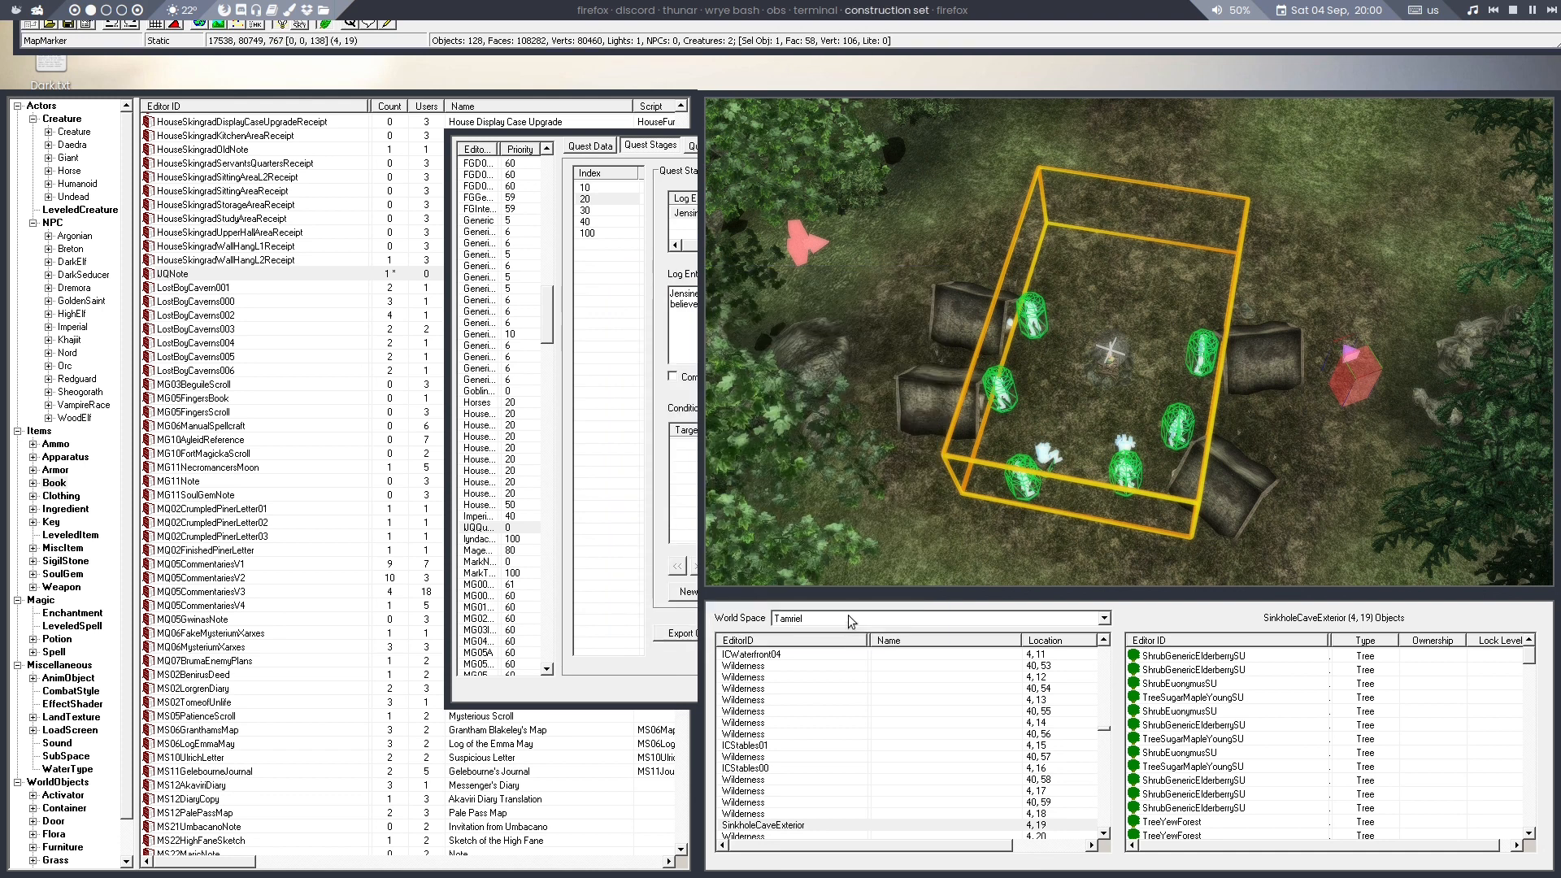
# Check the ShowMap syntax on the wiki, give quest stage 20 the result script "ShowMap SinkholeCaveMapMarker 0" and compile it
pyautogui.click(680, 330)
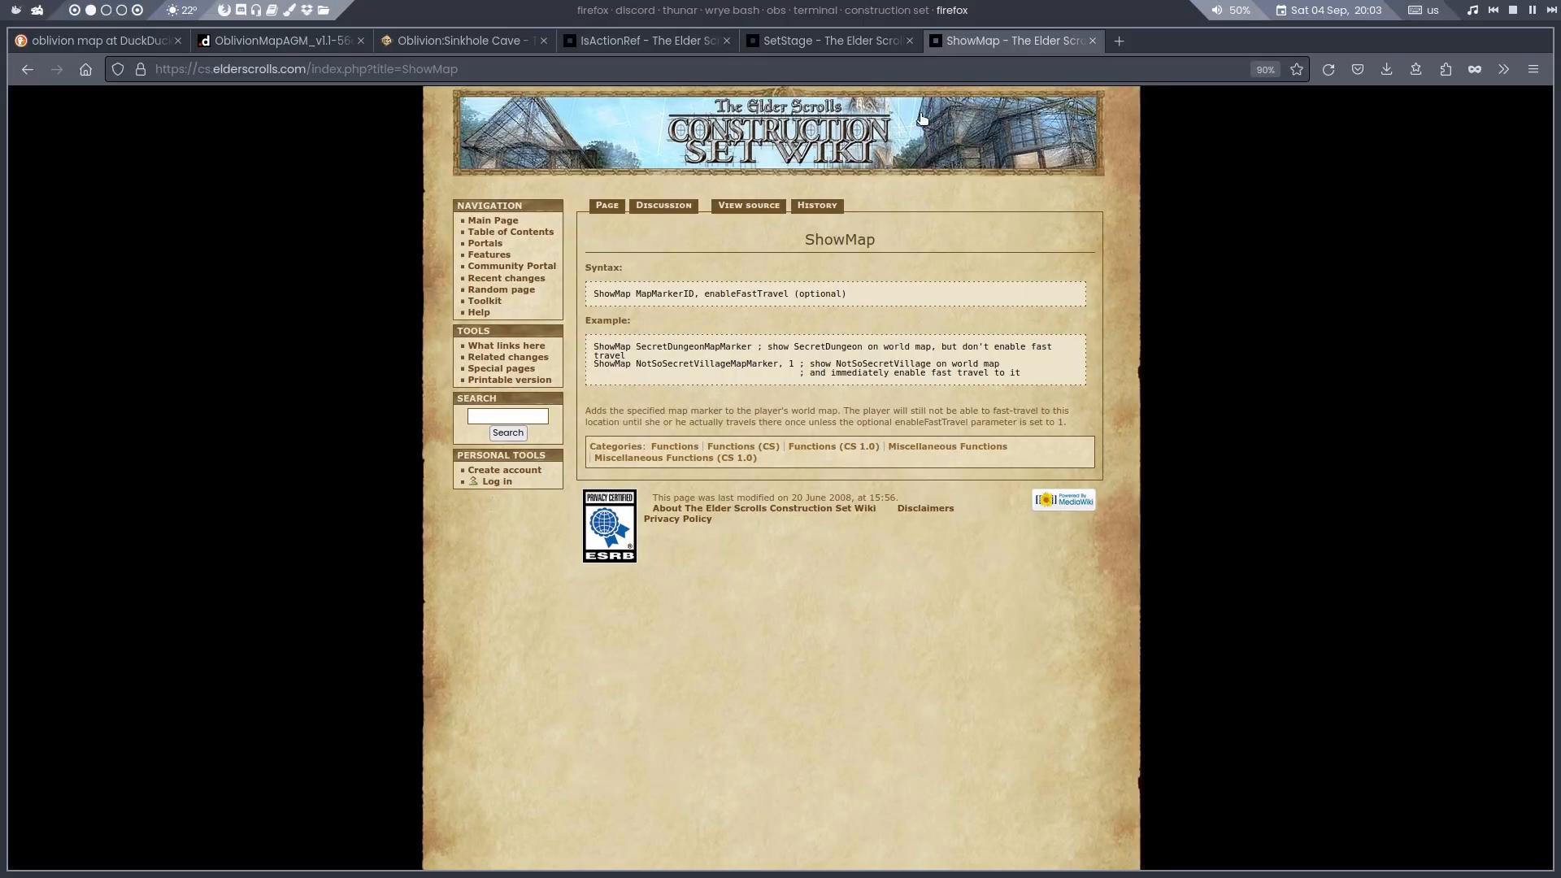
pyautogui.click(951, 7)
pyautogui.click(1513, 23)
pyautogui.click(1053, 295)
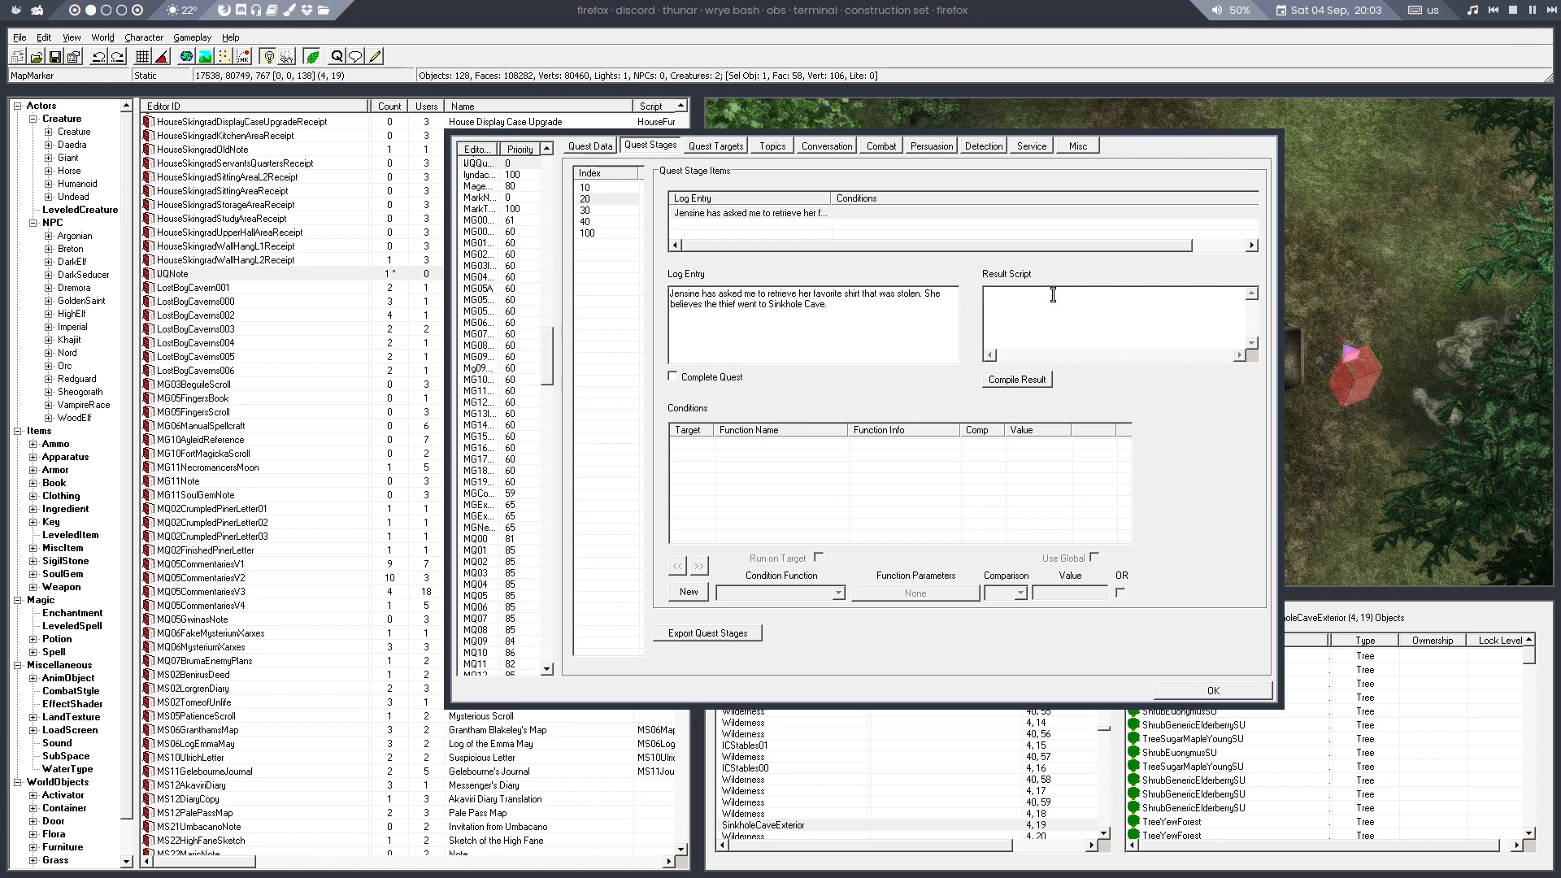
pyautogui.hotkey('ctrl', 'v')
pyautogui.press('Home')
pyautogui.write('ShowMap')
pyautogui.click(1007, 384)
# Add a new quest target and assign the Sinkhole Cave map marker as its reference
pyautogui.click(709, 145)
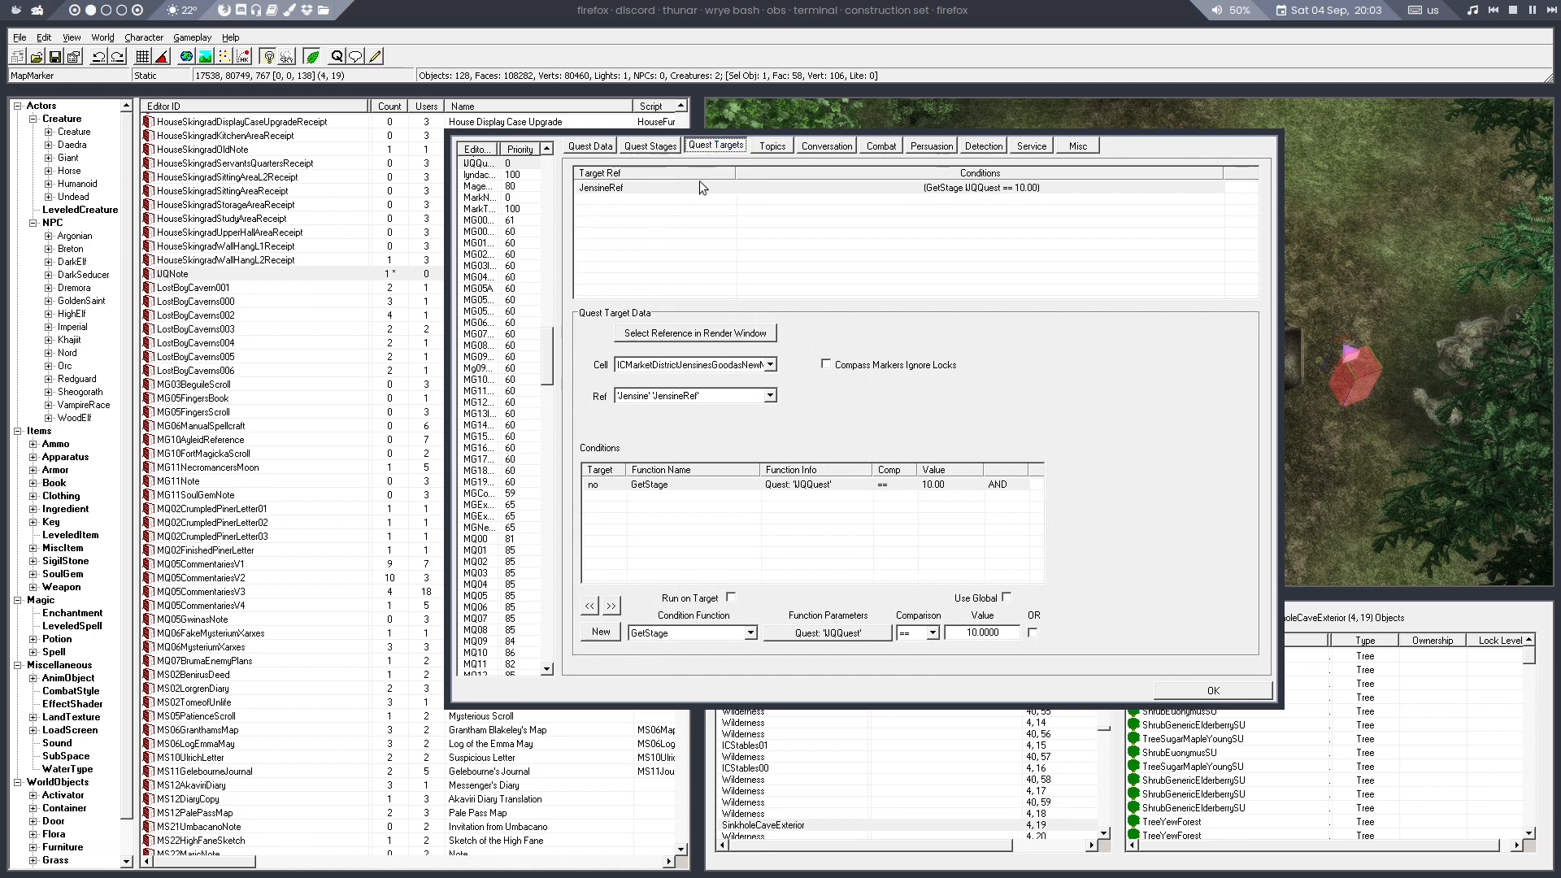
pyautogui.rightClick(646, 214)
pyautogui.click(655, 221)
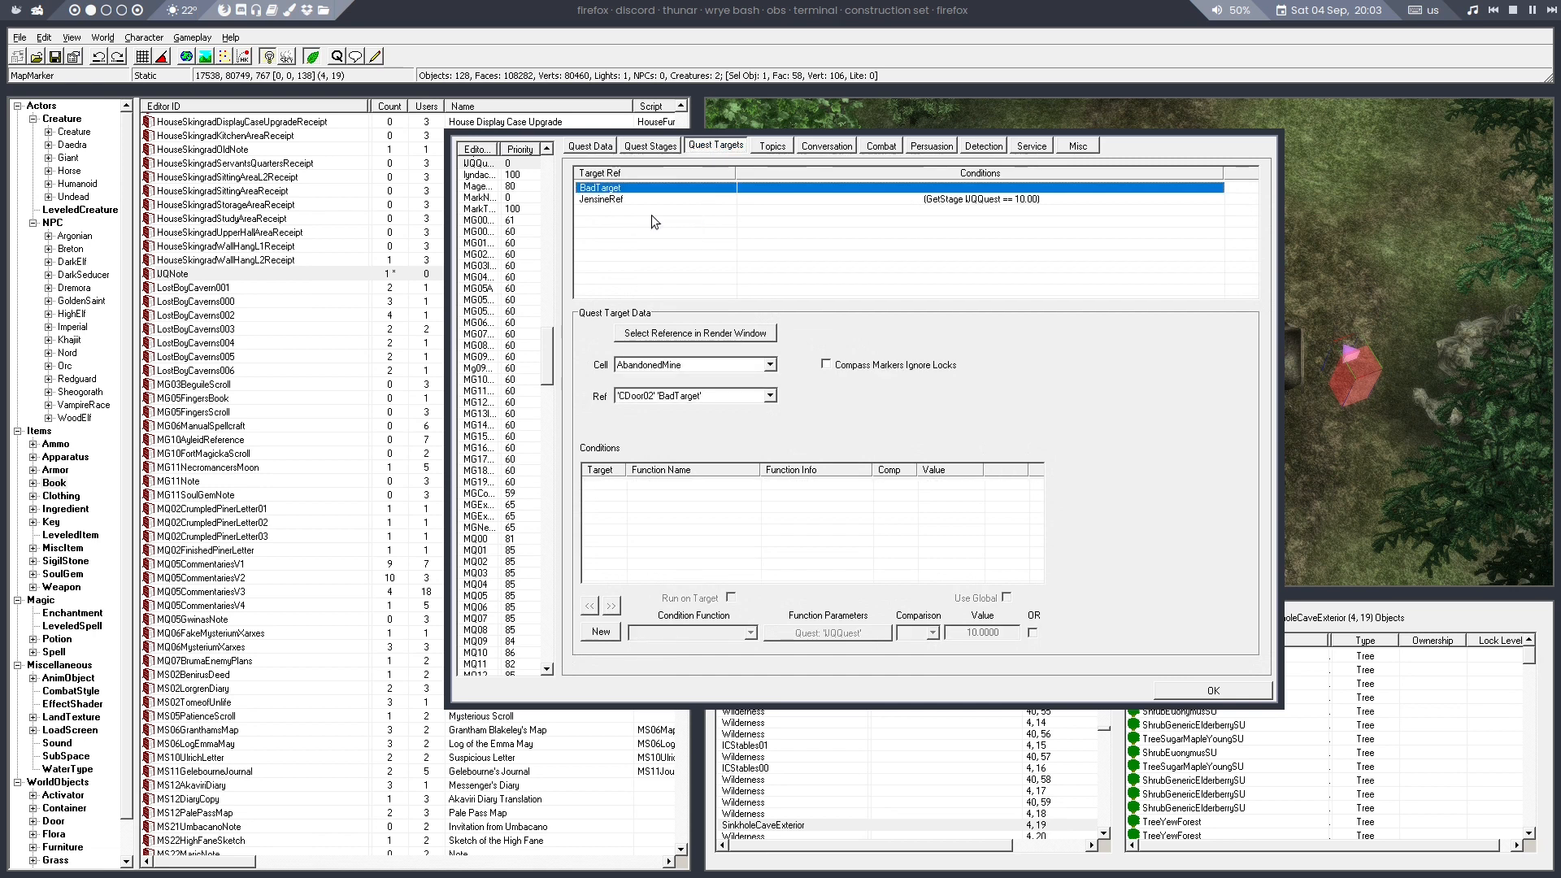
pyautogui.click(672, 333)
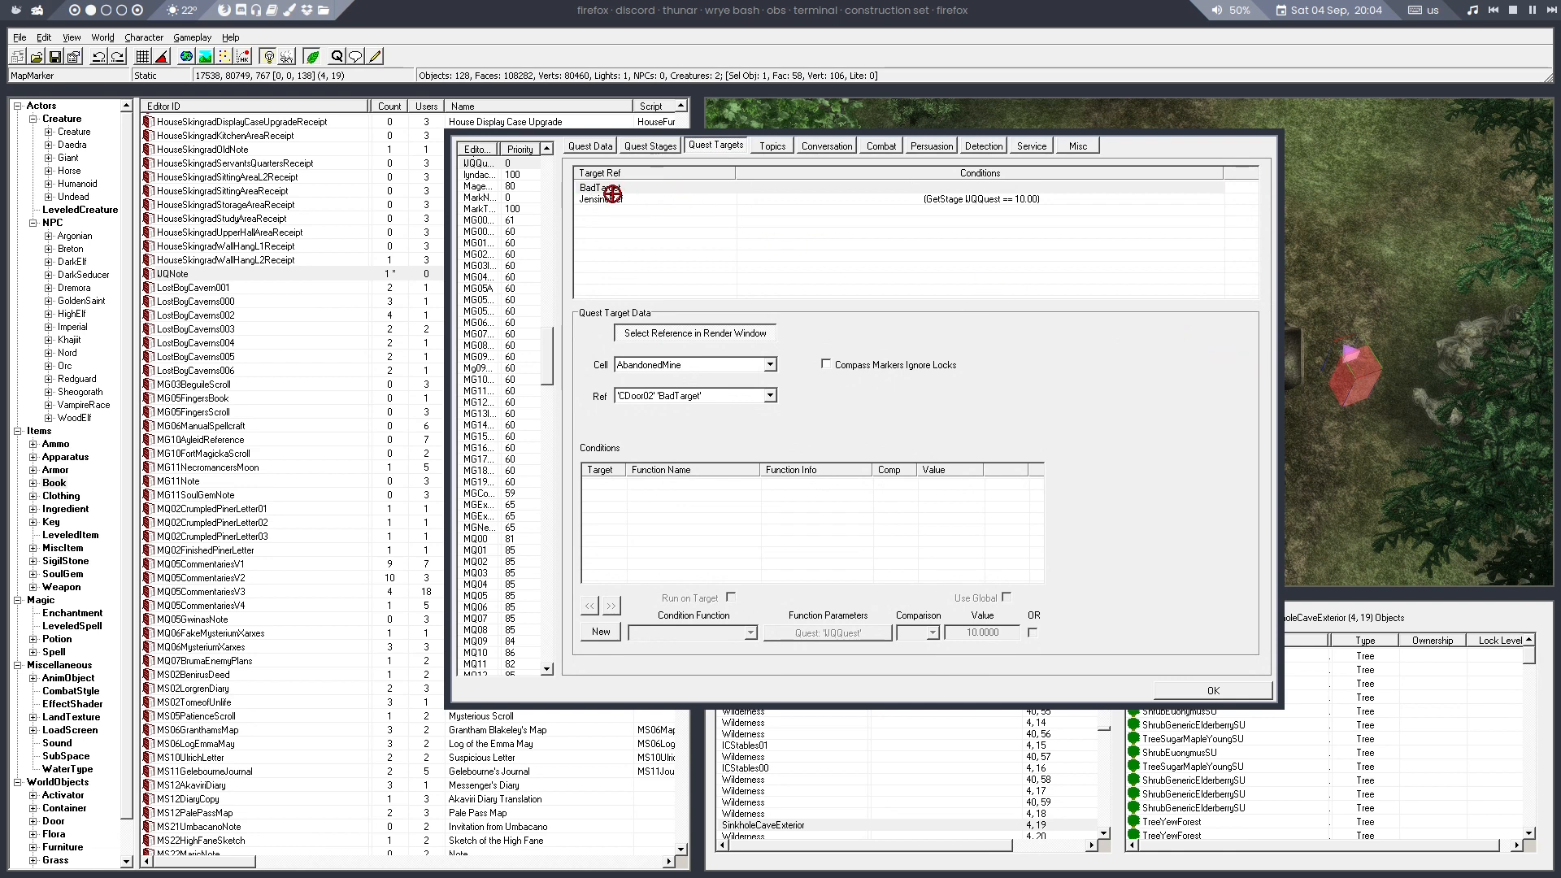
pyautogui.click(1355, 368)
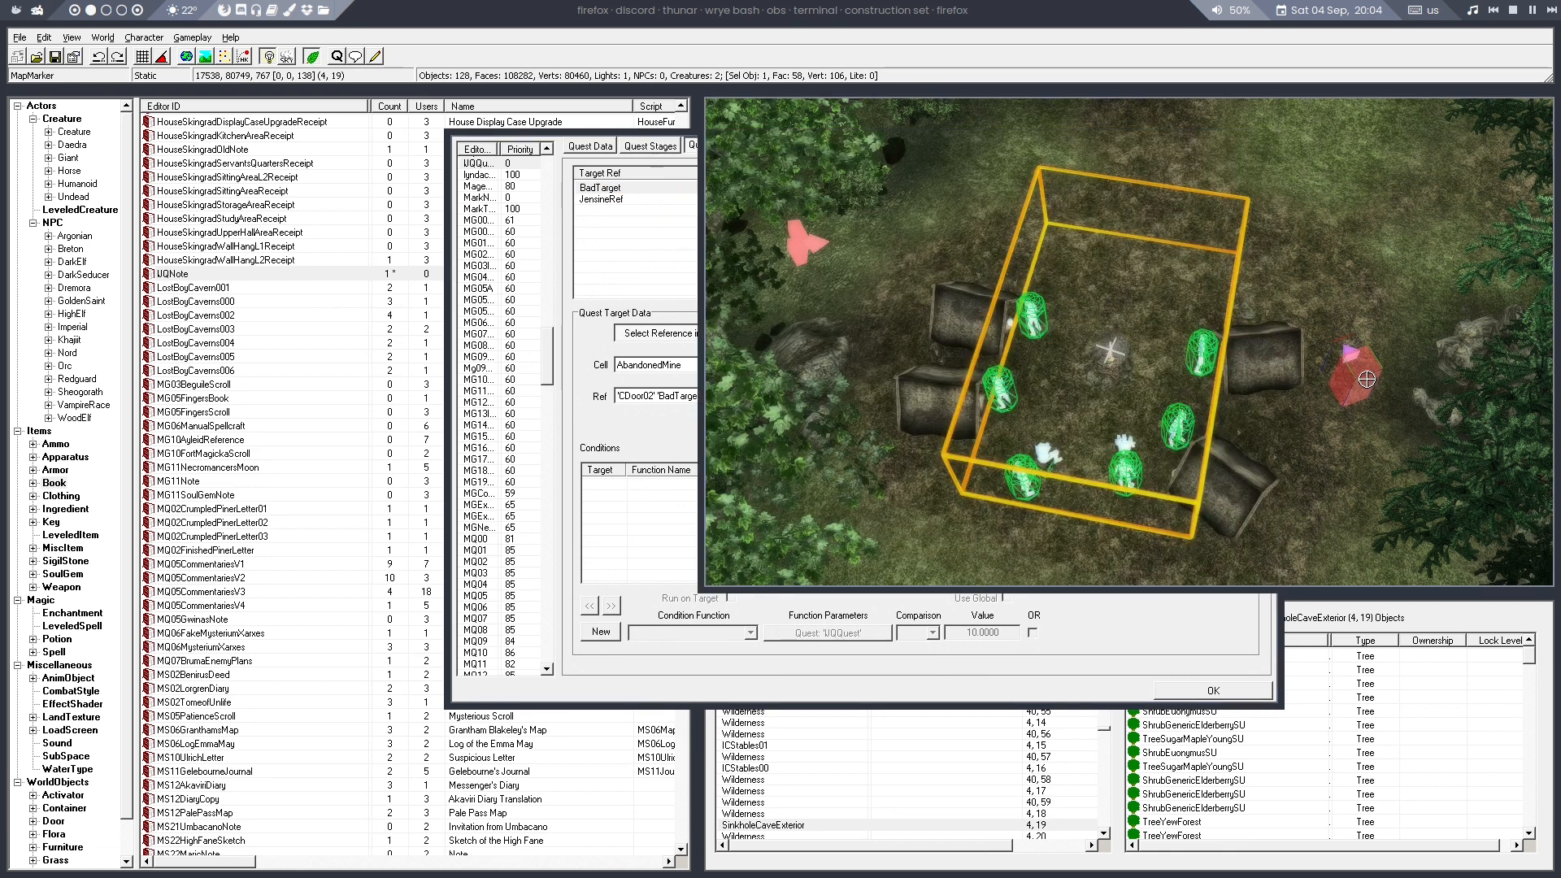
# Replace the new quest target's reference with the wooden exterior door of Sinkhole Cave, SinkholeCaveExRef
pyautogui.moveTo(1107, 306); pyautogui.dragTo(1118, 316, button='middle')
pyautogui.moveTo(1115, 122); pyautogui.dragTo(1080, 359, button='middle')
pyautogui.click(1042, 242)
pyautogui.keyDown('shift'); pyautogui.moveTo(1042, 243); pyautogui.dragTo(1144, 412, button='middle'); pyautogui.keyUp('shift')
pyautogui.scroll(4, 1142, 161)
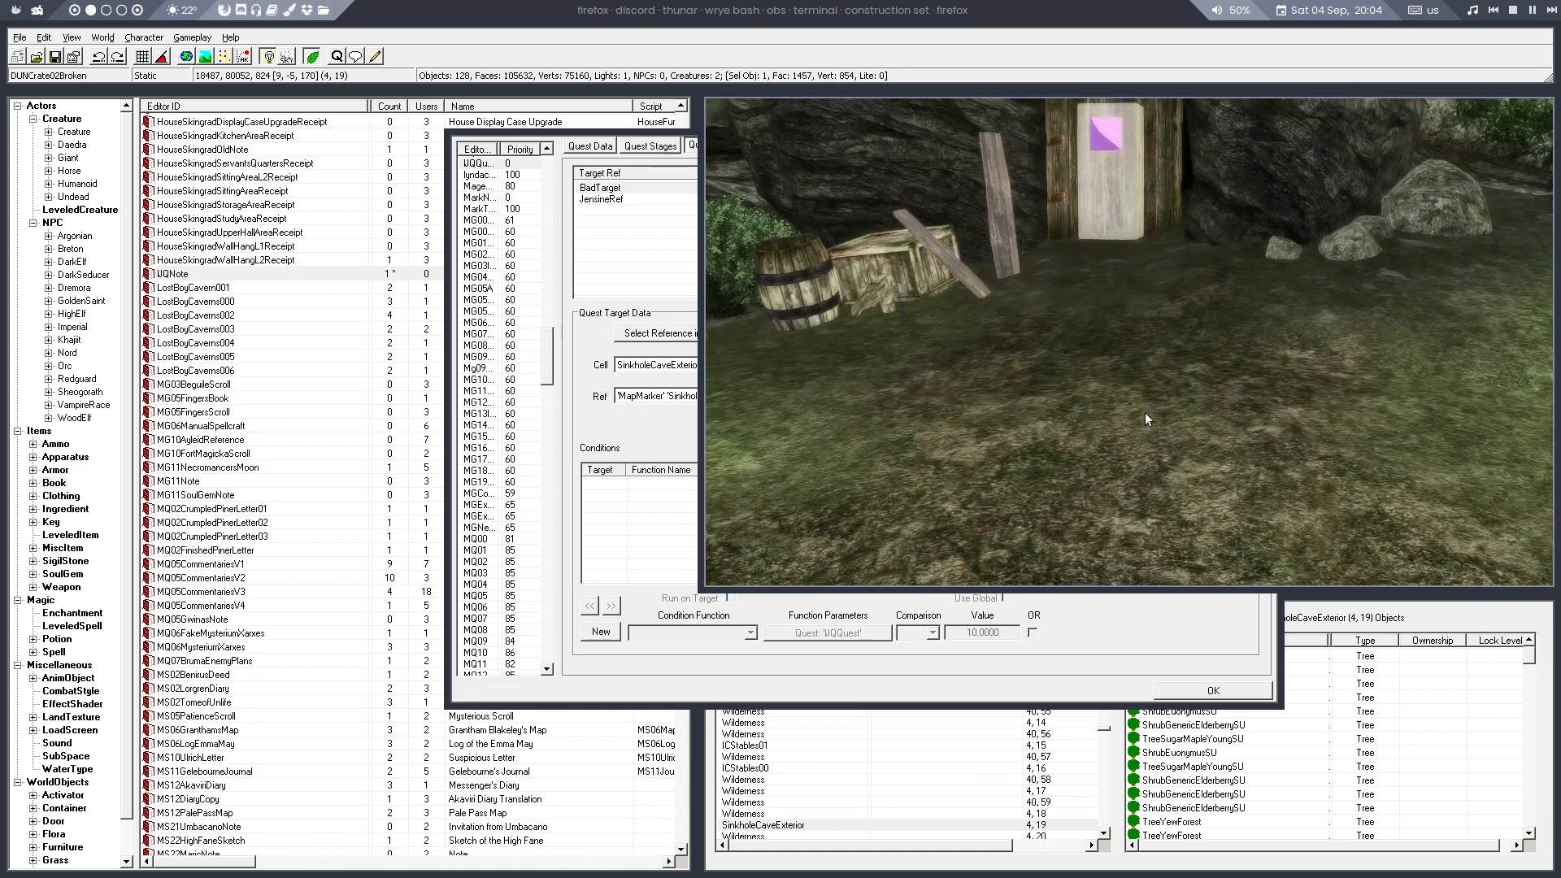
pyautogui.moveTo(1177, 210); pyautogui.dragTo(1189, 299, button='middle')
pyautogui.click(638, 331)
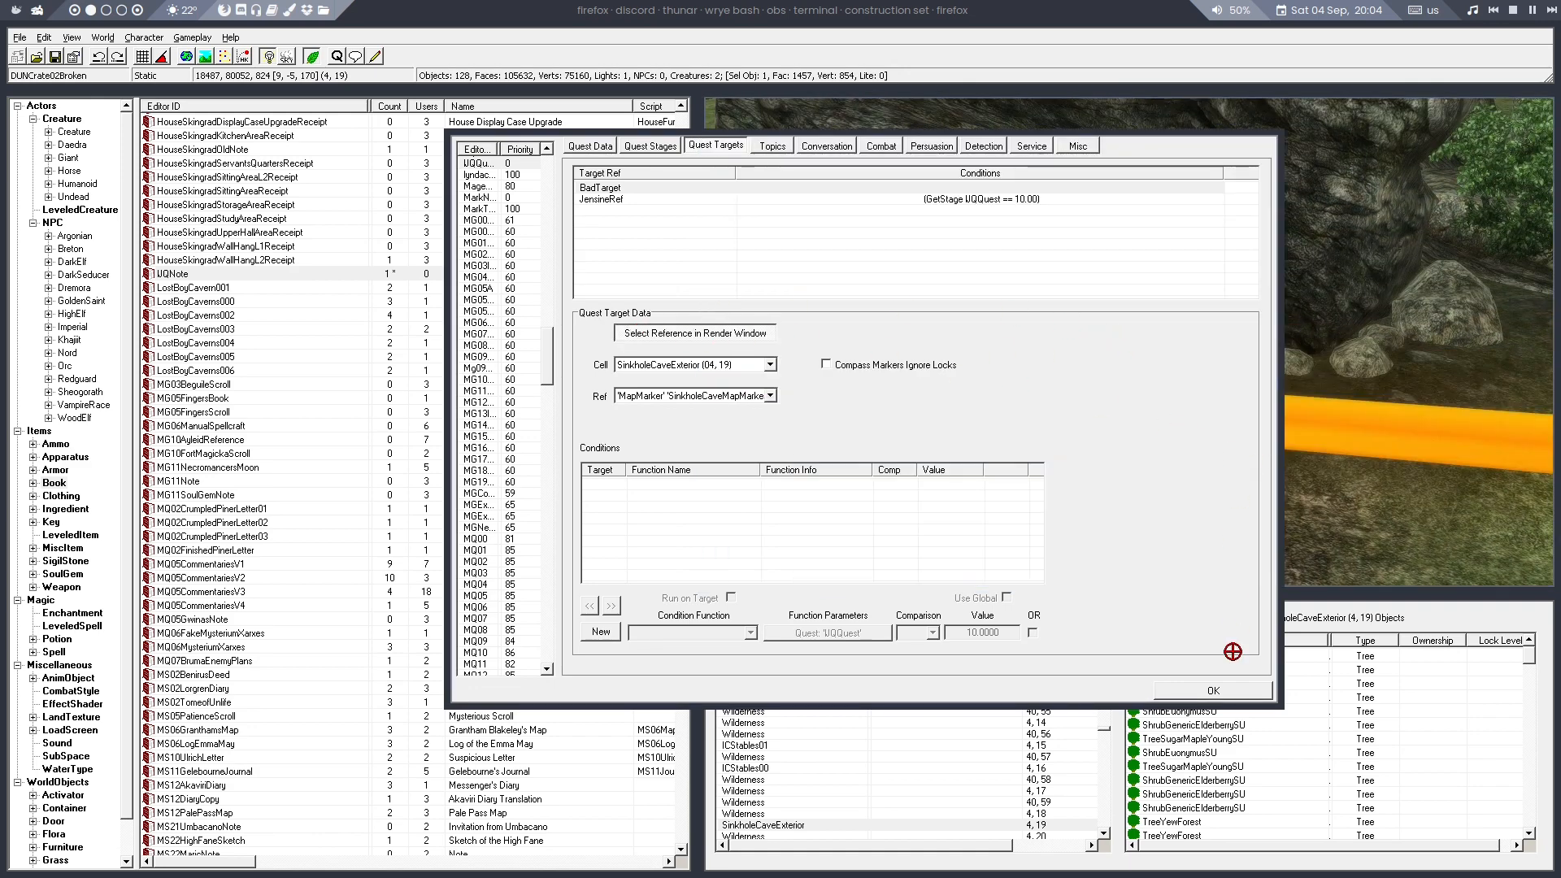
pyautogui.doubleClick(1323, 292)
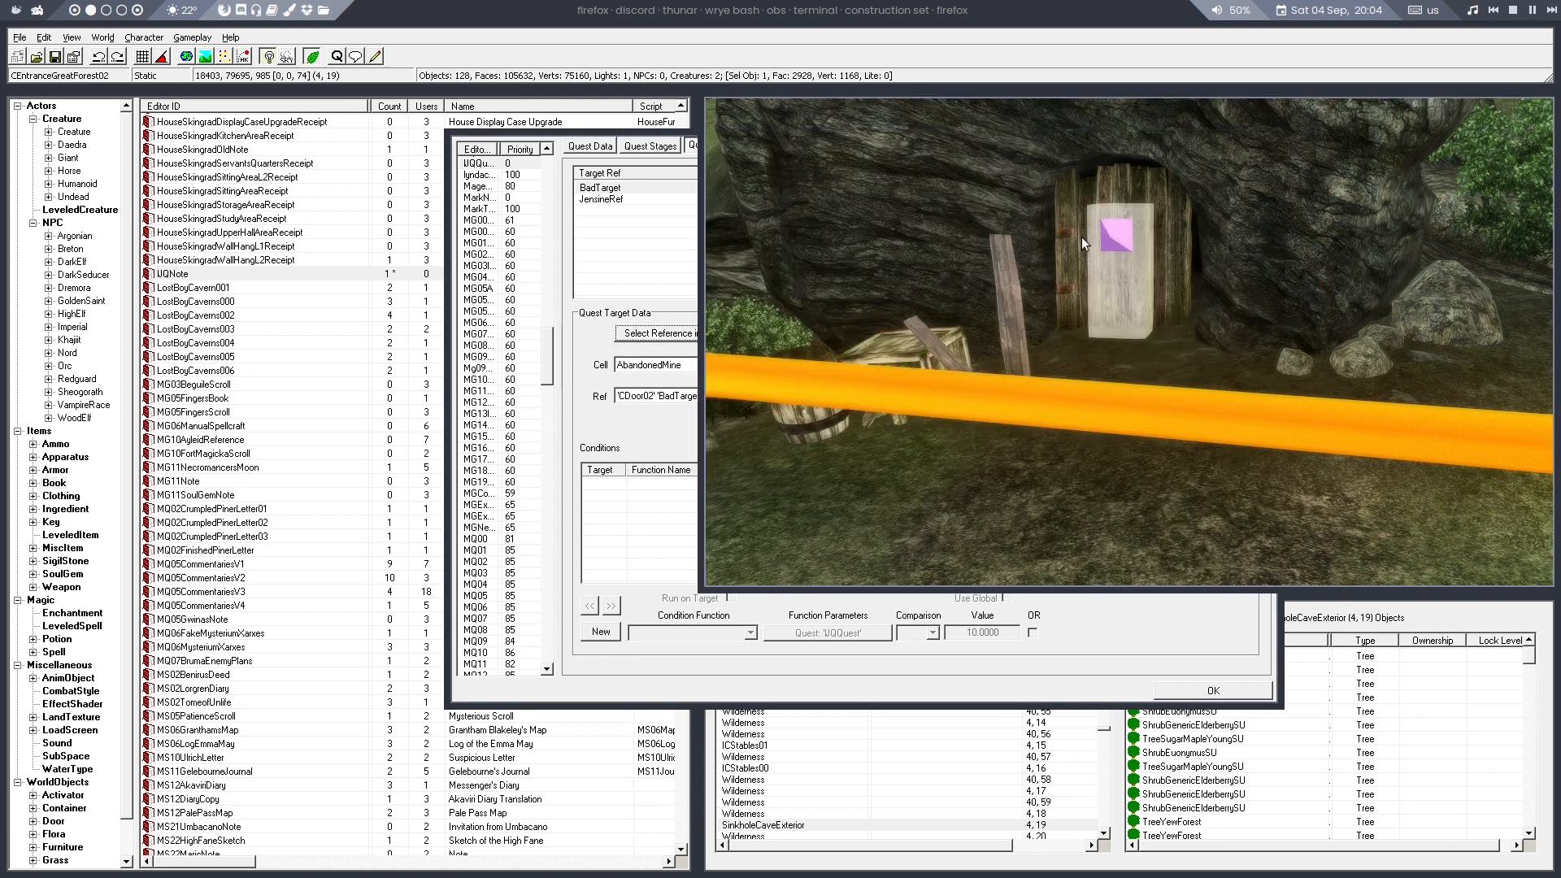
pyautogui.moveTo(1064, 200); pyautogui.dragTo(987, 207, button='middle')
pyautogui.moveTo(631, 131); pyautogui.dragTo(268, 119)
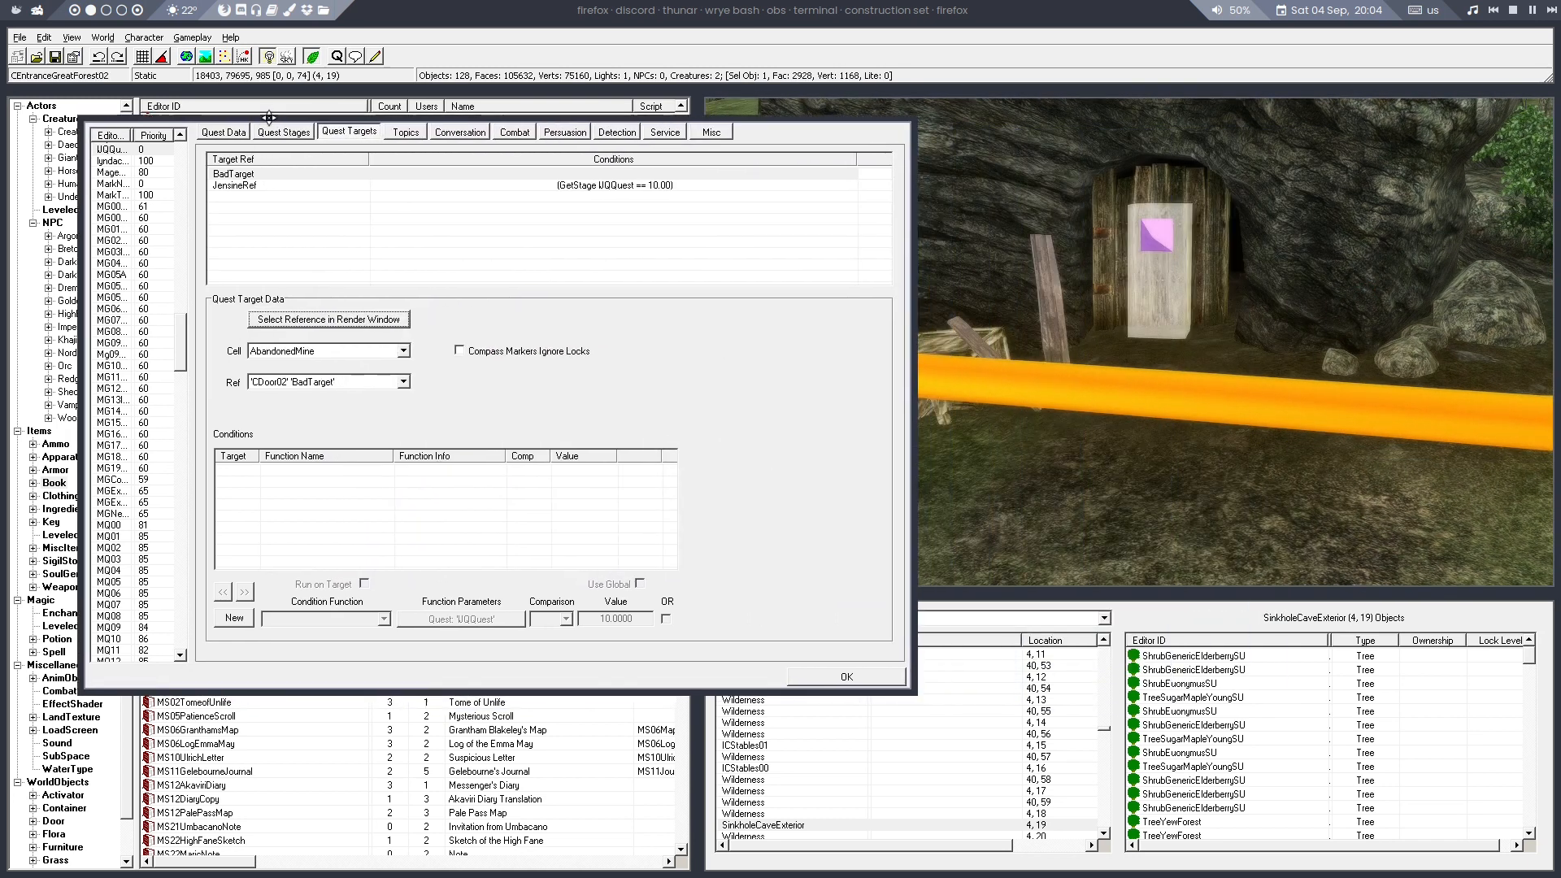
pyautogui.doubleClick(1168, 191)
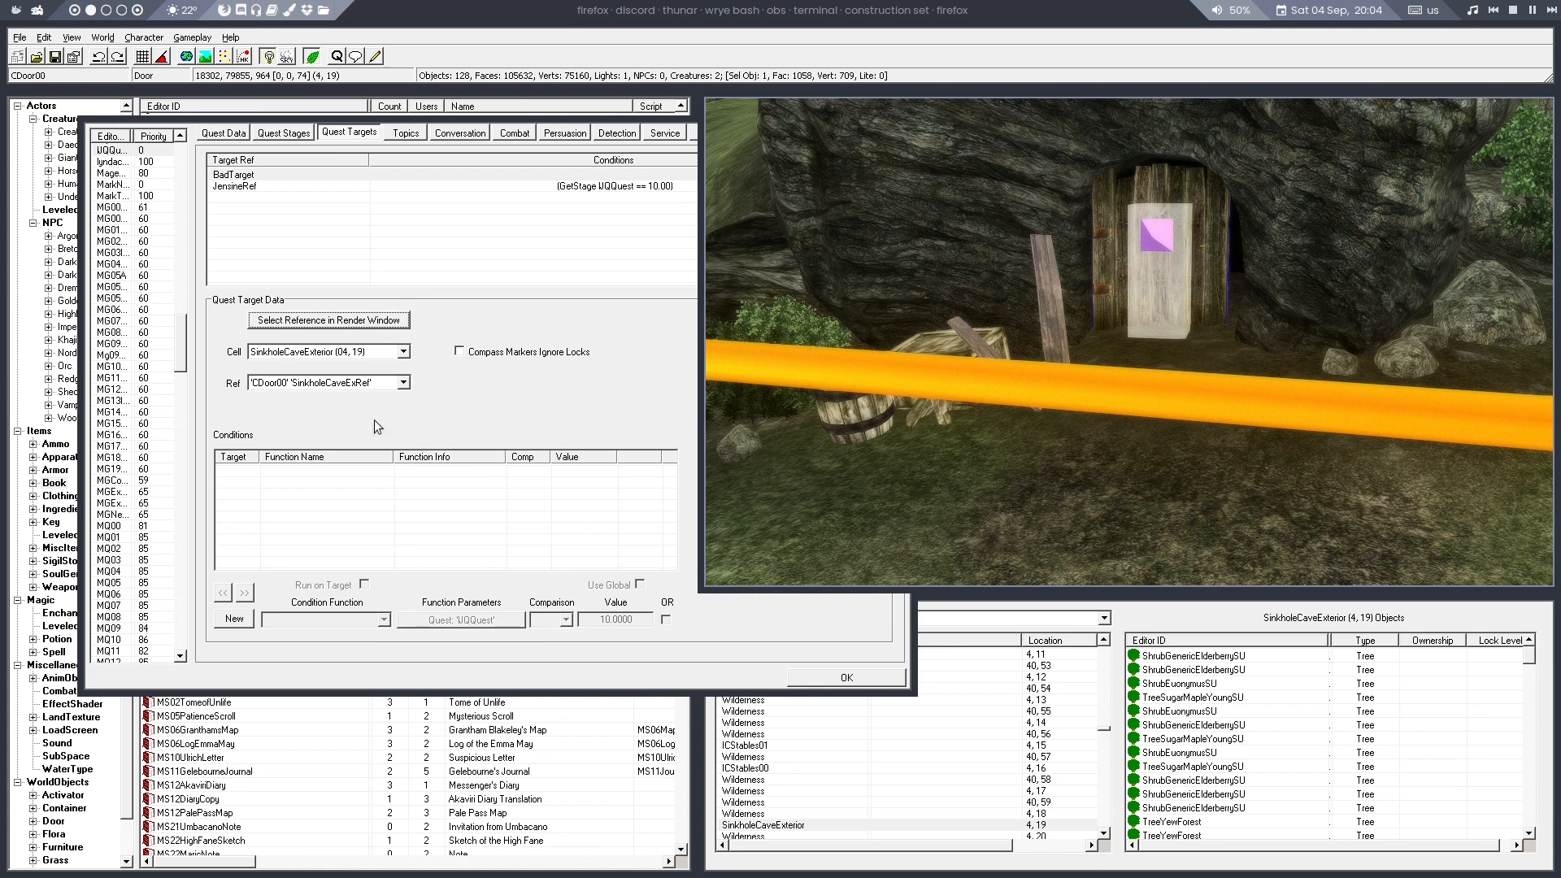
# Add a default condition to the SinkholeCaveExRef target, and copy the GetStage condition from the JensineRef target into it
pyautogui.rightClick(307, 481)
pyautogui.click(327, 492)
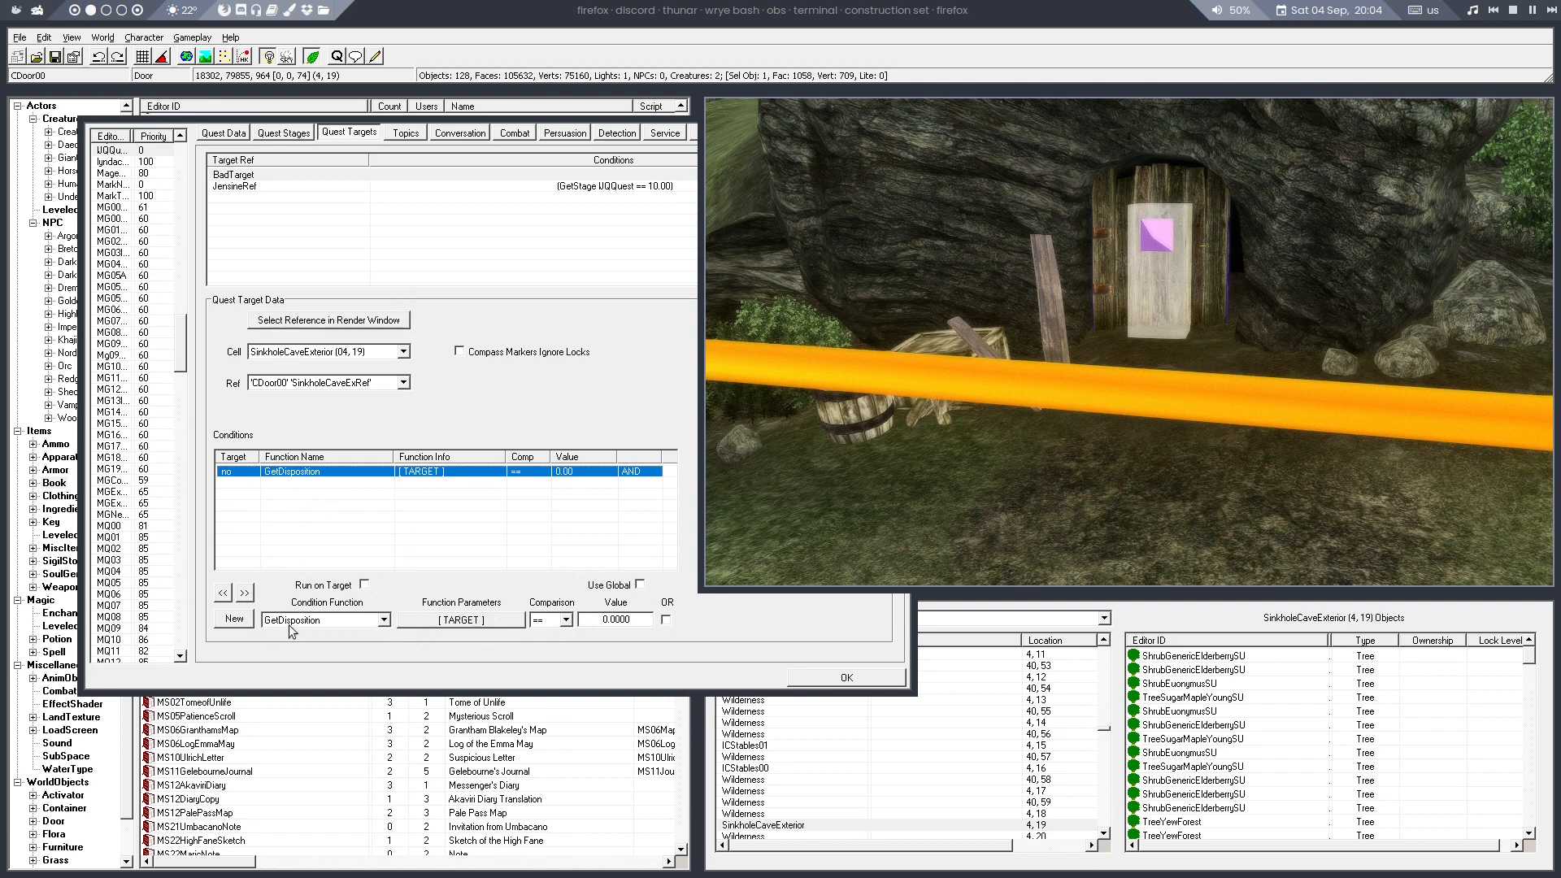
pyautogui.click(249, 186)
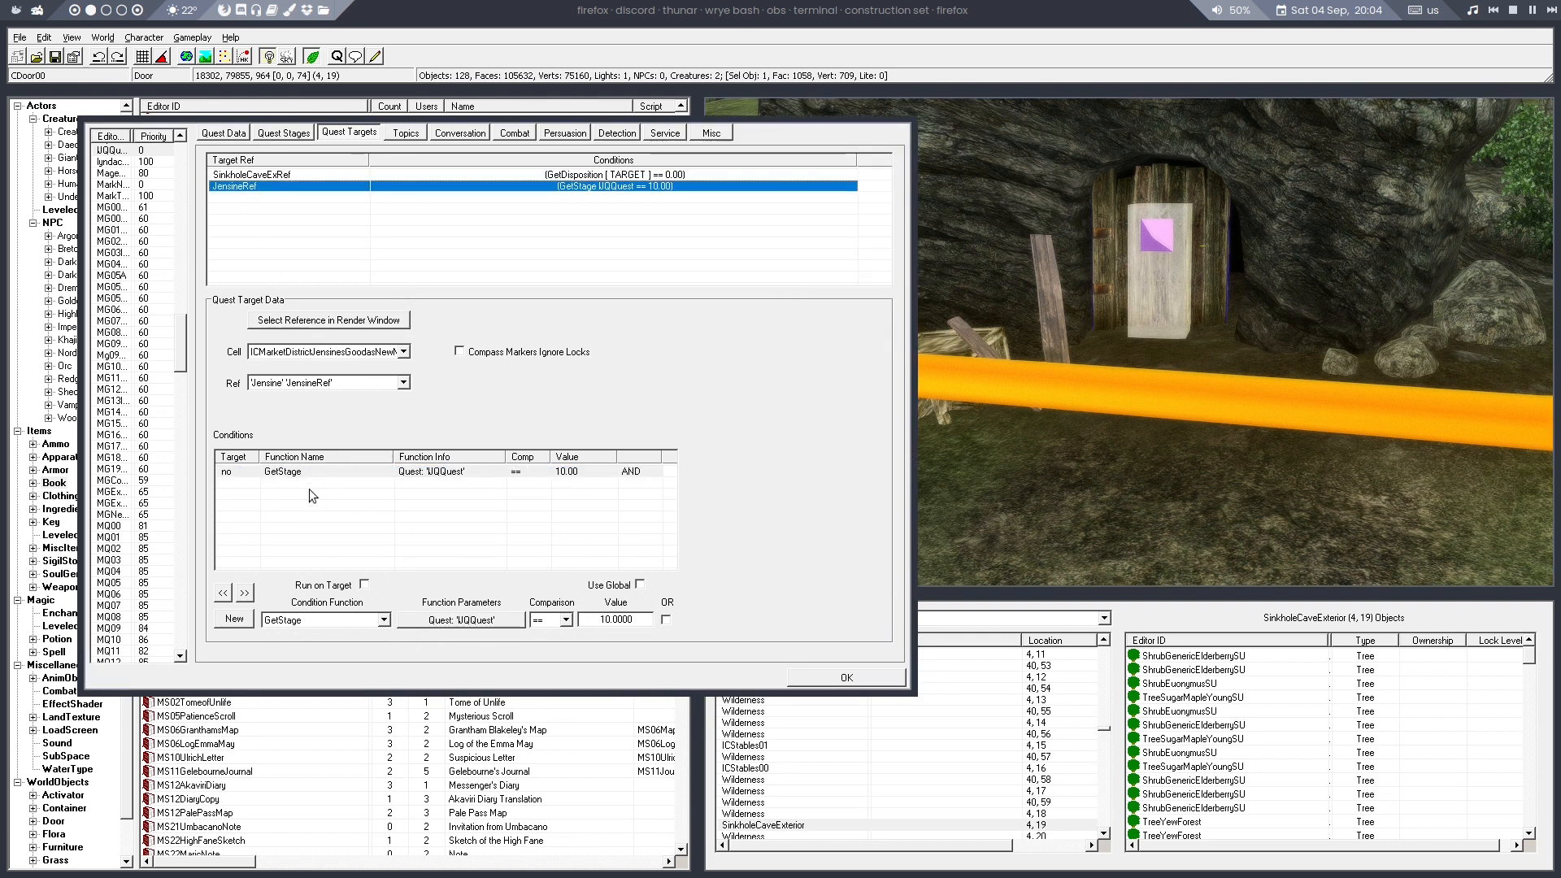
pyautogui.rightClick(291, 473)
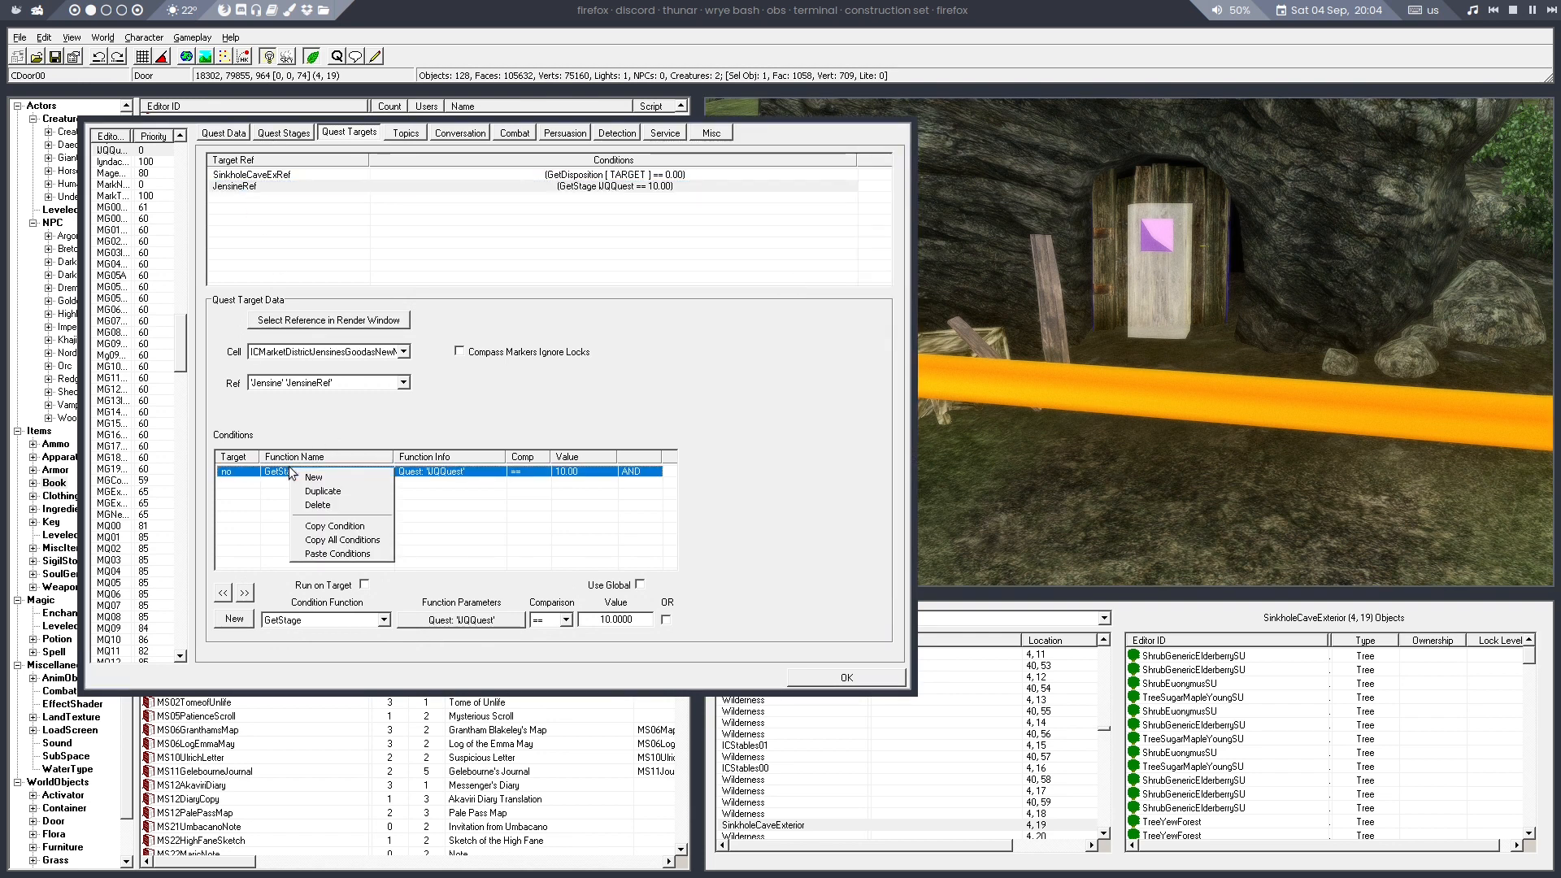
pyautogui.click(335, 525)
pyautogui.click(264, 174)
pyautogui.rightClick(338, 493)
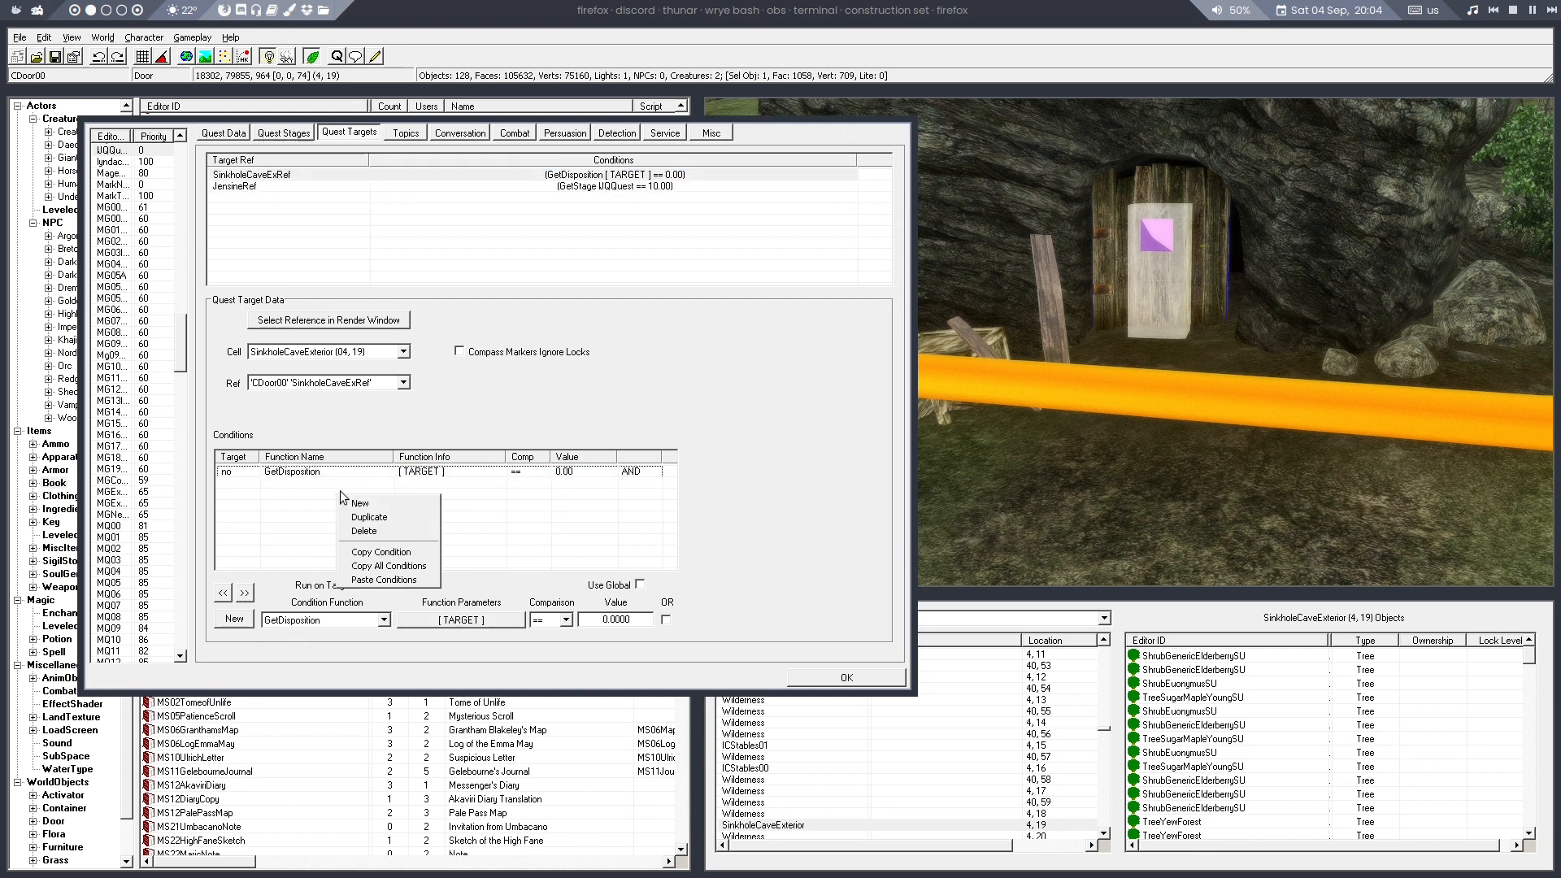
pyautogui.click(356, 579)
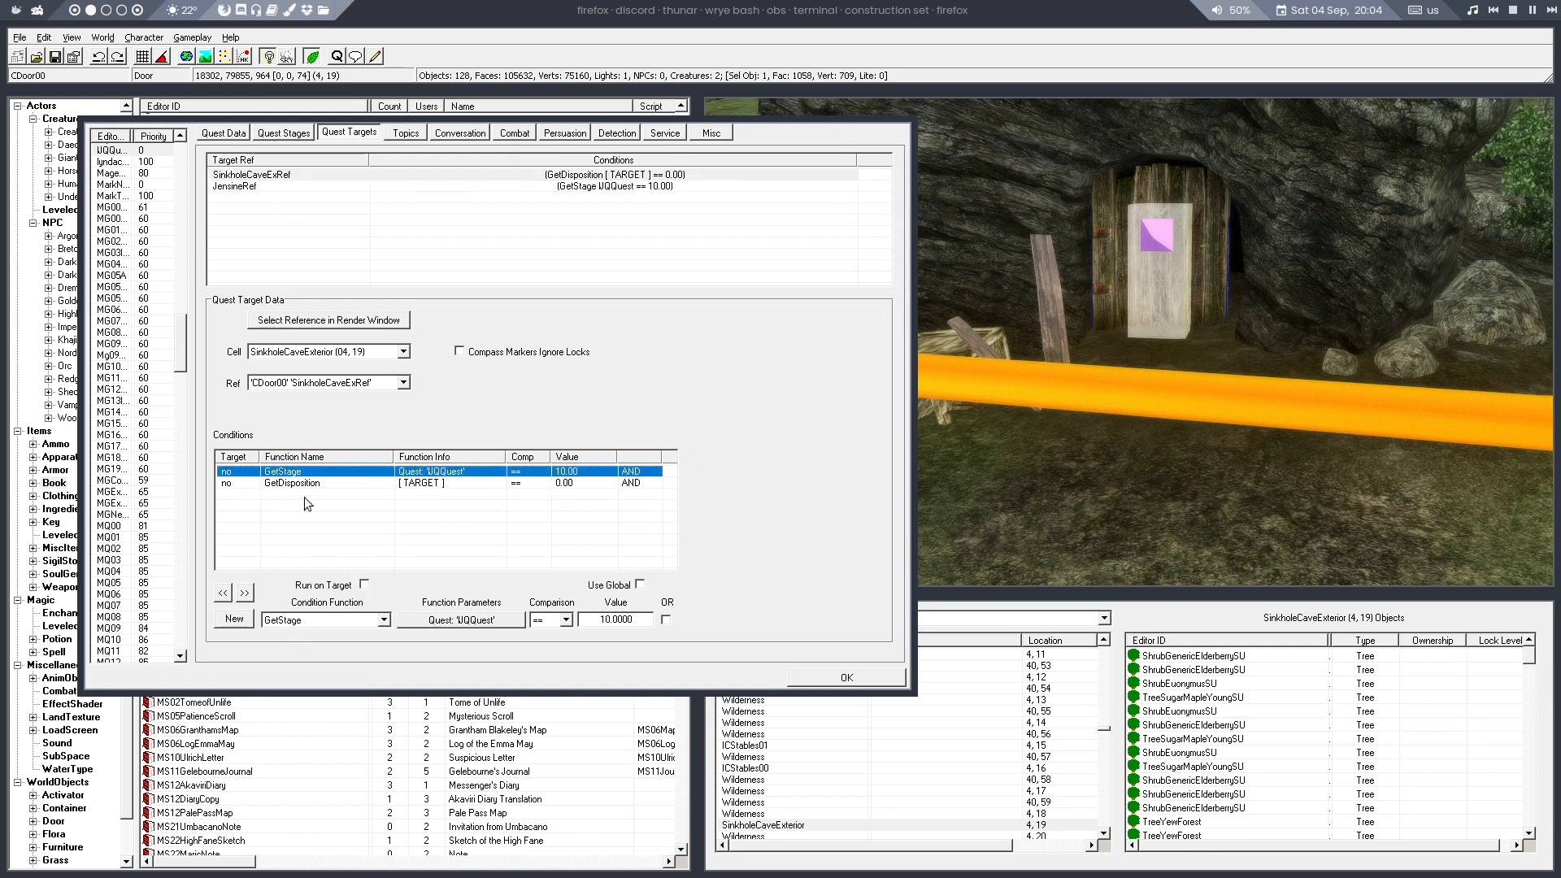
# Delete the GetDisposition condition from the SinkholeCaveExRef target and set its GetStage condition value to 20
pyautogui.rightClick(299, 485)
pyautogui.click(324, 520)
pyautogui.doubleClick(630, 623)
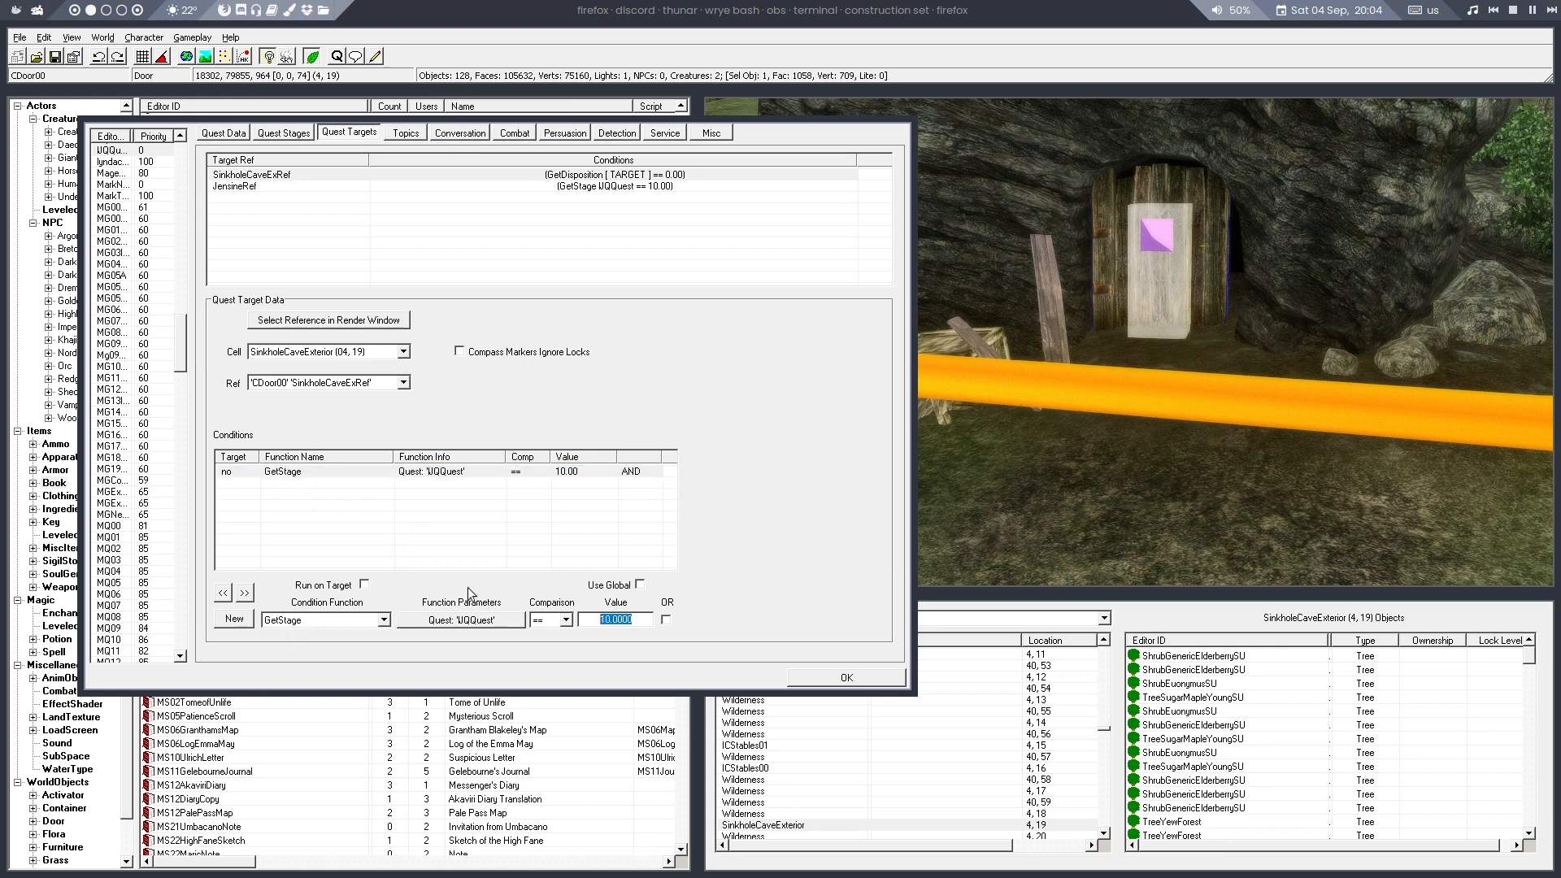
pyautogui.write('20')
pyautogui.click(534, 531)
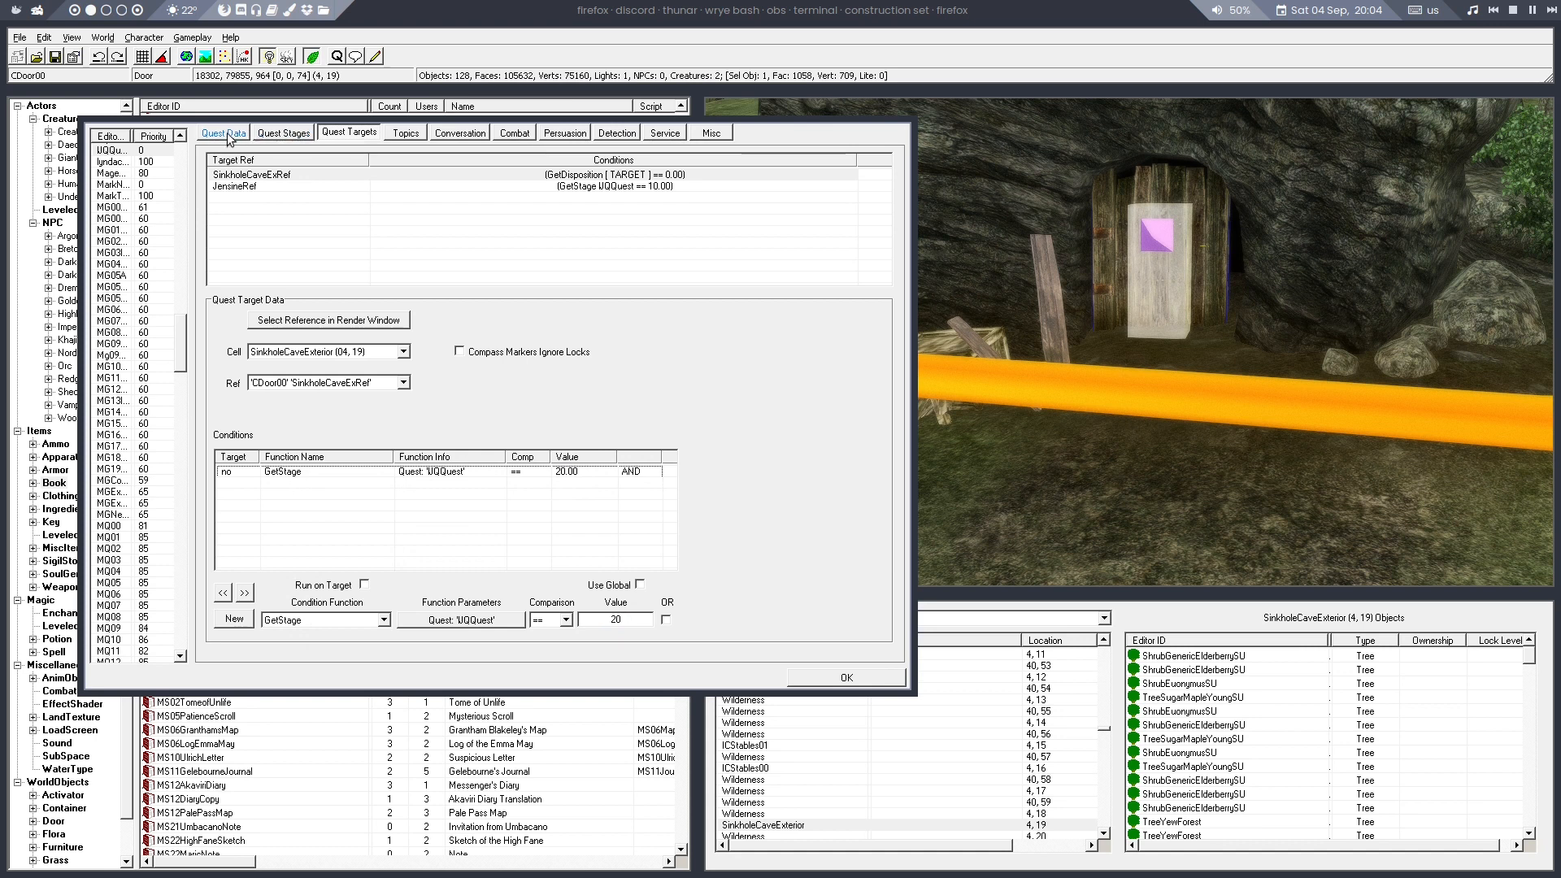
# Review the log entries and result scripts of quest stages 20 and 30, and the quest's general data
pyautogui.click(283, 133)
pyautogui.click(230, 187)
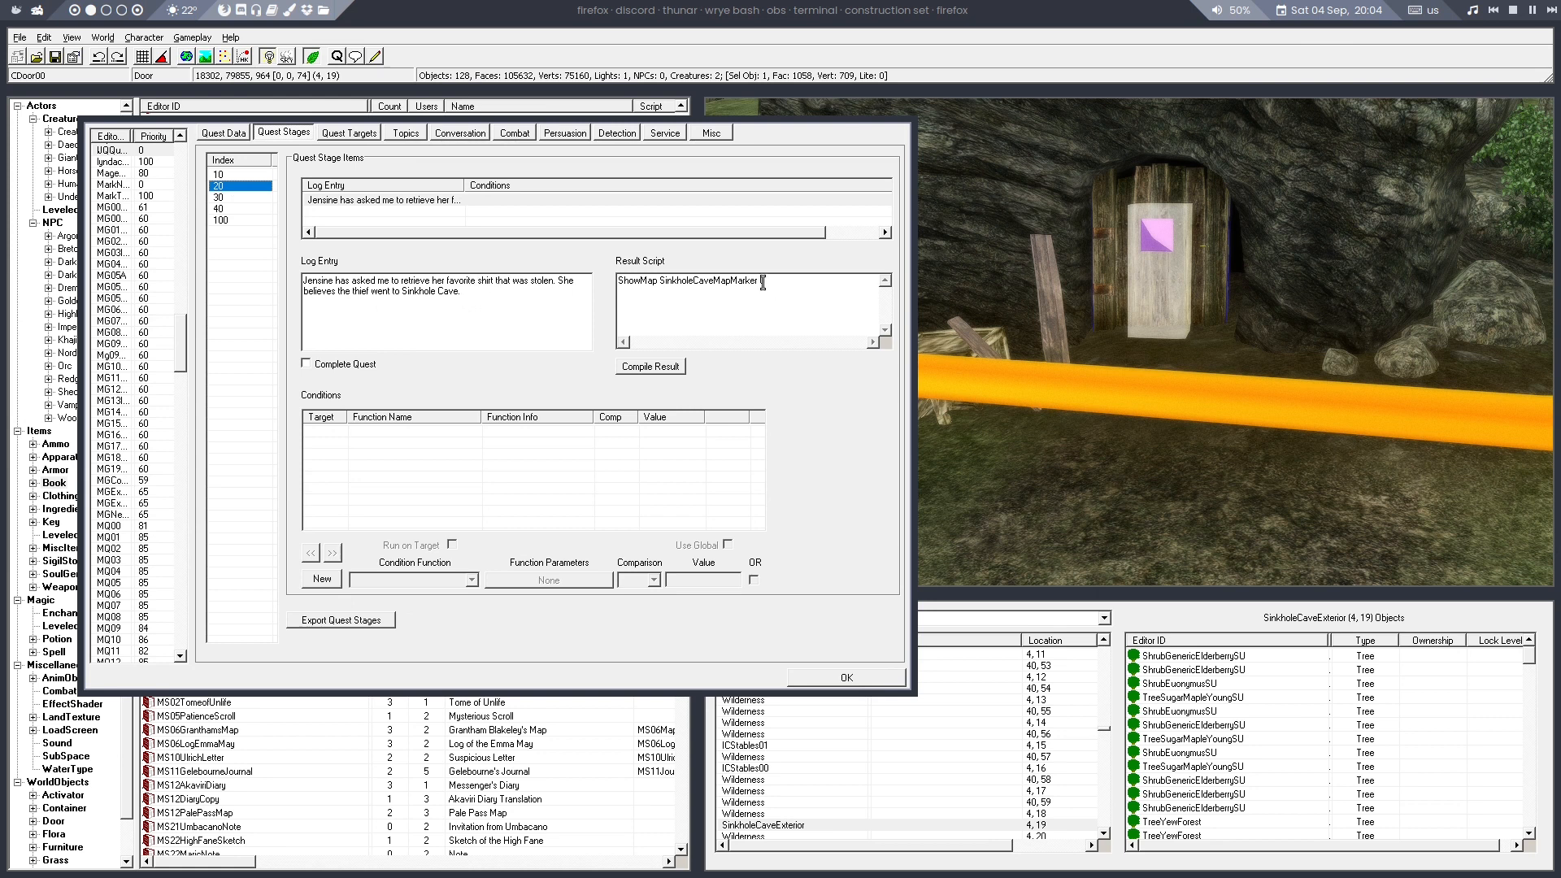
pyautogui.moveTo(440, 122); pyautogui.dragTo(470, 134)
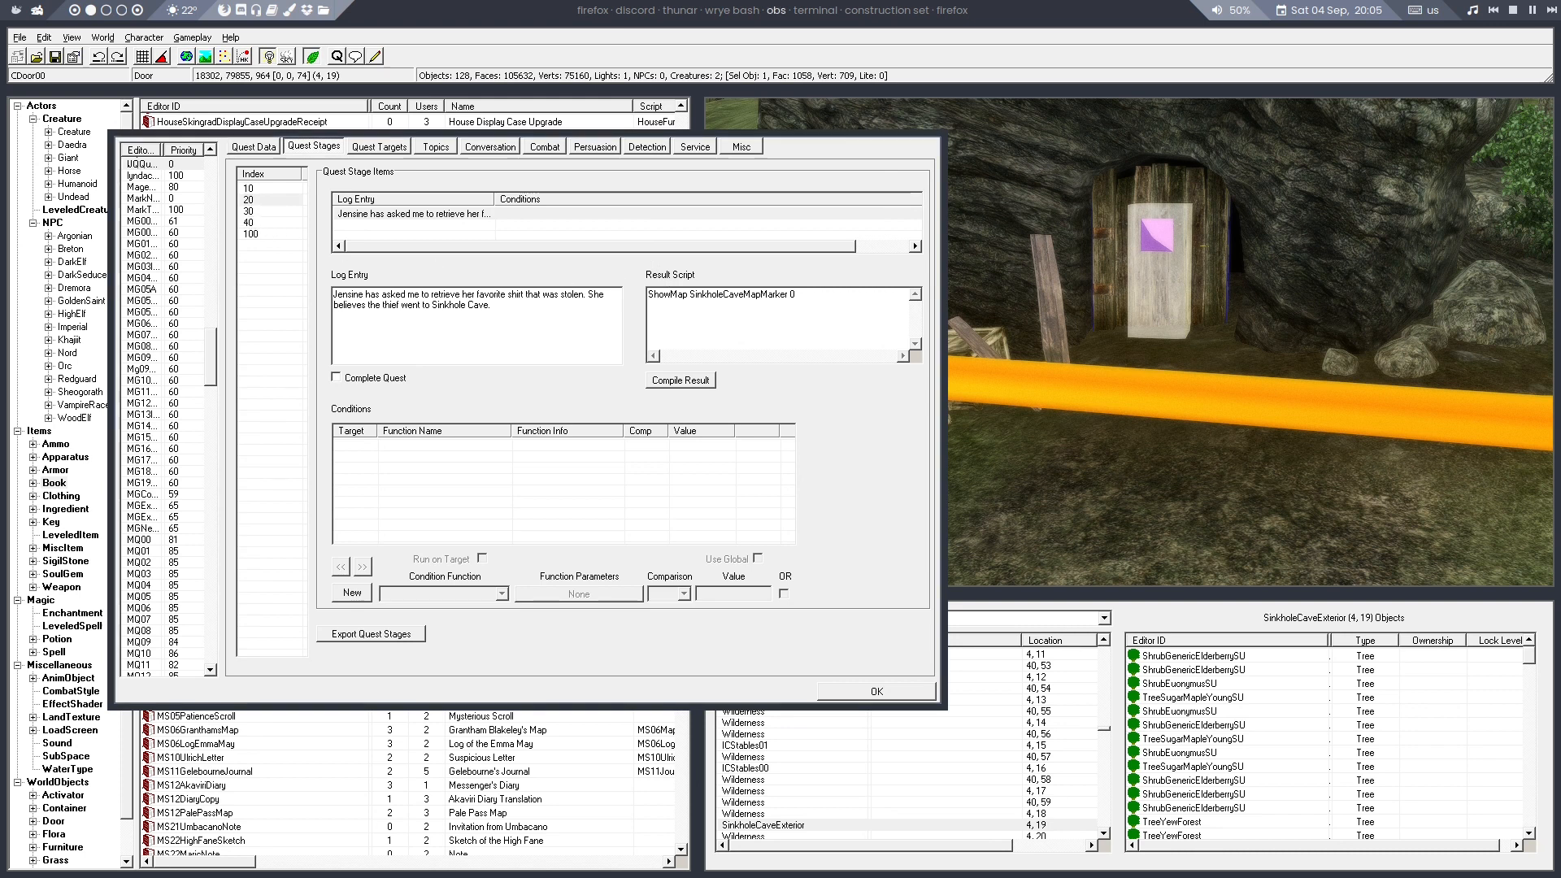
pyautogui.click(250, 211)
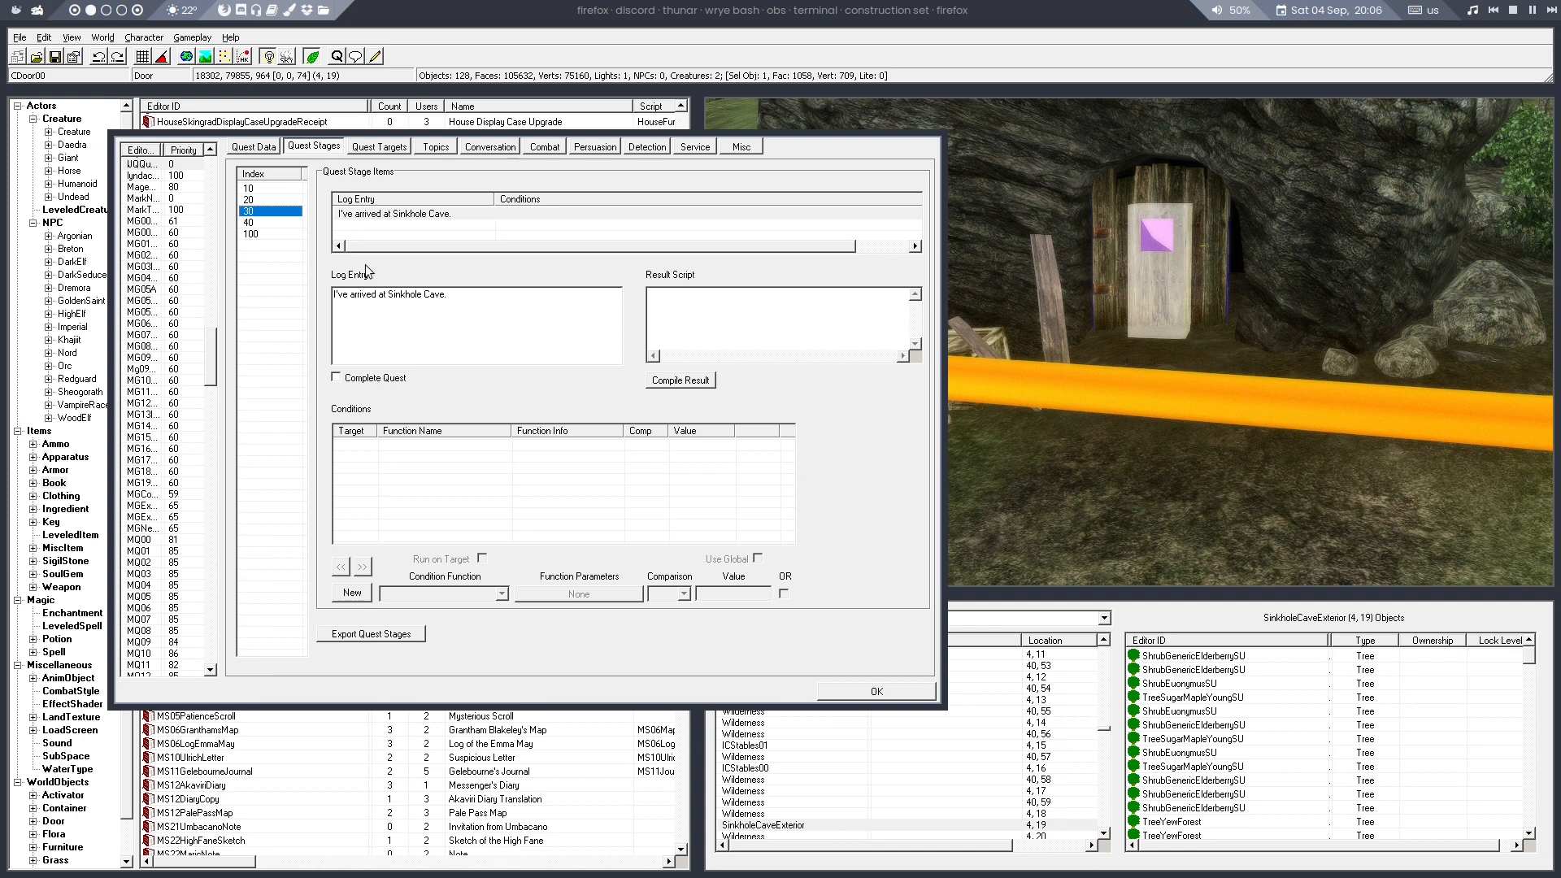
pyautogui.click(254, 148)
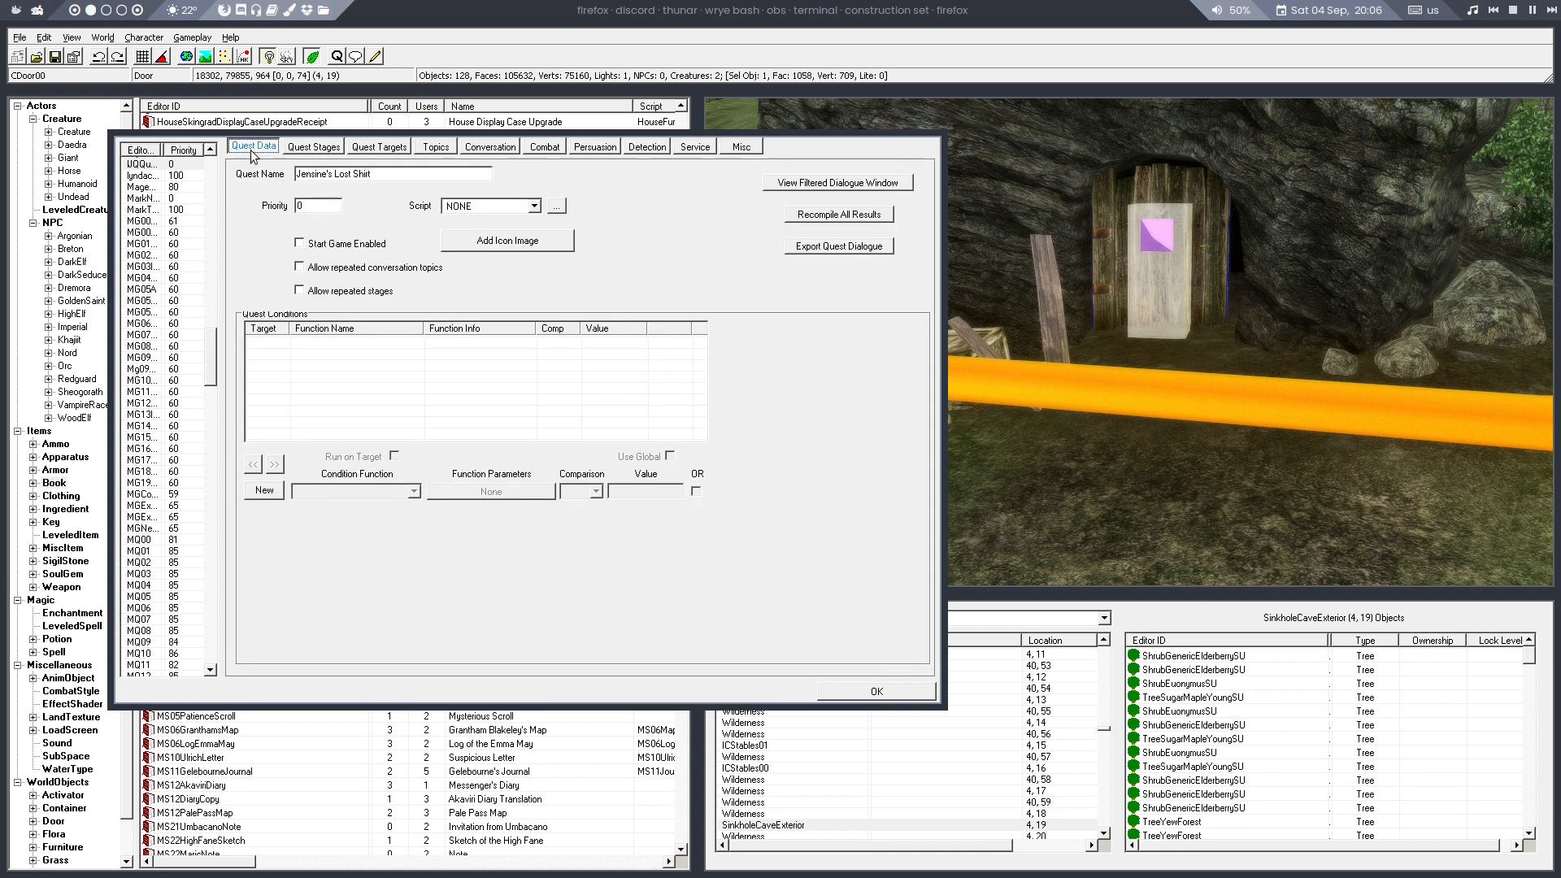
# Create a new script named IJQQuestScript and set its script type to Quest
pyautogui.click(556, 206)
pyautogui.click(720, 107)
pyautogui.click(764, 146)
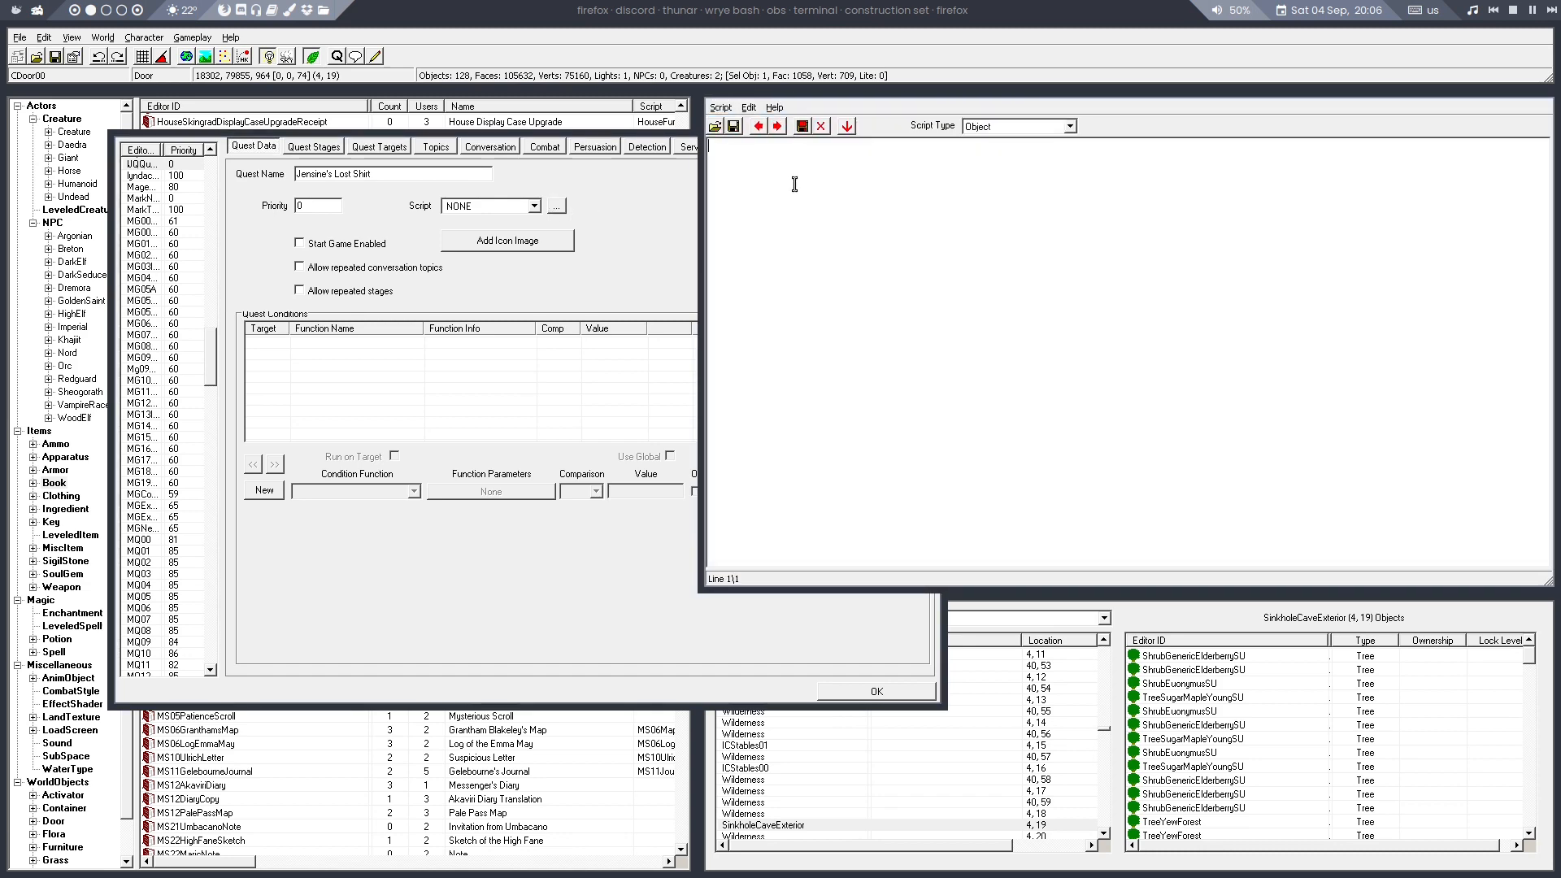
pyautogui.write('scn IJQQuestScript')
pyautogui.click(1016, 126)
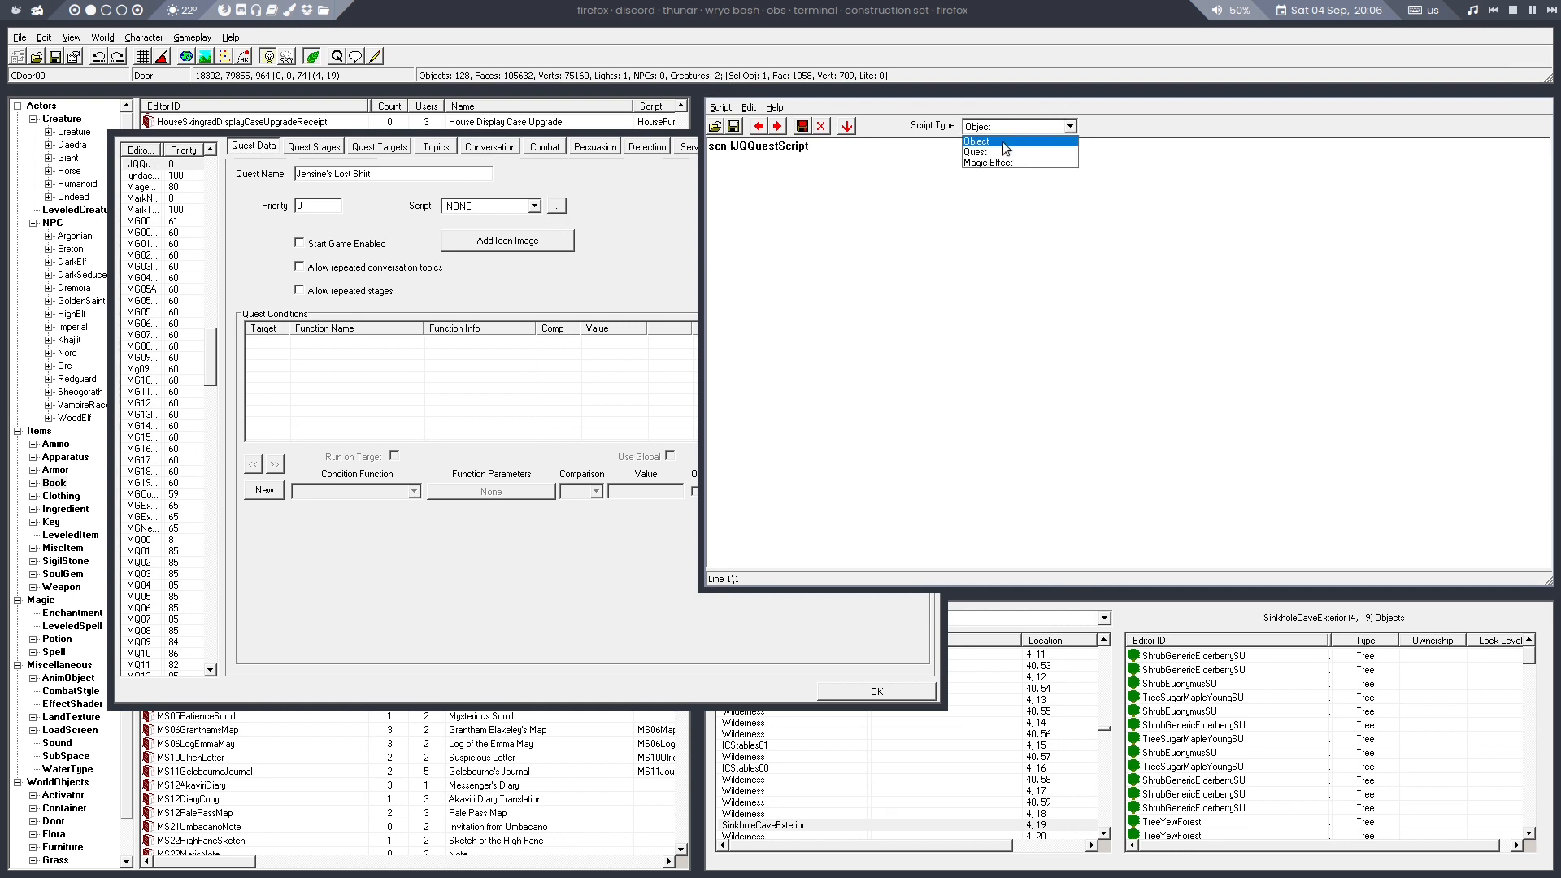
pyautogui.click(996, 154)
# Declare float fQuestDelayTime in the script and add a Begin GameMode block closed with End
pyautogui.press('Return')
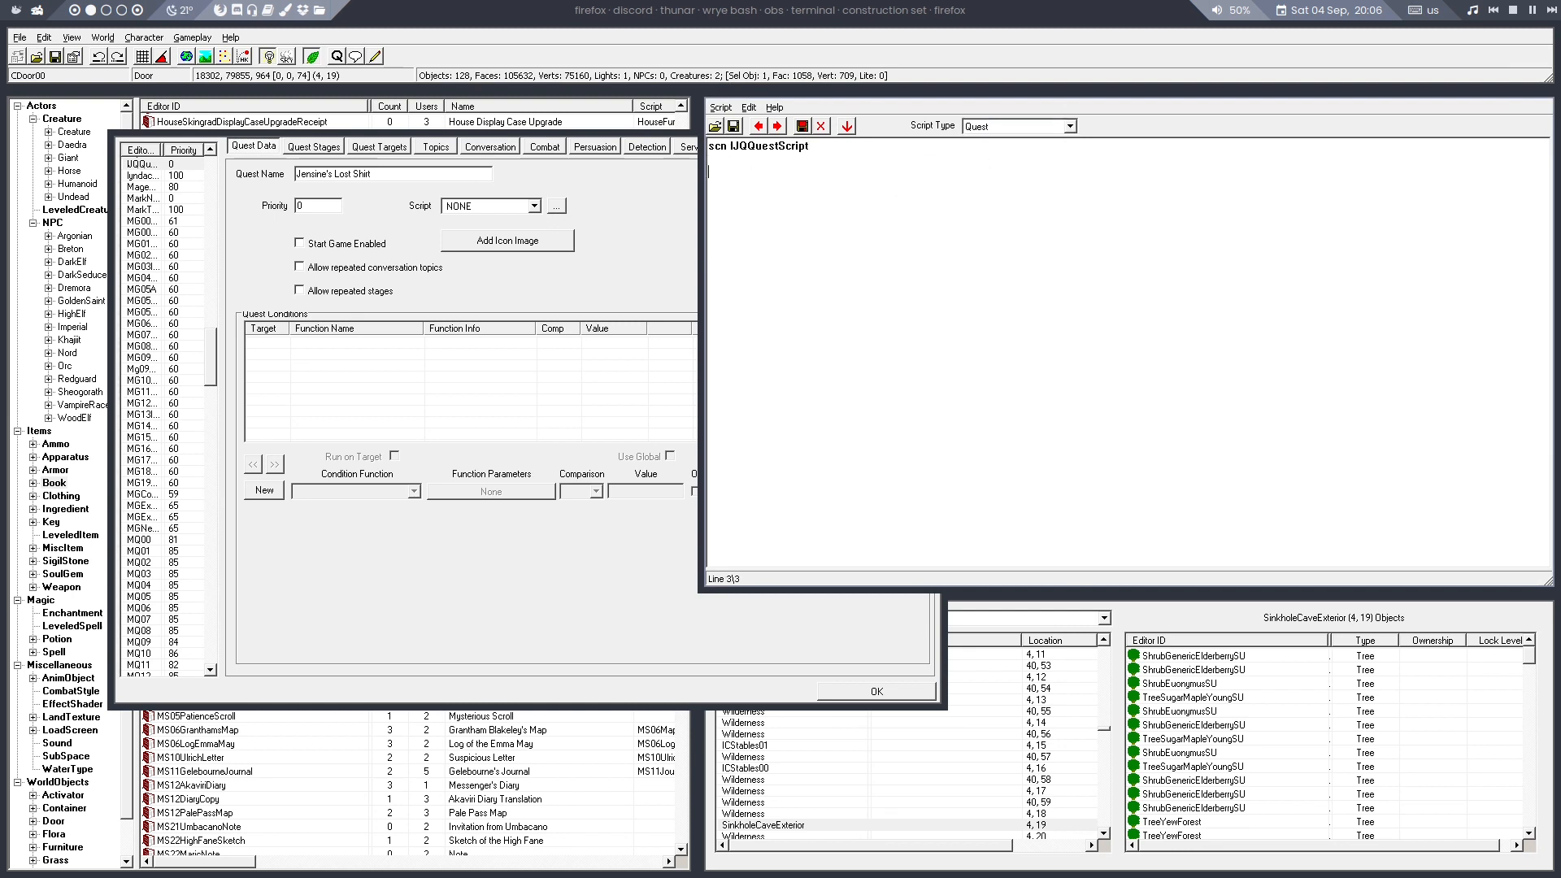
pyautogui.write('float fQuestDelayTime')
pyautogui.press('Return')
pyautogui.write('Begin ')
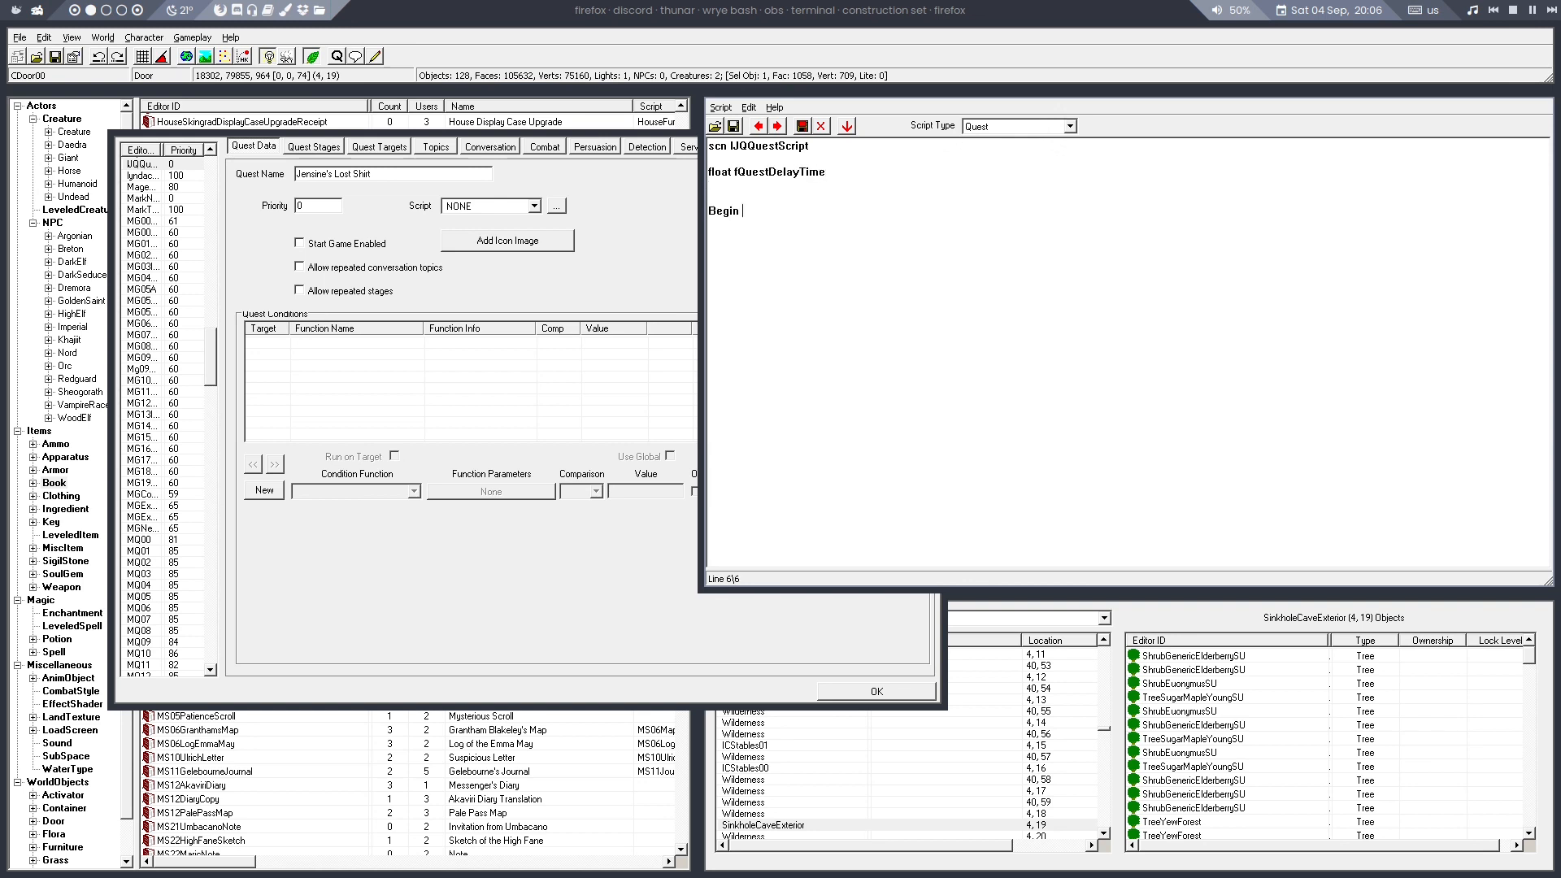
pyautogui.write('GameMode')
pyautogui.press('Return')
pyautogui.press('Return')
pyautogui.write('End')
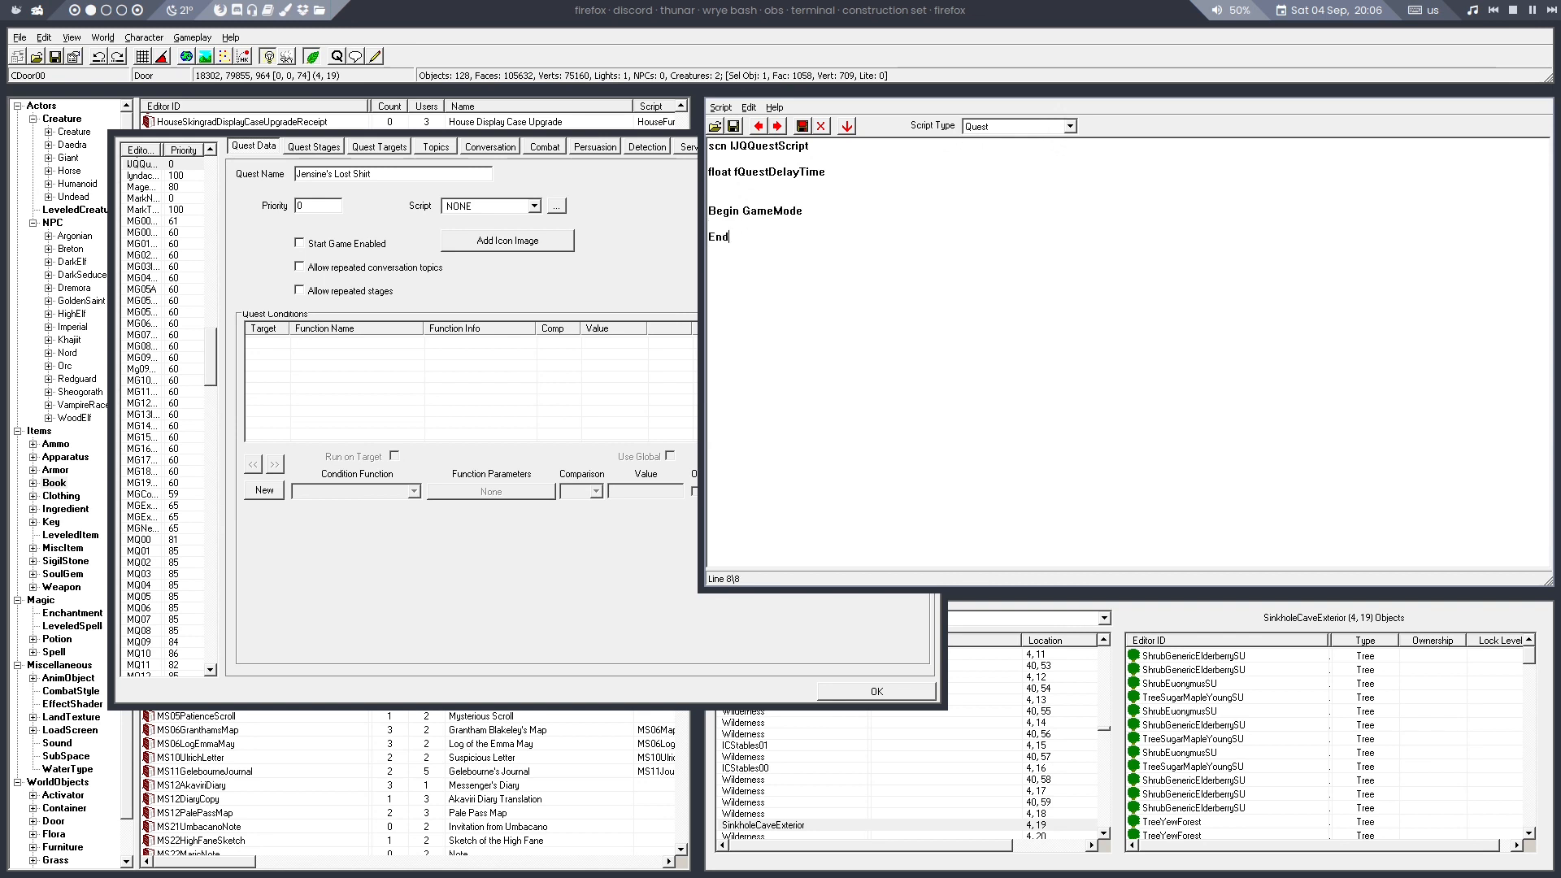
# Inside the GameMode block, add an if fQuestDelayTime != 1 check that sets fQuestDelayTime to 1, closed with endif
pyautogui.press('Return')
pyautogui.press('Return')
pyautogui.write('if fQuestDelayTime != 1')
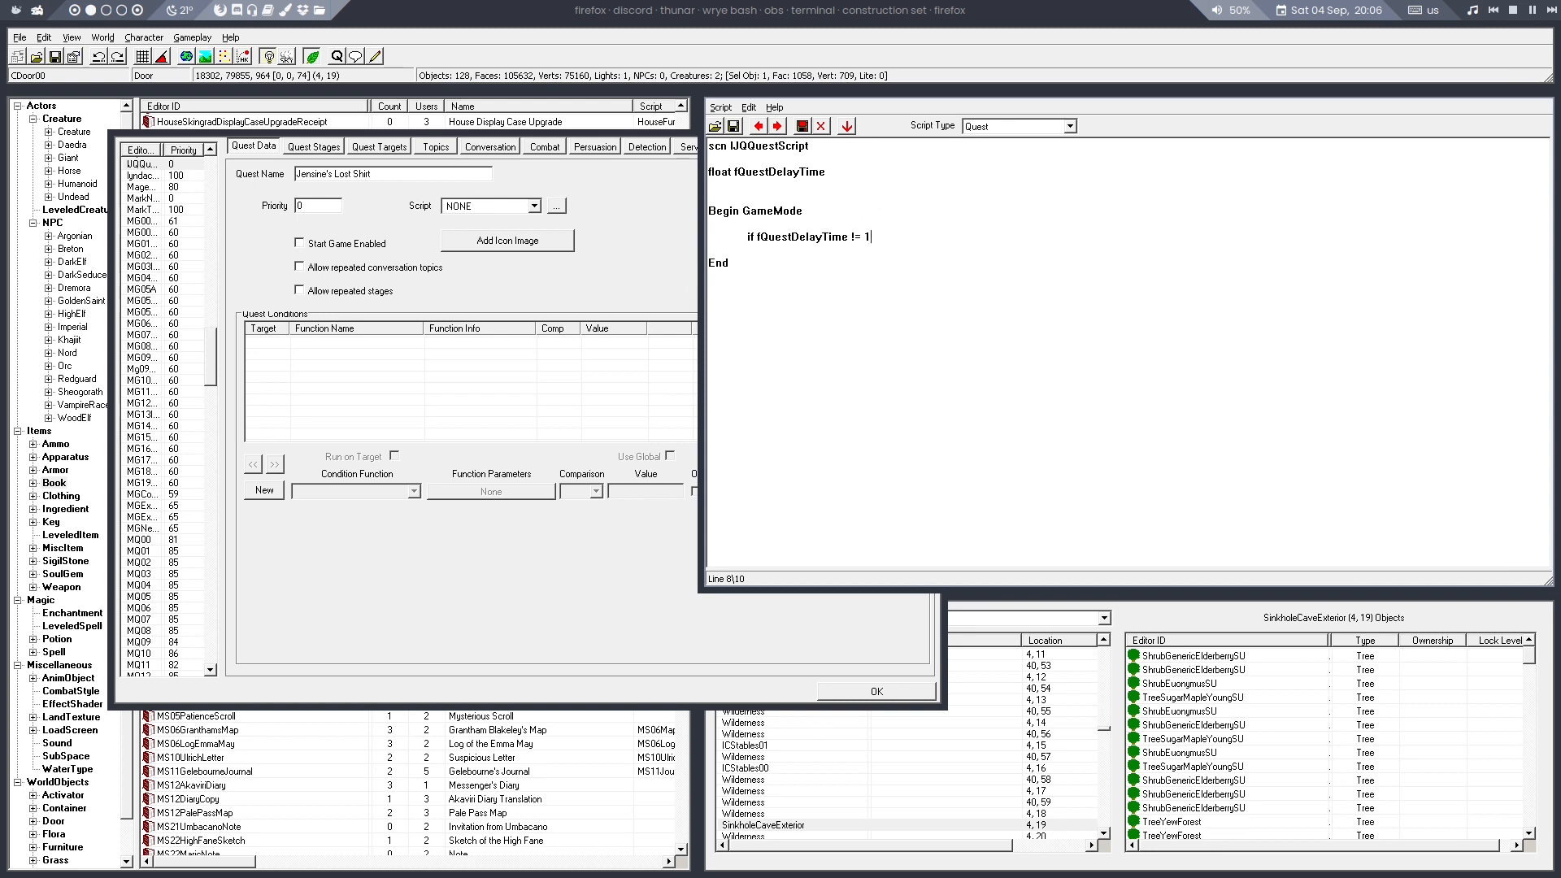
pyautogui.press('Return')
pyautogui.write('set to')
pyautogui.press('BackSpace')
pyautogui.press('BackSpace')
pyautogui.write('fQuestDelayTime to 1')
pyautogui.press('Return')
pyautogui.write('endif')
pyautogui.press('Return')
# Below the delay check, add an if GetStage IJQQuest == 20 block closed with endif
pyautogui.press('Return')
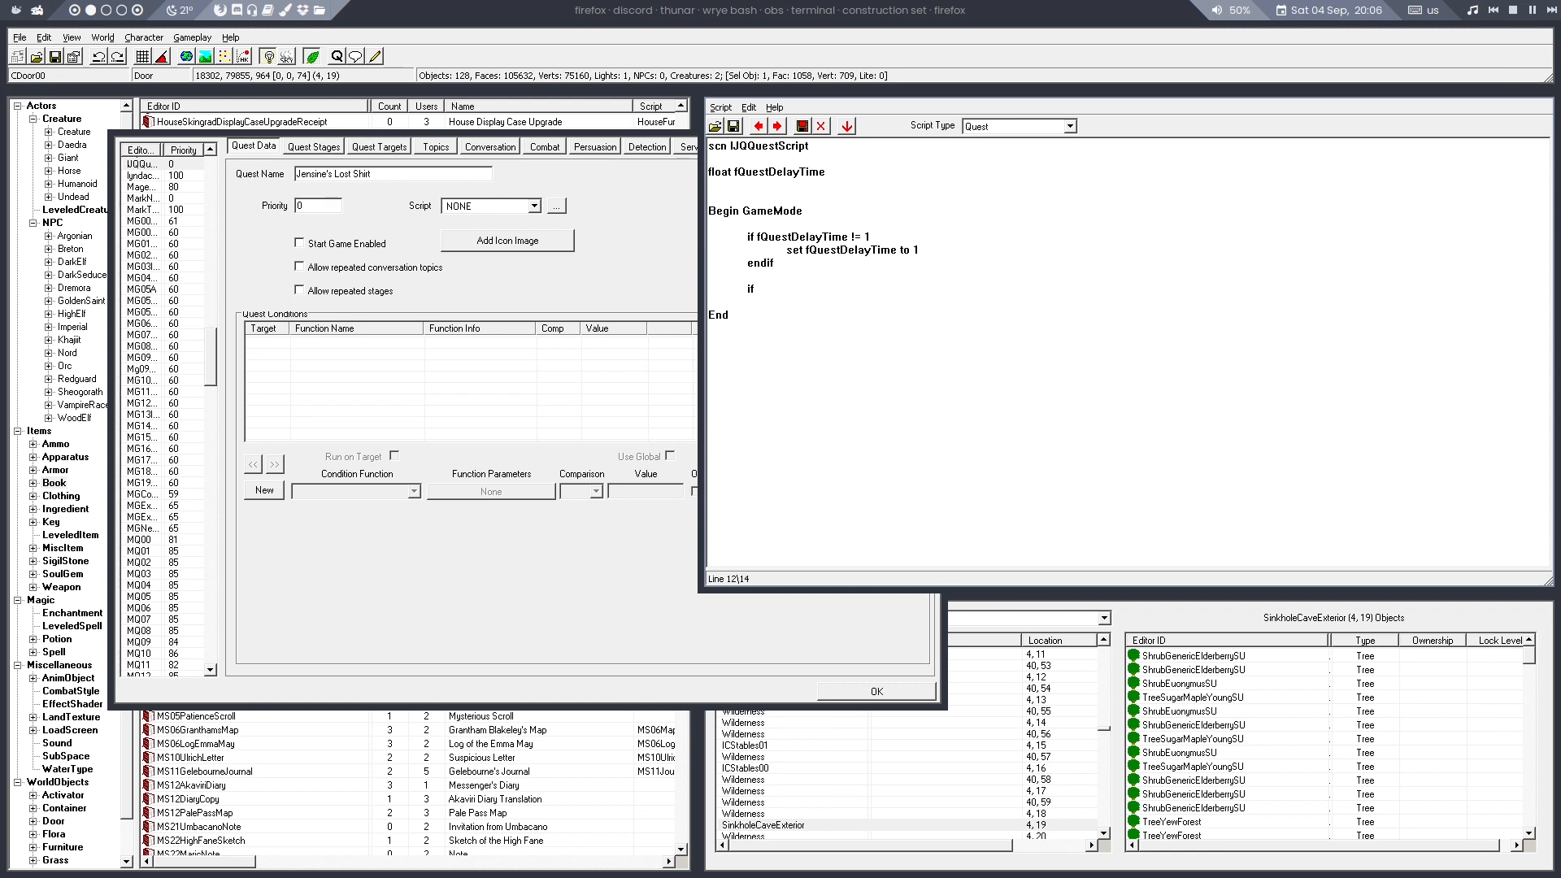
pyautogui.write('if ')
pyautogui.write('IJQQuest')
pyautogui.write('getStage')
pyautogui.press('Left')
pyautogui.press('Left')
pyautogui.press('BackSpace')
pyautogui.write('G')
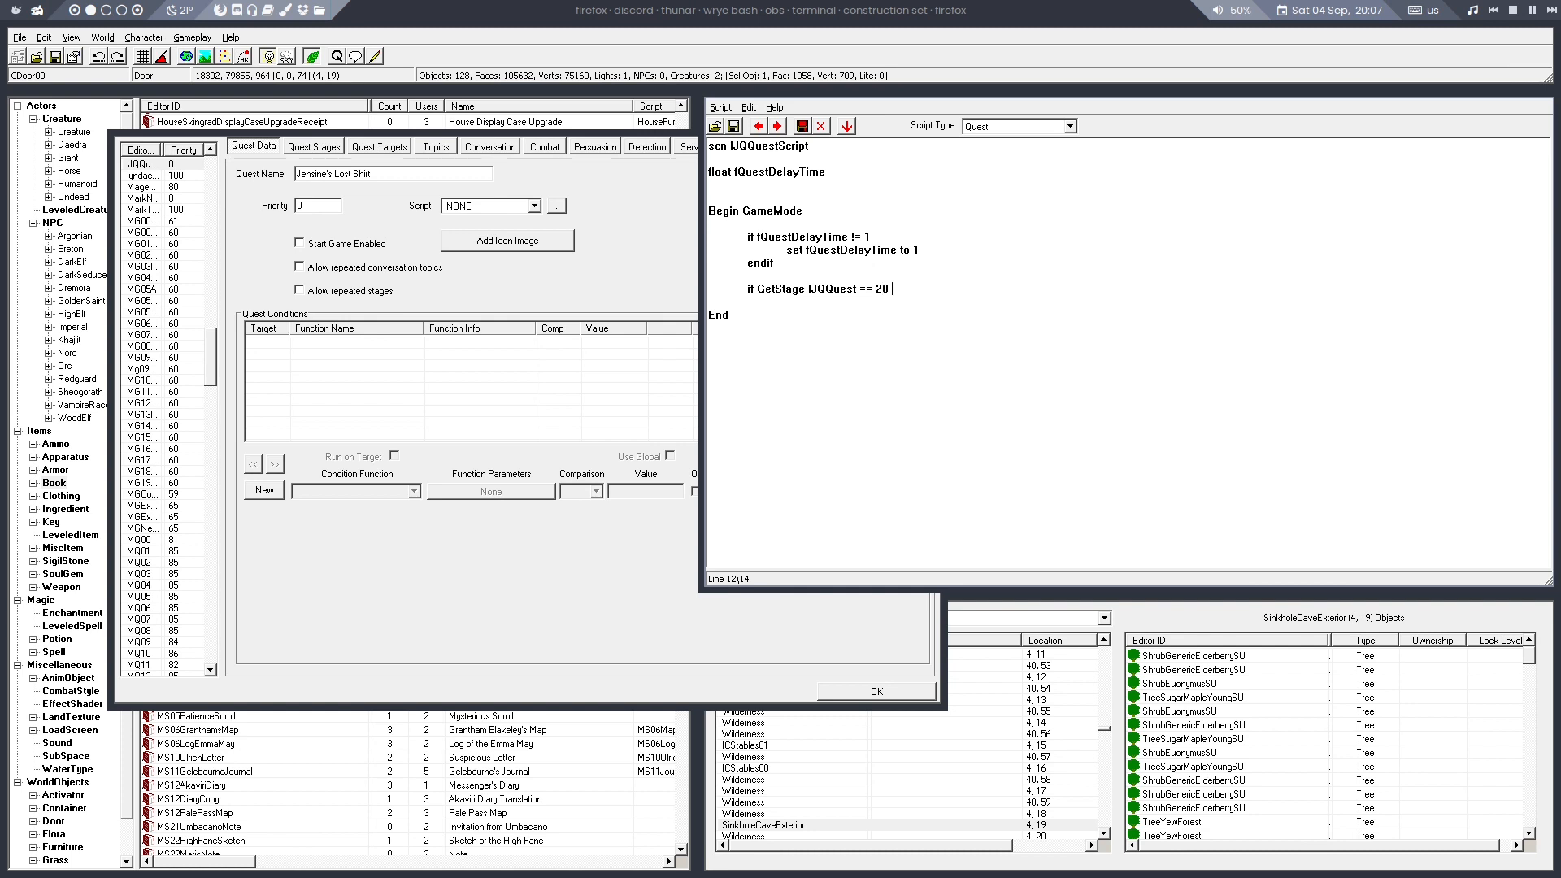
pyautogui.press('Return')
pyautogui.press('Return')
pyautogui.write('endi')
pyautogui.press('Tab')
pyautogui.press('Tab')
pyautogui.press('BackSpace')
pyautogui.press('End')
# Inside the stage 20 block, add if player.GetDistance SinkholeCaveExRef < 300, copying the reference ID from the cave's exterior door
pyautogui.press('Return')
pyautogui.press('Return')
pyautogui.press('Tab')
pyautogui.write('f player.GetDistance')
pyautogui.click(979, 90)
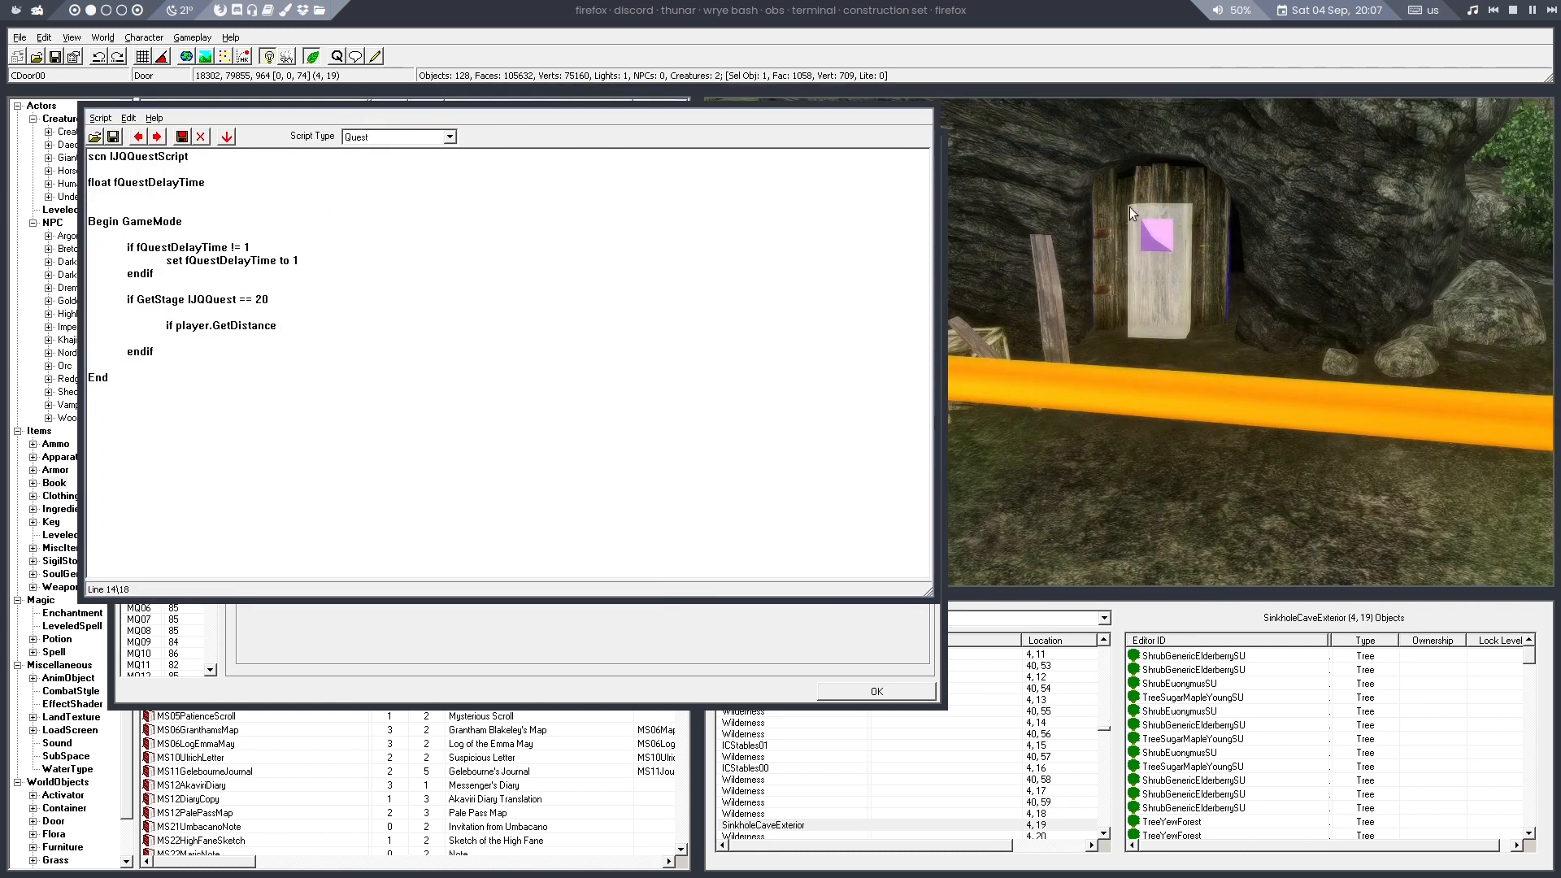
pyautogui.doubleClick(1130, 182)
pyautogui.hotkey('ctrl', 'c')
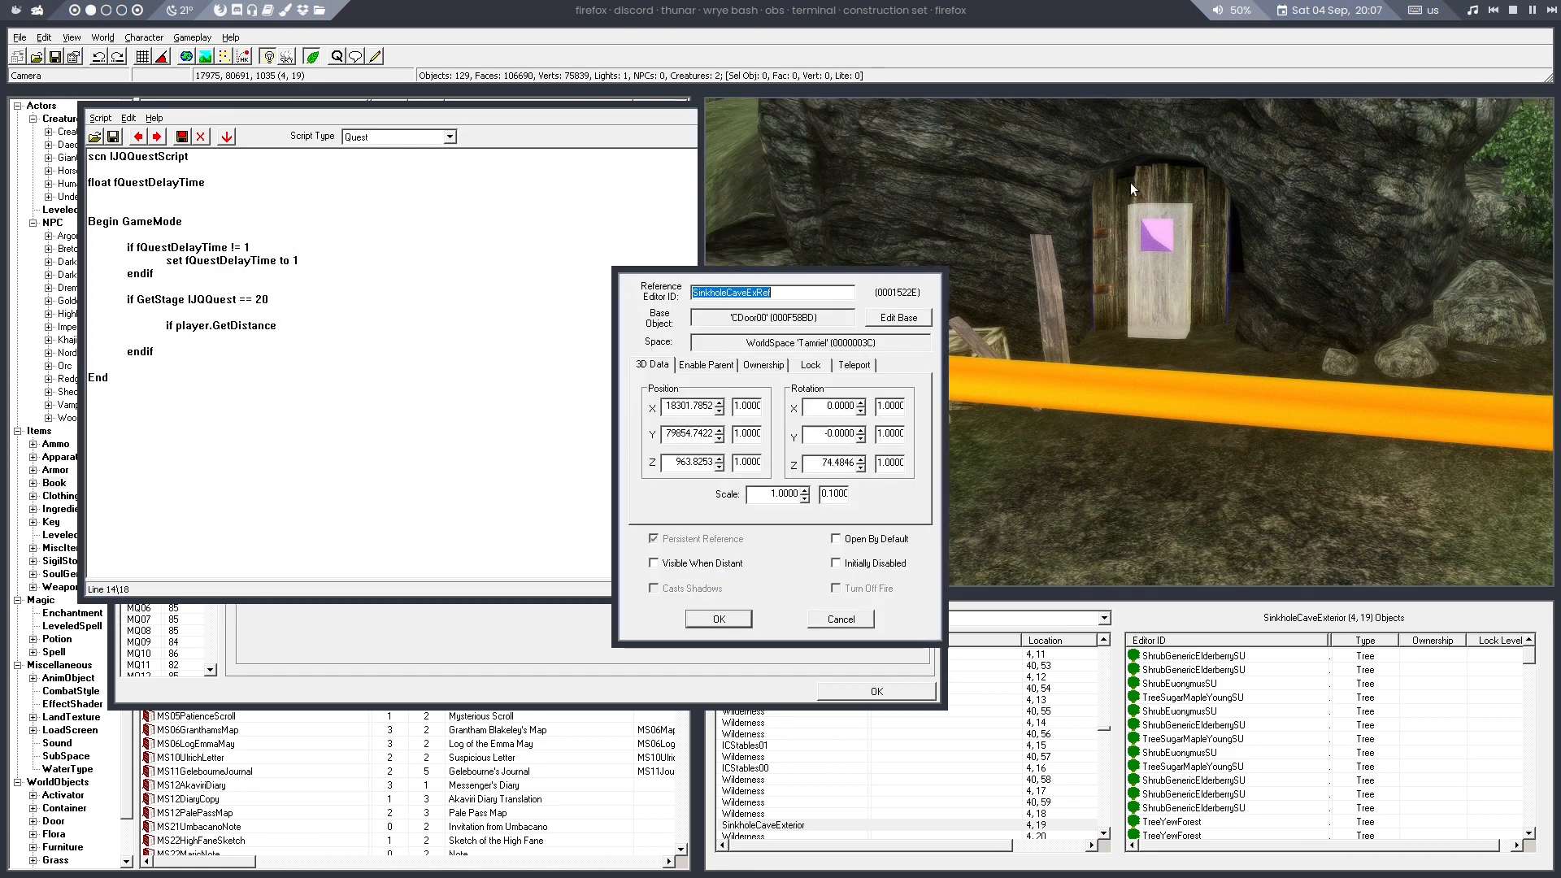
pyautogui.click(842, 619)
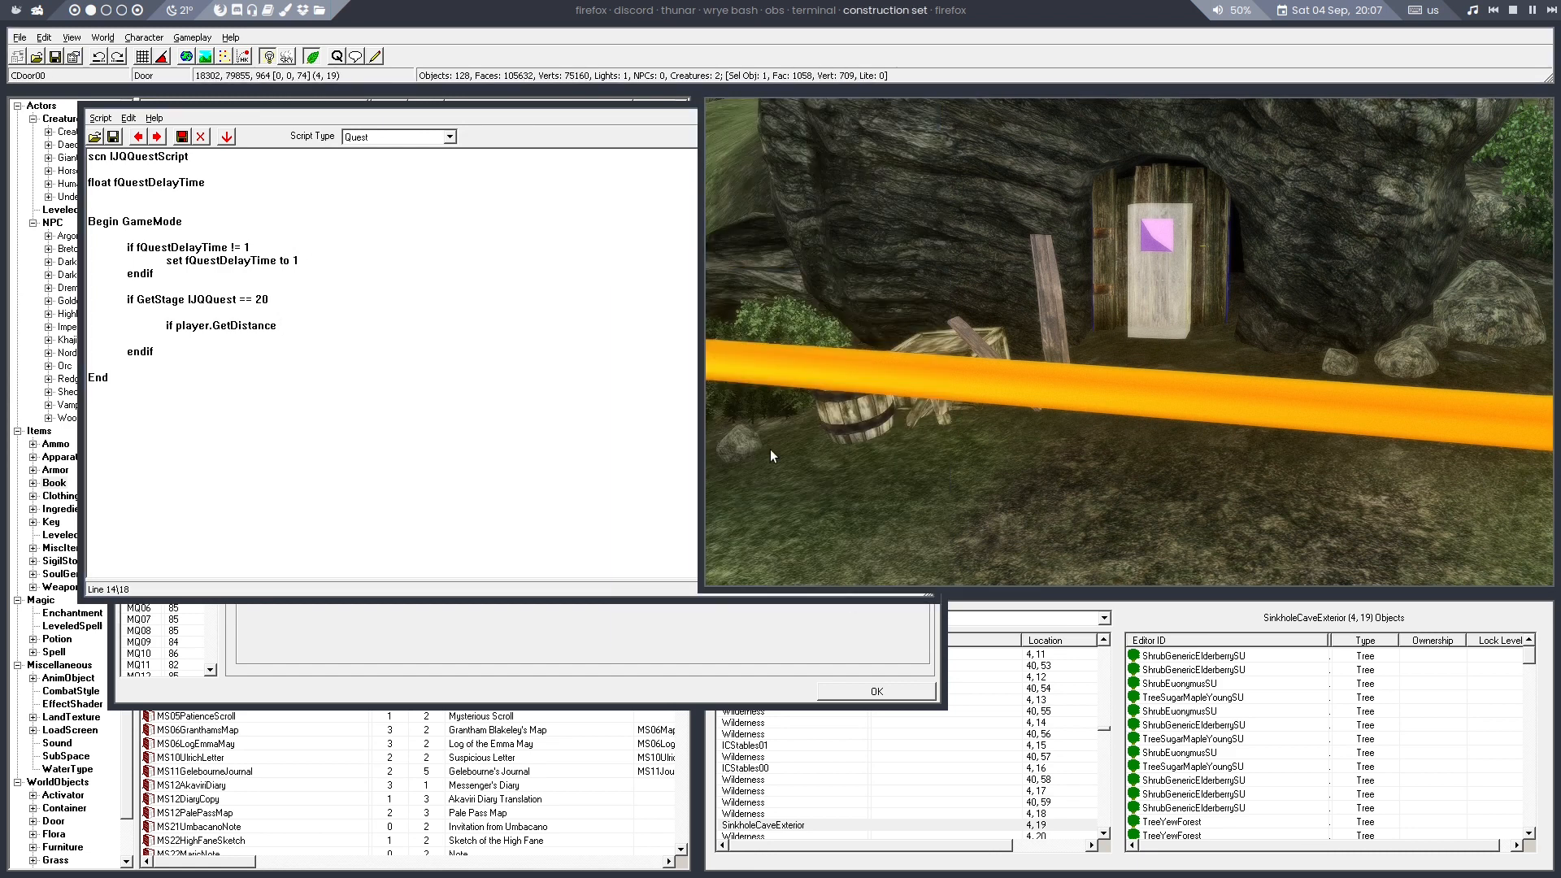
pyautogui.click(419, 108)
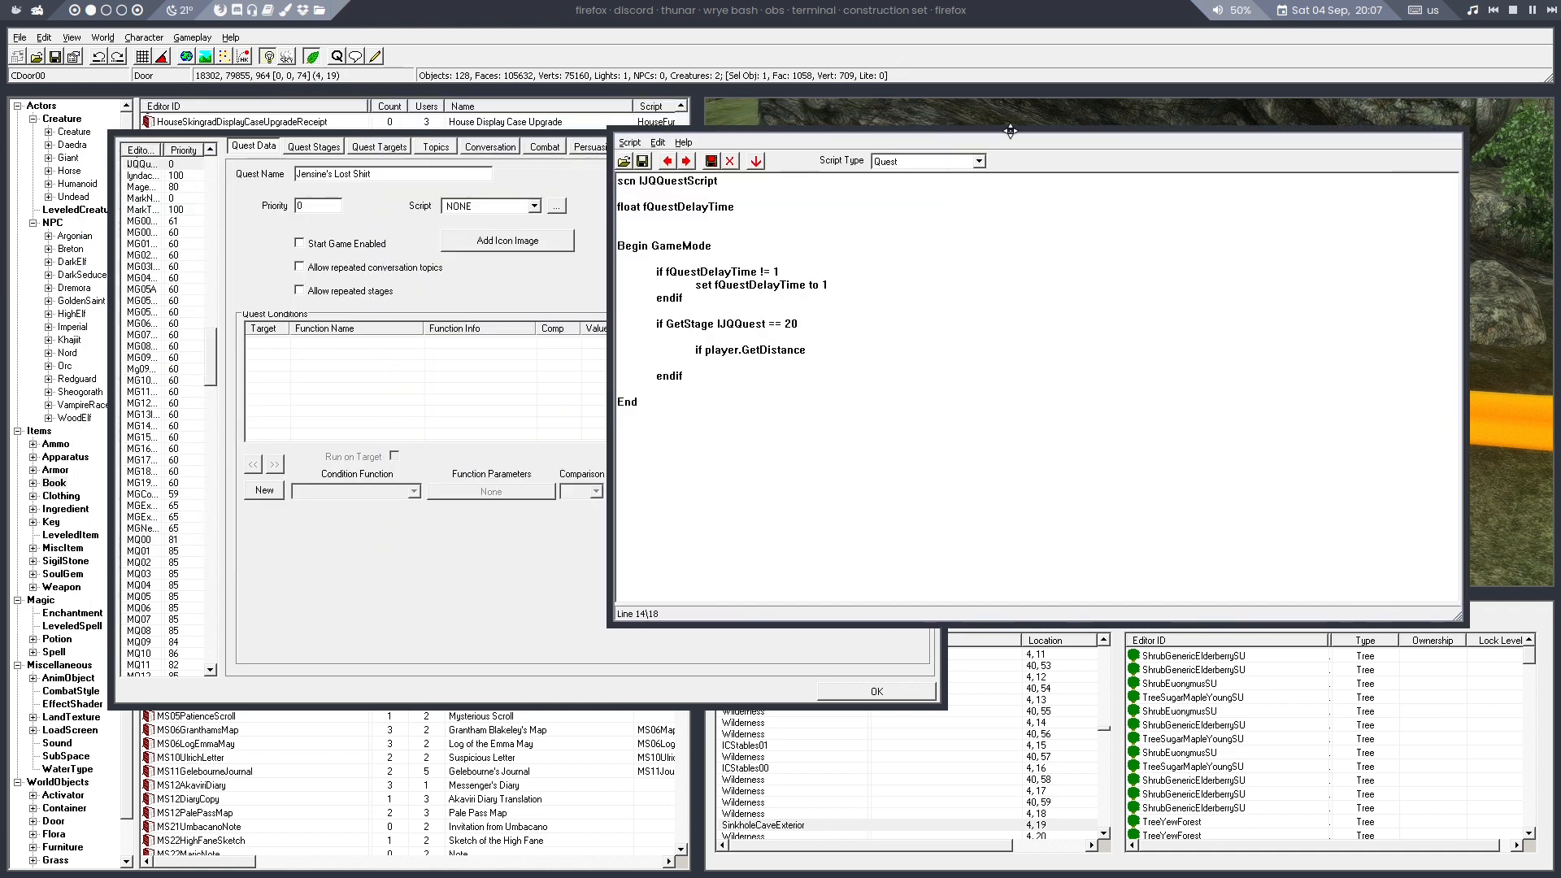
pyautogui.moveTo(480, 104); pyautogui.dragTo(1008, 129)
pyautogui.hotkey('ctrl', 'v')
pyautogui.write('< 300')
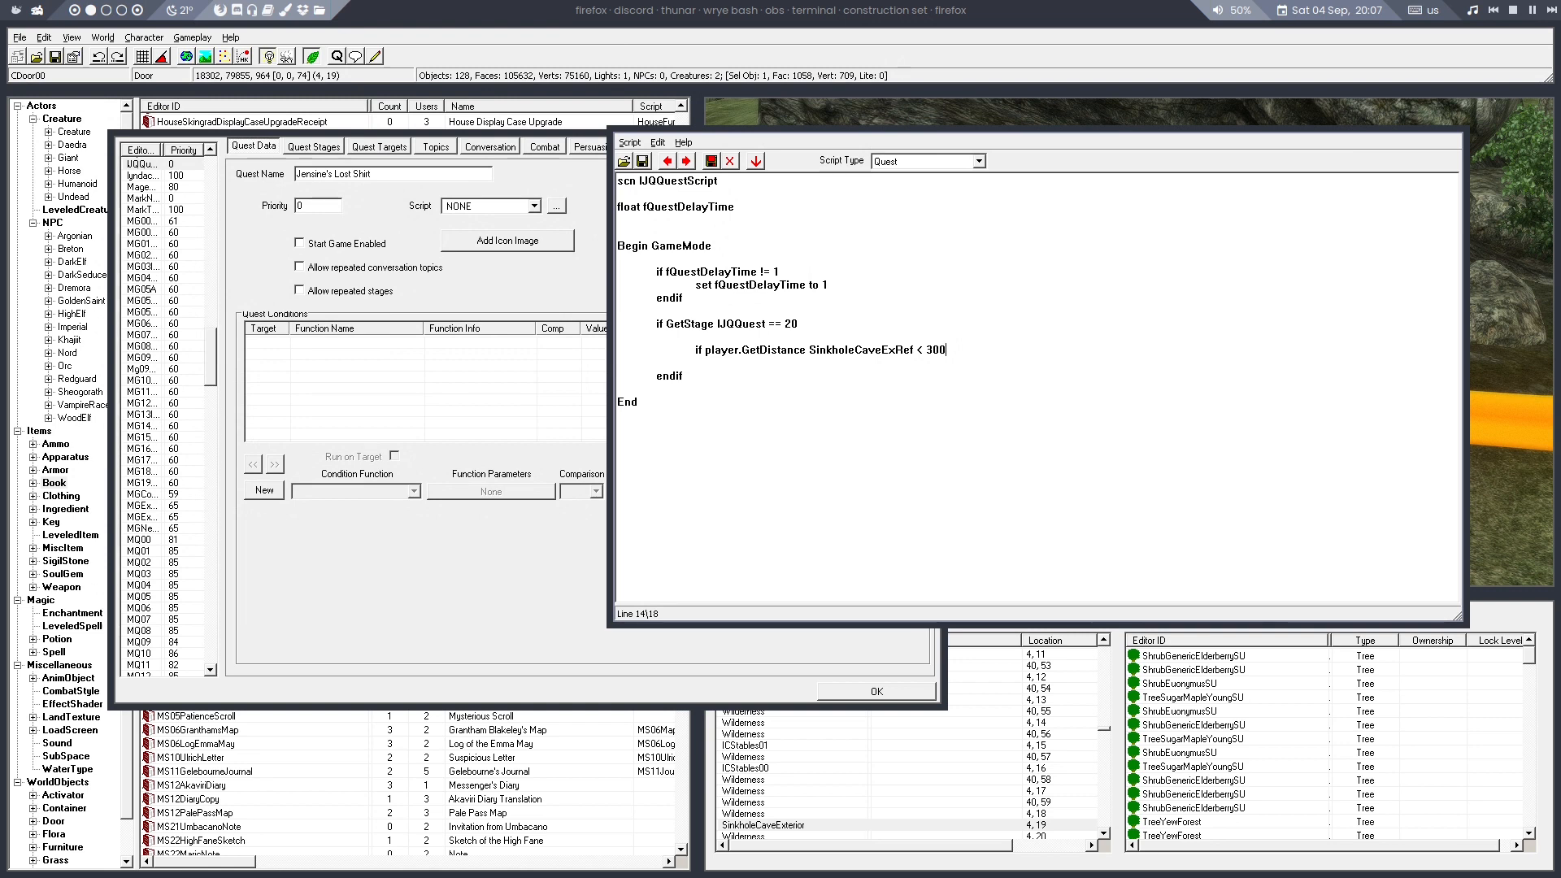
# Make the distance check run SetStage IJQQuest 30, close it with endif, and remove the surplus blank lines
pyautogui.press('Return')
pyautogui.write('SetStage ;')
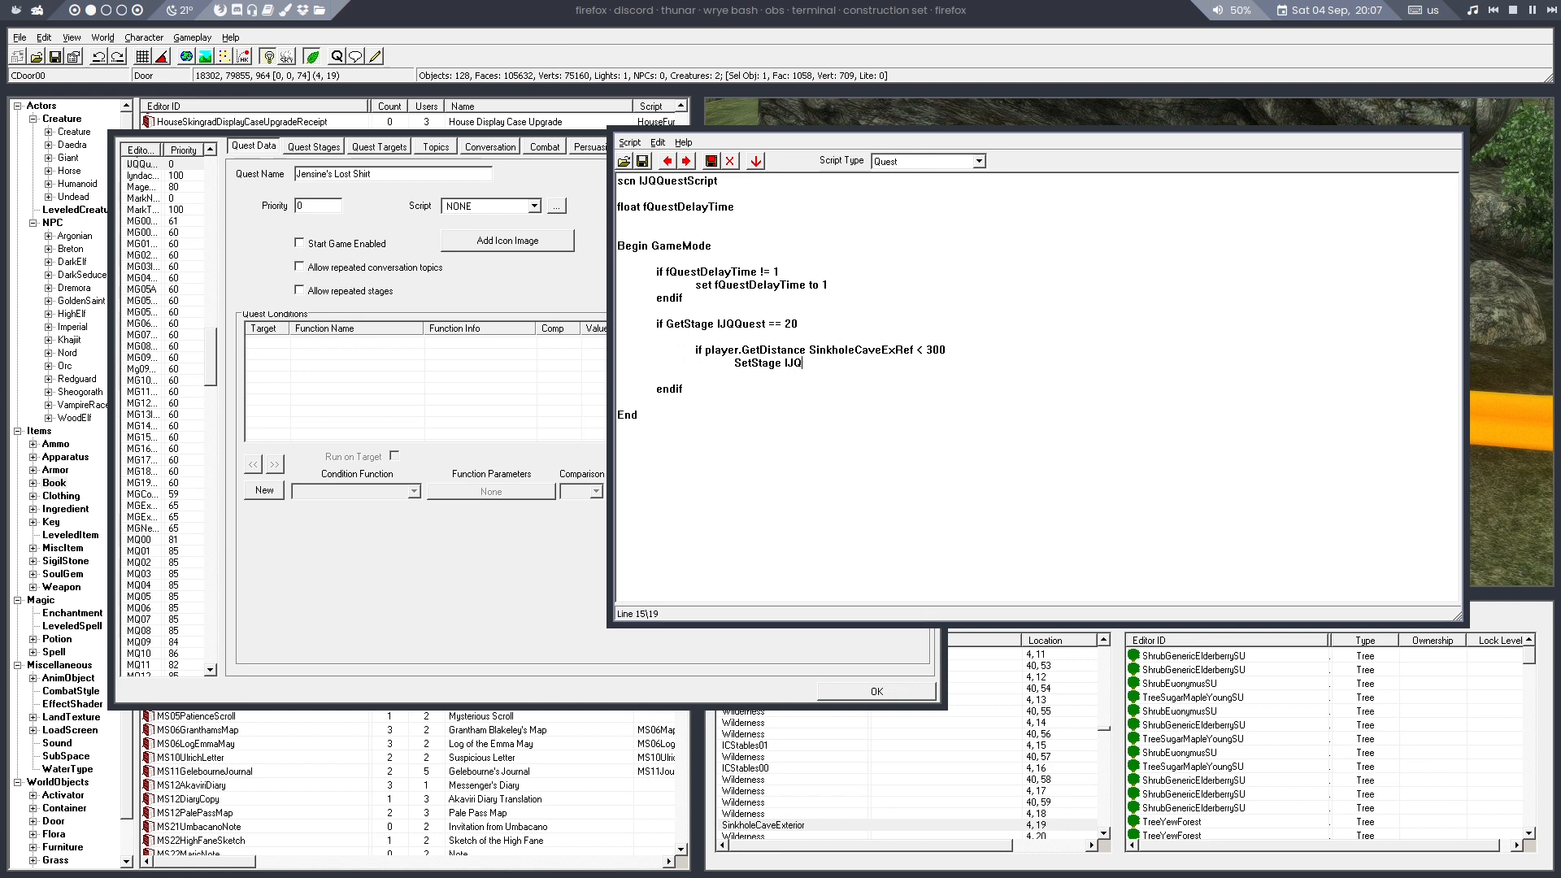
pyautogui.write('JQQuest30')
pyautogui.press('Return')
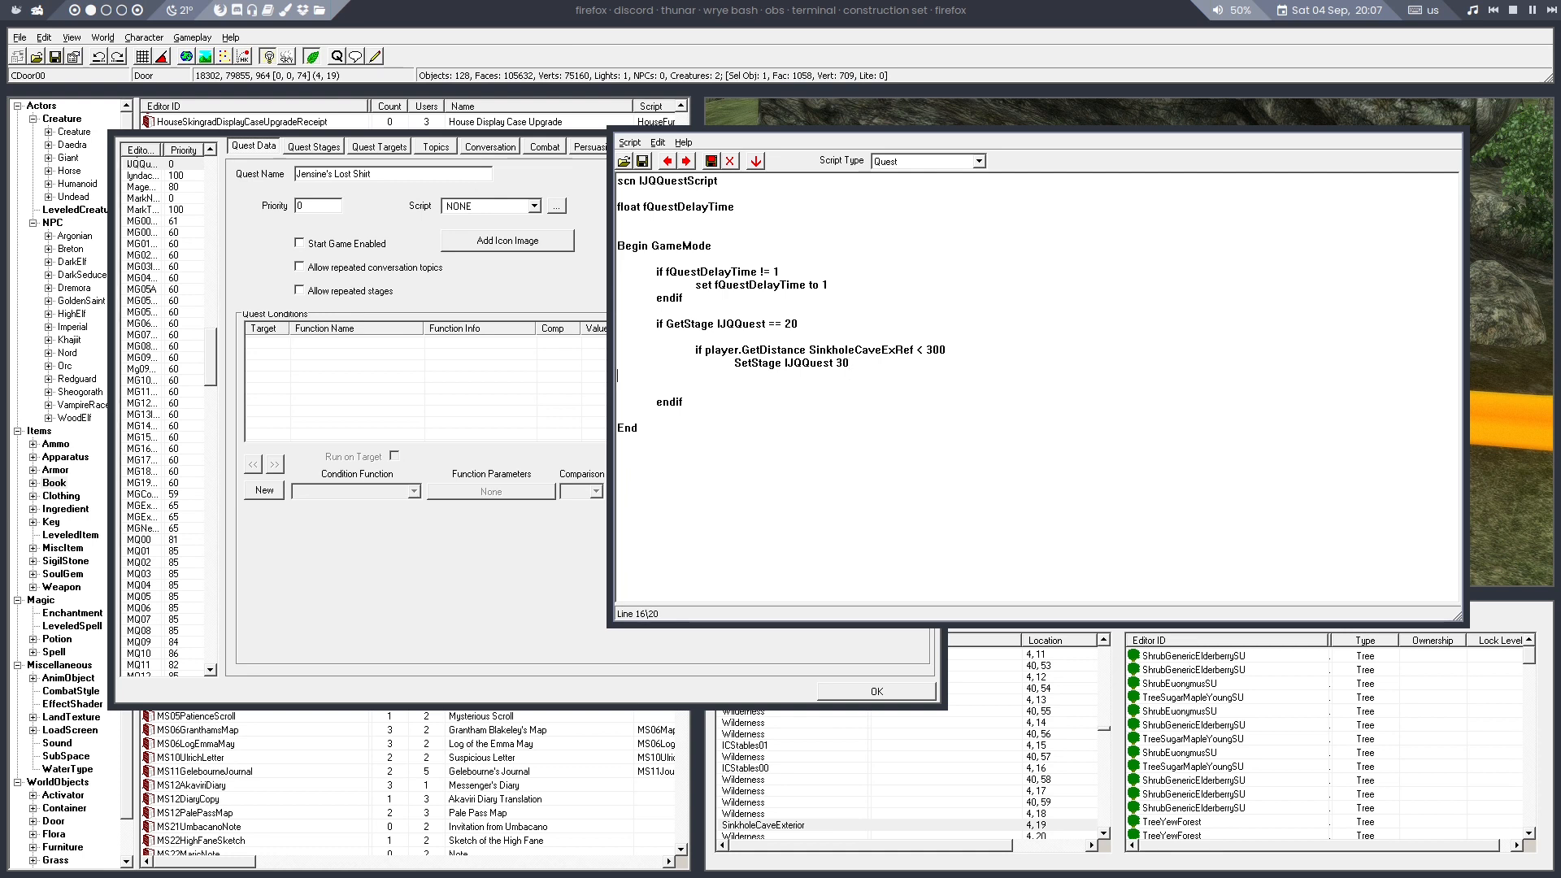
pyautogui.write('endif')
pyautogui.press('Delete')
pyautogui.press('Return')
pyautogui.click(821, 323)
pyautogui.press('Delete')
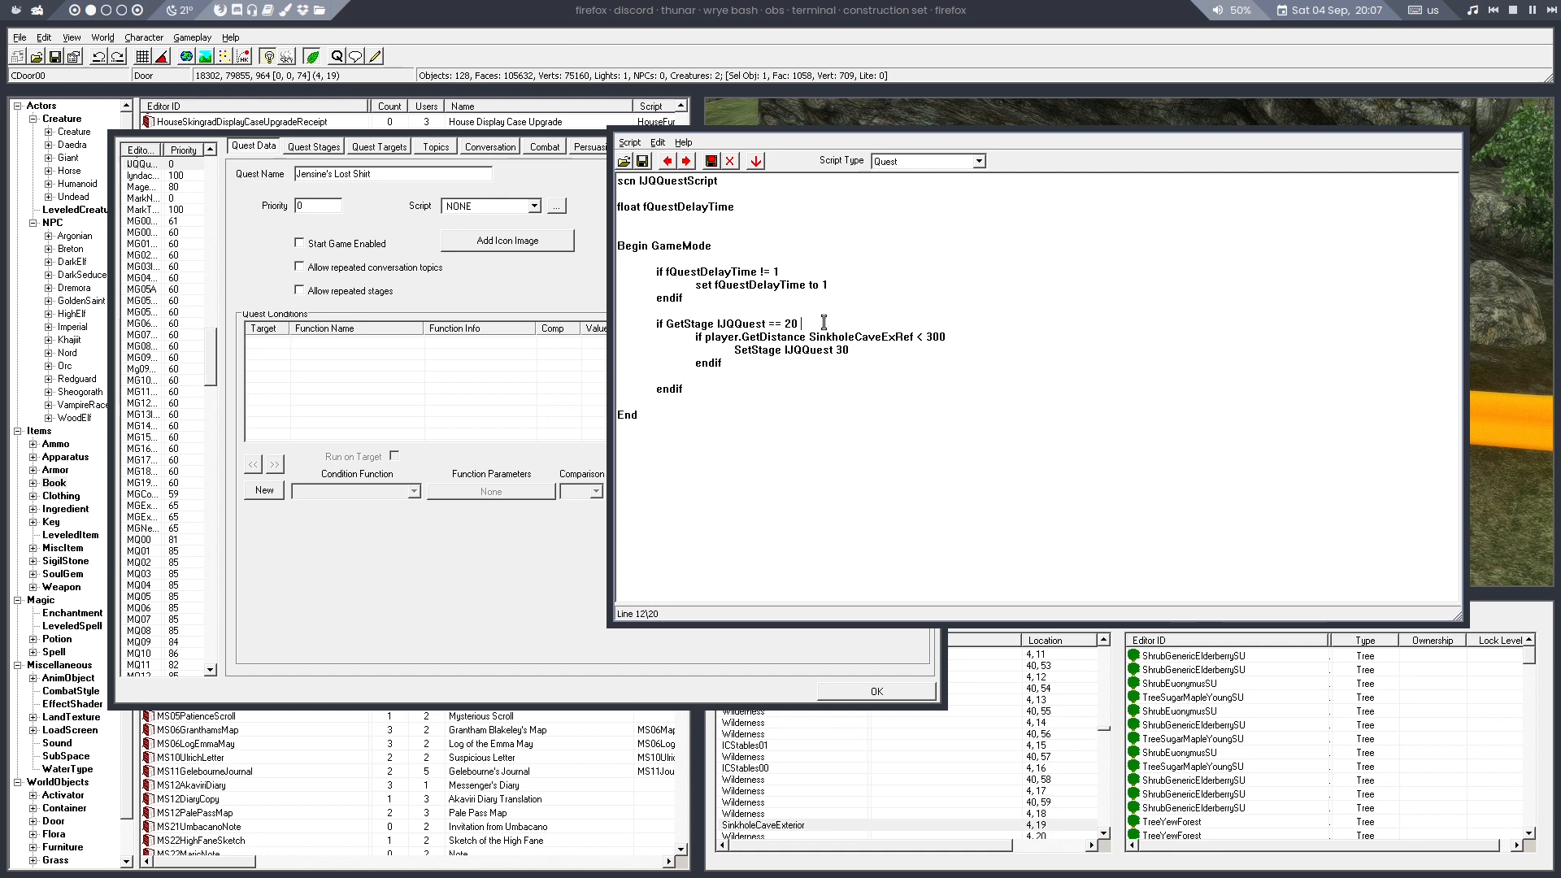
pyautogui.press('Delete')
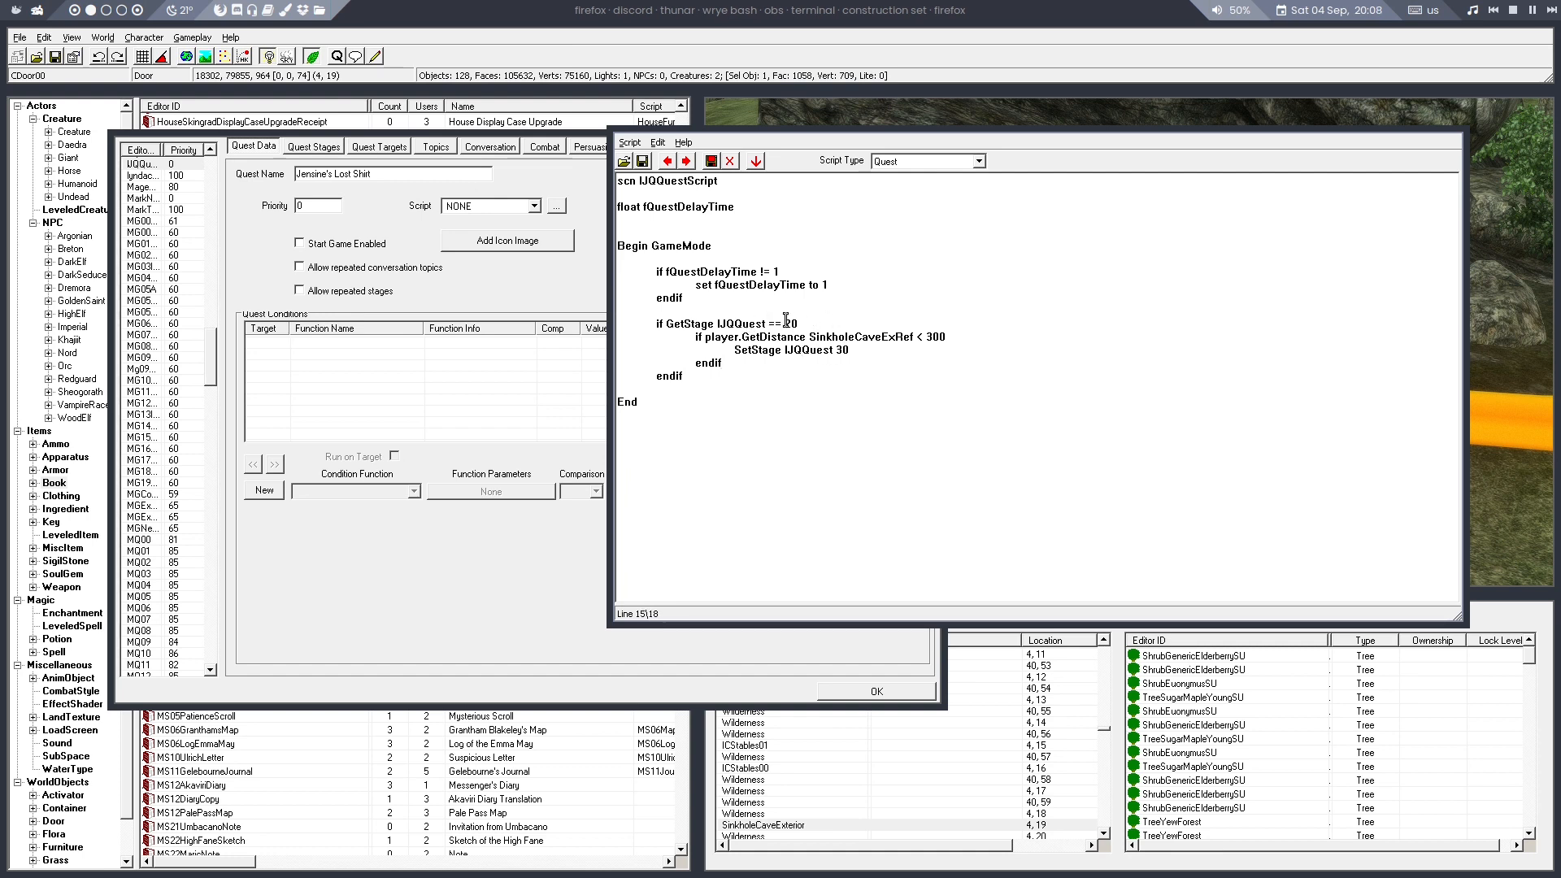
# Save IJQQuestScript, assign it to the Jensine's Lost Shirt quest, and save the plugin
pyautogui.click(642, 160)
pyautogui.click(1460, 129)
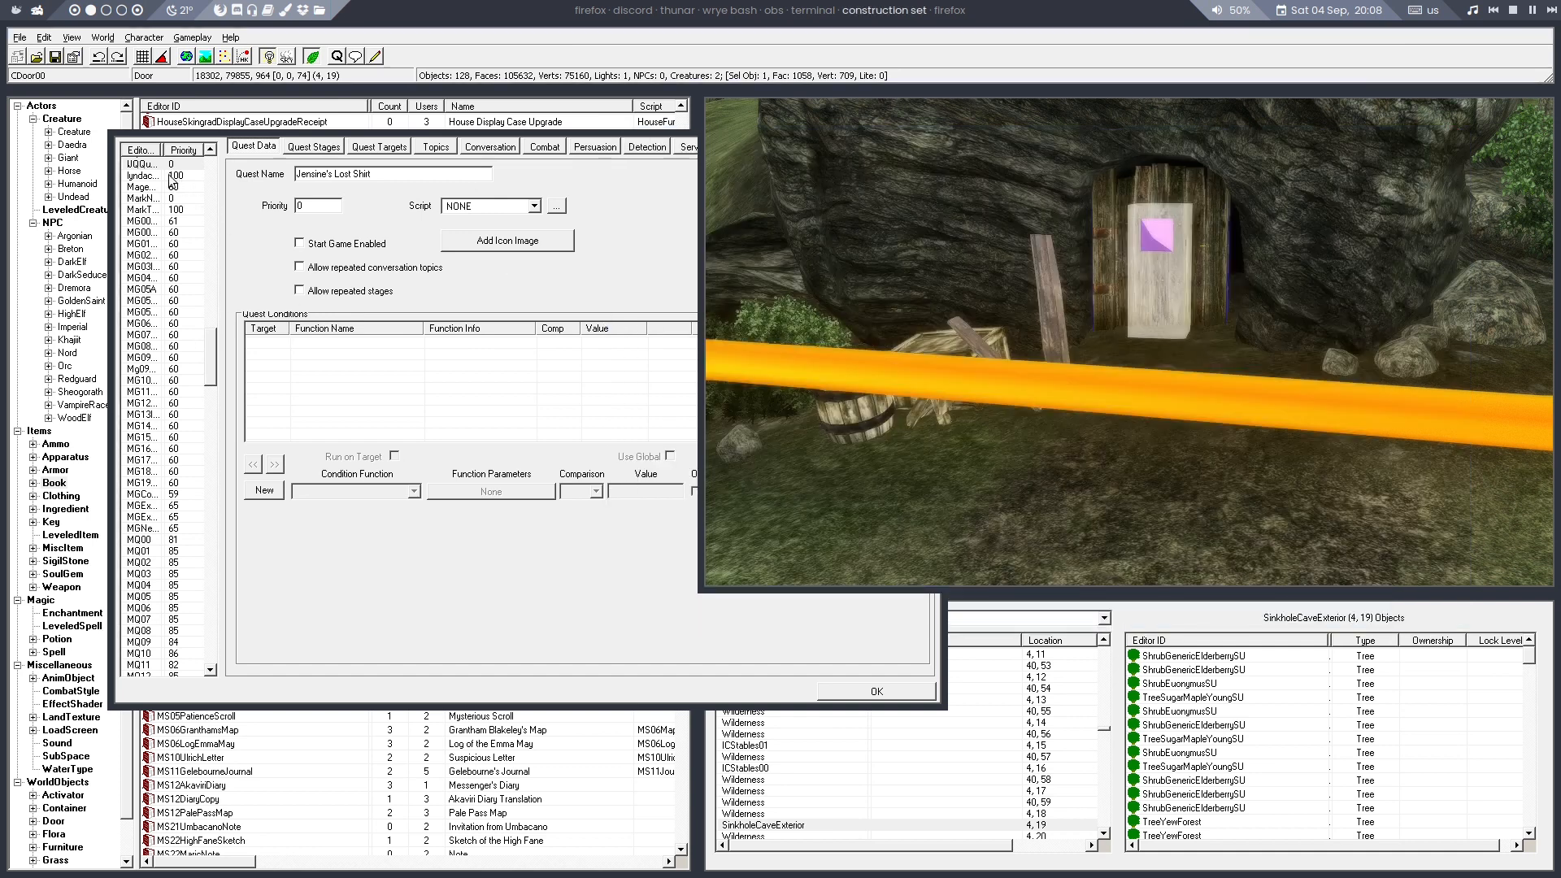
pyautogui.click(491, 208)
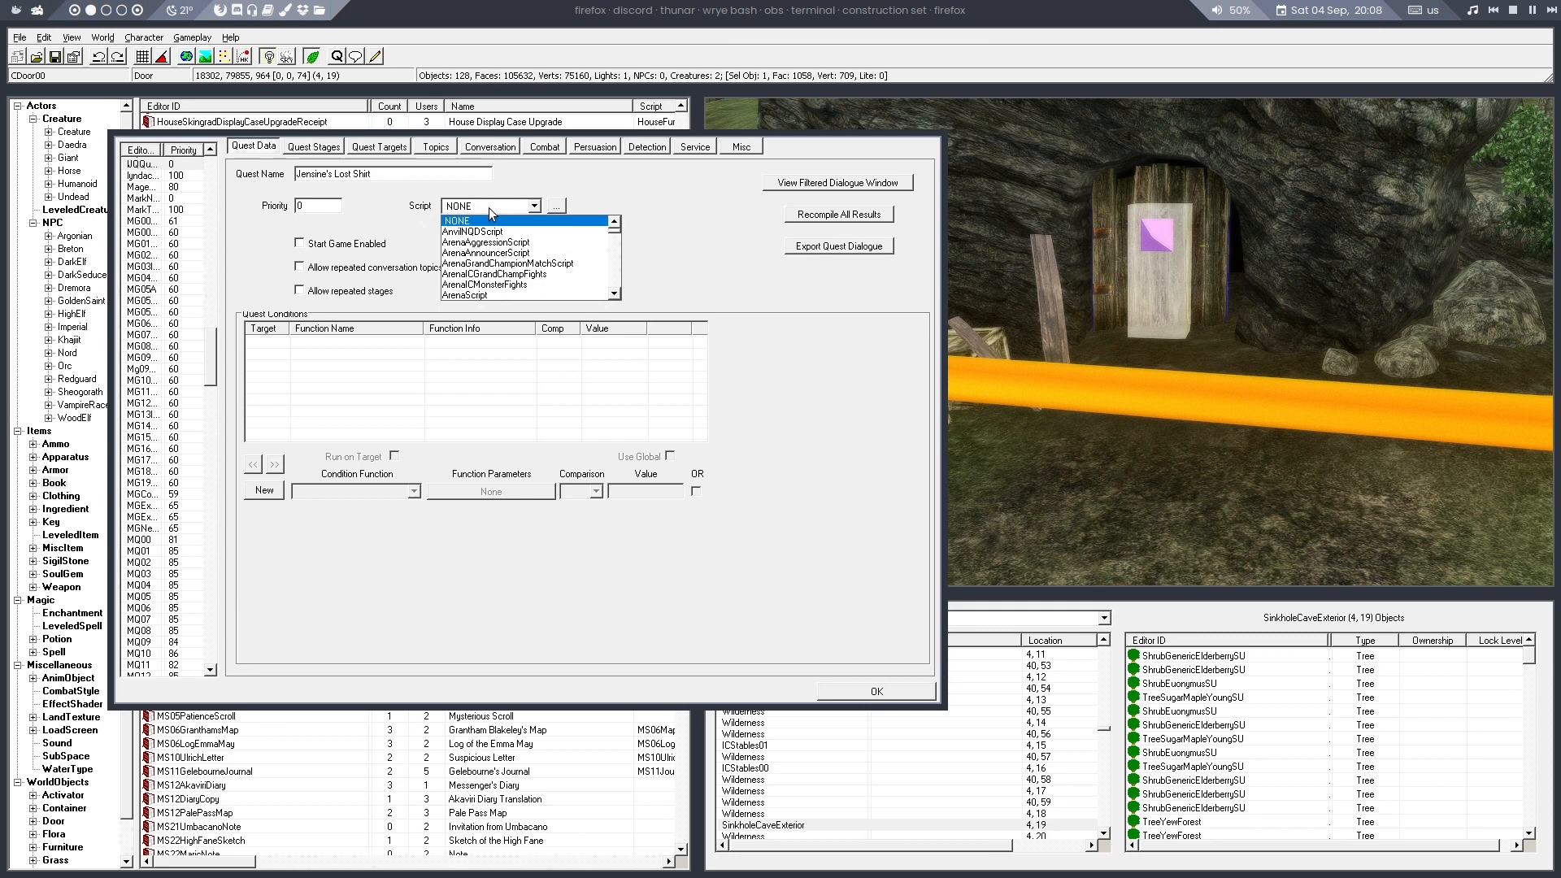
pyautogui.press('l')
pyautogui.click(490, 208)
pyautogui.click(488, 232)
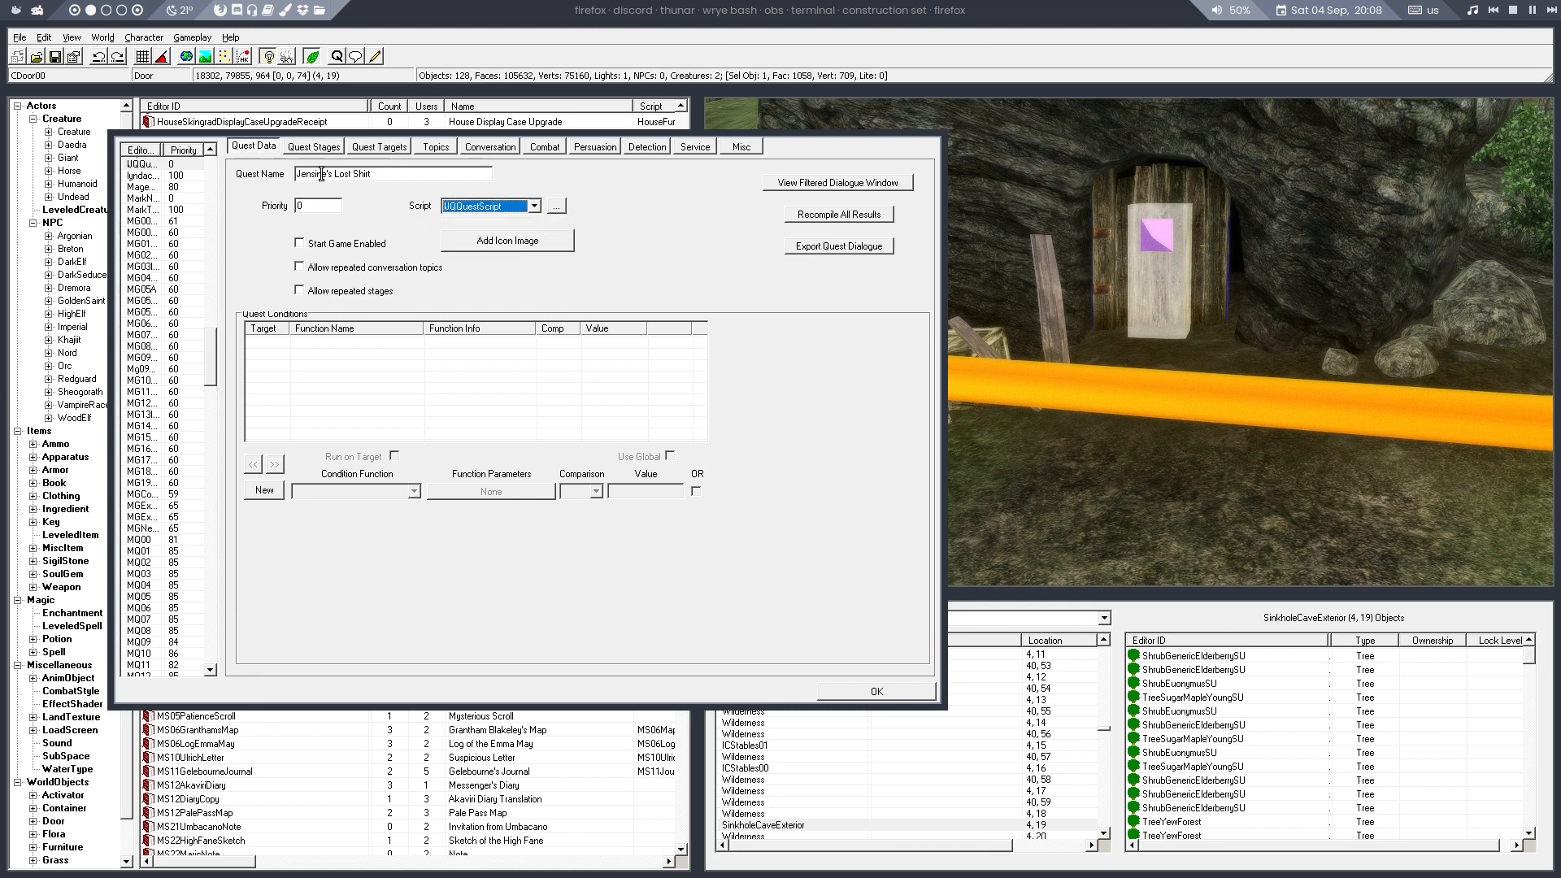
pyautogui.click(857, 690)
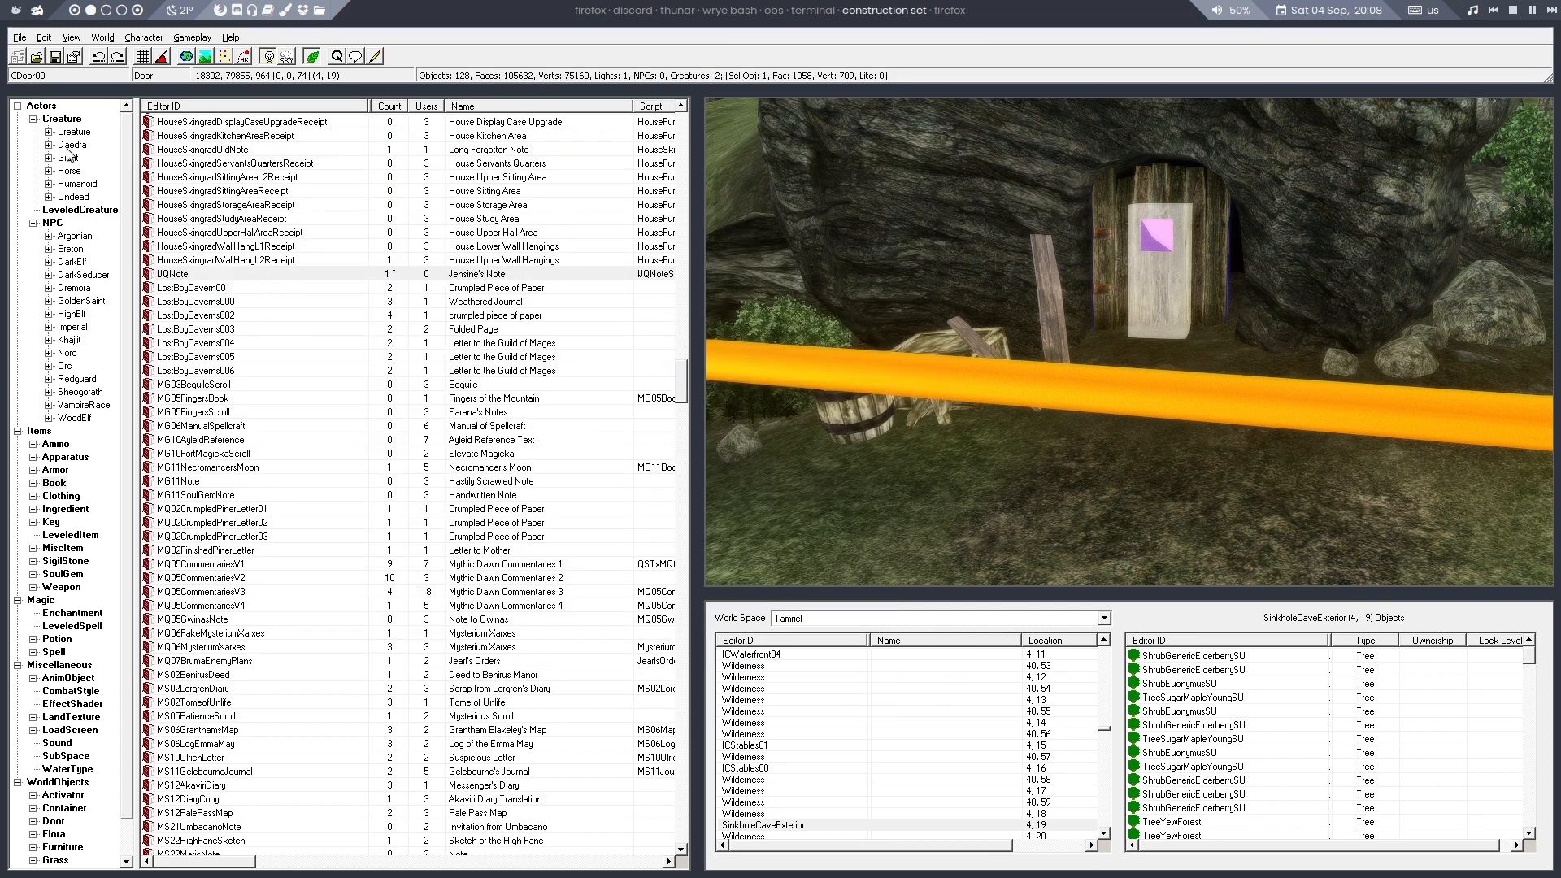
pyautogui.click(54, 58)
# Reopen the quest and review stages 20 and 30 and the quest targets' conditions
pyautogui.click(337, 58)
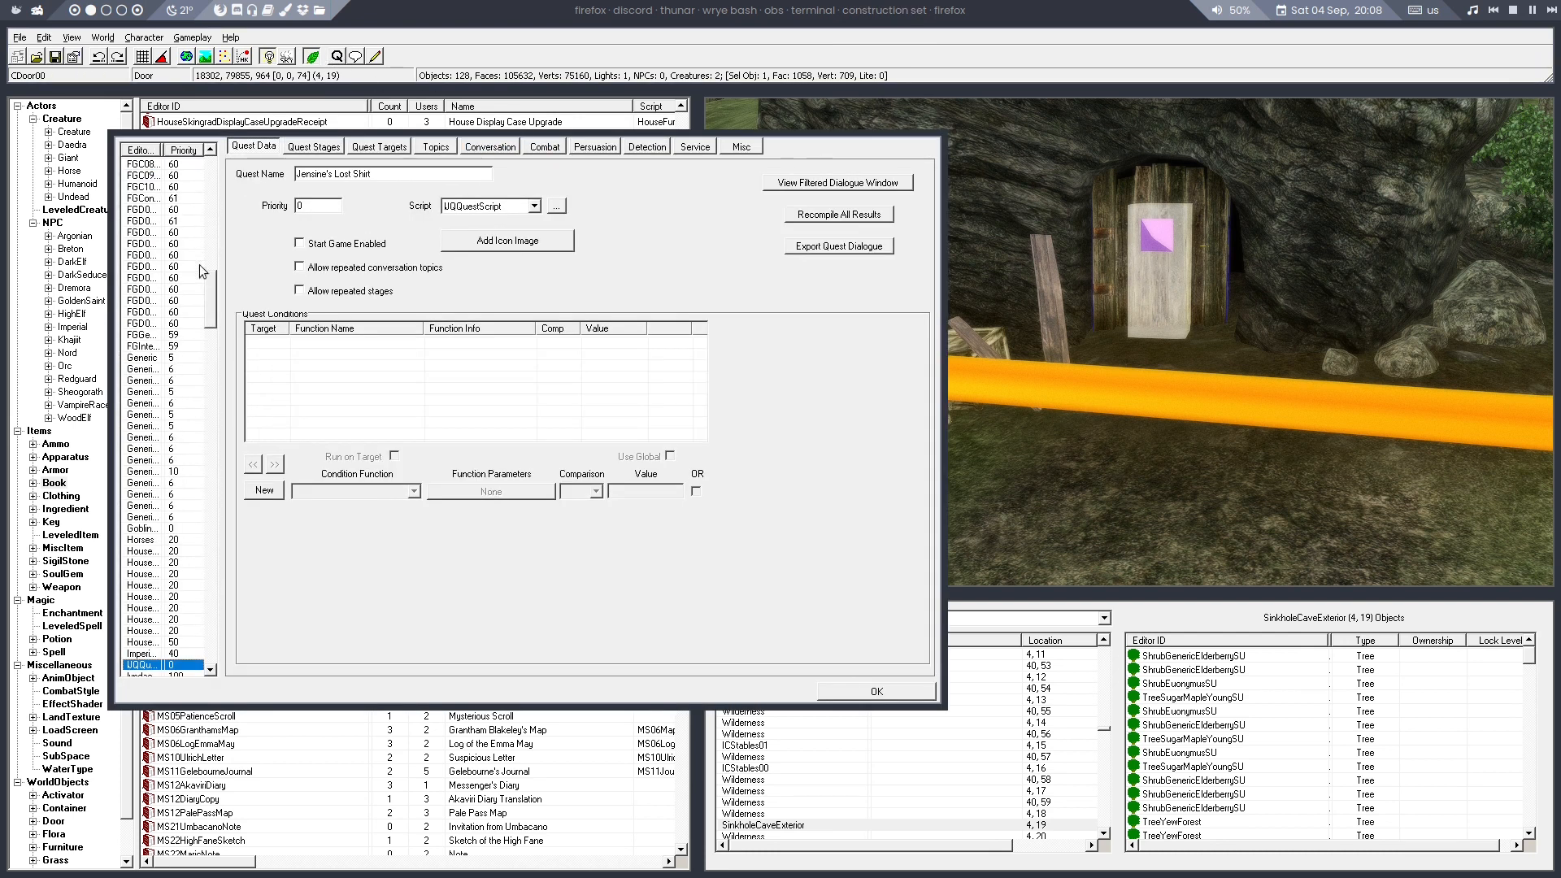
pyautogui.click(398, 148)
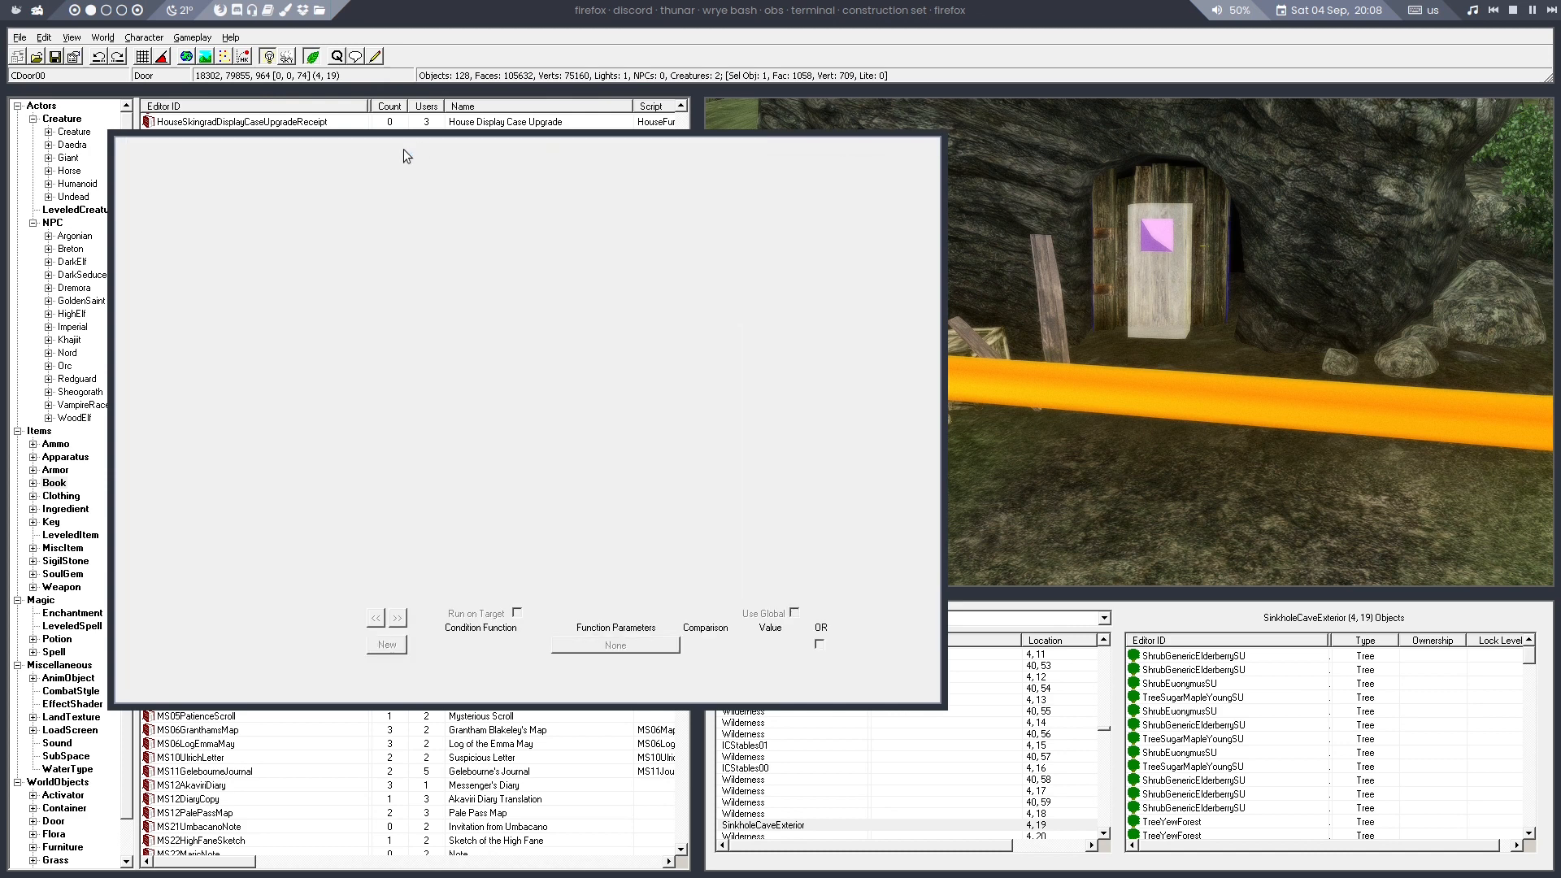
pyautogui.click(314, 146)
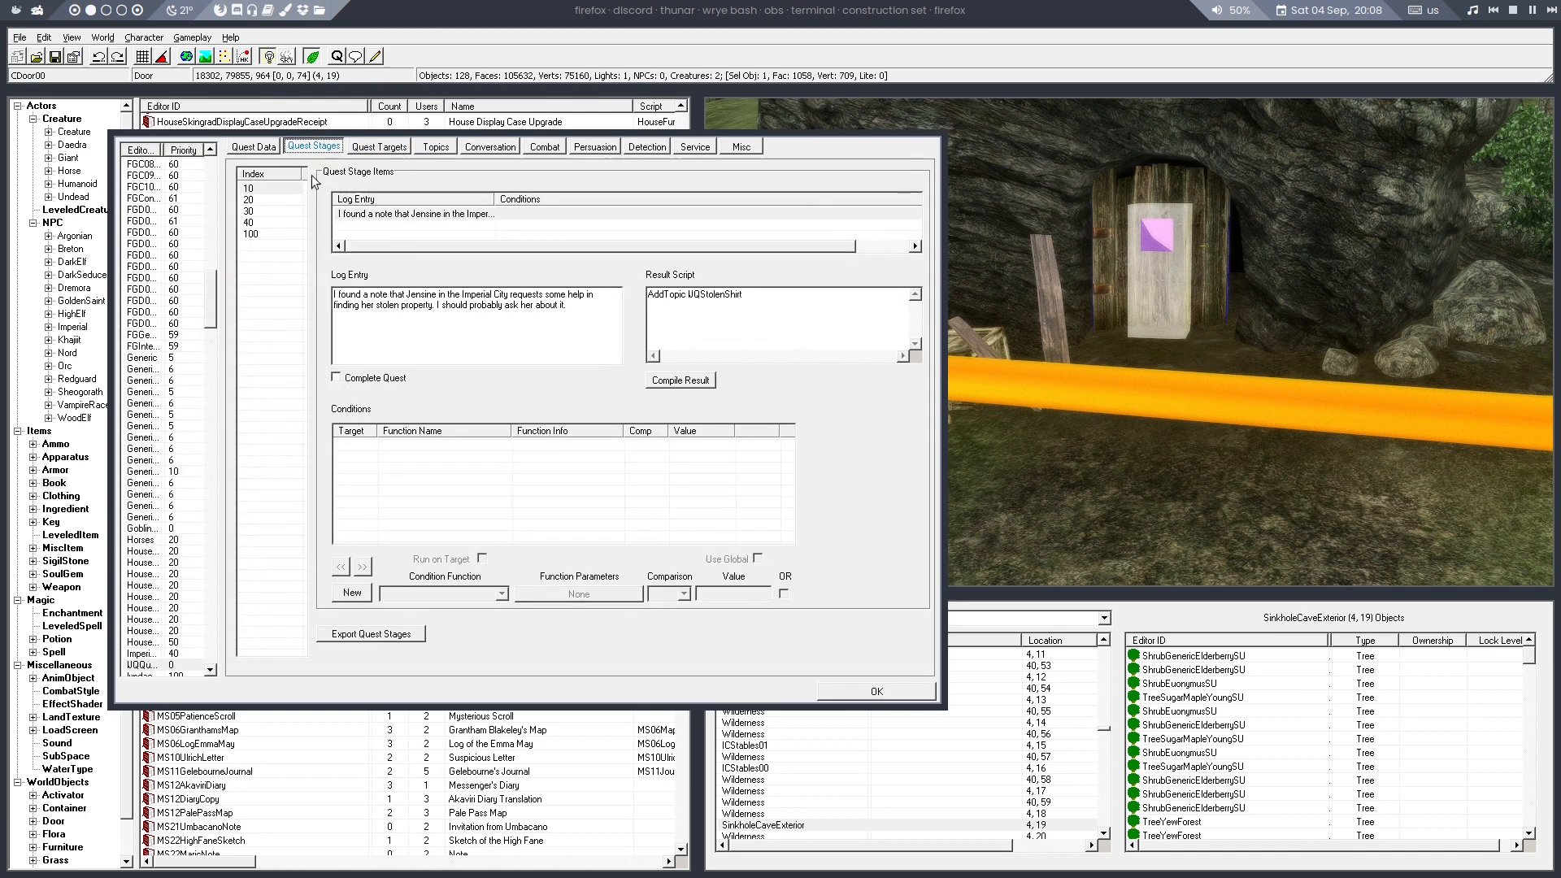
pyautogui.click(262, 200)
pyautogui.click(262, 211)
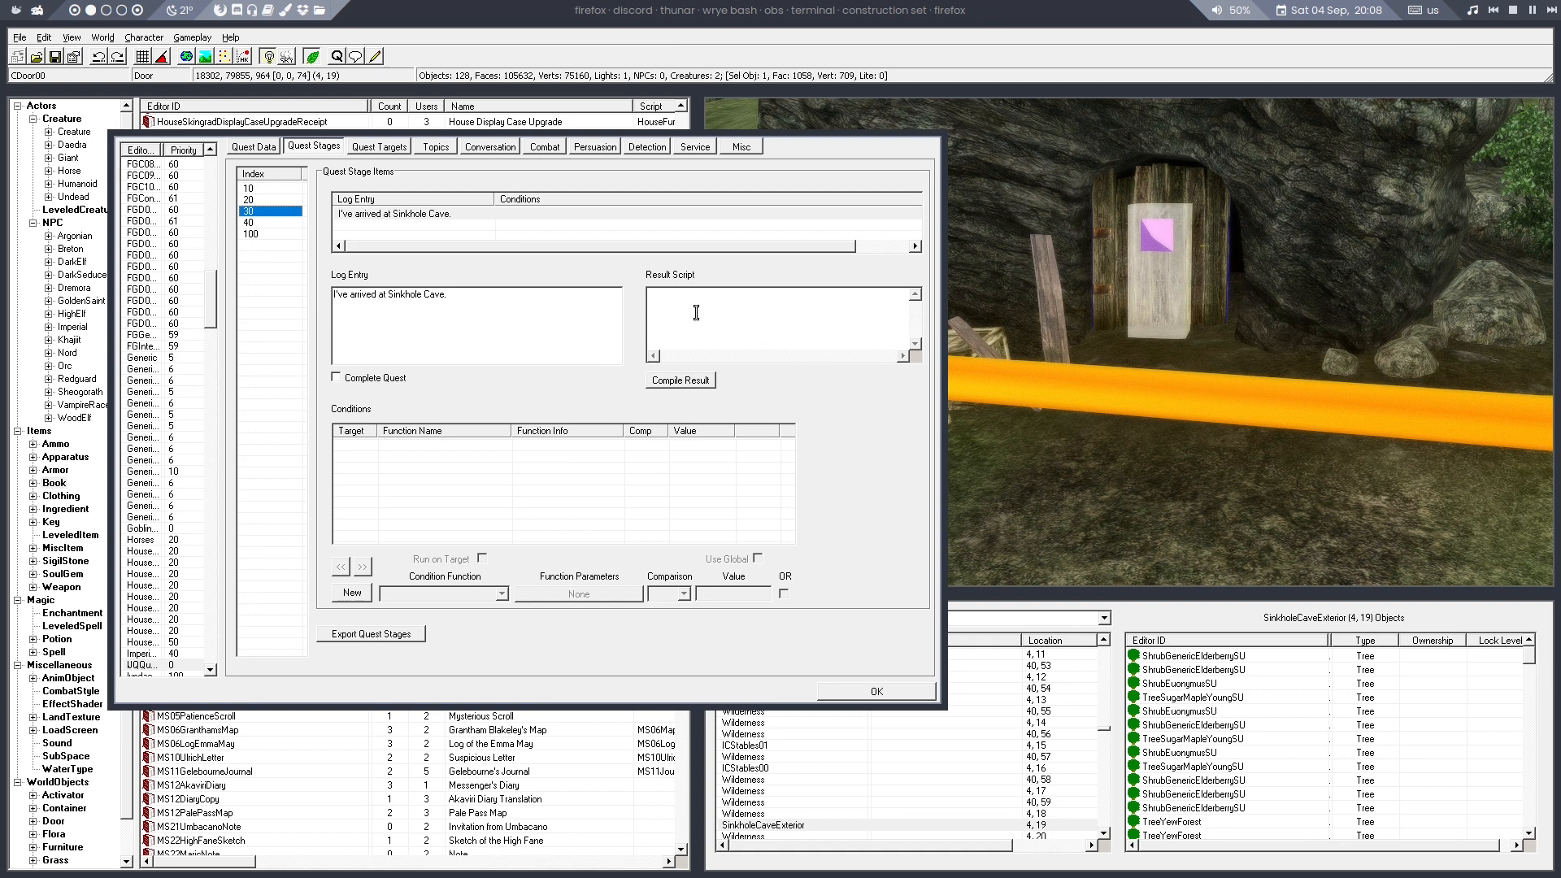
pyautogui.click(403, 148)
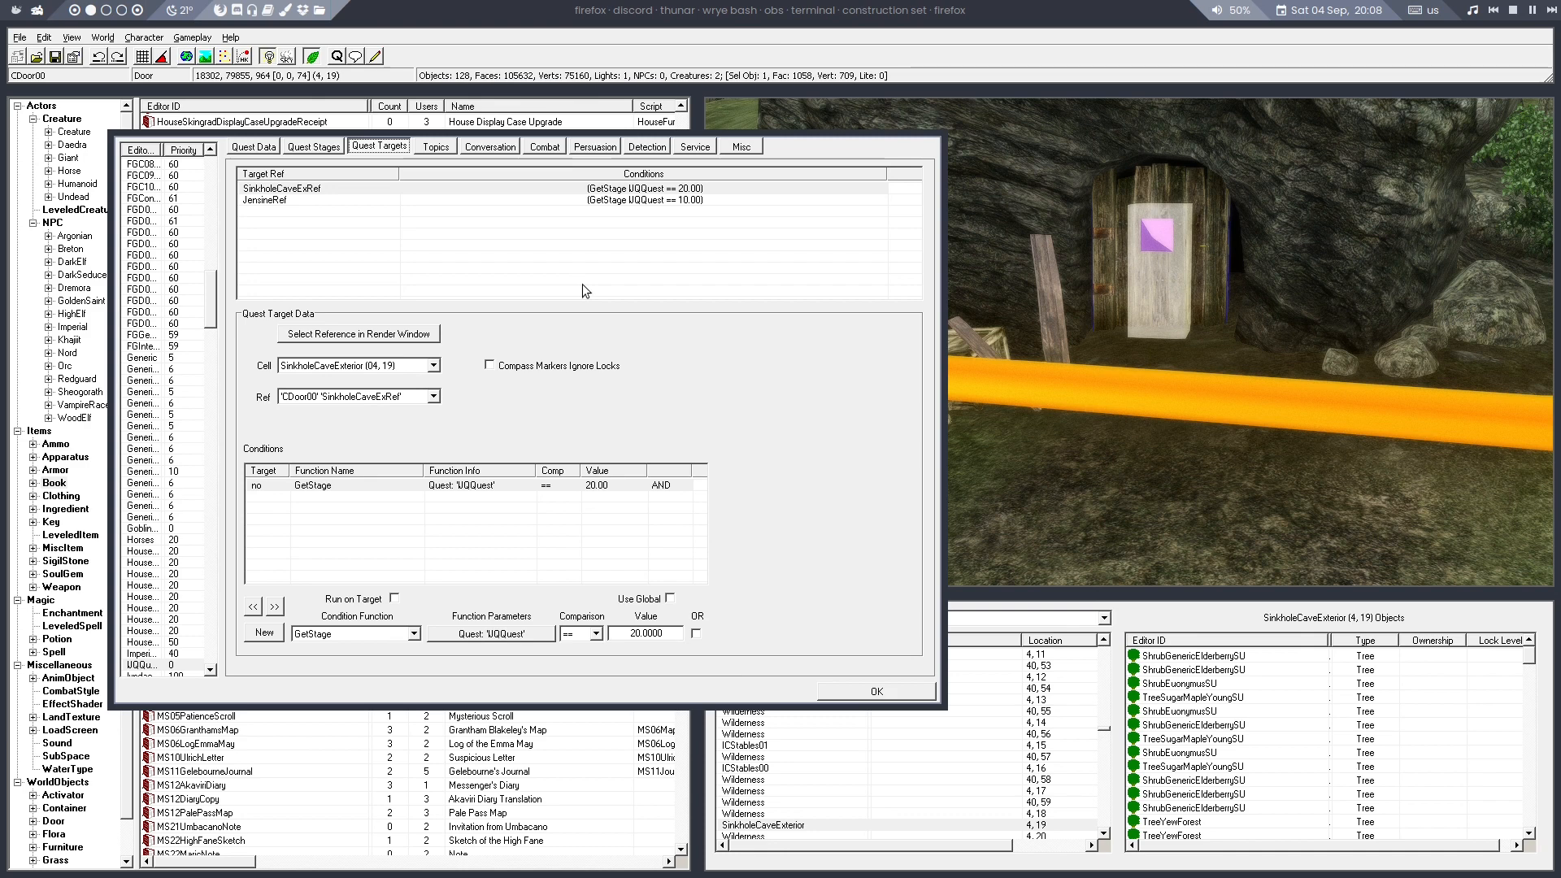
pyautogui.moveTo(559, 135); pyautogui.dragTo(951, 109)
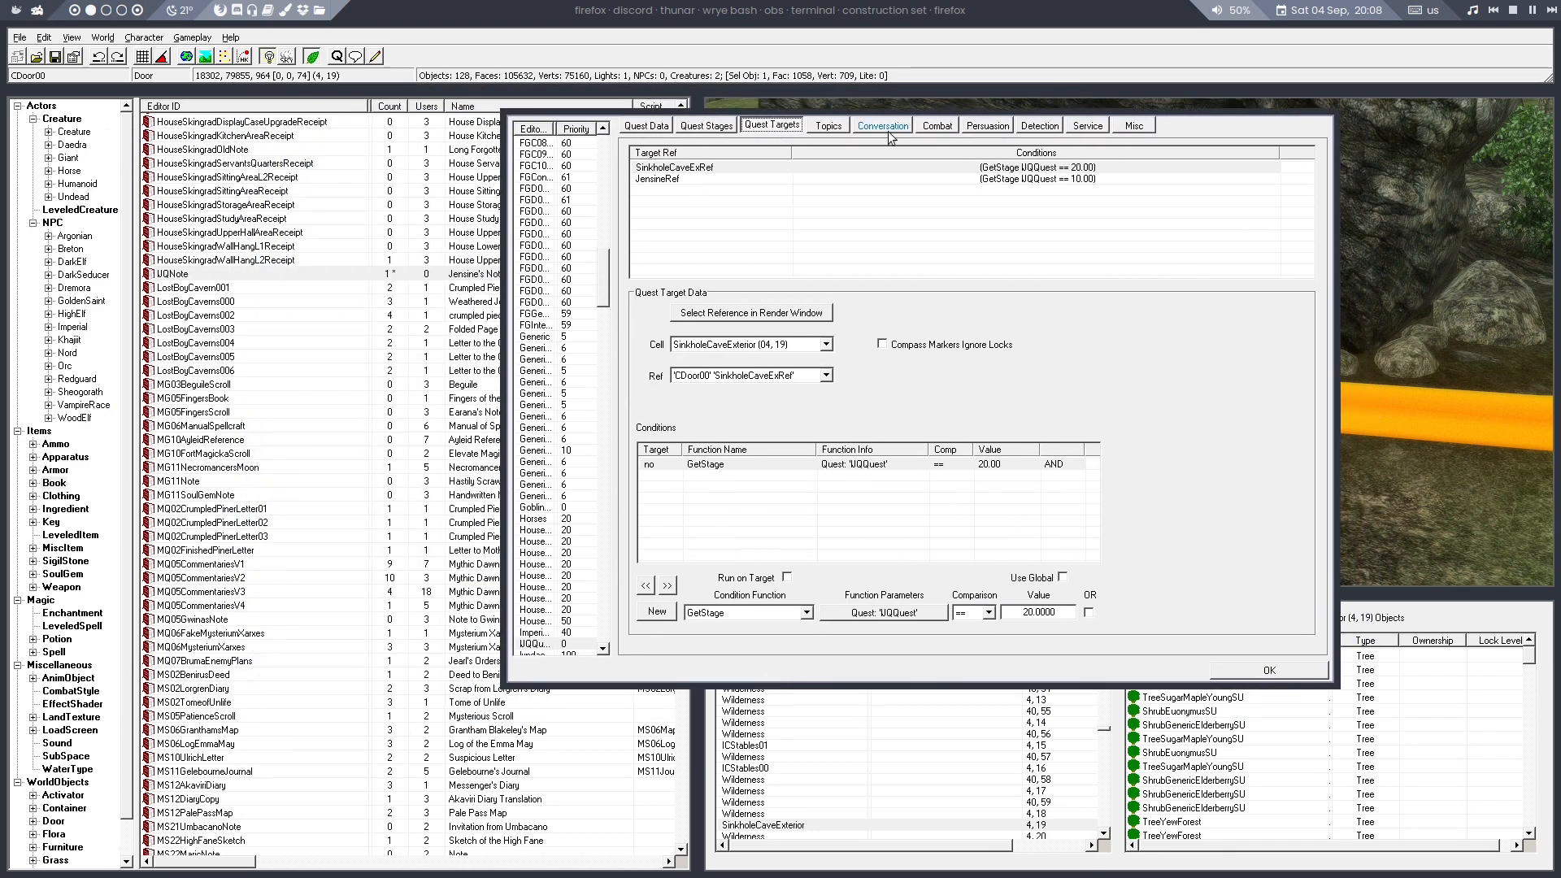
# Open the IJQShirt clothing item and start a new script for it
pyautogui.click(61, 496)
pyautogui.click(302, 337)
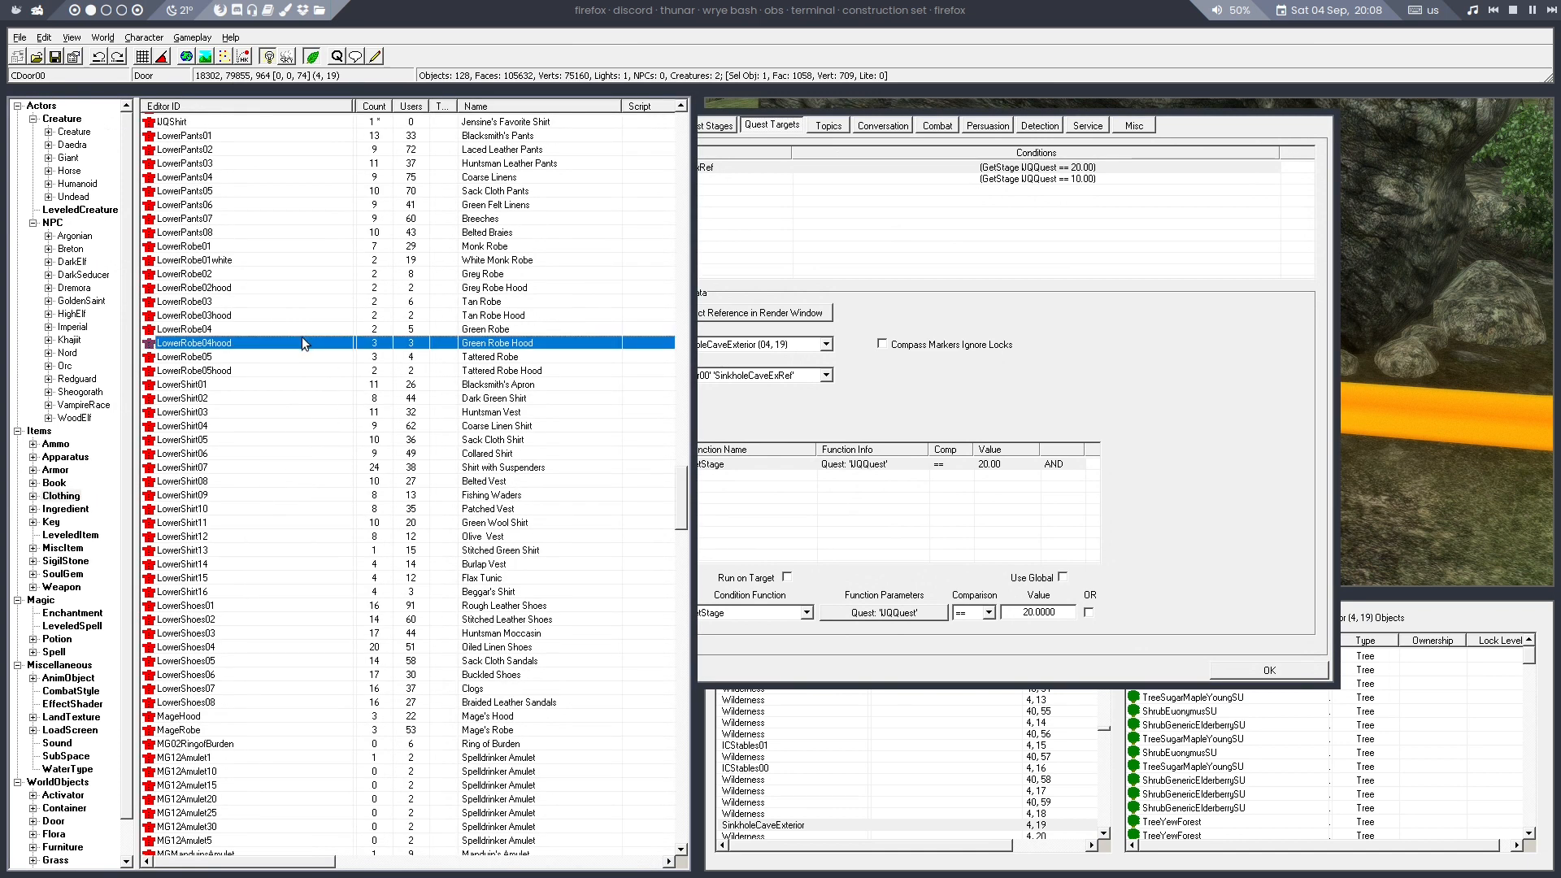
pyautogui.write('lj')
pyautogui.doubleClick(177, 122)
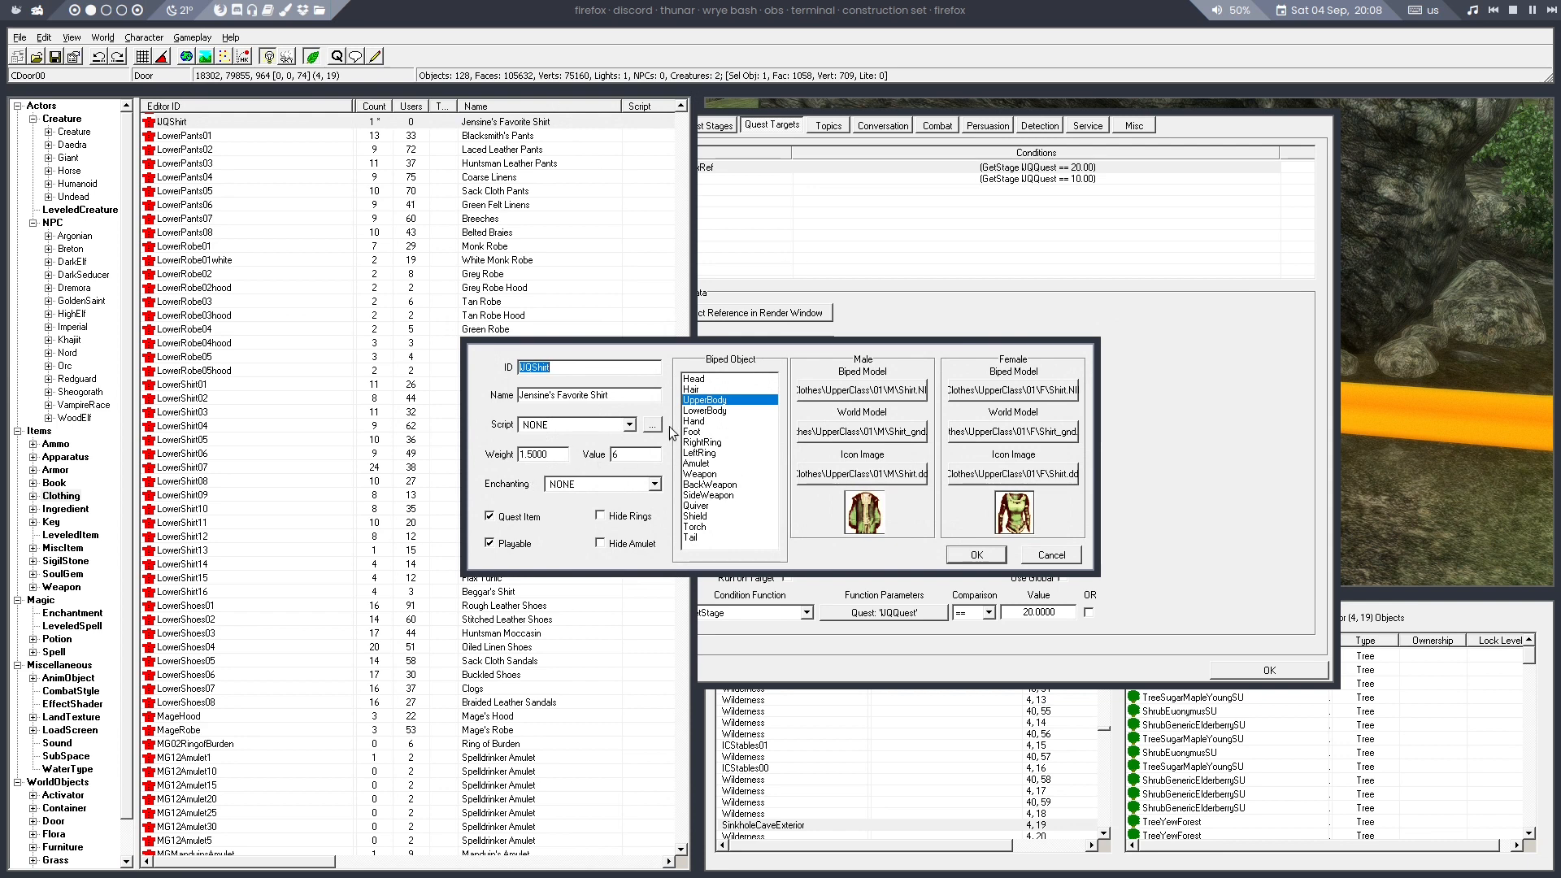
pyautogui.click(652, 425)
pyautogui.click(630, 142)
pyautogui.click(638, 158)
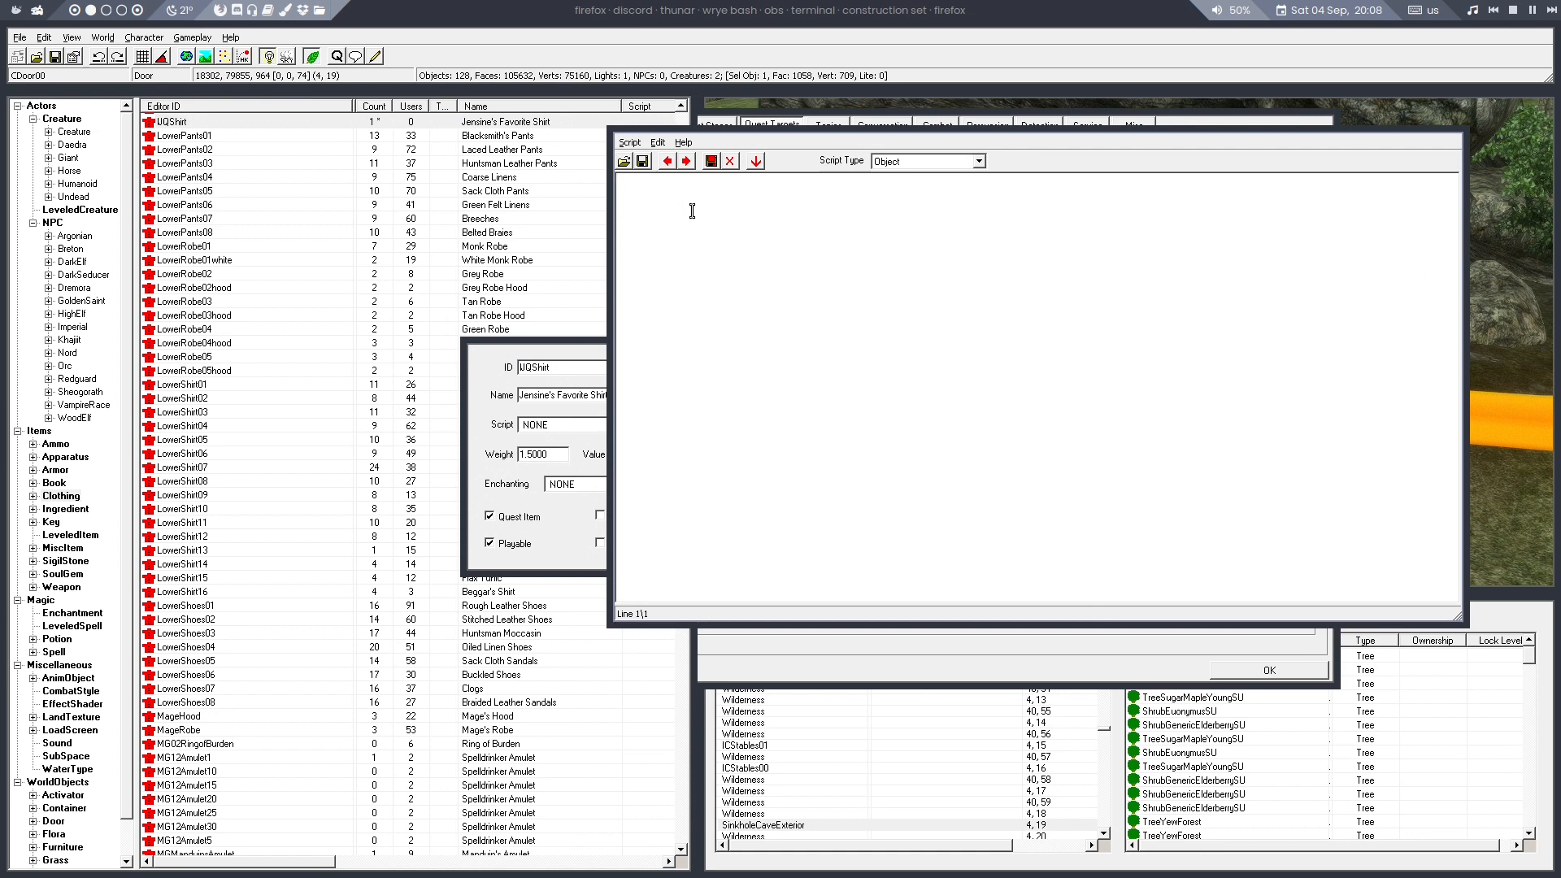
# Name the object script IJQShirtScript and add a Begin OnActivate block closed with End
pyautogui.write('scn IJQShirtScript')
pyautogui.press('Return')
pyautogui.press('Return')
pyautogui.press('Return')
pyautogui.write('Begin O')
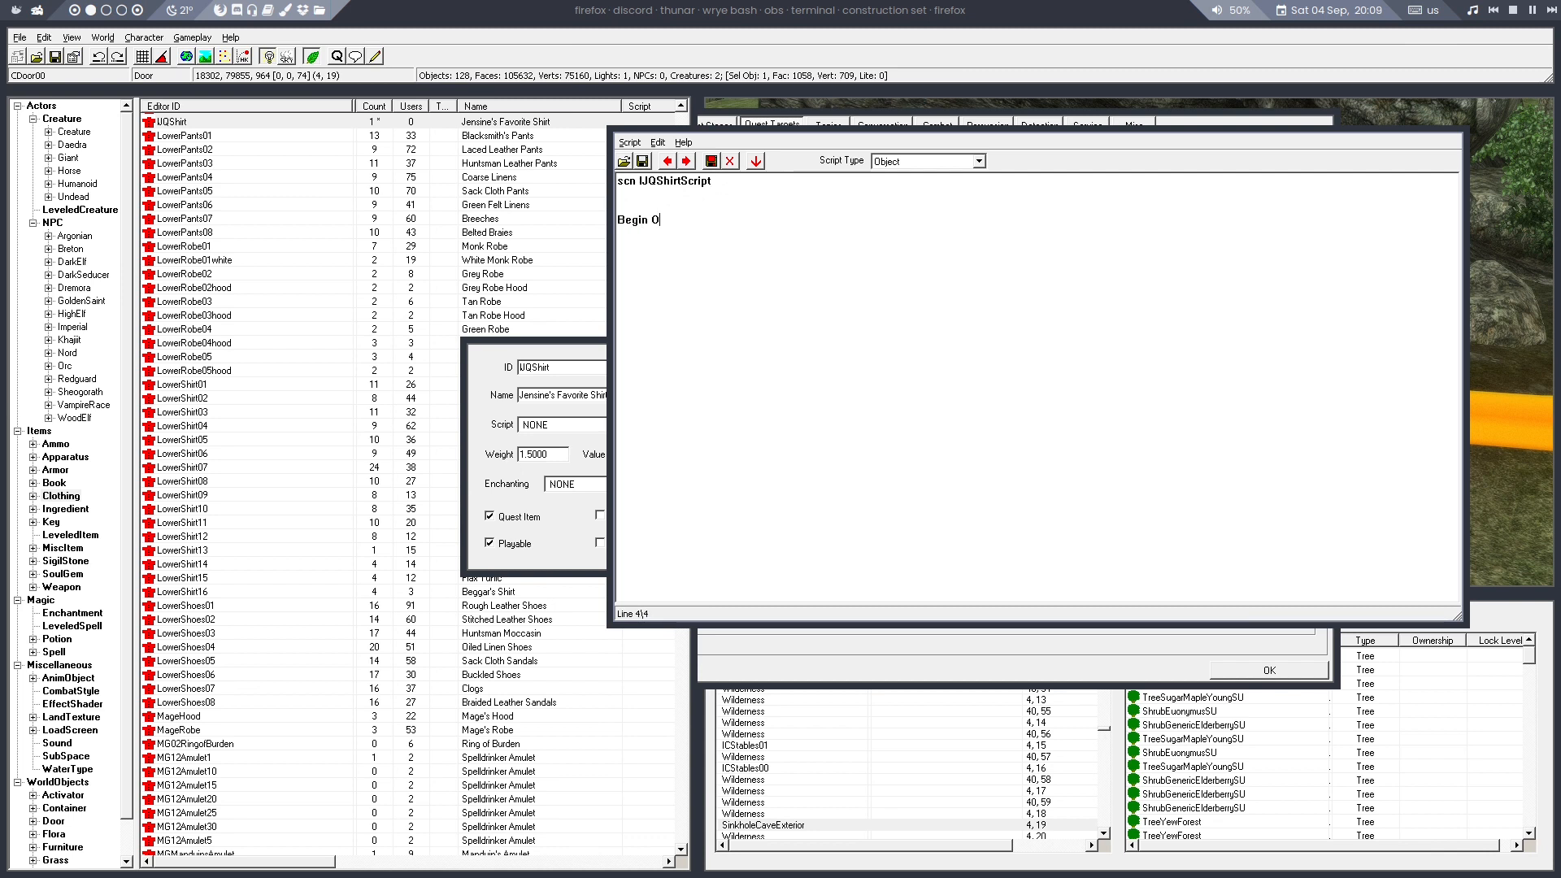
pyautogui.write('nActivate')
pyautogui.press('Return')
pyautogui.write('End')
# Copy the IsActionRef Player check block from IJQNoteScript into the OnActivate block of IJQShirtScript
pyautogui.click(686, 162)
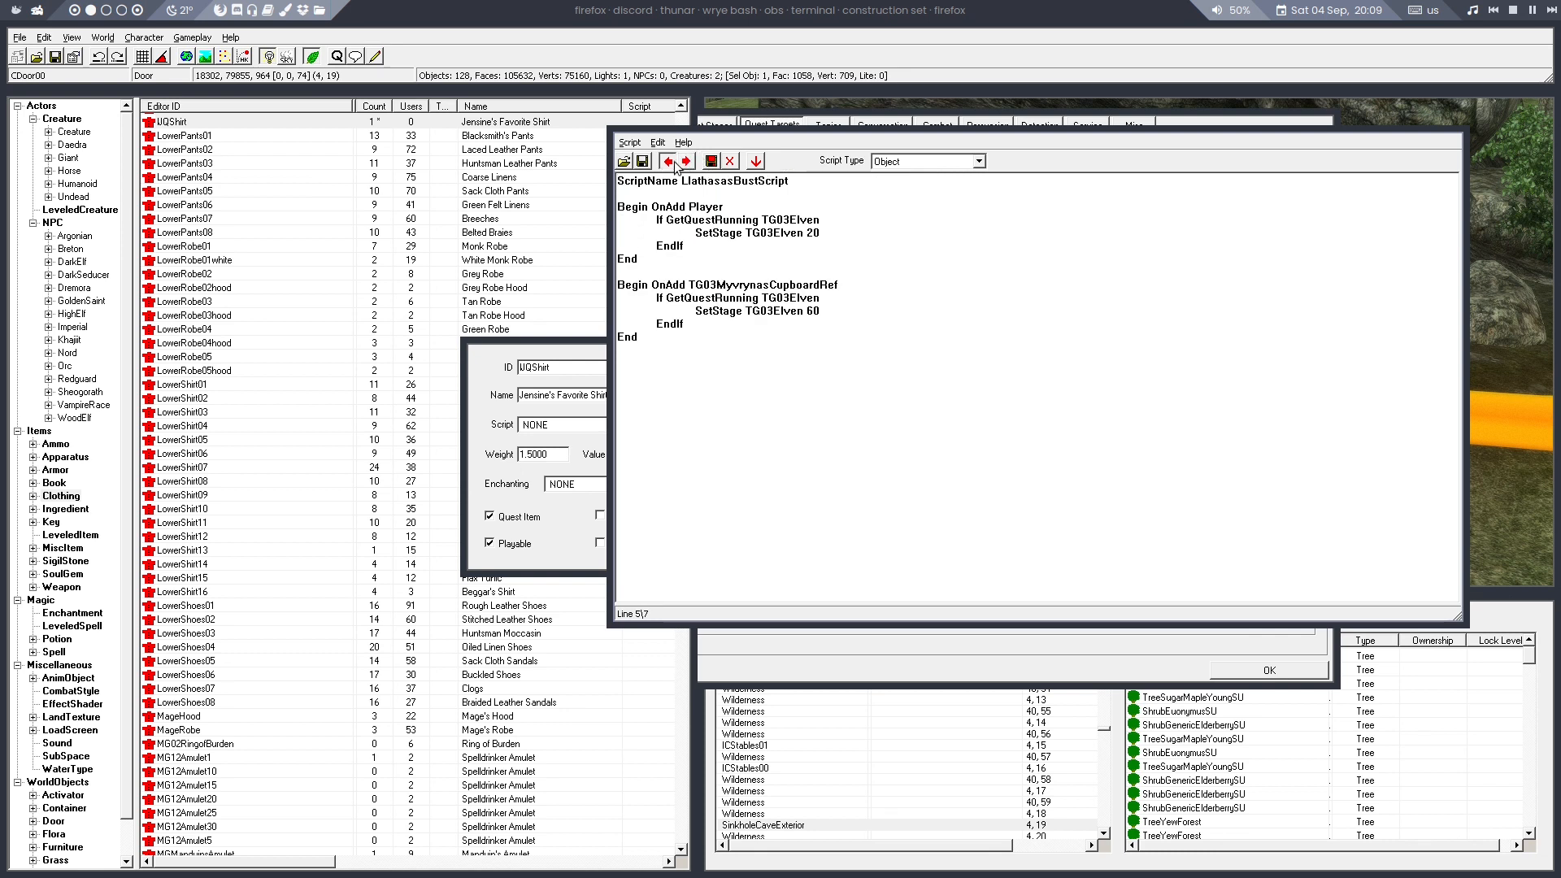
pyautogui.click(672, 163)
pyautogui.click(672, 163)
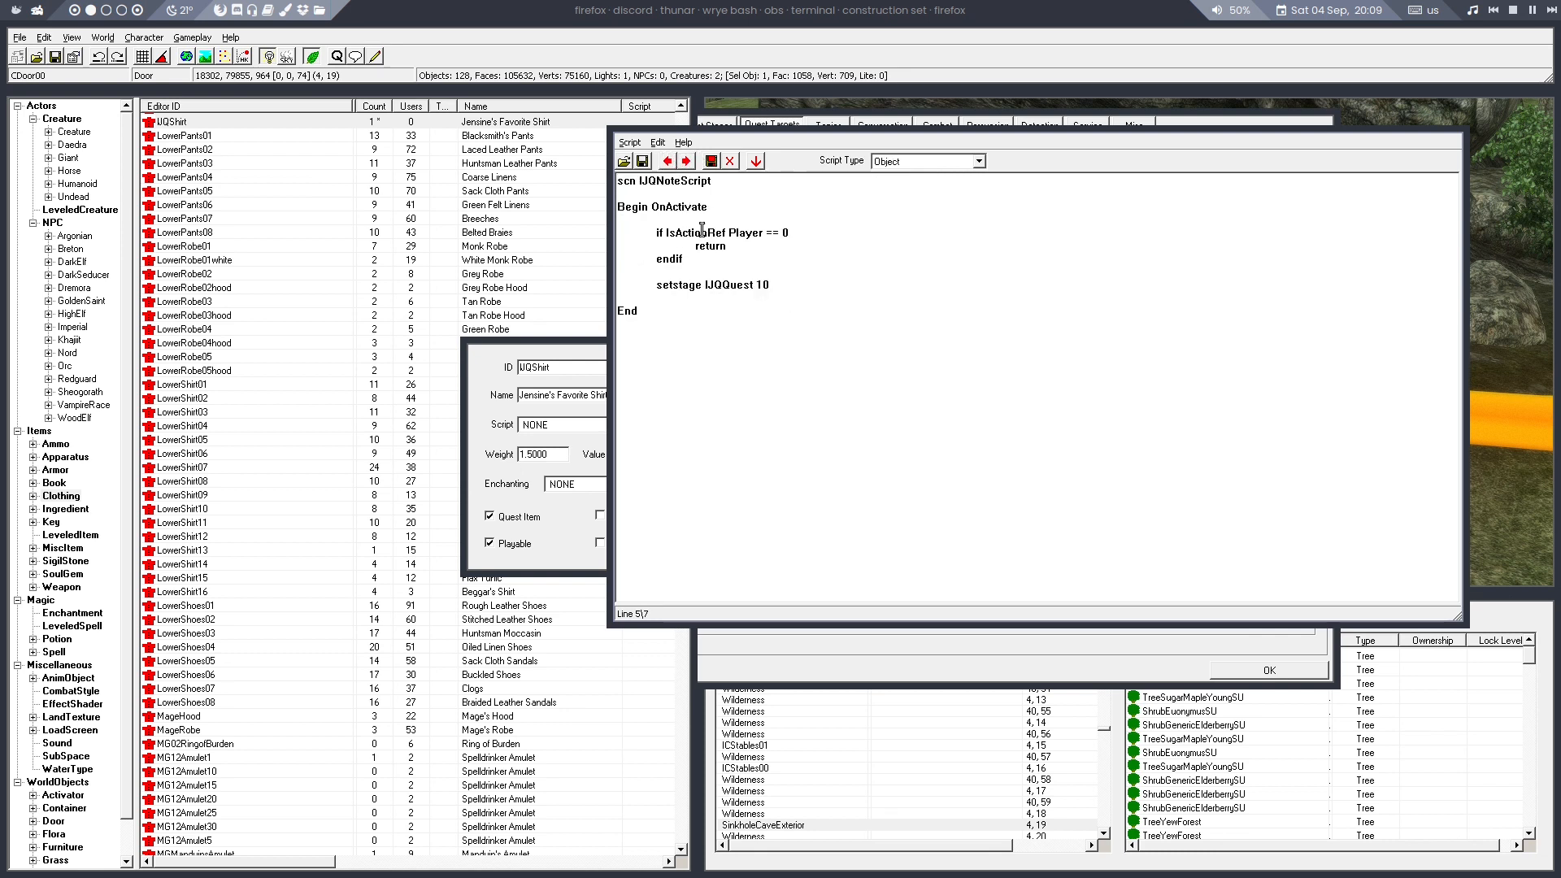
pyautogui.moveTo(683, 260); pyautogui.dragTo(592, 238)
pyautogui.hotkey('ctrl', 'c')
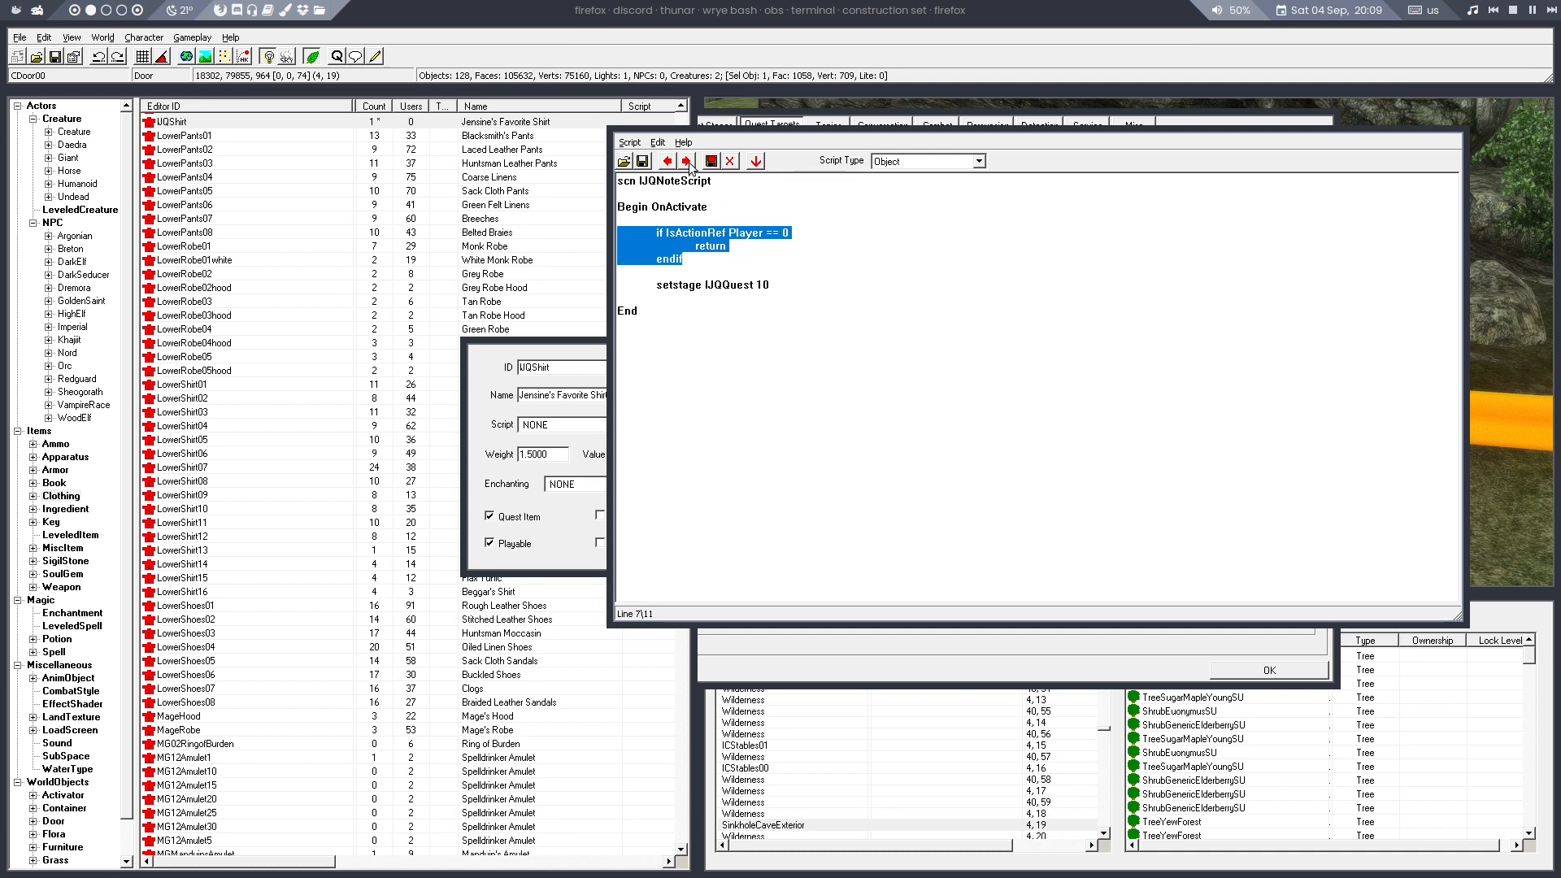
pyautogui.click(687, 162)
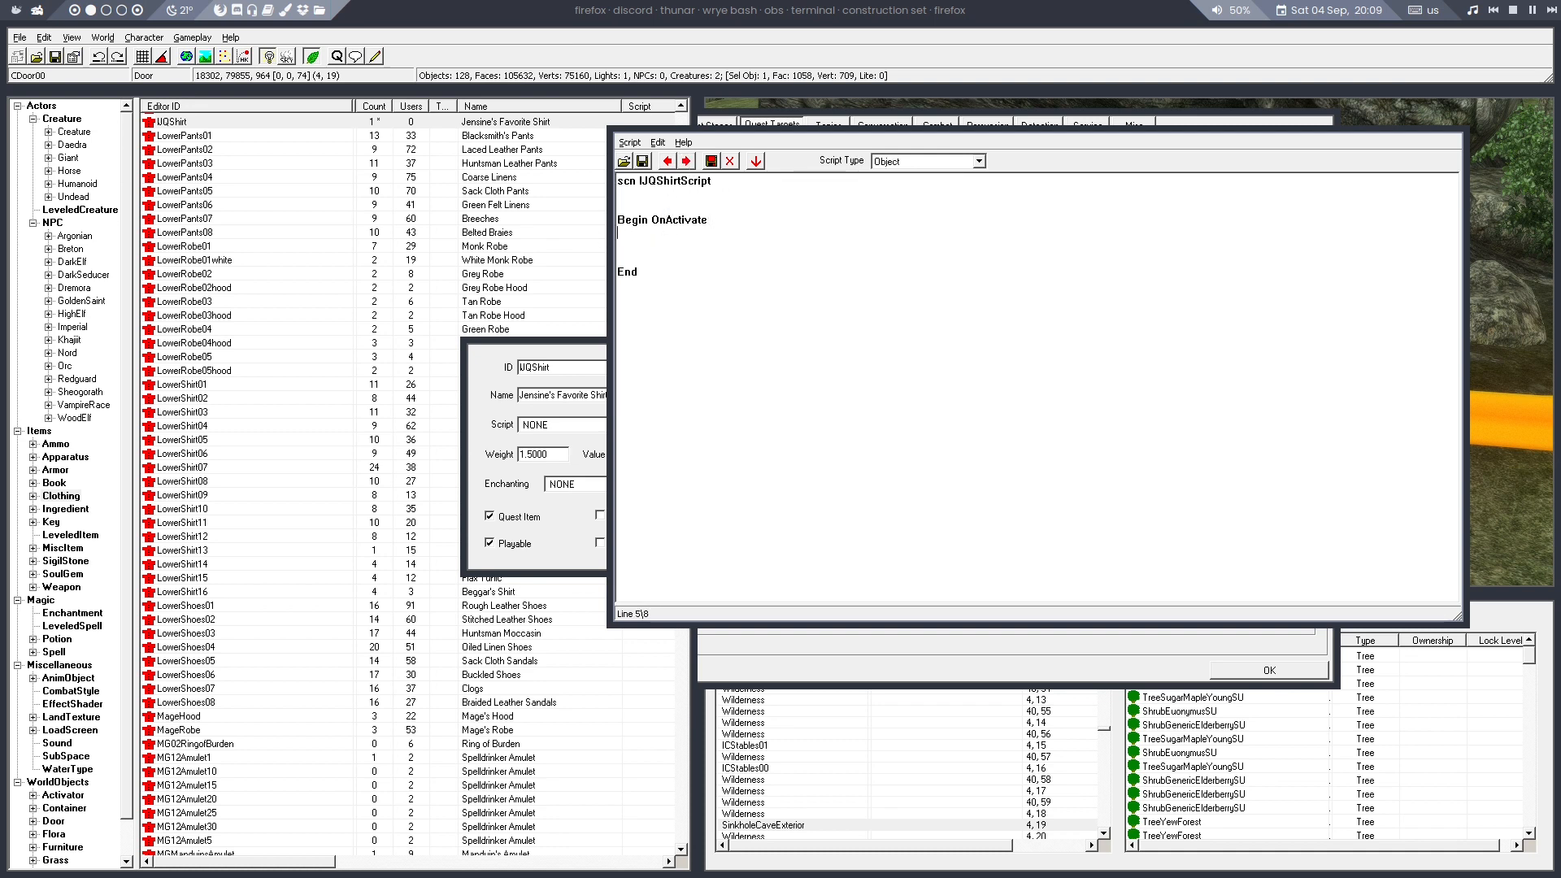
pyautogui.hotkey('ctrl', 'v')
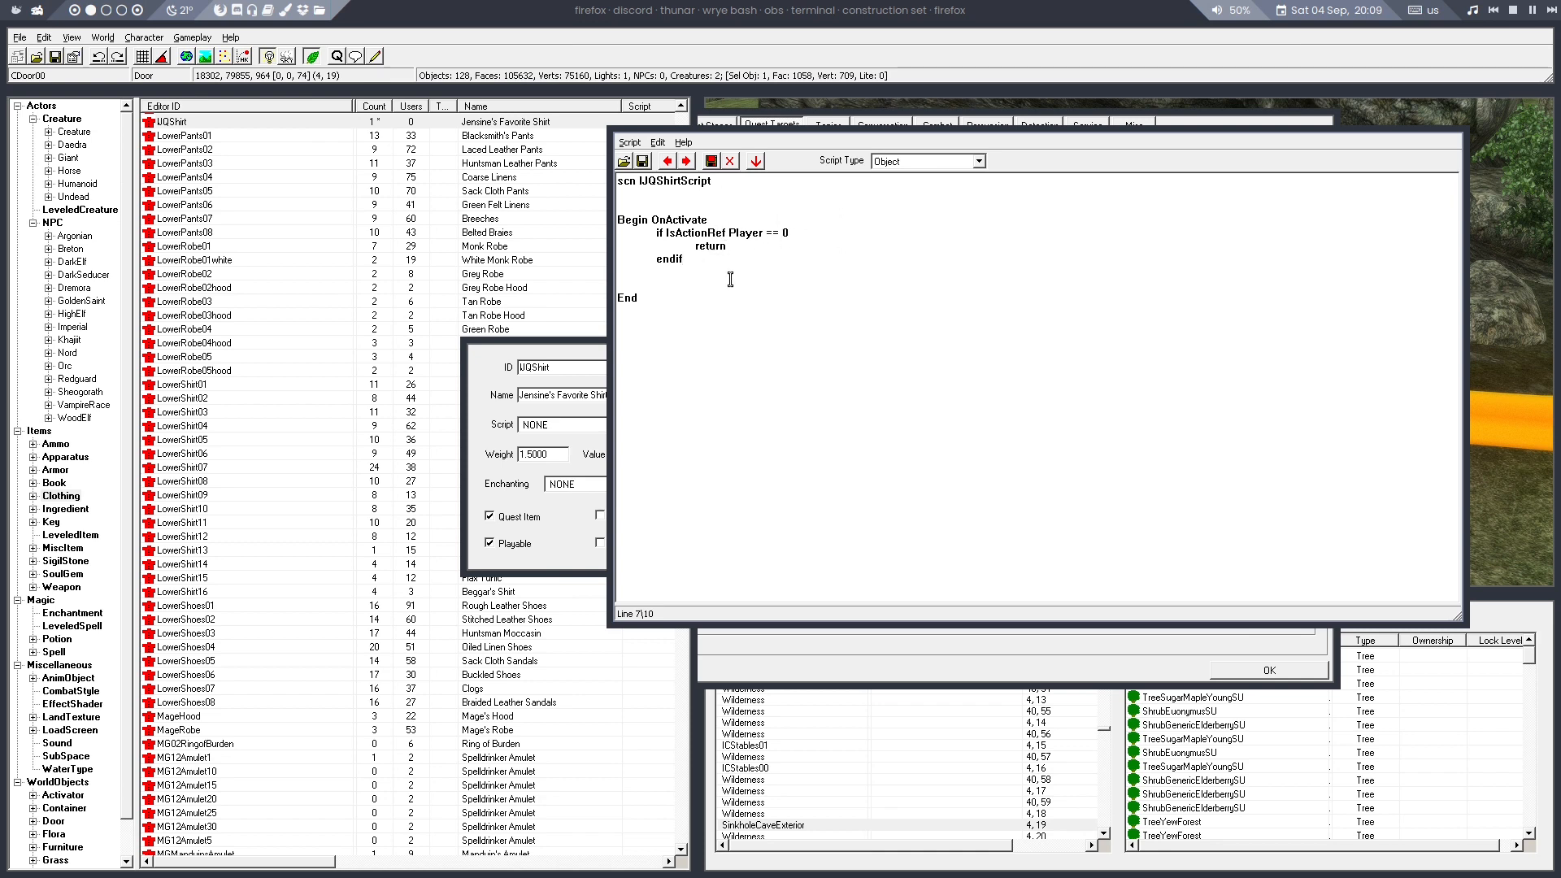
# Add the line setstage IJQQuest 40 after the player check, and verify it against the quest's stage 40 log entry
pyautogui.press('Return')
pyautogui.press('Return')
pyautogui.press('Tab')
pyautogui.press('Delete')
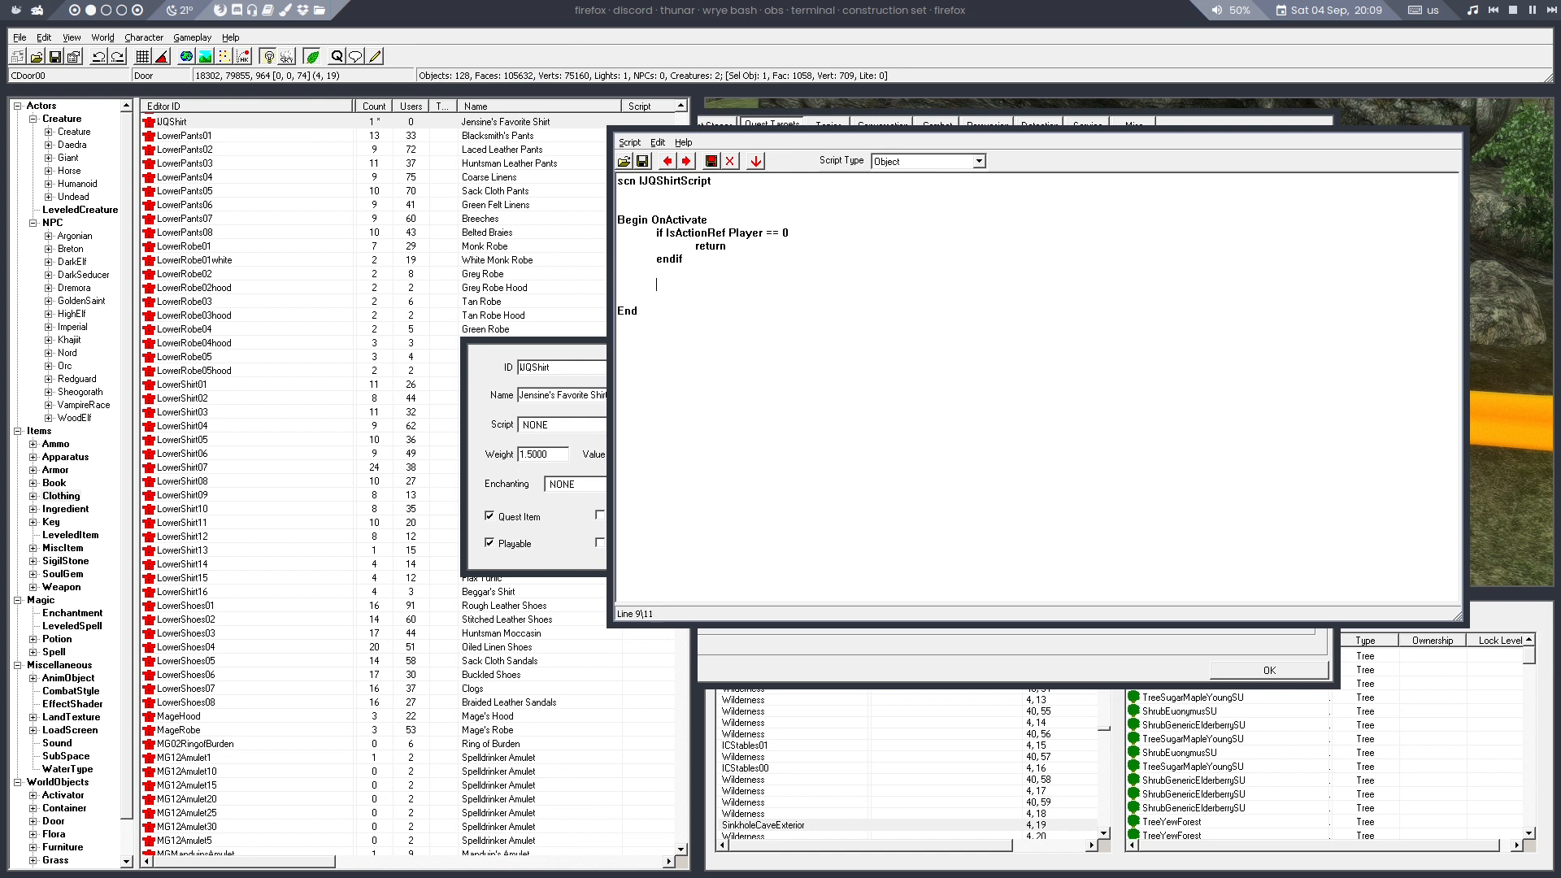
pyautogui.write('setstage IJQQuest 40')
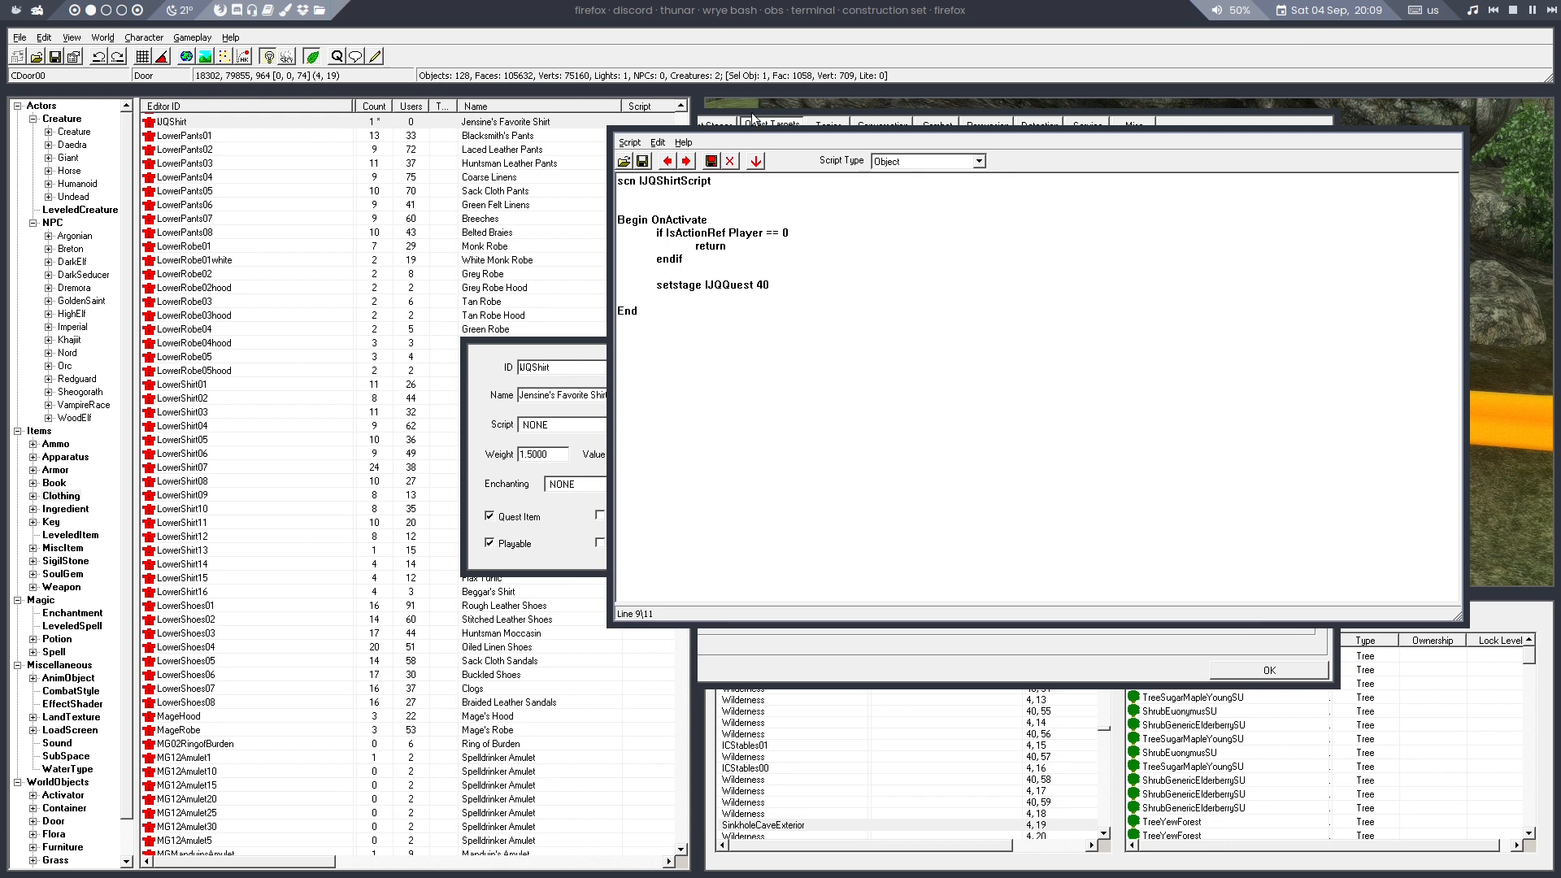
pyautogui.moveTo(751, 118); pyautogui.dragTo(372, 113)
pyautogui.click(327, 118)
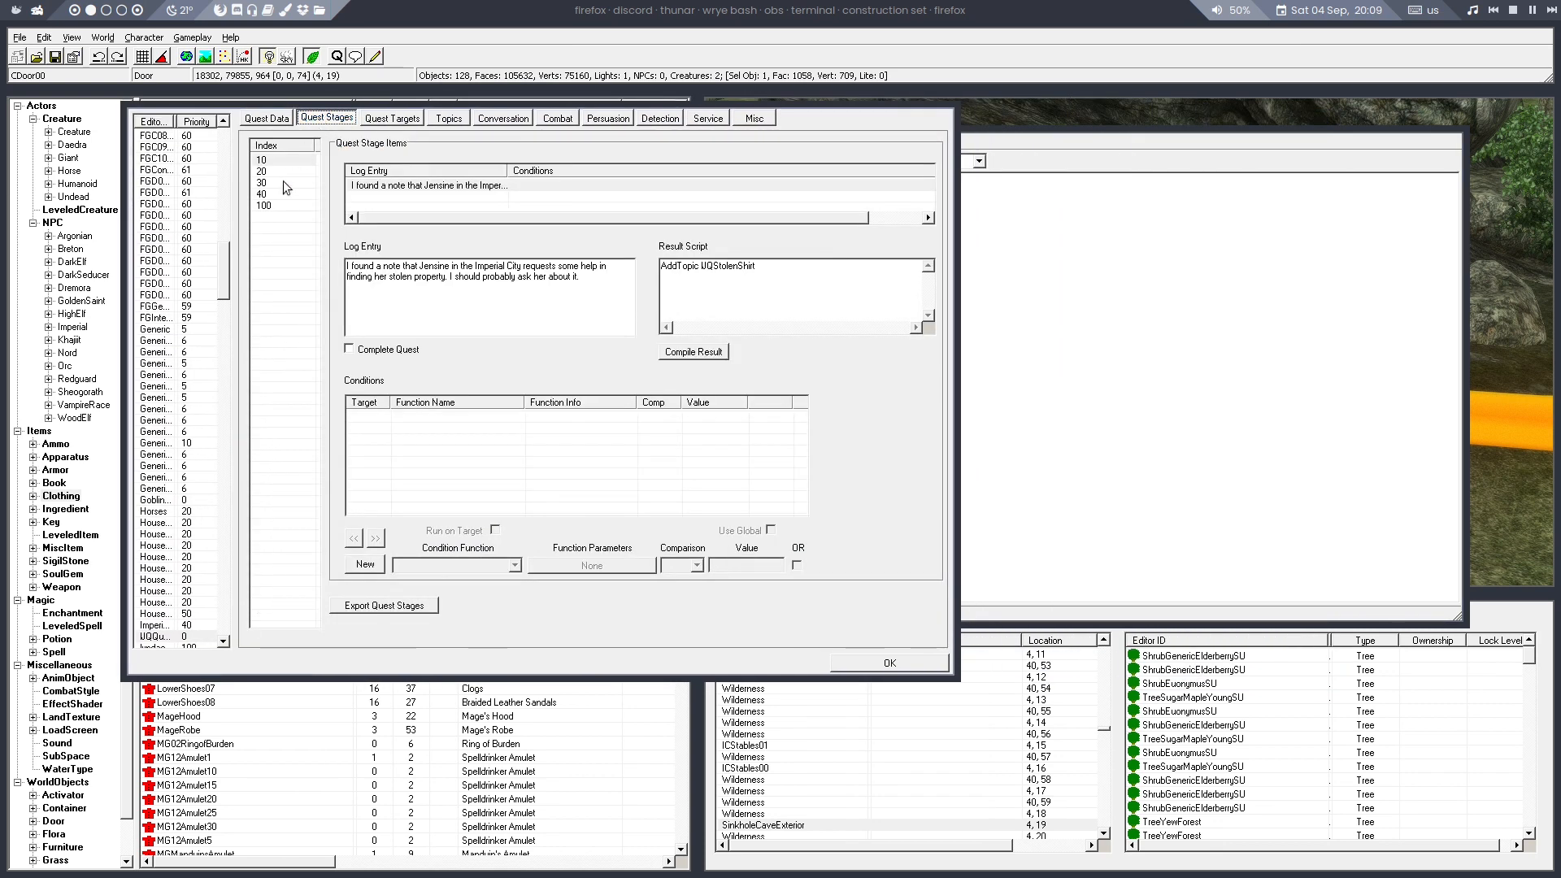
pyautogui.click(275, 194)
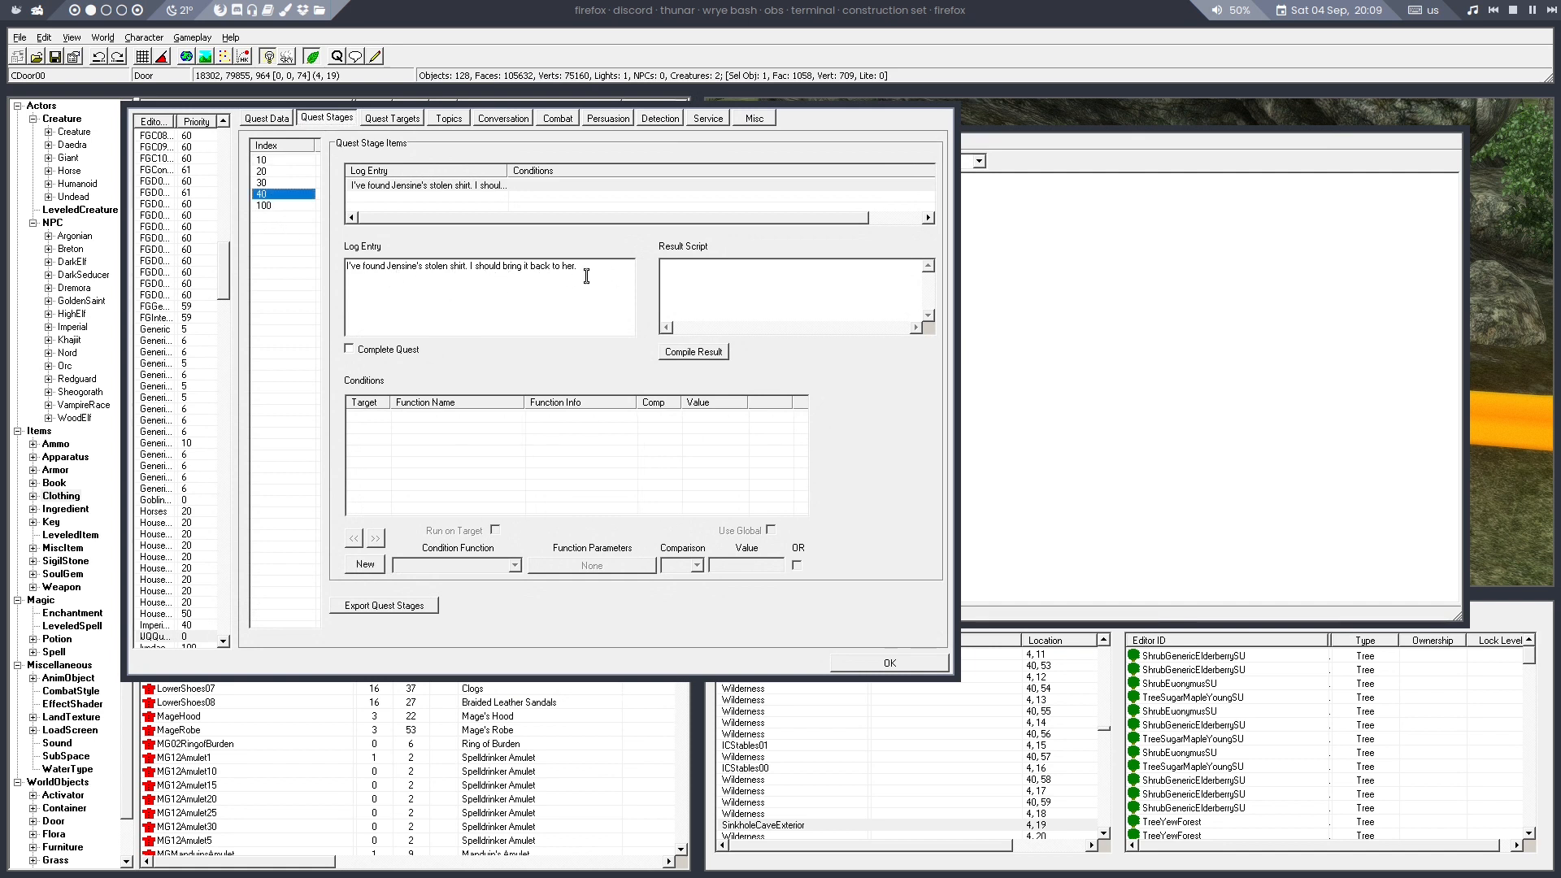
pyautogui.click(967, 291)
pyautogui.moveTo(779, 285); pyautogui.dragTo(779, 271)
pyautogui.click(778, 285)
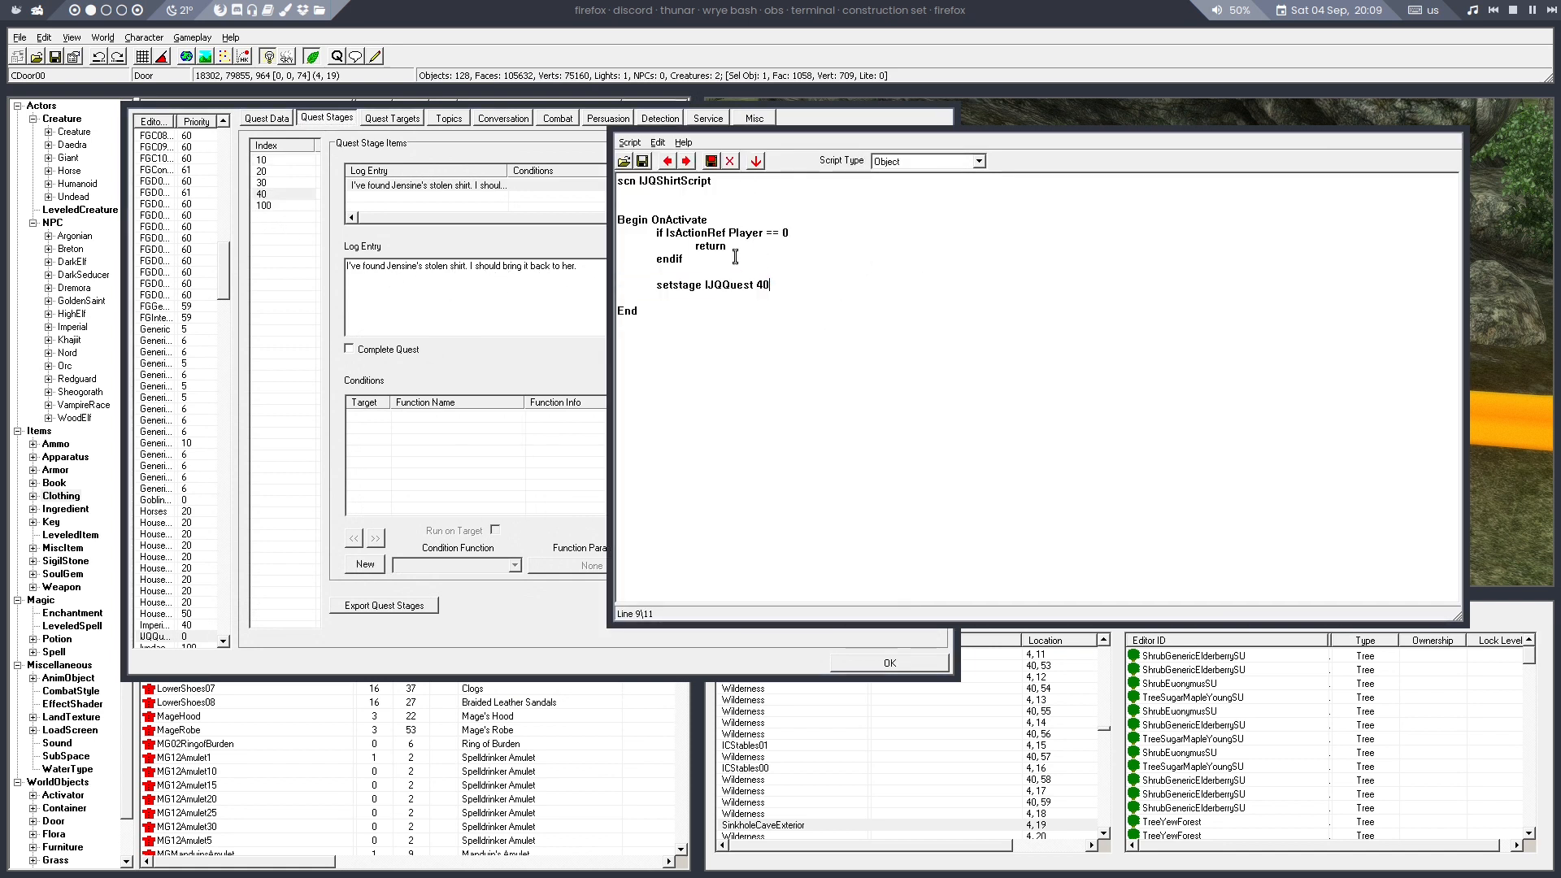
# Add an activate command below the setstage line and close the saved shirt script
pyautogui.press('Return')
pyautogui.write('activa')
pyautogui.press('Delete')
pyautogui.click(1453, 130)
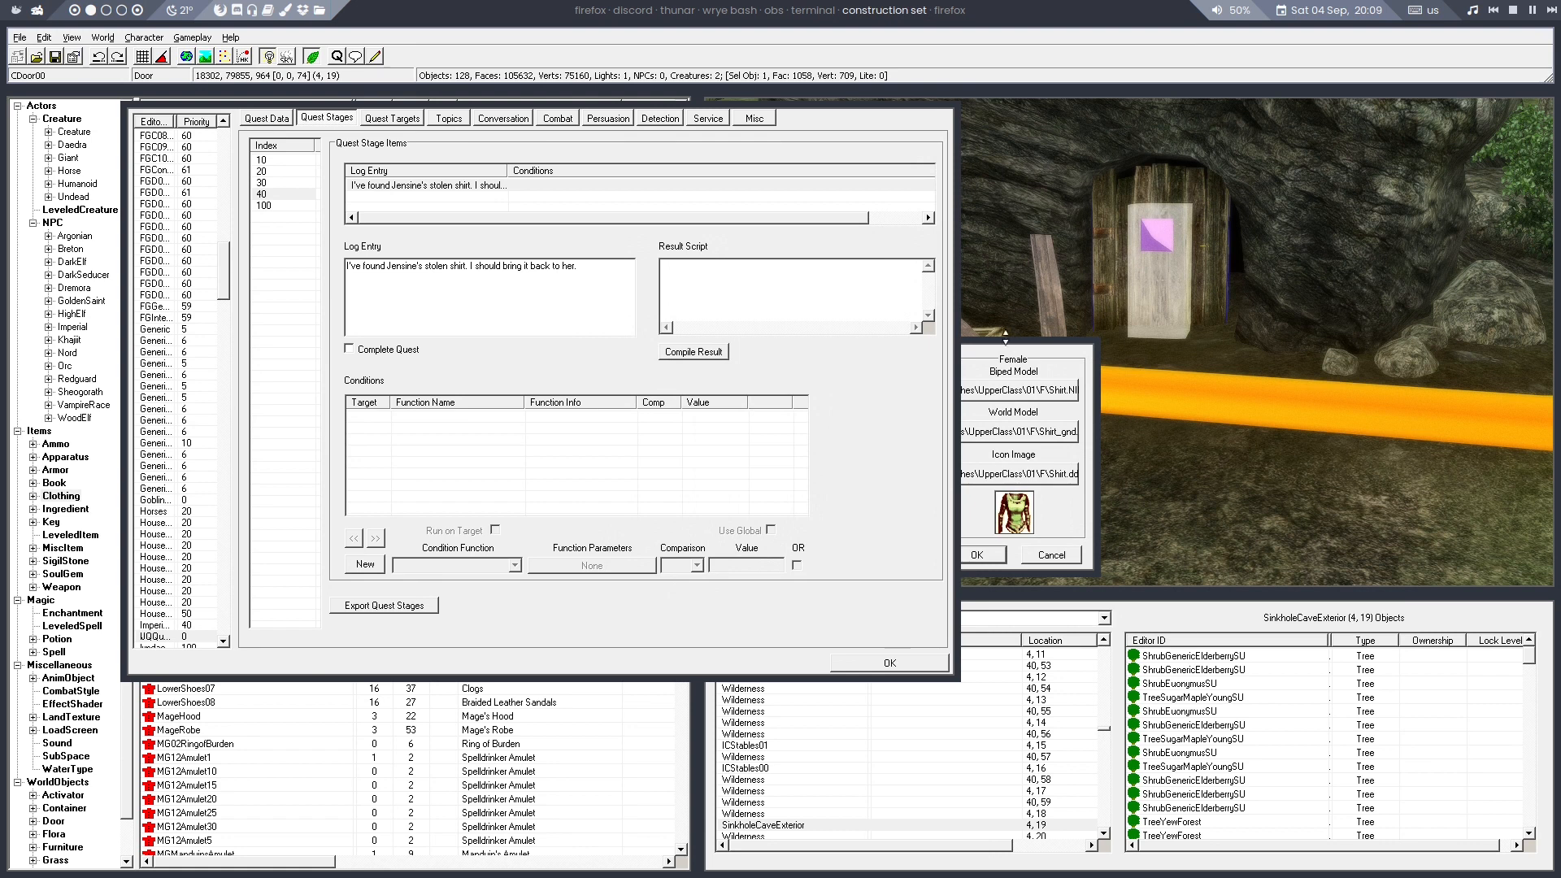
# Try to assign the new shirt script to the IJQShirt clothing item and accept the item
pyautogui.moveTo(1009, 337); pyautogui.dragTo(1131, 315)
pyautogui.click(736, 404)
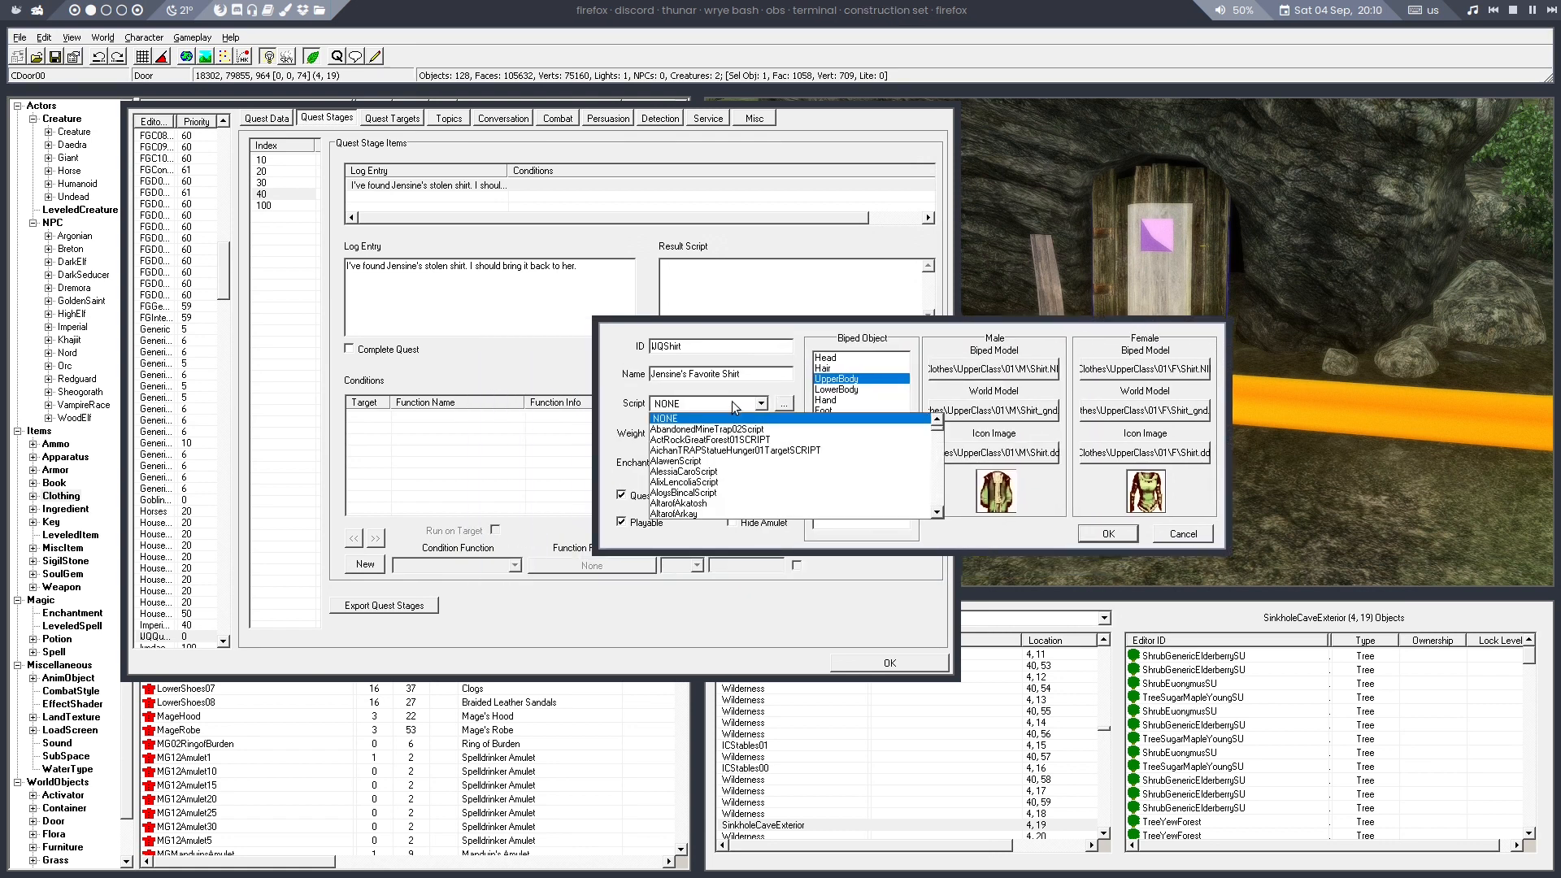
pyautogui.click(735, 404)
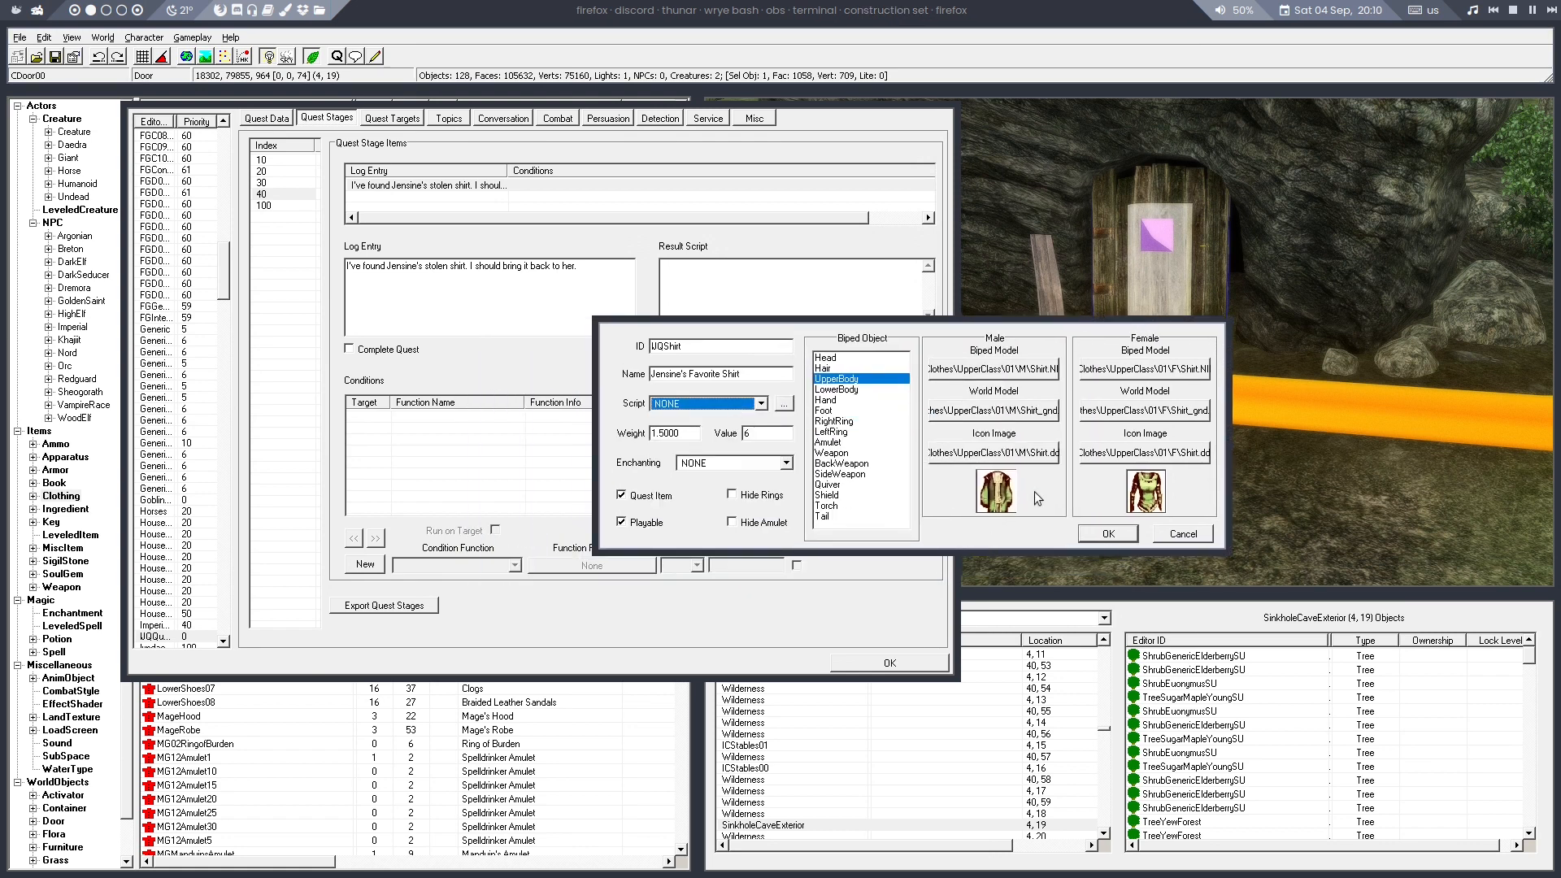
pyautogui.press('l')
pyautogui.click(718, 407)
pyautogui.scroll(-2, 714, 508)
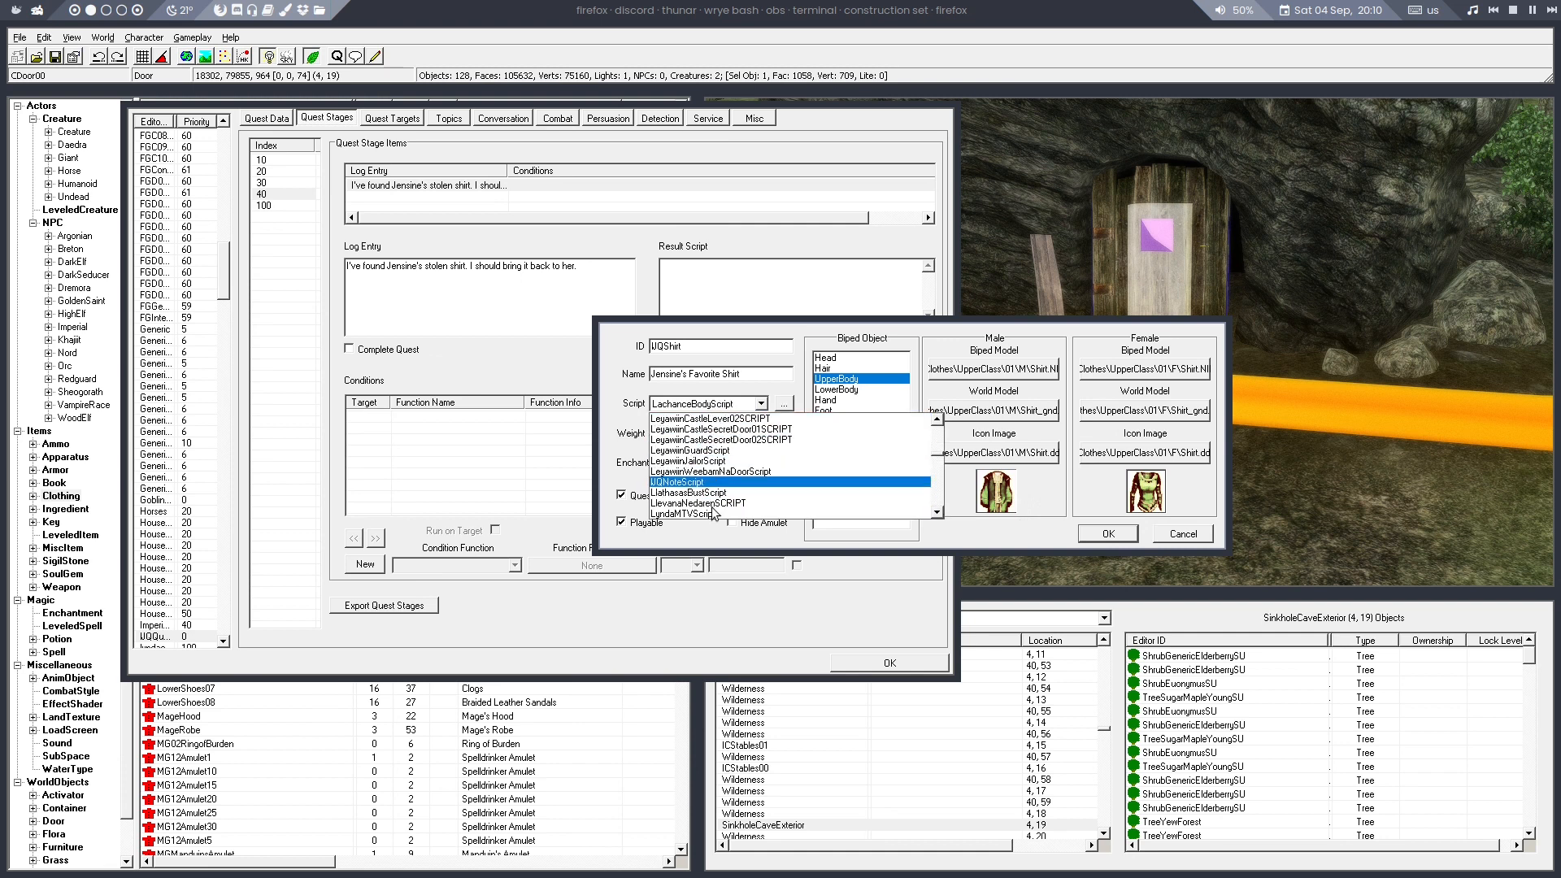
pyautogui.click(712, 513)
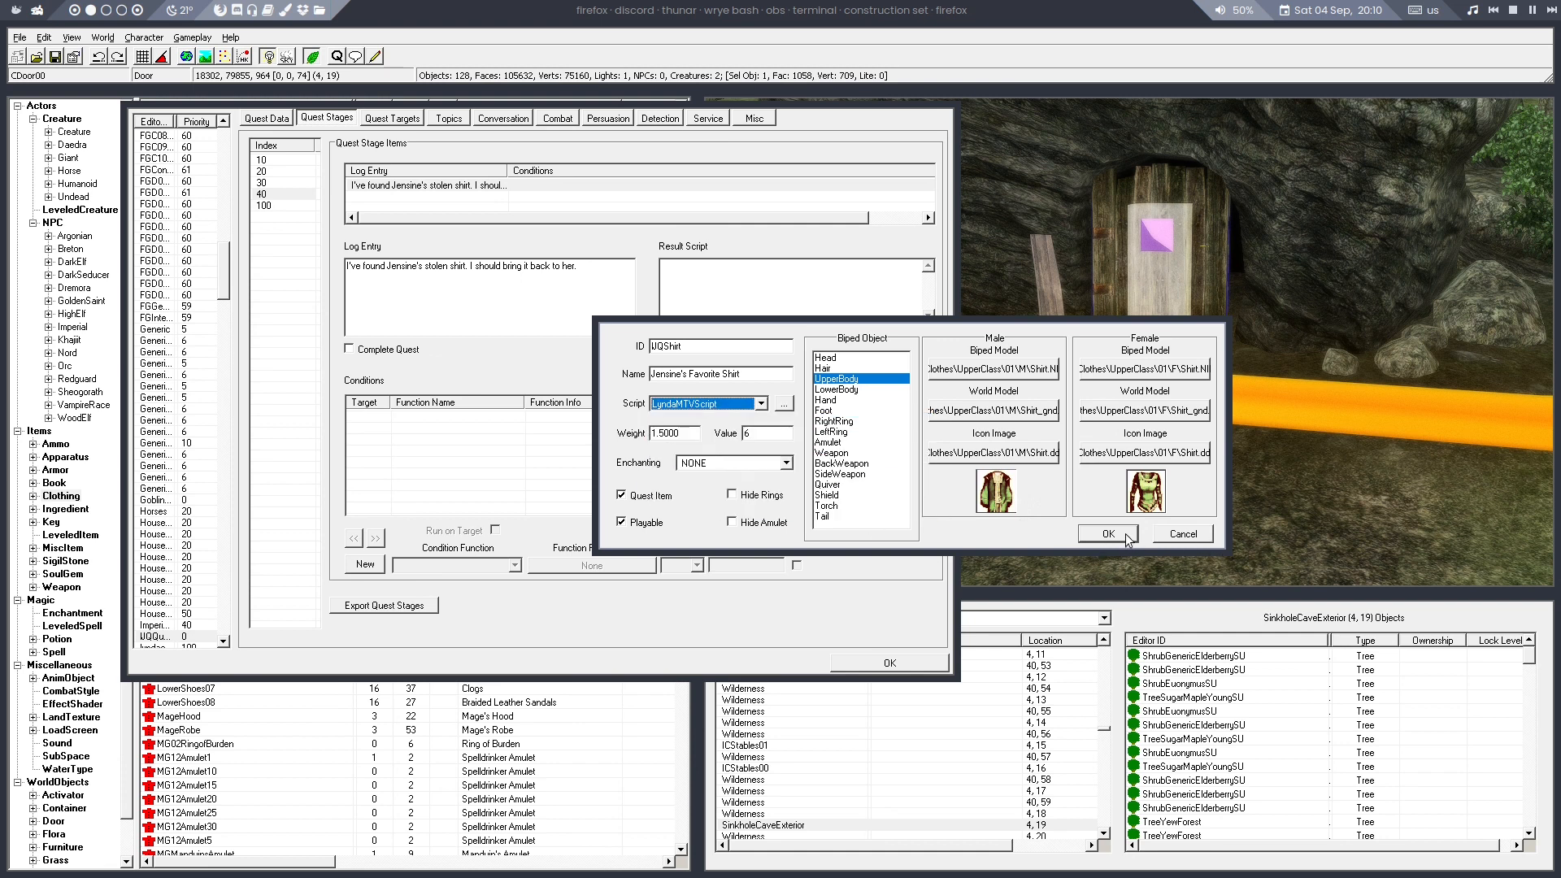
pyautogui.click(1108, 534)
# Reopen the IJQShirt clothing item and set its script to IJQShirtScript
pyautogui.click(358, 715)
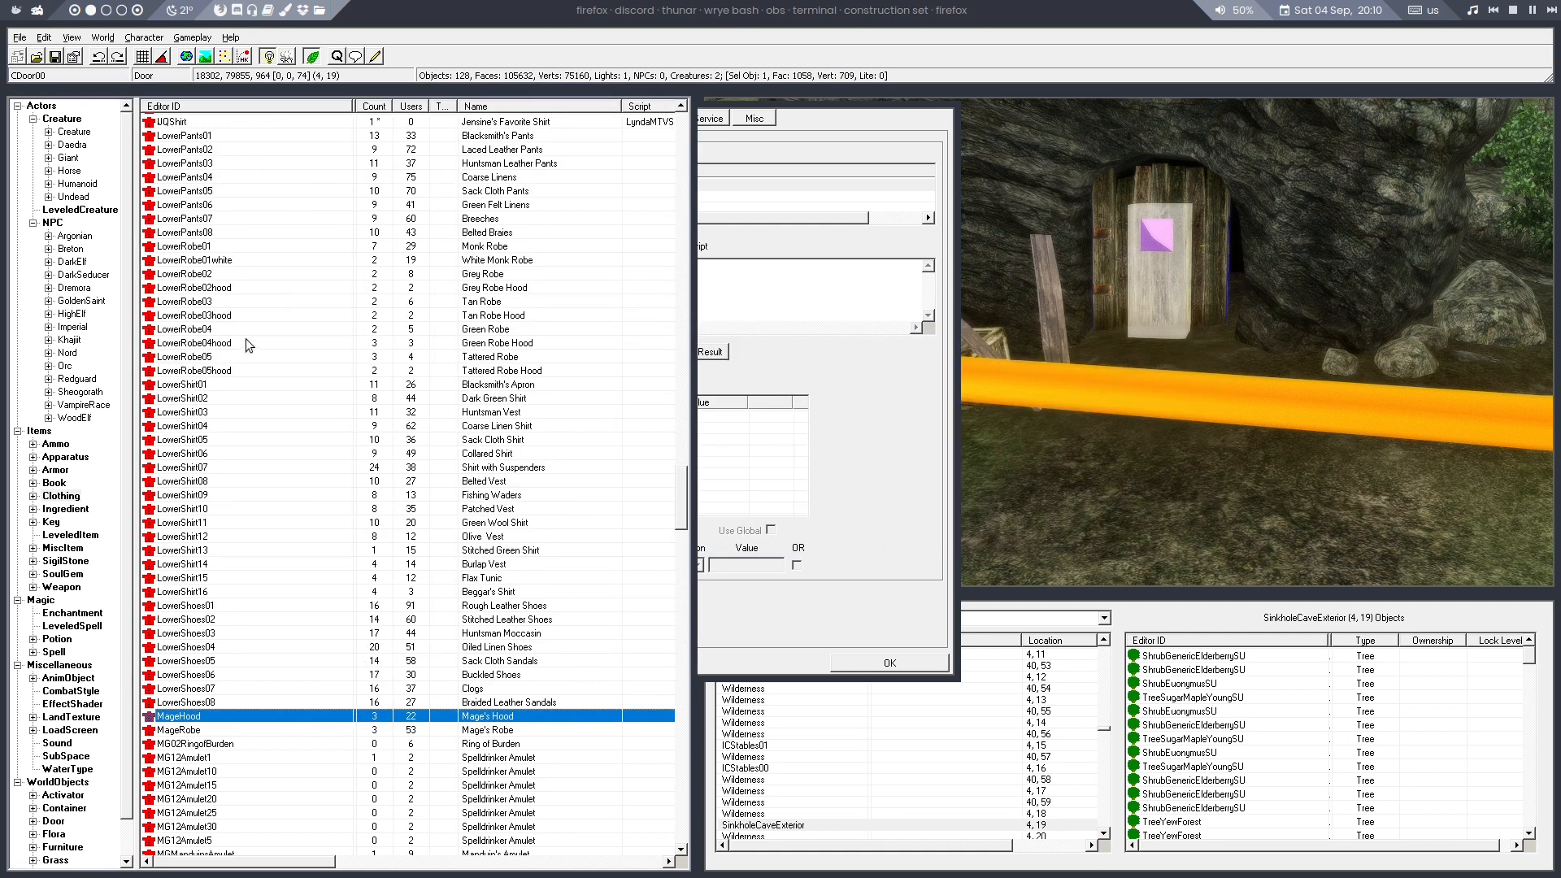
pyautogui.click(183, 122)
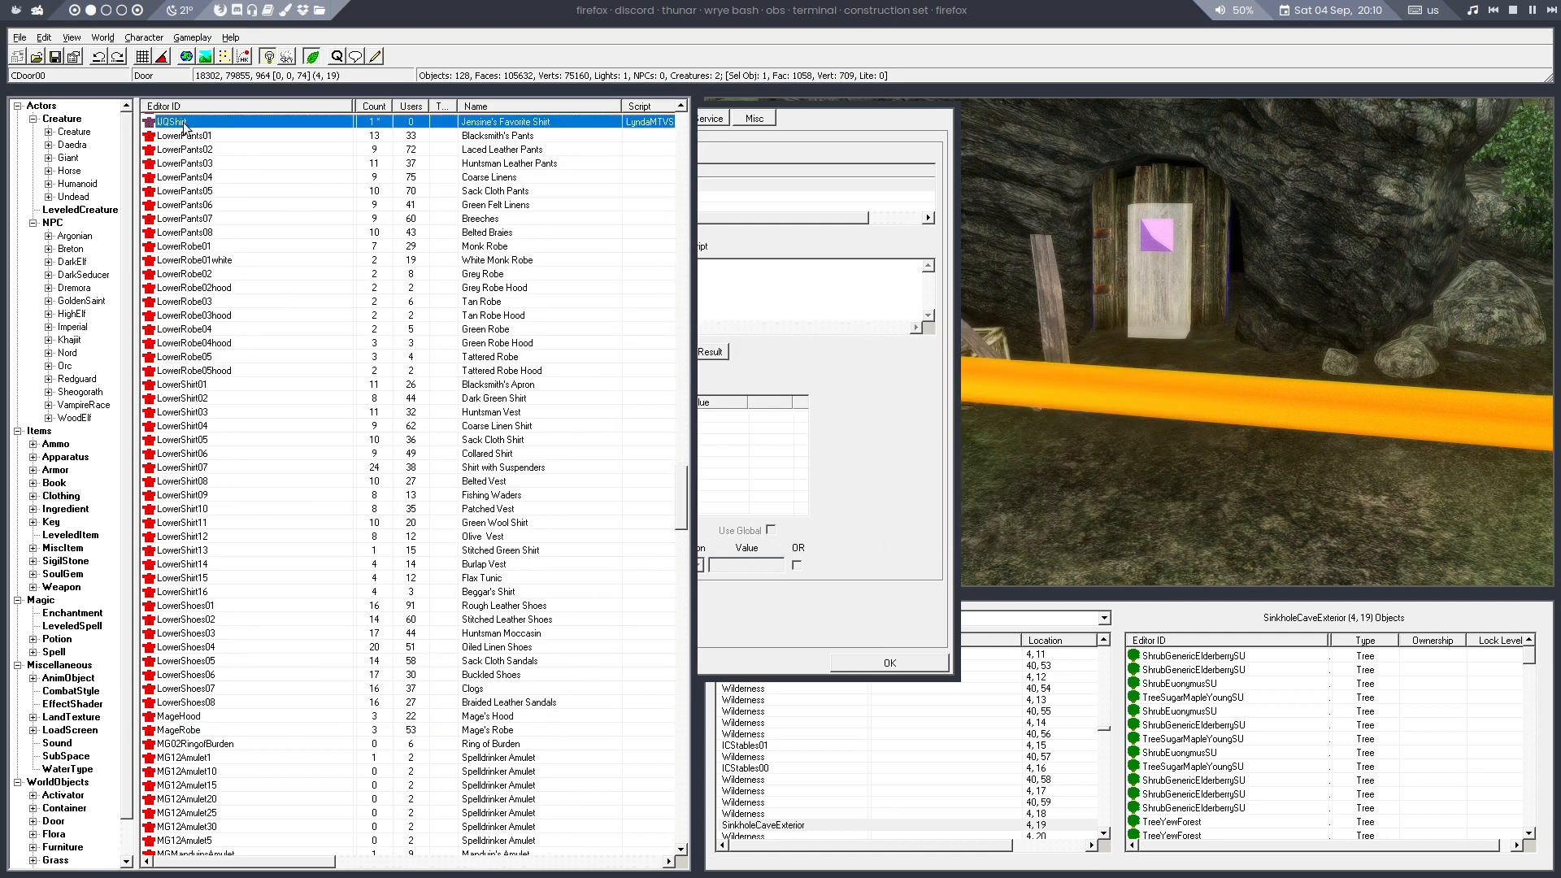
pyautogui.doubleClick(183, 123)
pyautogui.click(571, 425)
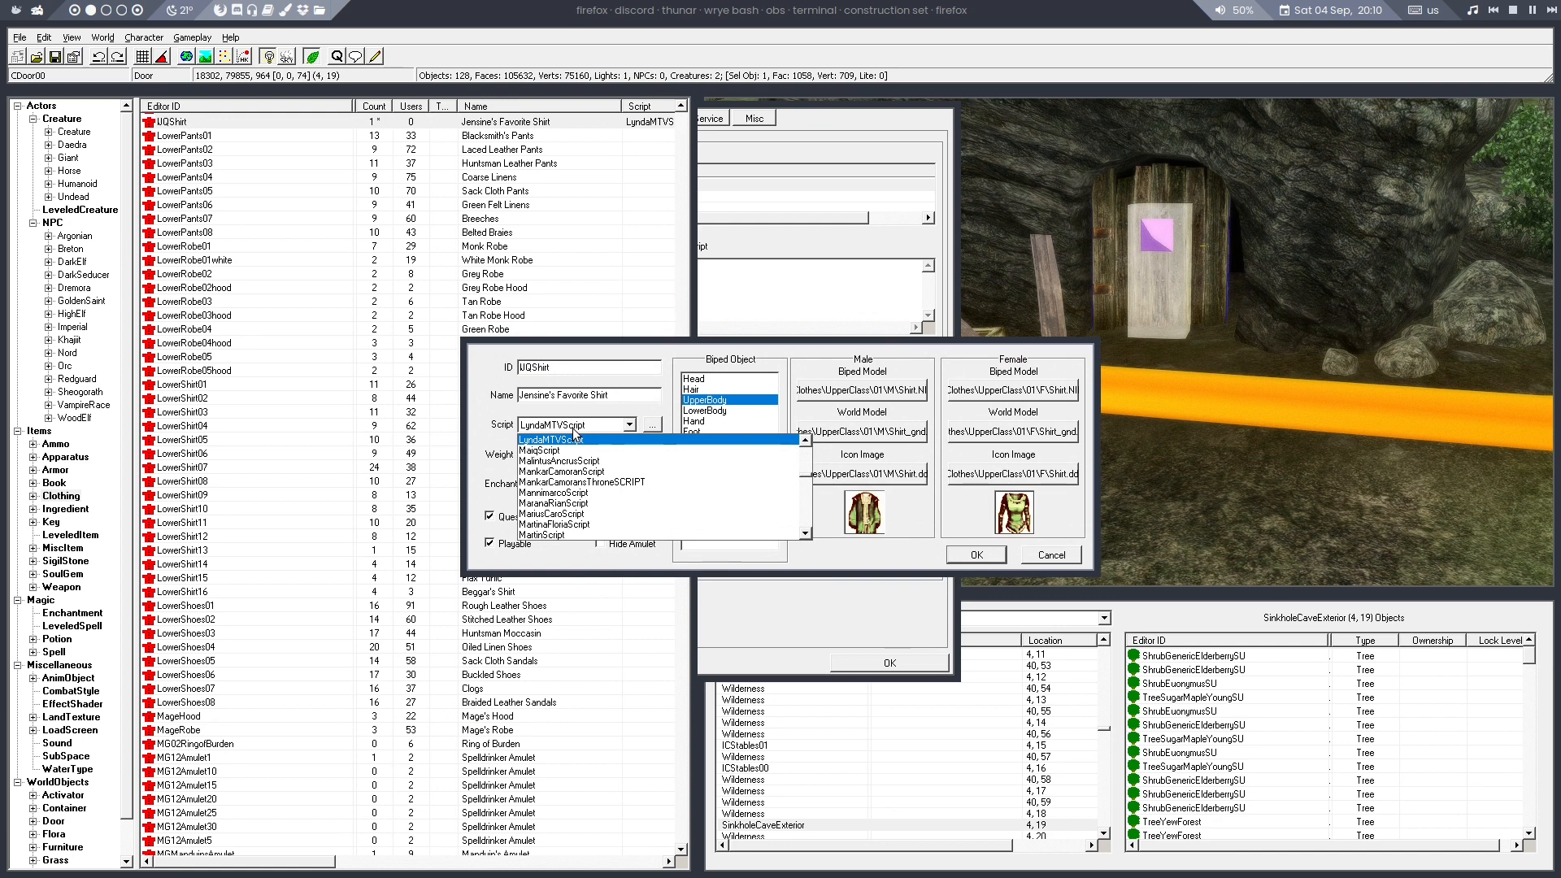
pyautogui.scroll(1, 574, 451)
pyautogui.click(564, 441)
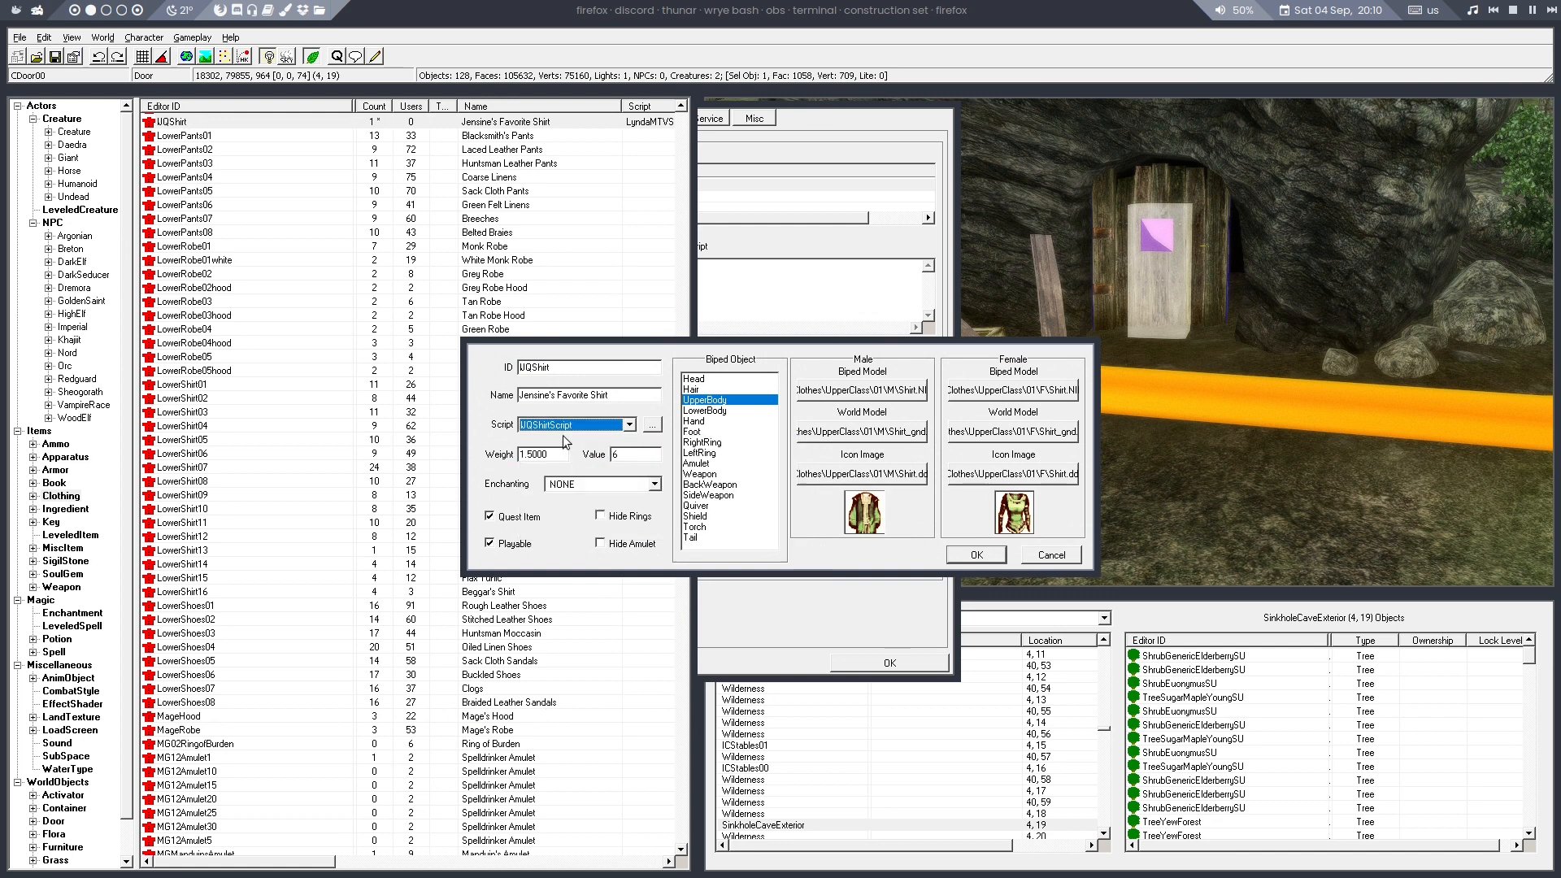
pyautogui.click(997, 559)
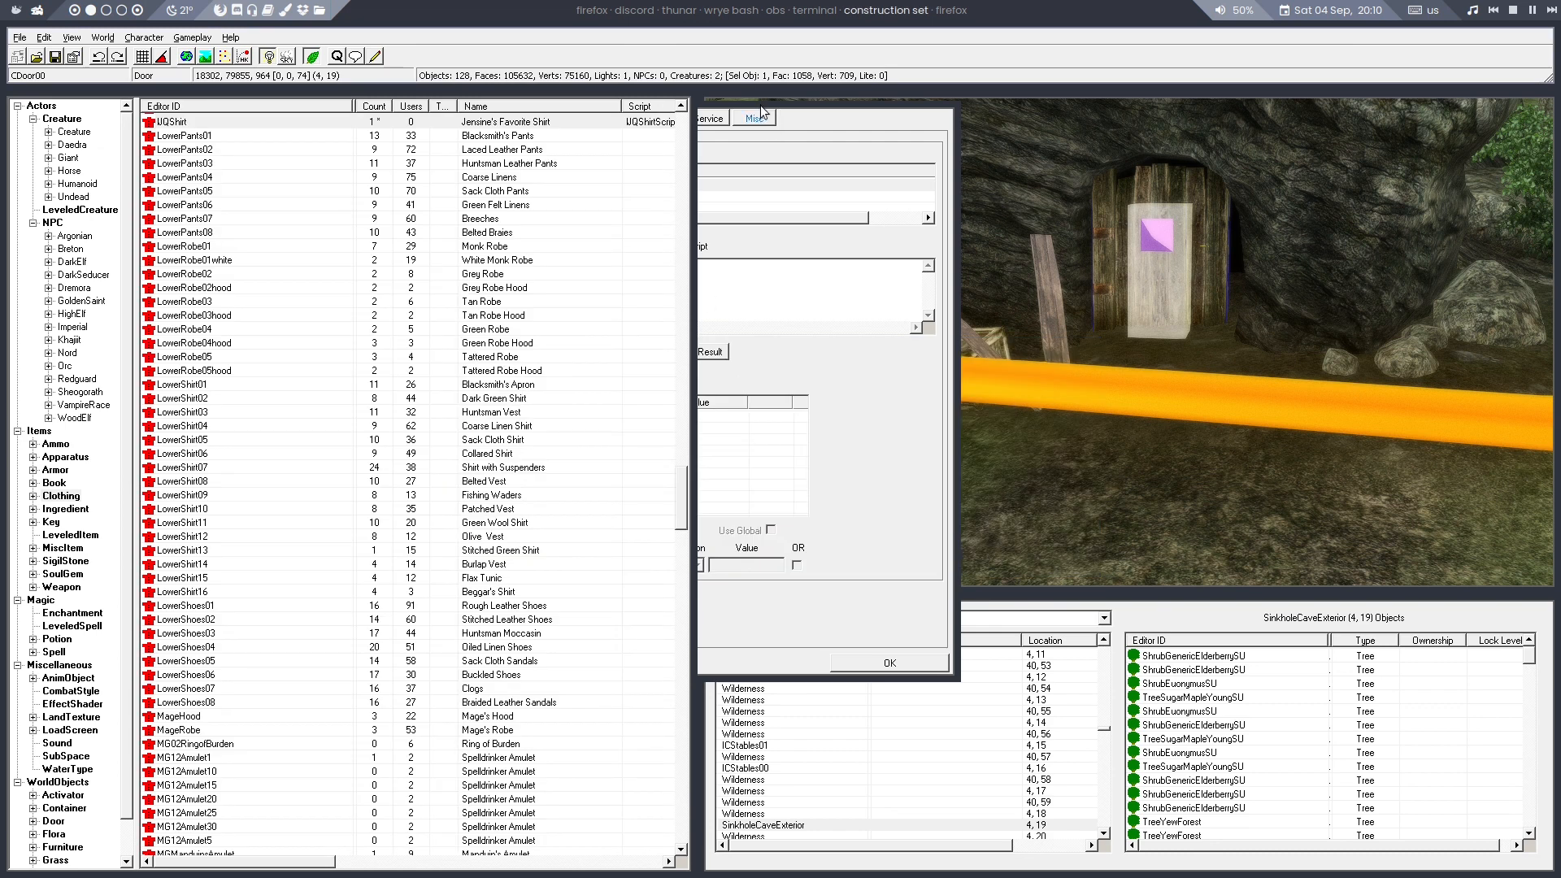
# Duplicate the GetStage IJQQuest condition on the quest's JensineRef target by copying and pasting it
pyautogui.click(762, 104)
pyautogui.moveTo(762, 104); pyautogui.dragTo(1196, 171)
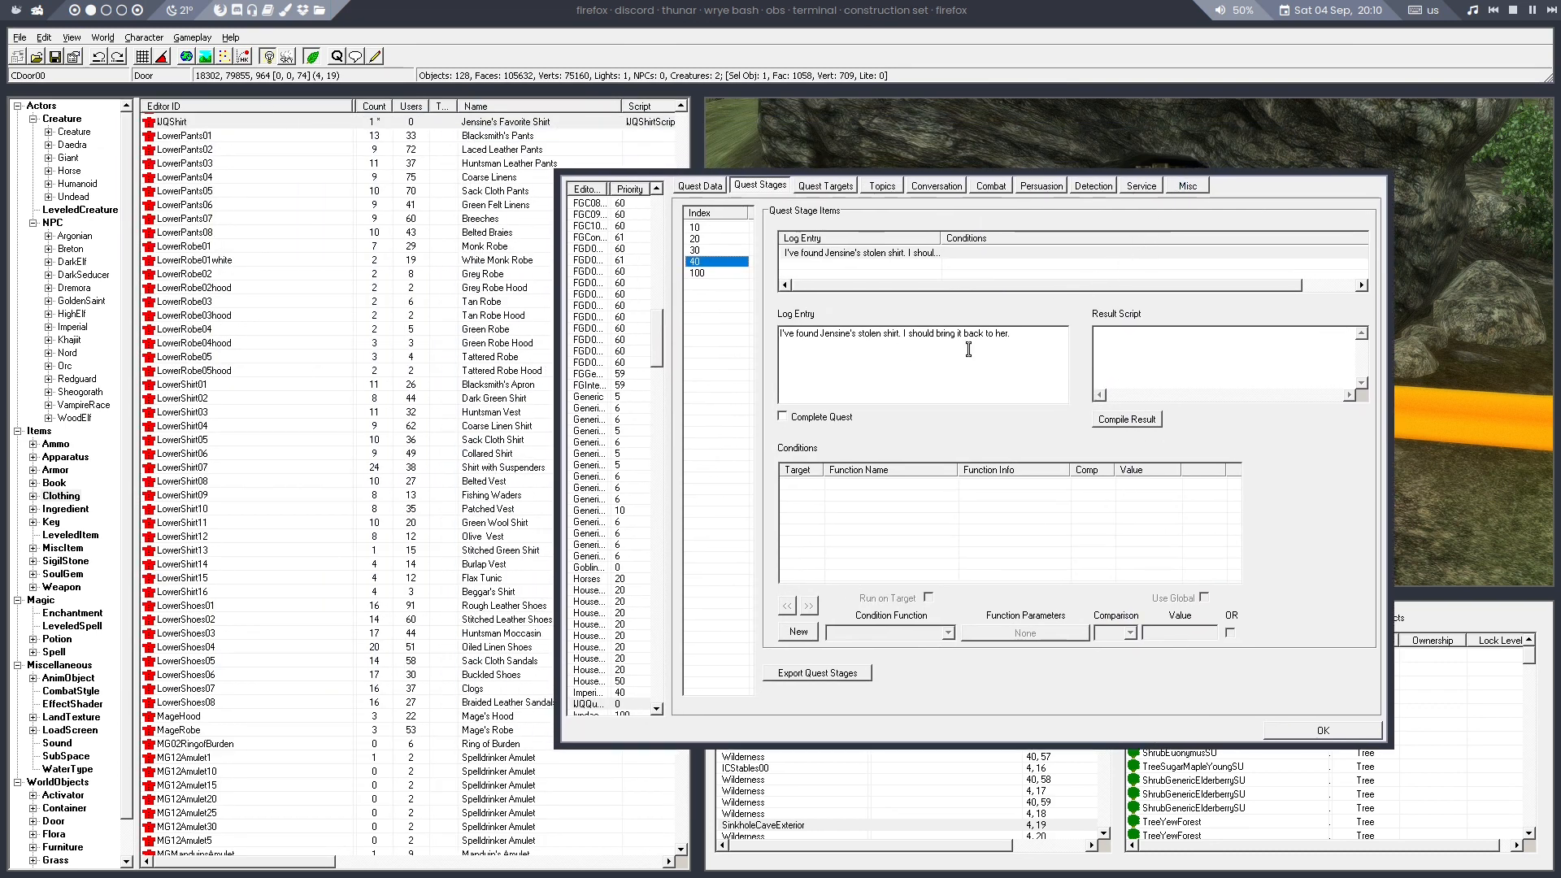
pyautogui.click(837, 186)
pyautogui.click(702, 240)
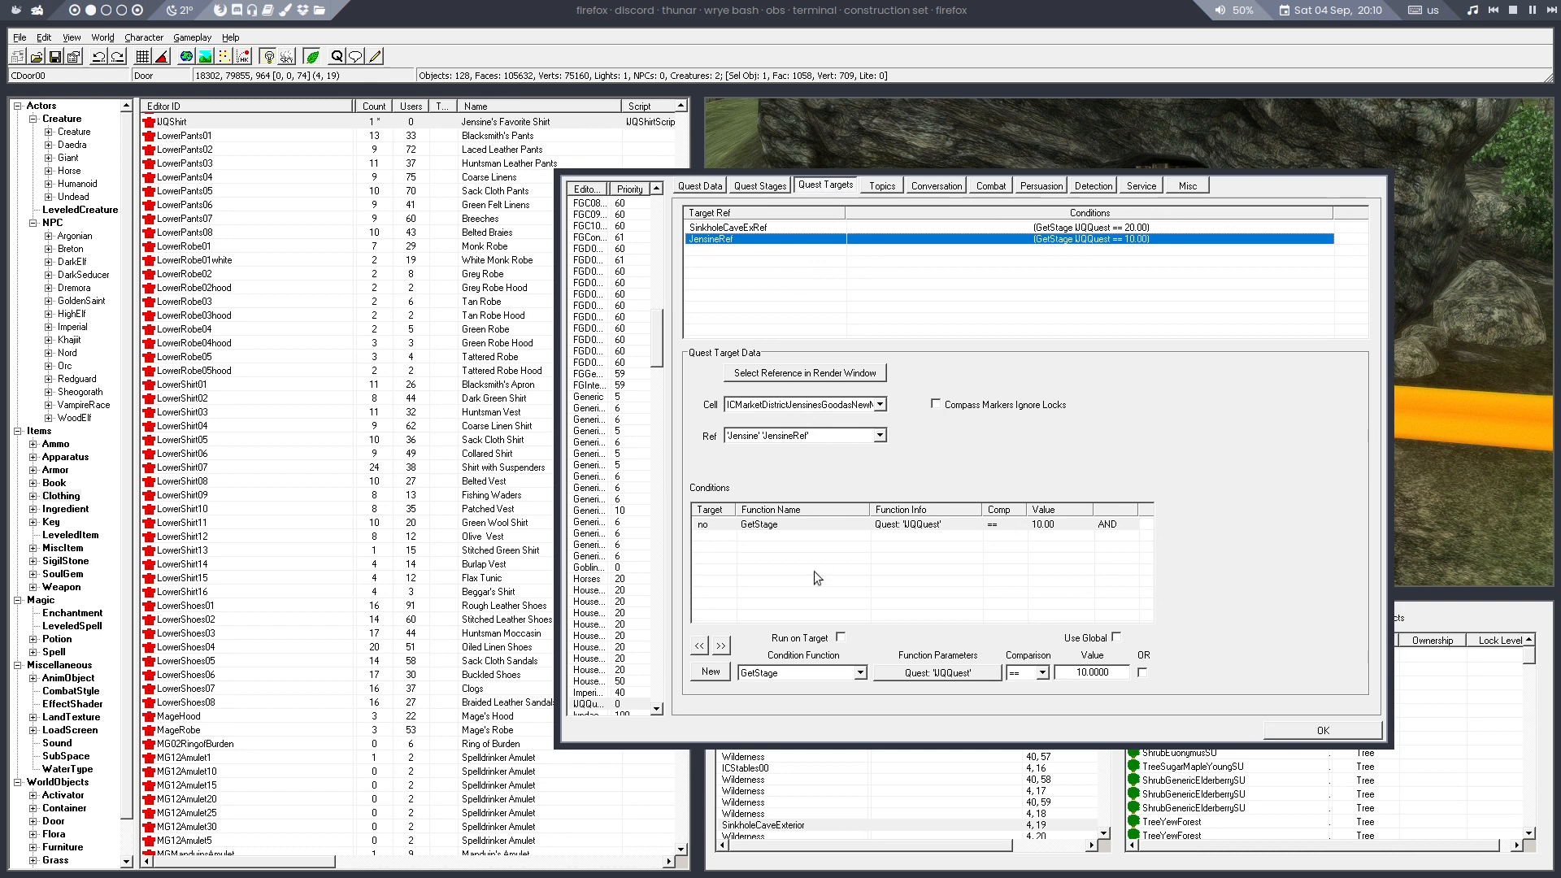
pyautogui.rightClick(813, 551)
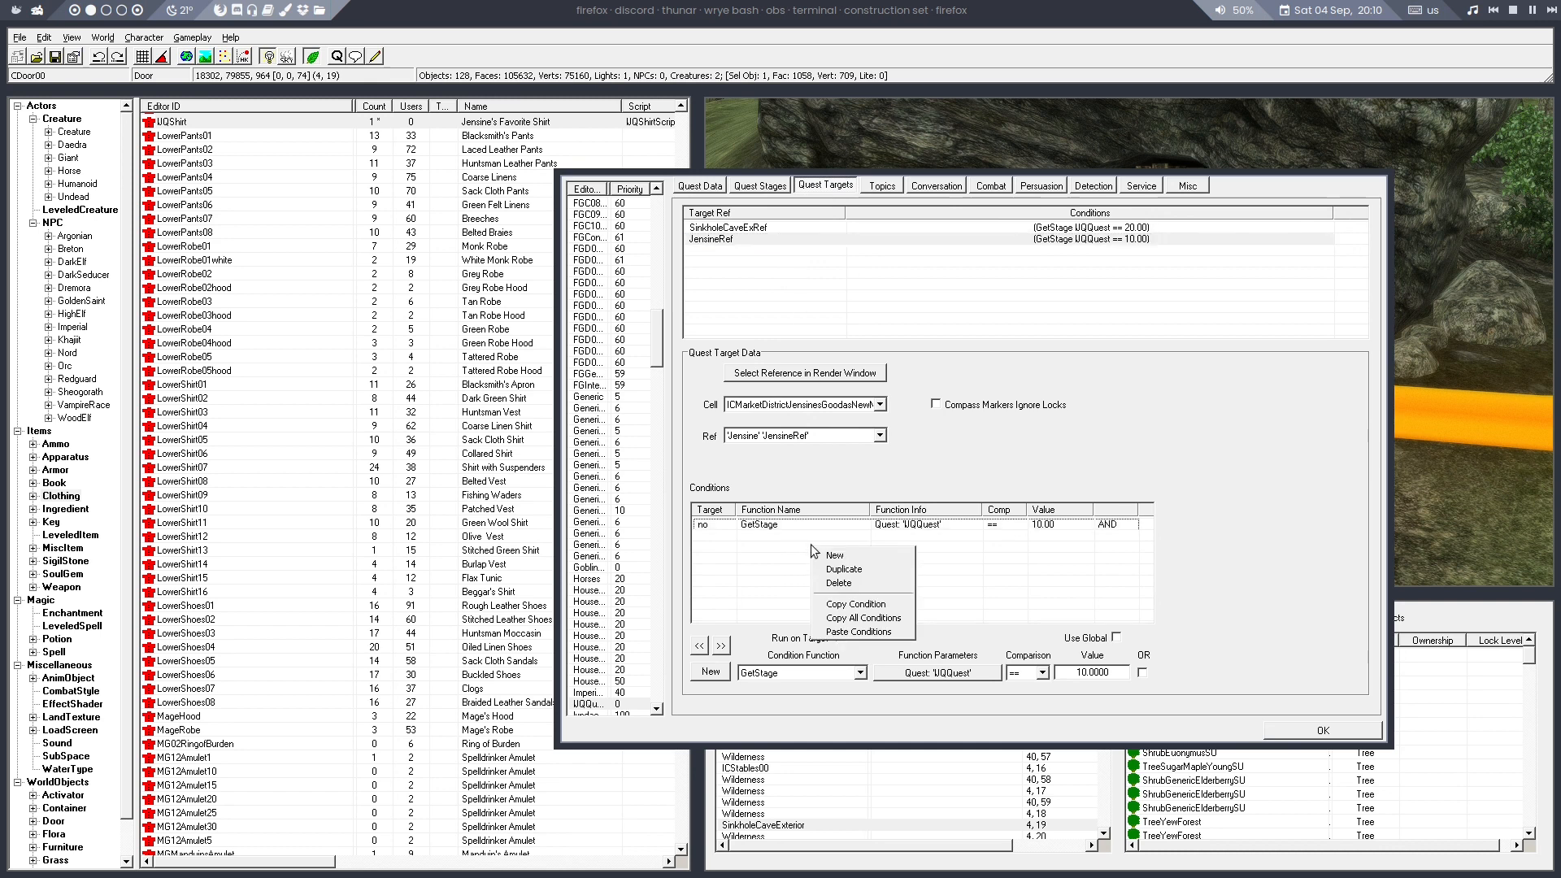
pyautogui.click(792, 529)
pyautogui.rightClick(792, 529)
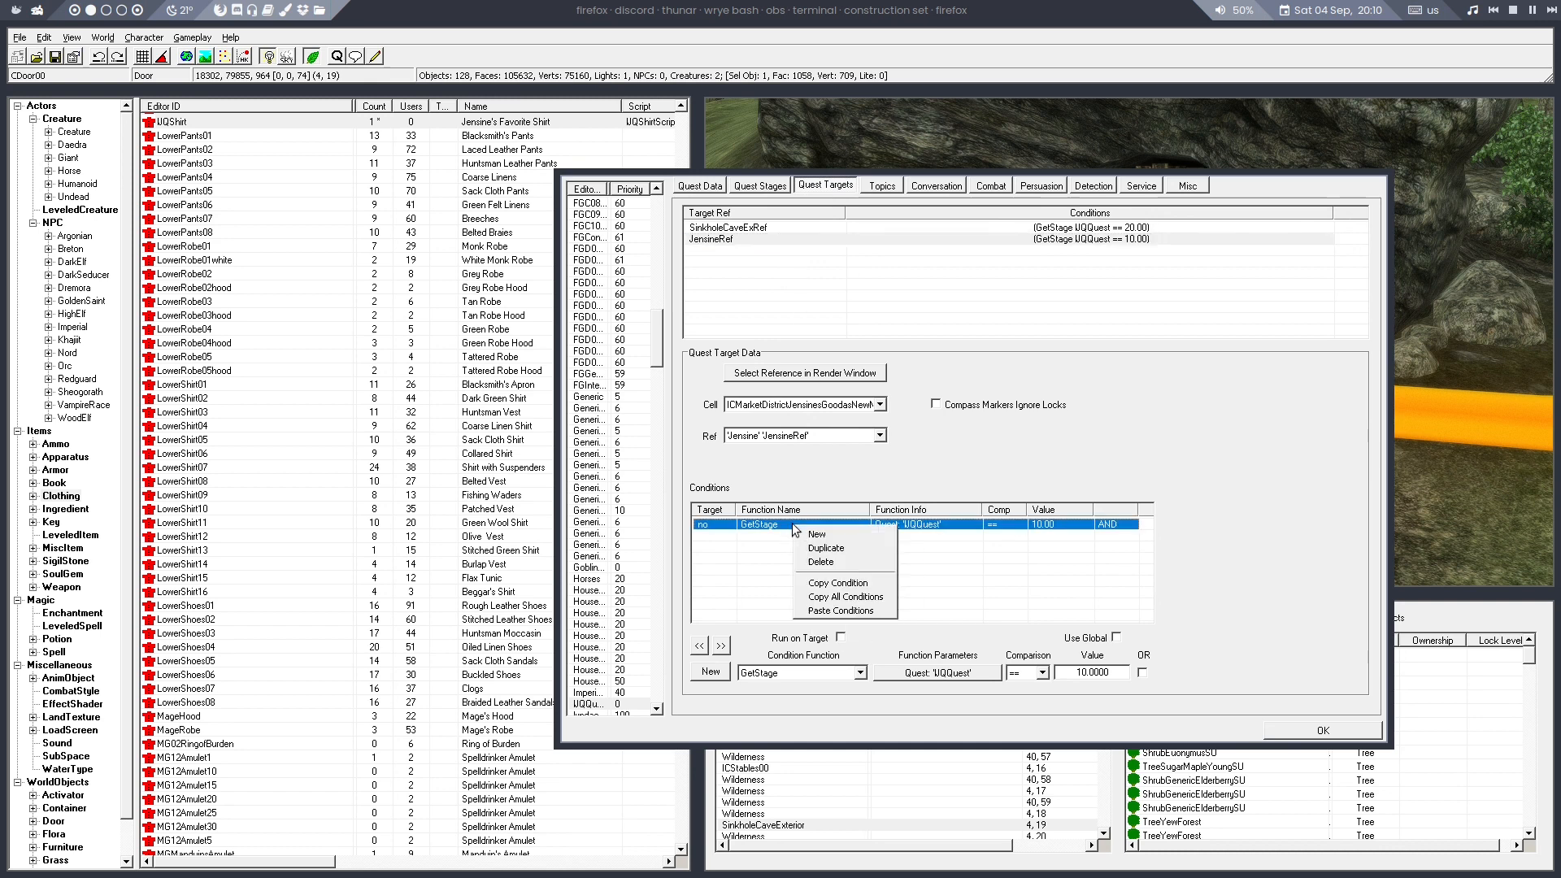
pyautogui.click(813, 583)
pyautogui.rightClick(783, 555)
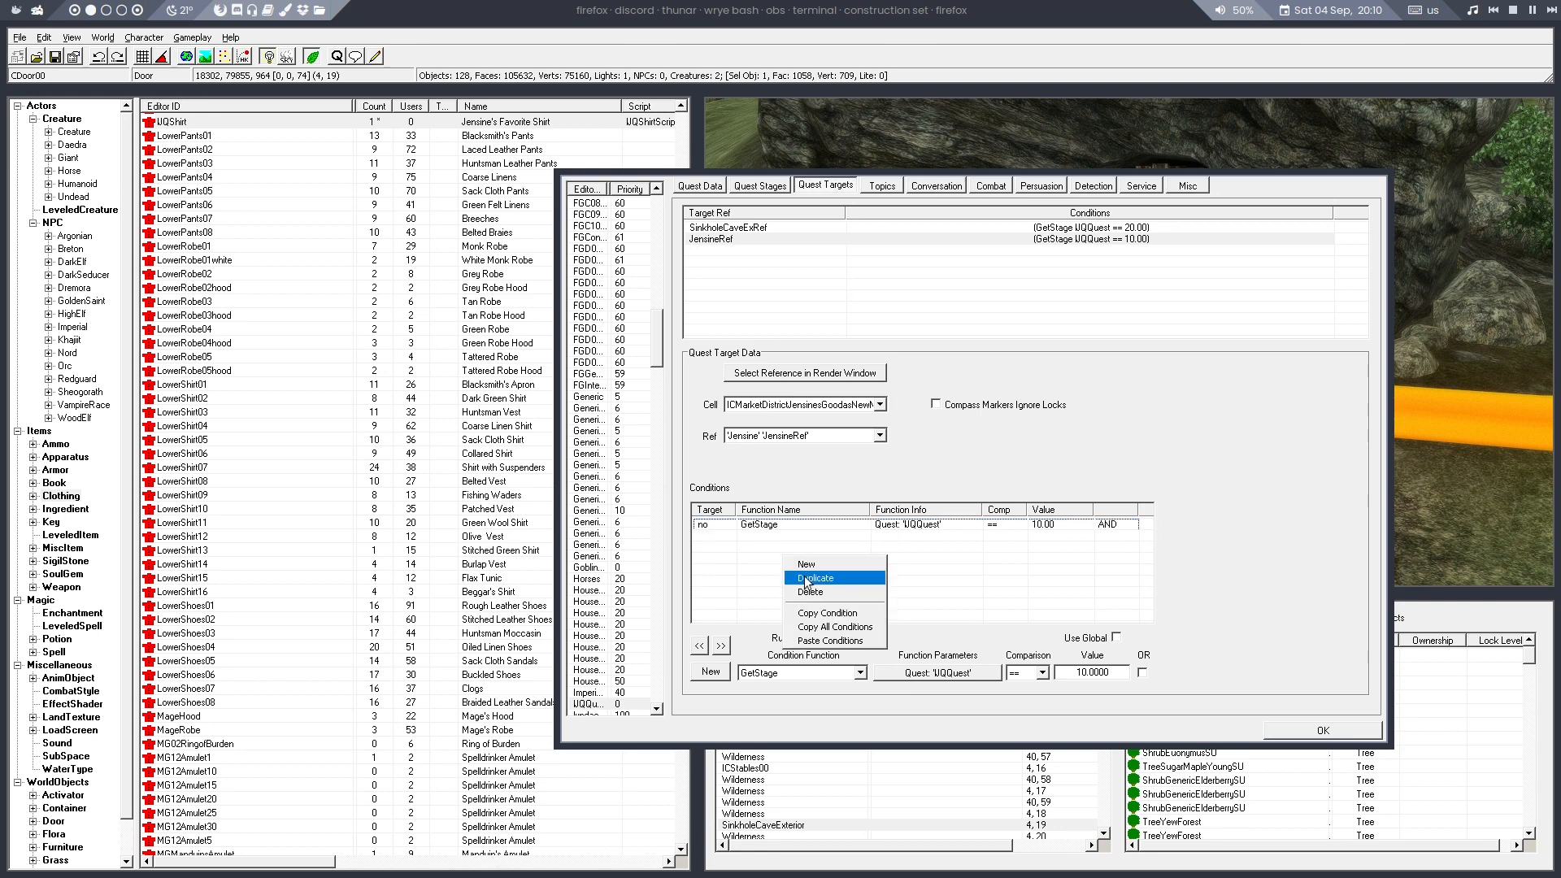
pyautogui.click(829, 640)
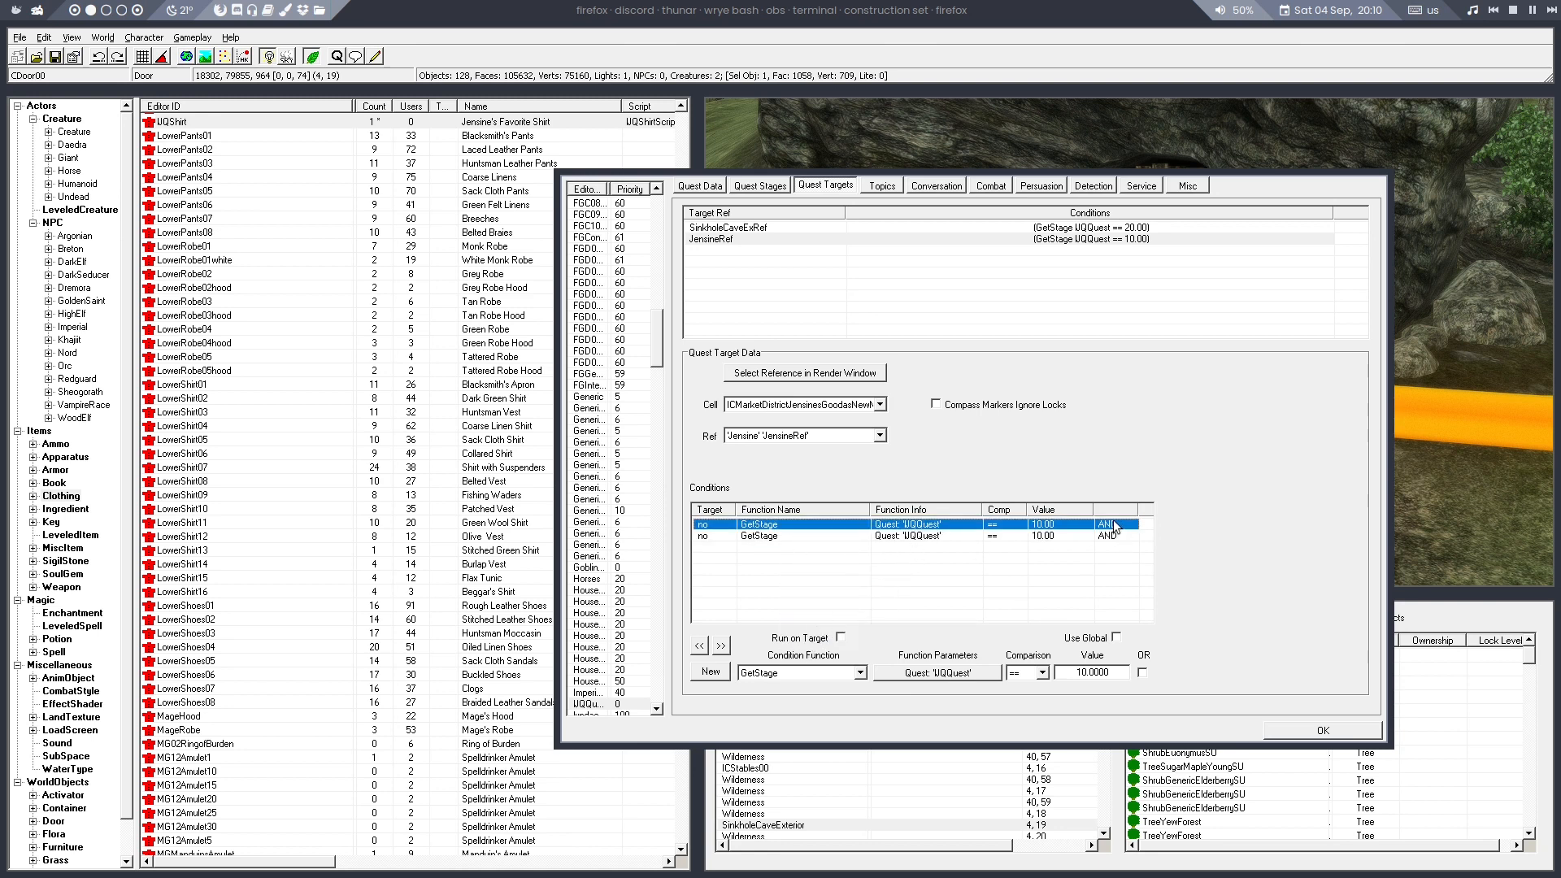
# Join JensineRef's two GetStage conditions with OR and set the second condition's value to 40
pyautogui.click(1142, 672)
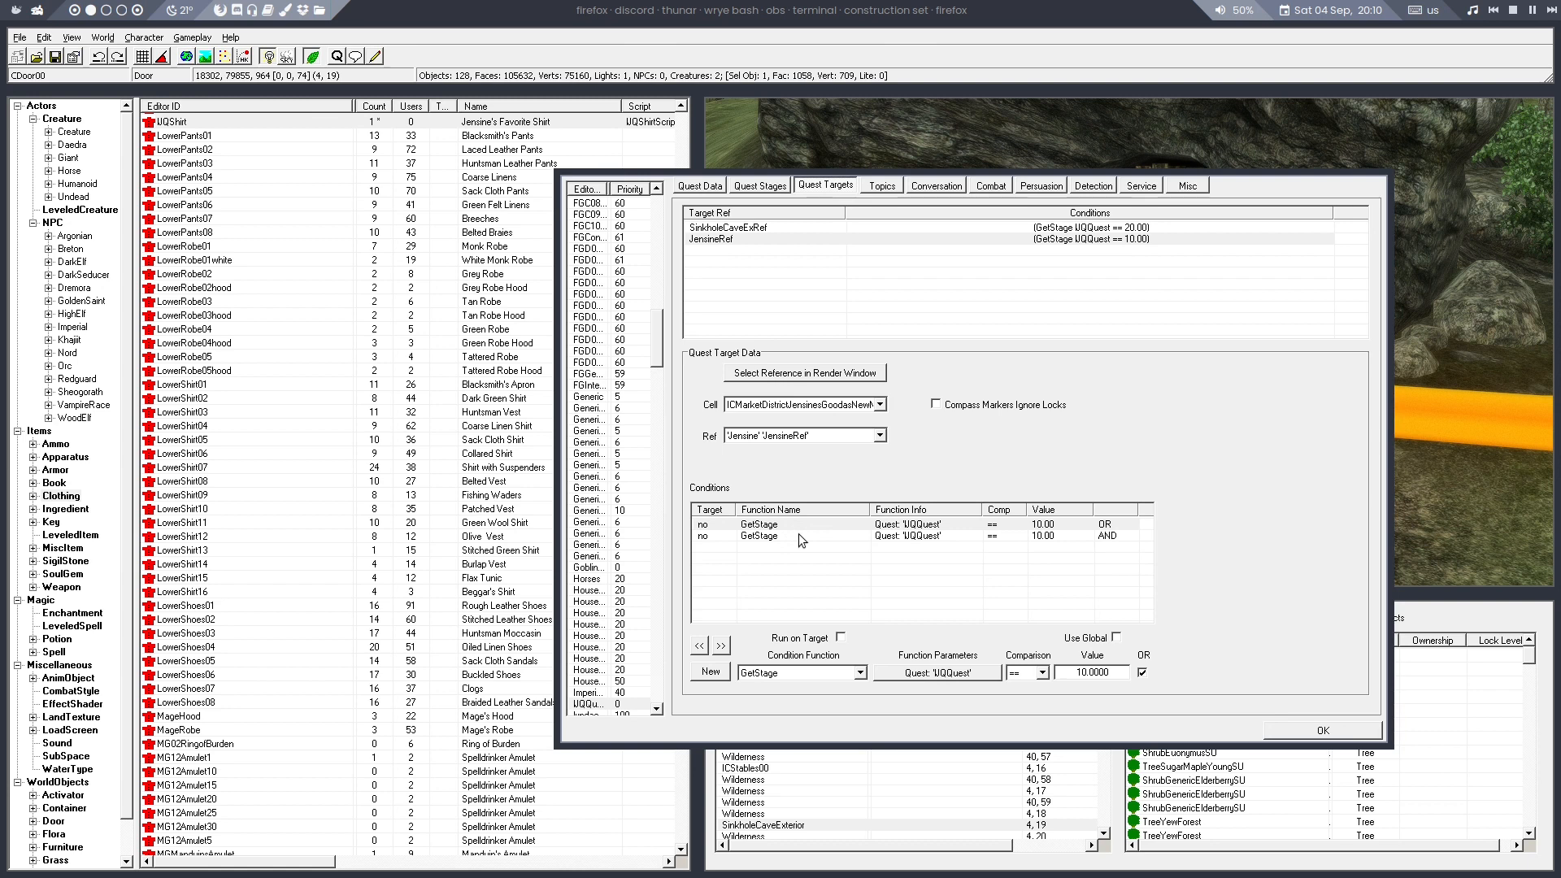
pyautogui.click(1065, 534)
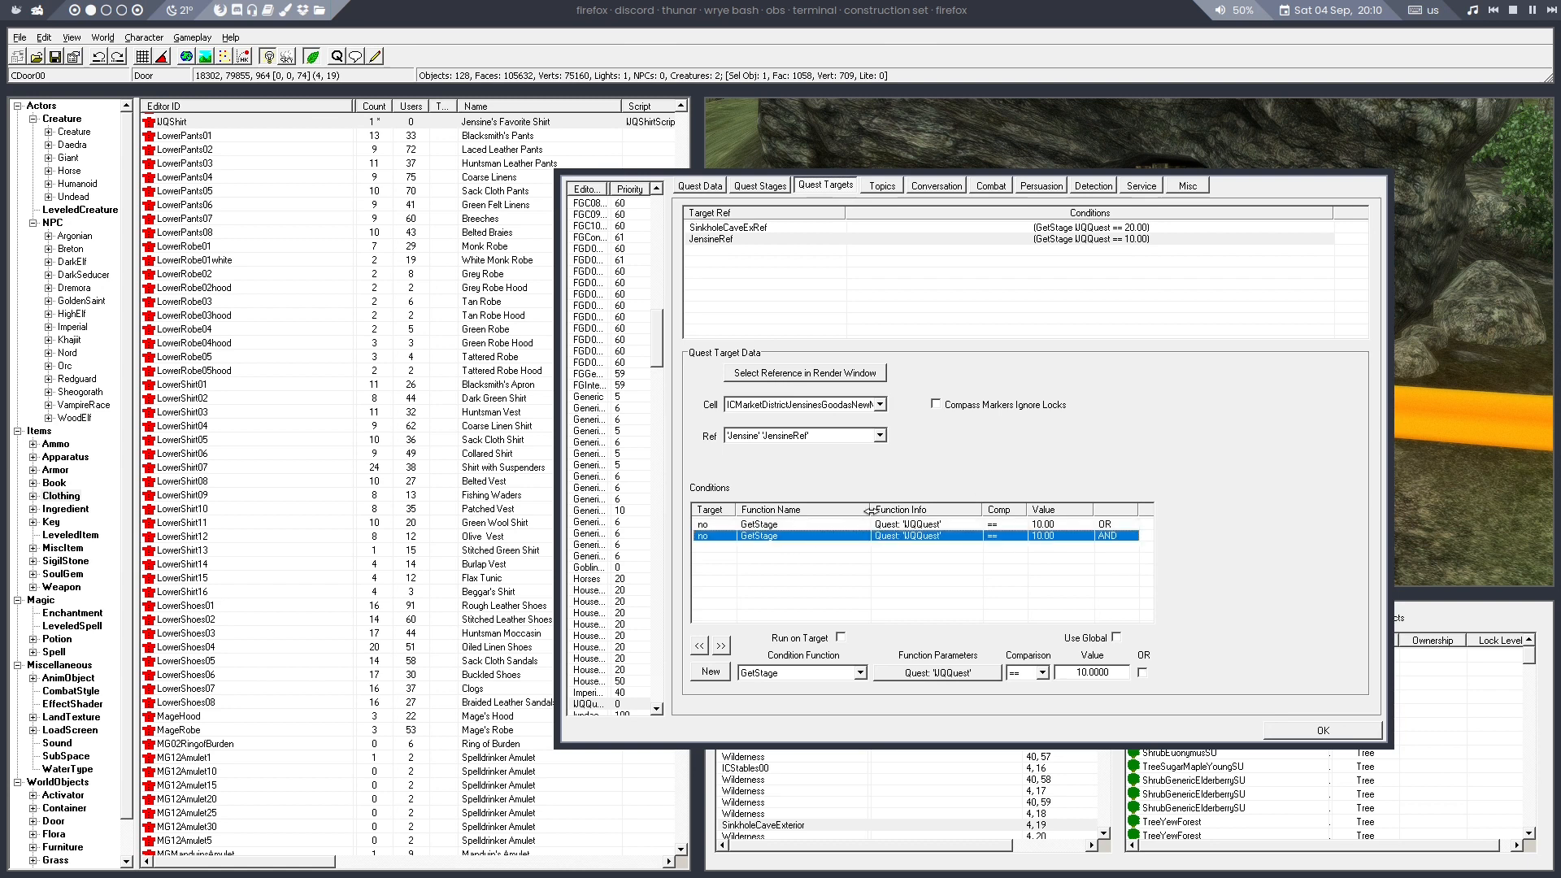
pyautogui.doubleClick(1101, 673)
pyautogui.write('40')
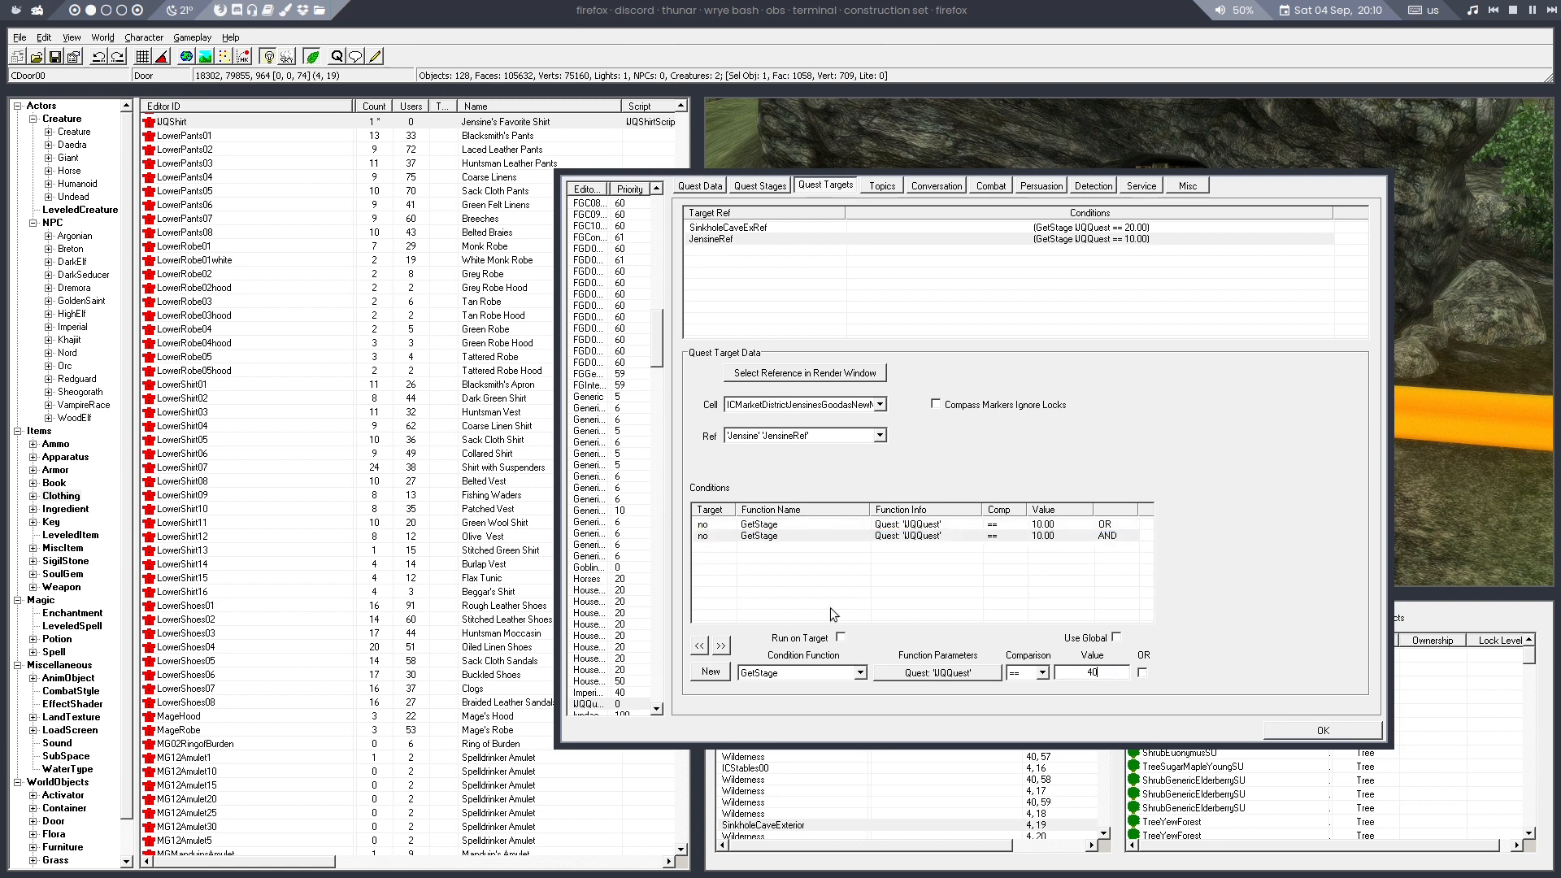
pyautogui.click(914, 537)
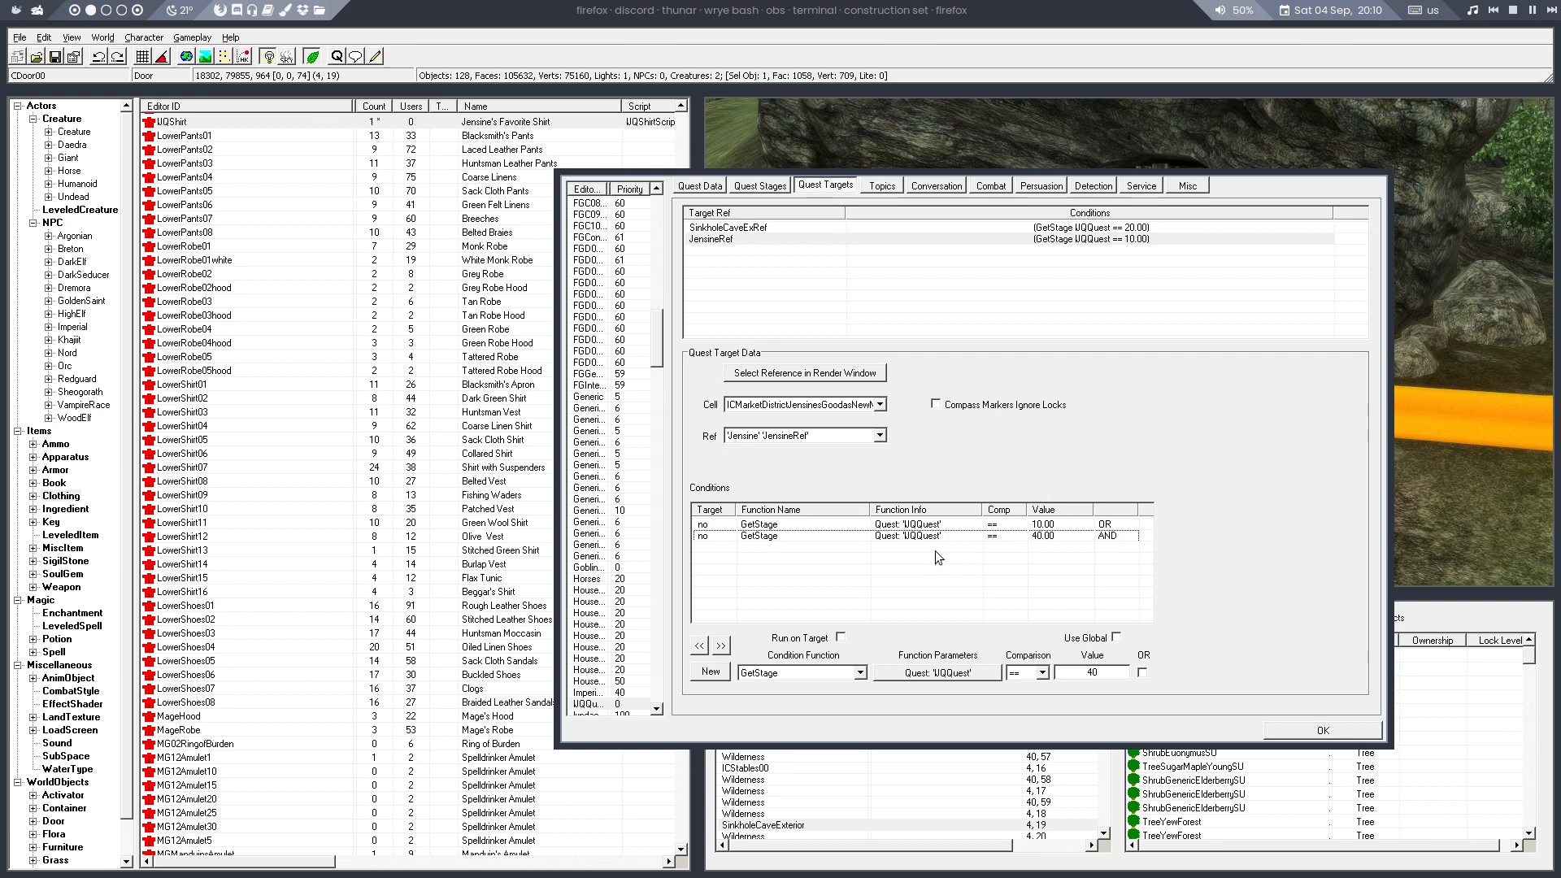
# Review the quest's stage 40 log entry and accept the quest changes
pyautogui.click(705, 186)
pyautogui.click(760, 185)
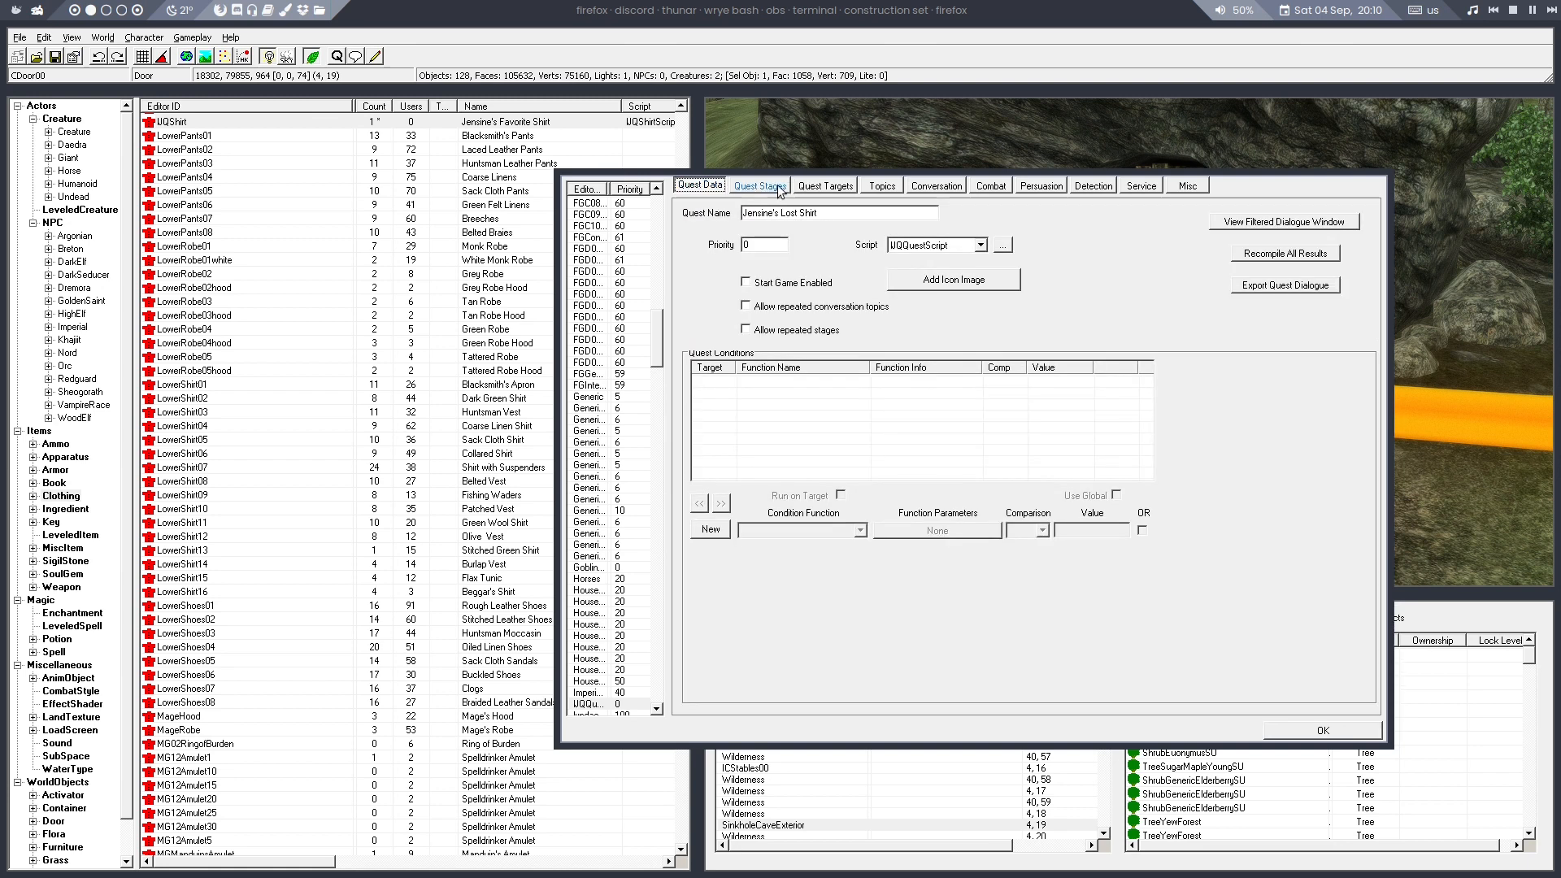
pyautogui.click(708, 262)
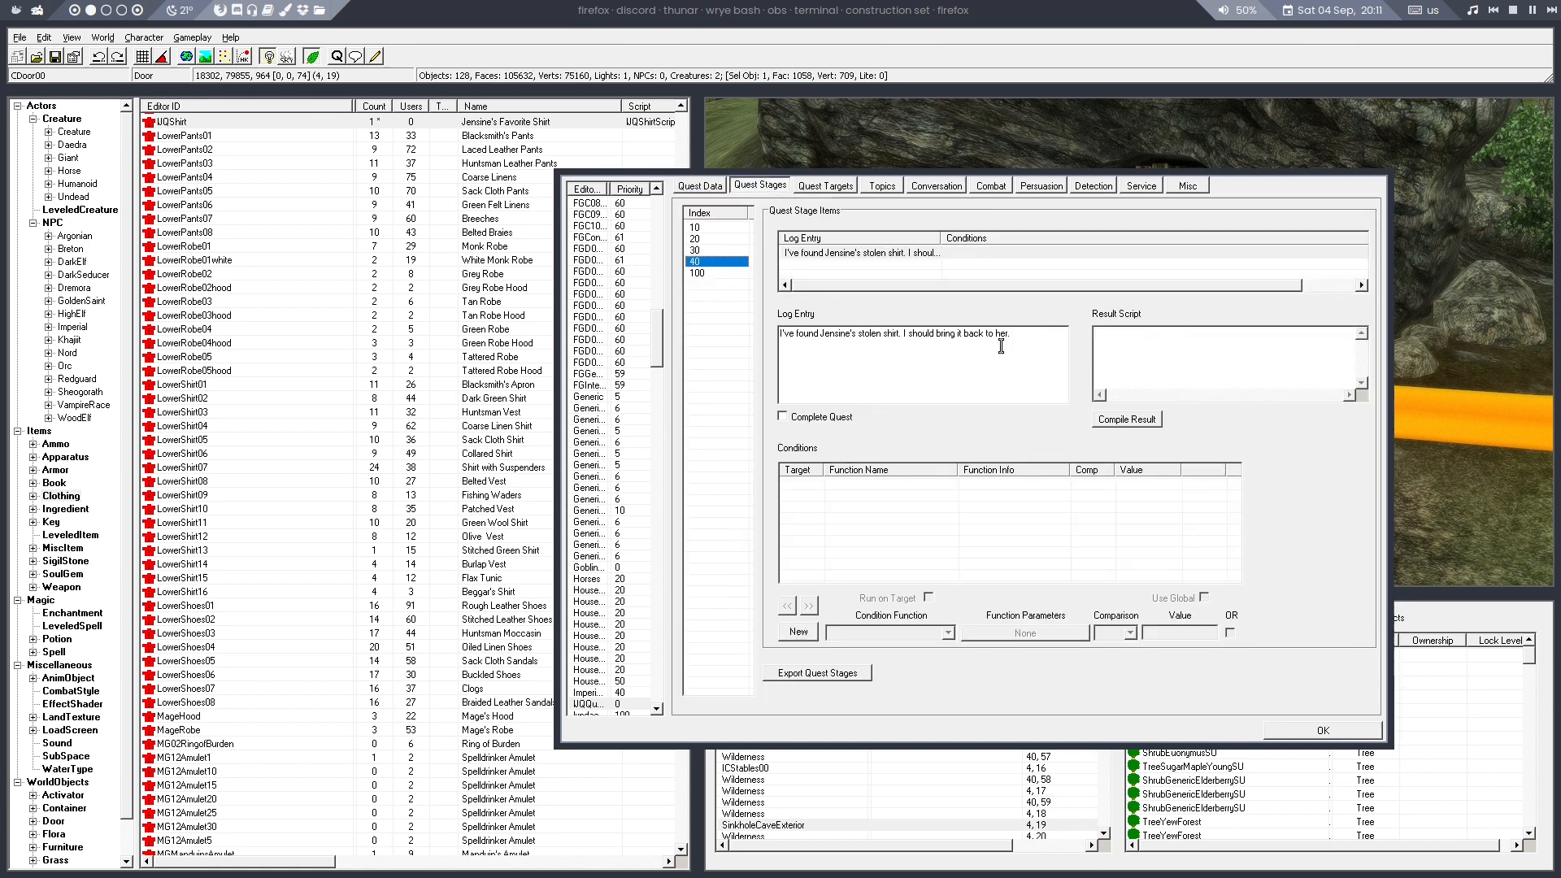
pyautogui.click(1316, 730)
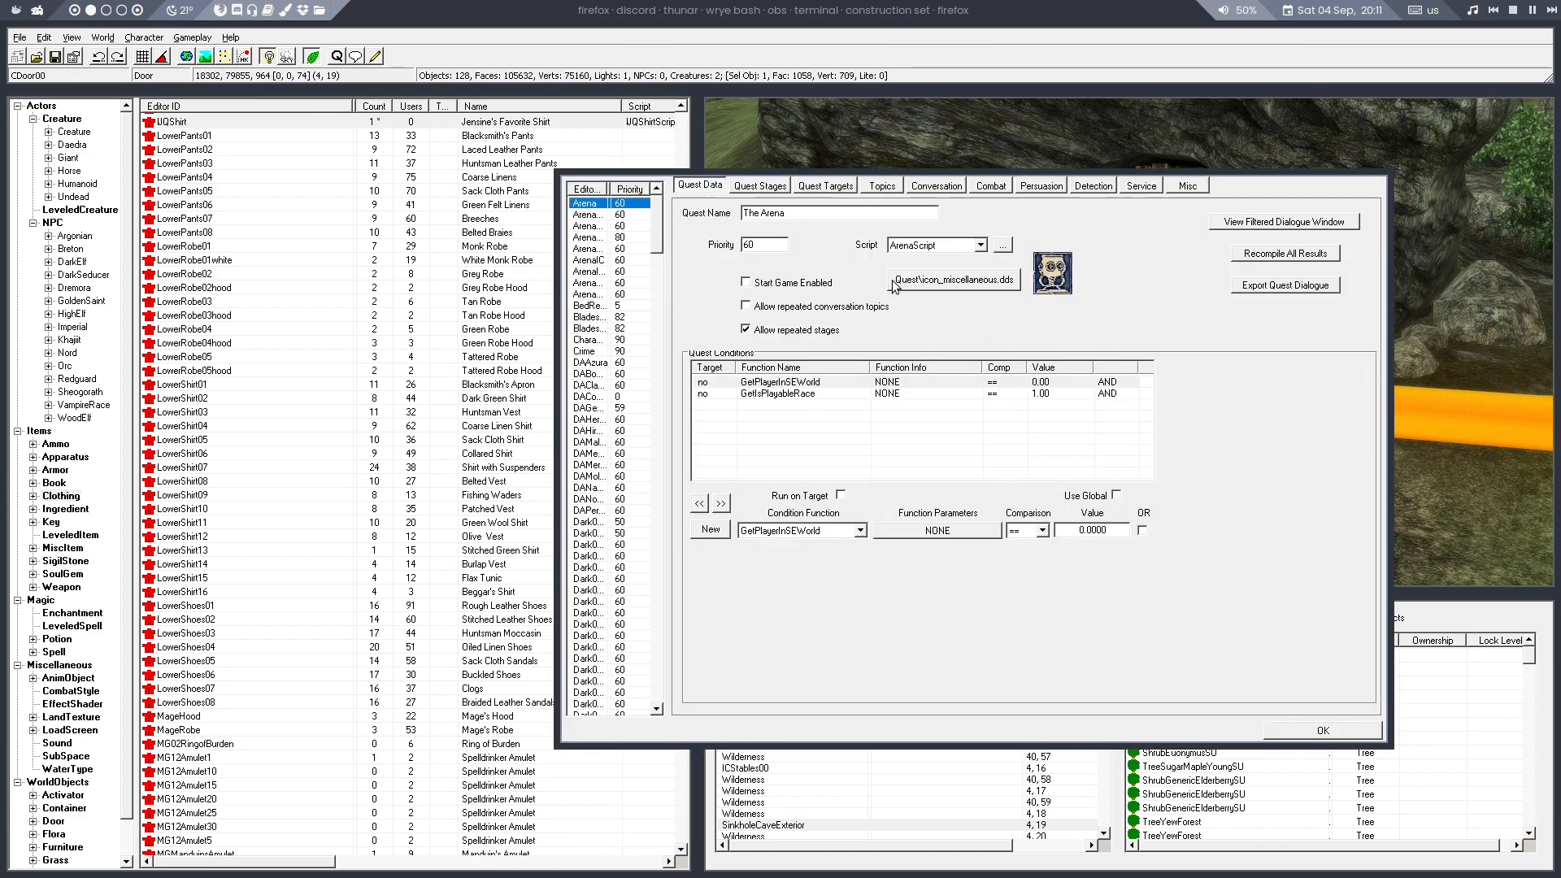
# Select the Jensine's Lost Shirt quest and bring up its dialogue topics
pyautogui.press('u')
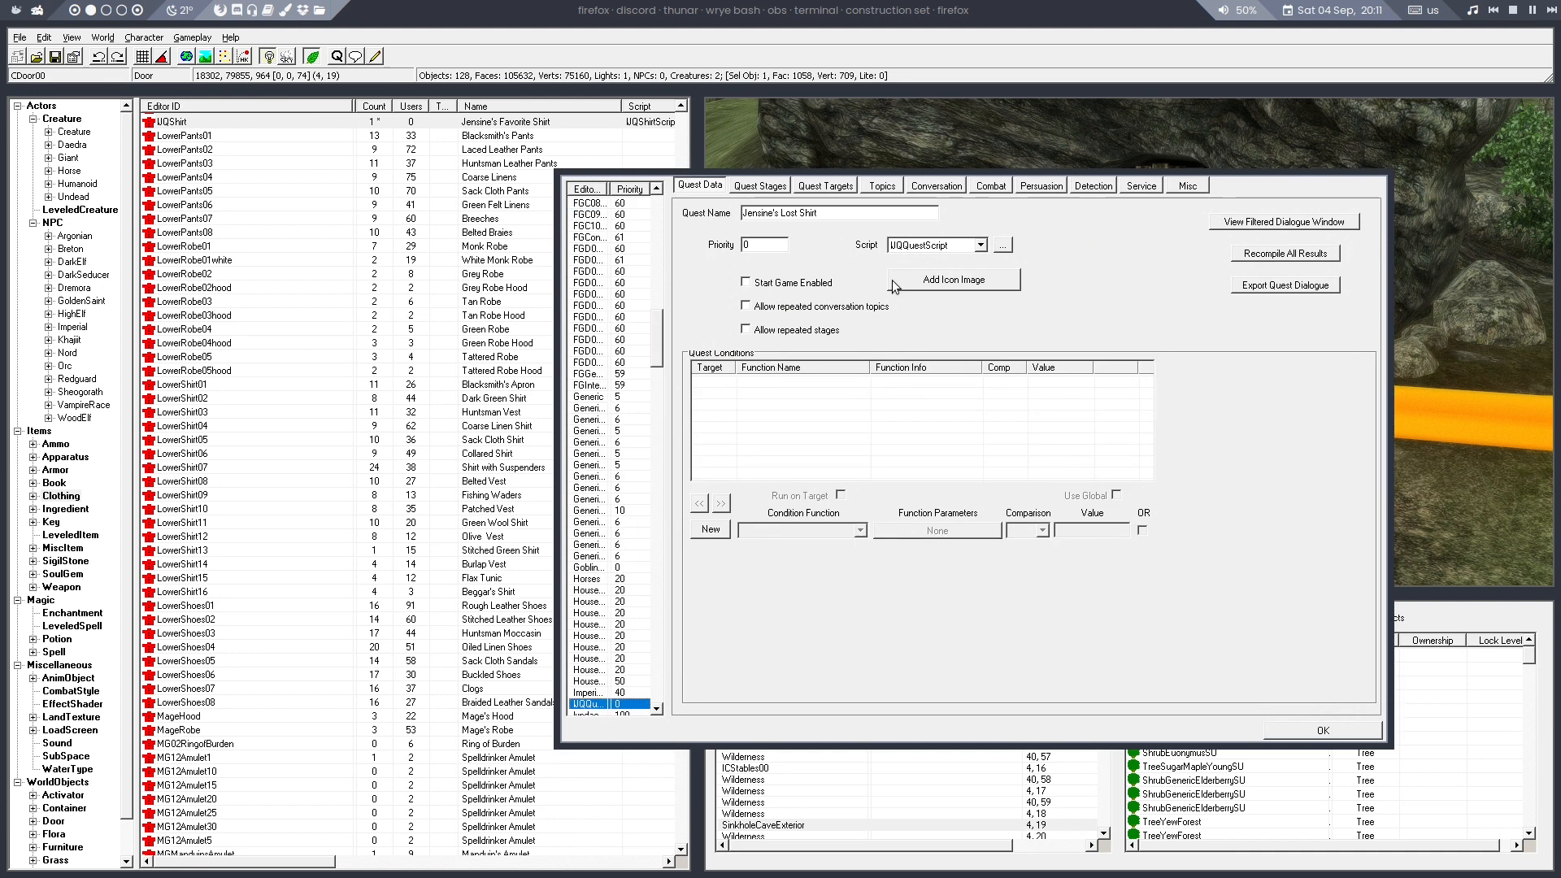
pyautogui.click(880, 187)
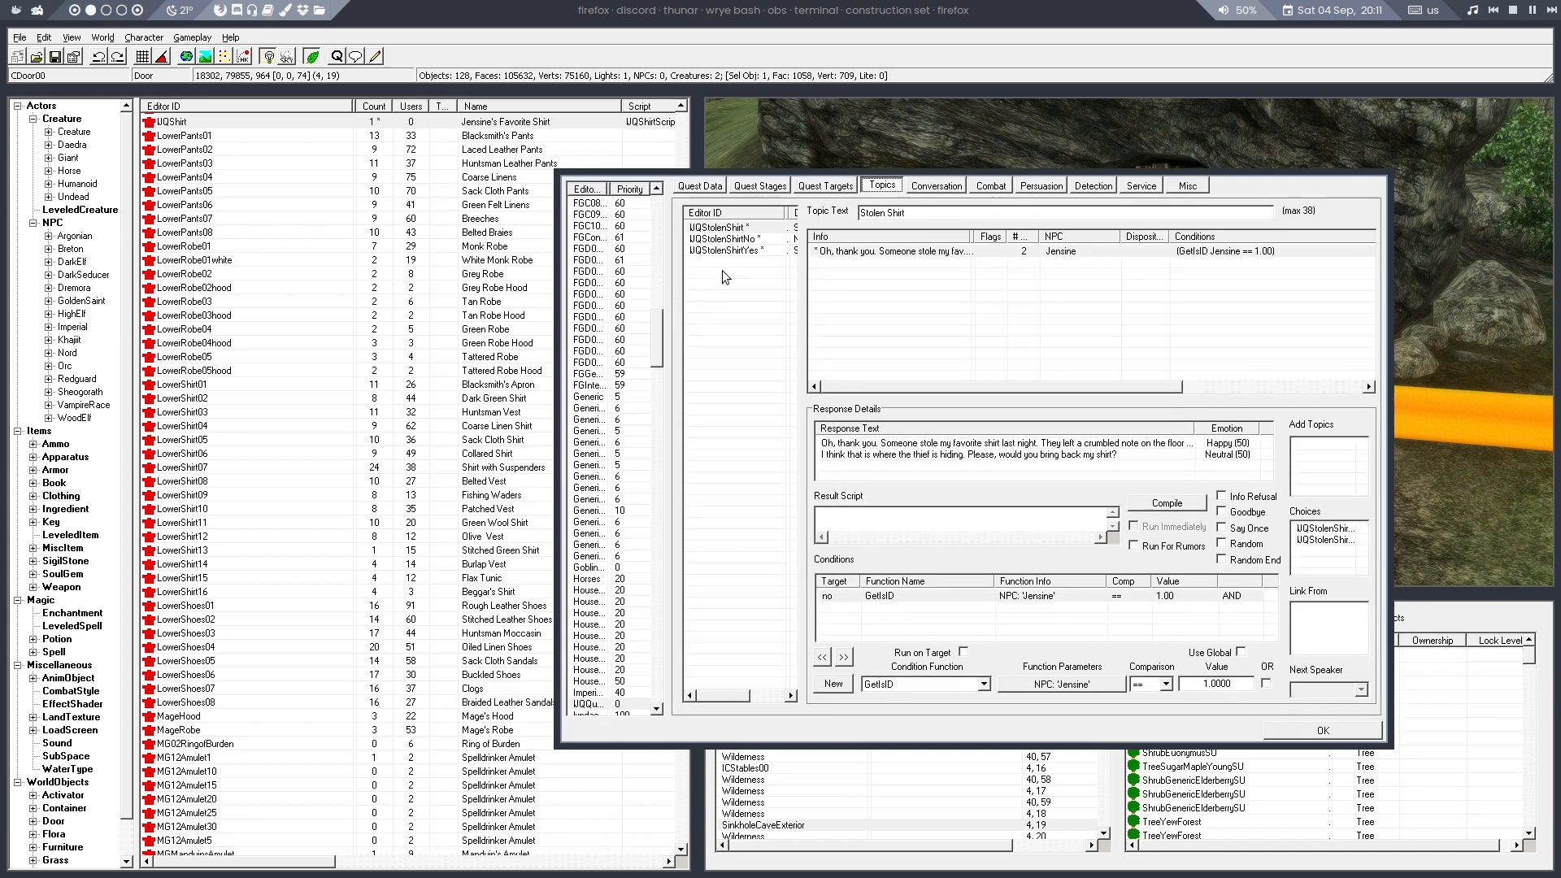
# Create a new dialogue topic named IJQStolenShirtBack and add it to the quest
pyautogui.rightClick(722, 271)
pyautogui.click(752, 280)
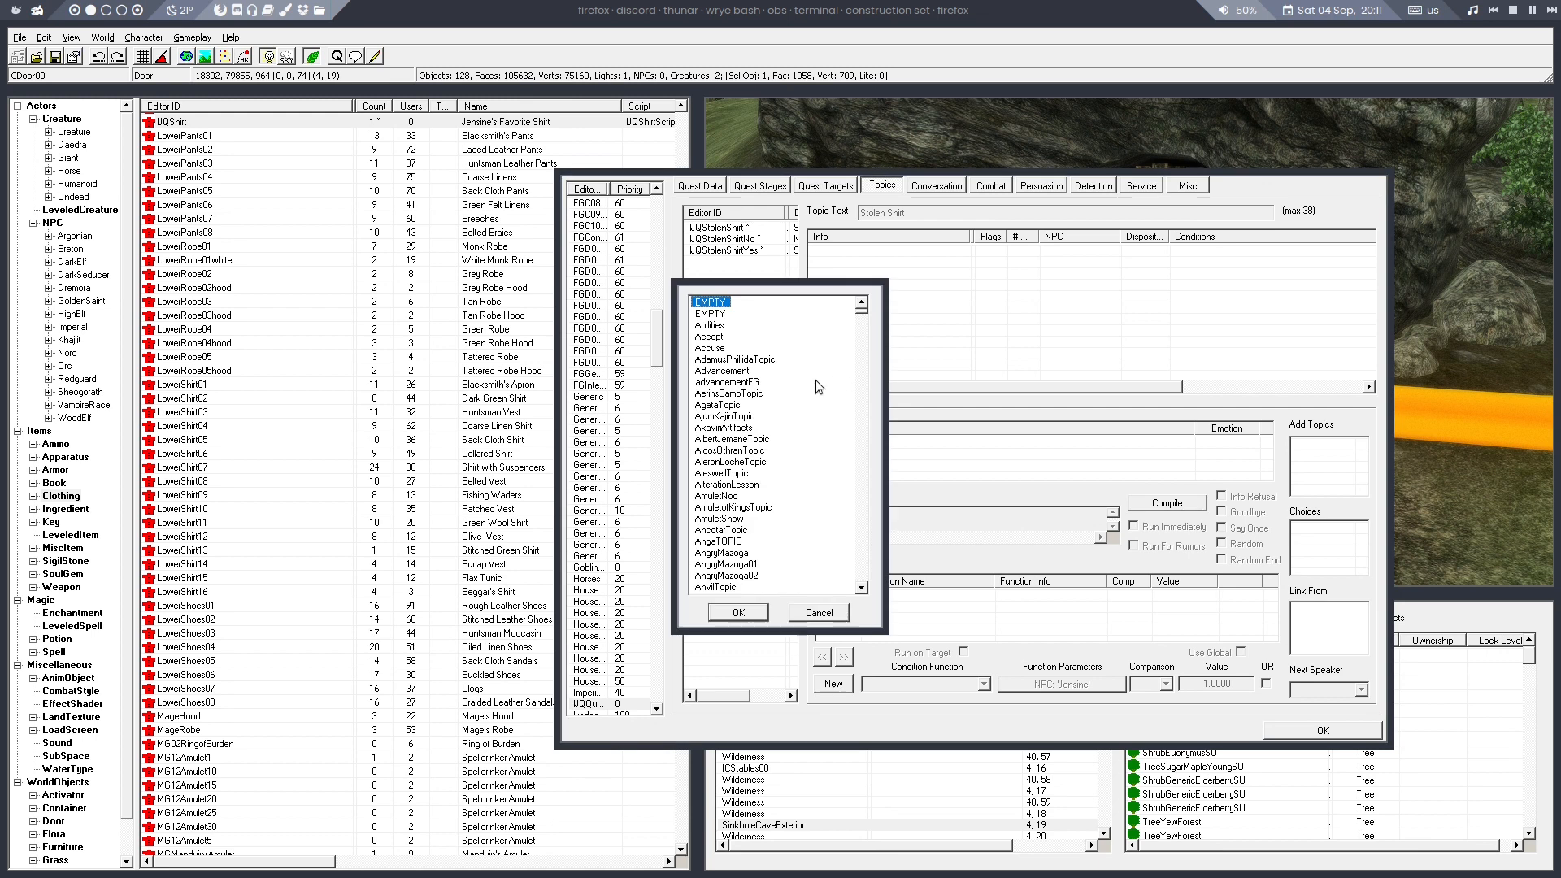
pyautogui.rightClick(804, 379)
pyautogui.click(829, 384)
pyautogui.write('IJQ')
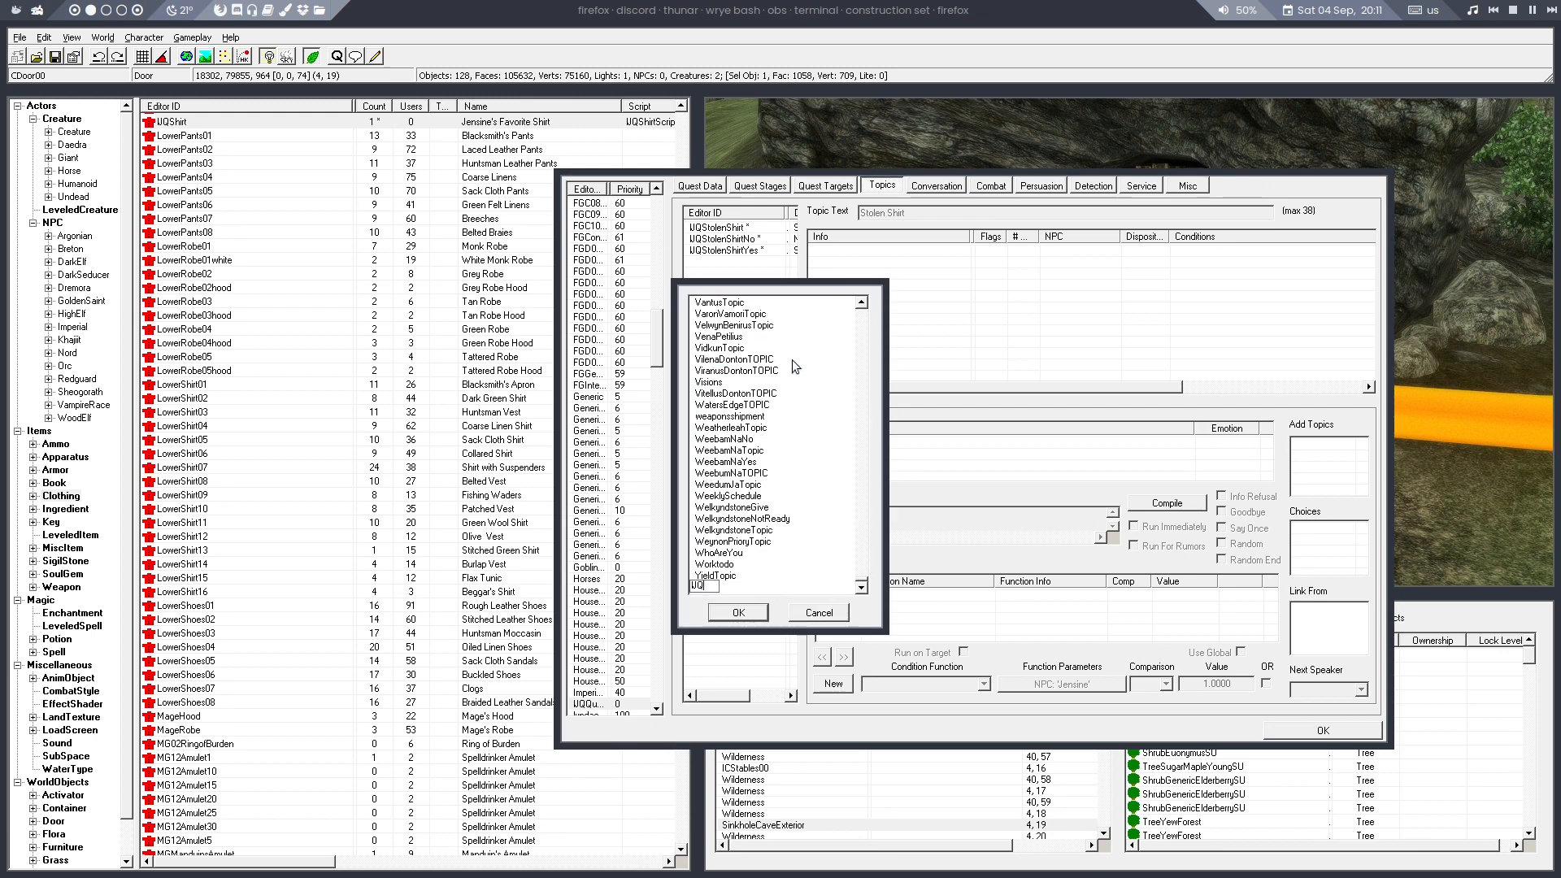
pyautogui.write('StolenShirtBack')
pyautogui.press('Return')
pyautogui.click(737, 611)
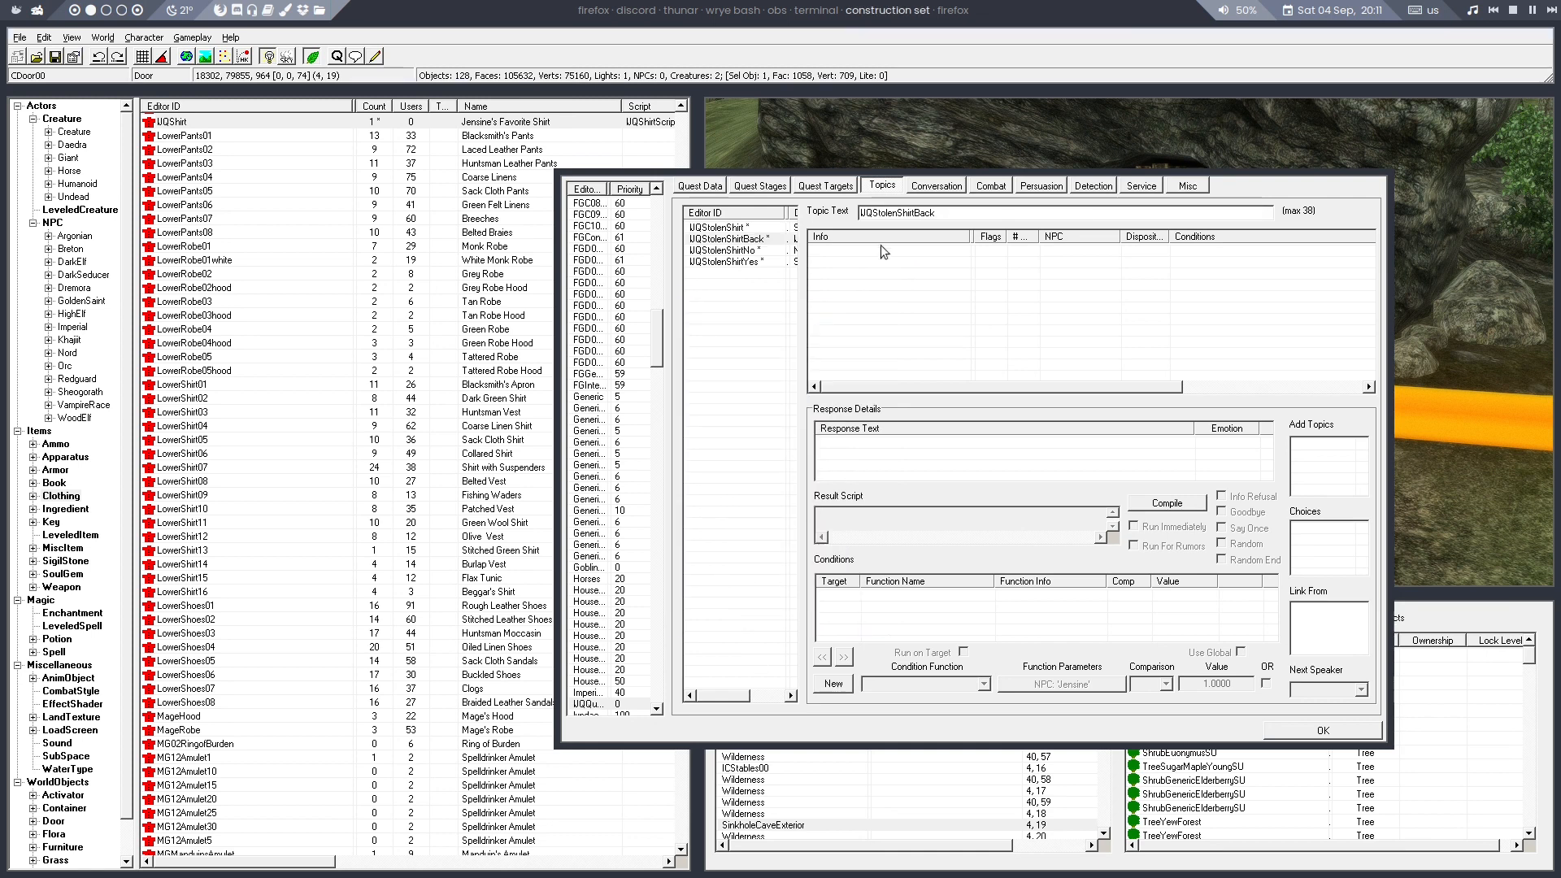
# Remove the IJQStolenShirtBack topic from the quest
pyautogui.click(741, 239)
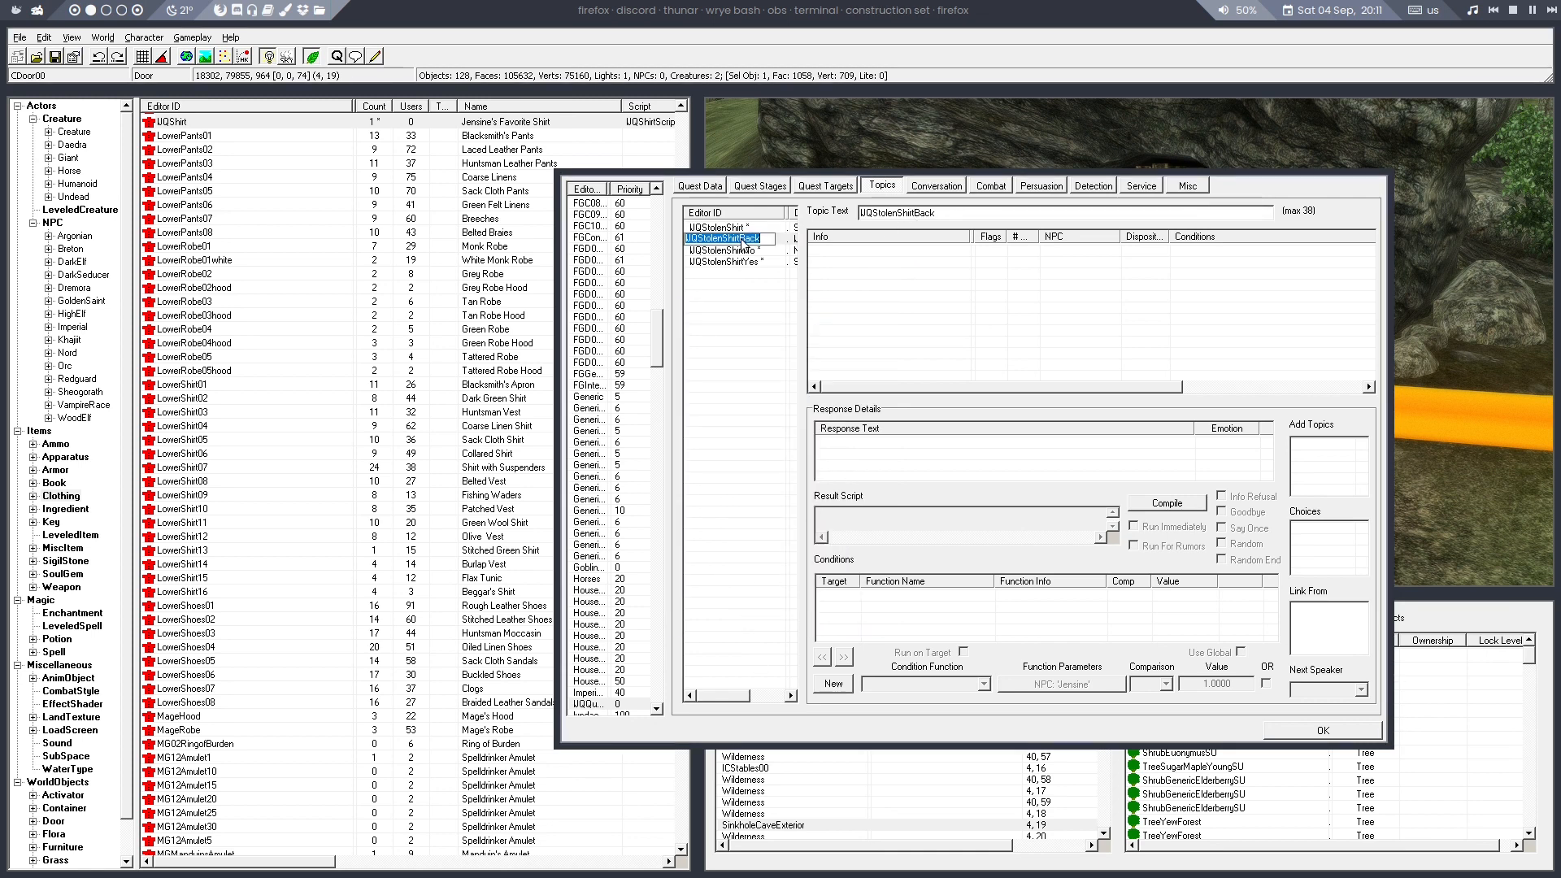
pyautogui.click(733, 253)
pyautogui.click(735, 238)
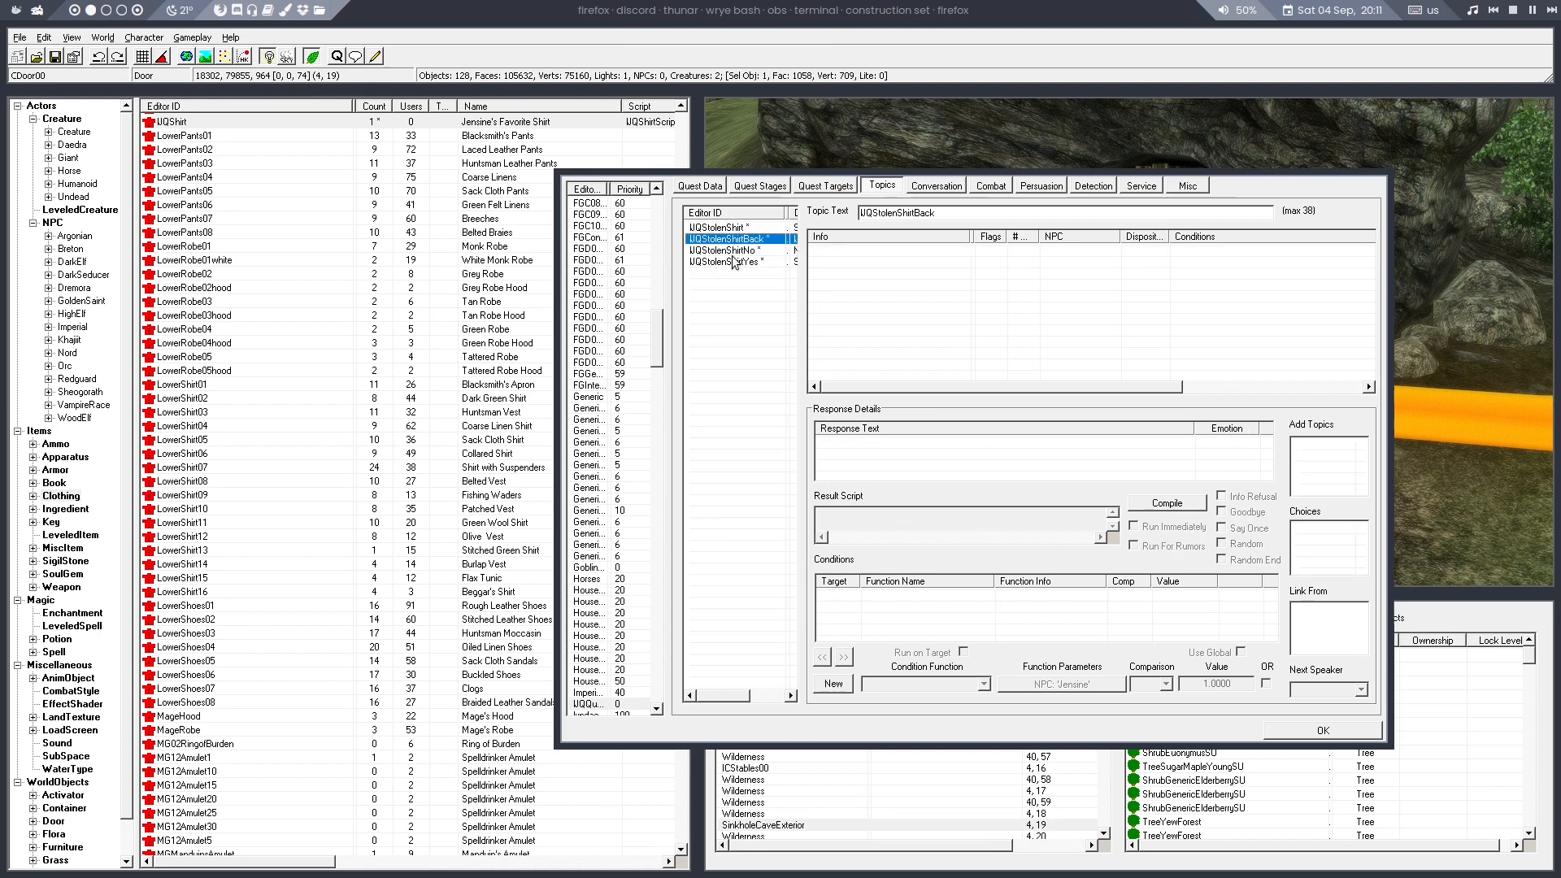
pyautogui.click(735, 250)
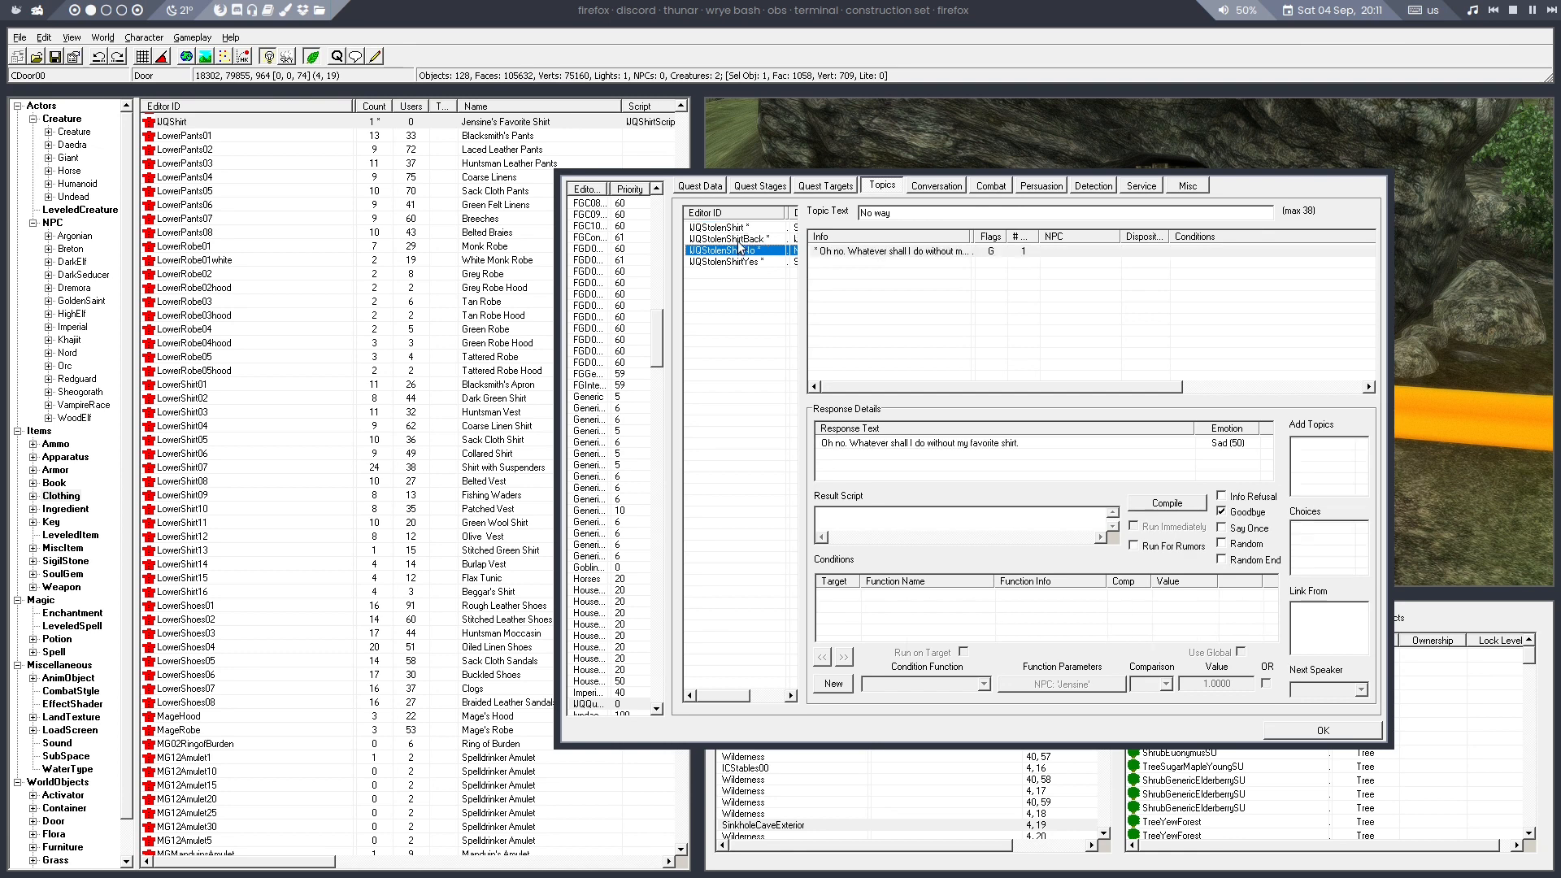
pyautogui.click(740, 240)
pyautogui.rightClick(742, 241)
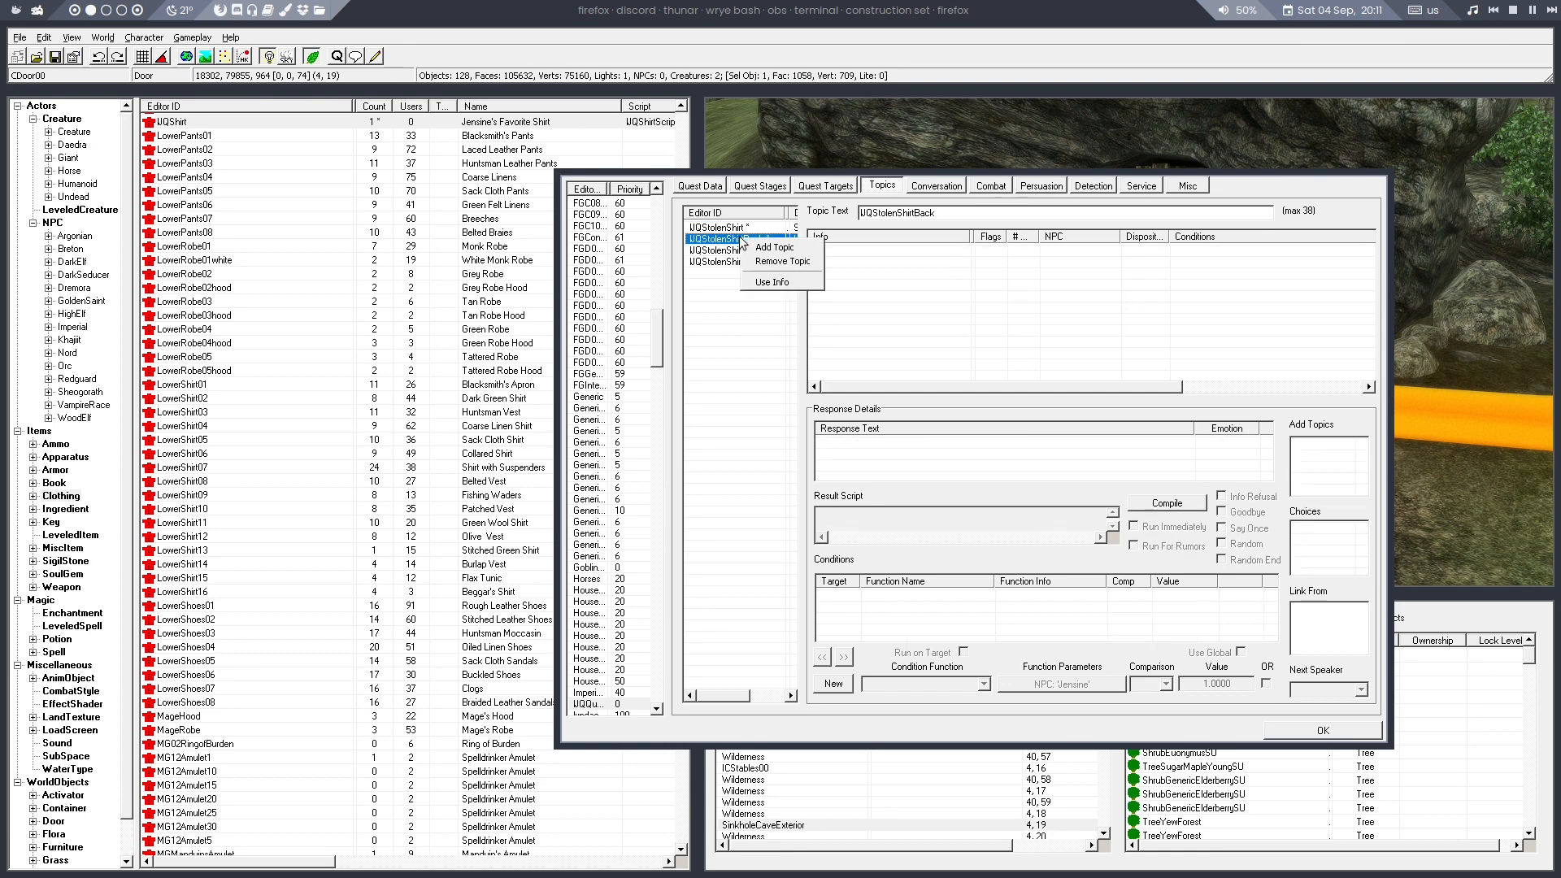
pyautogui.click(748, 260)
# Add the existing GREETING topic to the quest's dialogue topics
pyautogui.rightClick(728, 272)
pyautogui.click(733, 274)
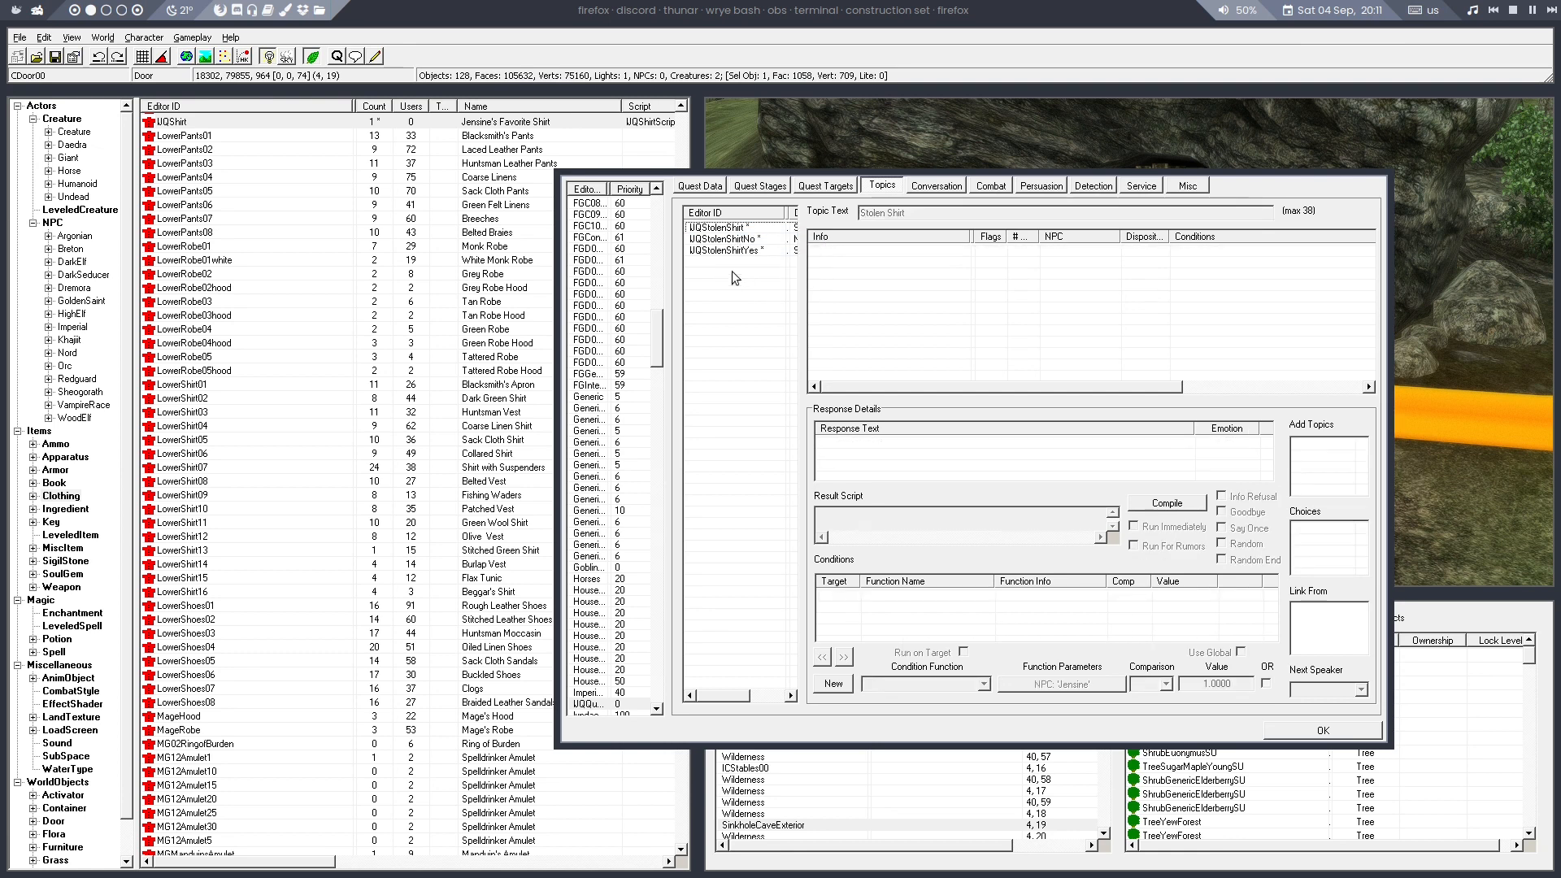
pyautogui.write('gre')
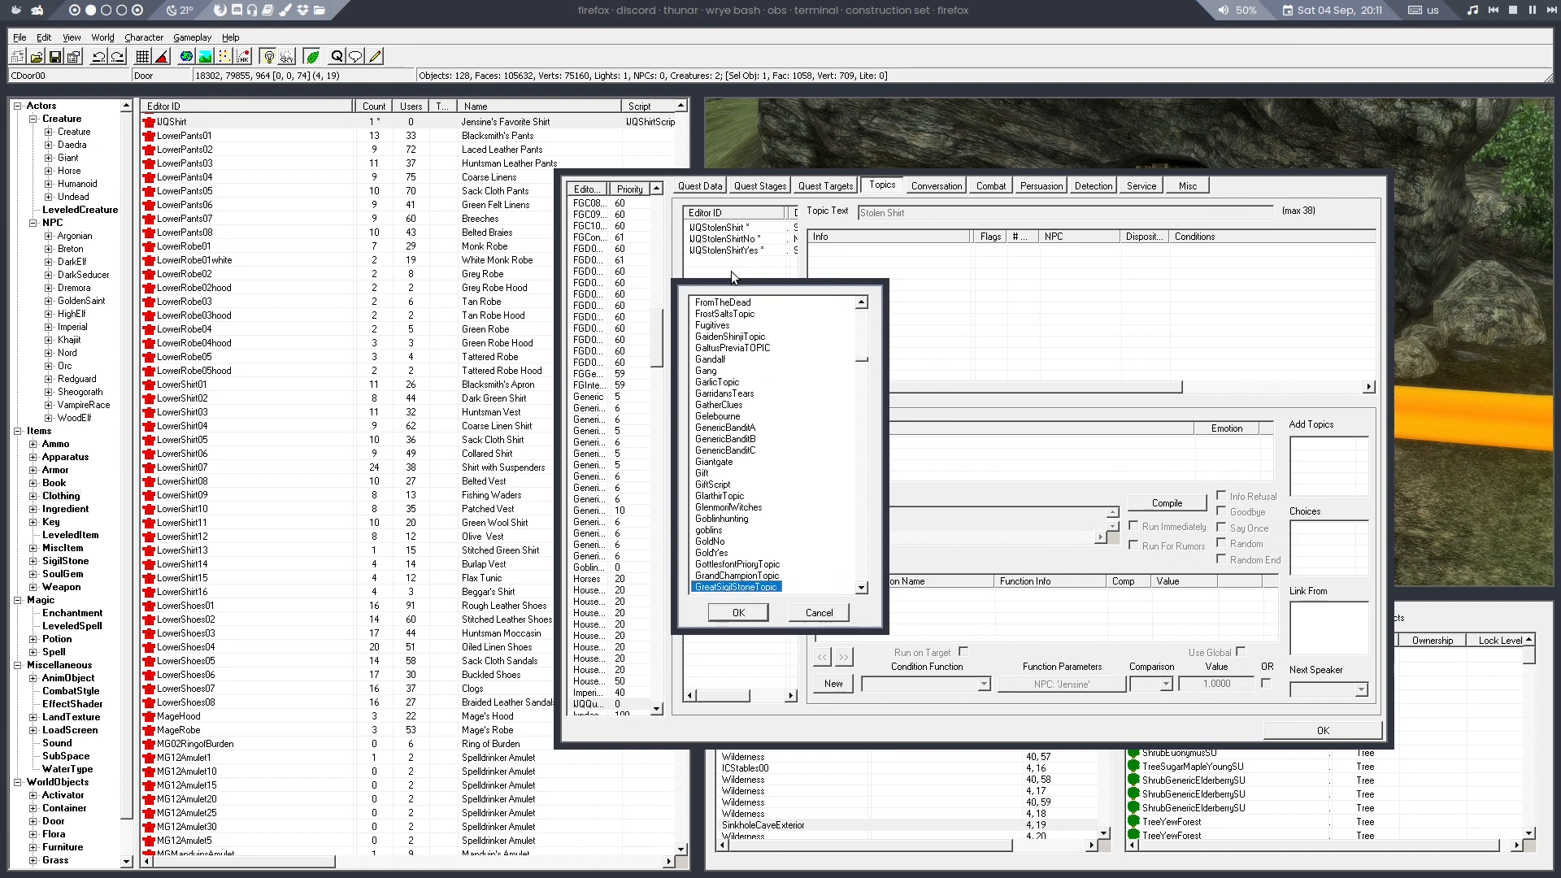
pyautogui.scroll(-2, 759, 426)
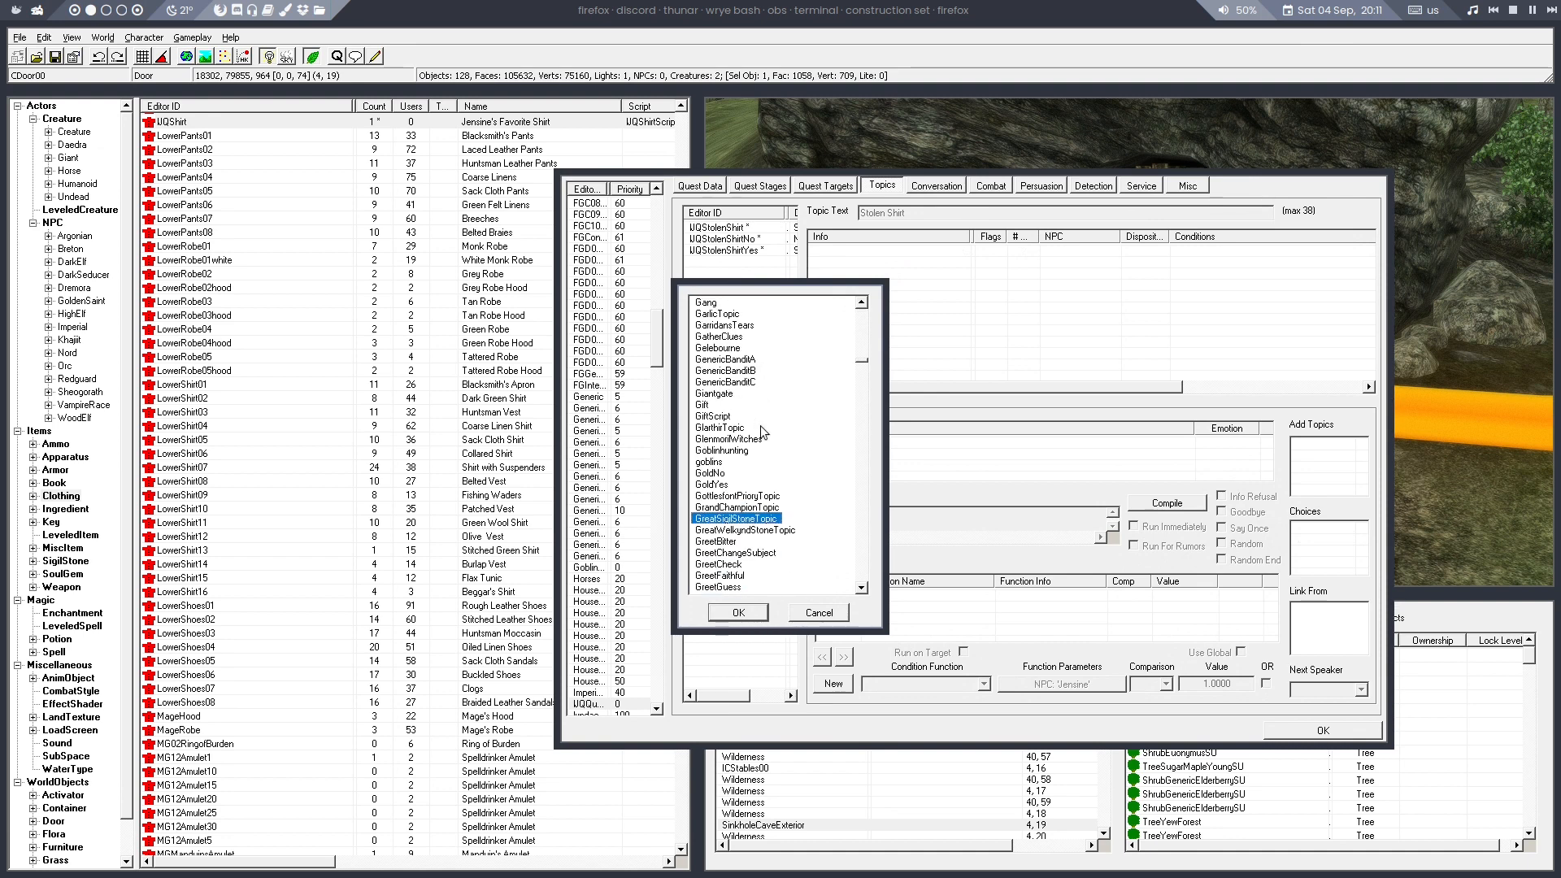
pyautogui.press('Down')
pyautogui.press('Down')
pyautogui.scroll(-2, 754, 499)
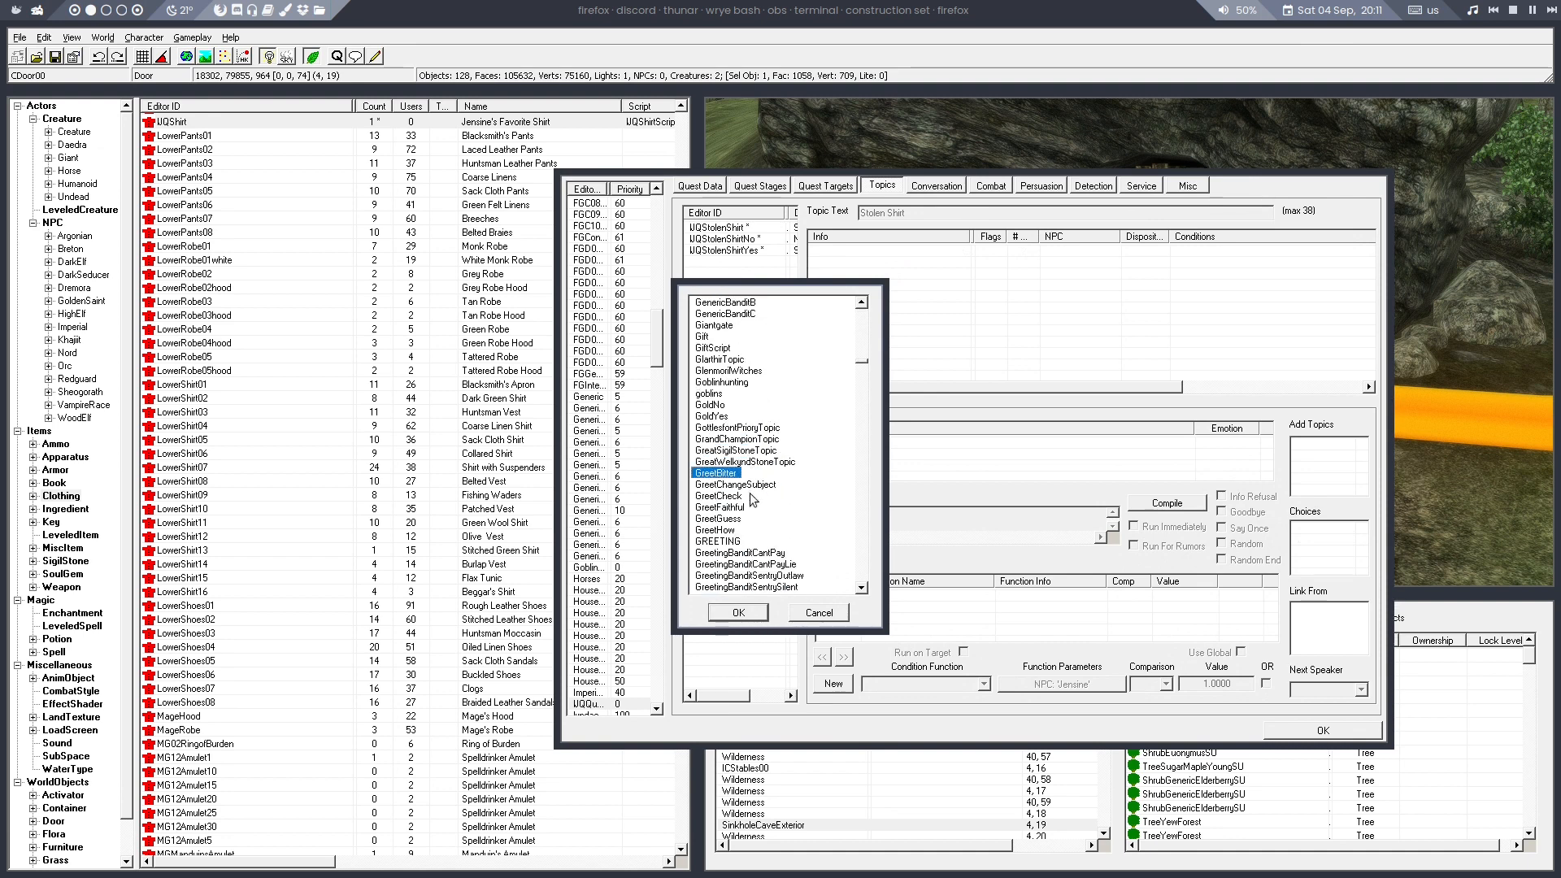
pyautogui.scroll(-1, 752, 499)
pyautogui.click(748, 508)
pyautogui.click(738, 612)
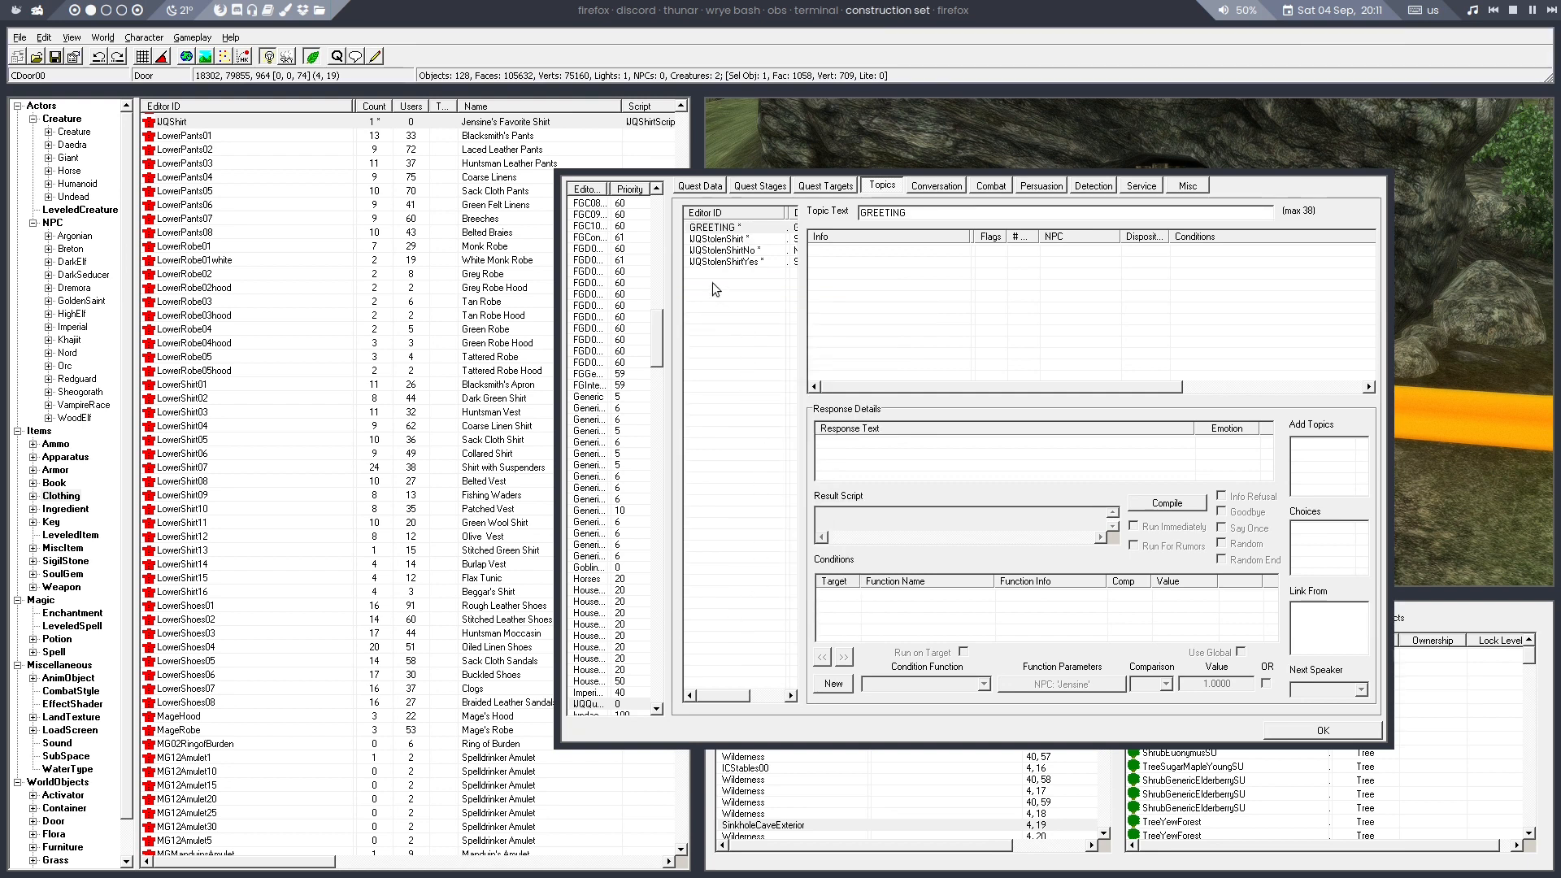
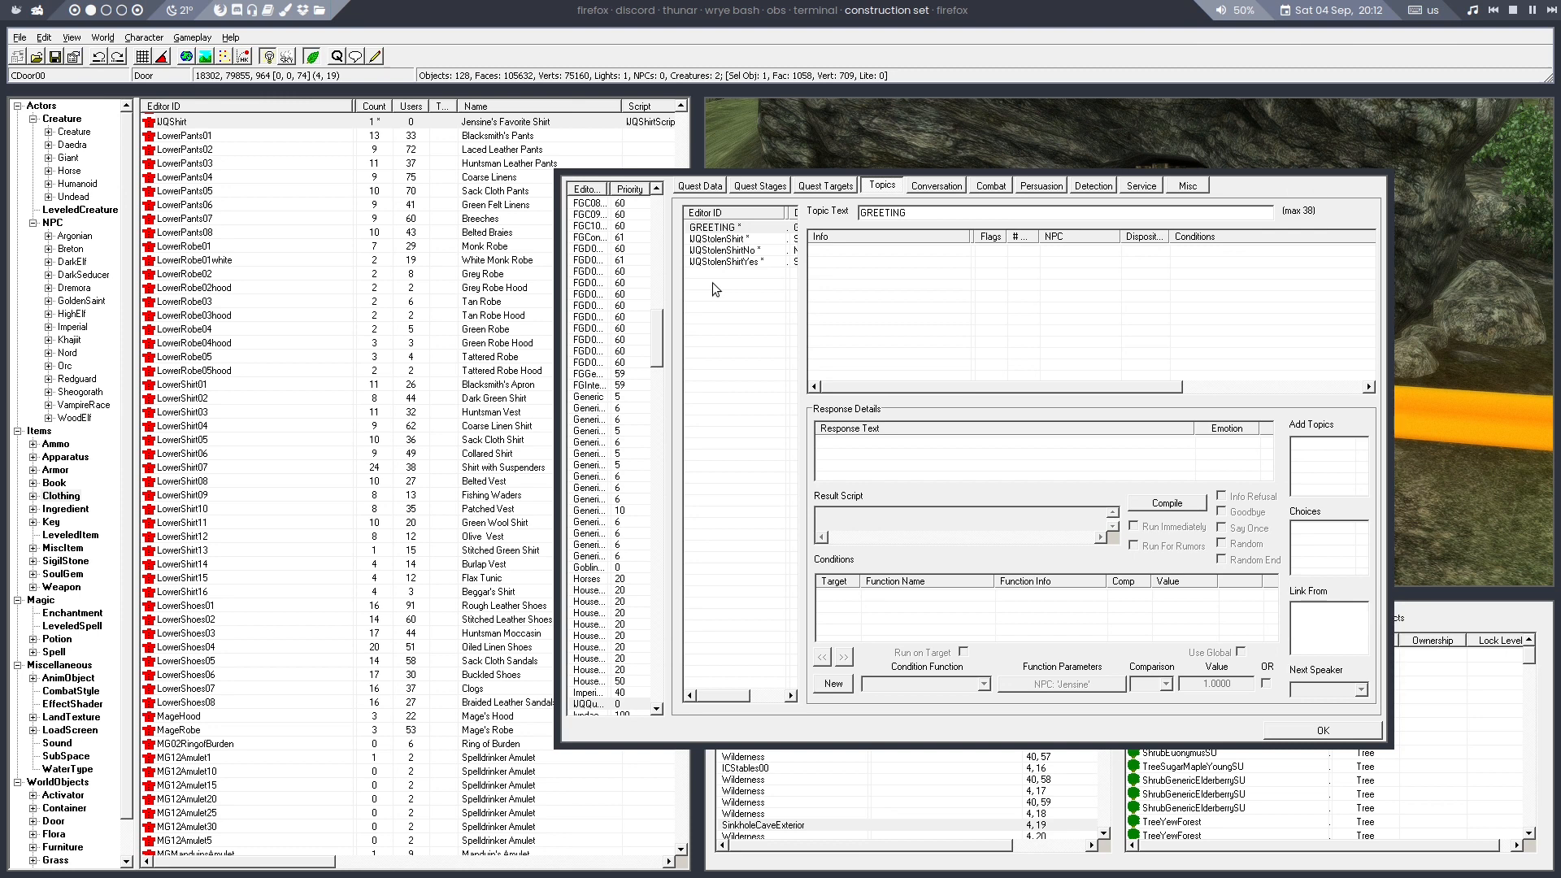
# Add an info to GREETING with the response "That's it. That's my shirt. Oh, thank you so much!" and the Surprise emotion
pyautogui.rightClick(853, 277)
pyautogui.click(864, 286)
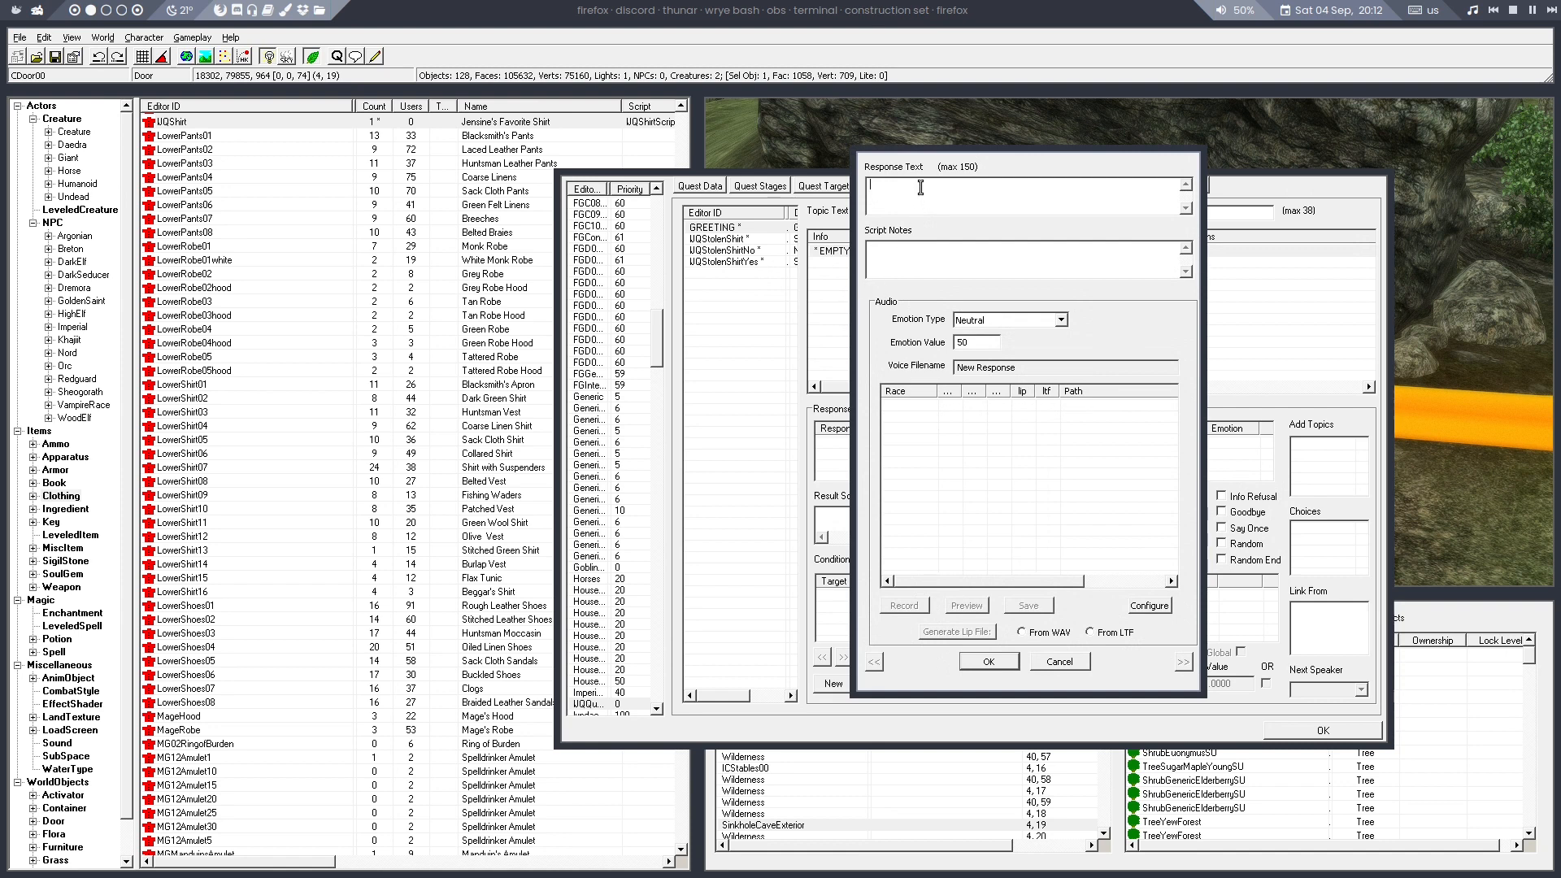
pyautogui.write('Oh. ThatT')
pyautogui.hotkey('ctrl', 'a')
pyautogui.press('BackSpace')
pyautogui.write("That's it. That's my shirt. Oh, thank you so much")
pyautogui.click(1011, 321)
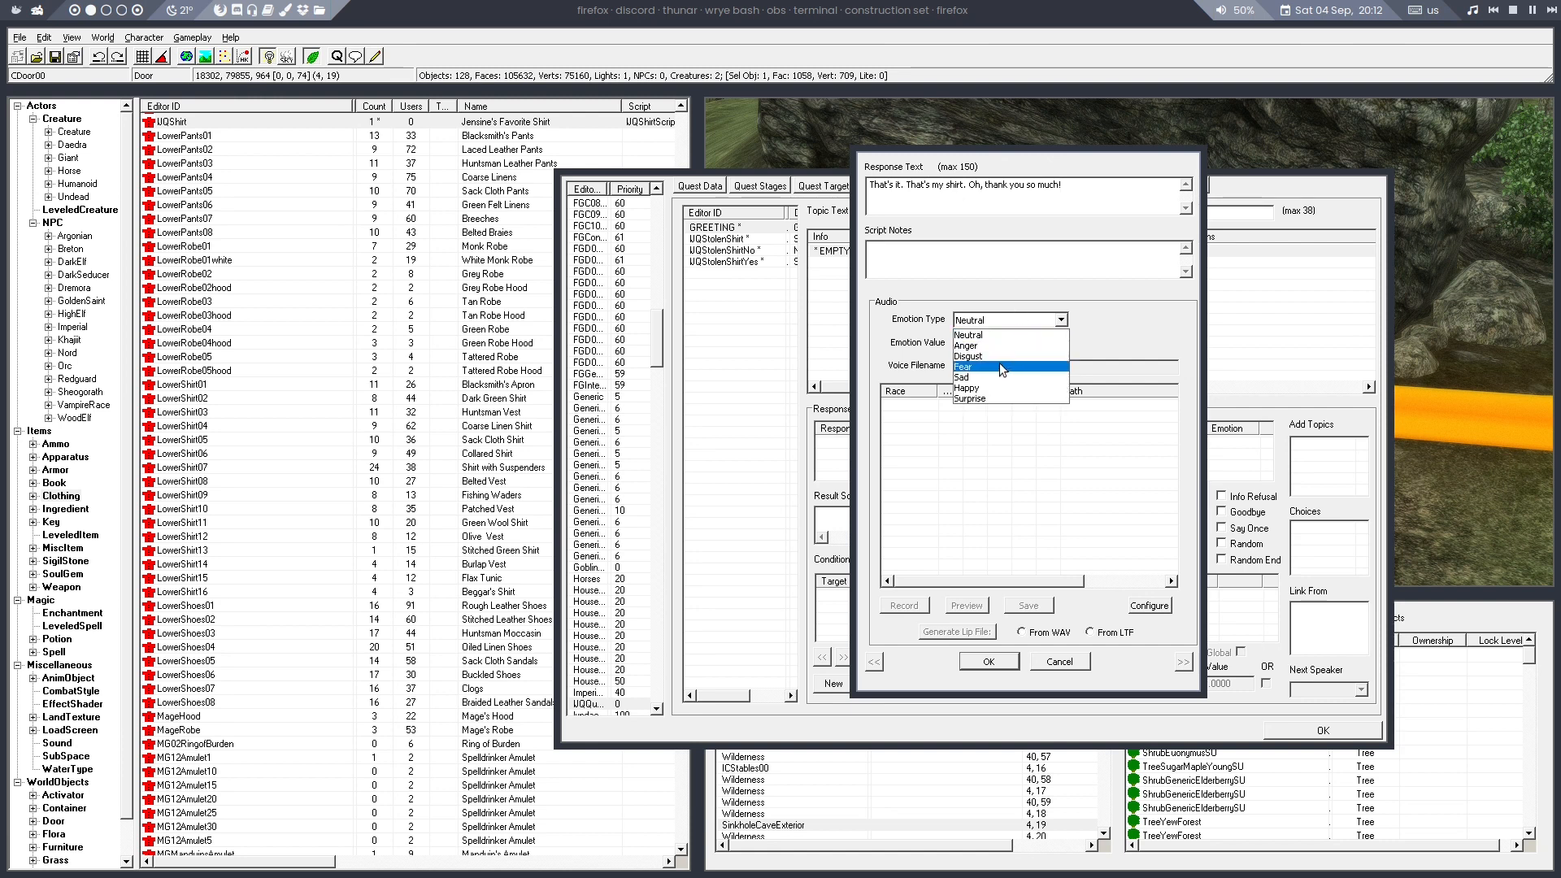
pyautogui.click(987, 398)
pyautogui.click(986, 660)
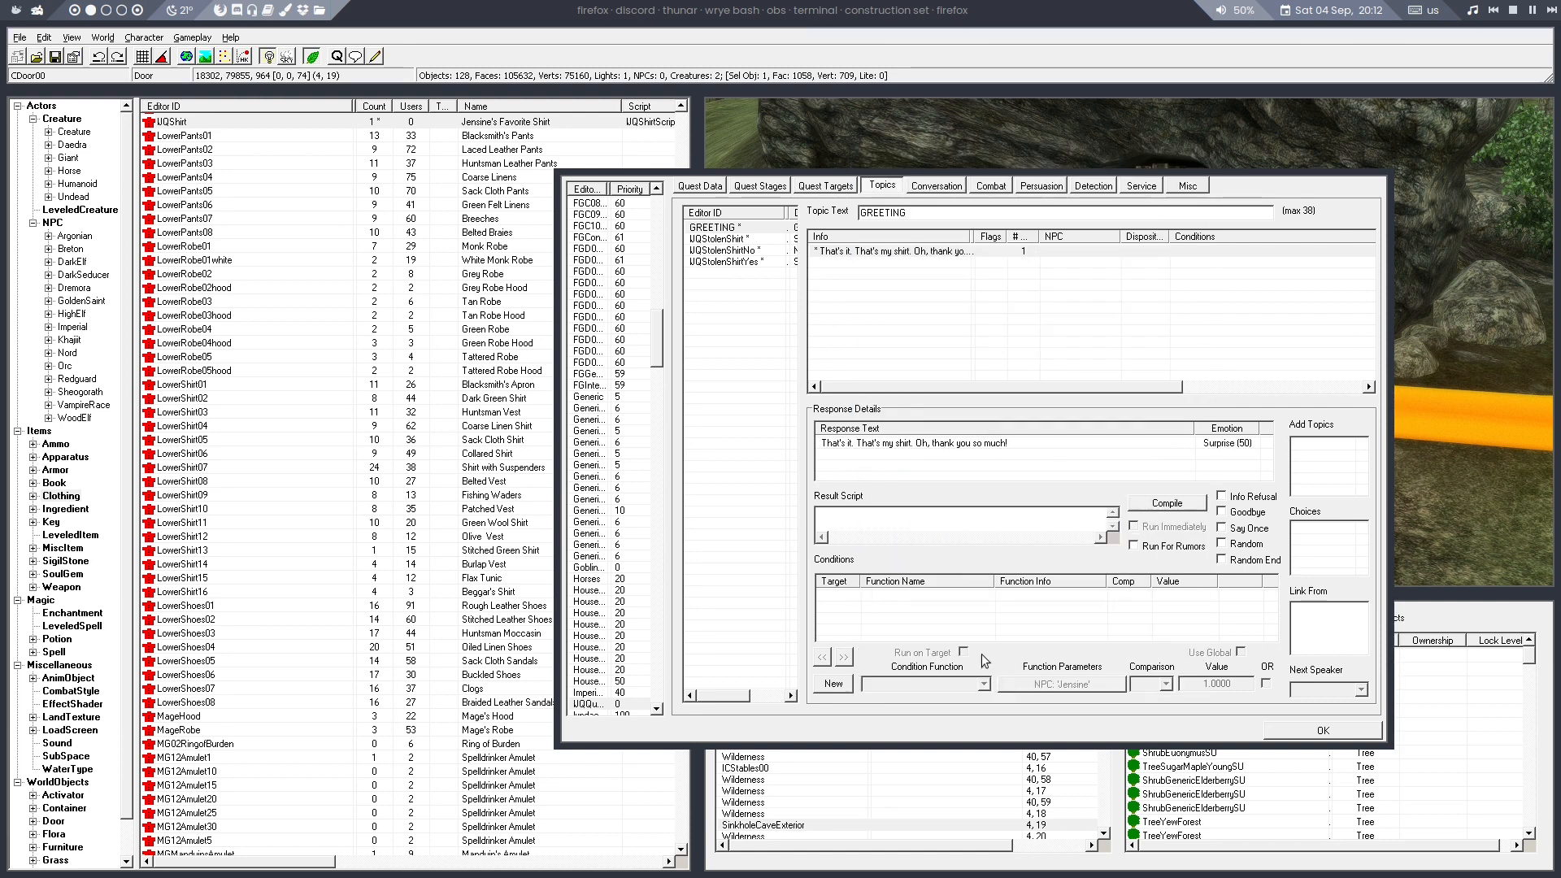
# Add a second response to the greeting reading "Here, the 200 gold, as promised." with the default Neutral emotion
pyautogui.rightClick(897, 463)
pyautogui.click(922, 478)
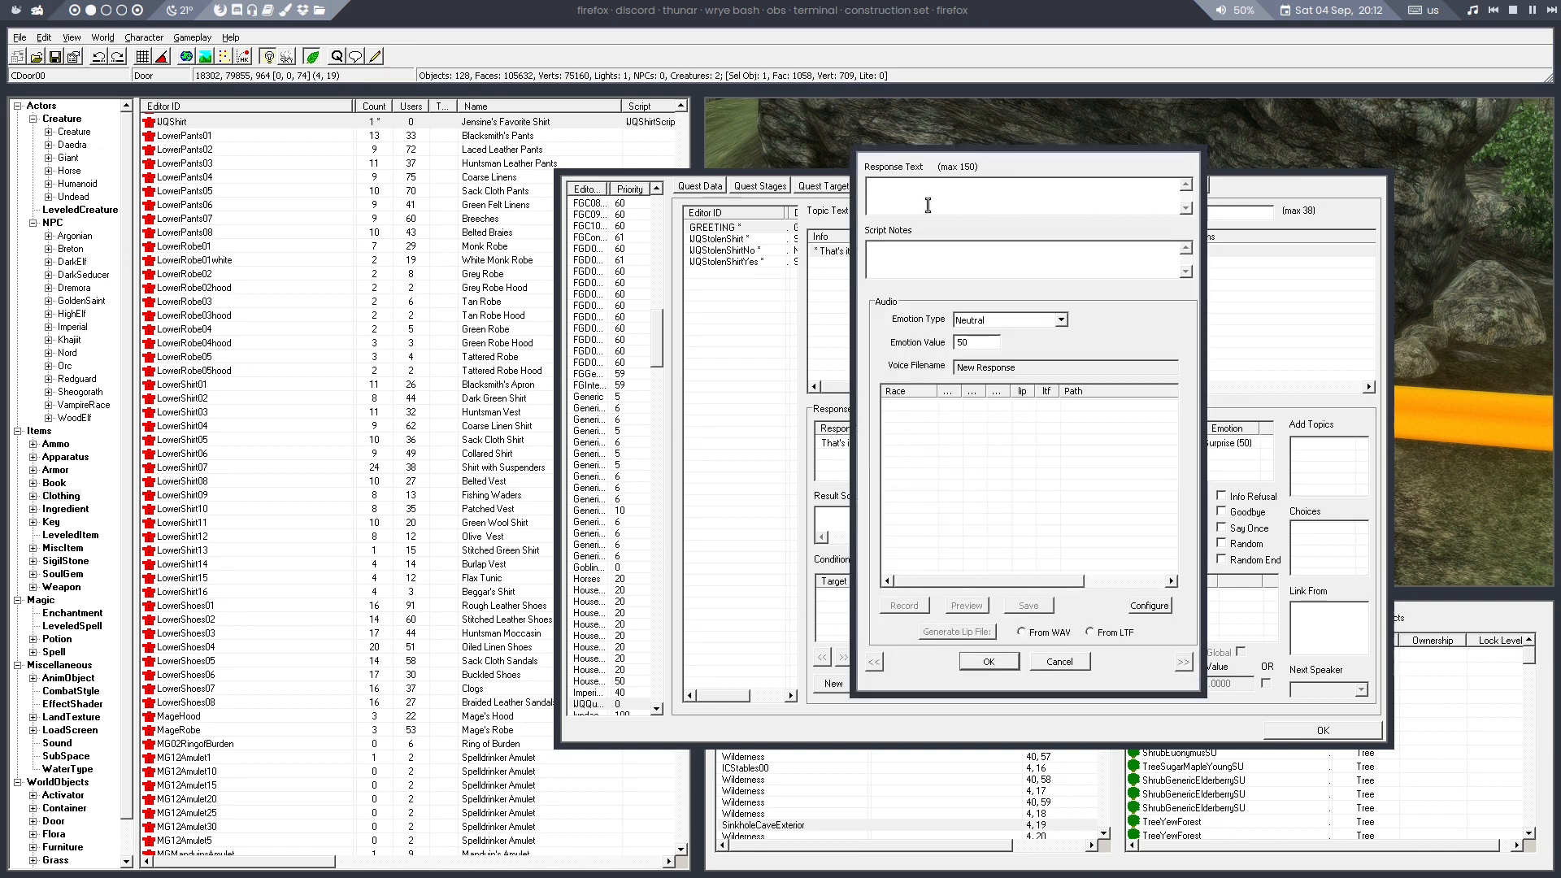
pyautogui.write('Here, the 200 gold, as promised.')
pyautogui.click(988, 658)
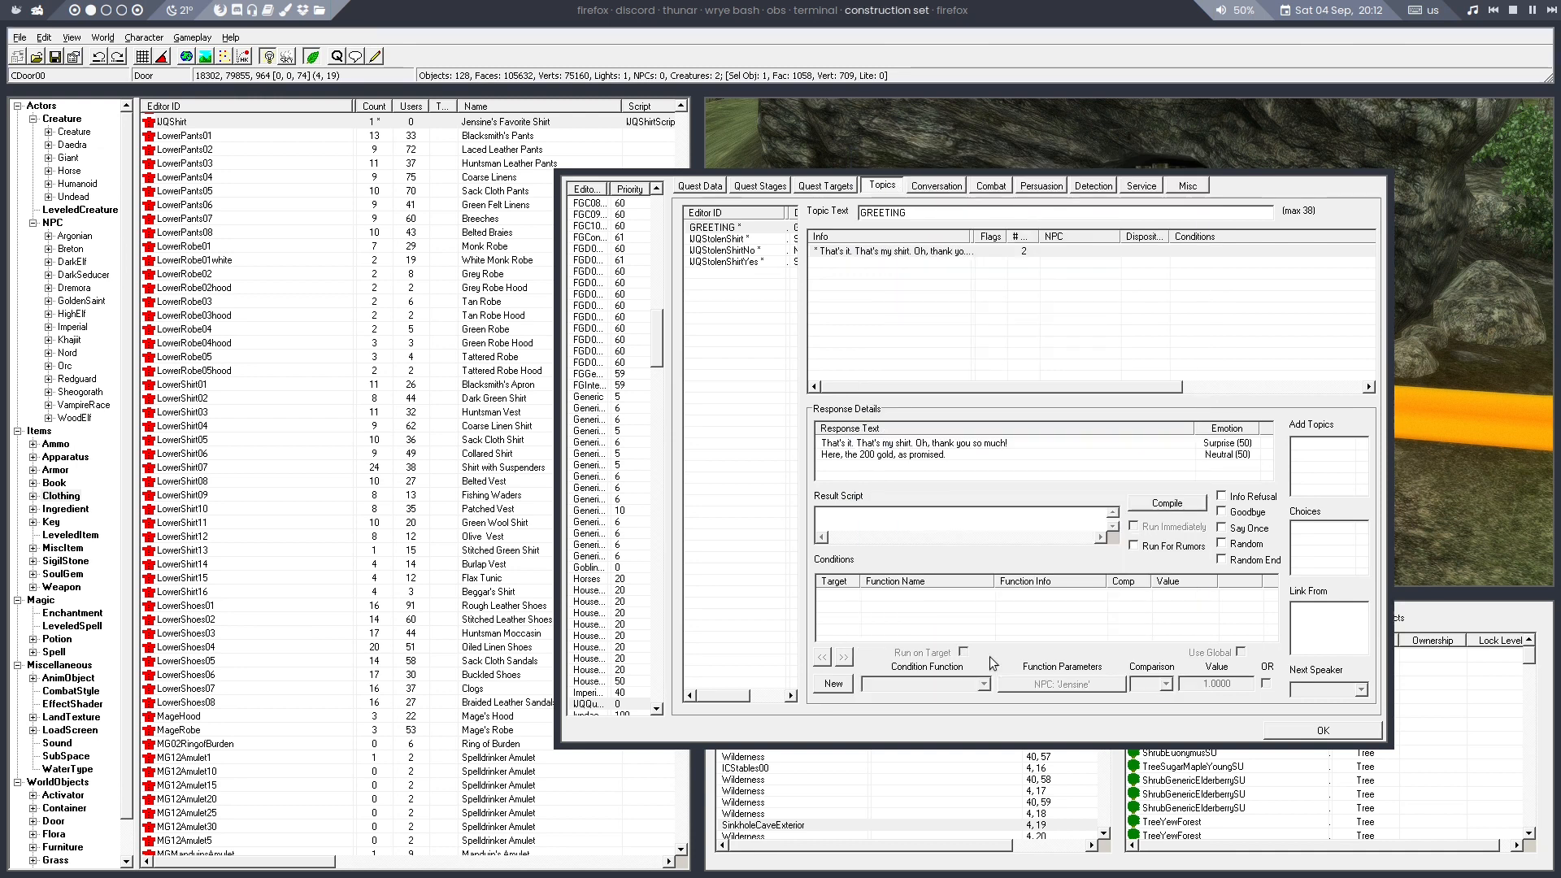
# Add a new condition to the greeting and copy the GetIsID Jensine condition into it from the IJQStolenShirt topic
pyautogui.rightClick(907, 598)
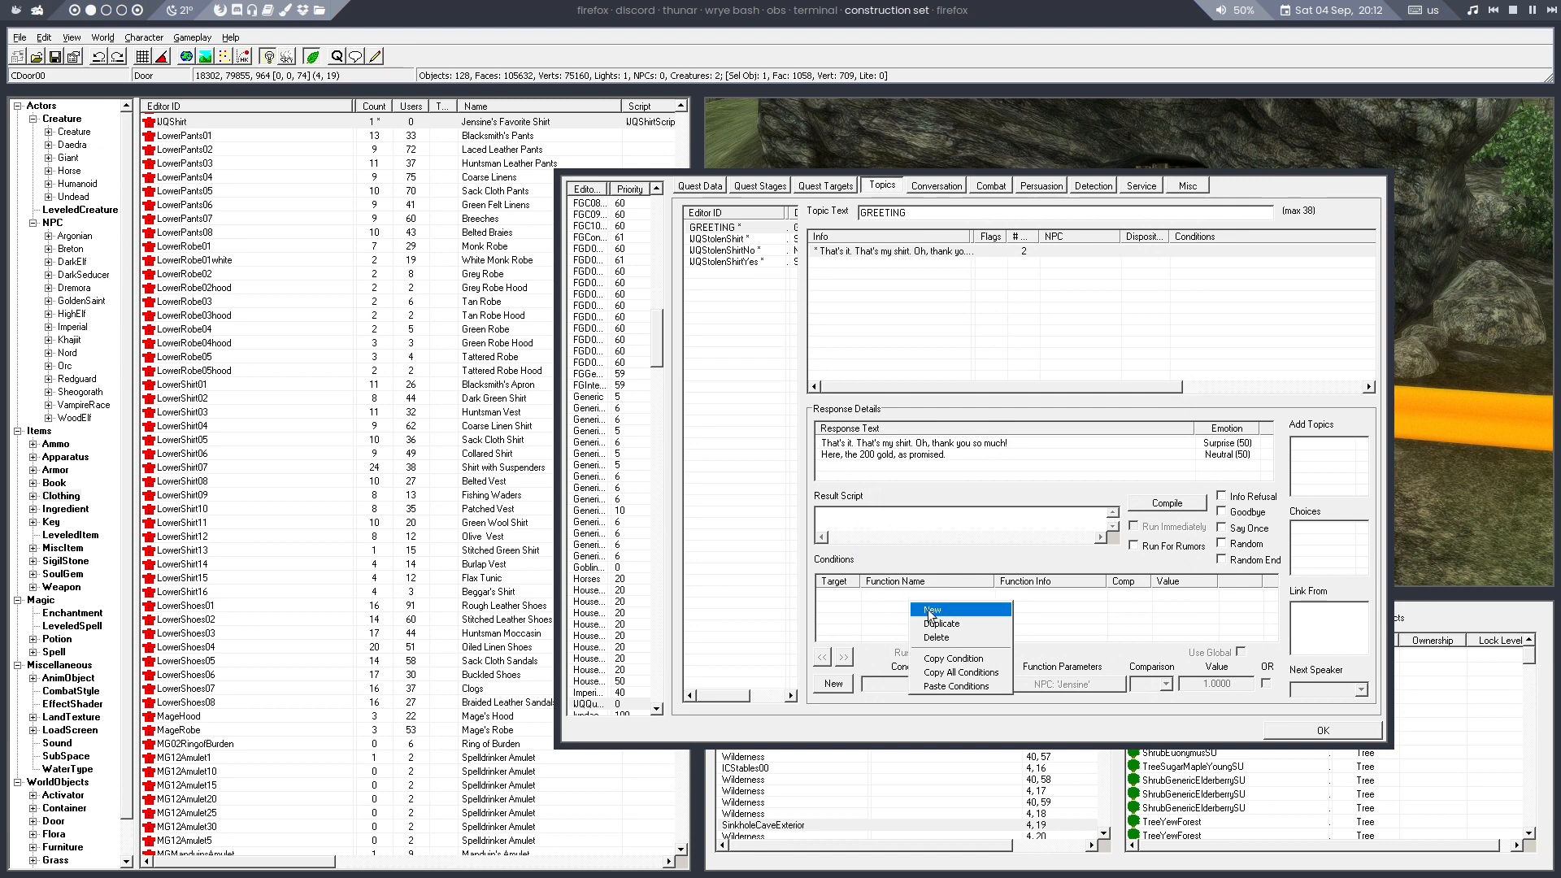
pyautogui.click(929, 608)
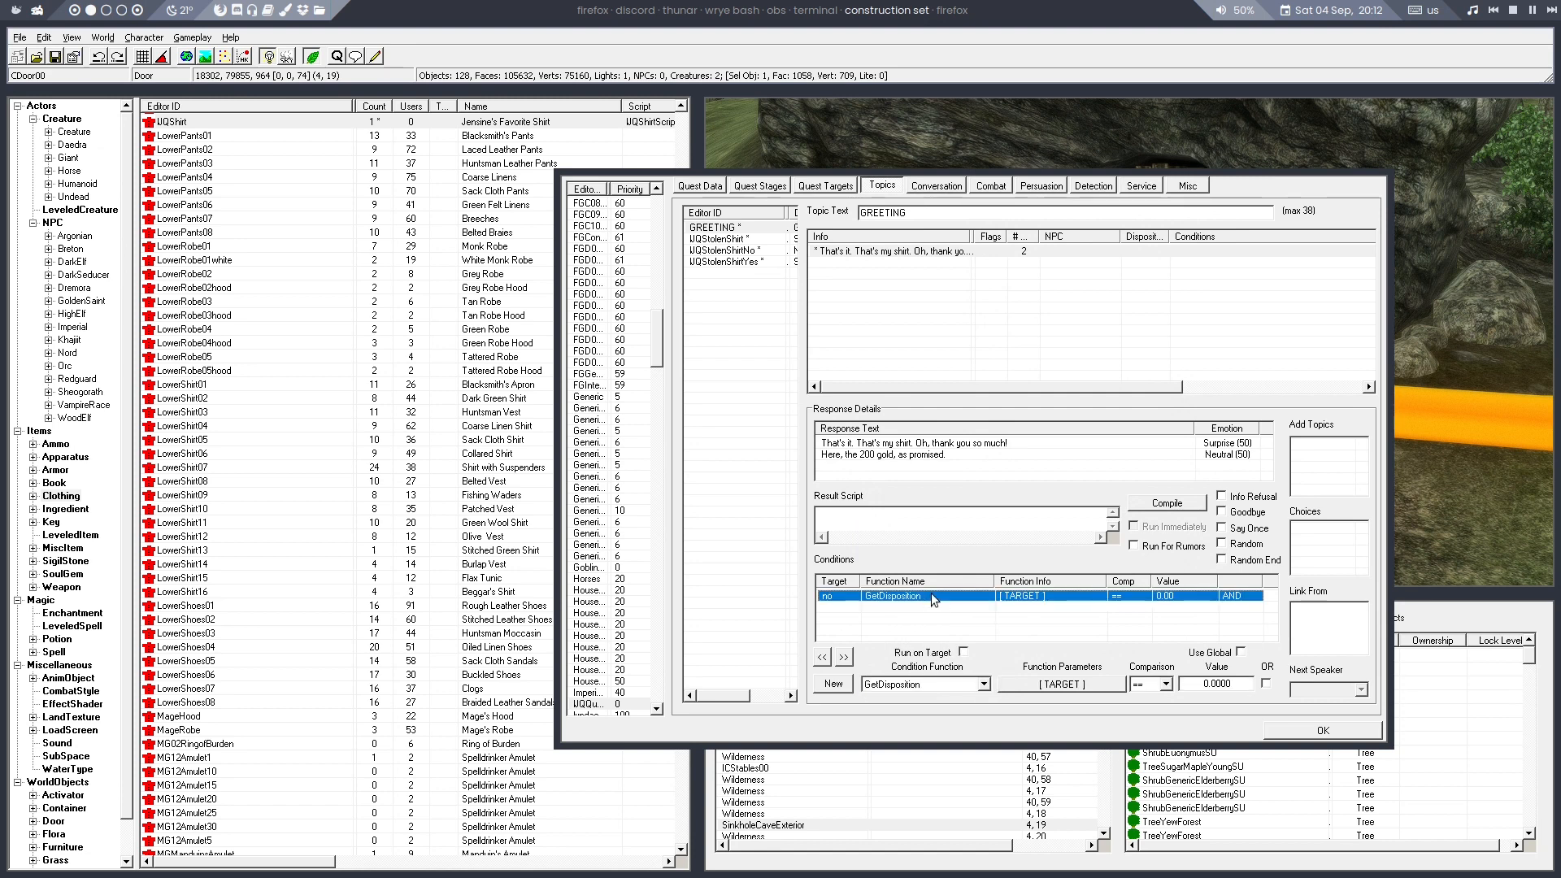
pyautogui.click(735, 240)
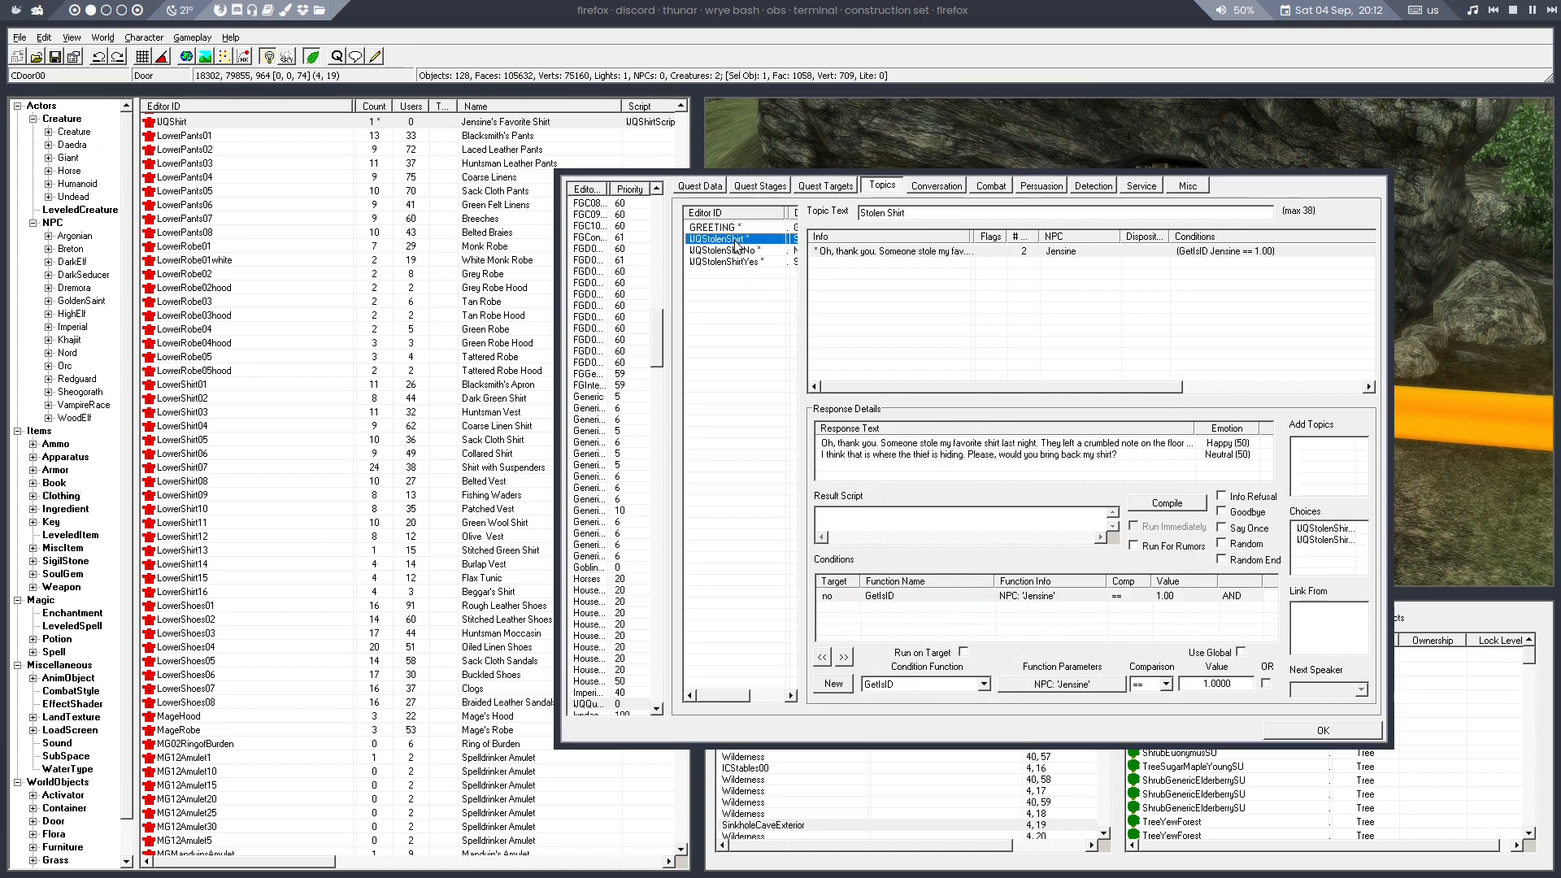
pyautogui.rightClick(907, 598)
pyautogui.click(896, 561)
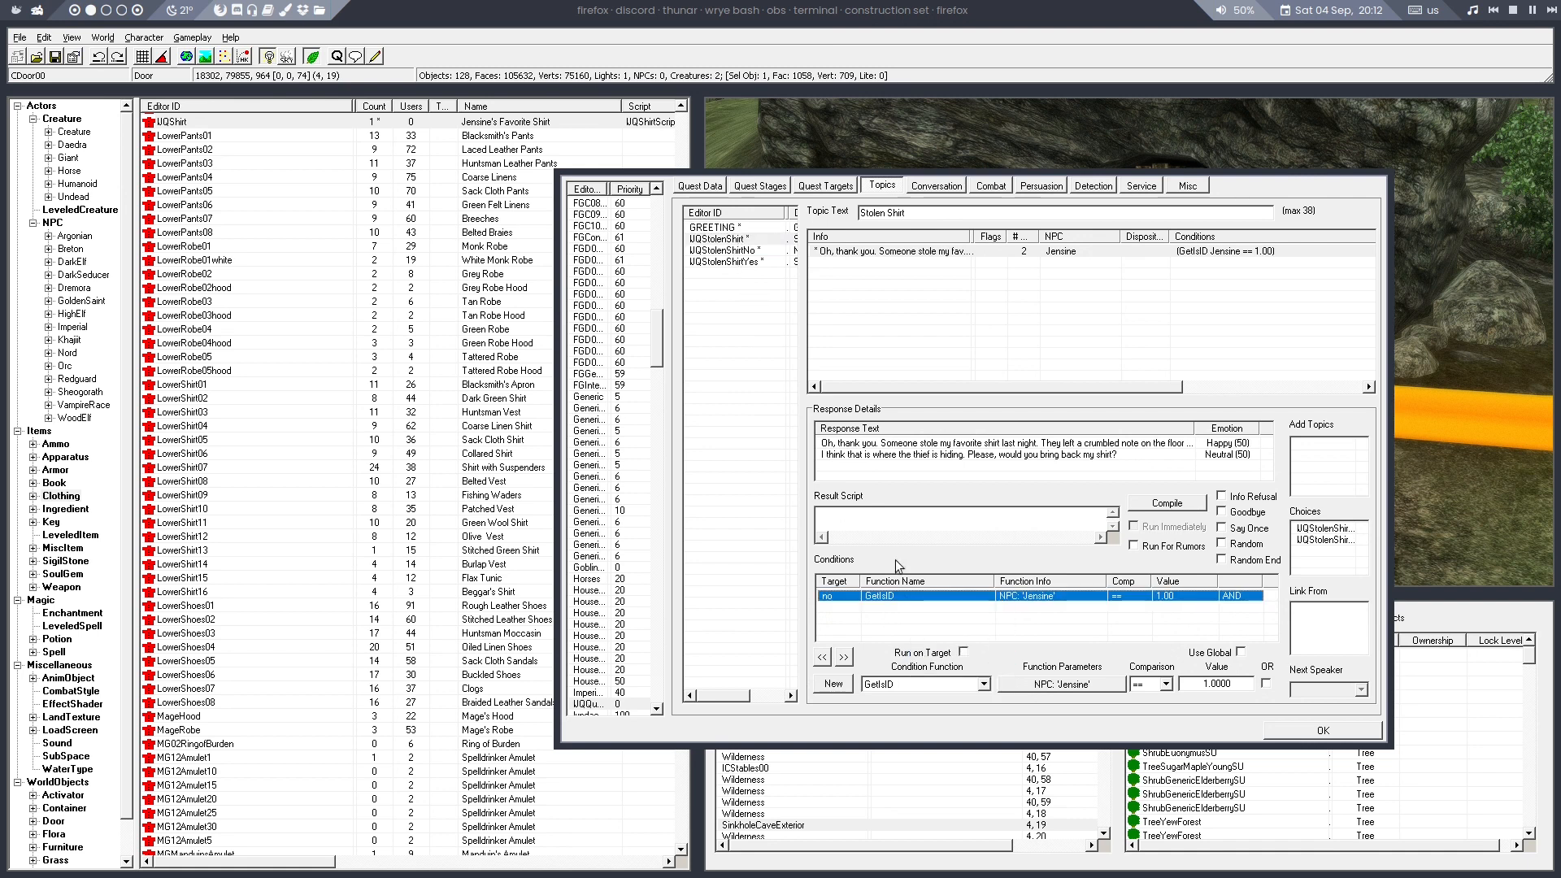
pyautogui.click(734, 229)
pyautogui.rightClick(871, 616)
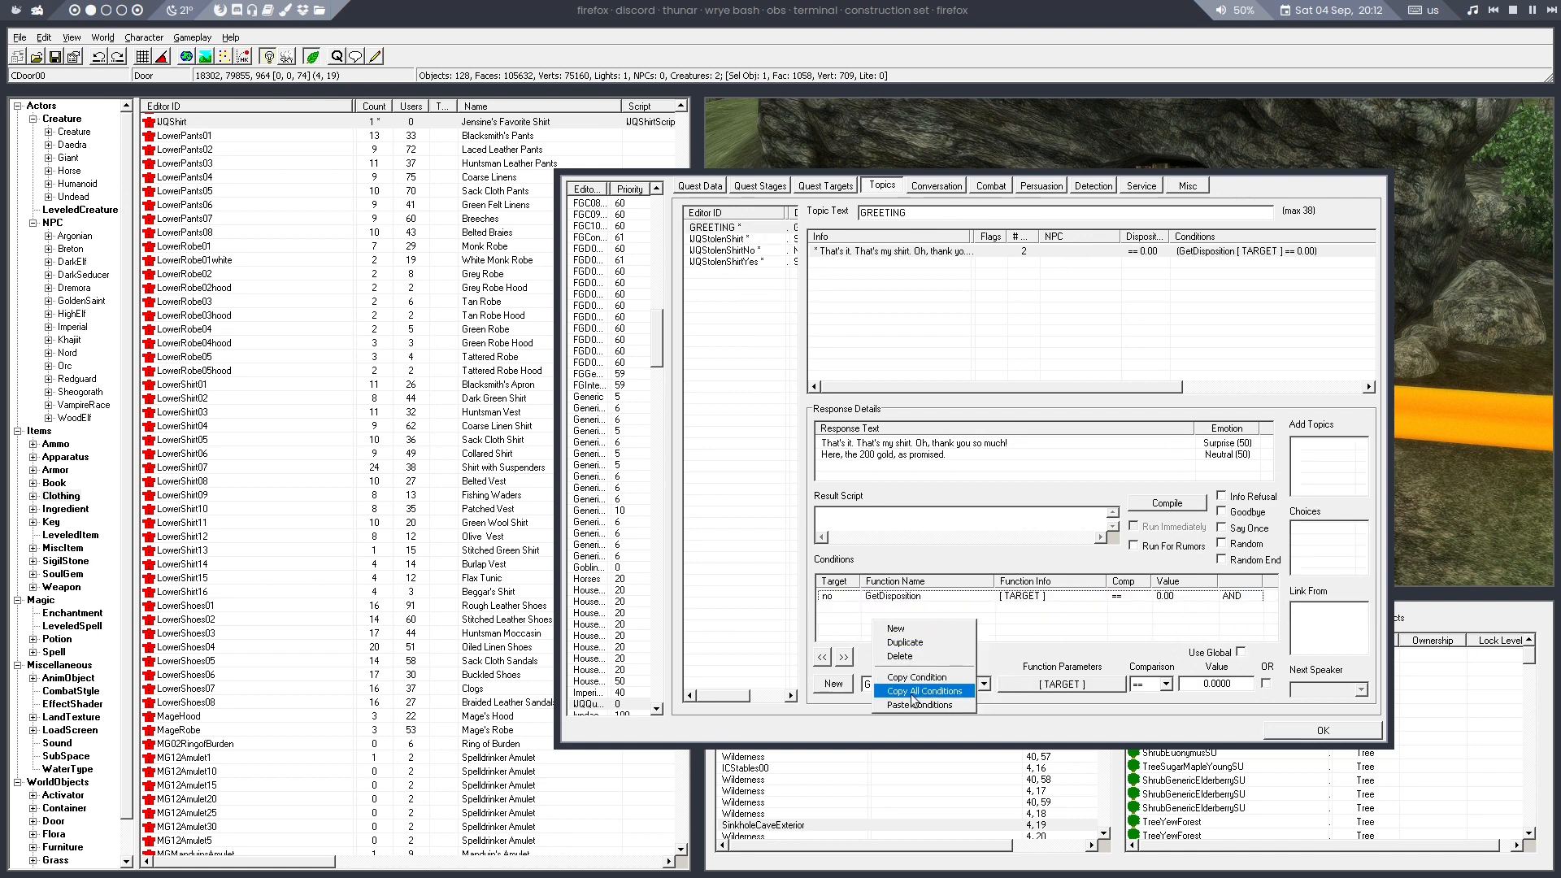
pyautogui.click(901, 704)
# Change the greeting's GetDisposition condition to GetItemCount with the clothing item IJQShirt as its parameter
pyautogui.click(898, 608)
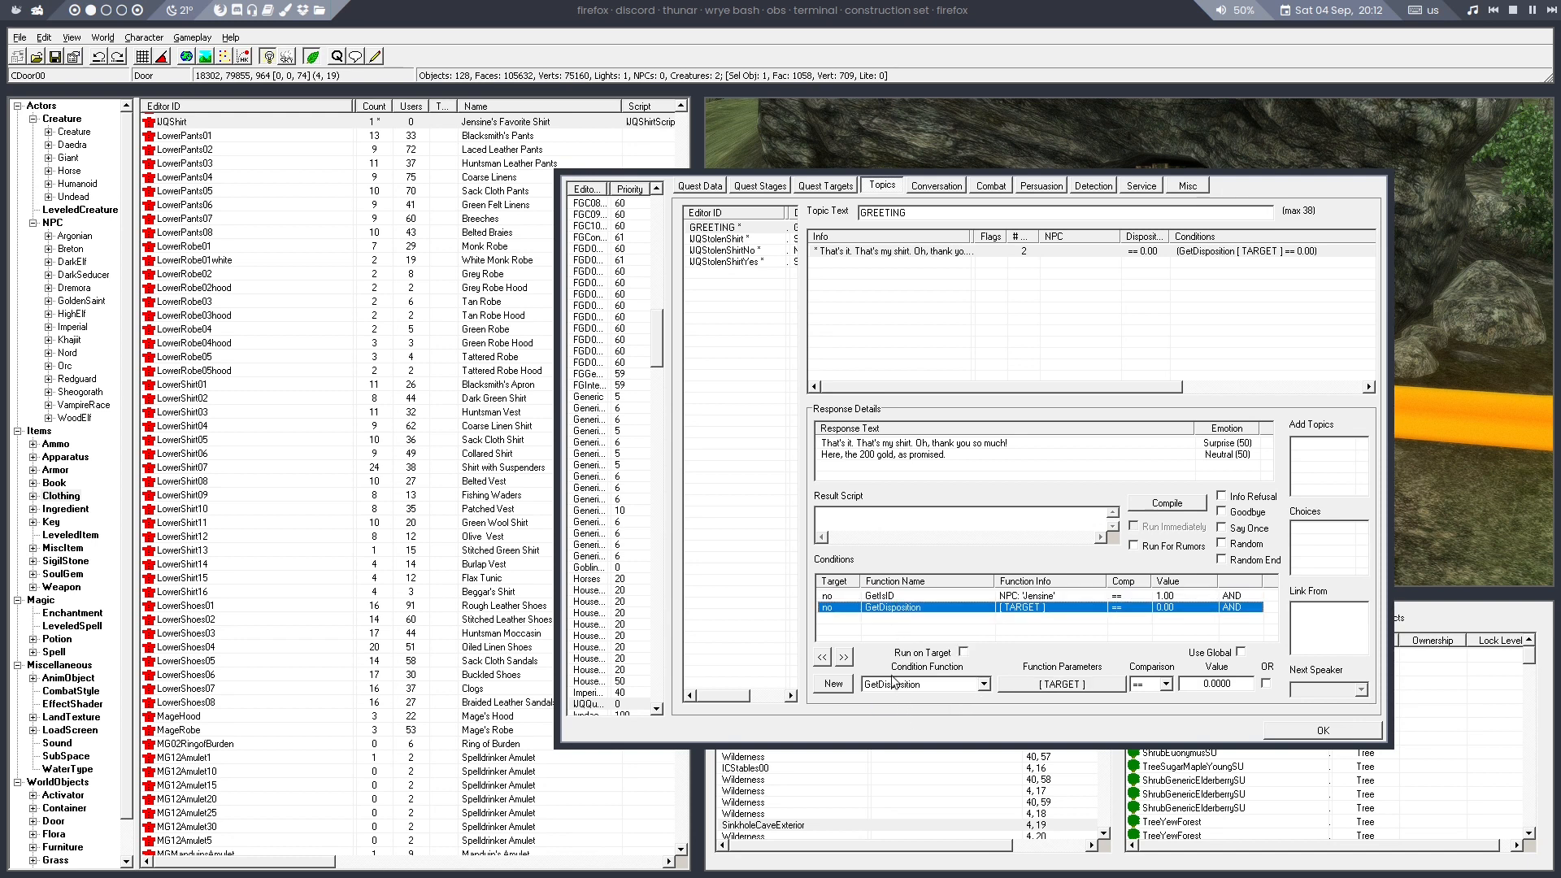
pyautogui.click(894, 684)
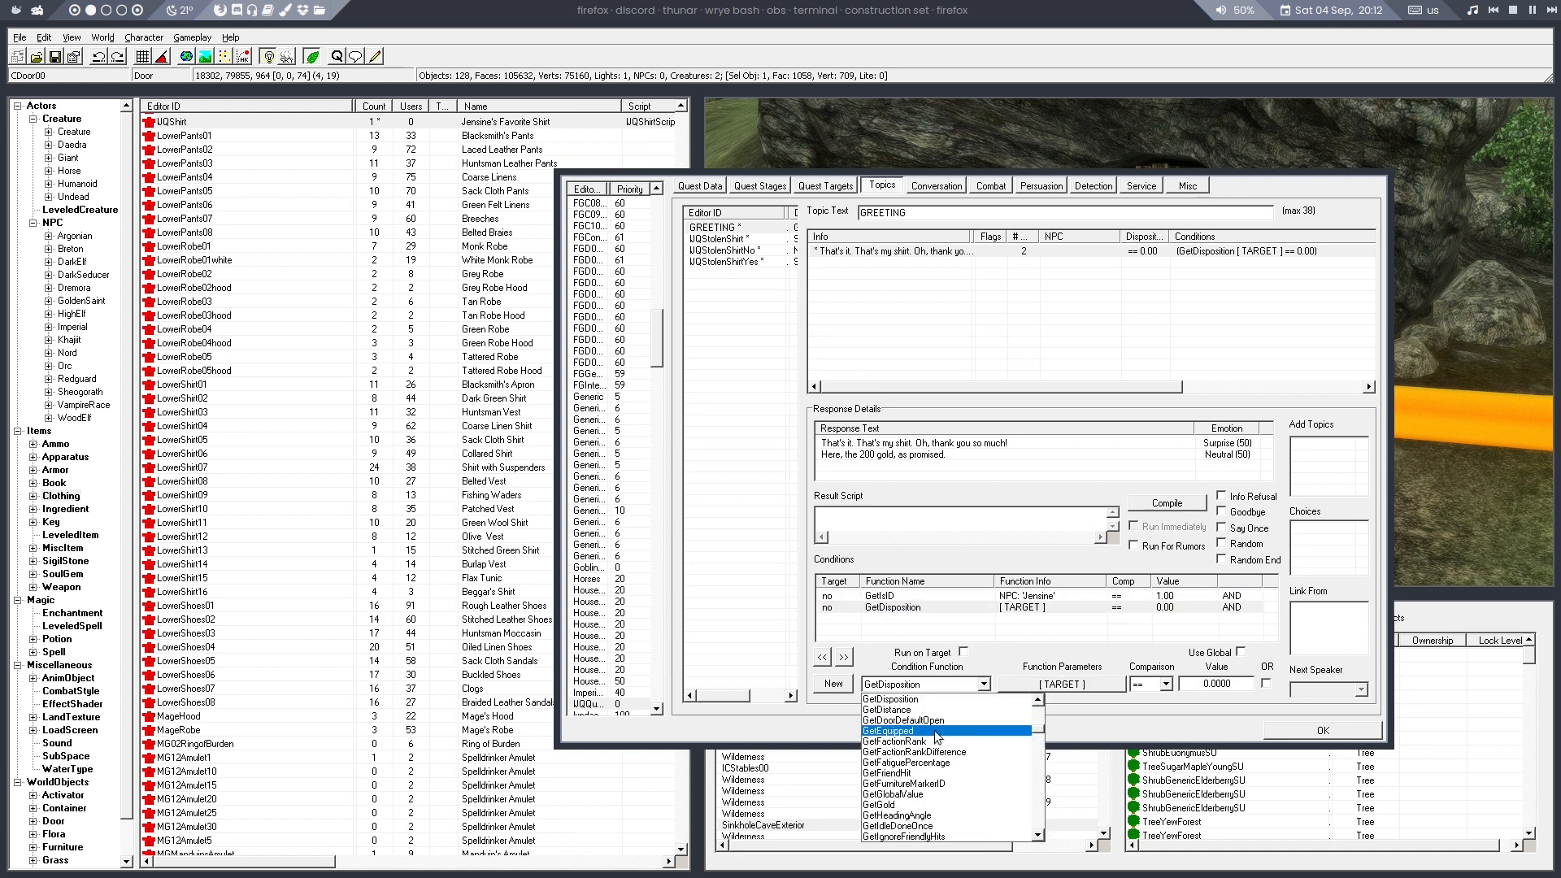
pyautogui.scroll(-3, 938, 742)
pyautogui.scroll(-7, 939, 743)
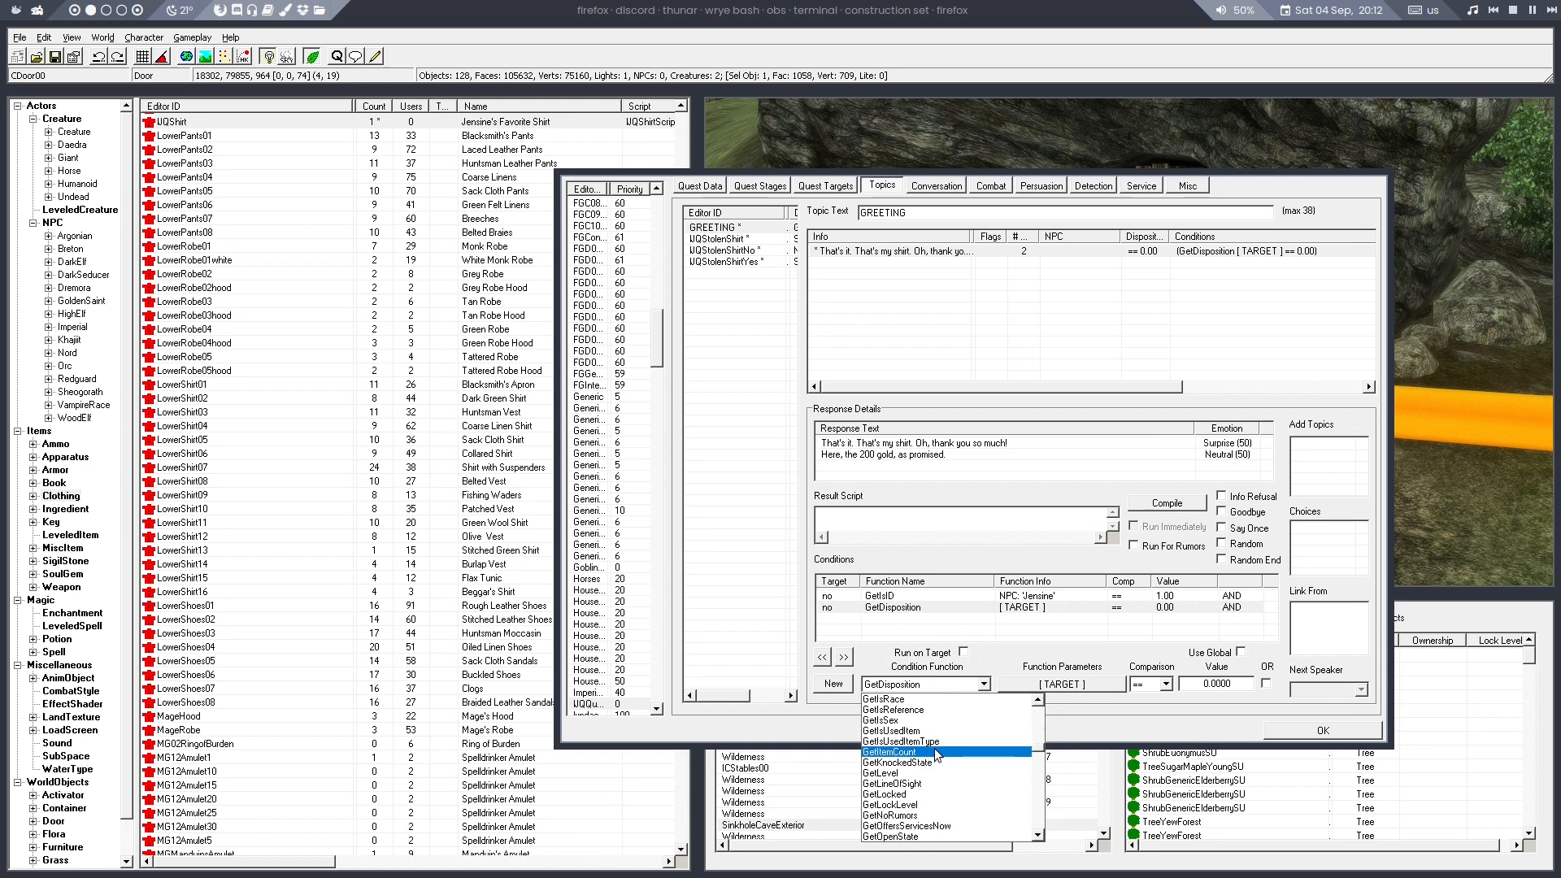
pyautogui.click(941, 752)
pyautogui.click(1061, 684)
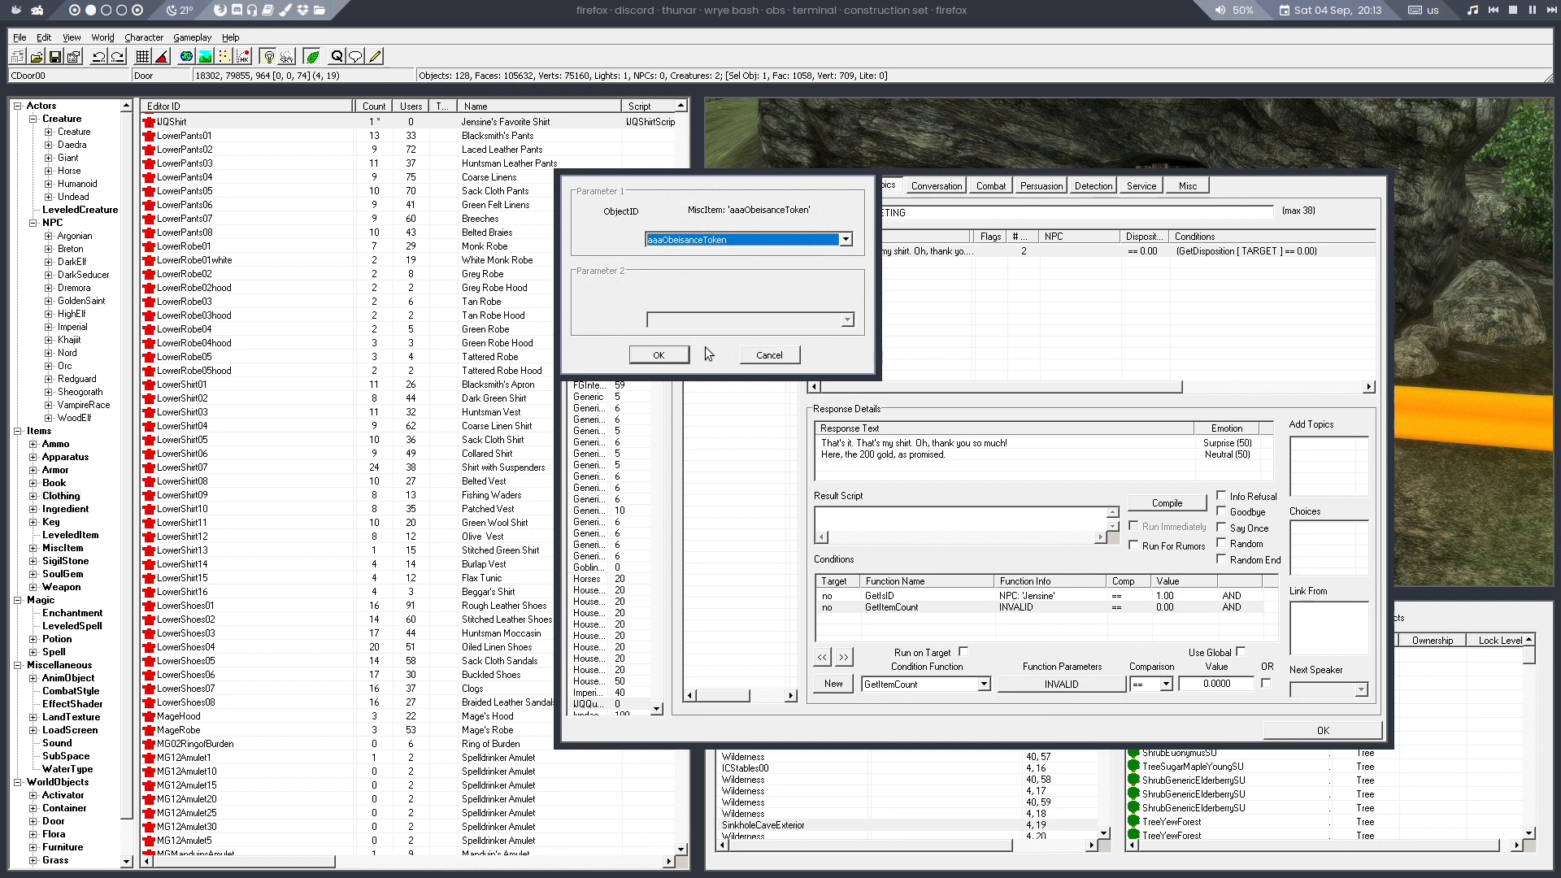
pyautogui.press('l')
pyautogui.click(697, 240)
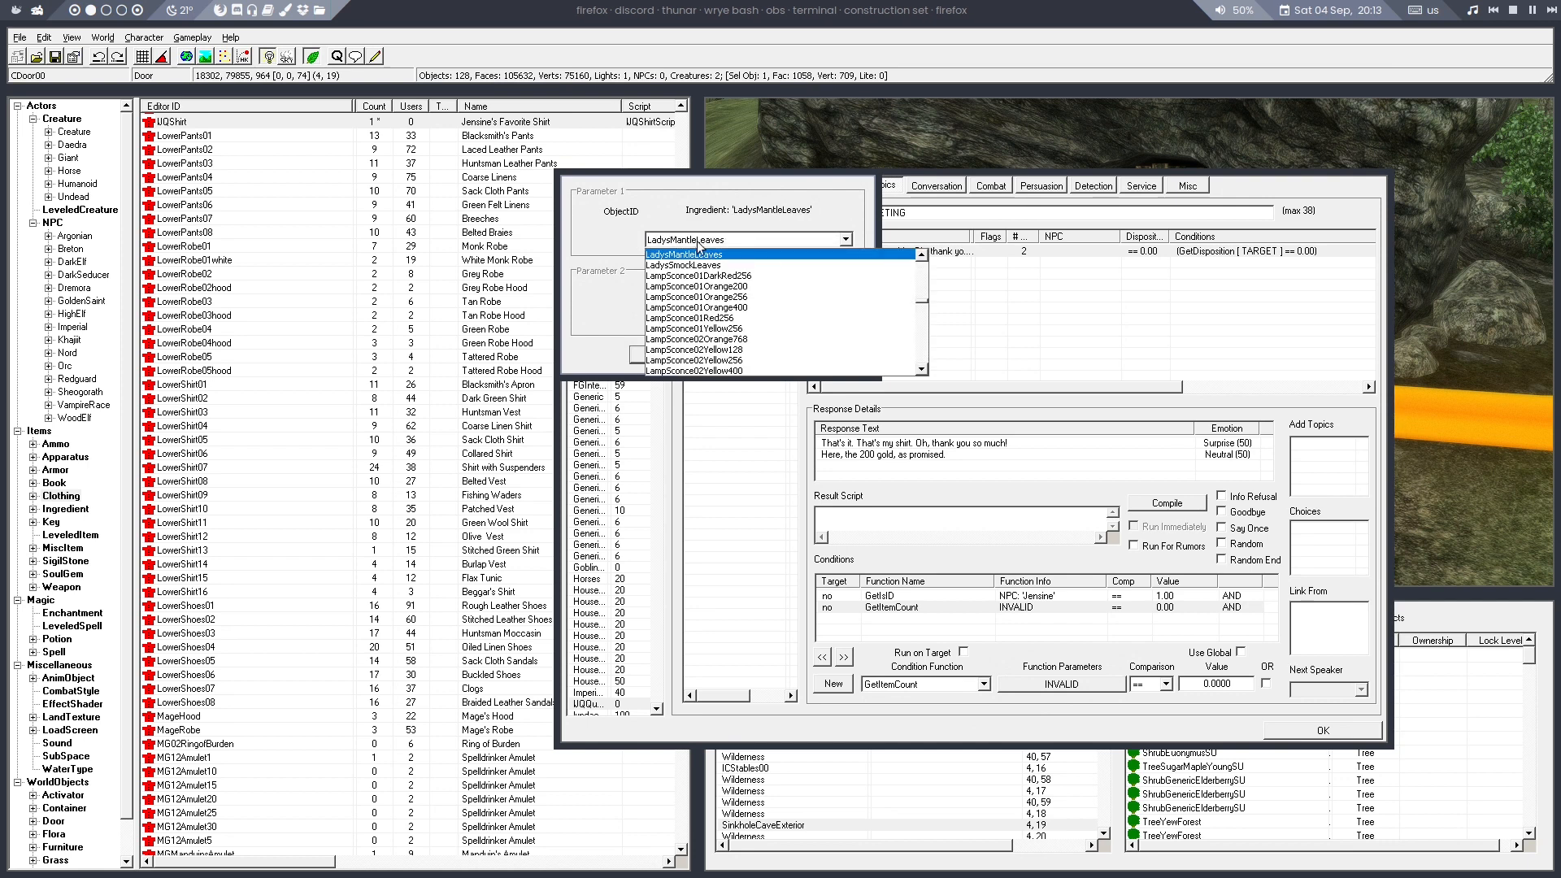
pyautogui.scroll(-11, 714, 310)
pyautogui.scroll(-8, 714, 315)
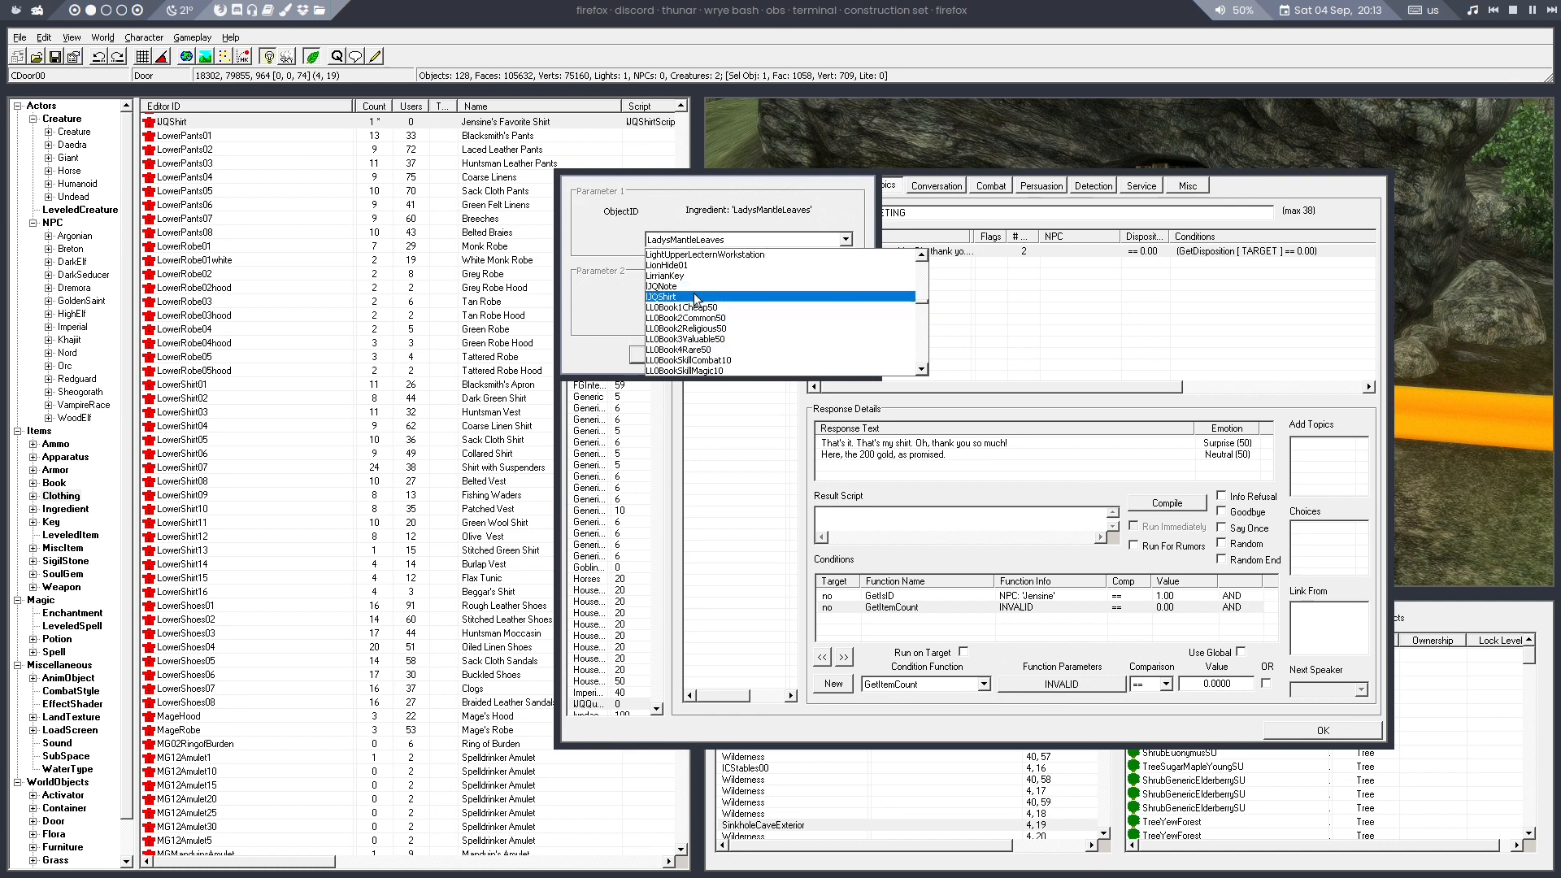
pyautogui.click(675, 296)
pyautogui.click(664, 357)
# Keep the == comparison for the greeting's GetItemCount condition and set its value to 1
pyautogui.click(1166, 685)
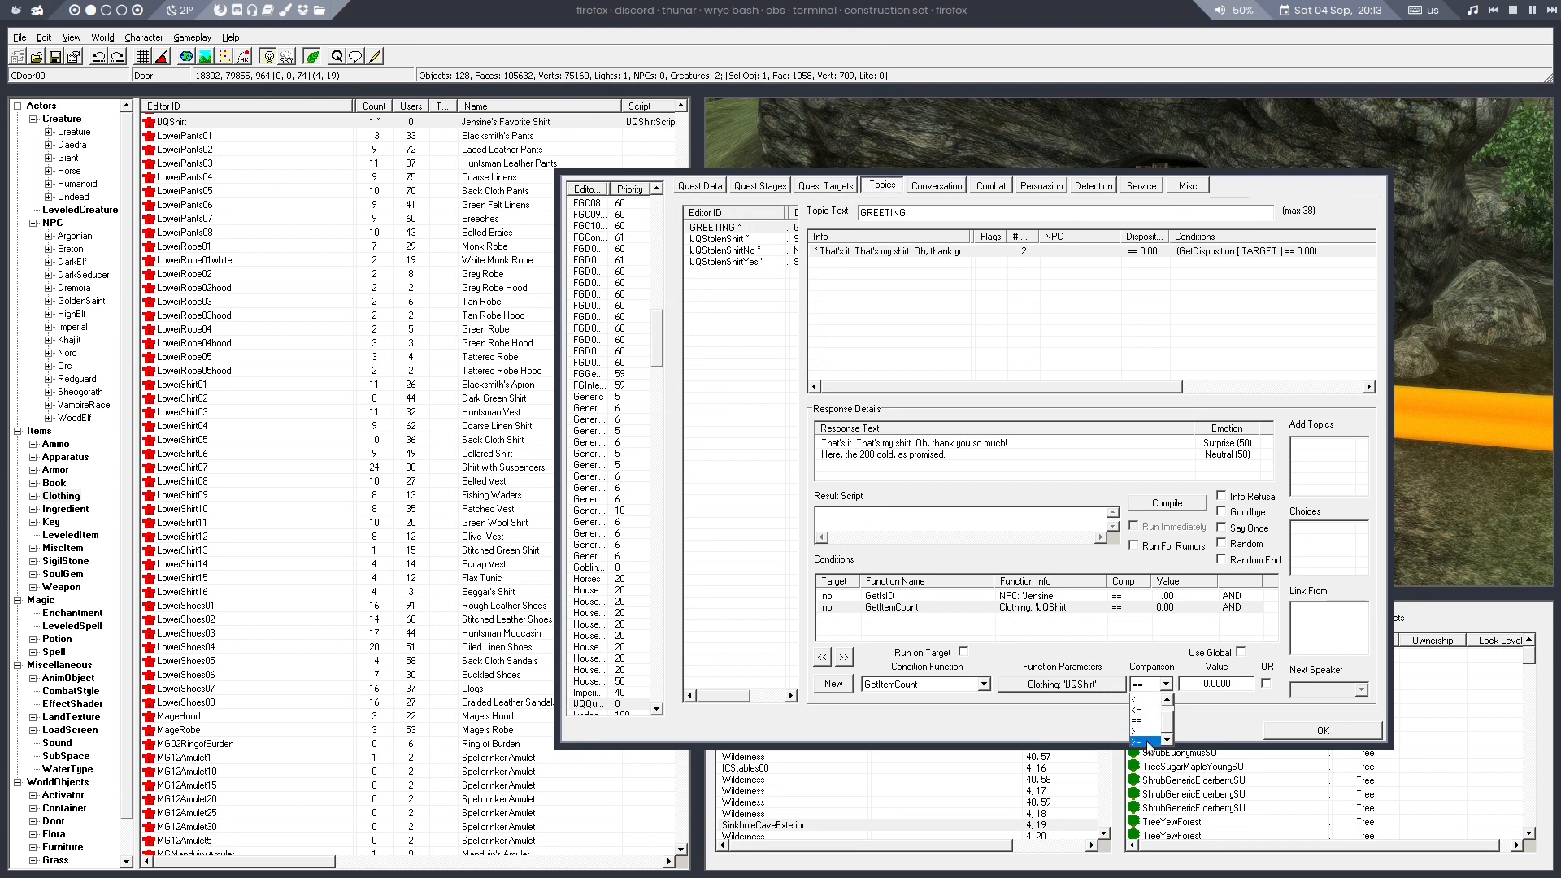
pyautogui.click(1166, 686)
pyautogui.moveTo(1245, 685); pyautogui.dragTo(1112, 680)
pyautogui.write('1')
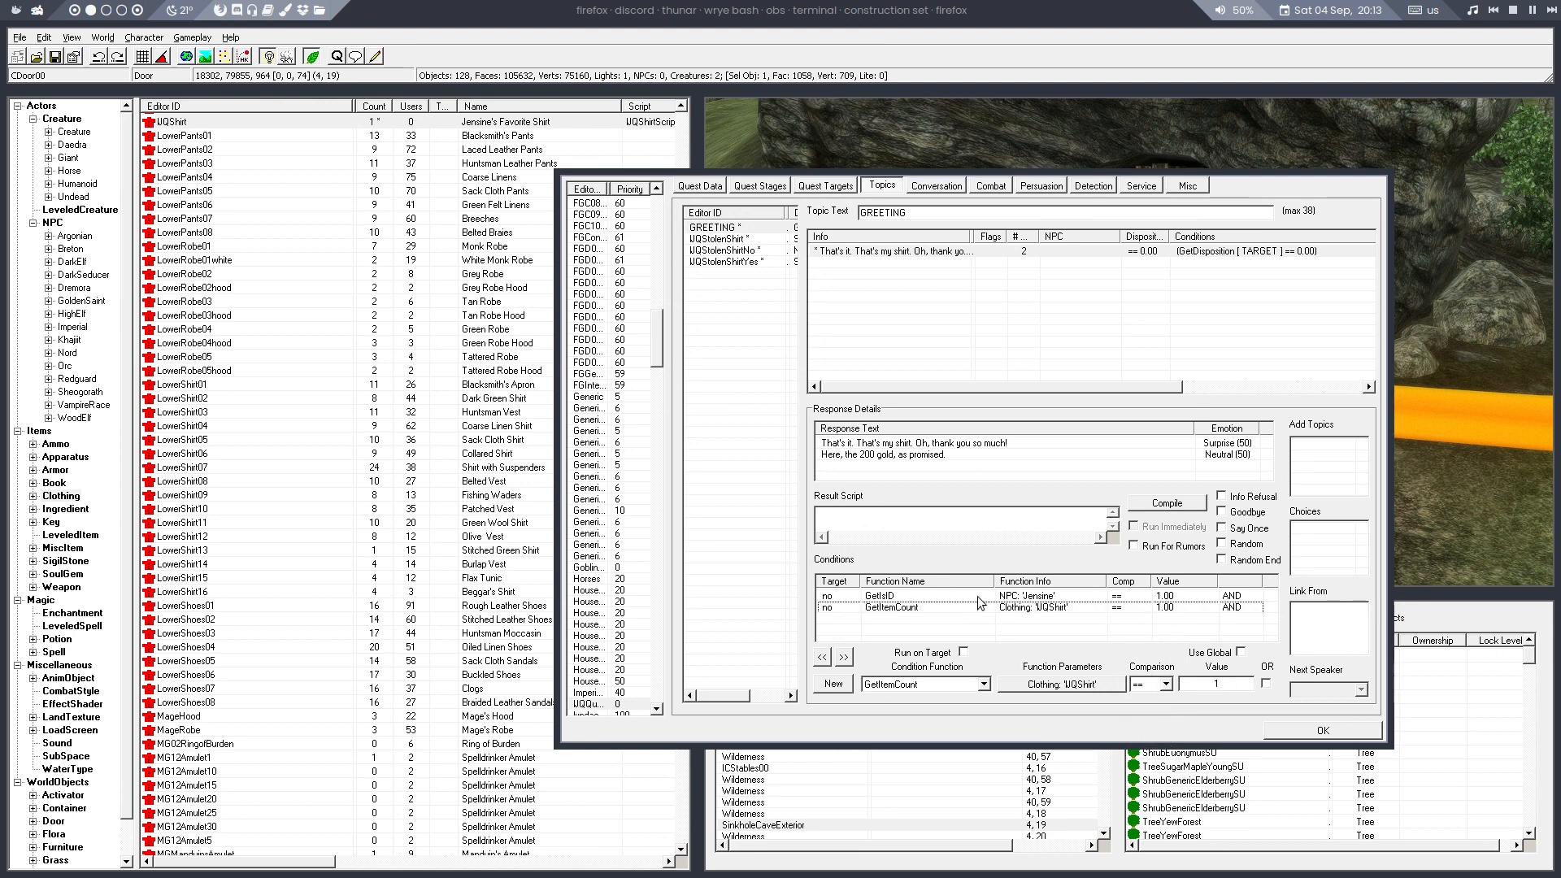
pyautogui.click(884, 616)
# Enter "player.RemoveItem IJQShirt 1" in the greeting's result script and begin a second line with "player.additem"
pyautogui.click(858, 517)
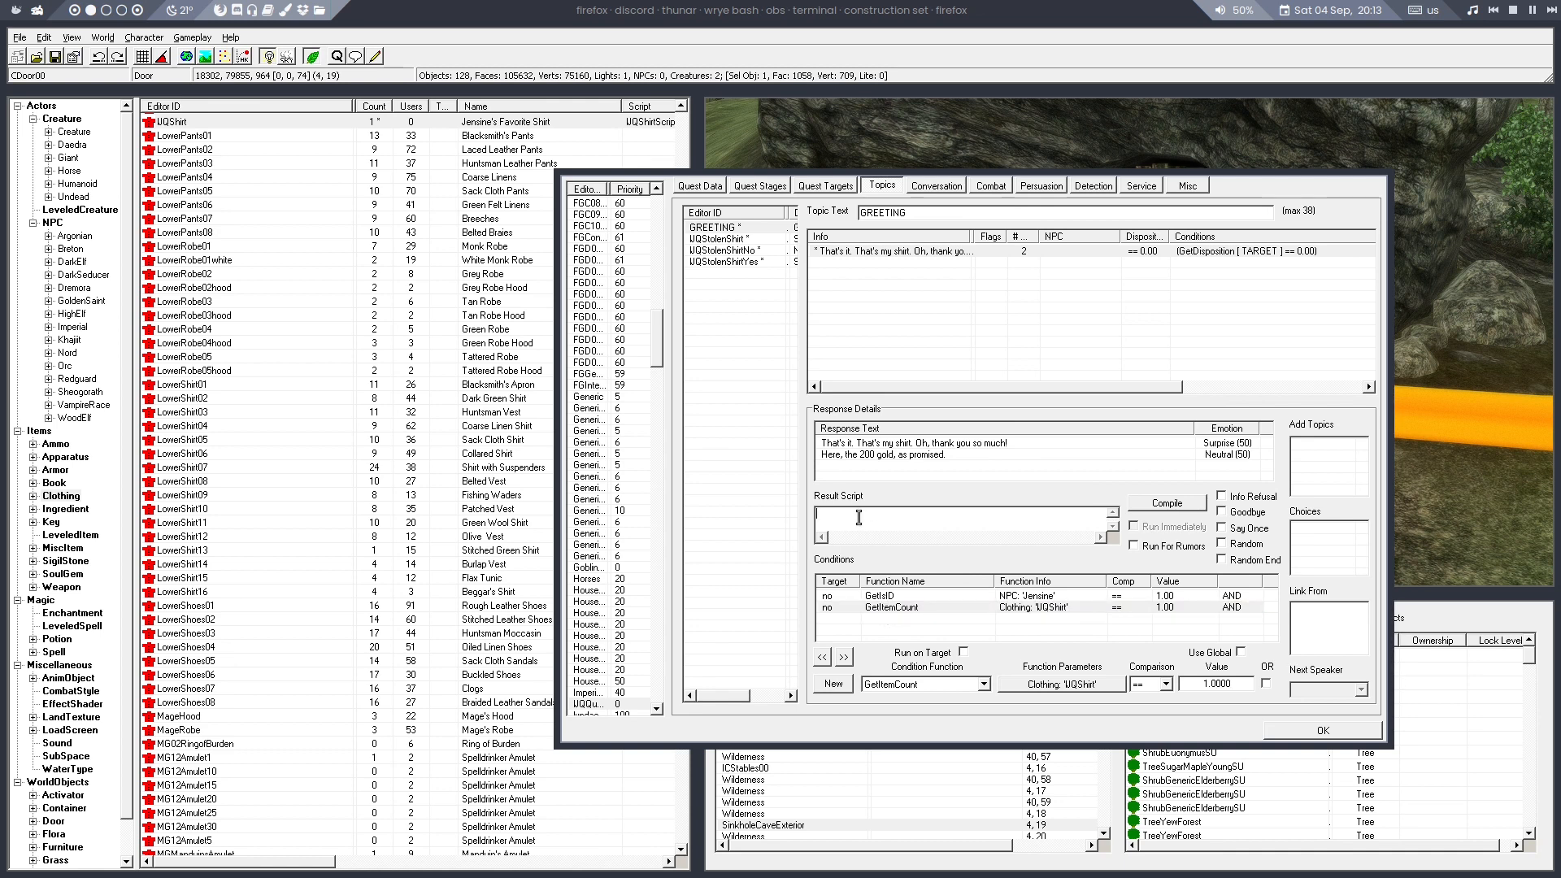
pyautogui.write('player.RemoveItem UQShirt 1')
pyautogui.press('Return')
pyautogui.write('player.additem')
# Look up the gold item's editor ID among the miscellaneous items
pyautogui.click(63, 548)
pyautogui.click(200, 508)
pyautogui.write('gold')
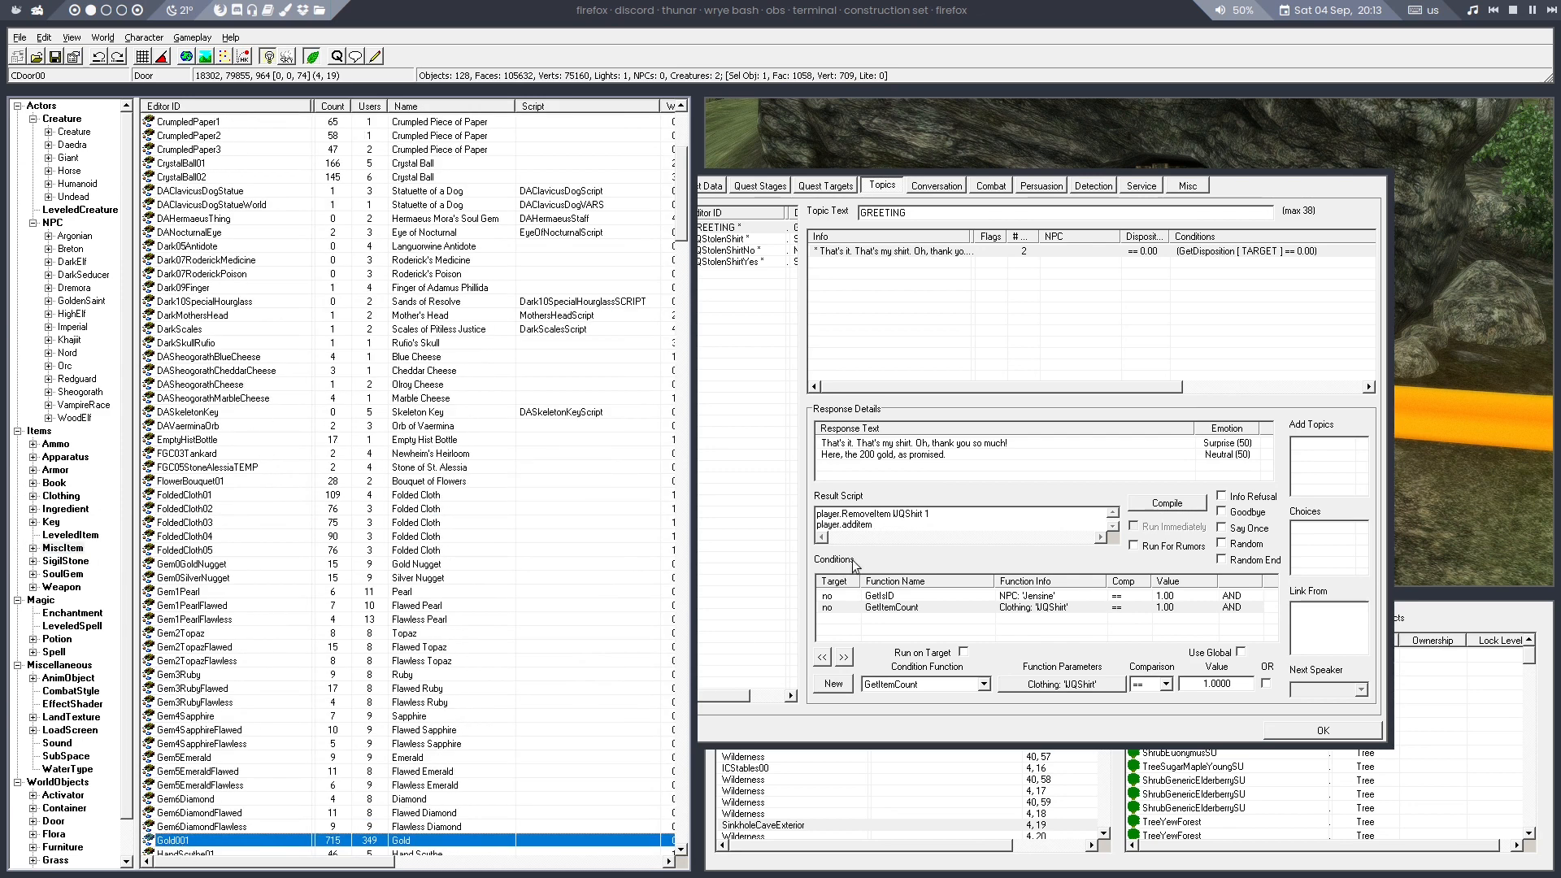
# Complete the greeting's result script with "player.additem gold001 100" and "setstage IJQQuest 100", and compile it
pyautogui.click(920, 517)
pyautogui.click(906, 526)
pyautogui.write('gold001 100')
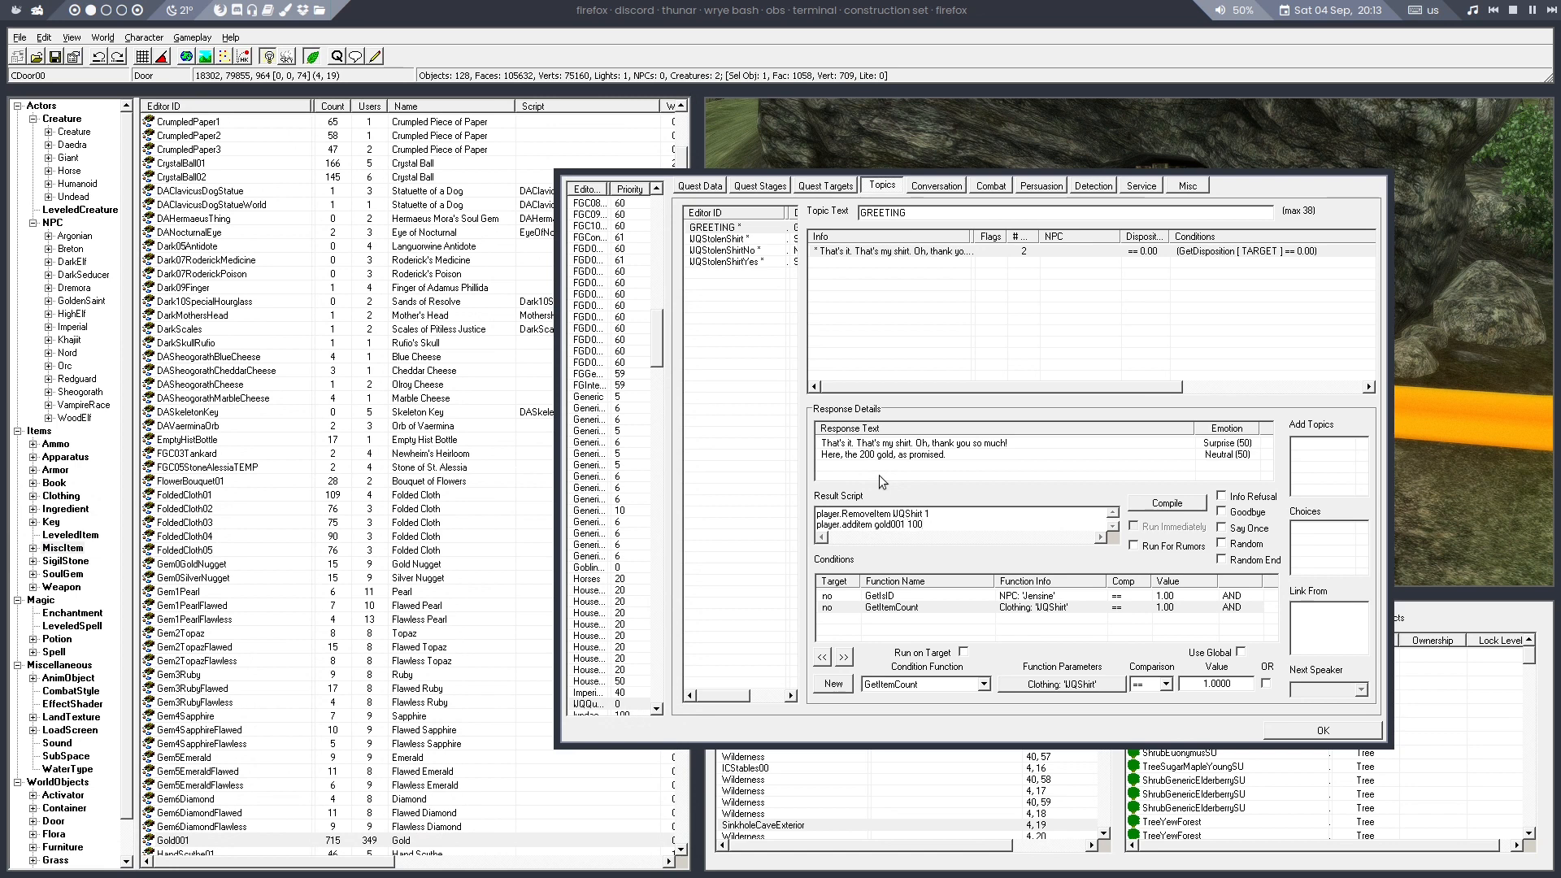
pyautogui.press('Return')
pyautogui.write('setstage UQQuest 100')
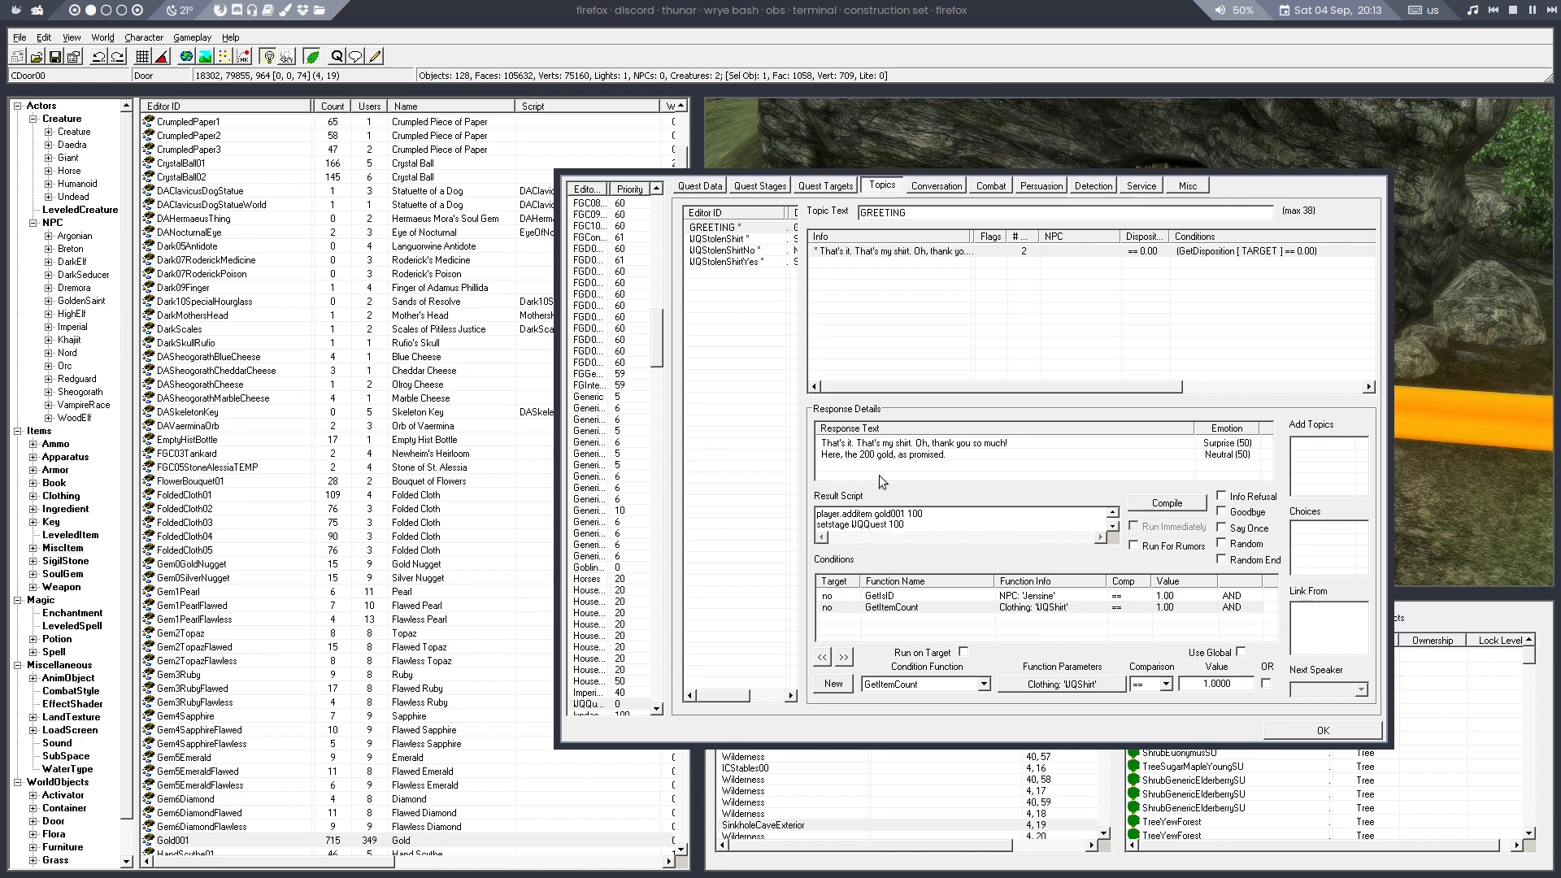
pyautogui.scroll(1, 933, 525)
pyautogui.scroll(-1, 933, 527)
pyautogui.click(1181, 504)
# Append "She gave me 200 gold as reward." to the log entry of quest stage 100 and close the quest editor
pyautogui.click(760, 185)
pyautogui.click(714, 273)
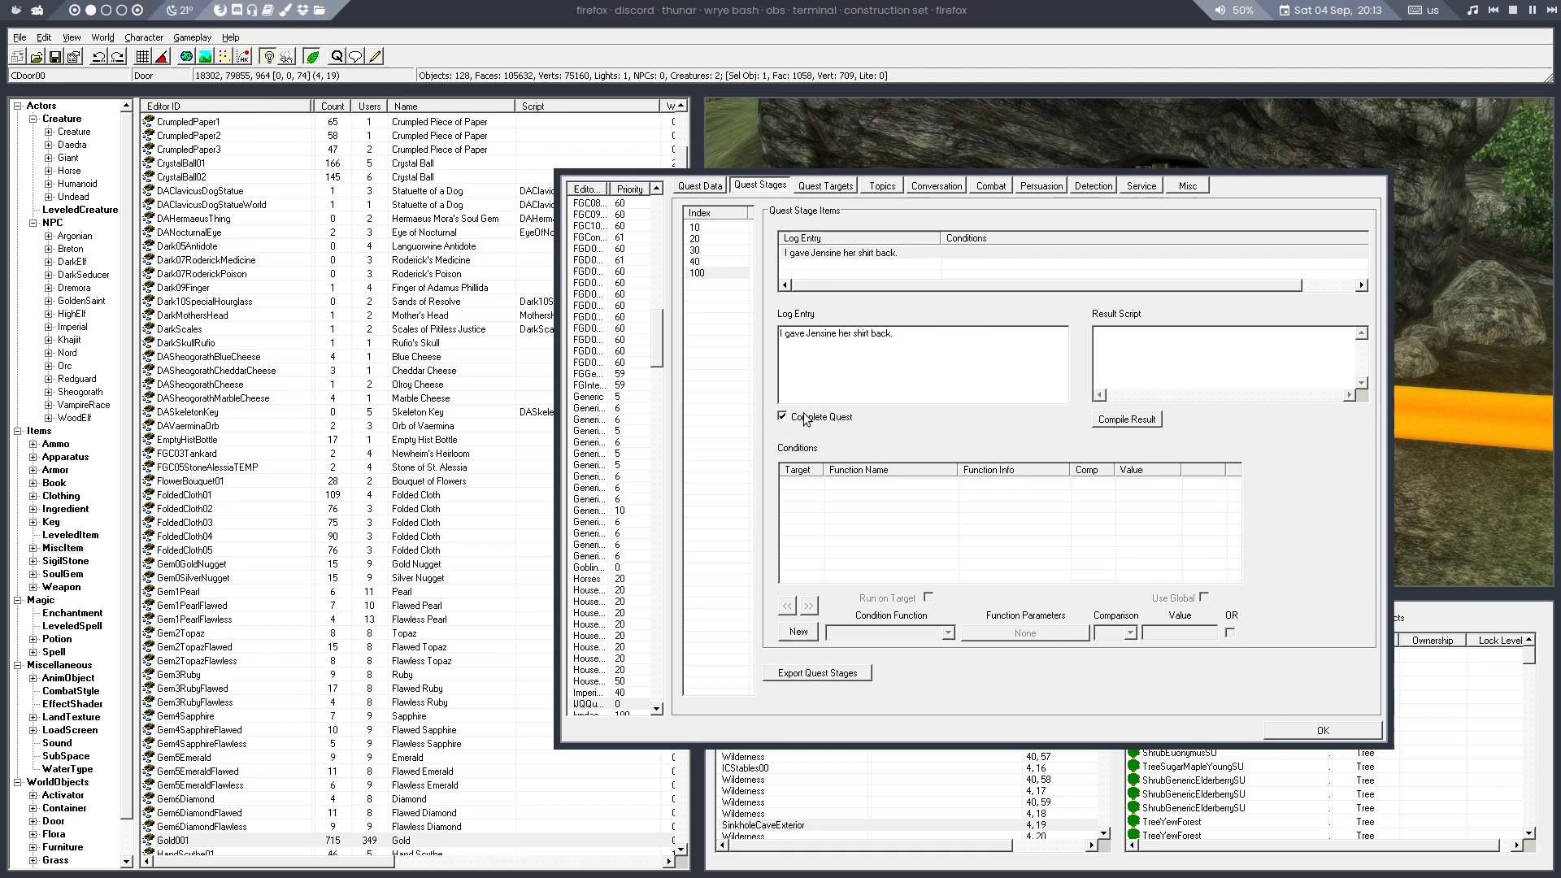
pyautogui.click(902, 345)
pyautogui.write('She gave me 200 gold as reward.')
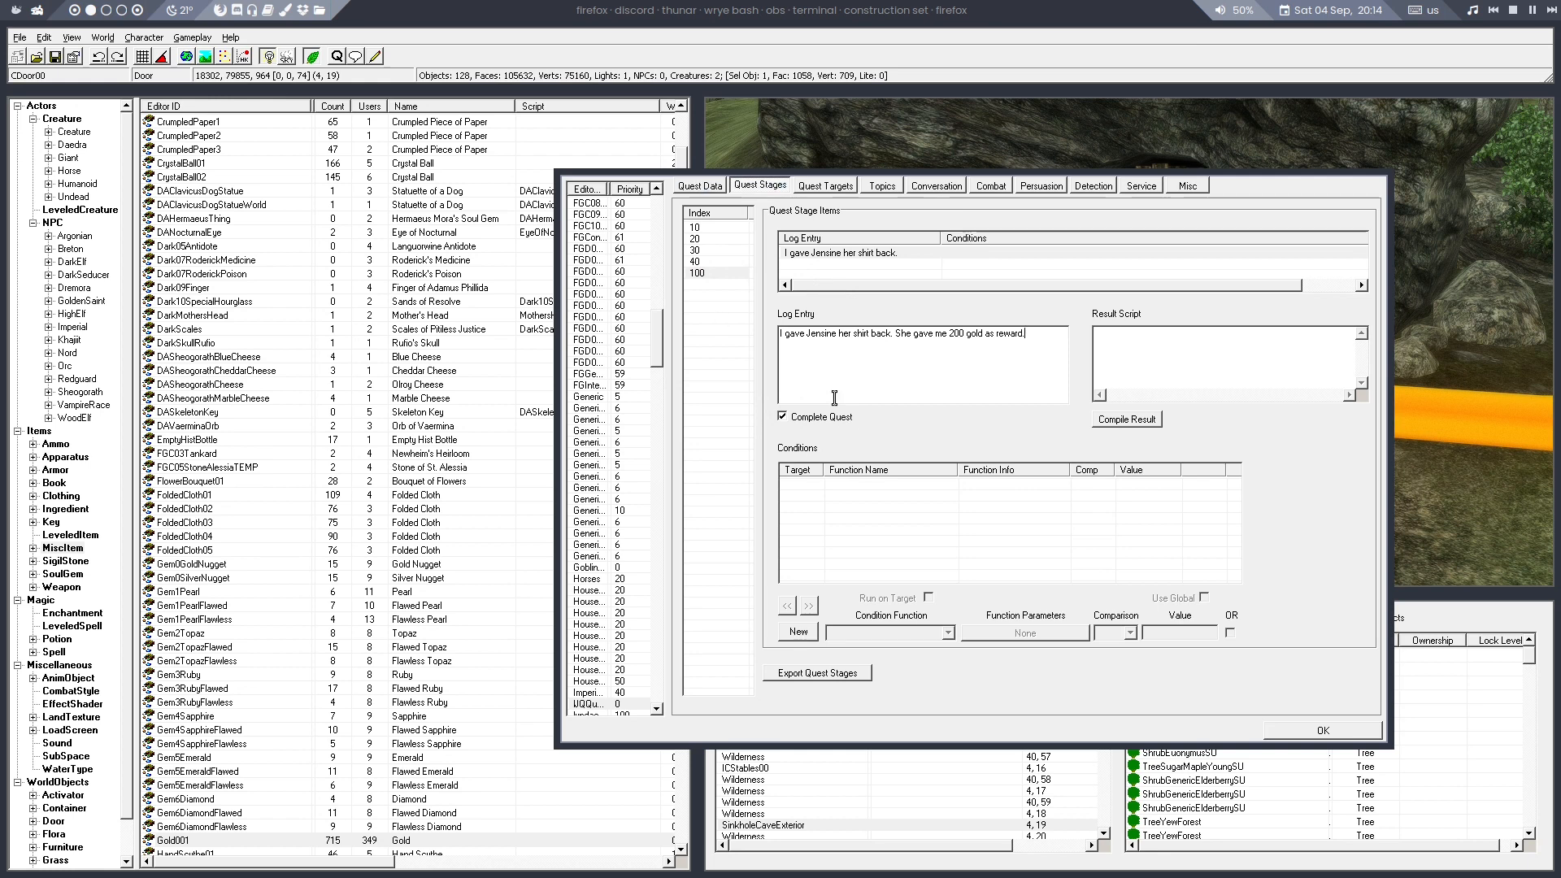
pyautogui.click(718, 241)
pyautogui.click(719, 227)
pyautogui.click(1311, 730)
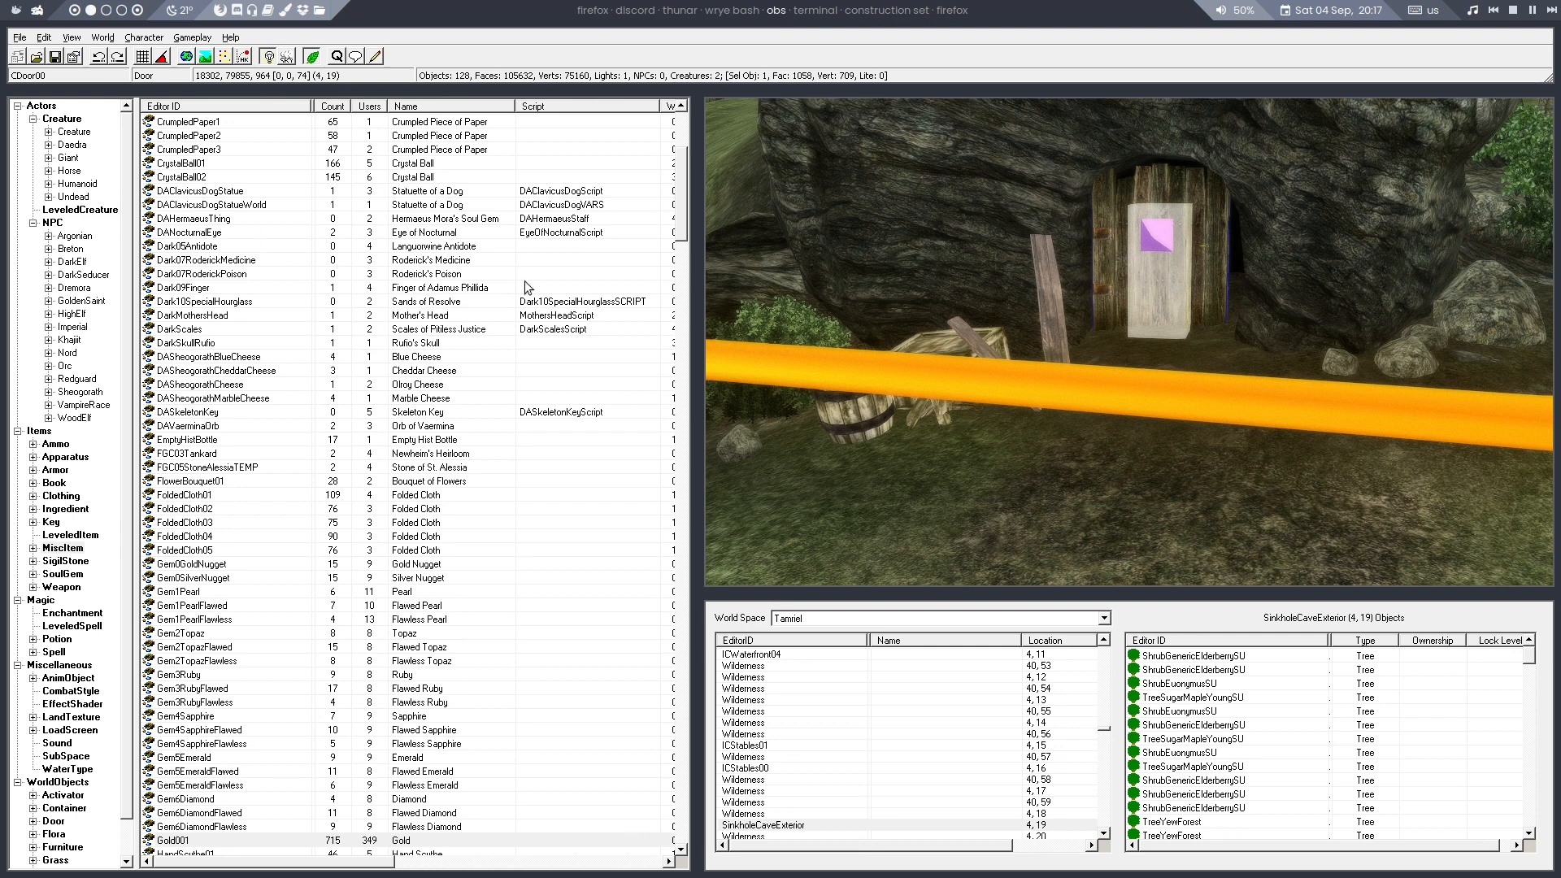
# Add an "activate" line after "setstage IJQQuest 10" in IJQNoteScript, save the script and close the script editor
pyautogui.click(375, 56)
pyautogui.click(628, 159)
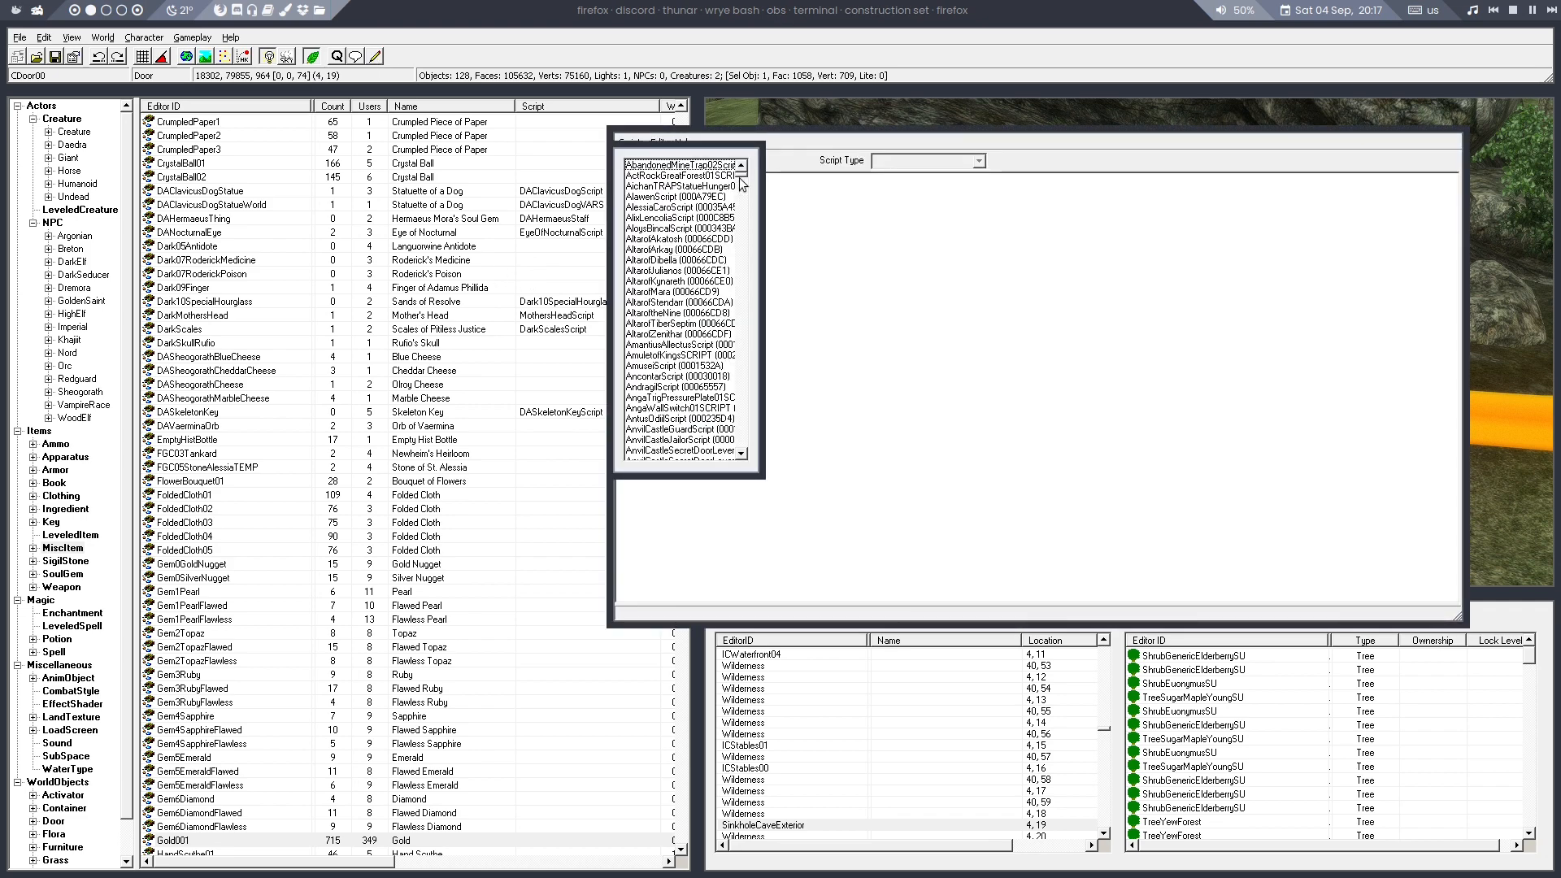
pyautogui.moveTo(742, 177); pyautogui.dragTo(746, 273)
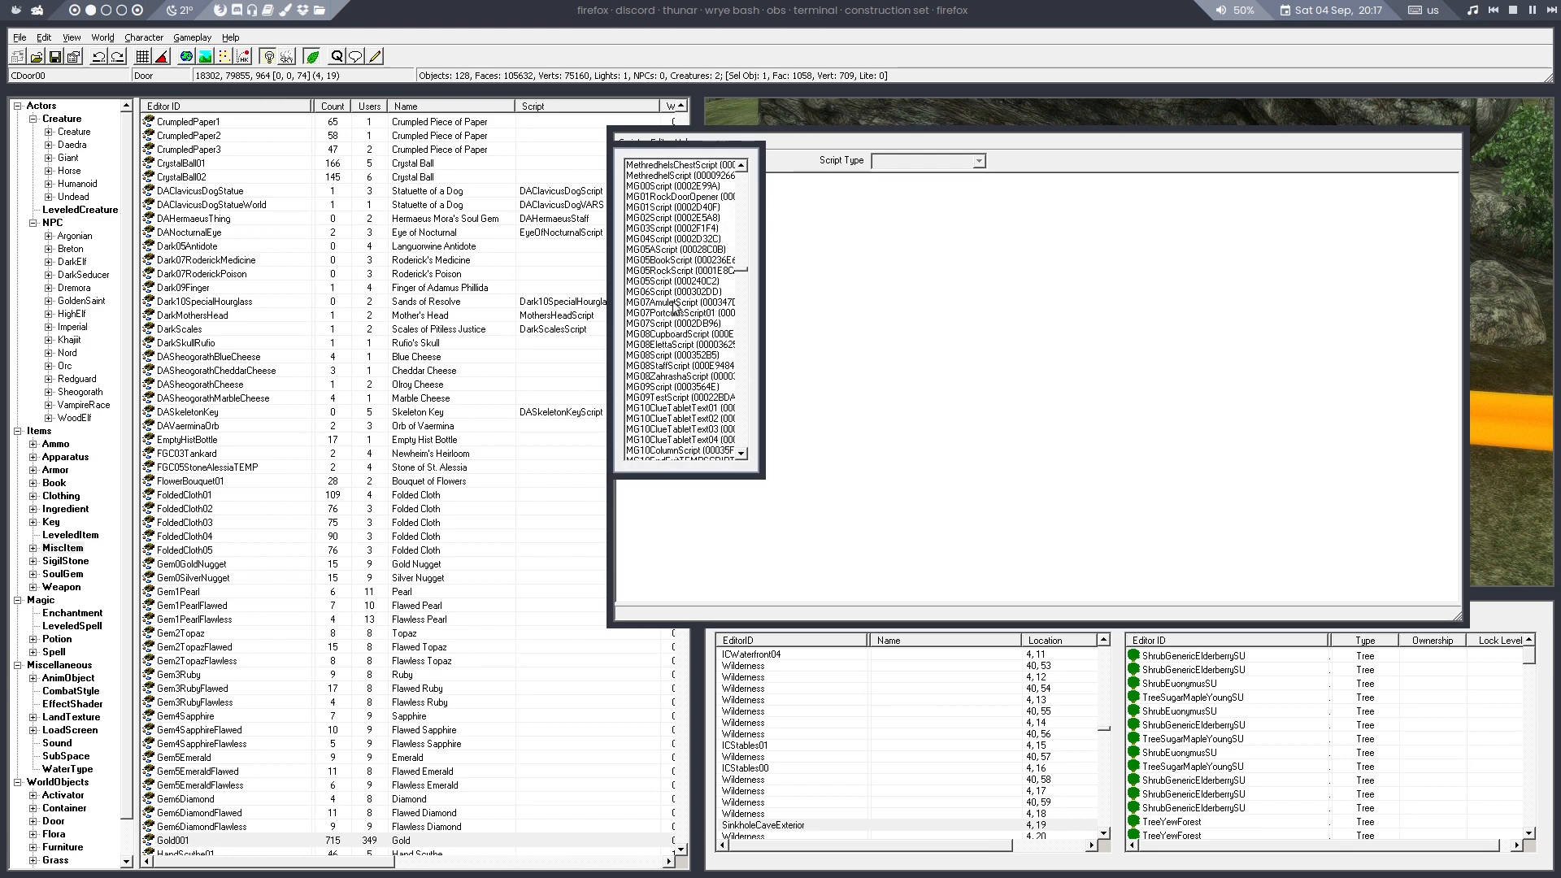
pyautogui.scroll(5, 674, 307)
pyautogui.click(673, 209)
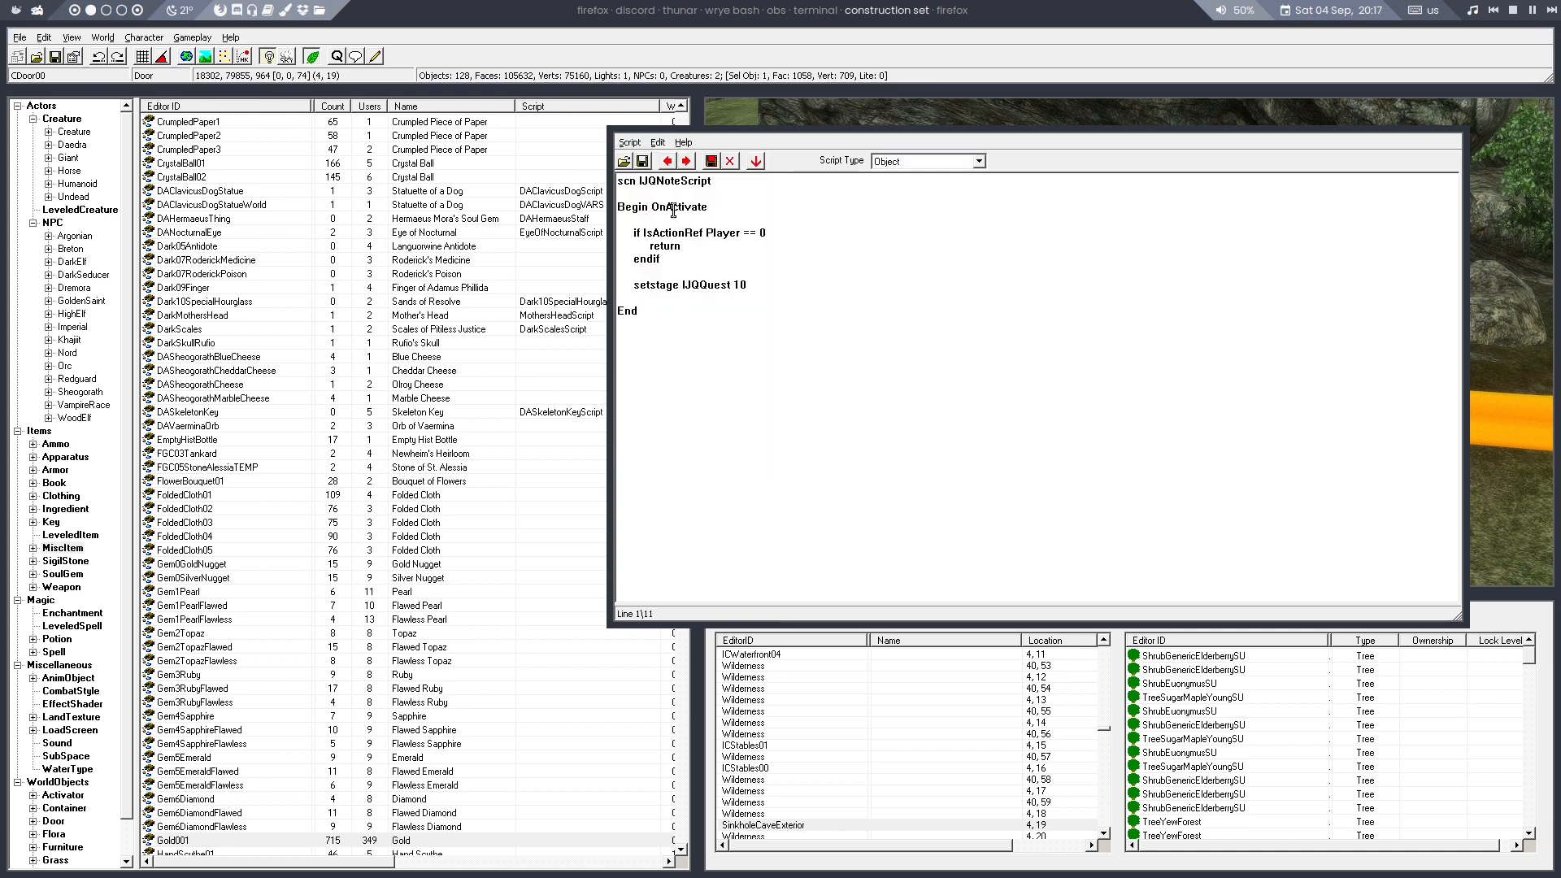
pyautogui.click(763, 284)
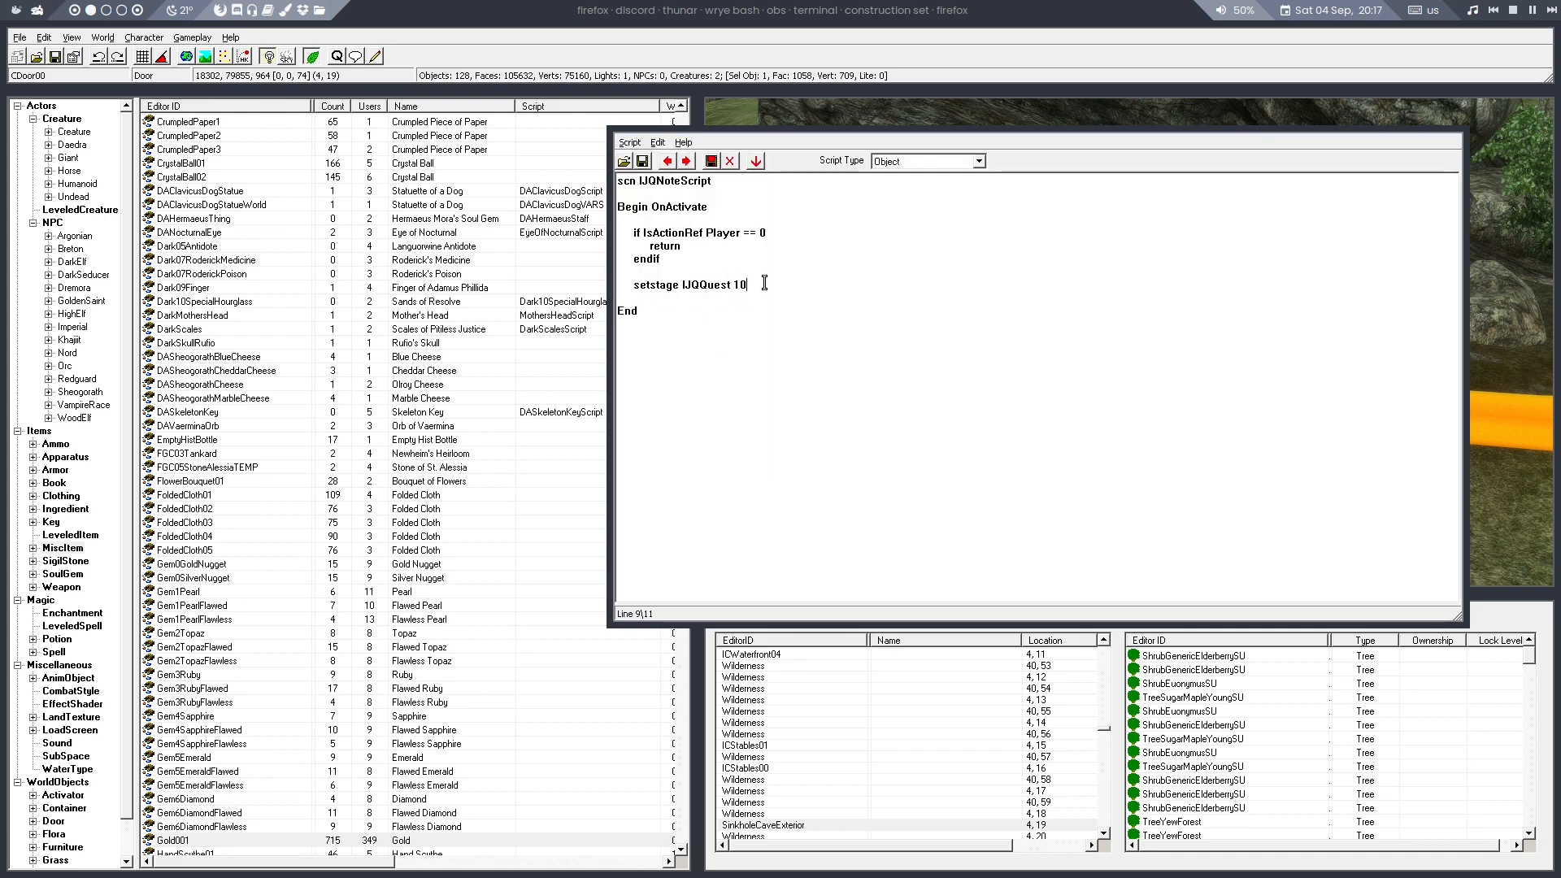
pyautogui.press('Return')
pyautogui.write('activate')
pyautogui.click(641, 163)
pyautogui.click(1460, 130)
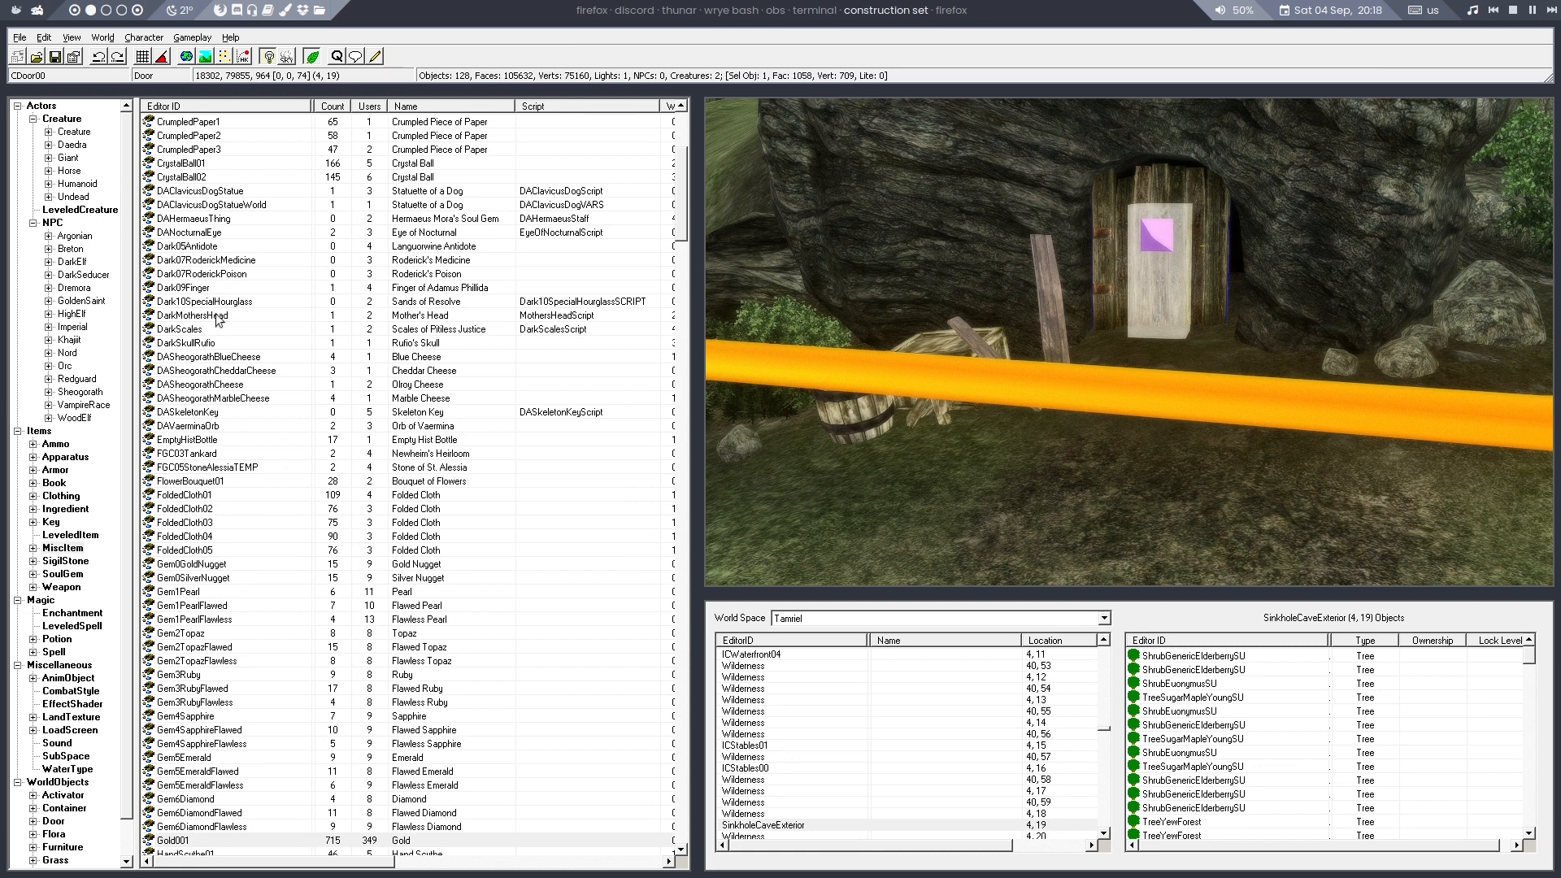
# Find where the clothing item IJQShirt is placed and check the reference editor ID of its instance in SinkholeCave
pyautogui.click(61, 495)
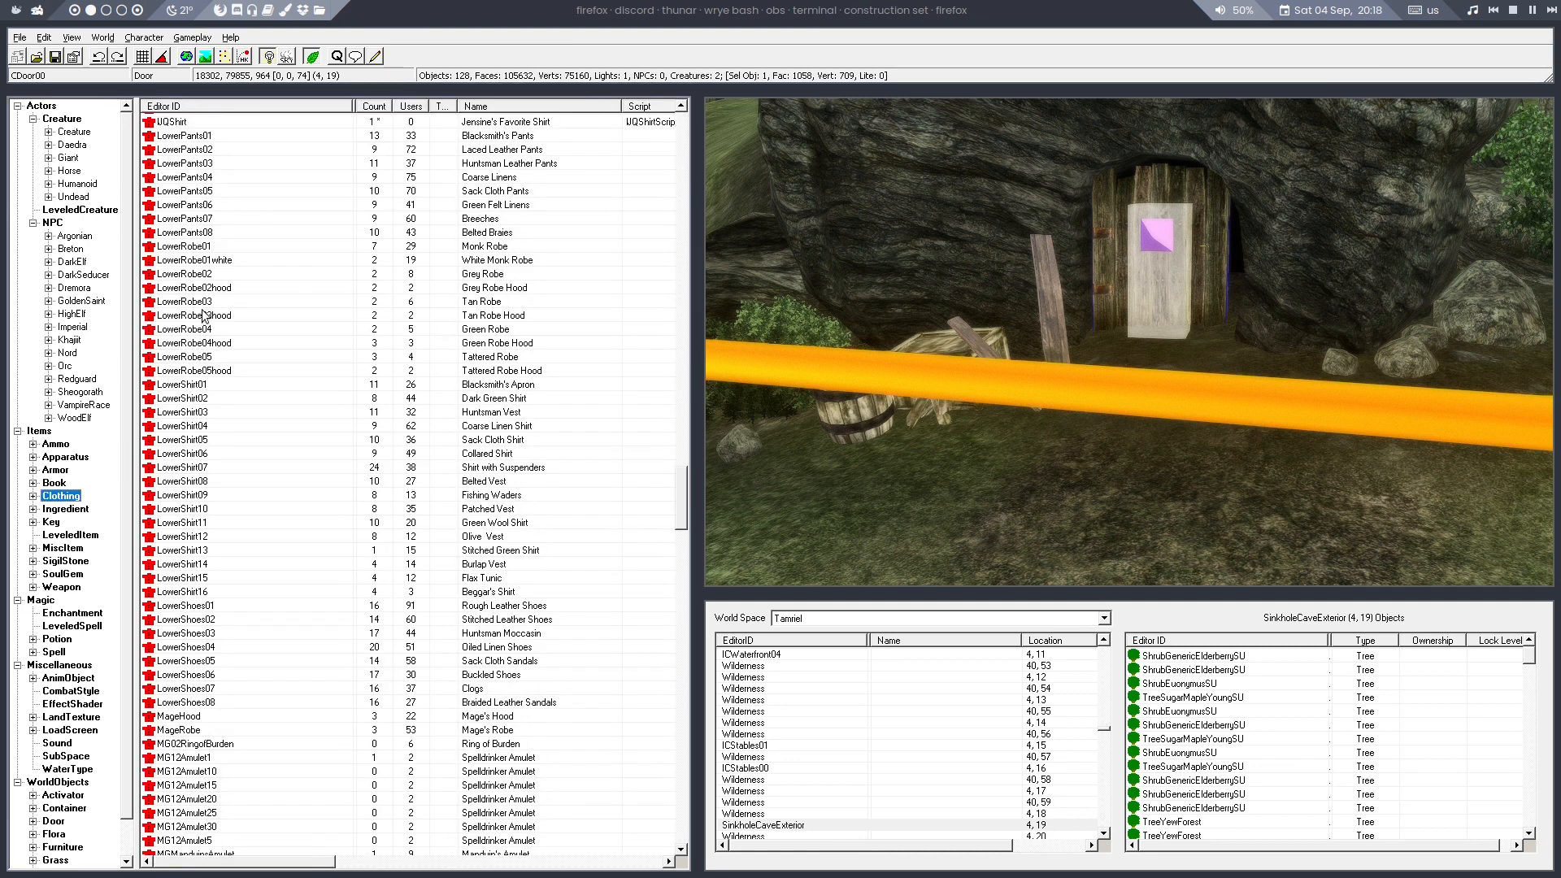
pyautogui.click(208, 233)
pyautogui.write('lj')
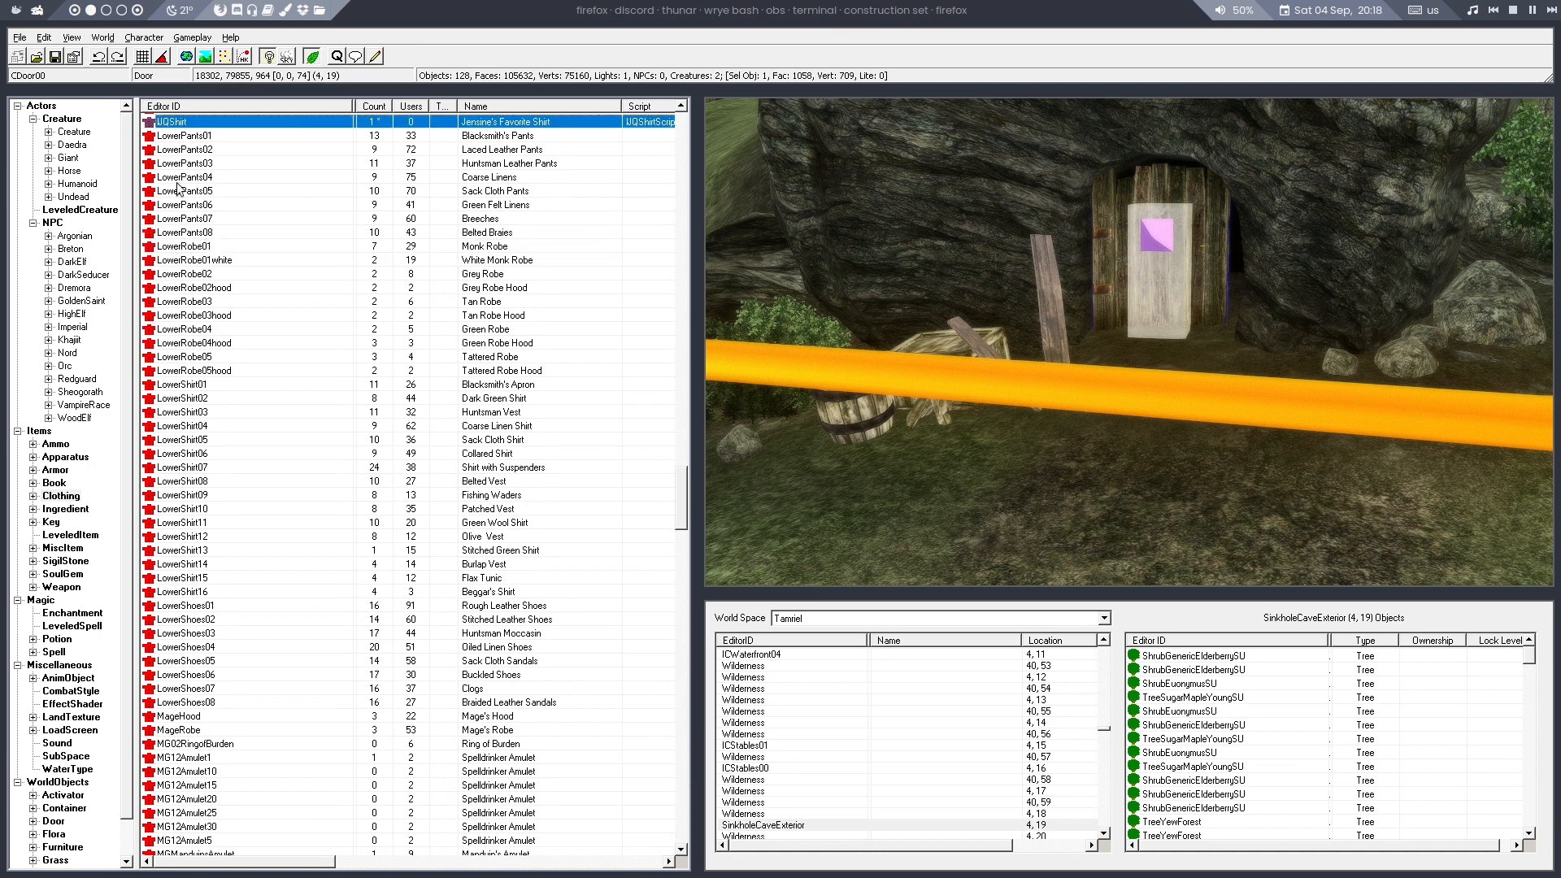
pyautogui.rightClick(200, 126)
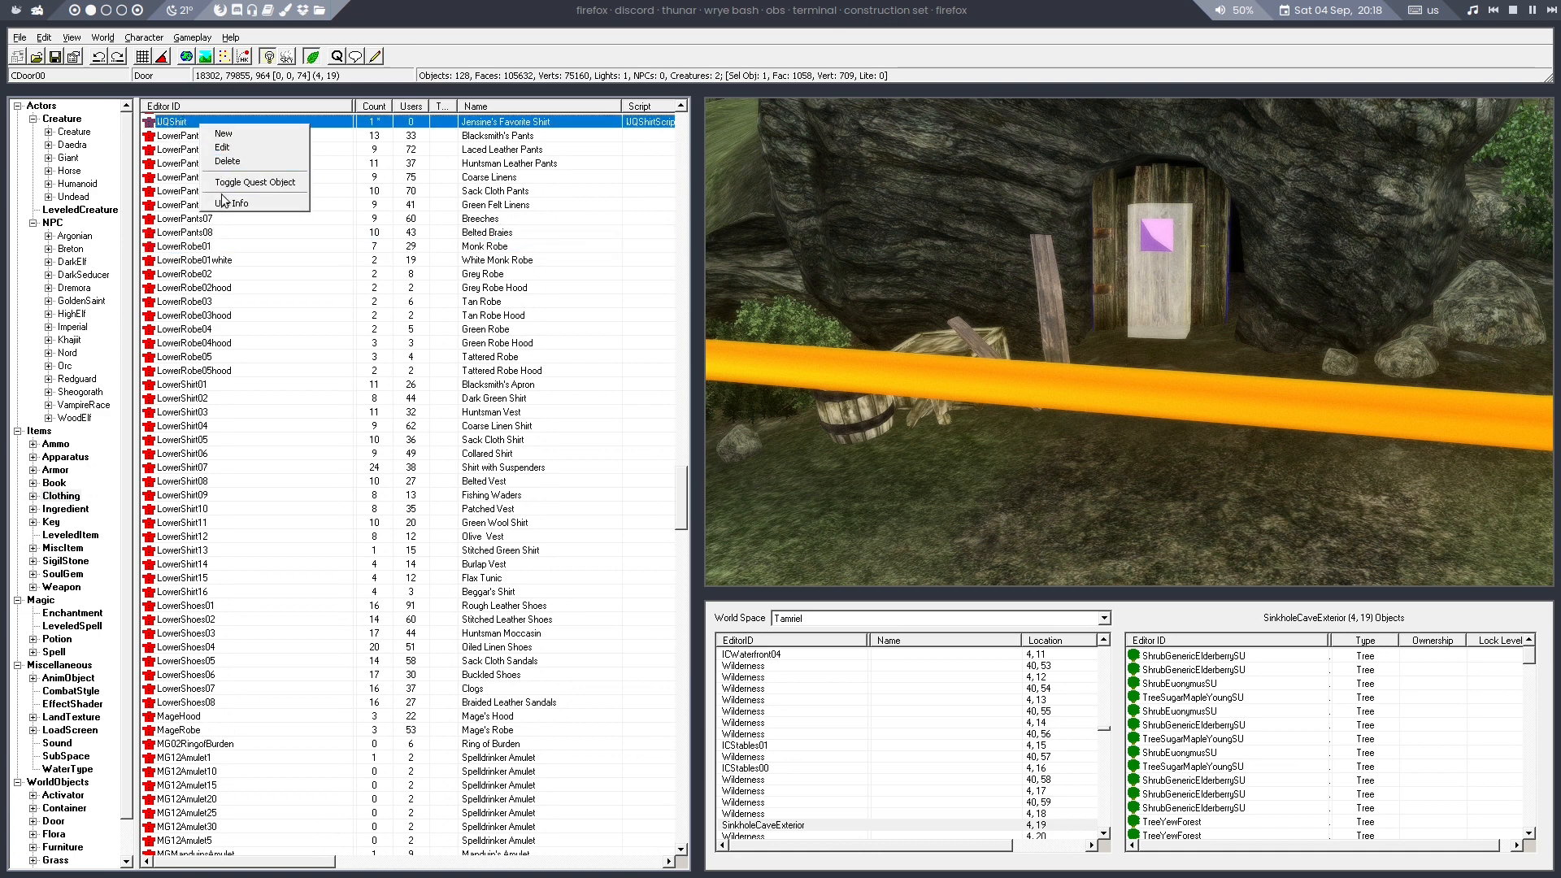
pyautogui.click(226, 204)
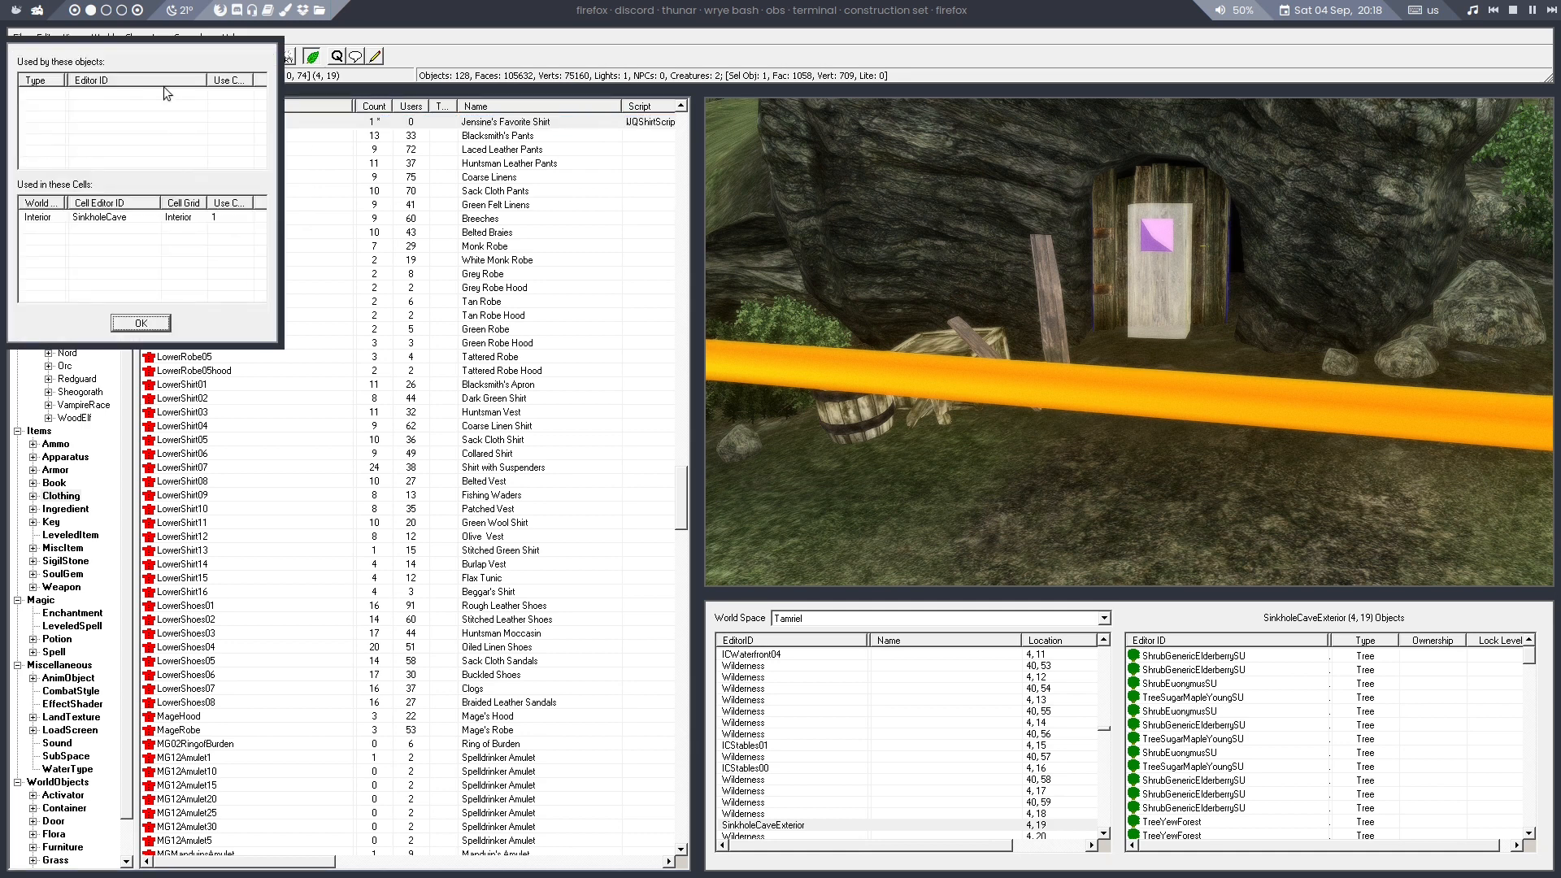
pyautogui.doubleClick(99, 220)
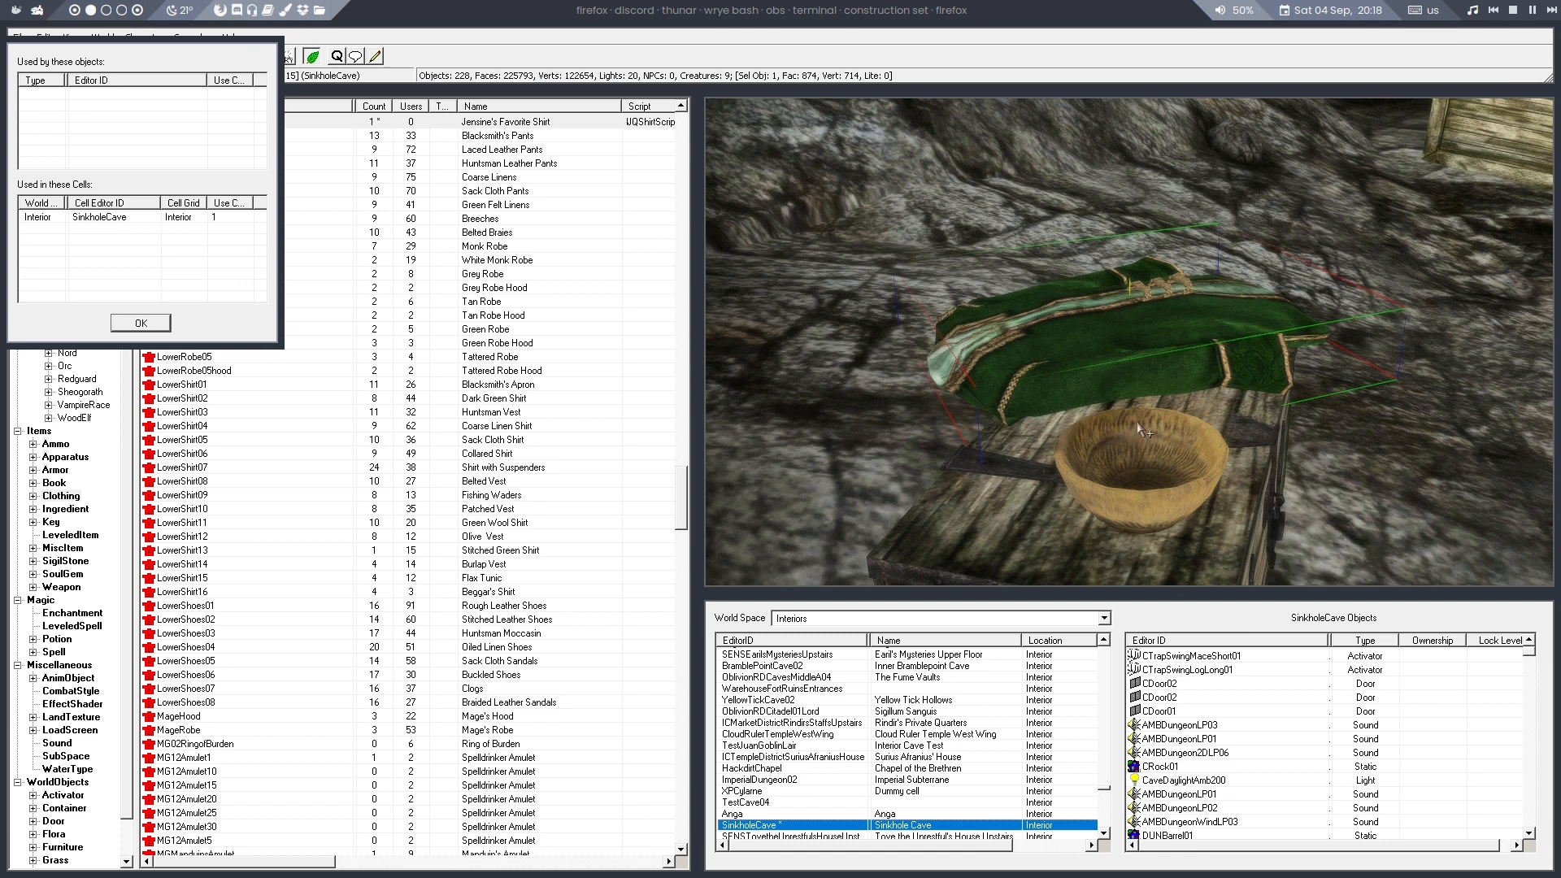
pyautogui.click(1131, 330)
pyautogui.doubleClick(1131, 331)
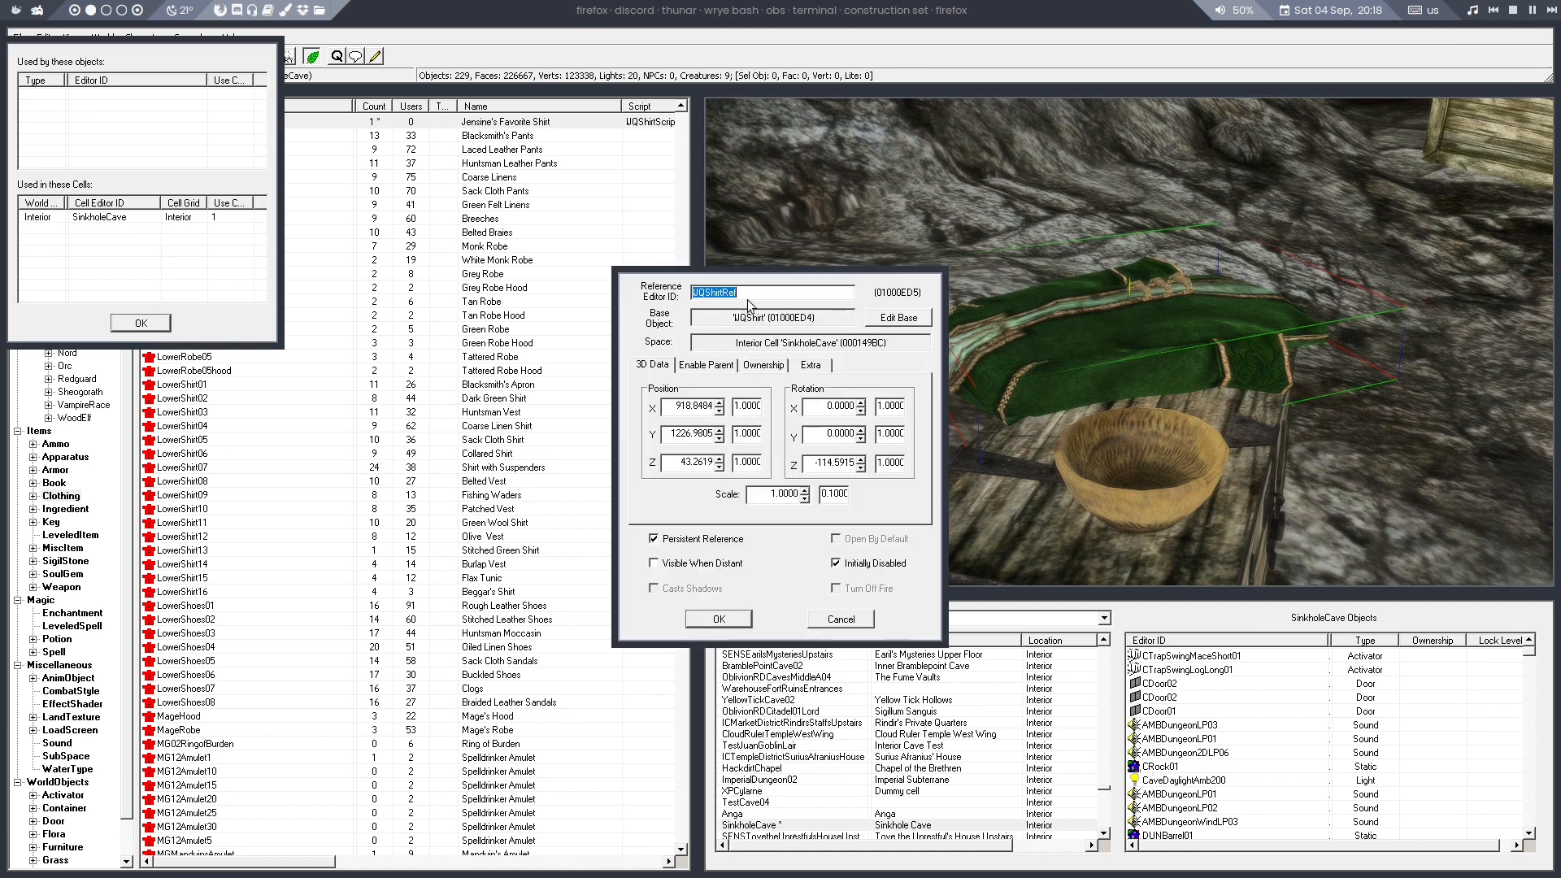
pyautogui.click(857, 619)
pyautogui.click(140, 323)
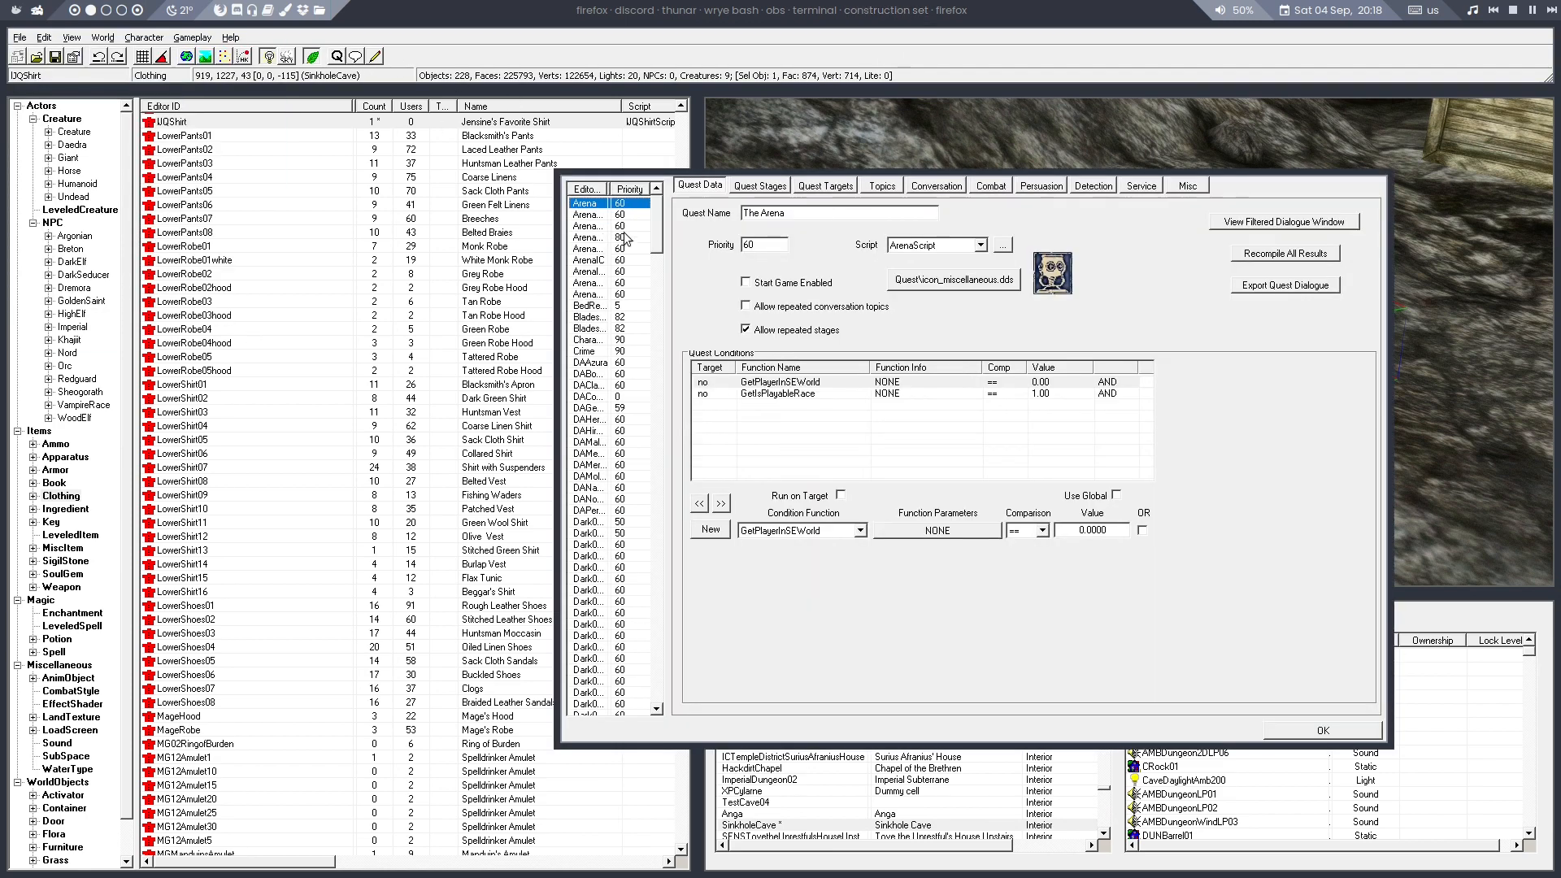
# Add "IJQShirtRef.Enable" to the result script of stage 20 in the Jensine's Lost Shirt quest, compile it and close the quest editor
pyautogui.press('j')
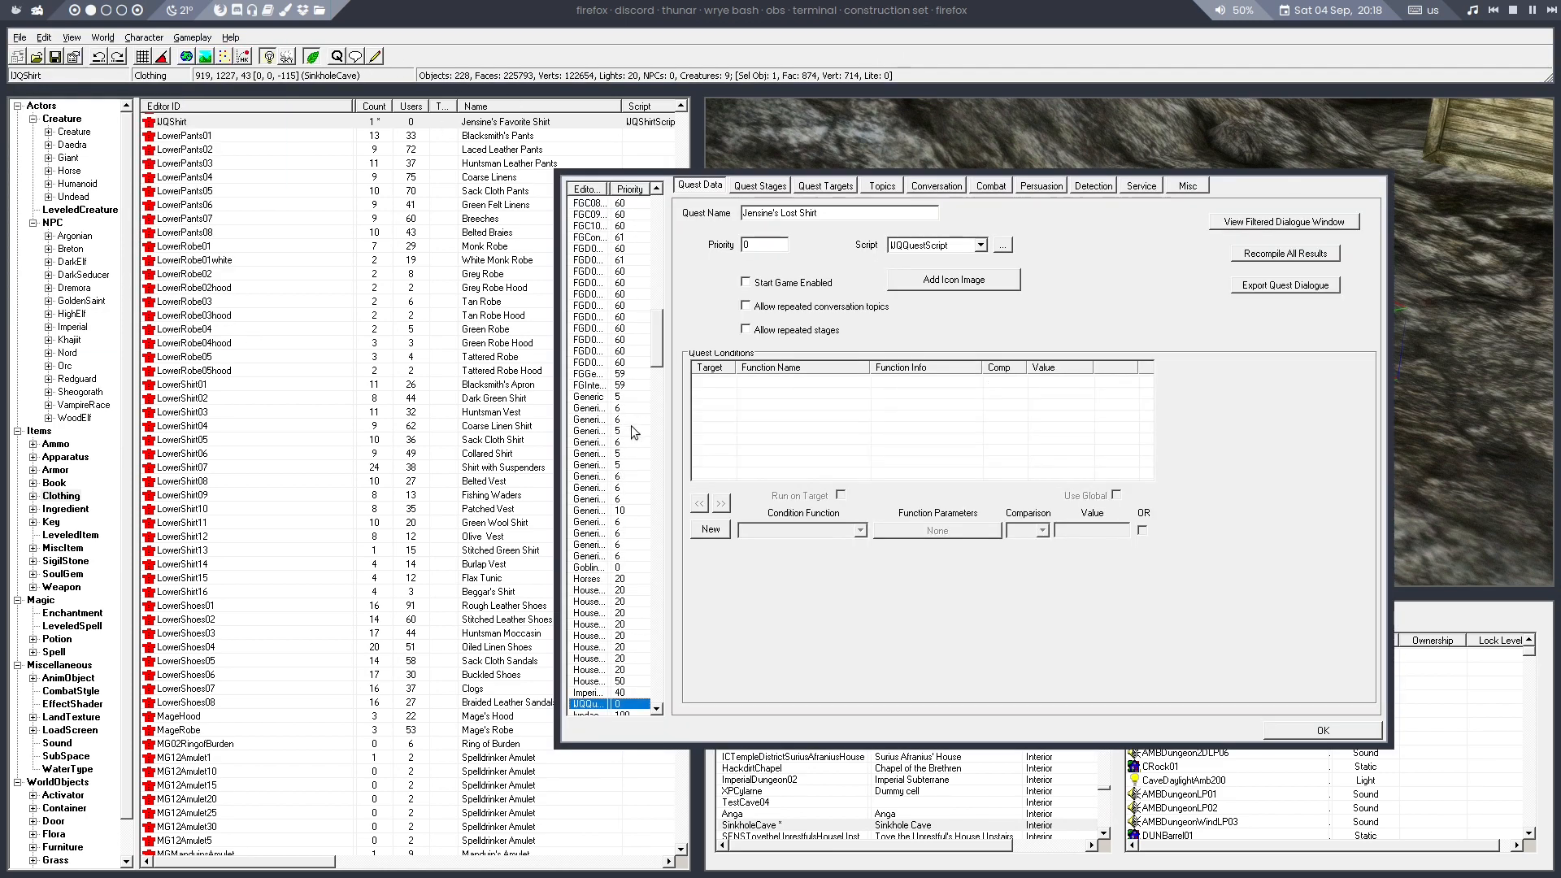
pyautogui.scroll(-2, 630, 425)
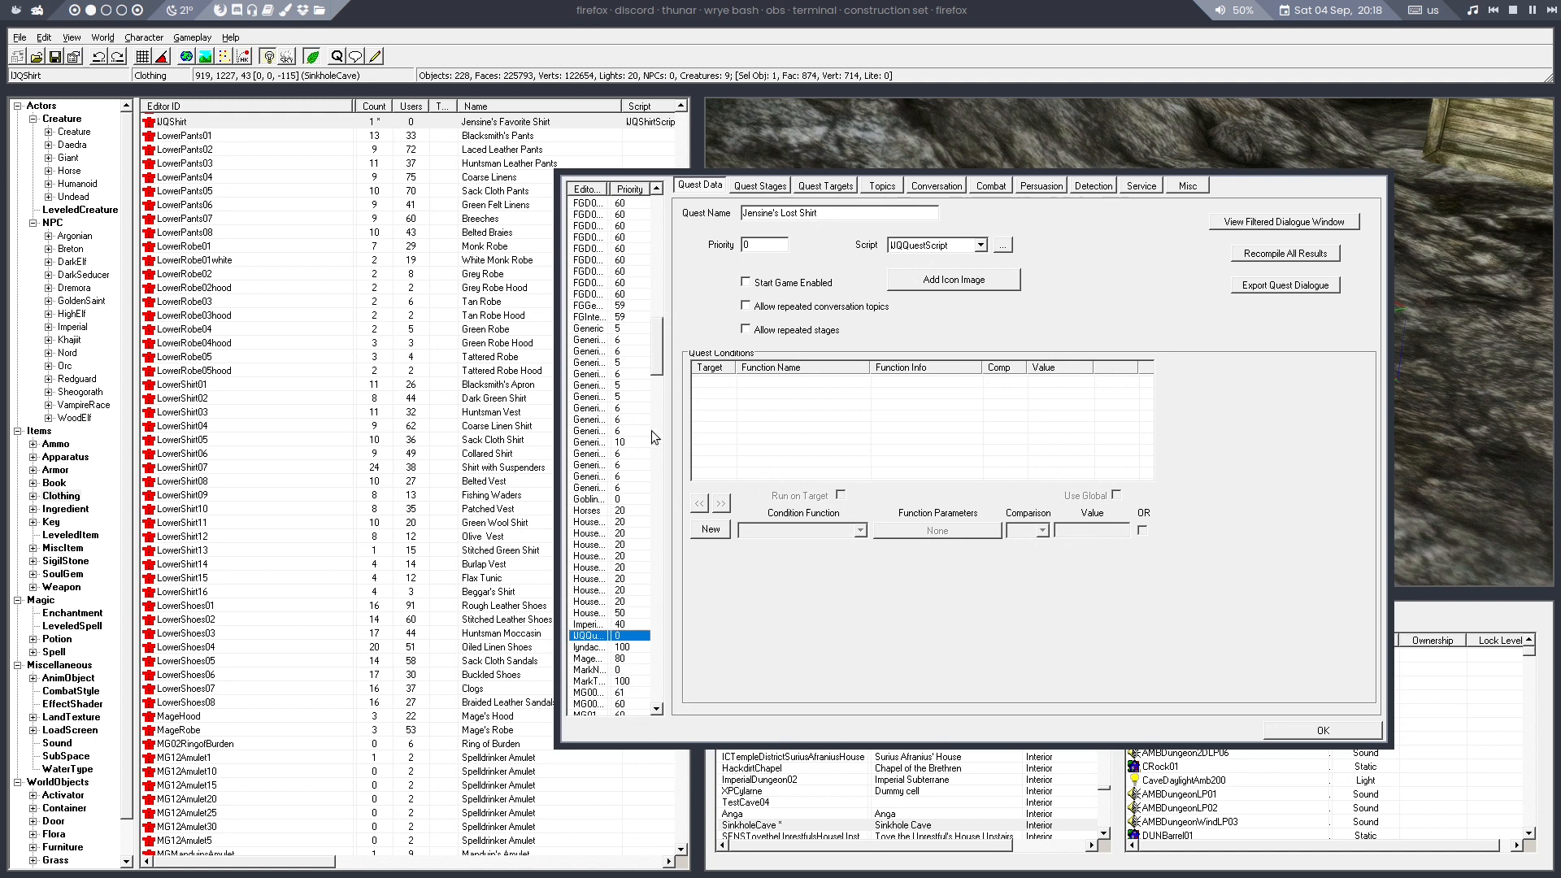
pyautogui.click(767, 186)
pyautogui.click(703, 239)
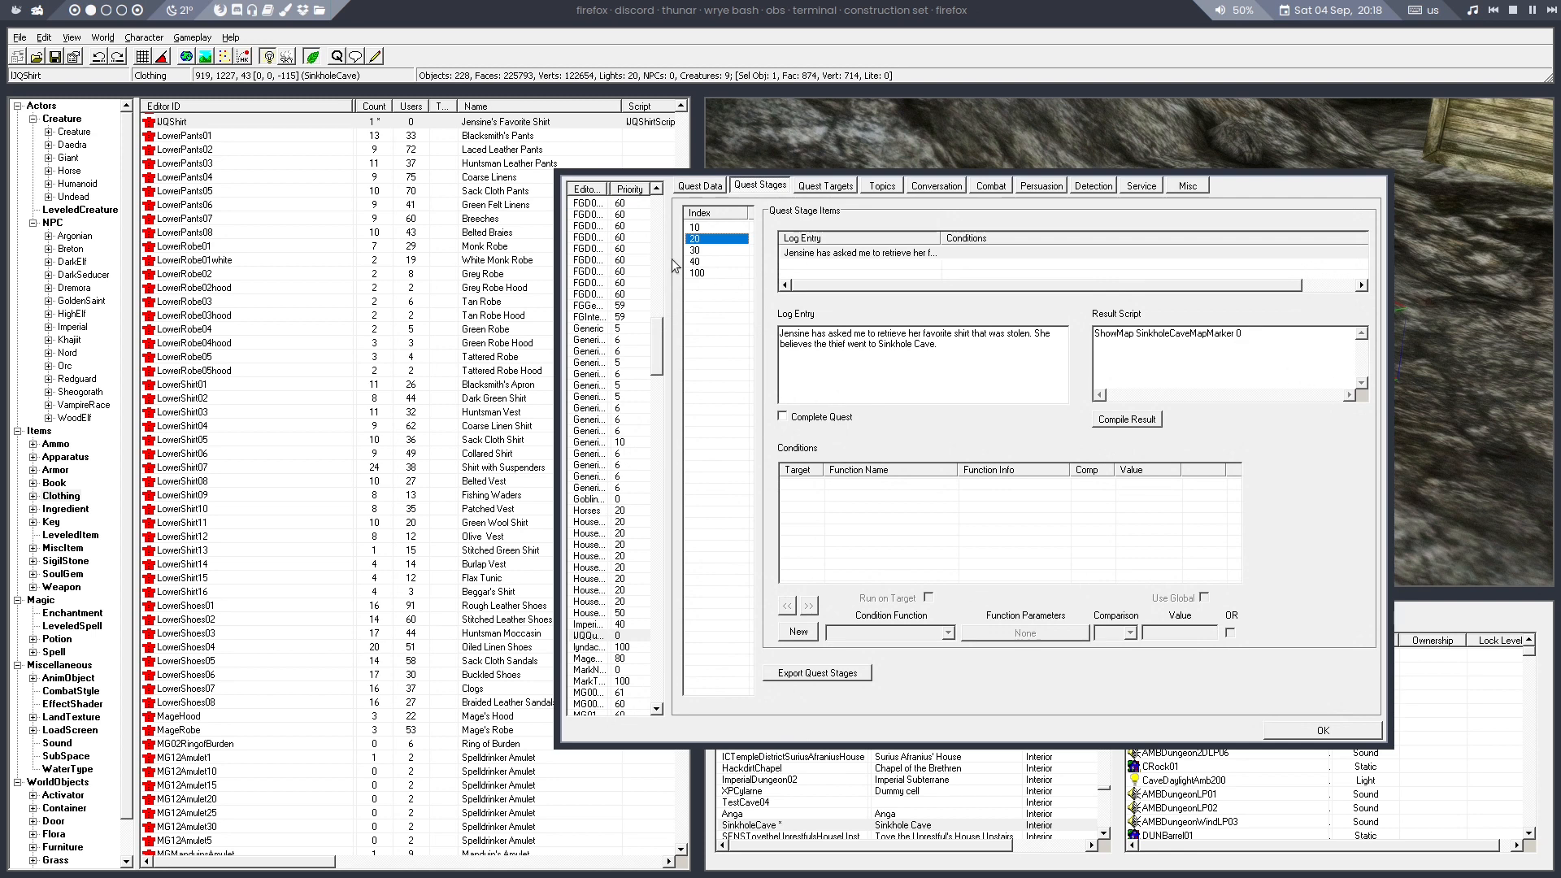
pyautogui.click(713, 250)
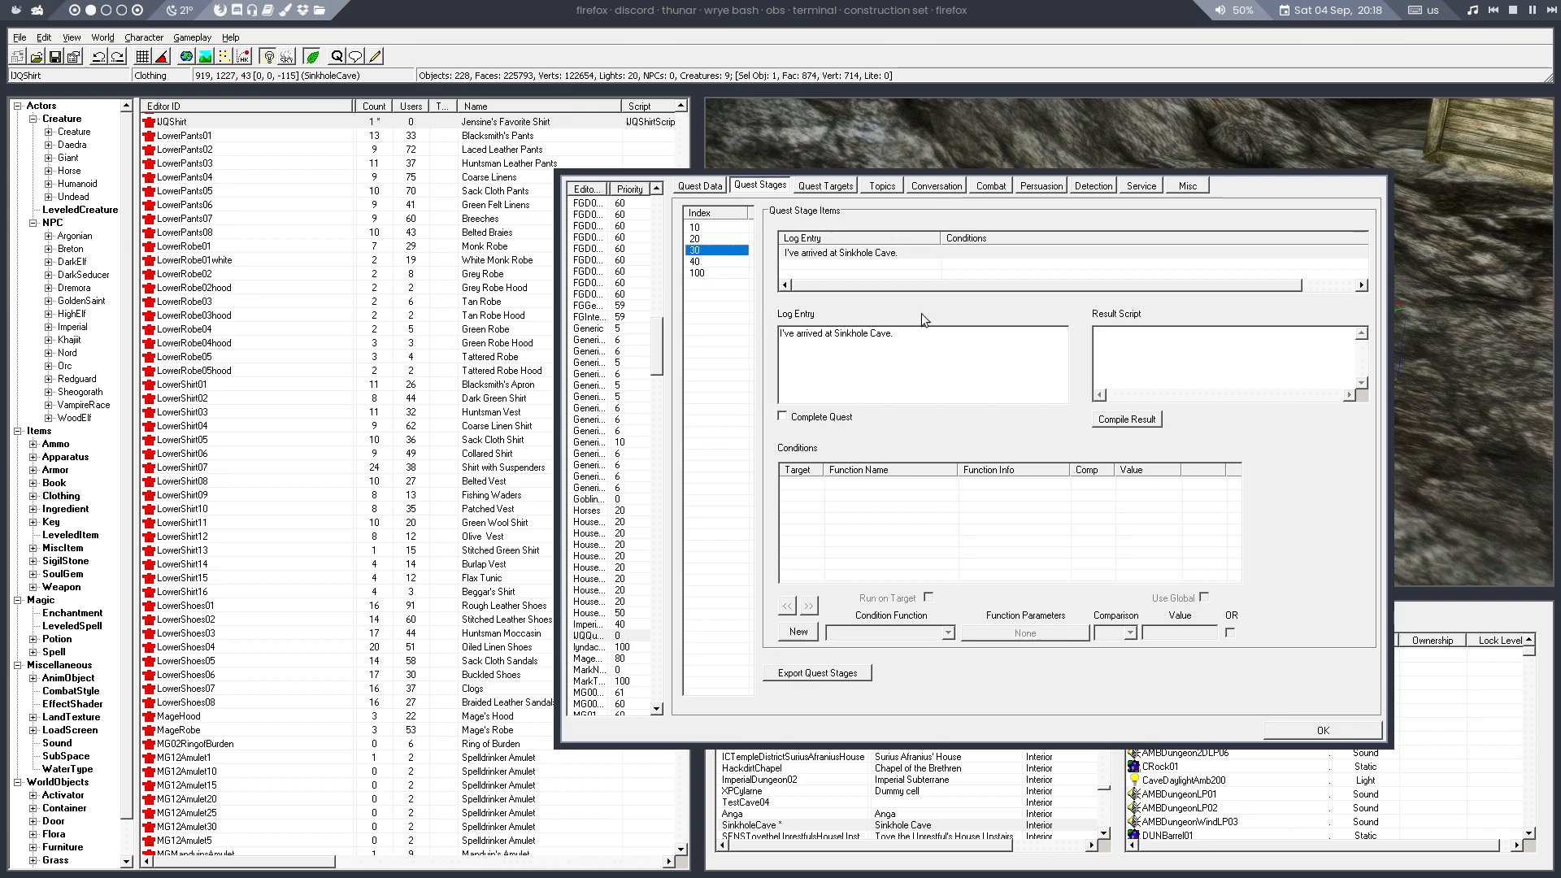
pyautogui.click(707, 239)
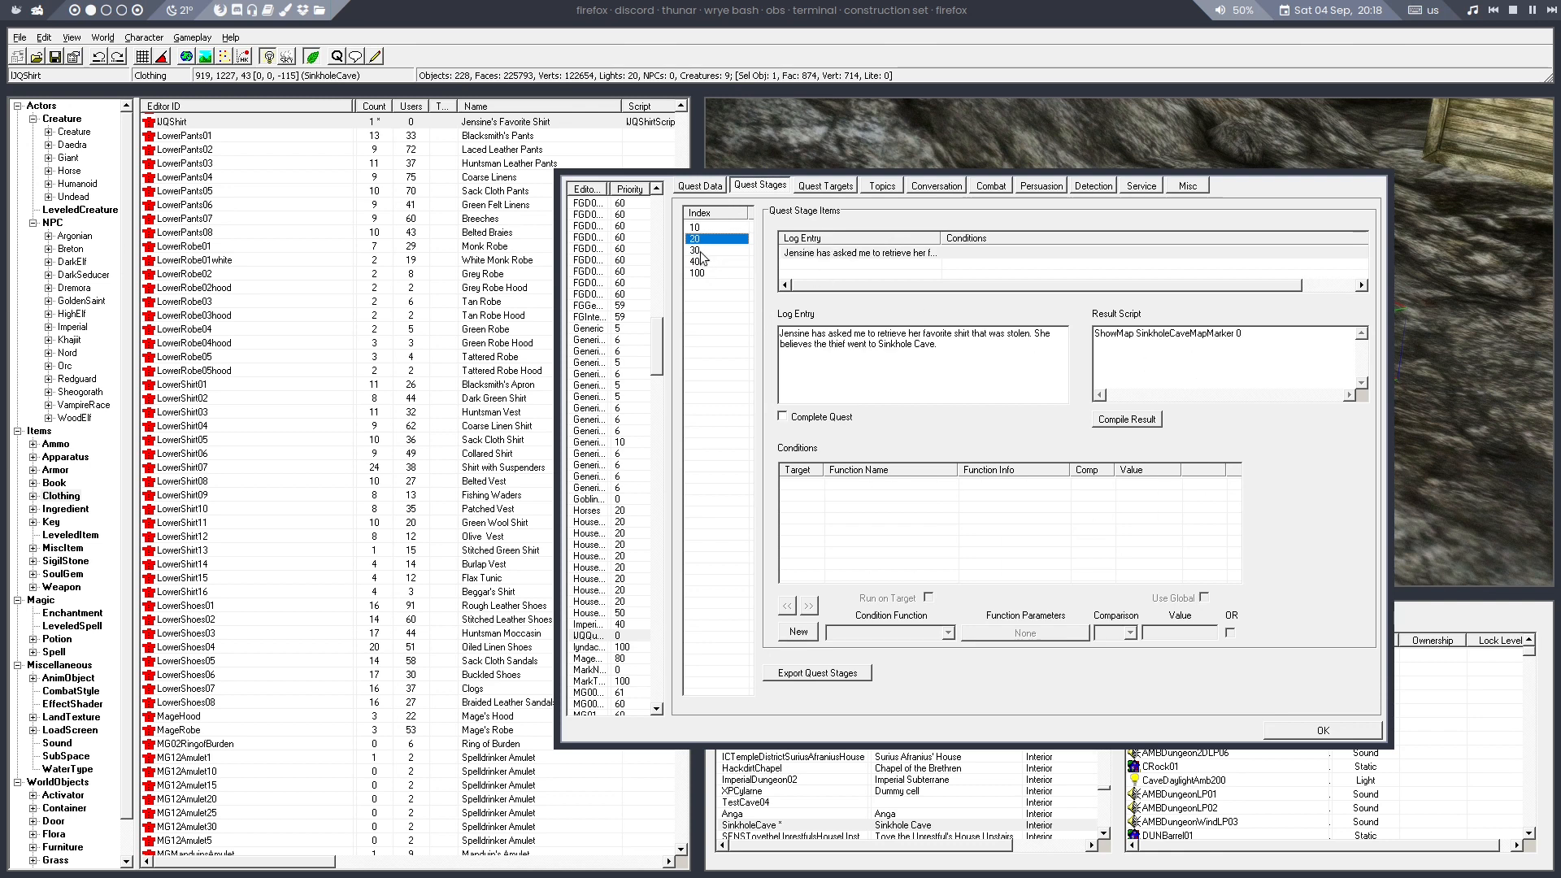
pyautogui.click(703, 251)
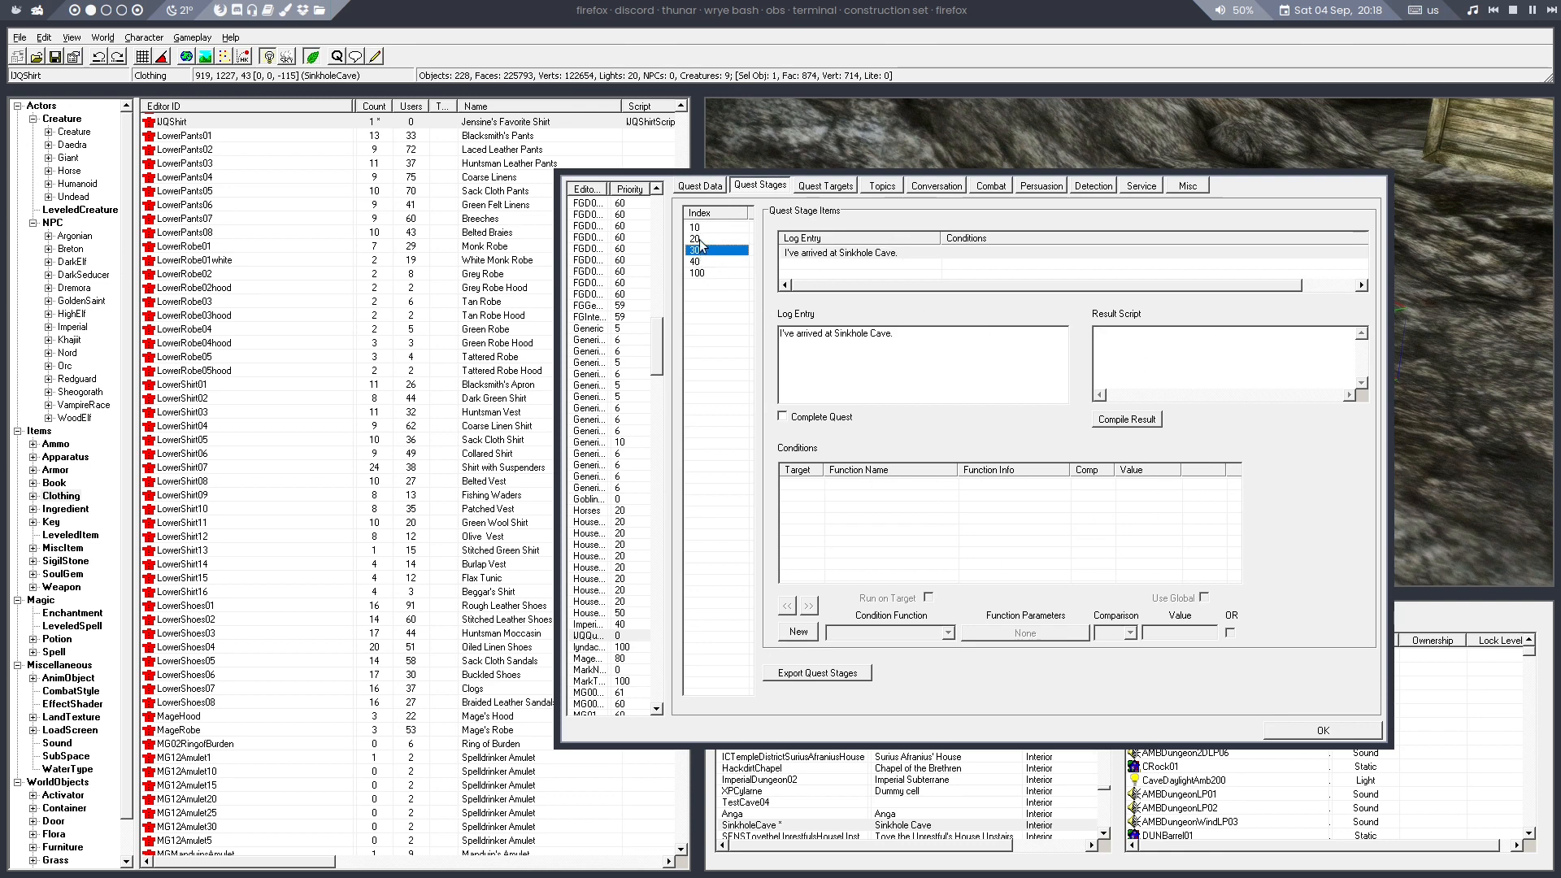
pyautogui.click(707, 239)
pyautogui.click(1254, 335)
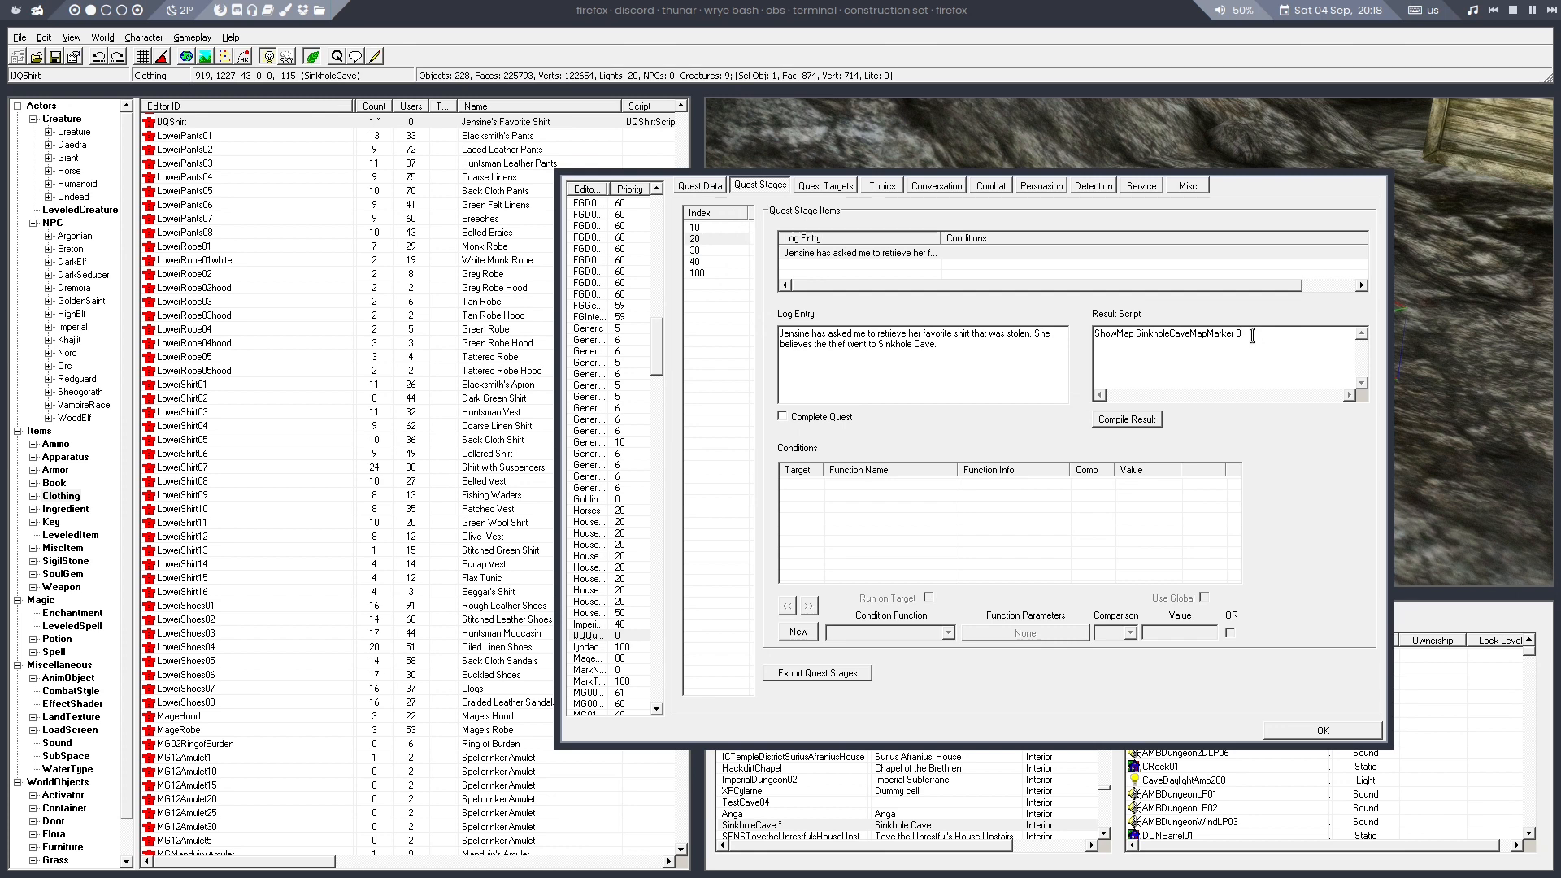
pyautogui.press('Return')
pyautogui.write('lJQShirtRef')
pyautogui.write('.Enable')
pyautogui.click(1137, 418)
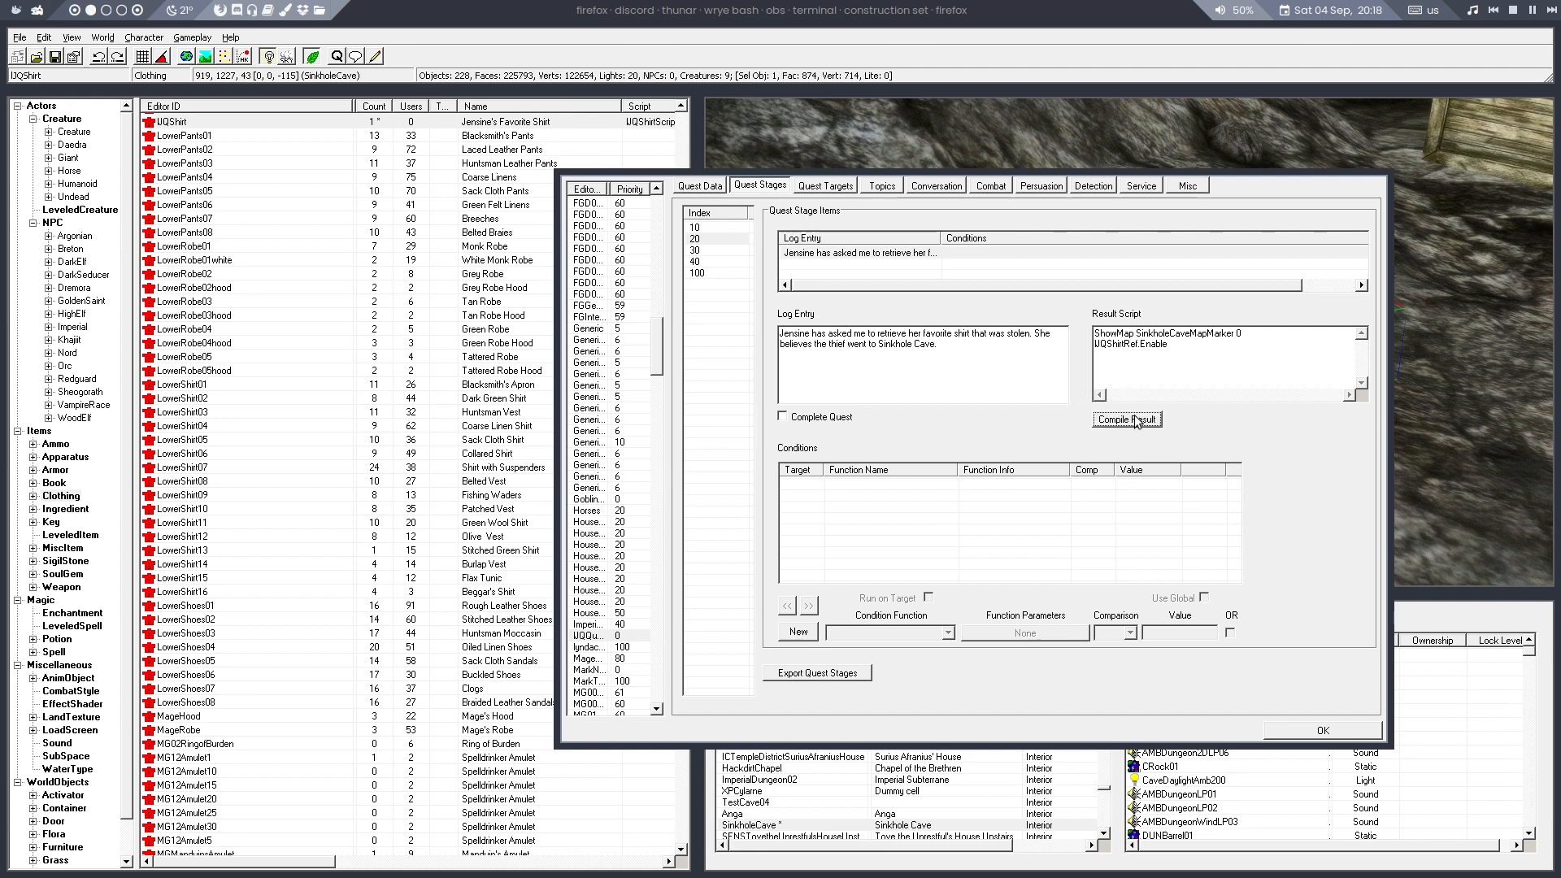
pyautogui.click(1323, 731)
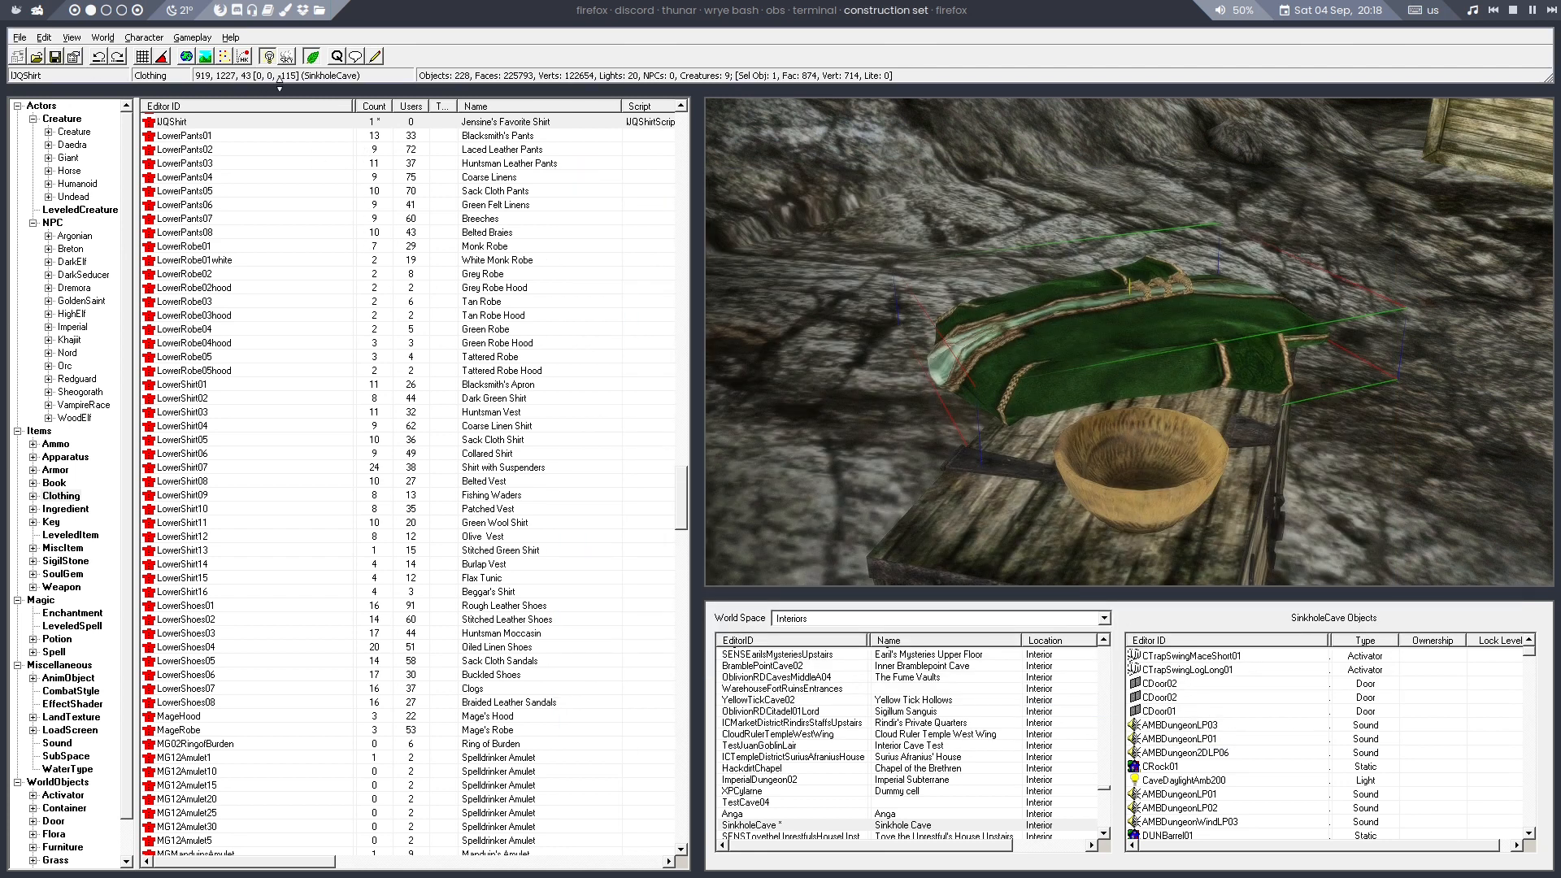
# Examine the quest data and icon of the Buying a house in Bruma quest, and close the quest editor
pyautogui.click(337, 61)
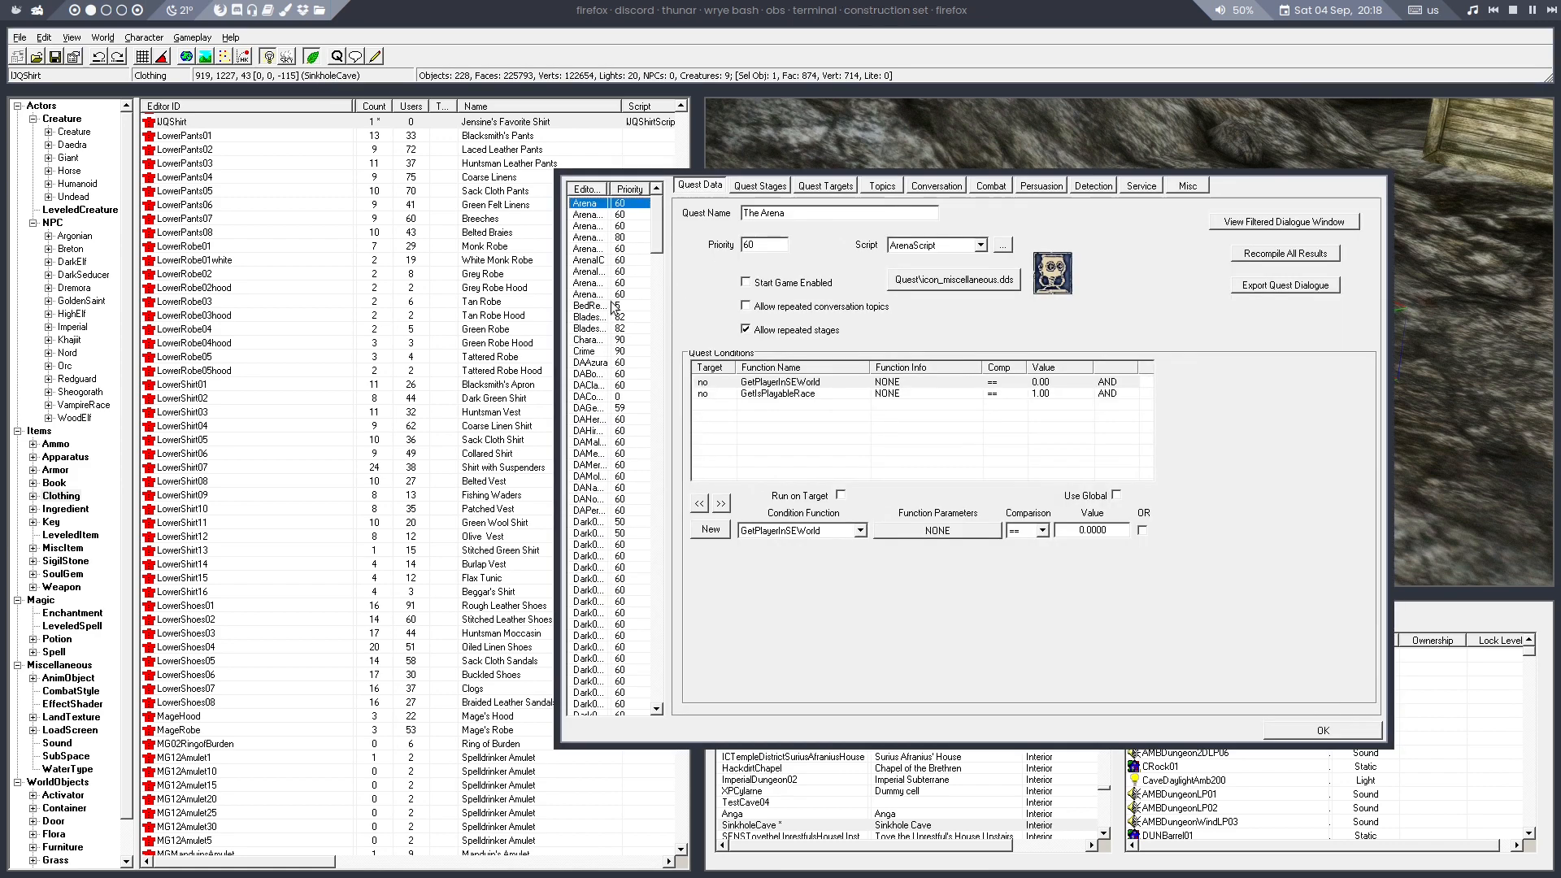
pyautogui.press('j')
pyautogui.click(595, 600)
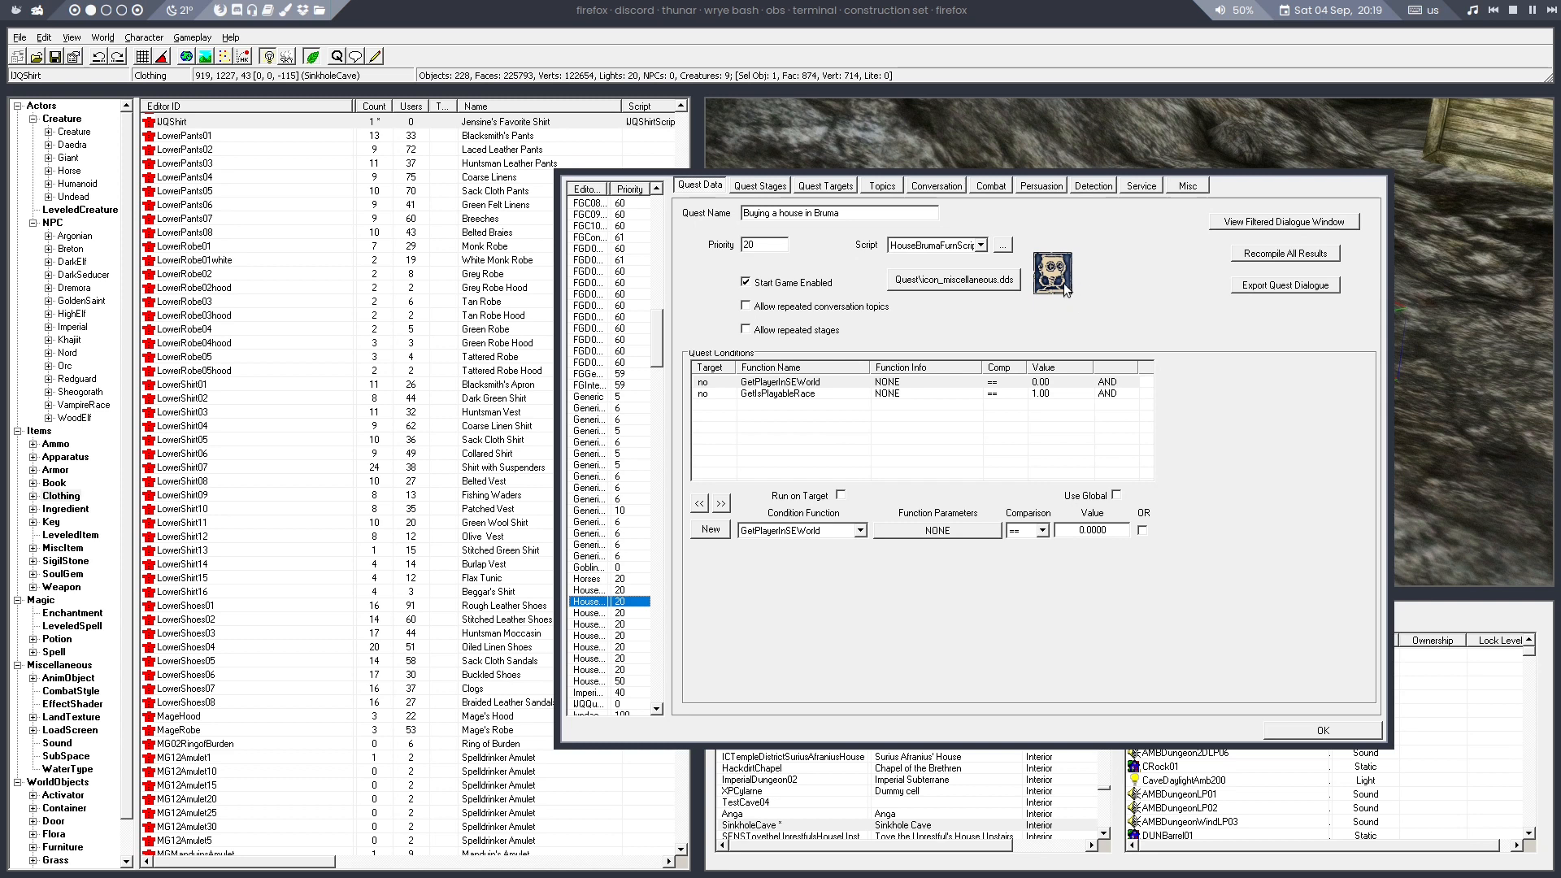
pyautogui.press('Escape')
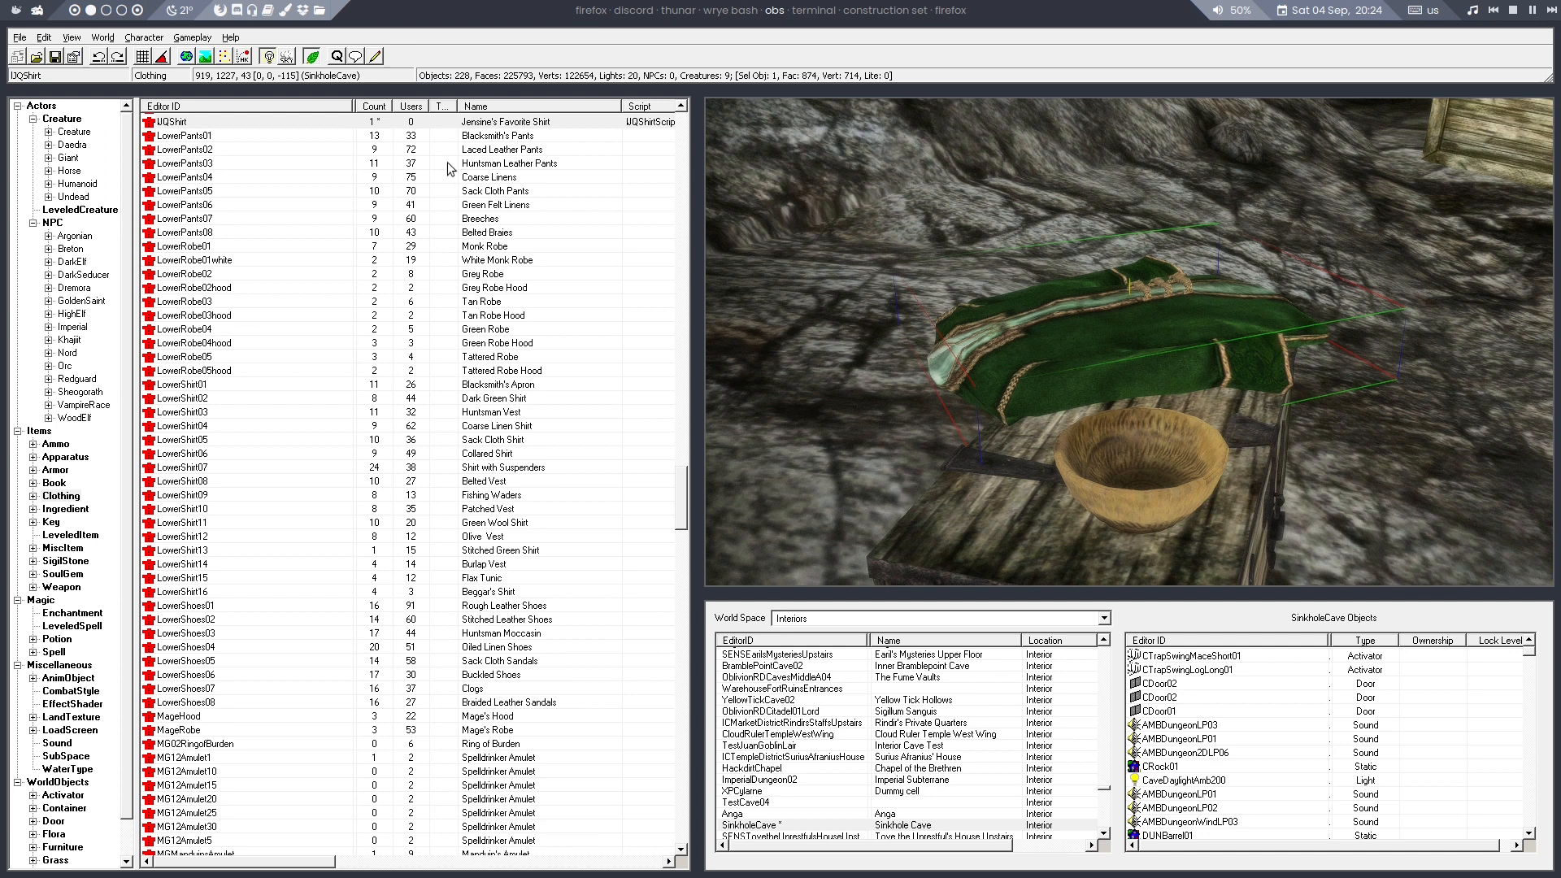
# Set the priority of the Jensine's Lost Shirt quest to 80
pyautogui.click(335, 58)
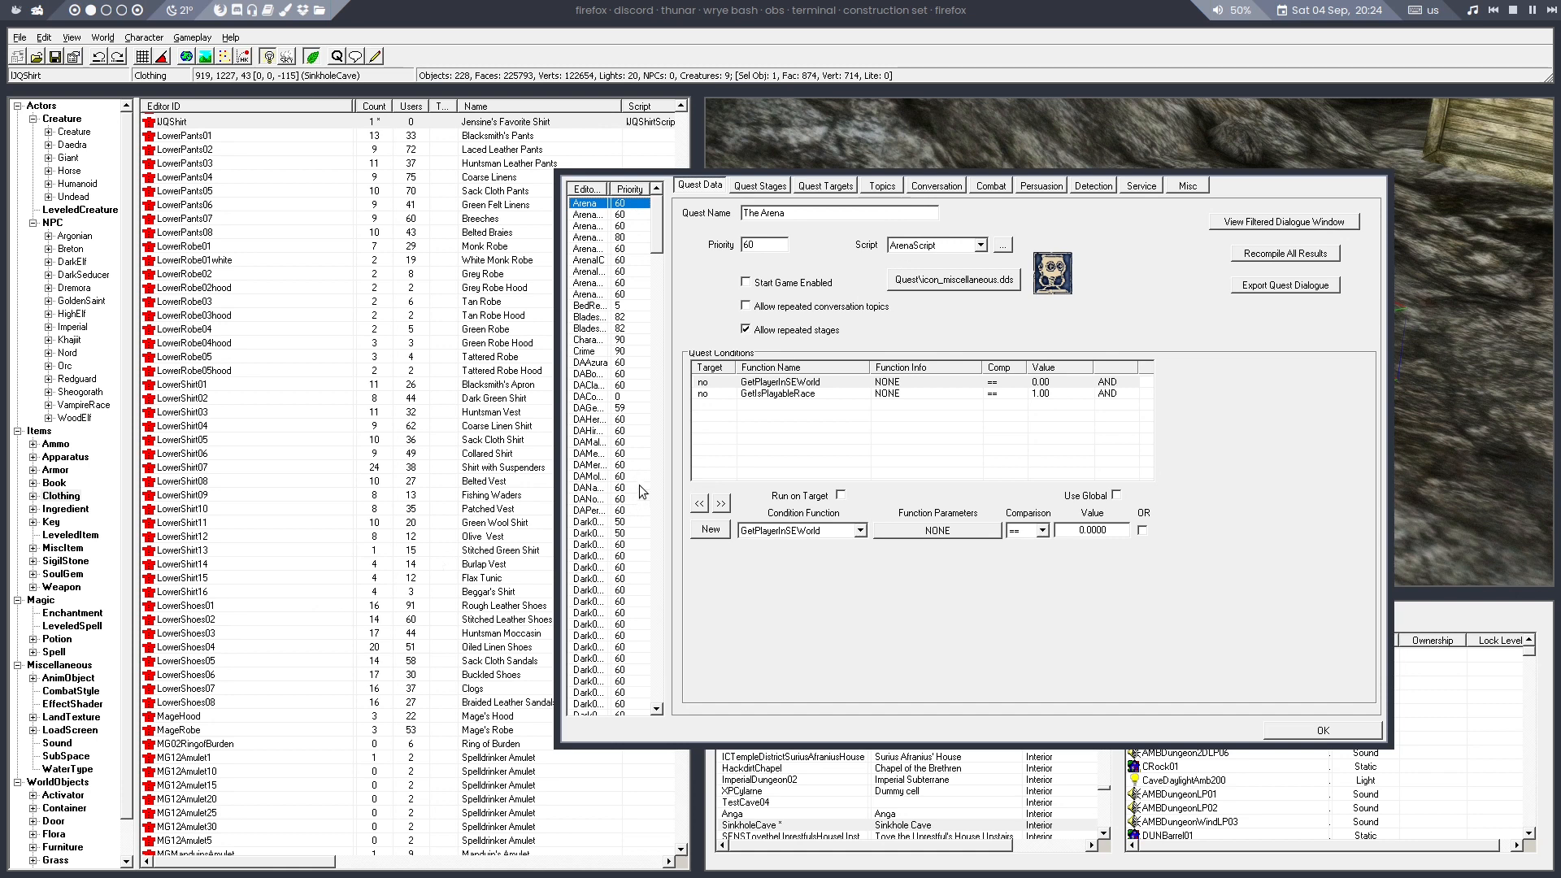
pyautogui.press('j')
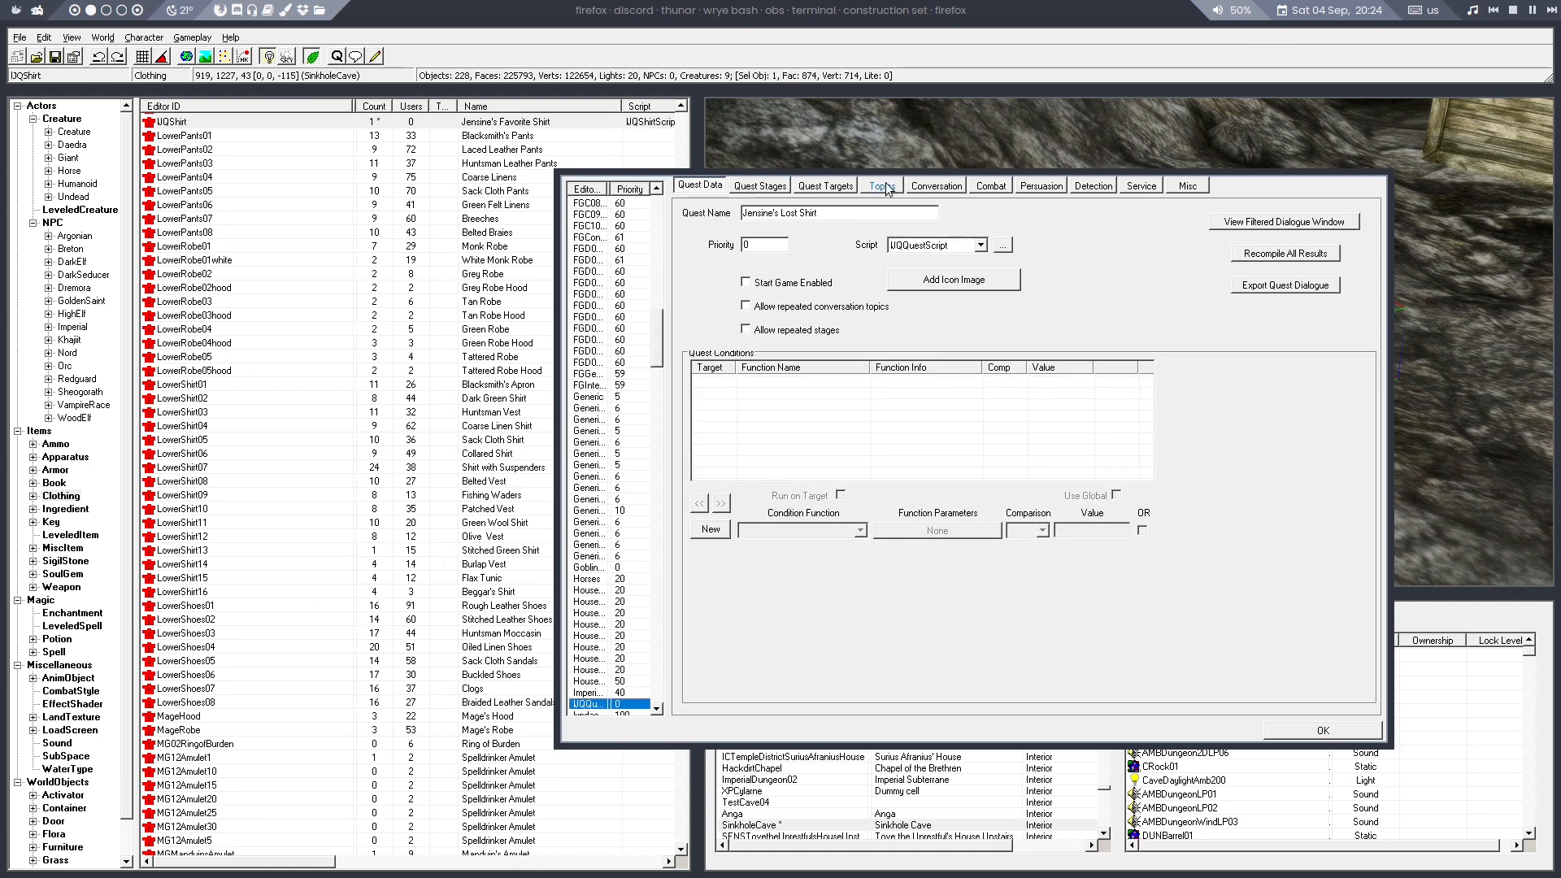
pyautogui.click(883, 186)
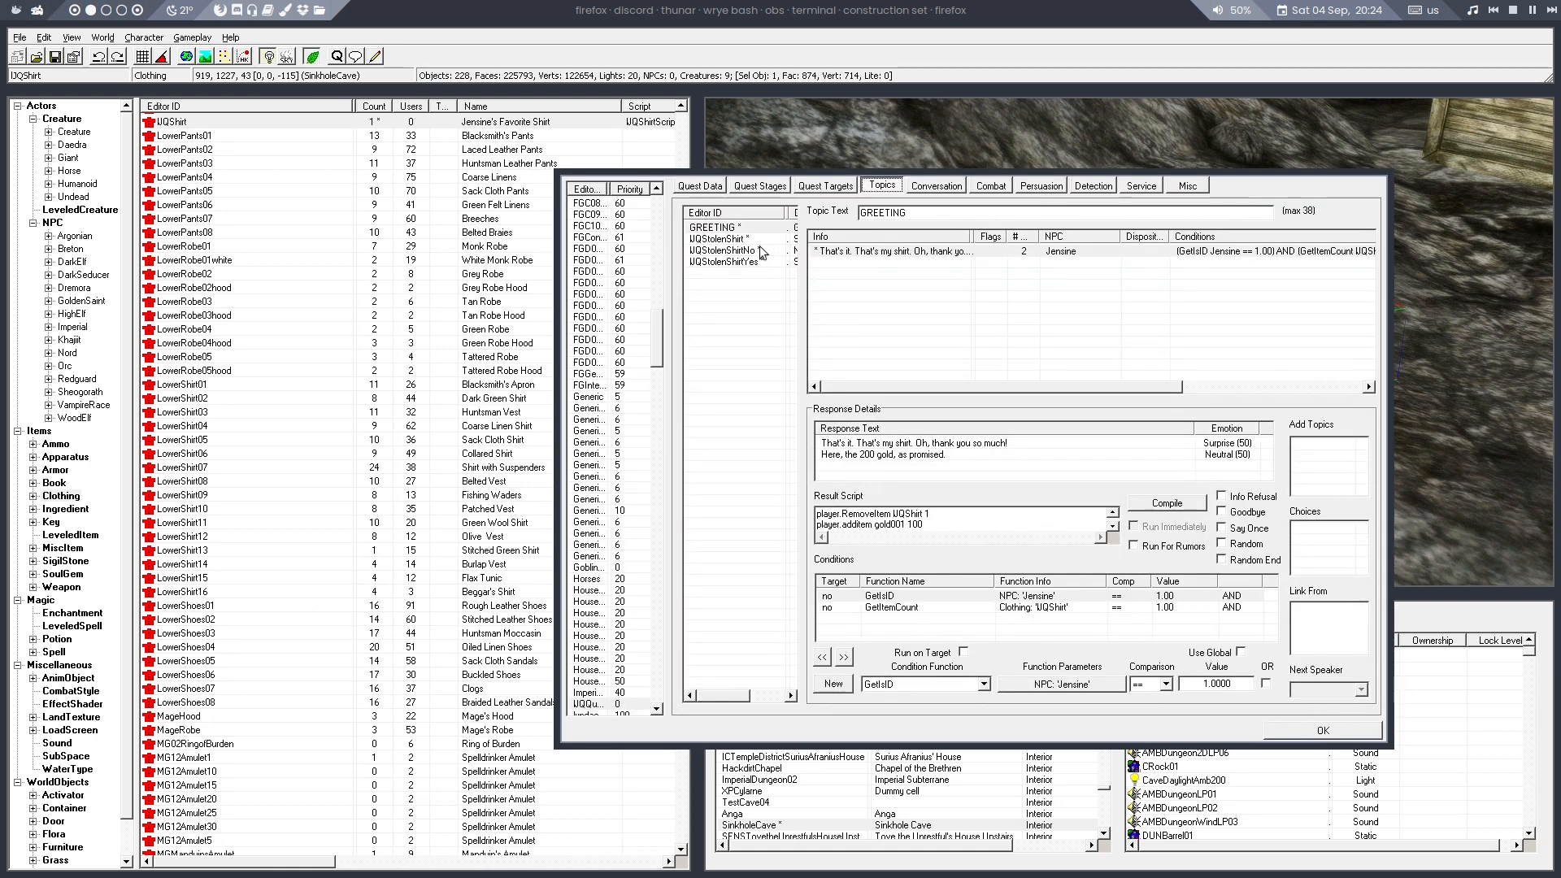
pyautogui.click(699, 185)
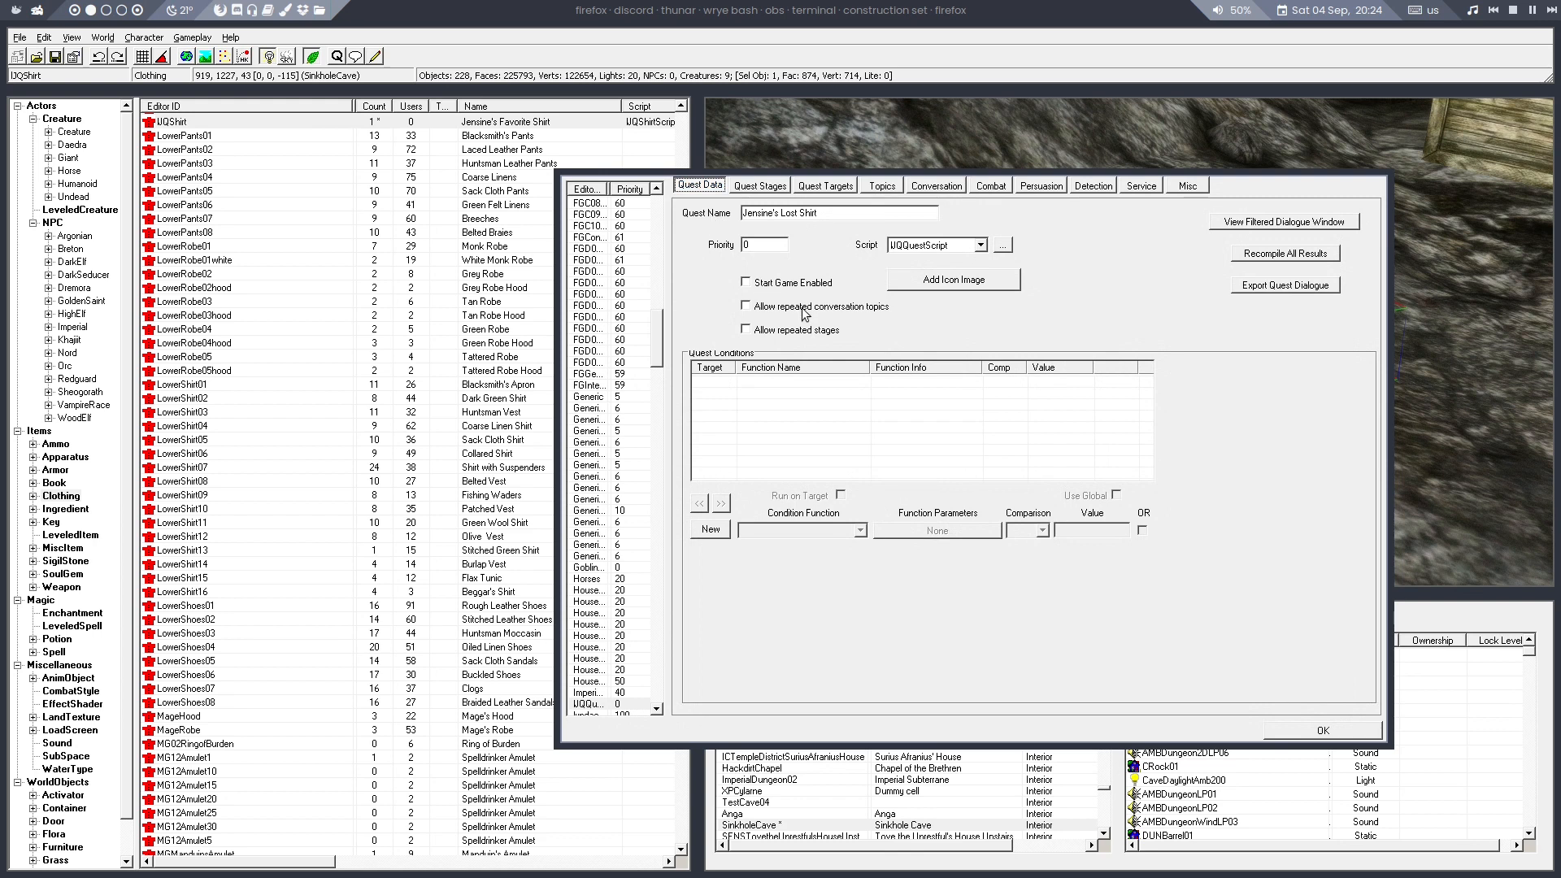
pyautogui.doubleClick(763, 245)
pyautogui.moveTo(656, 335); pyautogui.dragTo(663, 281)
pyautogui.moveTo(752, 248); pyautogui.dragTo(662, 252)
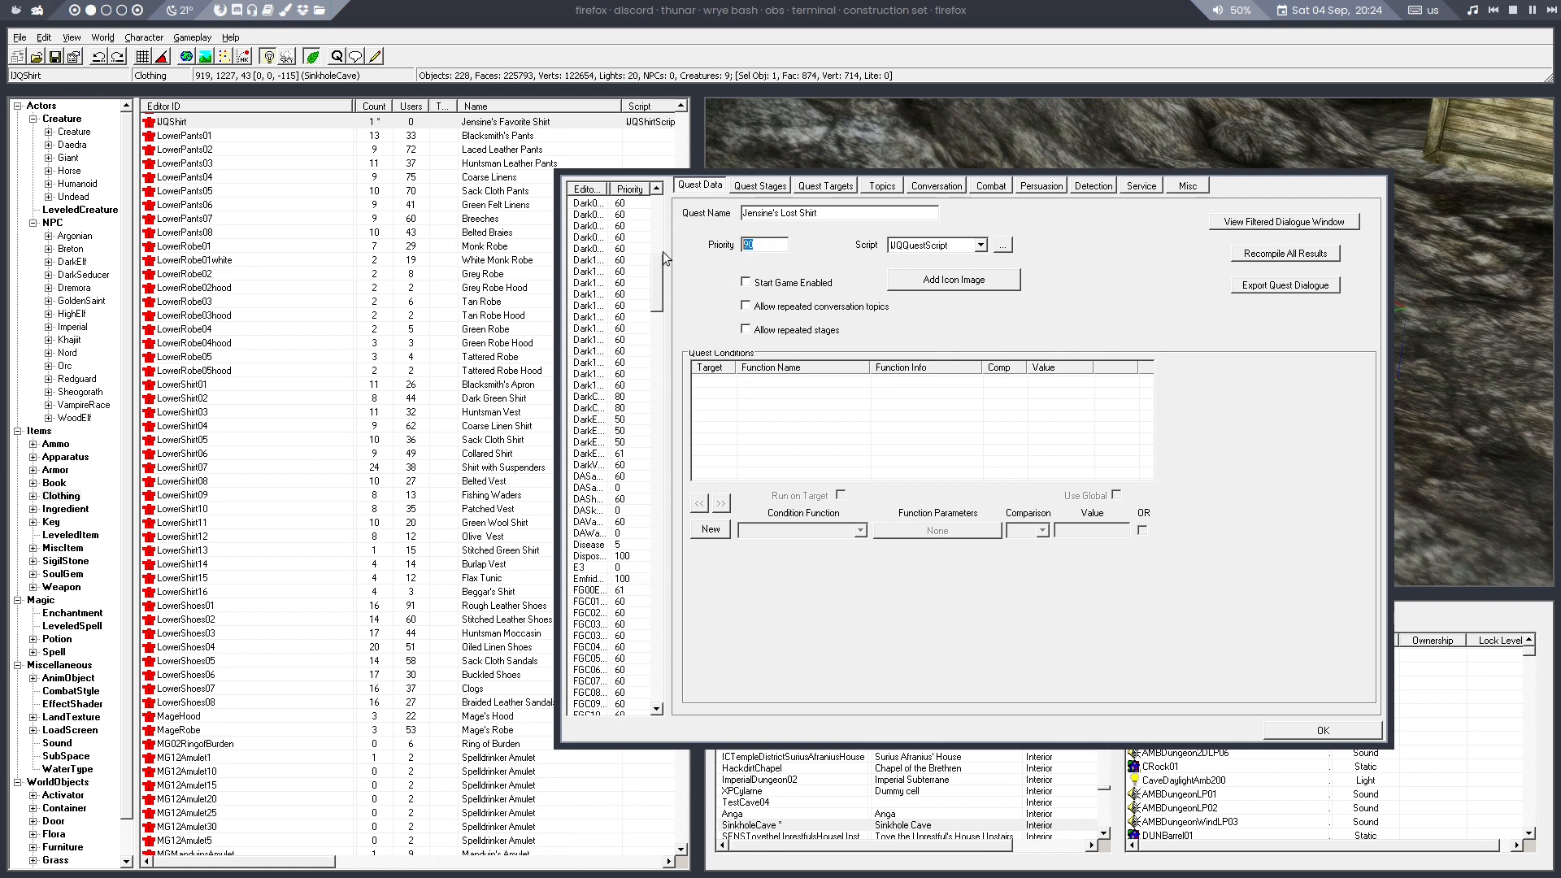
pyautogui.write('80')
pyautogui.scroll(9, 598, 437)
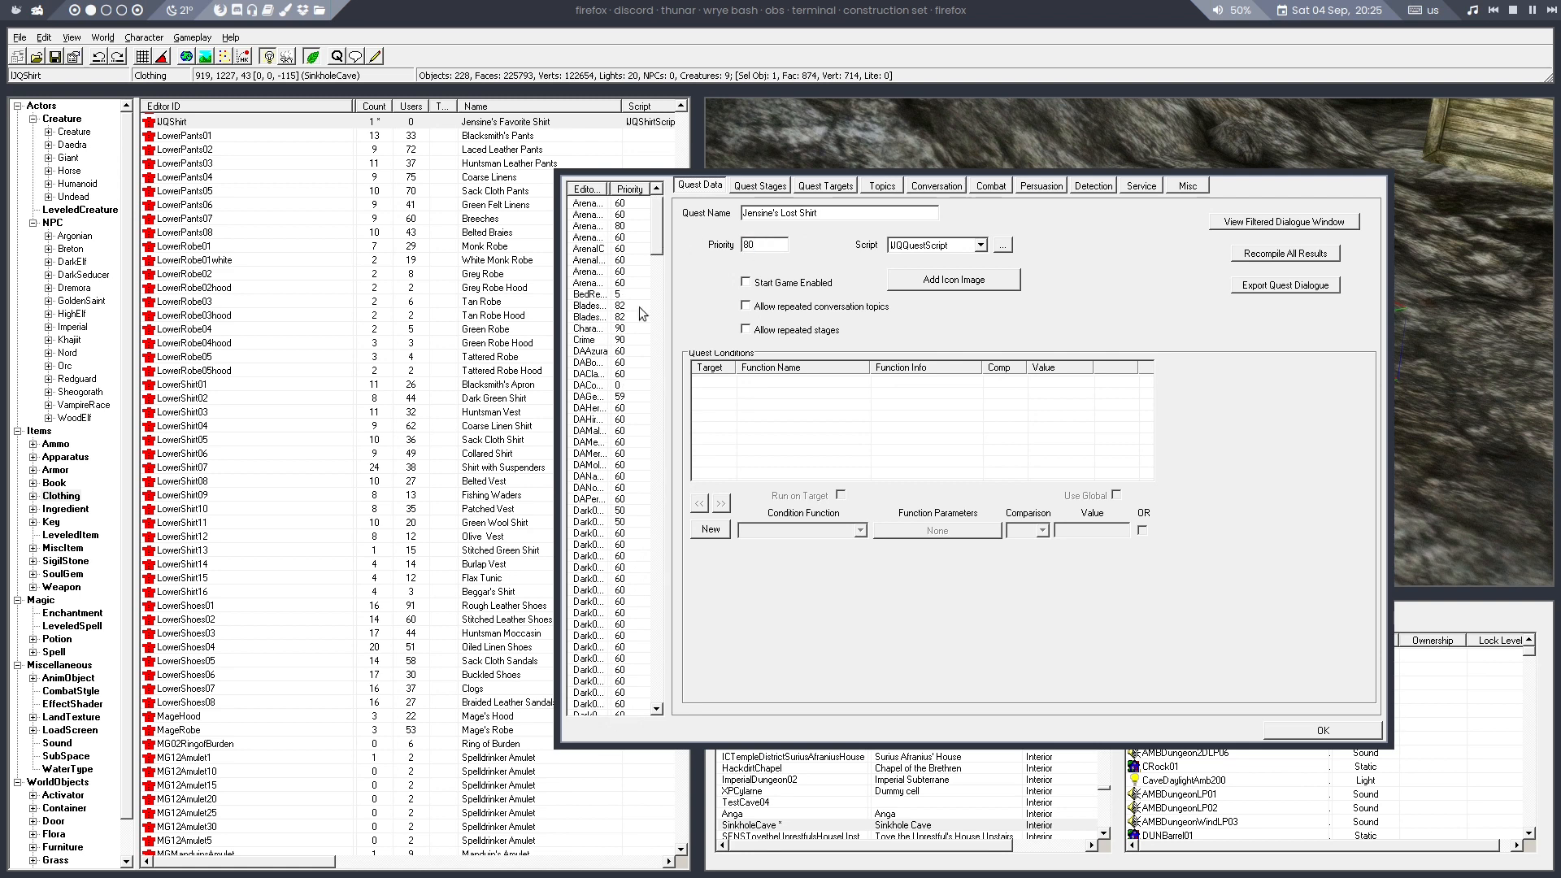
# Make the GetItemCount IJQShirt condition of Jensine's GREETING response run on target, and close the quest editor
pyautogui.moveTo(660, 223); pyautogui.dragTo(655, 696)
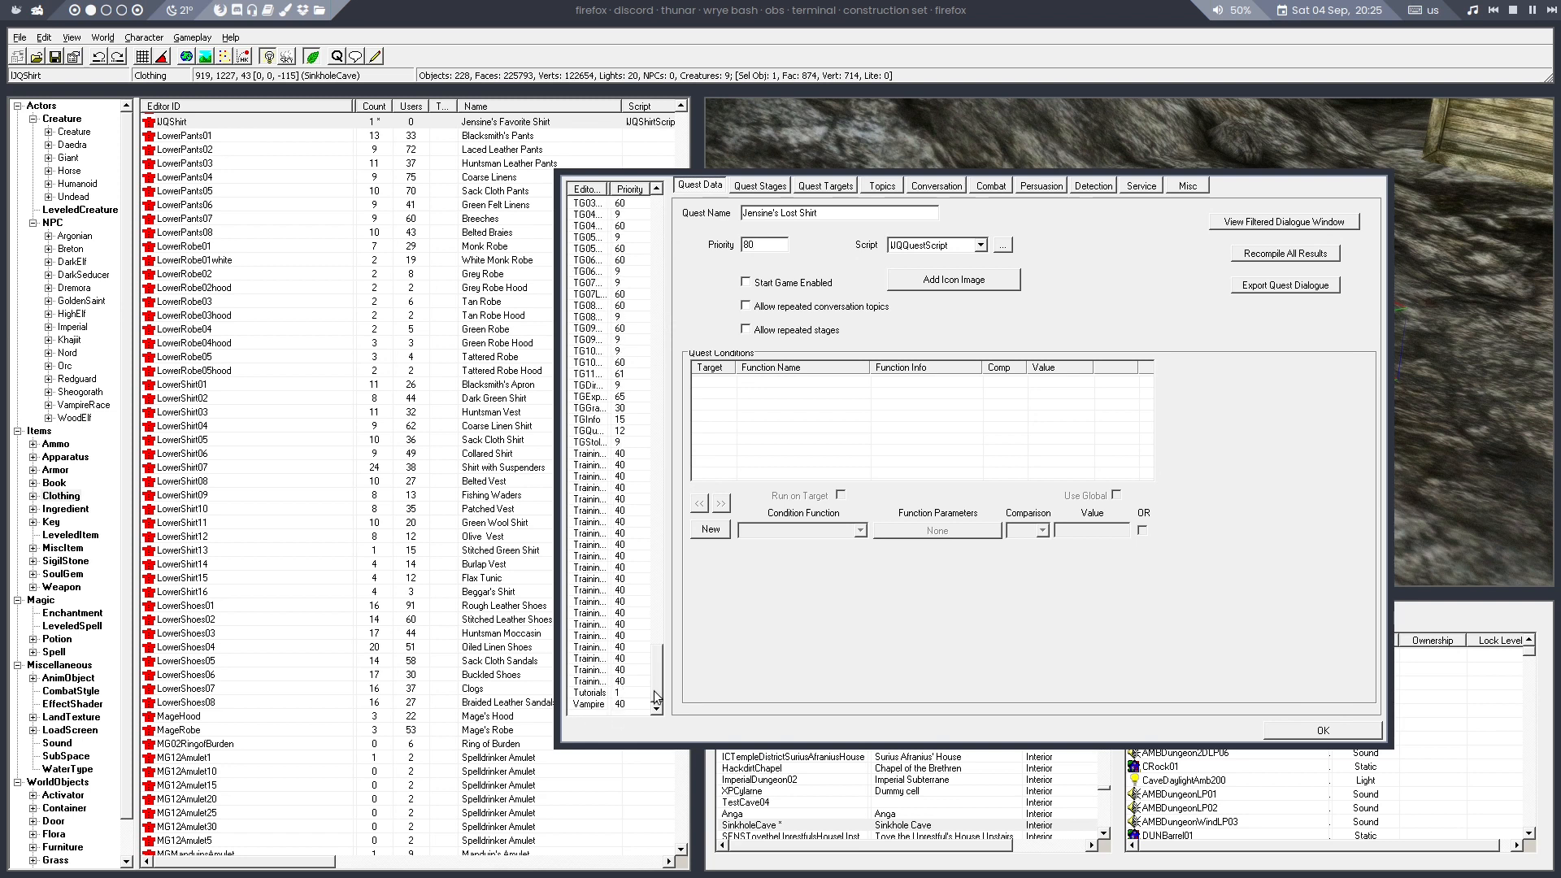
pyautogui.moveTo(655, 697); pyautogui.dragTo(660, 598)
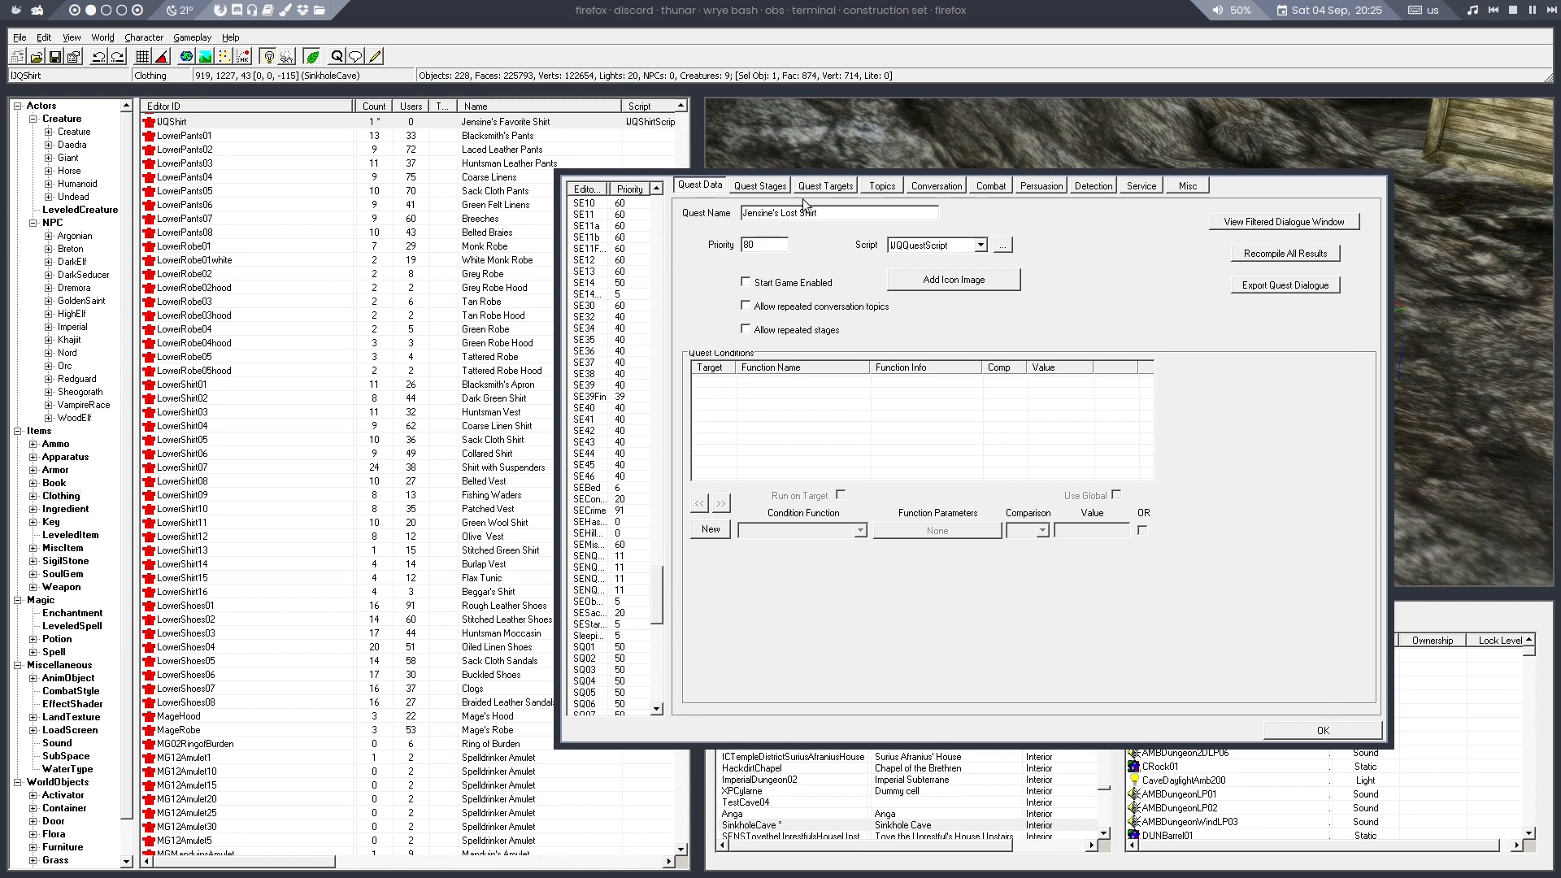
pyautogui.click(893, 185)
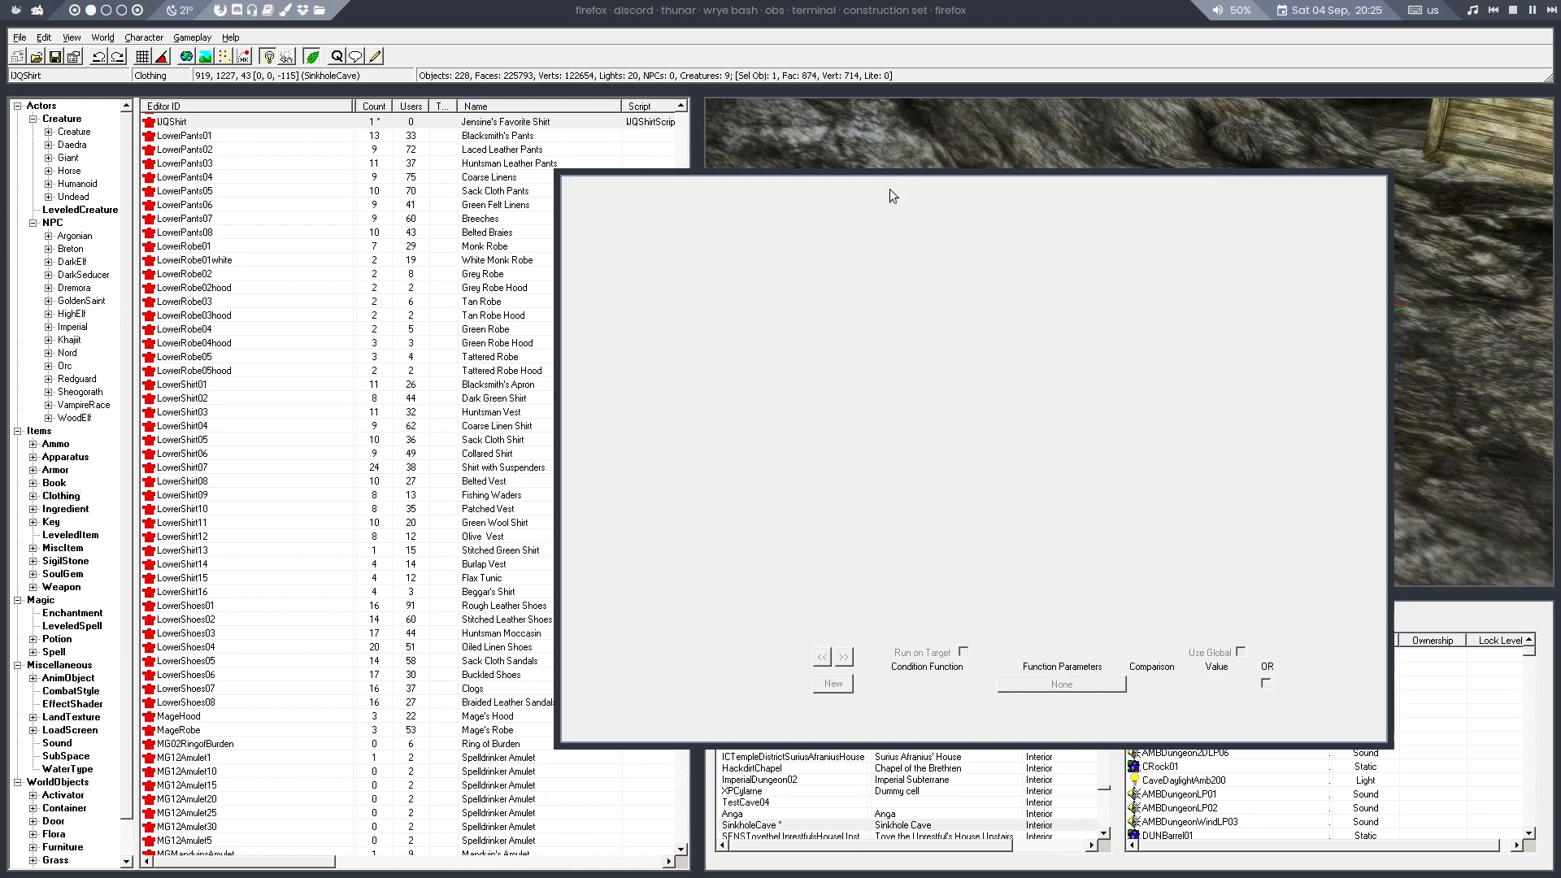
pyautogui.click(907, 598)
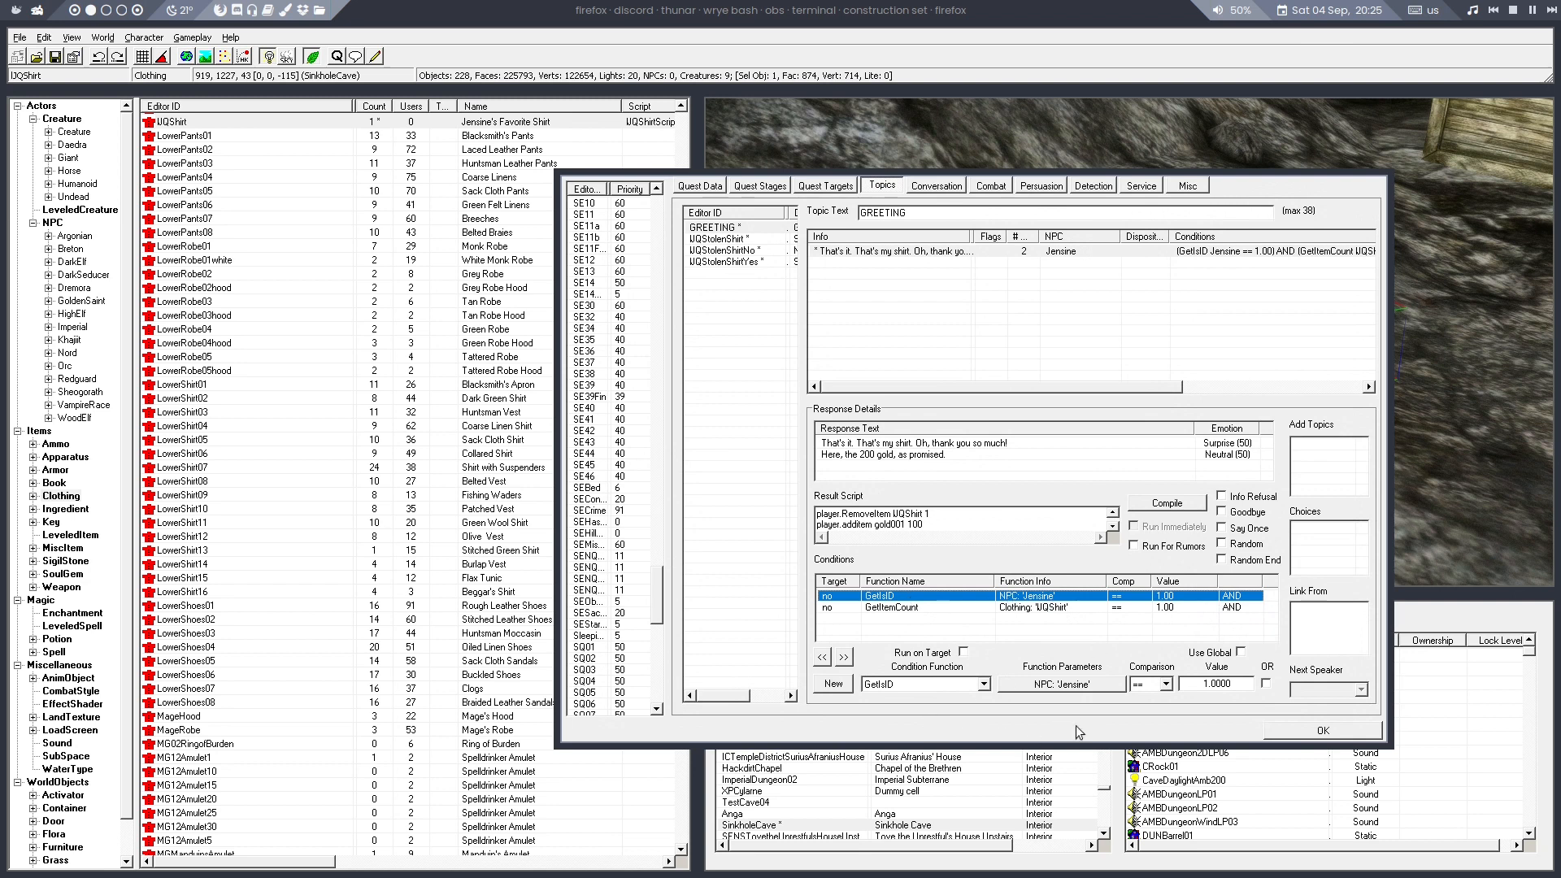
pyautogui.click(885, 608)
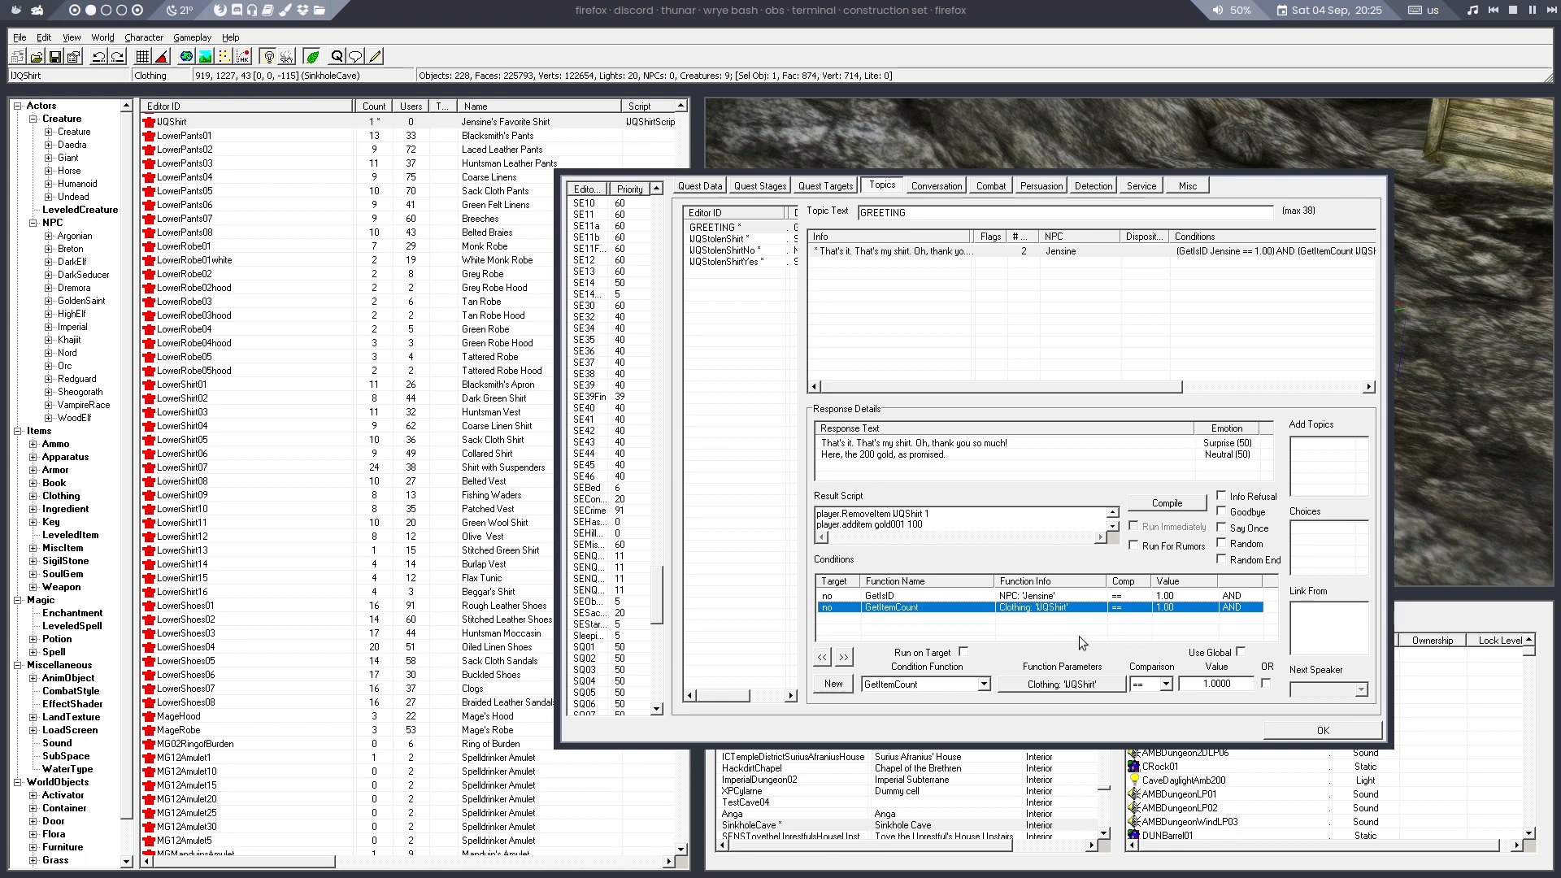
pyautogui.click(963, 652)
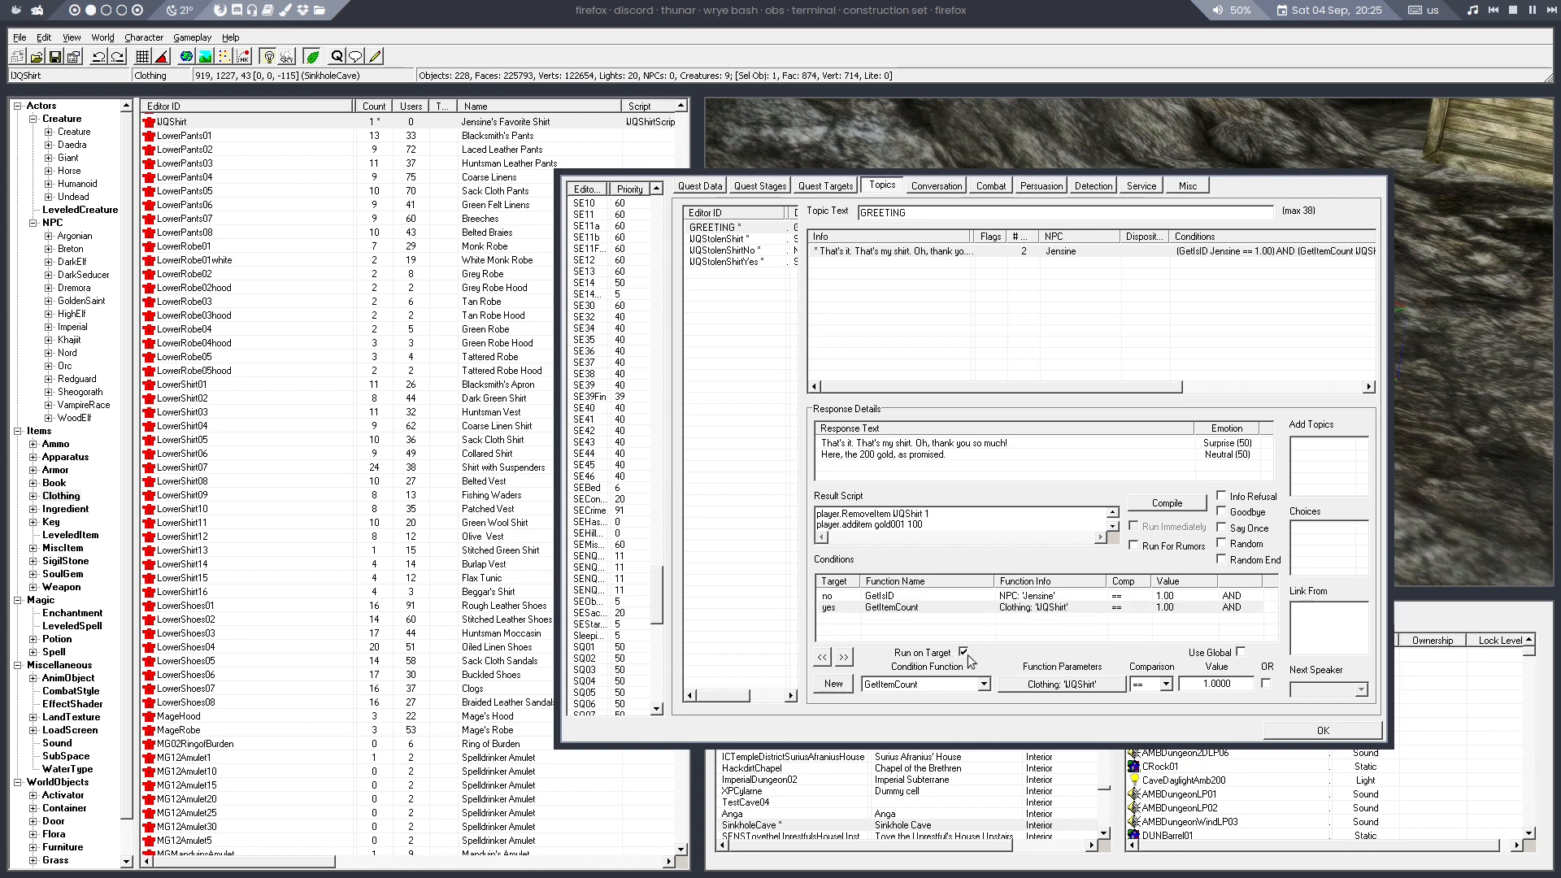
pyautogui.click(1305, 729)
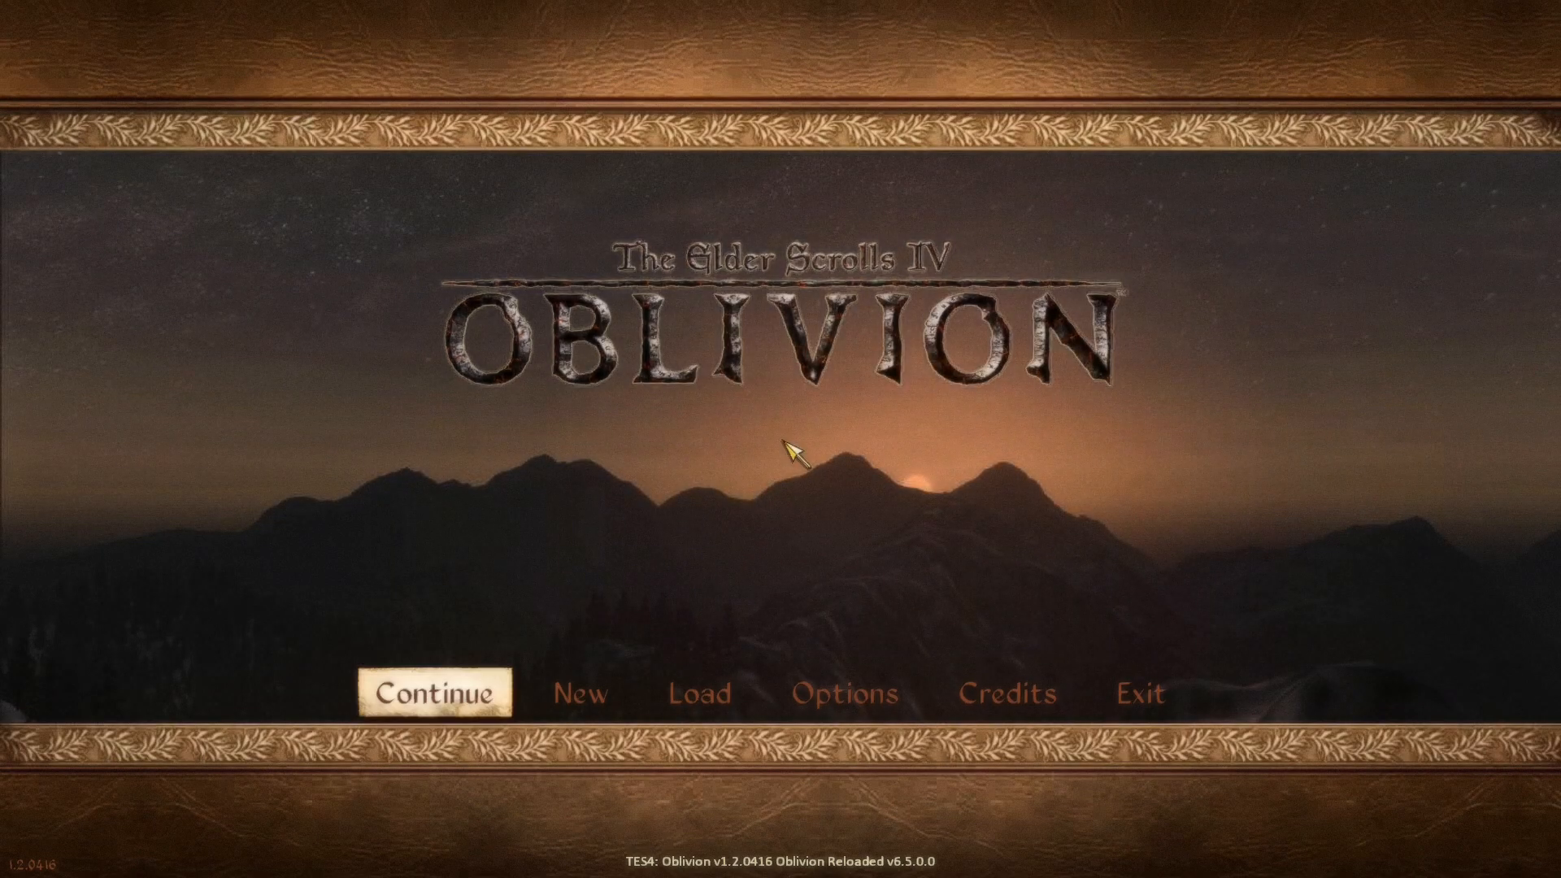
# Switch to The Elder Scrolls IV: Oblivion and load a saved game
pyautogui.press('Right')
pyautogui.press('Right')
pyautogui.press('Return')
pyautogui.press('Return')
pyautogui.click(793, 536)
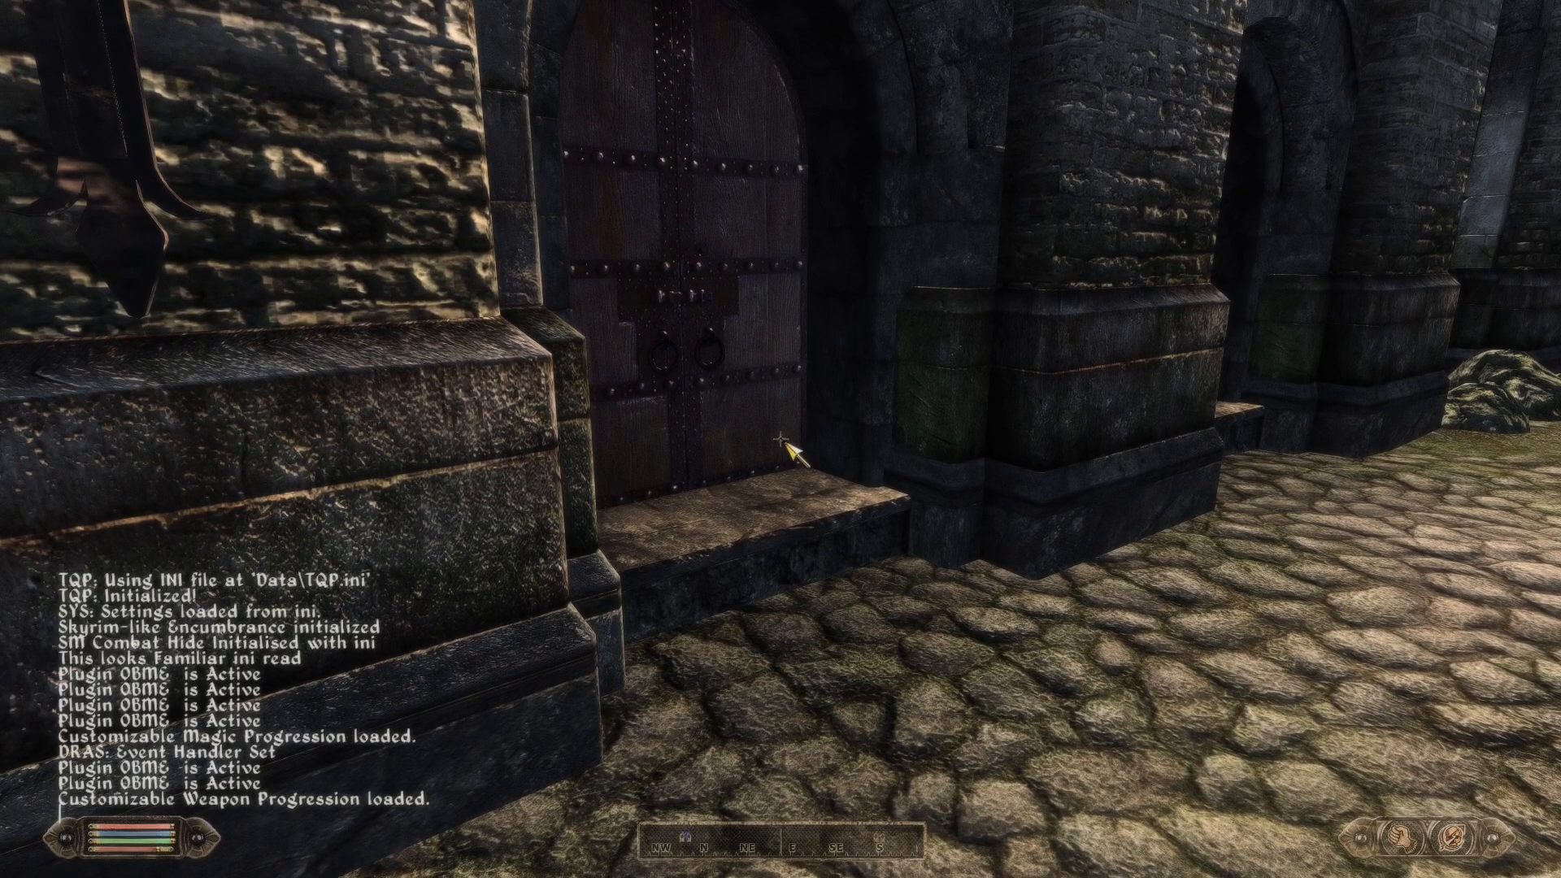
# Hide all map markers with the console command "tmm 0" and close the console
pyautogui.press('`')
pyautogui.write('tmm ')
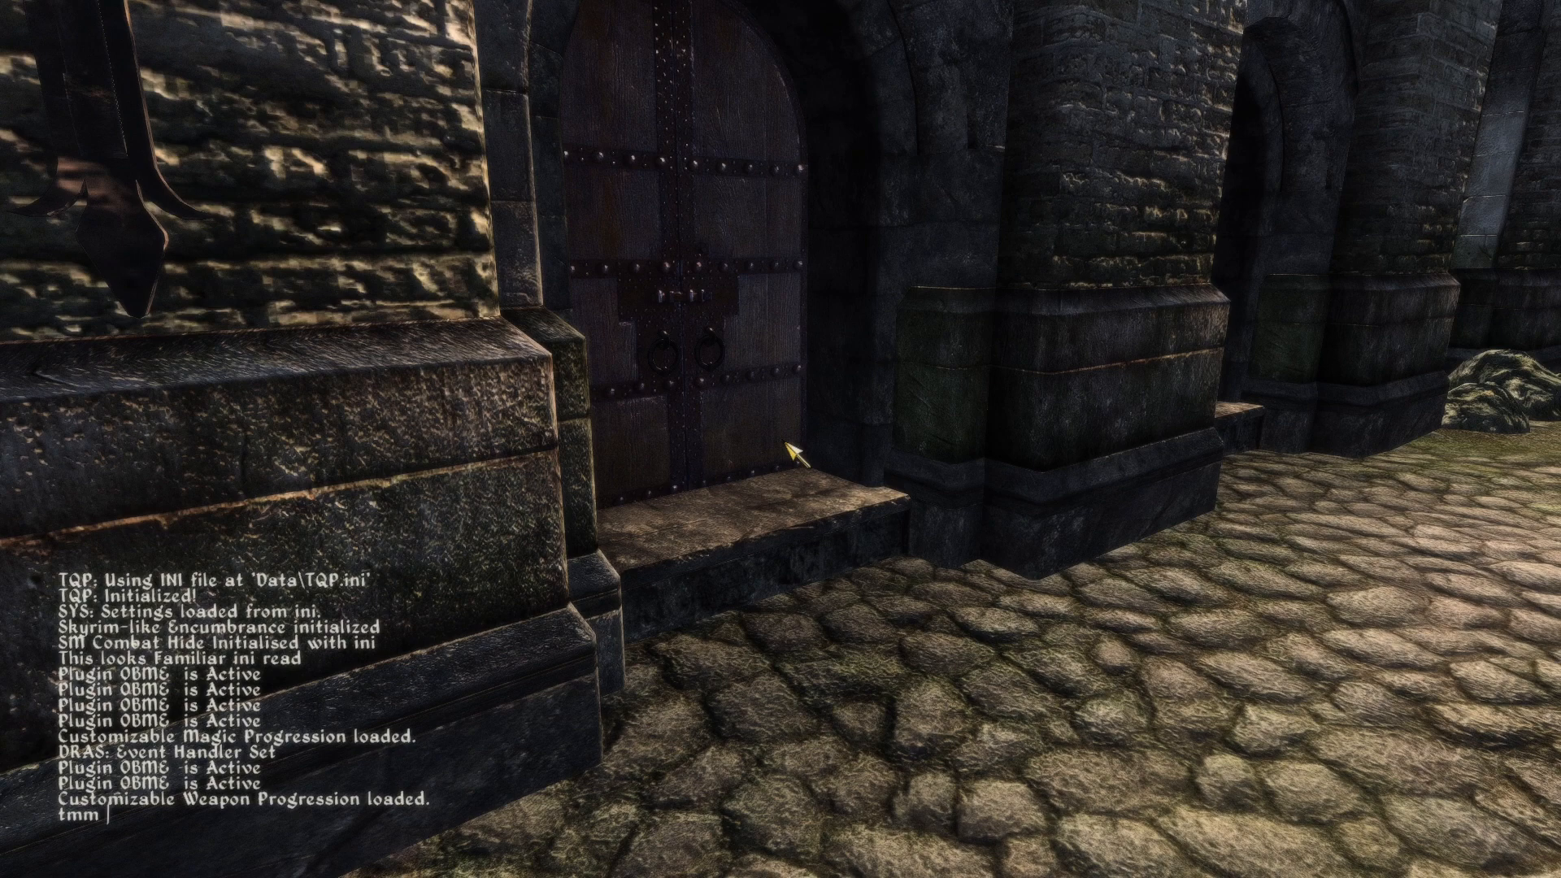
pyautogui.write('0')
pyautogui.press('Return')
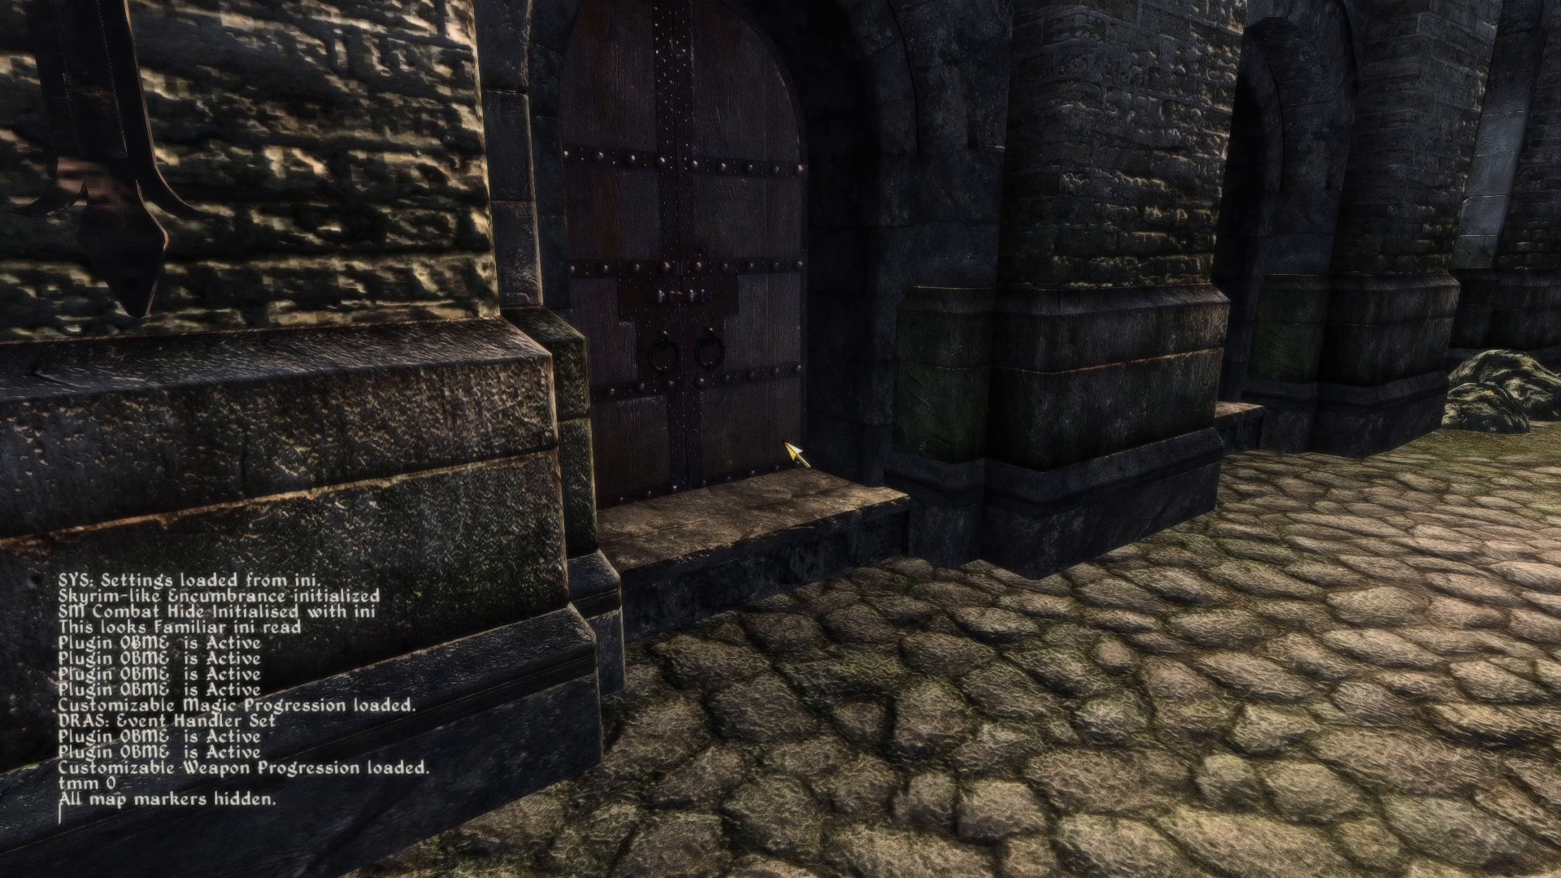
pyautogui.press('`')
# Check the world map at the door of Jensine's "Good as New" Merchandise, and enter the store
pyautogui.press('w')
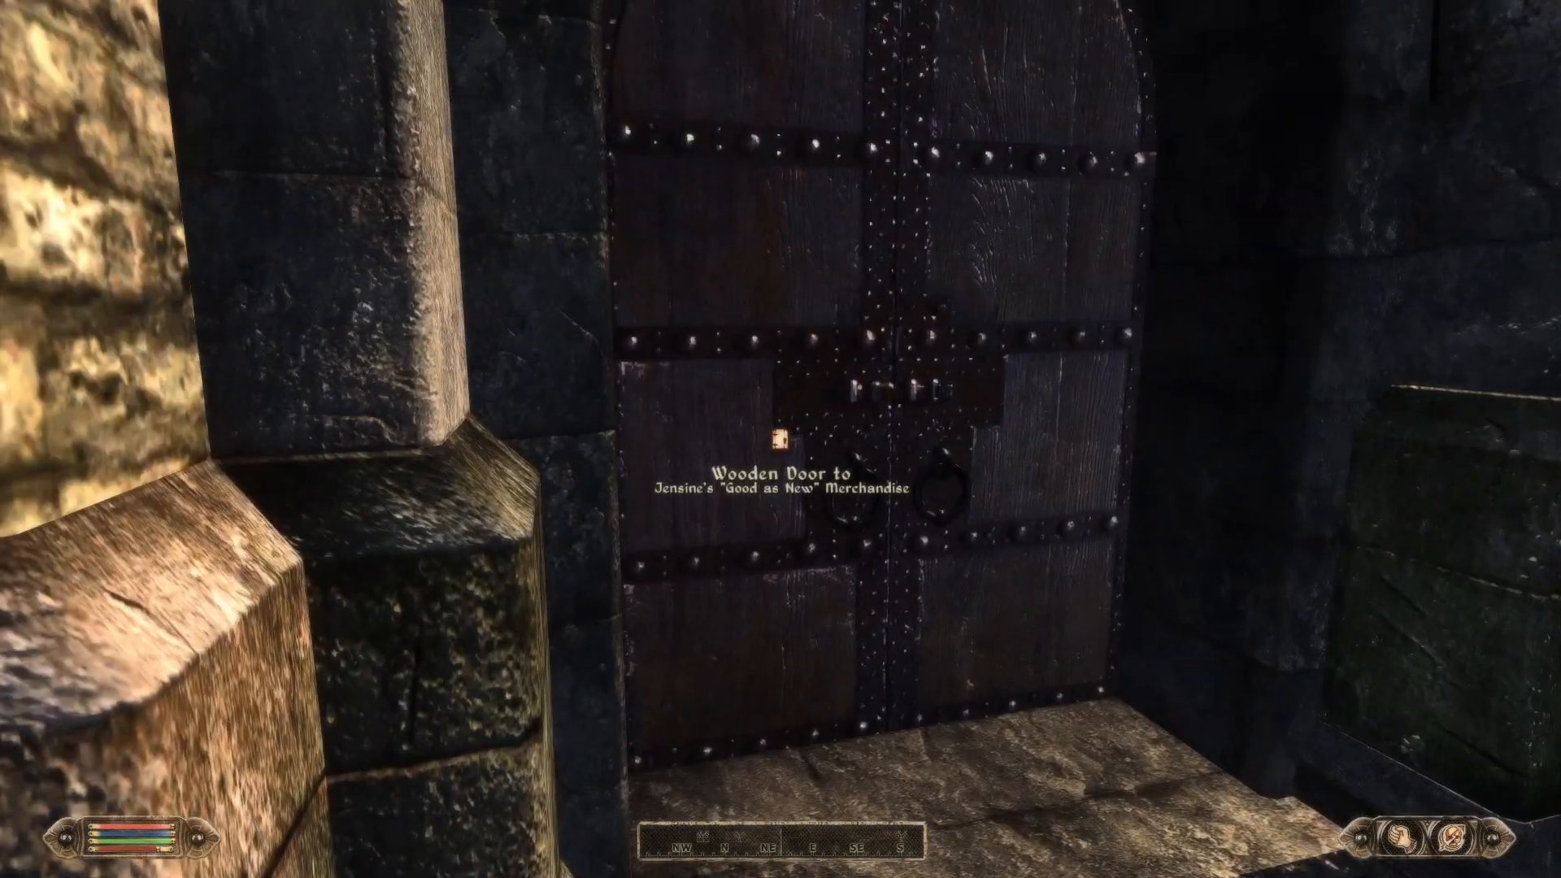
pyautogui.press('Tab')
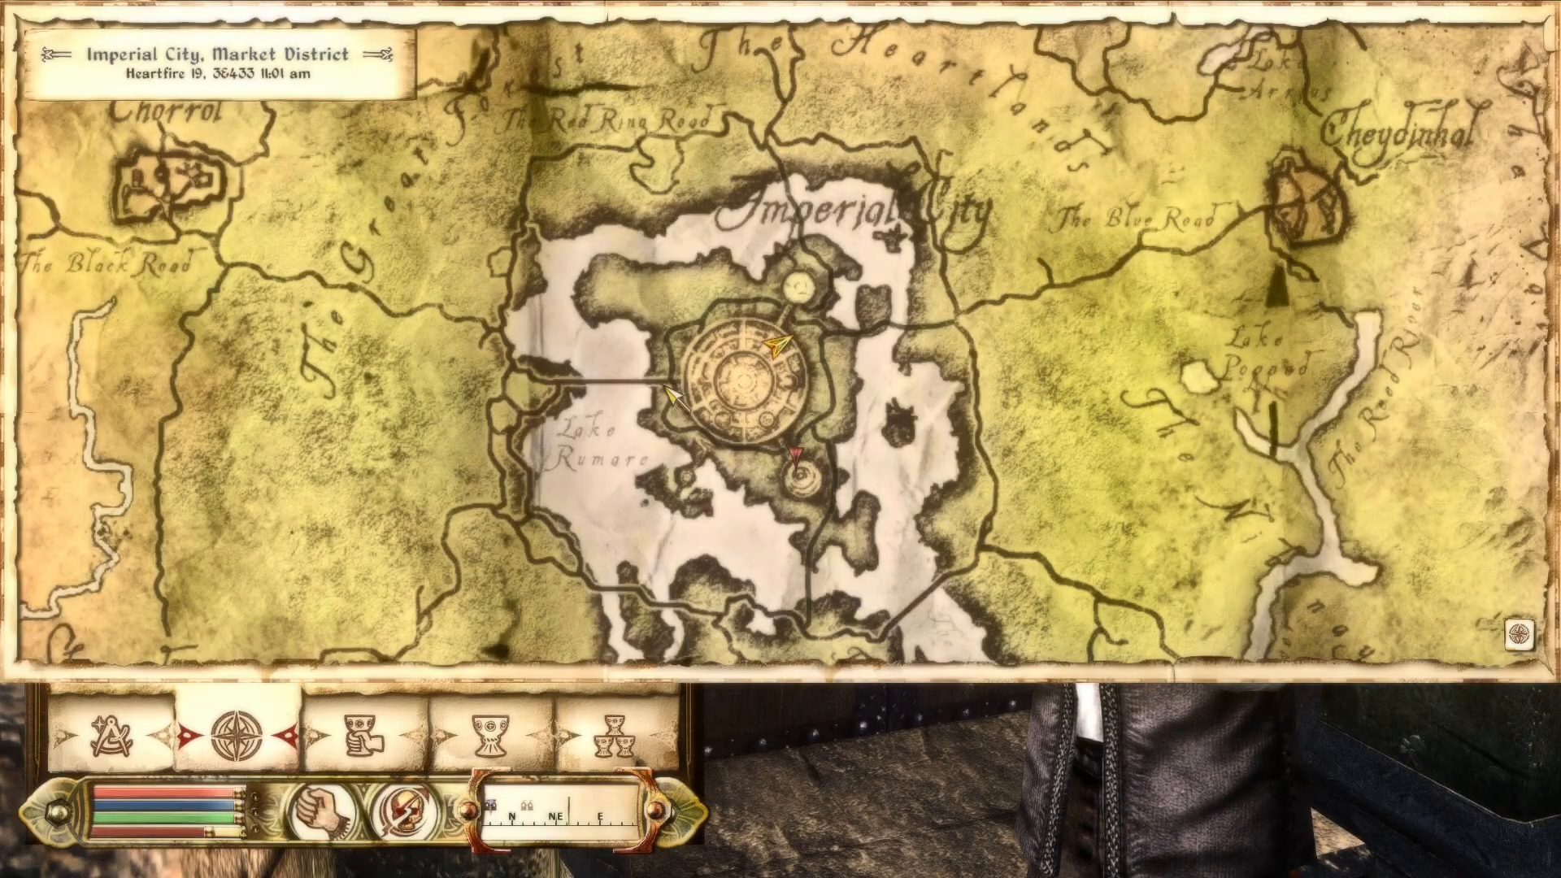
pyautogui.press('Tab')
pyautogui.press('e')
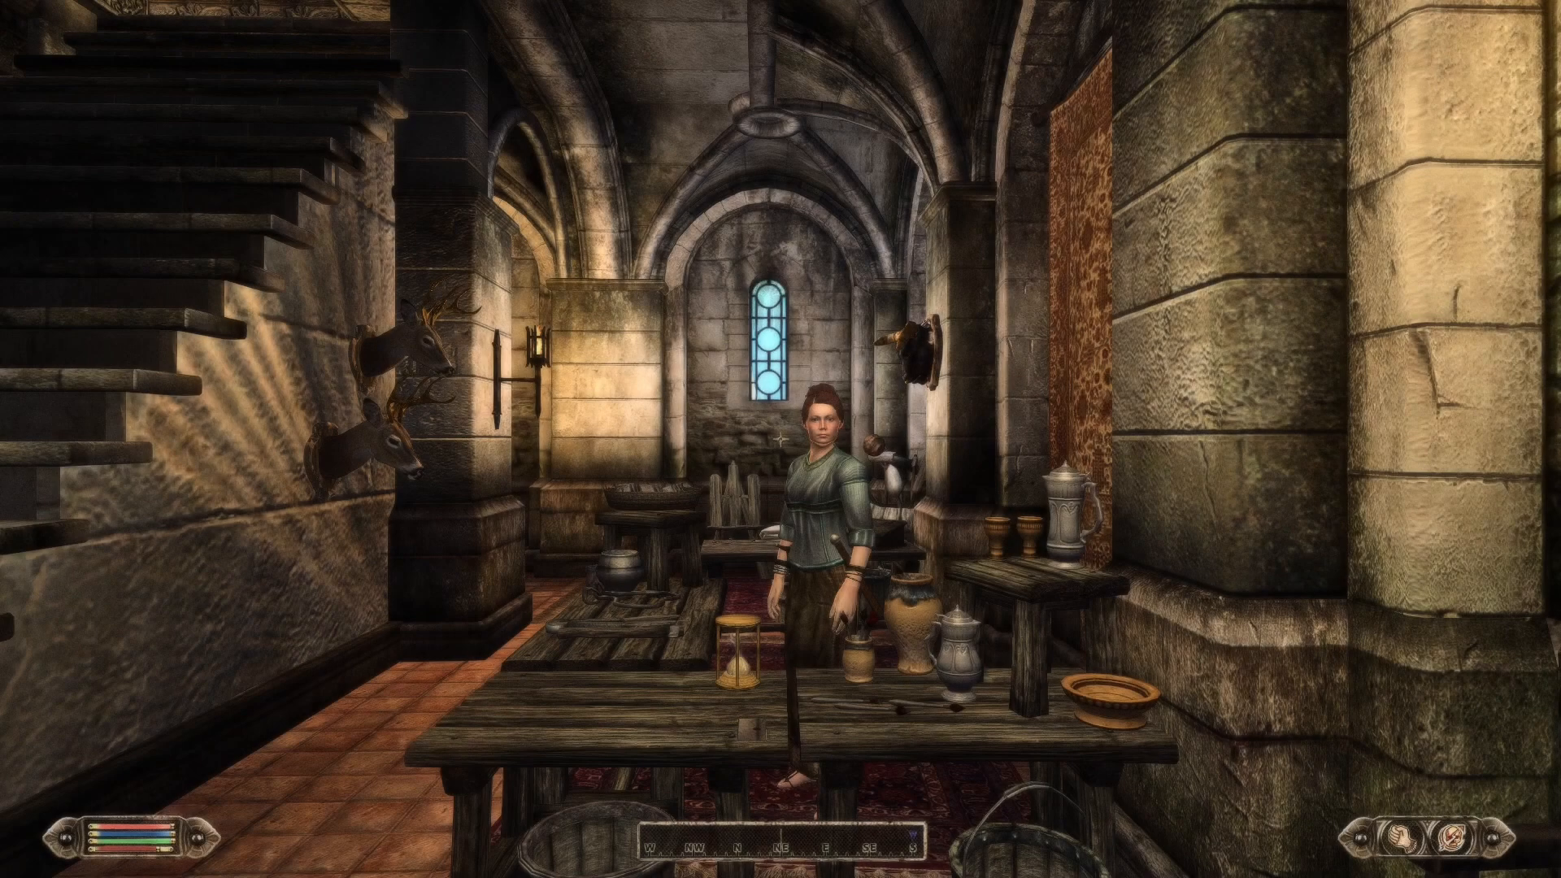
# Find and read Jensine's Note on the store table, exit it, and make Jensine's Lost Shirt the active quest
pyautogui.press('w')
pyautogui.press('w')
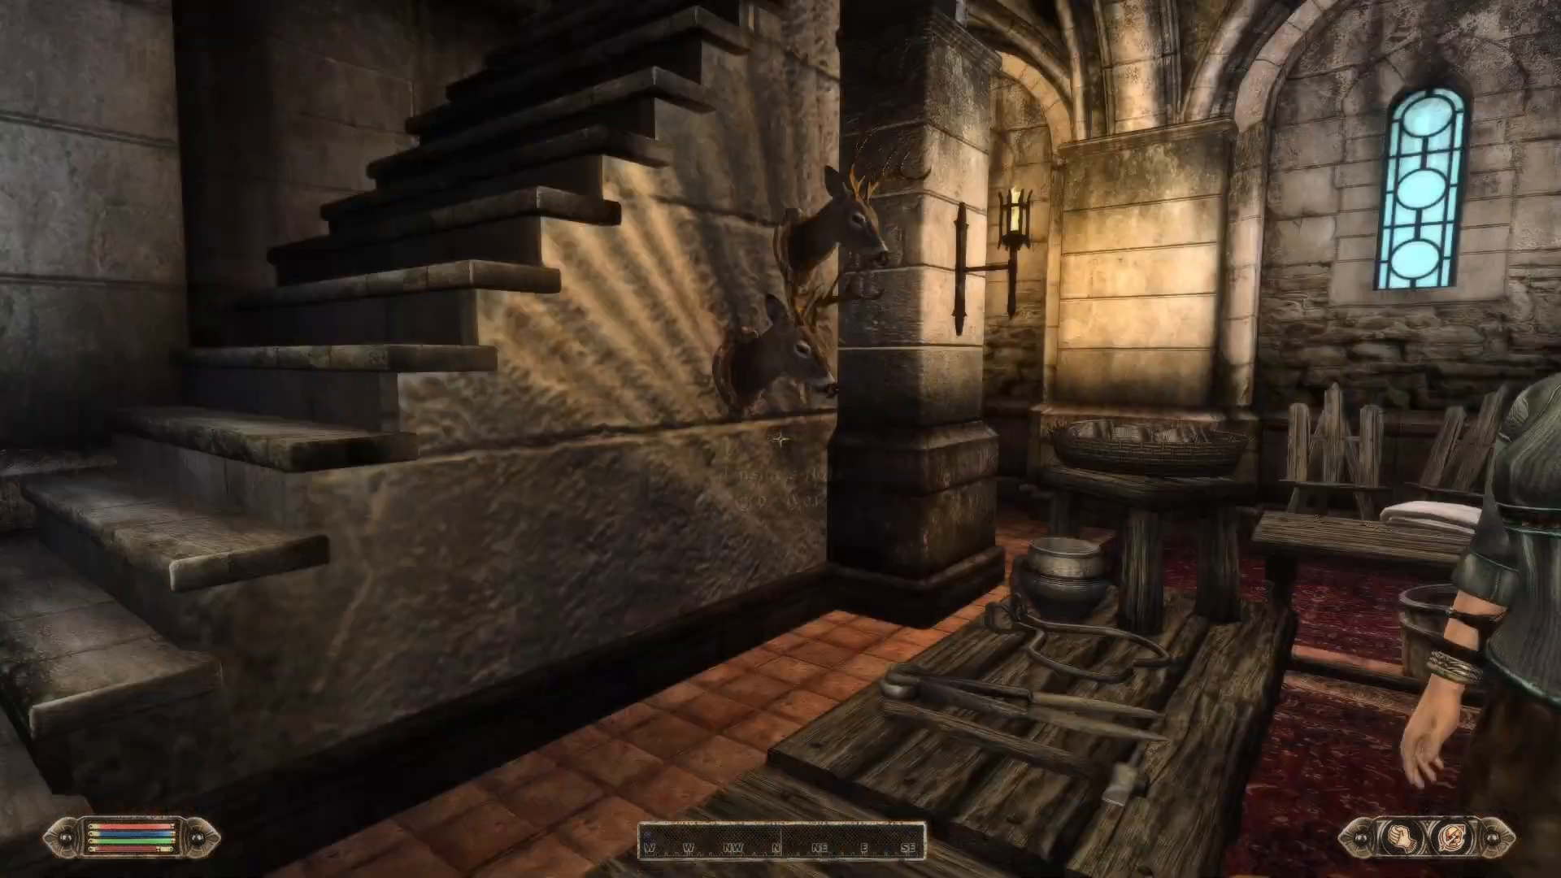
pyautogui.press('w')
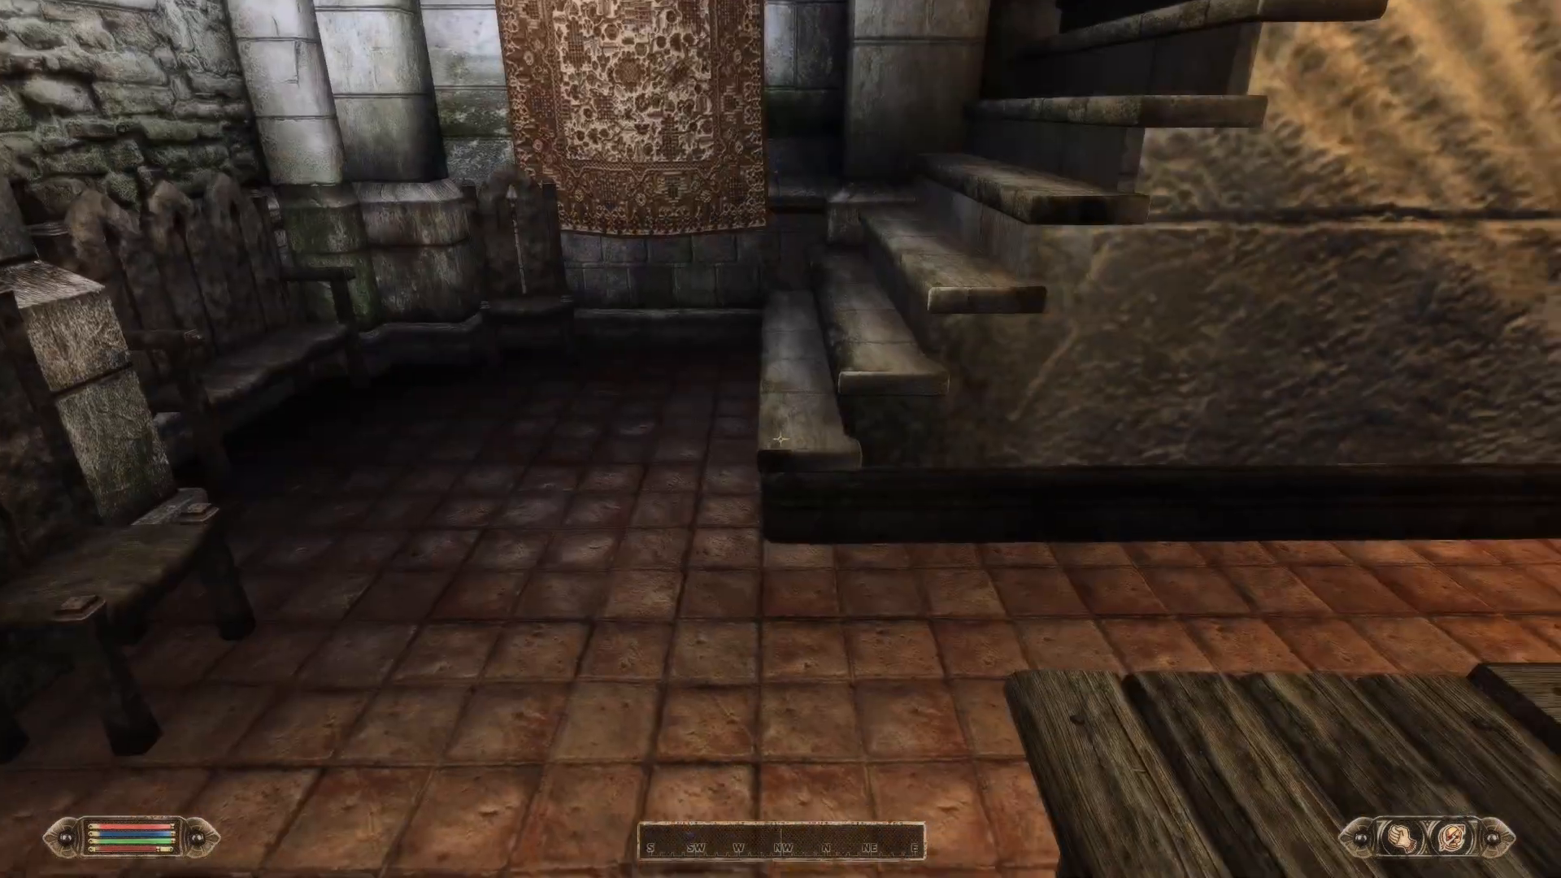
pyautogui.press('w')
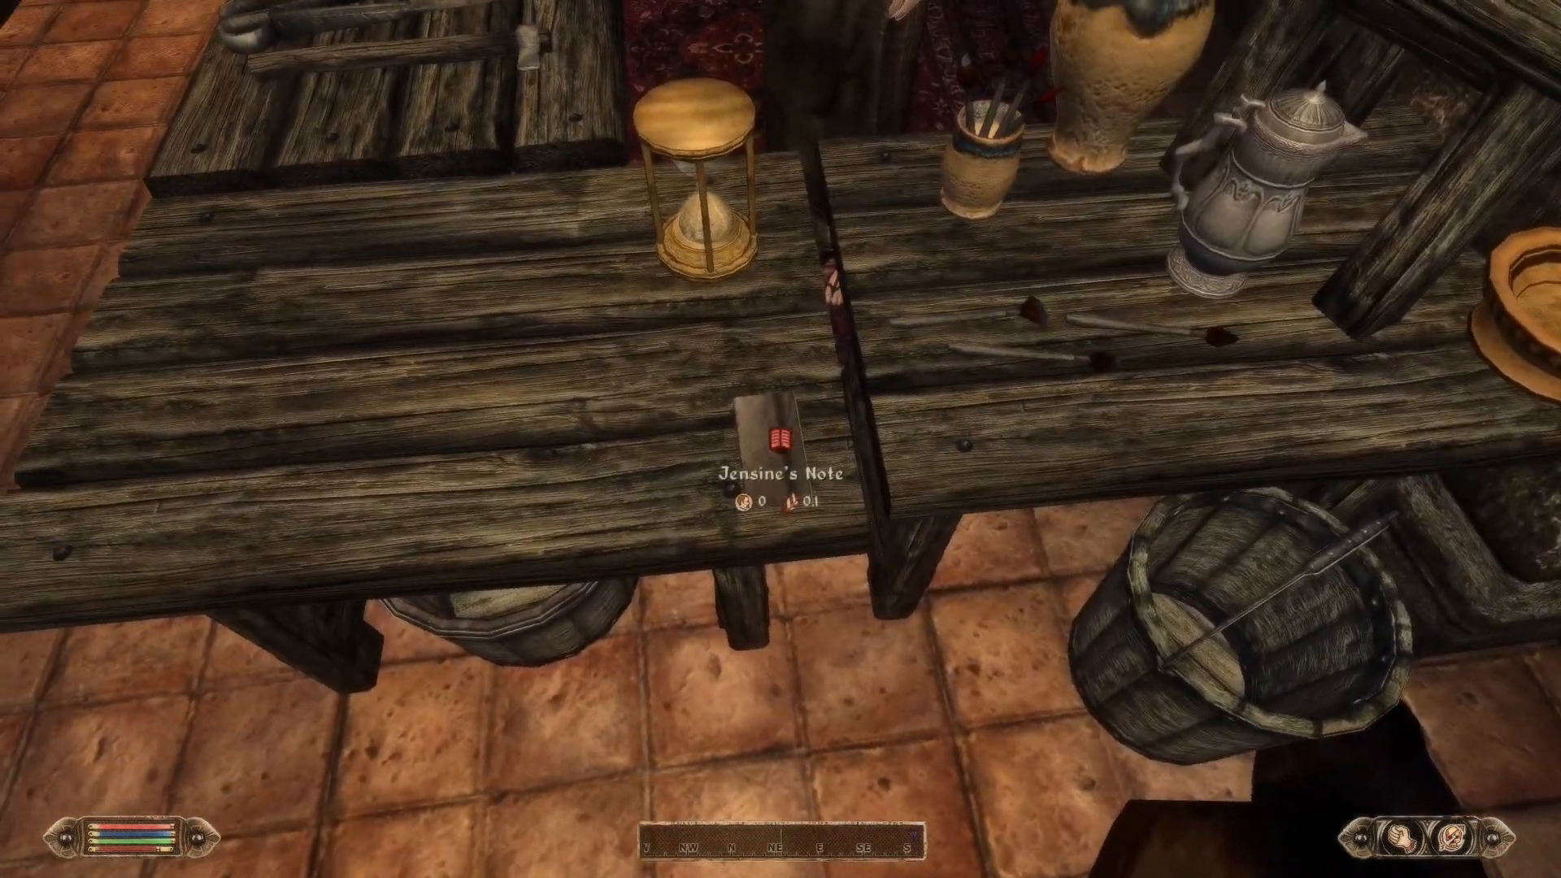
pyautogui.press('space')
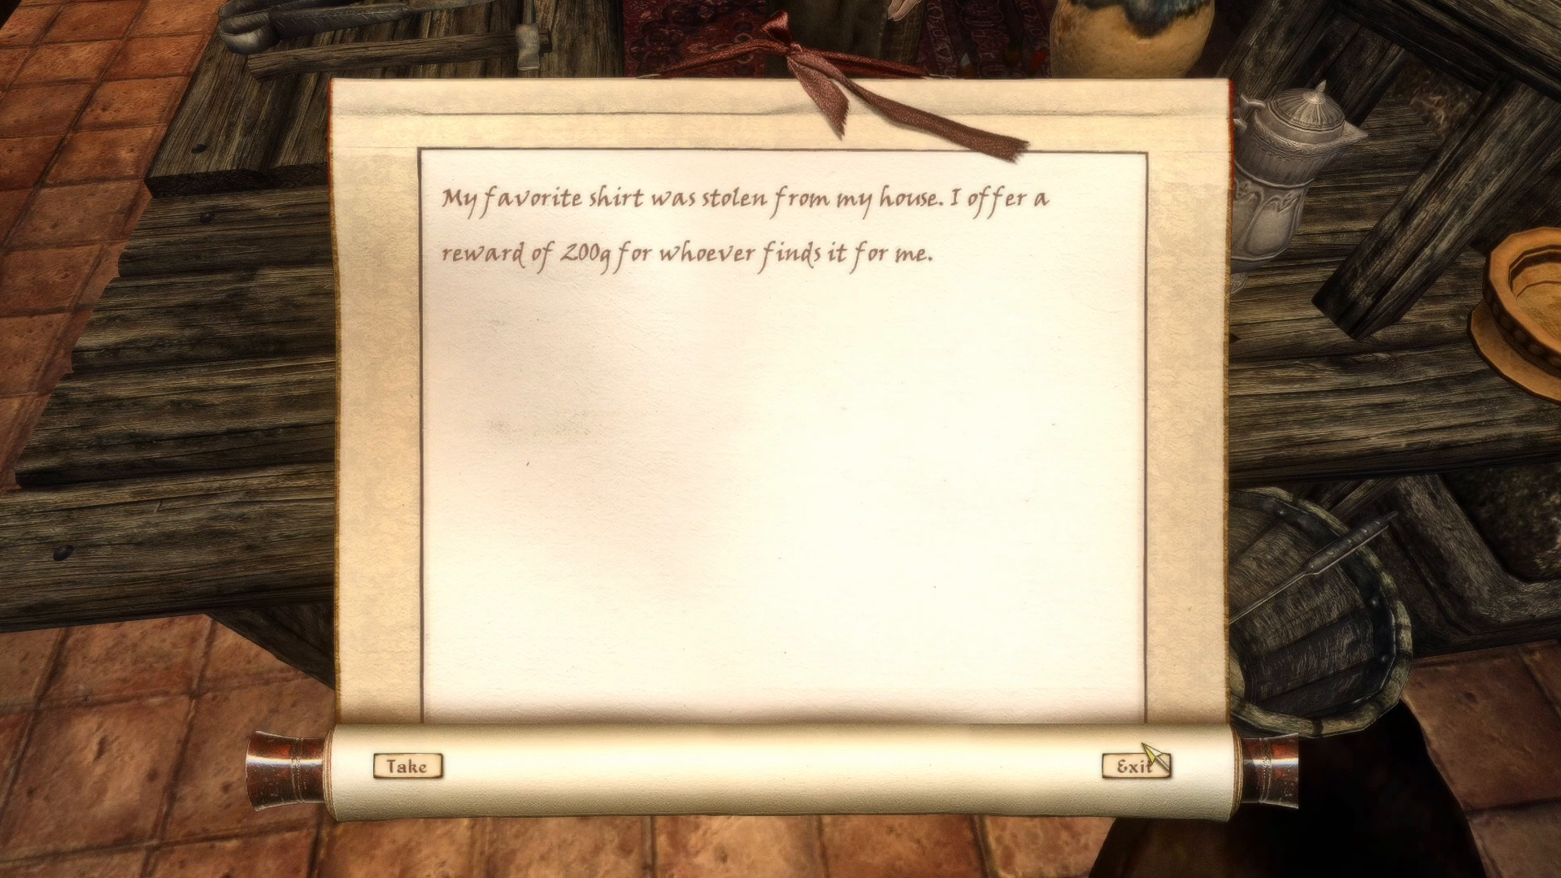
pyautogui.click(1167, 772)
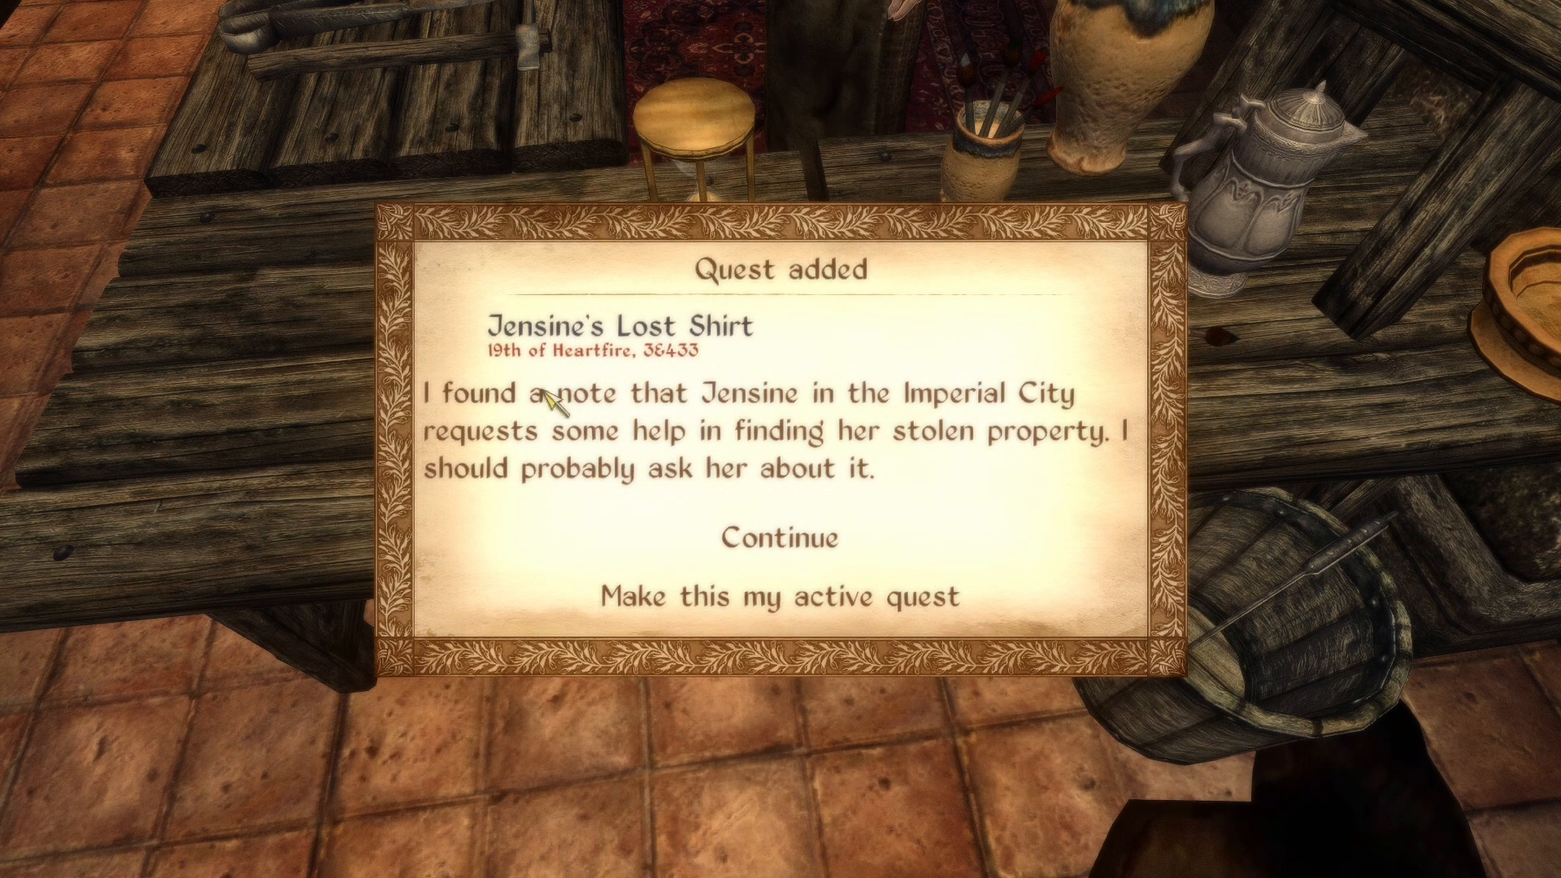
pyautogui.click(787, 602)
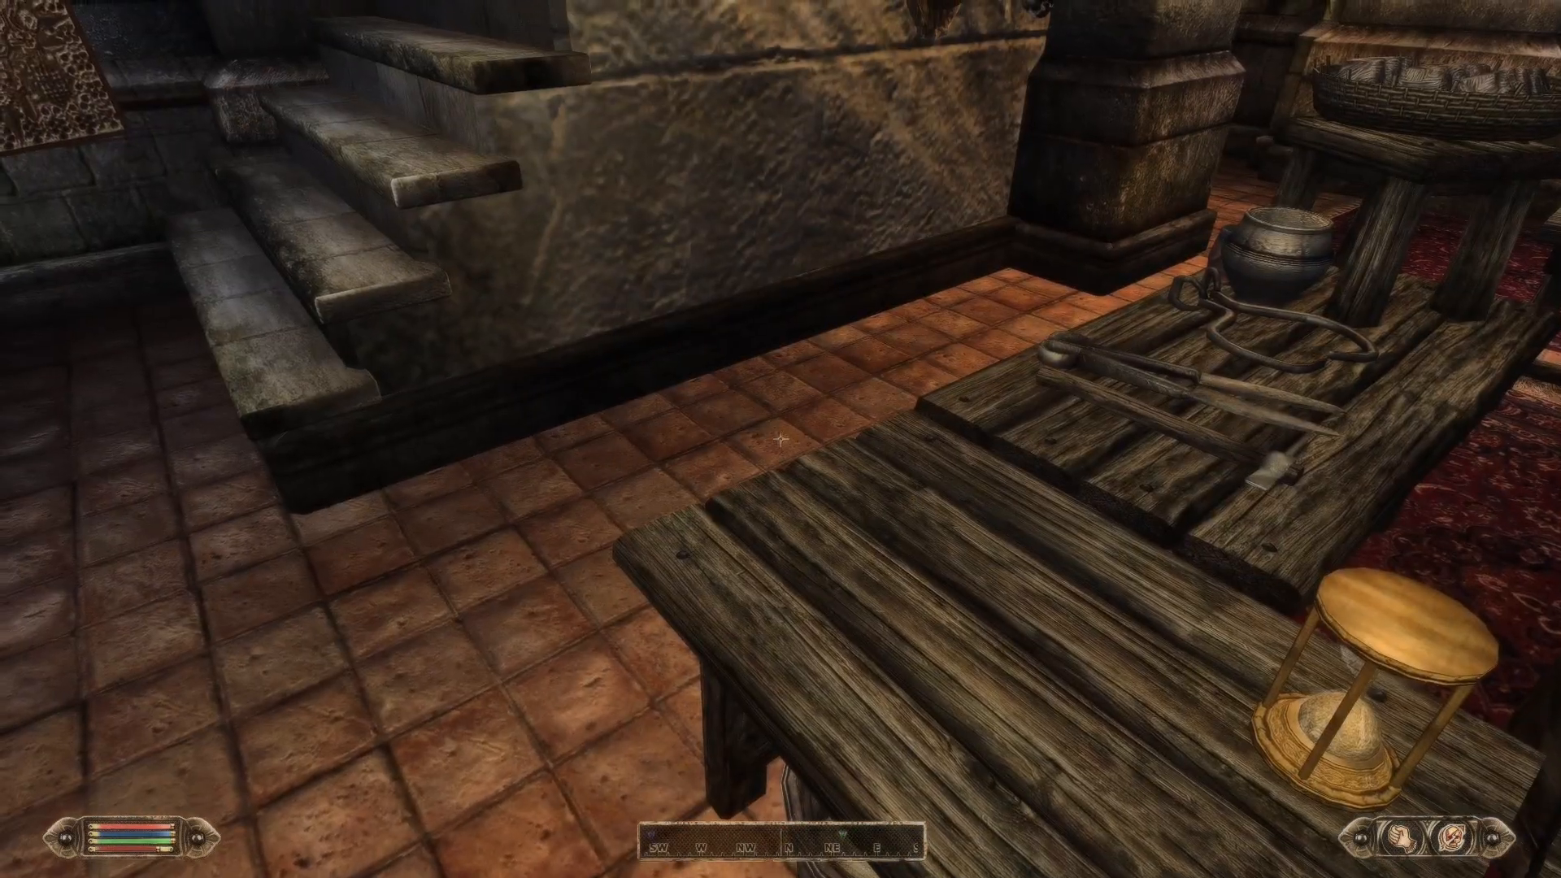
# Check the local map of the store for the quest target marker, and return to the game
pyautogui.press('Tab')
pyautogui.press('Left')
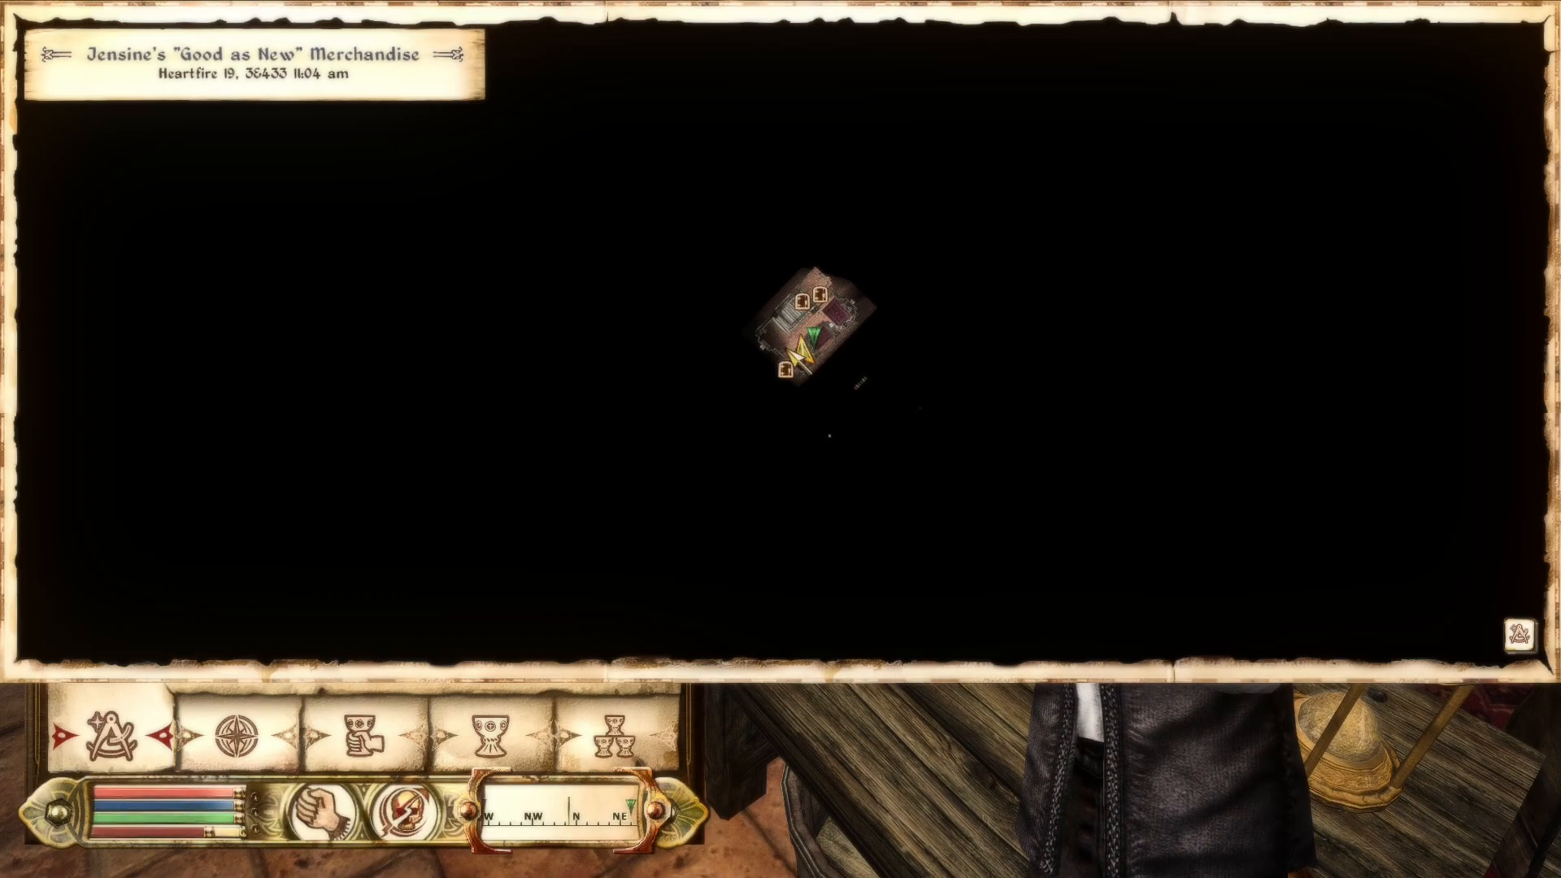
pyautogui.press('Tab')
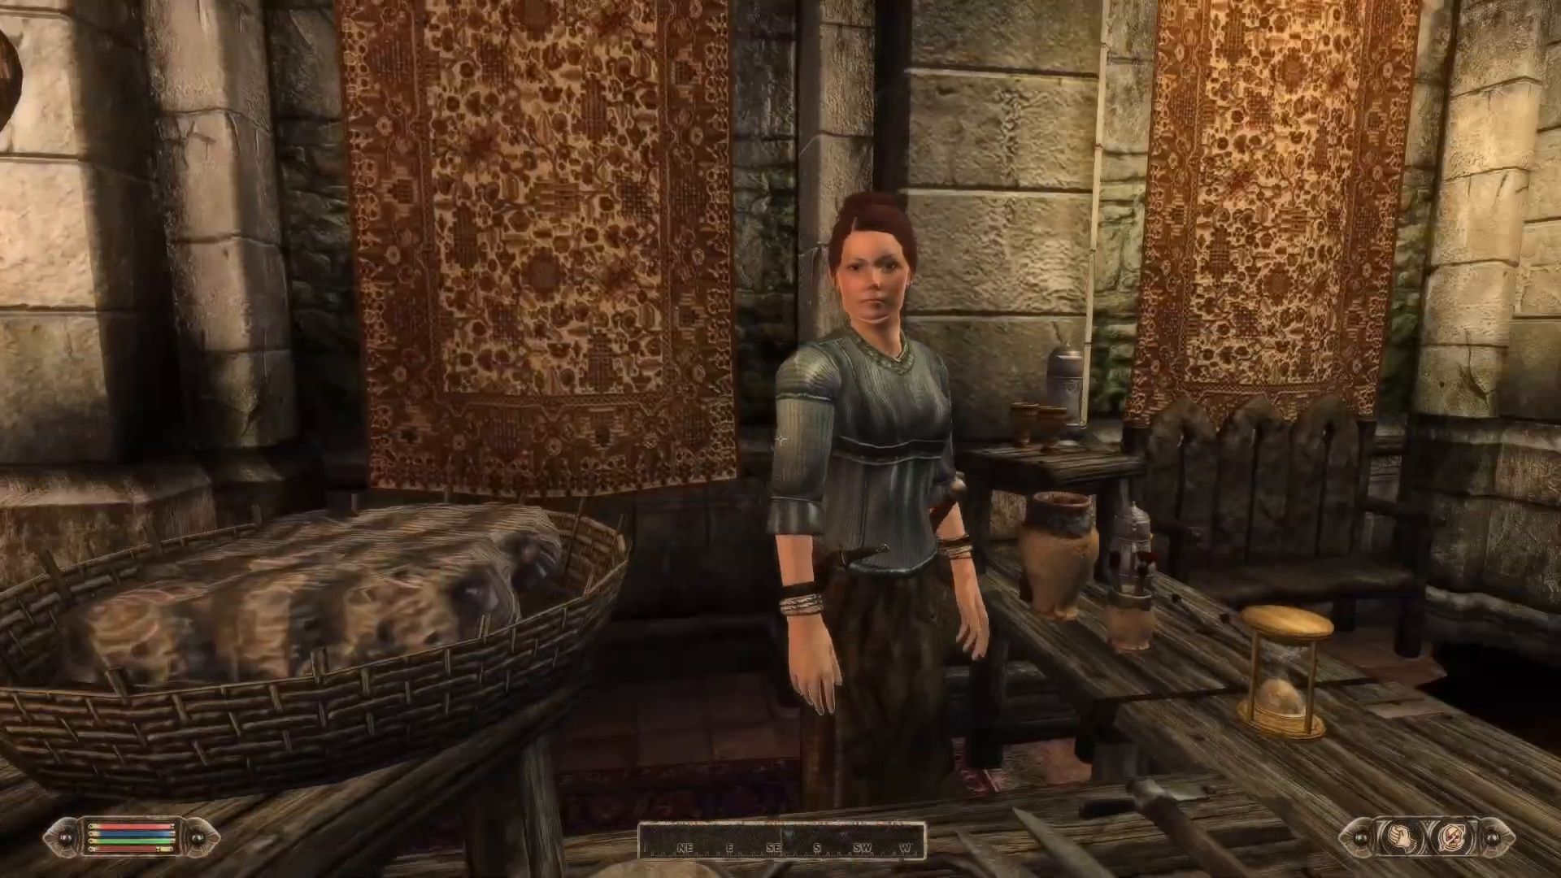
# Talk to Jensine, ask about the Stolen Shirt topic and decline her request
pyautogui.press('space')
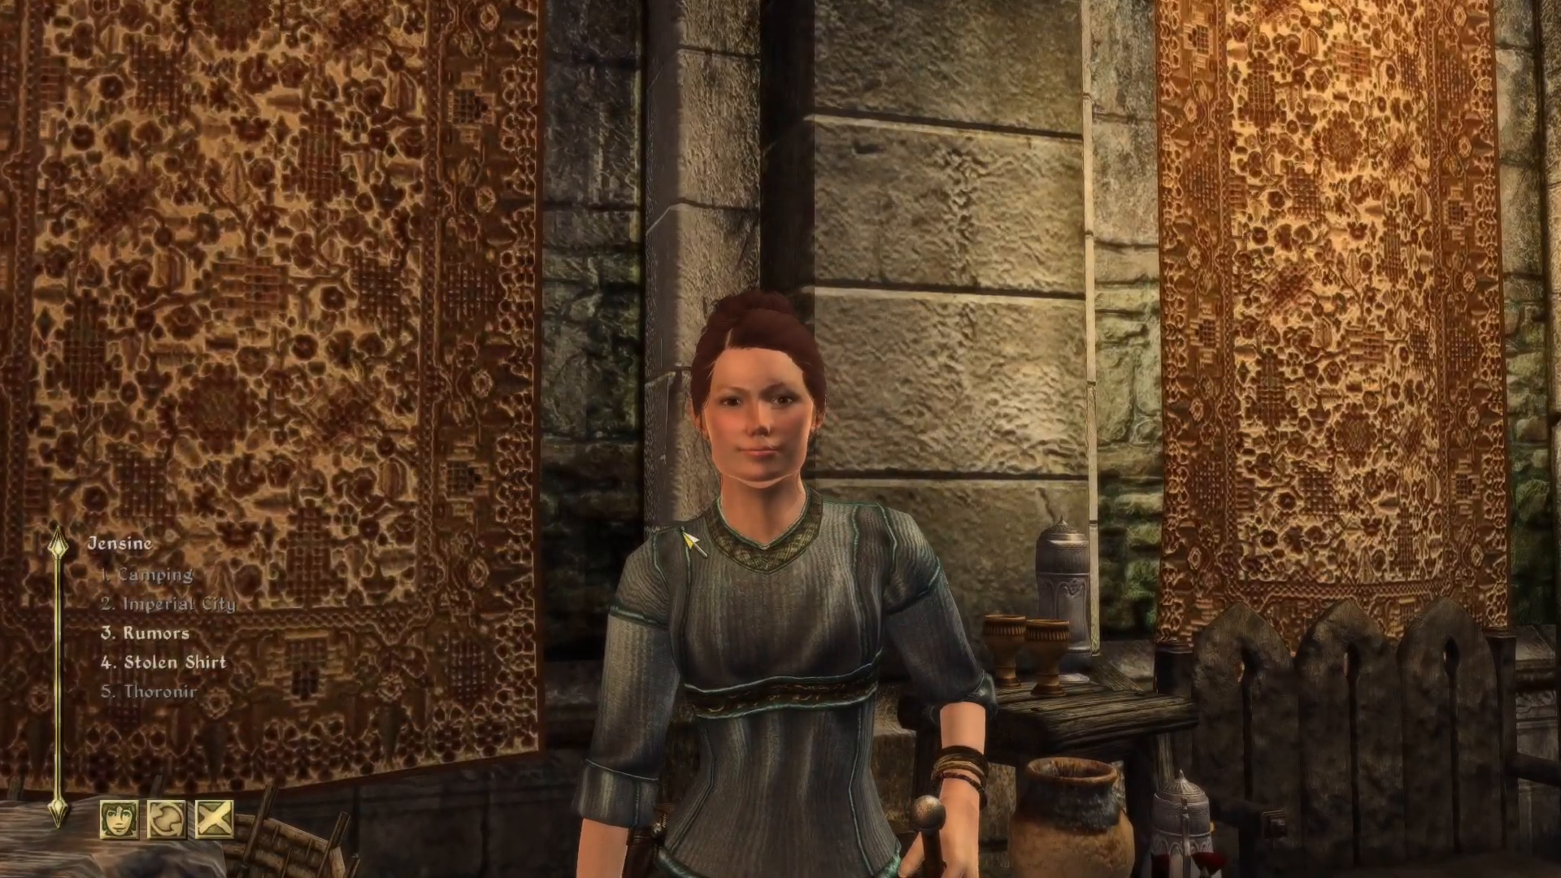
pyautogui.click(162, 662)
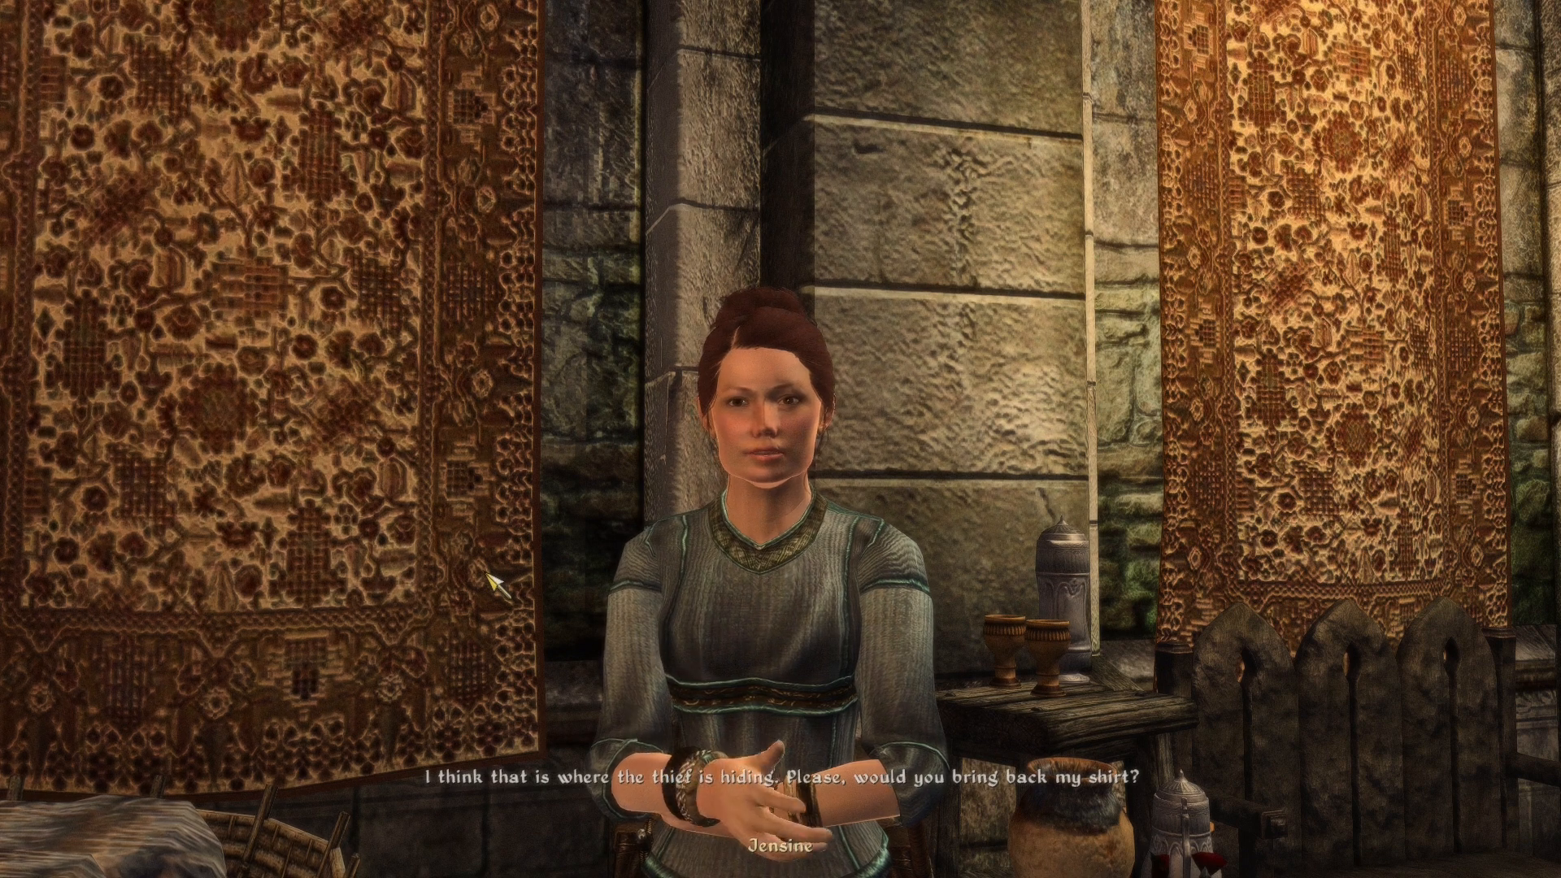
pyautogui.click(162, 601)
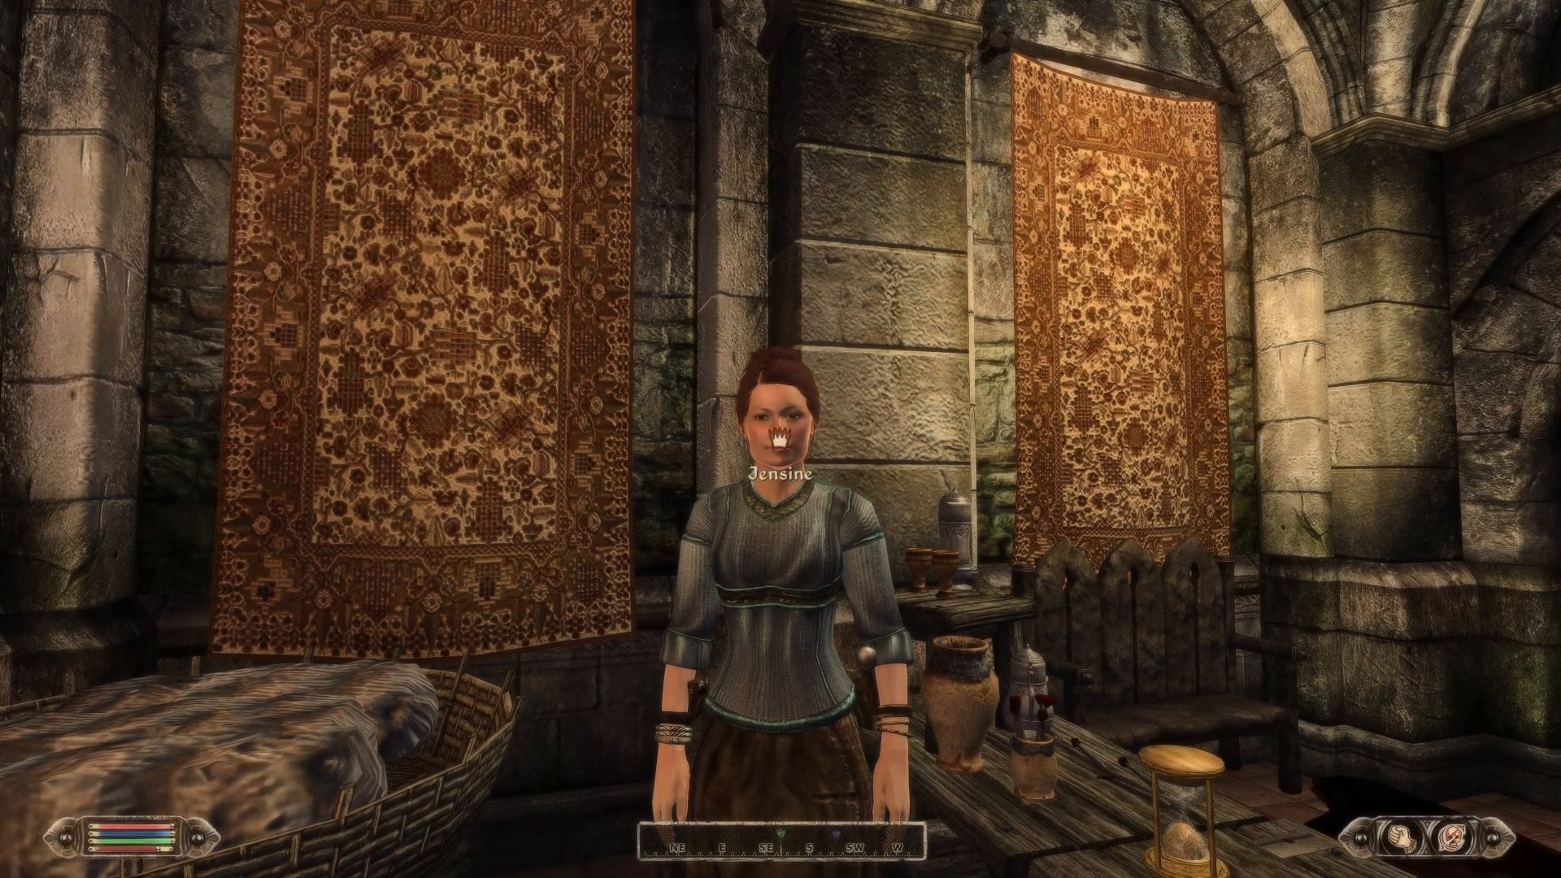
# Talk to Jensine again about the Stolen Shirt topic and accept her request
pyautogui.press('space')
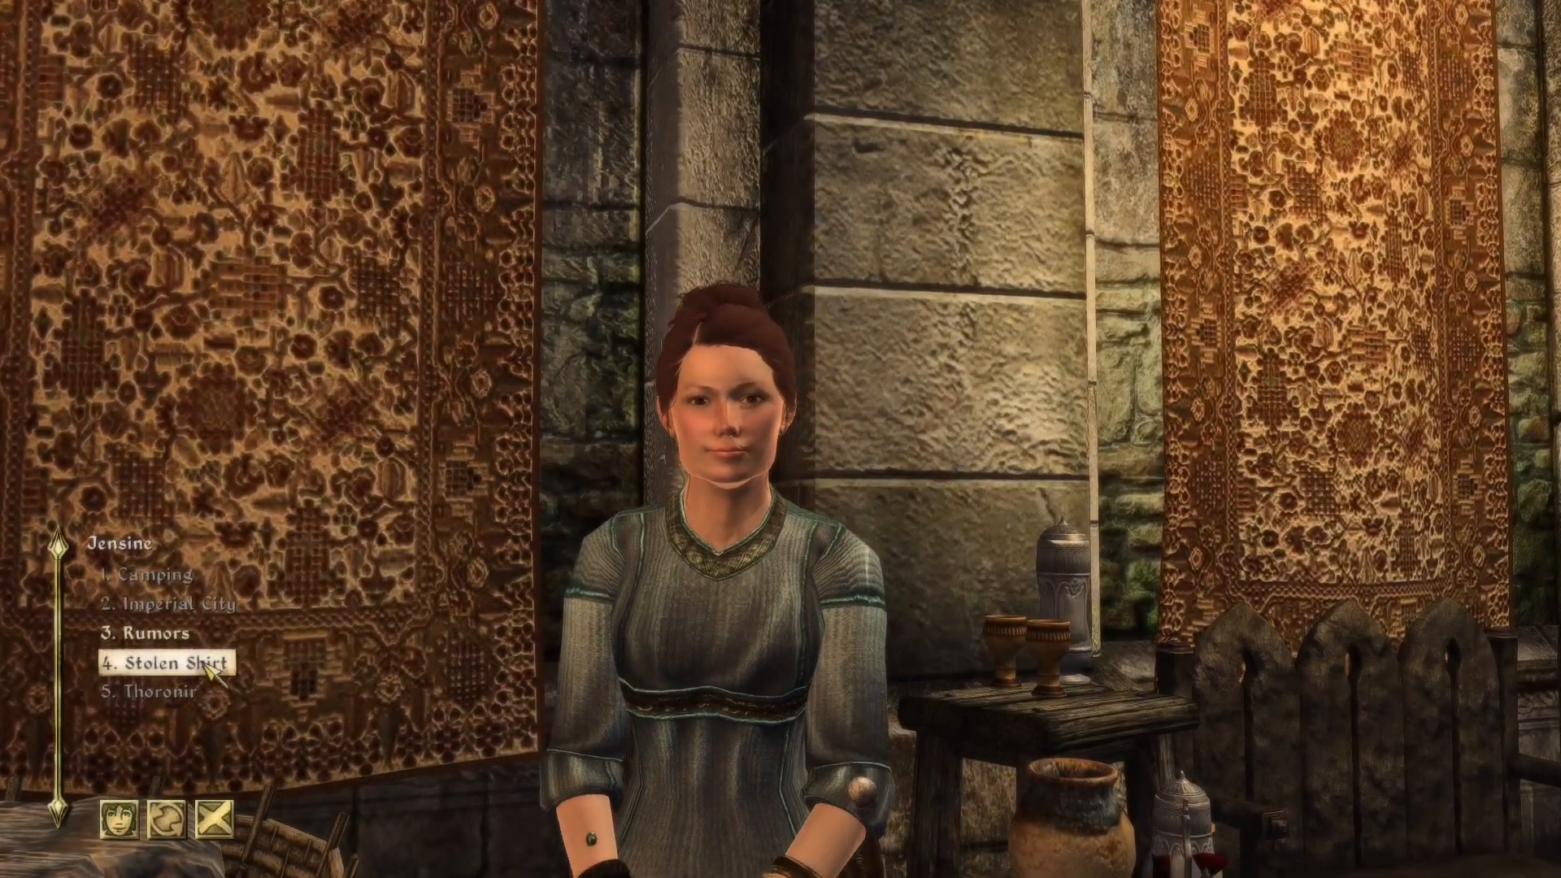
pyautogui.click(207, 661)
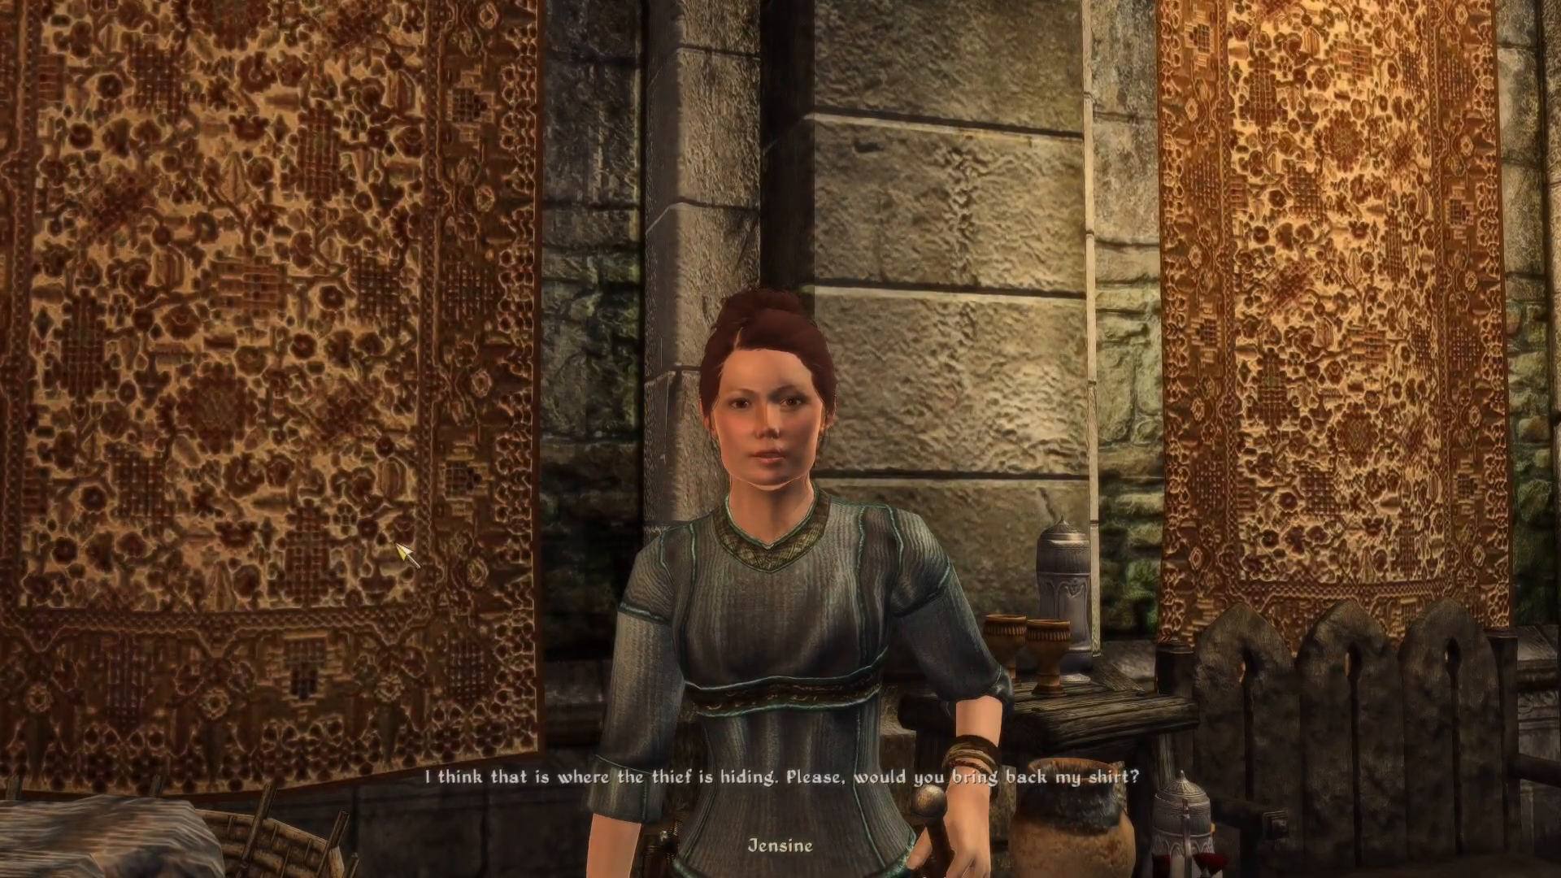
pyautogui.click(166, 575)
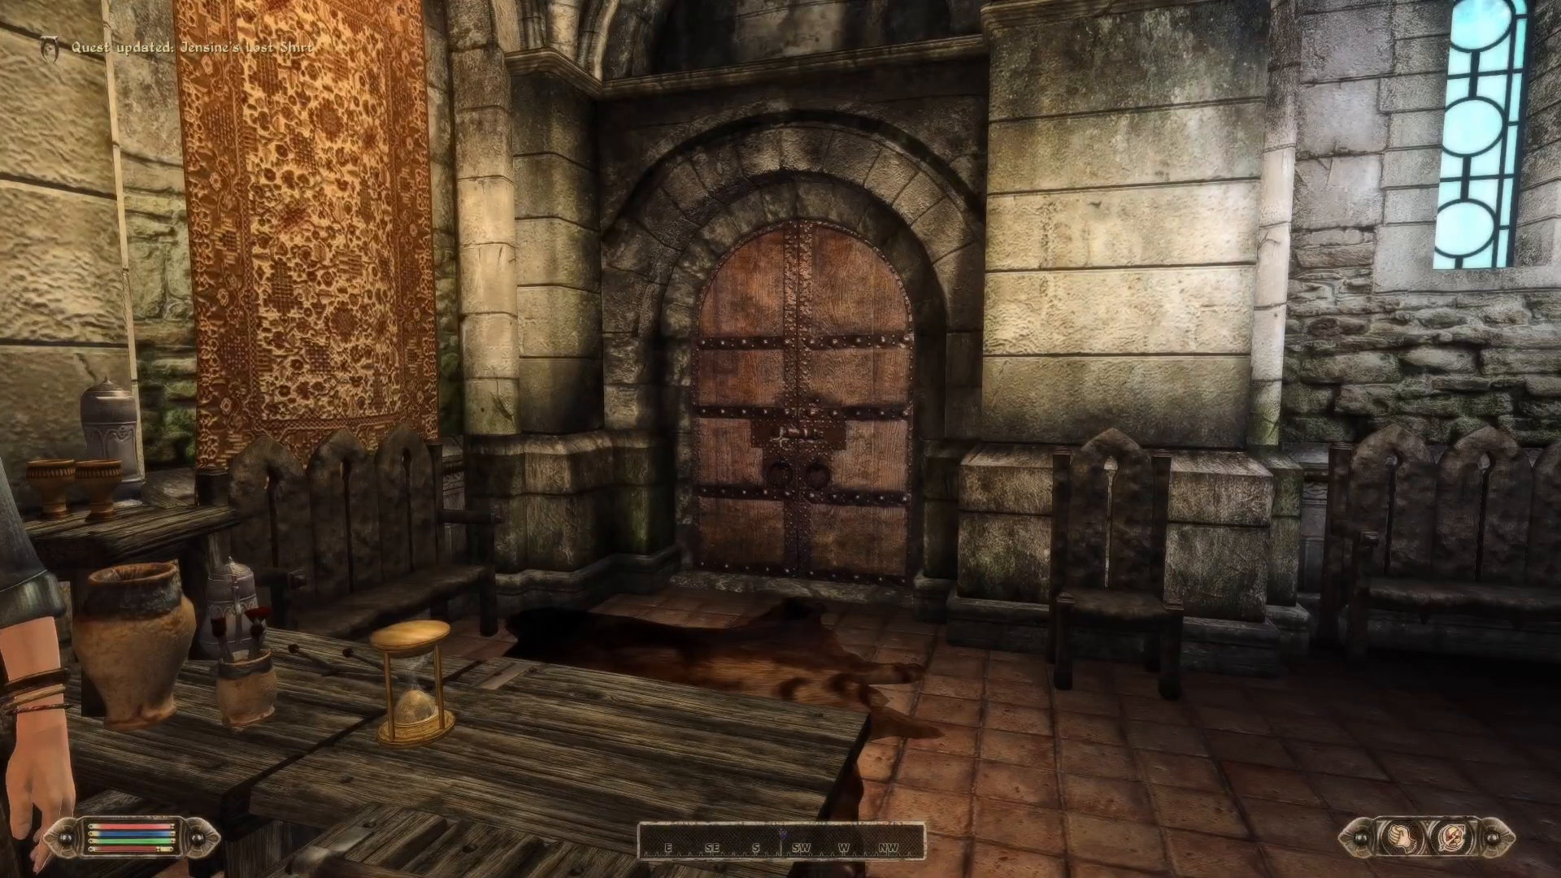
# Examine the Jensine's Lost Shirt journal entry and its target on the world map, and return to the game
pyautogui.press('w')
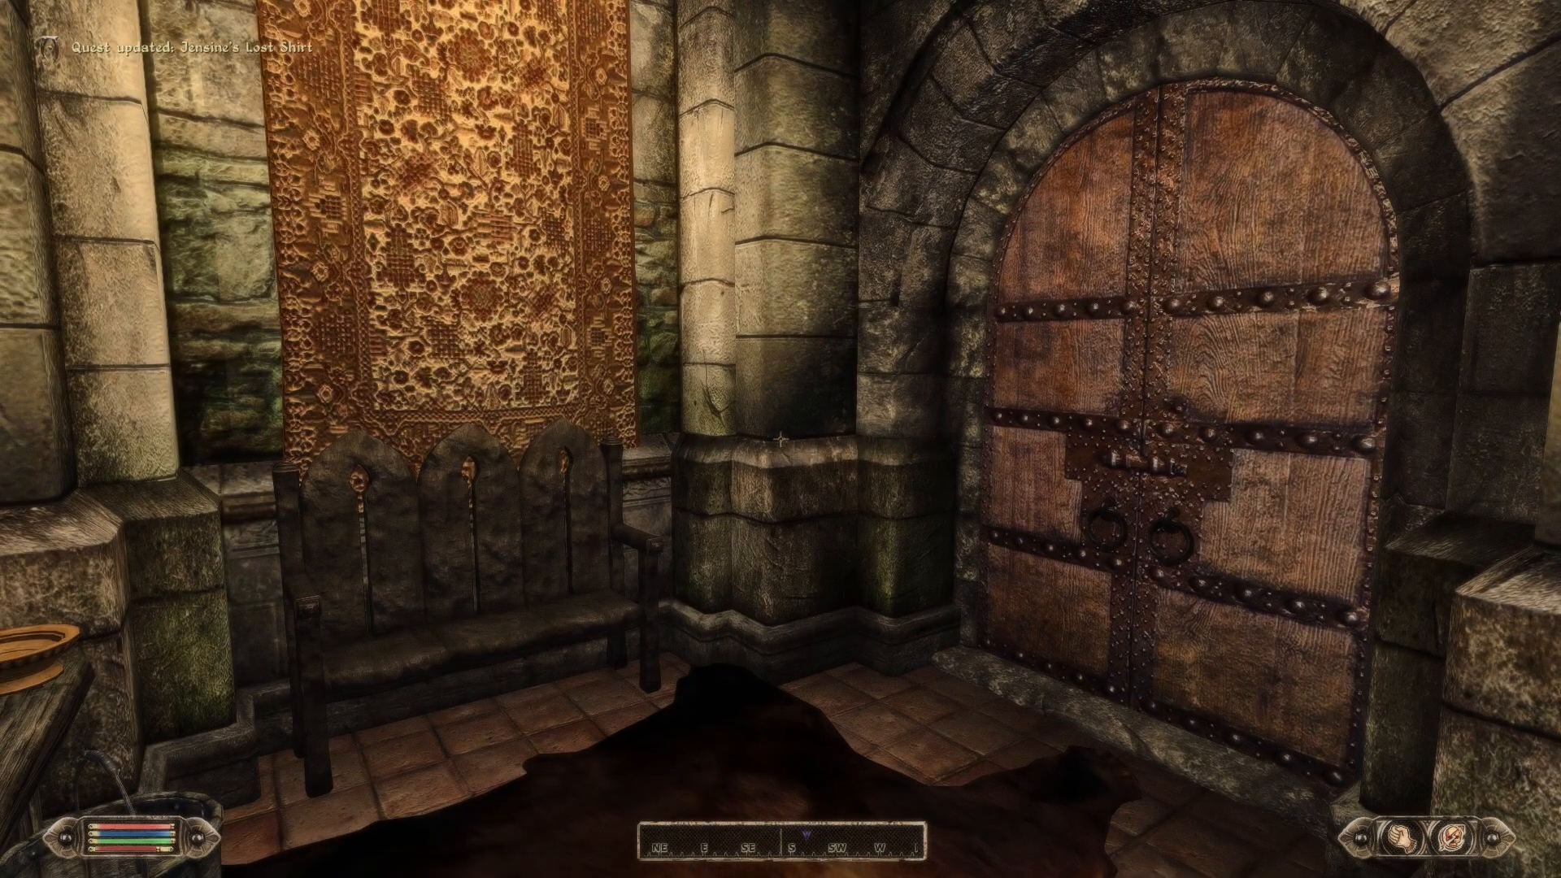
pyautogui.press('j')
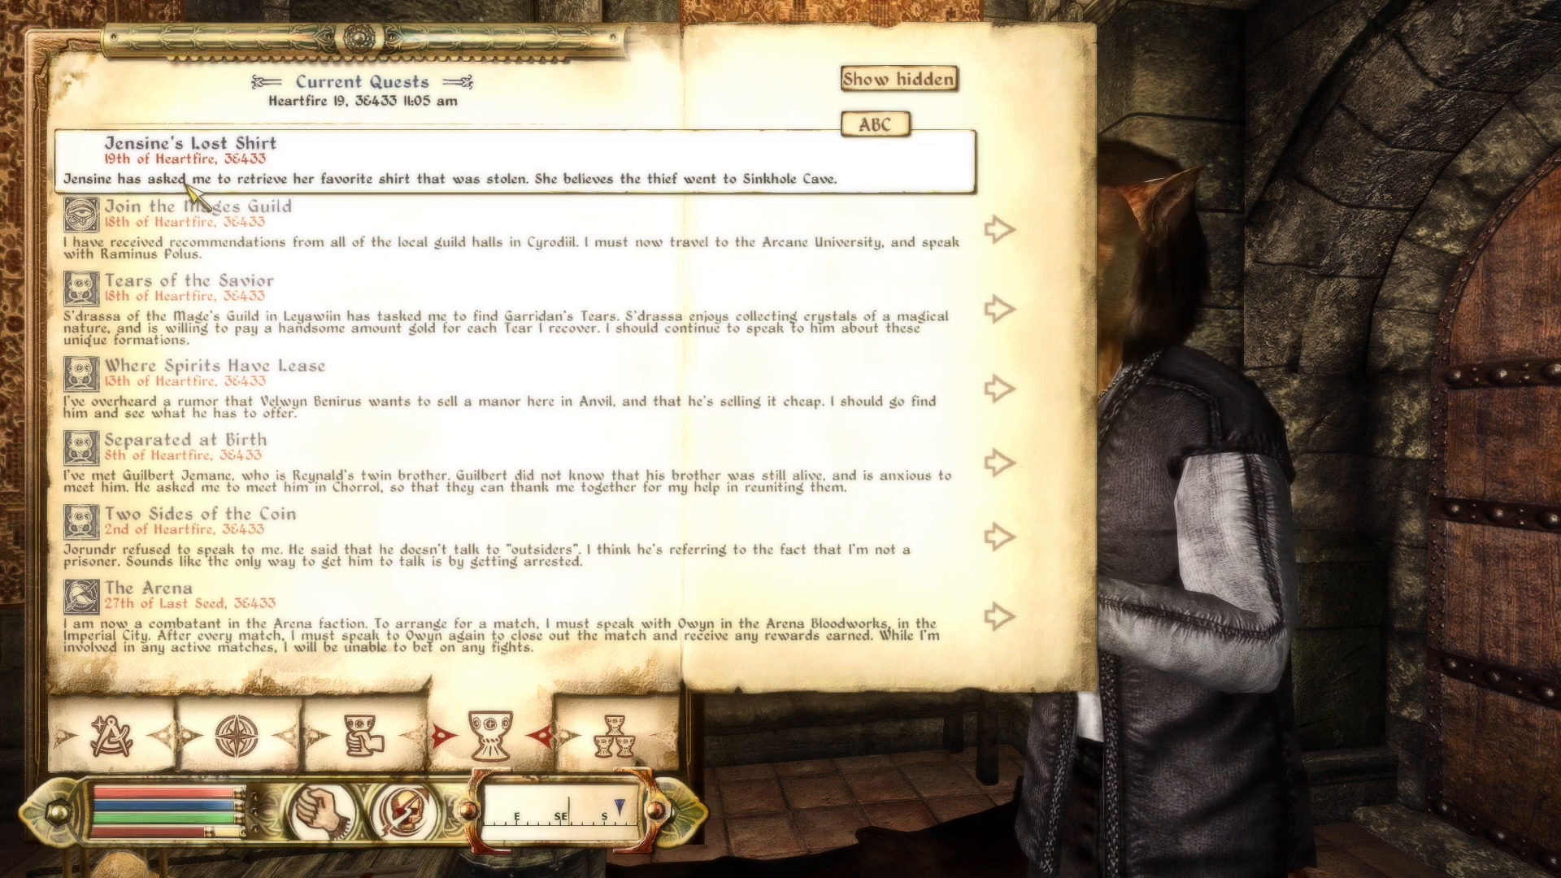
pyautogui.press('j')
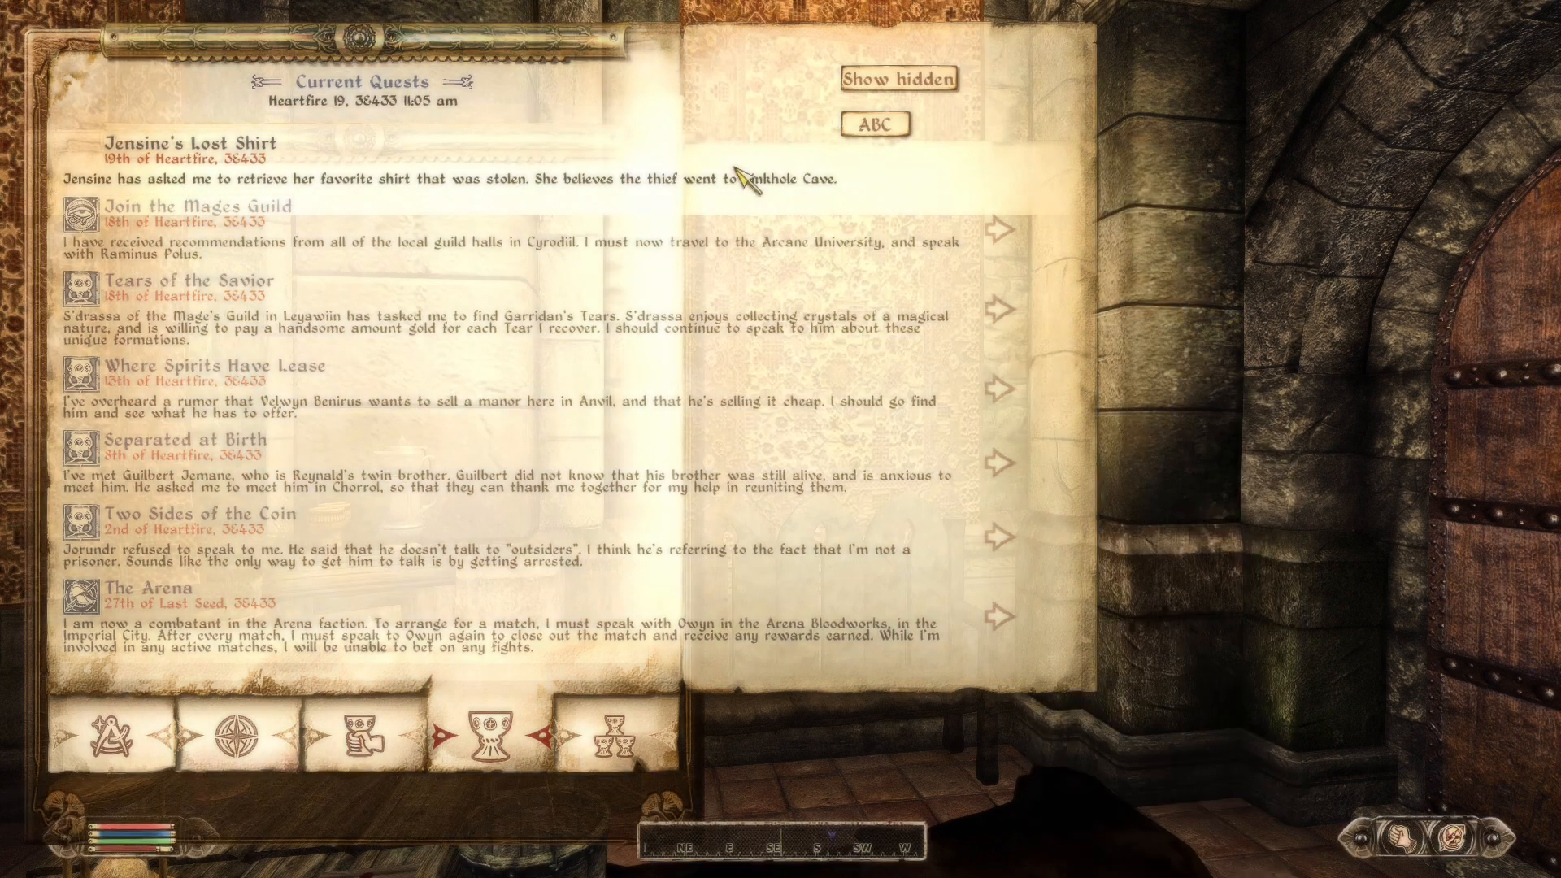
pyautogui.click(740, 179)
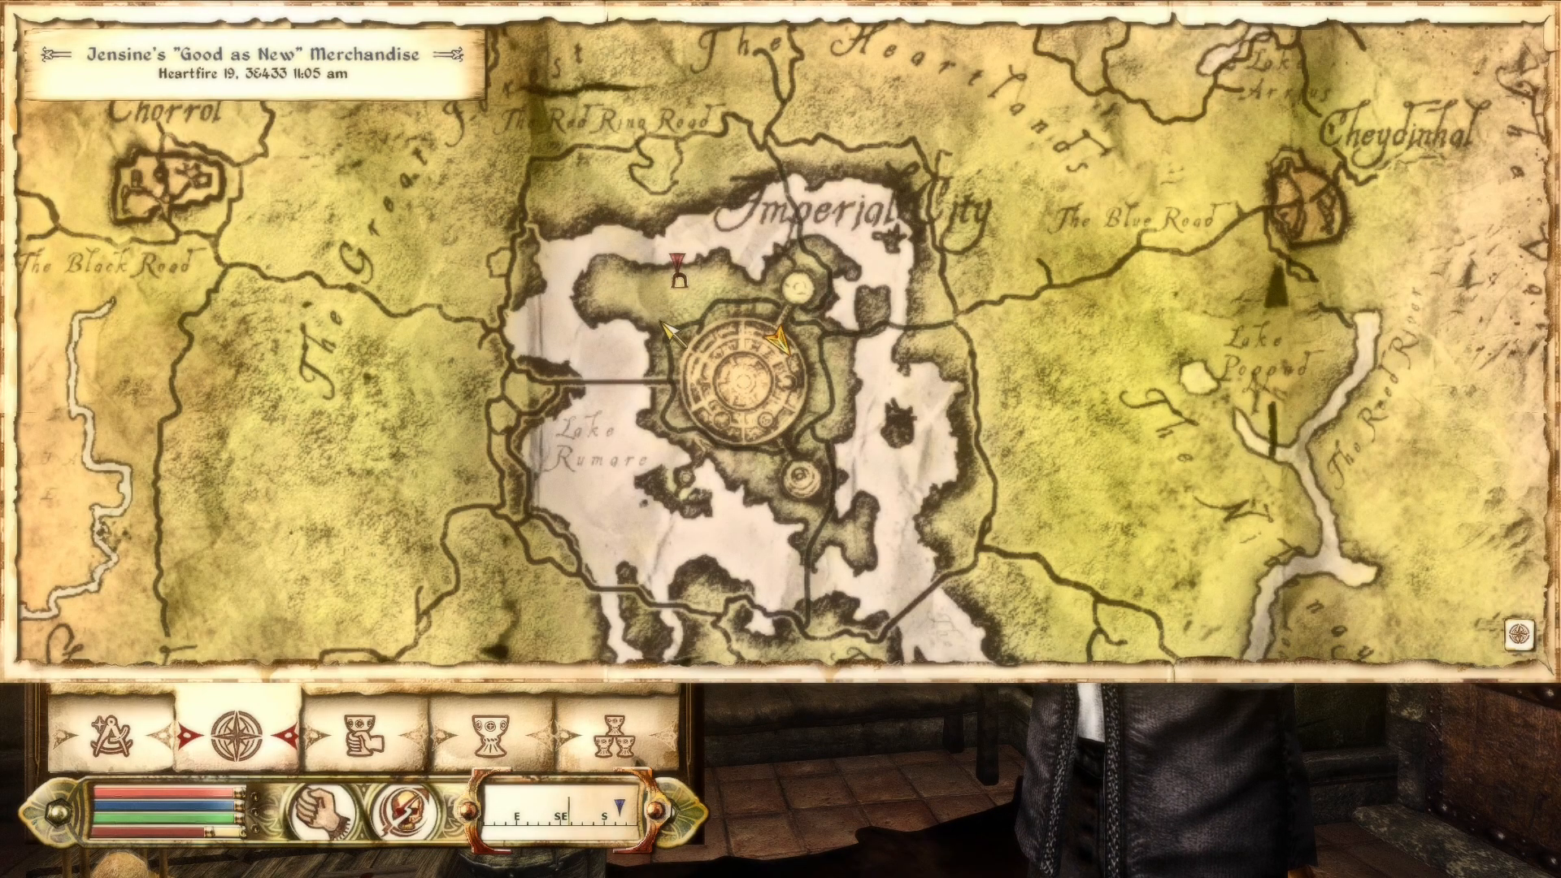
pyautogui.press('Tab')
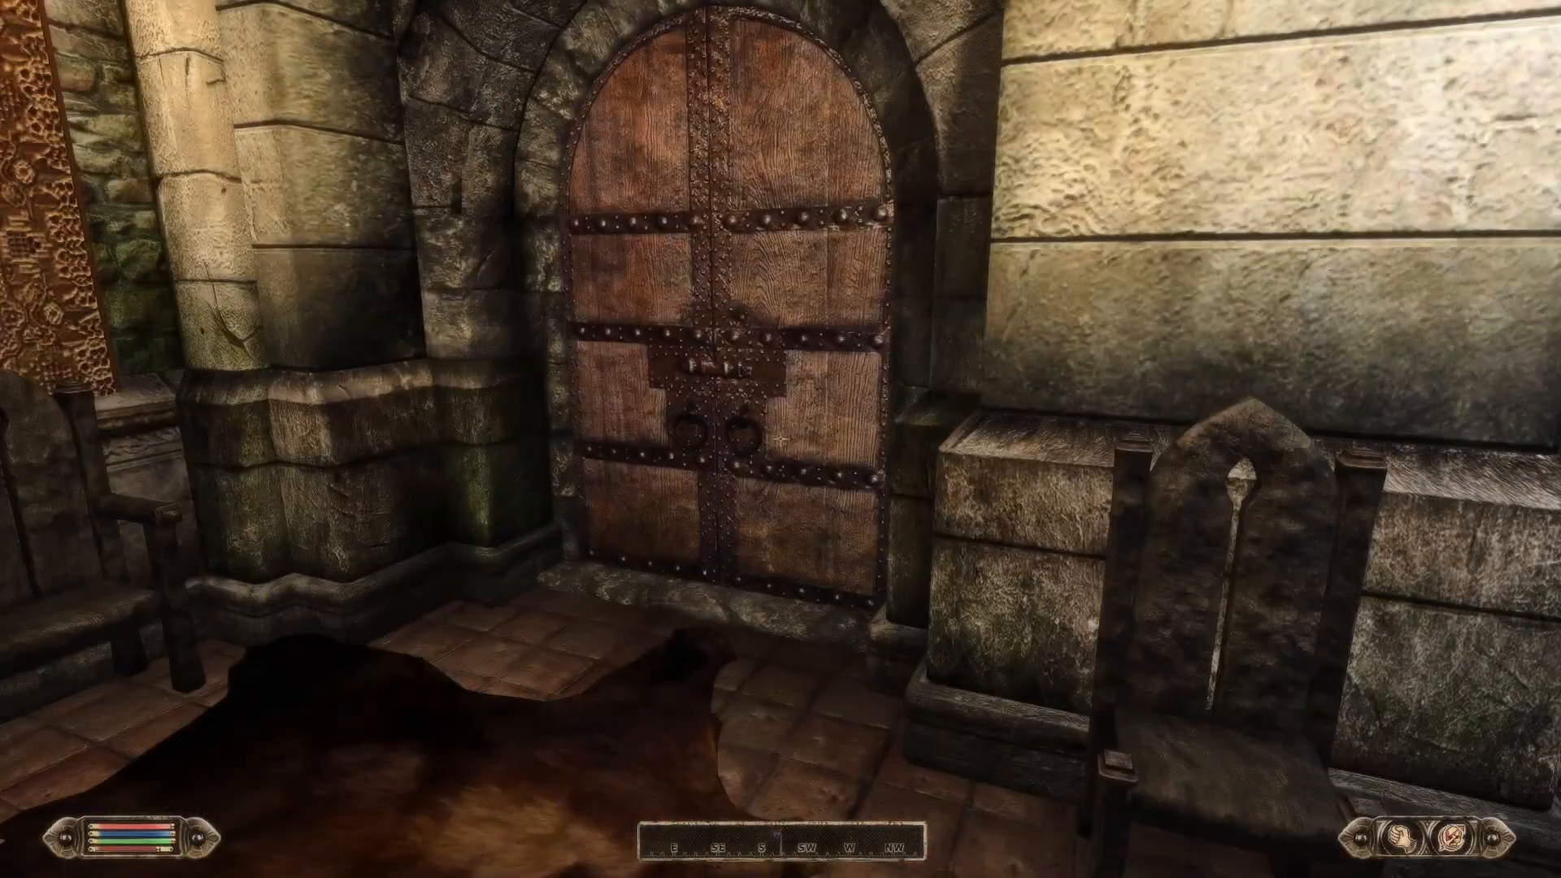
# Leave the store for the Market District and run the tdetect command in the console
pyautogui.press('w')
pyautogui.press('space')
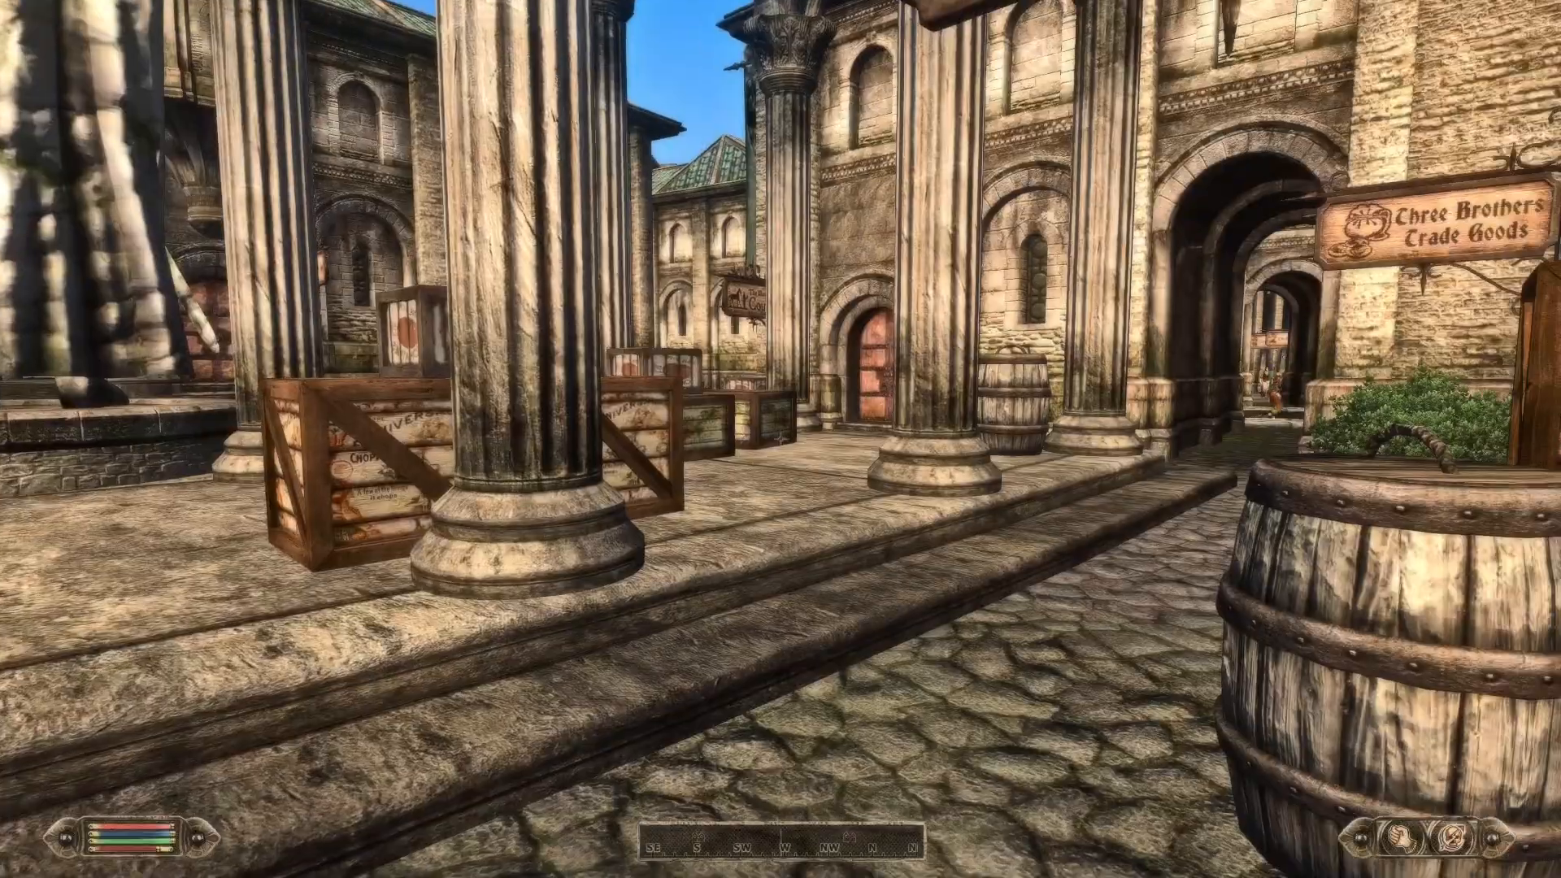
pyautogui.press('w')
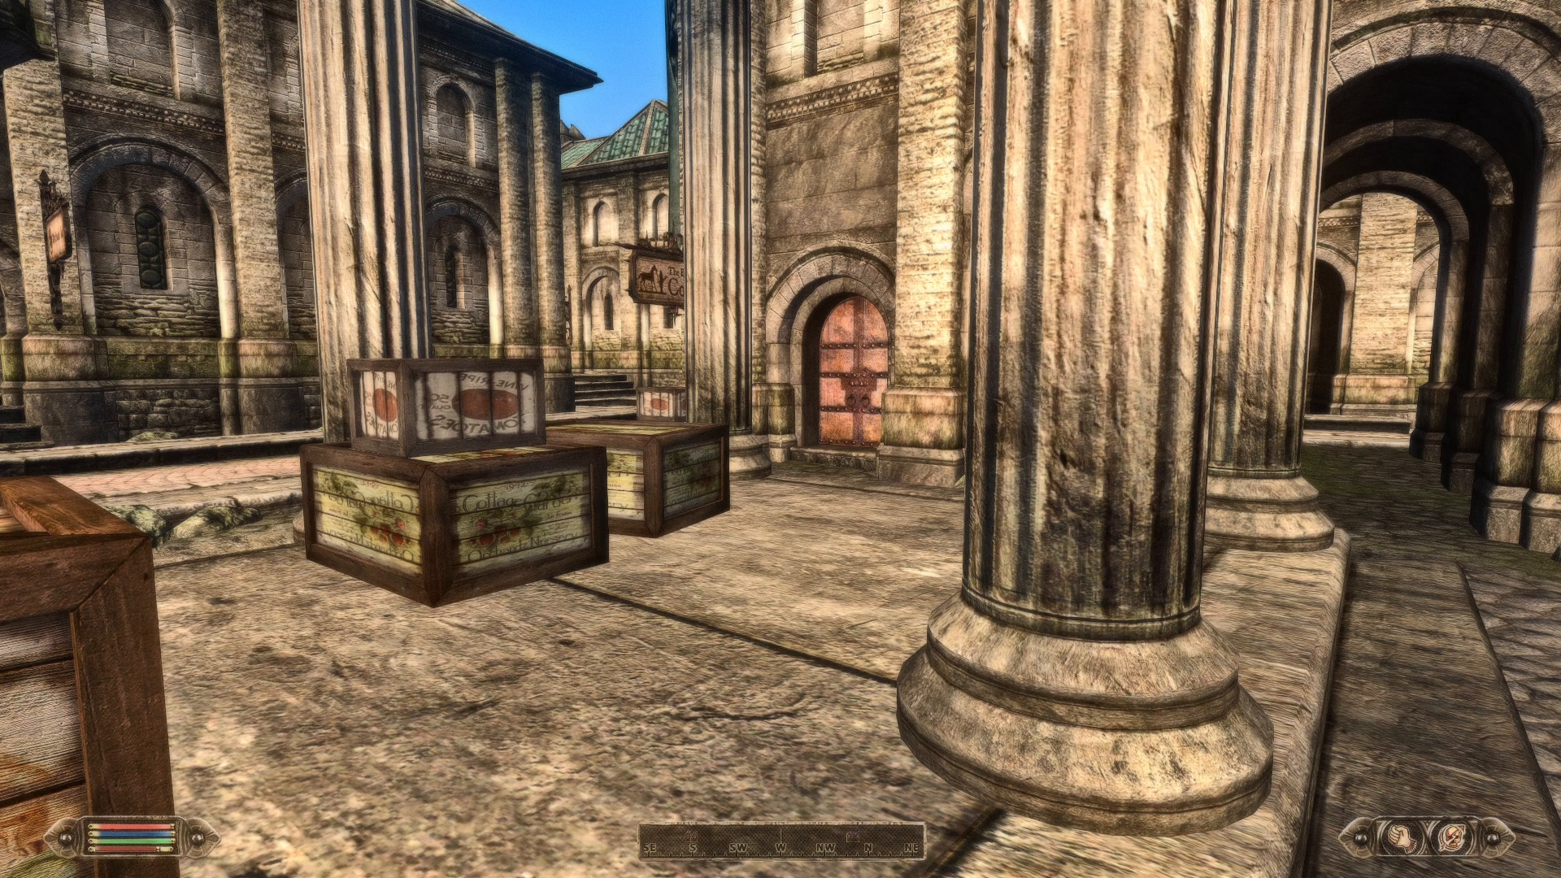
pyautogui.press('`')
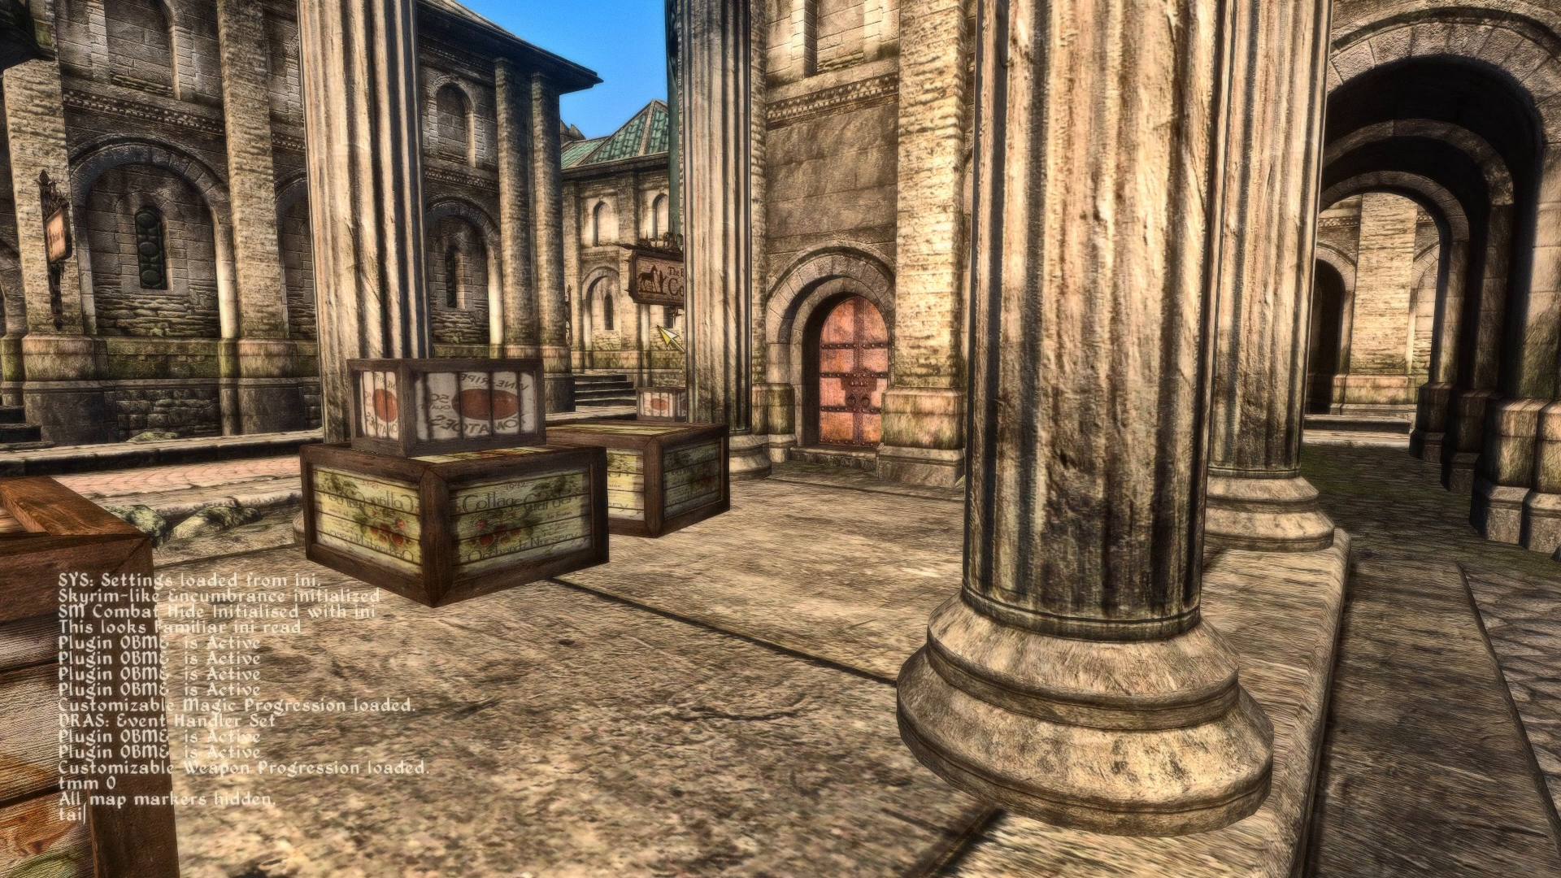
pyautogui.write('tdetect')
pyautogui.press('Return')
pyautogui.press('`')
# Walk through the Market District to the city gate, checking the world map for the quest target, and exit through the gate
pyautogui.press('w')
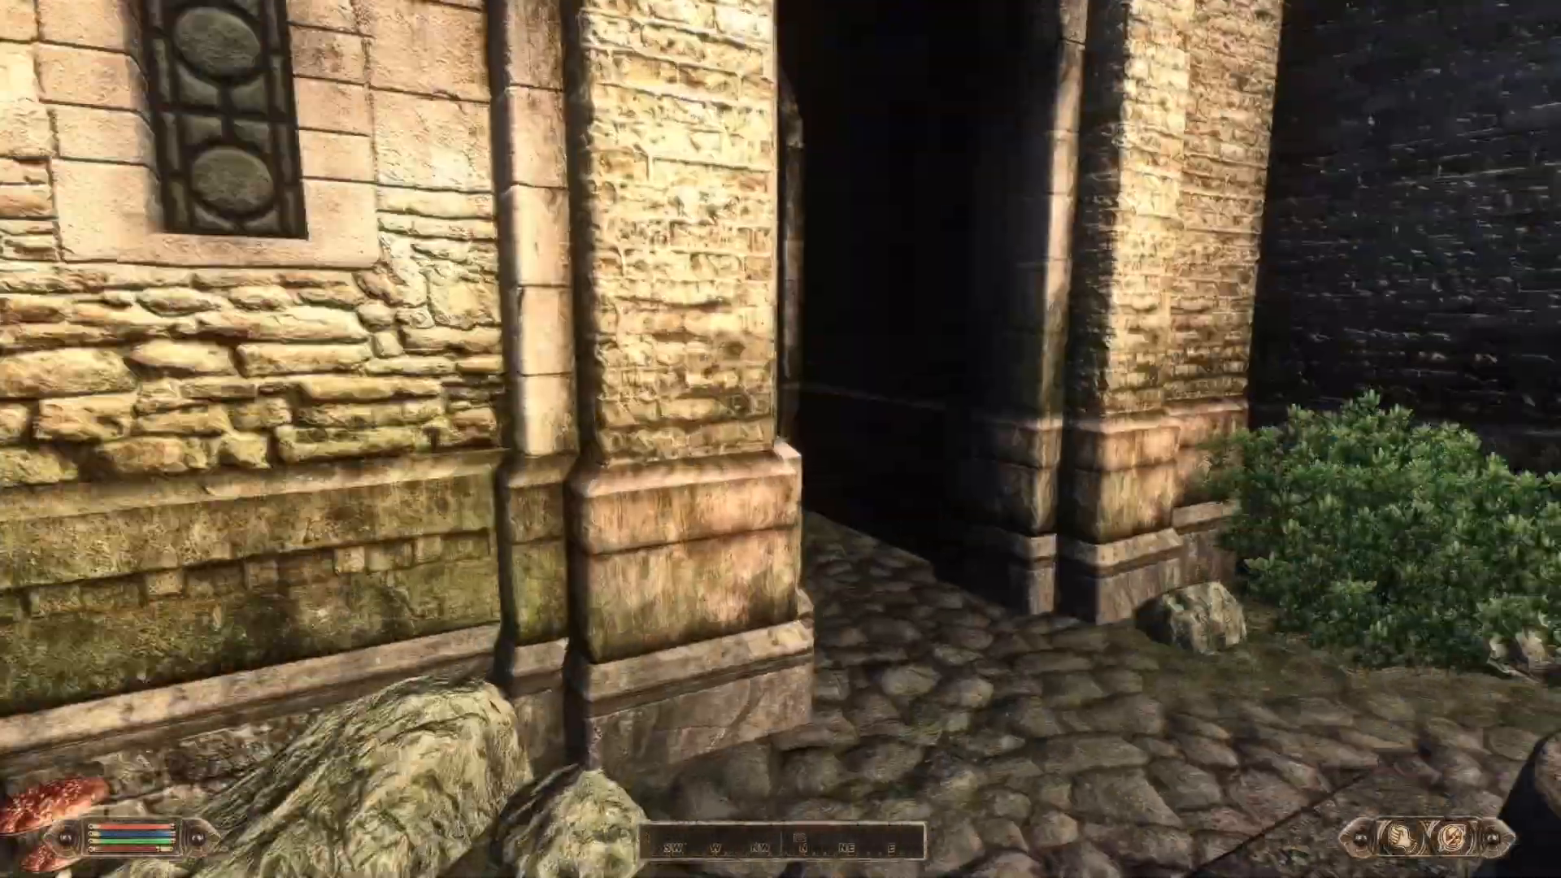
pyautogui.press('m')
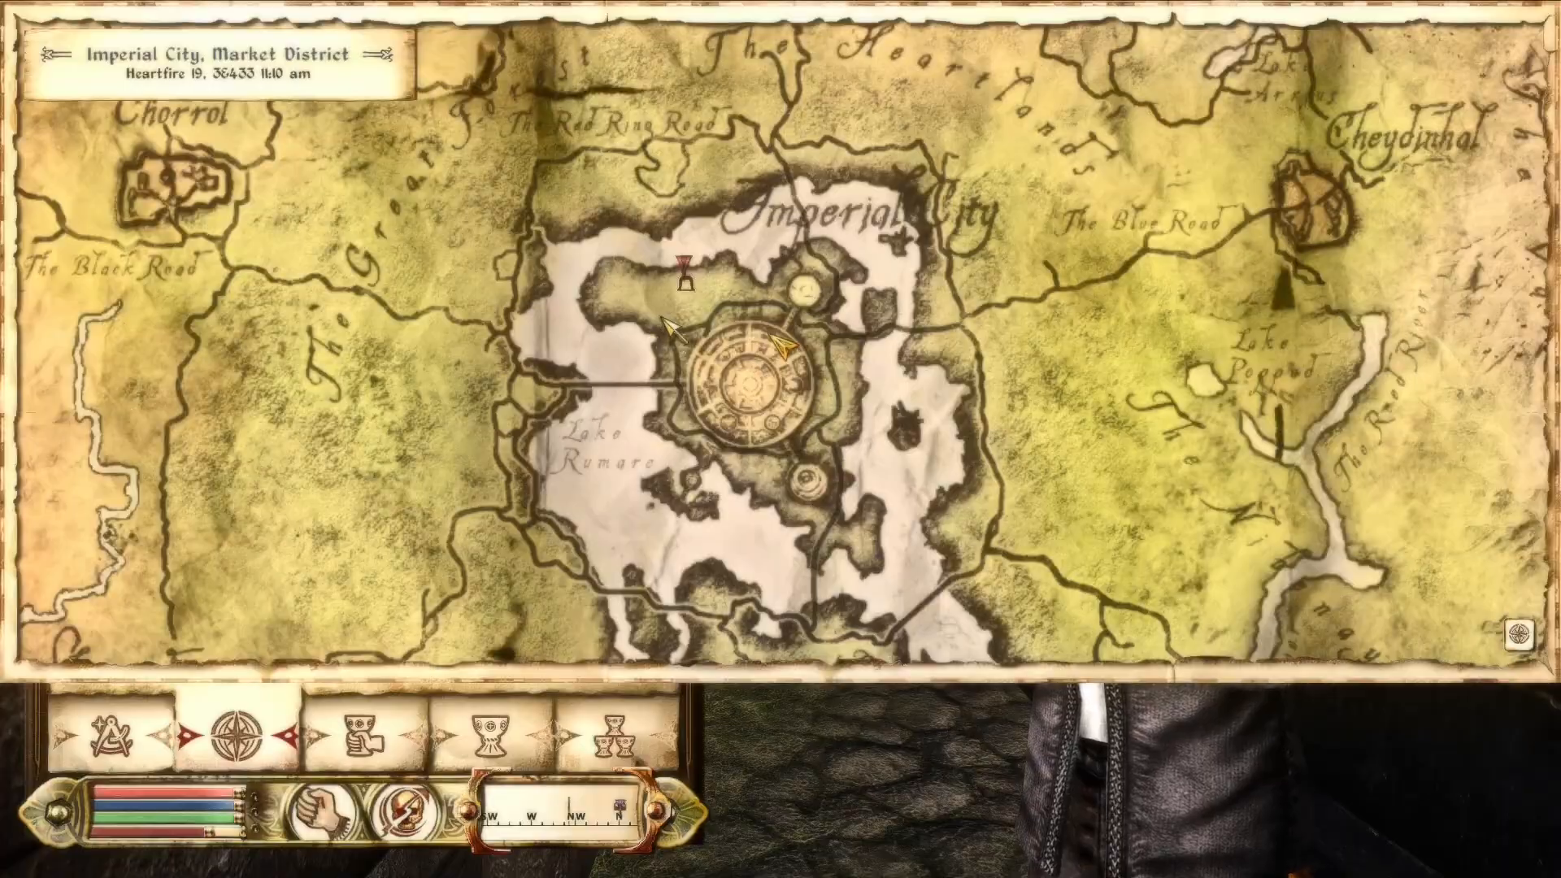
pyautogui.press('m')
pyautogui.press('w')
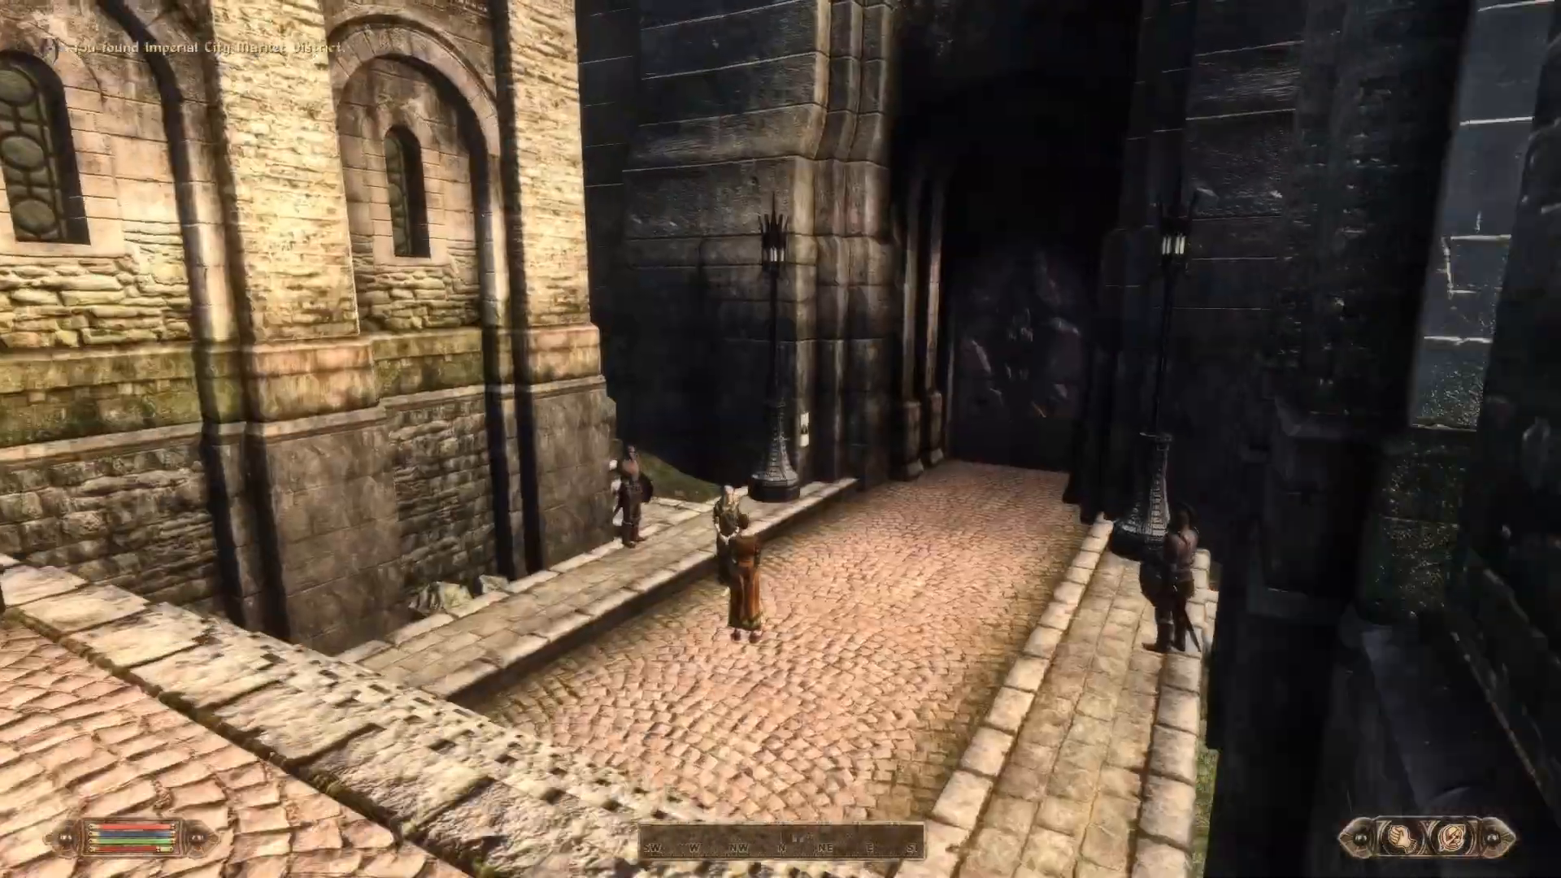
pyautogui.press('w')
pyautogui.press('w')
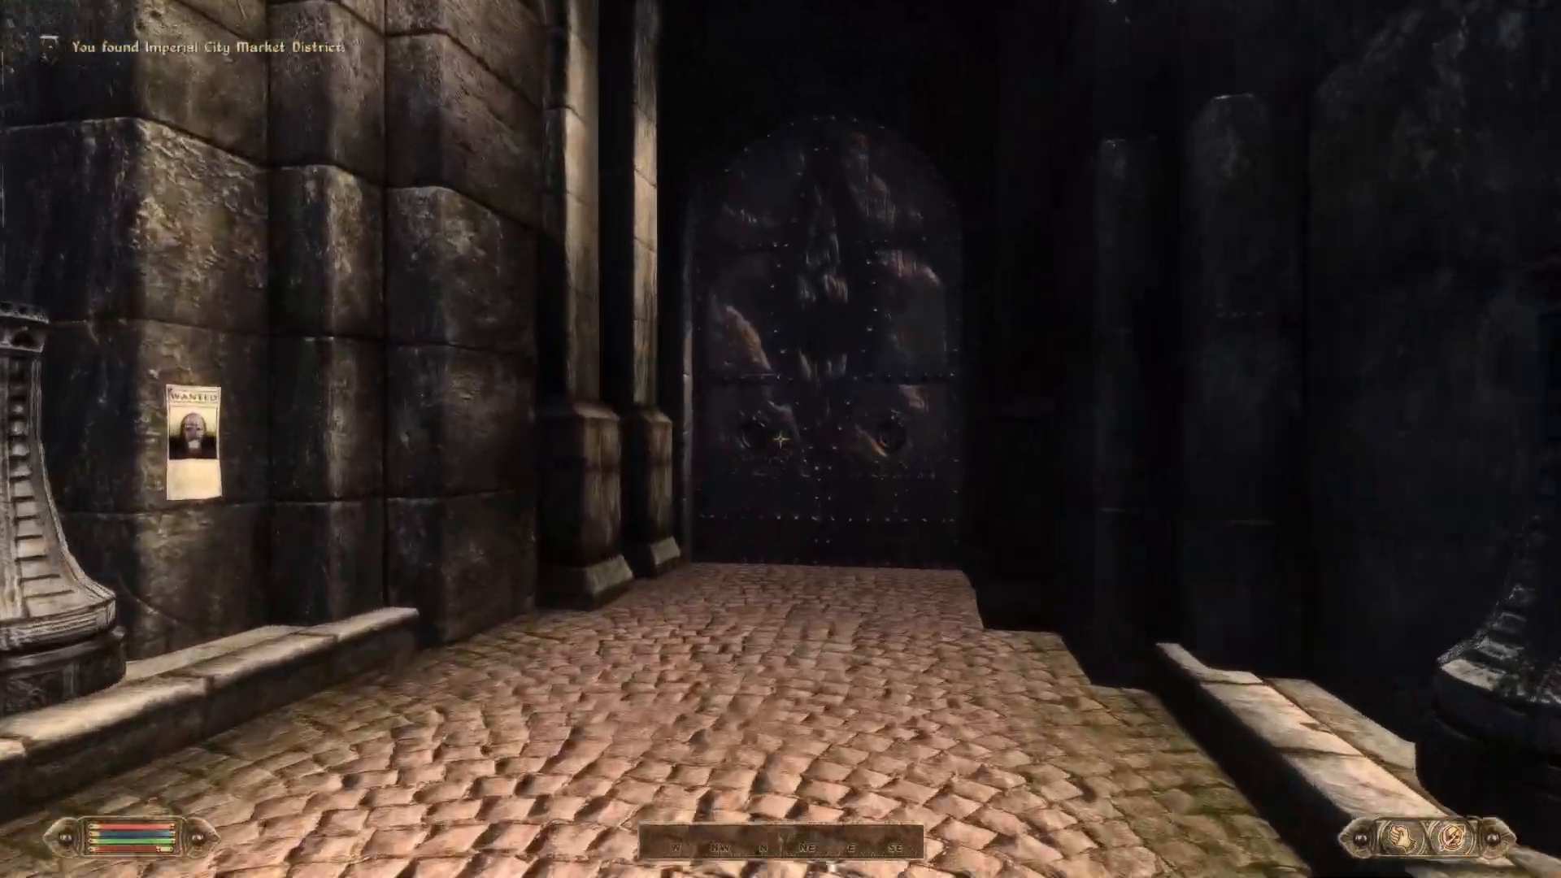
pyautogui.press('space')
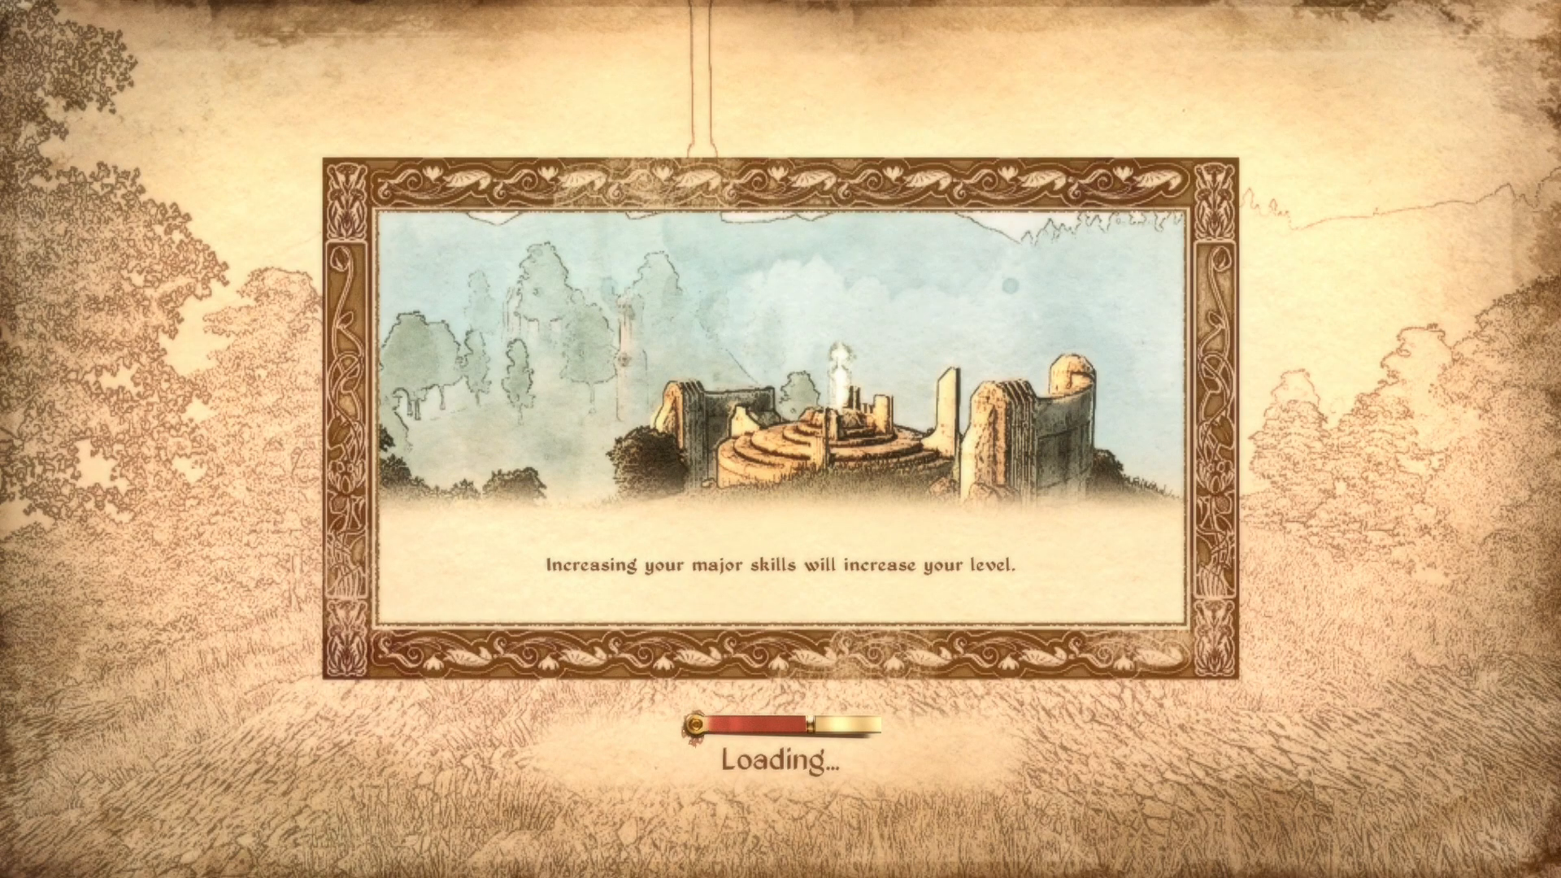
# Advance into Sinkhole Cave with a torch equipped and try to harvest the mushrooms beside the stalagmite
pyautogui.press('w')
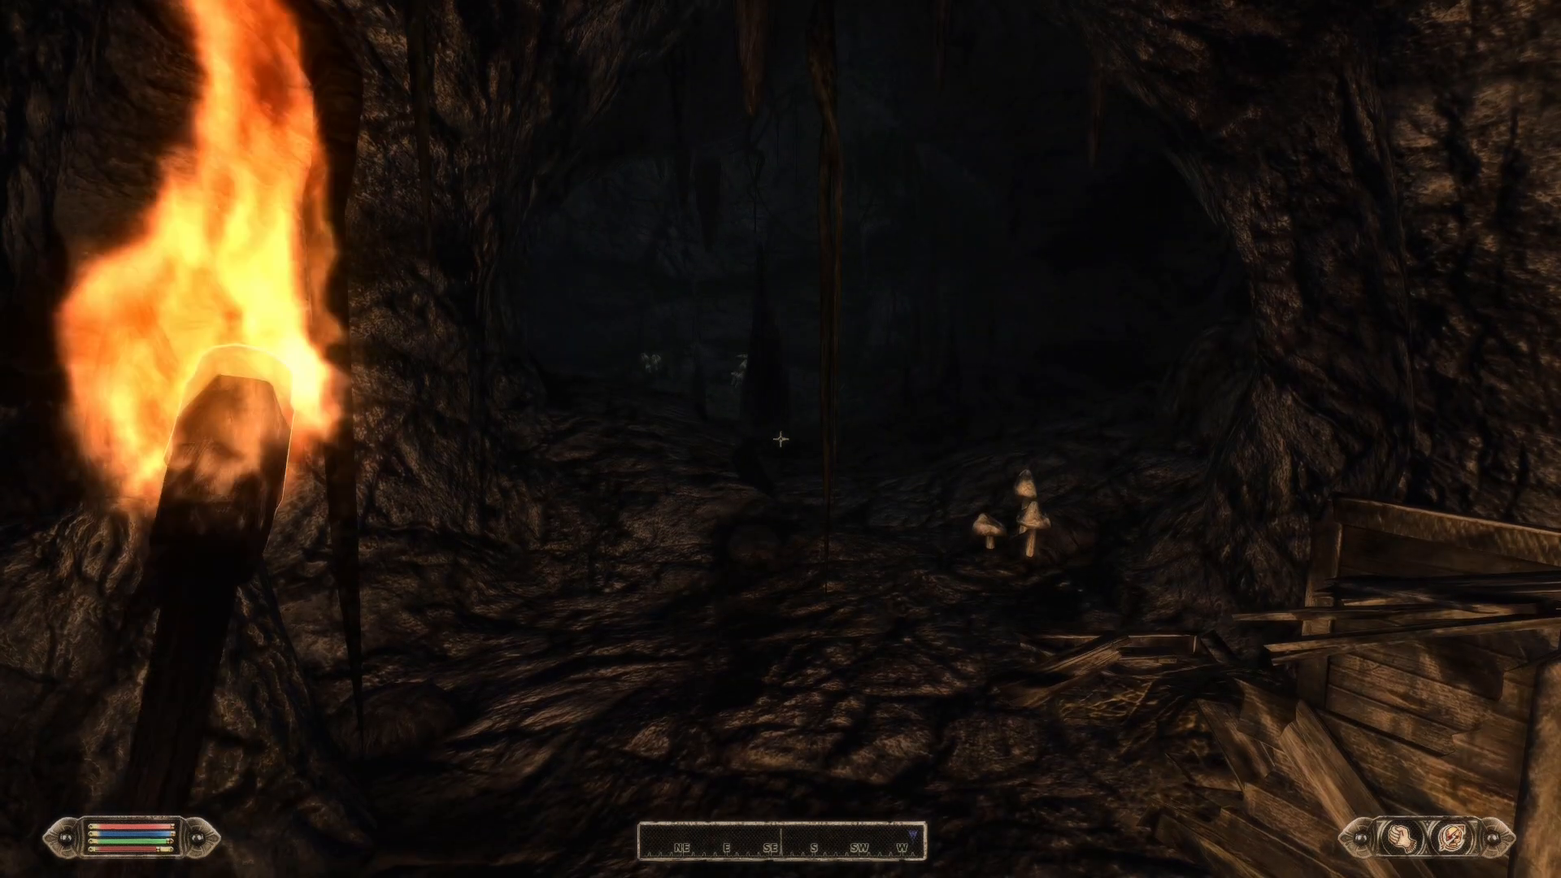
pyautogui.press('w')
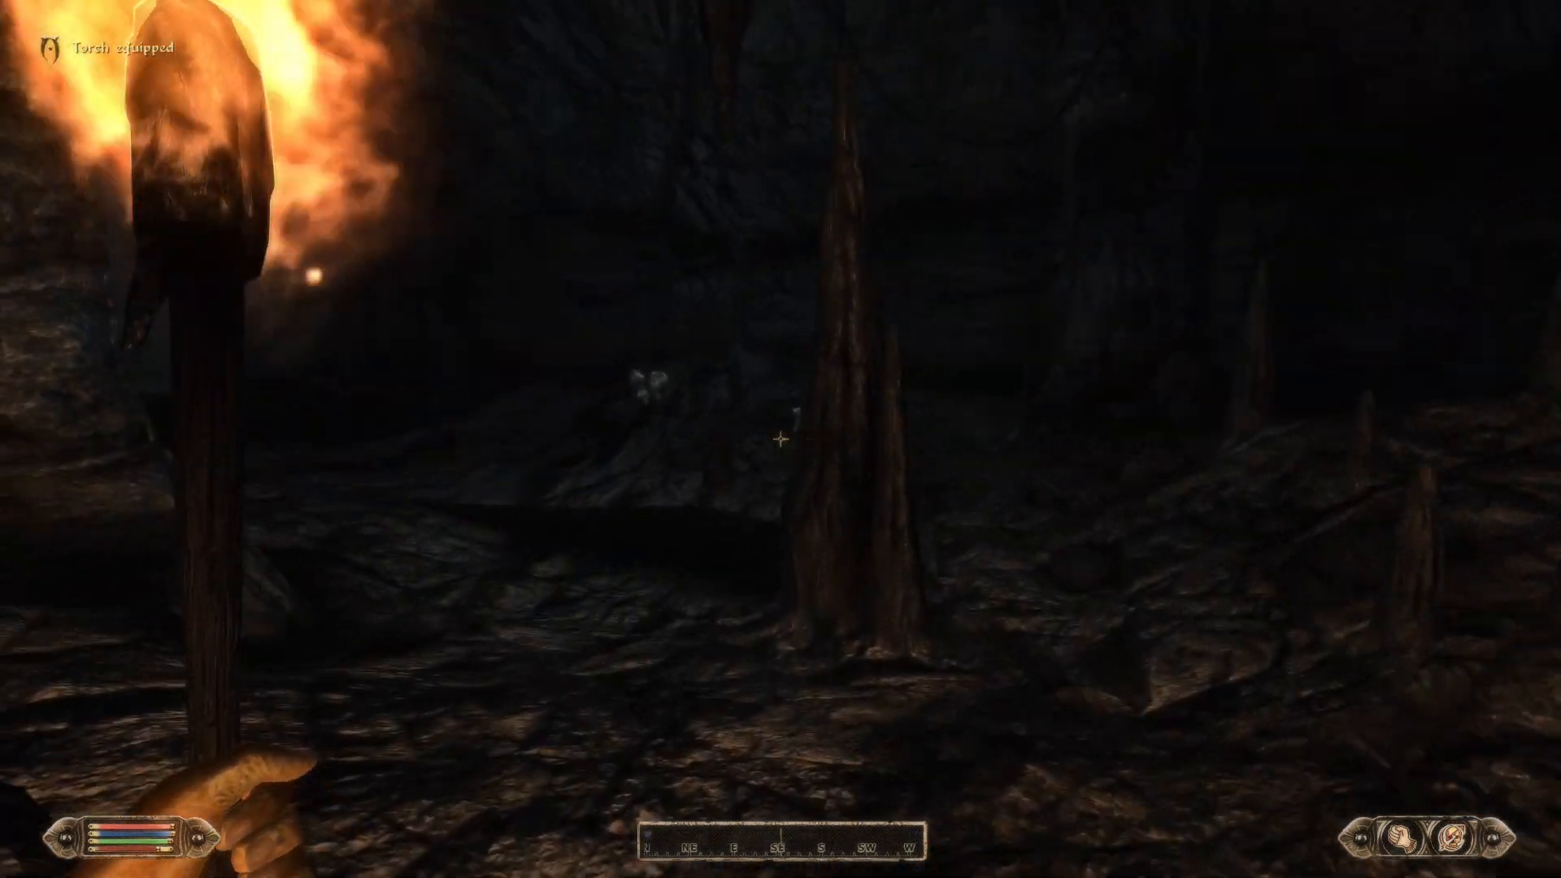
pyautogui.press('w')
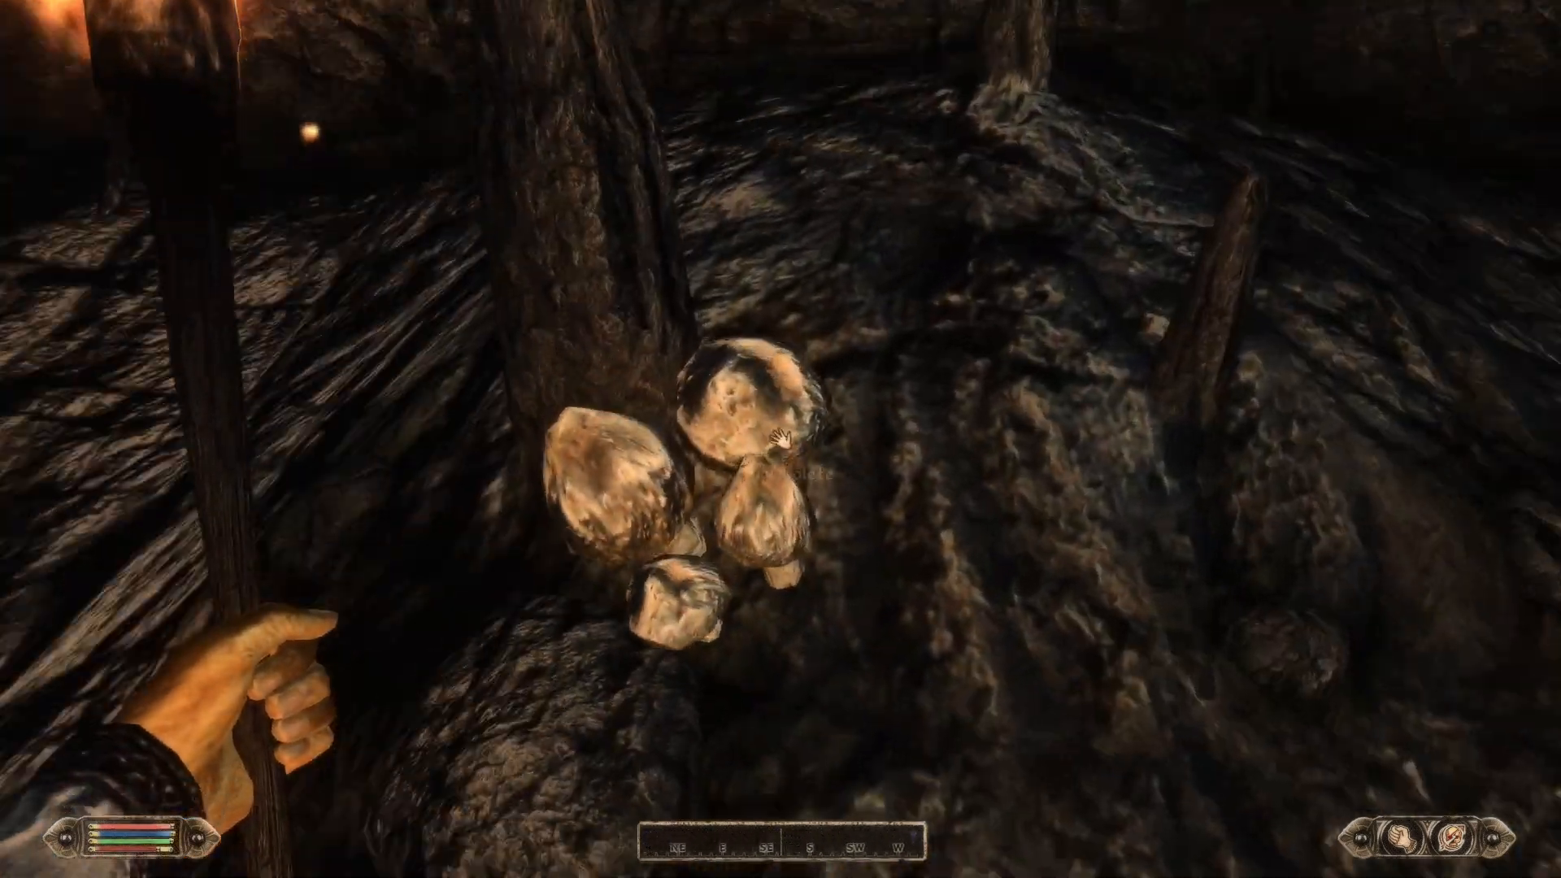
pyautogui.press('space')
pyautogui.press('w')
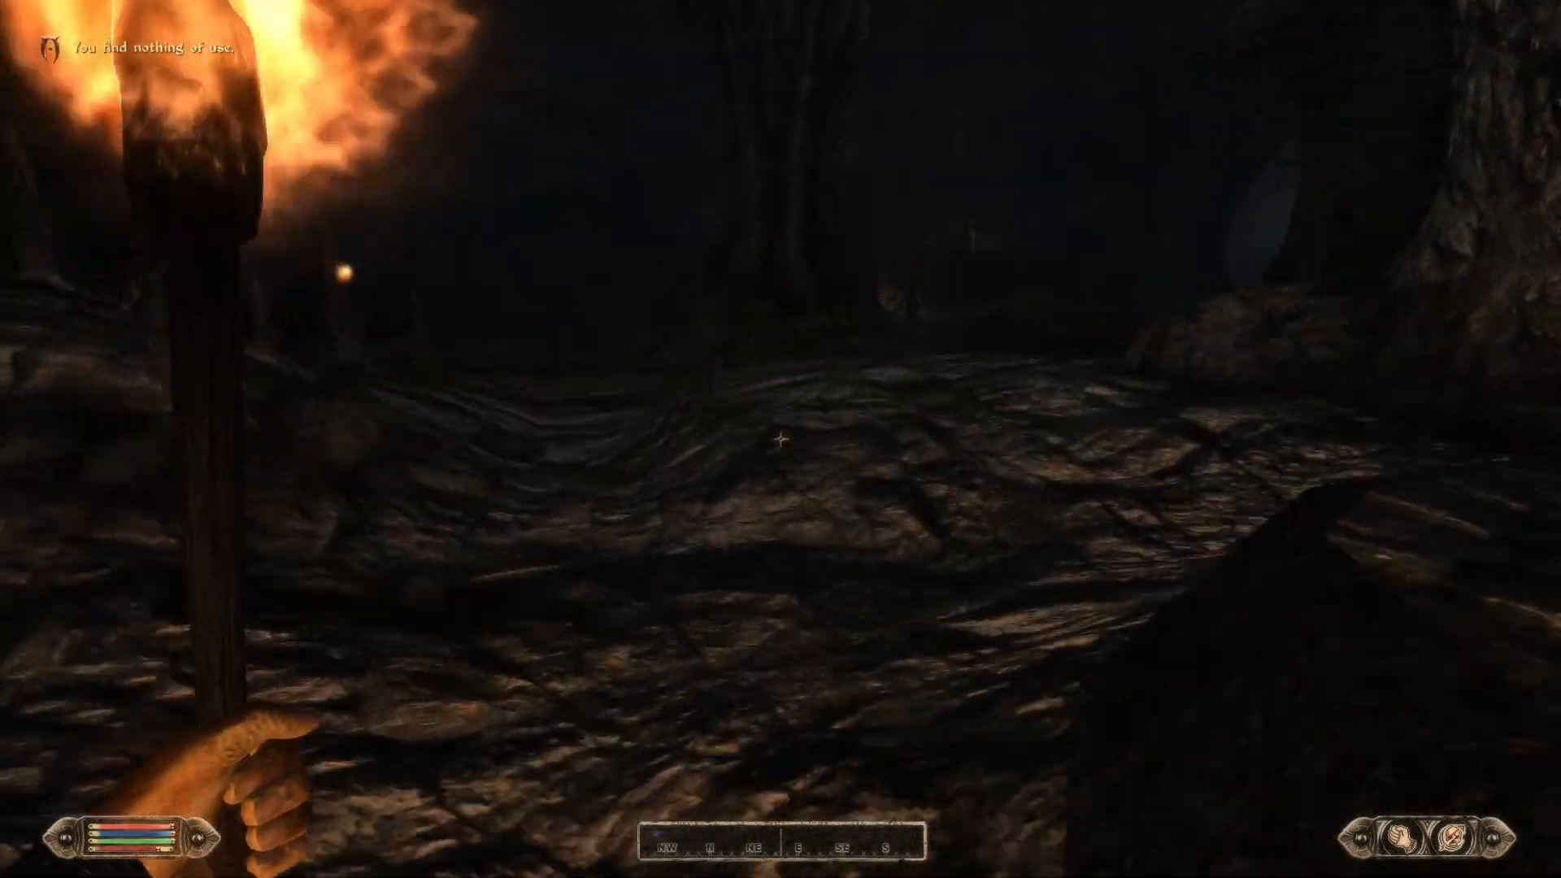
# Continue past the bandits to their camp, take Jensine's shirt from the chest by the fire and dismiss the quest update
pyautogui.press('w')
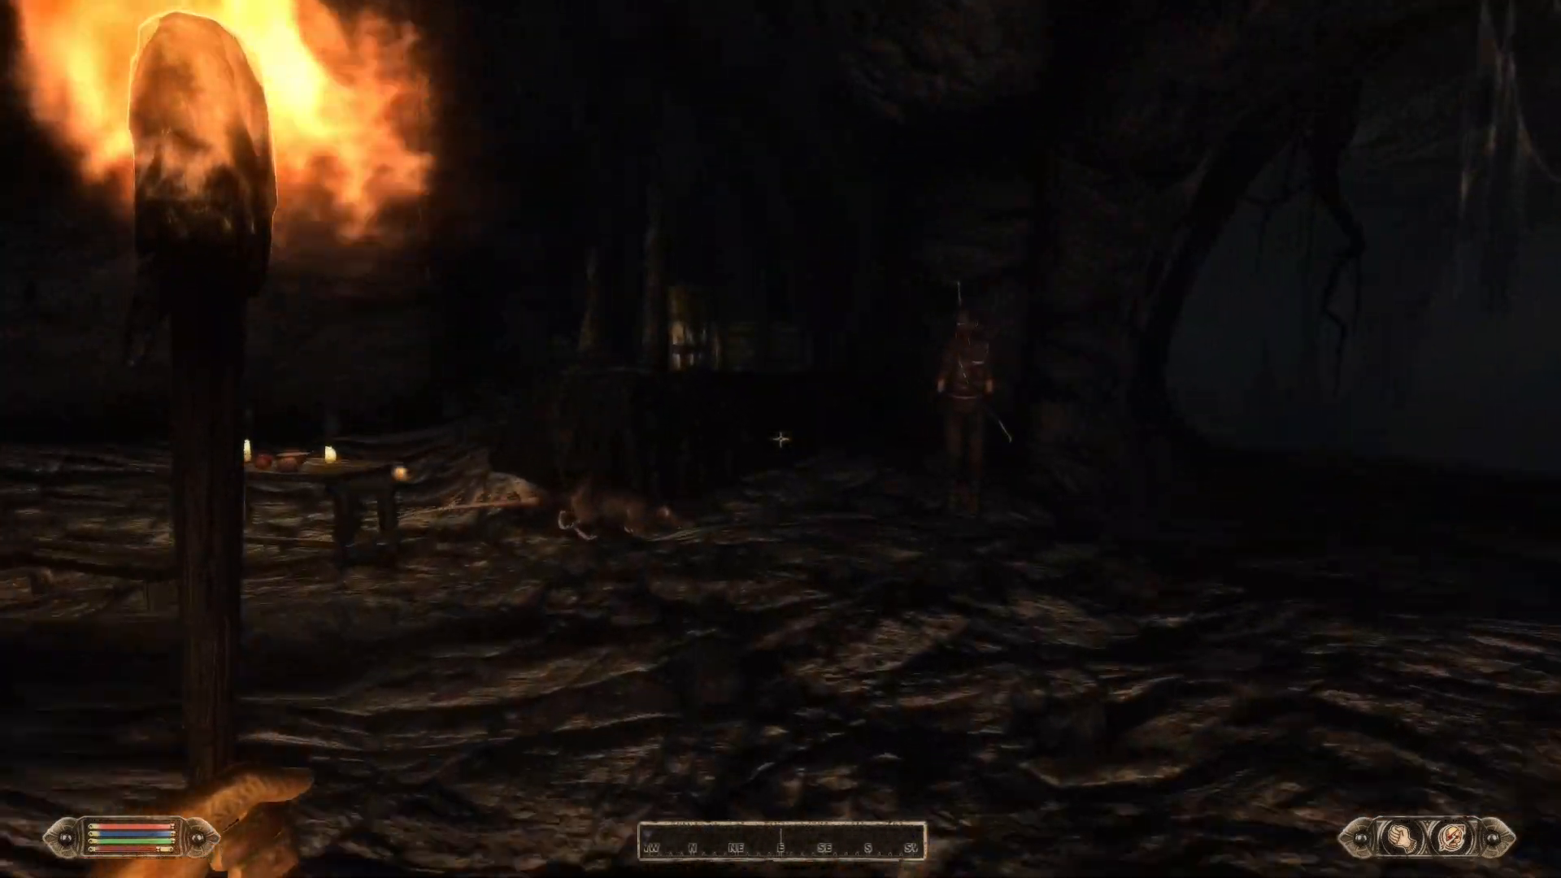
pyautogui.press('w')
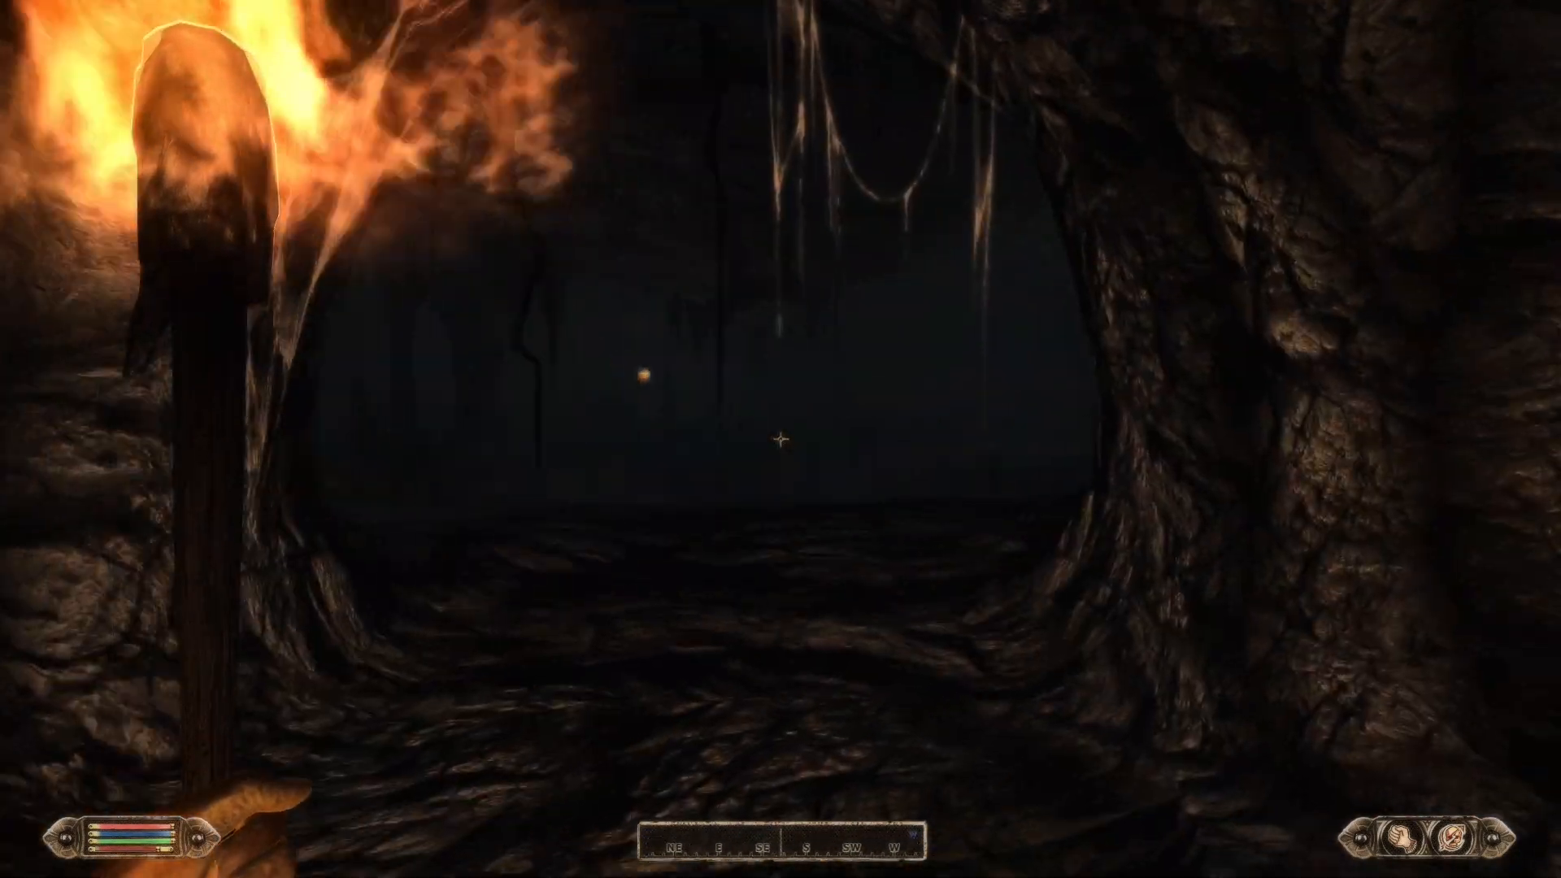
pyautogui.press('w')
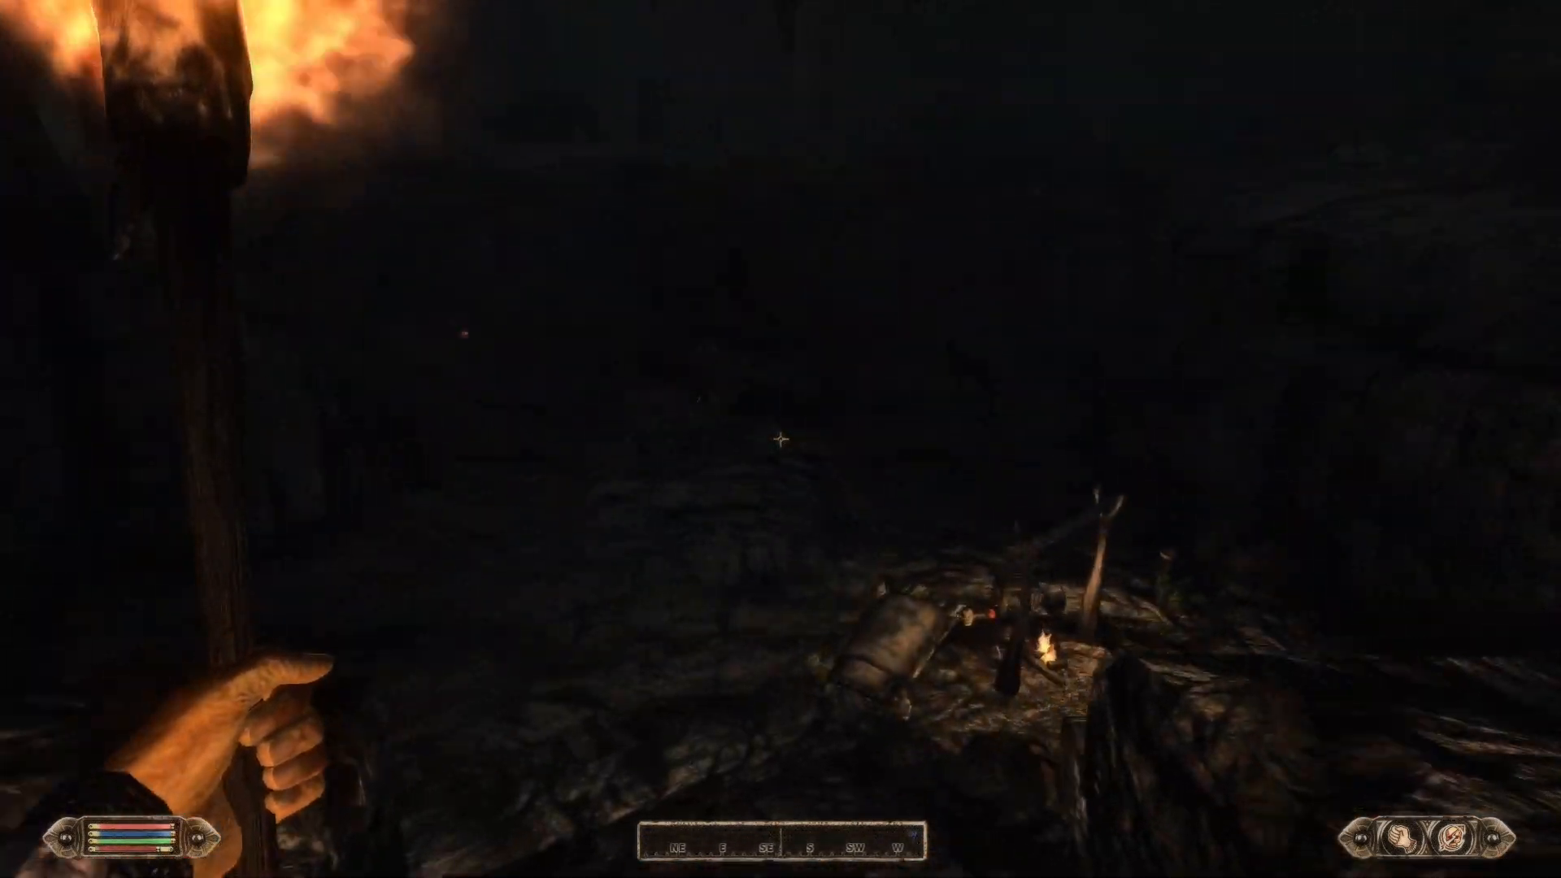
pyautogui.press('w')
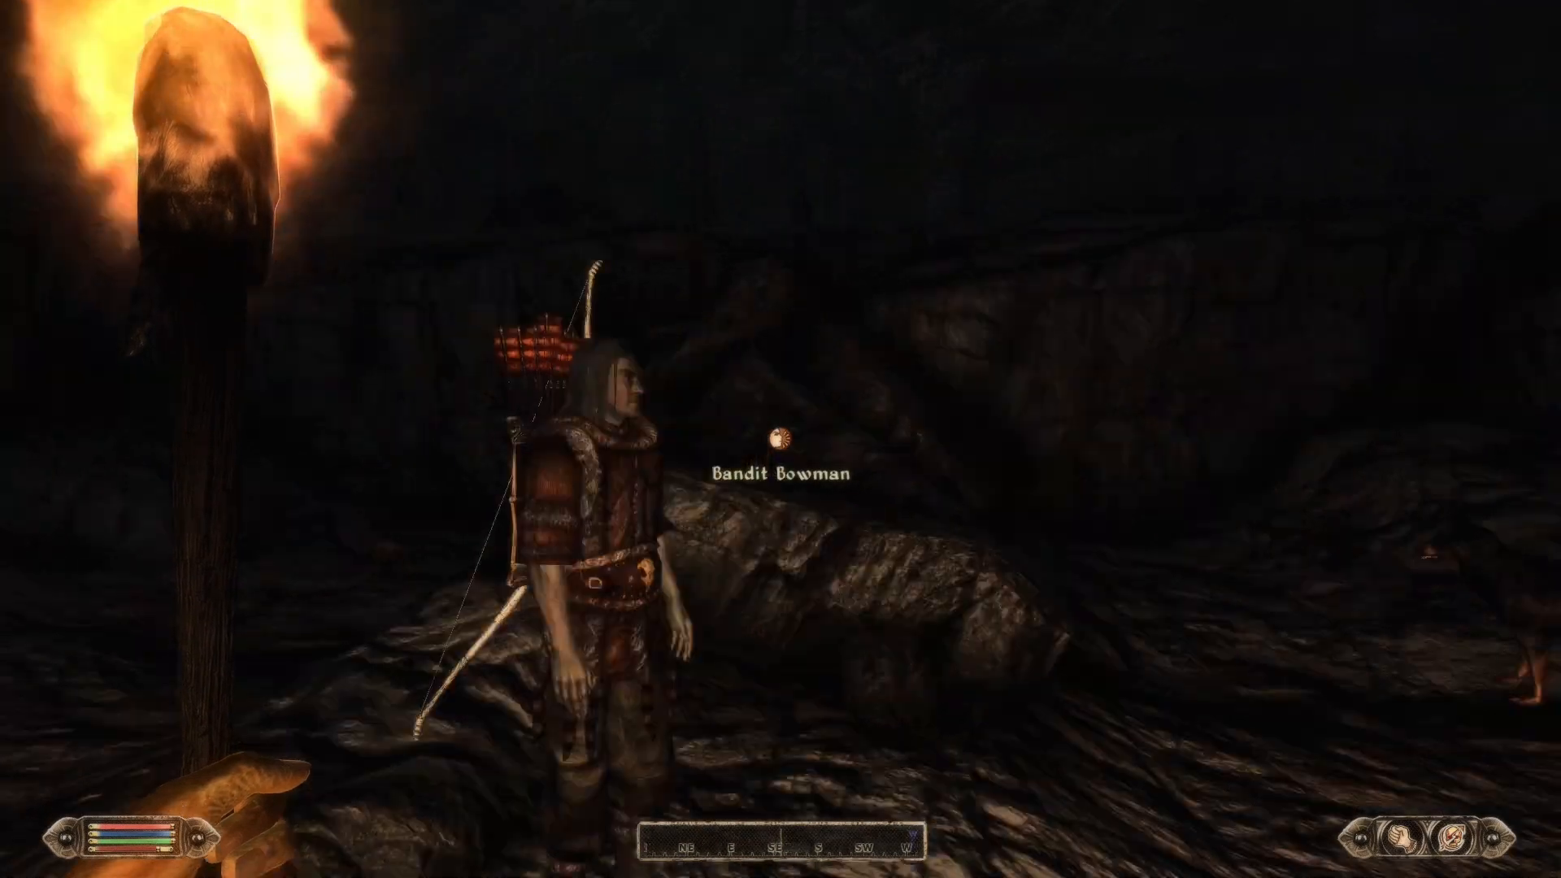
pyautogui.press('w')
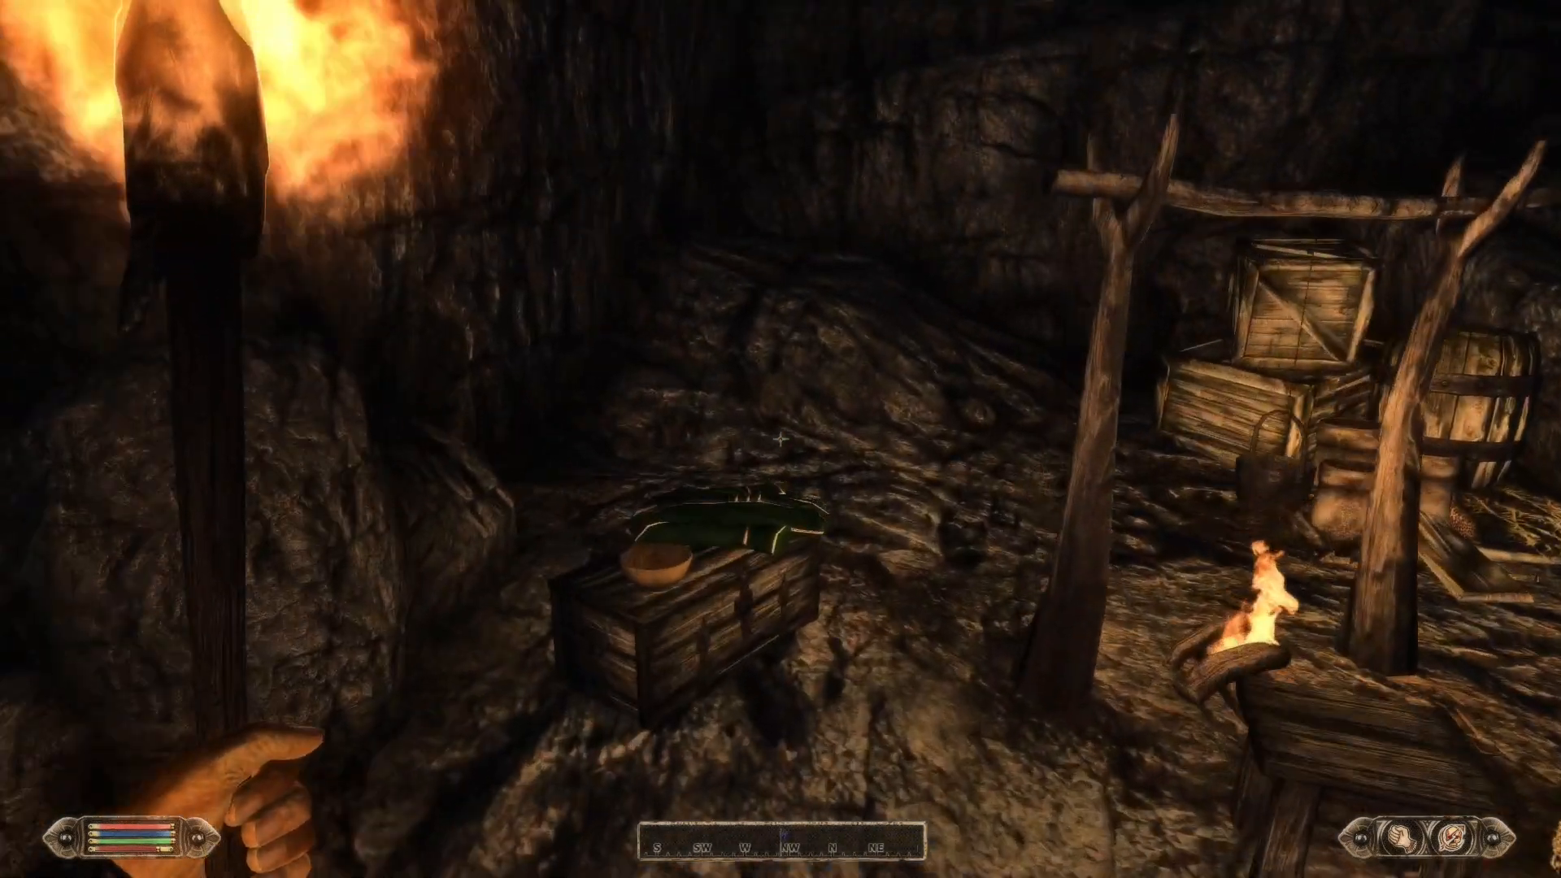
pyautogui.press('space')
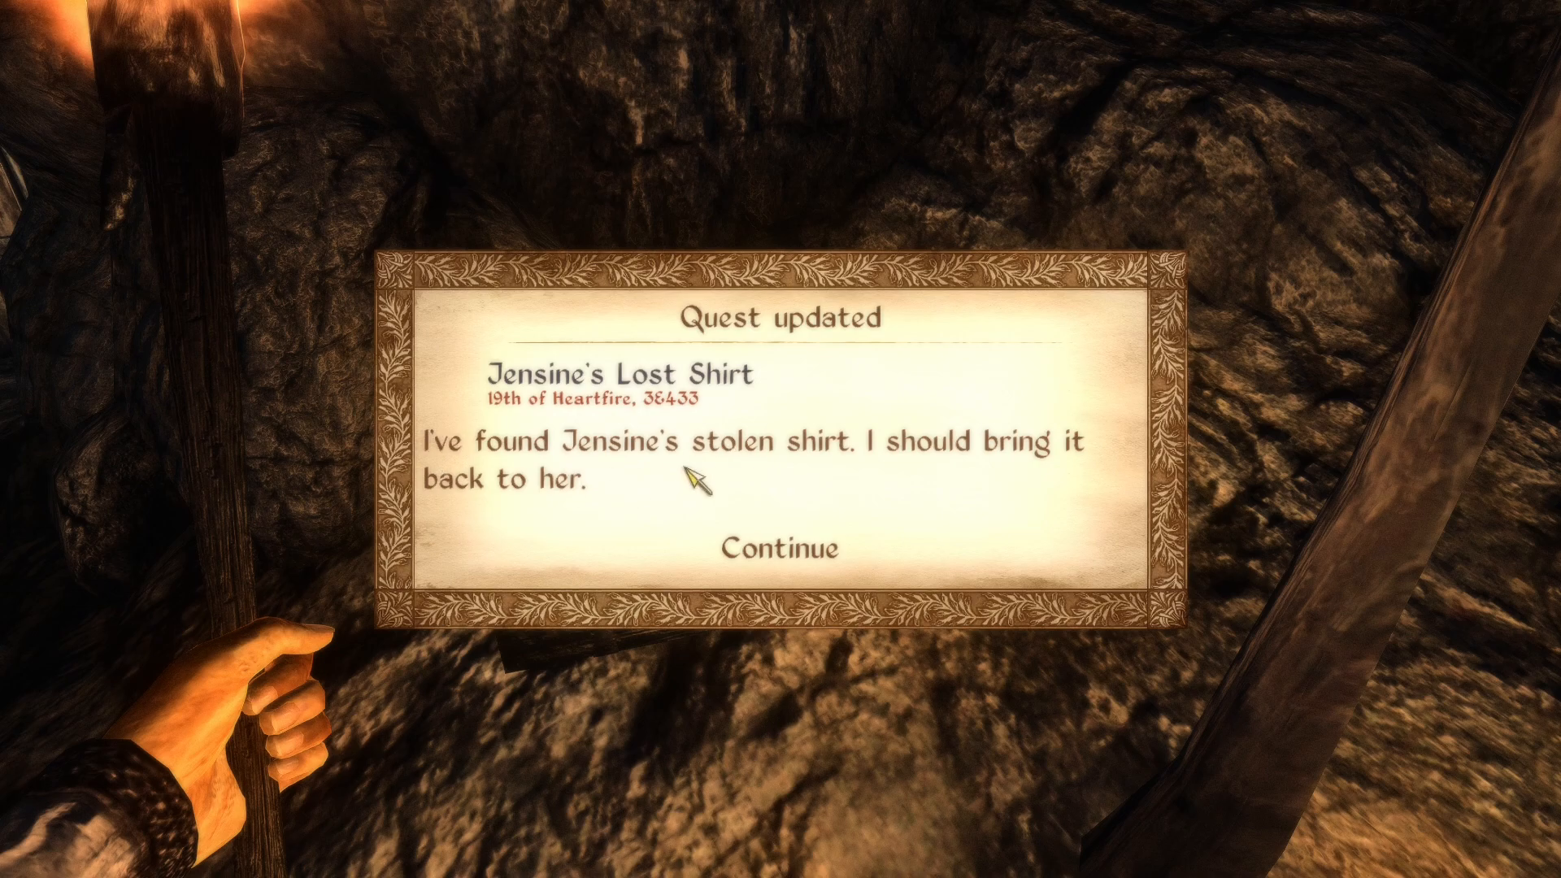
pyautogui.click(820, 530)
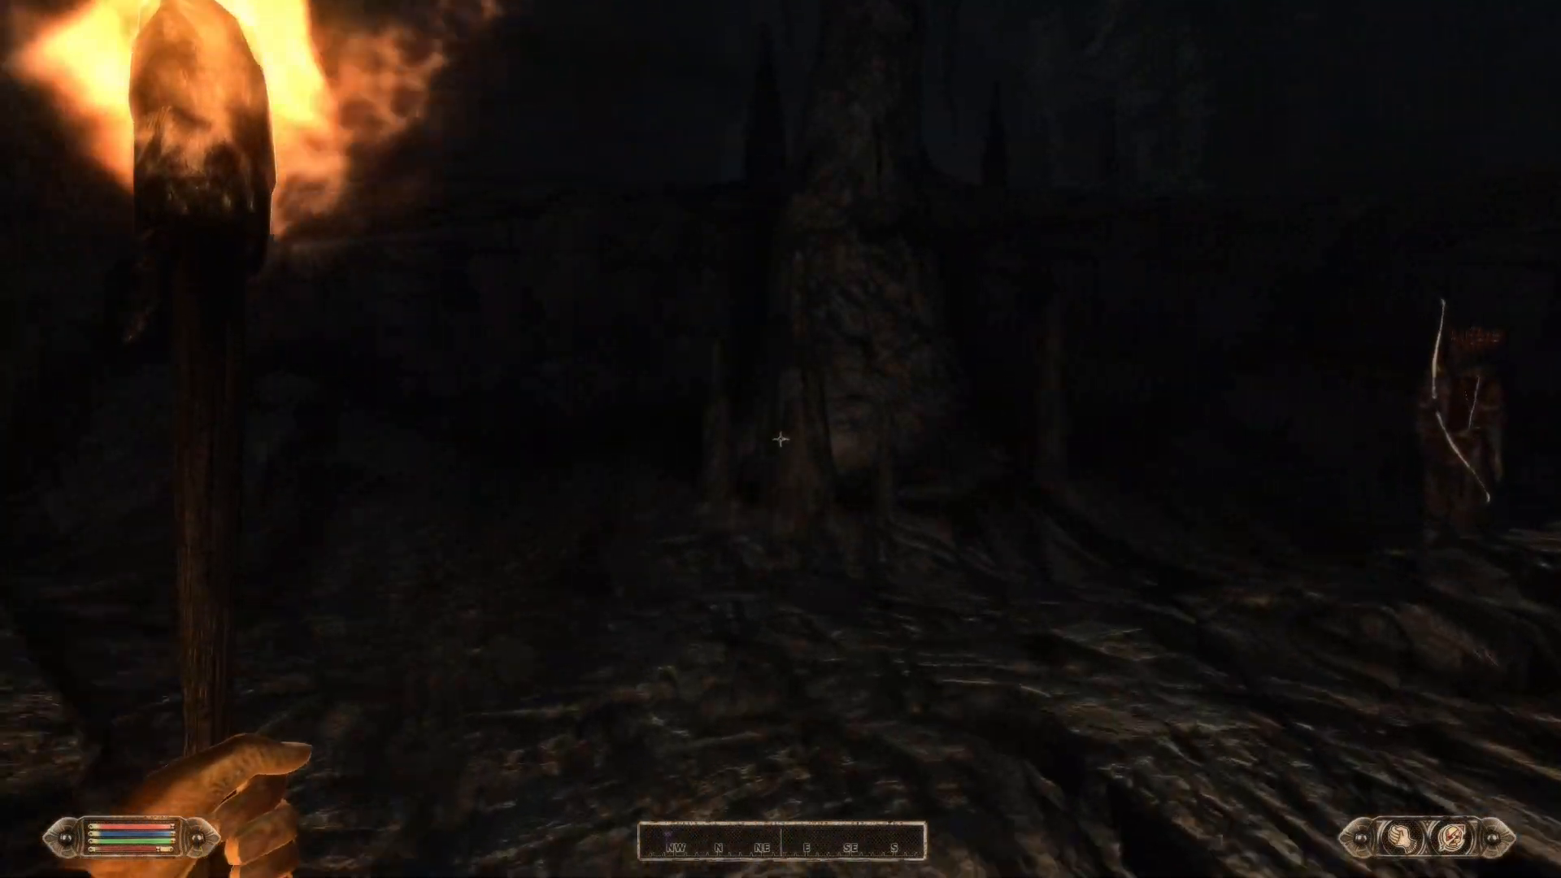
# Head back through Sinkhole Cave, checking the local map for the exit, and return to the Market District
pyautogui.press('w')
pyautogui.press('e')
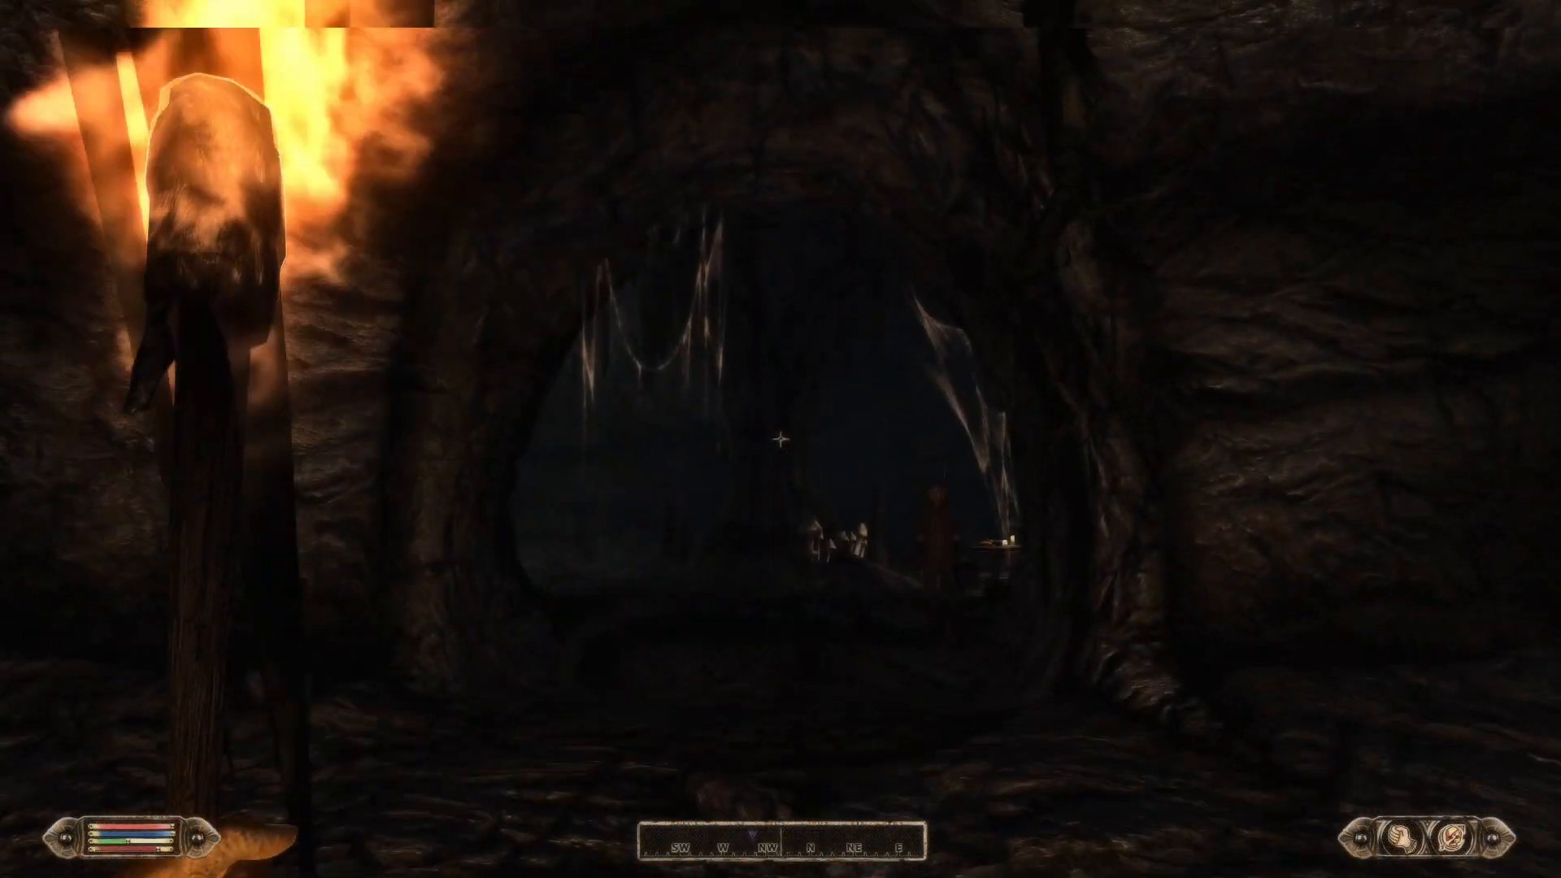
pyautogui.press('Tab')
pyautogui.press('Left')
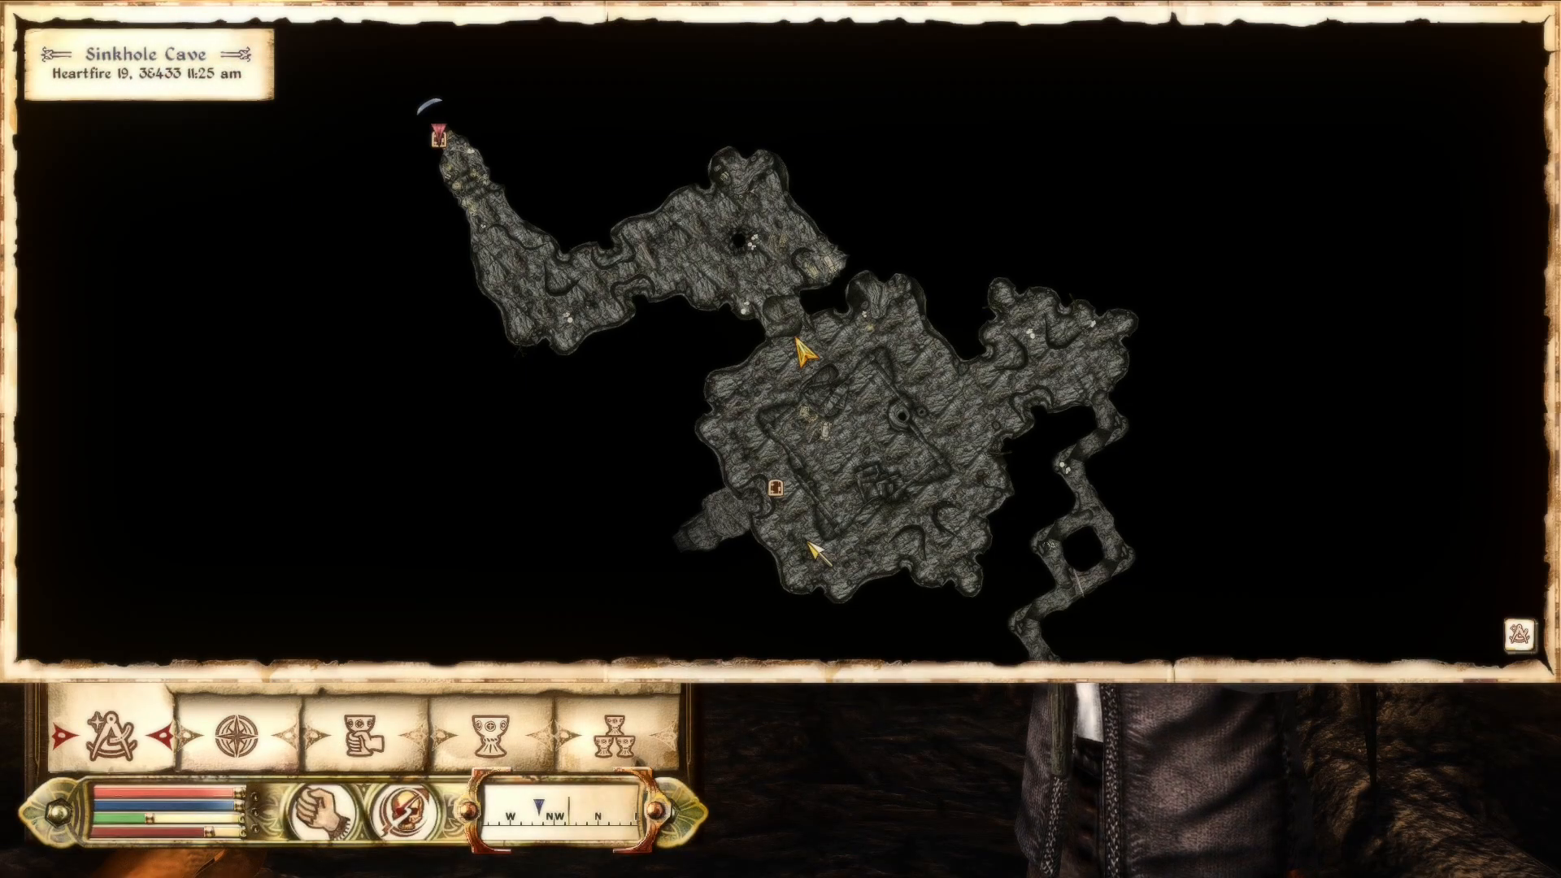
pyautogui.press('Tab')
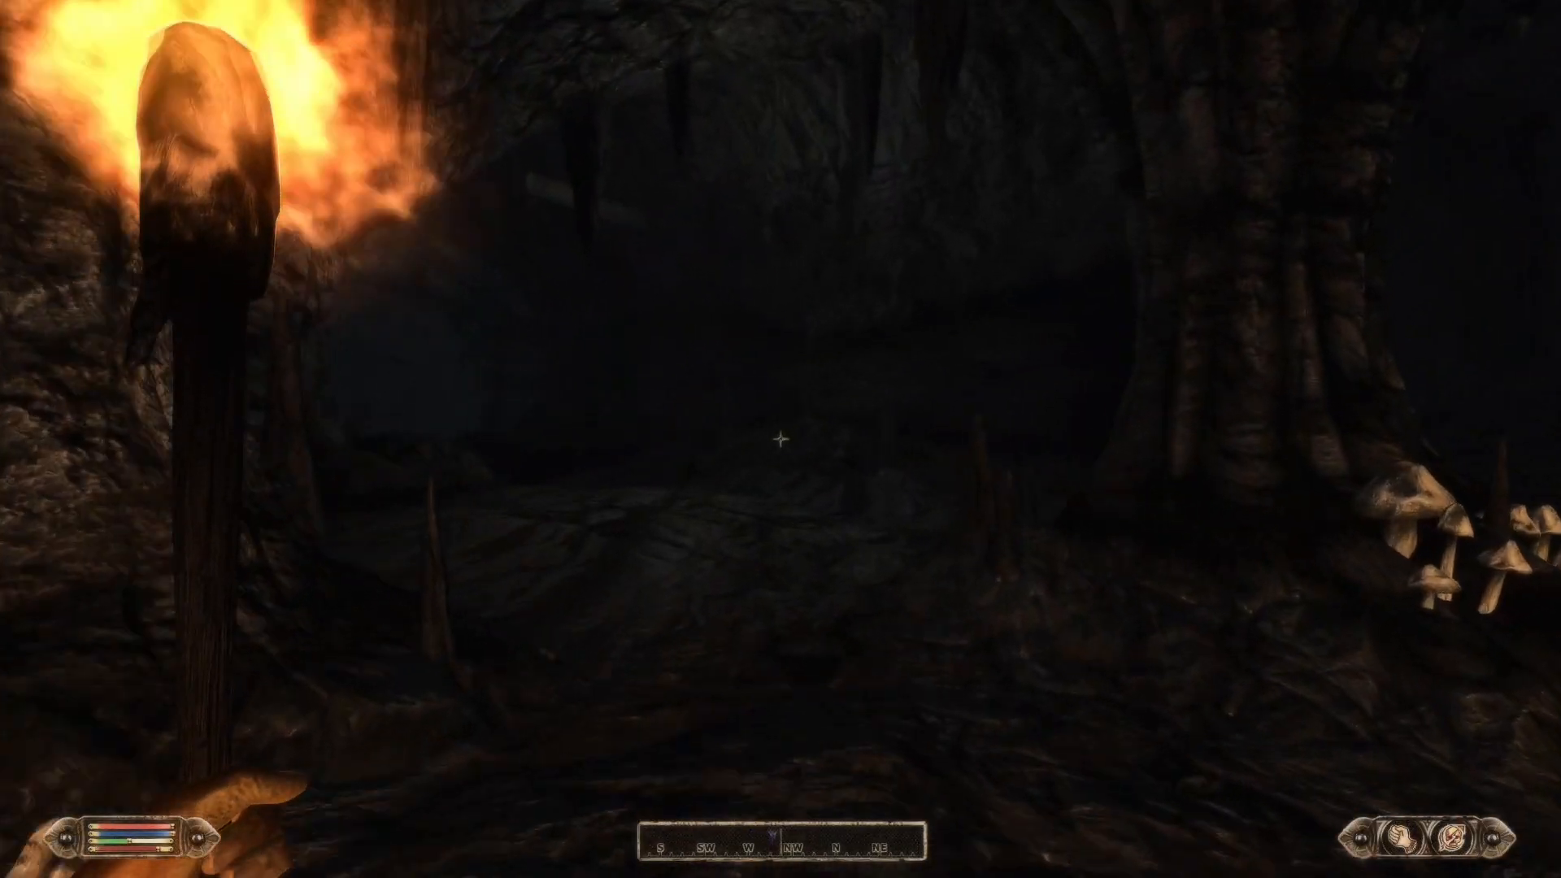
pyautogui.press('w')
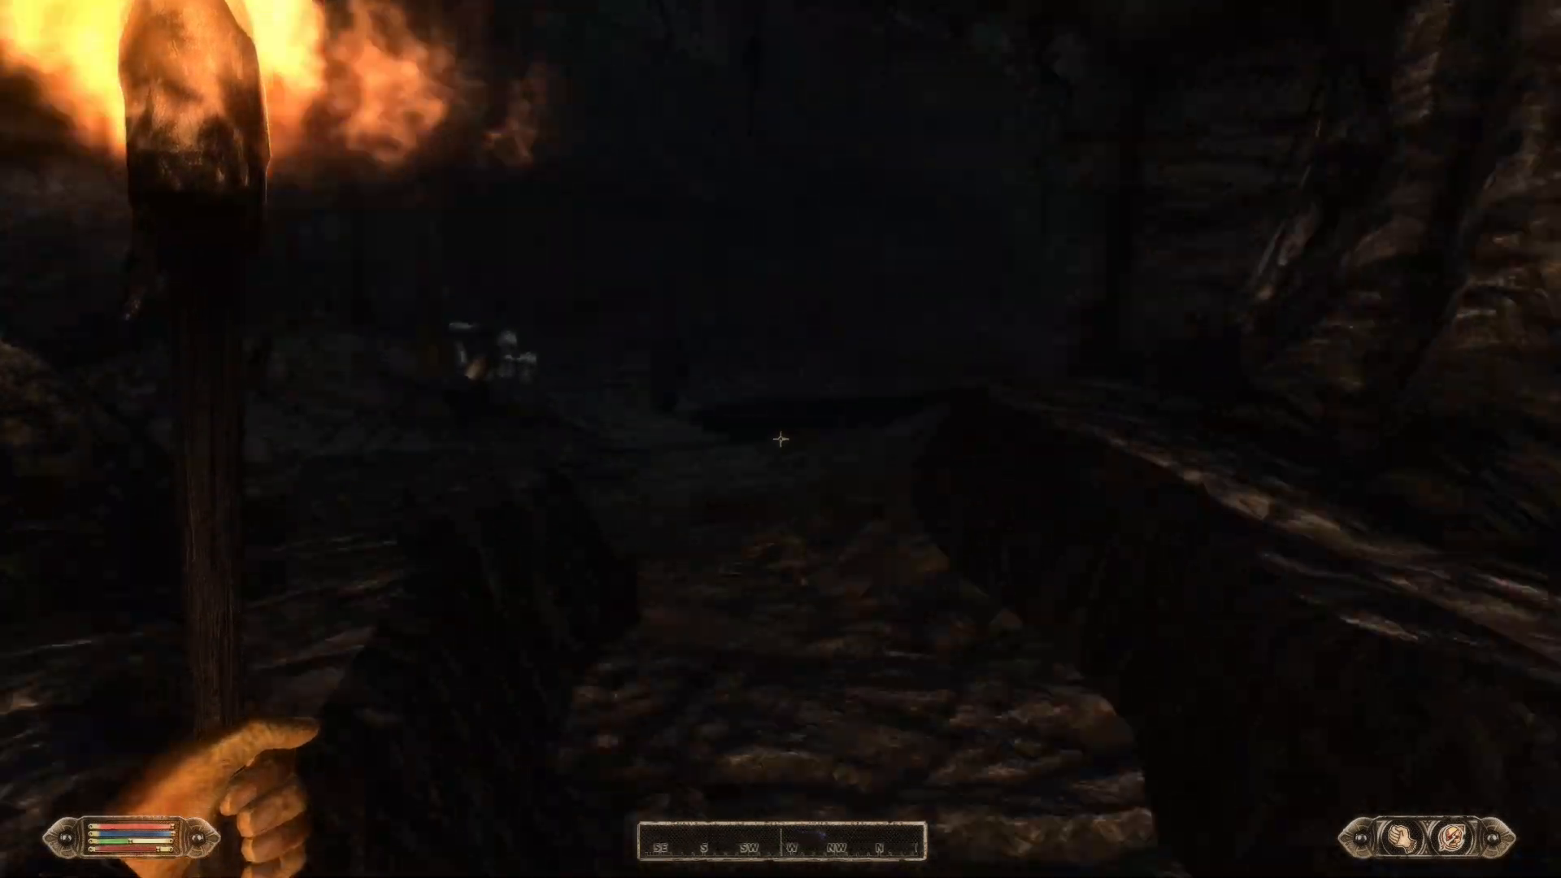
pyautogui.press('w')
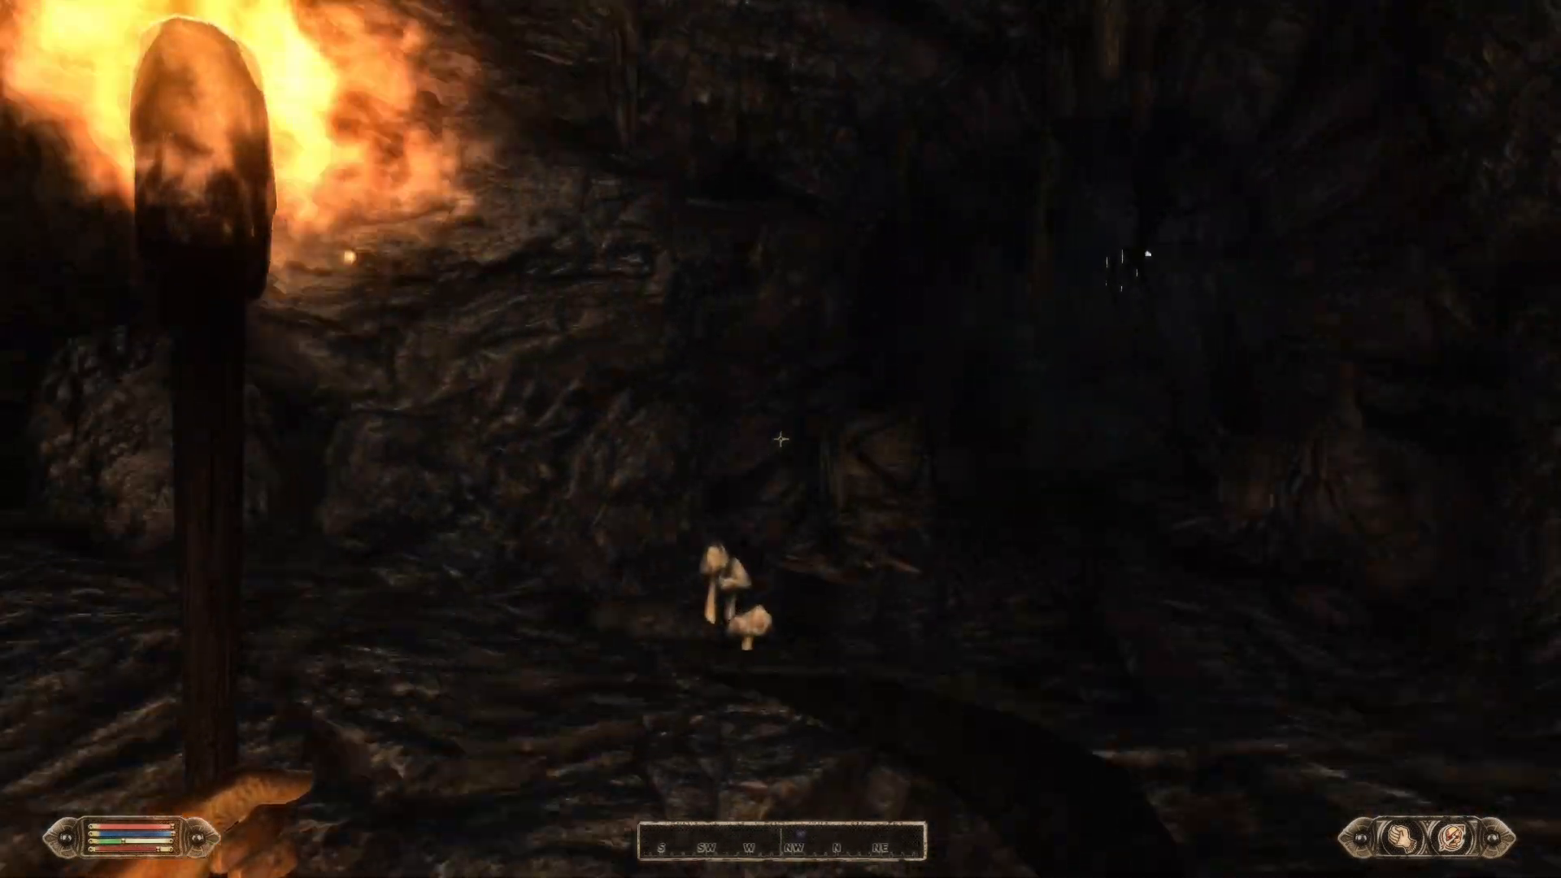
pyautogui.press('w')
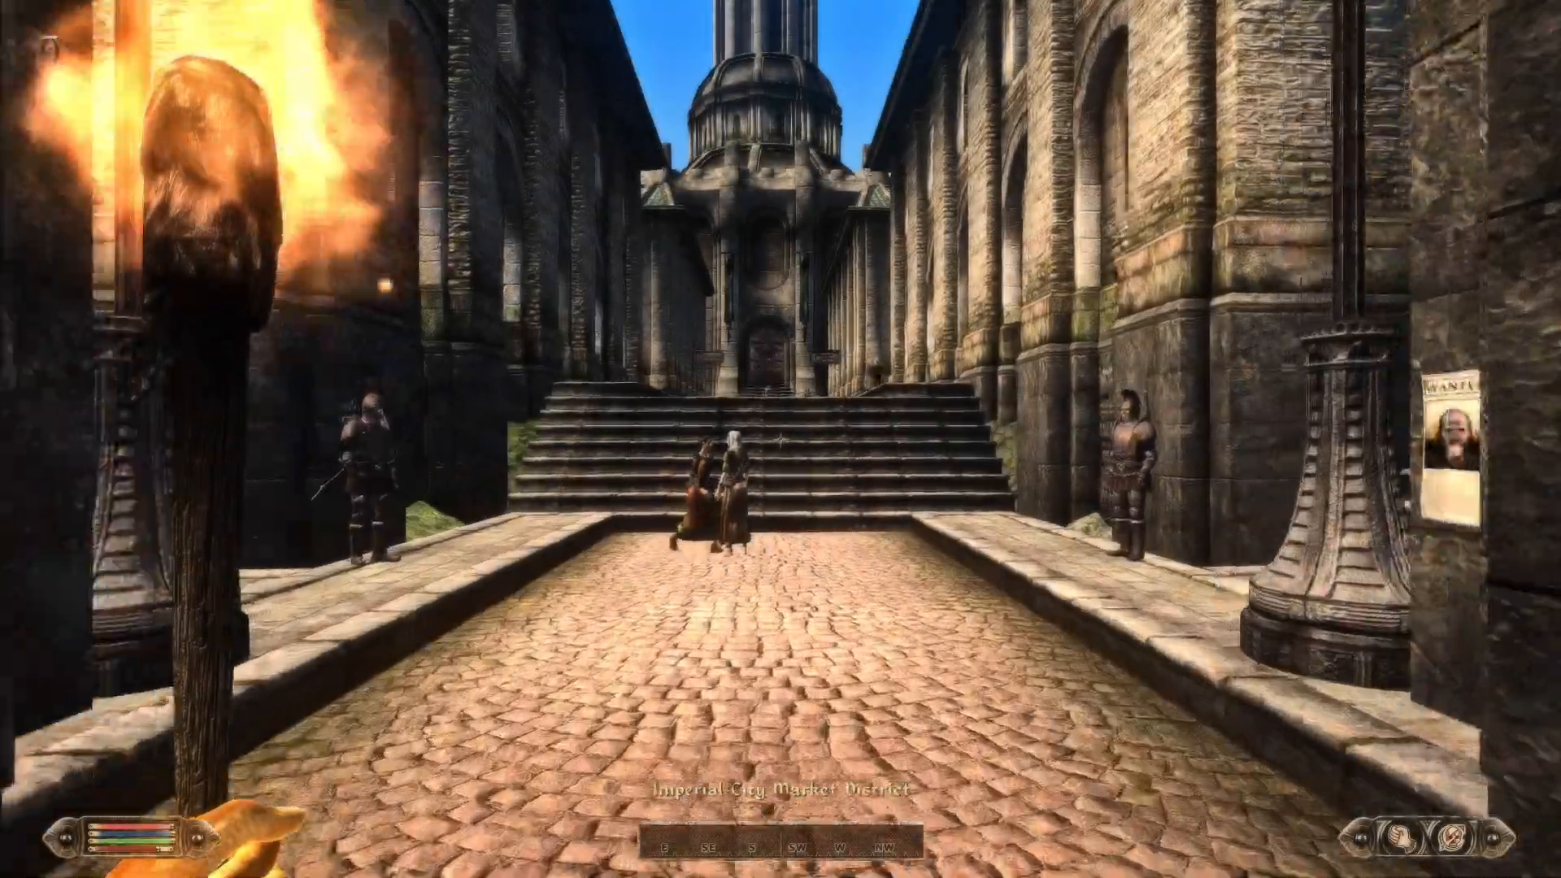
# Put away the torch and walk through the Market District towards Jensine's store
pyautogui.press('w')
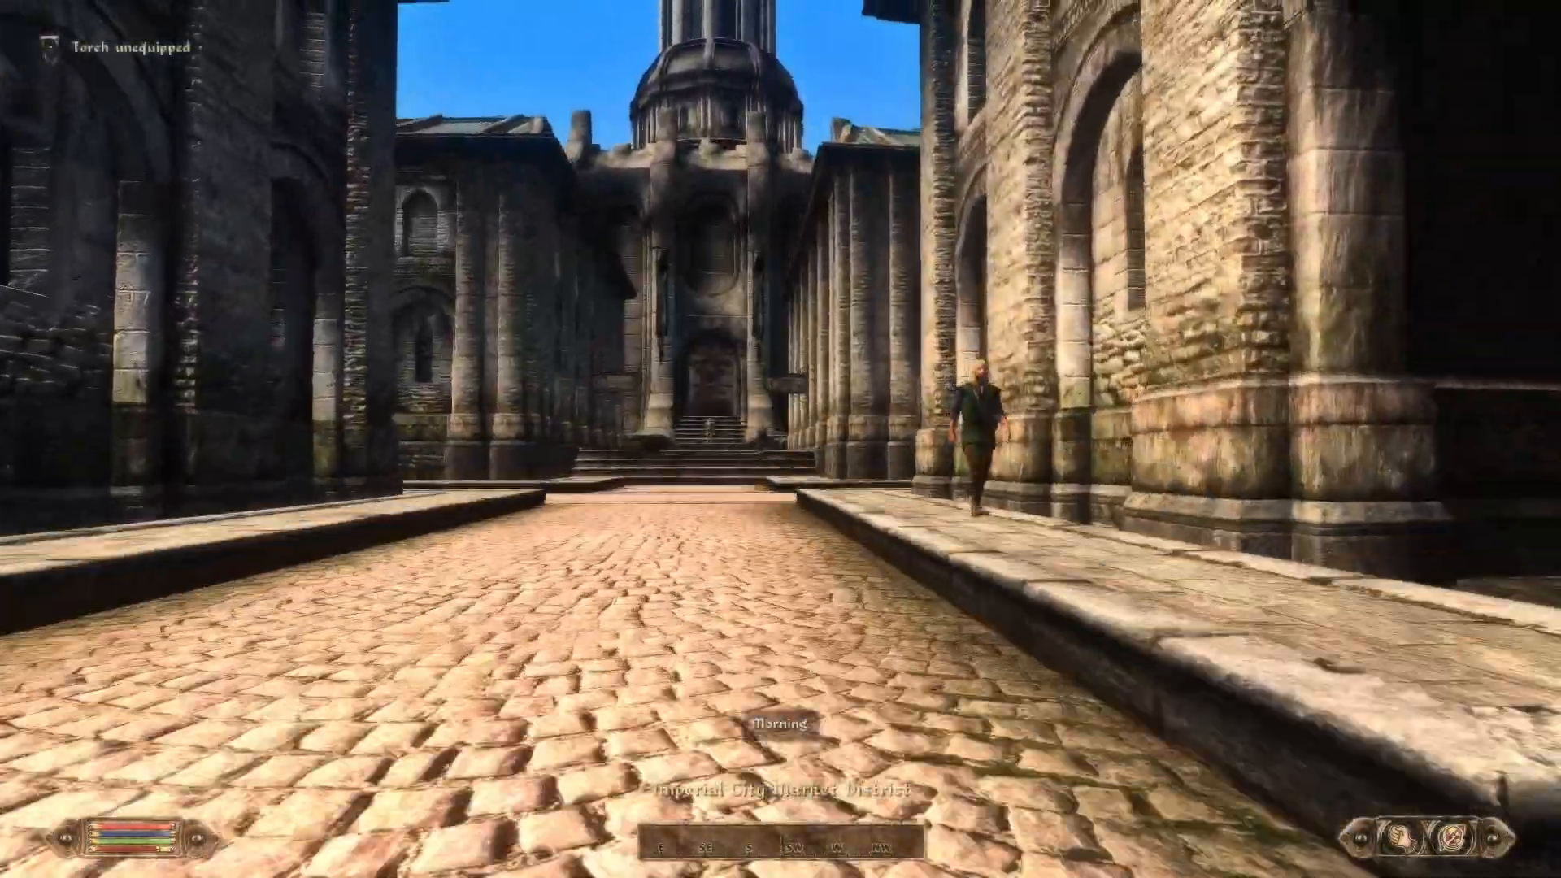
pyautogui.press('w')
pyautogui.press('w')
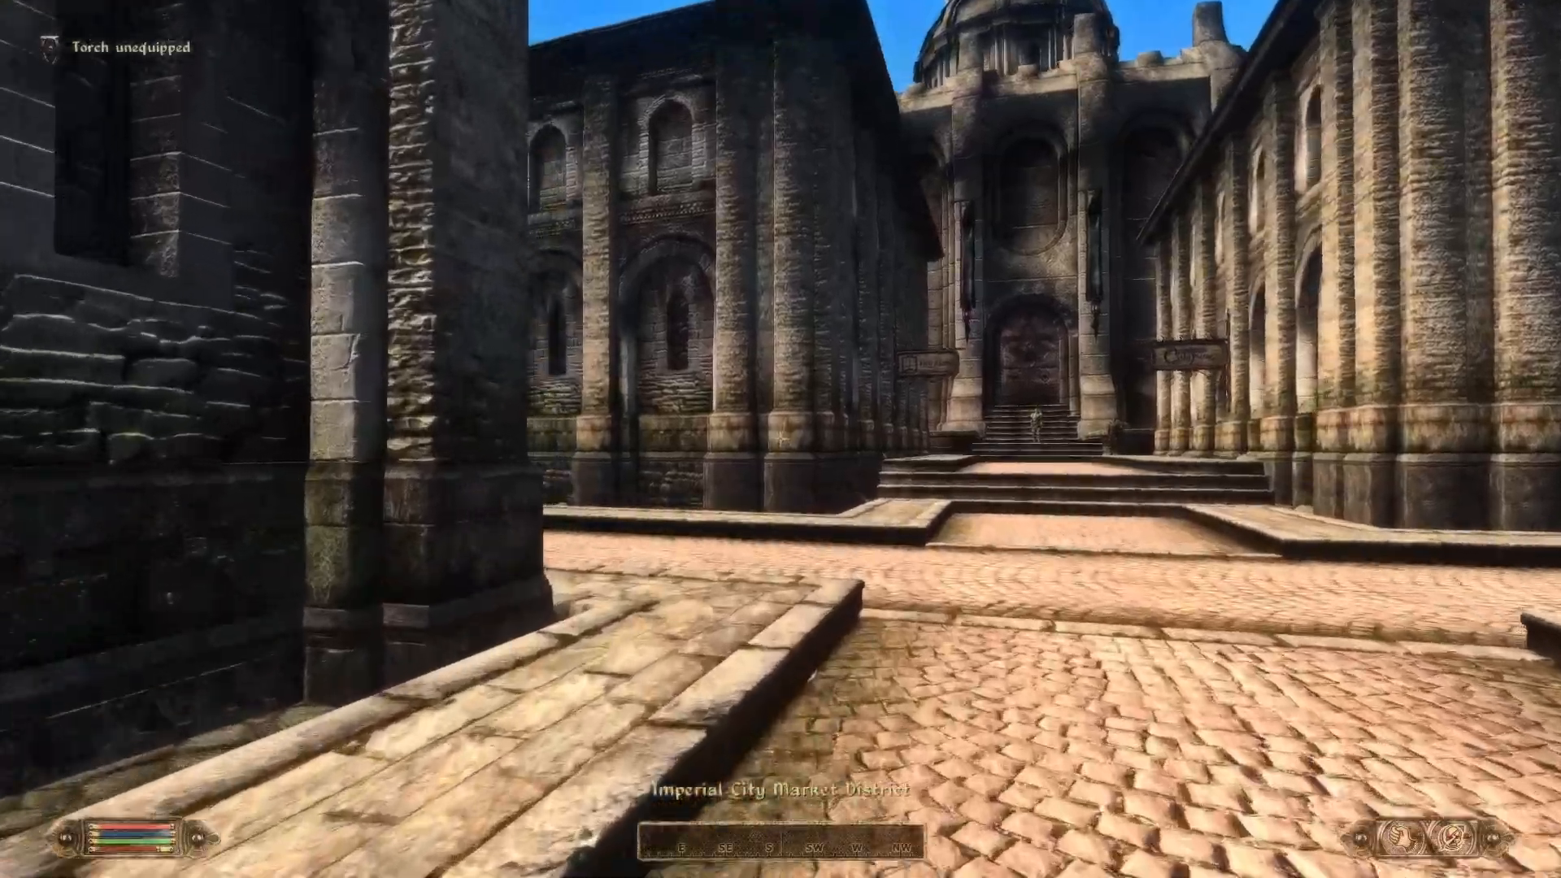
pyautogui.press('w')
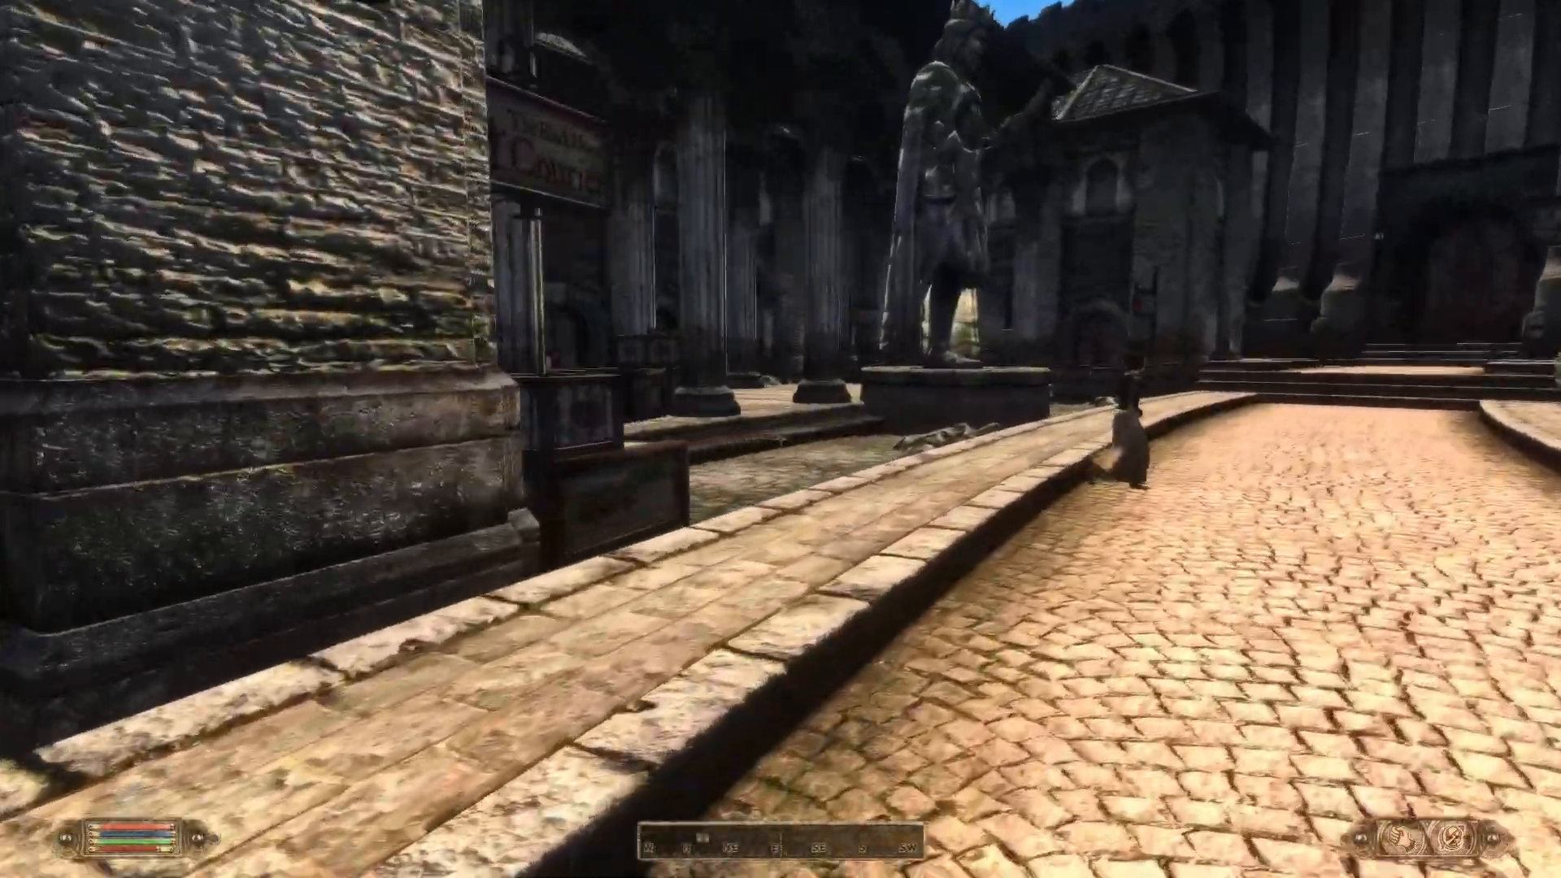
pyautogui.press('w')
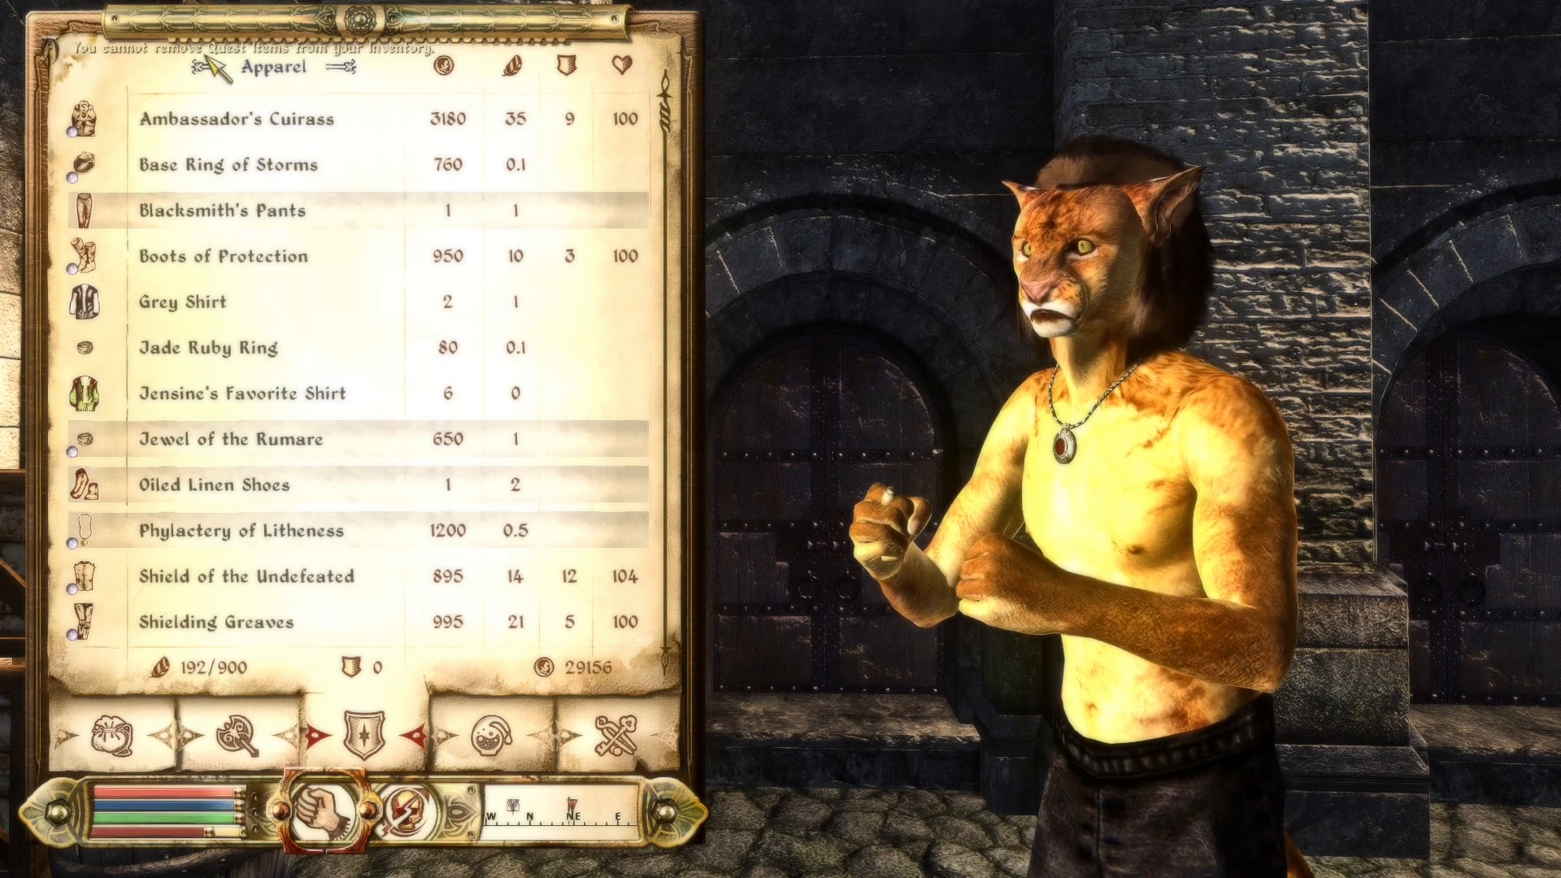
# Equip the Grey Shirt from the apparel inventory and enter Jensine's store
pyautogui.click(252, 313)
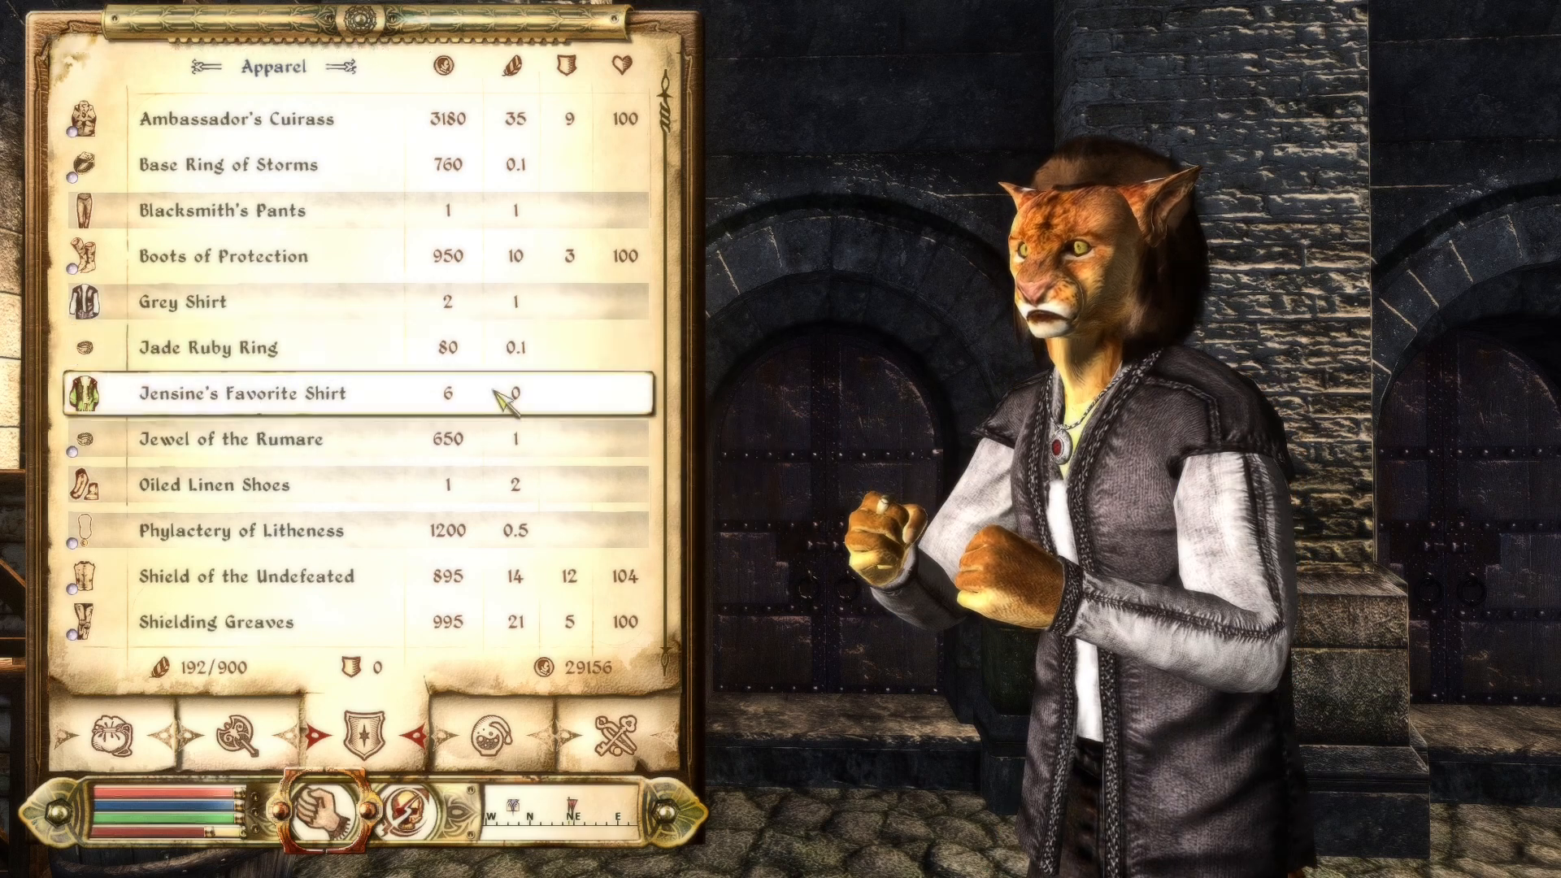
pyautogui.press('Tab')
pyautogui.press('w')
pyautogui.press('space')
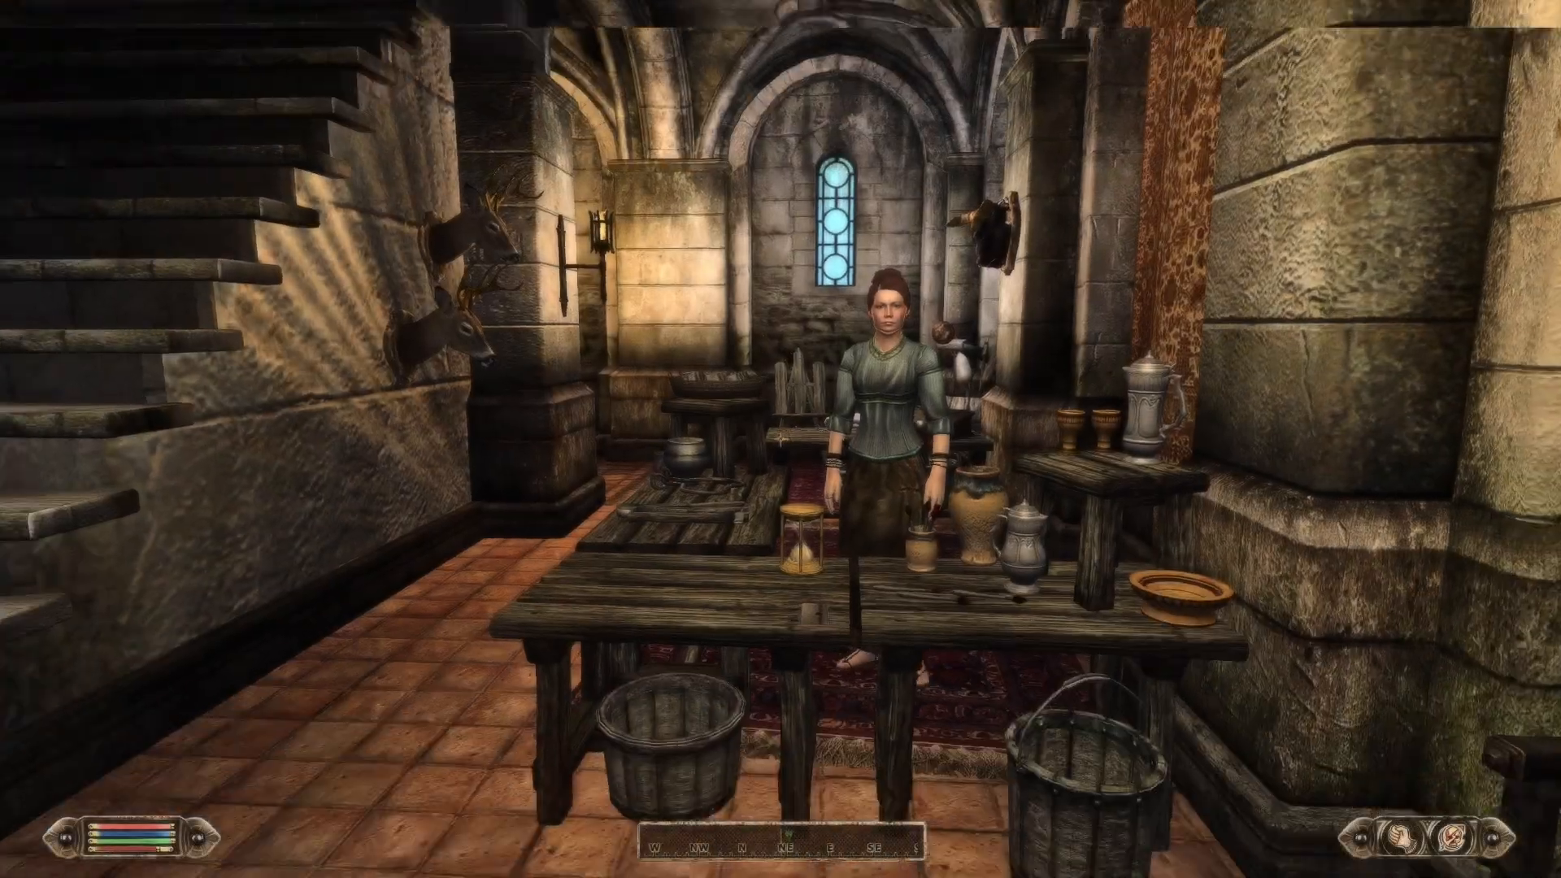
# Talk to Jensine to return her shirt, end the conversation and check the completed quests in the journal
pyautogui.press('w')
pyautogui.press('space')
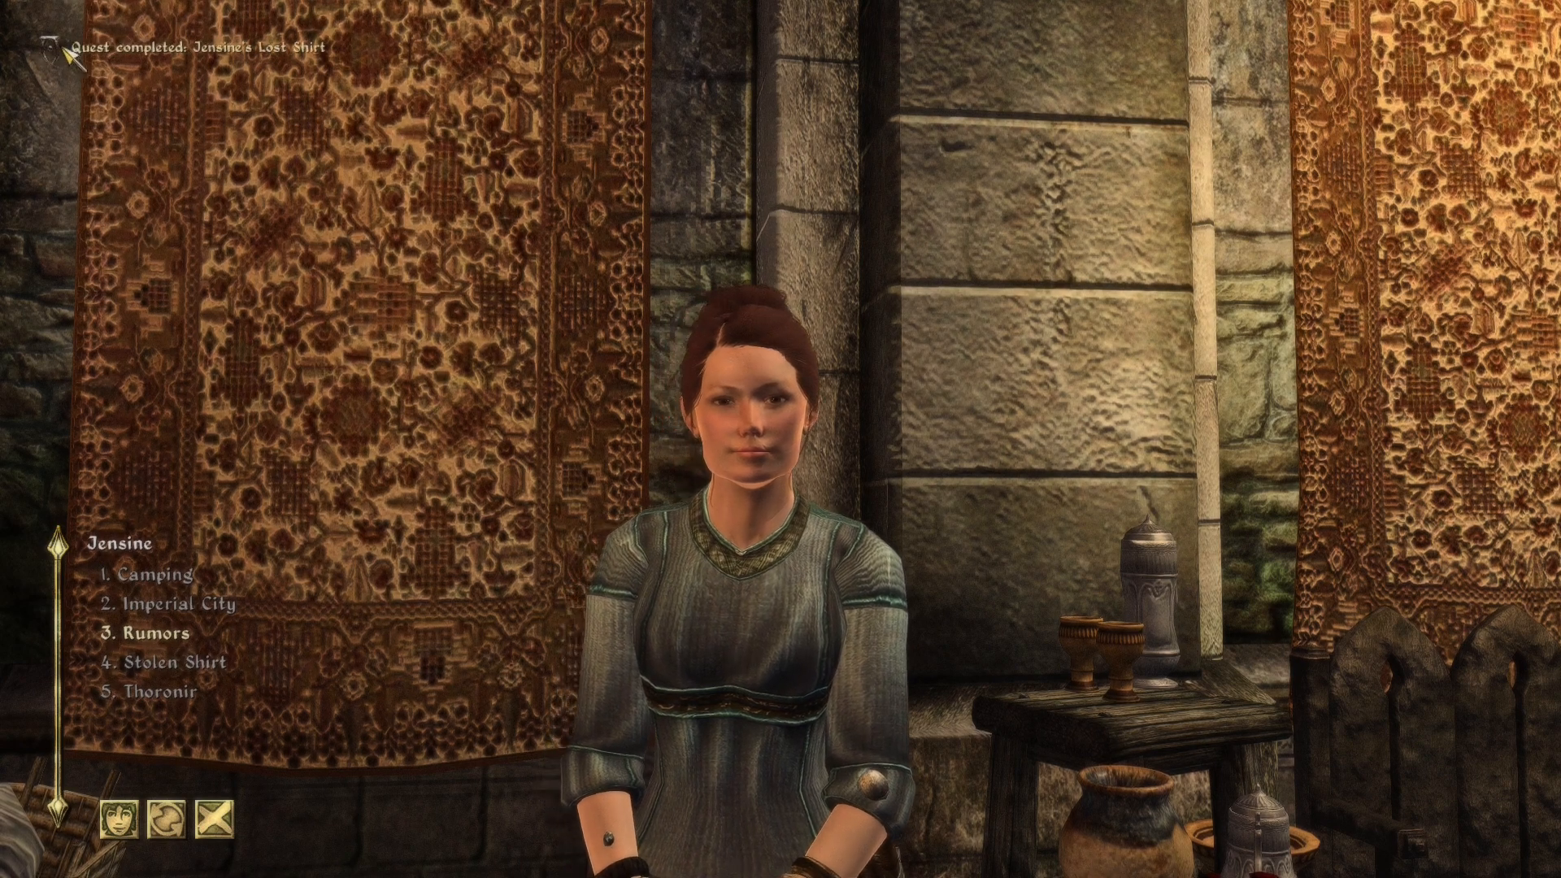
pyautogui.click(216, 818)
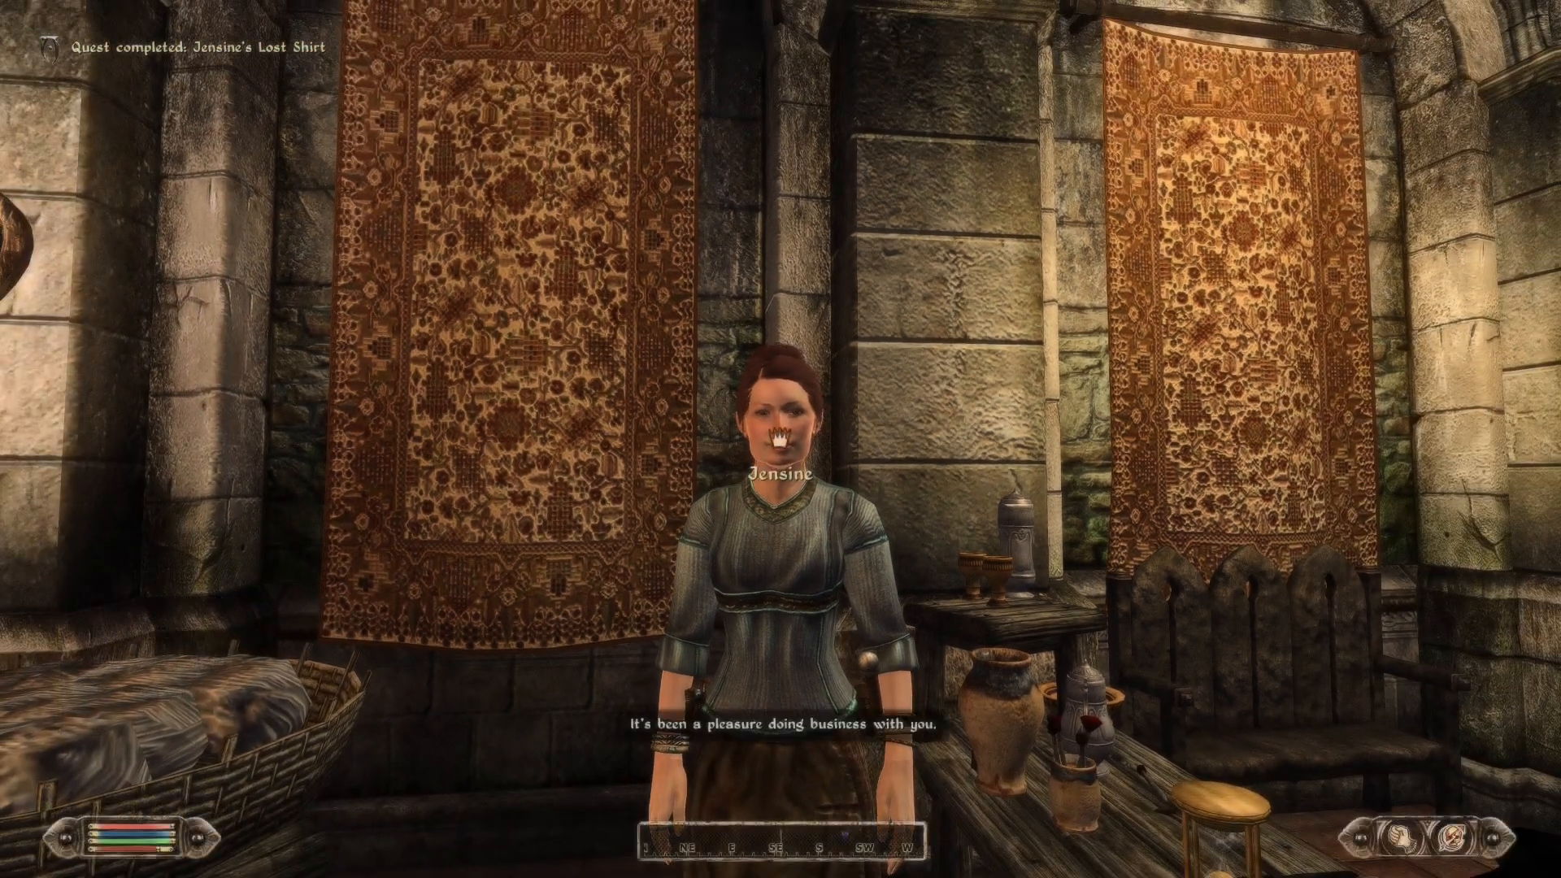
pyautogui.press('j')
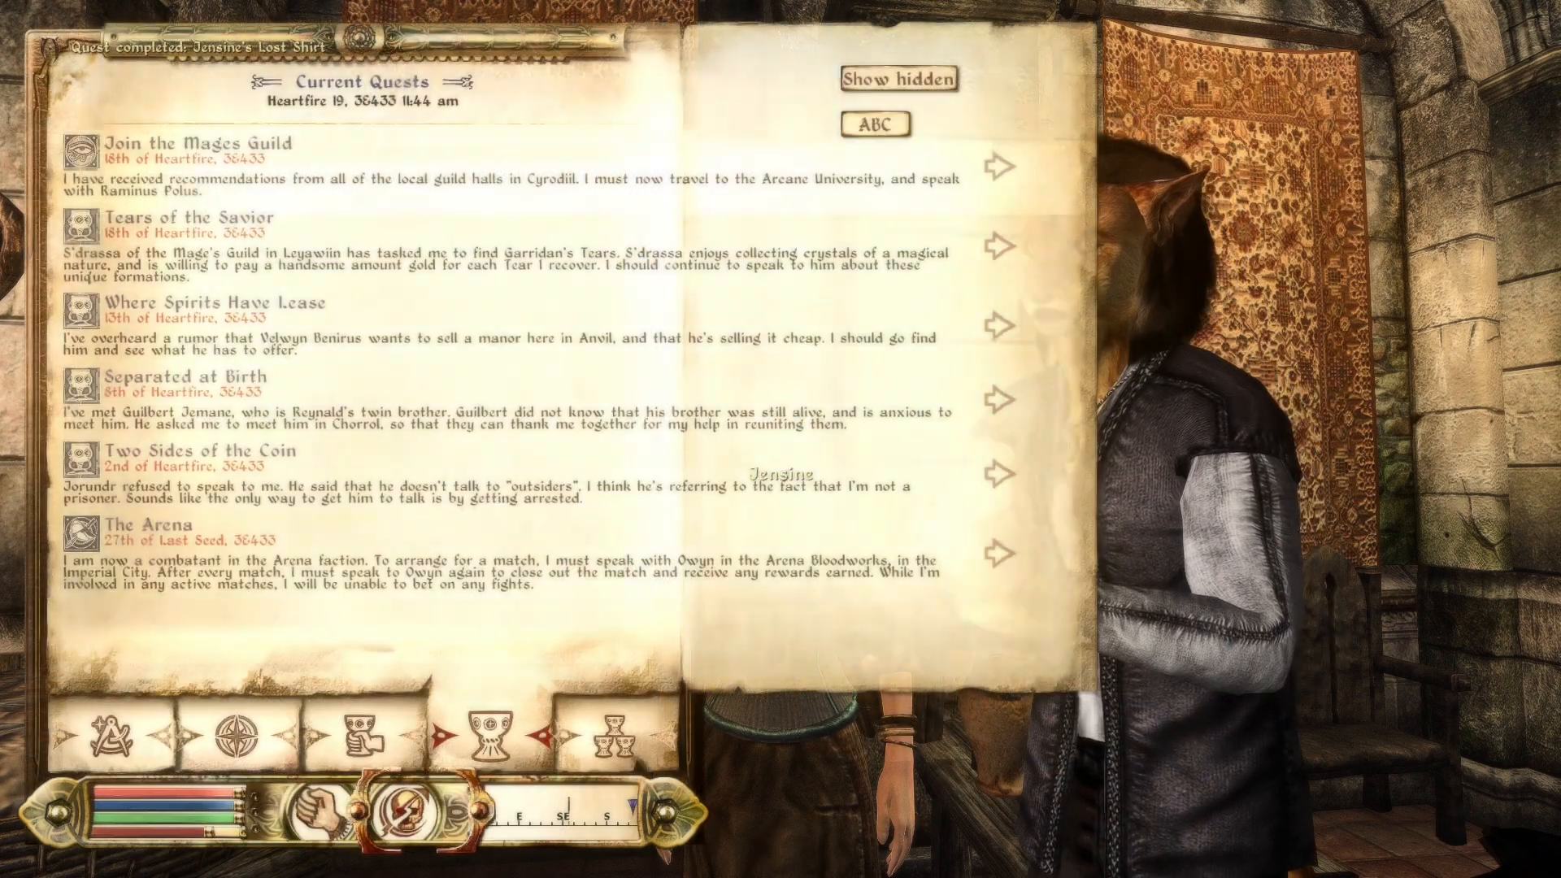
pyautogui.click(615, 735)
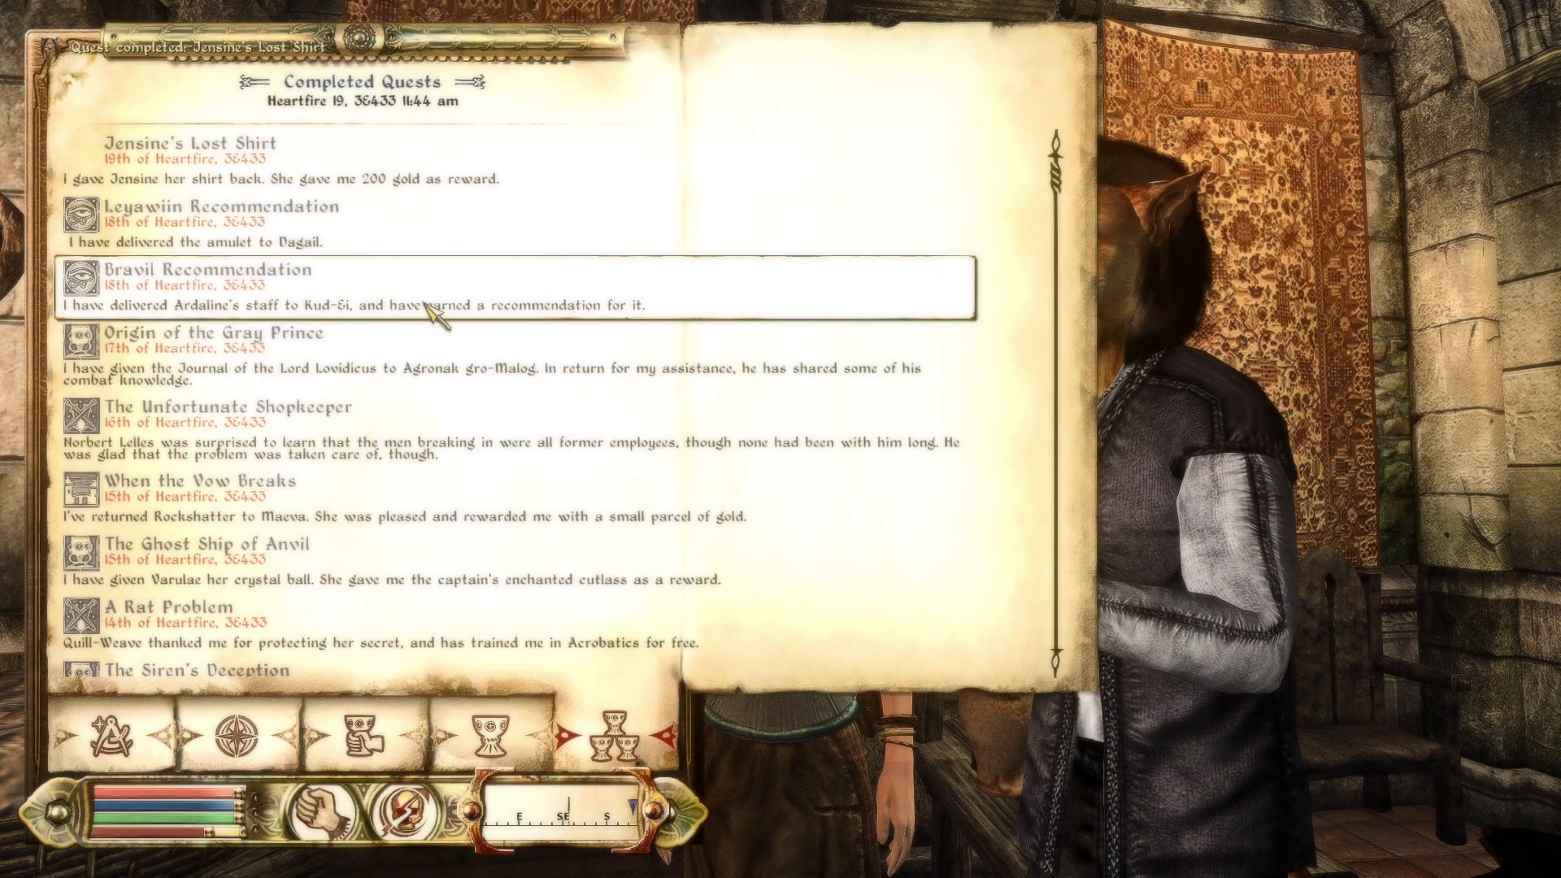
# Review the journal log of the completed Jensine's Lost Shirt quest and quit the game with the console command qqq
pyautogui.click(130, 148)
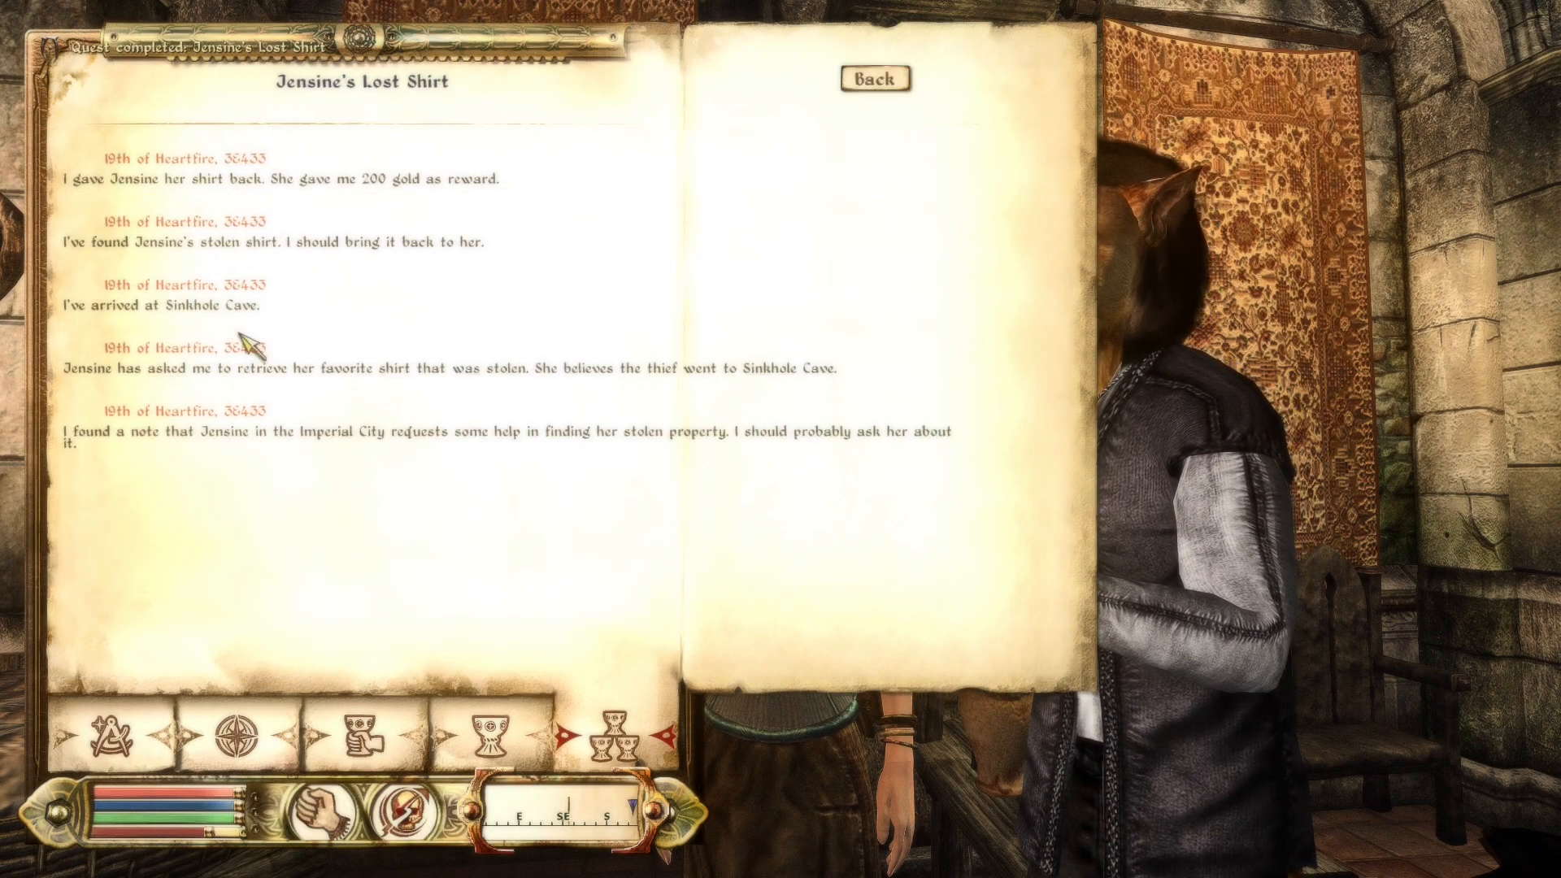
pyautogui.press('Tab')
pyautogui.press('w')
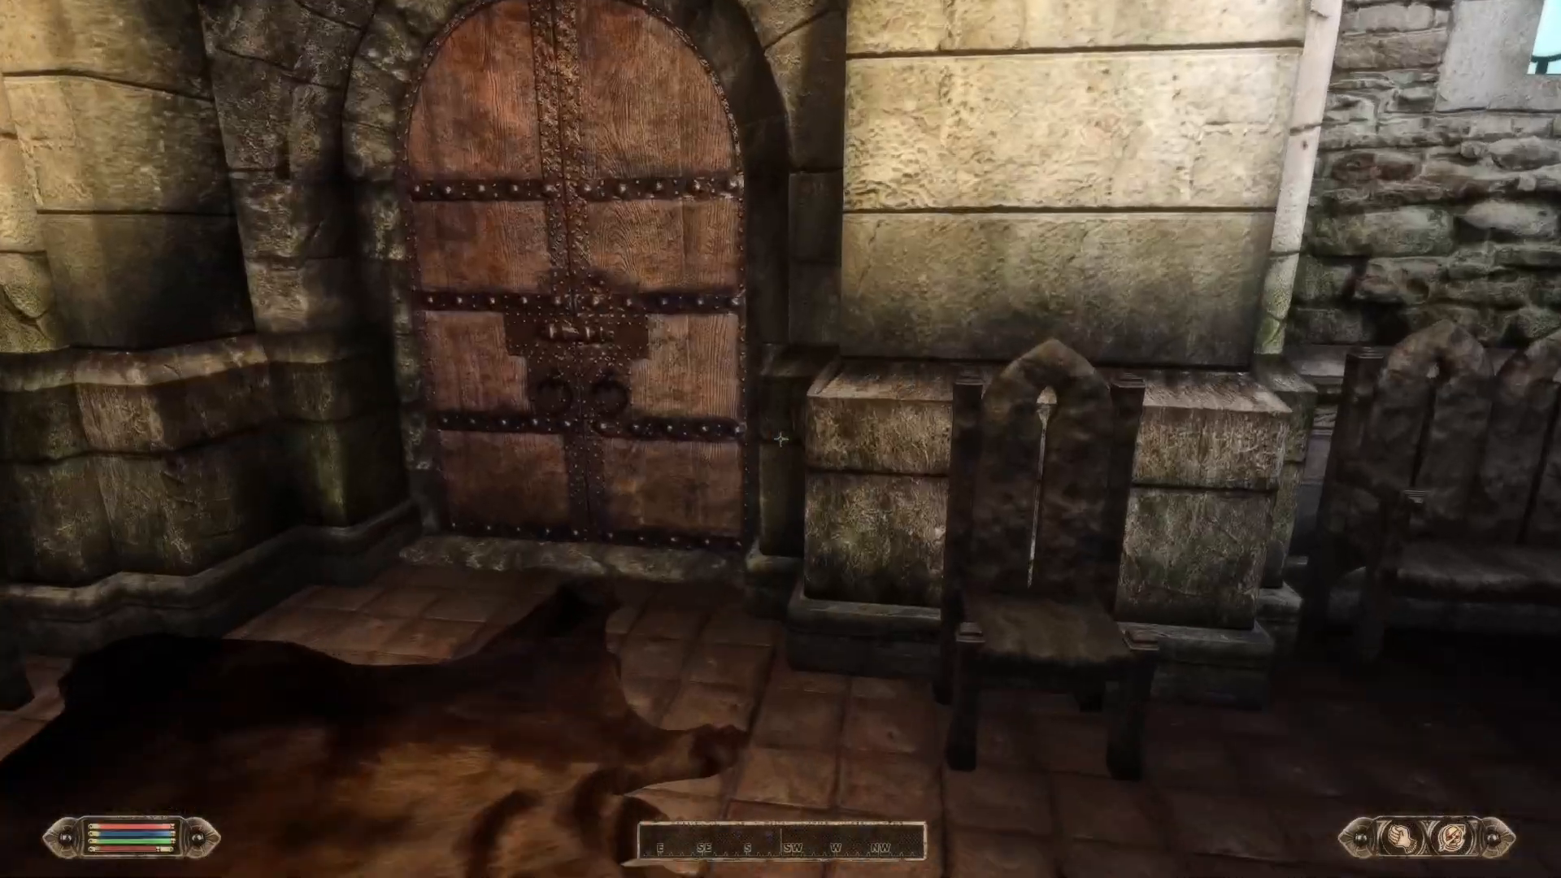
pyautogui.press('`')
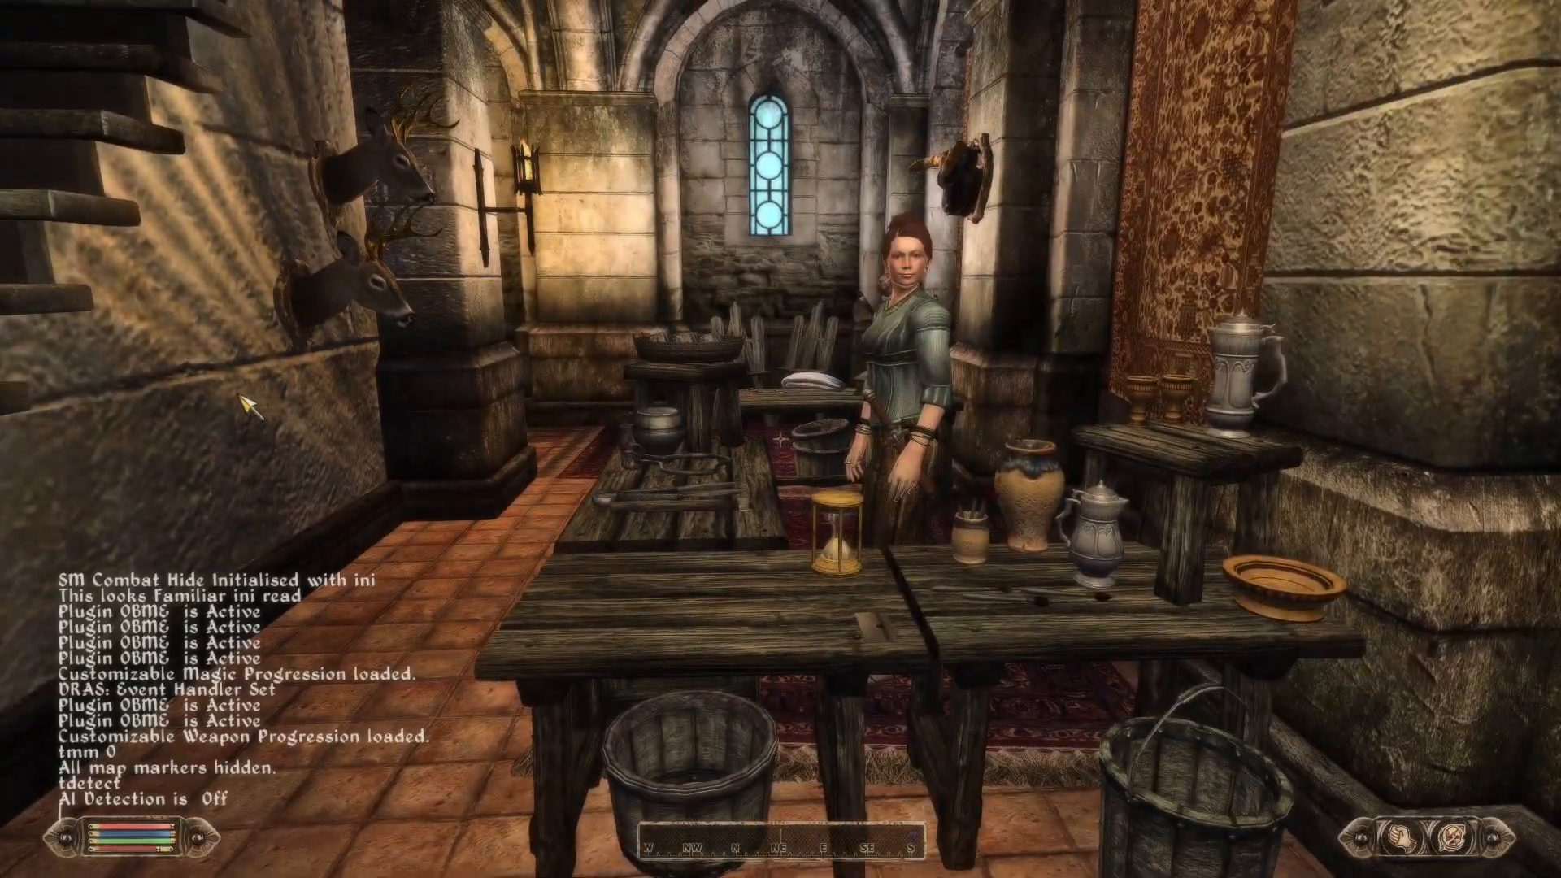
pyautogui.write('qqq')
pyautogui.press('Return')
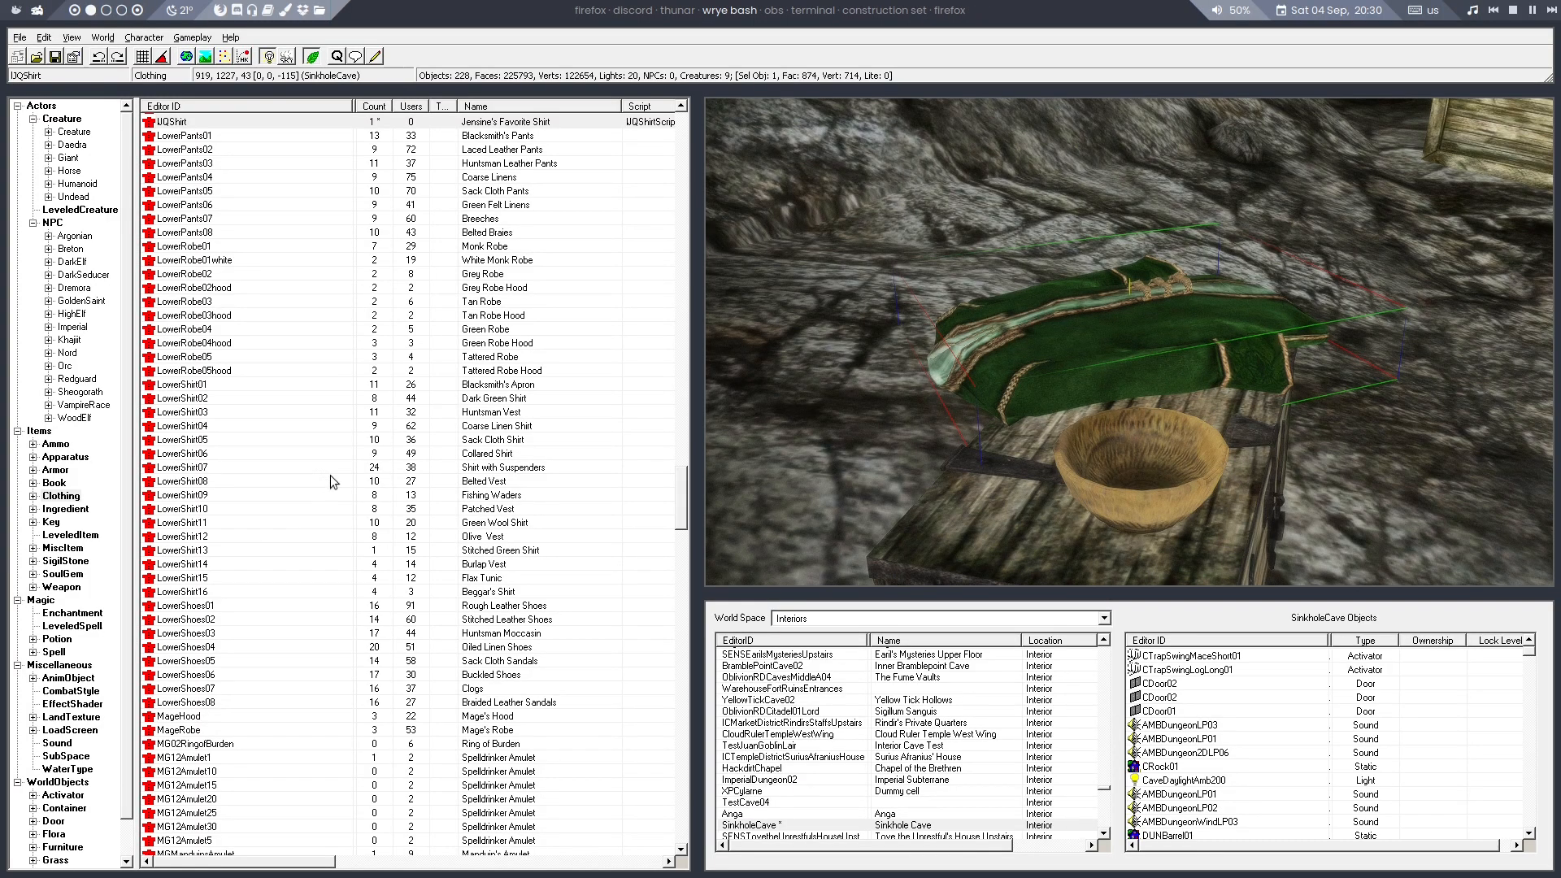
# Set the gold reward in the quest's GREETING result script to 200, recompile it, and exit the Construction Set
pyautogui.click(336, 56)
pyautogui.click(838, 186)
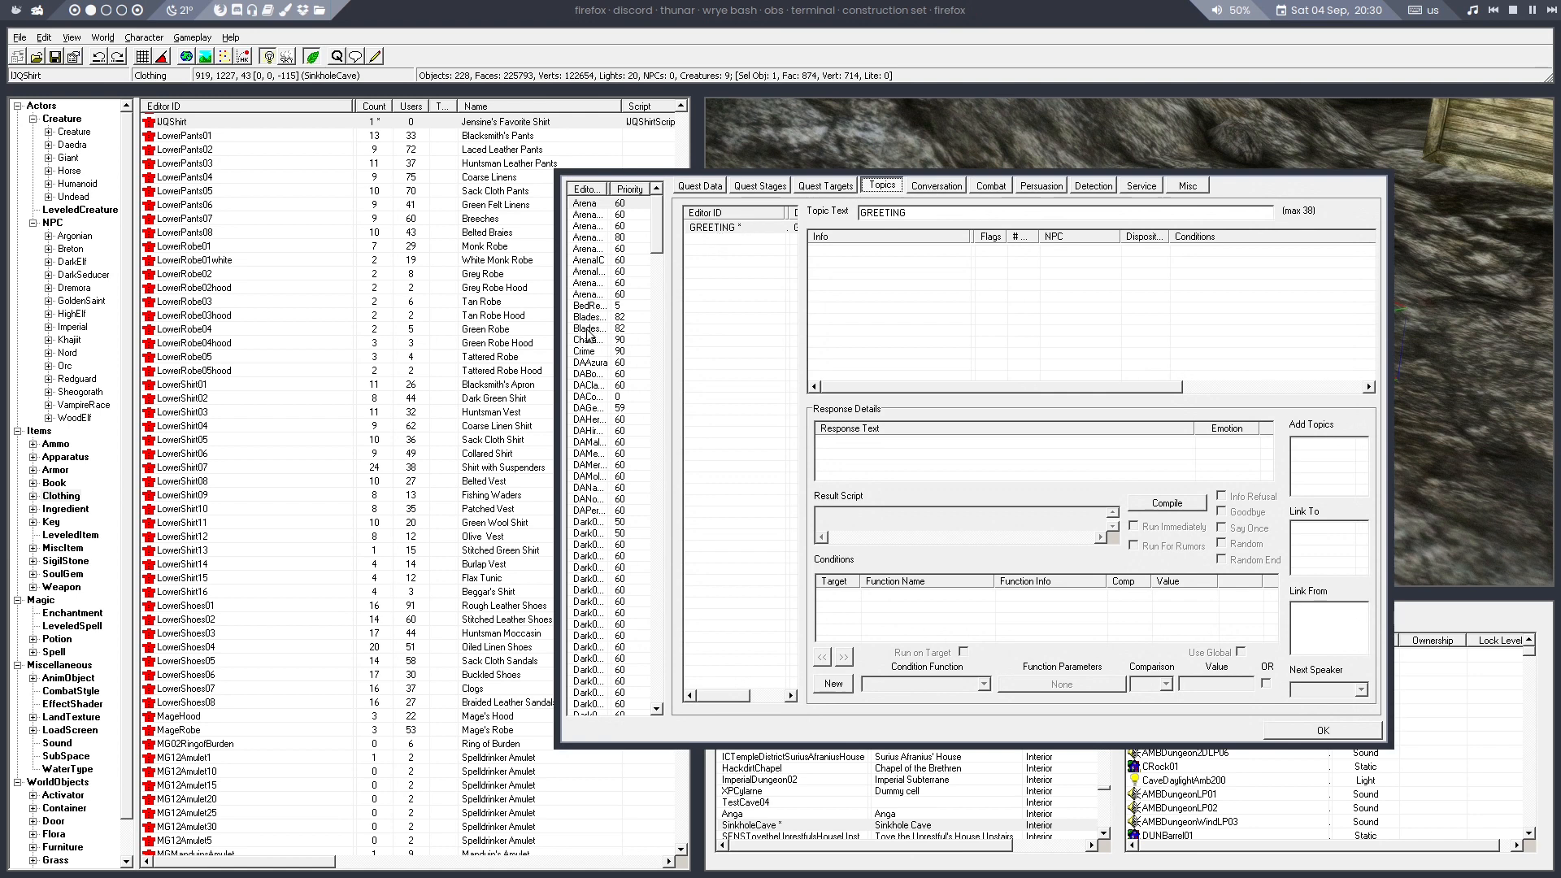
pyautogui.click(615, 328)
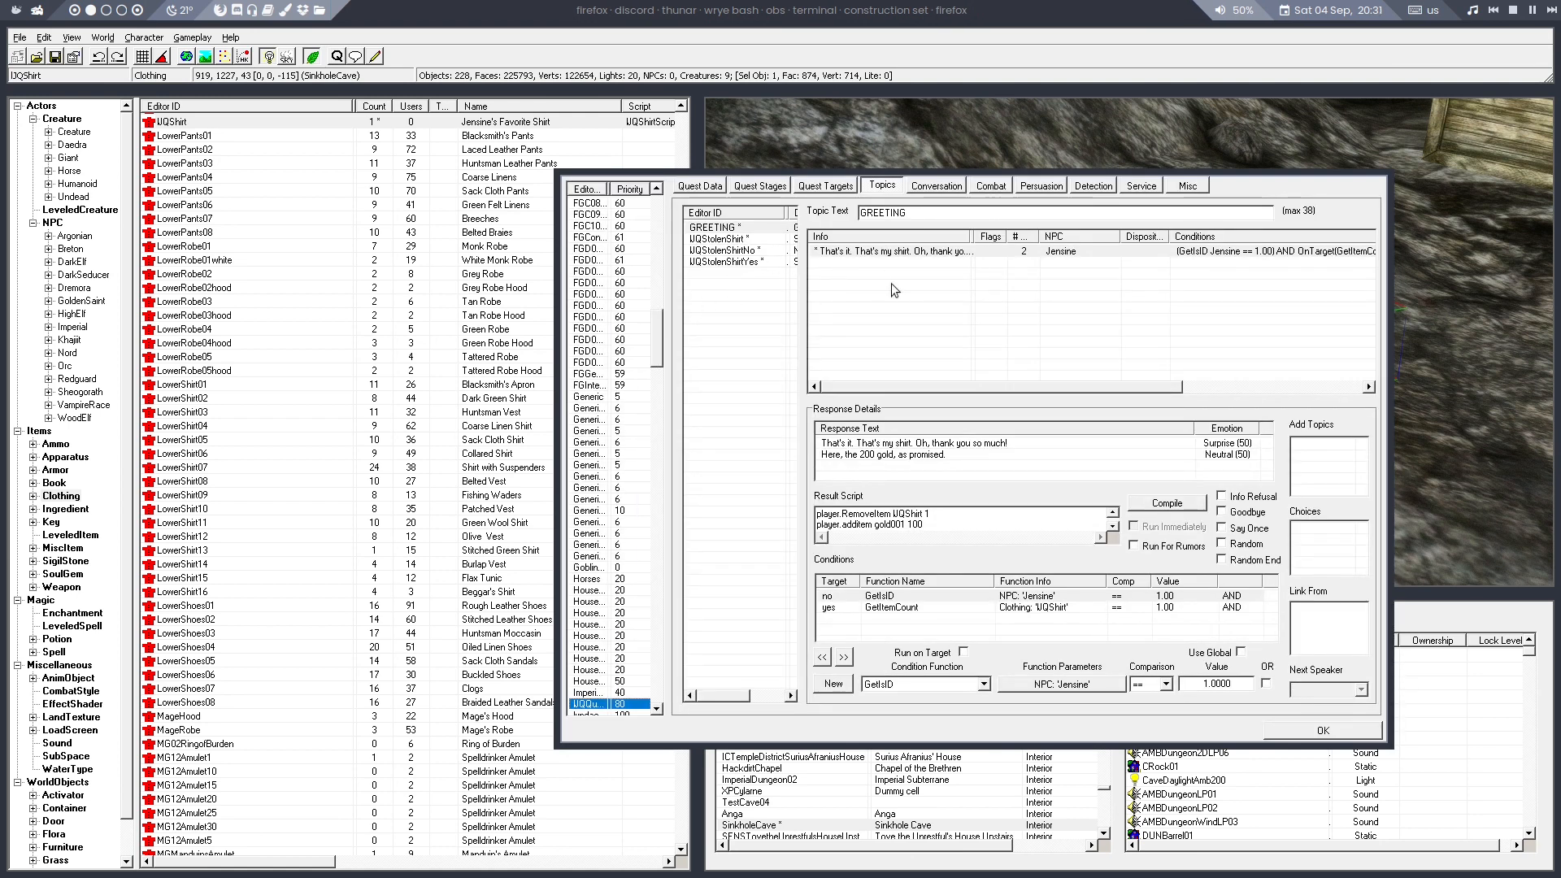
pyautogui.click(911, 525)
pyautogui.click(1181, 504)
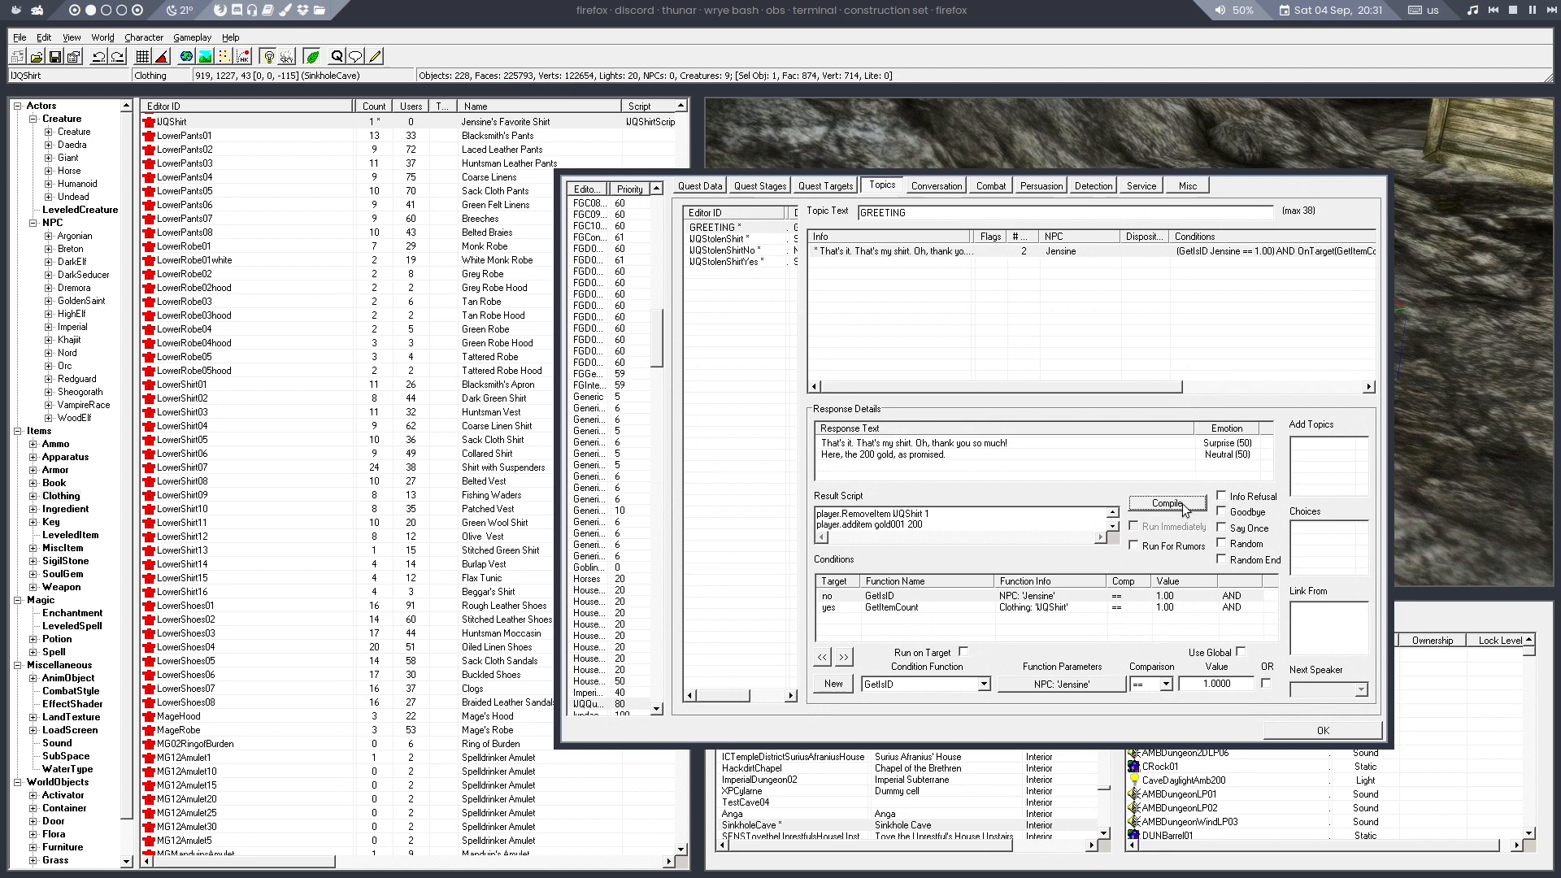
pyautogui.click(1321, 729)
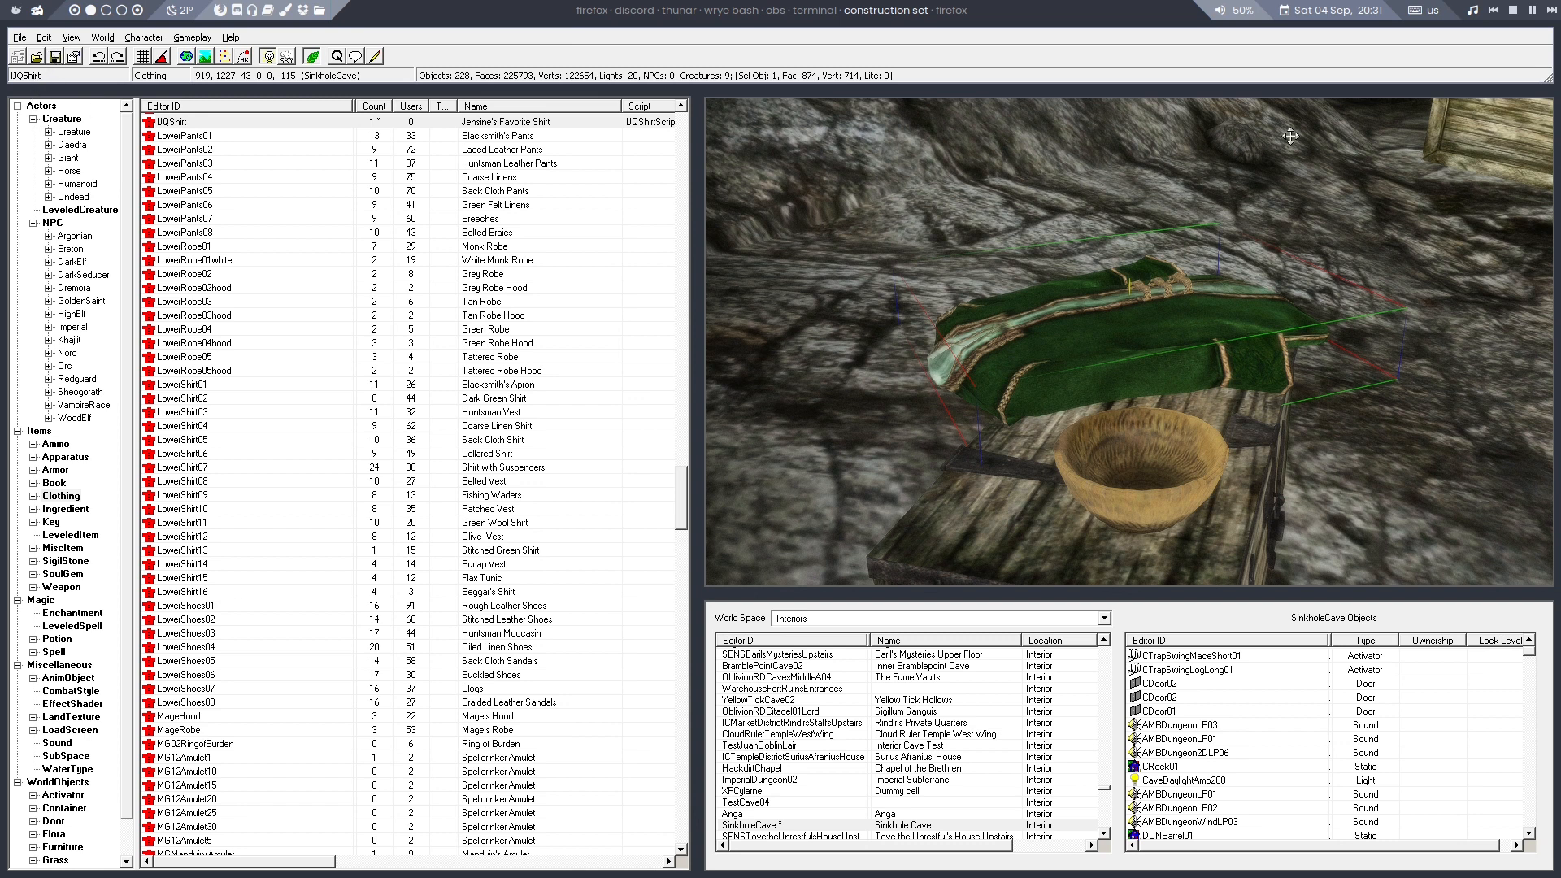
pyautogui.click(1544, 29)
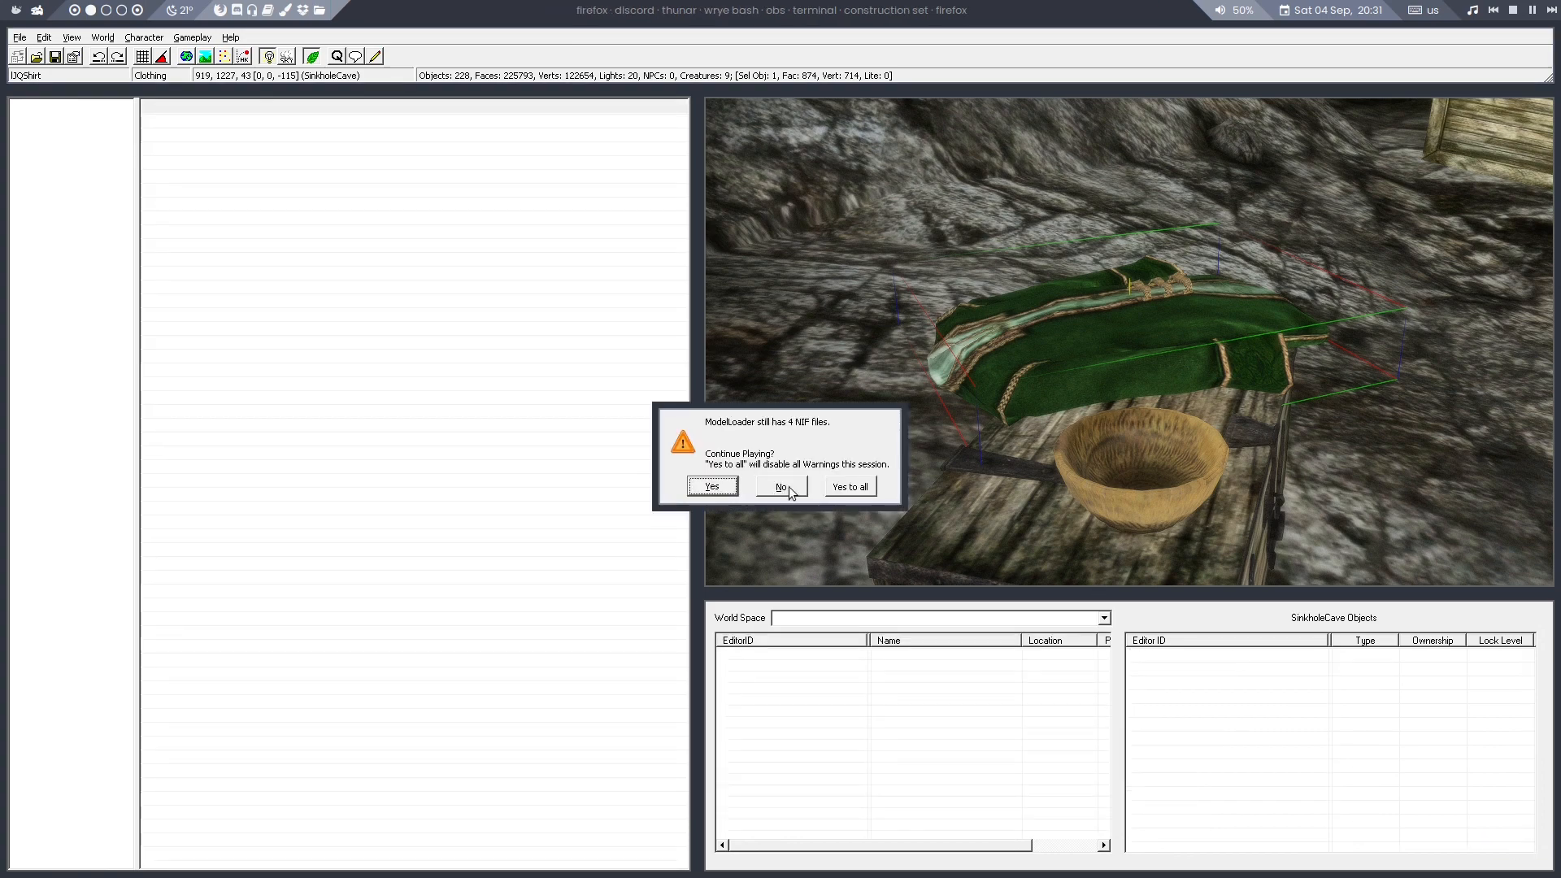
pyautogui.click(782, 487)
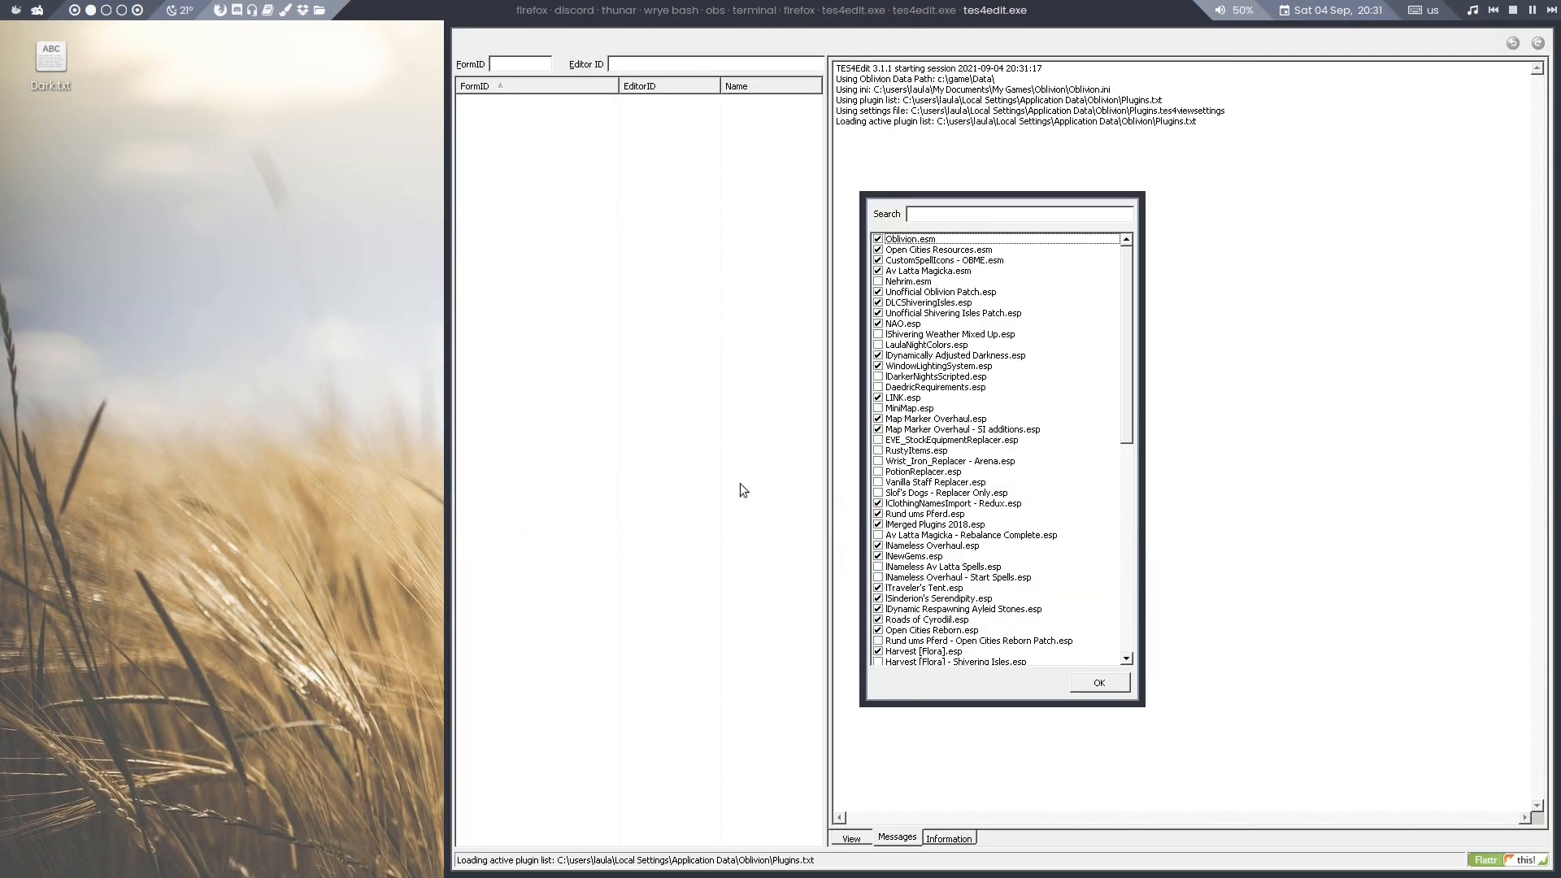
# In TES4Edit, deselect all plugins and load only Jensine Quest.esp
pyautogui.rightClick(1035, 348)
pyautogui.click(1055, 374)
pyautogui.moveTo(1125, 280); pyautogui.dragTo(1129, 551)
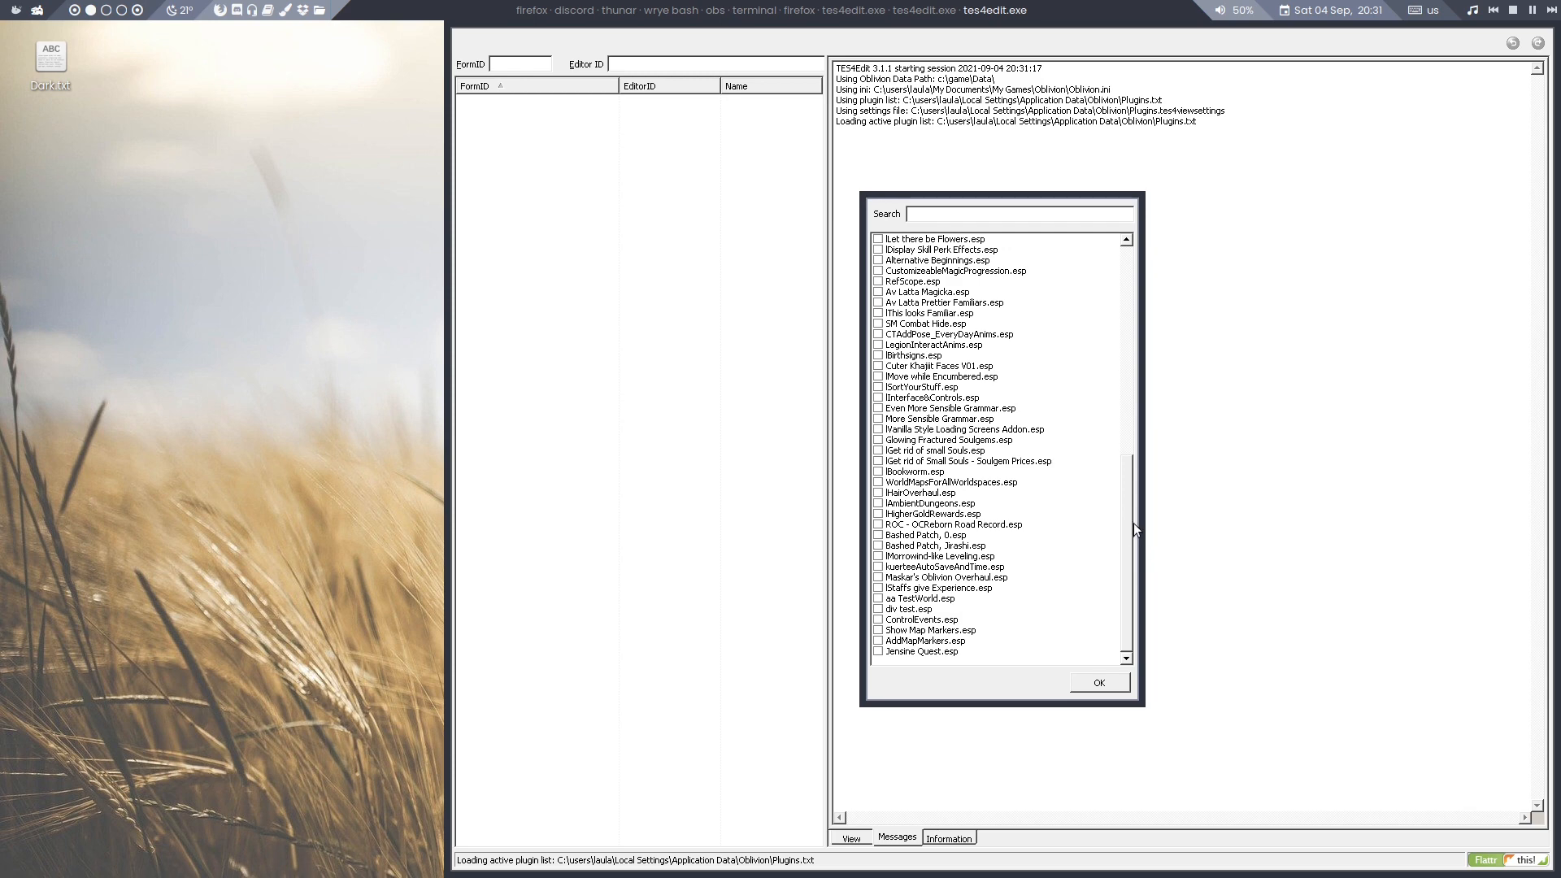
pyautogui.moveTo(1133, 528); pyautogui.dragTo(1104, 545)
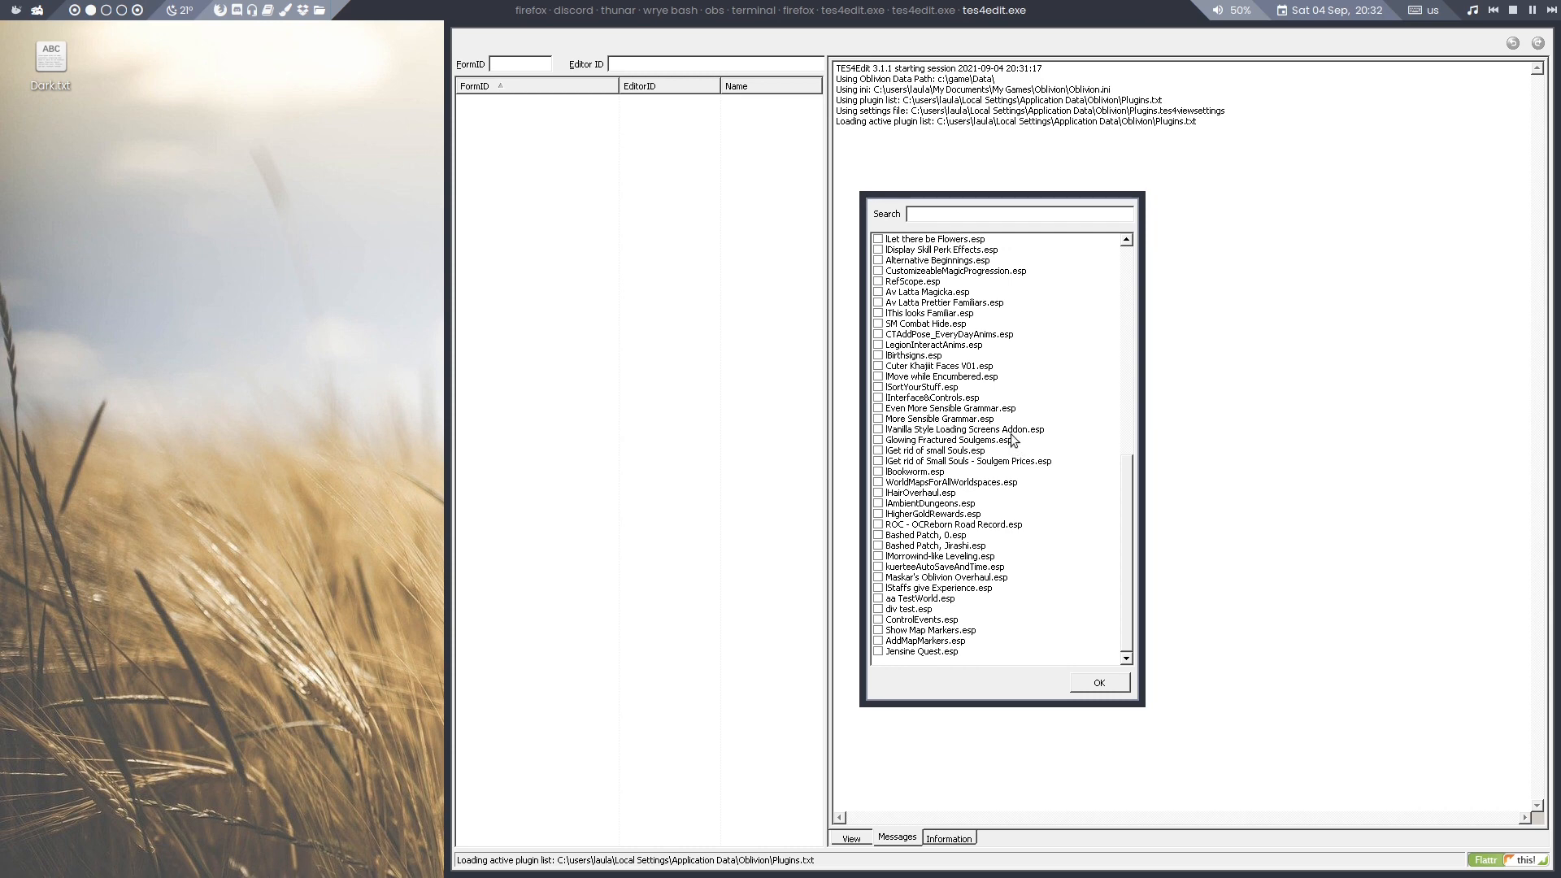
pyautogui.click(878, 652)
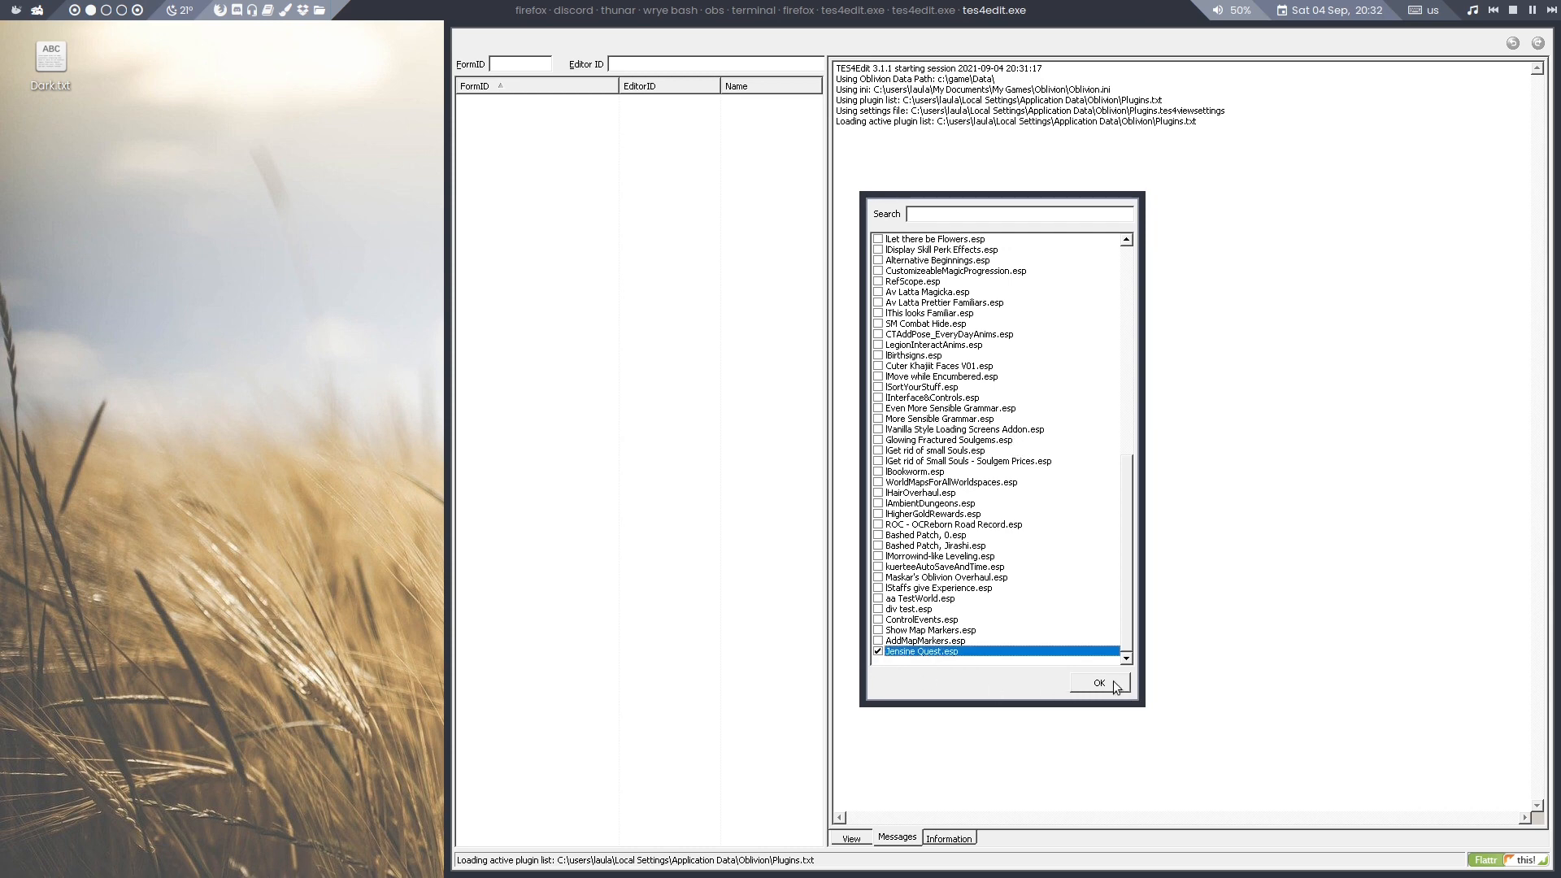
pyautogui.click(1113, 681)
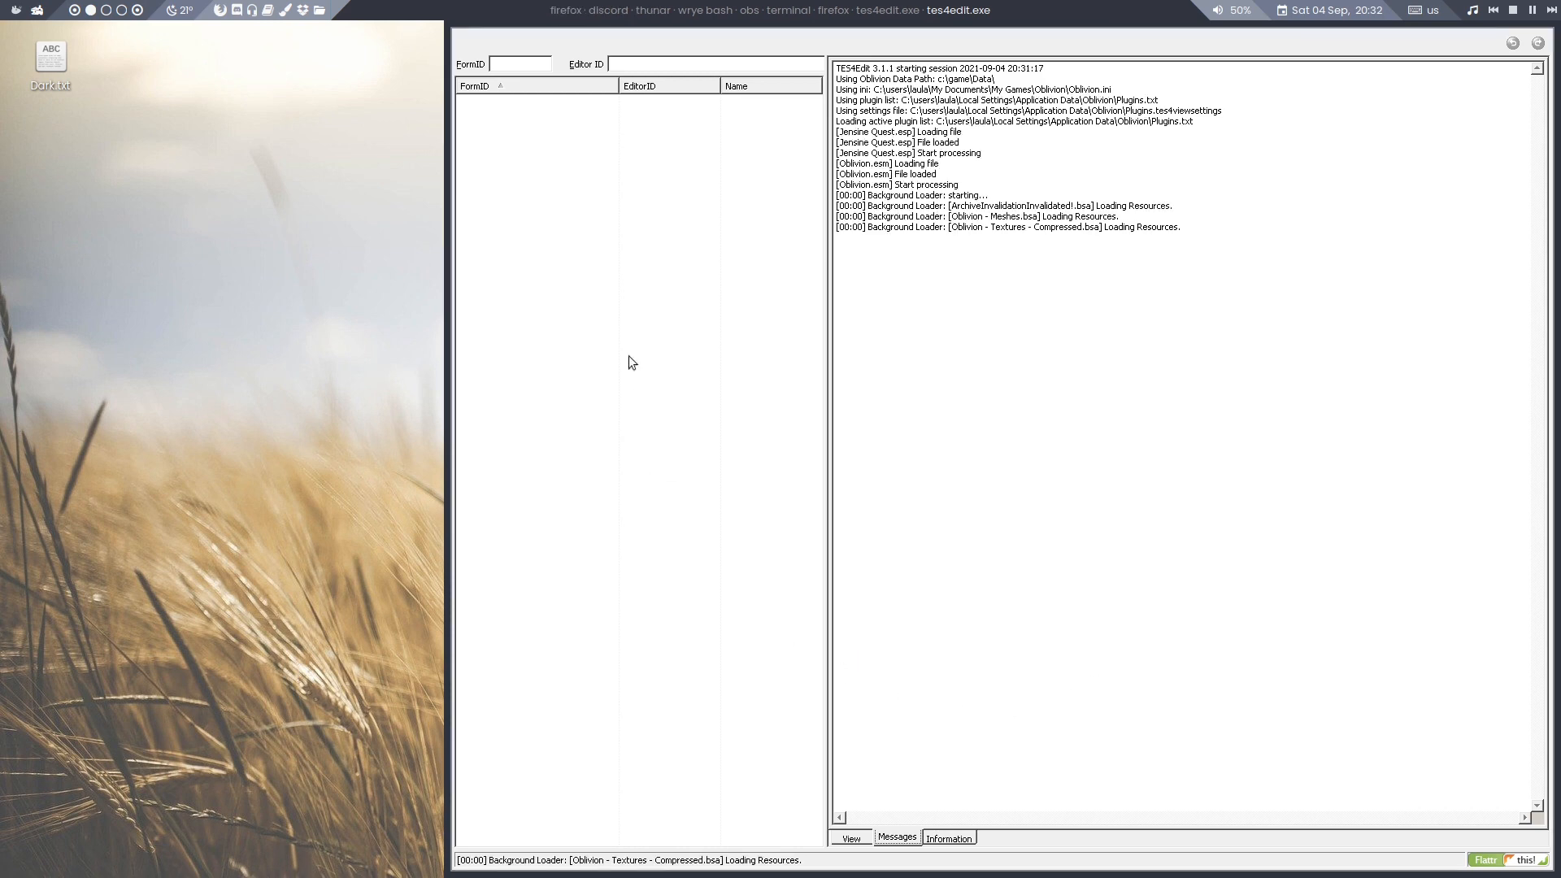
# Expand Jensine Quest.esp and inspect the Jensine's Note record in its Book group
pyautogui.click(464, 116)
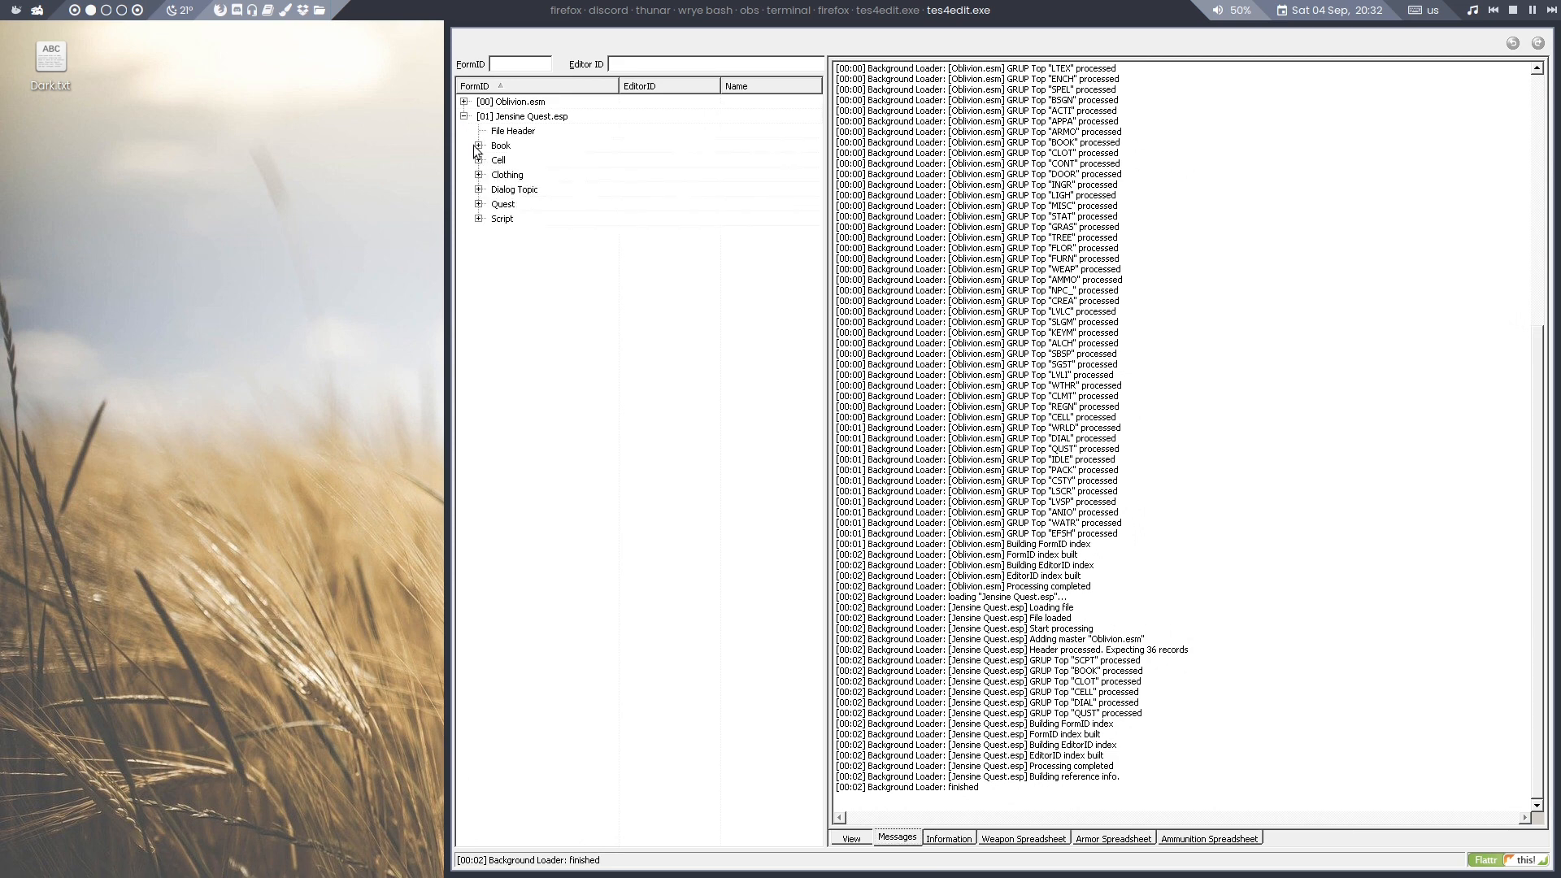
pyautogui.click(478, 146)
pyautogui.click(671, 165)
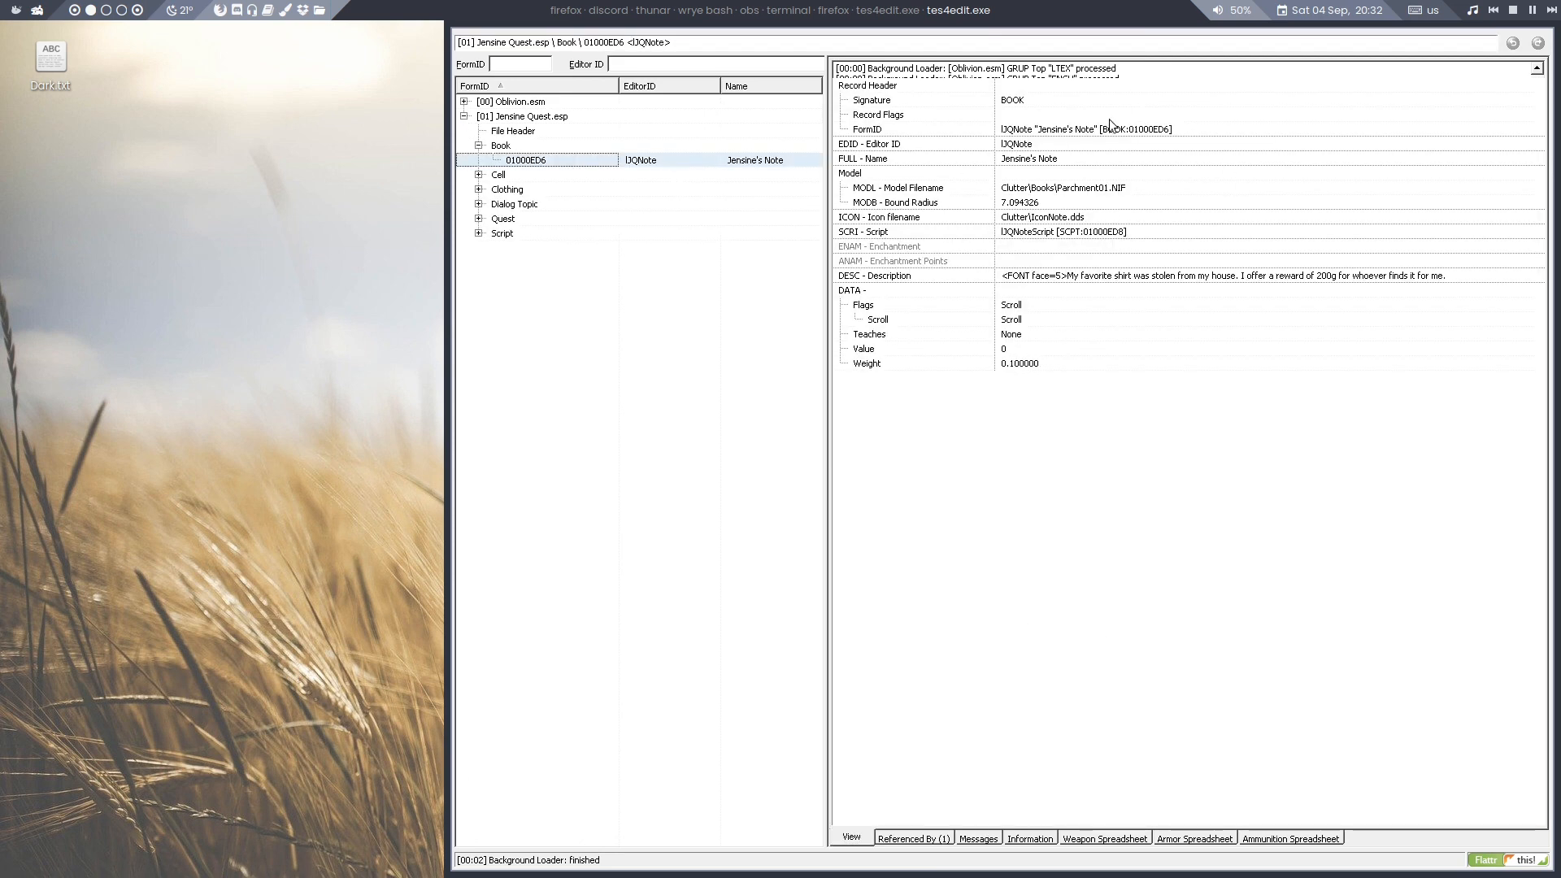
# Expand the plugin's Cell group down to the placed objects in Jensine's store and Sinkhole Cave
pyautogui.click(479, 174)
pyautogui.click(493, 189)
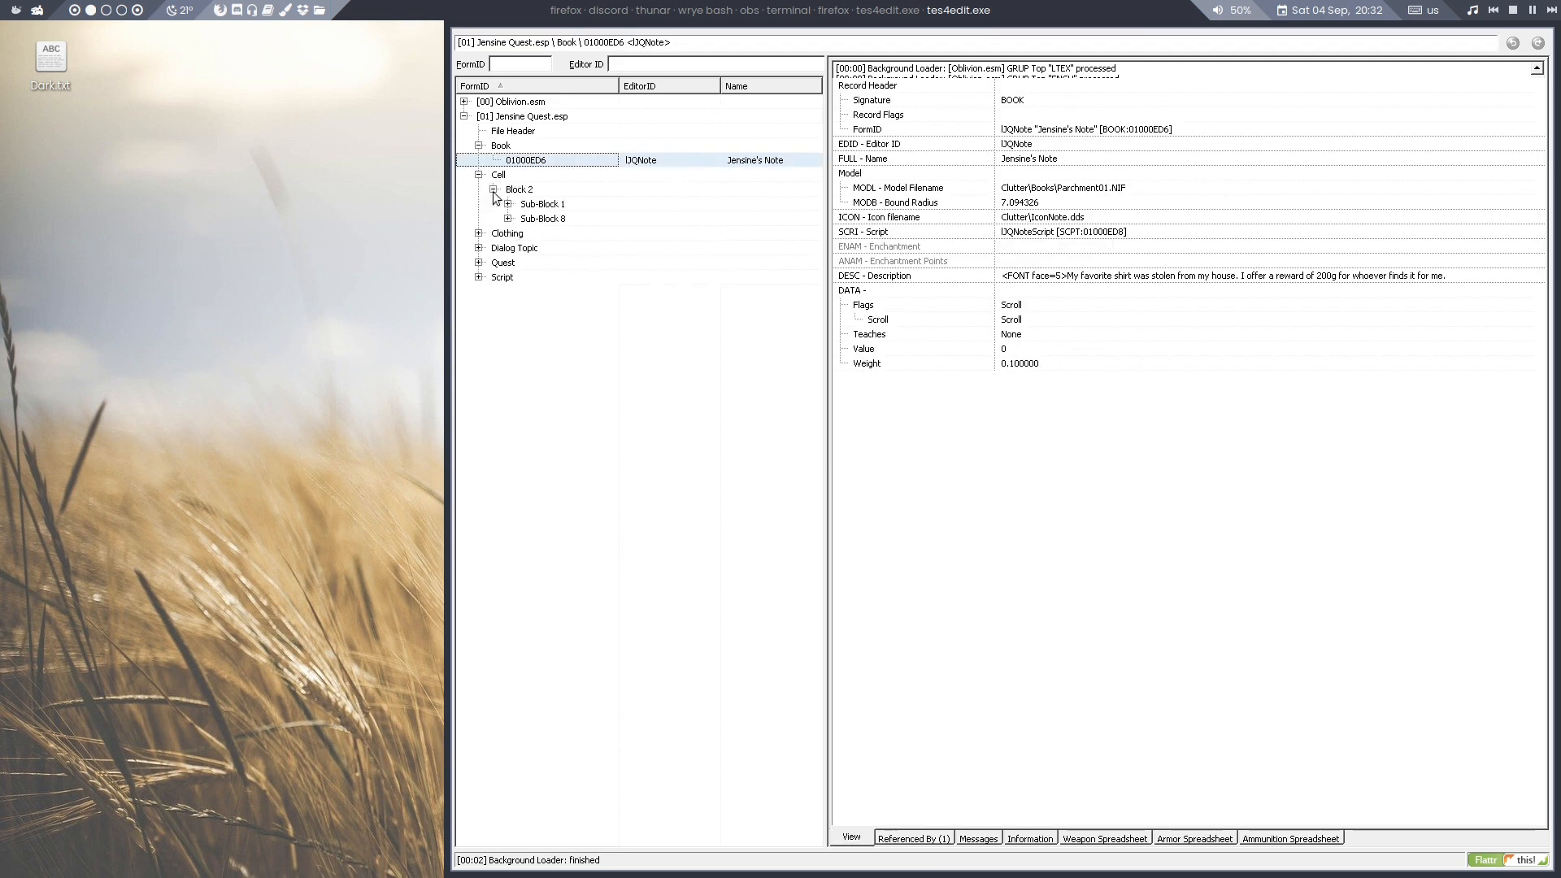
pyautogui.click(508, 204)
pyautogui.click(508, 233)
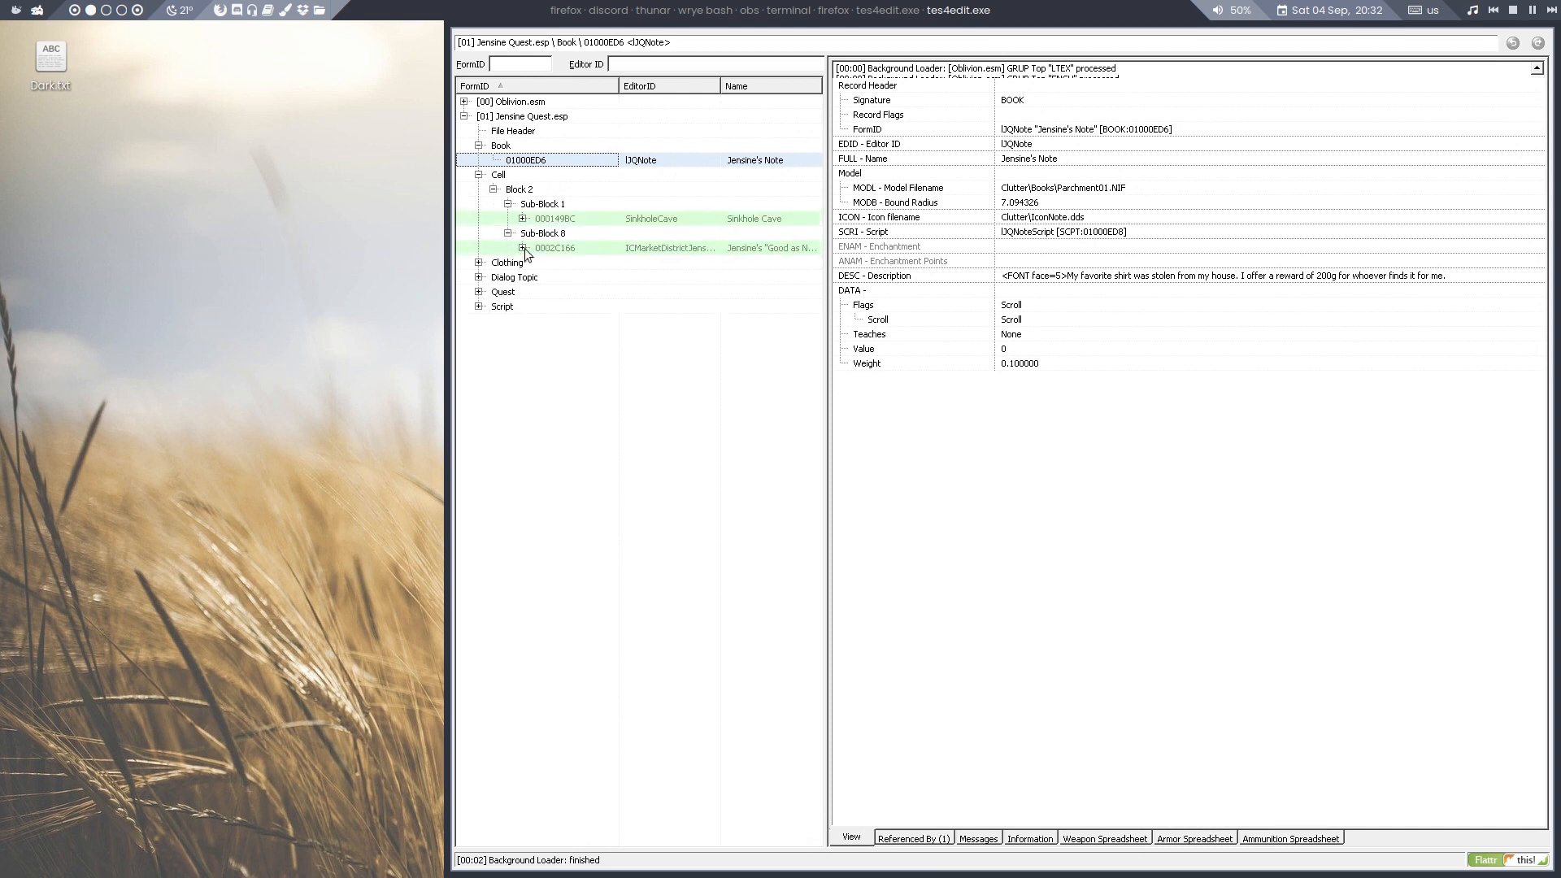
pyautogui.click(523, 248)
pyautogui.doubleClick(553, 263)
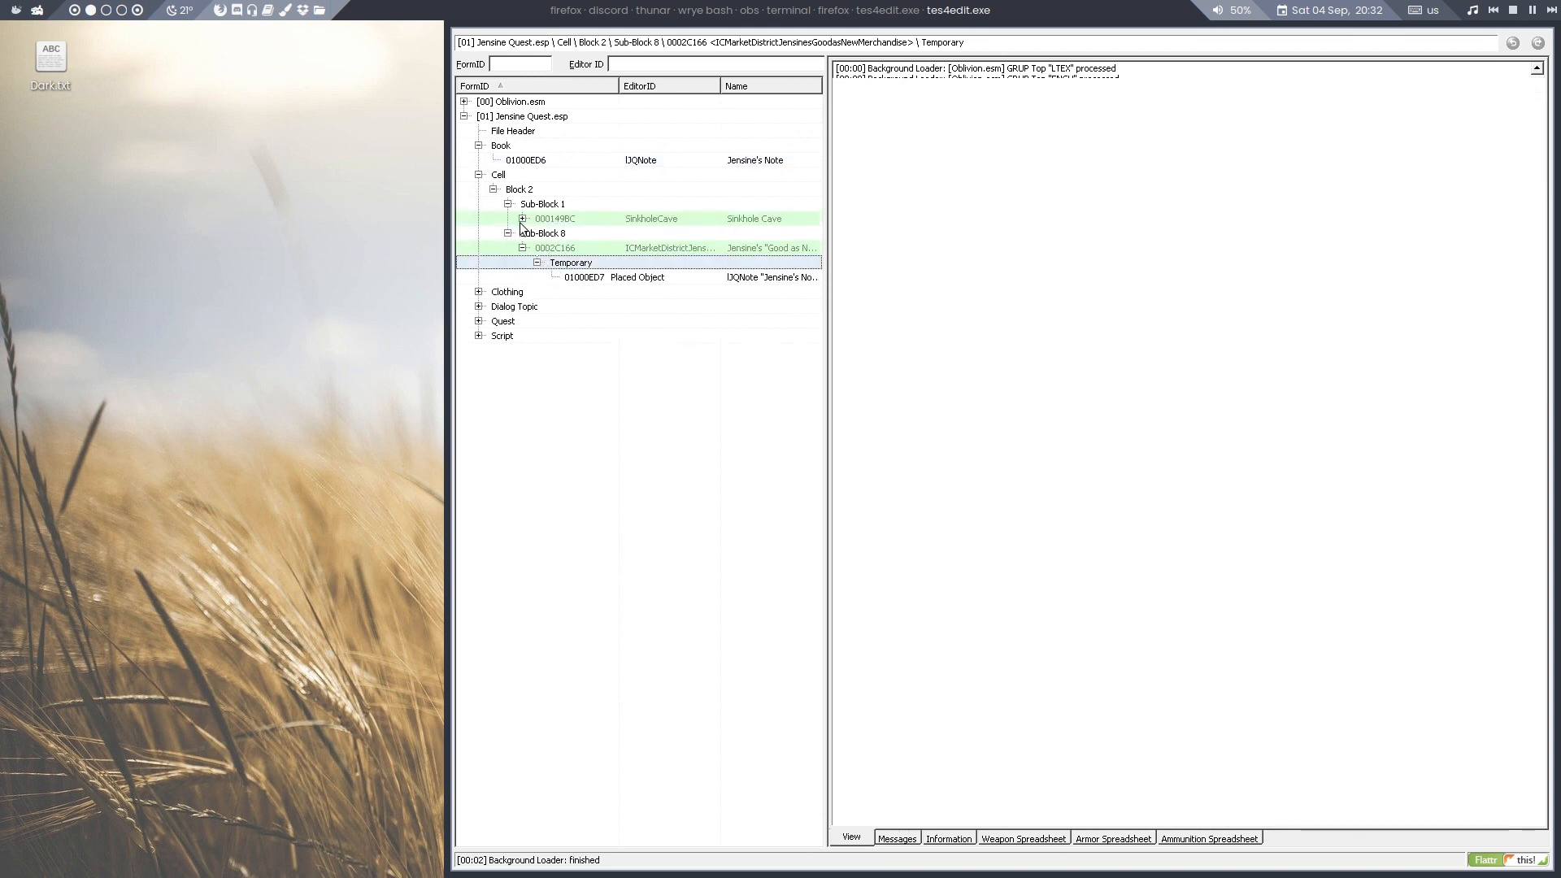
pyautogui.click(523, 219)
pyautogui.click(538, 233)
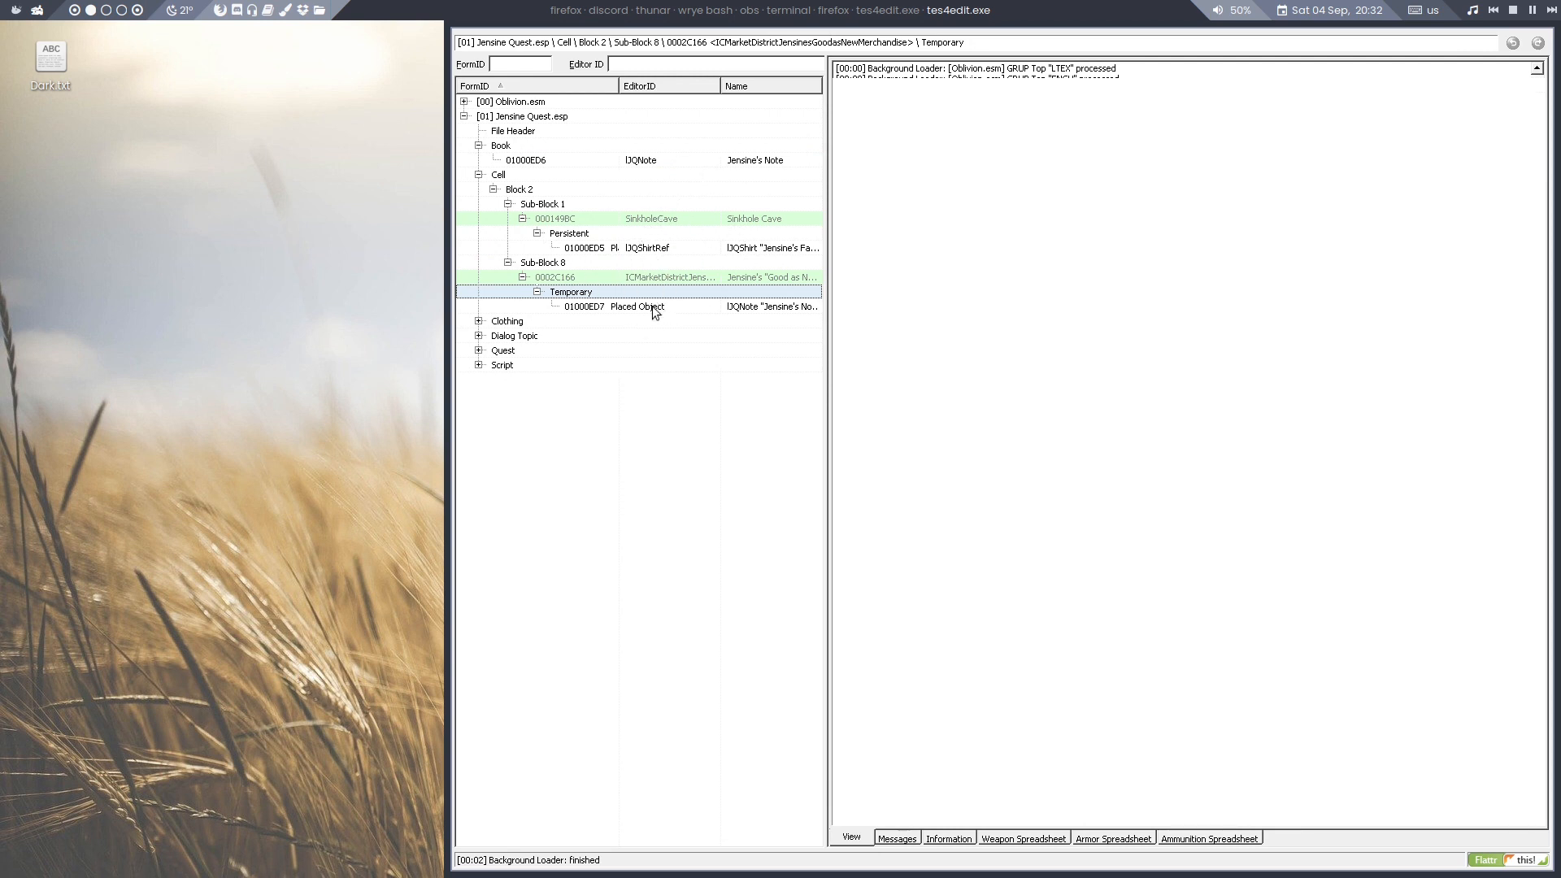
# Collapse the Cell group and check which record the Clothing group contains
pyautogui.click(478, 175)
pyautogui.click(478, 189)
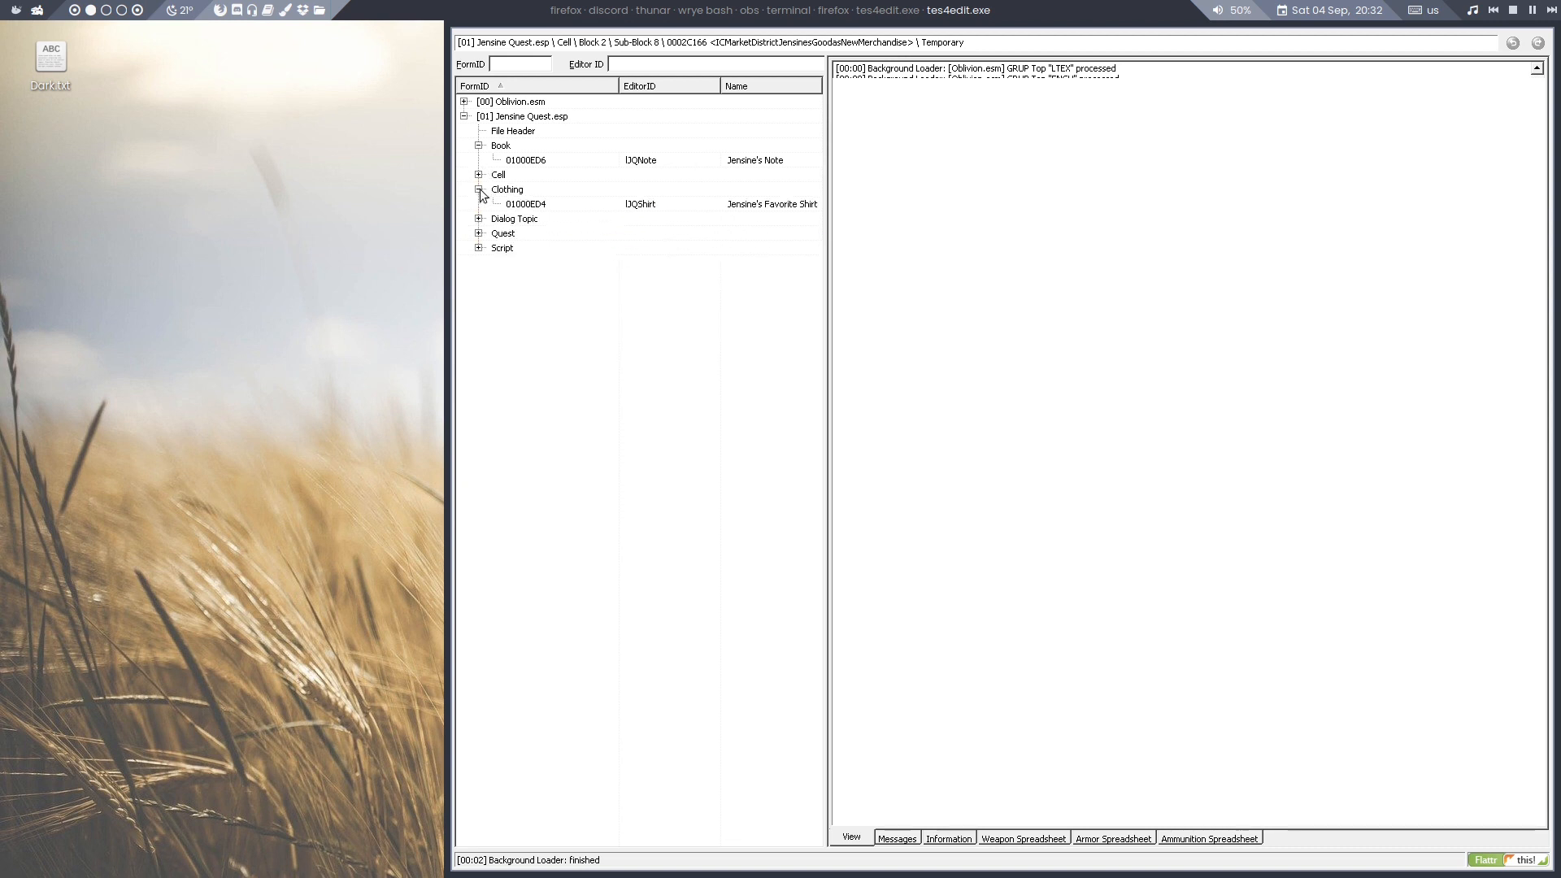
pyautogui.click(479, 189)
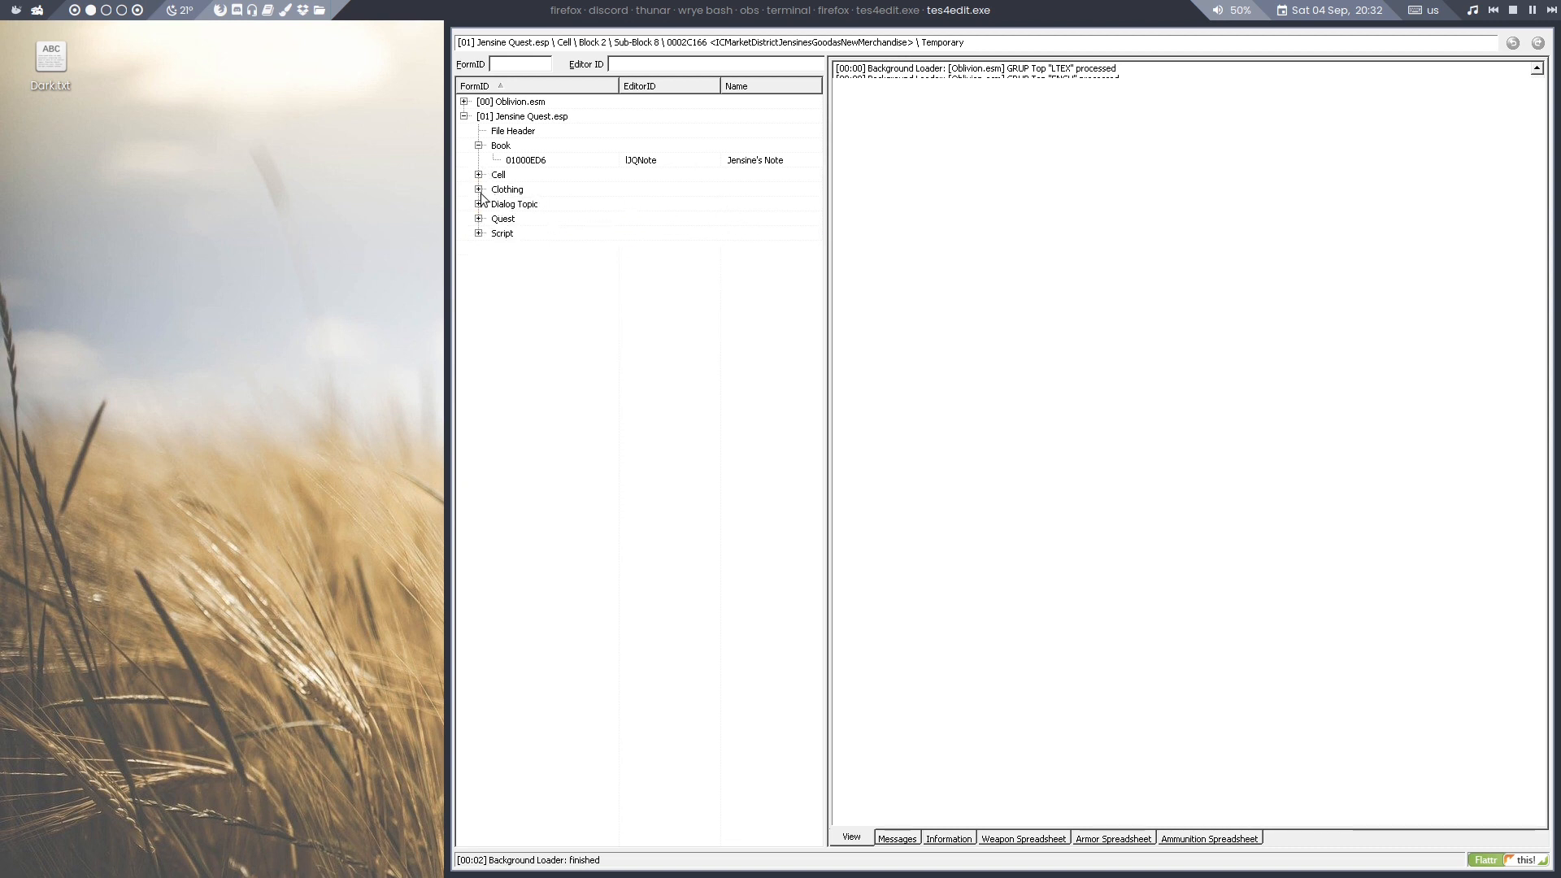
# Remove the unused lJQStolenShirtBack record from the plugin's Dialog Topic group
pyautogui.click(479, 204)
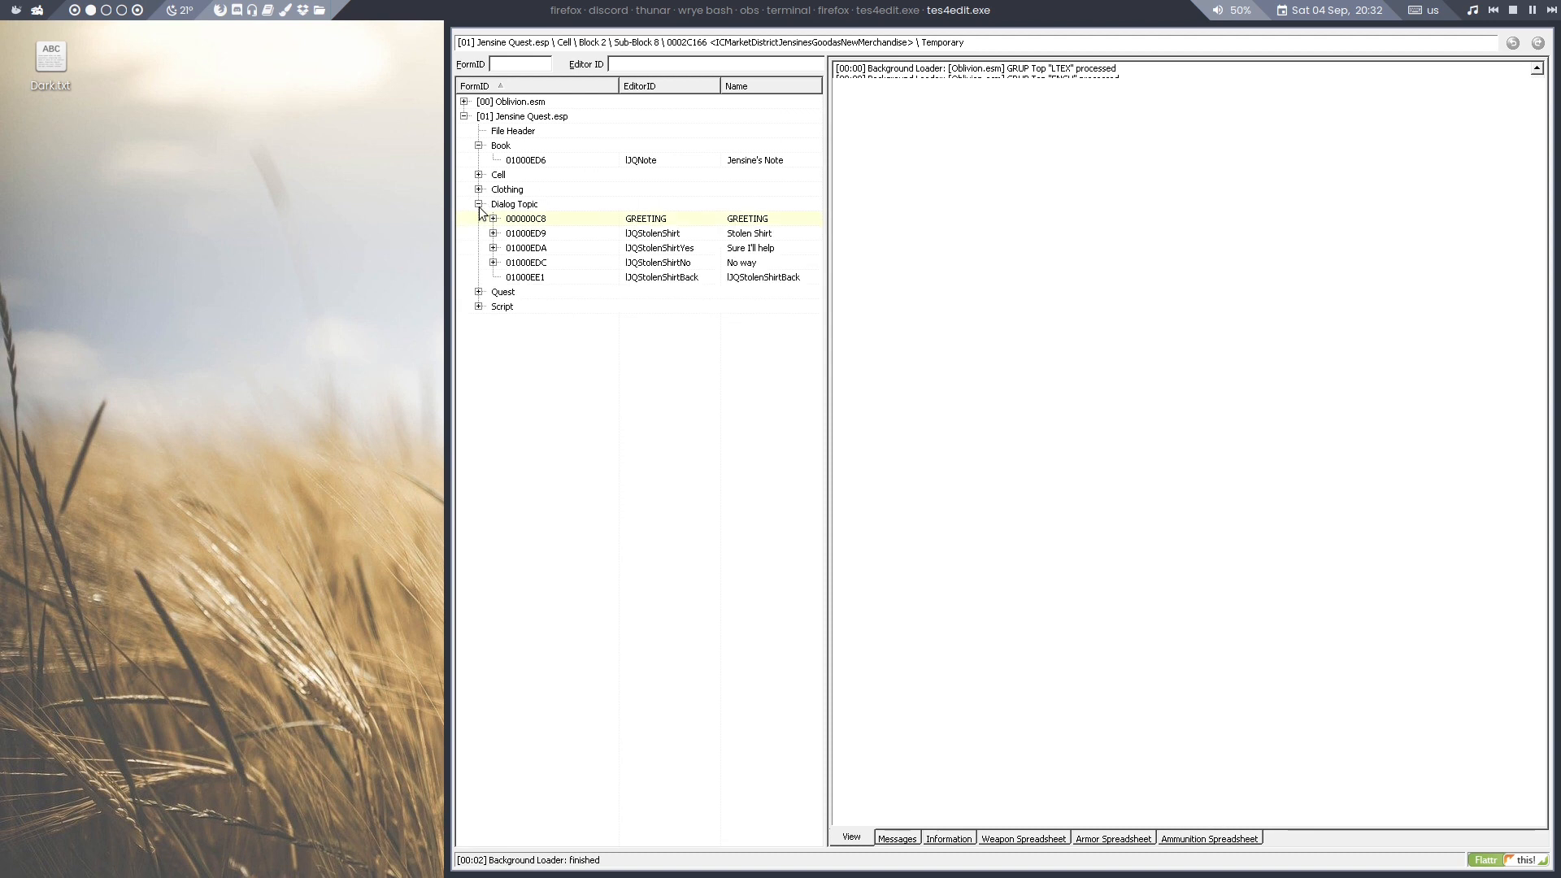
pyautogui.click(748, 277)
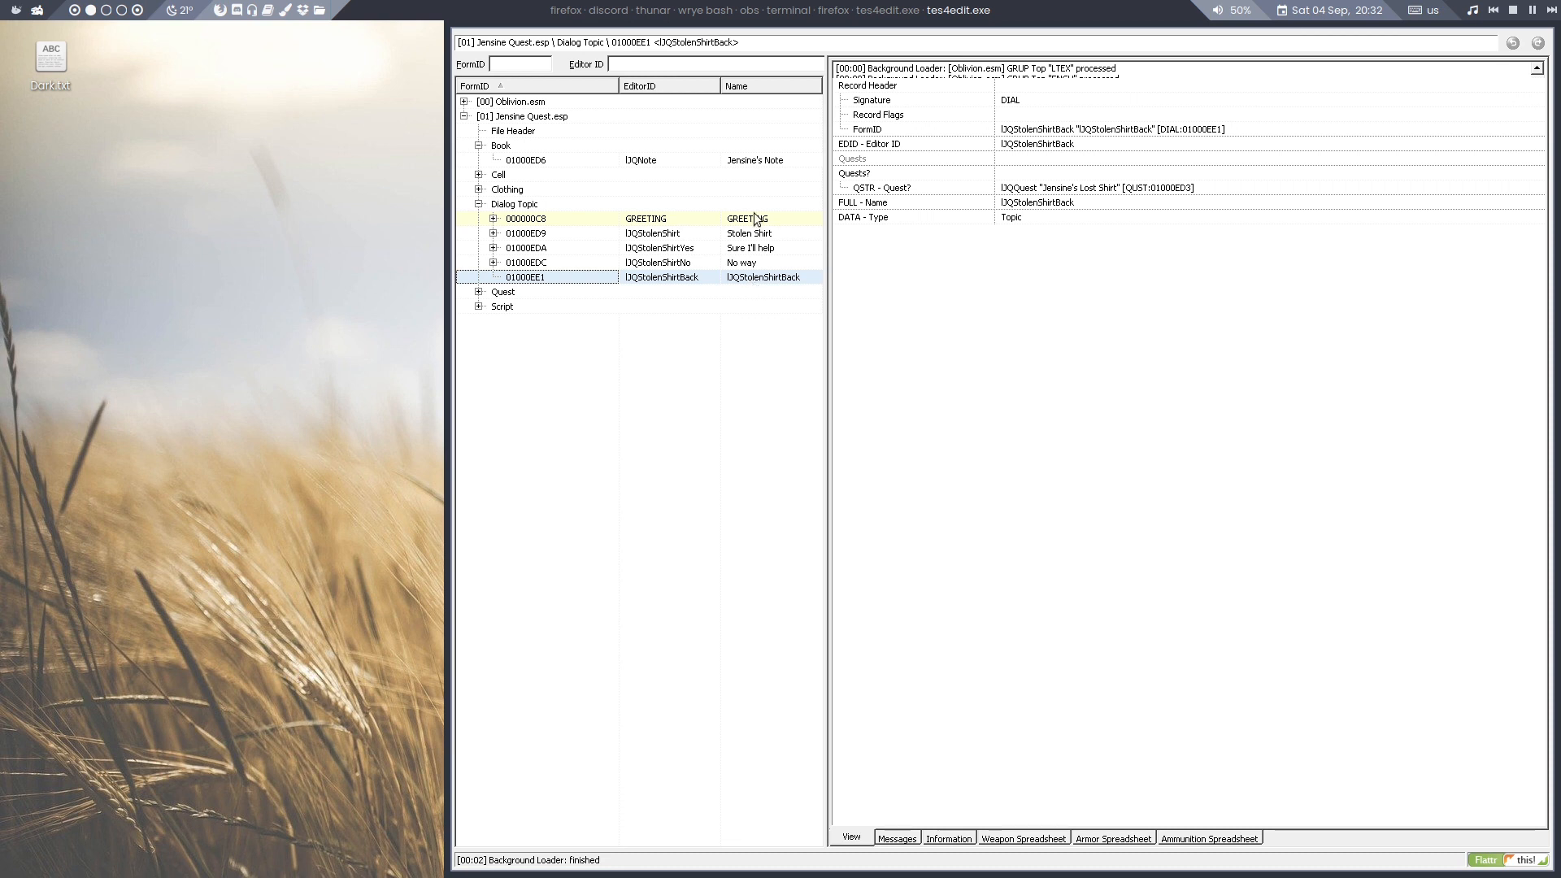
pyautogui.rightClick(750, 280)
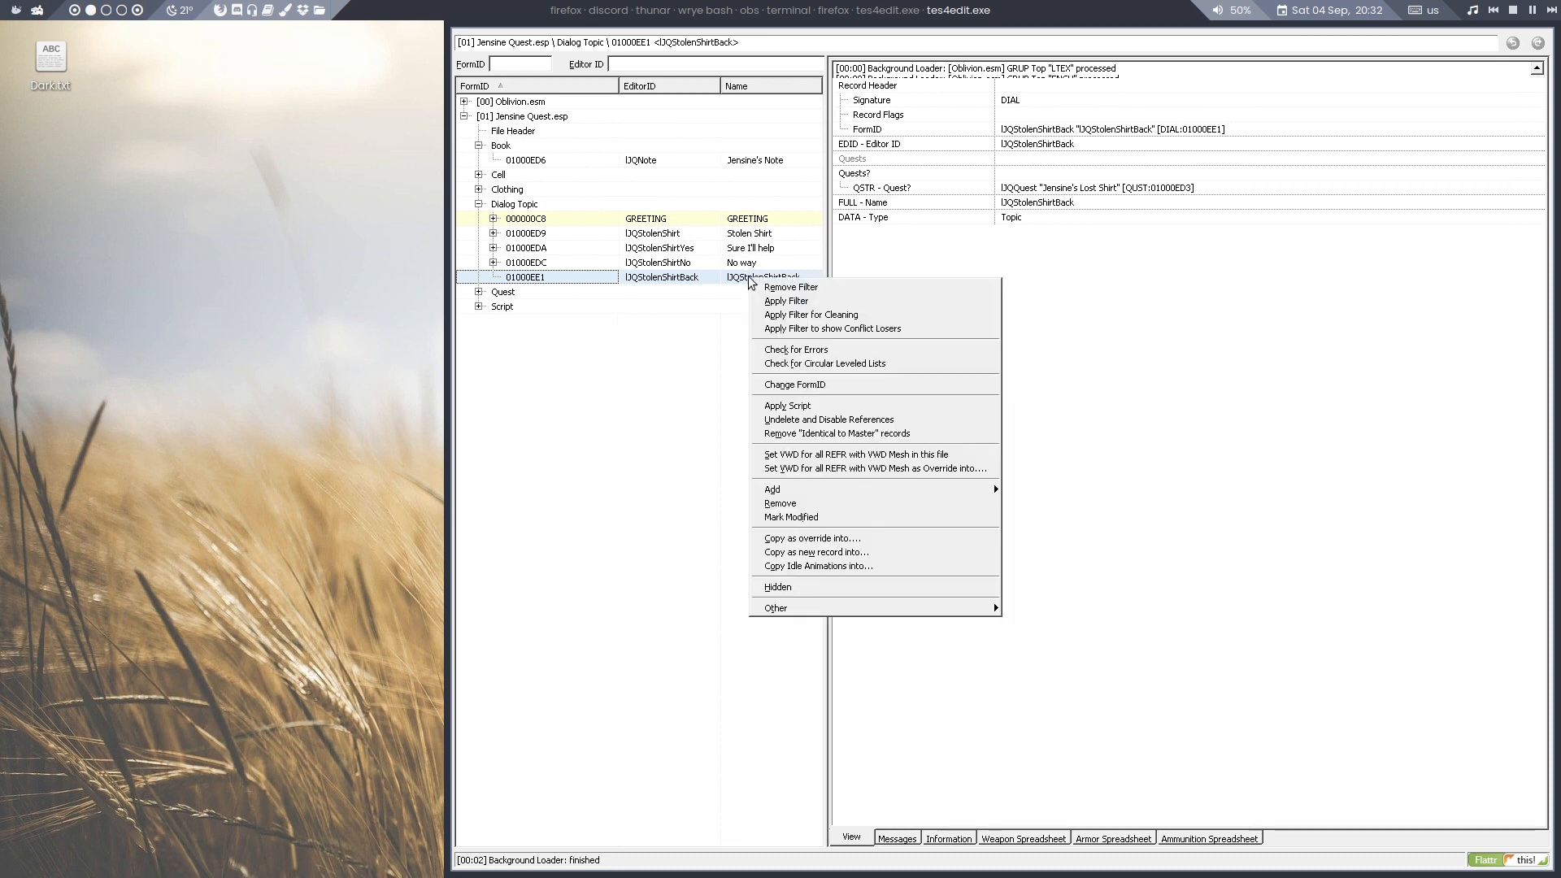
pyautogui.click(772, 503)
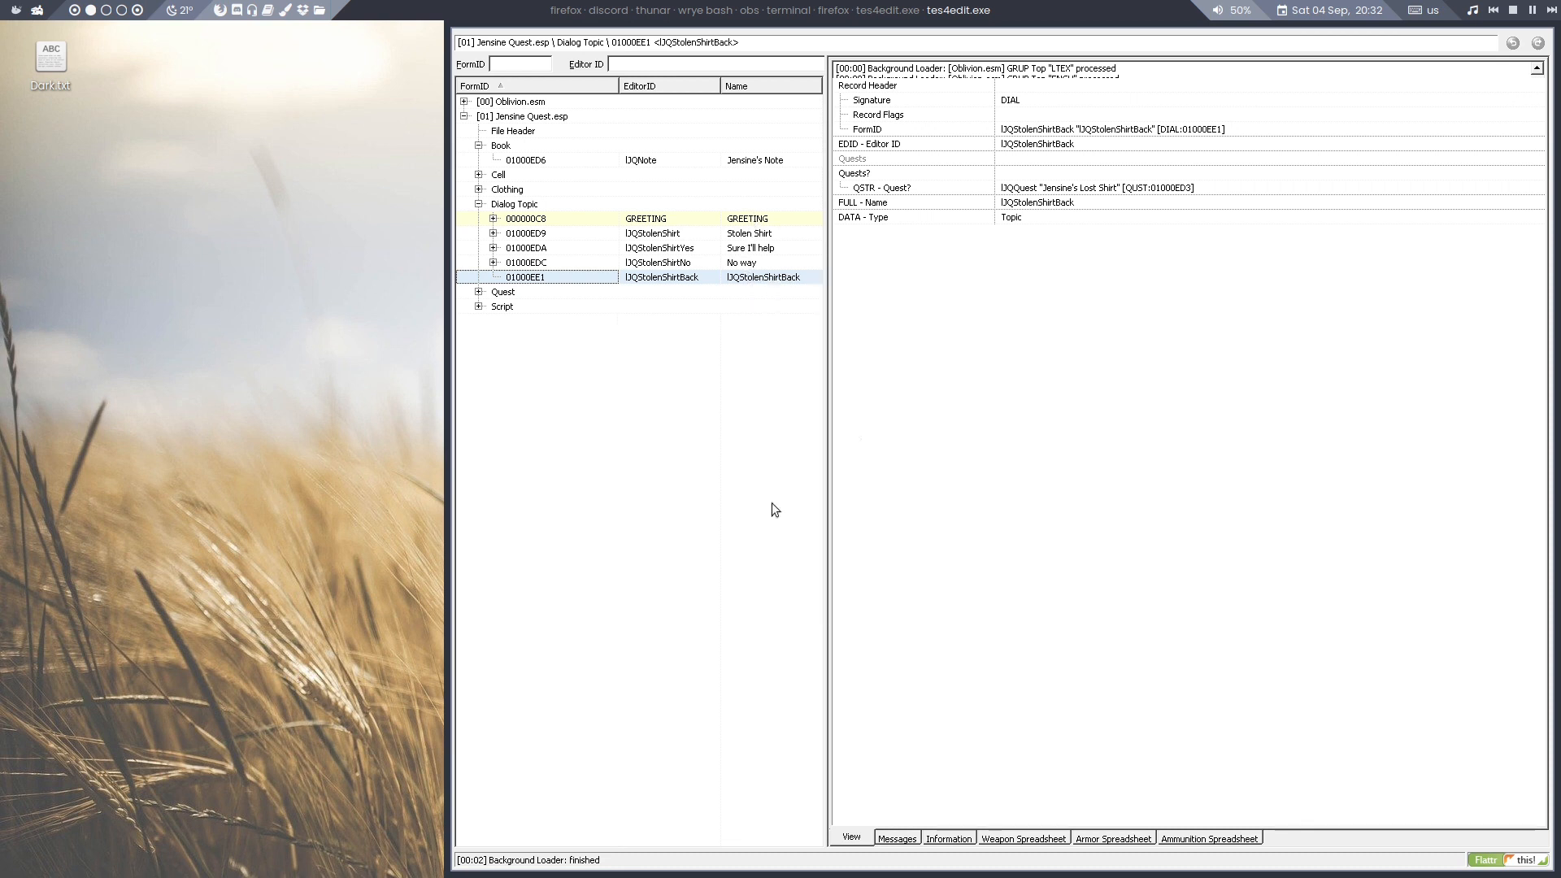
pyautogui.click(739, 478)
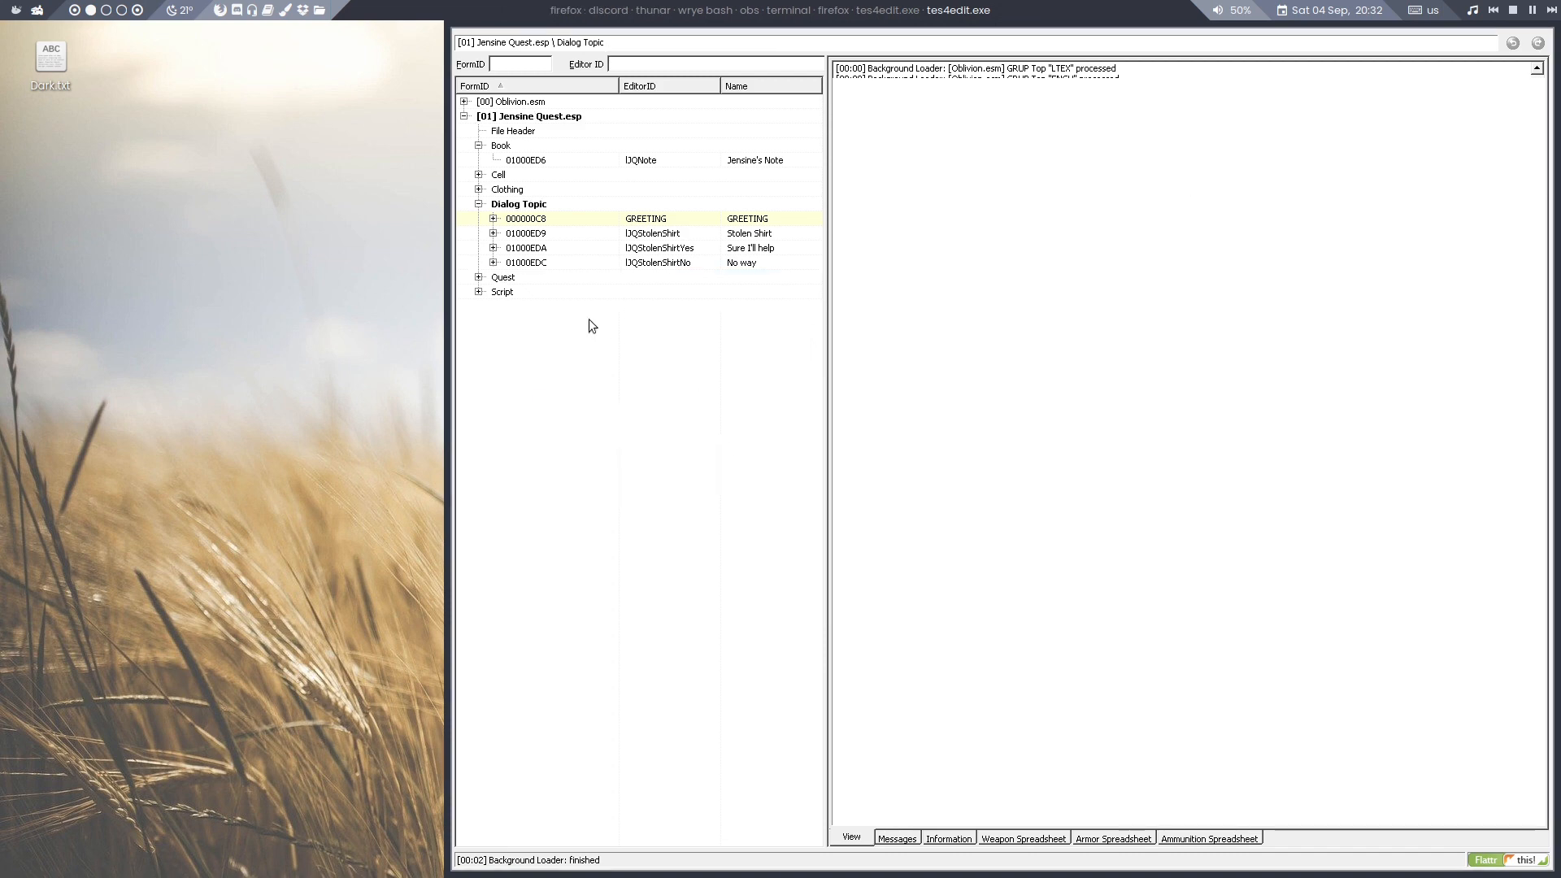
# Inspect the GREETING response record and expand the plugin's Quest and Script groups to check their records
pyautogui.click(493, 219)
pyautogui.click(509, 231)
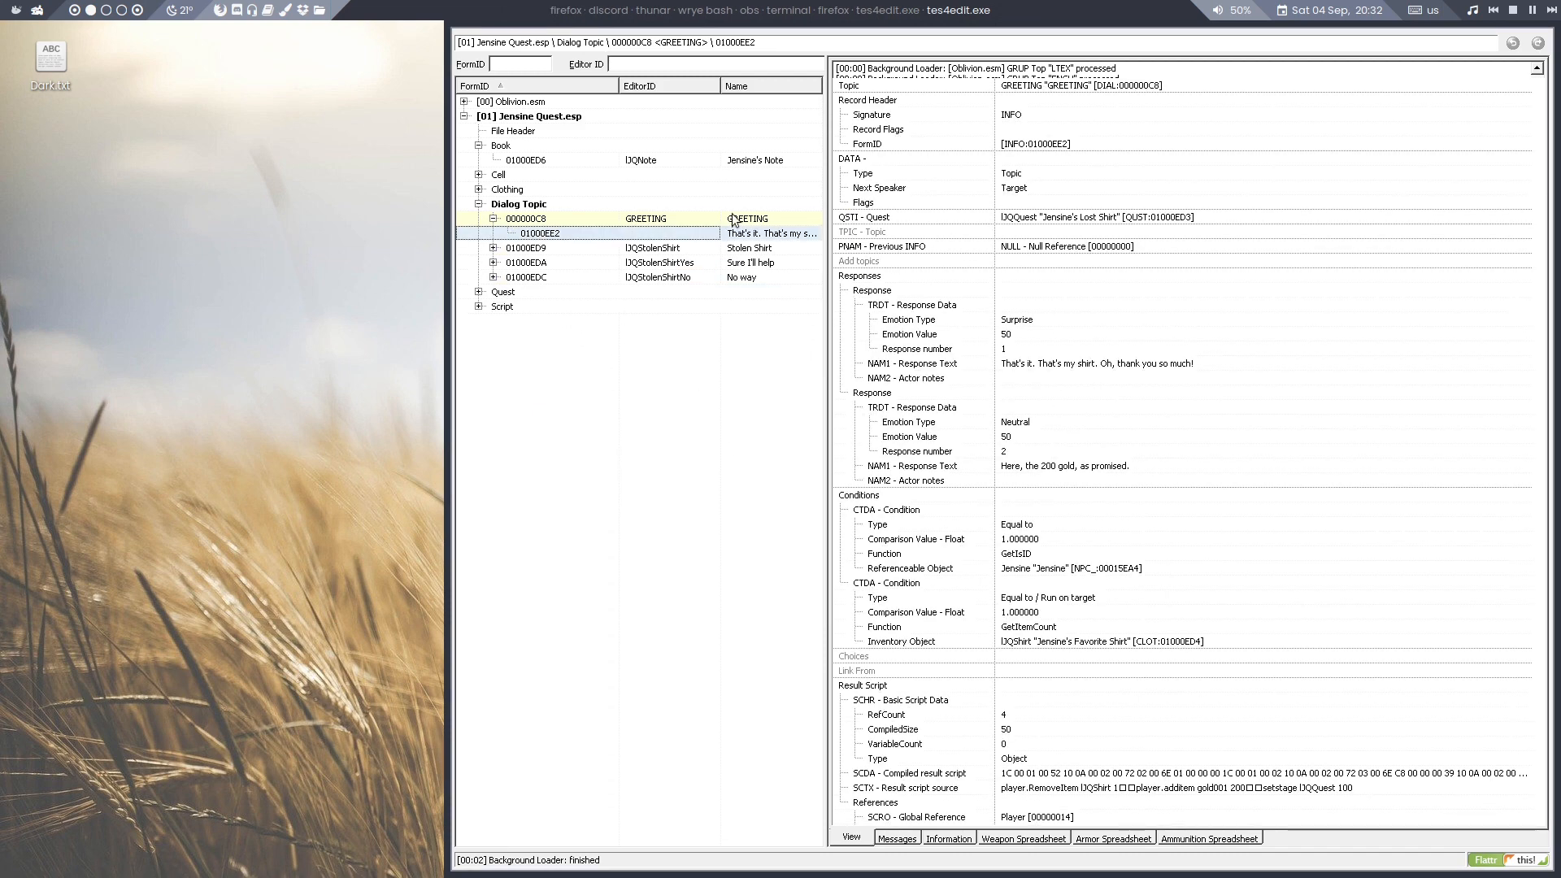
pyautogui.click(478, 292)
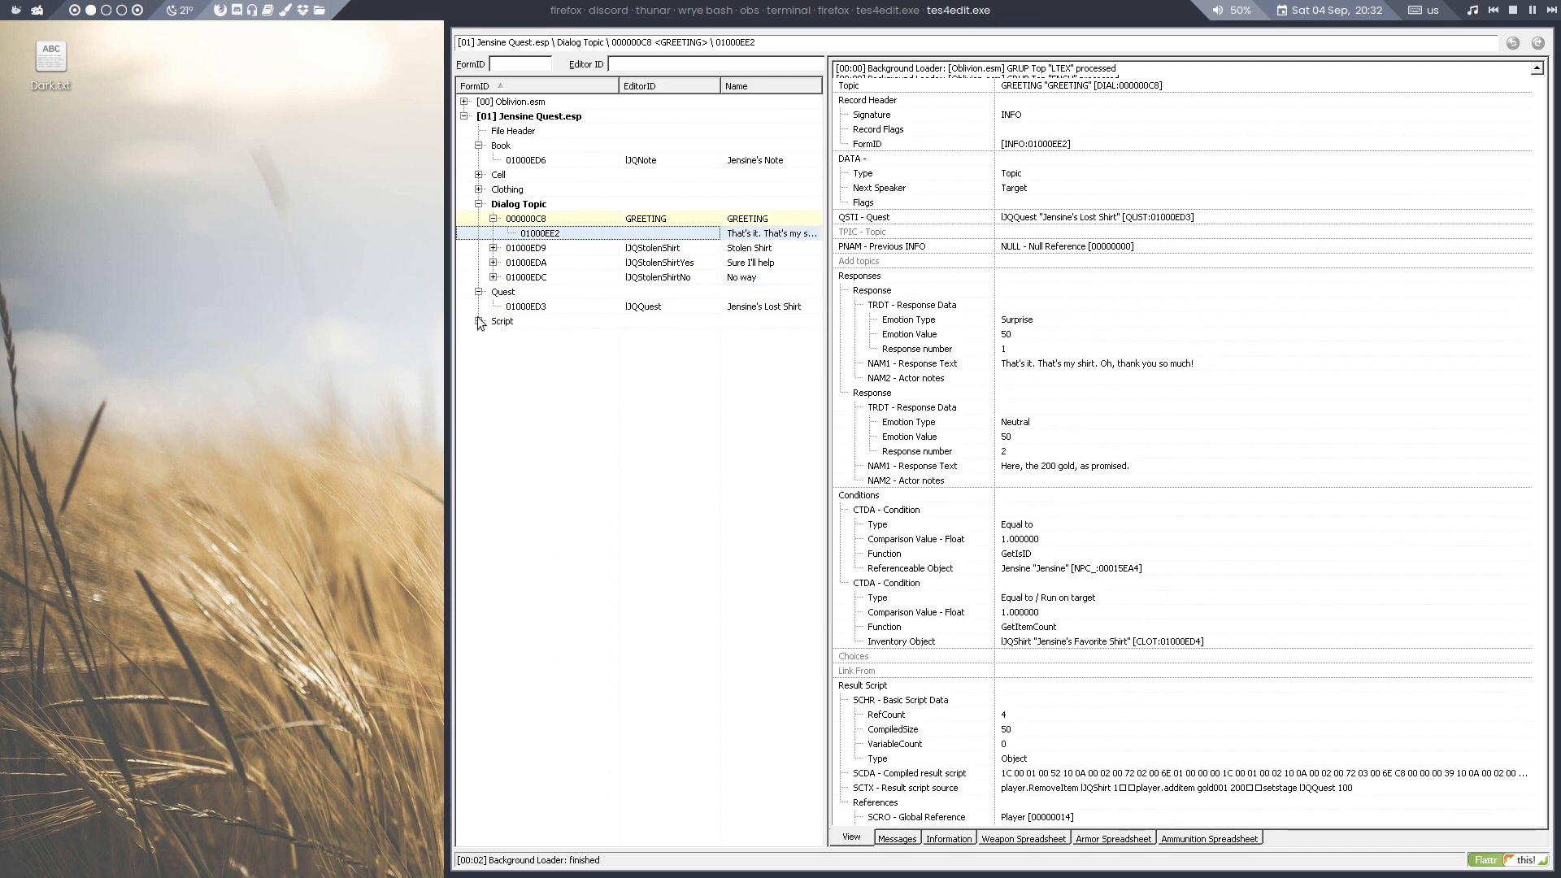
pyautogui.click(479, 321)
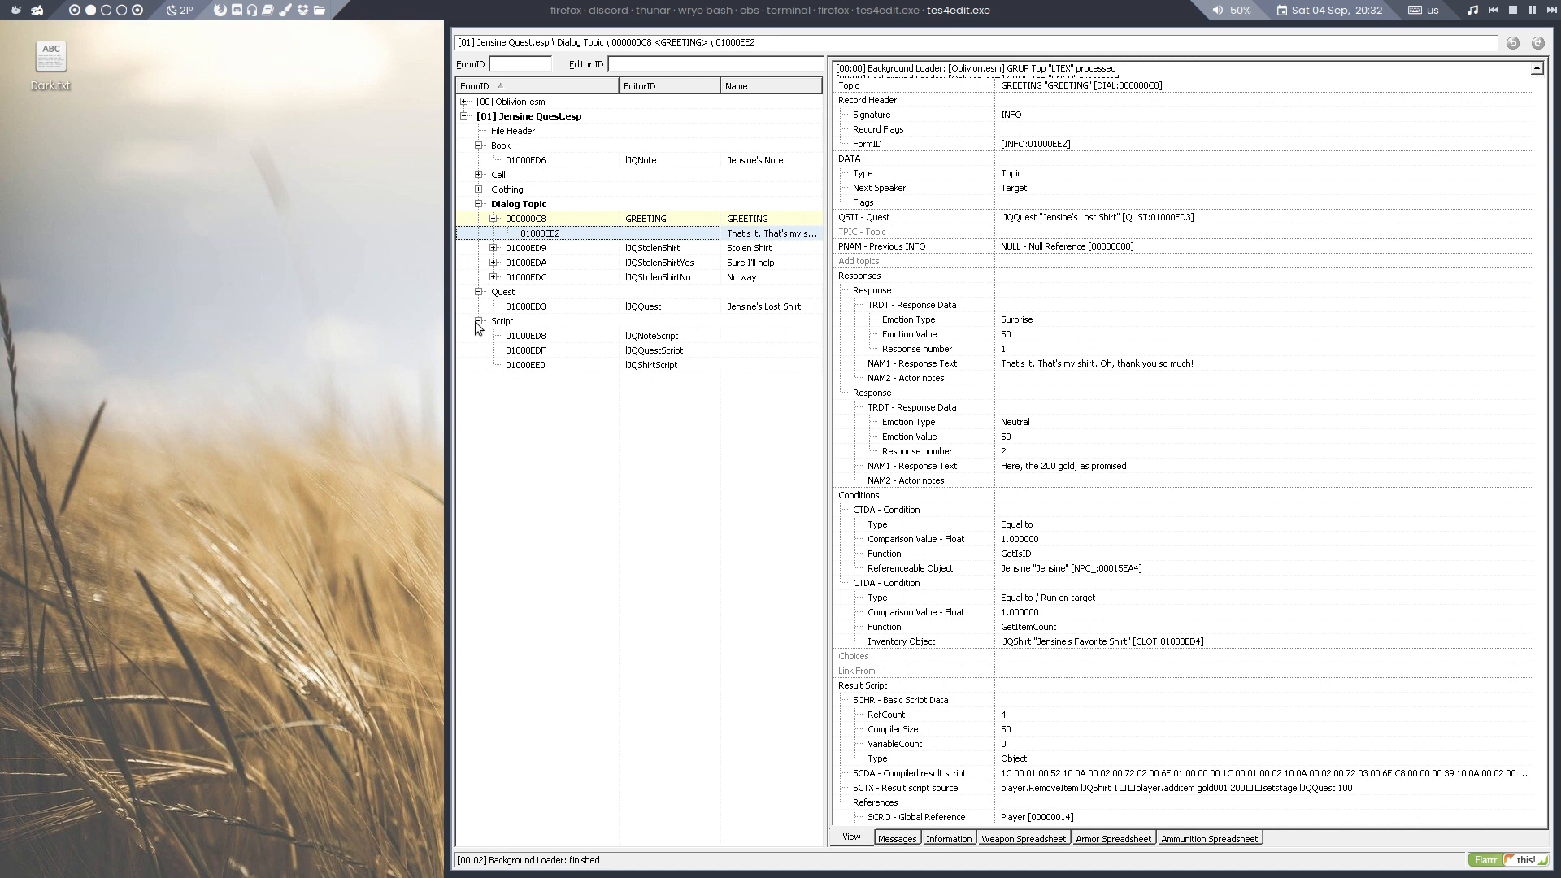
# Look up the icon filename of the vanilla quest MS29 in Oblivion.esm and view its full value
pyautogui.click(463, 102)
pyautogui.scroll(-7, 483, 169)
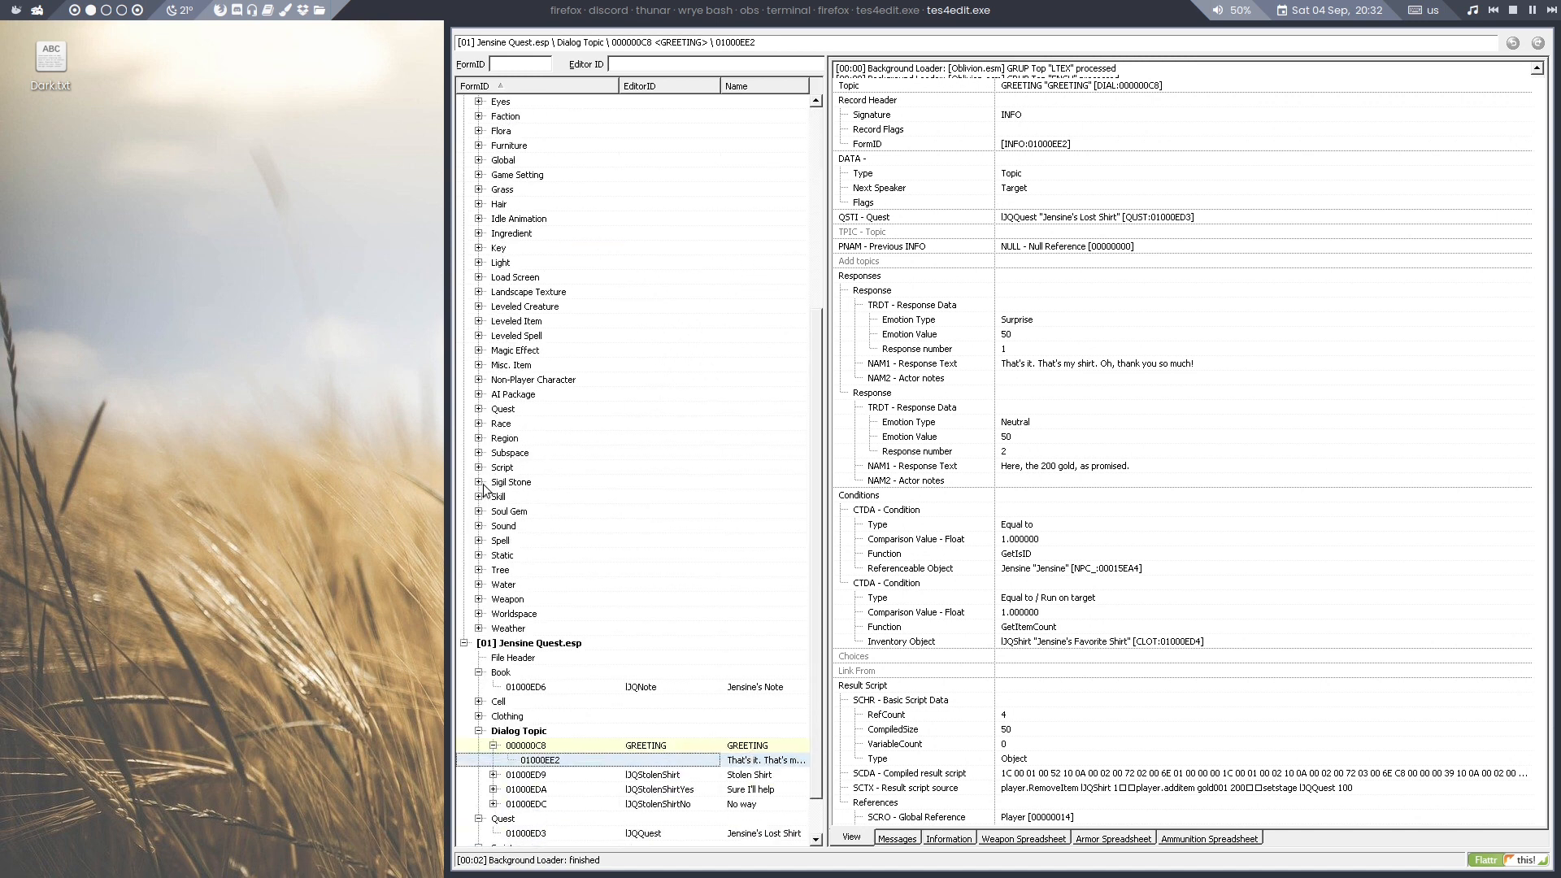
pyautogui.click(479, 409)
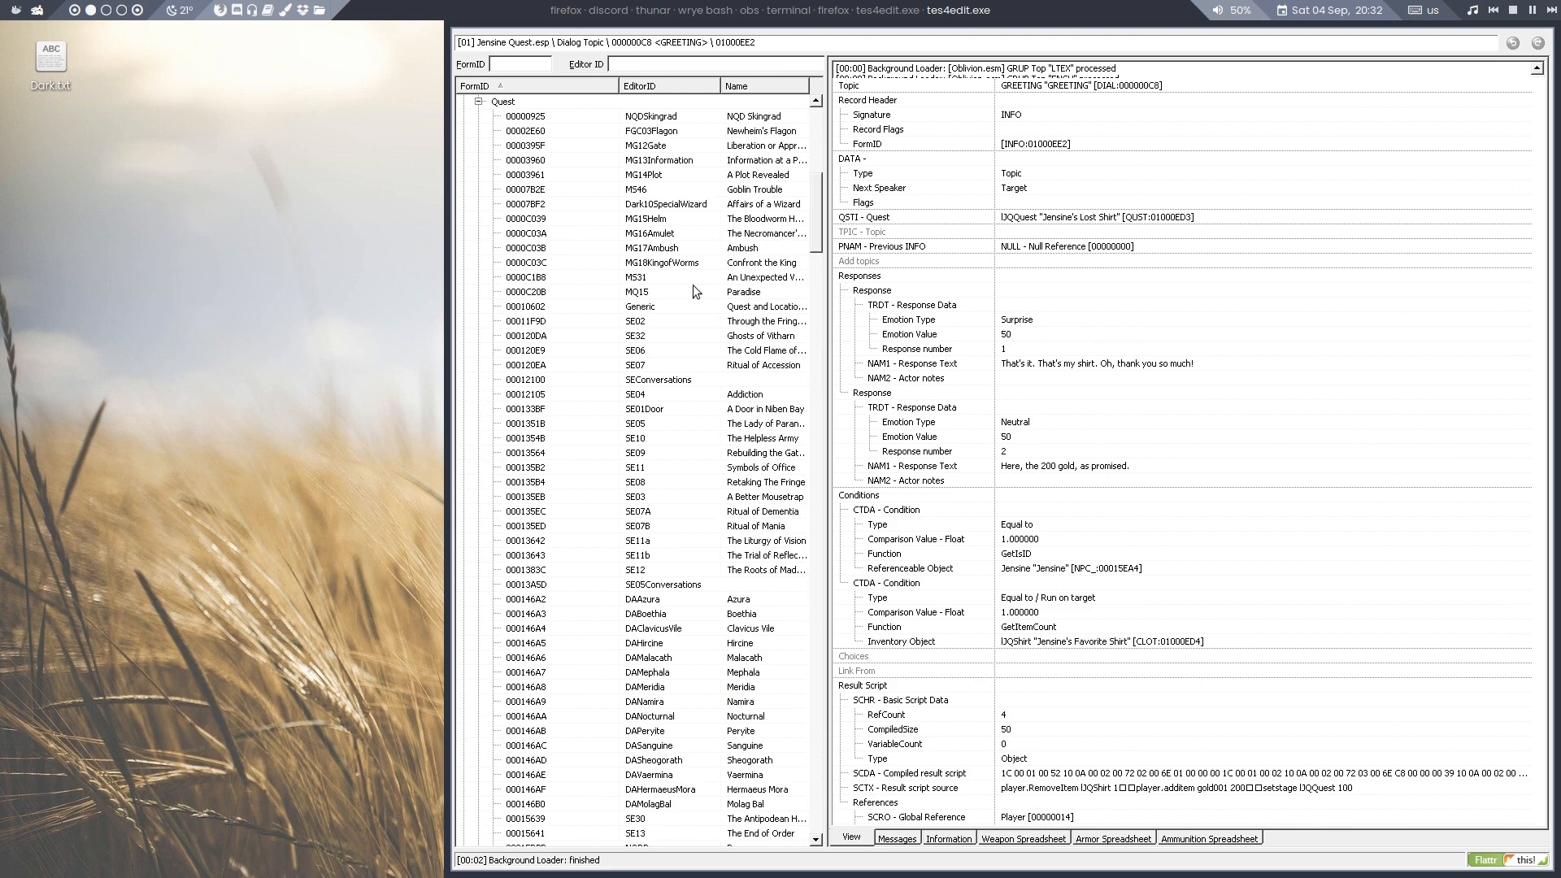
pyautogui.scroll(-10, 671, 442)
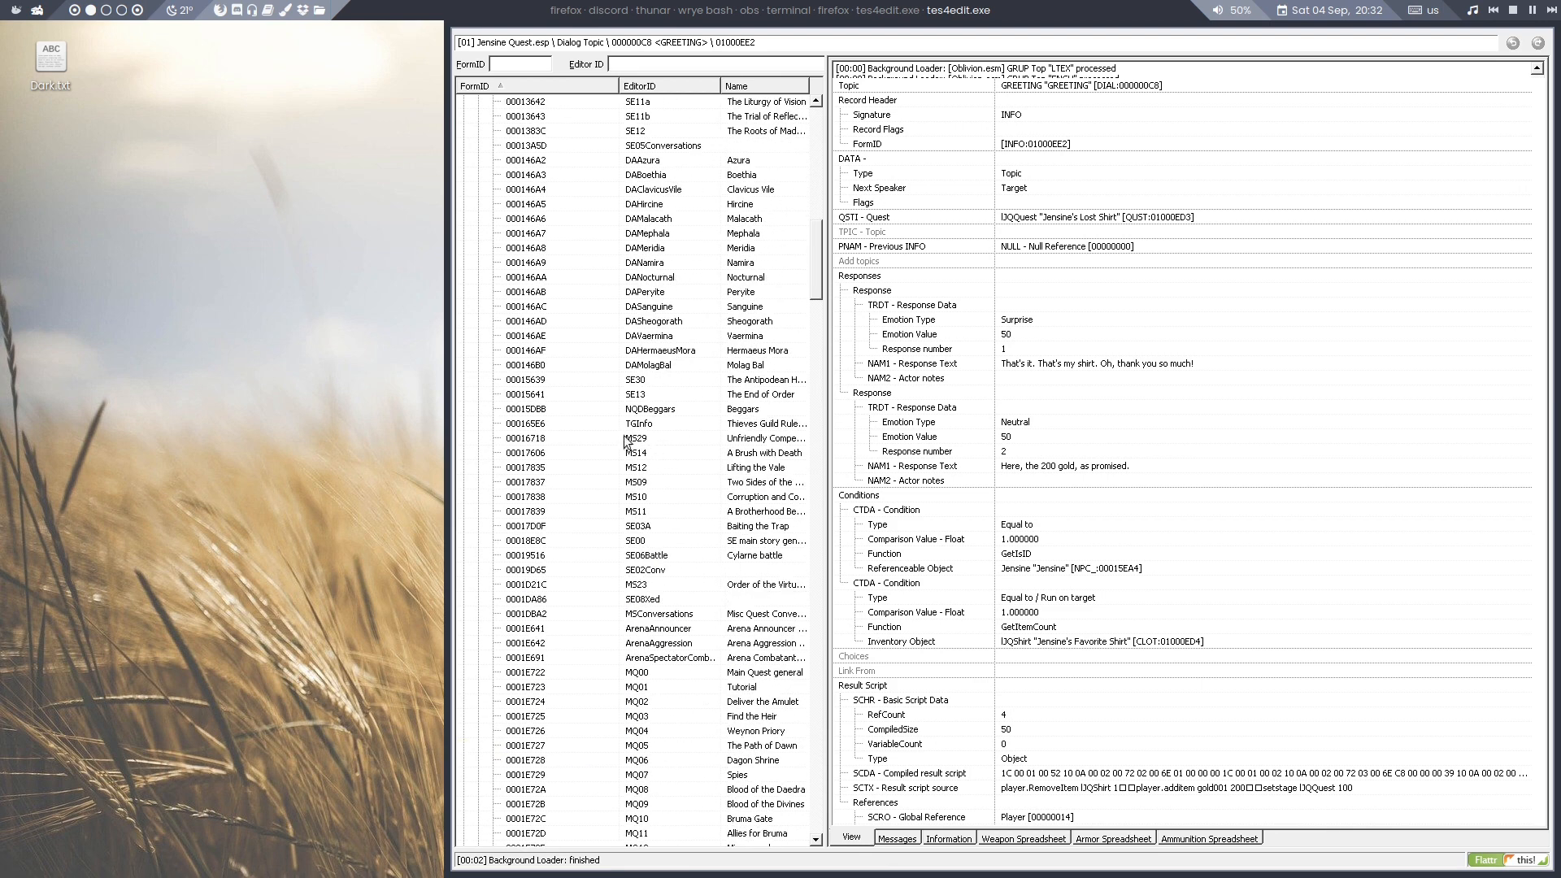
pyautogui.click(625, 439)
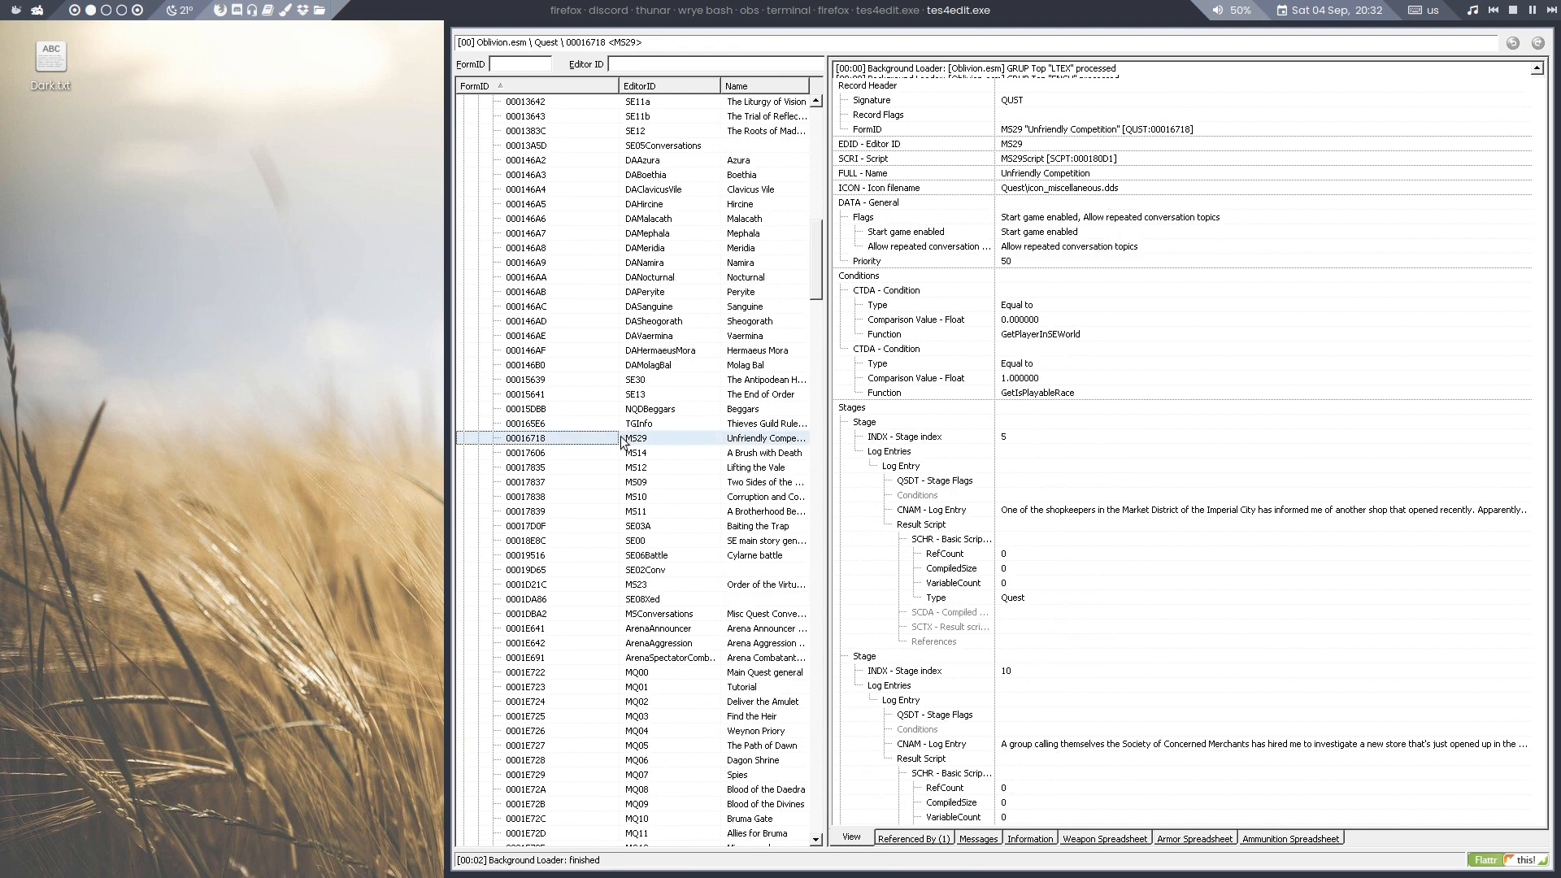
pyautogui.doubleClick(1086, 189)
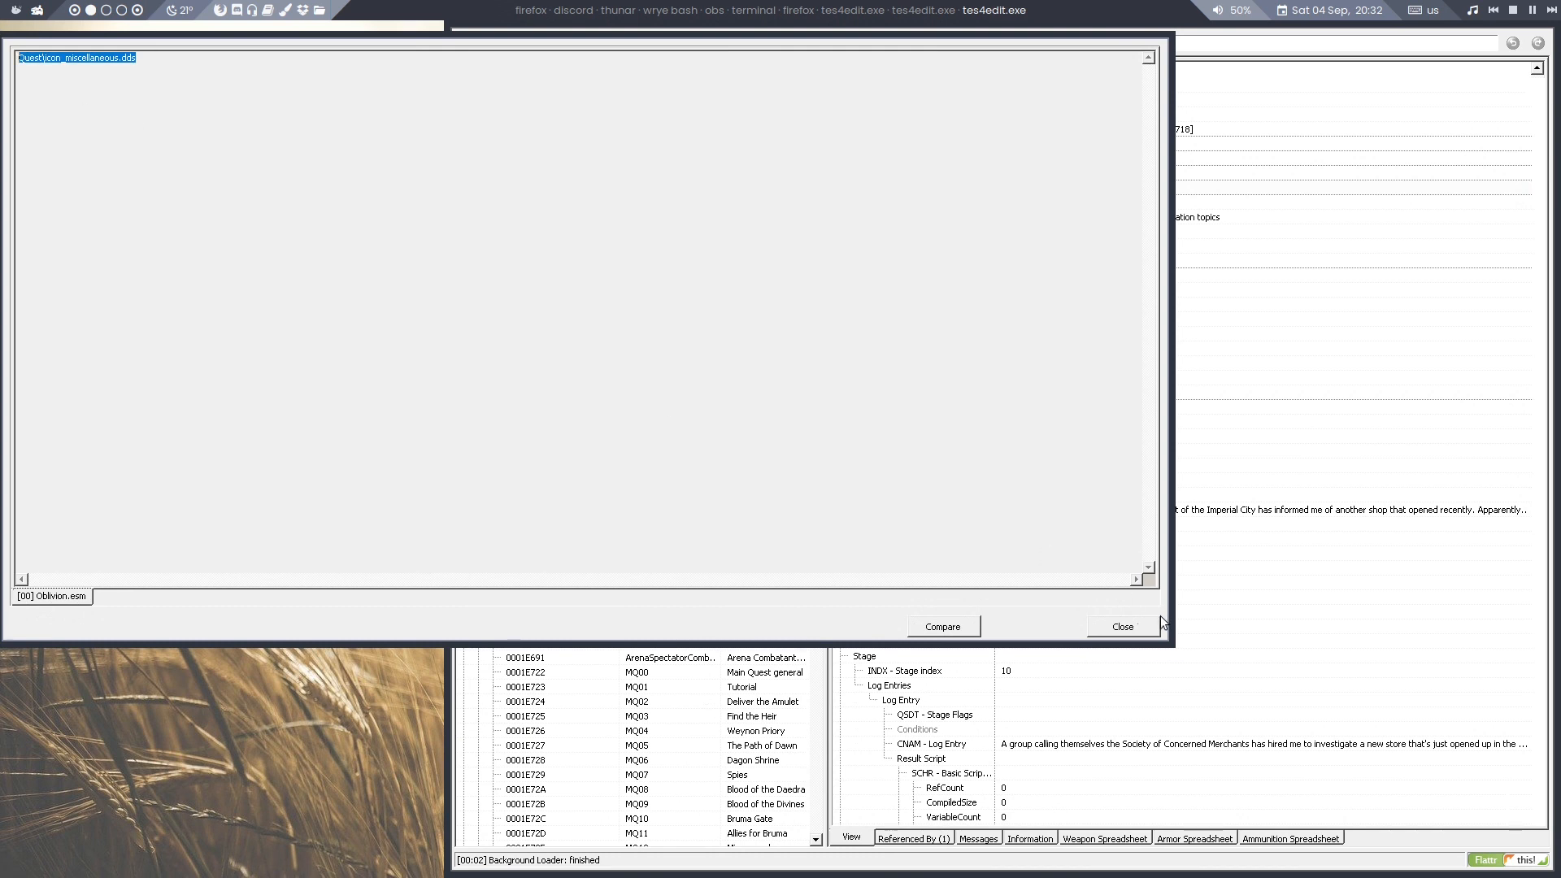
pyautogui.click(1118, 626)
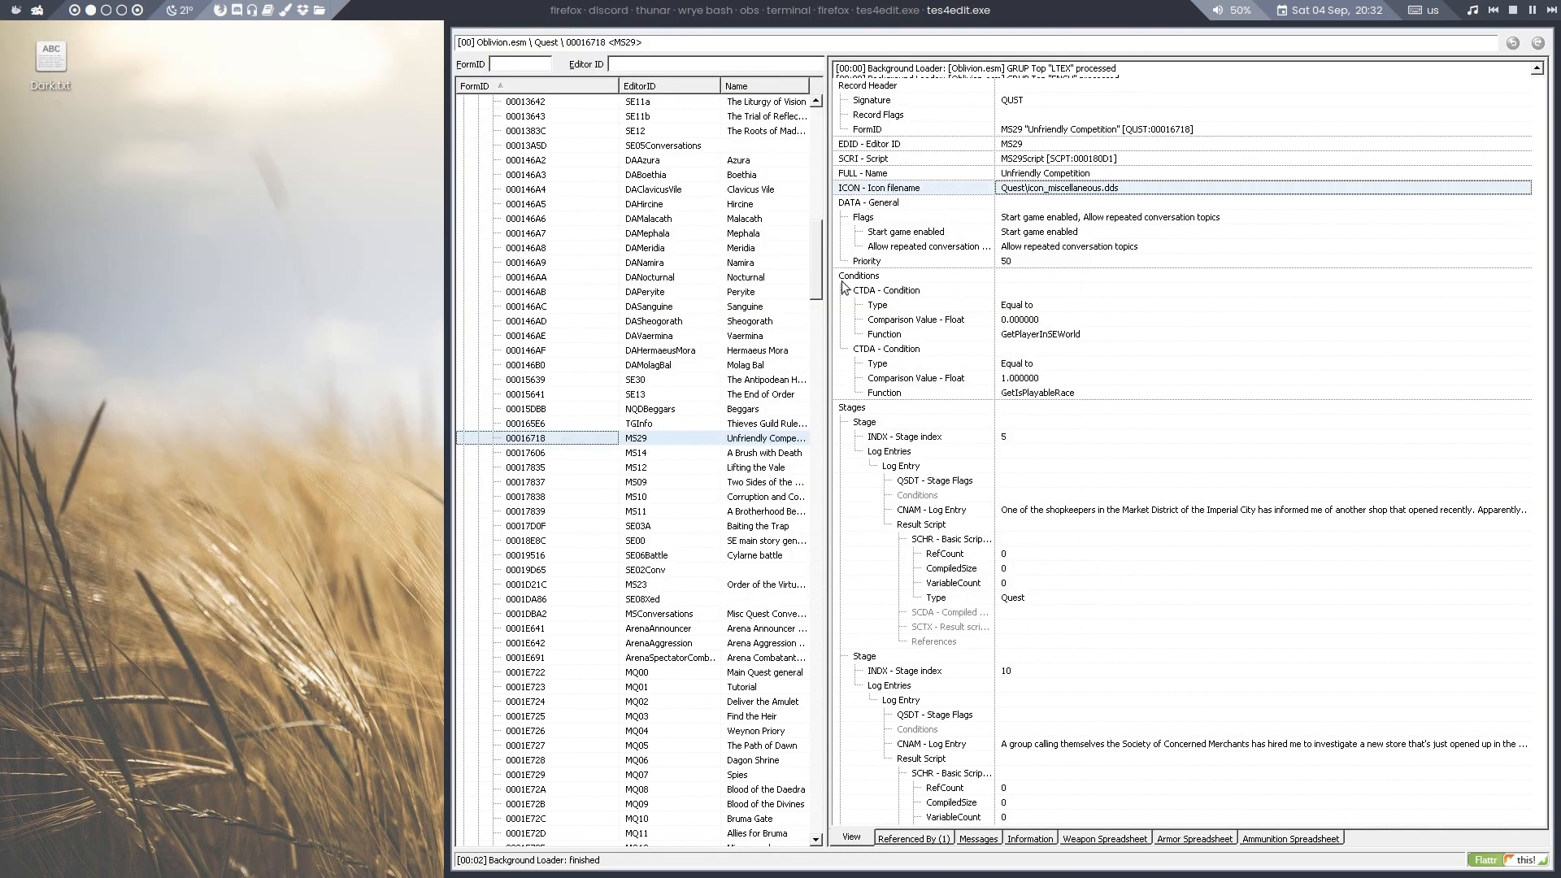
# Collapse Oblivion.esm and the Dialog Topic, Book and Script groups of Jensine Quest.esp
pyautogui.moveTo(816, 242); pyautogui.dragTo(812, 124)
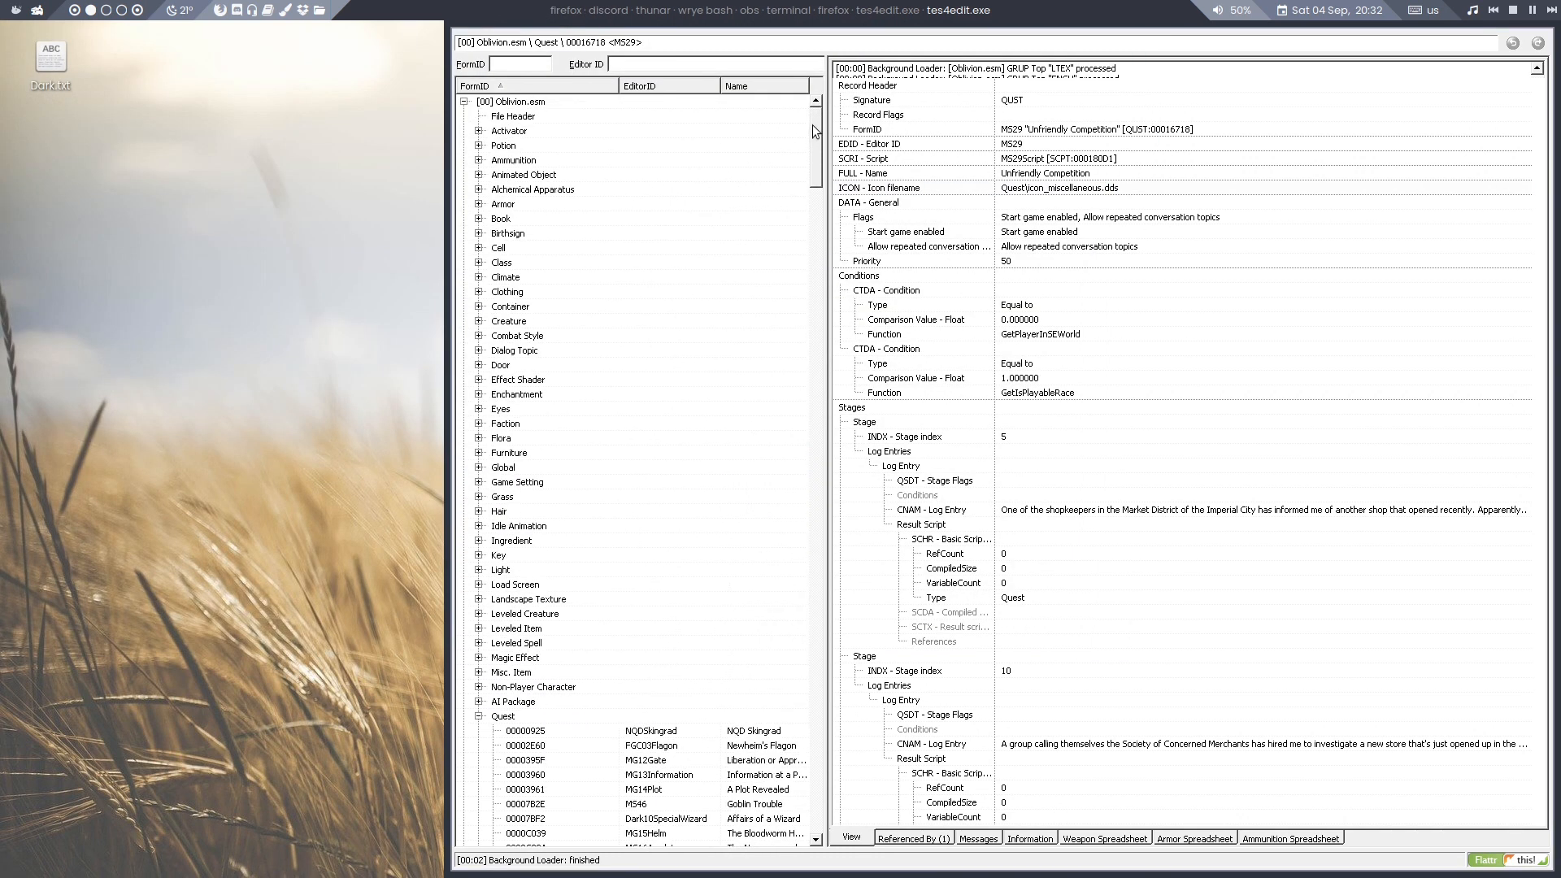
pyautogui.click(464, 101)
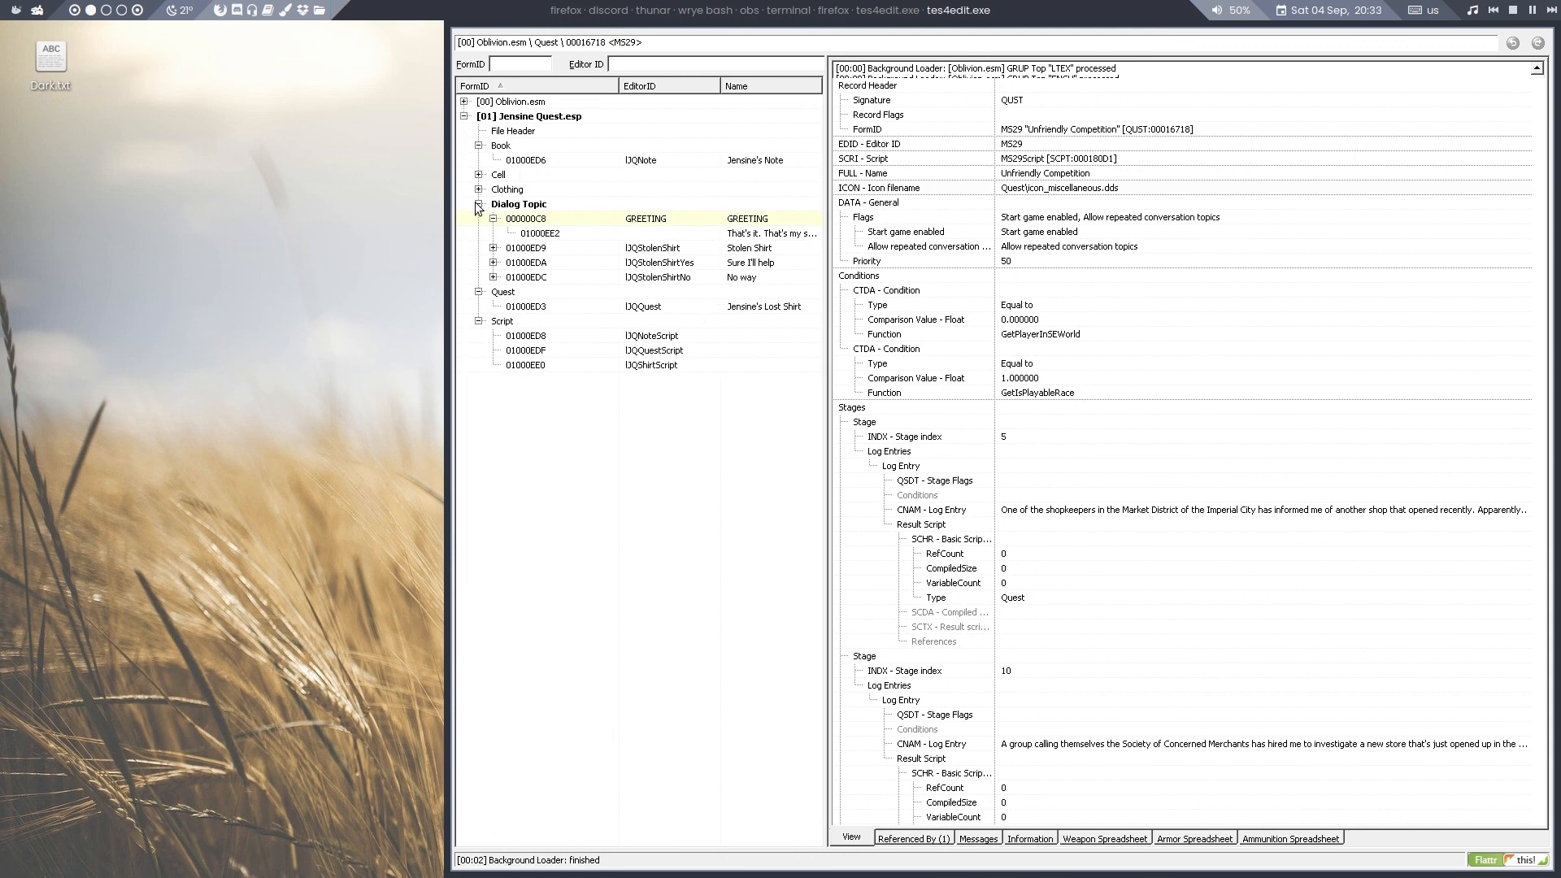
pyautogui.click(478, 204)
pyautogui.click(479, 145)
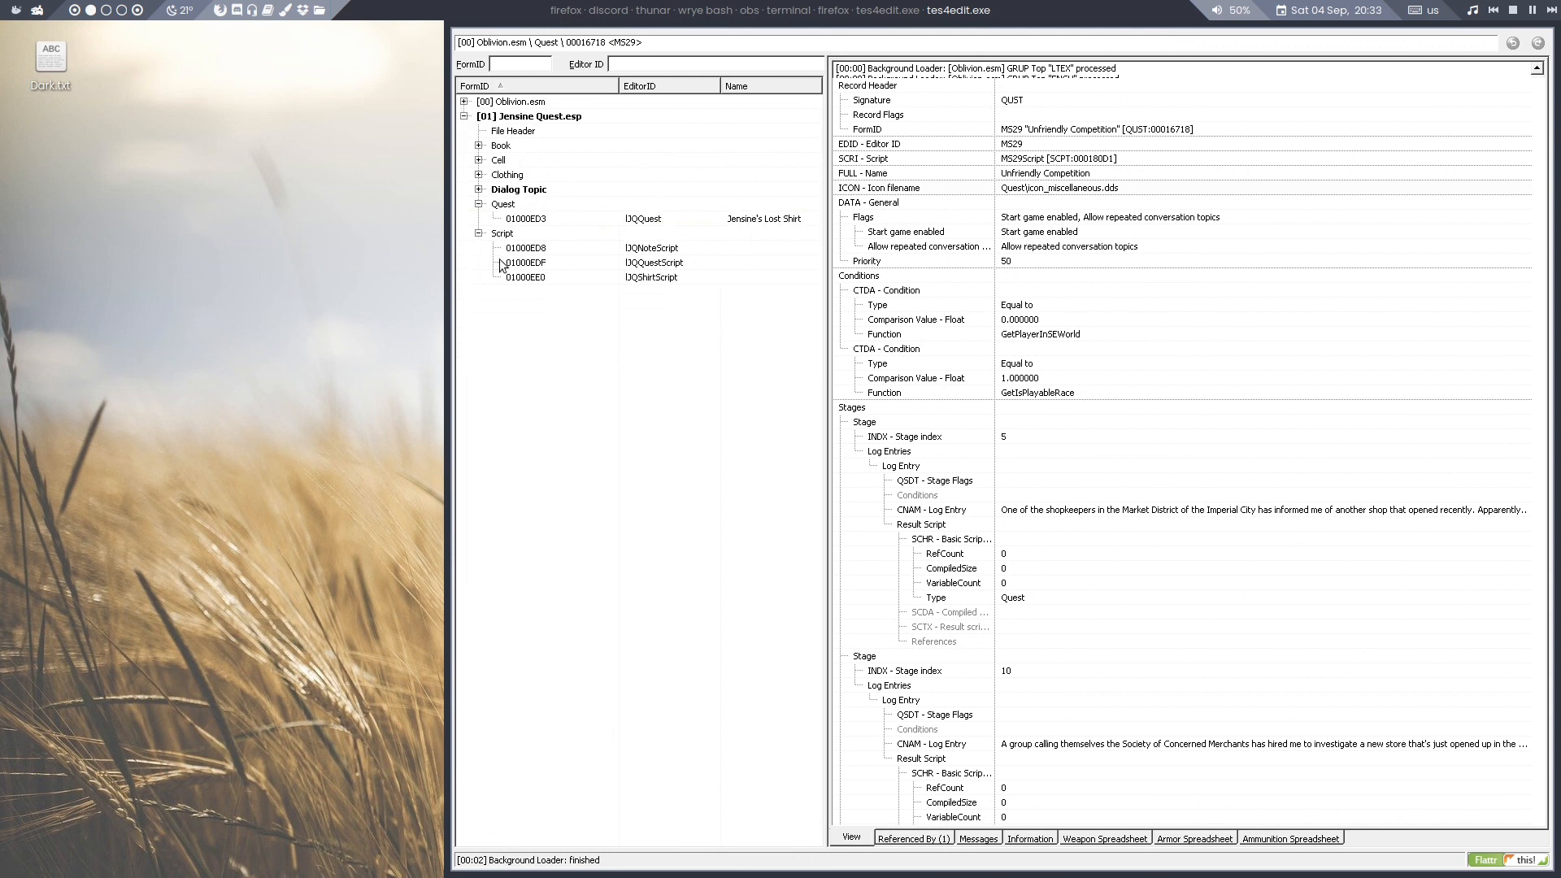
pyautogui.click(479, 233)
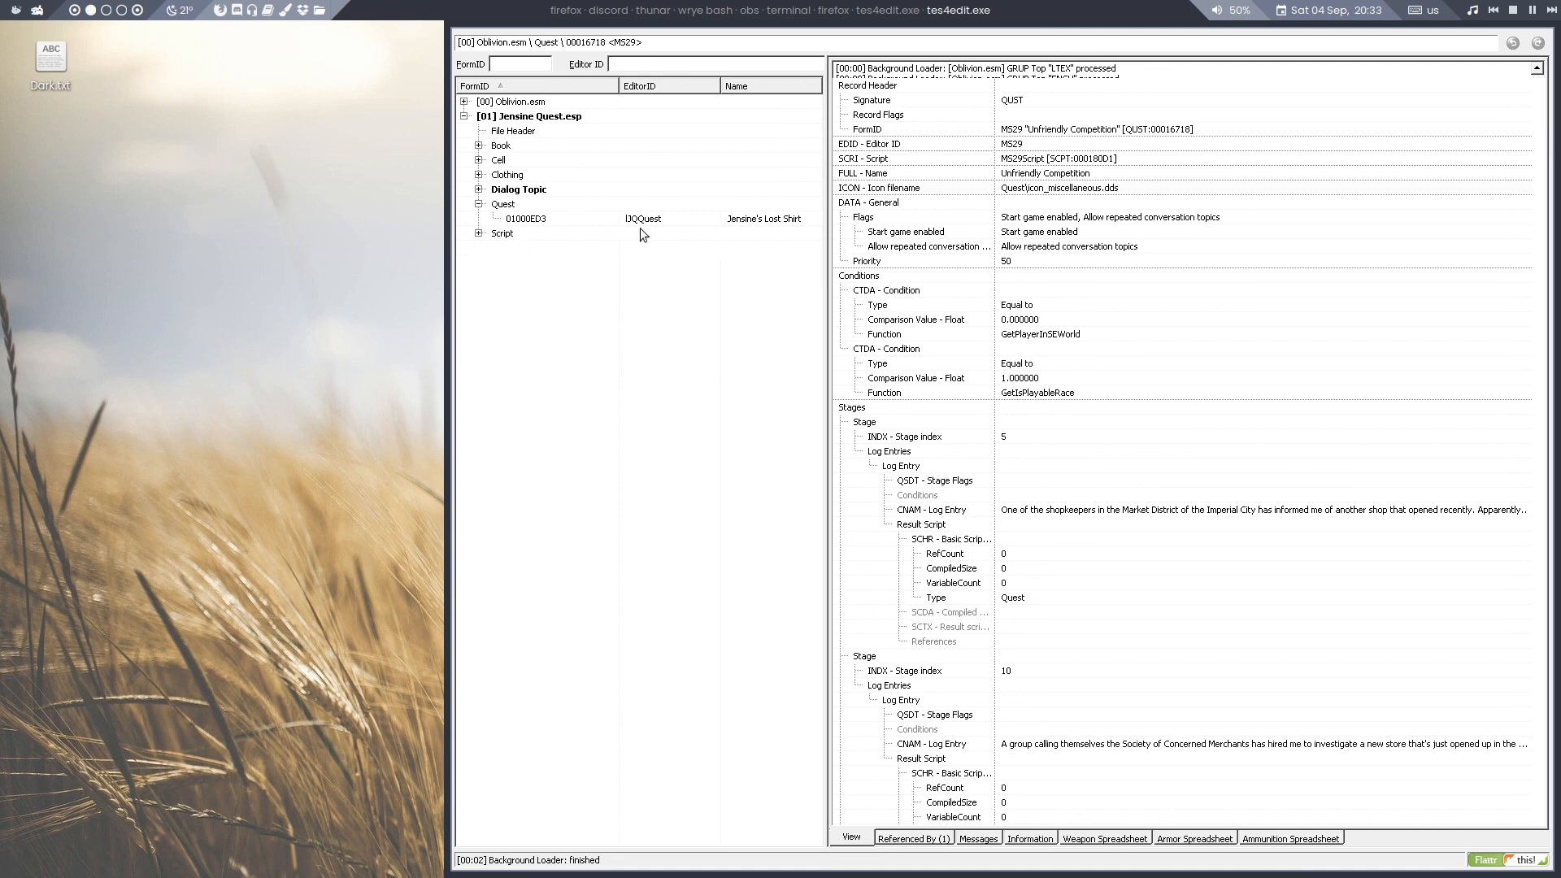
# Add an icon filename to the plugin's lJQQuest record and set it to Quest\icon_miscellaneous.dds
pyautogui.click(655, 222)
pyautogui.rightClick(1027, 185)
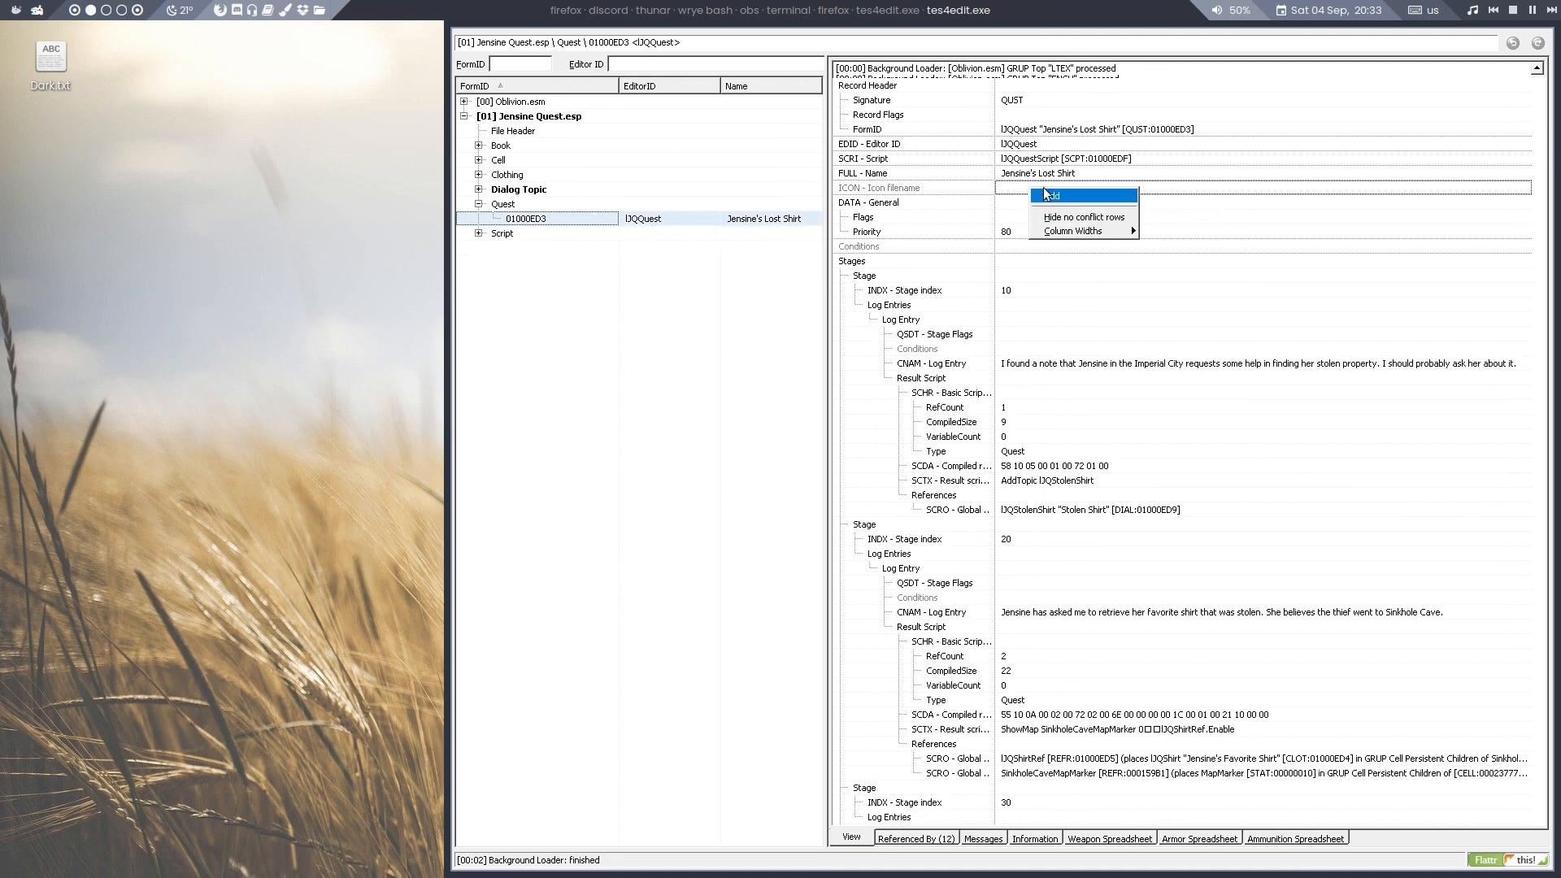
pyautogui.click(1057, 192)
pyautogui.rightClick(1060, 197)
pyautogui.click(1071, 200)
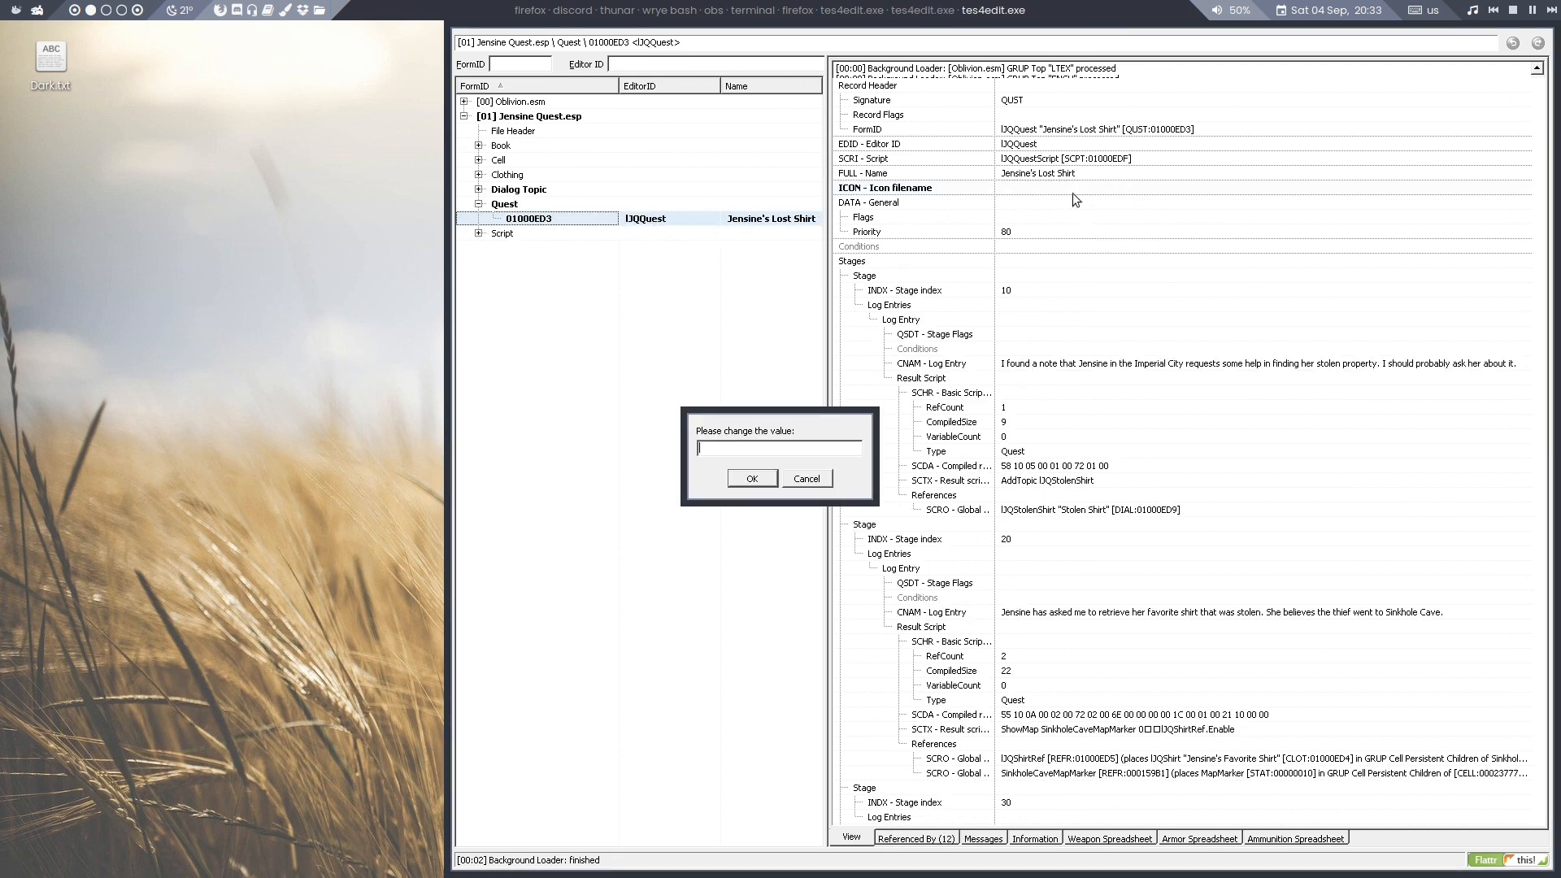
pyautogui.write('Quest\\icon_miscellaneous.dds')
pyautogui.click(752, 479)
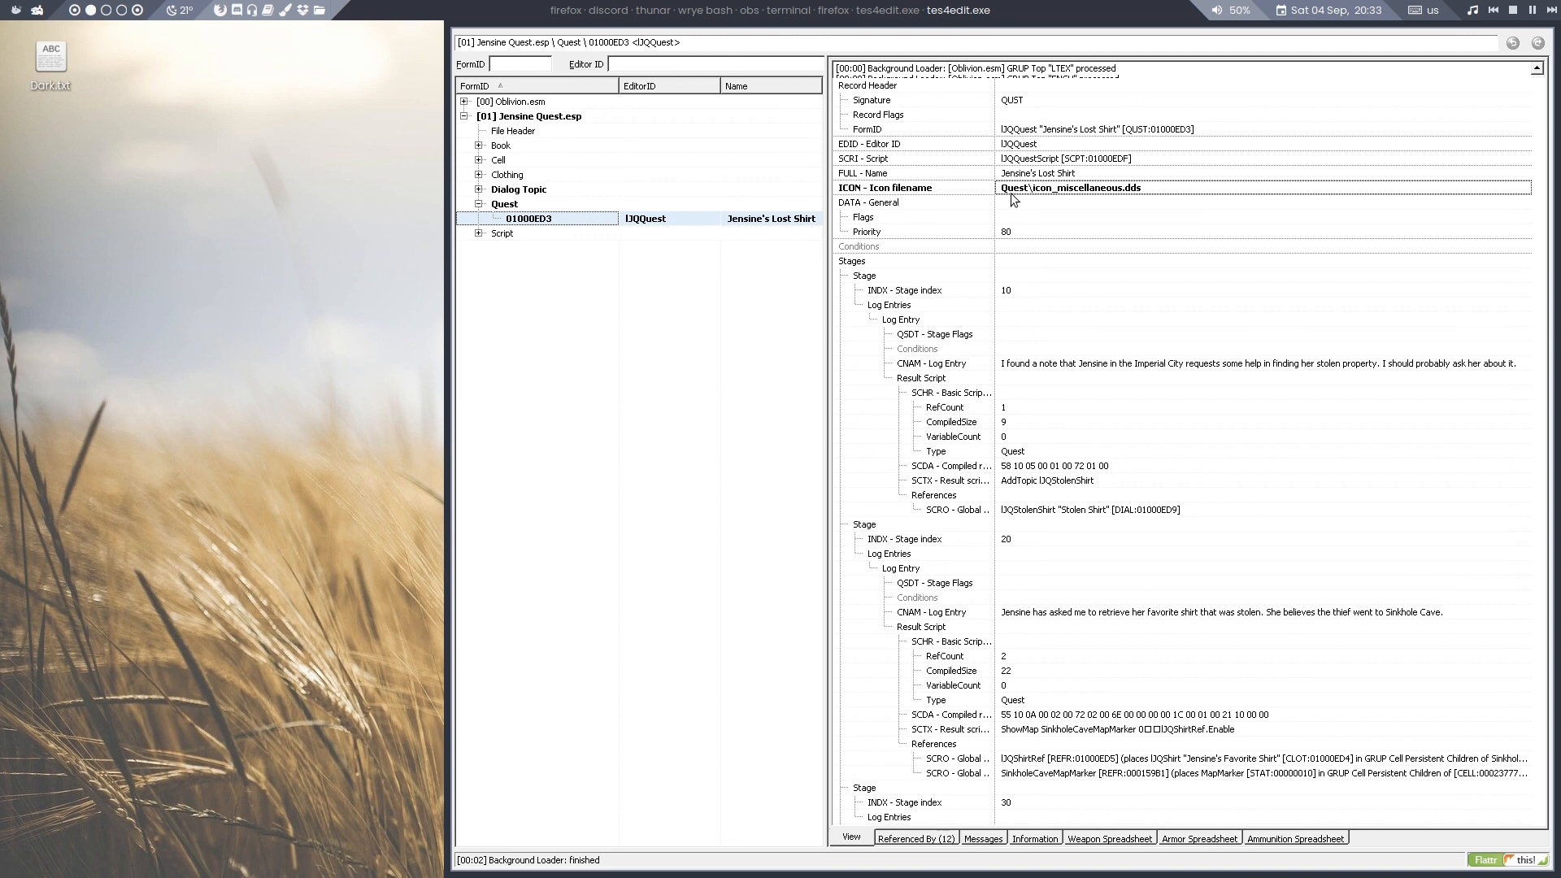
# Collapse the plugin's Script and Quest groups and close the editor, saving the changes to Jensine Quest.esp
pyautogui.click(479, 233)
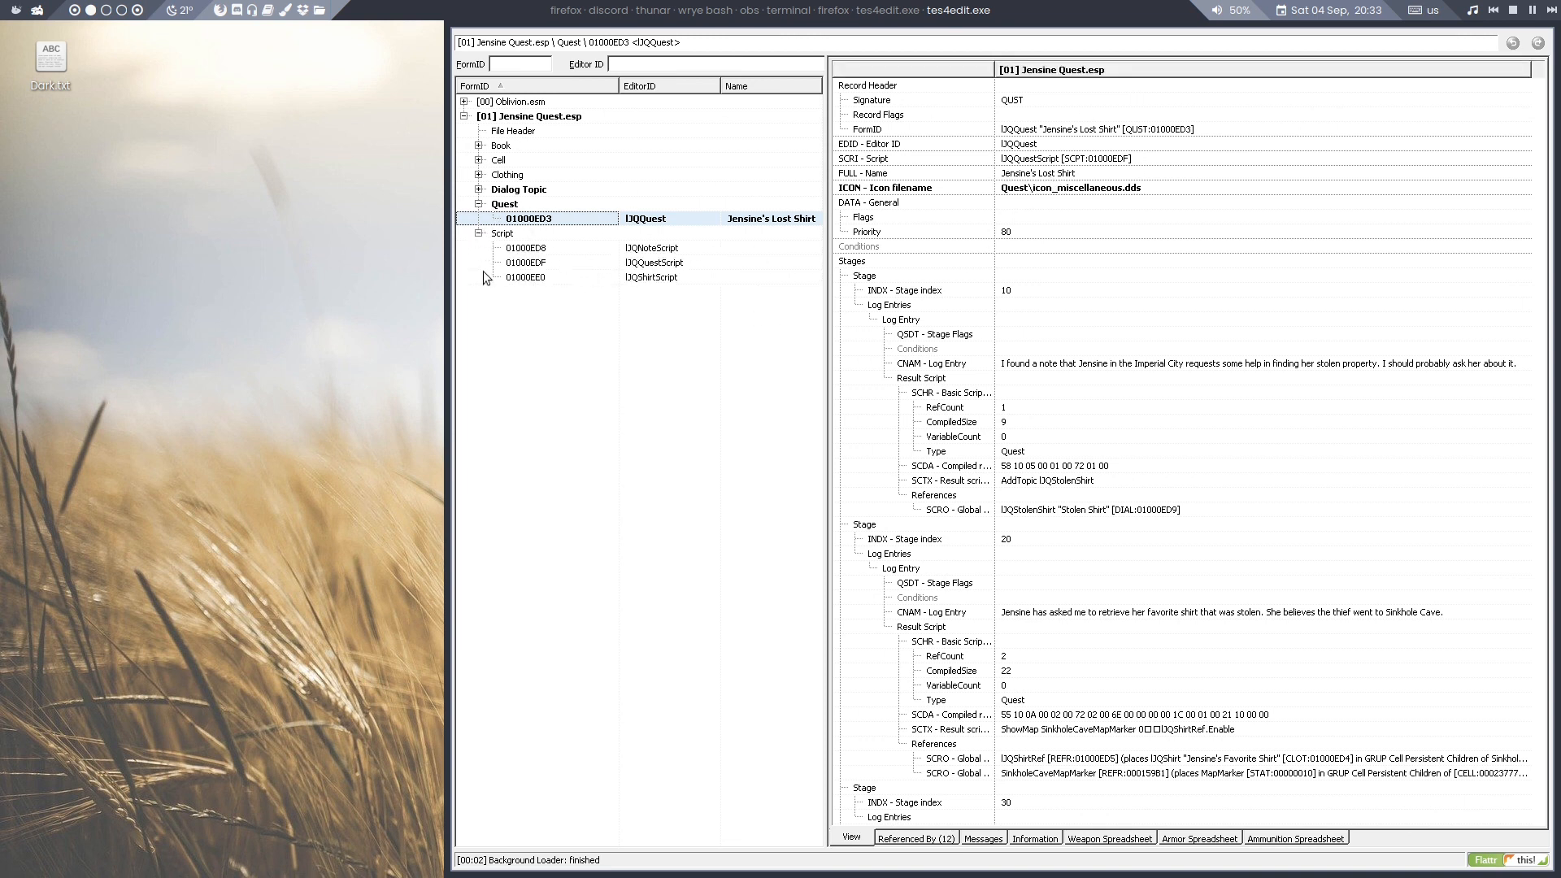
pyautogui.click(479, 234)
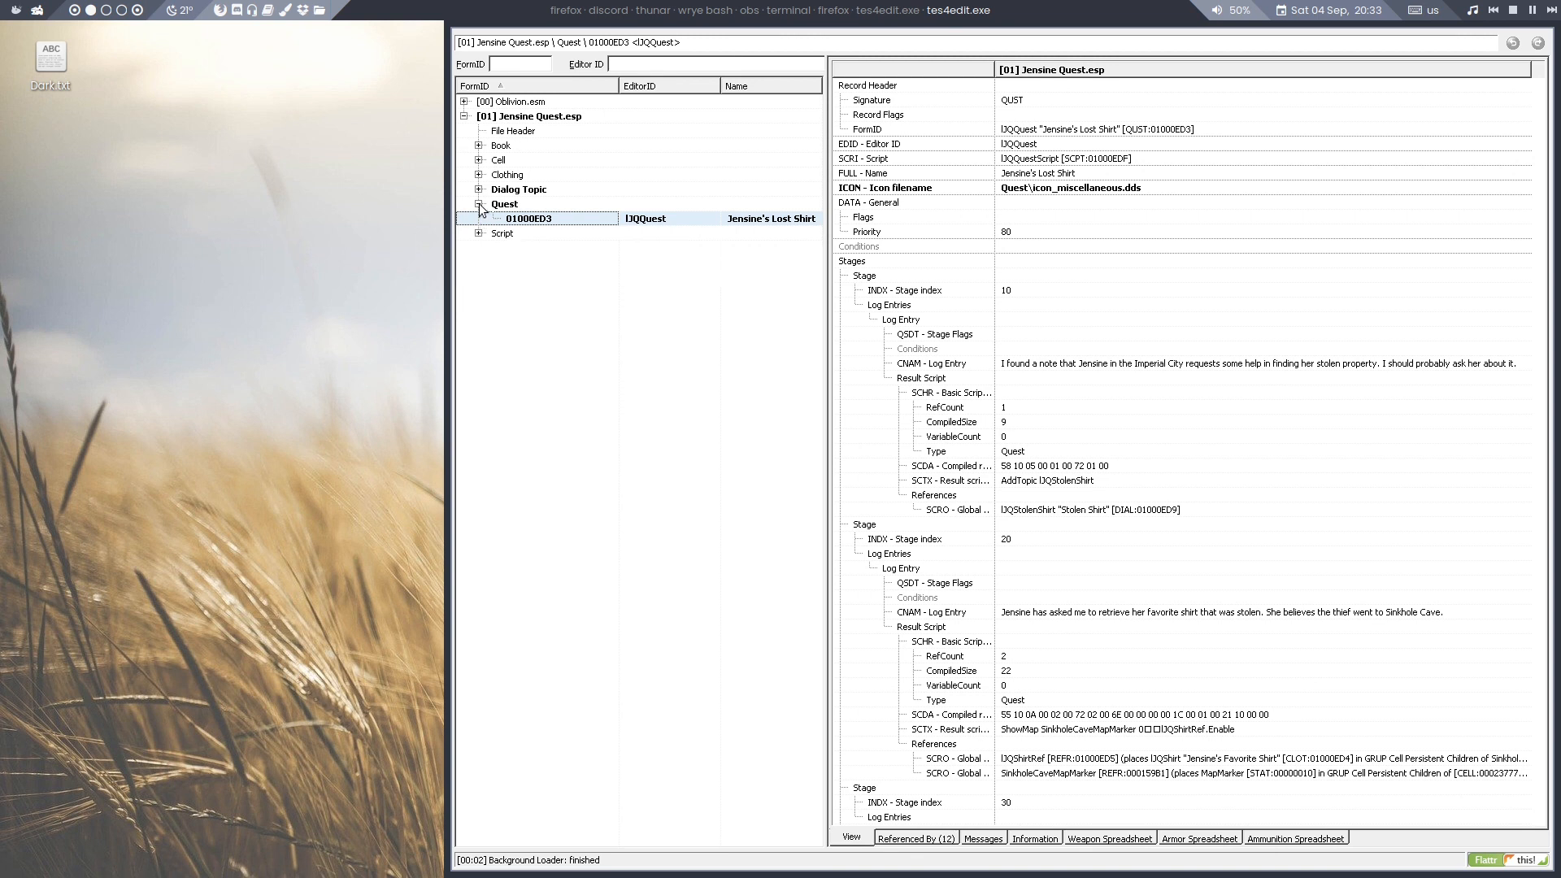
pyautogui.click(479, 205)
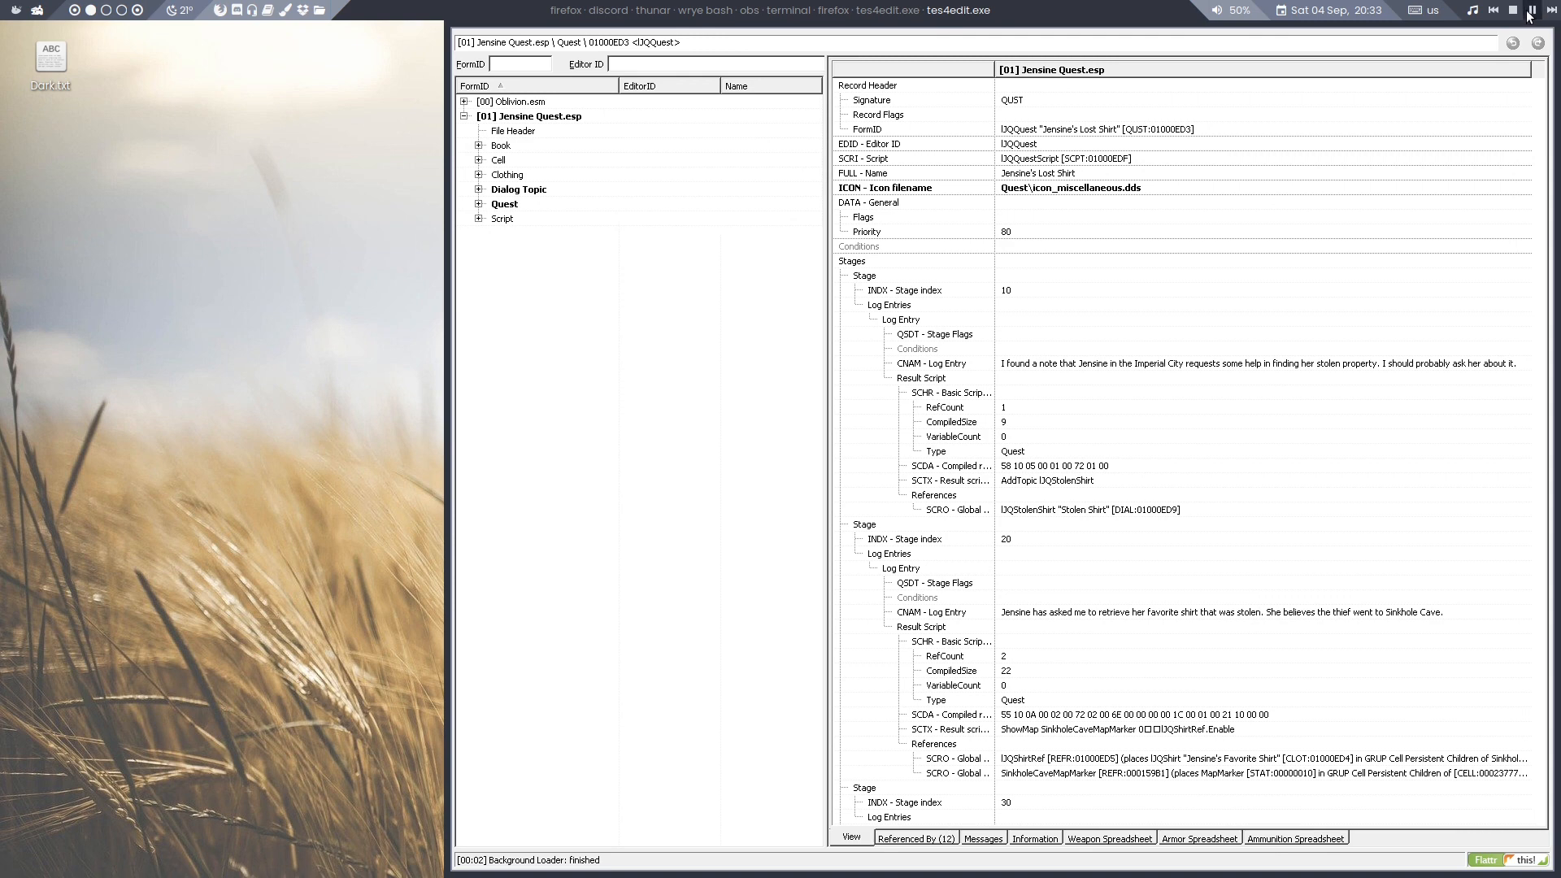
pyautogui.click(1547, 26)
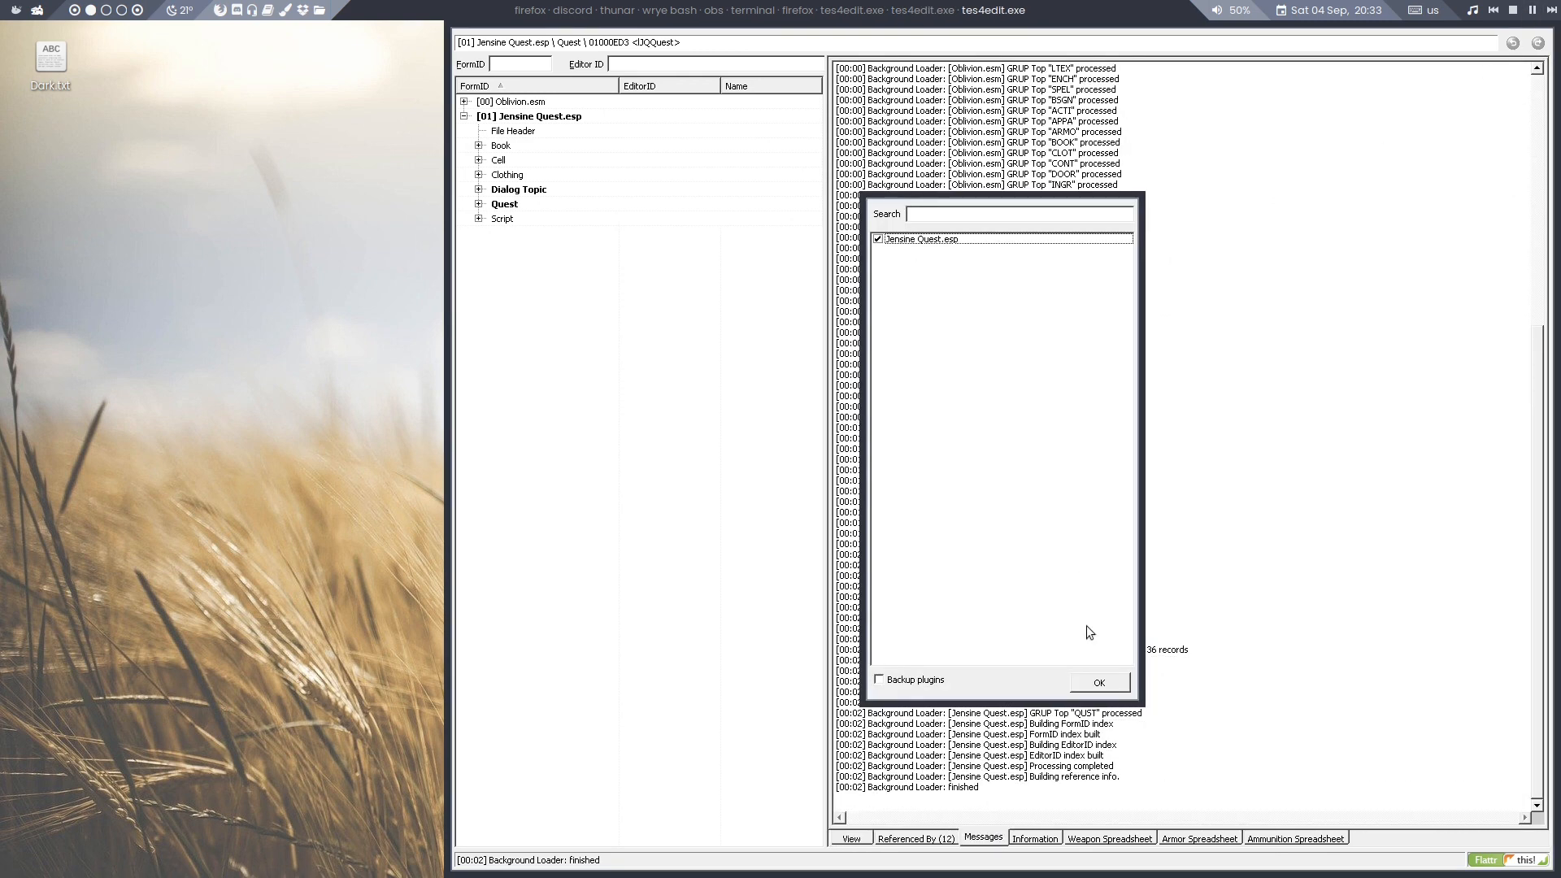
pyautogui.click(1109, 681)
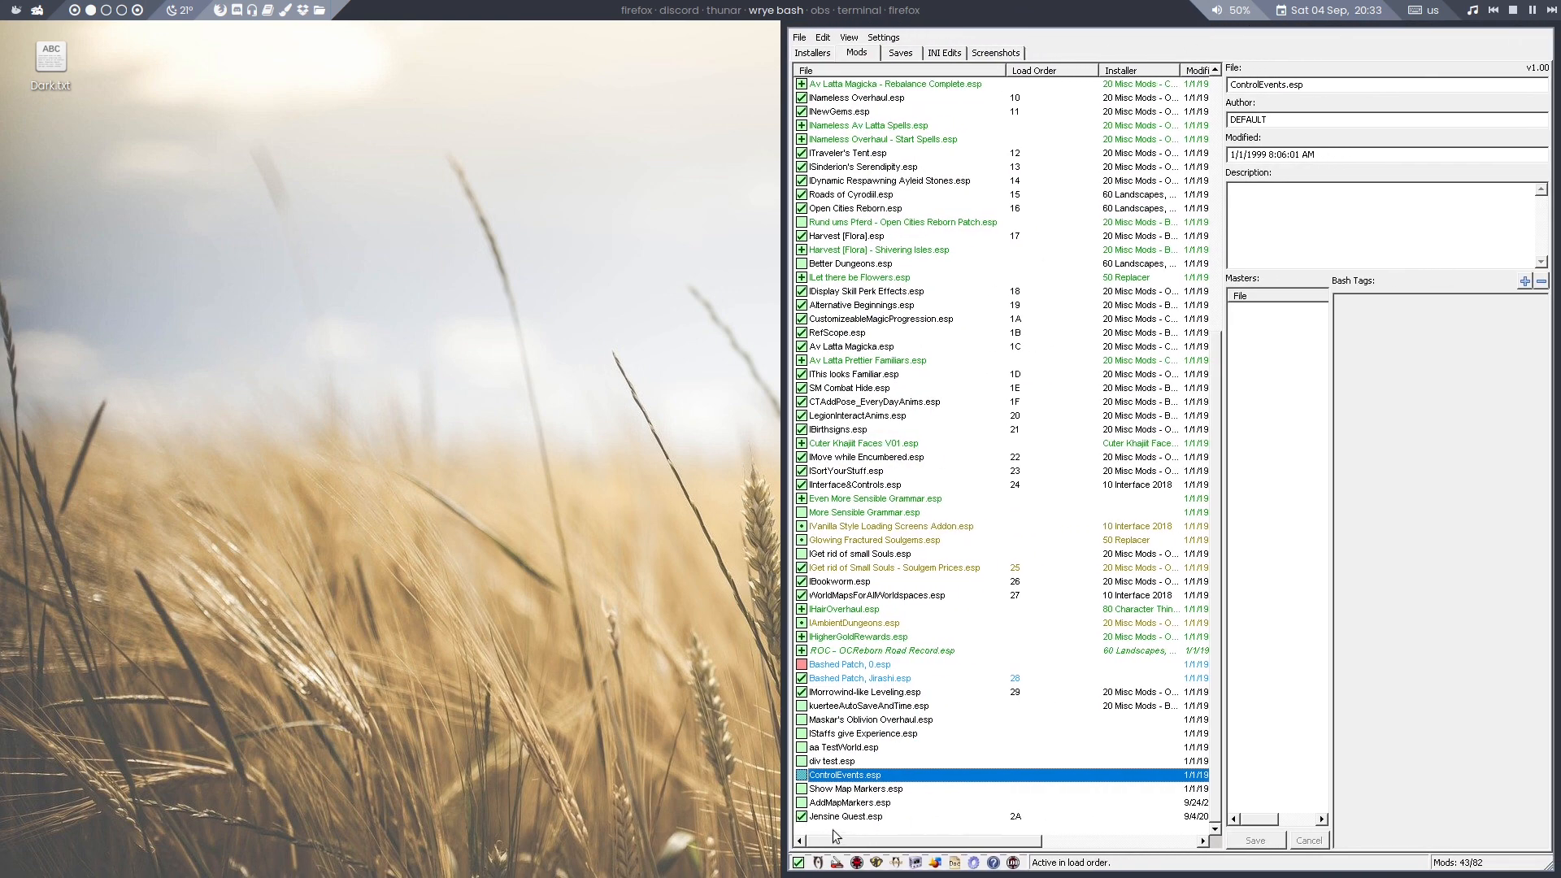
# Replace the DEFAULT author of Jensine Quest.esp with the mod author's name in Wrye Bash
pyautogui.click(862, 816)
pyautogui.doubleClick(1291, 119)
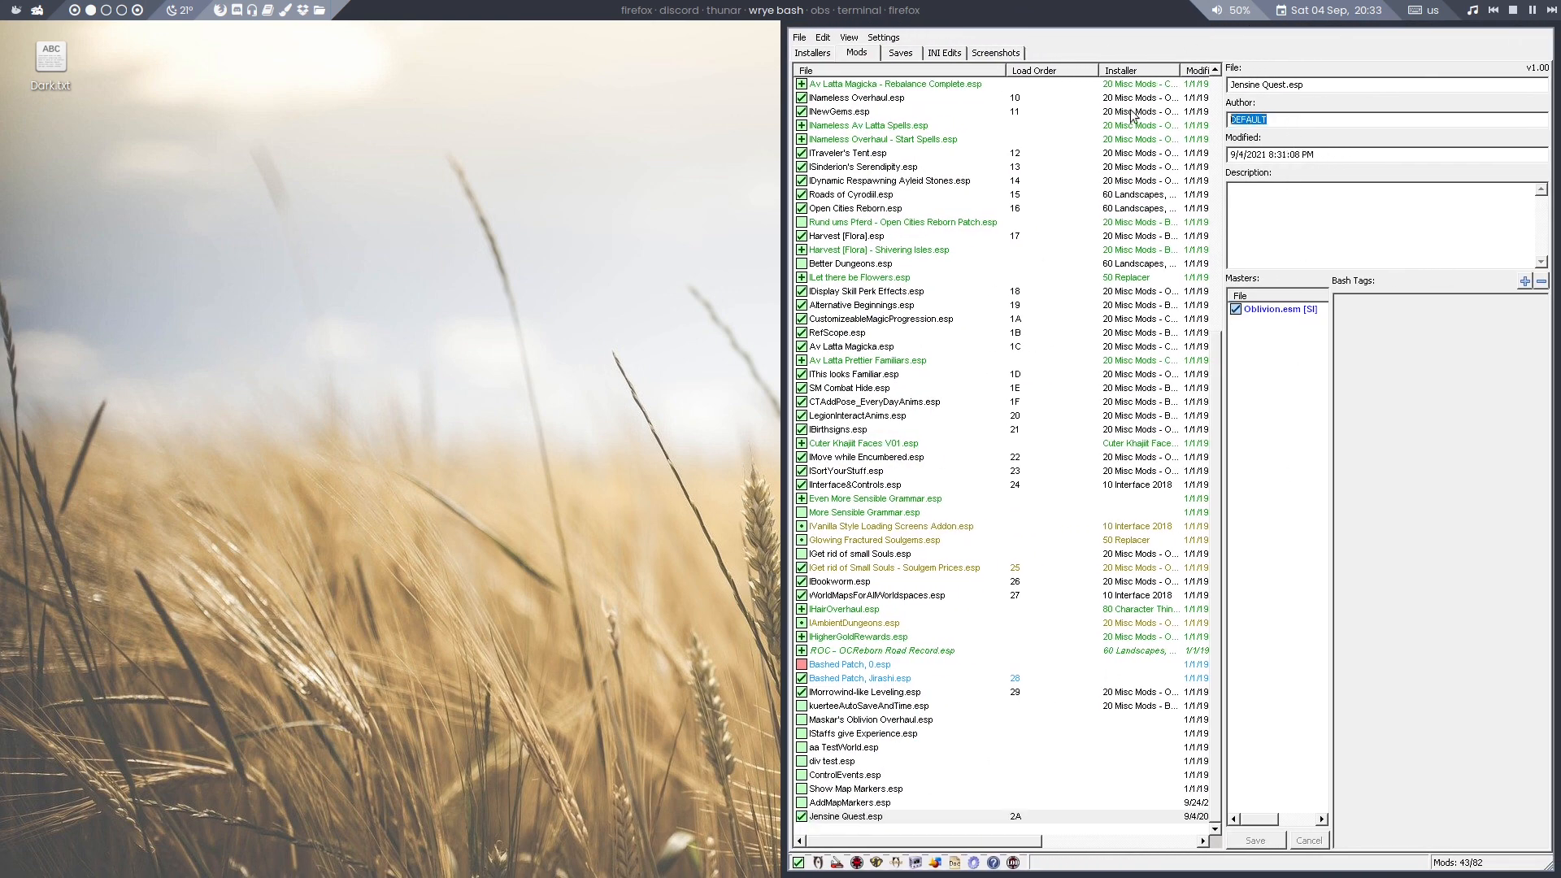
pyautogui.write('Laulajatar')
# Describe the plugin as "Jensine lost her shirt. Can you help her?" followed by "Version 1.0" and save its details
pyautogui.click(1314, 233)
pyautogui.write('Jensine I')
pyautogui.write(' help her?')
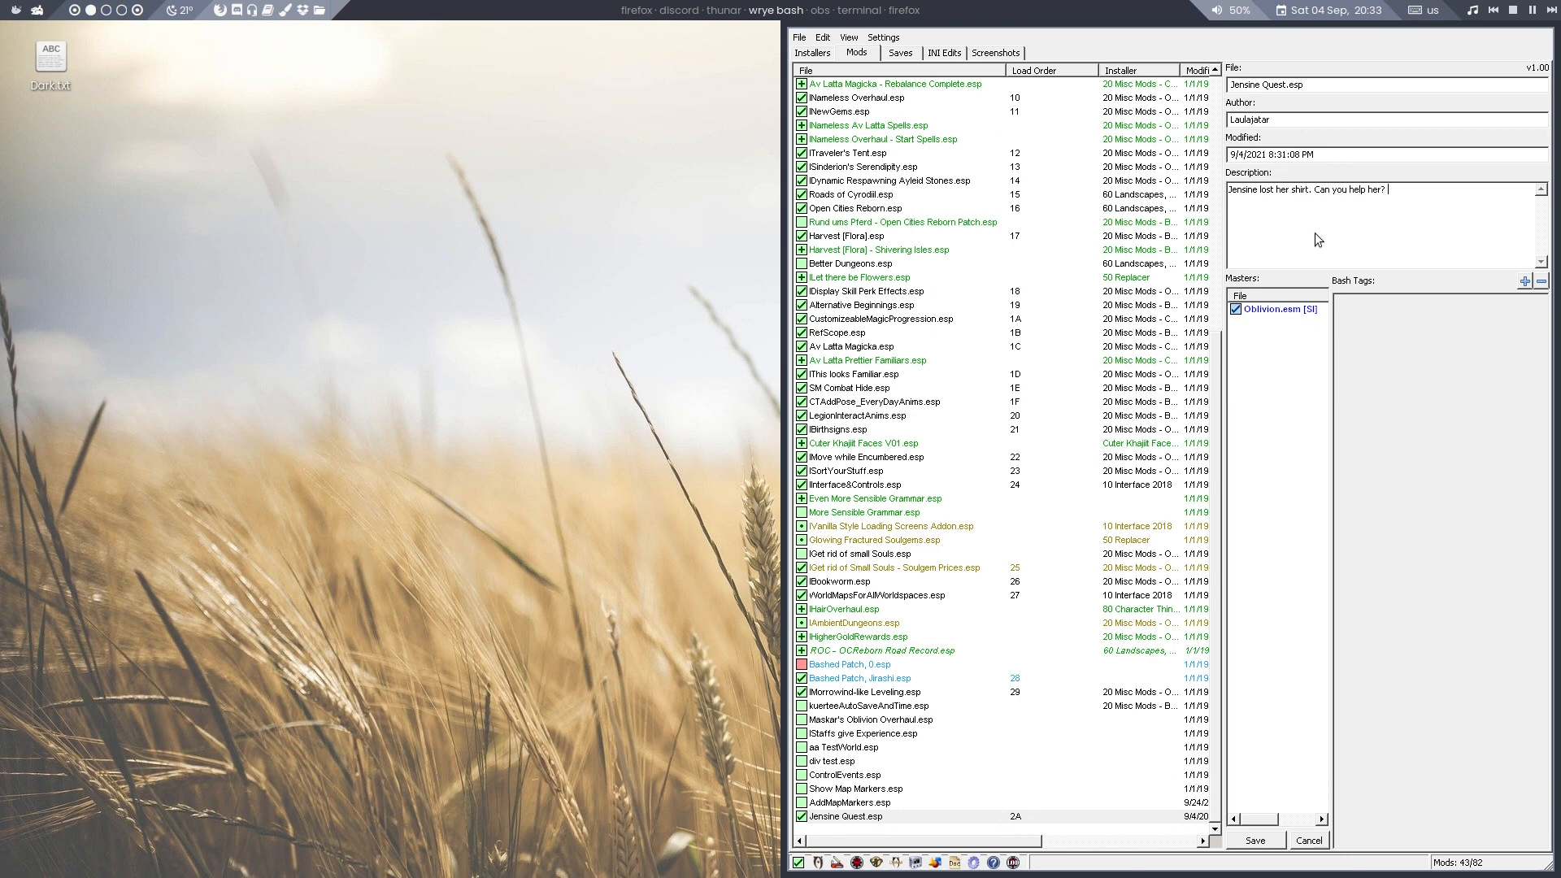
pyautogui.press('Return')
pyautogui.press('Return')
pyautogui.write('\\ersion')
pyautogui.click(1255, 841)
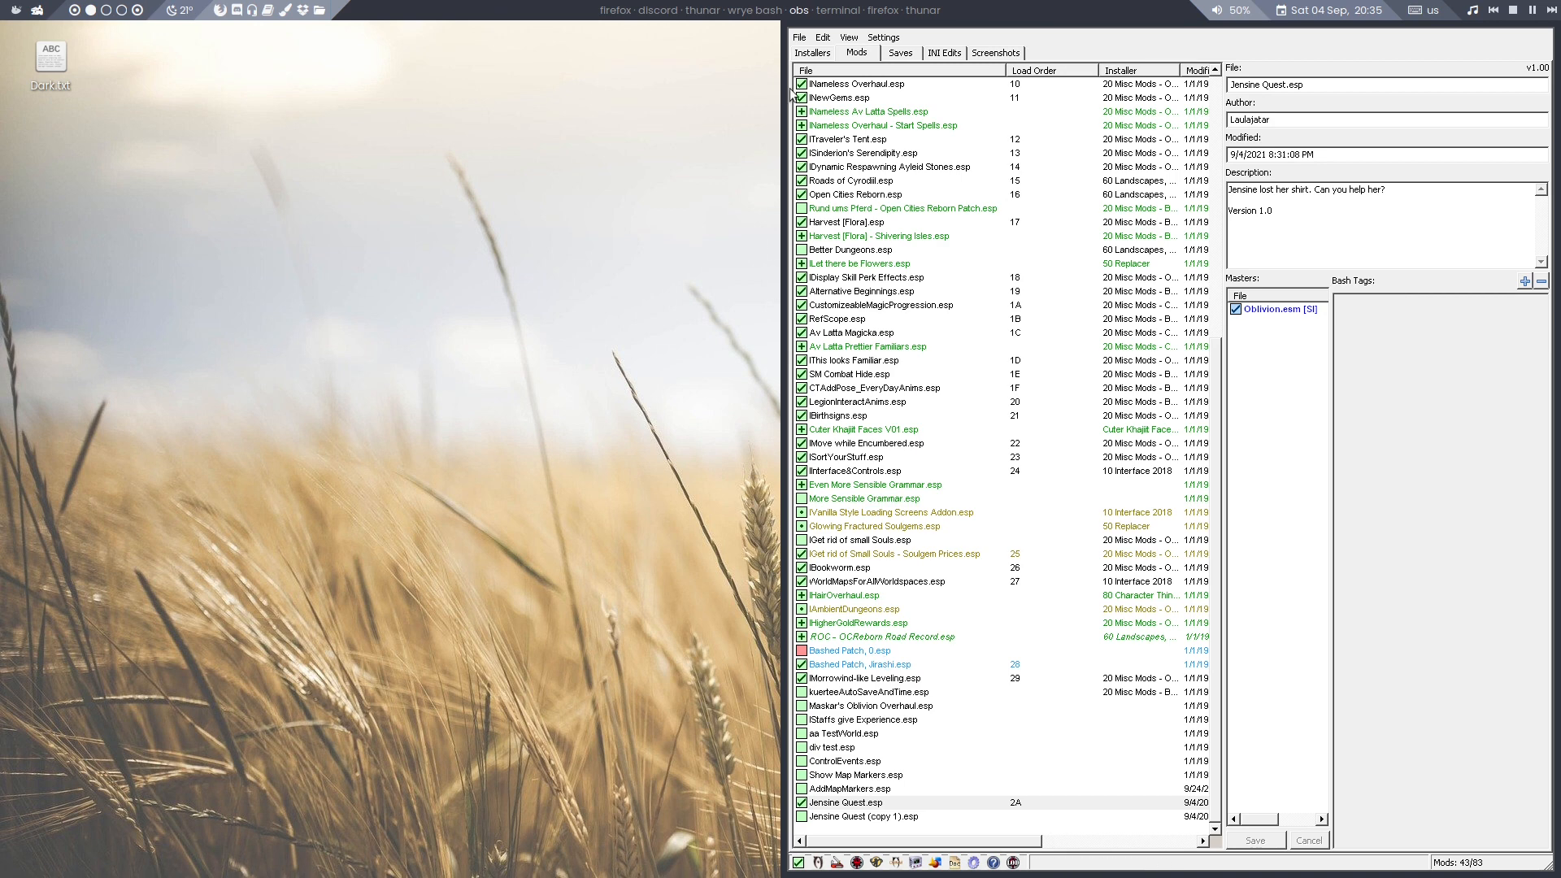
# Switch to the Thunar file manager and copy Jensine Quest.esp from the Data folder to the desktop
pyautogui.click(932, 12)
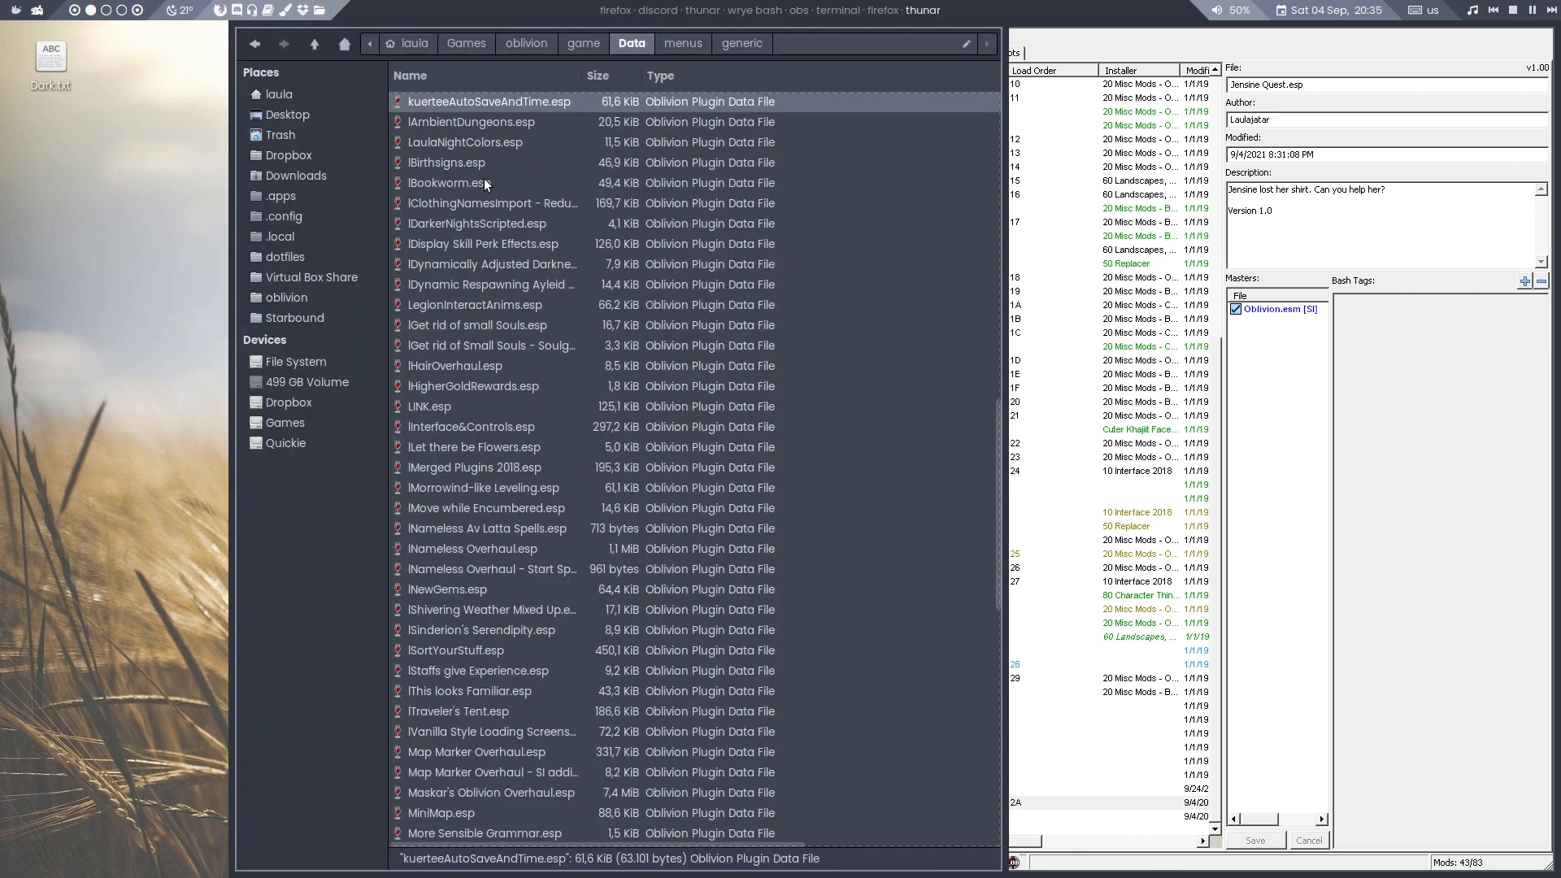
pyautogui.click(467, 226)
pyautogui.hotkey('ctrl', 'v')
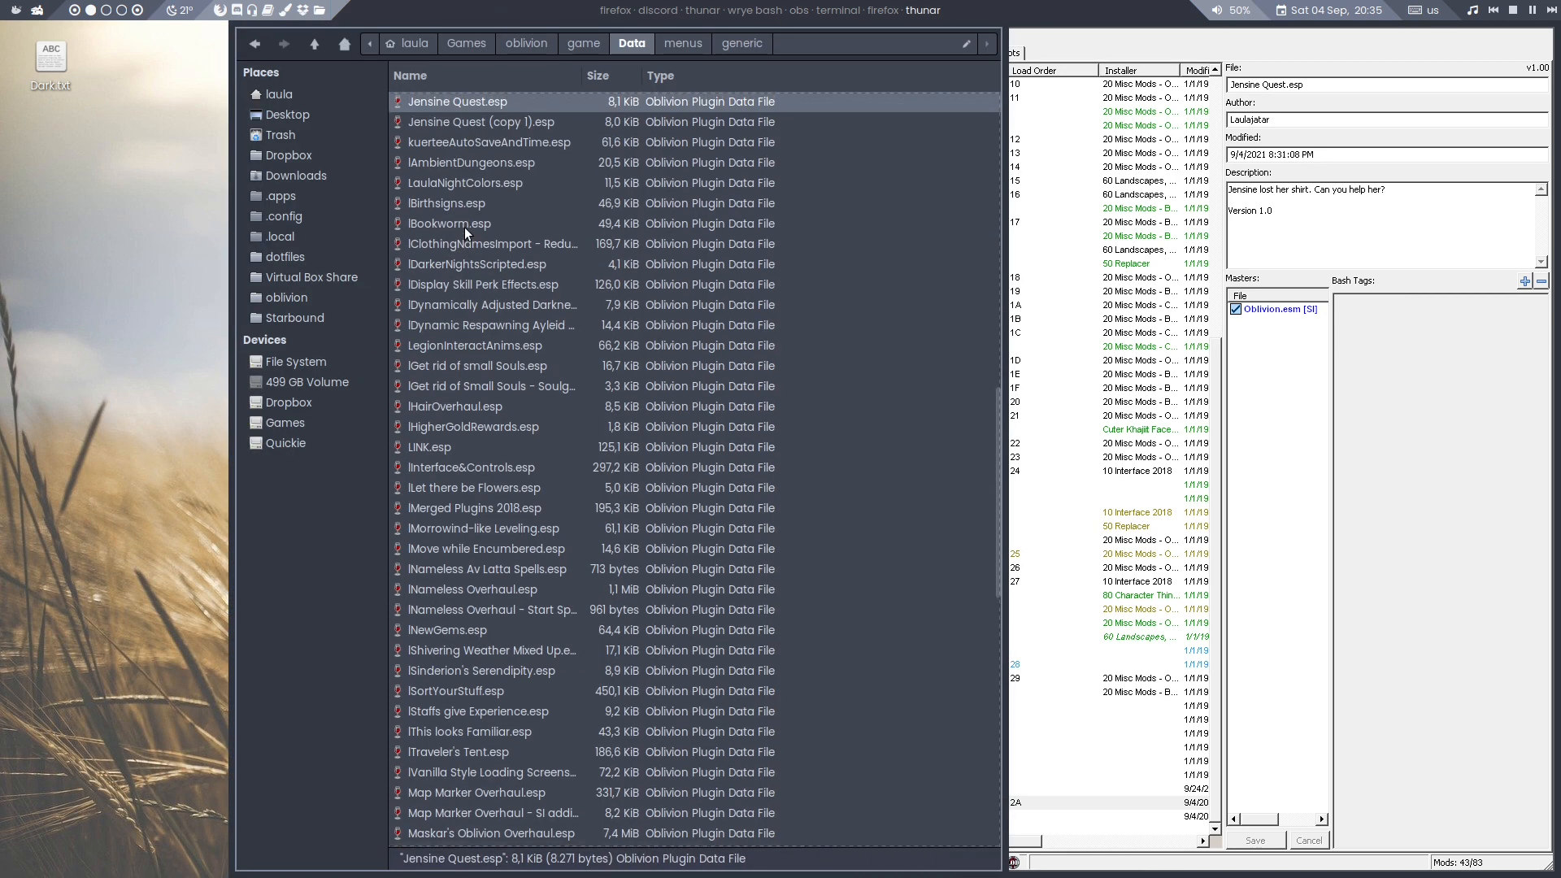
pyautogui.moveTo(506, 101); pyautogui.dragTo(89, 167)
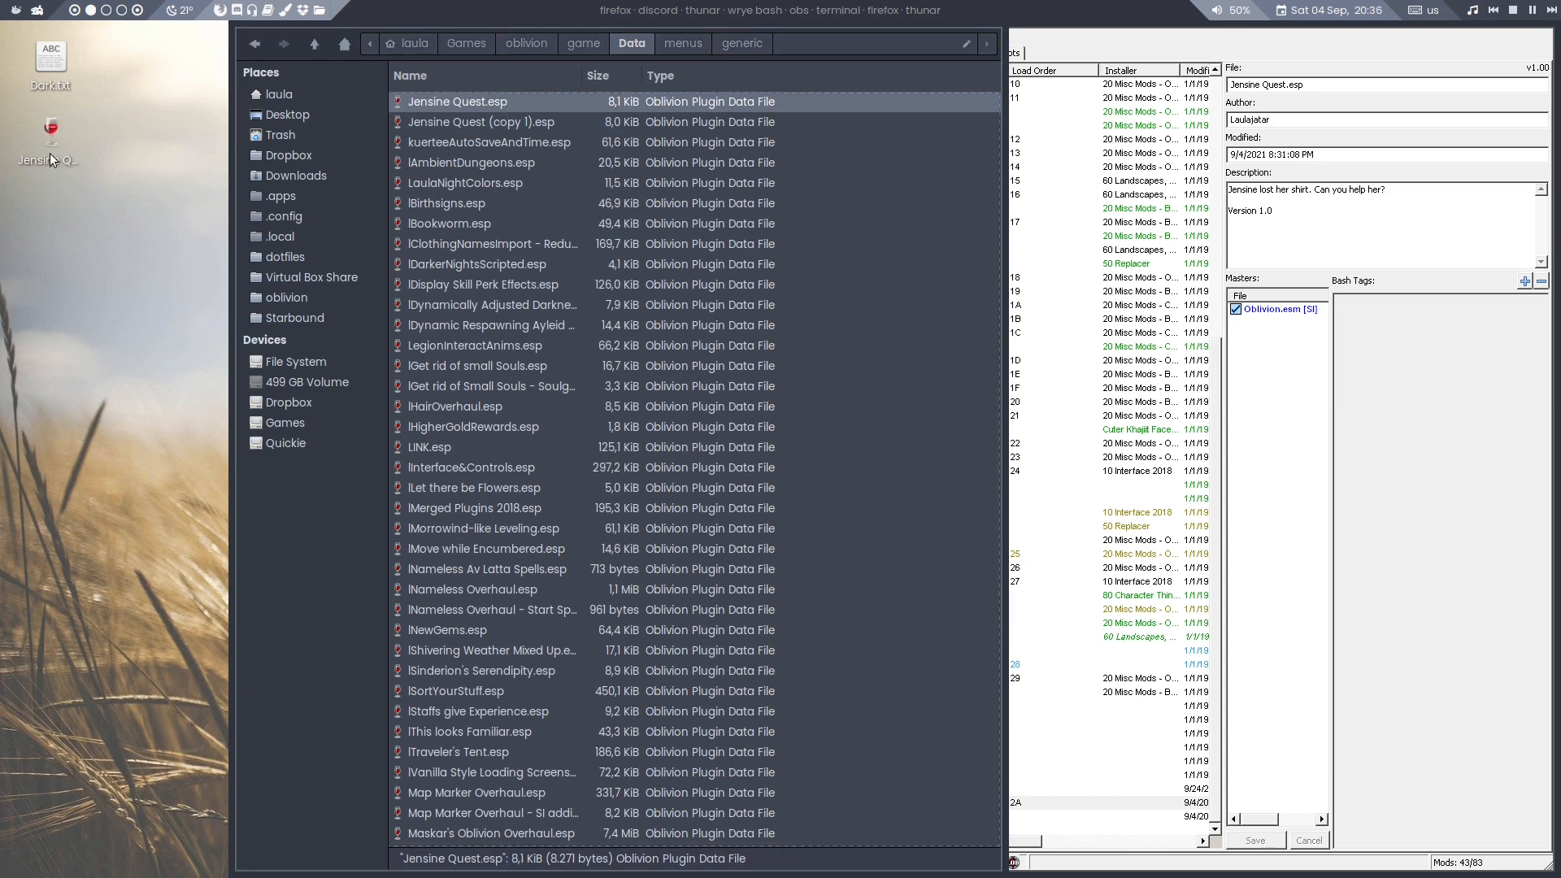
pyautogui.moveTo(50, 157)
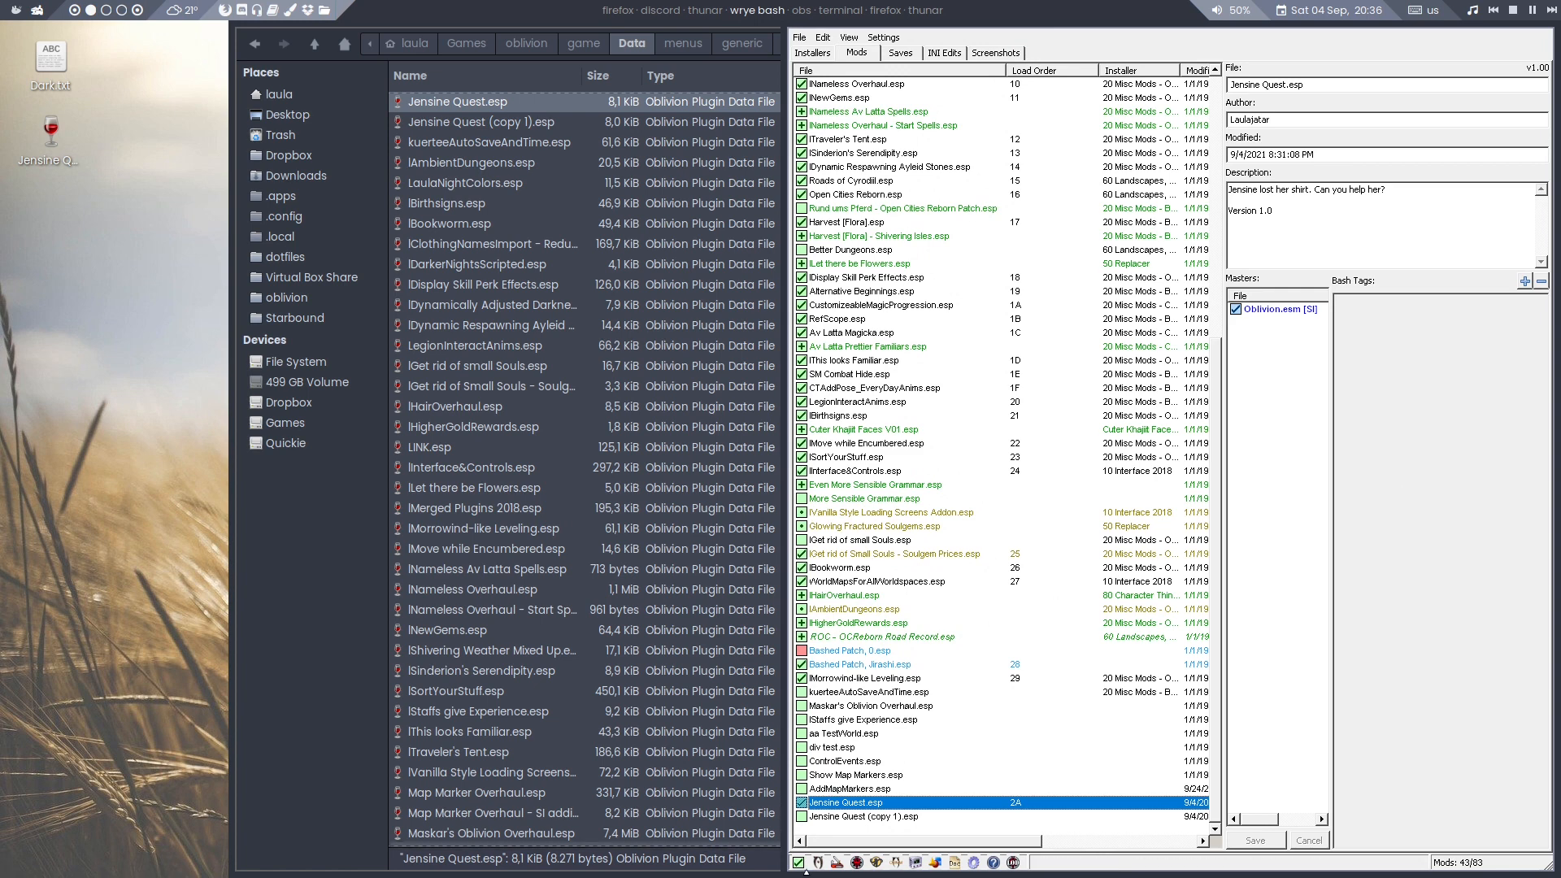
# Launch Oblivion and load the jensinequest save game
pyautogui.moveTo(1045, 21); pyautogui.dragTo(1560, 49)
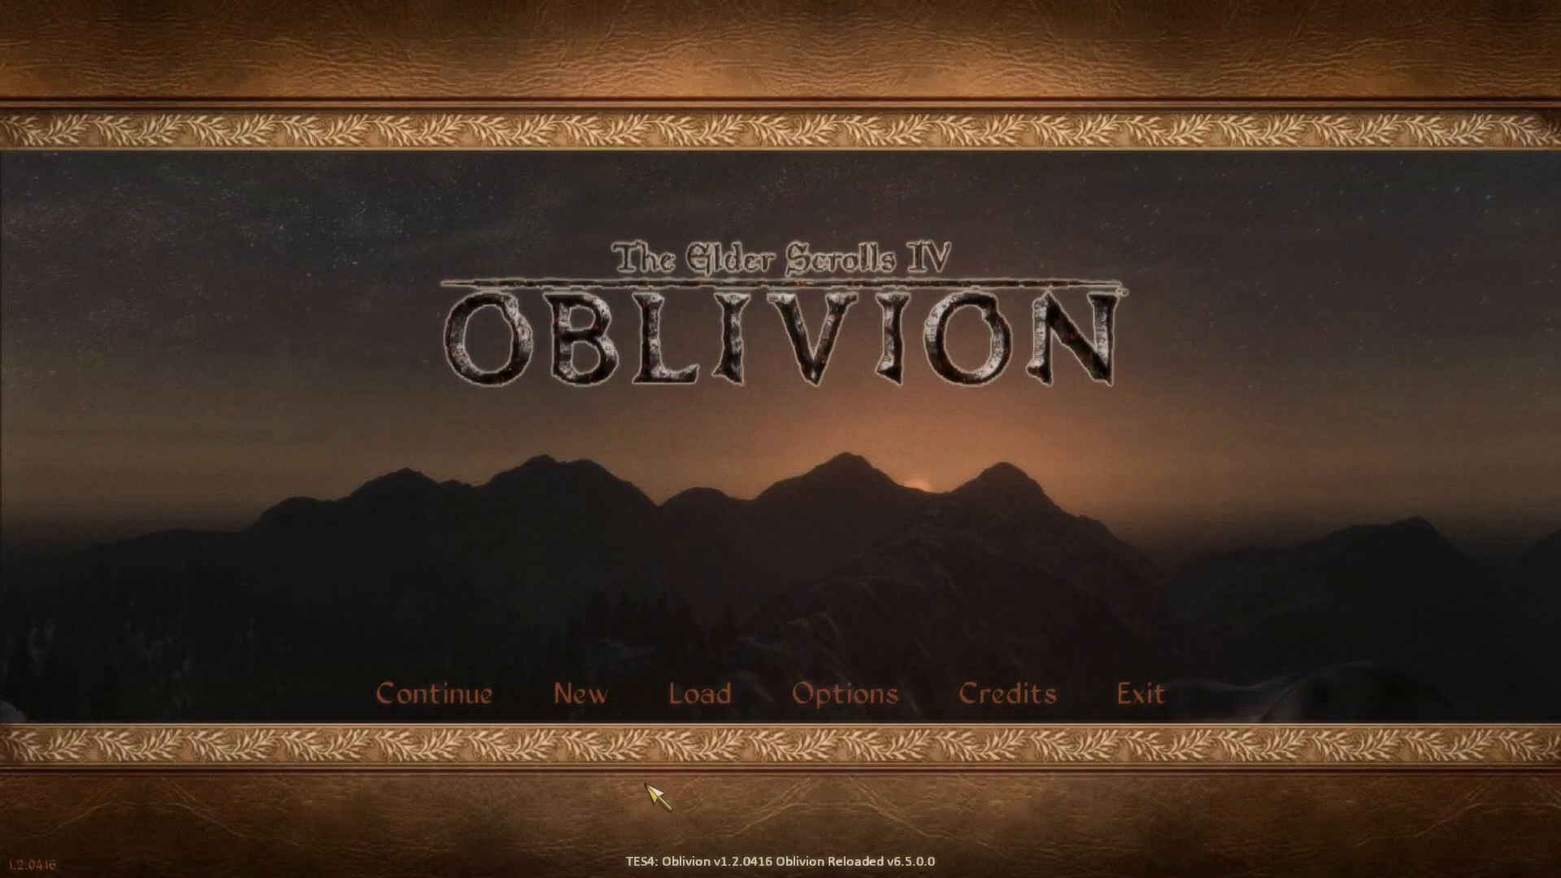
pyautogui.click(699, 693)
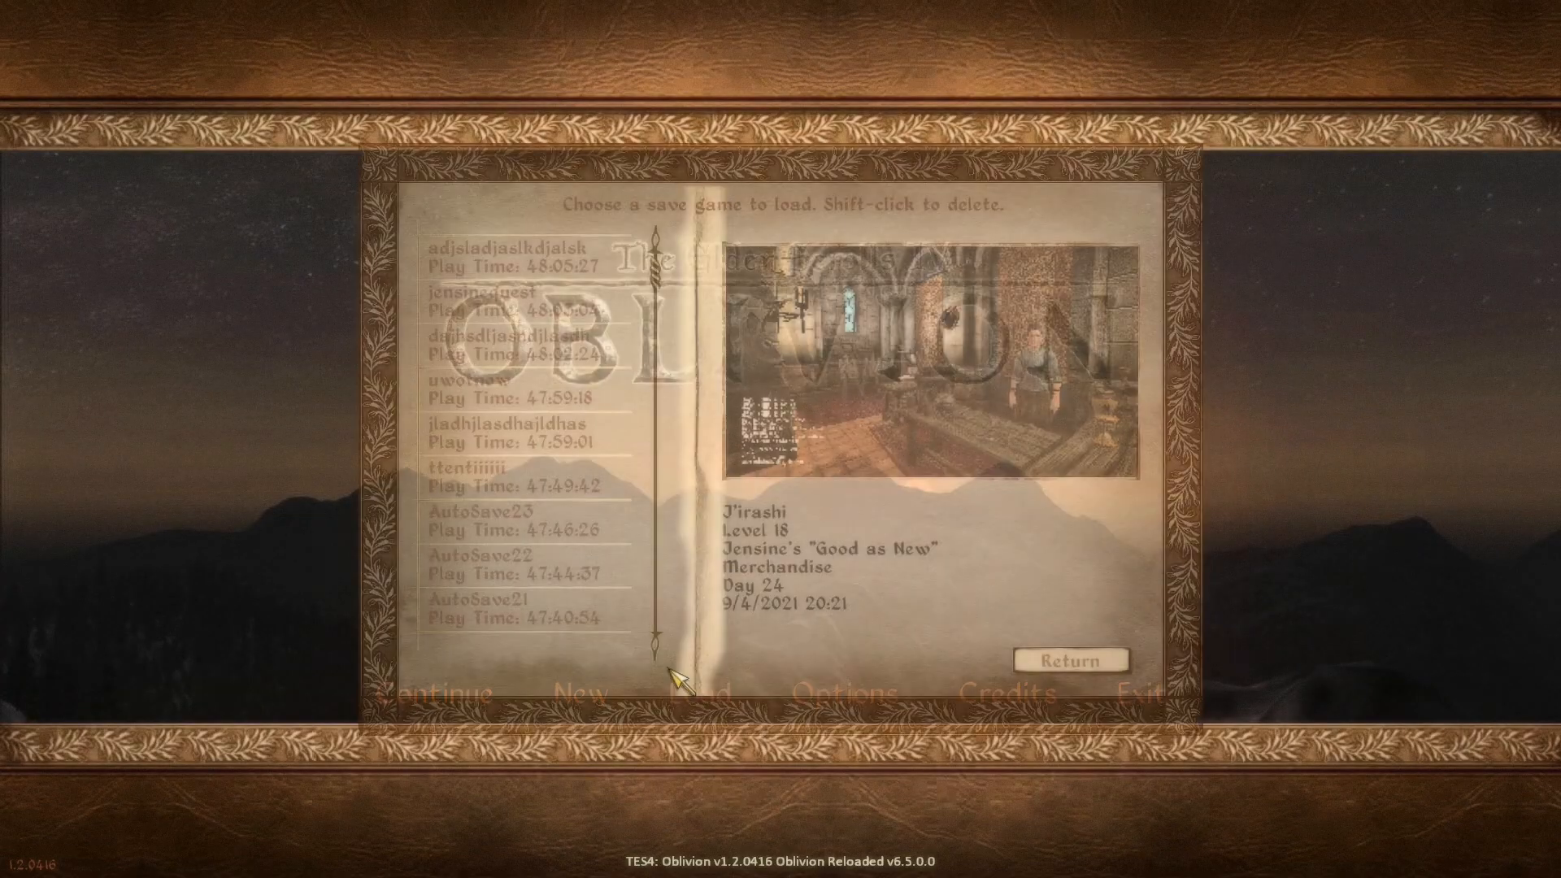
pyautogui.click(487, 301)
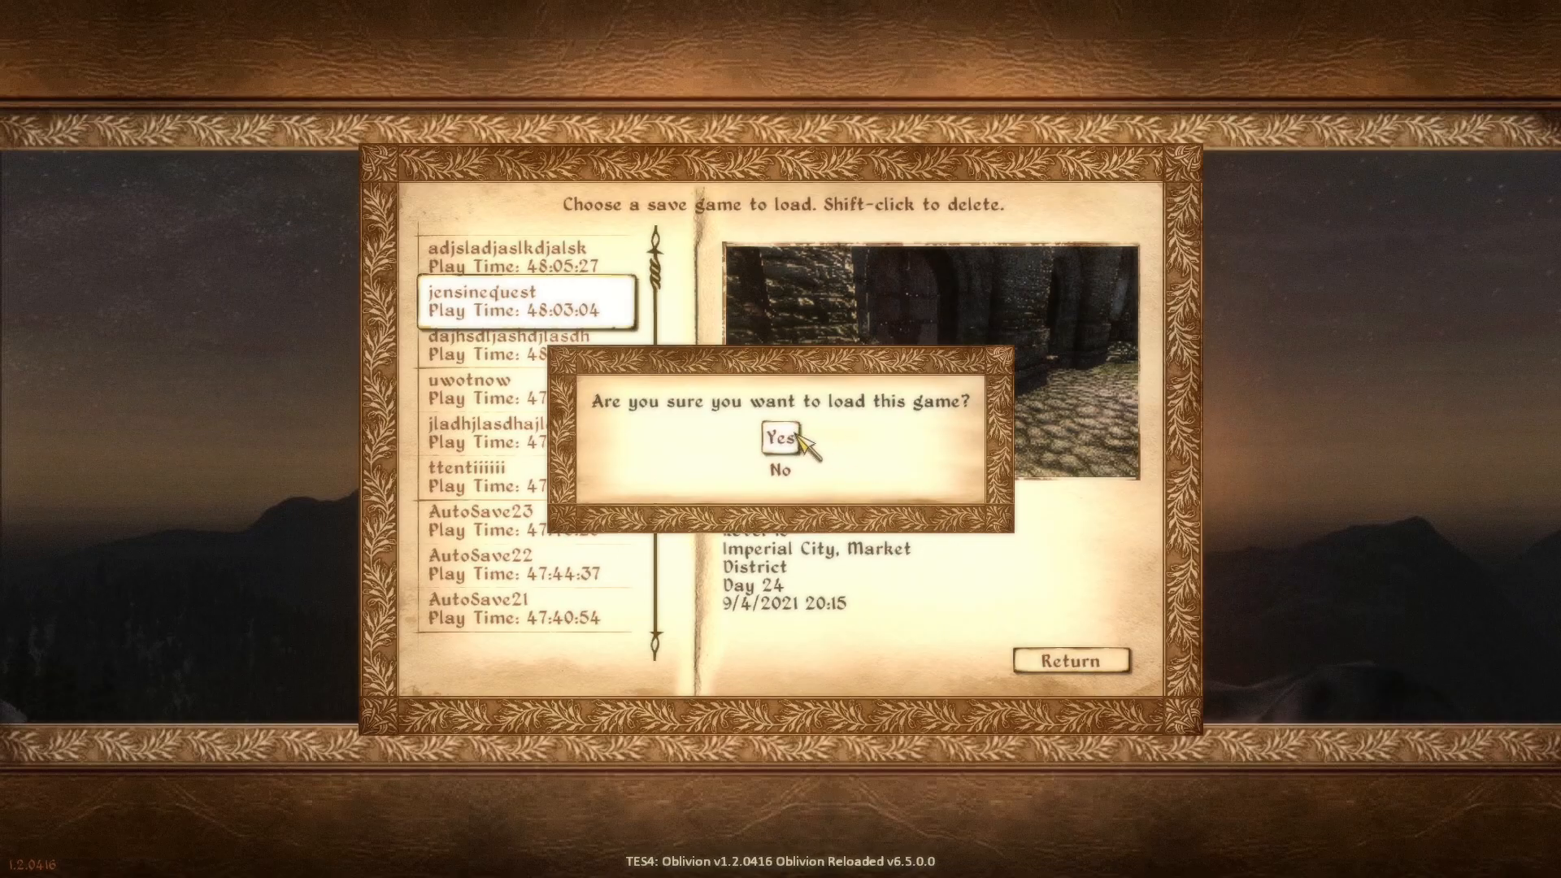
pyautogui.click(764, 432)
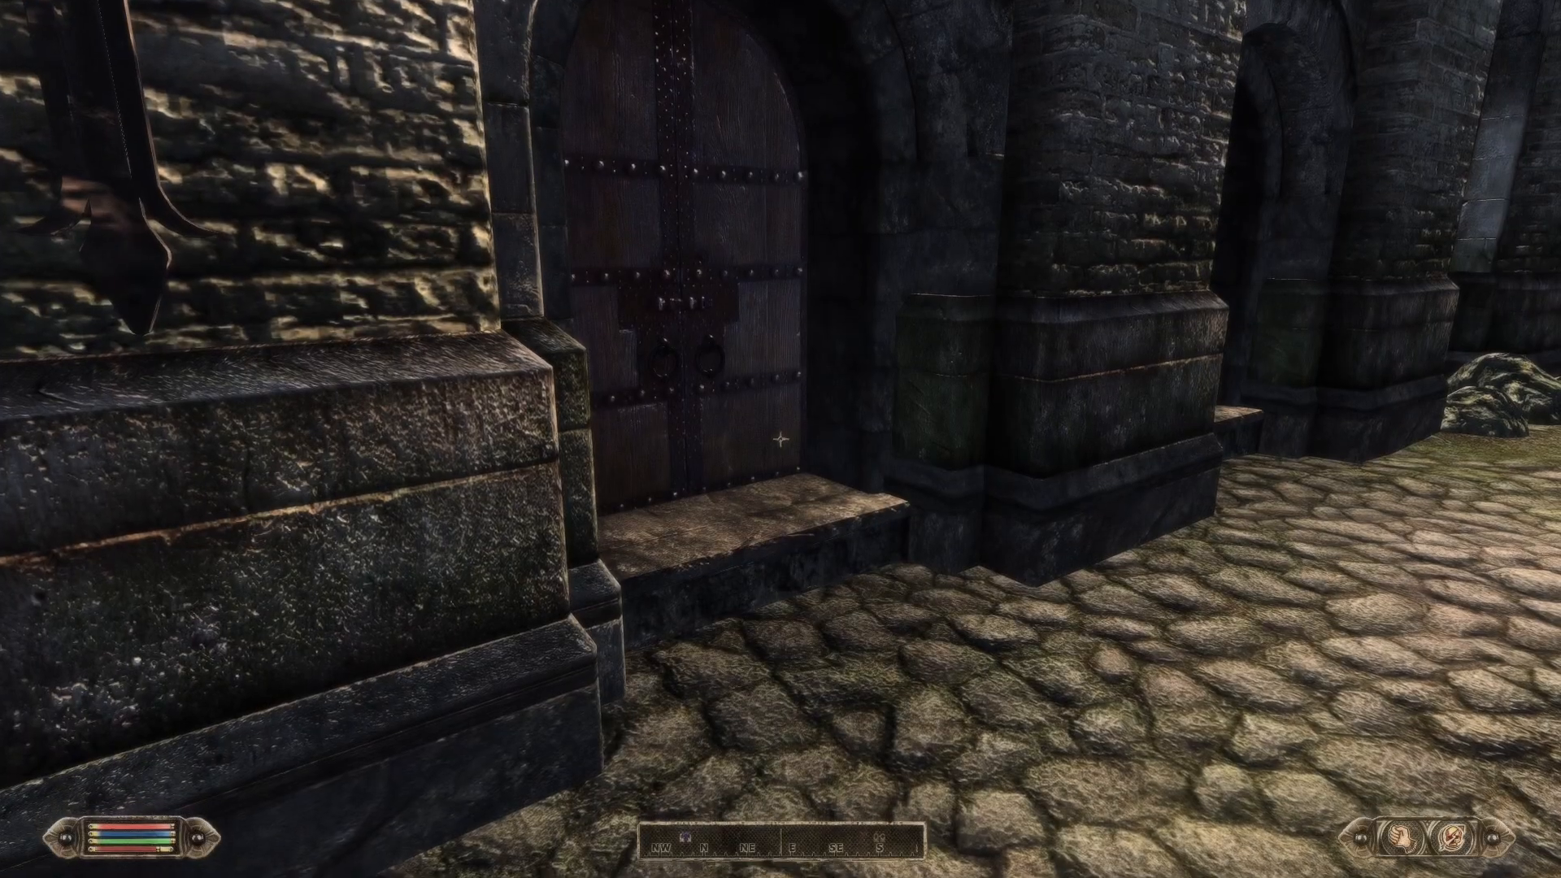
# Enter Jensine's store and walk up to Jensine's Note on the counter
pyautogui.press('w')
pyautogui.press('space')
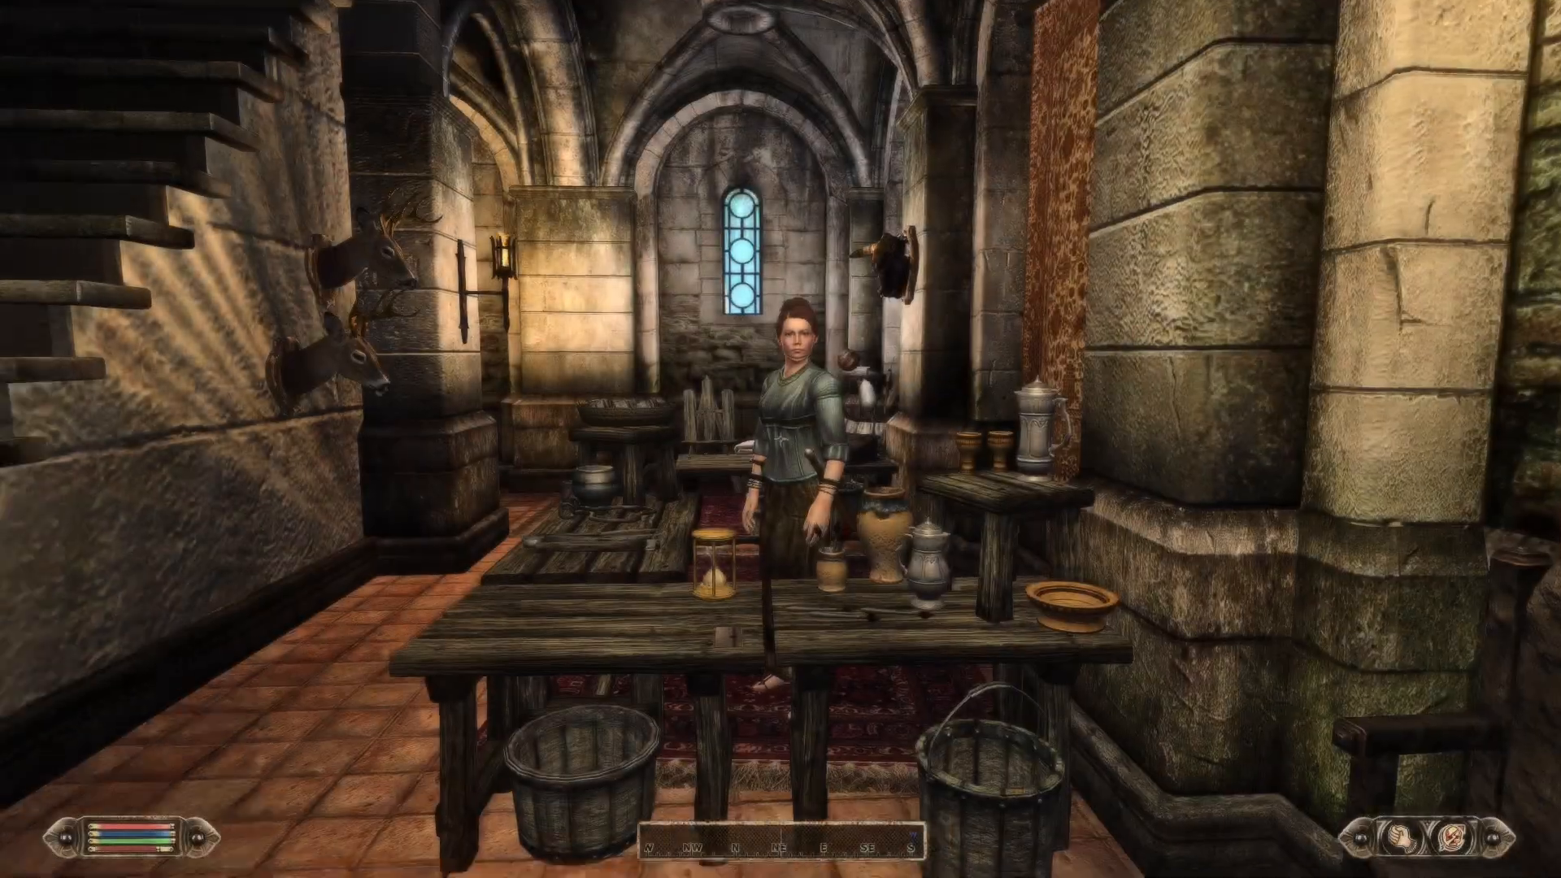
pyautogui.press('w')
pyautogui.press('w')
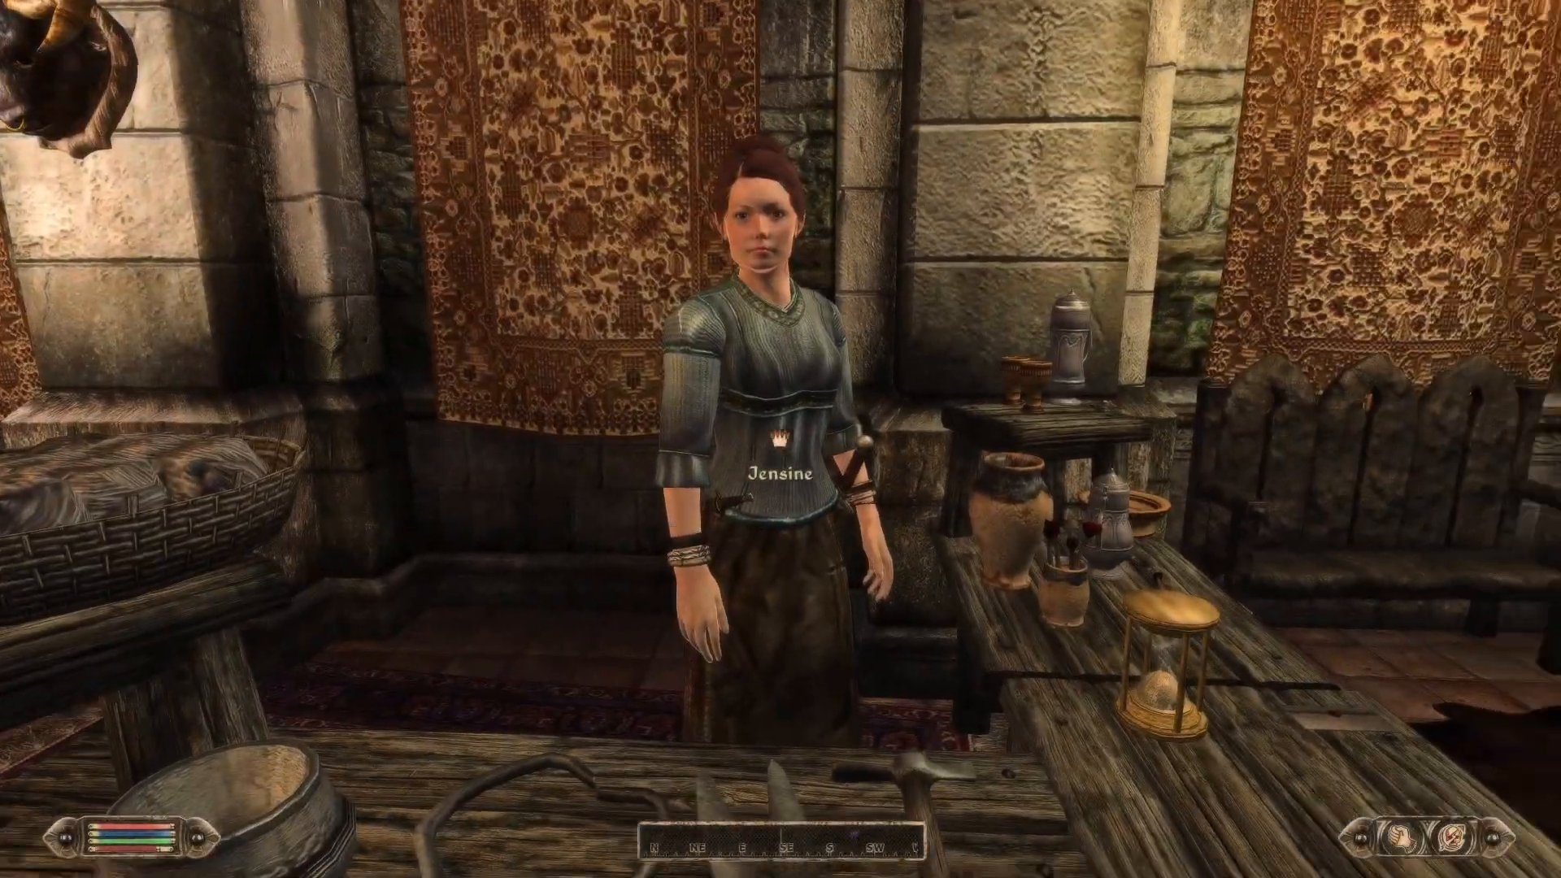
pyautogui.press('w')
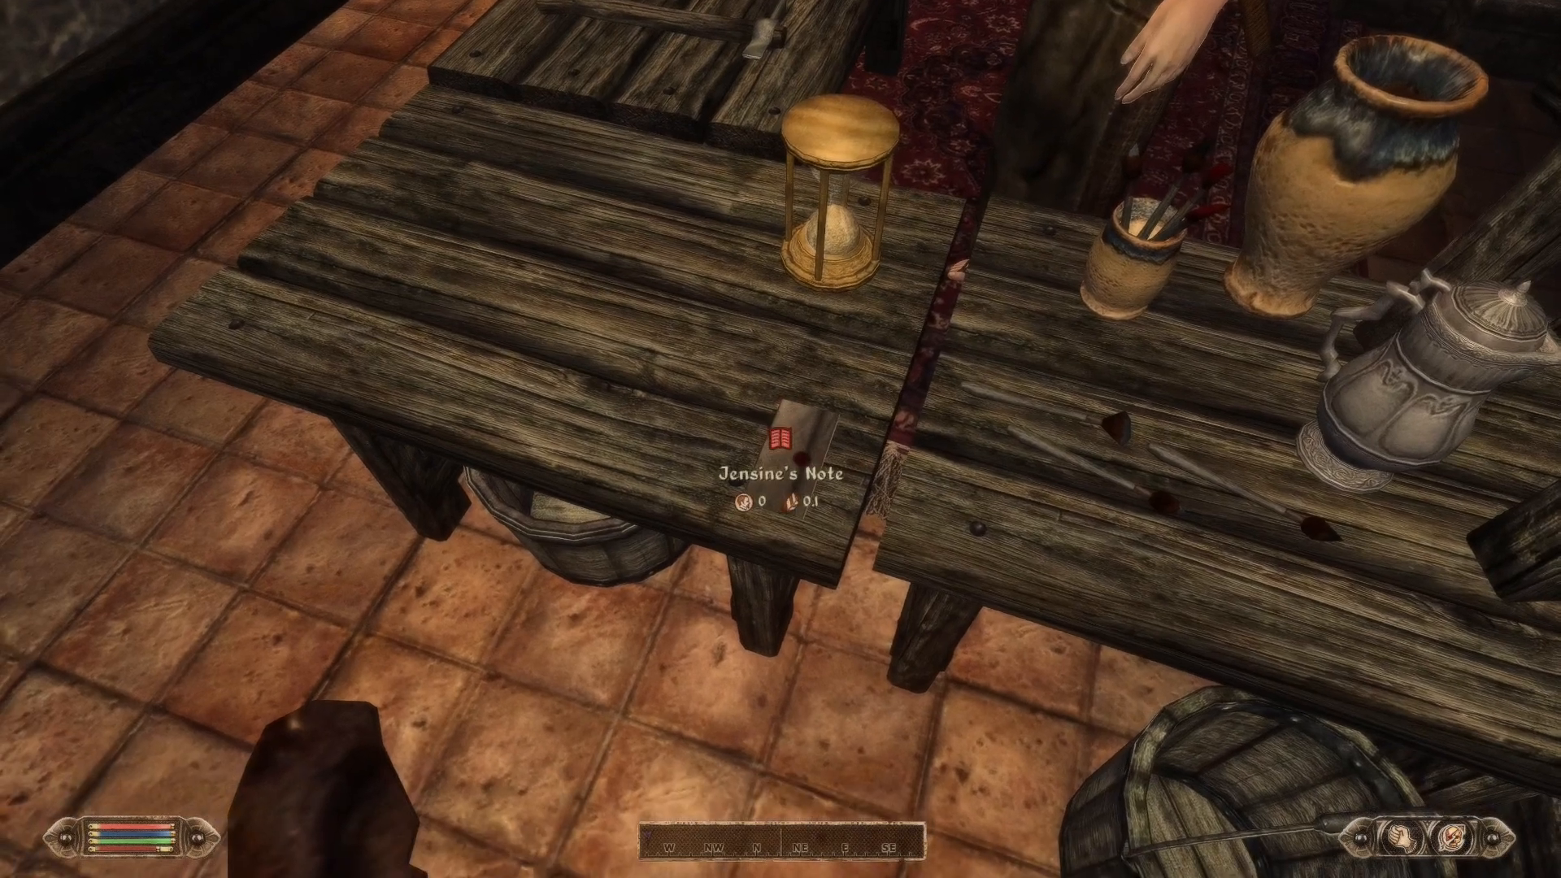
# Read Jensine's Note, make Jensine's Lost Shirt the active quest, and check its icon in the journal
pyautogui.press('space')
pyautogui.click(1138, 767)
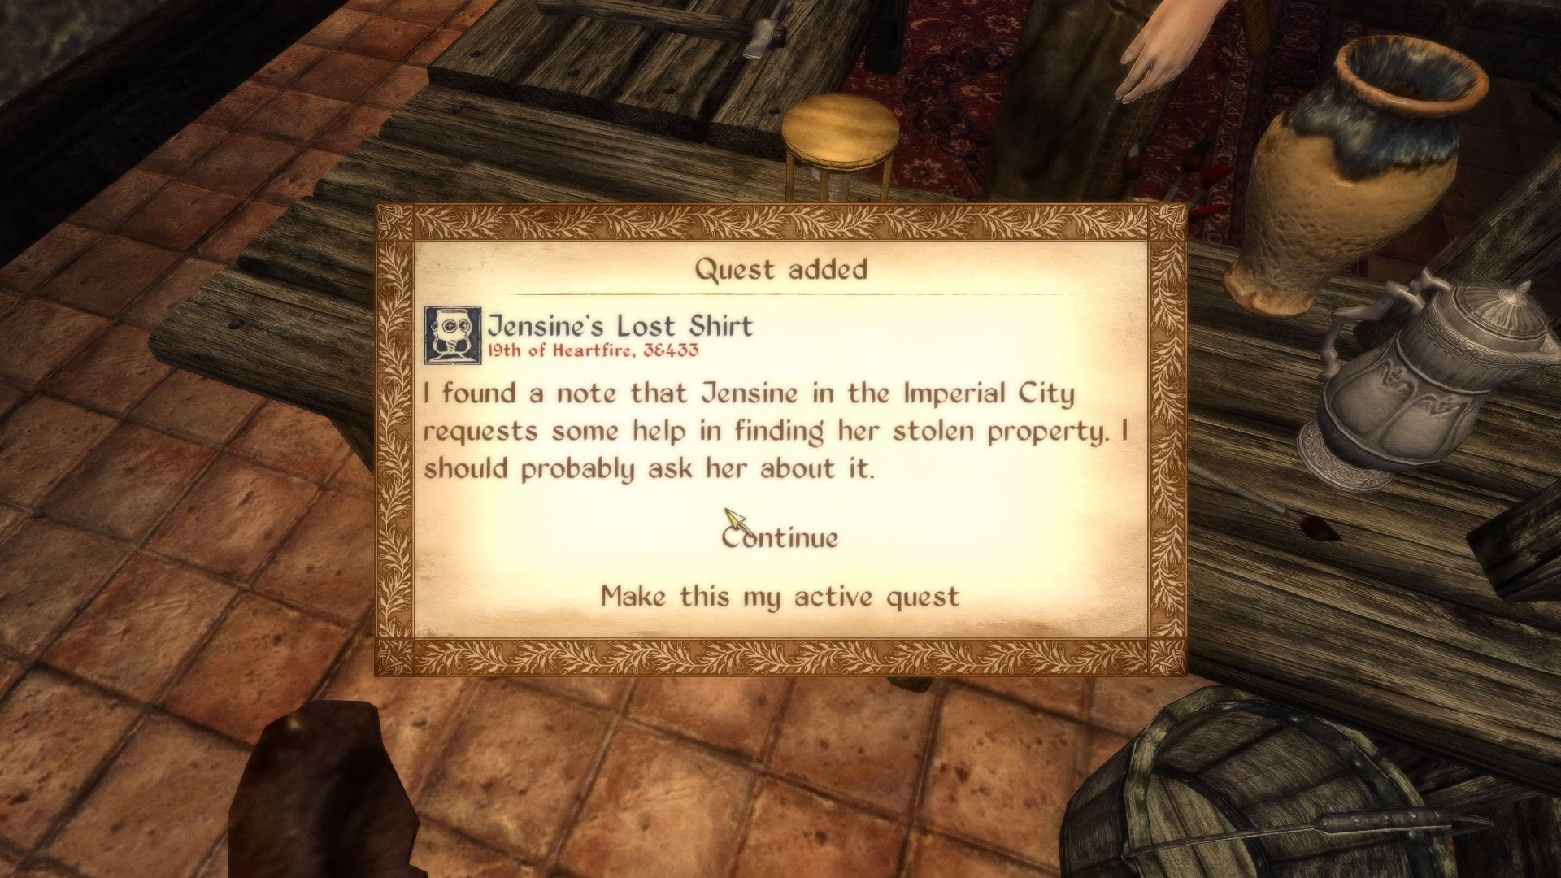
pyautogui.click(844, 594)
pyautogui.press('j')
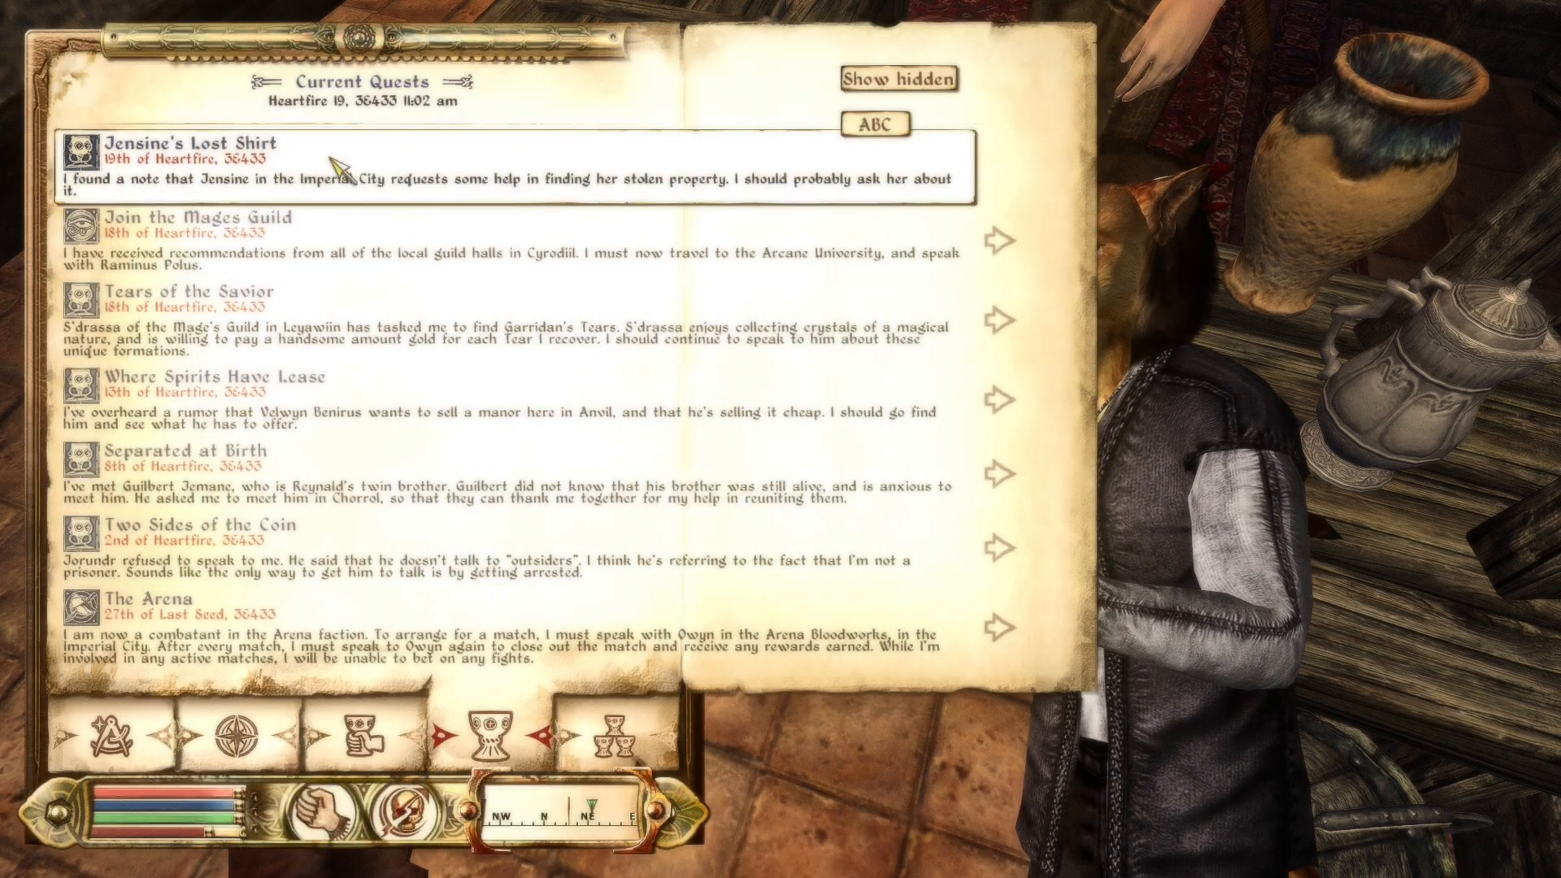
# Exit the game without saving and close the file manager window
pyautogui.press('Escape')
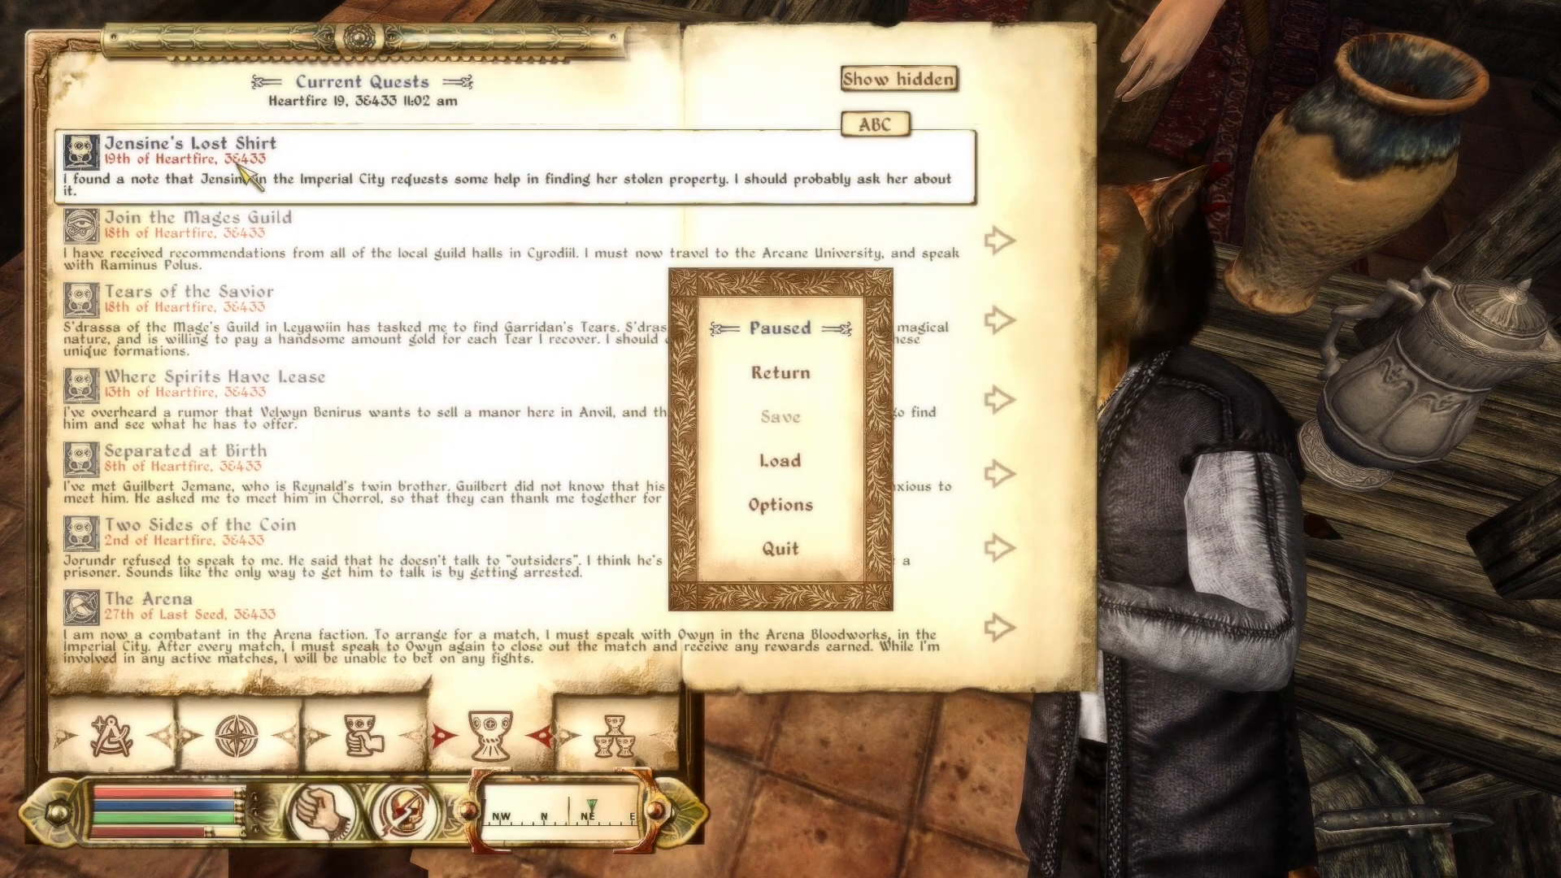
pyautogui.click(782, 549)
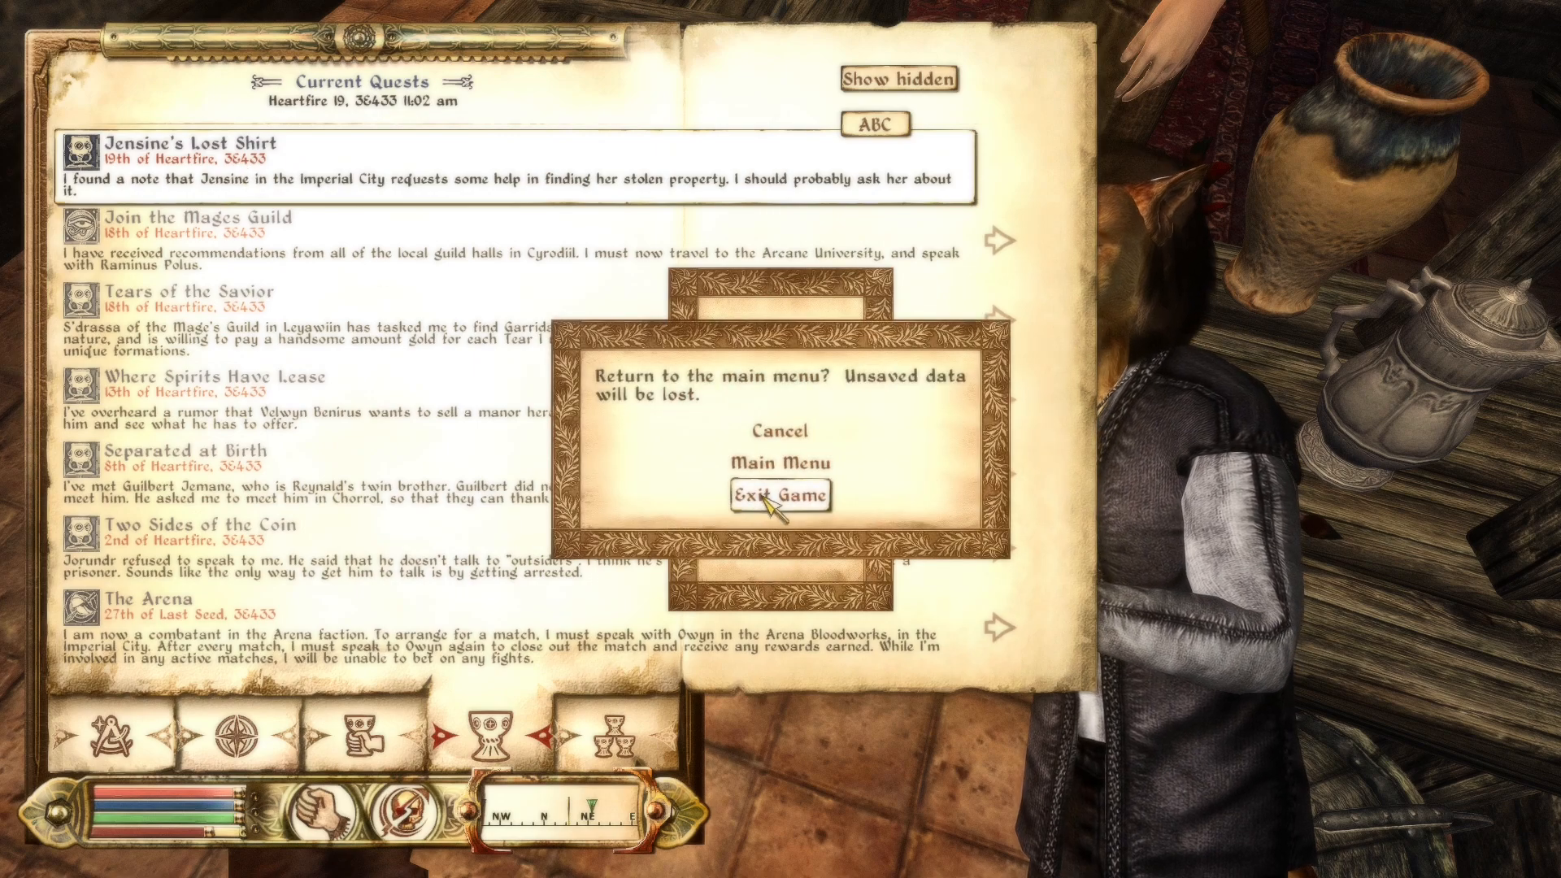
pyautogui.click(762, 498)
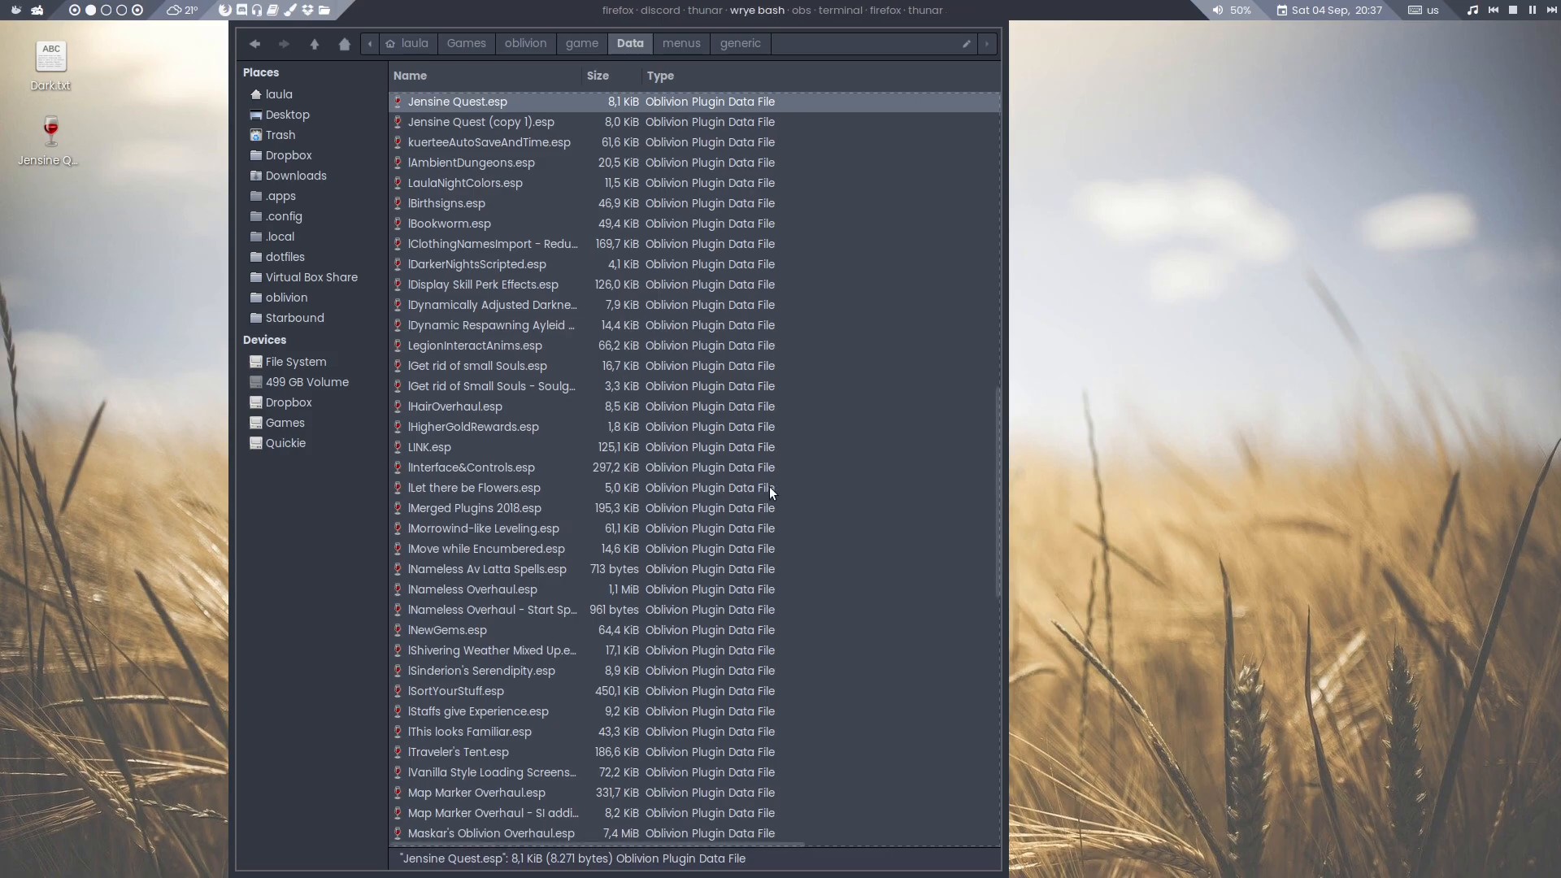
pyautogui.click(956, 24)
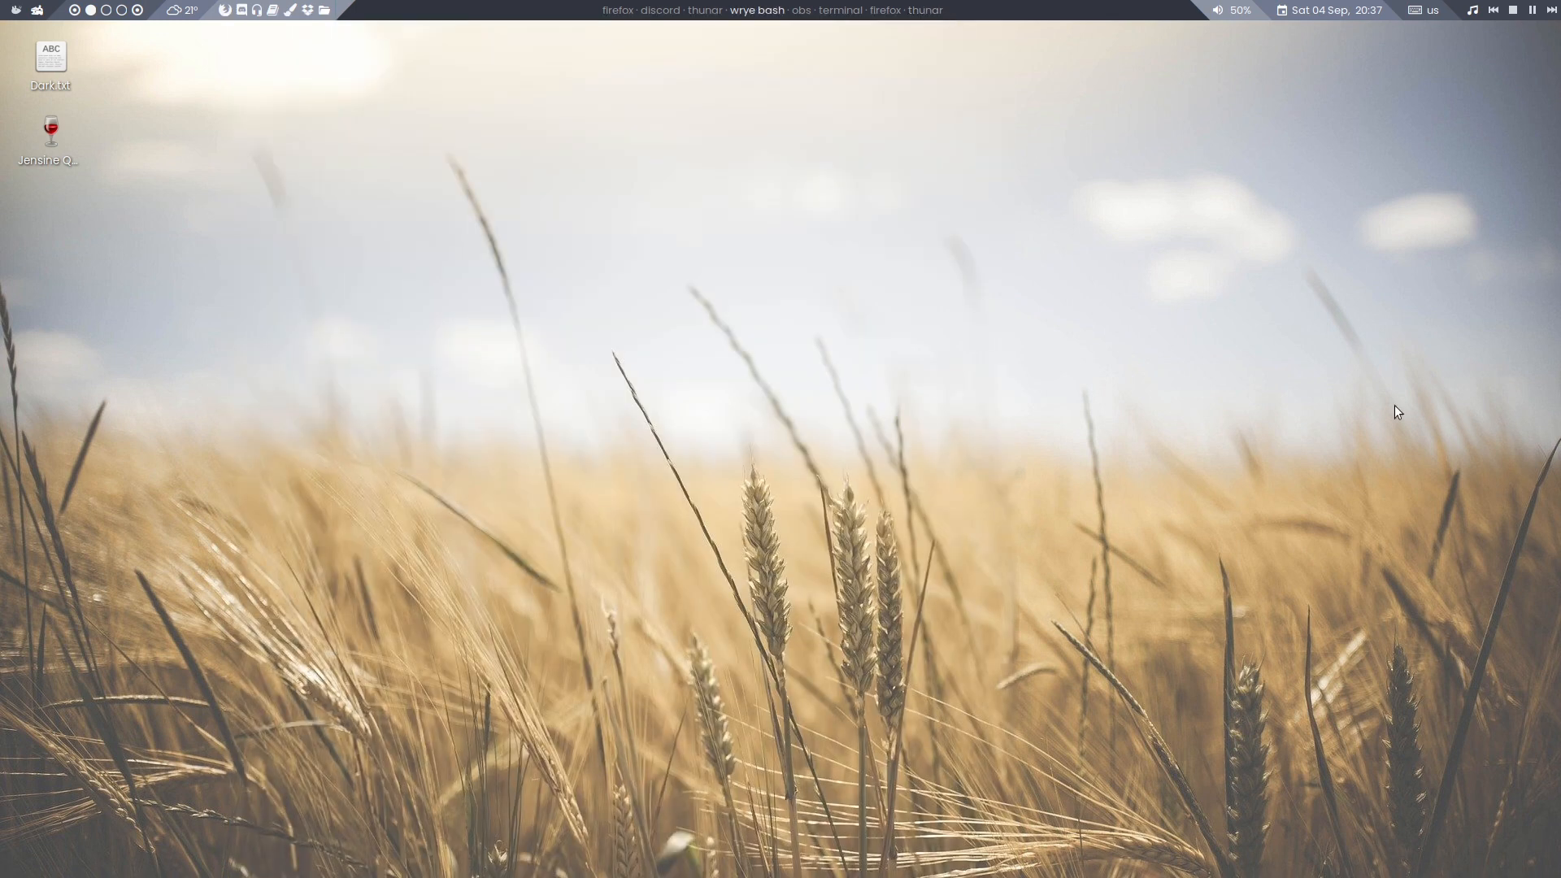